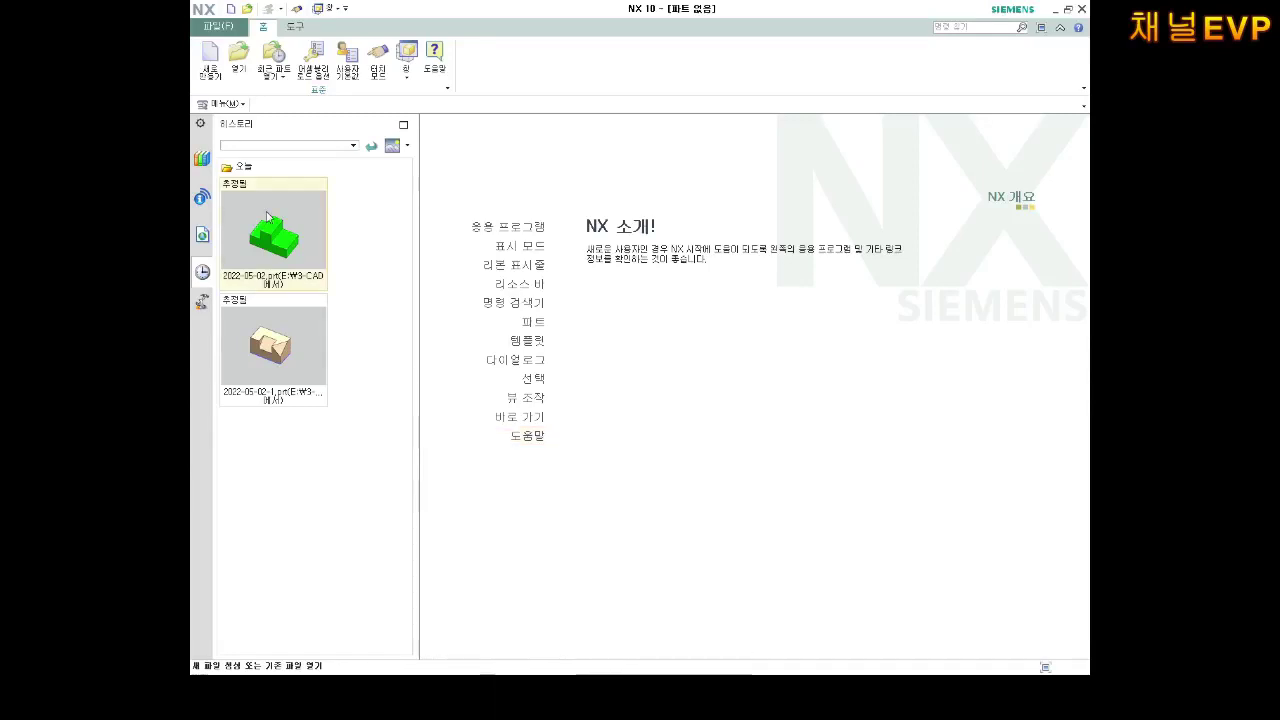
Create model3.prt from the Model template and begin a Profile sketch on the XZ datum plane.
click(212, 66)
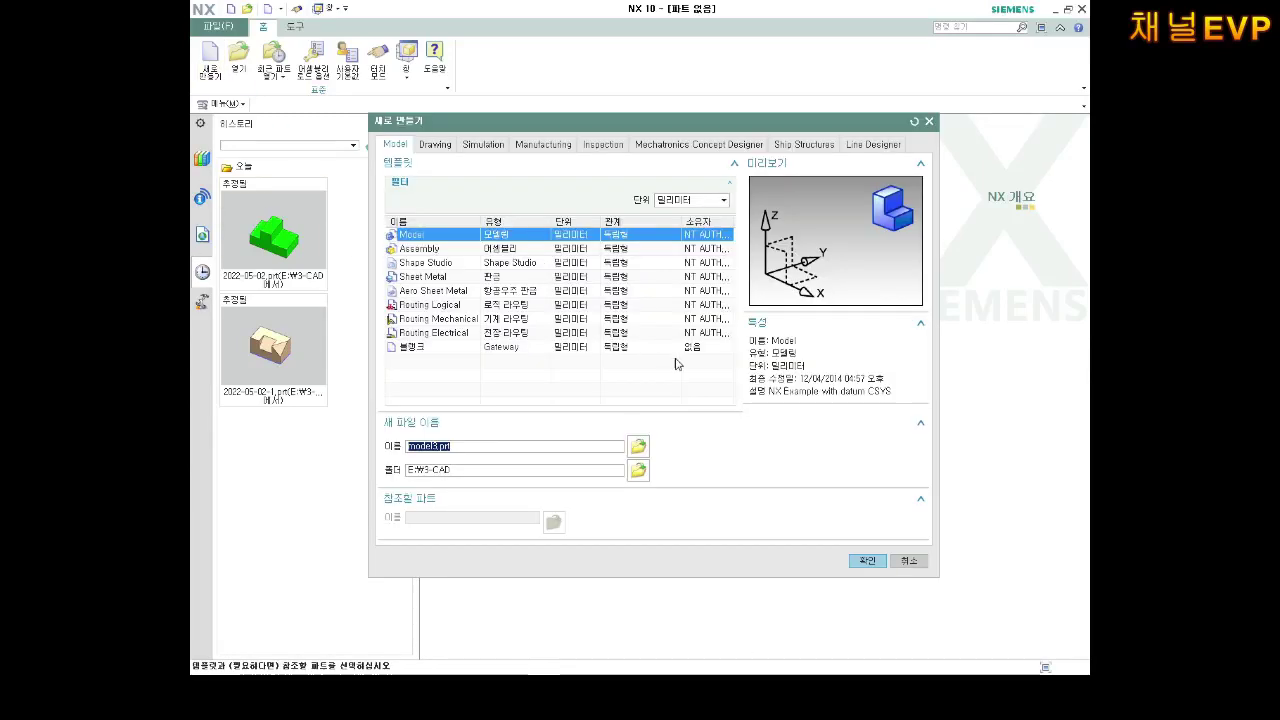
click(879, 561)
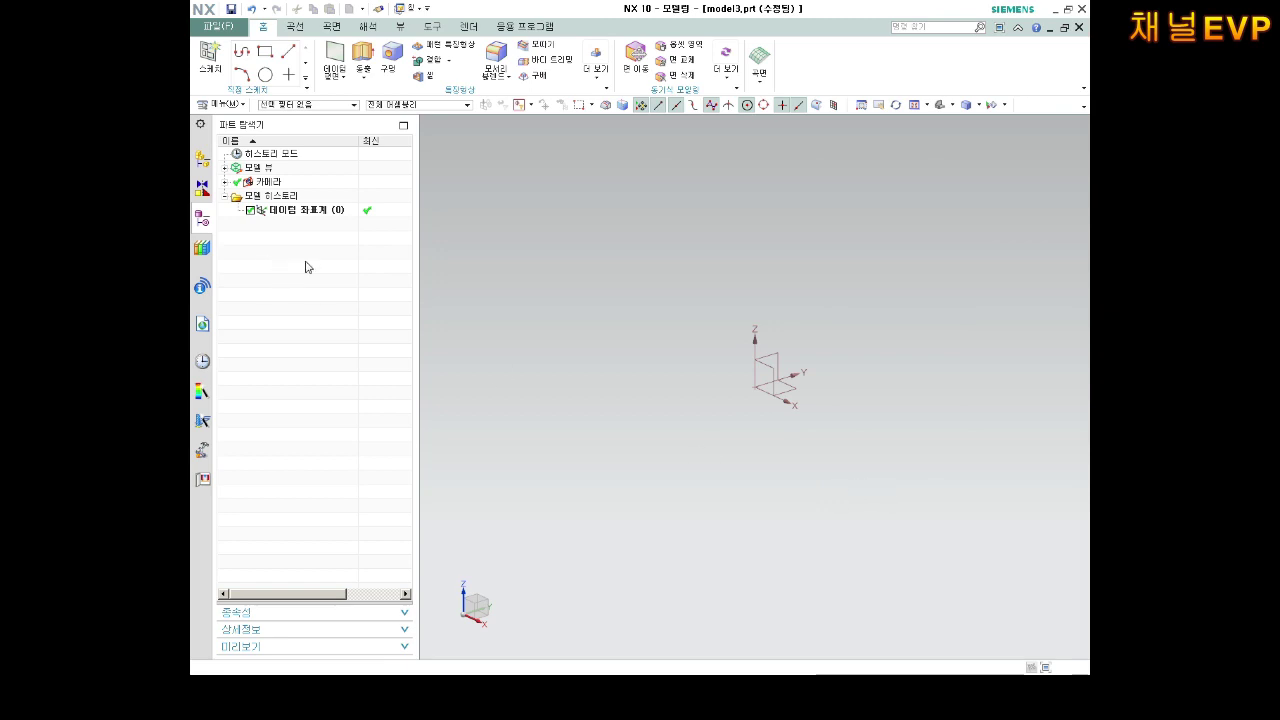
click(210, 58)
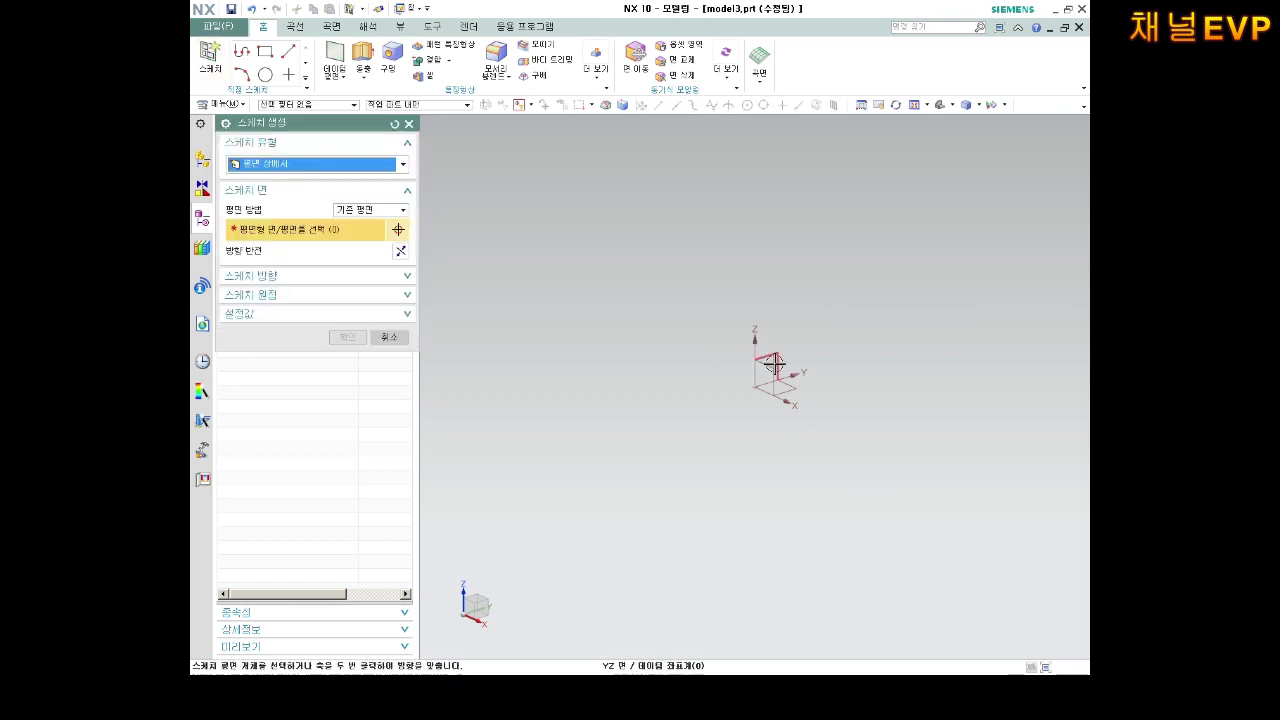
click(770, 368)
click(348, 337)
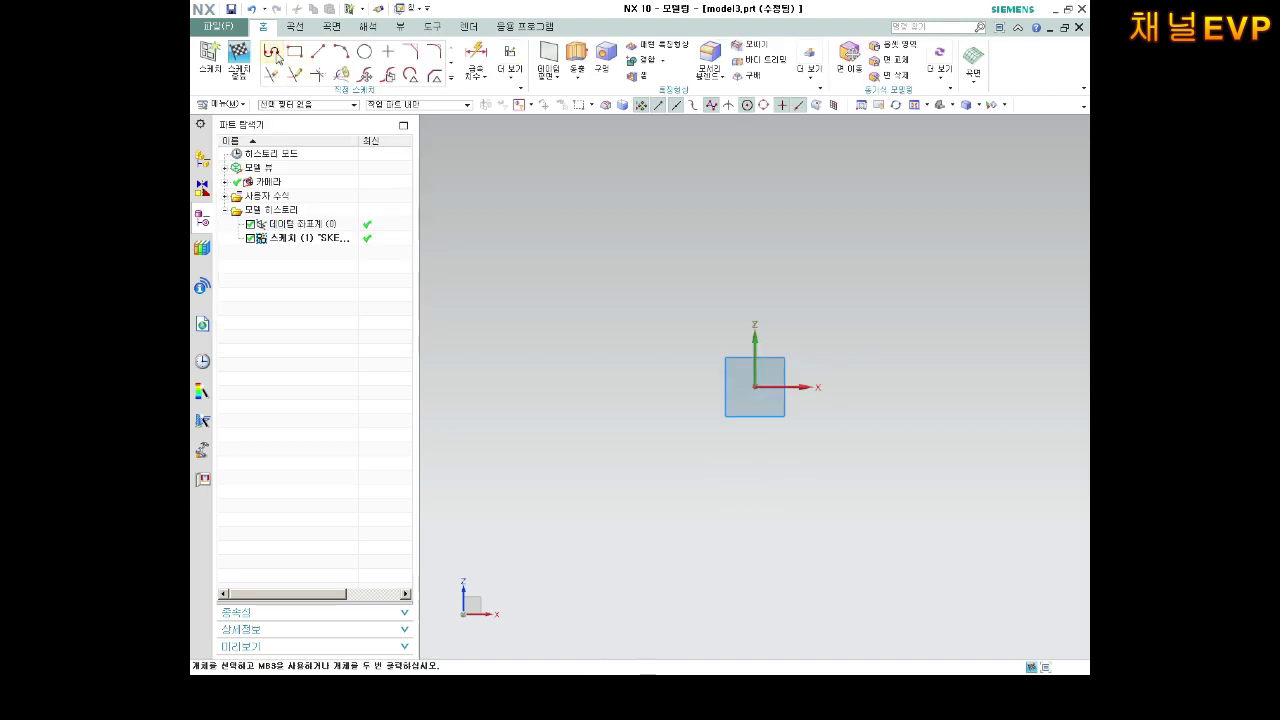
click(277, 56)
Draw a closed six-line L-shaped profile starting and ending at the sketch origin.
click(755, 387)
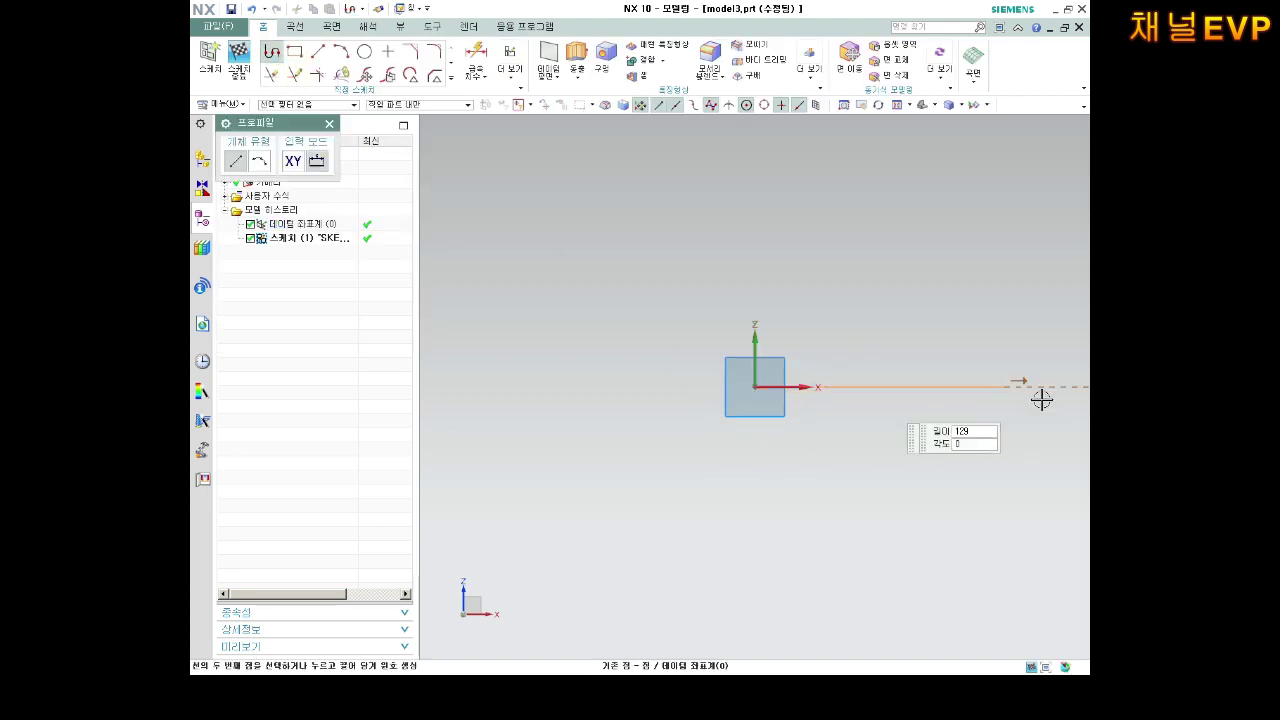
click(1045, 388)
click(1019, 334)
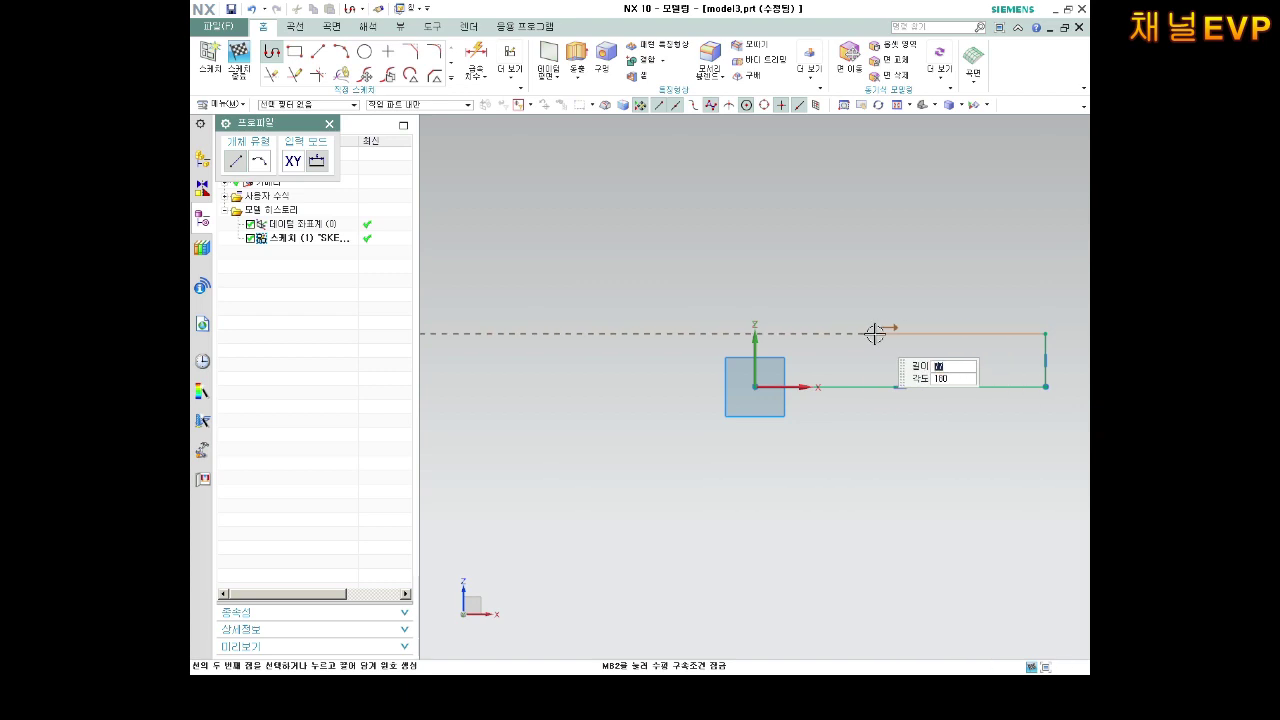
click(876, 332)
click(874, 266)
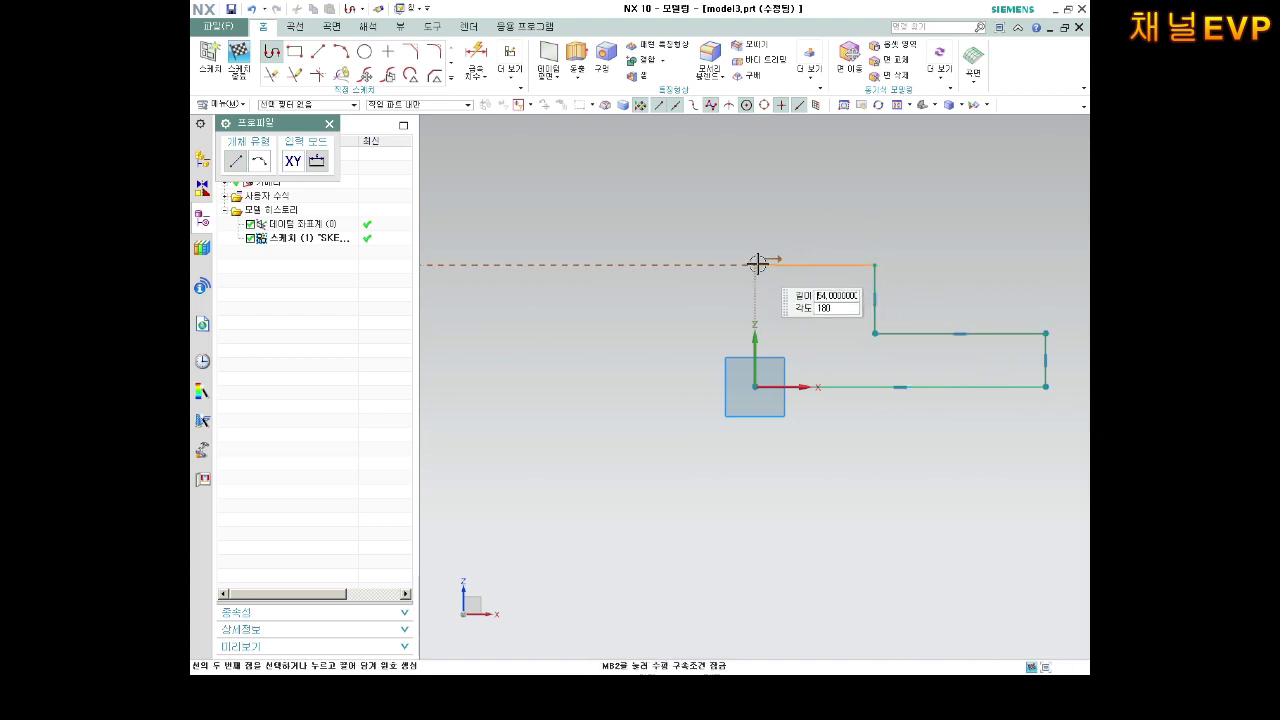
click(755, 265)
click(755, 387)
scroll(991, 340, down, 1)
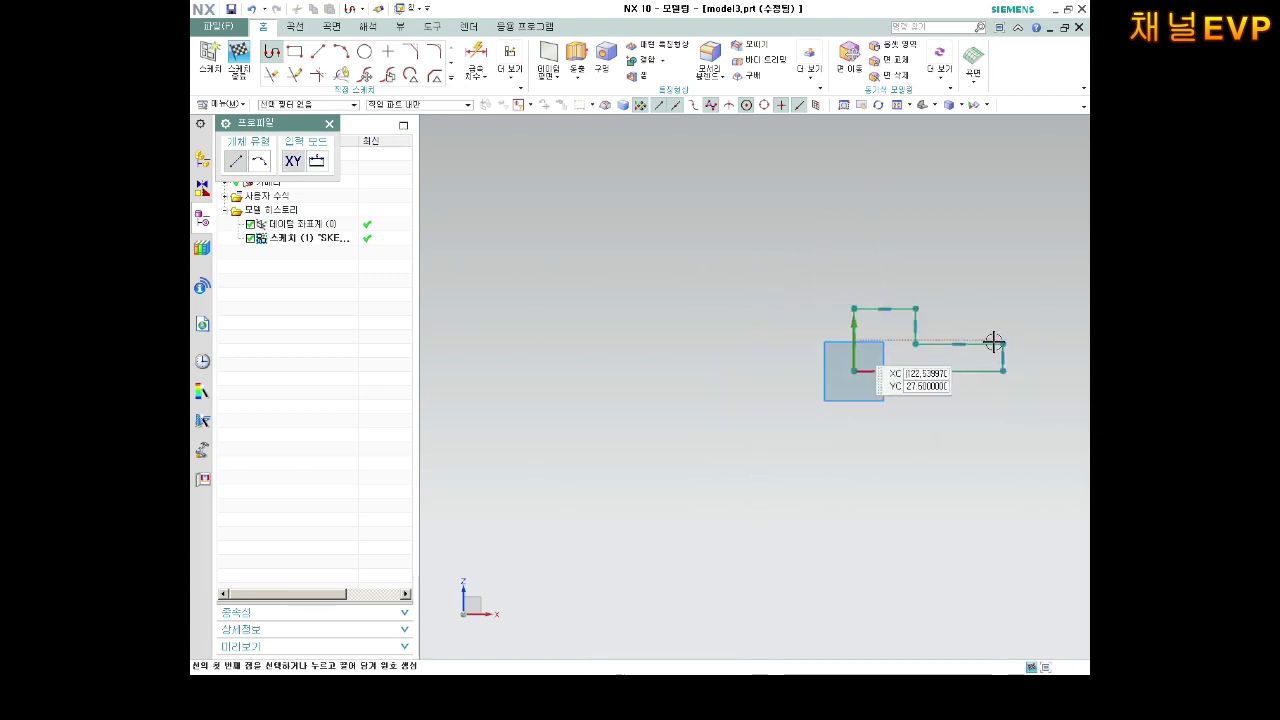
scroll(951, 351, up, 2)
key(Escape)
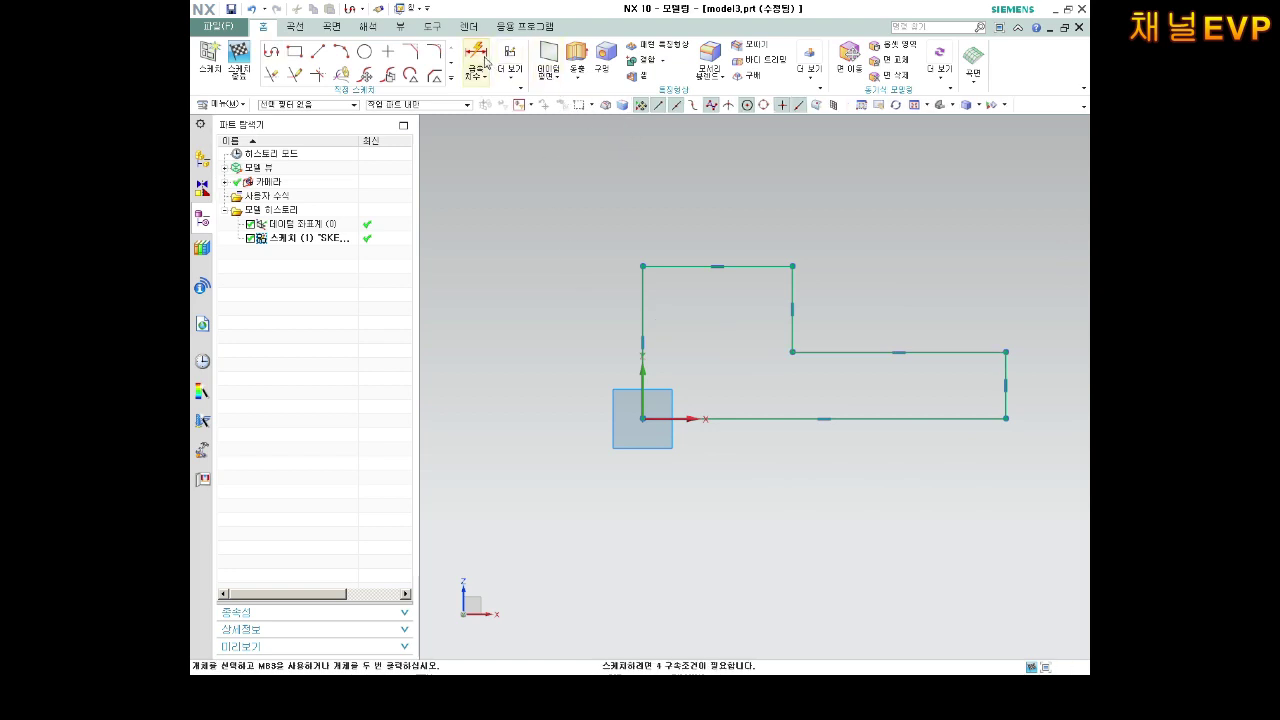
Dimension the bottom line to 68 and the profile height to 38.
click(476, 60)
click(794, 418)
click(793, 473)
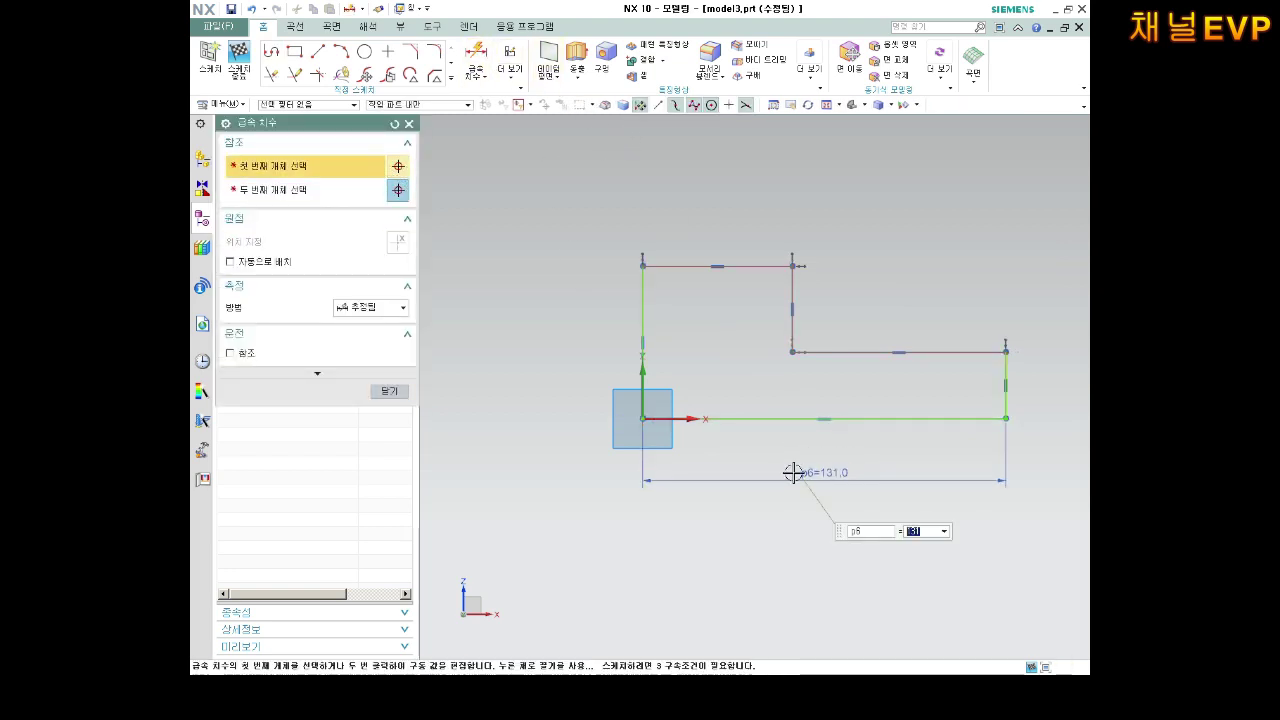
text(68)
key(Return)
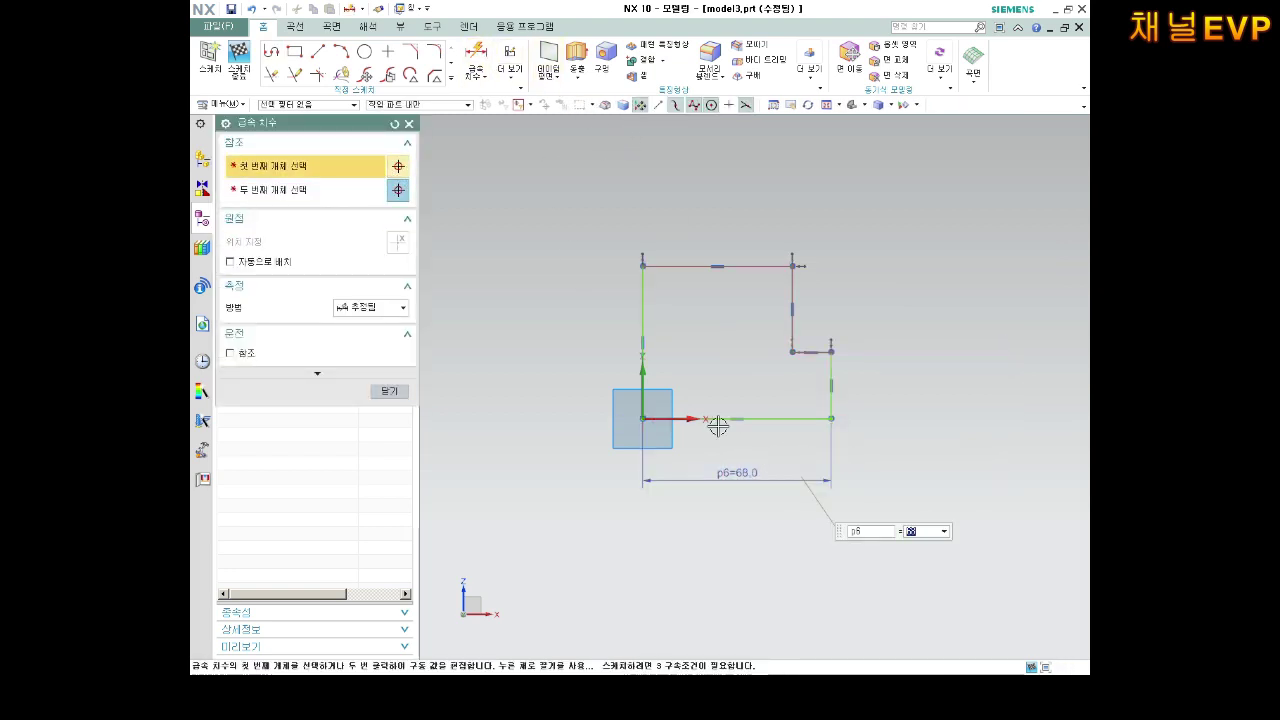
click(636, 337)
click(581, 352)
text(38)
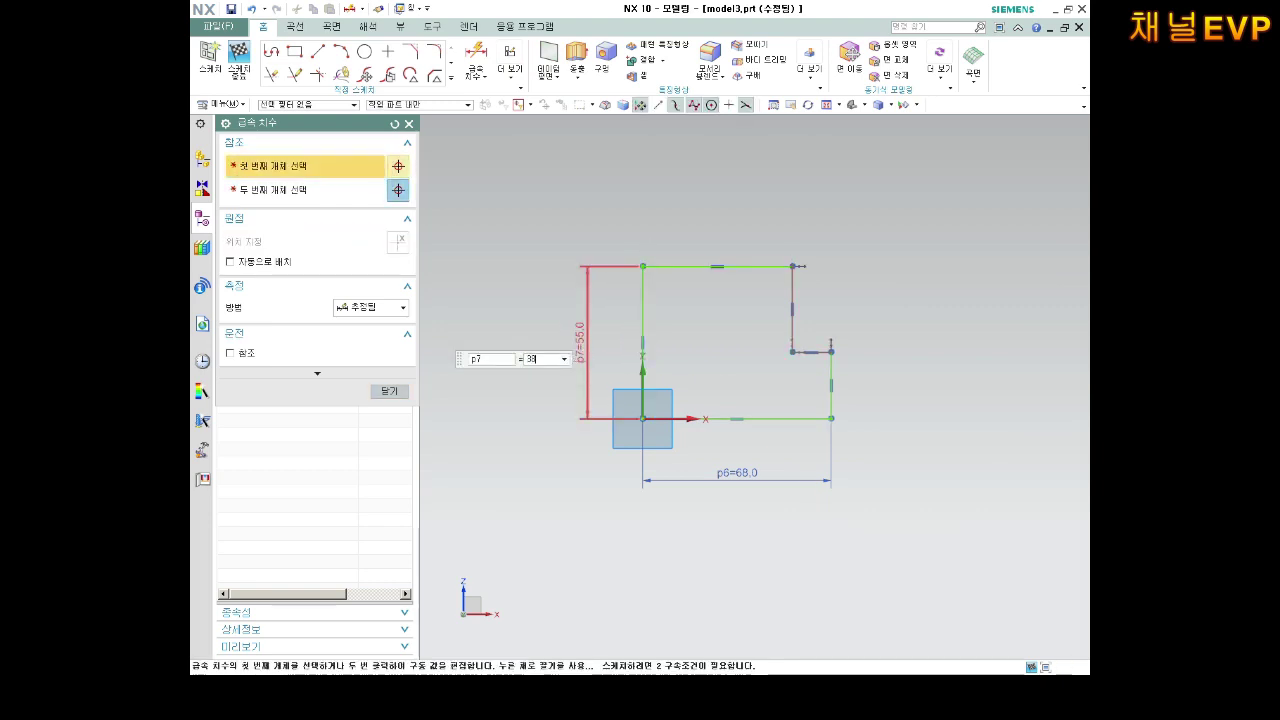
key(Return)
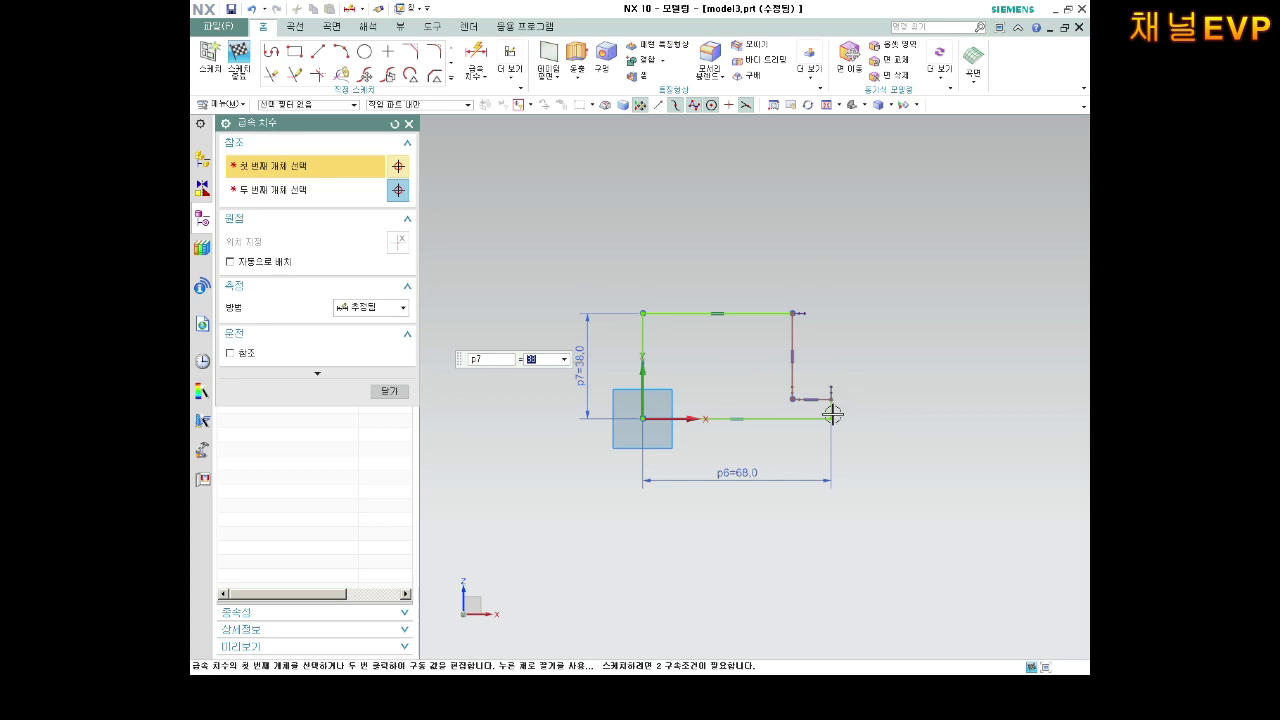
Dimension both leg thicknesses to 14, fully constraining the L profile.
click(832, 414)
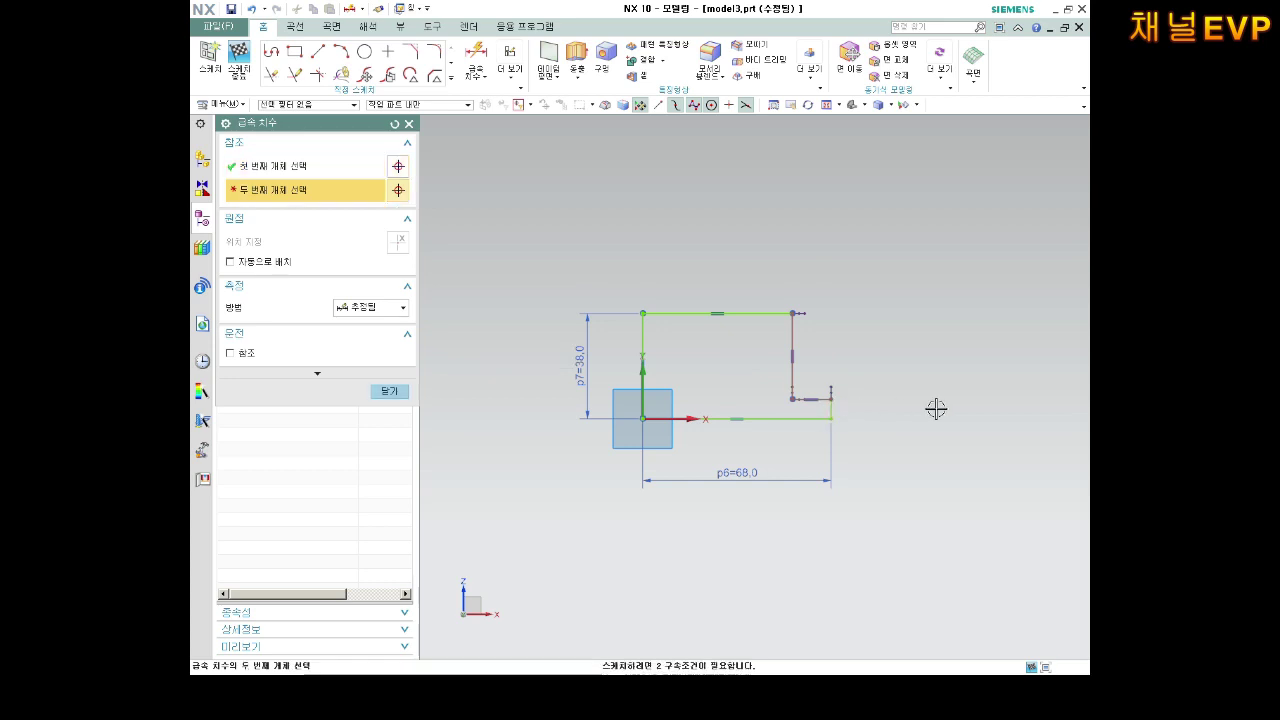
click(831, 410)
click(902, 410)
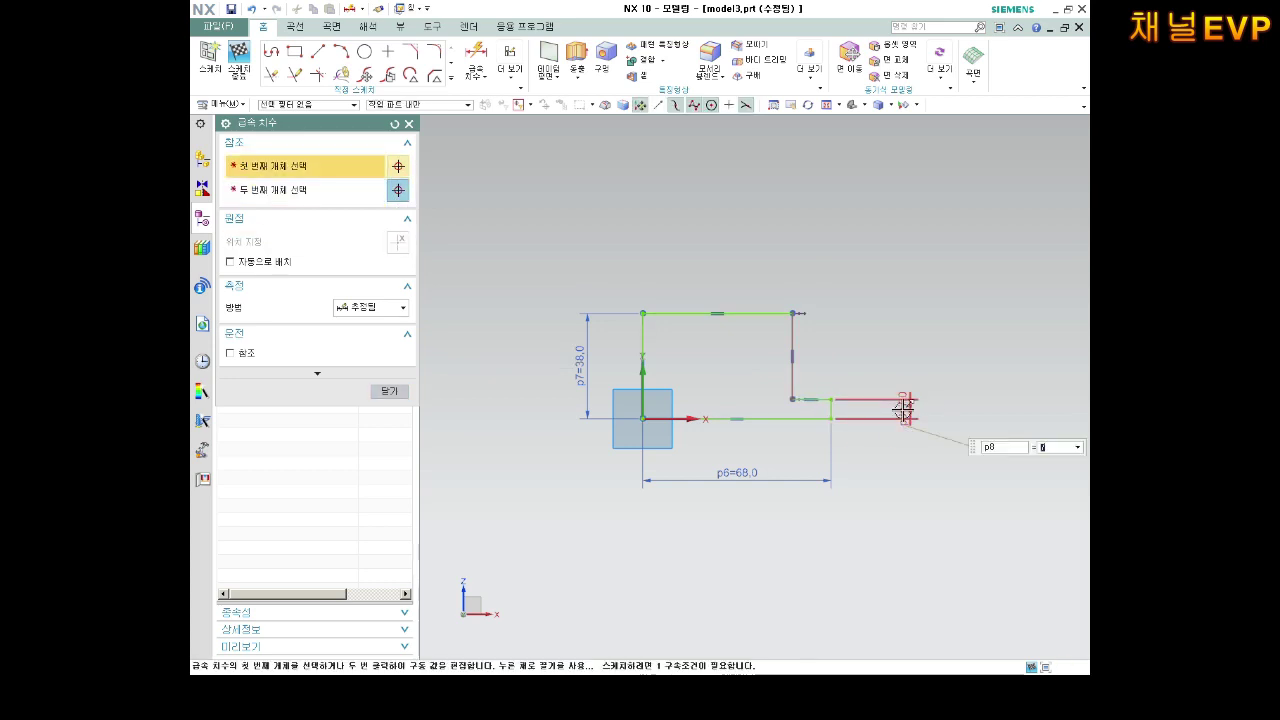
text(14)
key(Return)
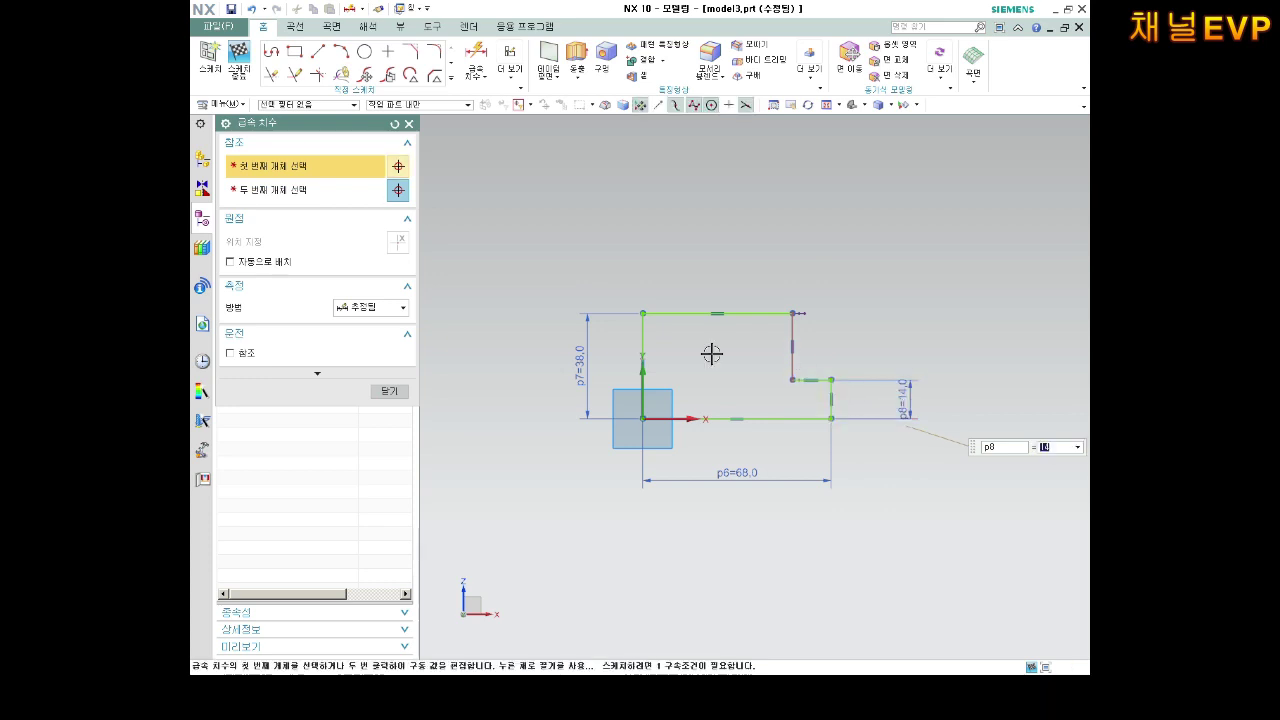
click(664, 312)
click(660, 279)
text(14)
key(Return)
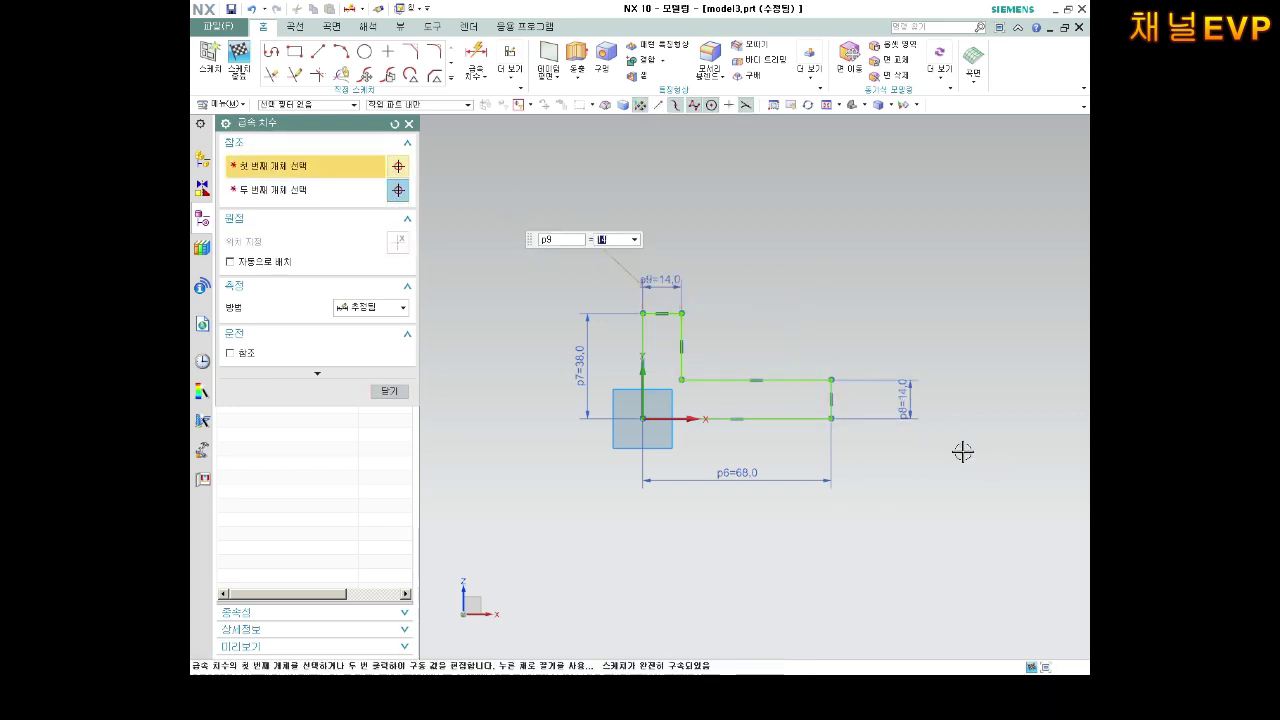
scroll(690, 390, up, 2)
scroll(670, 389, down, 1)
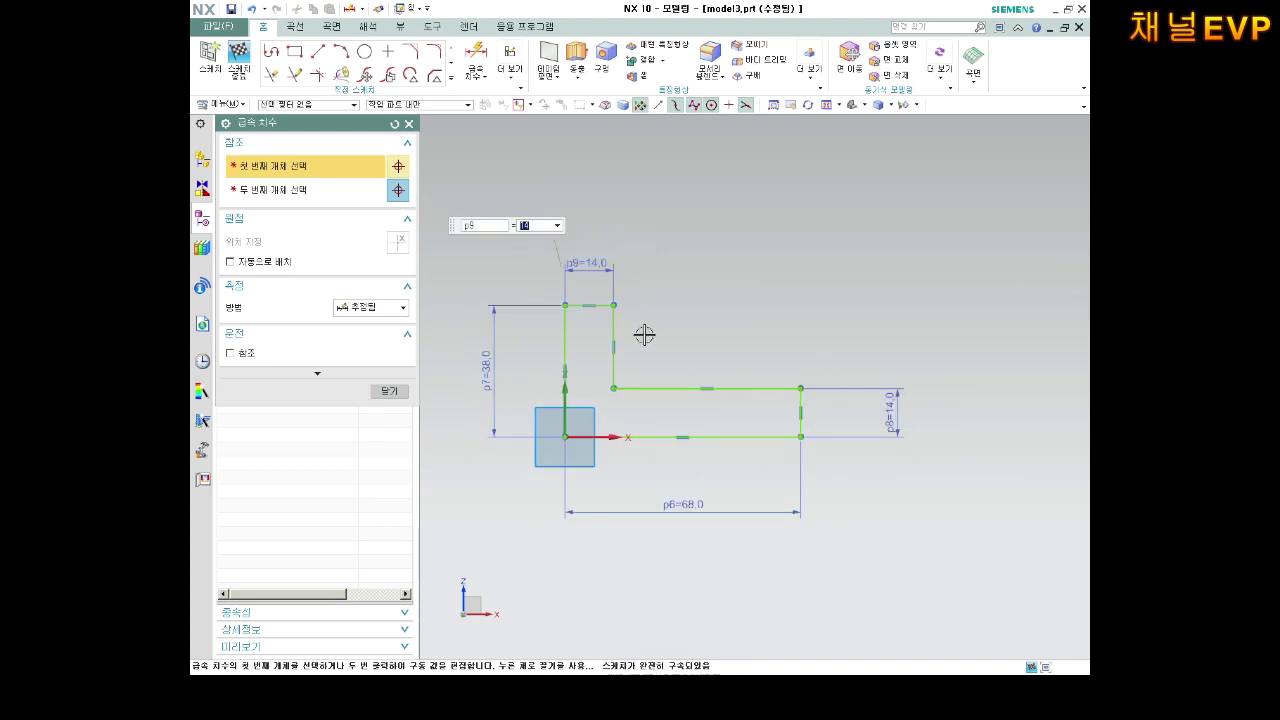
scroll(640, 332, down, 1)
click(389, 391)
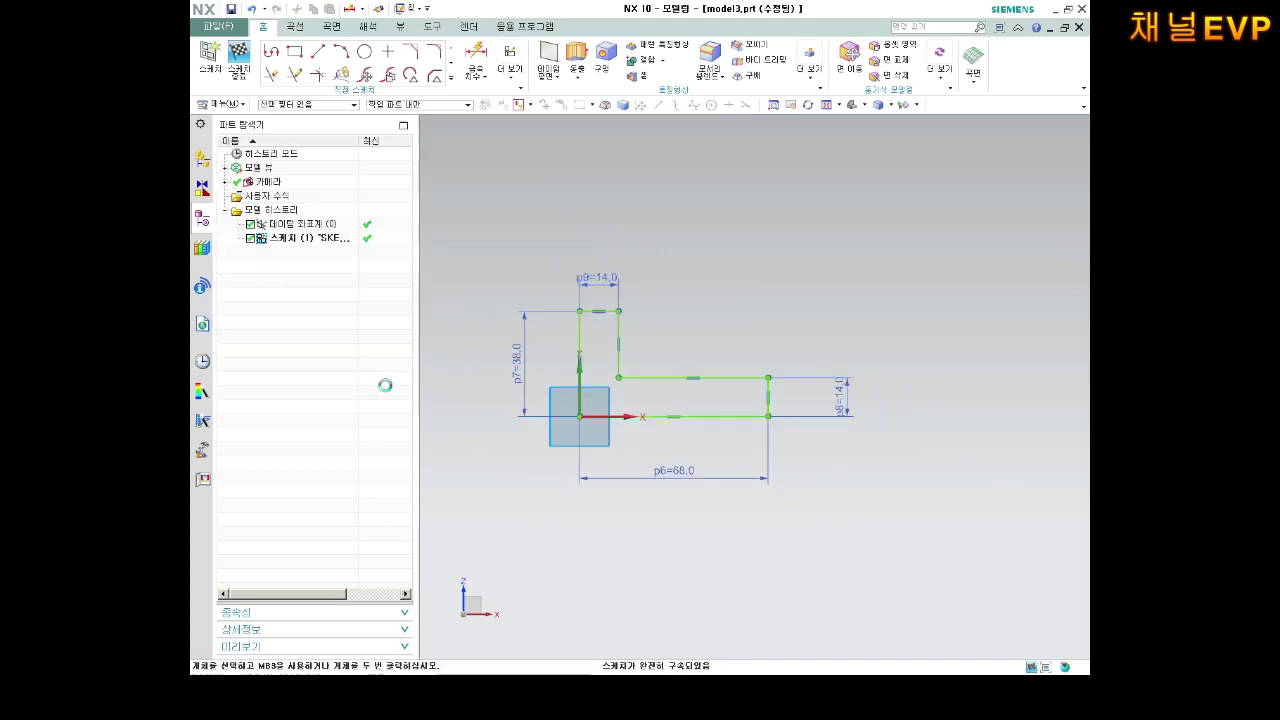
Finish the sketch and select its curves as the extrusion section.
middle_drag(686, 320, 510, 290)
click(238, 58)
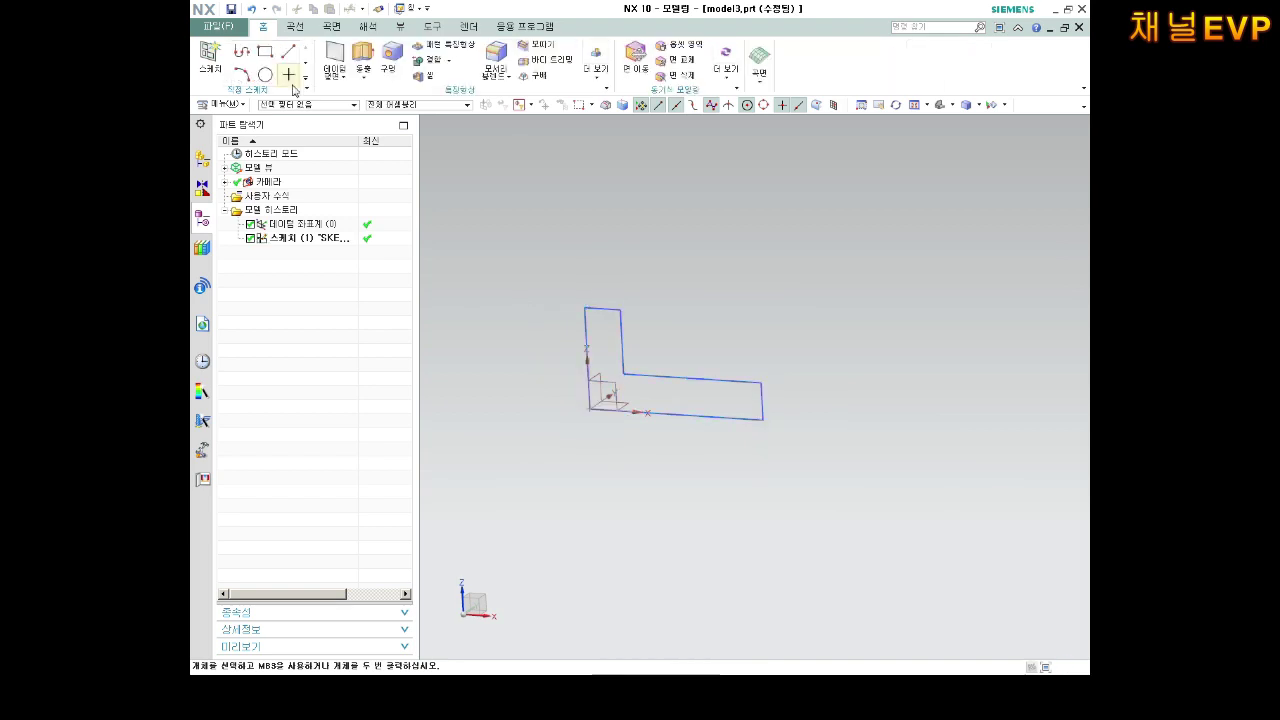
click(362, 55)
click(587, 315)
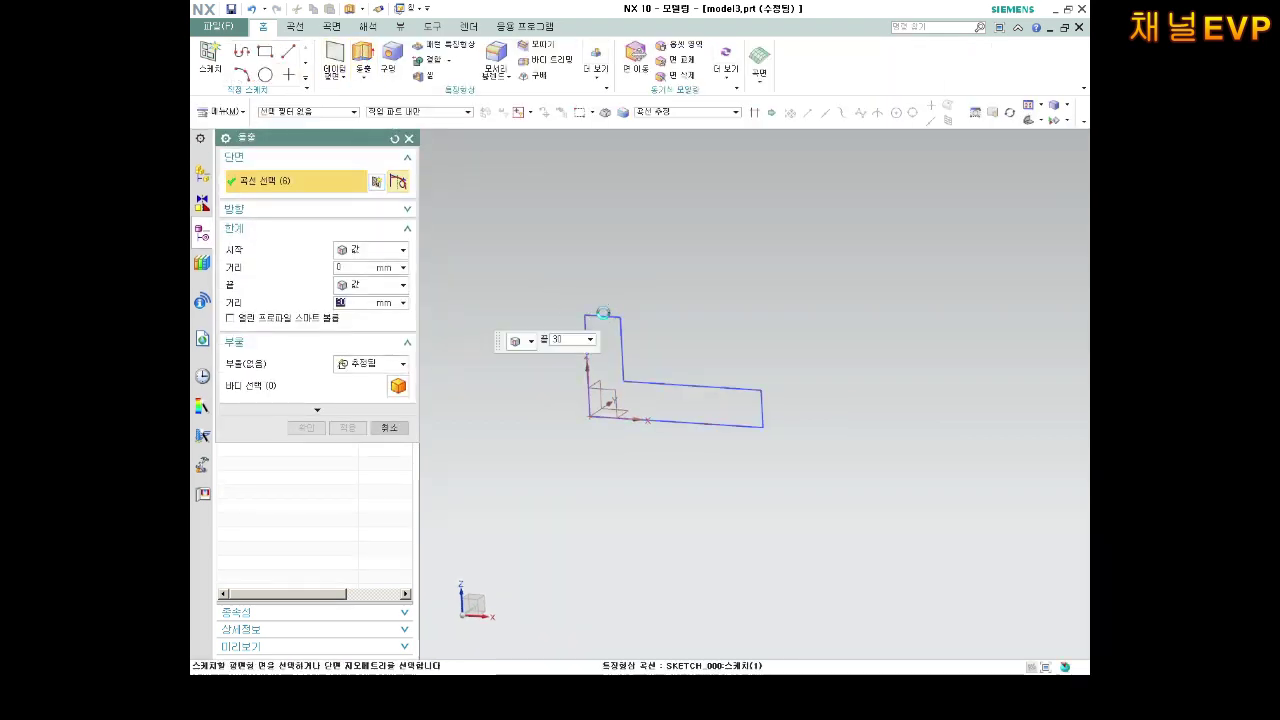
Keep the inferred boolean and face-normal vector, reversing the extrusion direction.
middle_drag(702, 322, 684, 340)
click(368, 364)
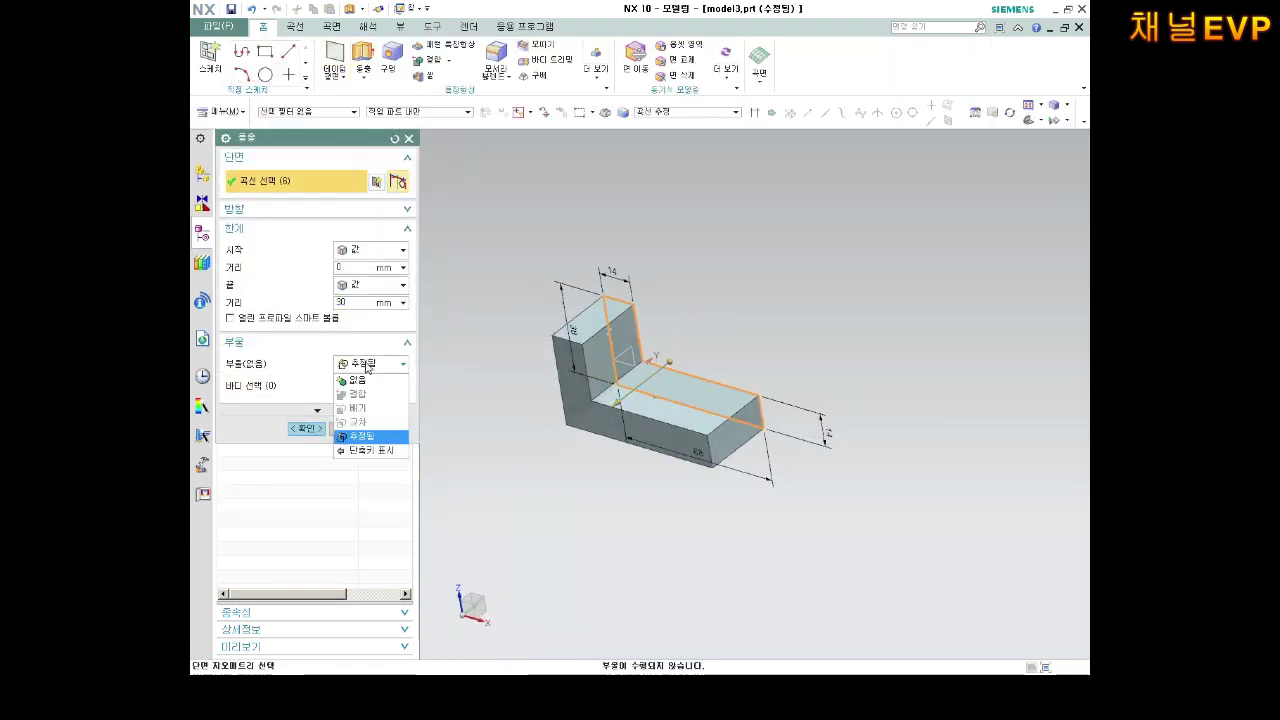
click(370, 364)
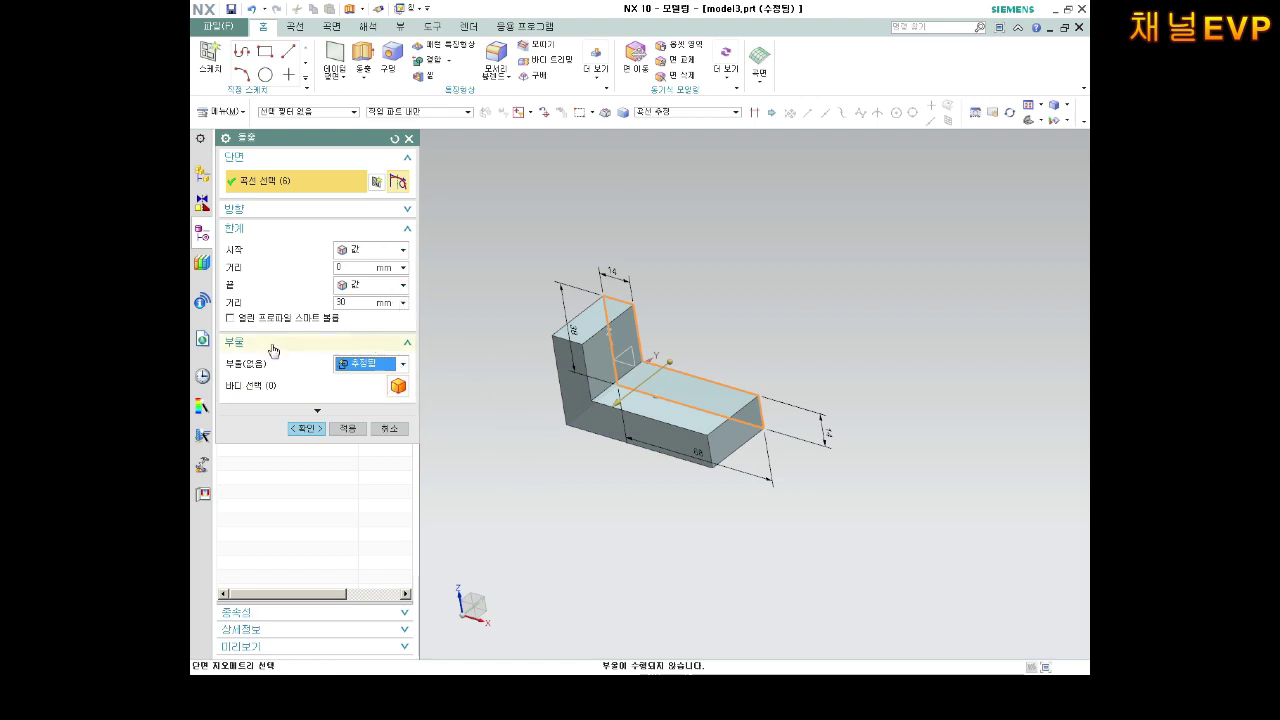
click(406, 209)
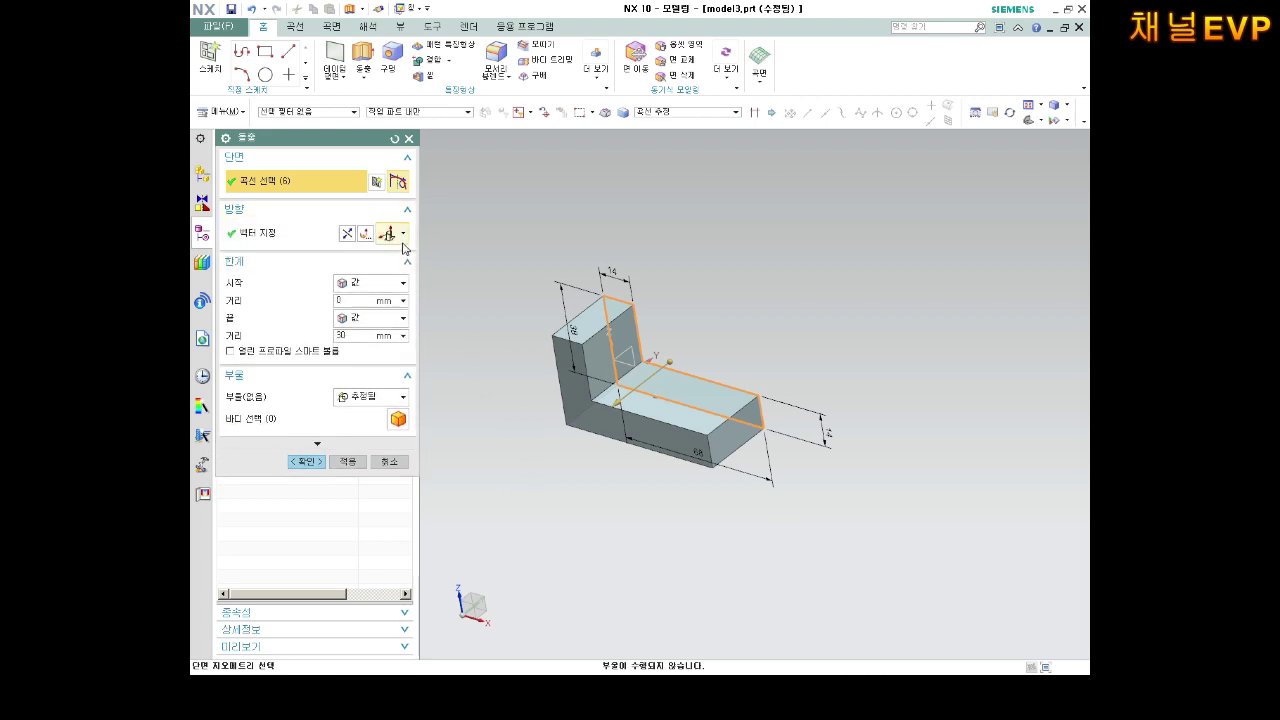
click(347, 234)
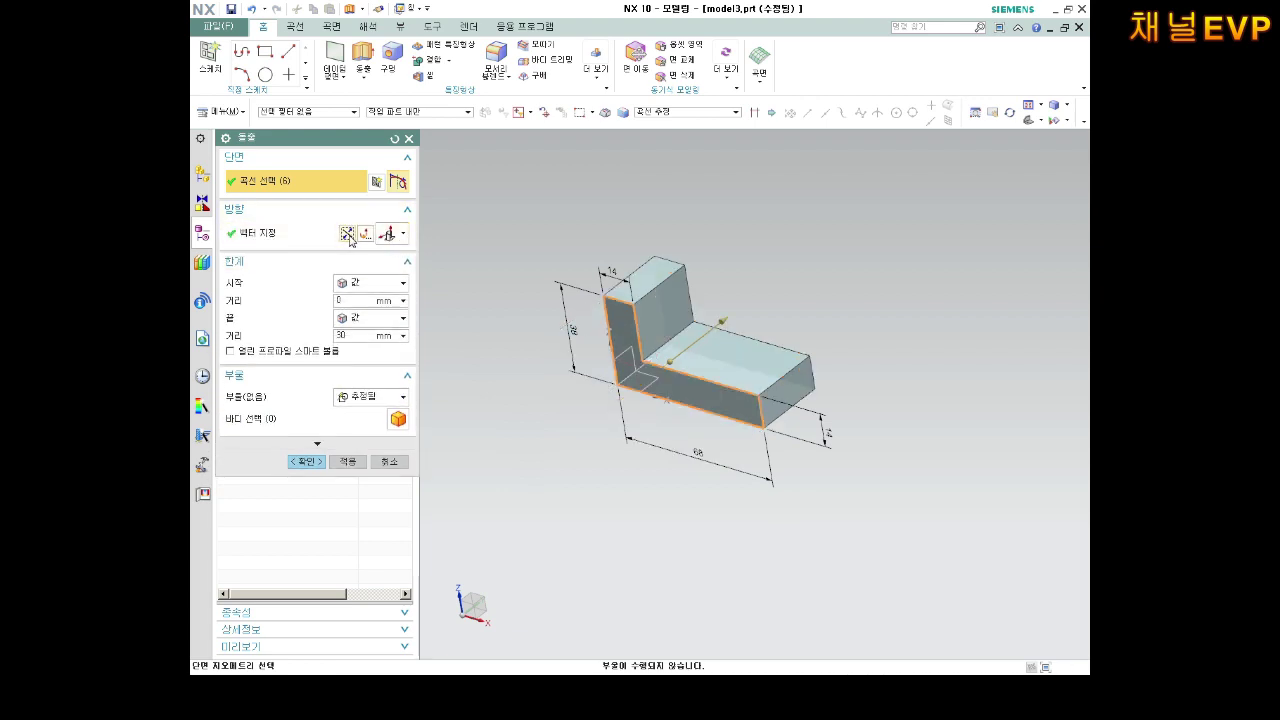
click(402, 234)
click(365, 233)
click(341, 179)
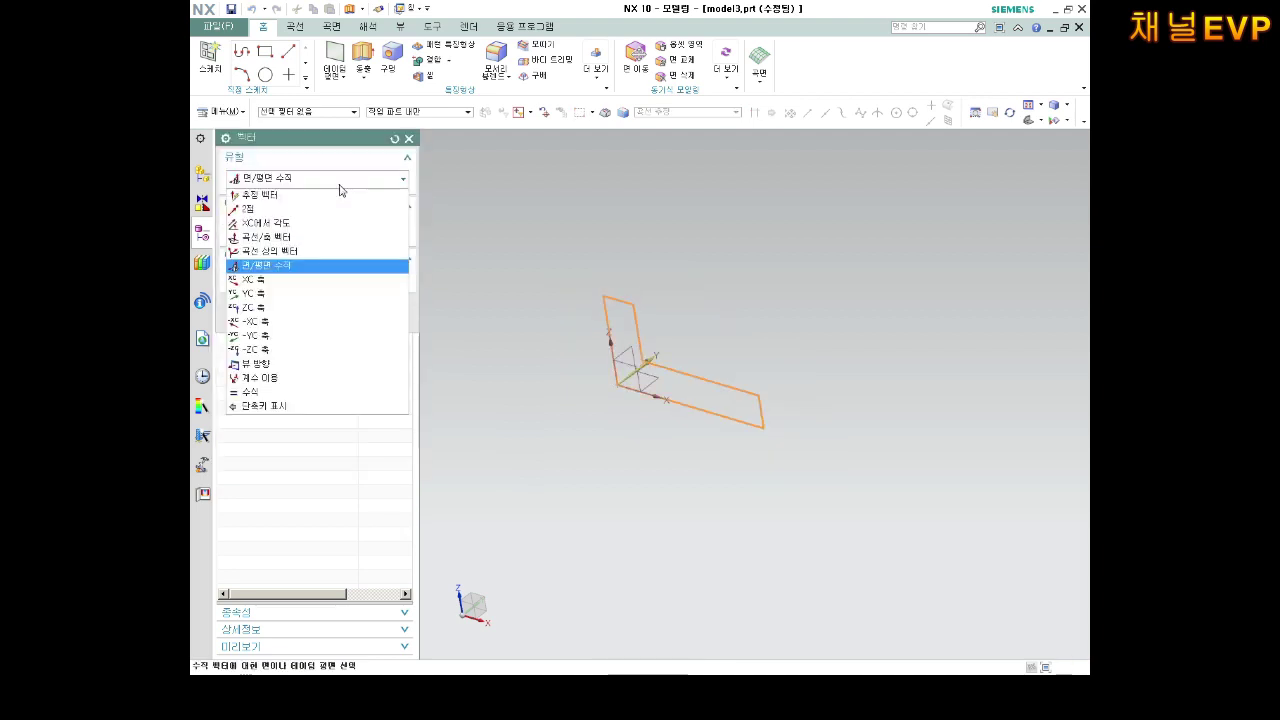
click(364, 177)
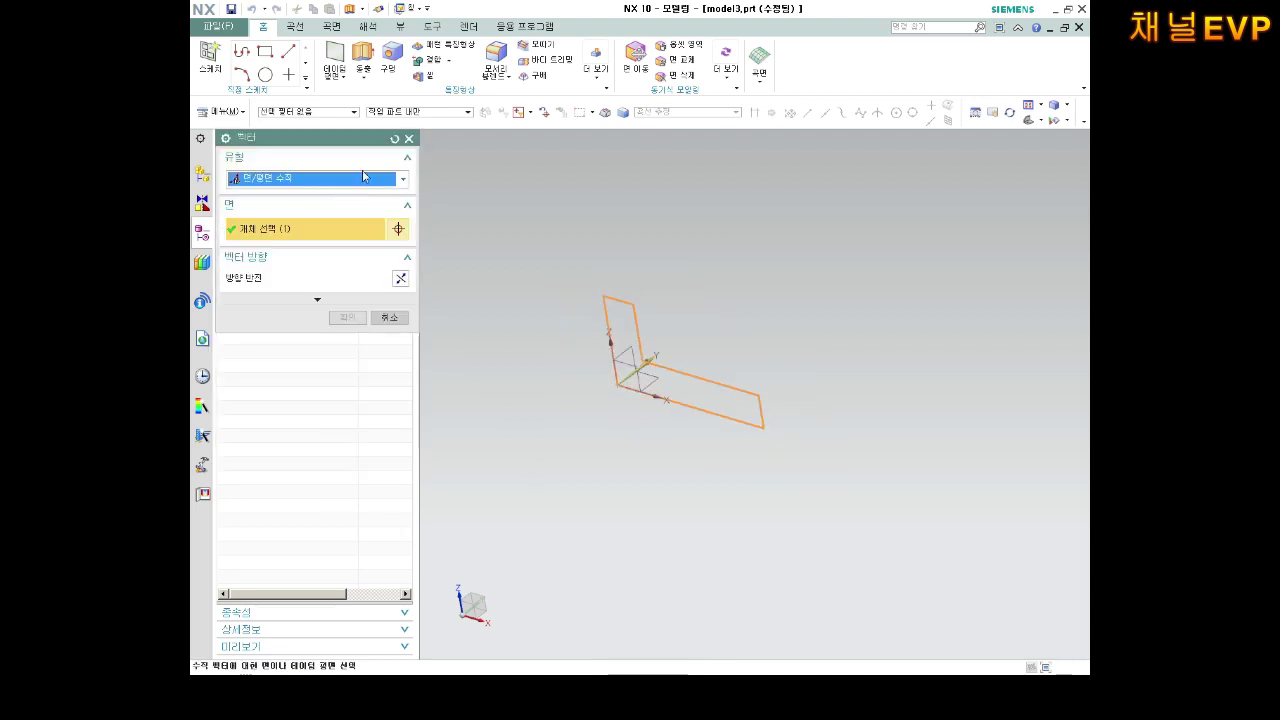
click(390, 316)
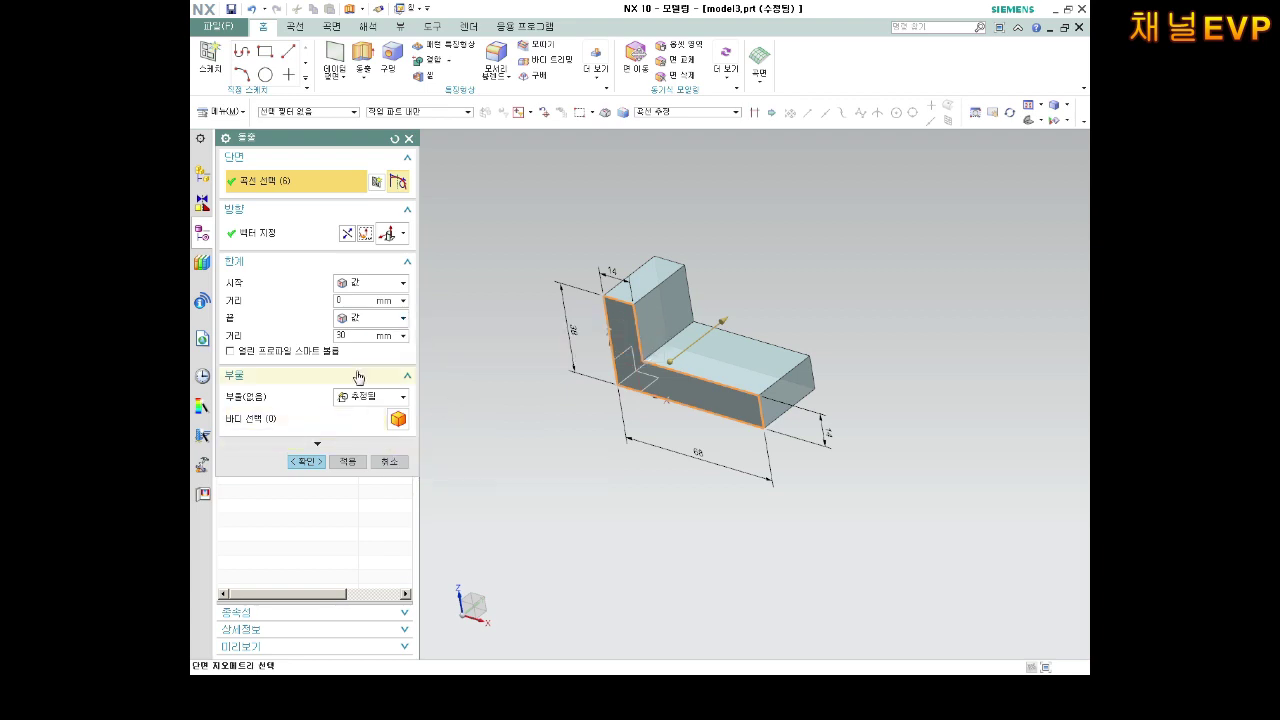
Extrude the profile symmetrically by 17 mm into a solid L-shaped block.
click(376, 288)
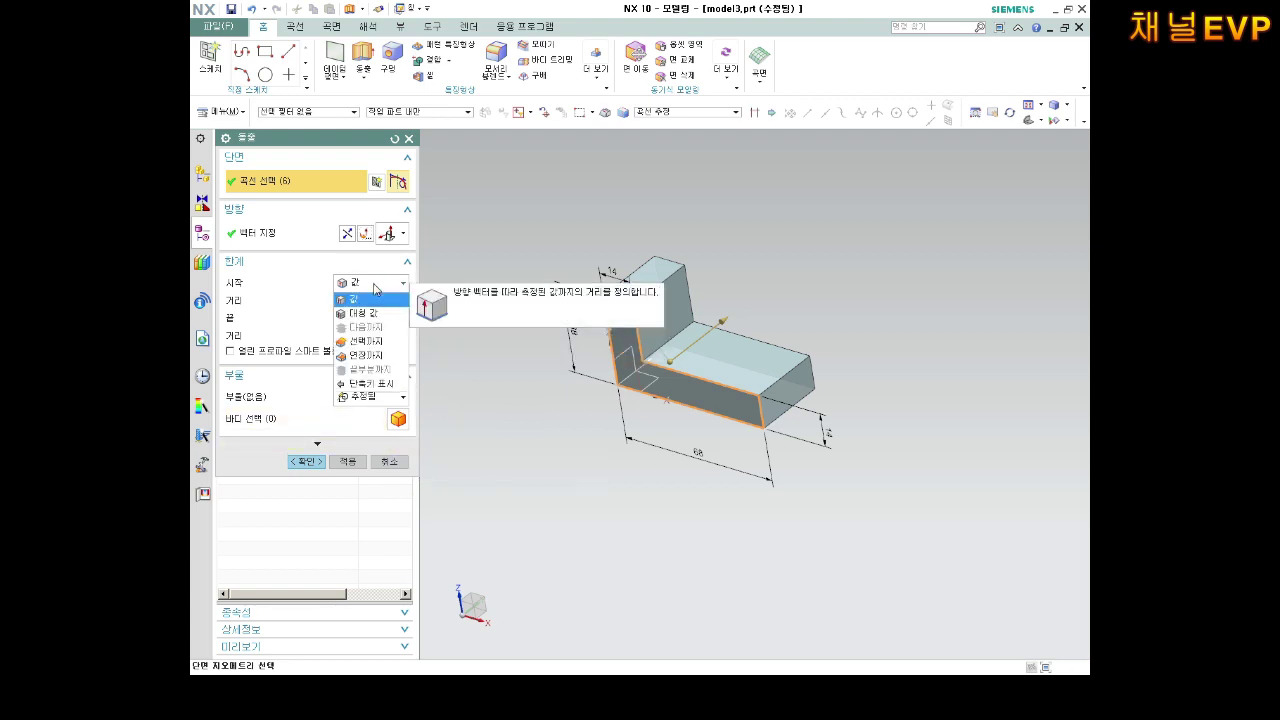
click(368, 313)
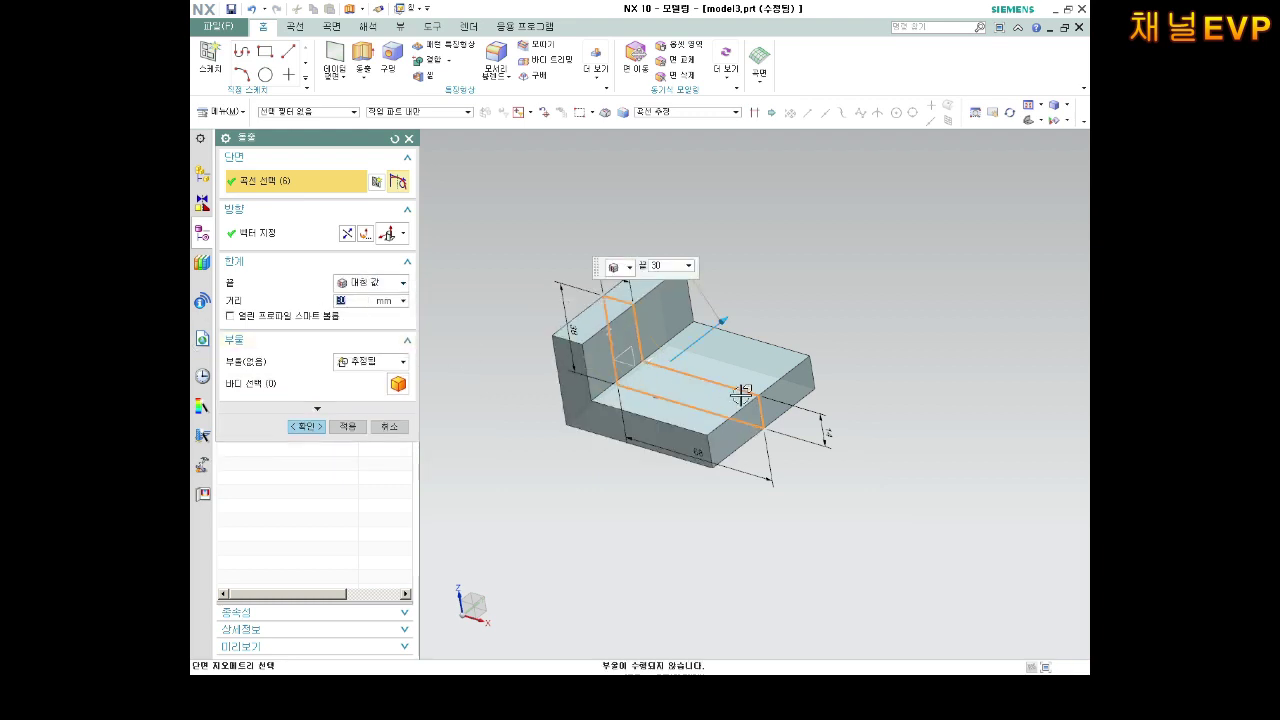
text(7)
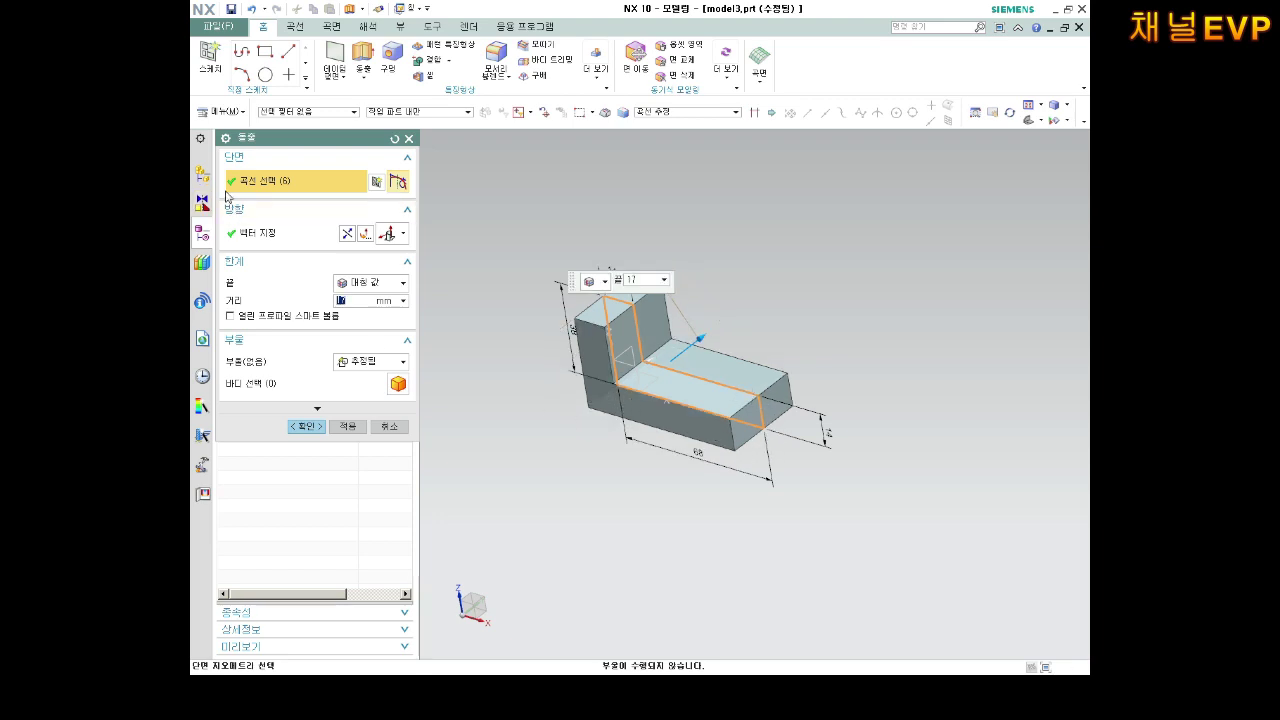
click(315, 430)
mouse_move(531, 446)
middle_down()
mouse_move(586, 437)
mouse_move(690, 355)
middle_up()
scroll(690, 355, up, 1)
scroll(690, 355, up, 1)
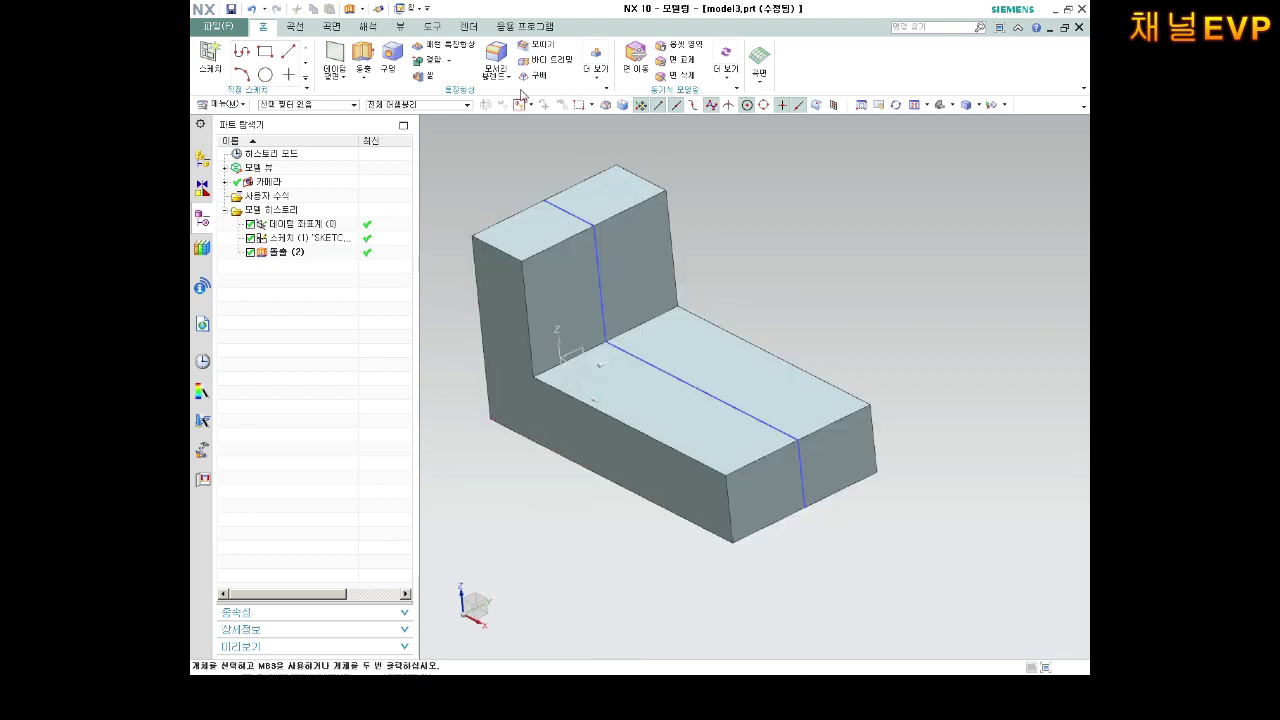
click(294, 27)
click(330, 27)
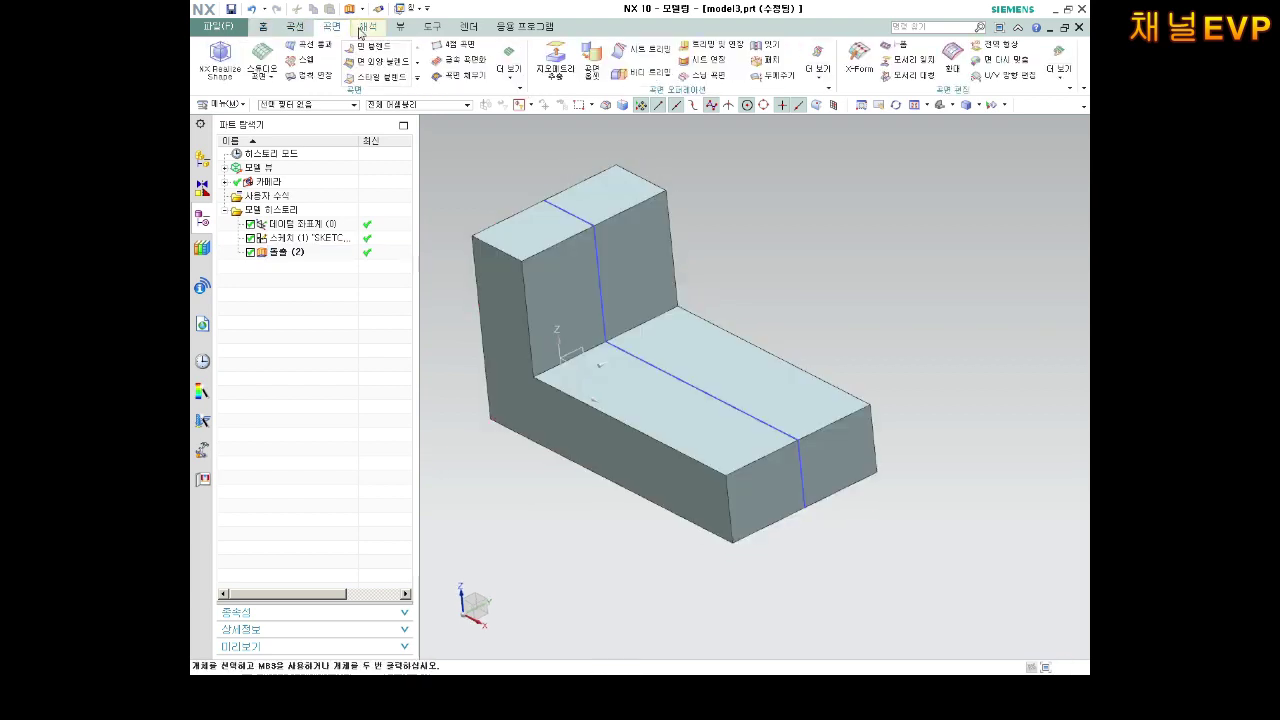
click(365, 27)
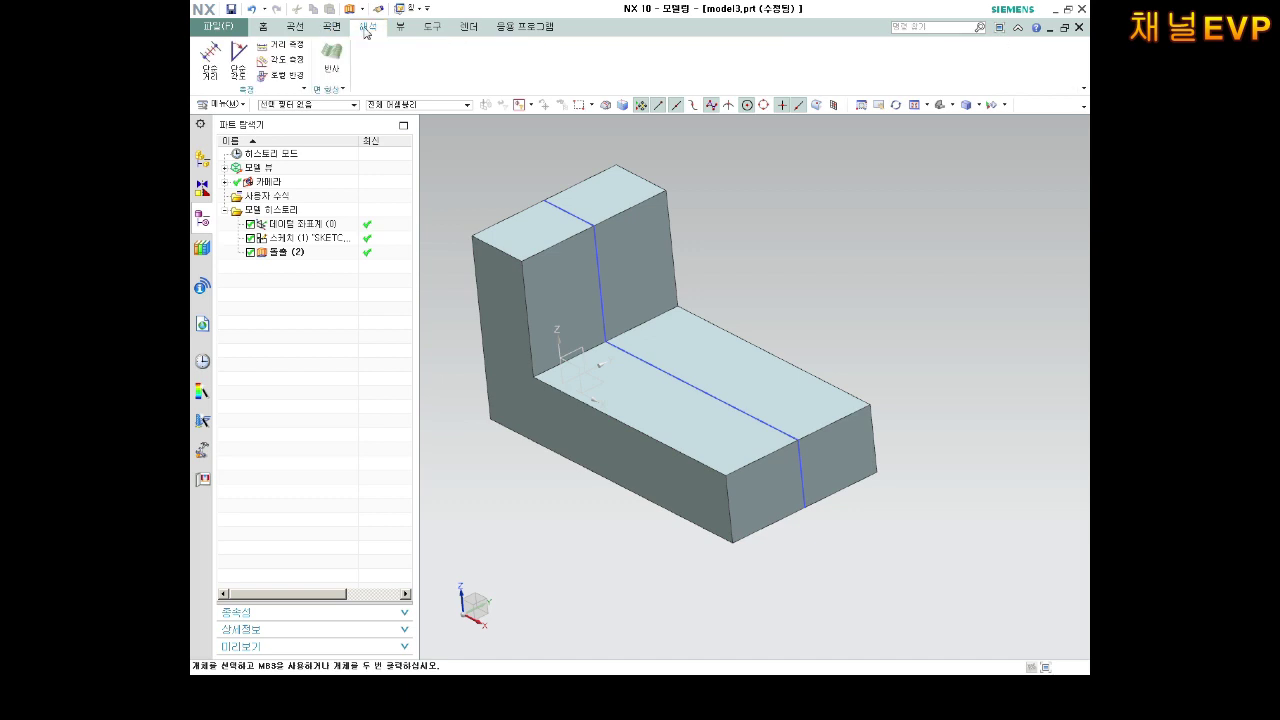
click(285, 44)
click(645, 490)
middle_drag(706, 483, 800, 420)
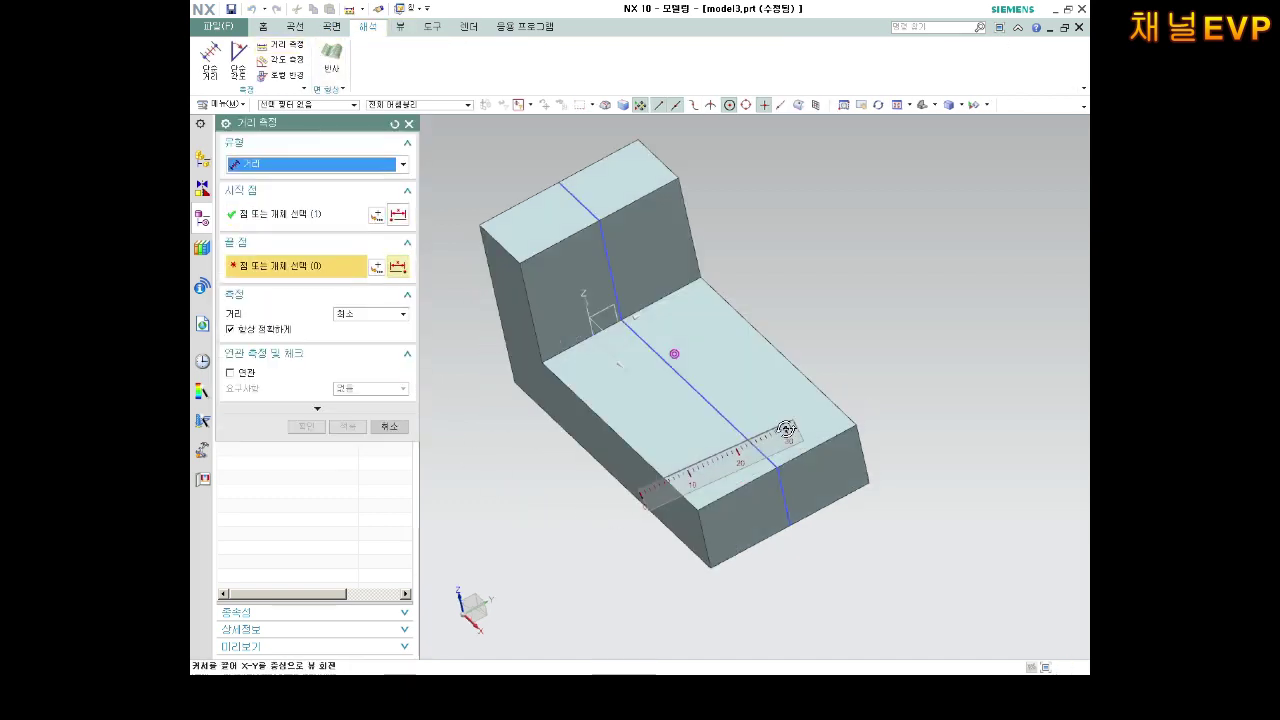
click(814, 414)
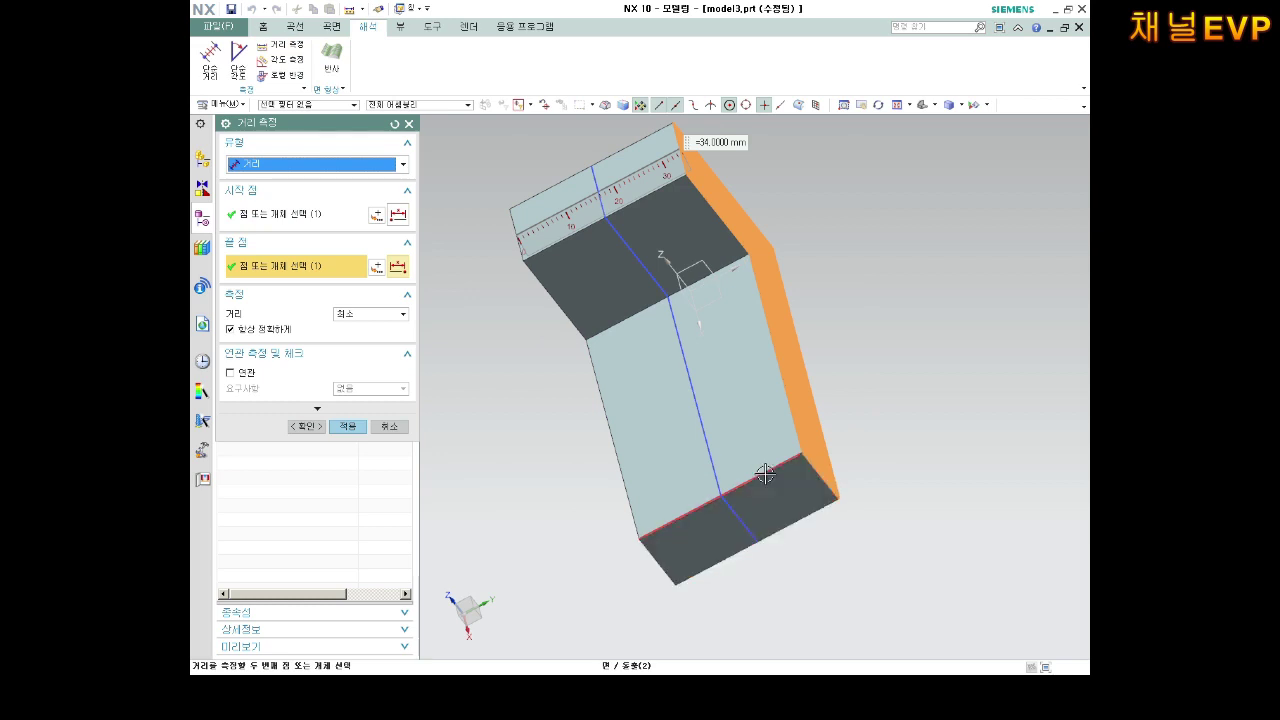
middle_drag(808, 476, 806, 443)
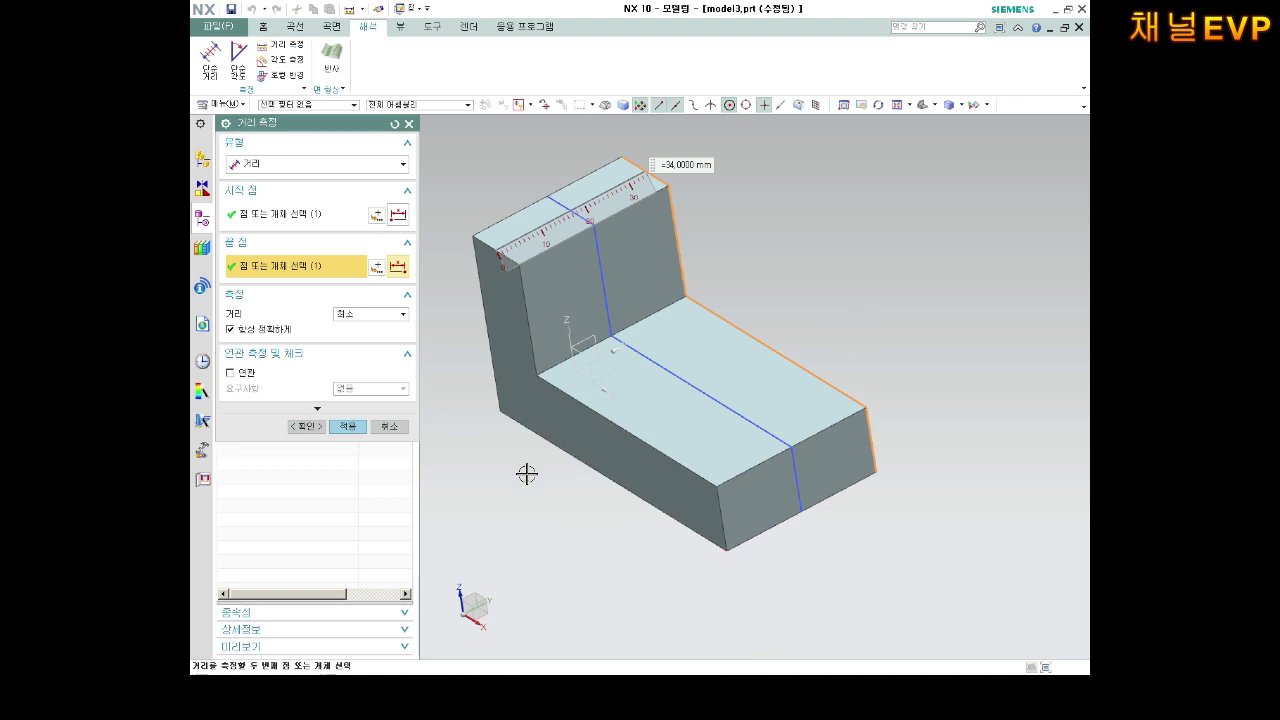
click(582, 466)
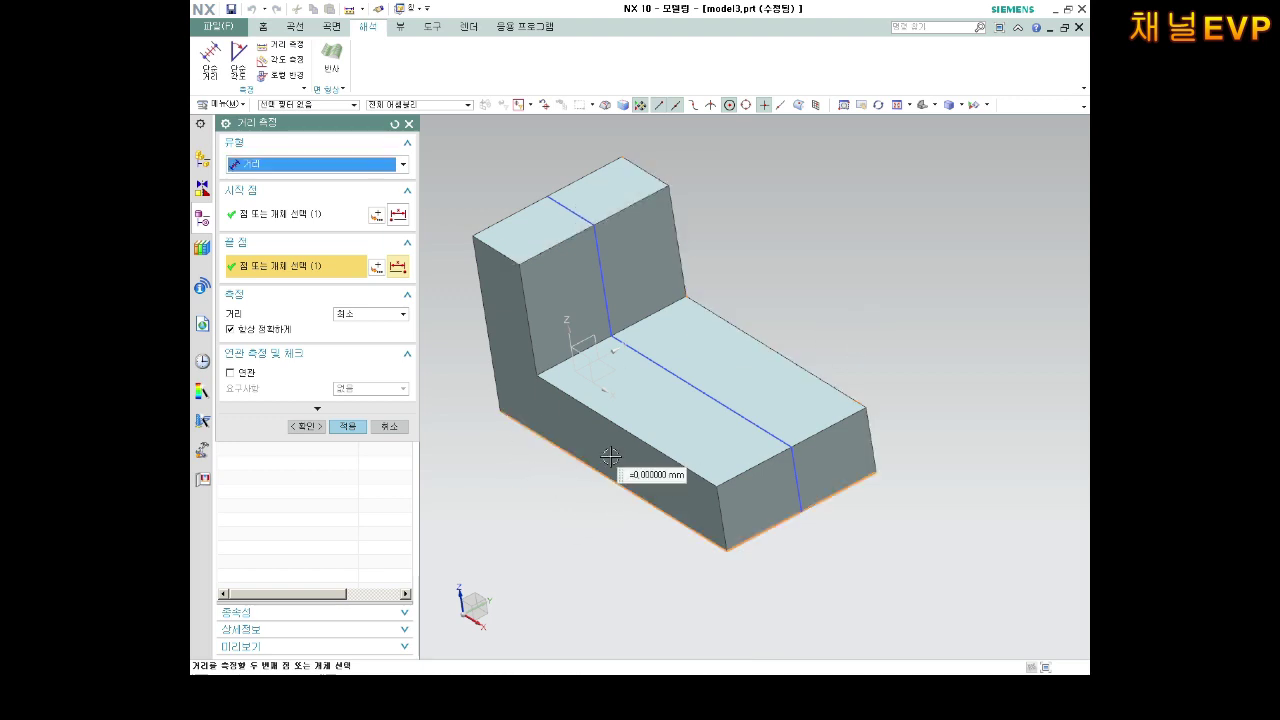
middle_click(525, 525)
key(F4)
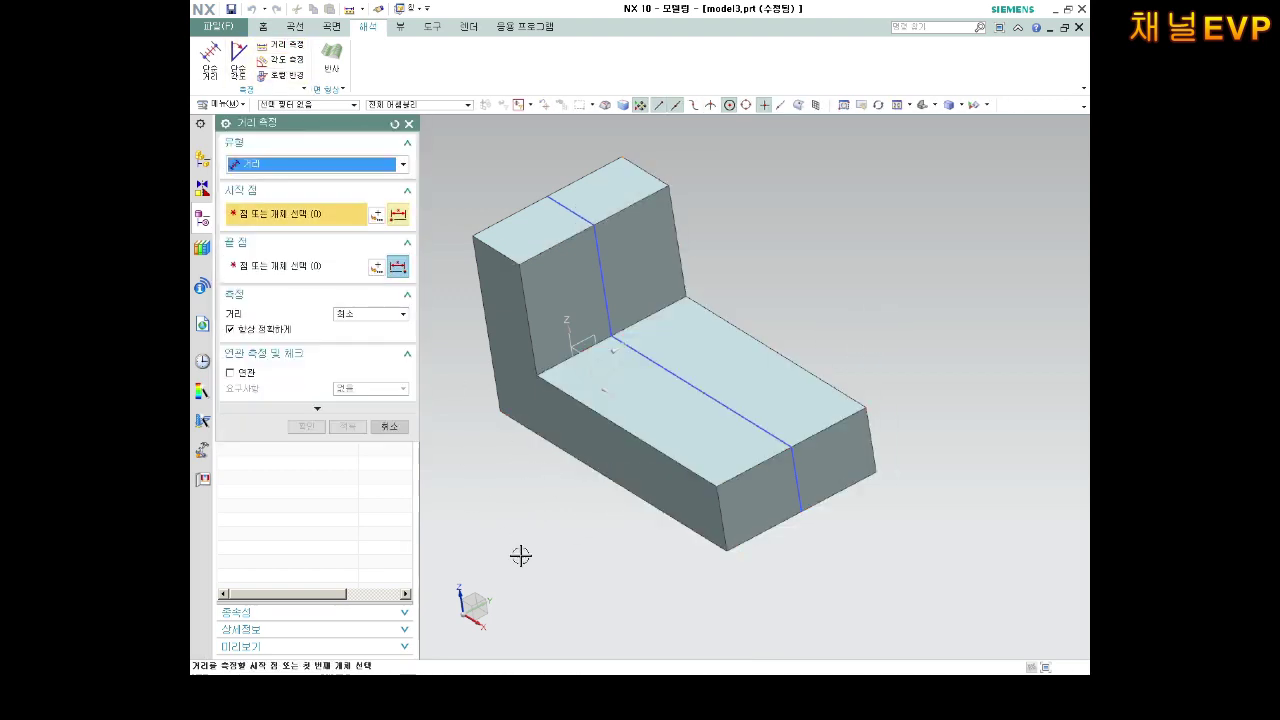
click(600, 446)
mouse_move(808, 374)
middle_down()
mouse_move(748, 354)
mouse_move(767, 360)
middle_up()
click(770, 360)
middle_drag(797, 420, 891, 337)
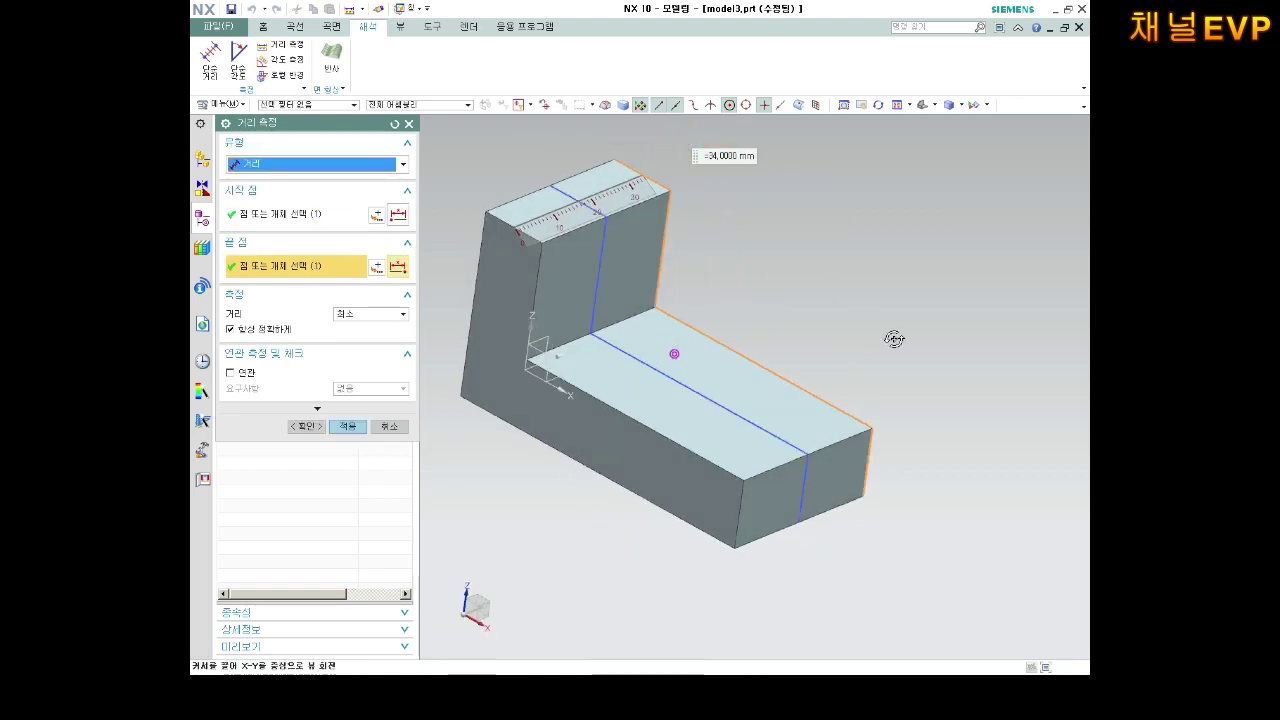
middle_click(288, 310)
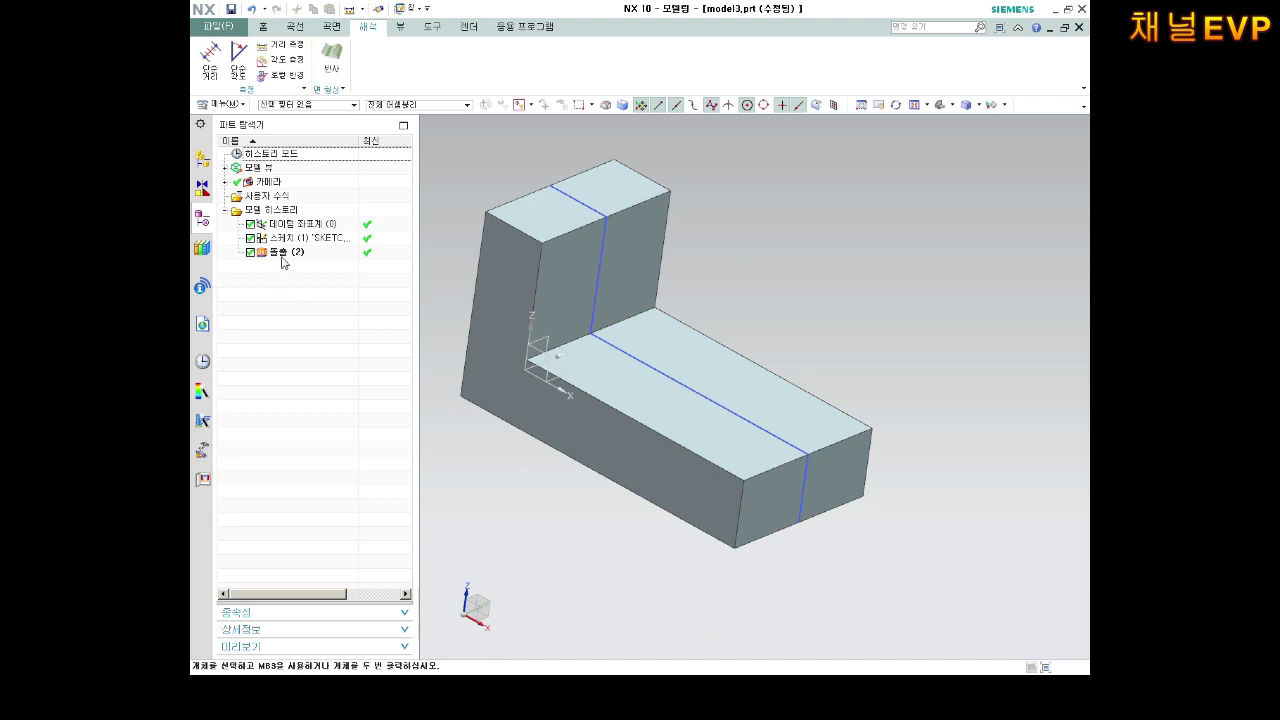
Edit Extrude (2) to a Symmetric Value distance of 17/2 mm.
right_click(282, 256)
click(331, 304)
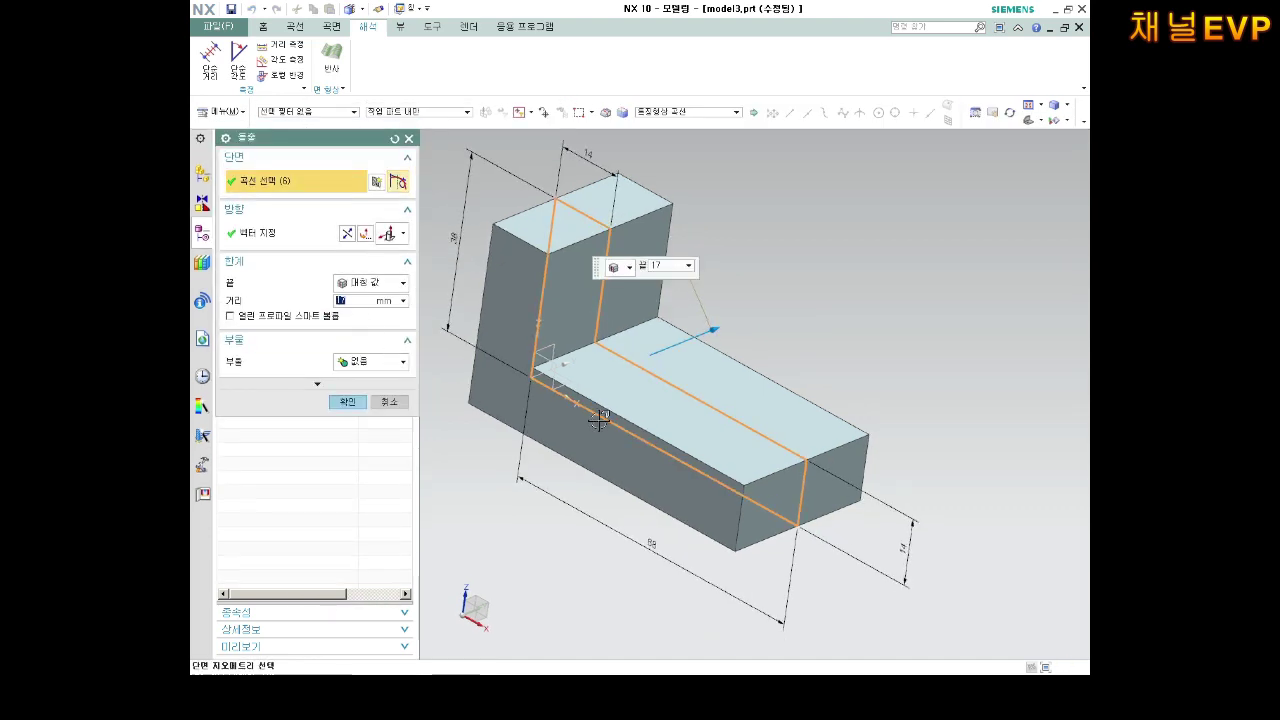
mouse_move(598, 420)
middle_down()
mouse_move(571, 400)
mouse_move(557, 411)
middle_up()
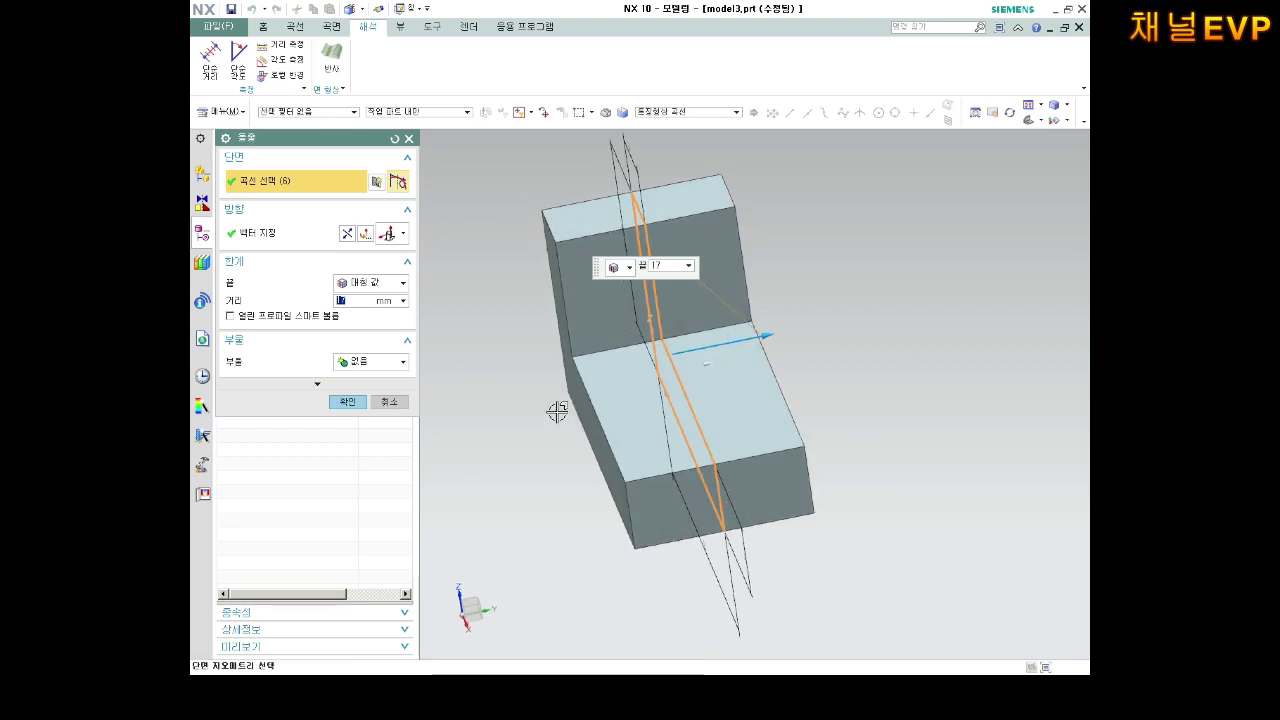
click(370, 283)
click(365, 309)
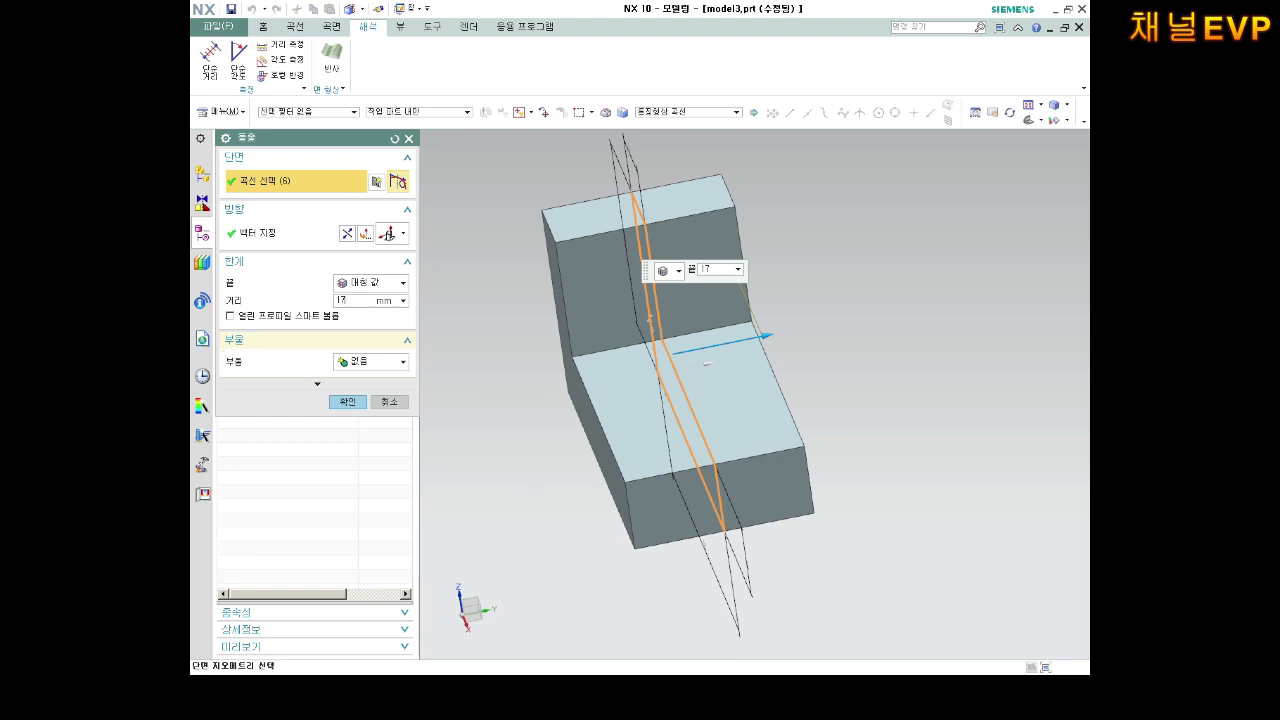
text(/2)
key(Return)
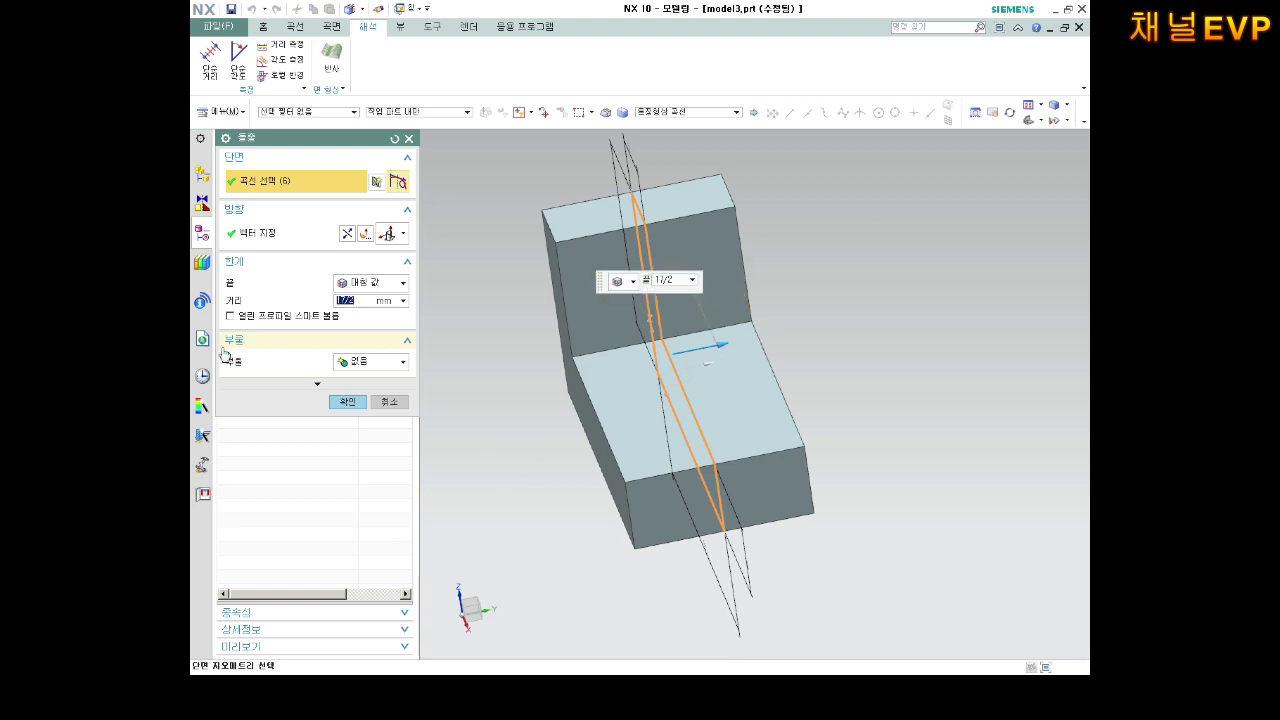
Apply the 17/2 extrusion and measure the block thickness between opposite faces (17 mm).
click(343, 401)
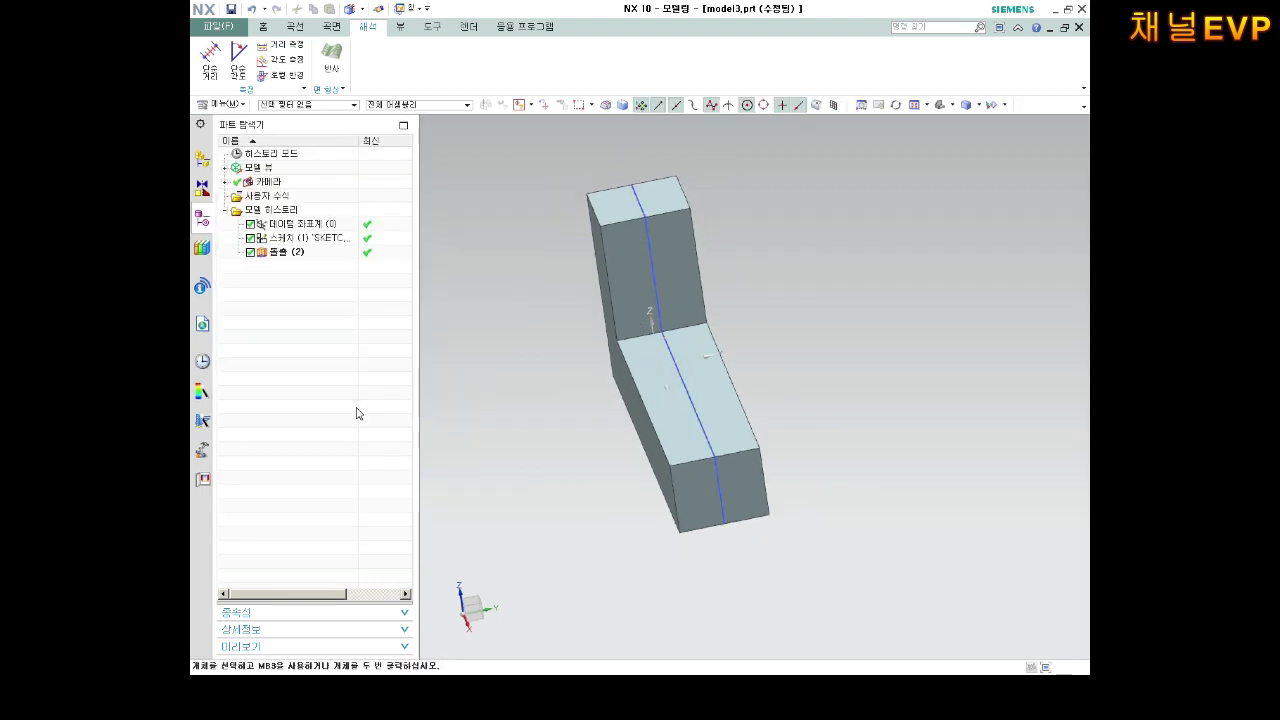
middle_drag(534, 363, 577, 317)
click(281, 44)
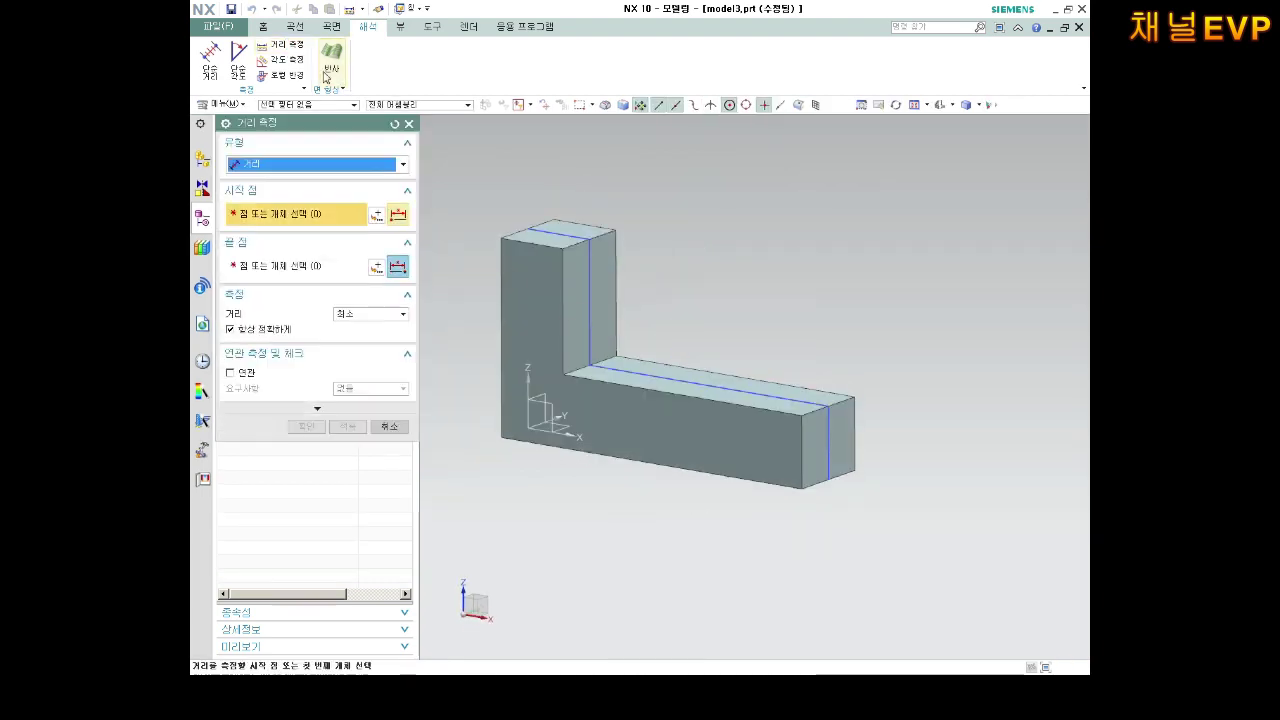
middle_drag(696, 278, 690, 296)
click(646, 421)
mouse_move(831, 371)
middle_down()
mouse_move(737, 377)
mouse_move(829, 371)
middle_up()
click(761, 335)
key(Escape)
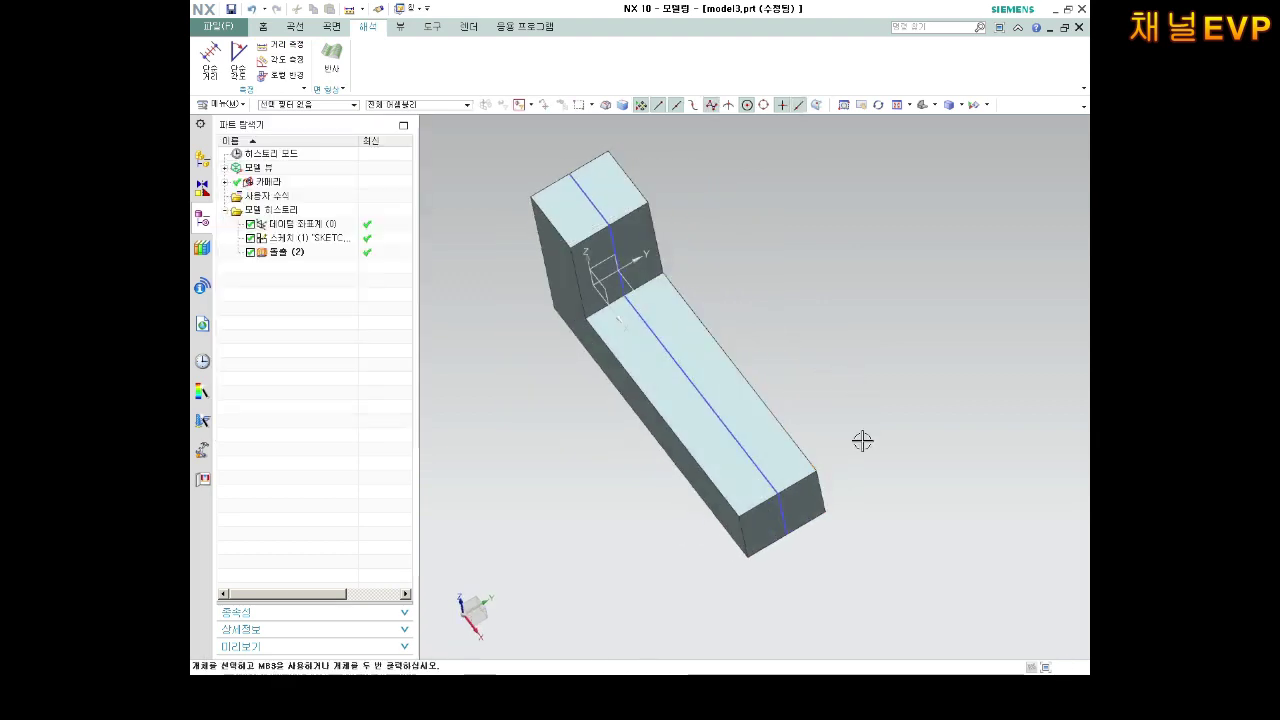
Hide Sketch (1) so only the solid block is visible.
middle_drag(857, 437, 886, 366)
right_click(316, 240)
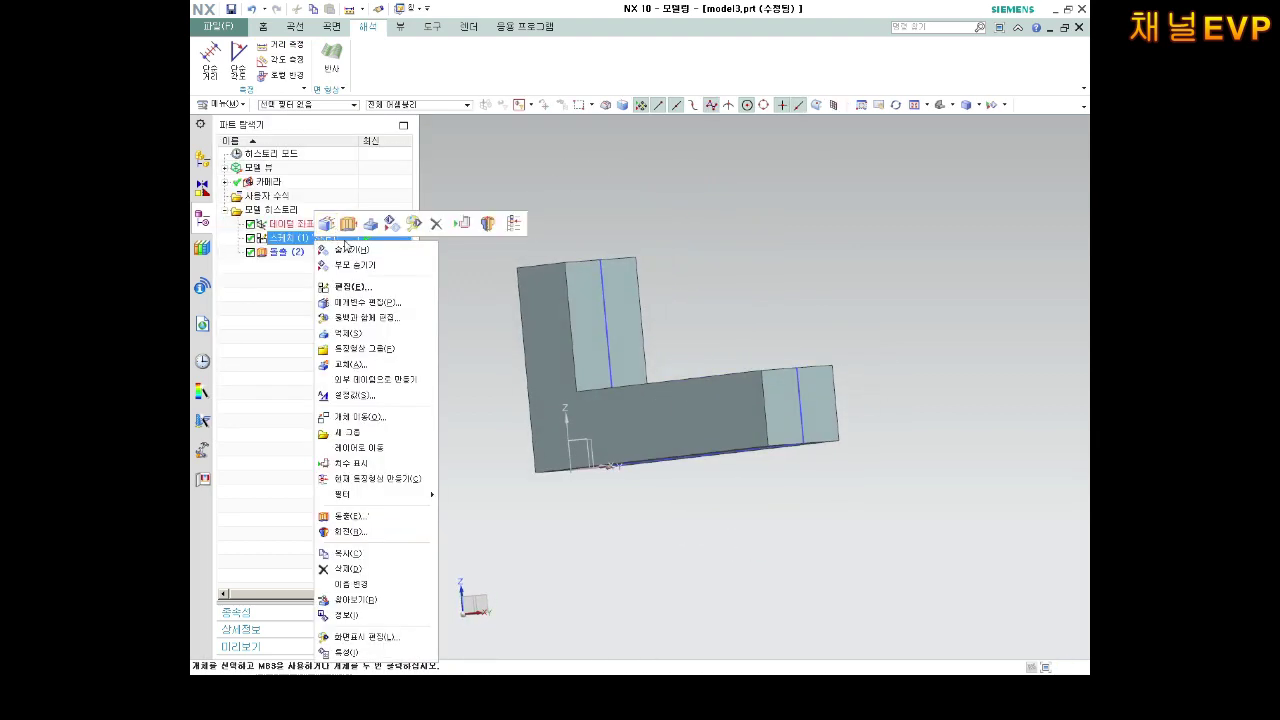
click(344, 249)
middle_drag(698, 475, 726, 484)
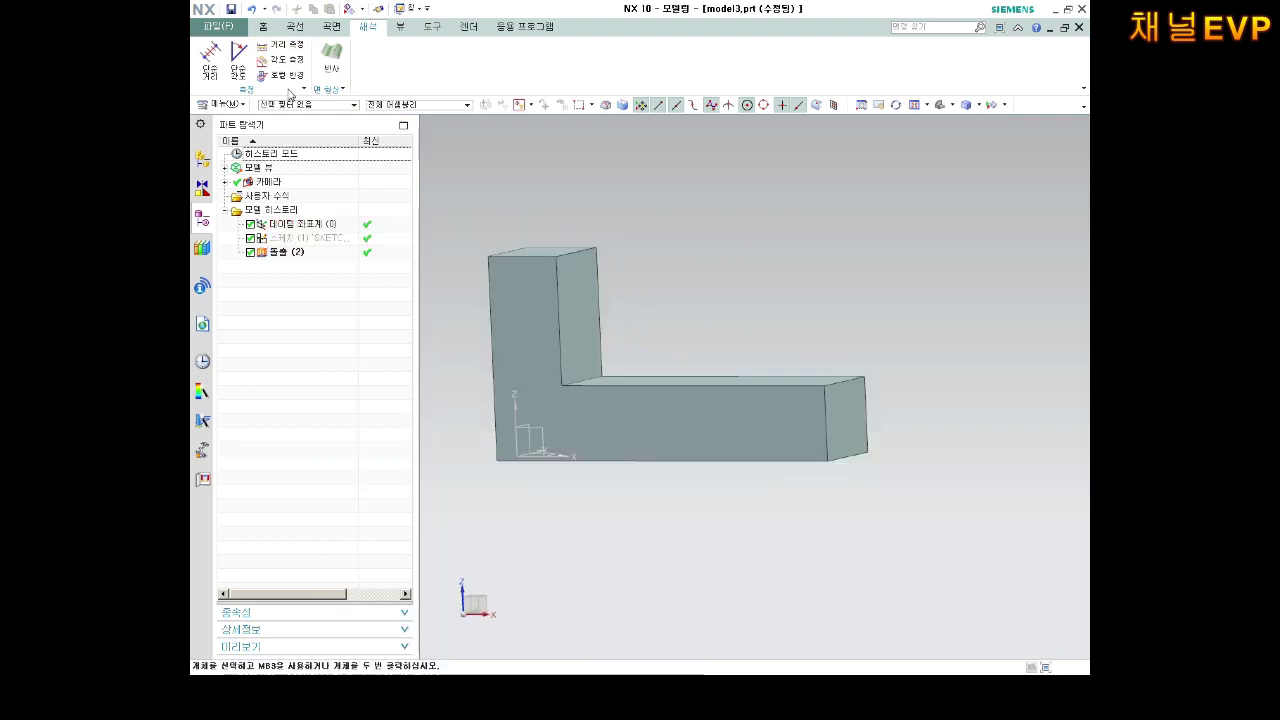
click(263, 27)
Start a new sketch on the block's front face and draw a circle on the upright.
click(503, 289)
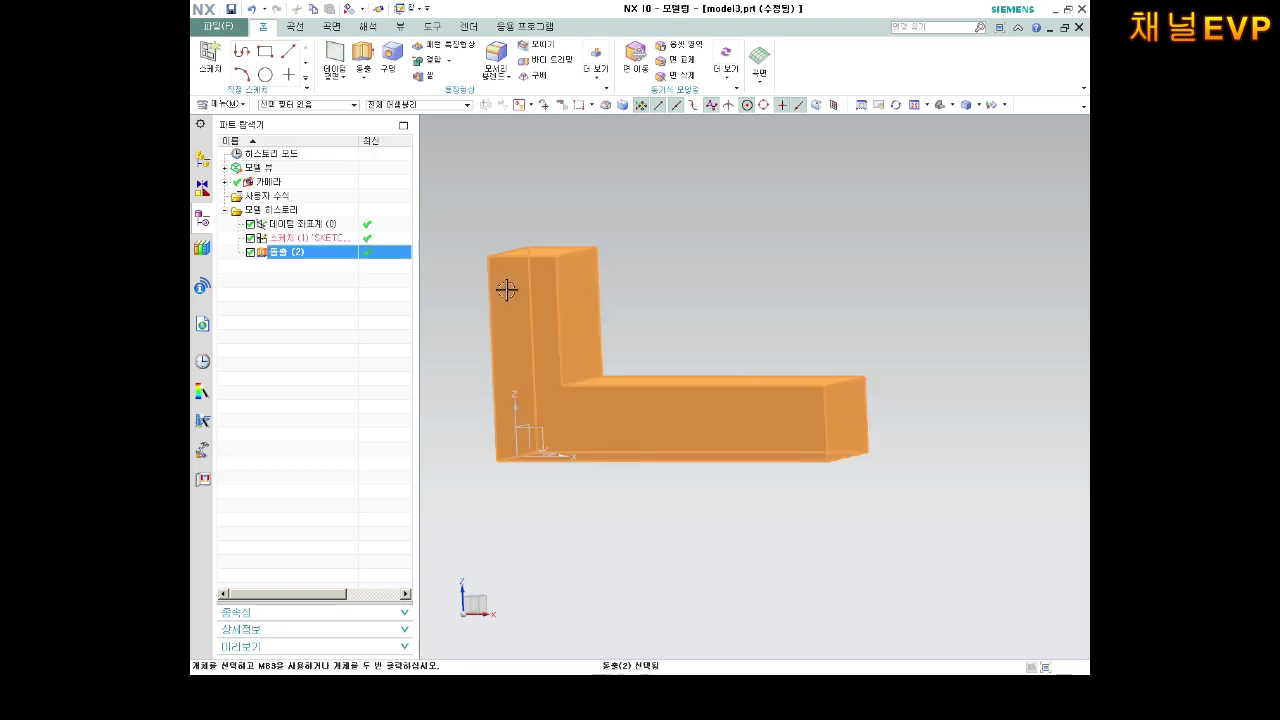
click(210, 55)
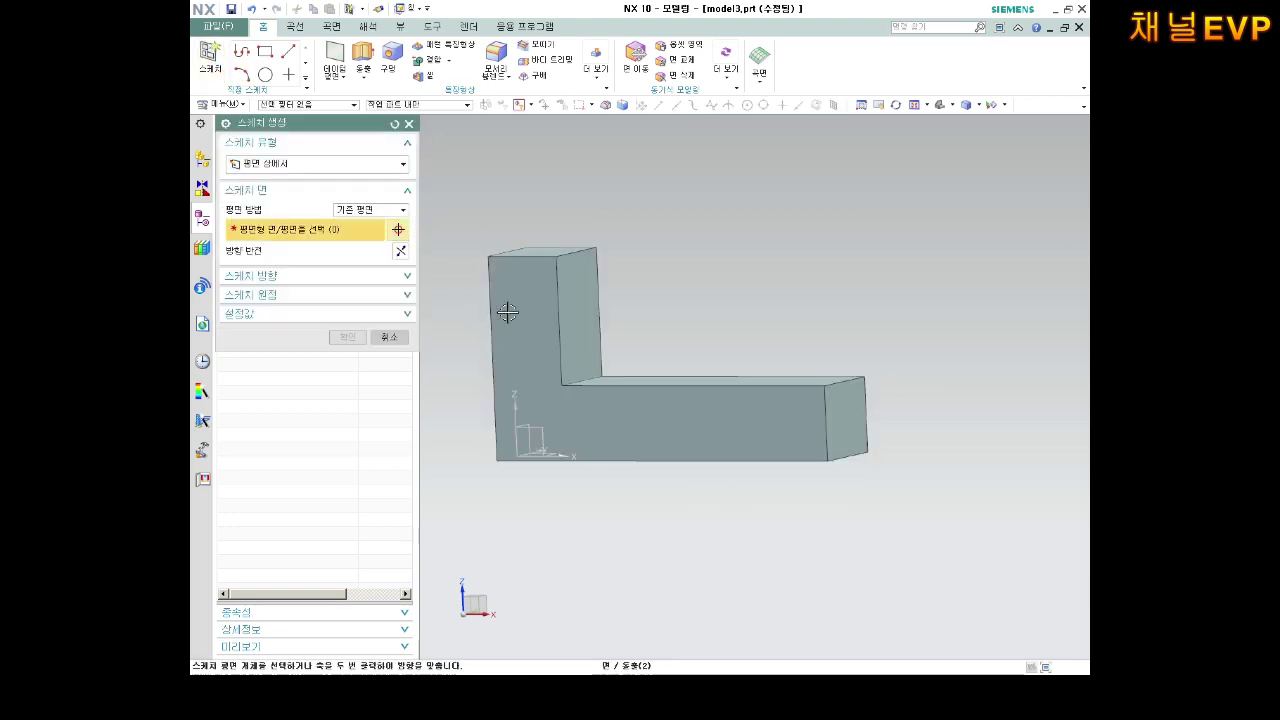
click(505, 310)
click(346, 338)
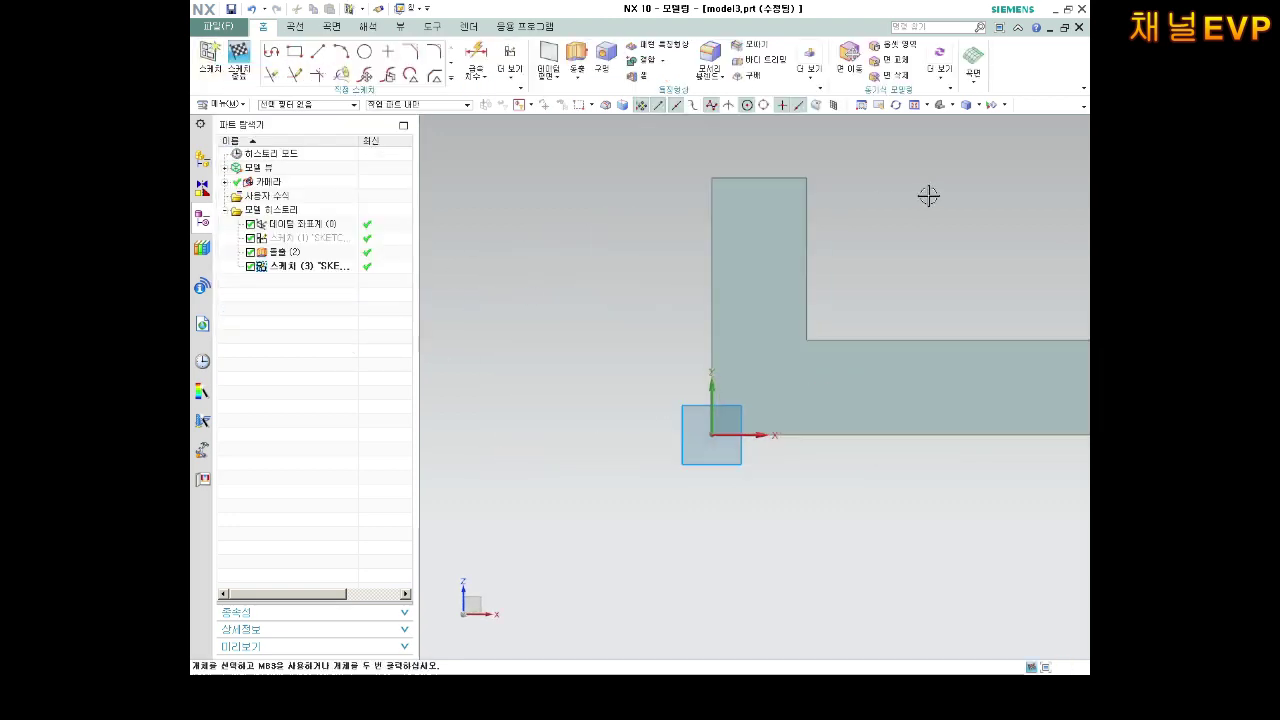
key(o)
click(712, 257)
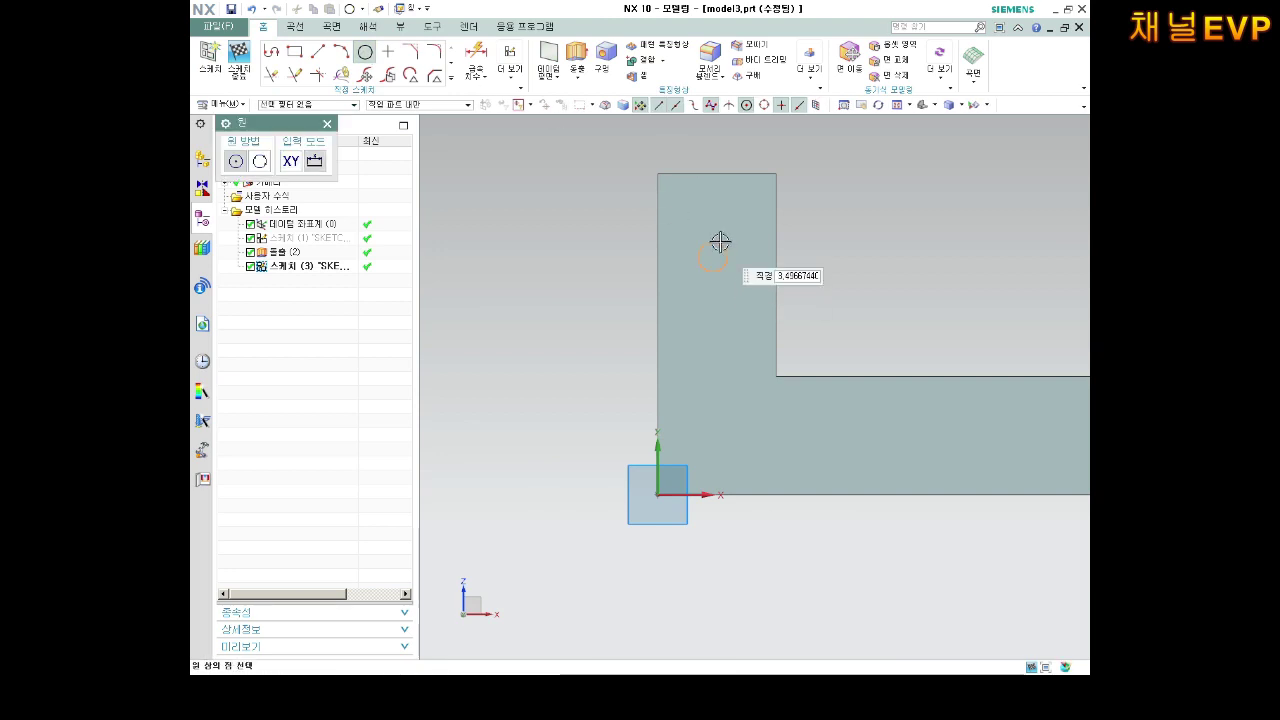
click(718, 232)
key(Escape)
Dimension the circle to Ø4.0, 7.0 from the upright's left edge.
click(476, 55)
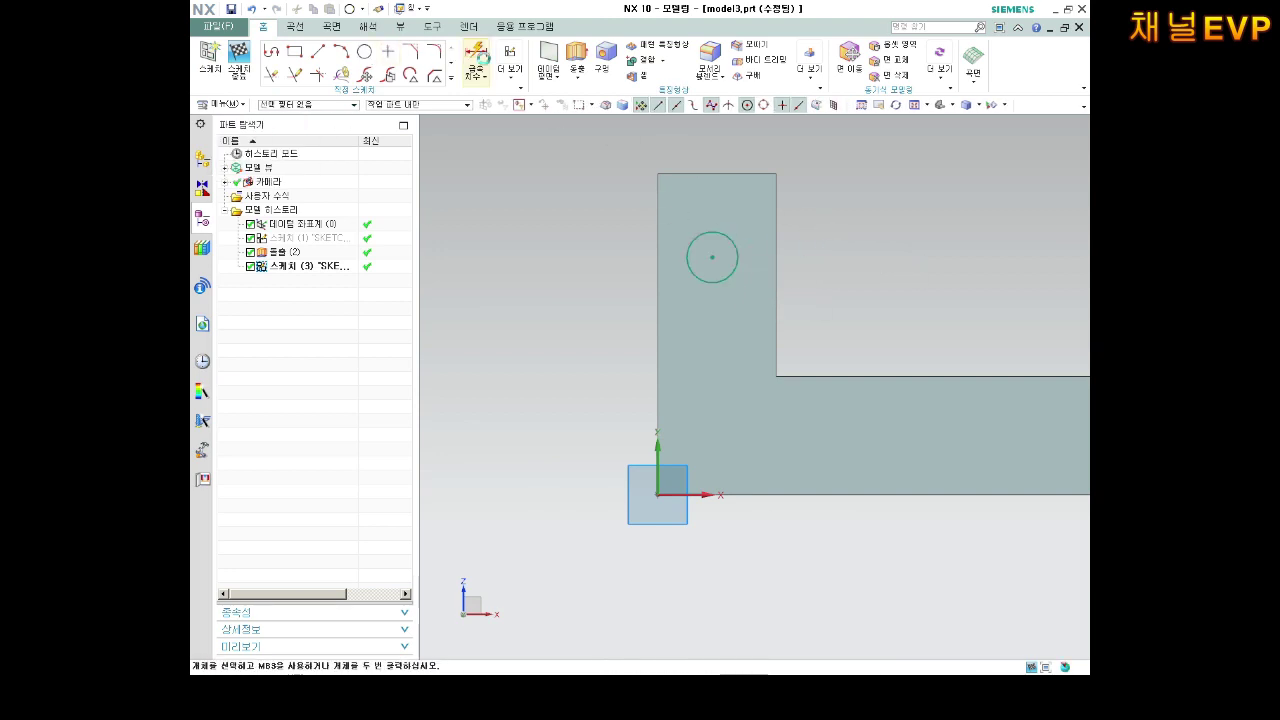
click(697, 272)
click(576, 286)
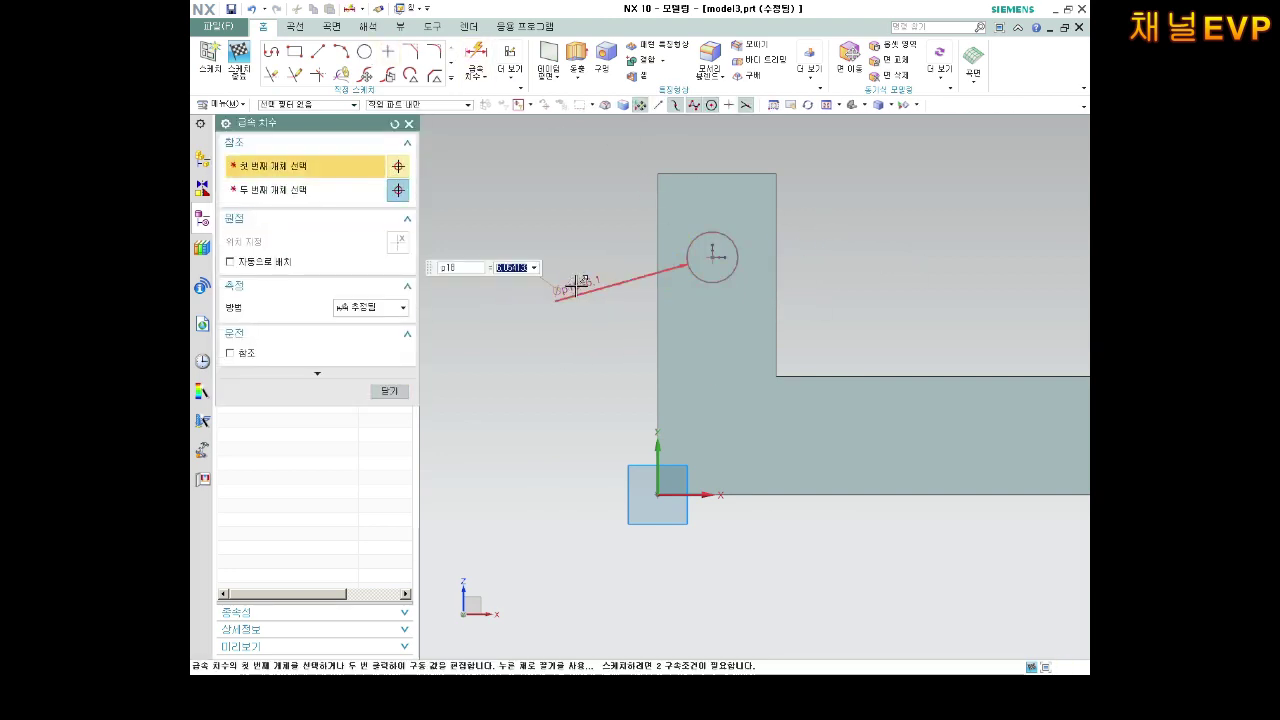
text(4)
key(Return)
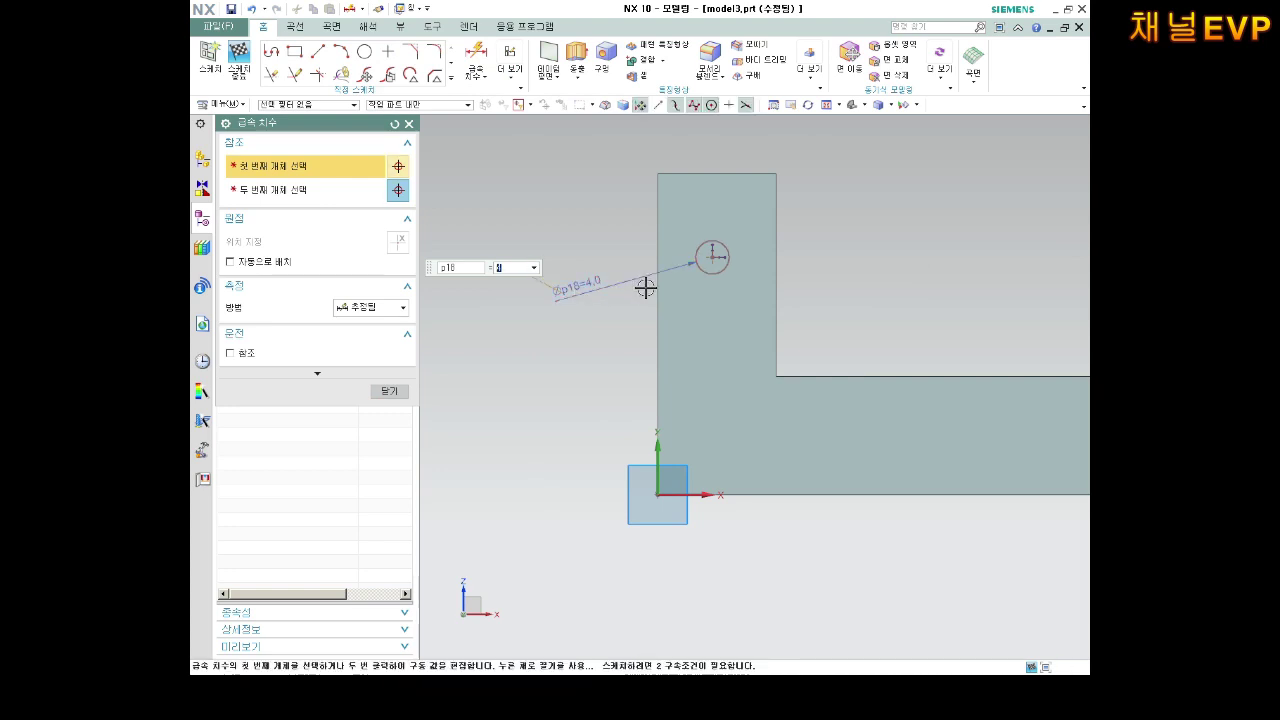
click(712, 257)
click(658, 340)
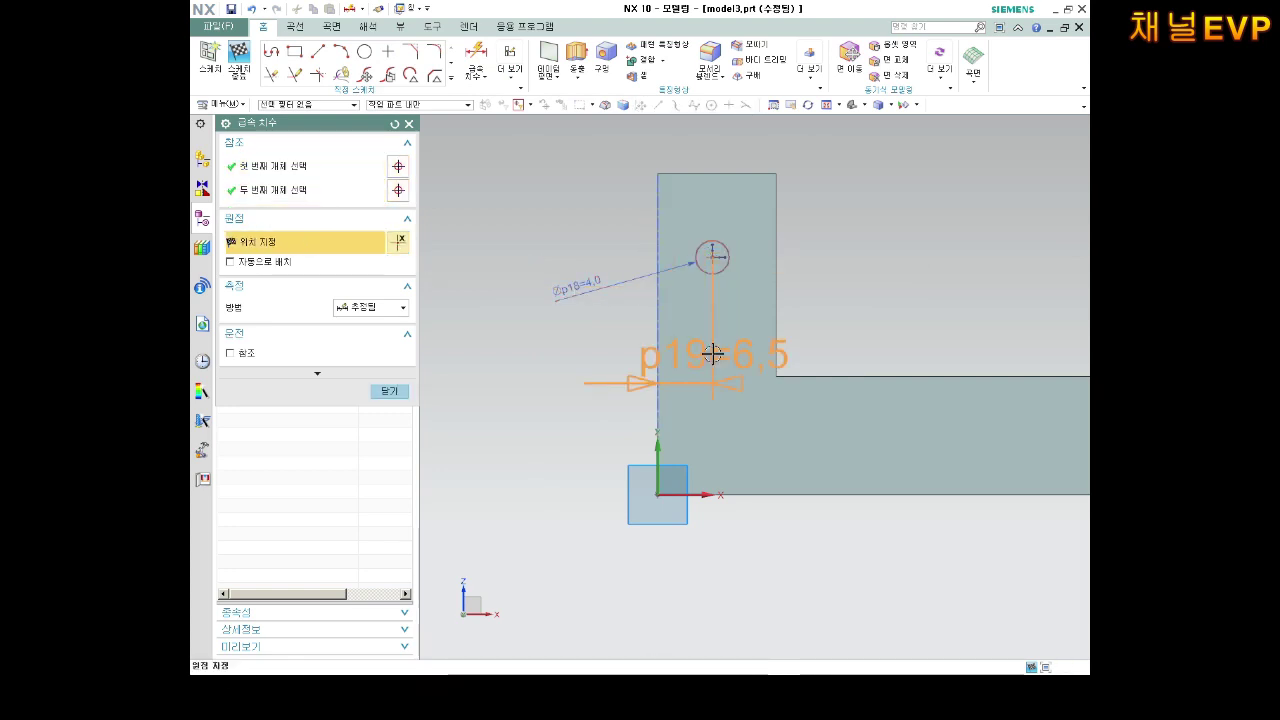
click(712, 355)
text(4)
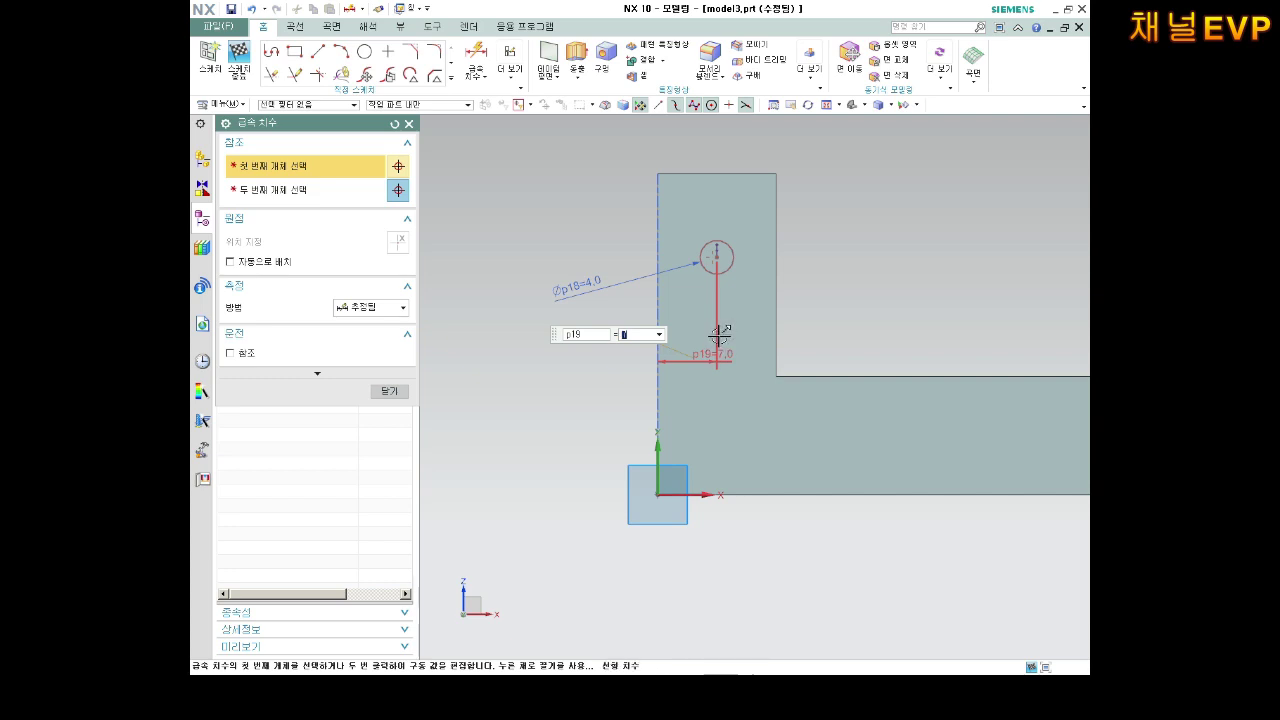
key(Return)
Dimension the circle 30.2 (24+6.2) above the X axis, fully constraining it.
click(715, 260)
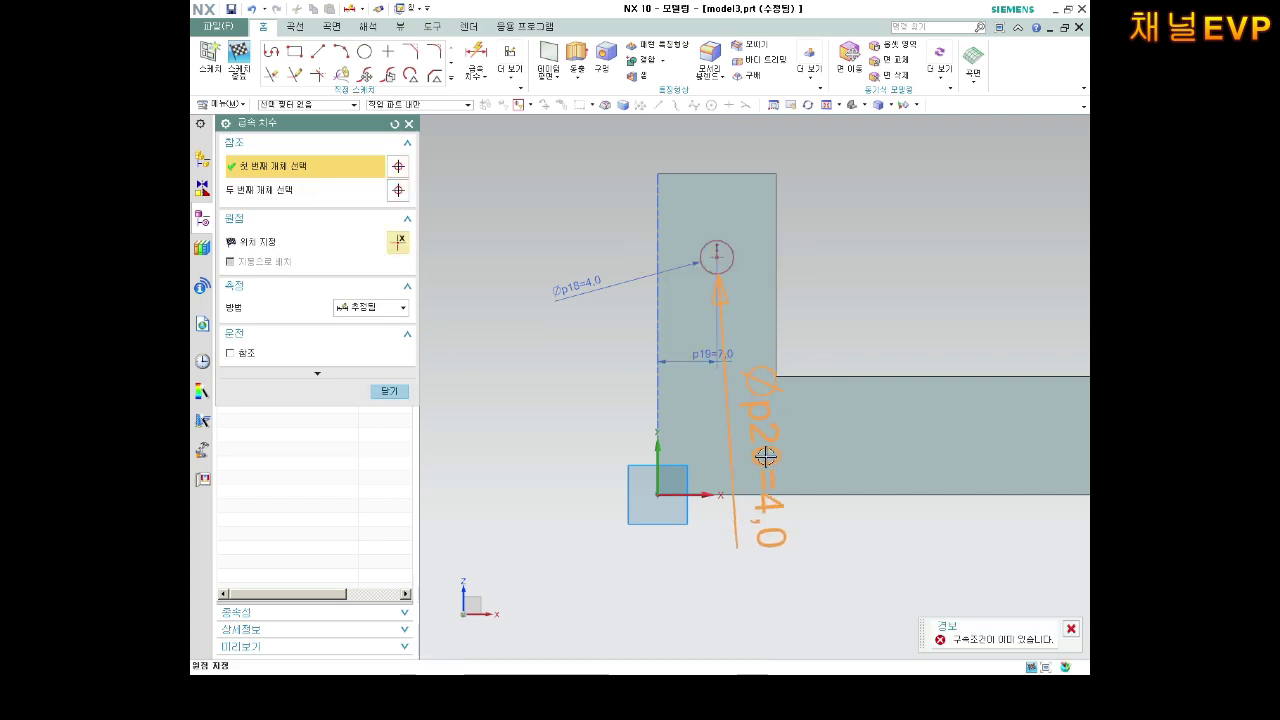
click(753, 492)
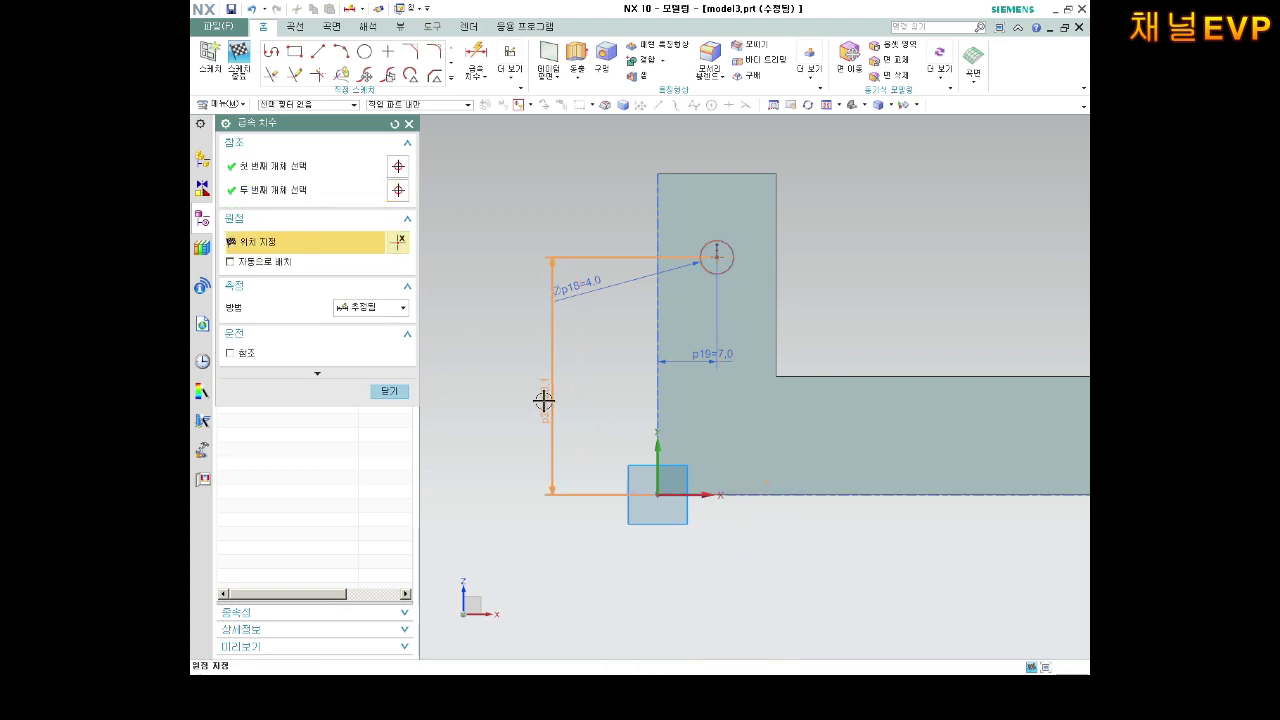
click(516, 396)
text(24+6.2)
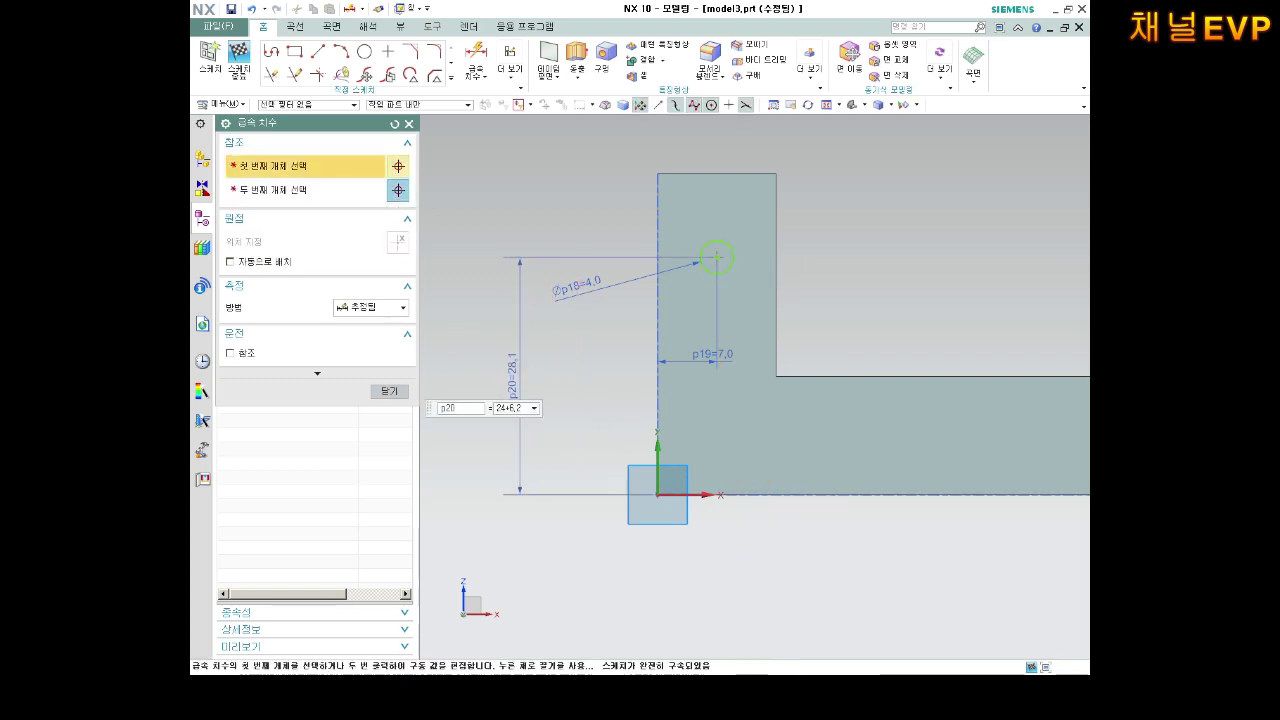
key(Return)
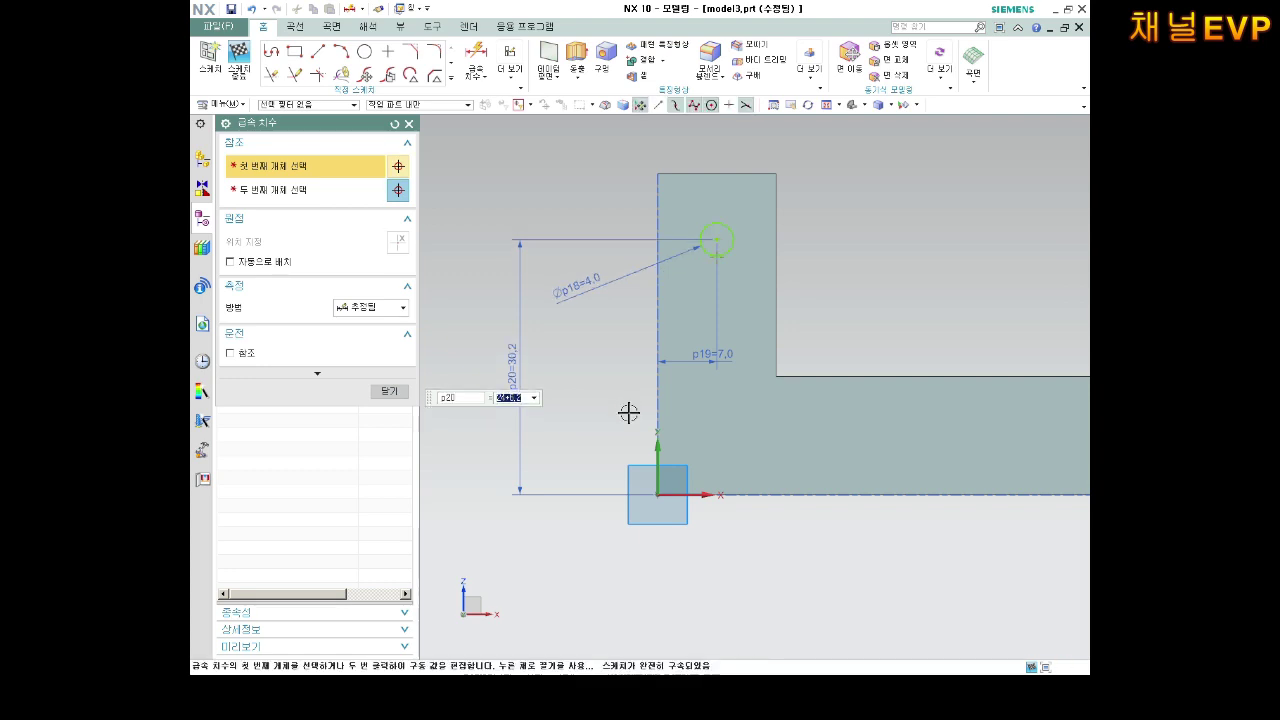
click(387, 393)
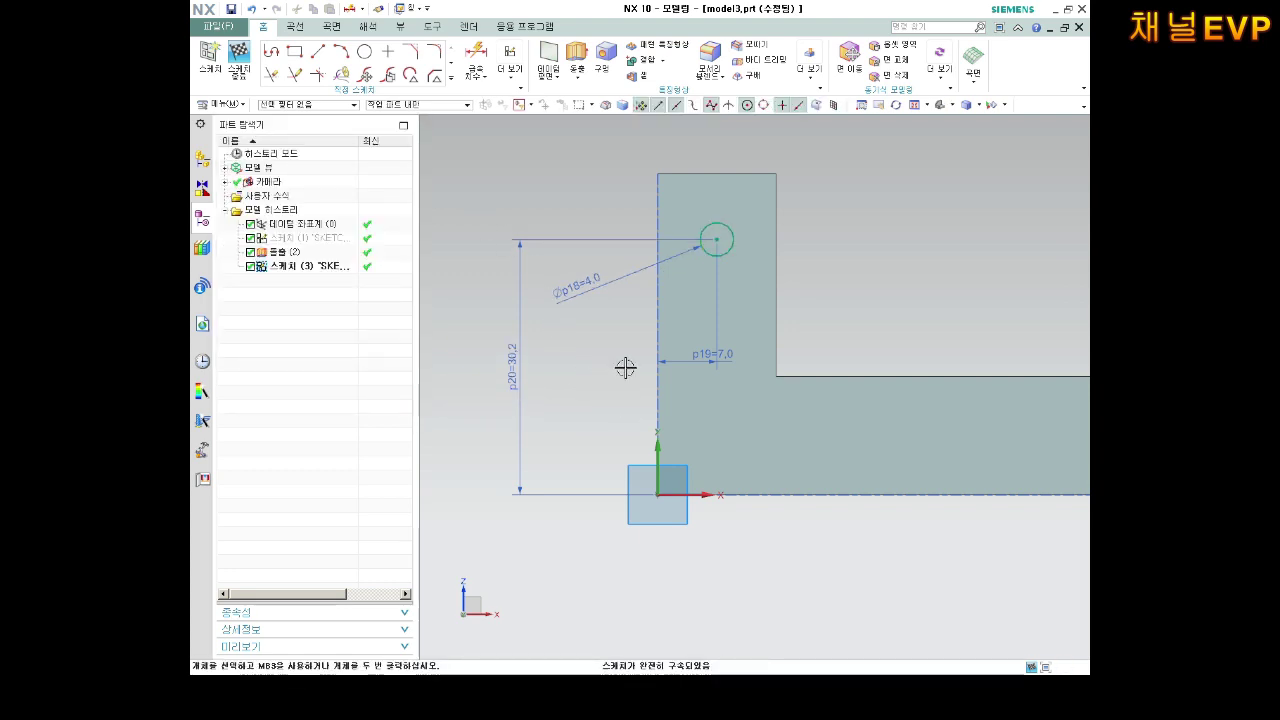
Draw a second circle in the lower arm and dimension it Ø6.6.
scroll(870, 300, down, 3)
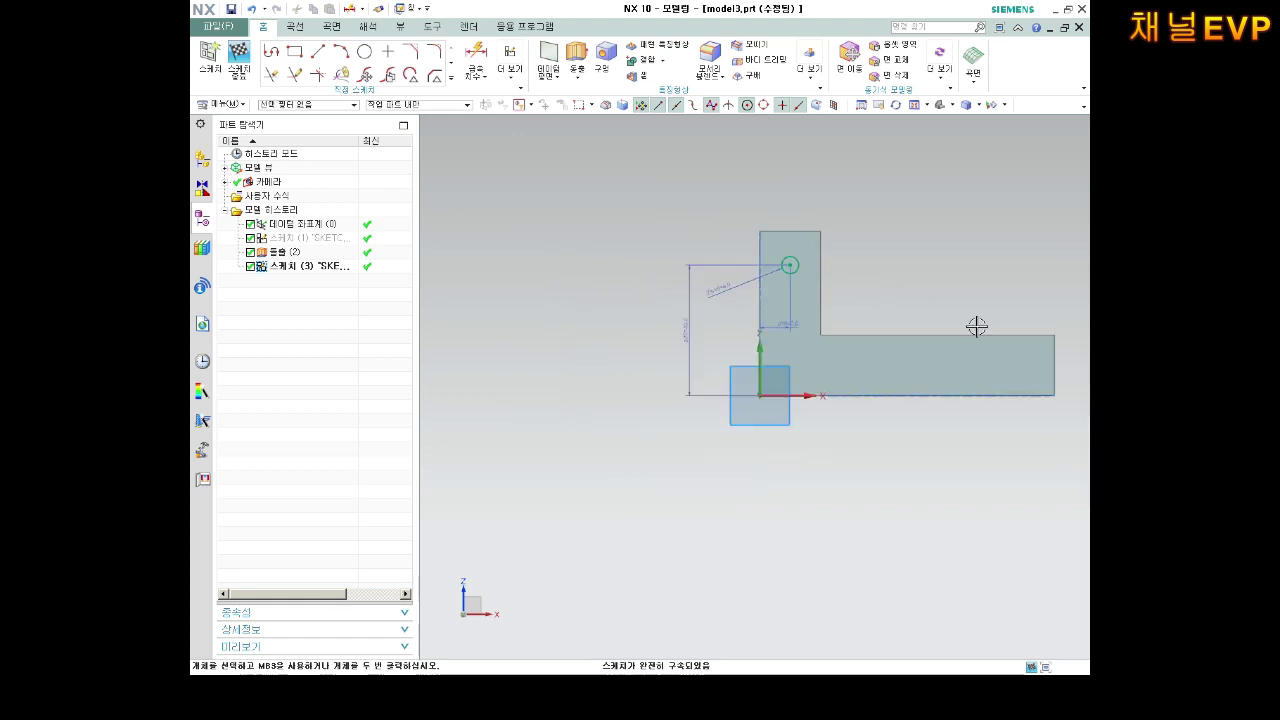
scroll(1050, 318, up, 2)
scroll(1080, 318, up, 2)
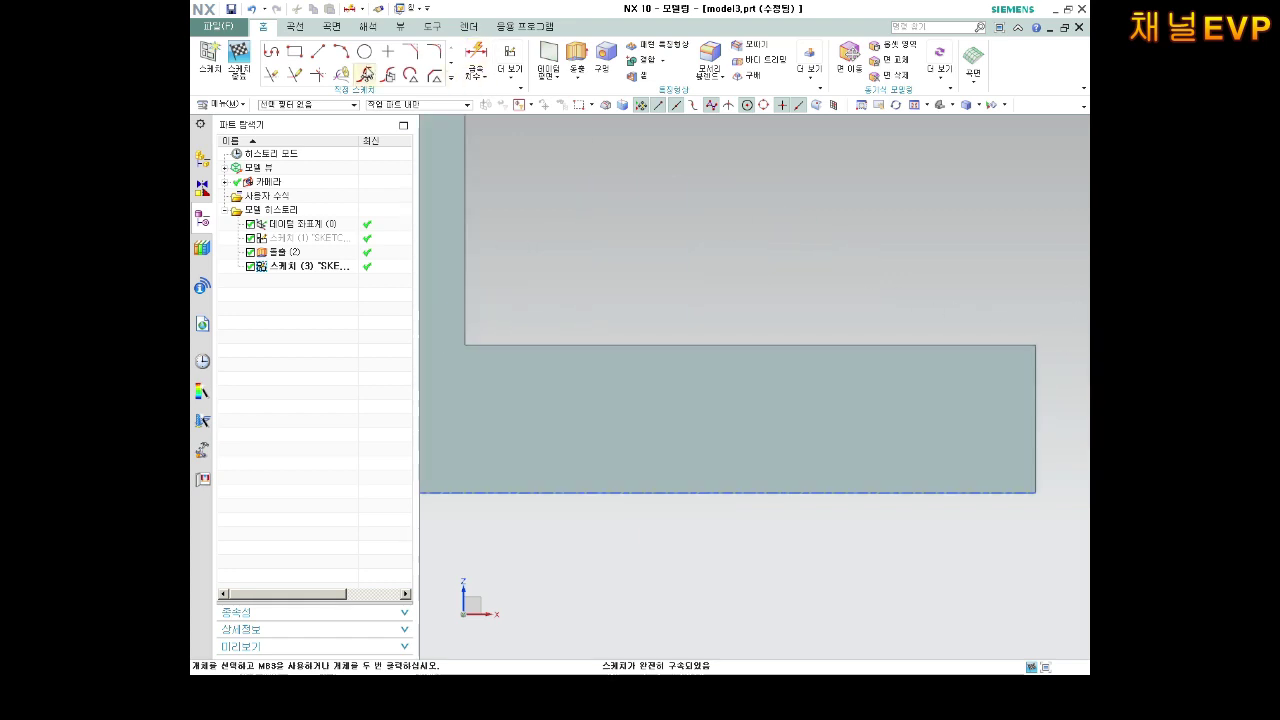
key(o)
click(947, 420)
click(983, 420)
key(Escape)
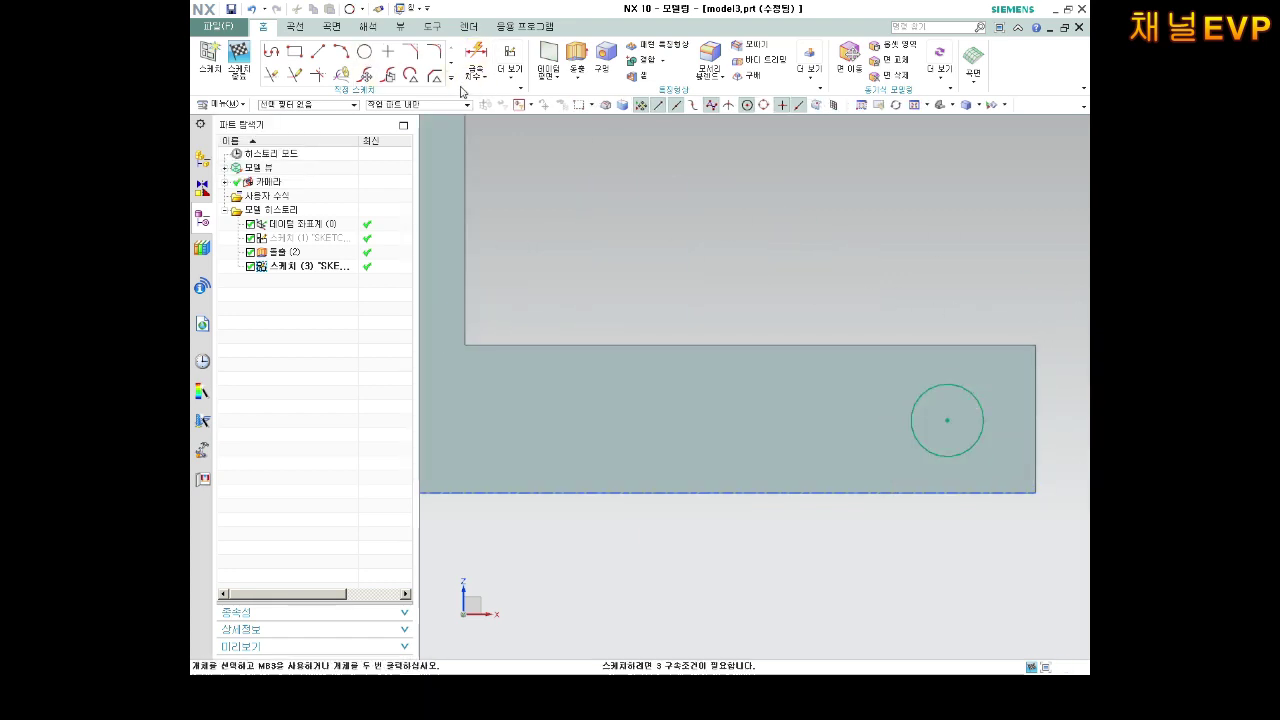
click(476, 55)
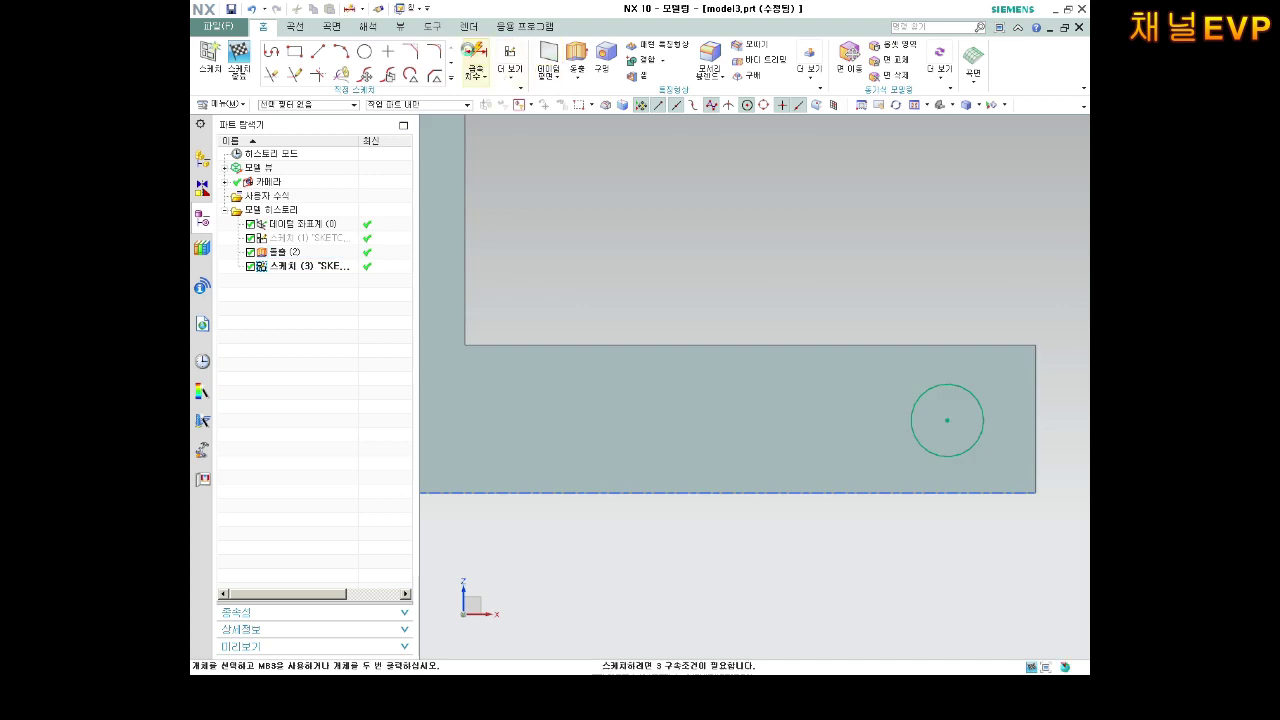
click(934, 387)
click(860, 289)
text(6.6)
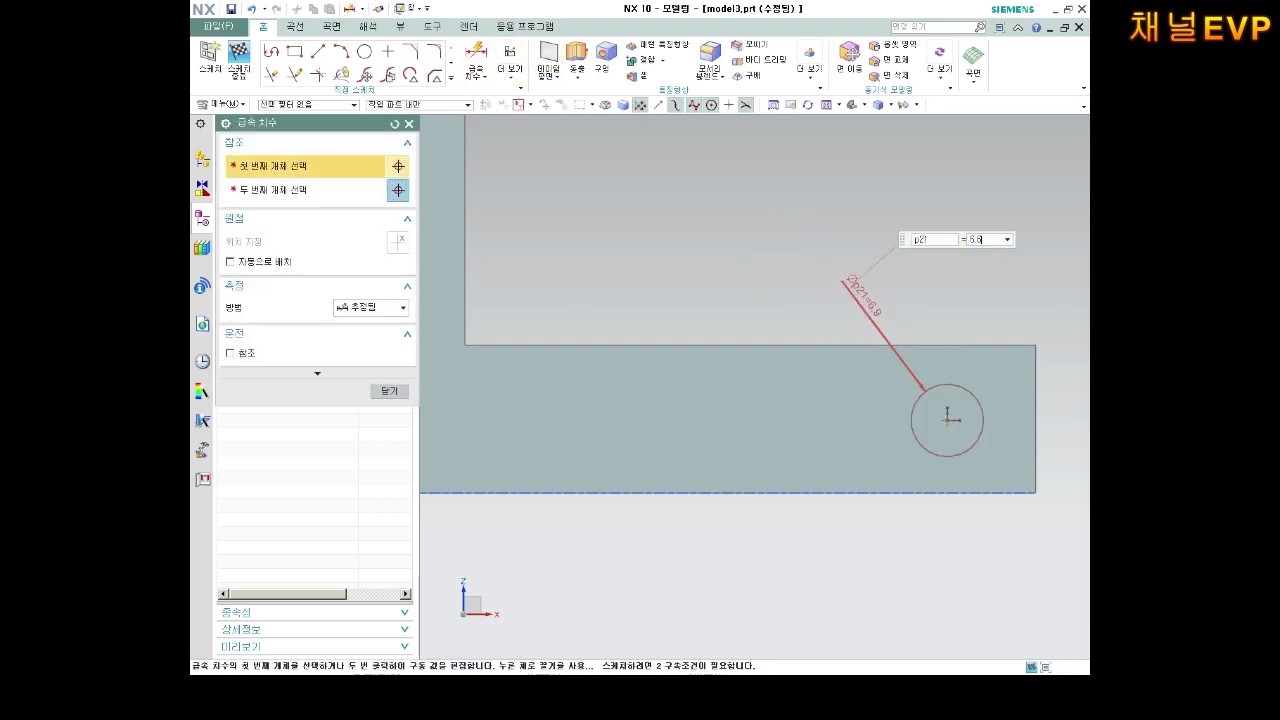
Place the Ø6.6 circle 7 from the right end and 7 below the top edge, then finish the sketch.
click(946, 420)
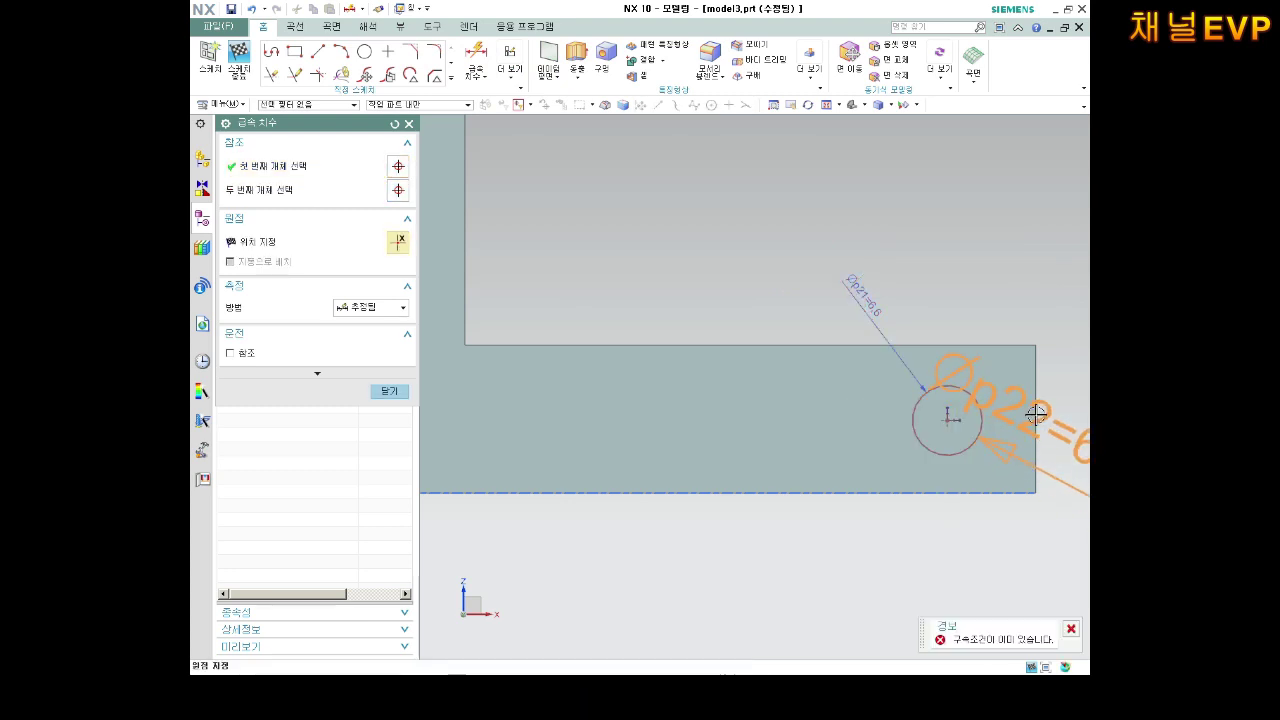
click(1035, 400)
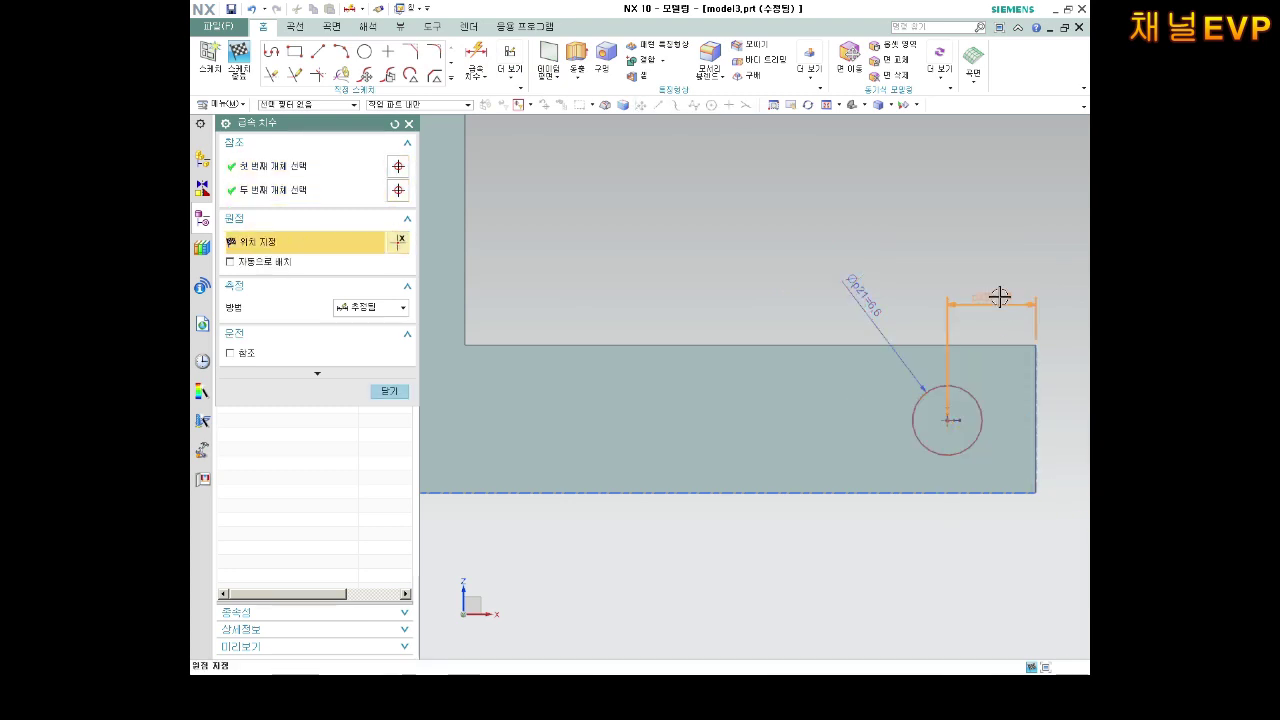
click(999, 297)
text(7)
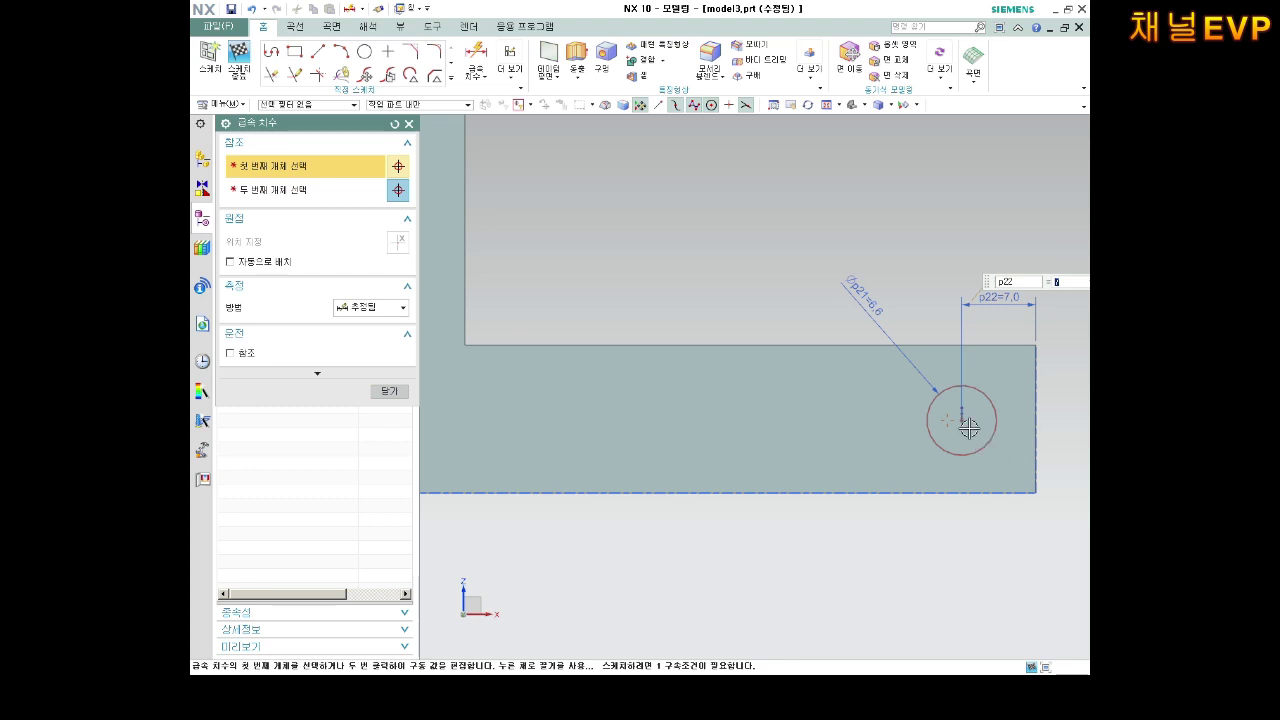
click(962, 420)
click(946, 345)
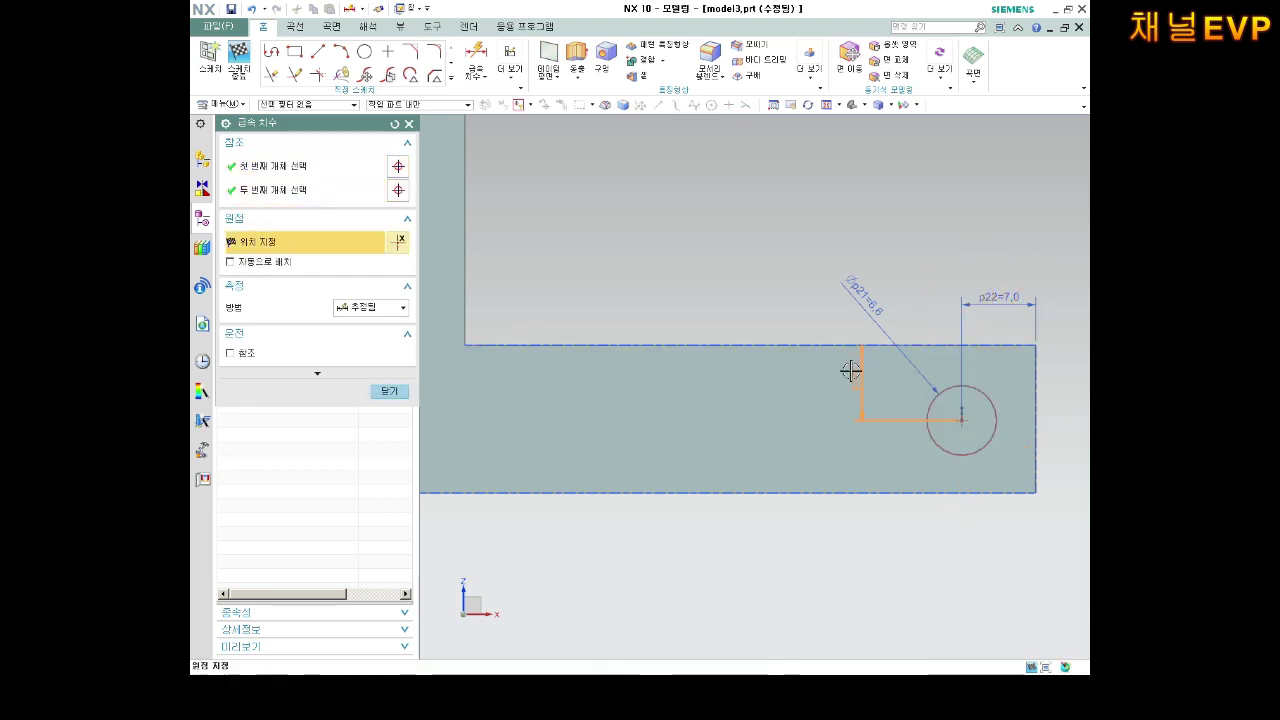
click(850, 371)
text(7)
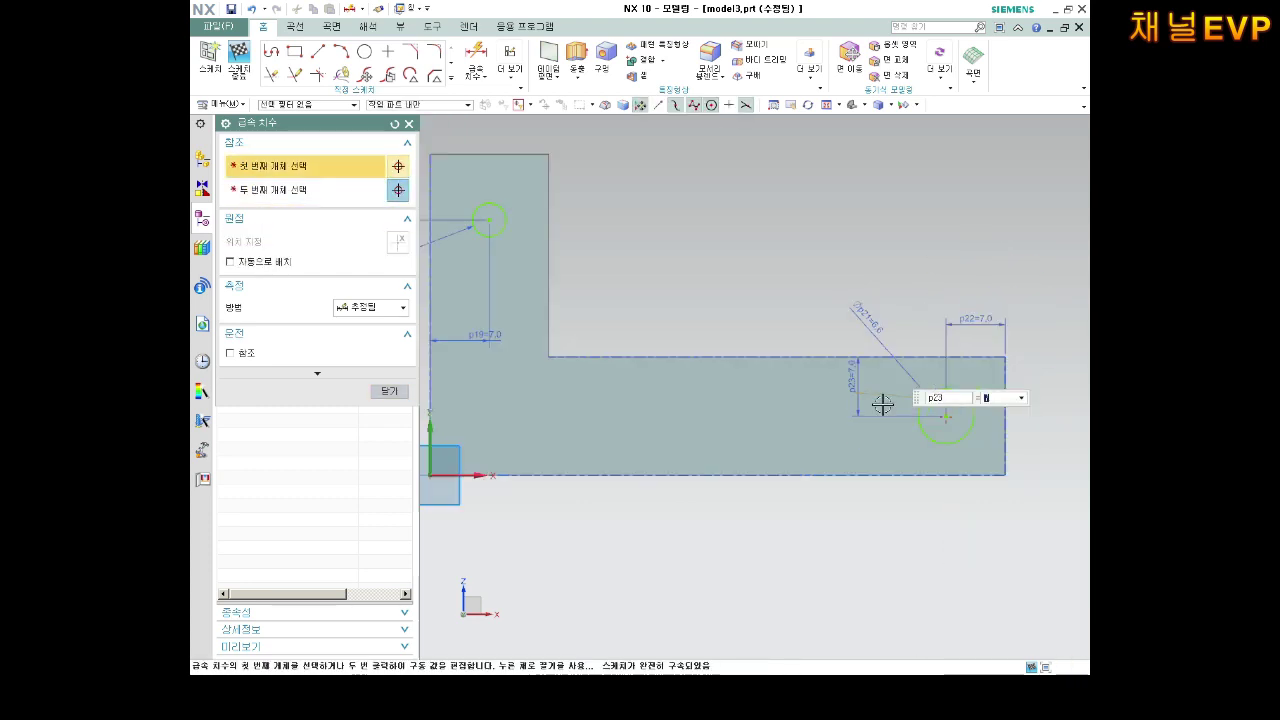
scroll(882, 403, down, 2)
middle_drag(882, 403, 857, 314)
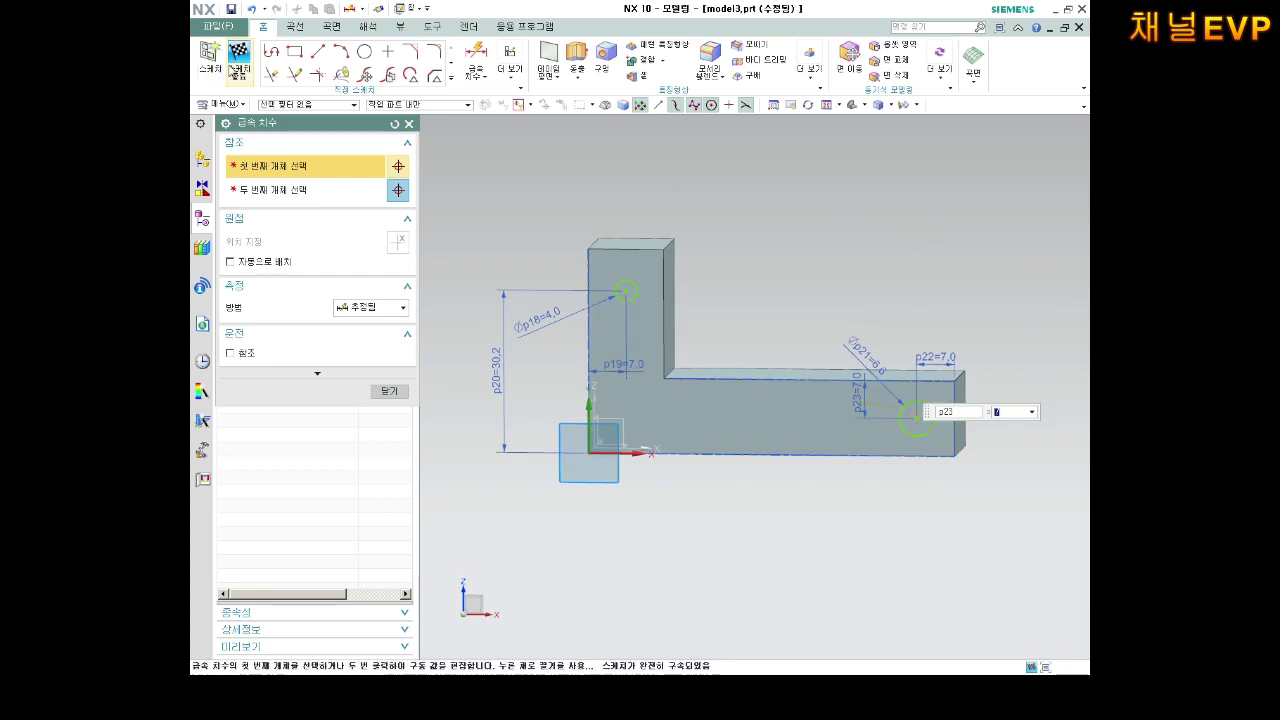
click(237, 66)
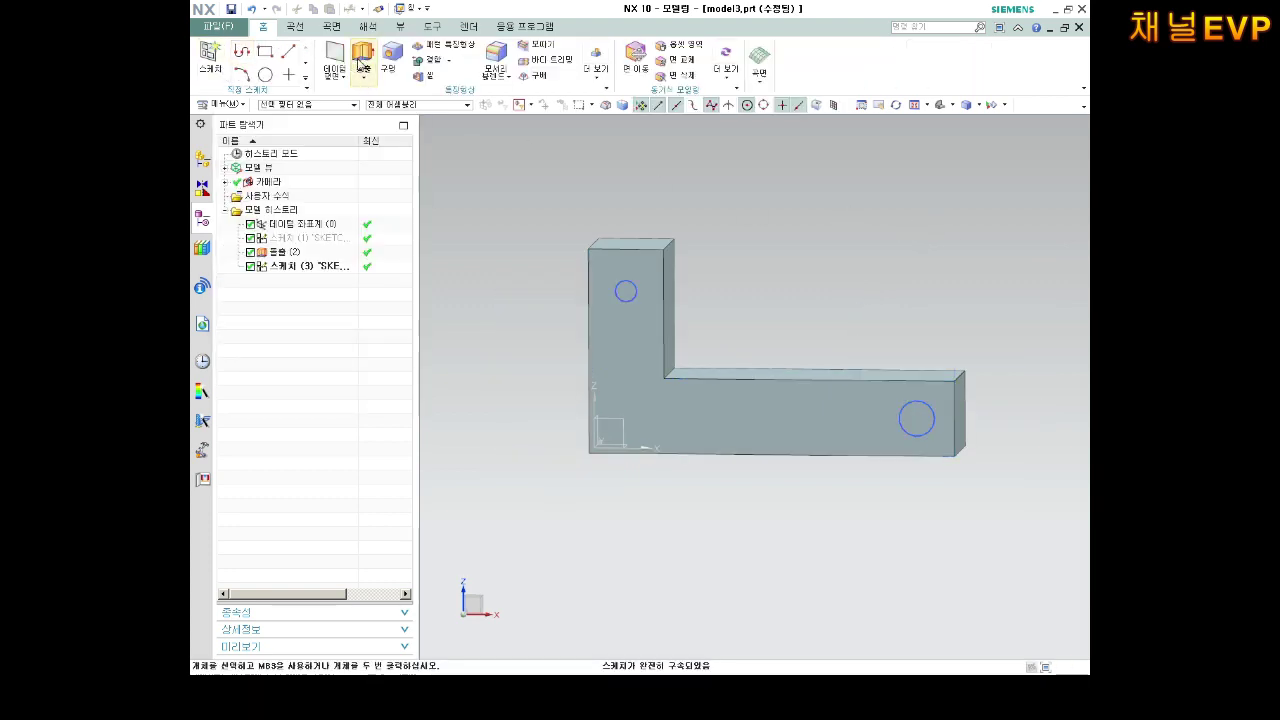
Extrude both circles with Subtract and Until Next, reversed into the block.
click(362, 63)
click(625, 291)
mouse_move(720, 320)
middle_down()
mouse_move(805, 333)
mouse_move(740, 360)
middle_up()
click(378, 396)
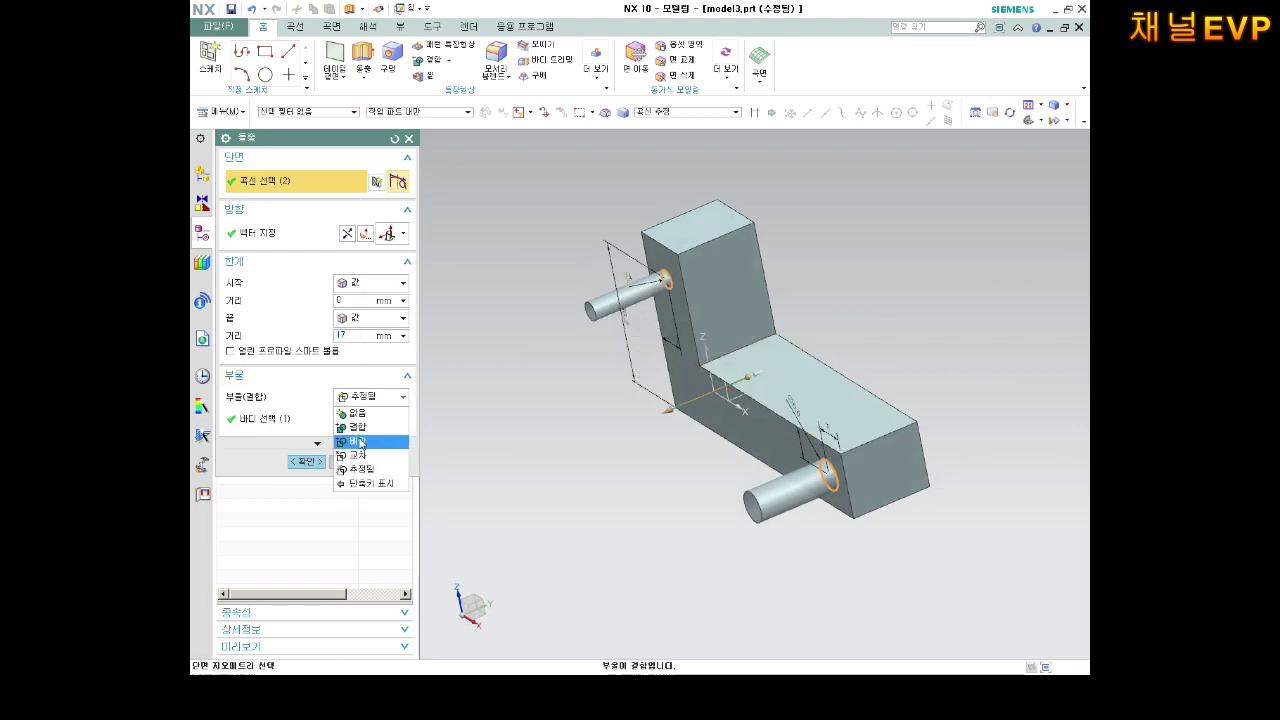
click(357, 441)
click(365, 283)
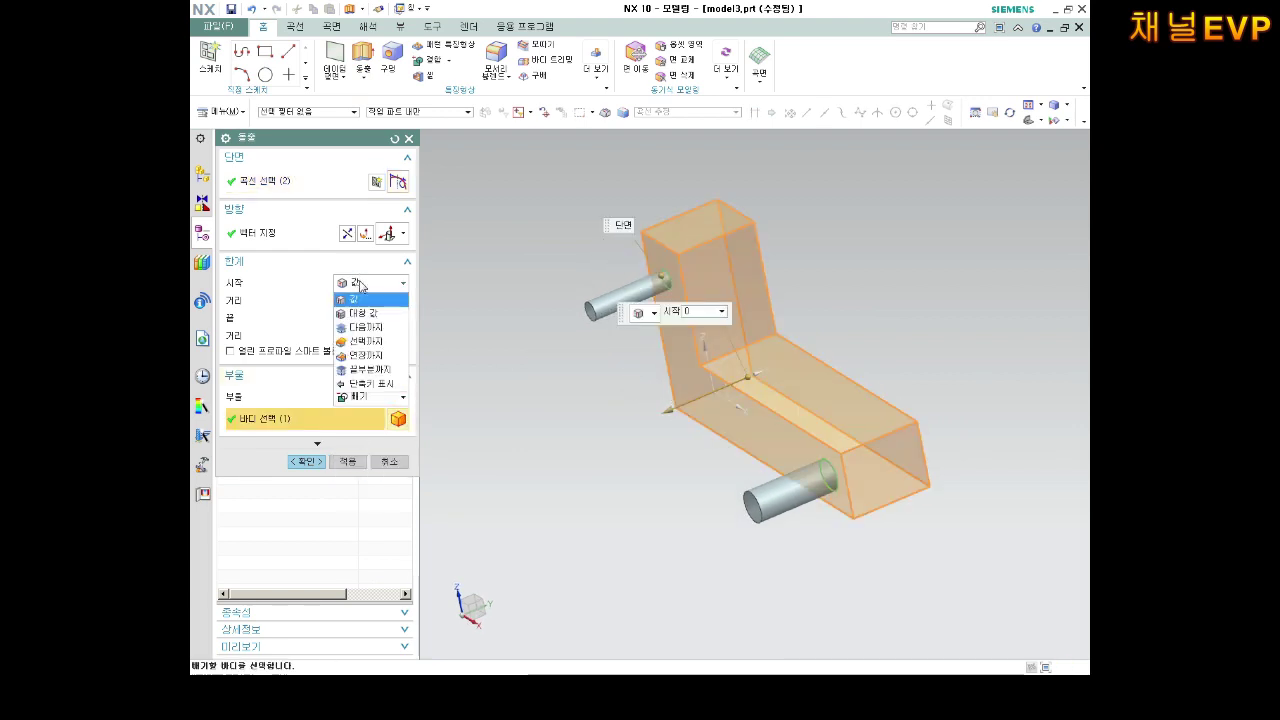
click(370, 326)
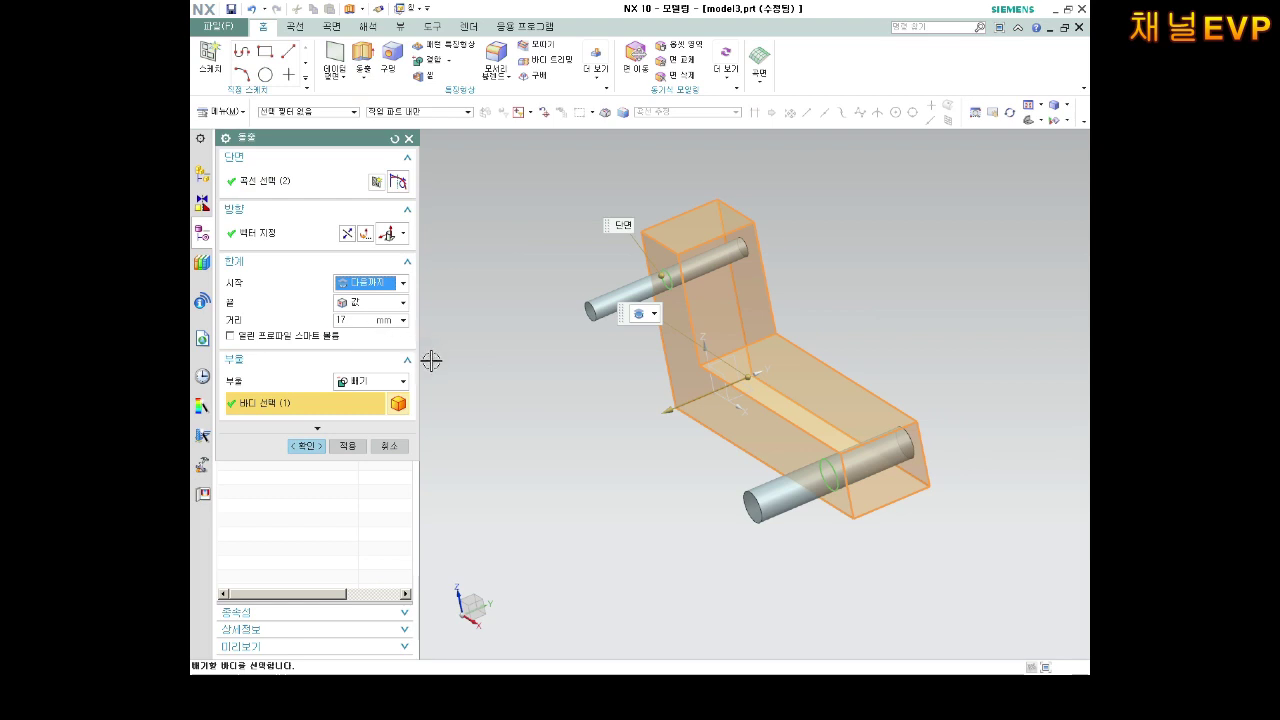
click(346, 233)
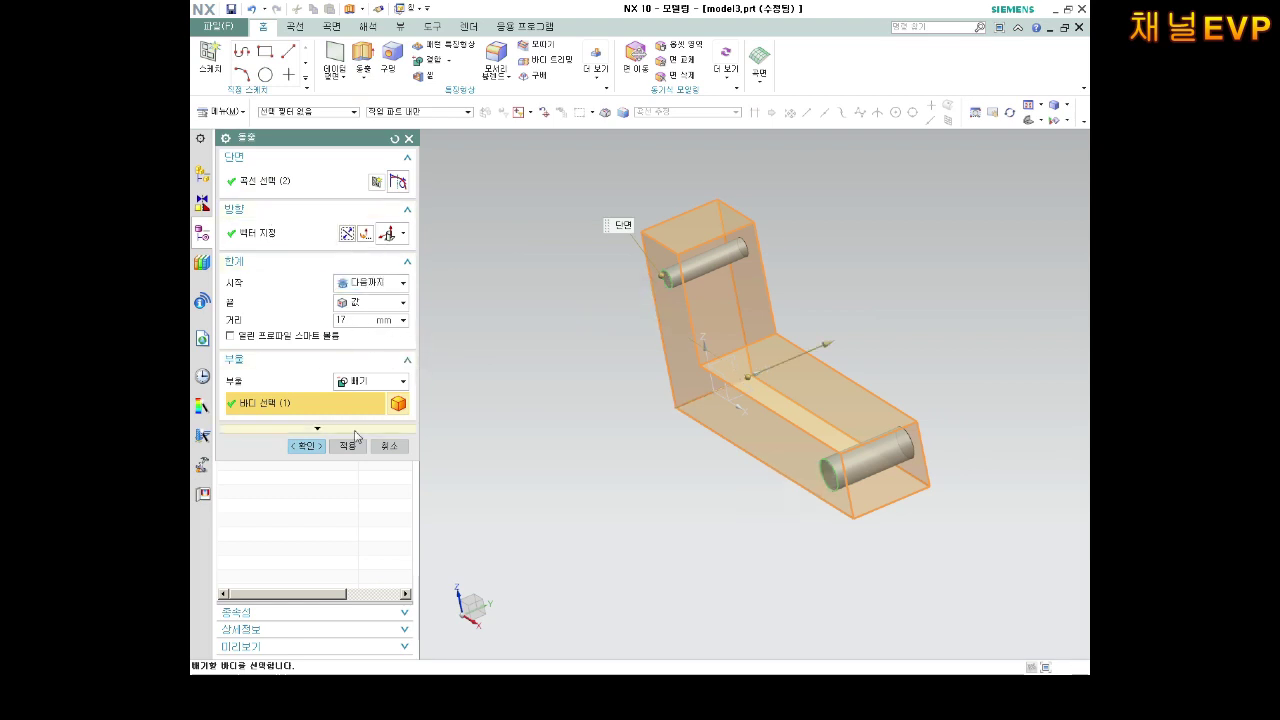
click(307, 445)
mouse_move(702, 454)
middle_down()
mouse_move(755, 456)
mouse_move(686, 461)
mouse_move(783, 471)
mouse_move(511, 432)
middle_up()
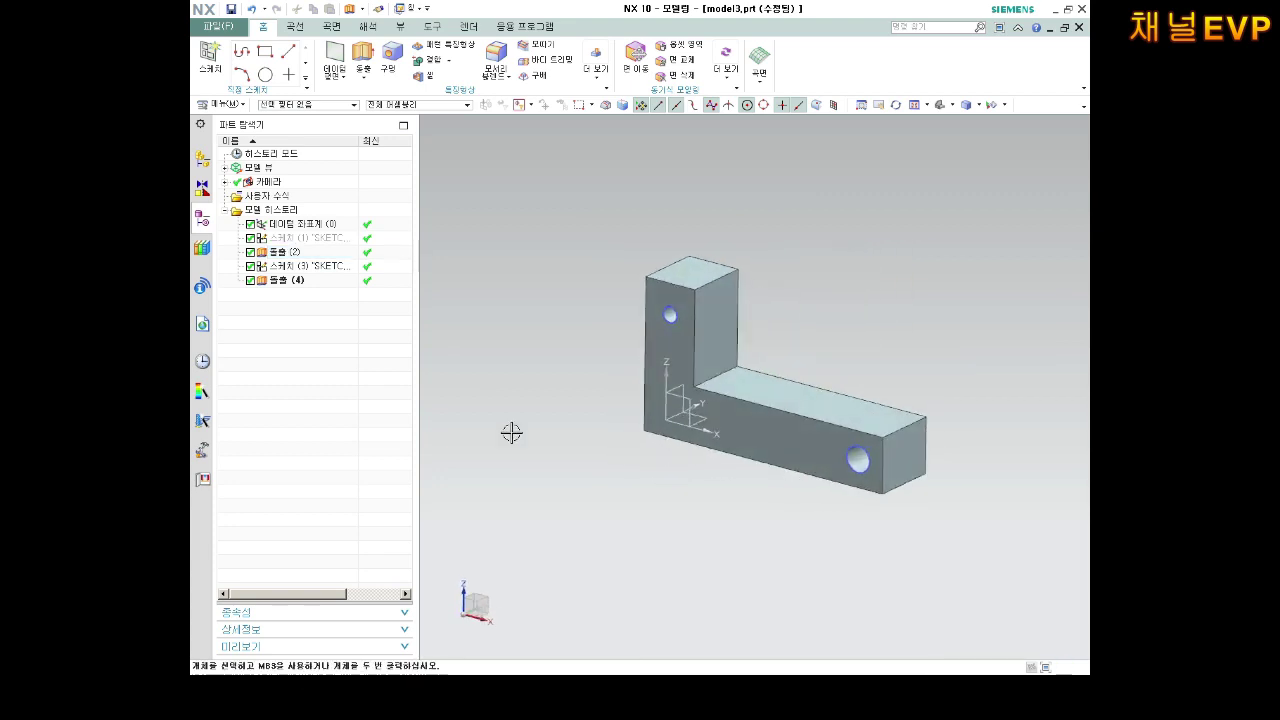
Hide the second sketch and orbit the part to a more frontal view.
right_click(312, 266)
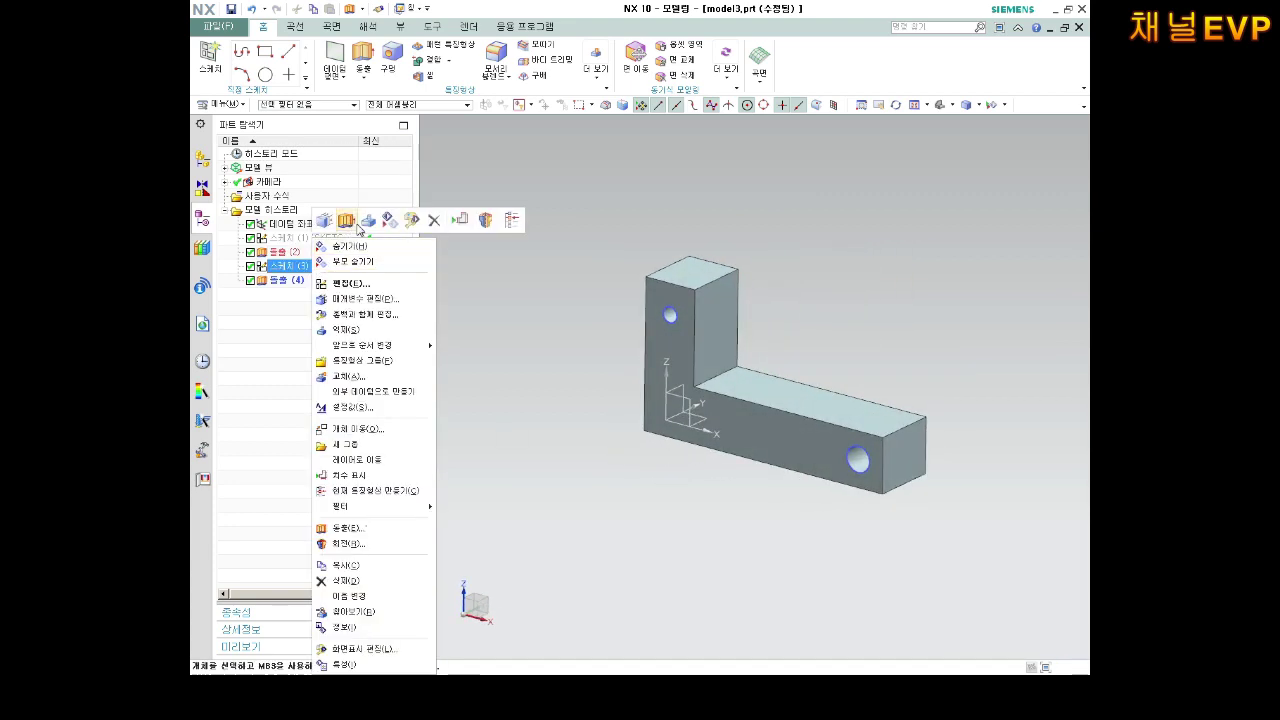
click(371, 246)
middle_drag(774, 314, 870, 411)
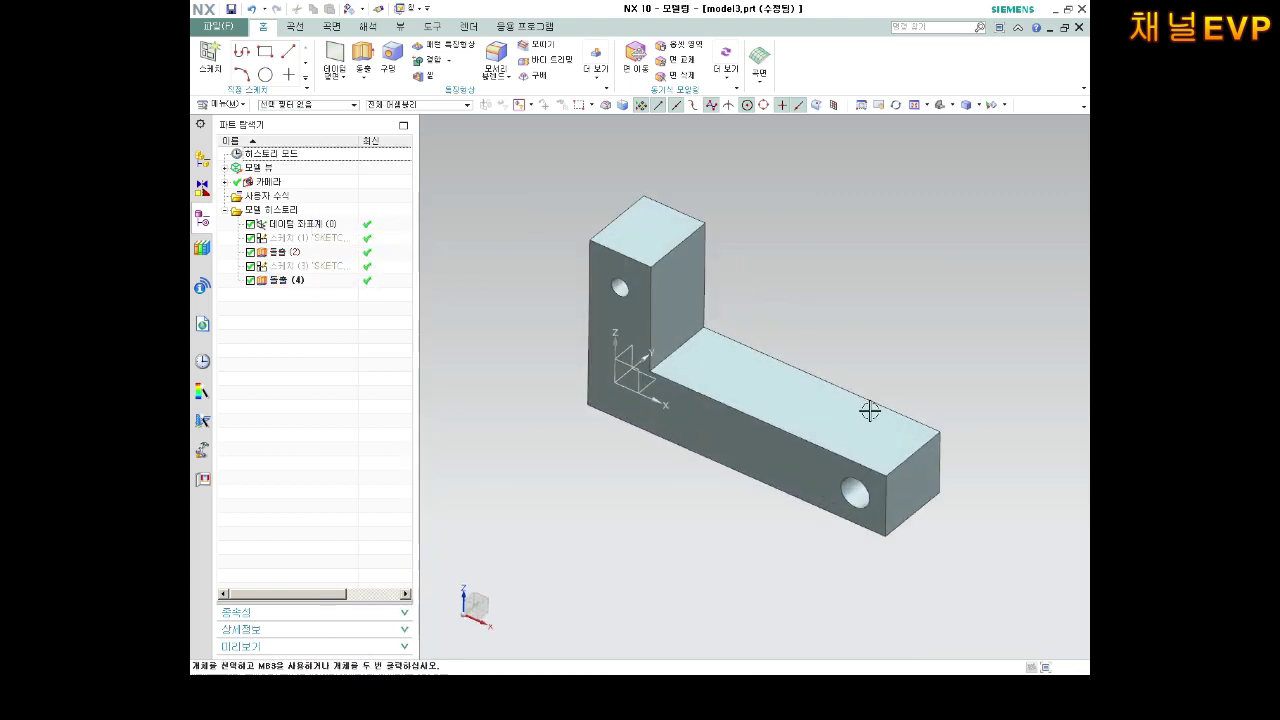
click(456, 31)
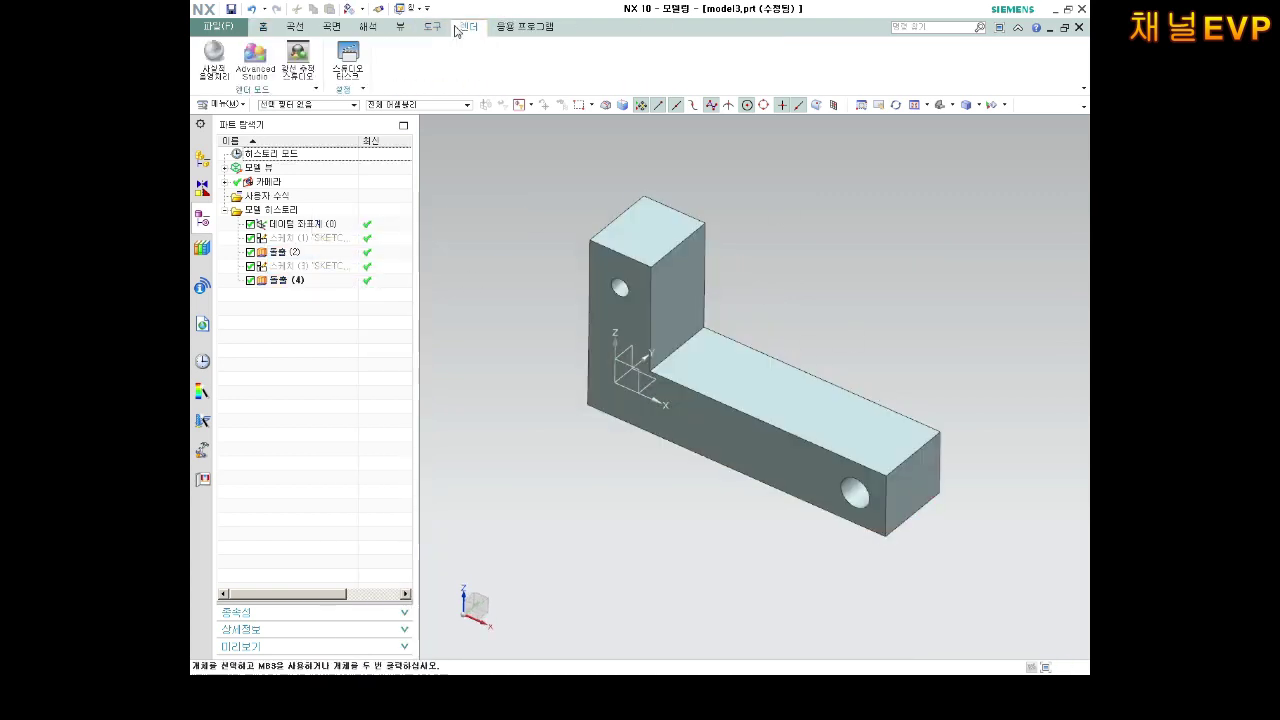
click(362, 30)
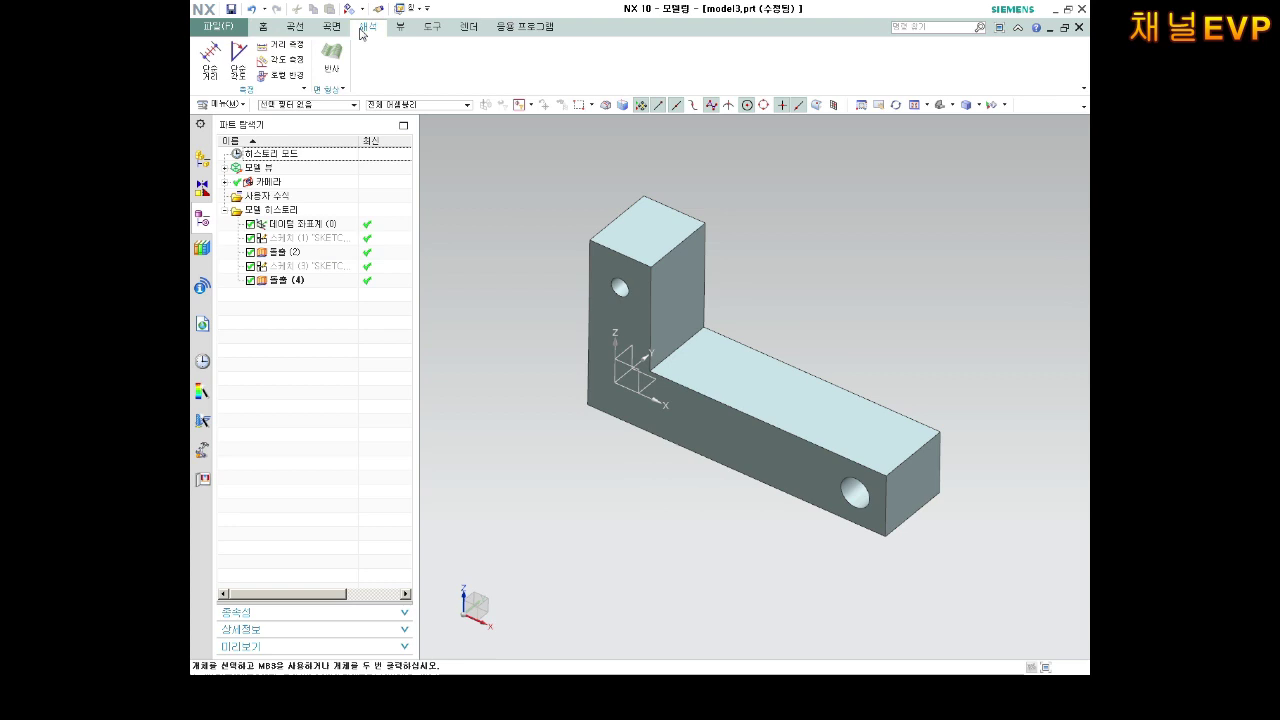
click(438, 30)
click(400, 27)
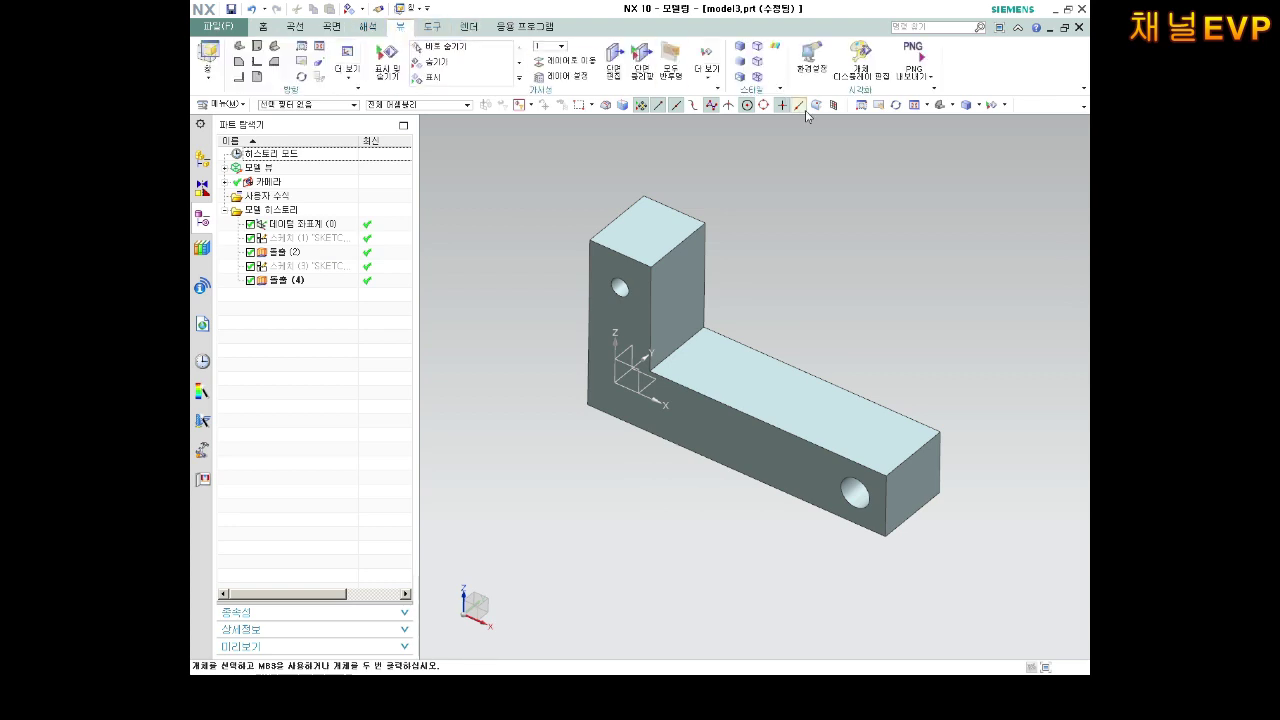
Colour the solid body Magenta through Edit Object Display.
click(862, 55)
click(664, 270)
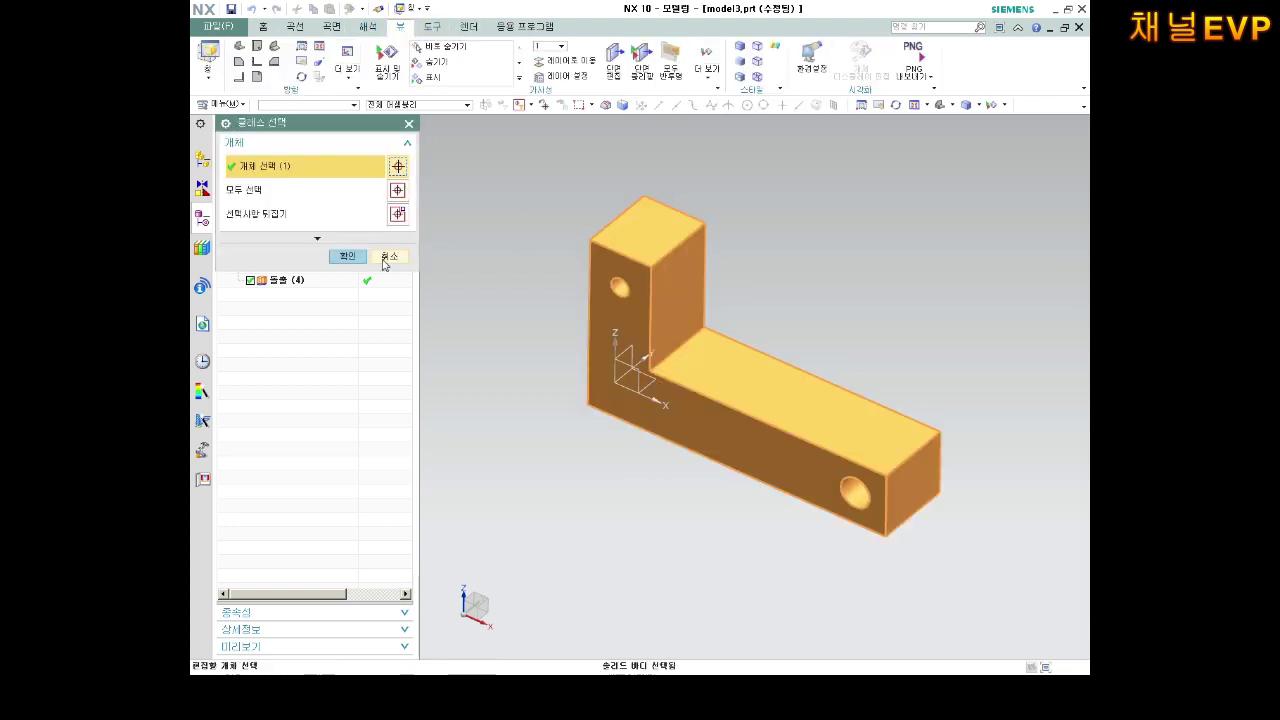
click(346, 256)
click(374, 202)
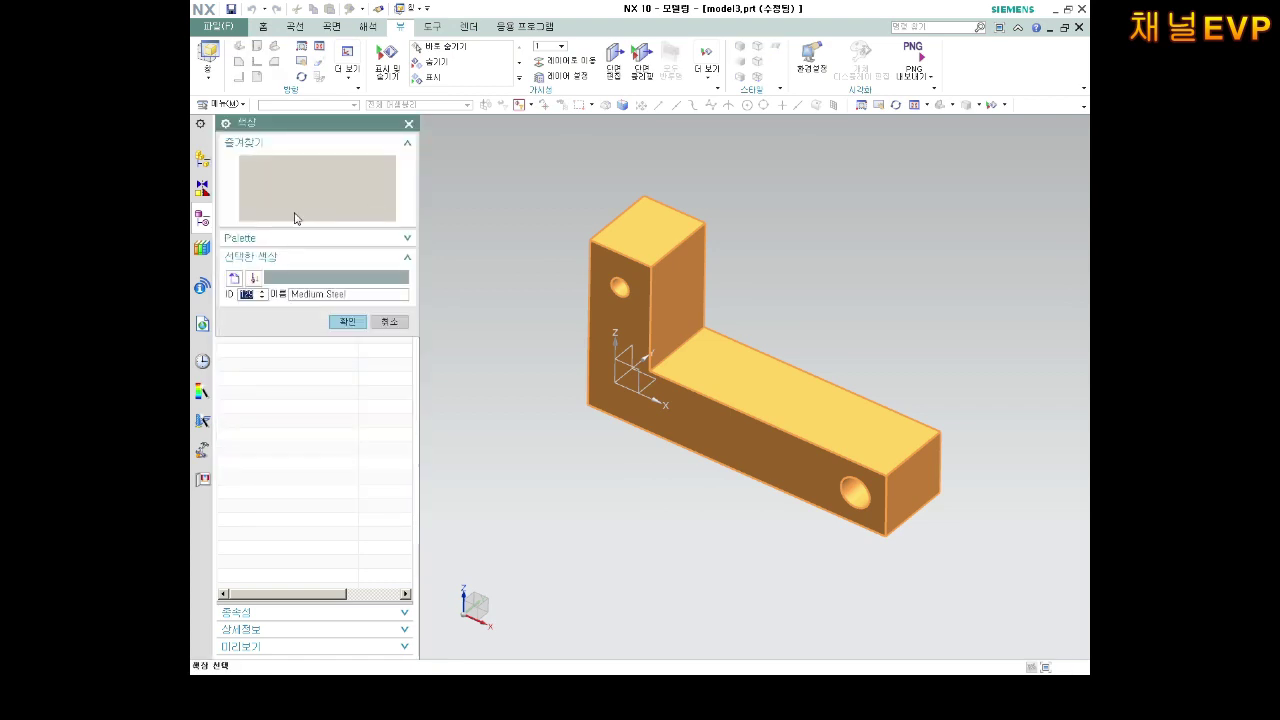
click(247, 165)
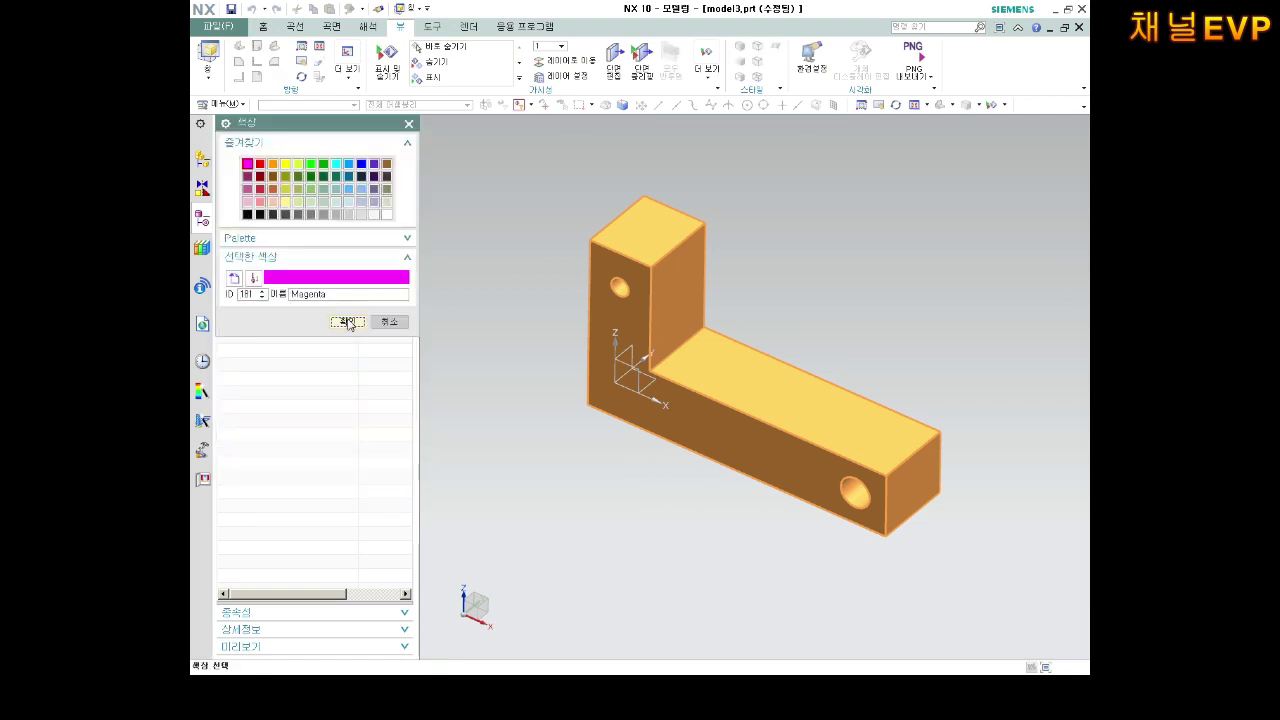
click(348, 322)
click(306, 497)
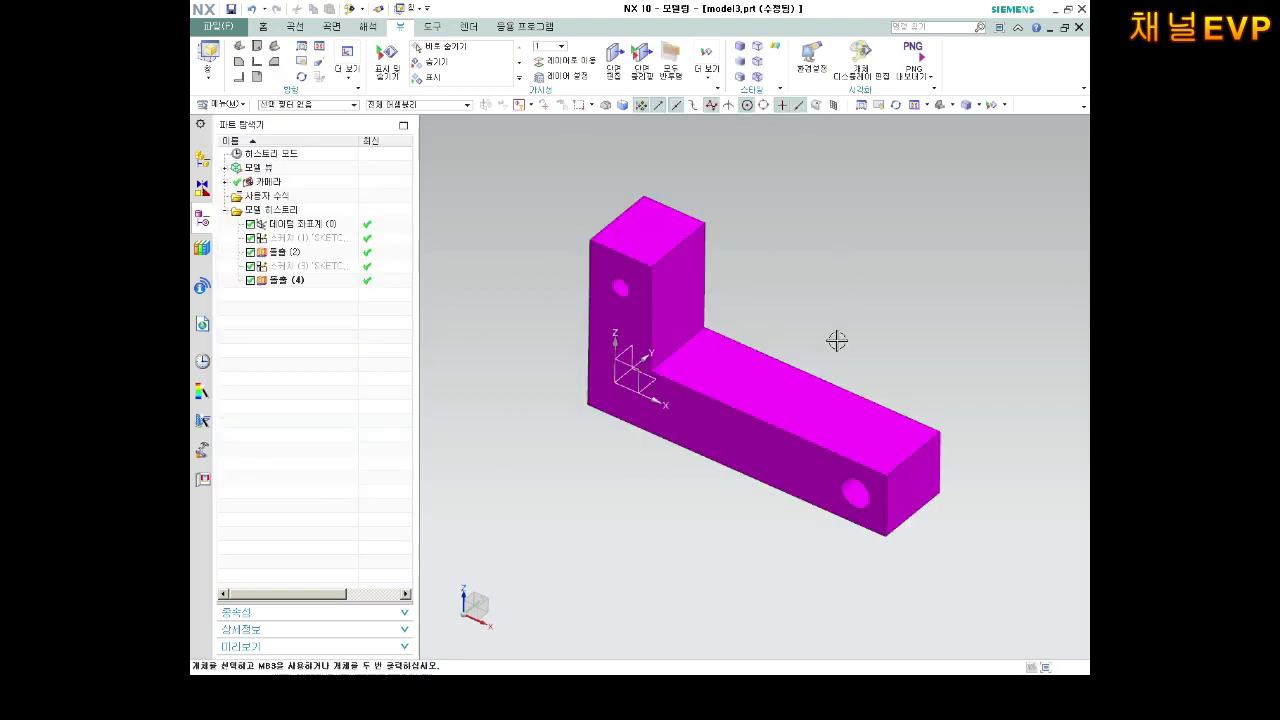
click(218, 27)
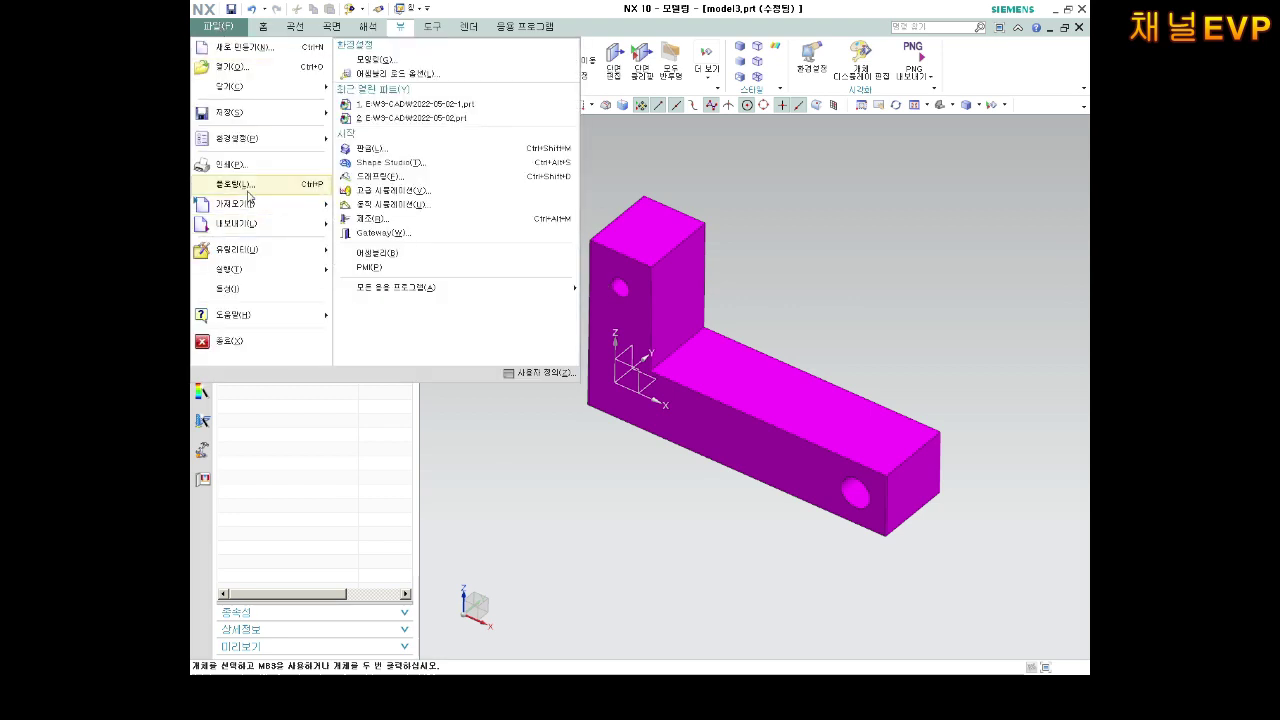
Save the part as 1번부품.prt in a new folder 기계가공조립기능사1부 under E:\3-CAD.
mouse_move(232, 112)
click(399, 117)
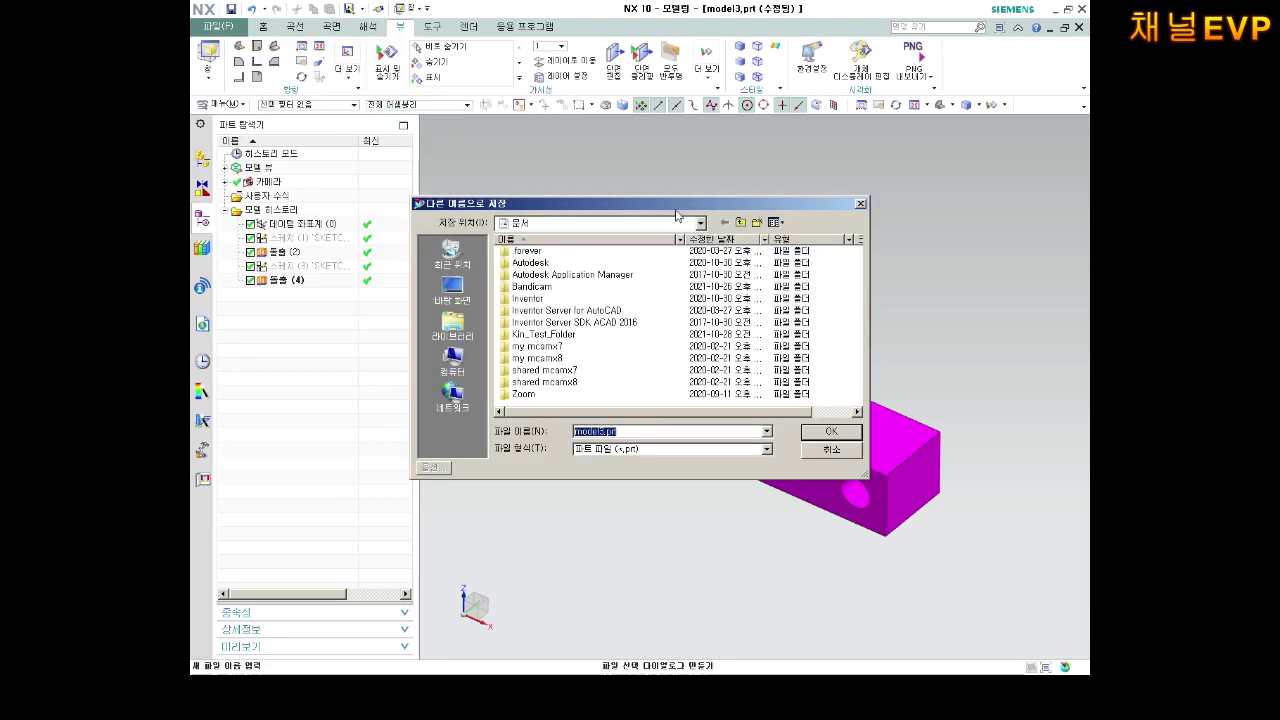
click(683, 228)
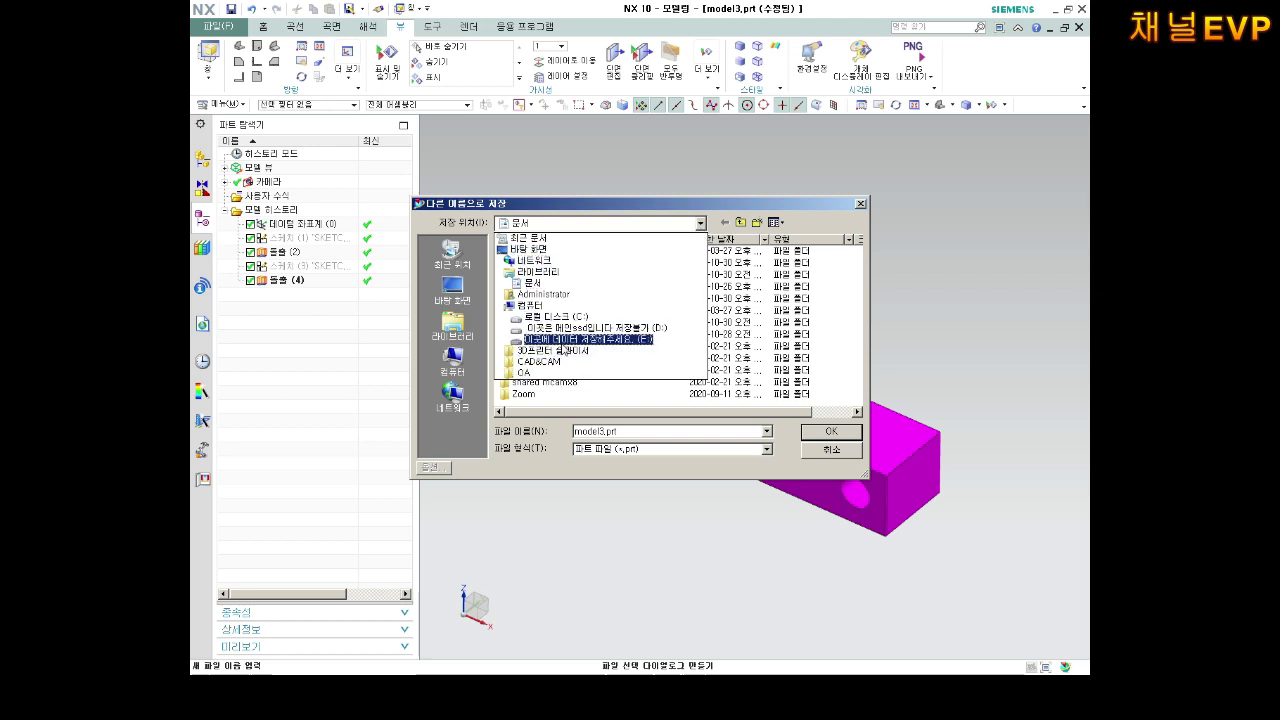
click(562, 340)
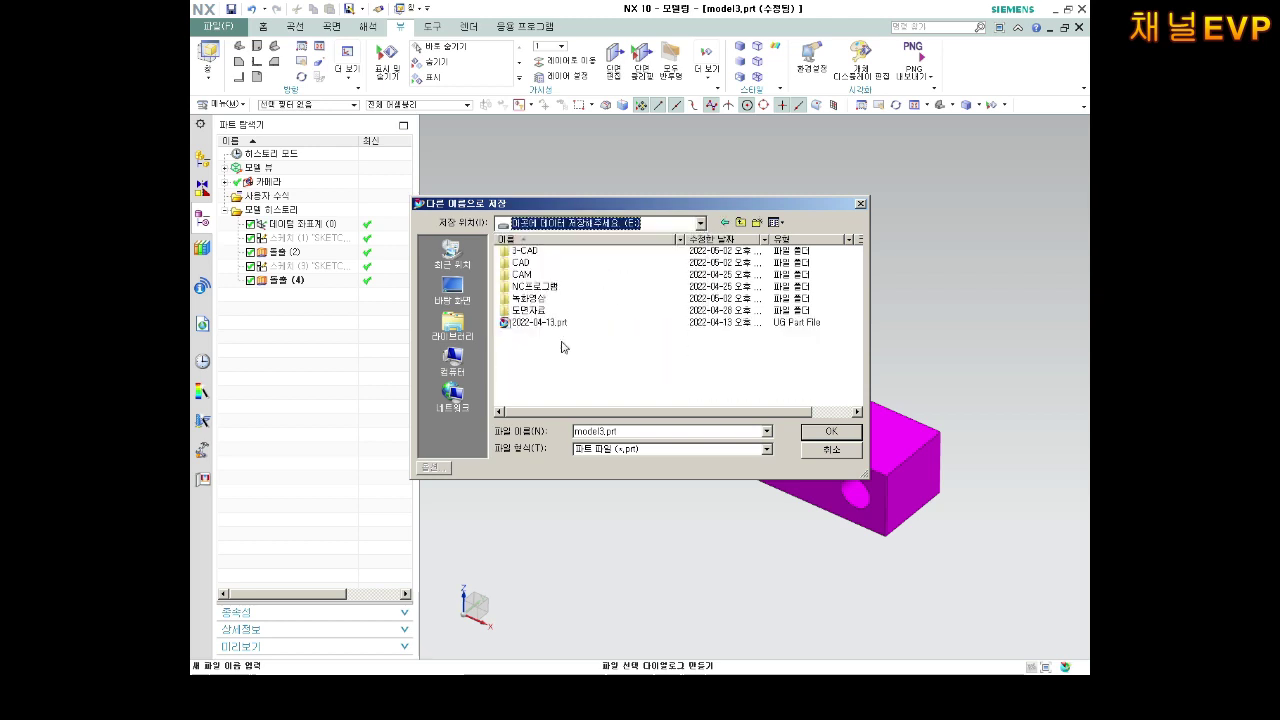
double_click(537, 257)
right_click(625, 283)
click(645, 289)
text(기계가공조립기능사1부)
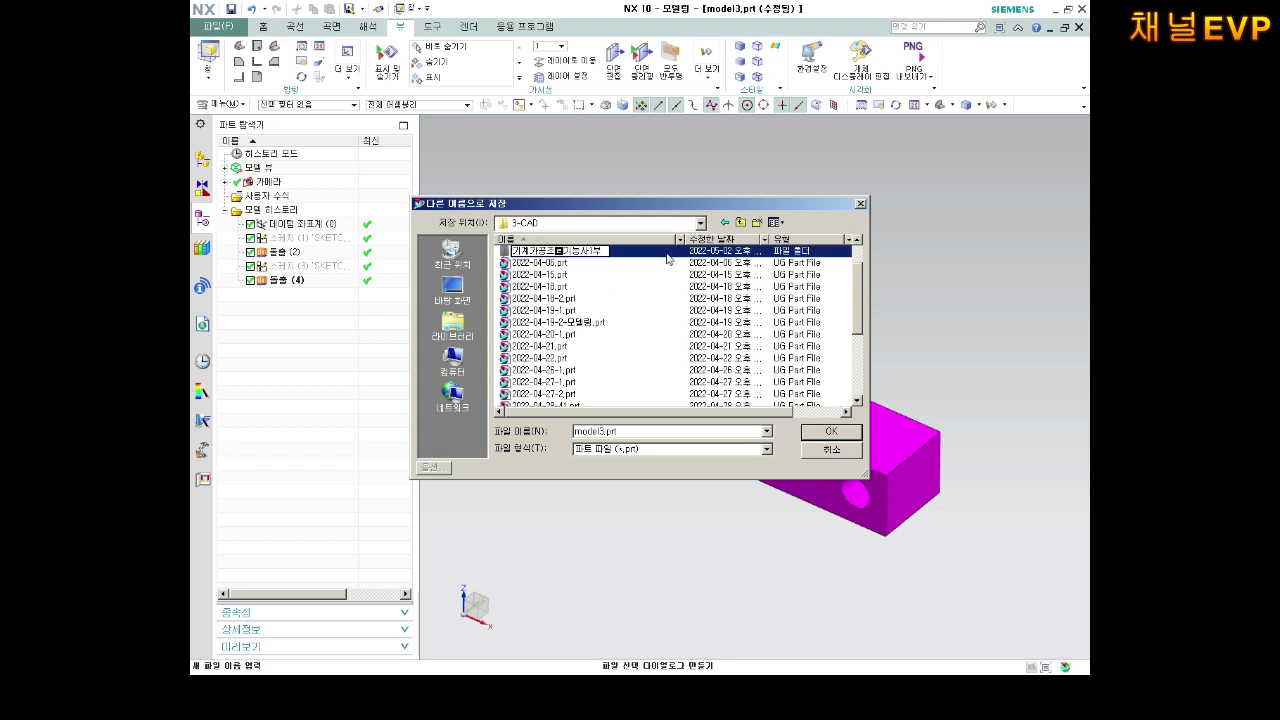
click(625, 310)
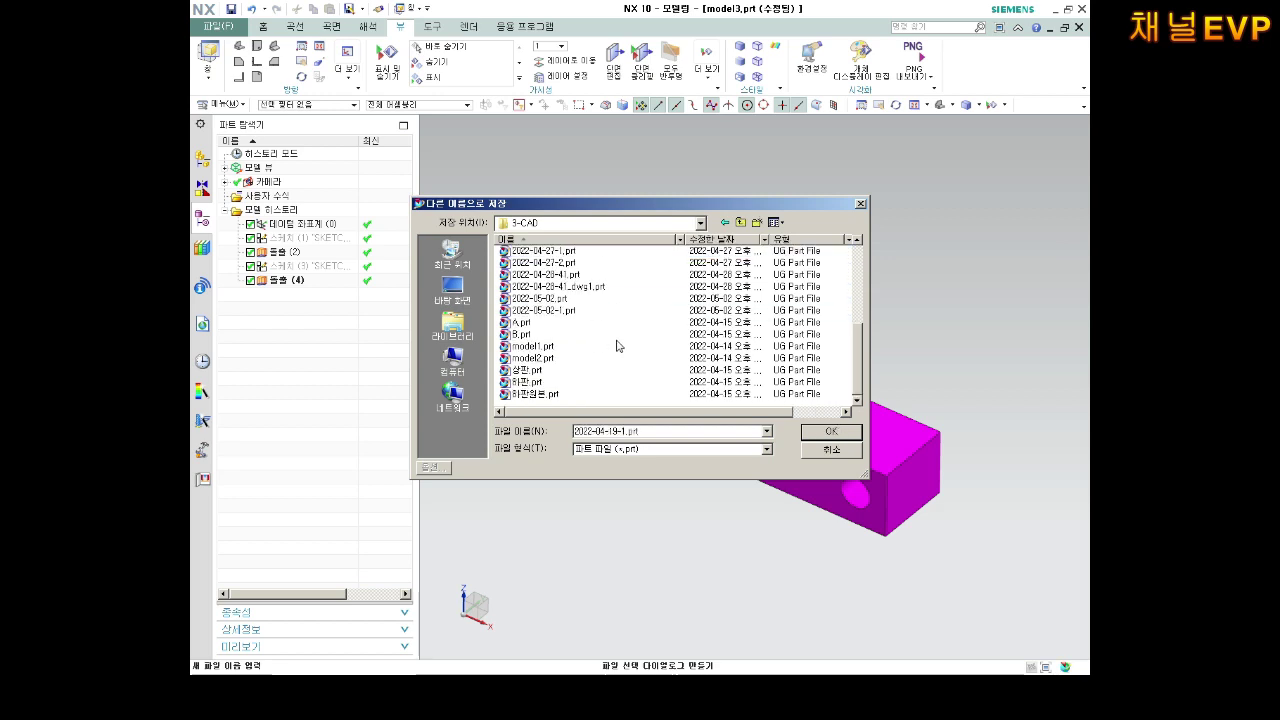
double_click(579, 252)
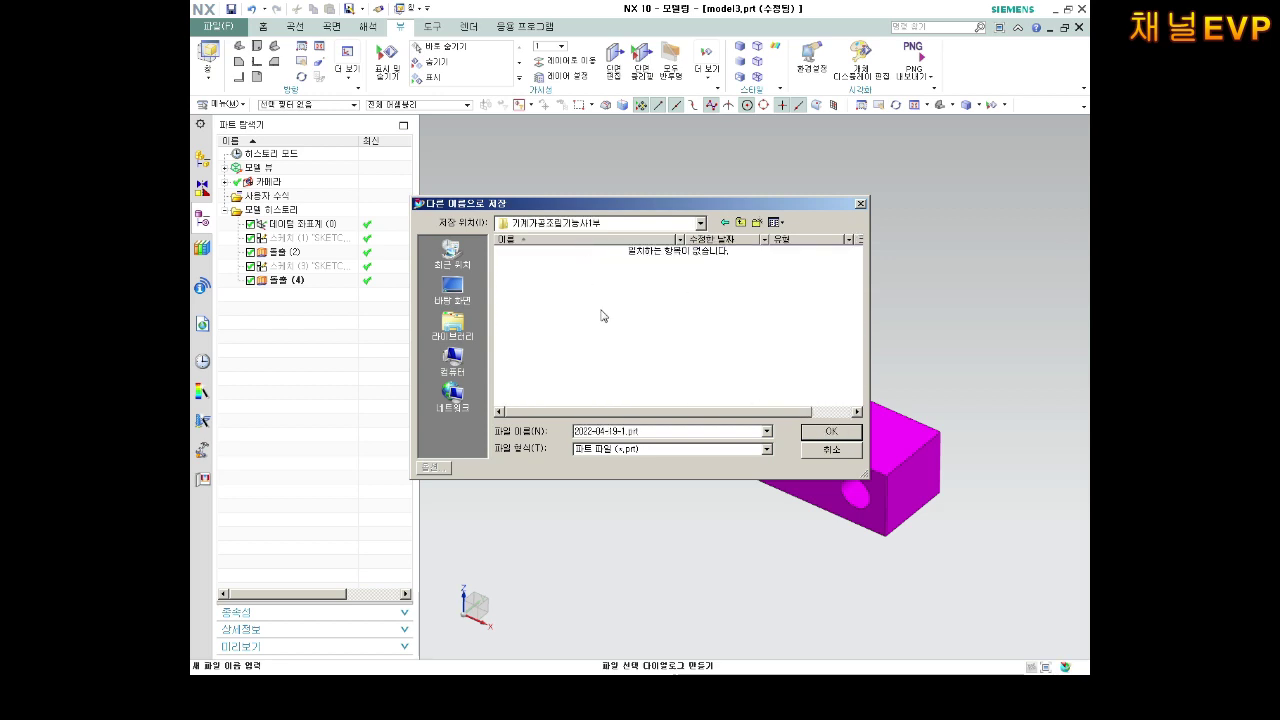
double_click(660, 431)
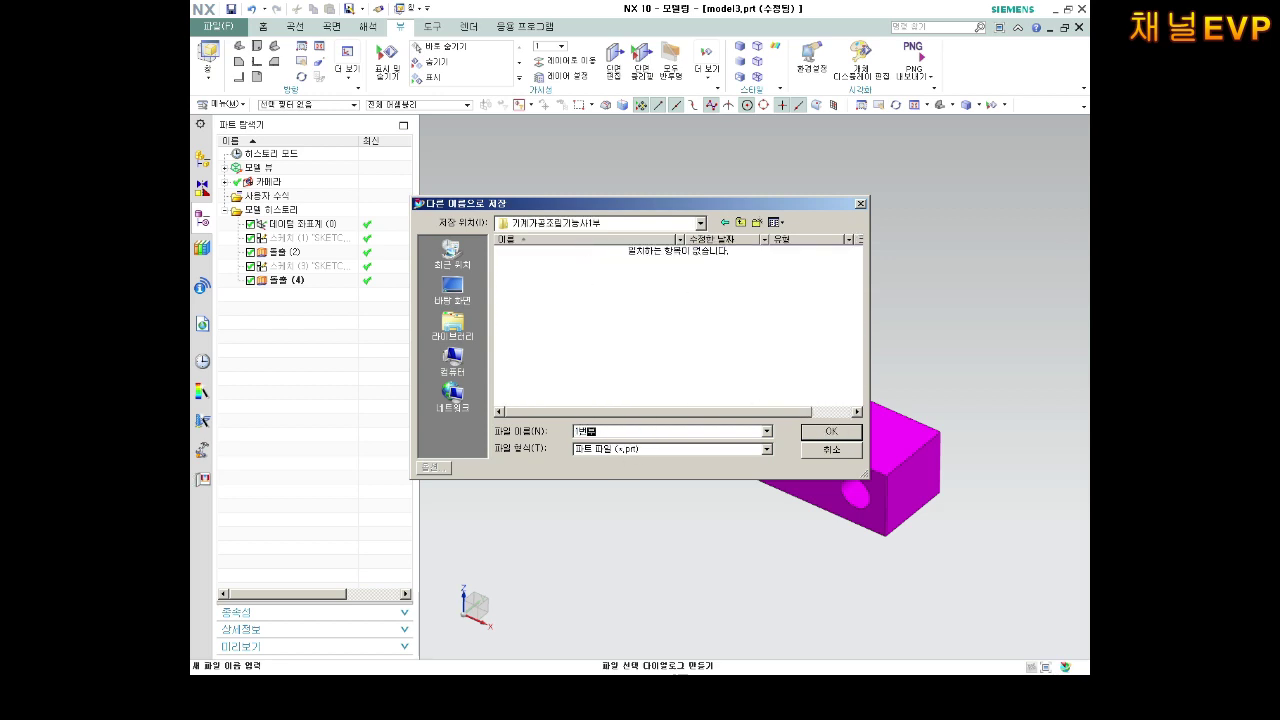
key(Return)
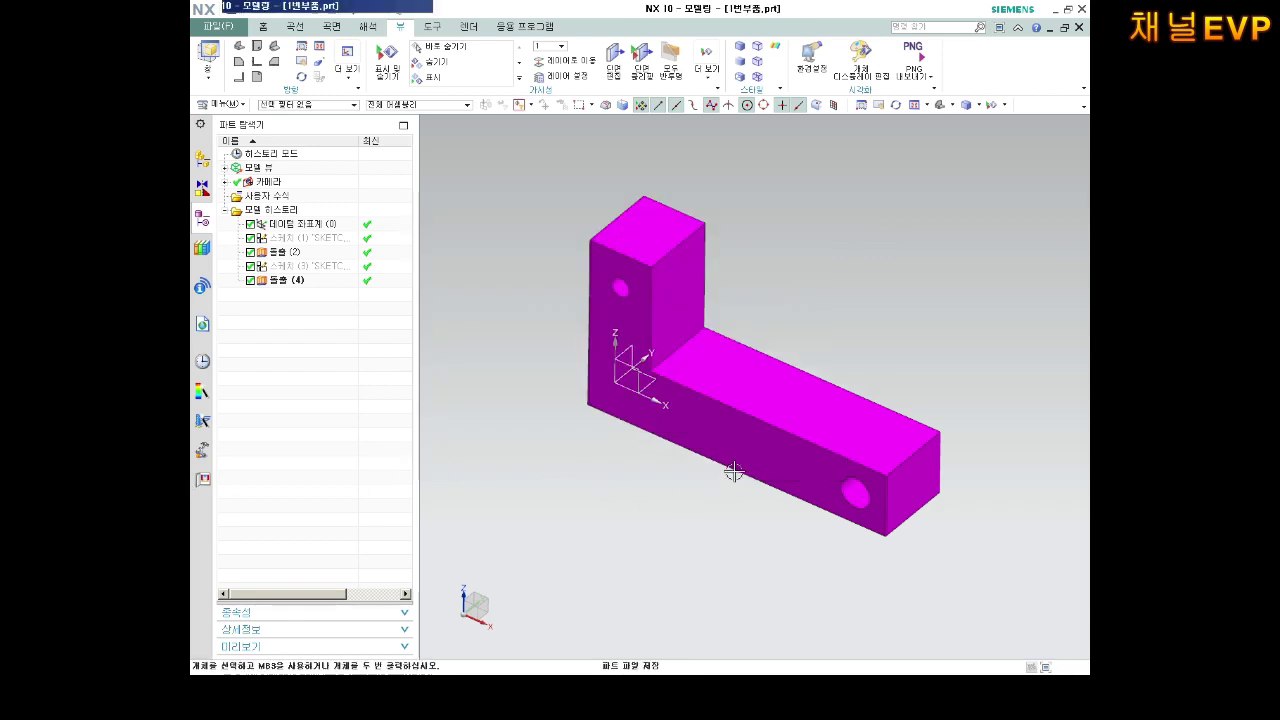
Clear the selection and create the new part model3.prt from the Model template.
click(833, 458)
key(Escape)
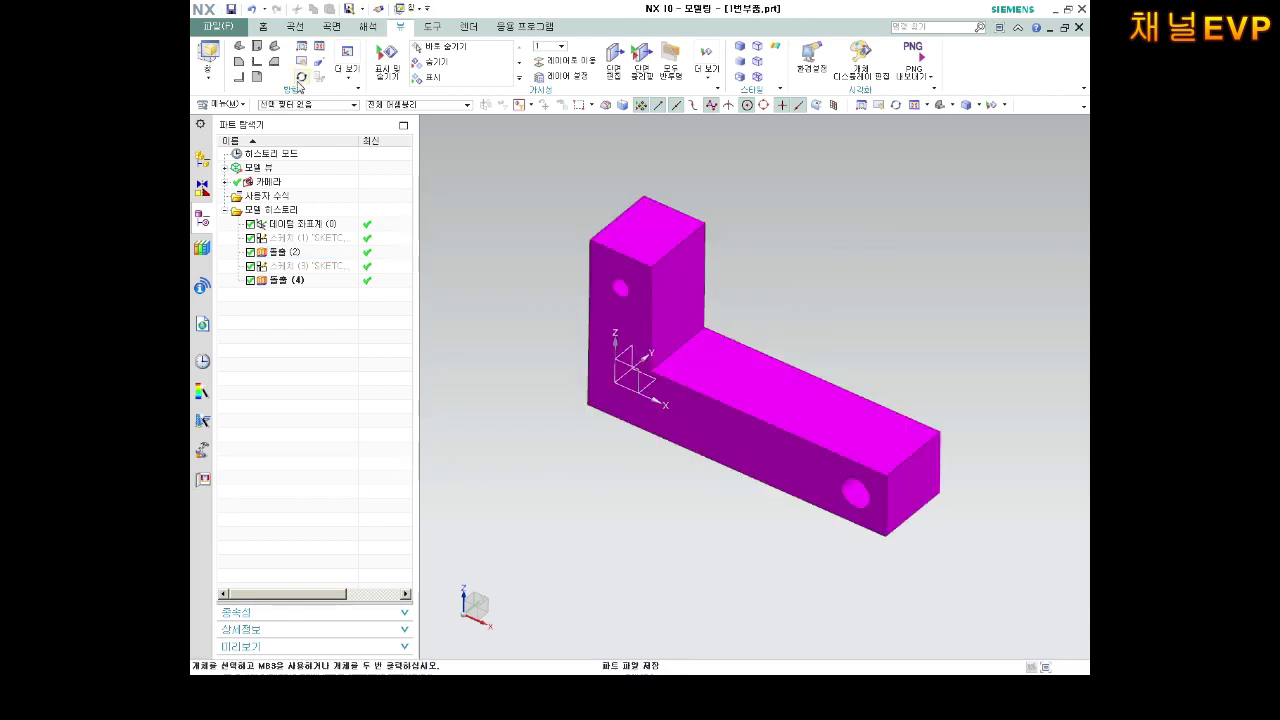
click(226, 30)
click(250, 47)
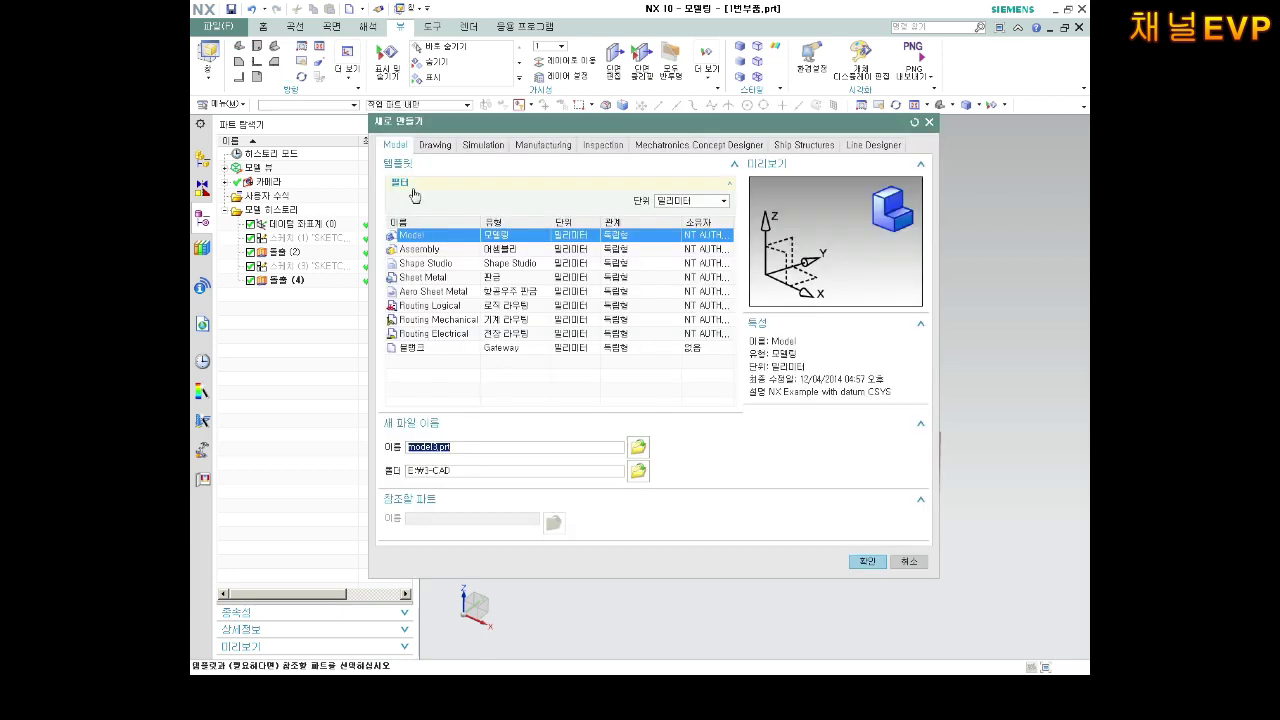
click(867, 562)
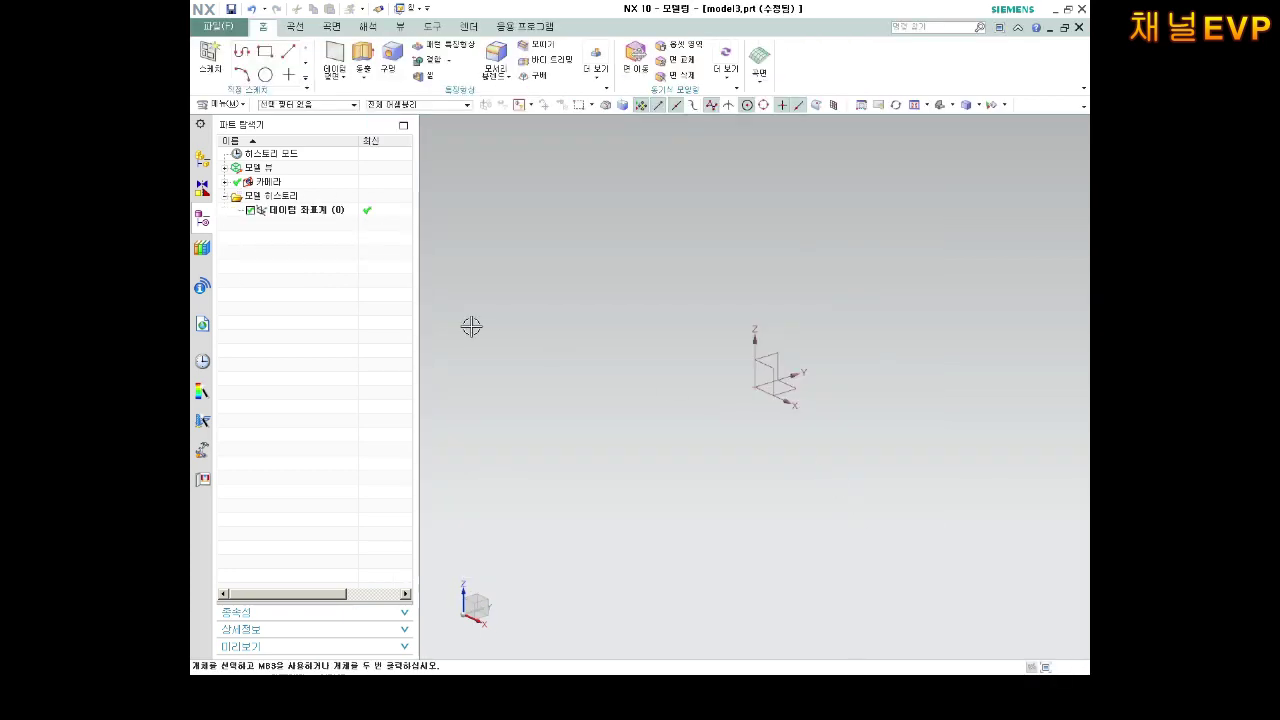
Start a sketch on the XZ plane with a vertical reference line up from the origin.
click(210, 60)
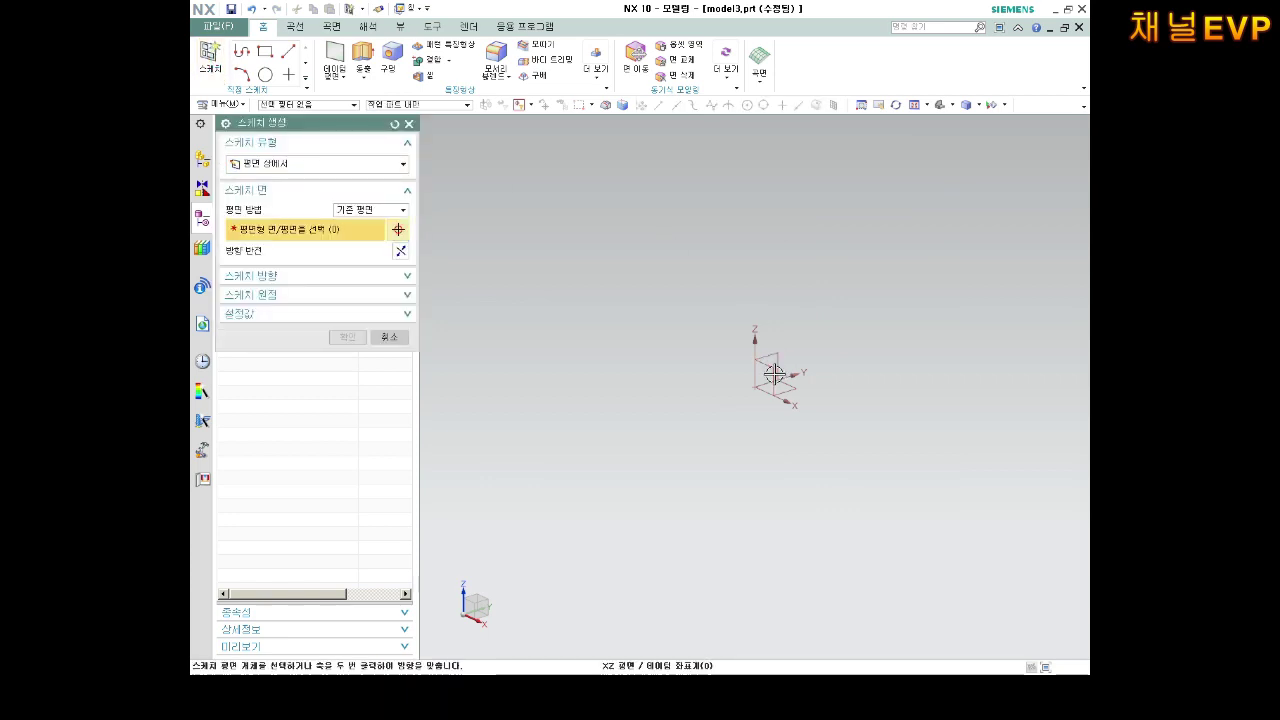
click(345, 337)
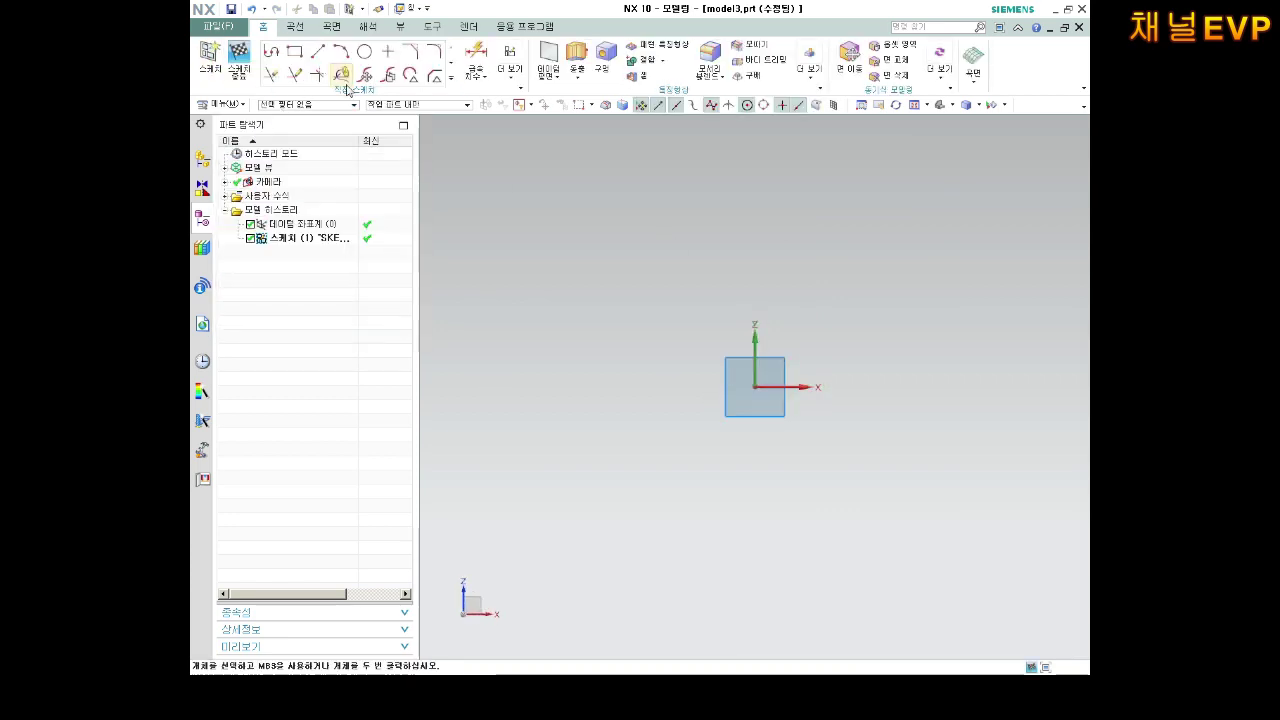
click(319, 52)
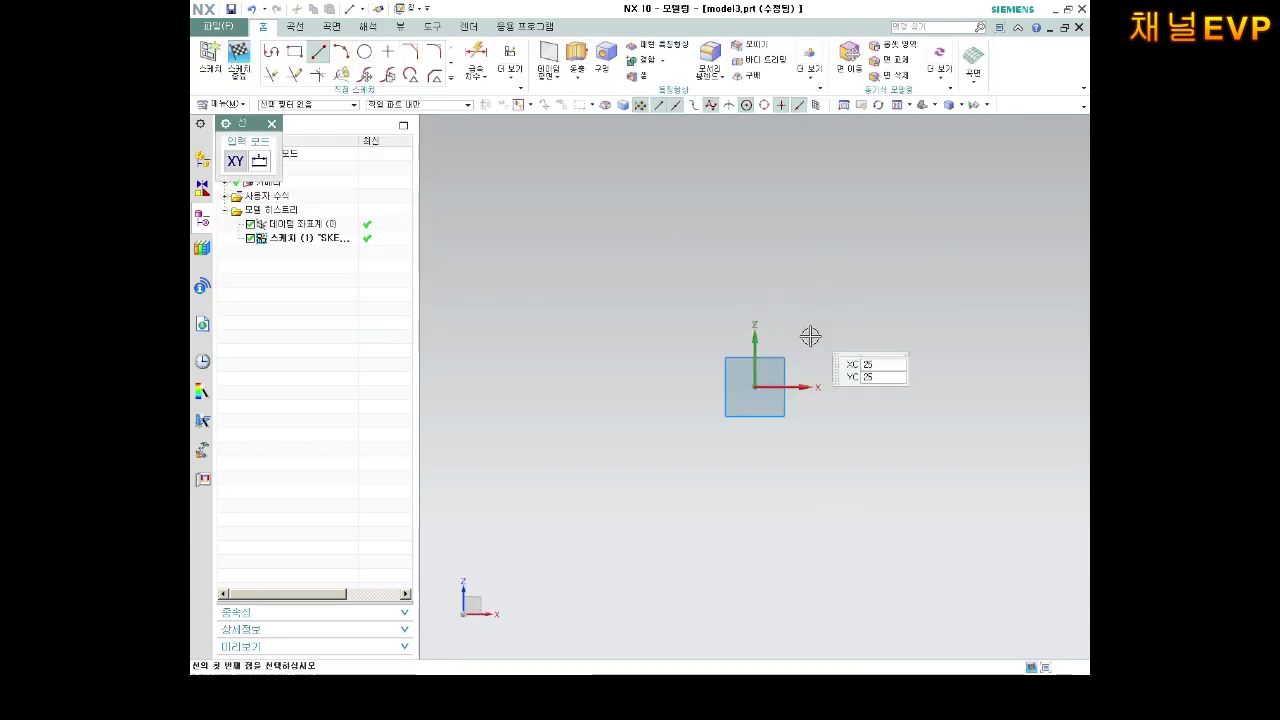
click(755, 388)
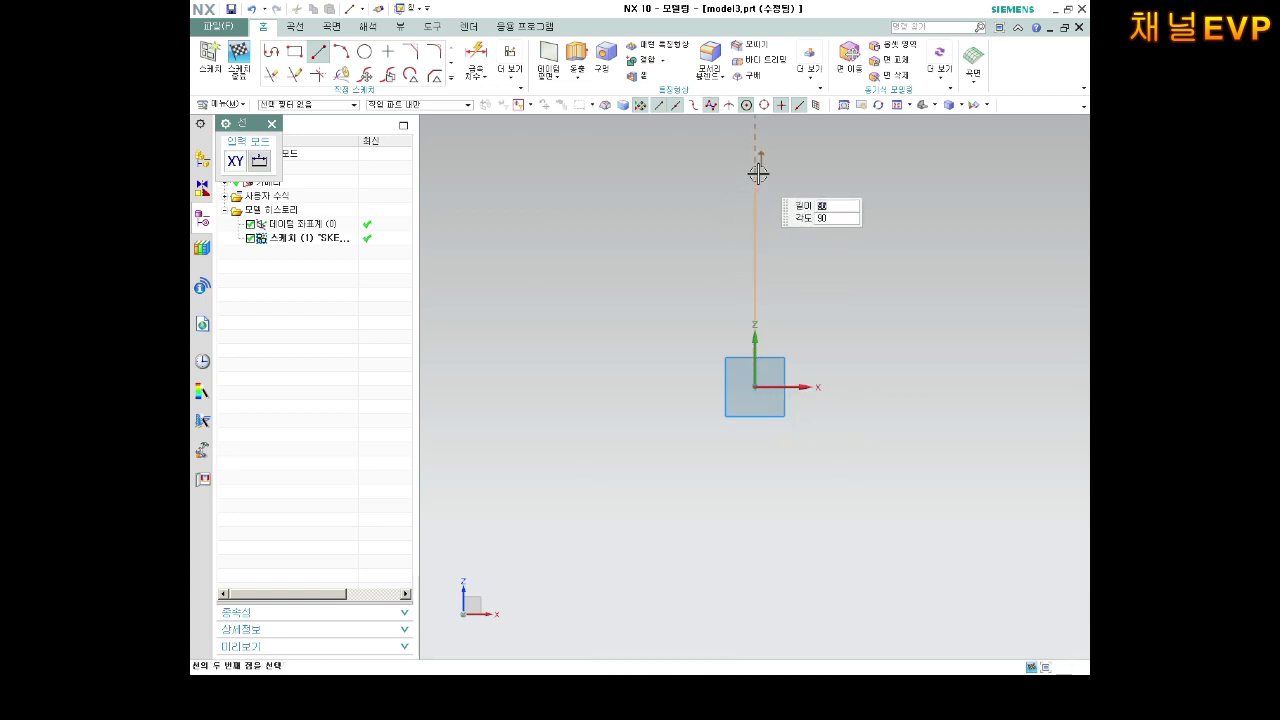
click(755, 174)
key(Escape)
click(756, 228)
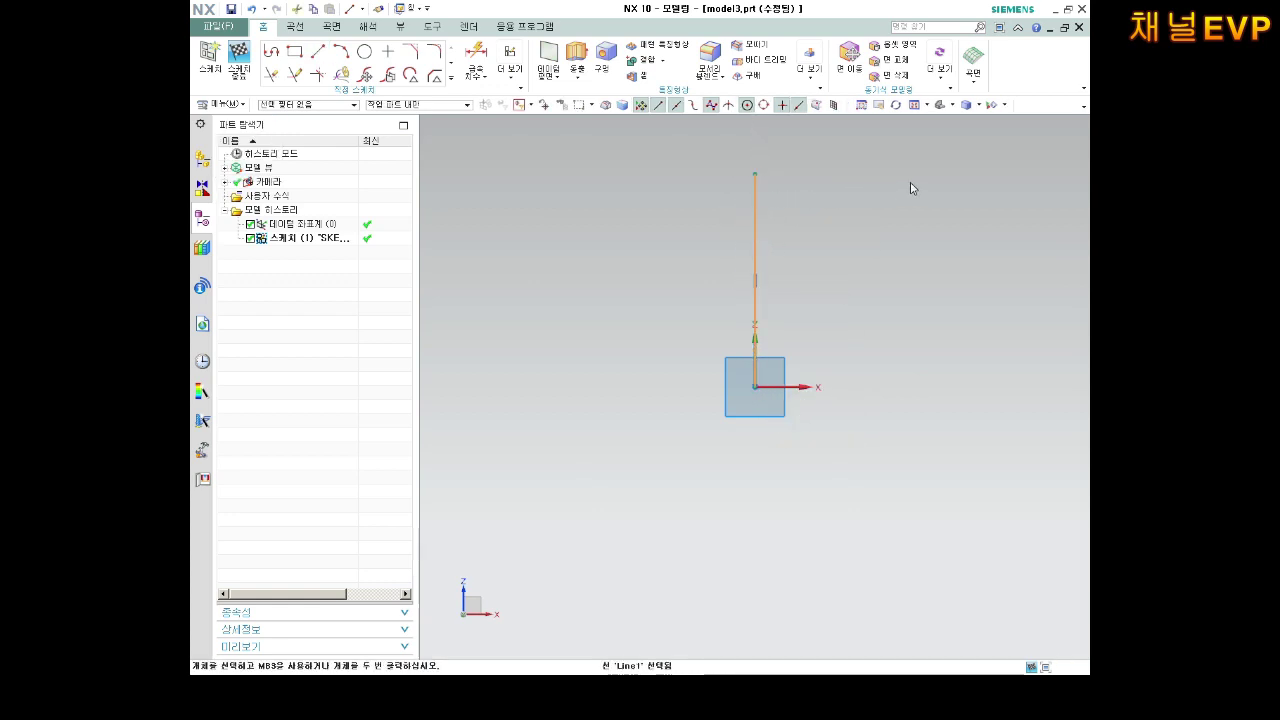
mouse_move(820, 200)
shift+middle_down()
mouse_move(820, 223)
mouse_move(794, 251)
mouse_move(752, 117)
mouse_move(742, 240)
shift+middle_up()
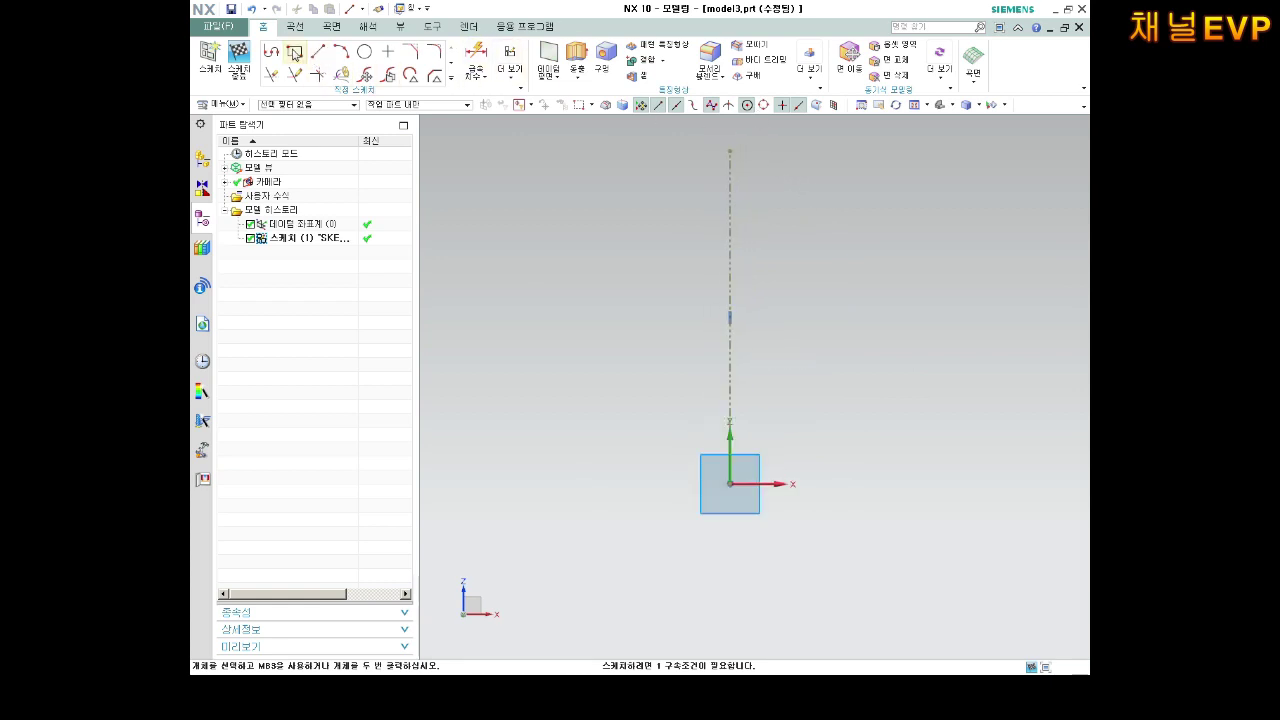
Draw the closed stepped L-shaped half-profile left of the vertical line.
click(271, 51)
click(730, 150)
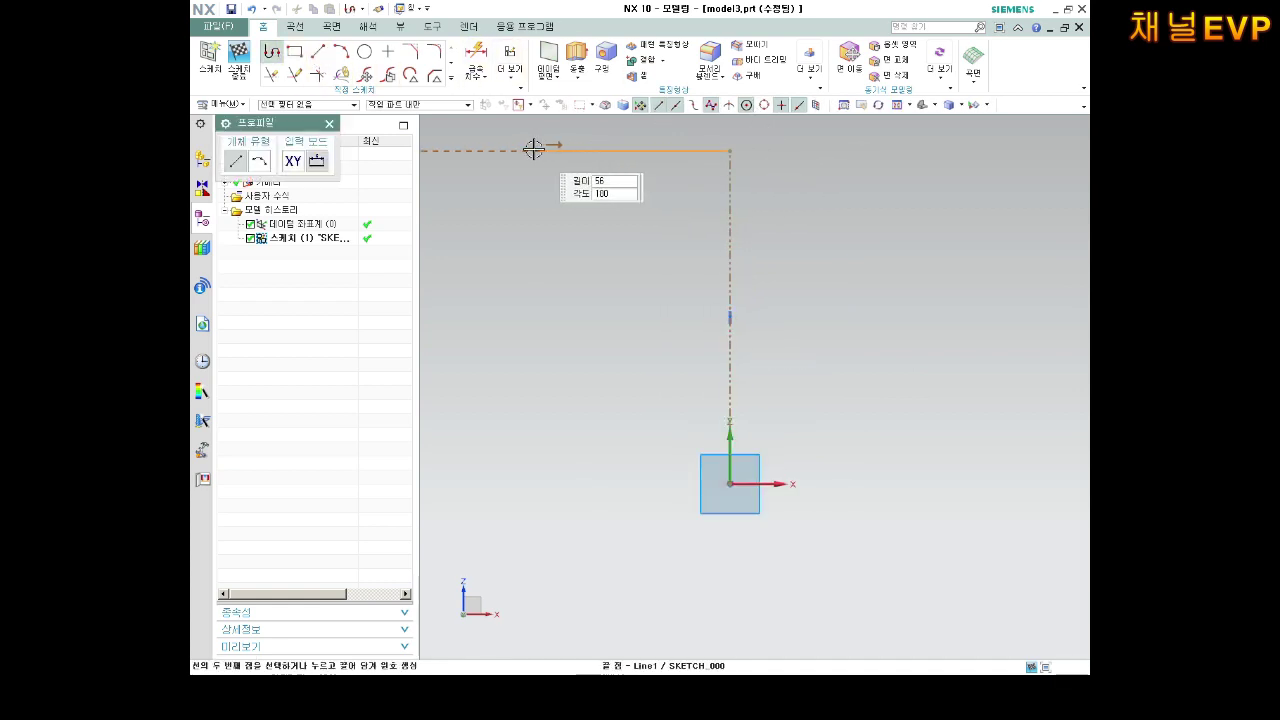
click(514, 150)
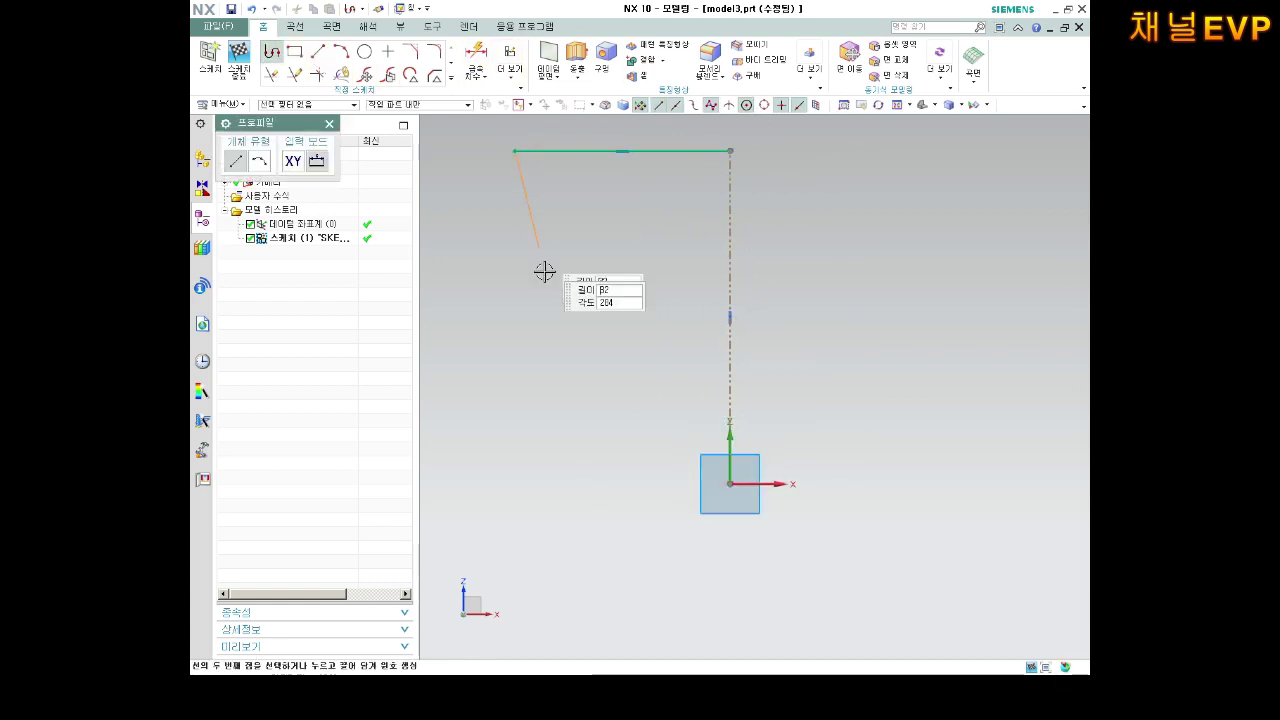
click(515, 483)
click(587, 483)
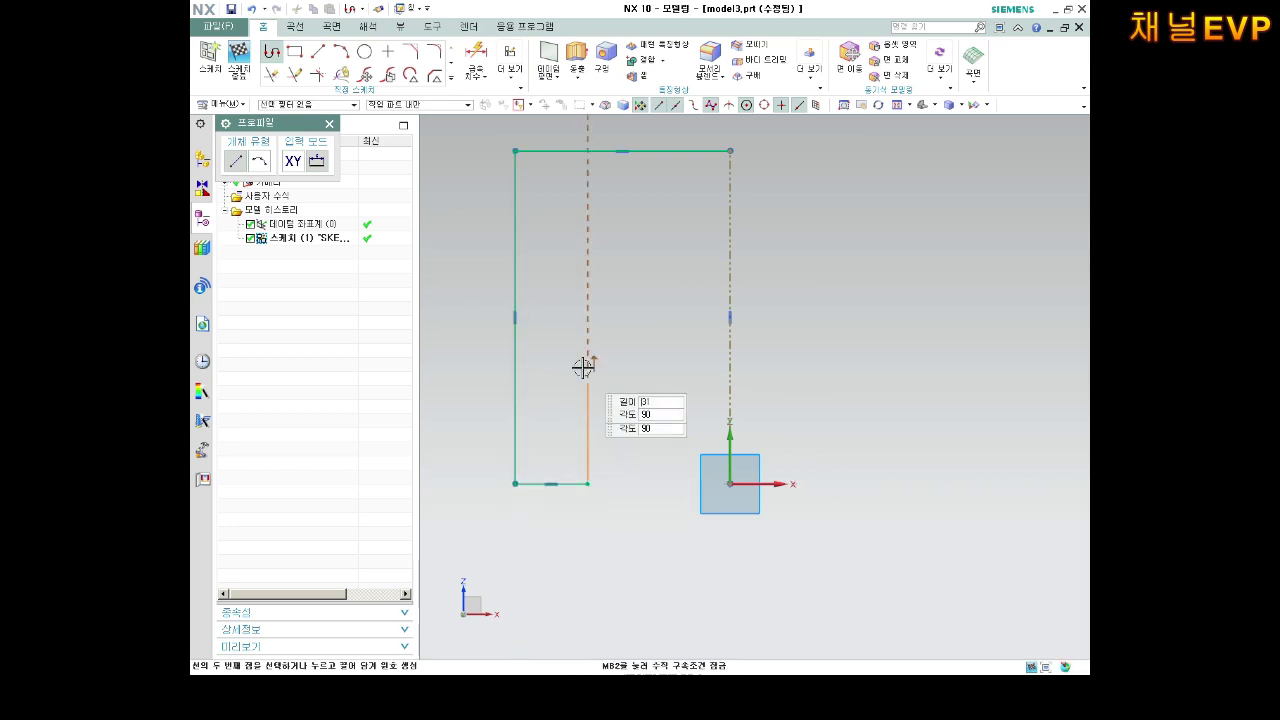
click(587, 317)
click(730, 317)
key(Escape)
key(ctrl+f)
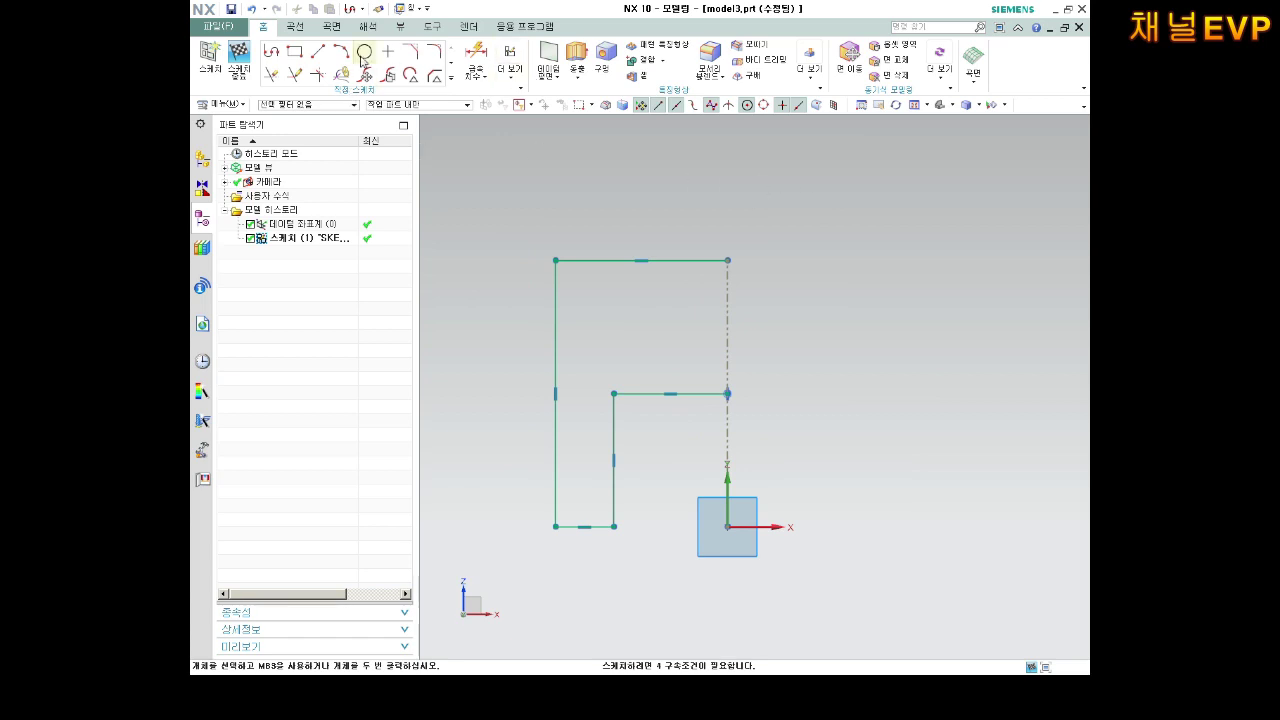
Dimension the profile width as 21 and drag the profile into a stepped L-shape.
click(463, 64)
scroll(683, 223, down, 1)
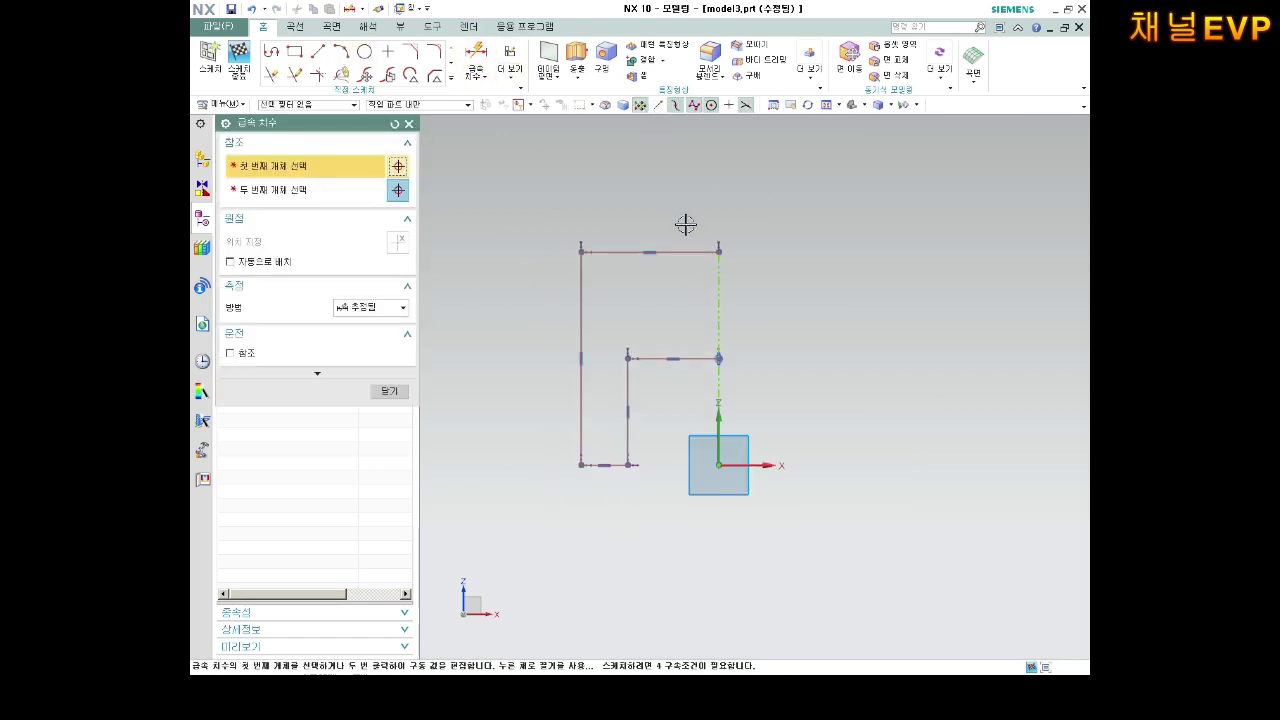
click(580, 293)
click(718, 290)
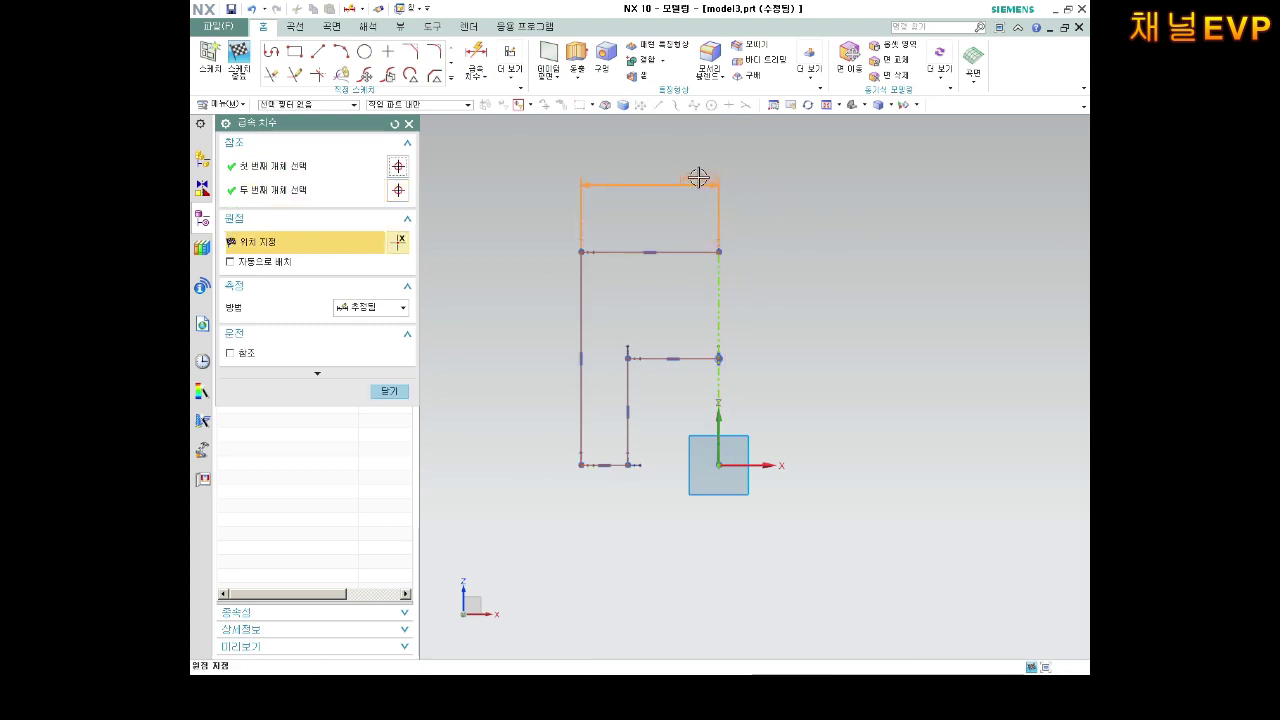
click(687, 172)
text(21)
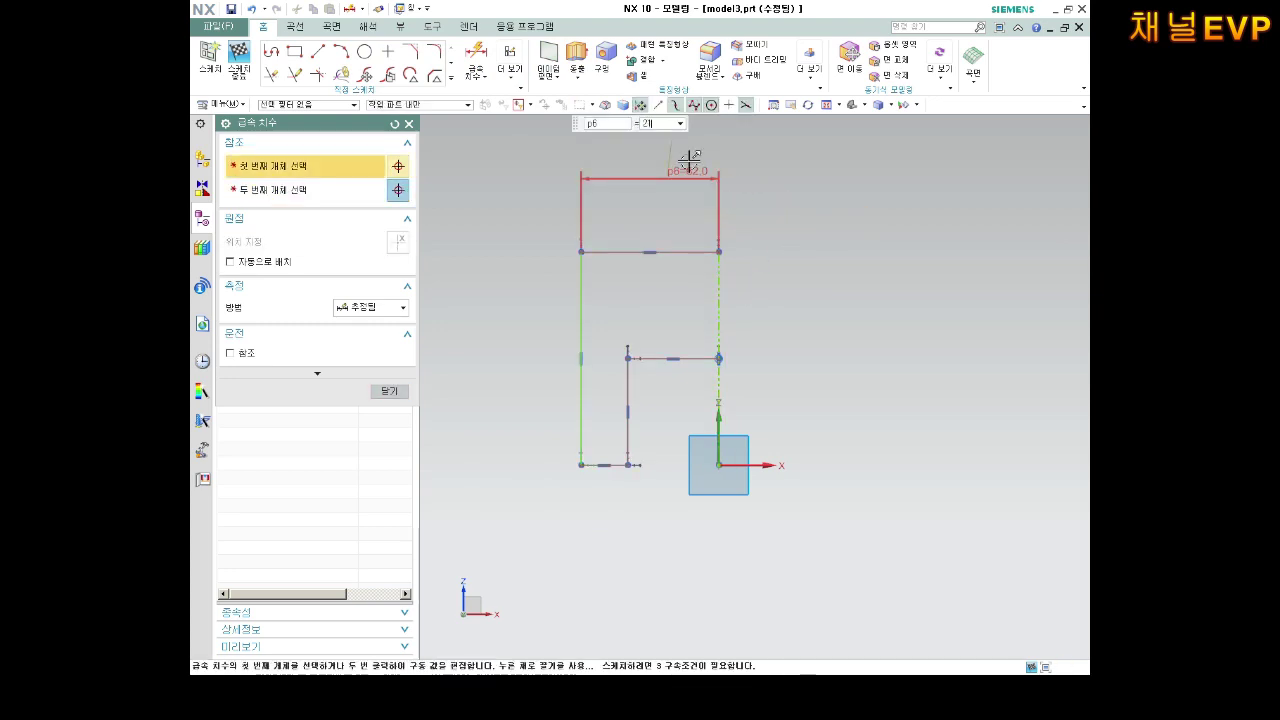
key(Return)
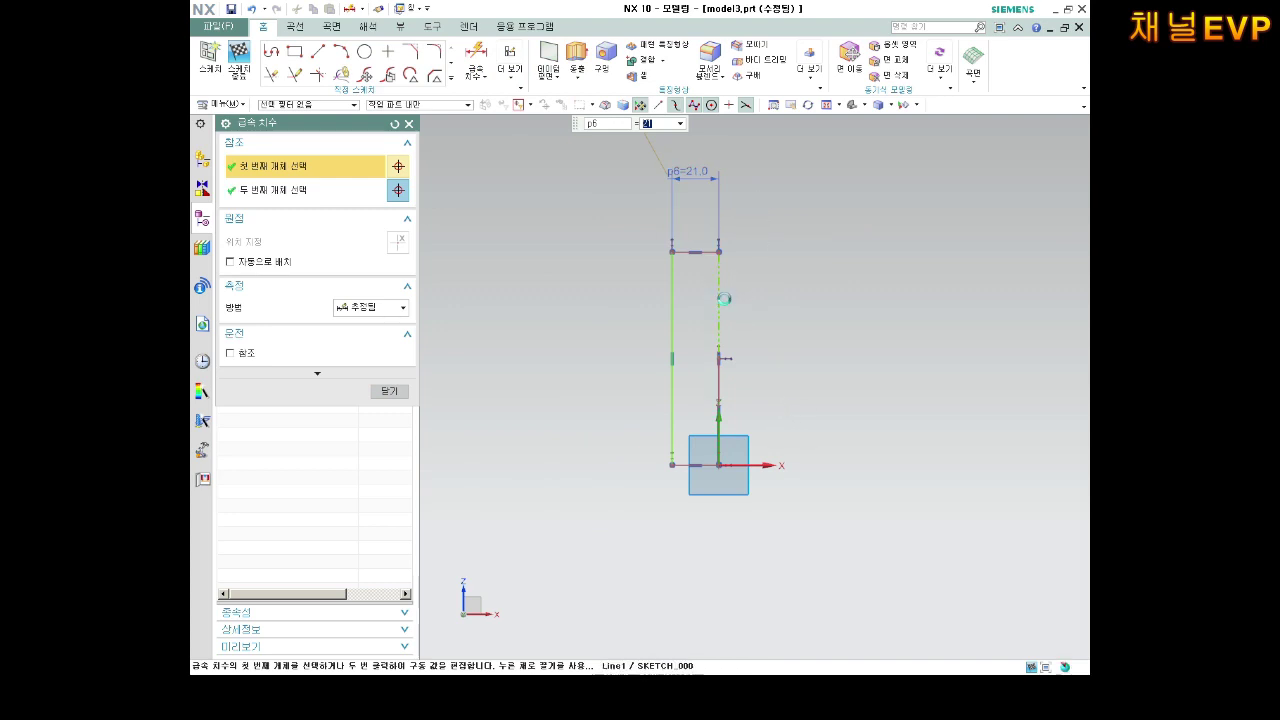
click(718, 285)
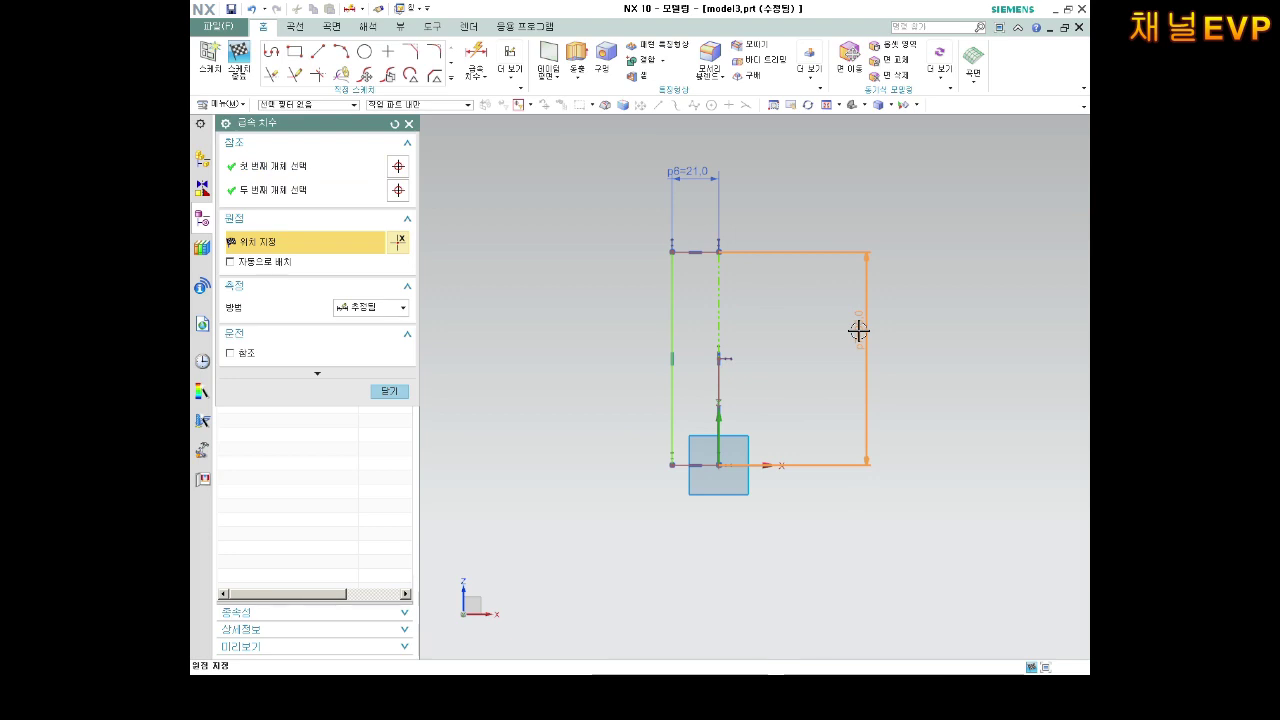
click(858, 330)
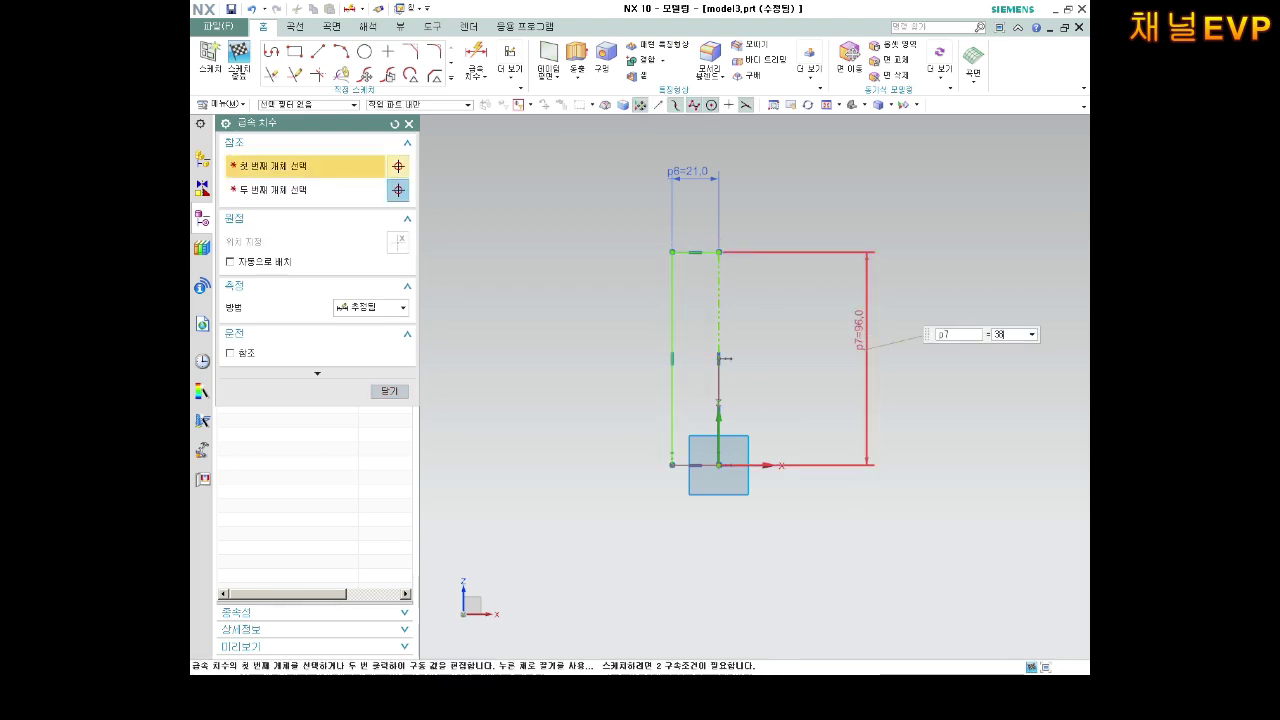
middle_click(734, 574)
scroll(734, 574, down, 2)
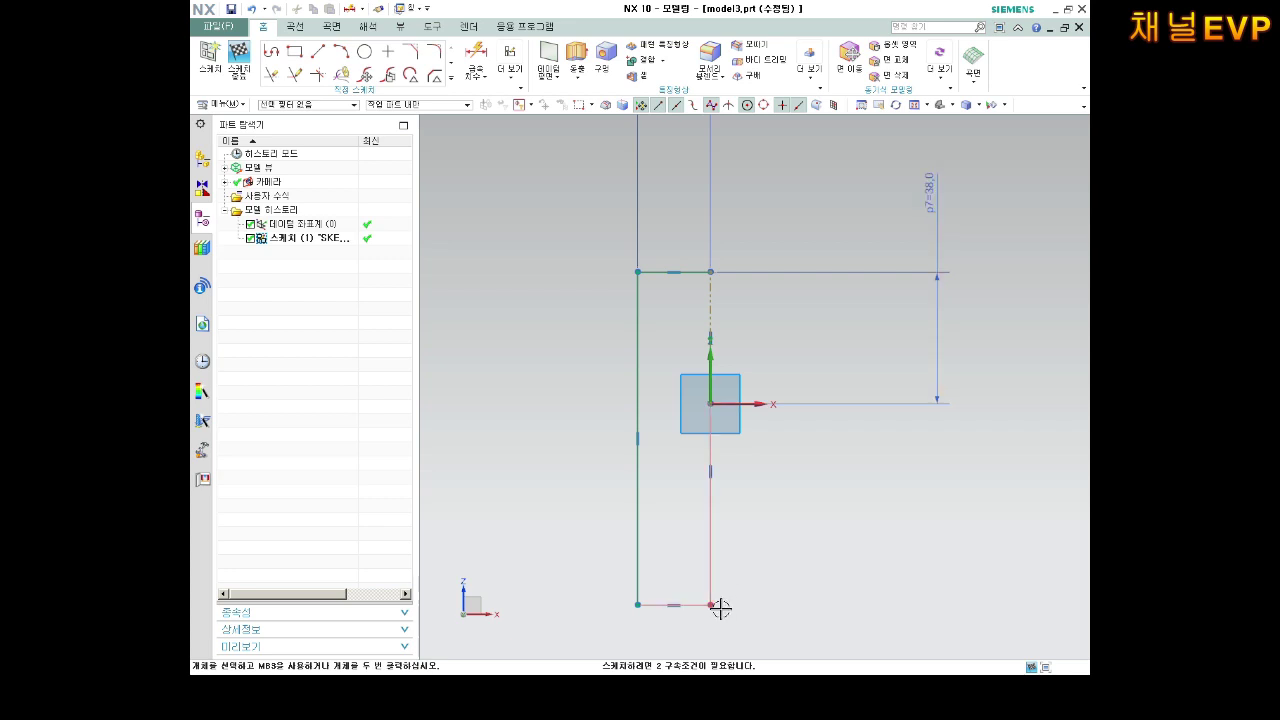
drag(662, 409, 740, 308)
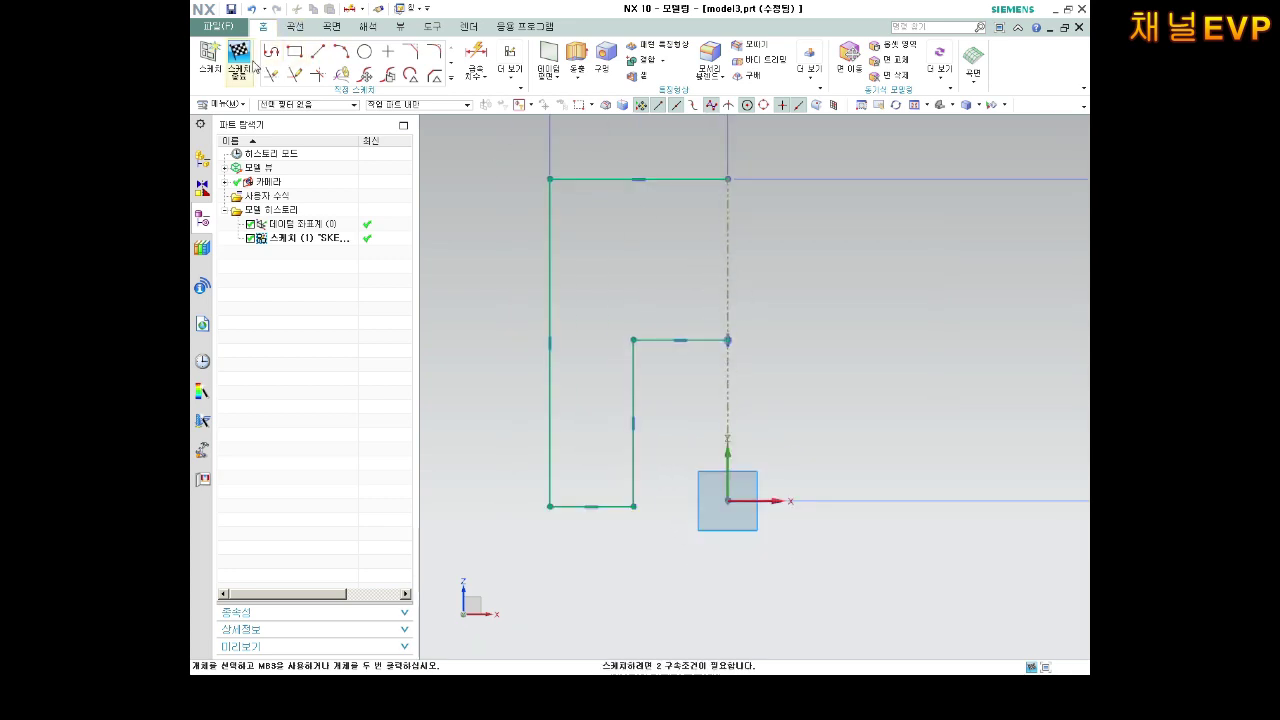
Replace a faulty bottom-line 21 dimension with a 21 width from outer line to axis.
click(476, 58)
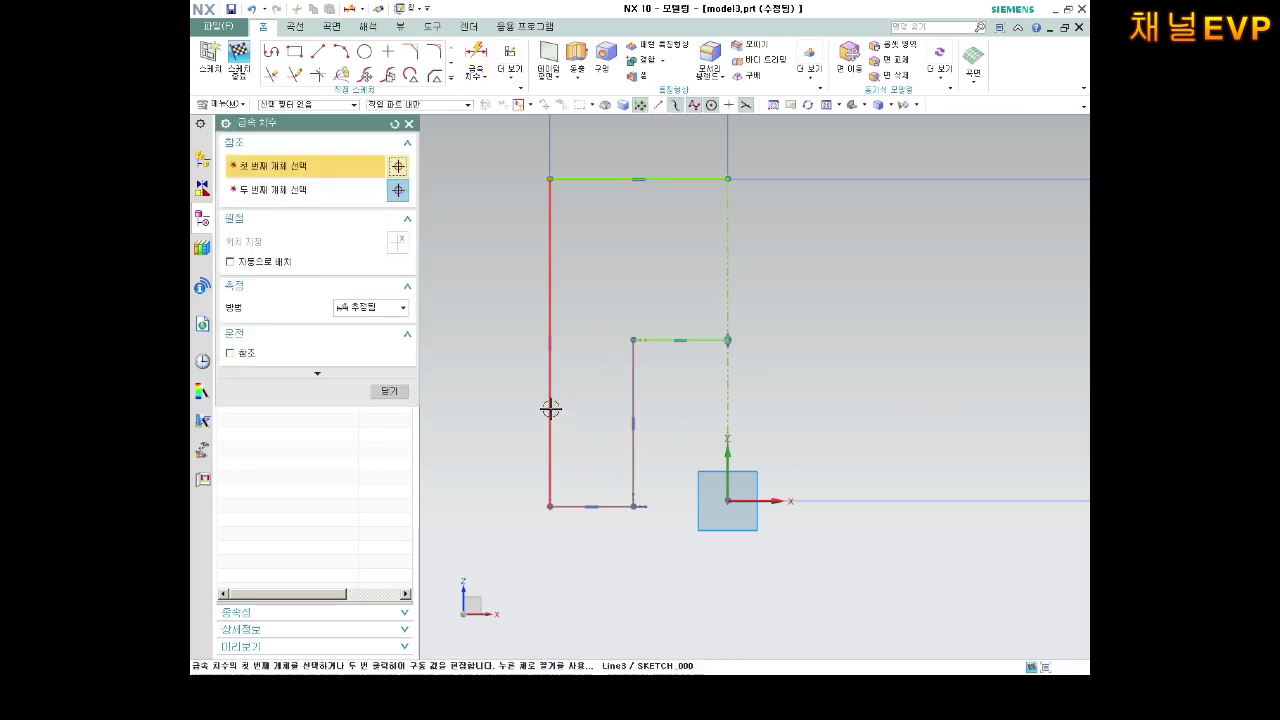
click(603, 506)
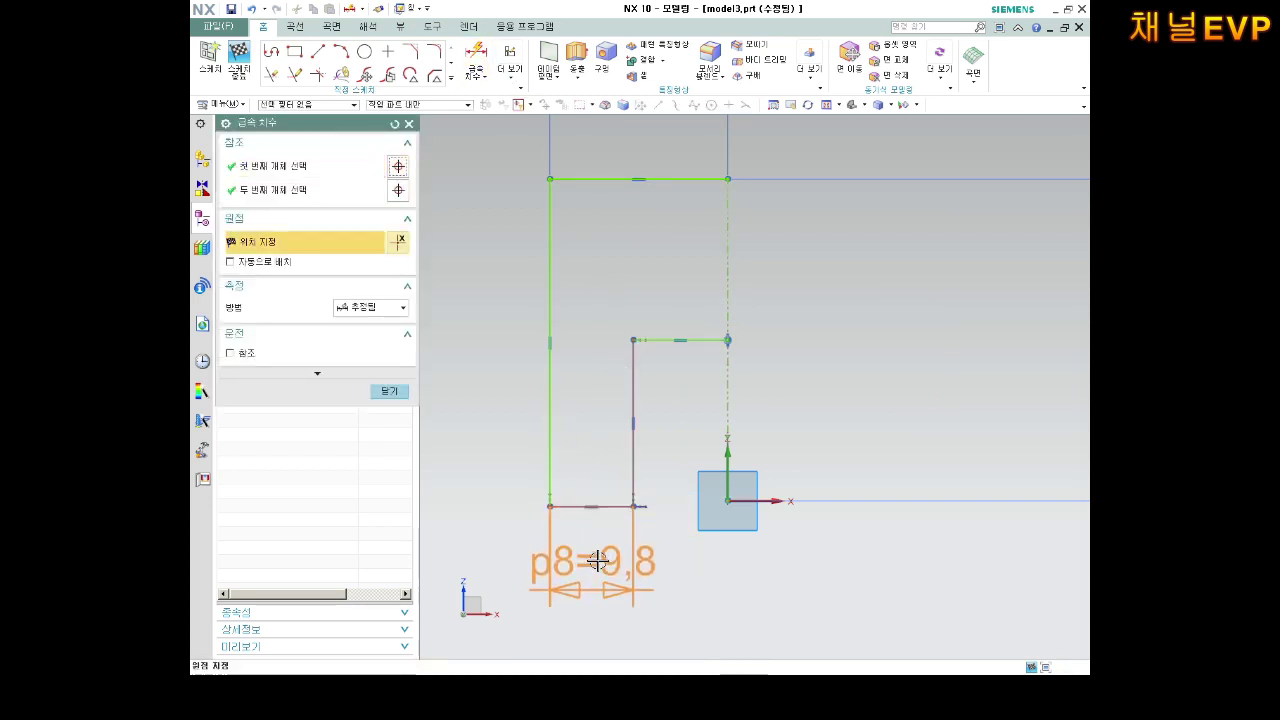
click(597, 561)
text(21)
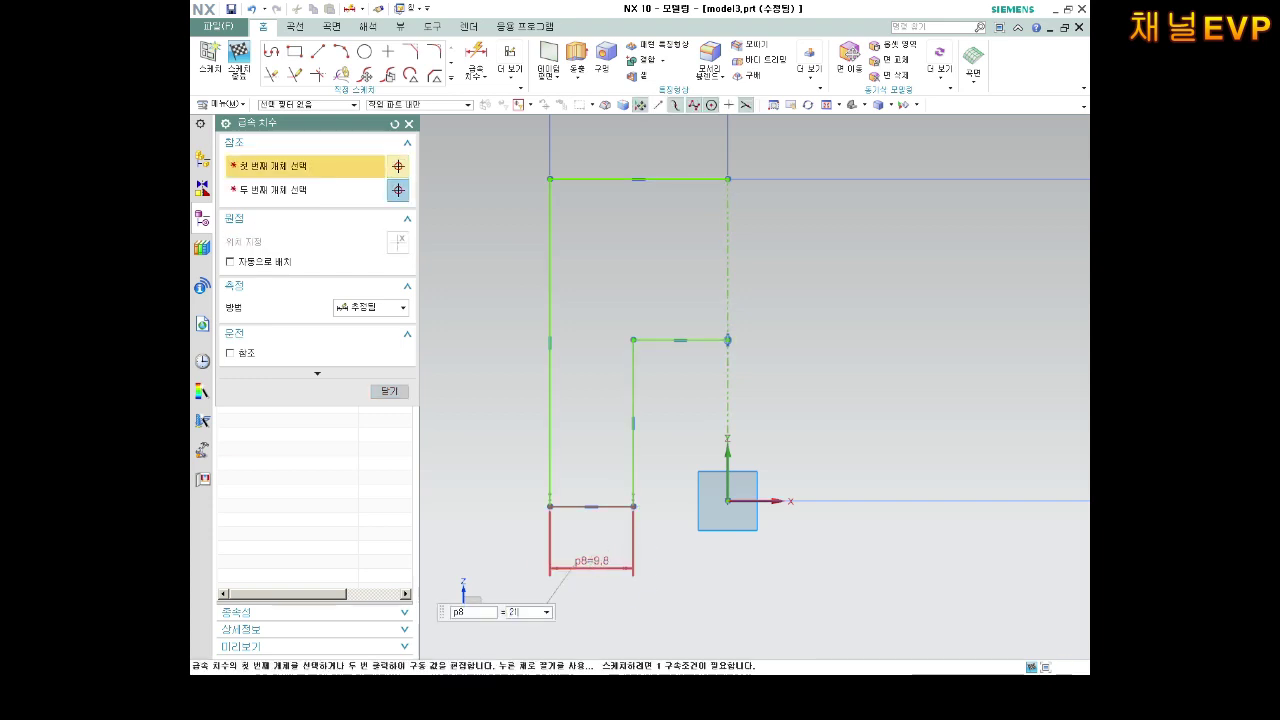
key(Return)
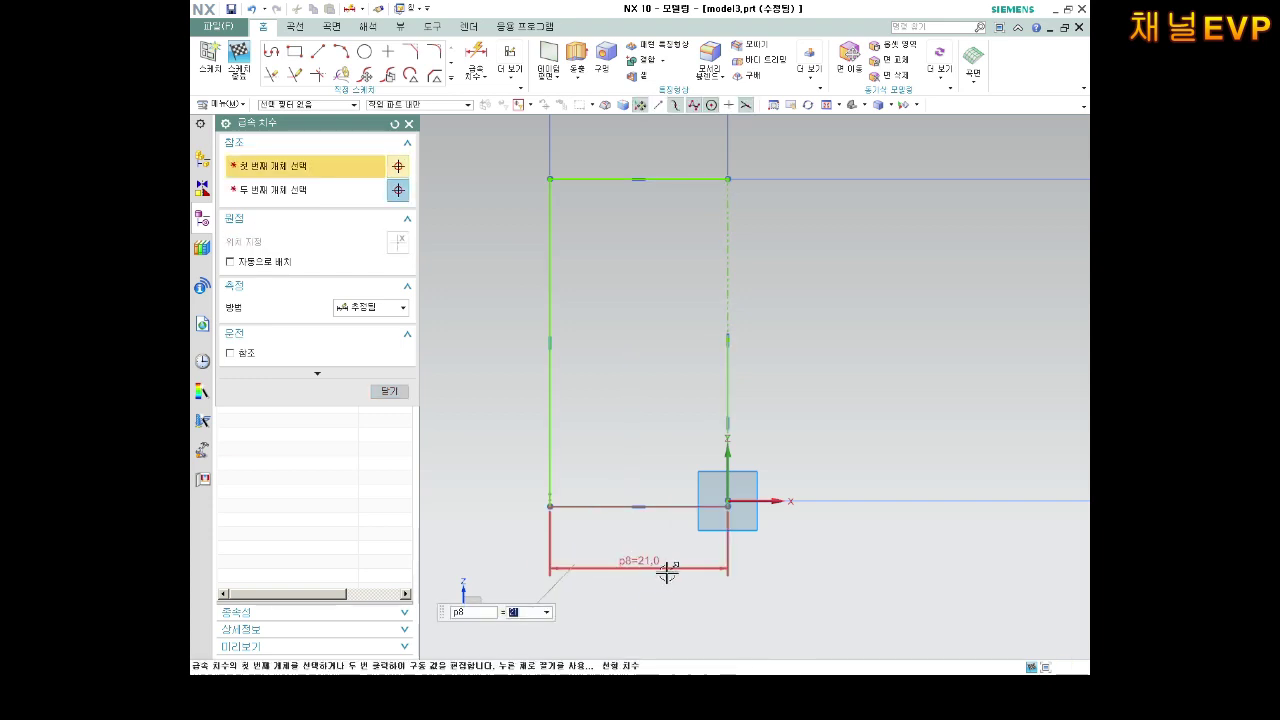
key(ctrl+z)
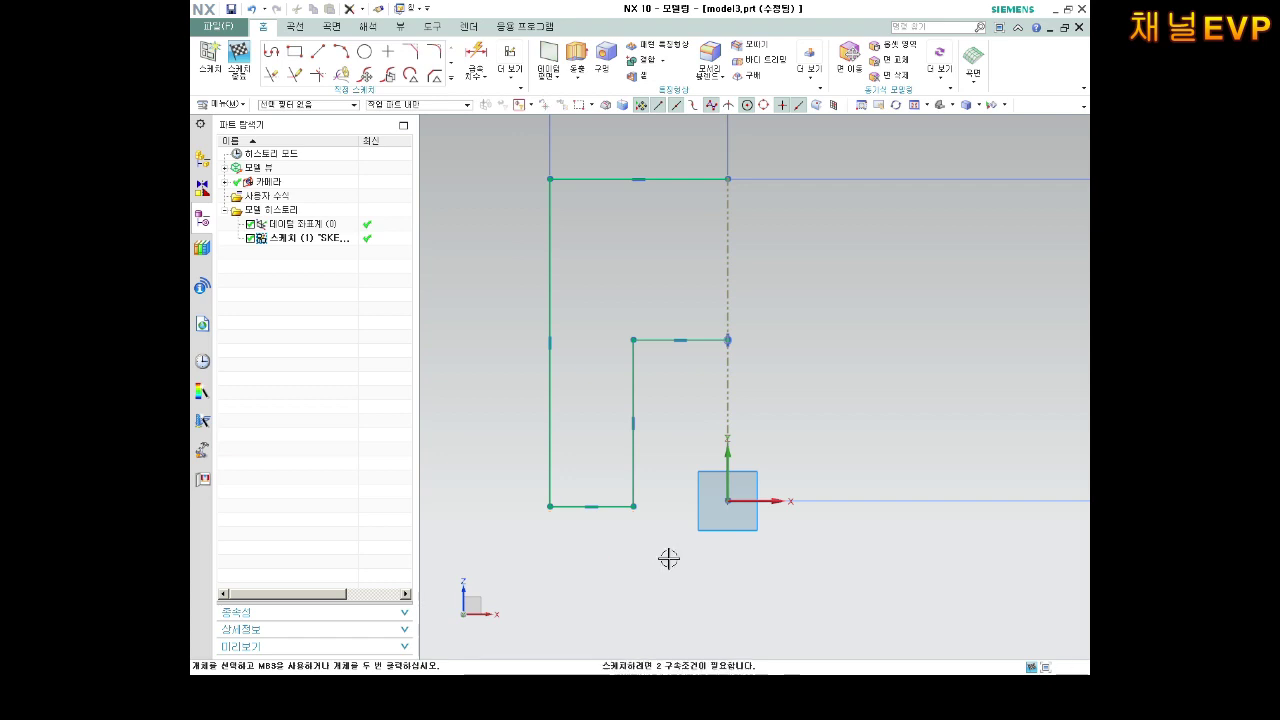
click(476, 55)
click(728, 500)
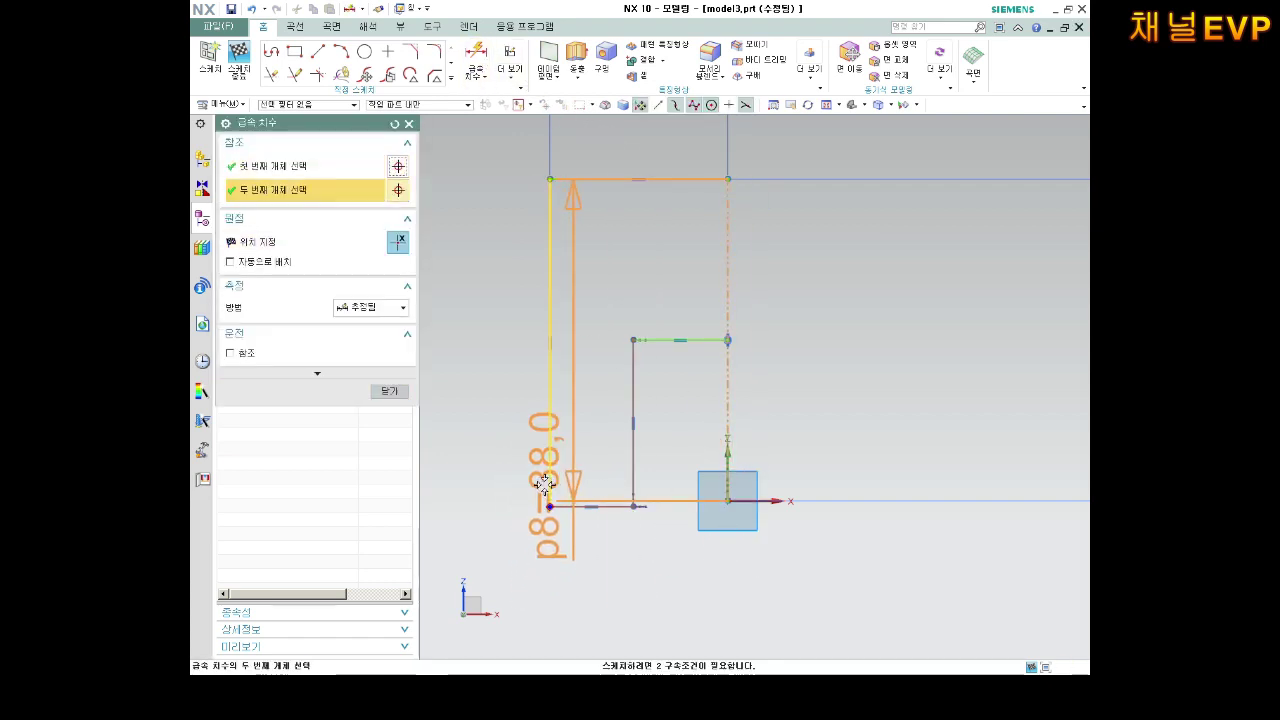
click(618, 593)
key(Return)
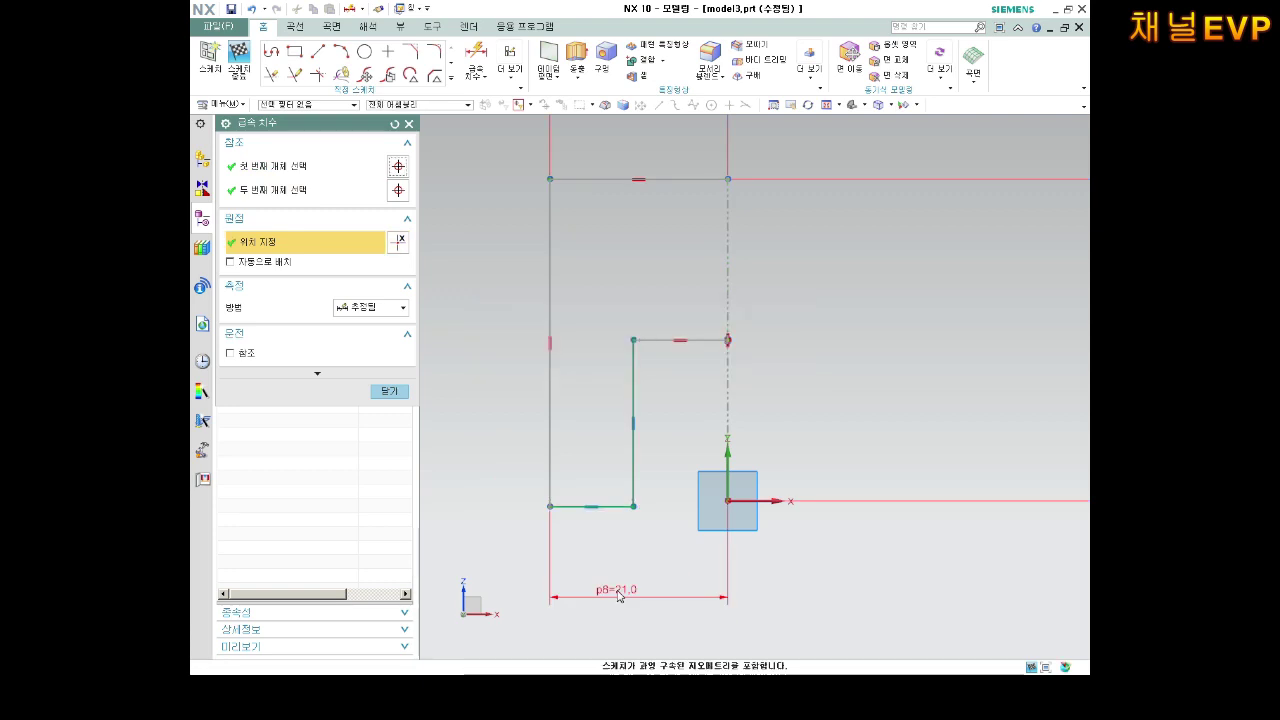
middle_click(662, 470)
Dimension the inner vertical line's offset from the centre axis as 8.5.
click(476, 77)
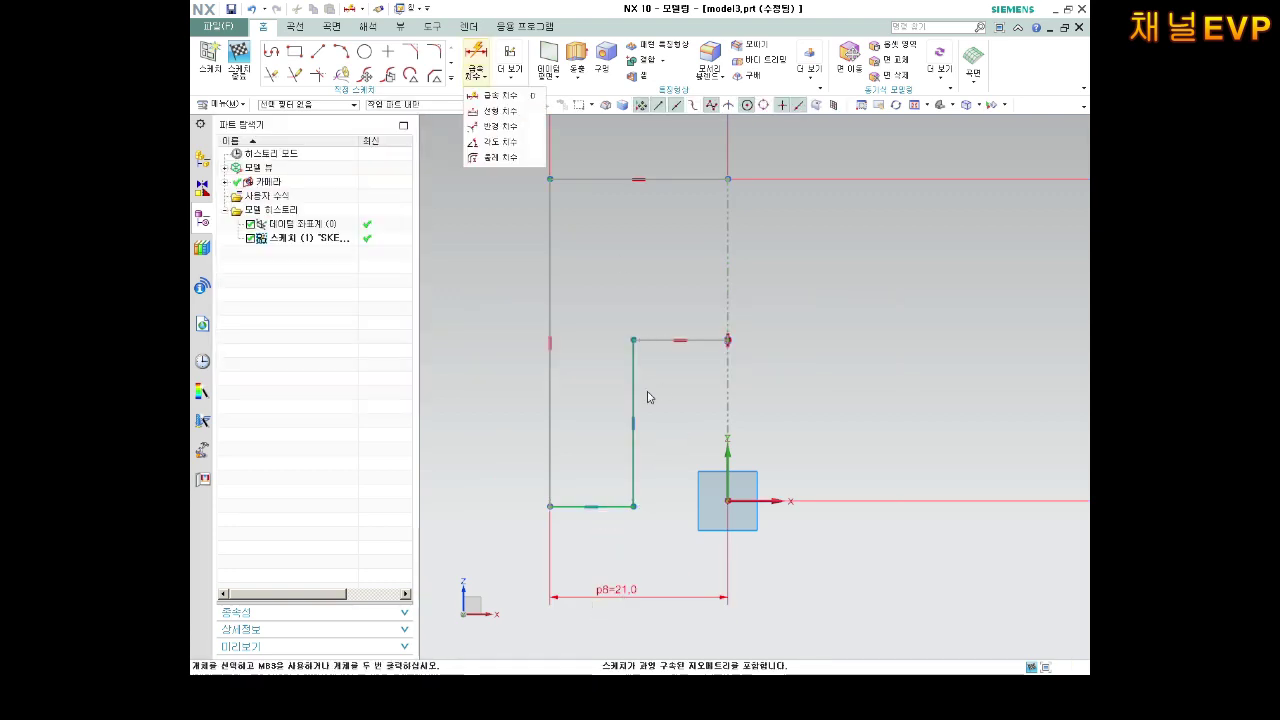
click(500, 95)
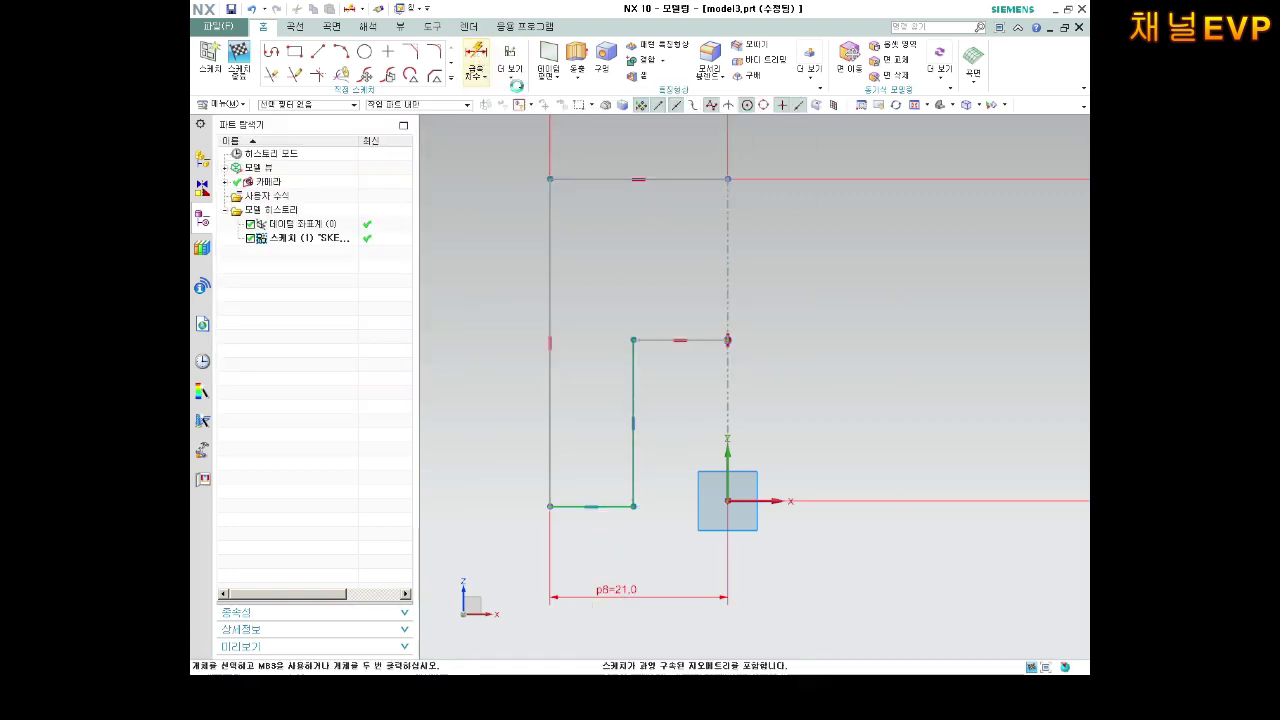
click(632, 405)
click(727, 410)
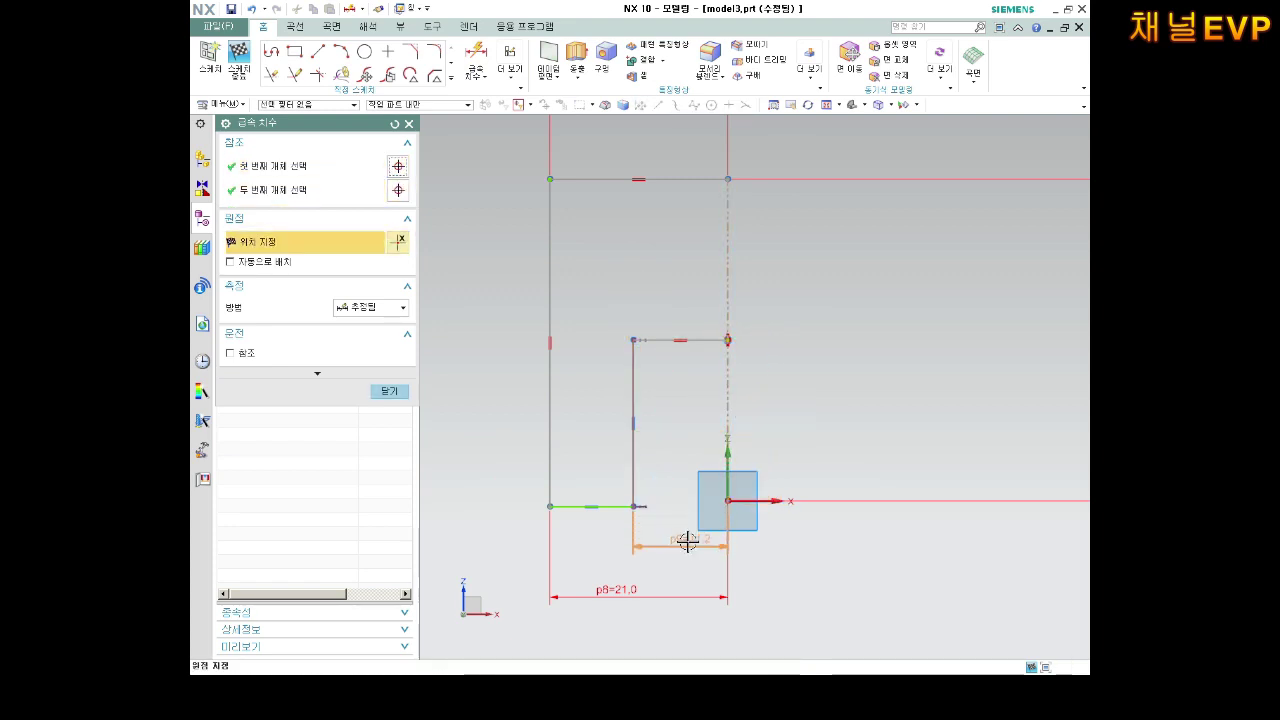
click(688, 540)
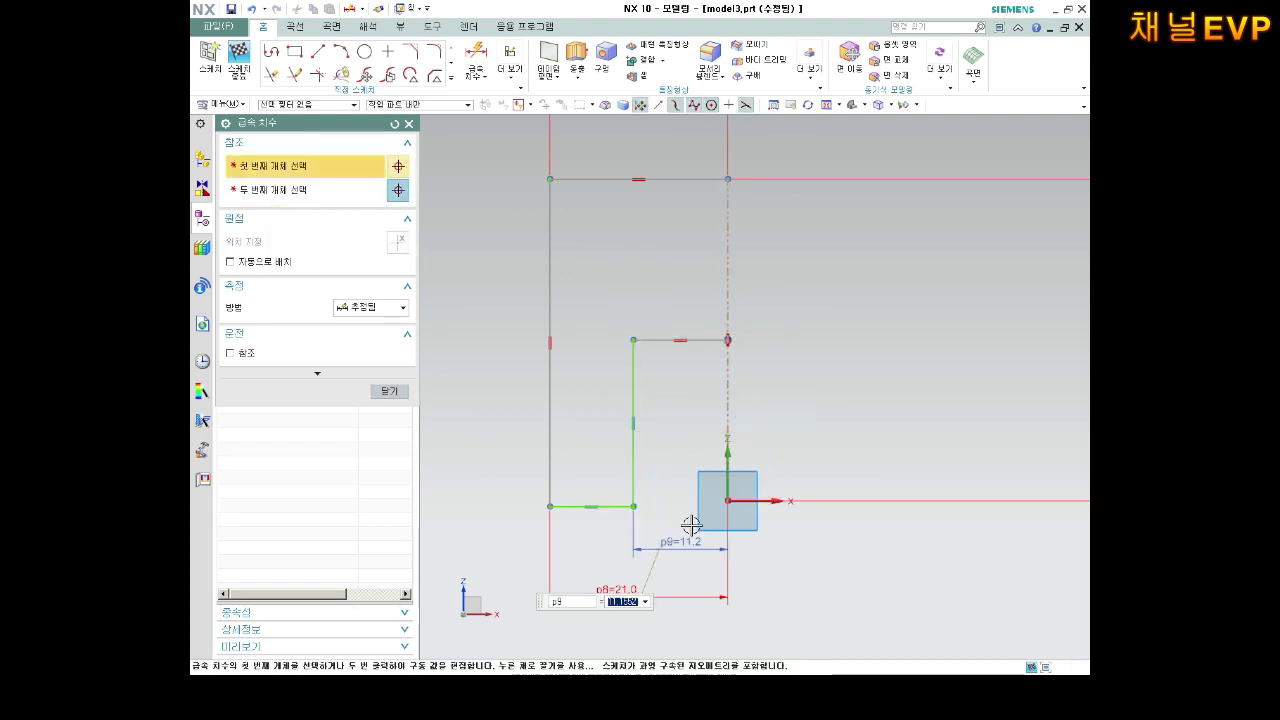
text(8.5)
key(Return)
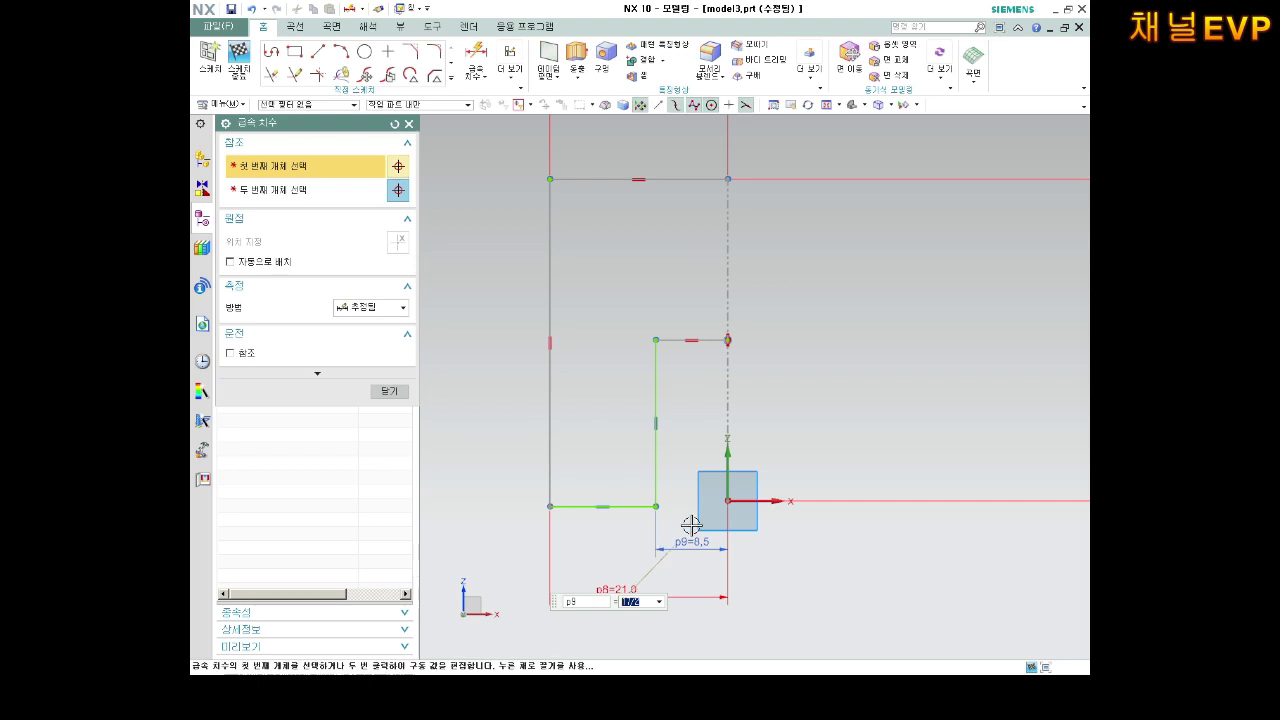
key(Escape)
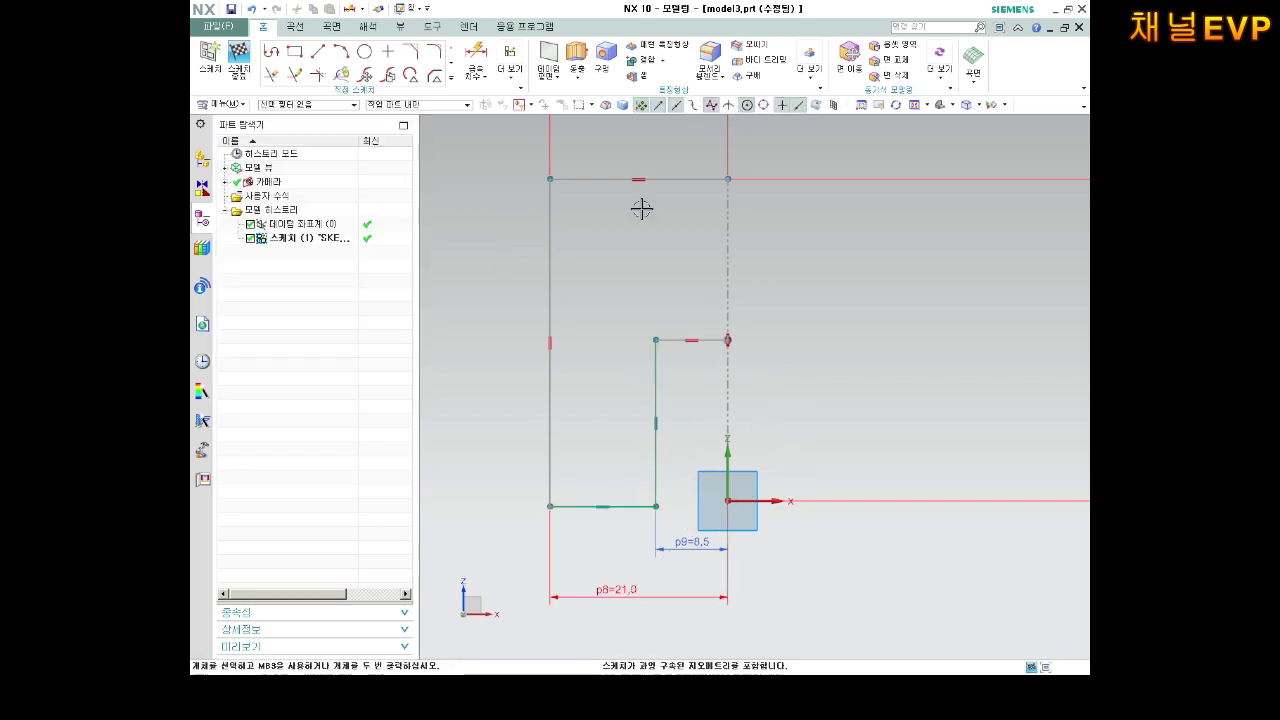
Add the 14 inner height dimension to the left of the sketch.
click(476, 55)
click(656, 410)
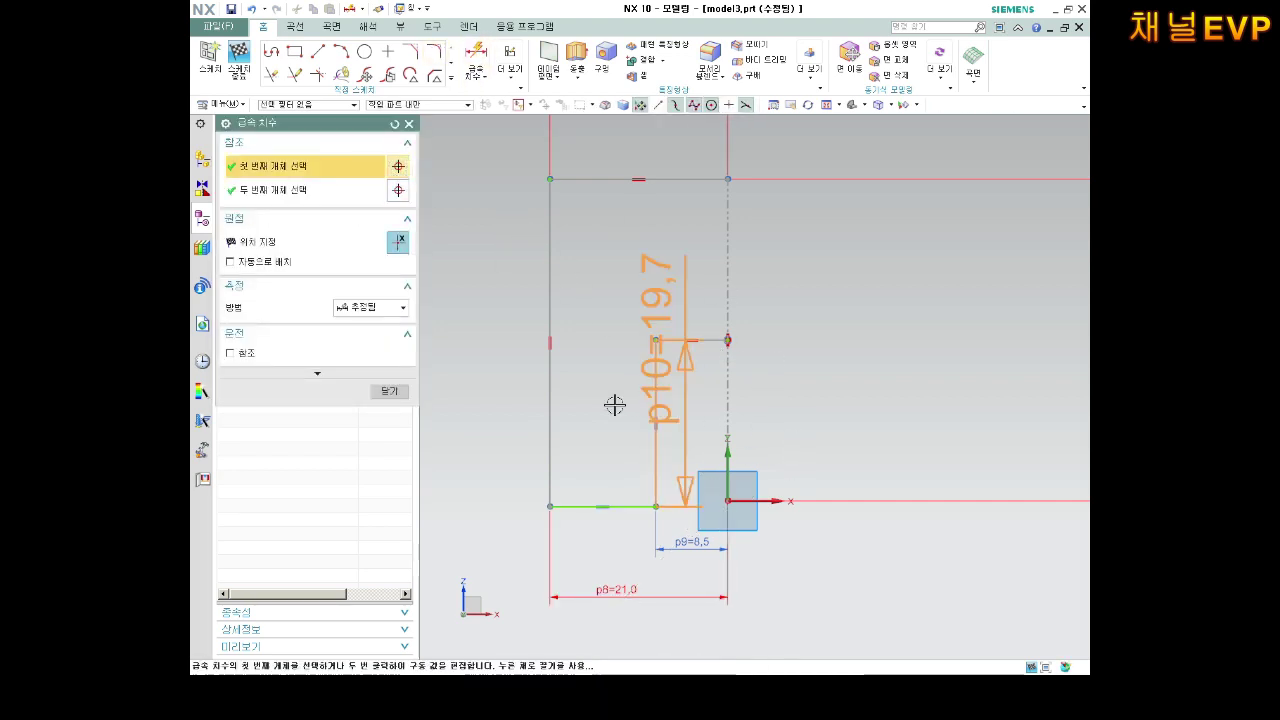
click(477, 405)
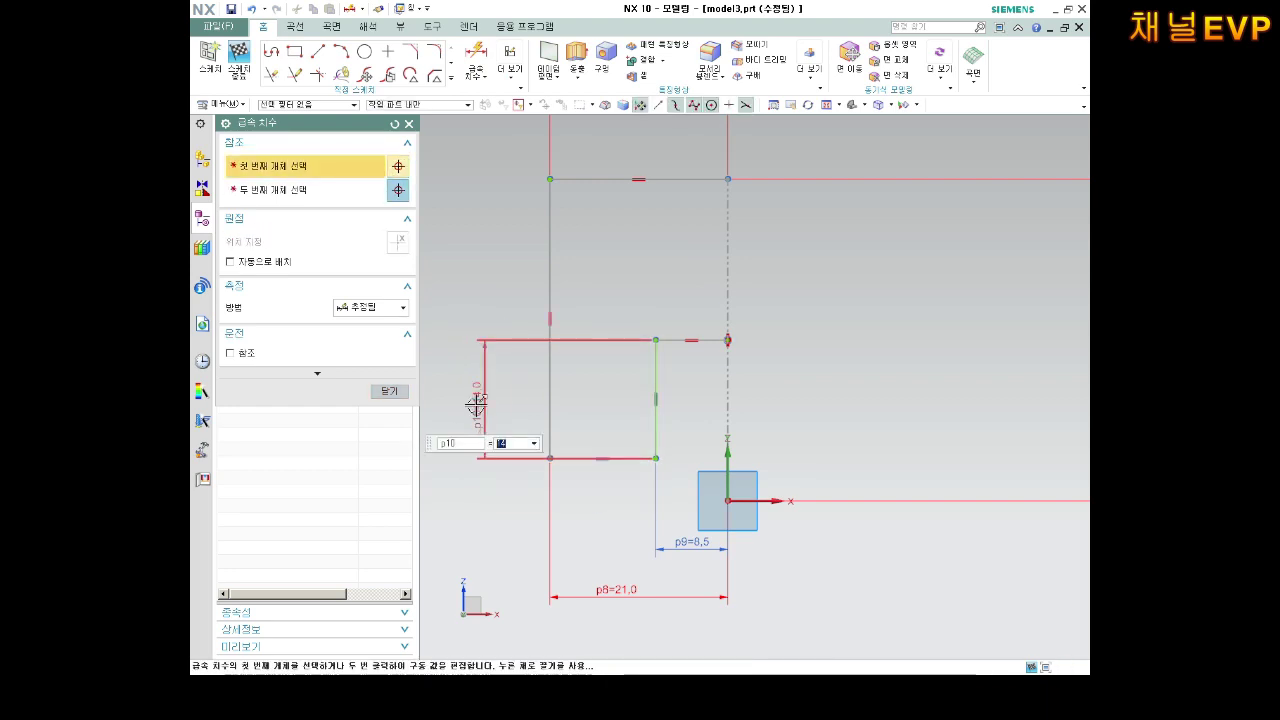
key(Return)
key(Escape)
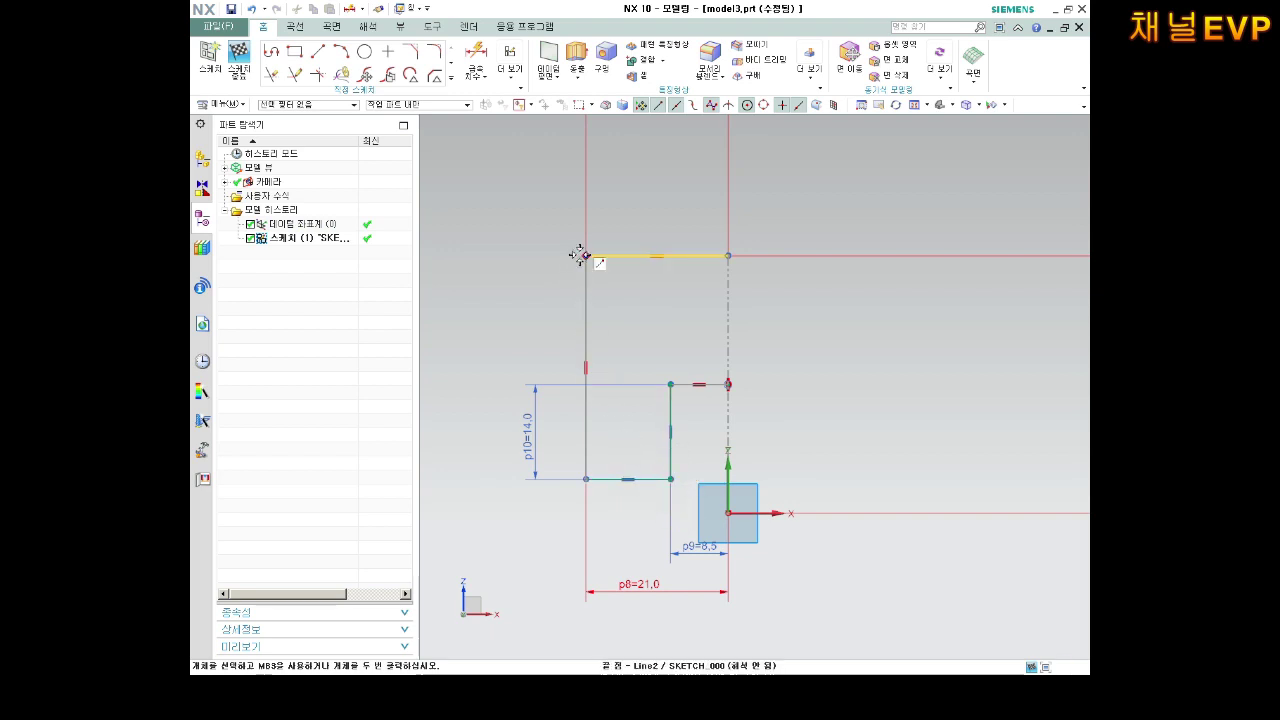
scroll(787, 351, down, 3)
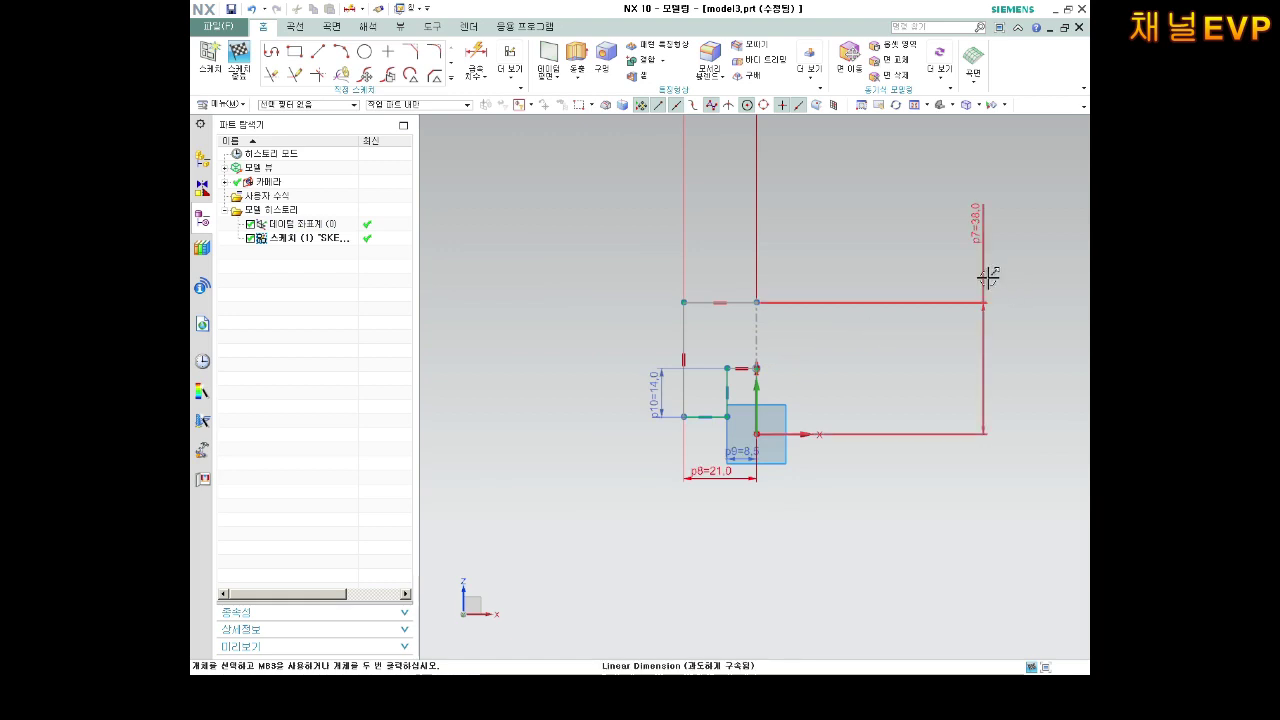
scroll(792, 347, up, 1)
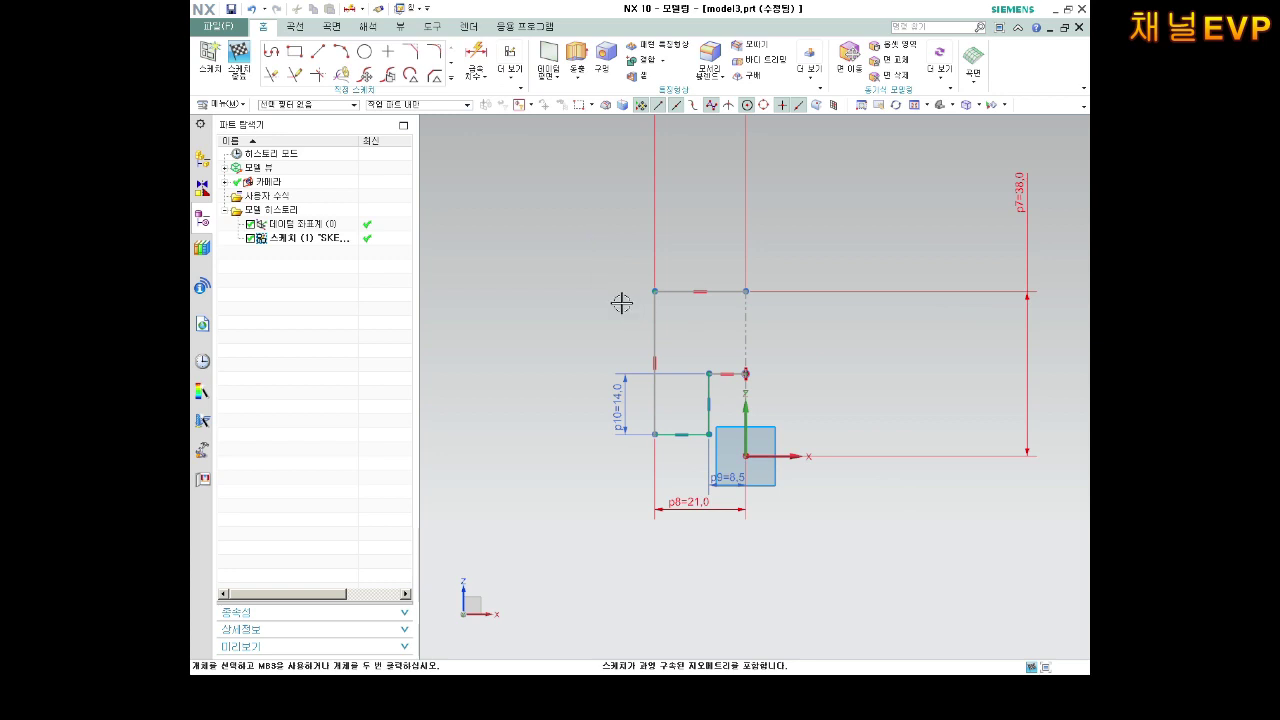
Add the 38 outer height dimension and move the 21 width dimension inside the profile.
click(477, 63)
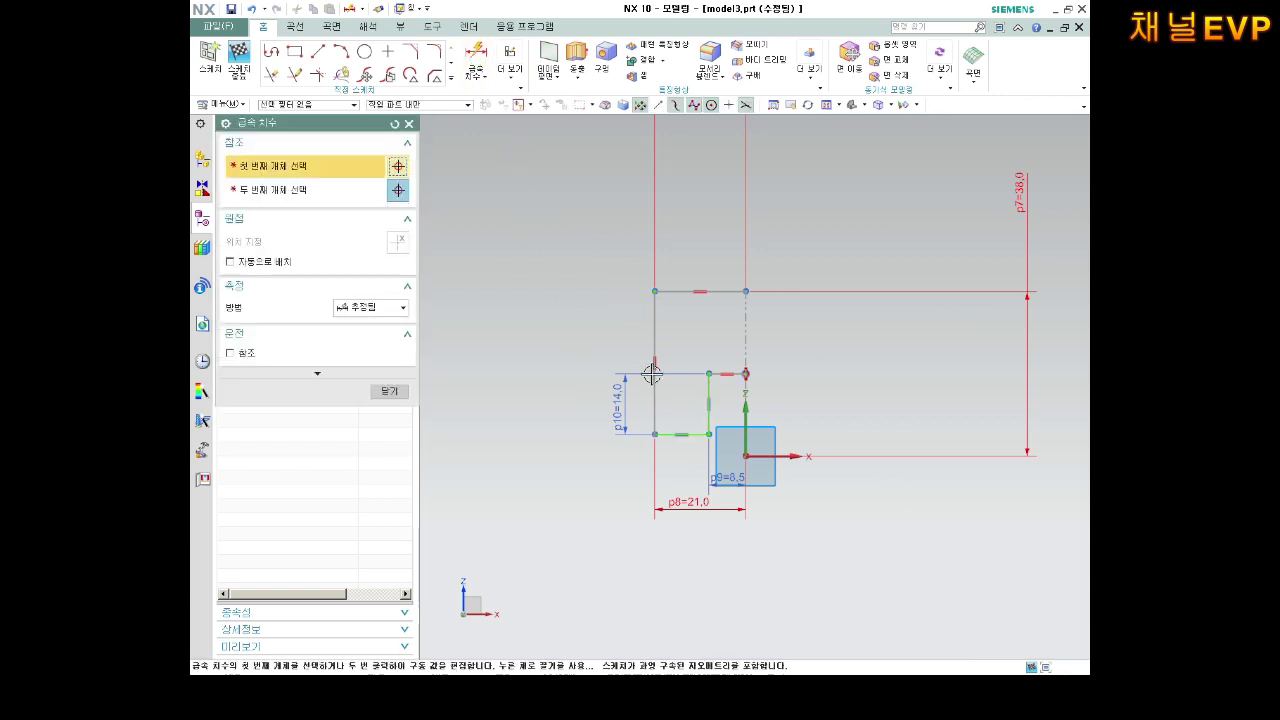
click(655, 342)
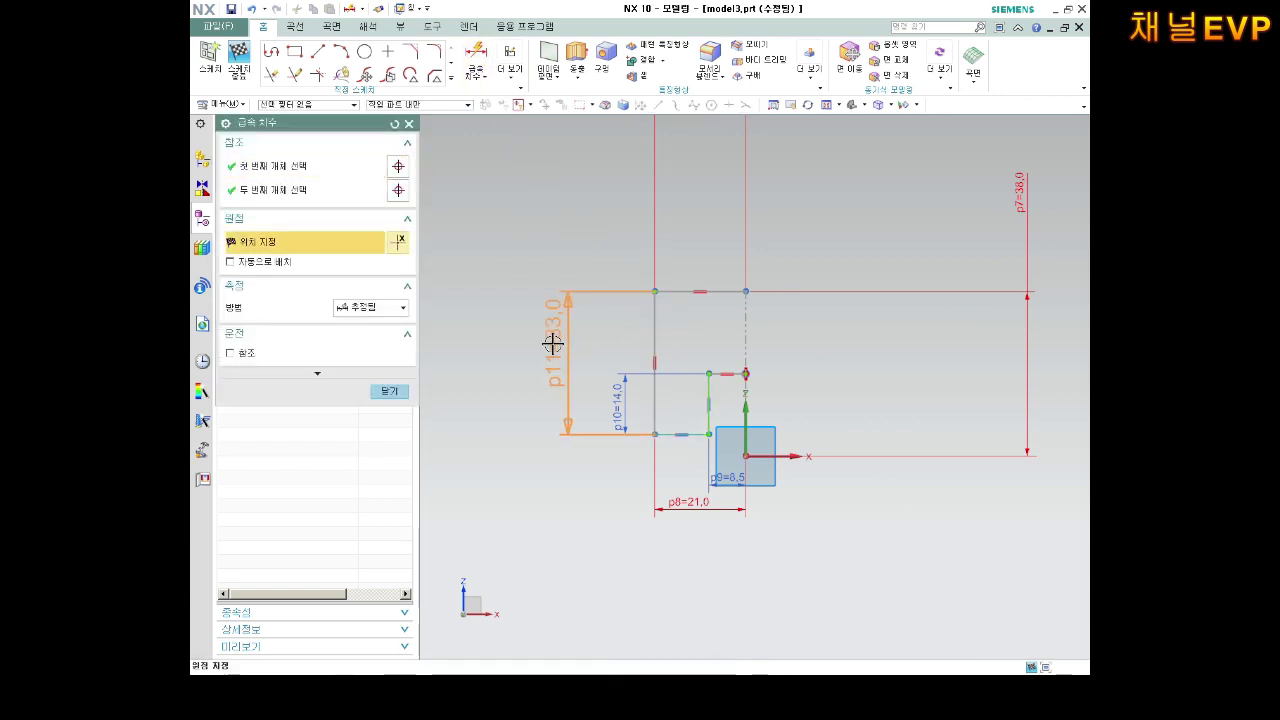
click(553, 343)
text(38)
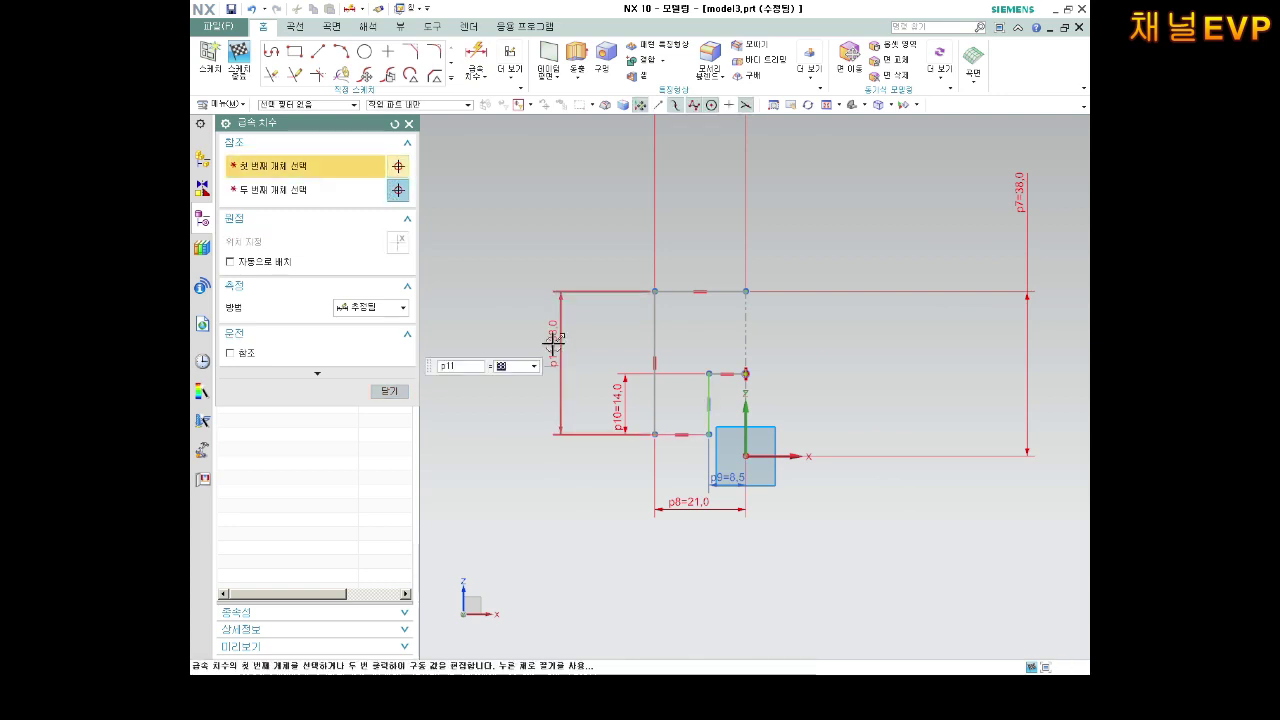
key(Return)
middle_click(775, 479)
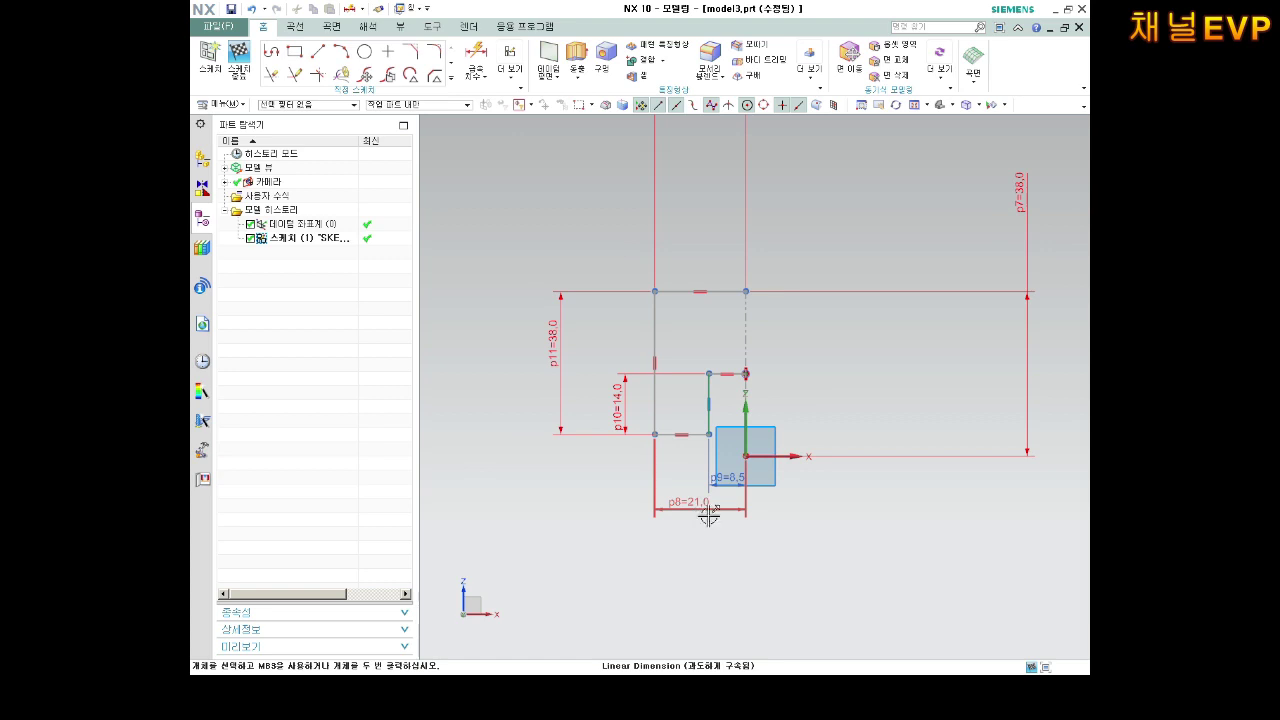
drag(712, 512, 712, 338)
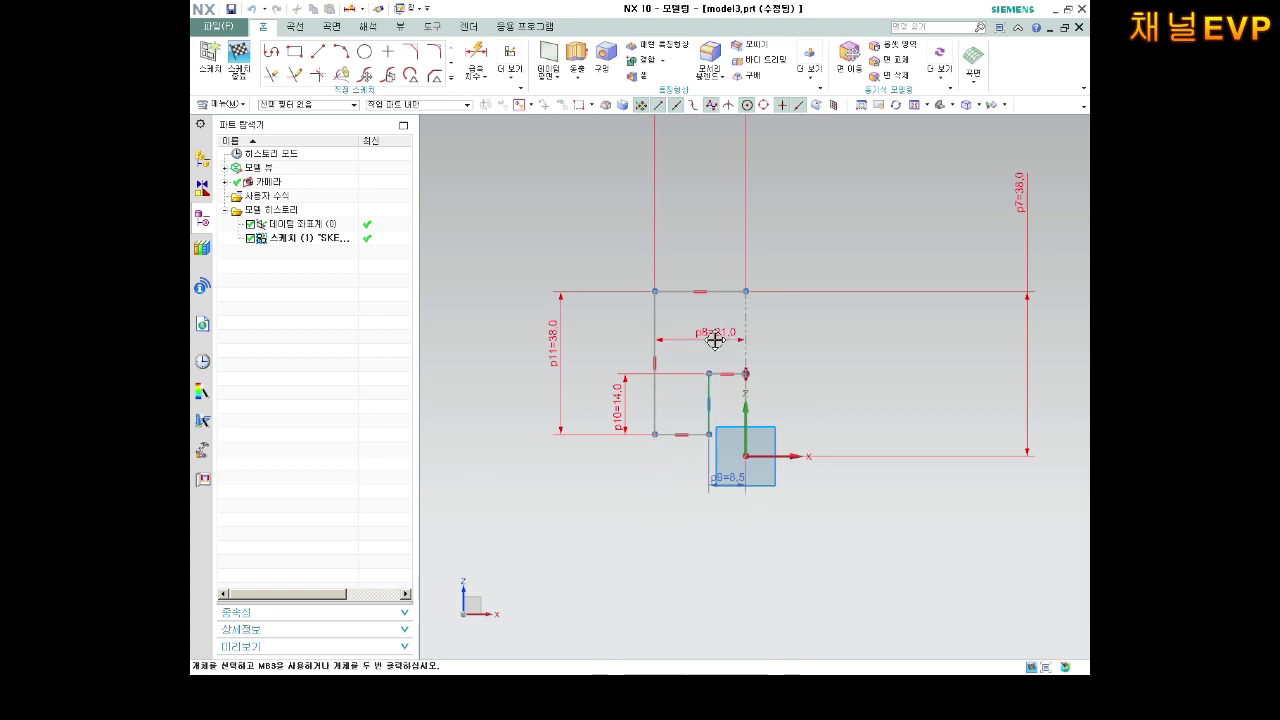
Delete the redundant p7 height dimension.
scroll(800, 200, up, 4)
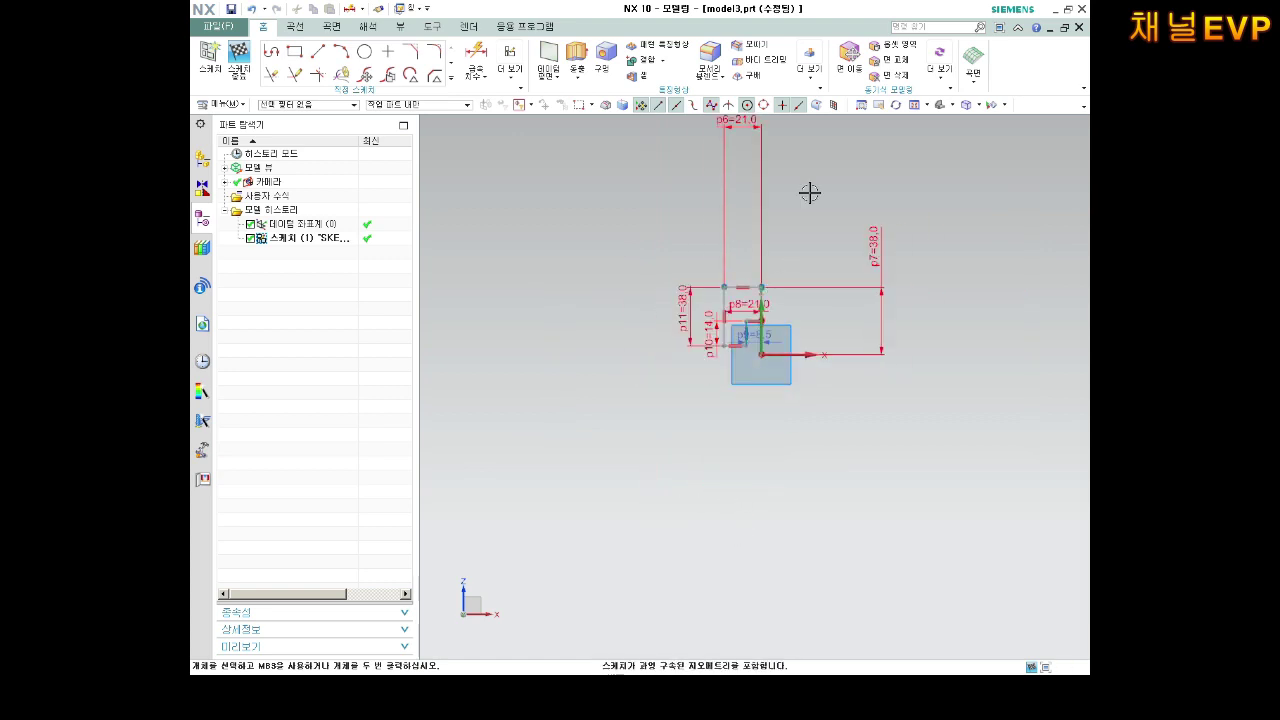
scroll(740, 165, down, 2)
drag(742, 118, 723, 205)
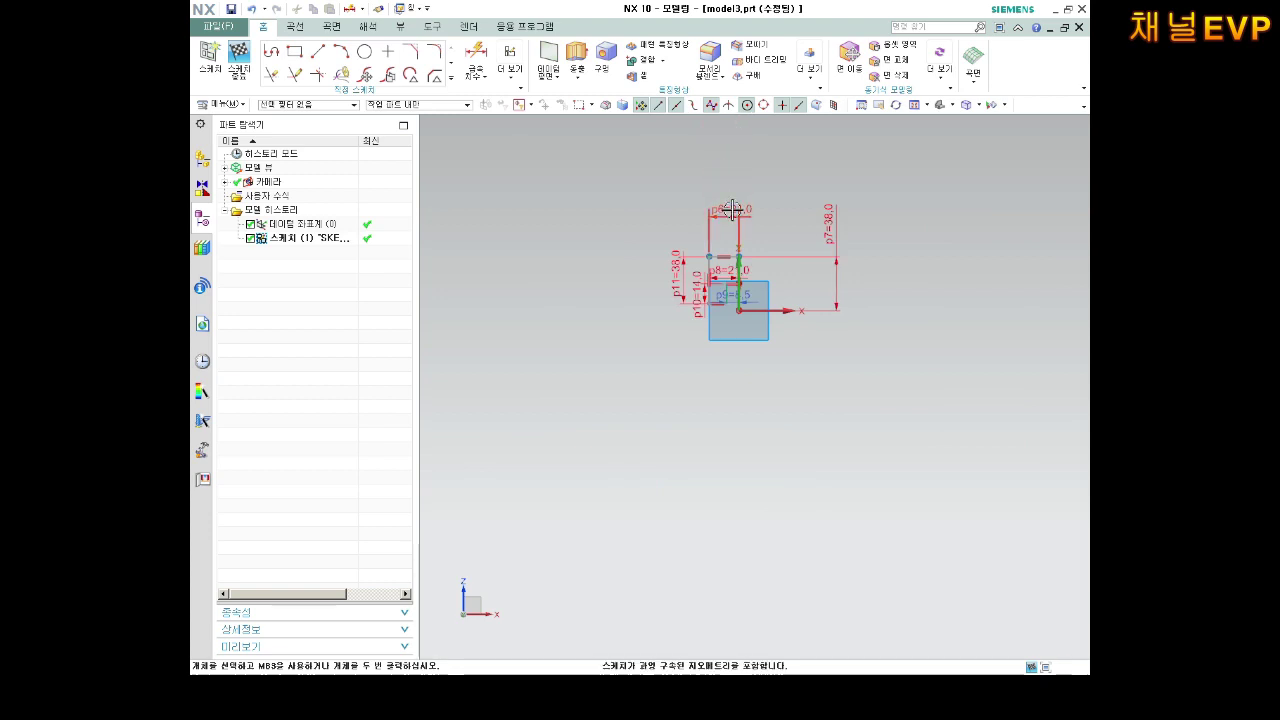
scroll(788, 256, down, 2)
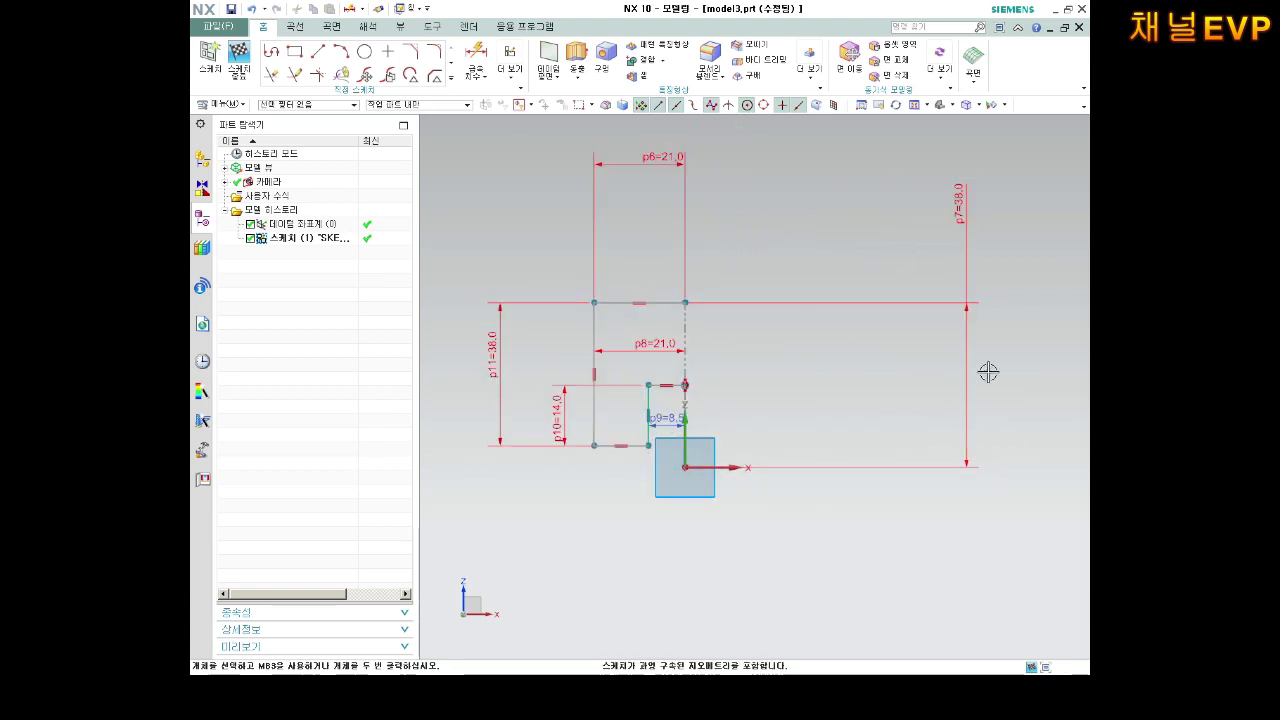
click(967, 200)
key(Delete)
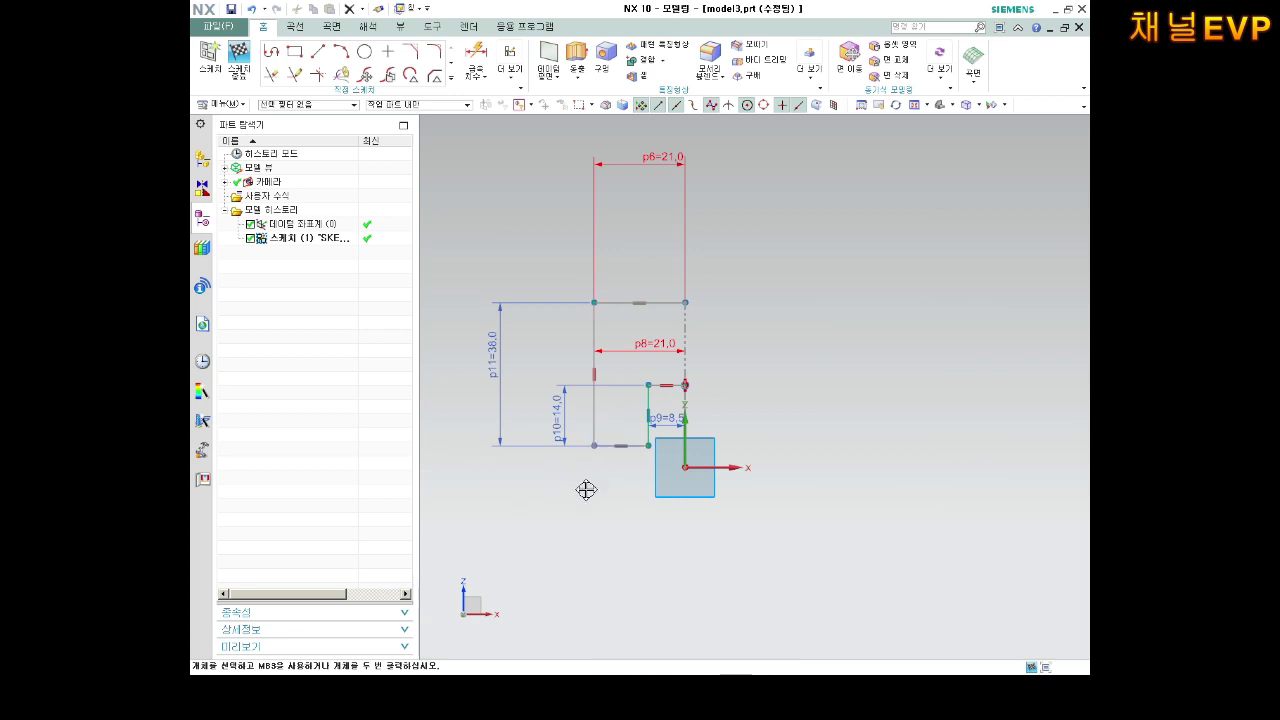
Check the sketch in the model history, then start and cancel a new height dimension.
scroll(677, 403, down, 2)
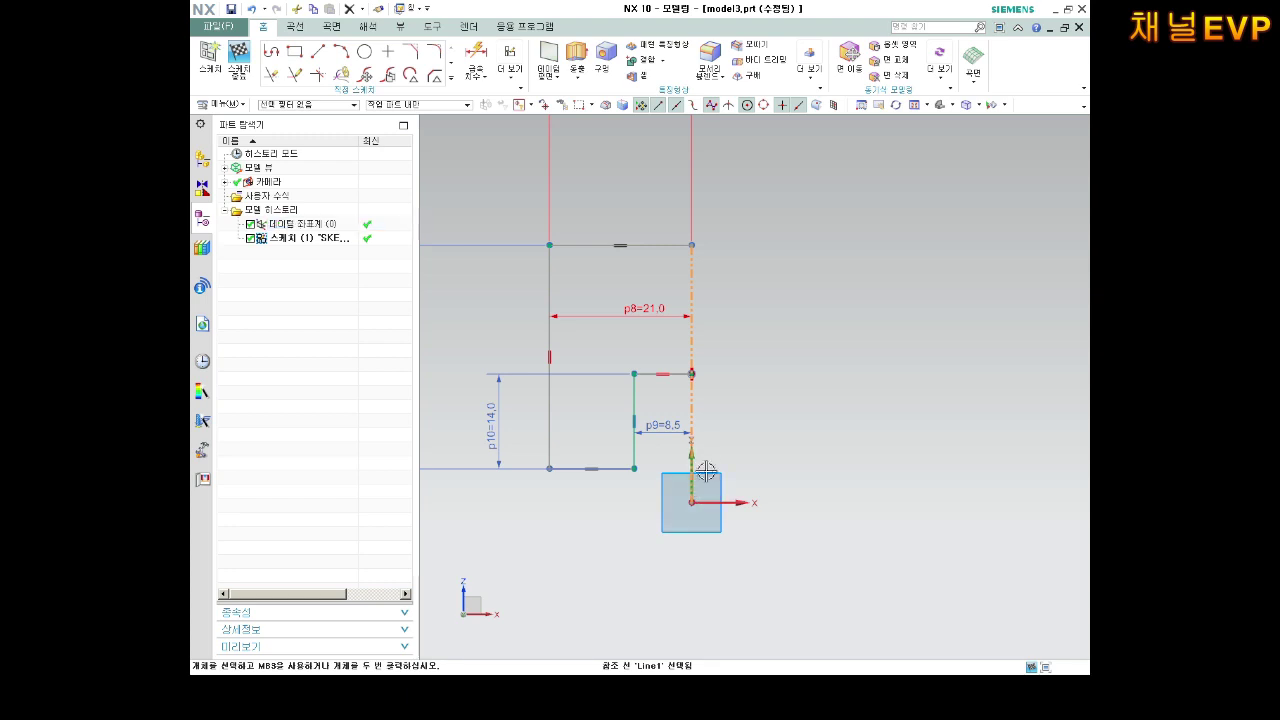
scroll(706, 471, down, 2)
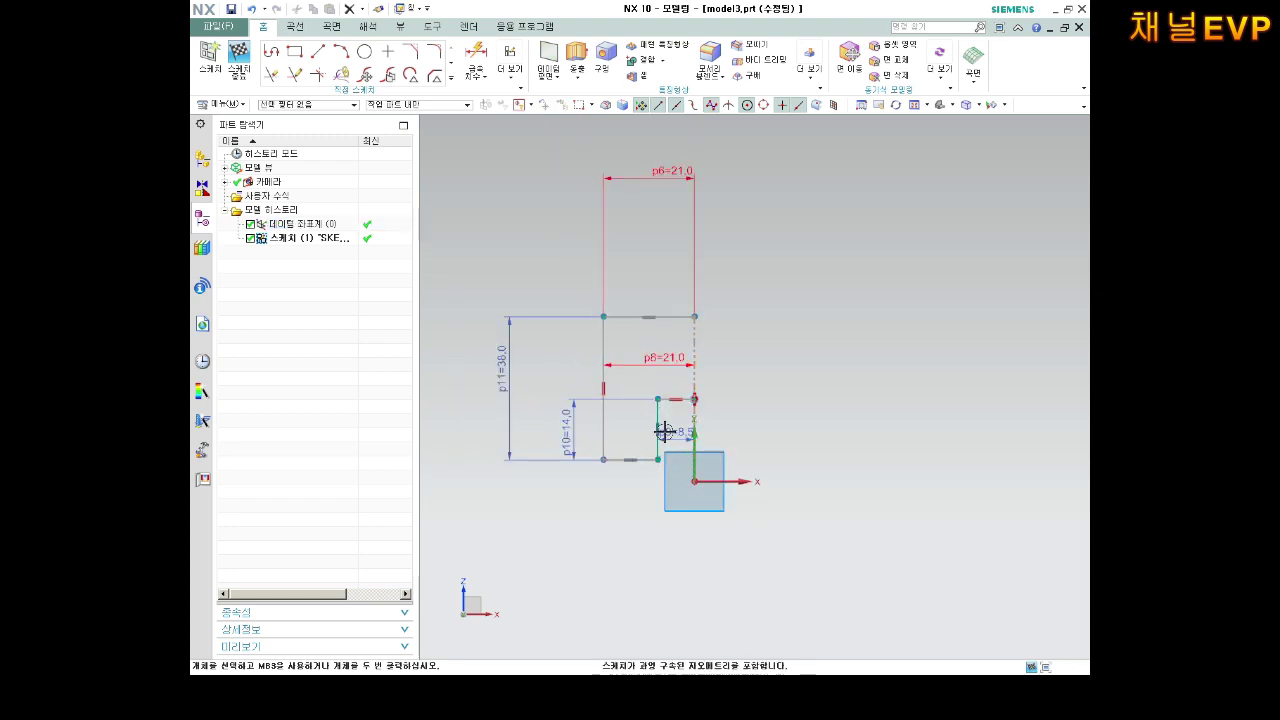
click(340, 241)
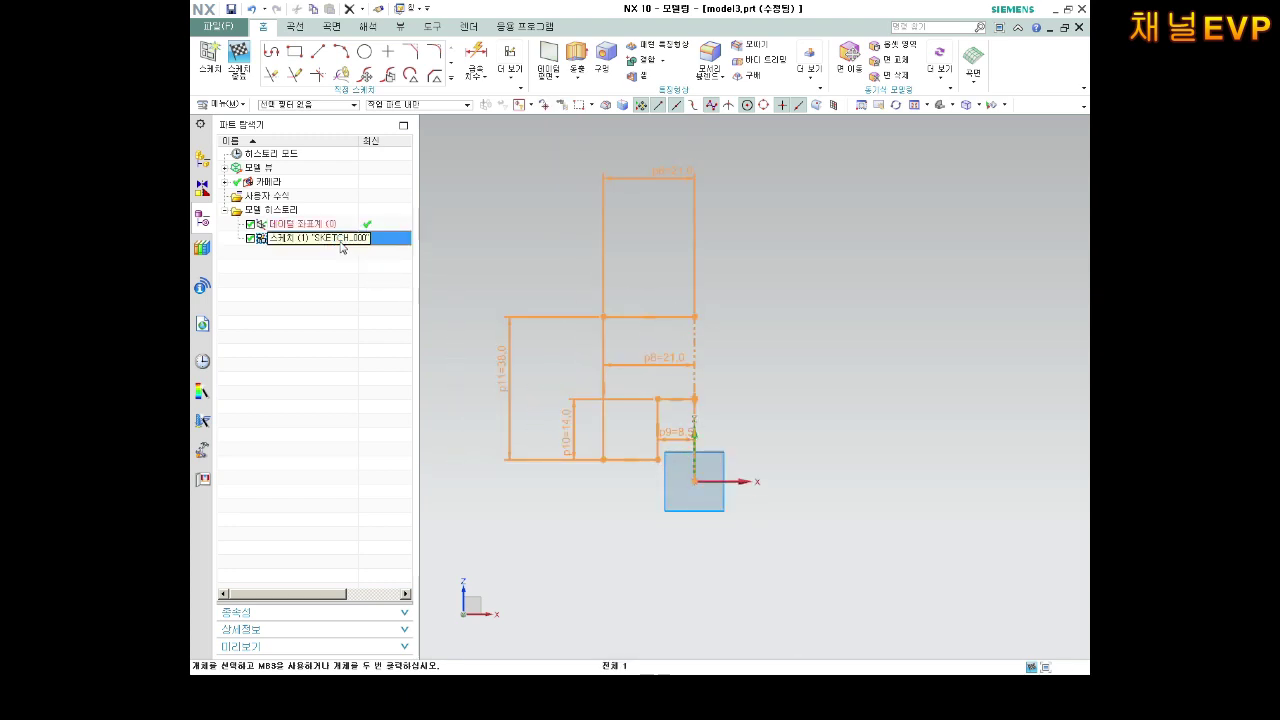
right_click(341, 246)
click(715, 373)
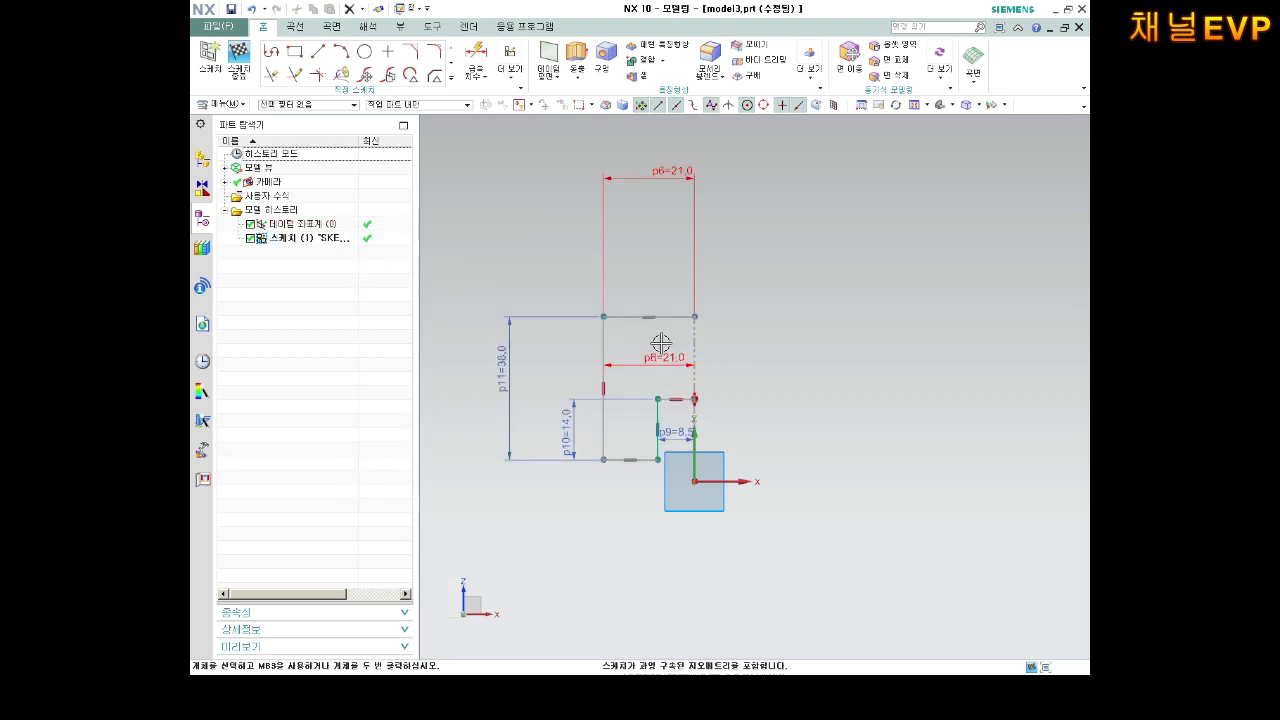
click(476, 58)
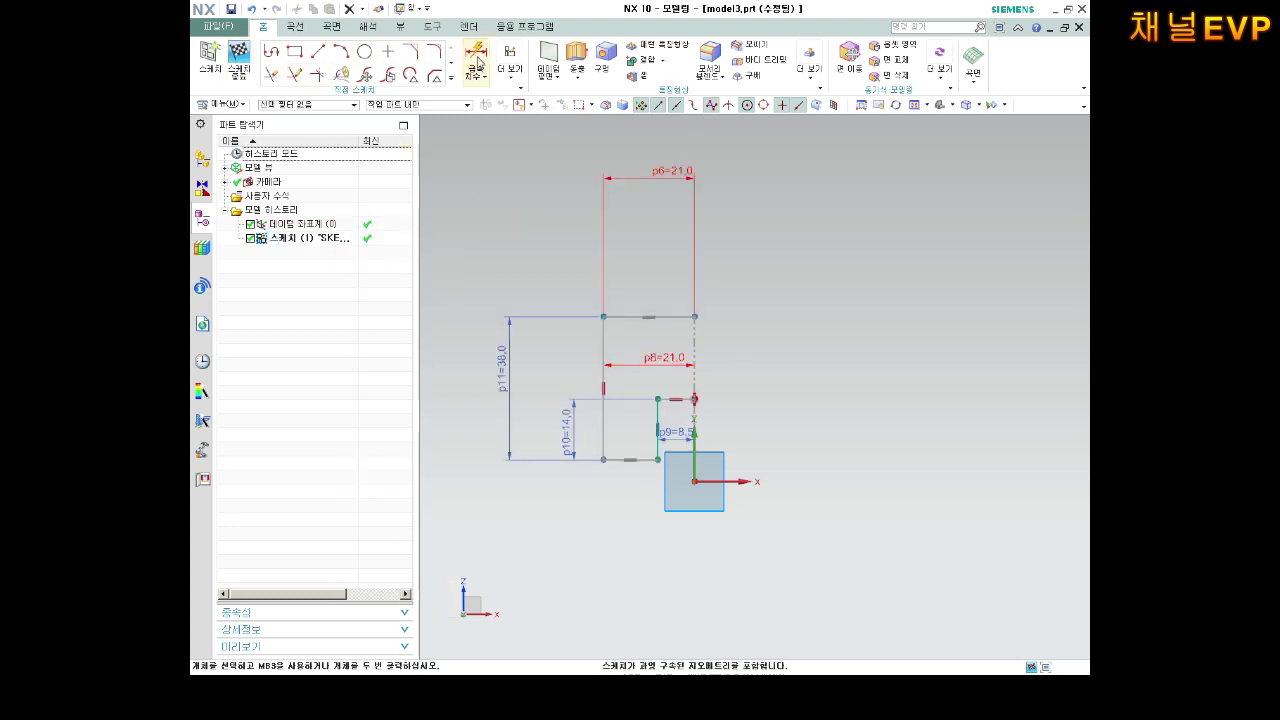
click(694, 481)
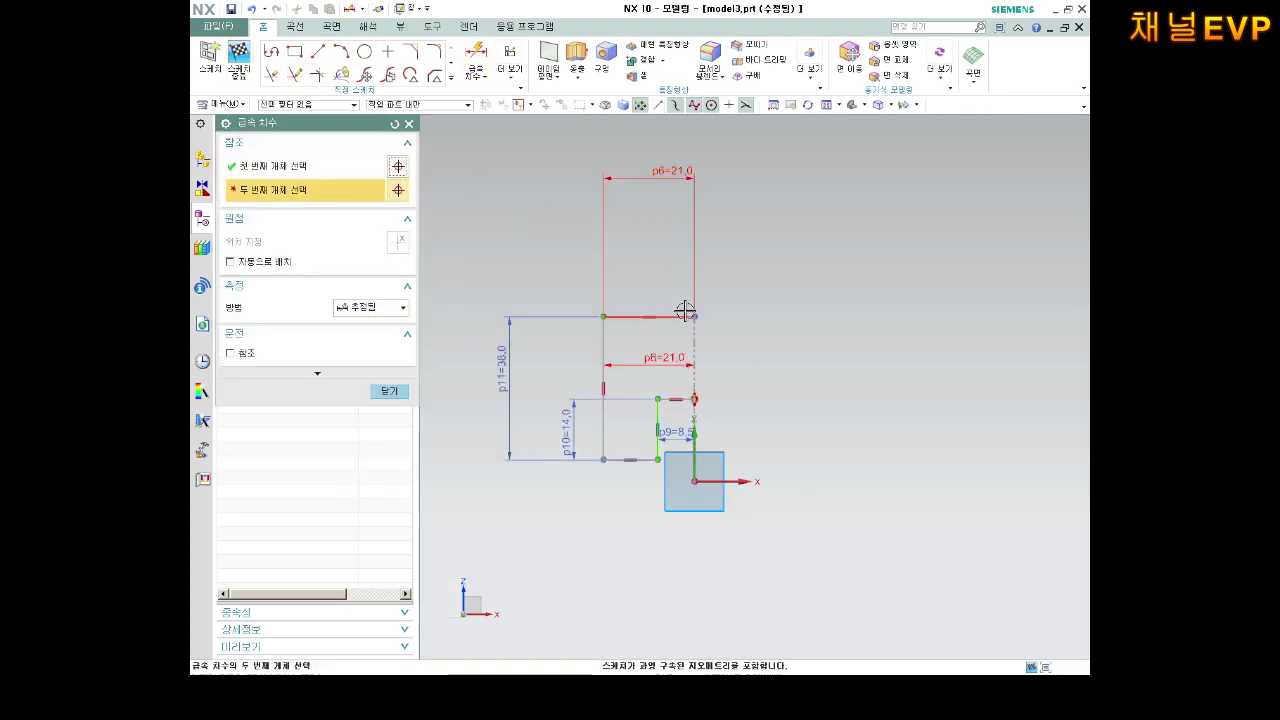
click(668, 317)
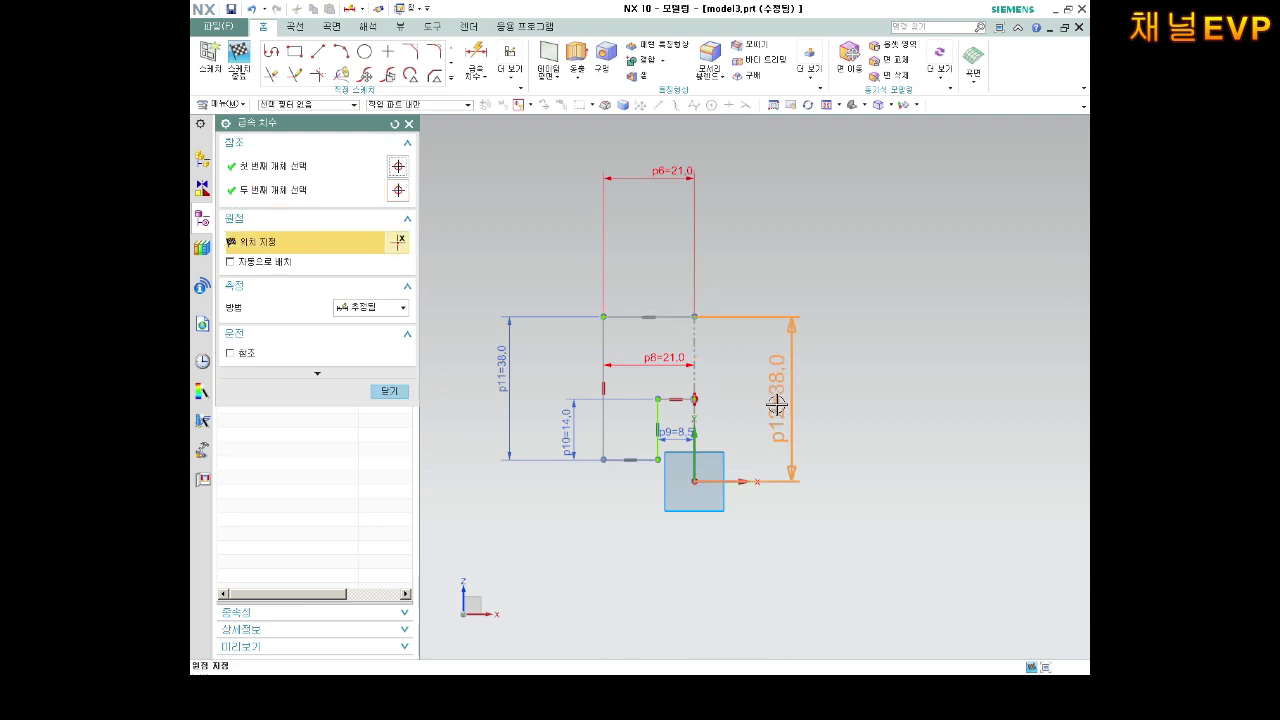
key(Escape)
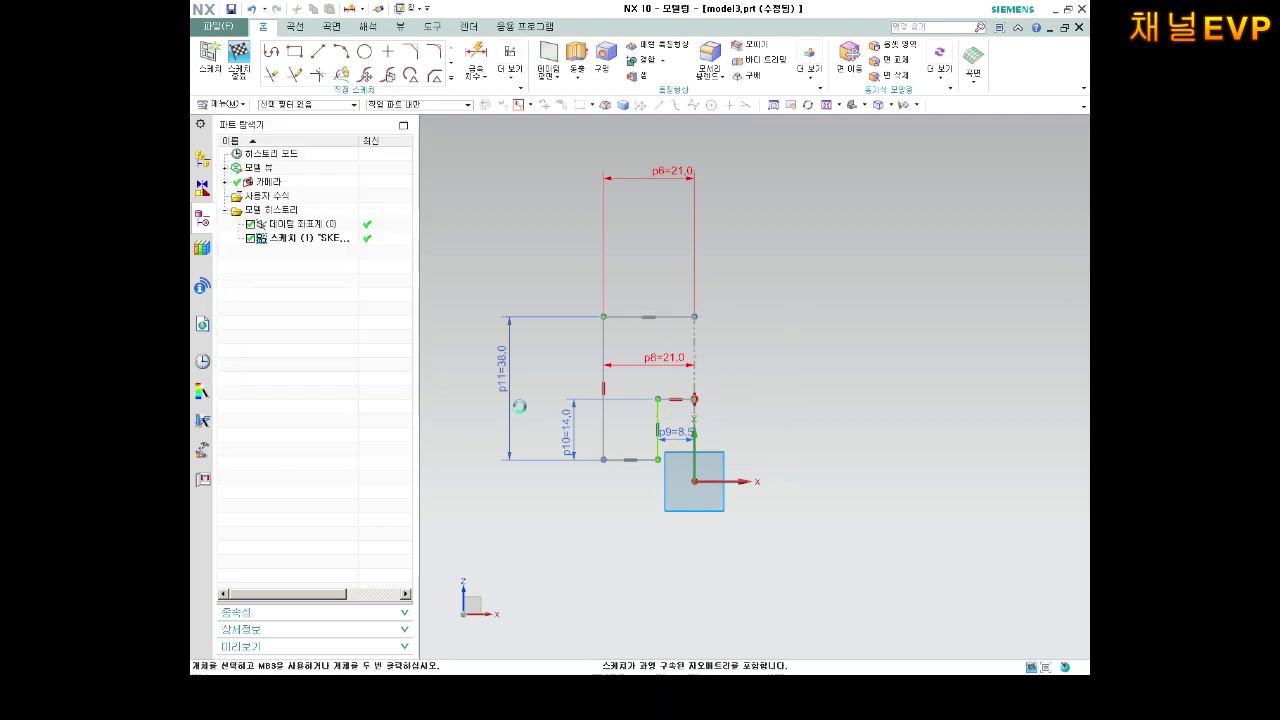
Delete the 38.0 and duplicate p8=21.0 dimensions, then stretch the profile downward.
click(500, 374)
key(Delete)
scroll(646, 352, up, 3)
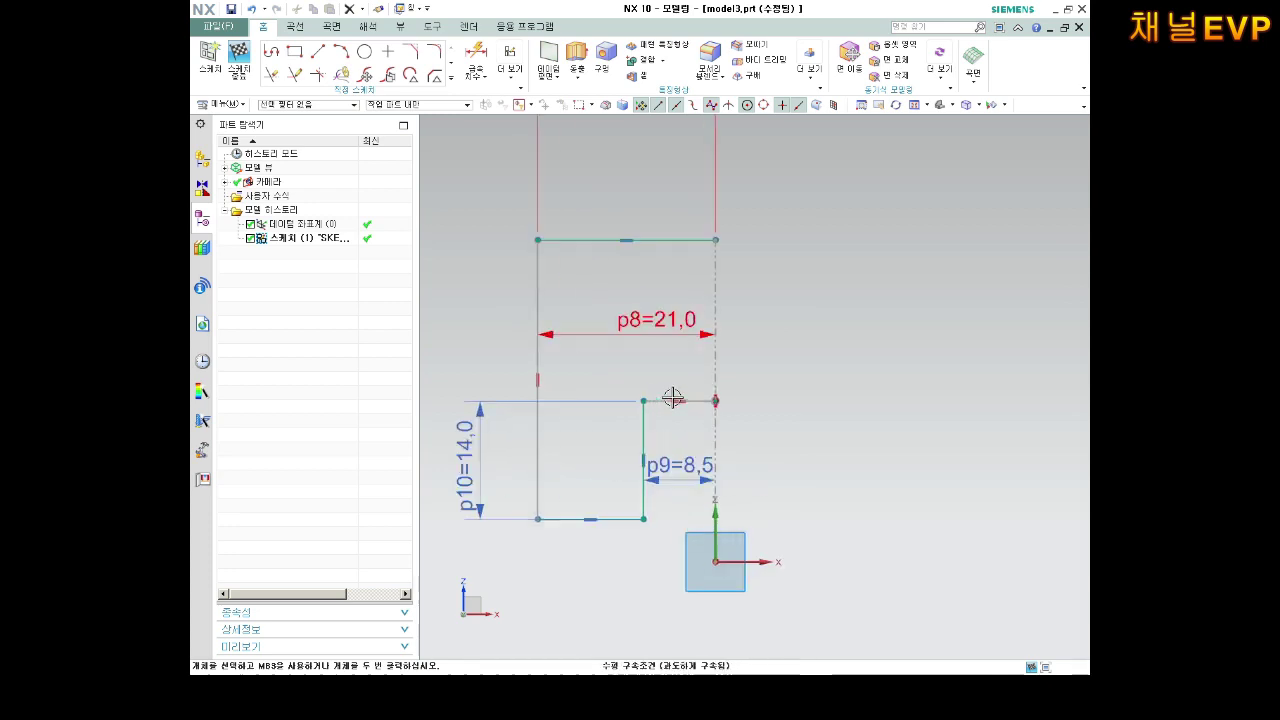
click(663, 322)
key(Delete)
drag(513, 461, 610, 460)
click(680, 466)
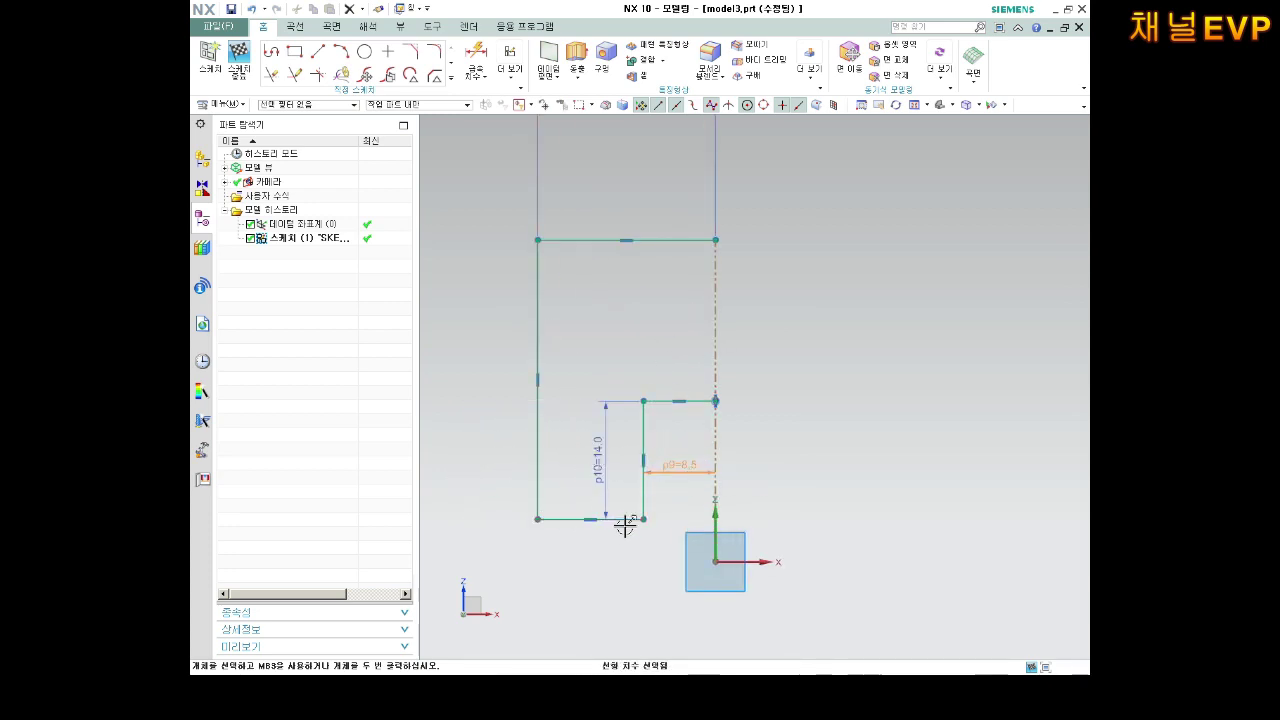
drag(638, 529, 644, 560)
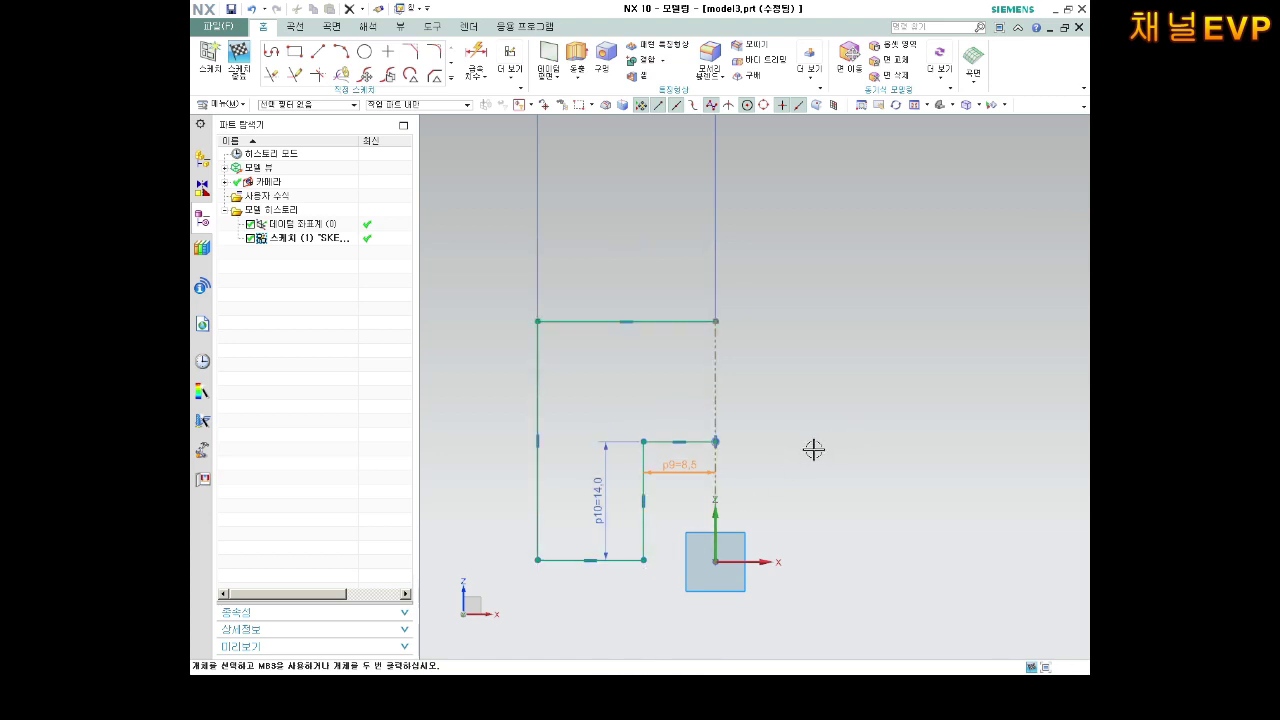
Lower the profile's top edge and dimension the centreline height as 38.
scroll(809, 469, down, 2)
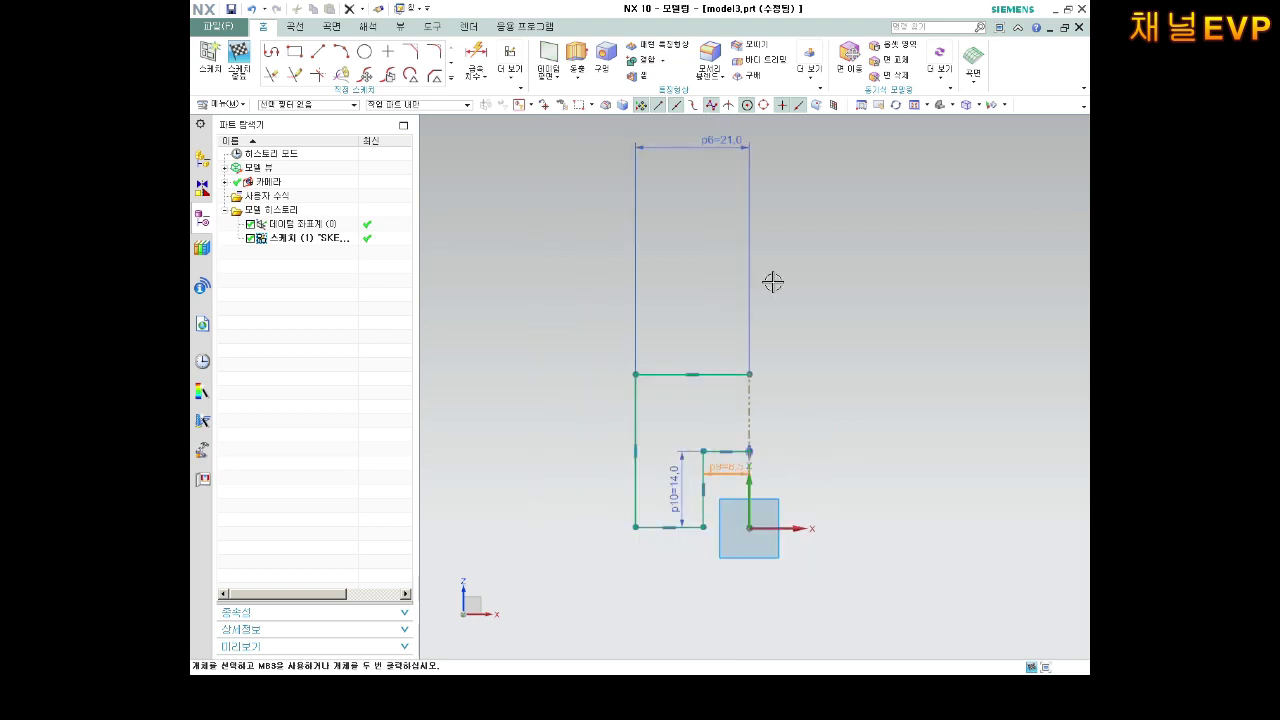
drag(734, 150, 718, 356)
scroll(781, 400, up, 2)
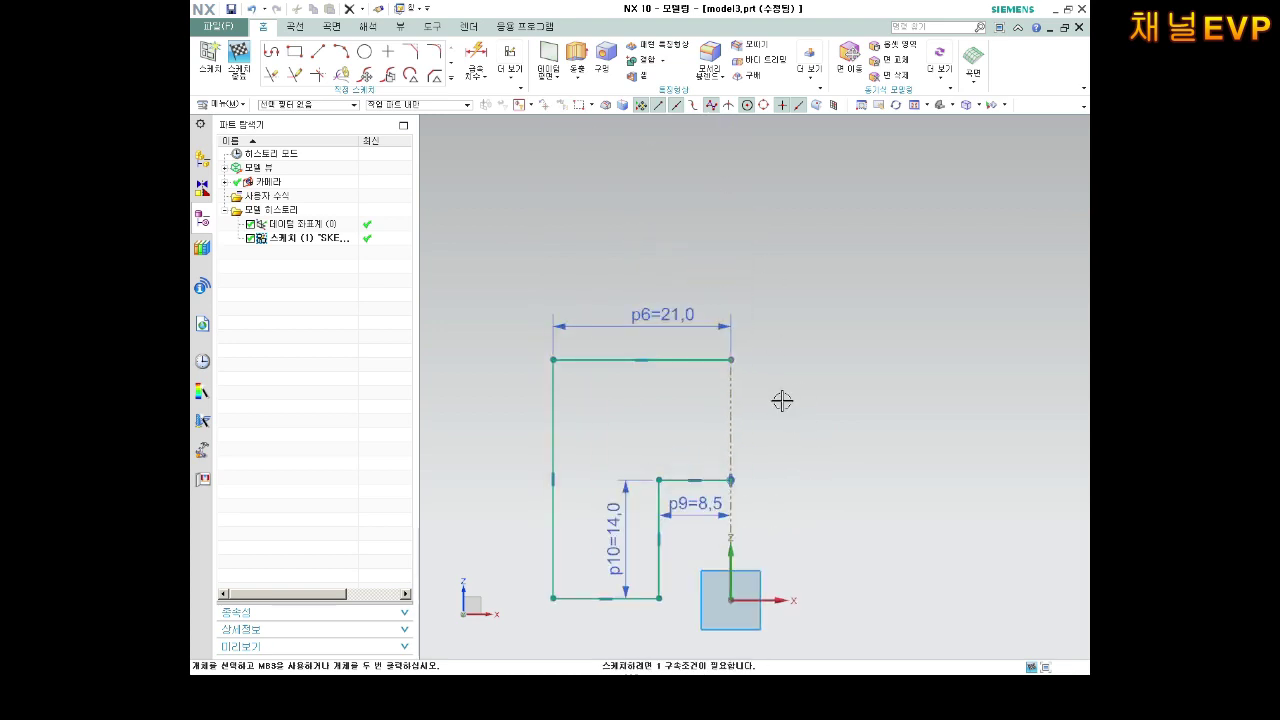
click(476, 62)
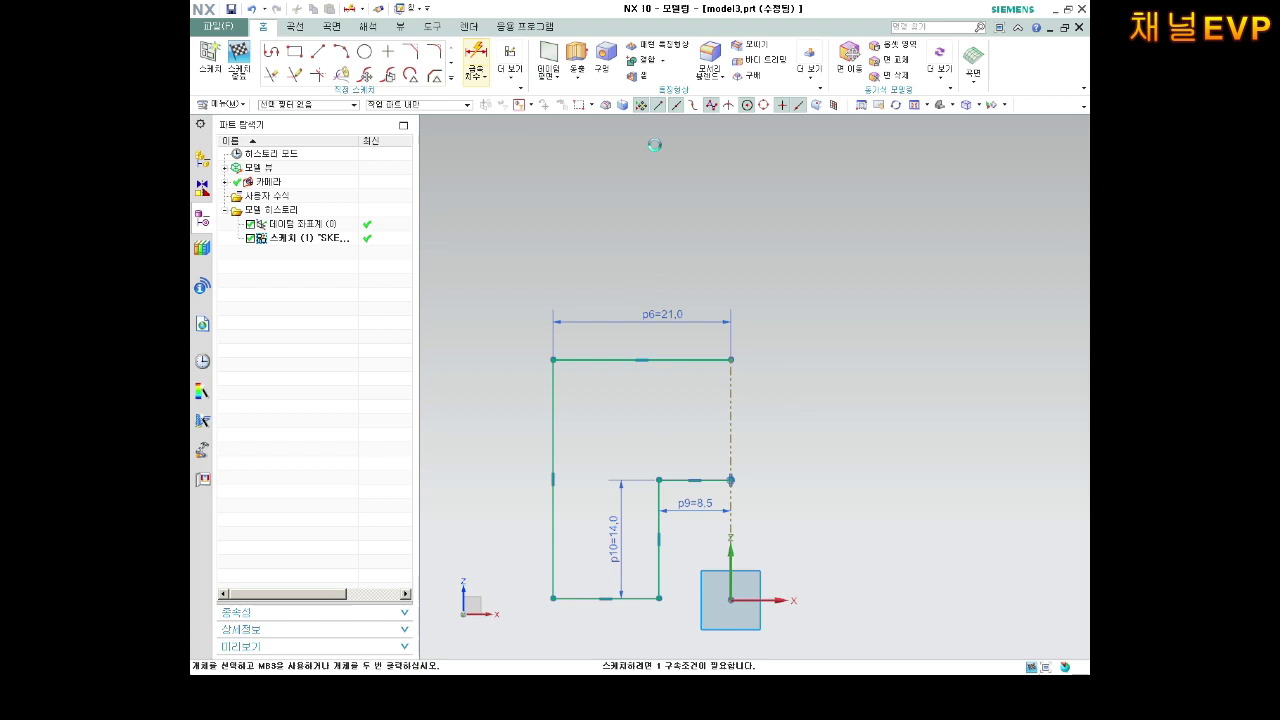
click(732, 390)
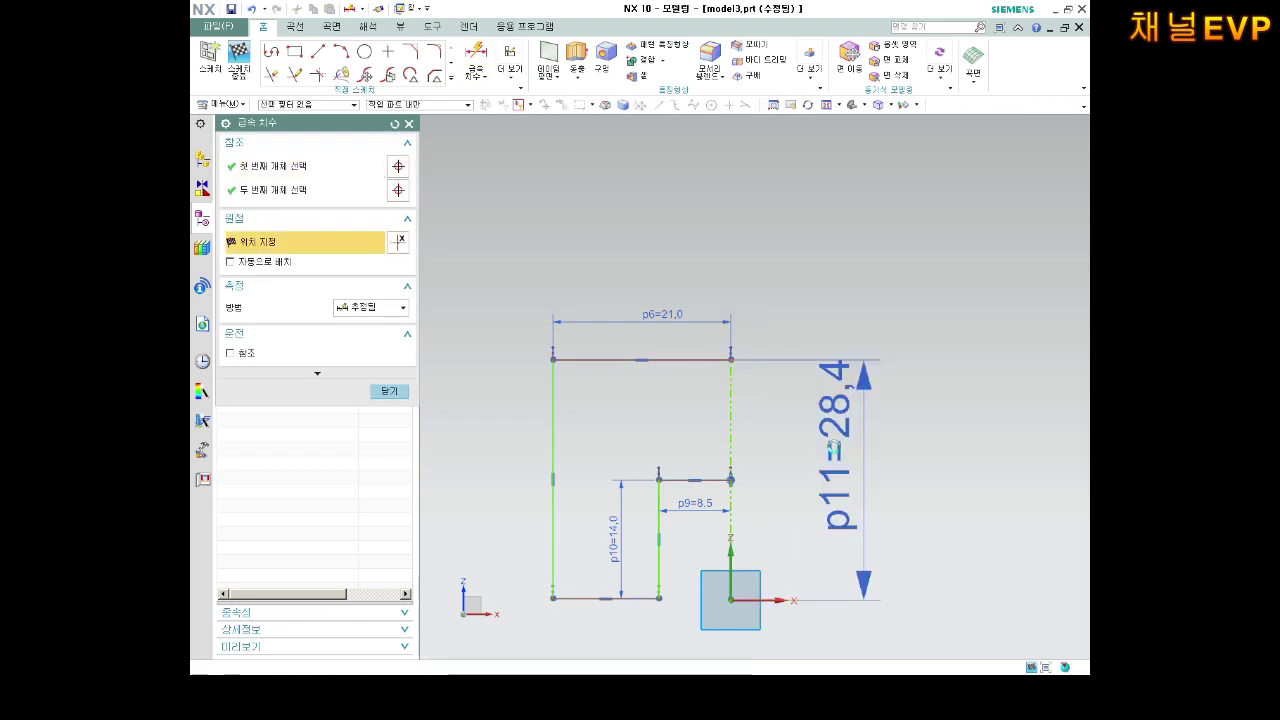
click(833, 448)
text(8)
key(Return)
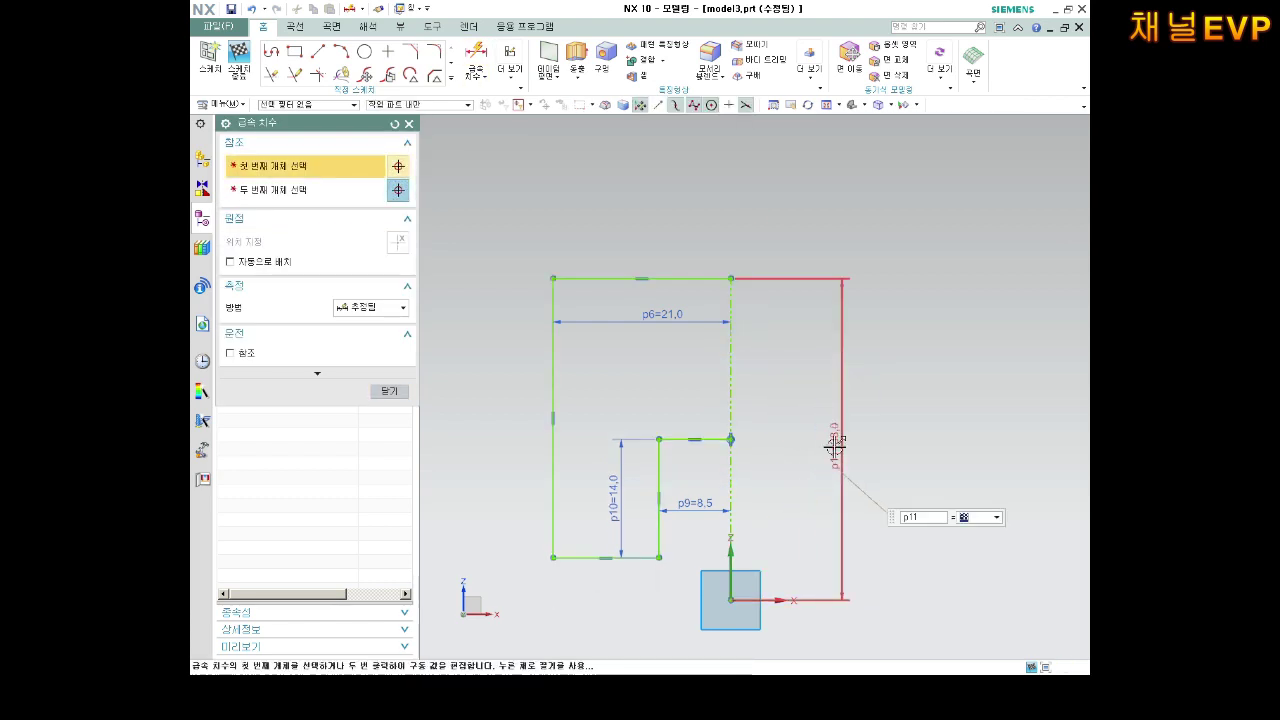
key(Escape)
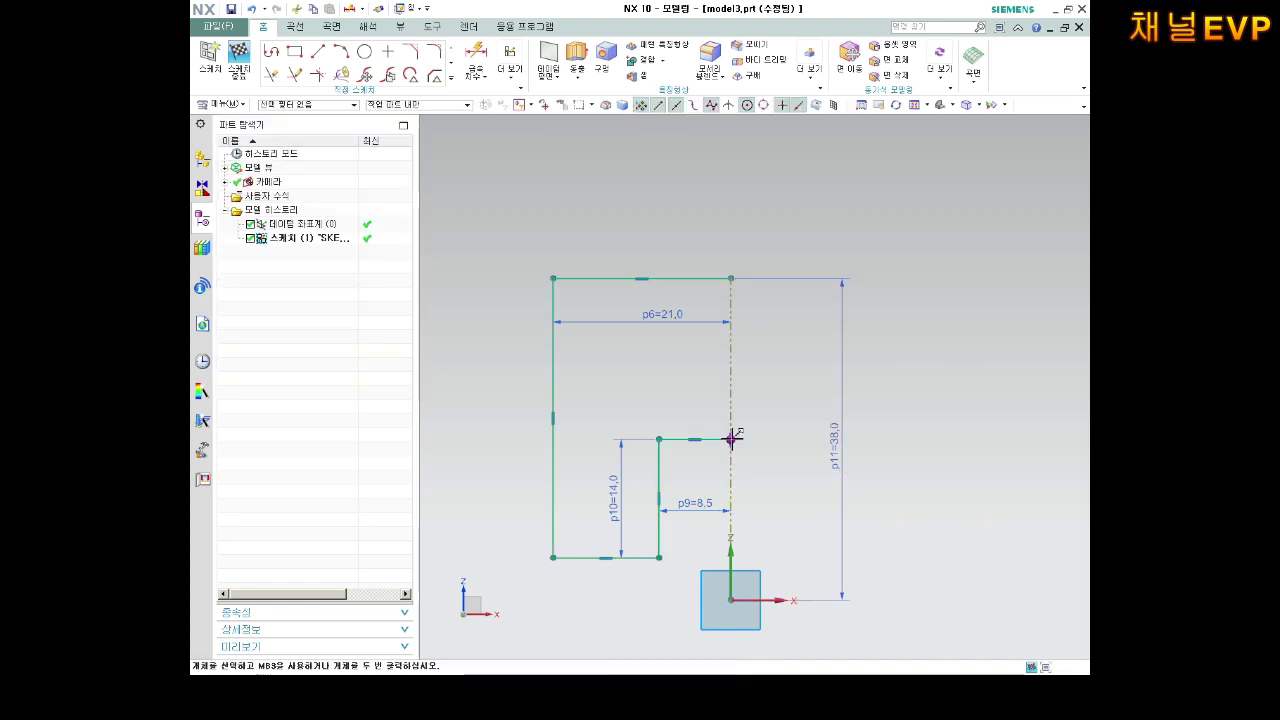
Remove all constraints from the inner corner endpoint and pull it downward.
scroll(732, 438, up, 3)
click(689, 438)
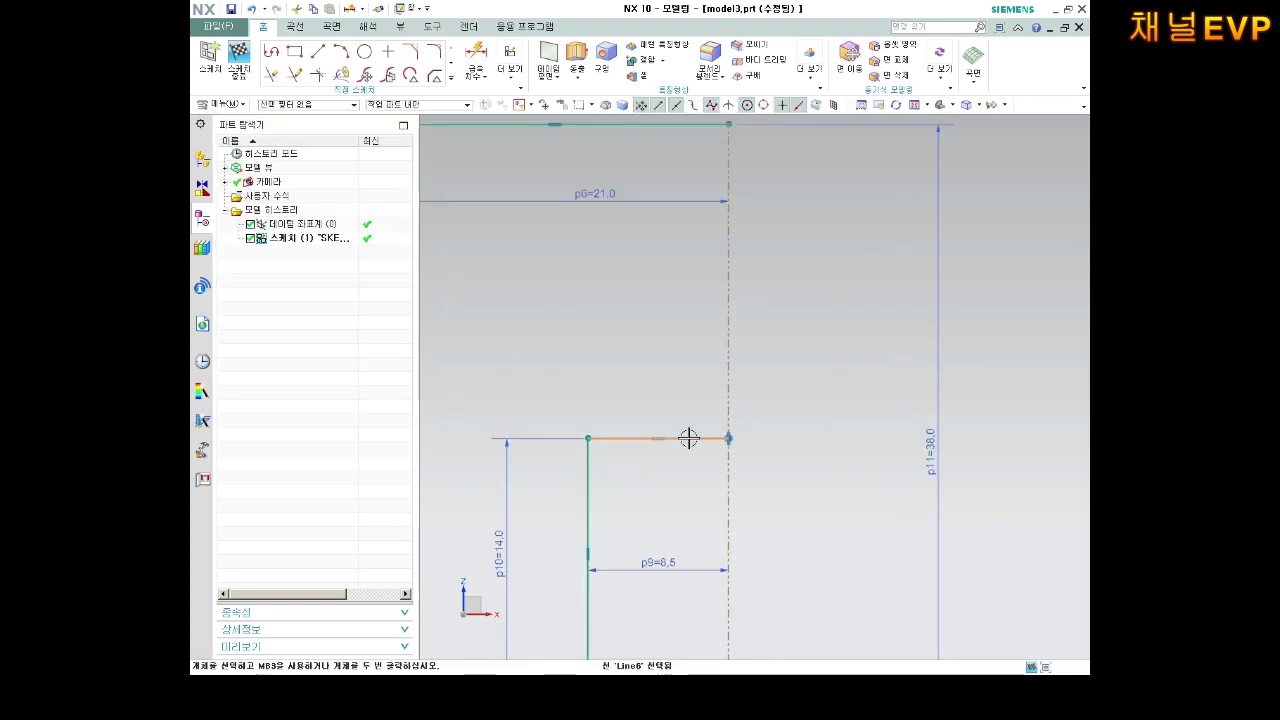
key(Escape)
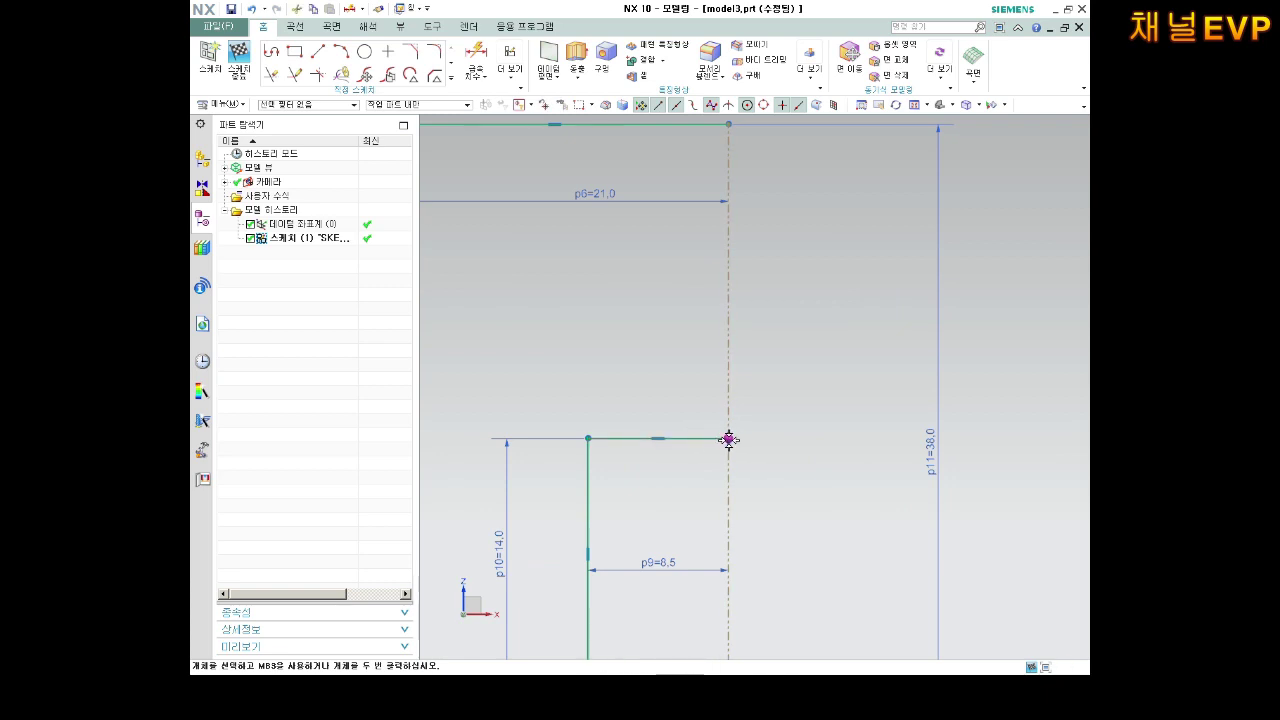
right_click(729, 439)
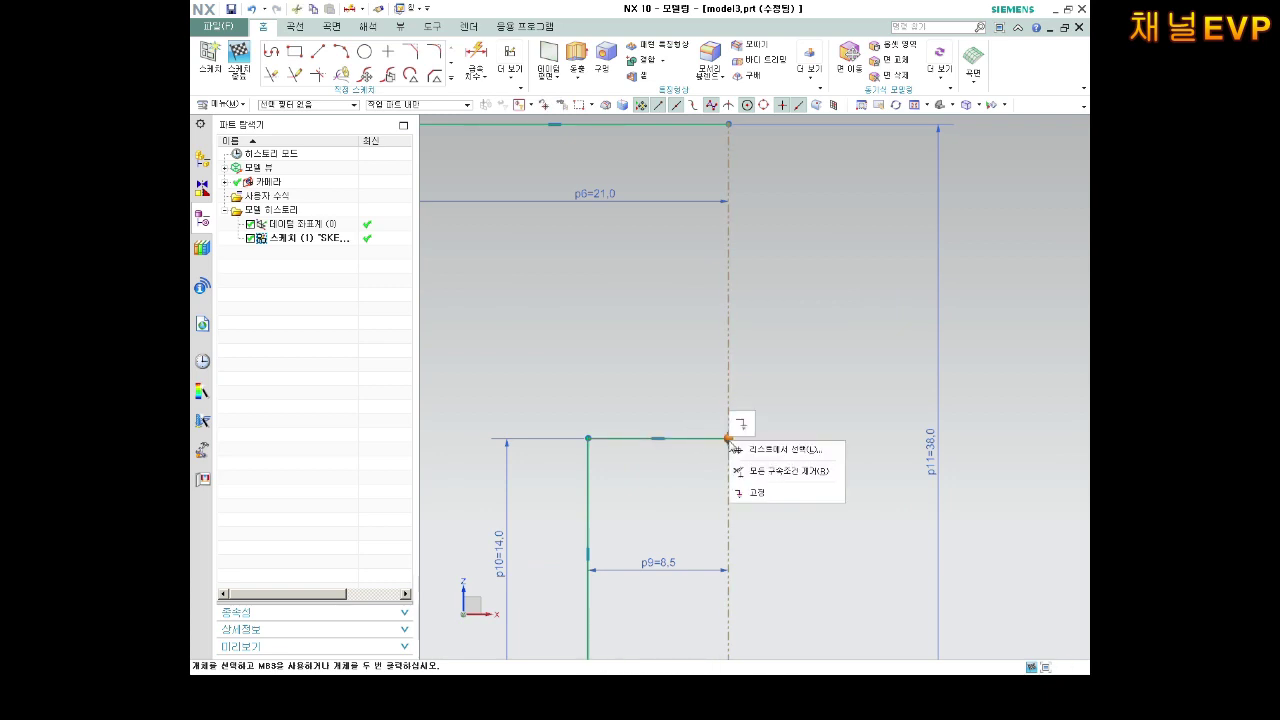
click(795, 471)
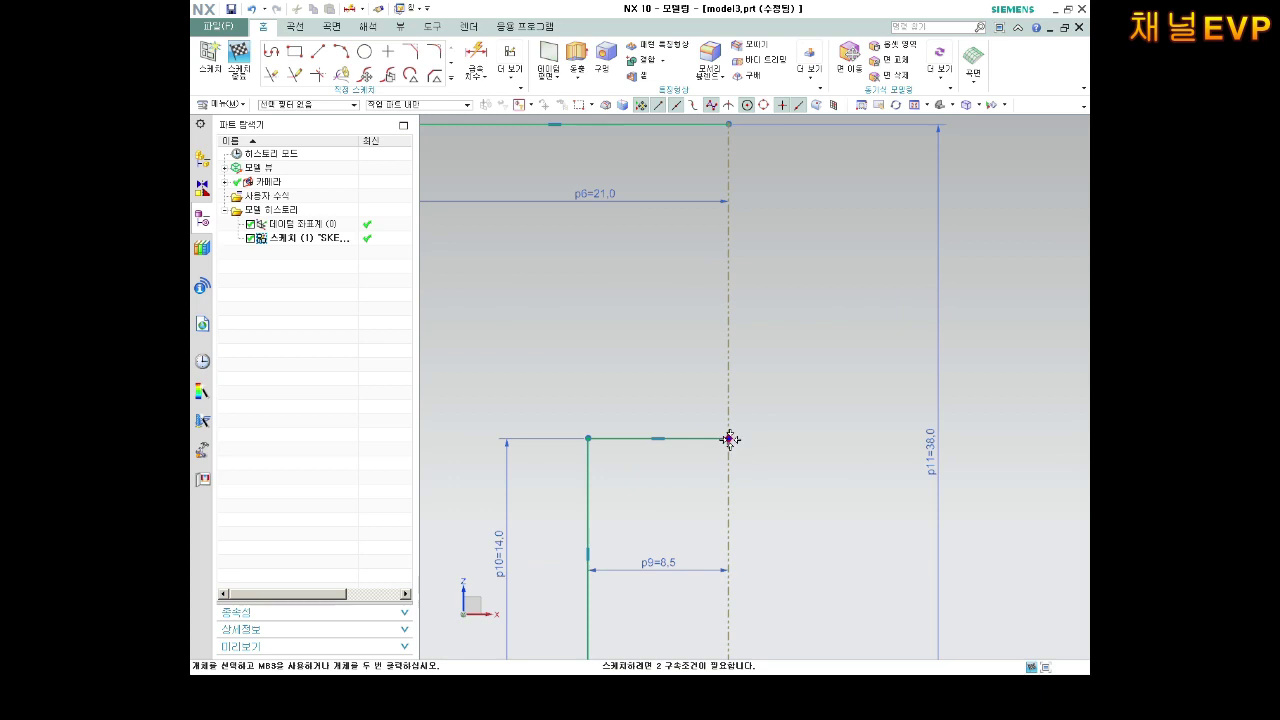
drag(729, 439, 774, 491)
key(ctrl+f)
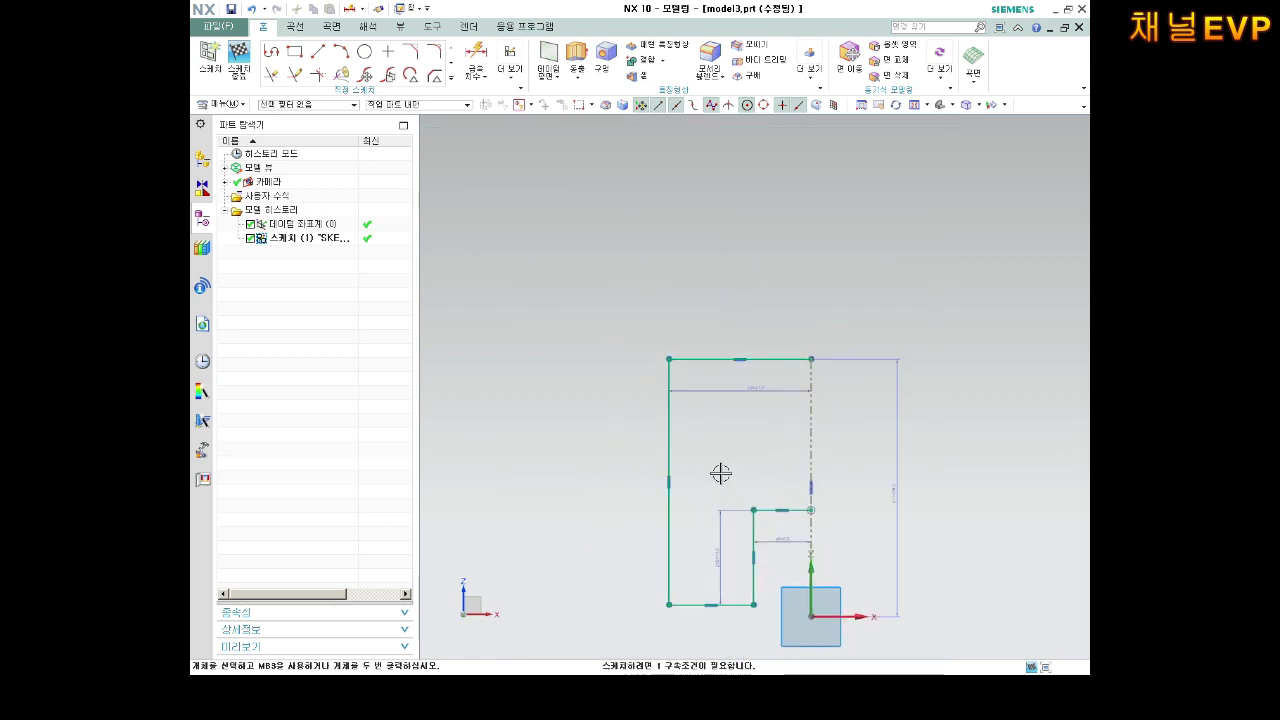
Cancel a left-edge dimension and select the bottom inner corner point for constraints.
click(475, 58)
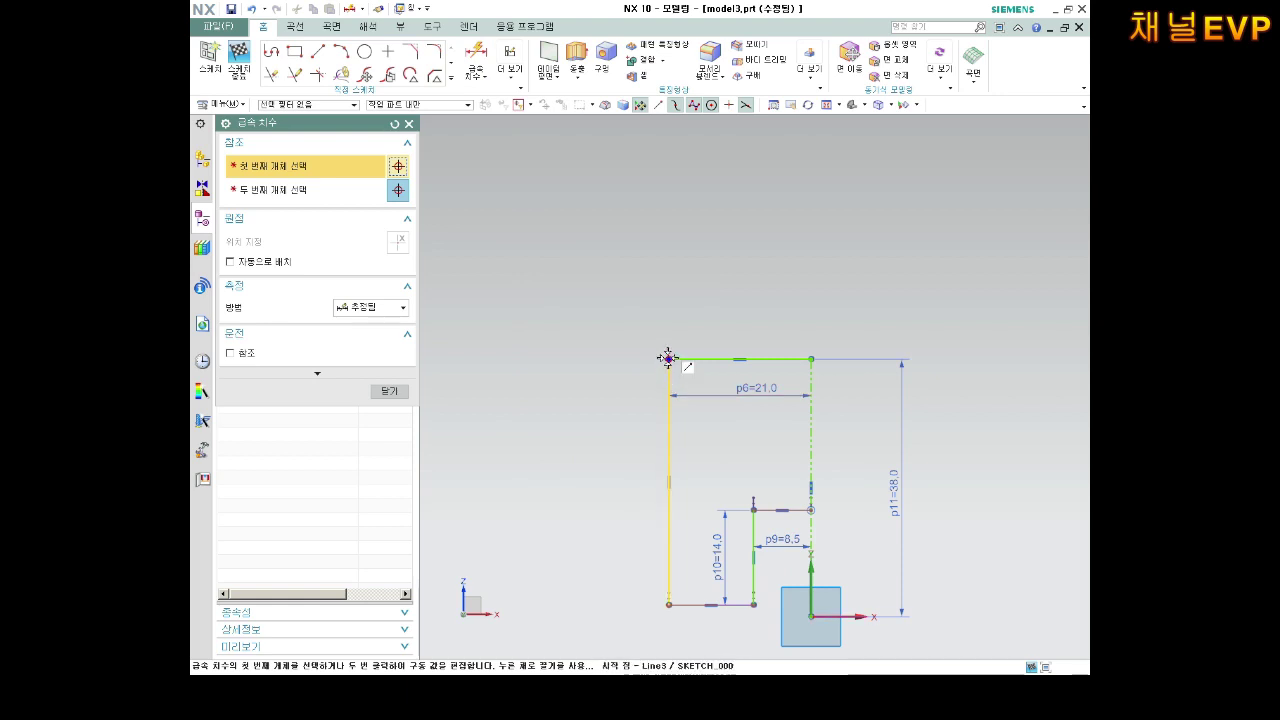
click(667, 358)
key(Escape)
scroll(812, 560, down, 3)
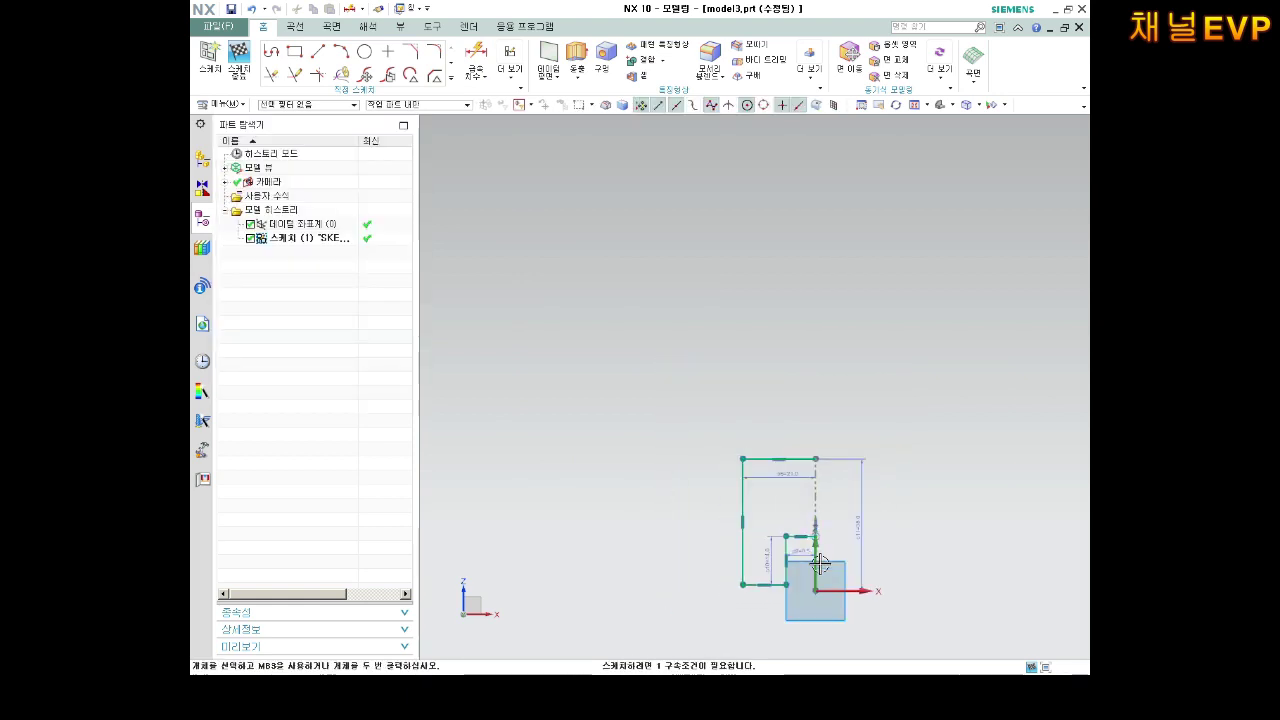
scroll(808, 545, up, 4)
click(737, 615)
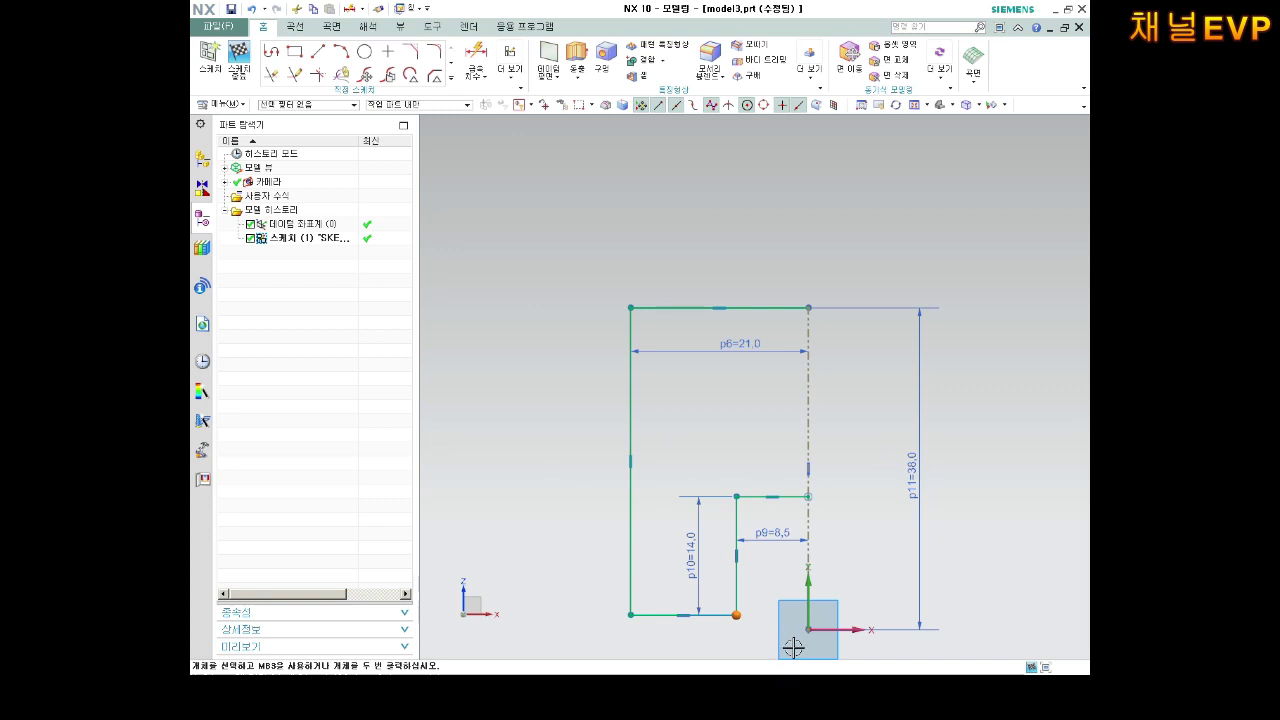
Start a geometric constraint on the sketch, then cancel it and dismiss a context menu.
key(c)
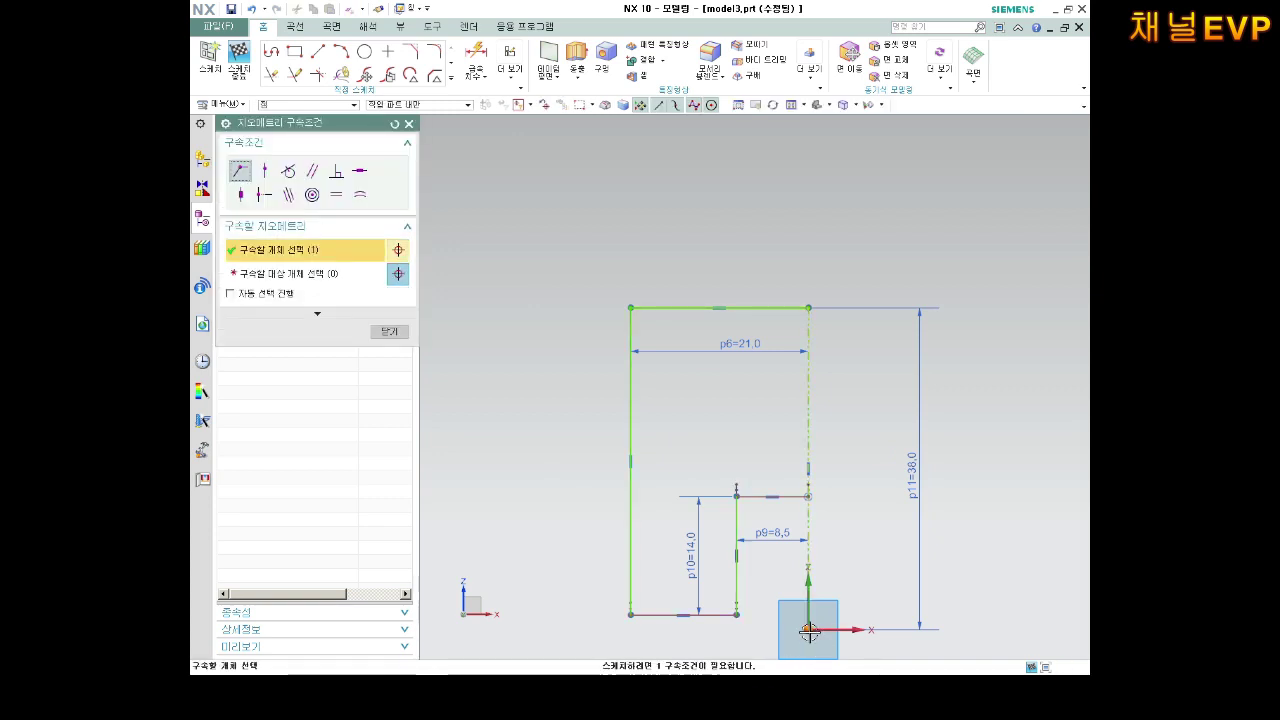
scroll(809, 631, down, 2)
key(Escape)
scroll(814, 600, up, 2)
scroll(817, 634, up, 3)
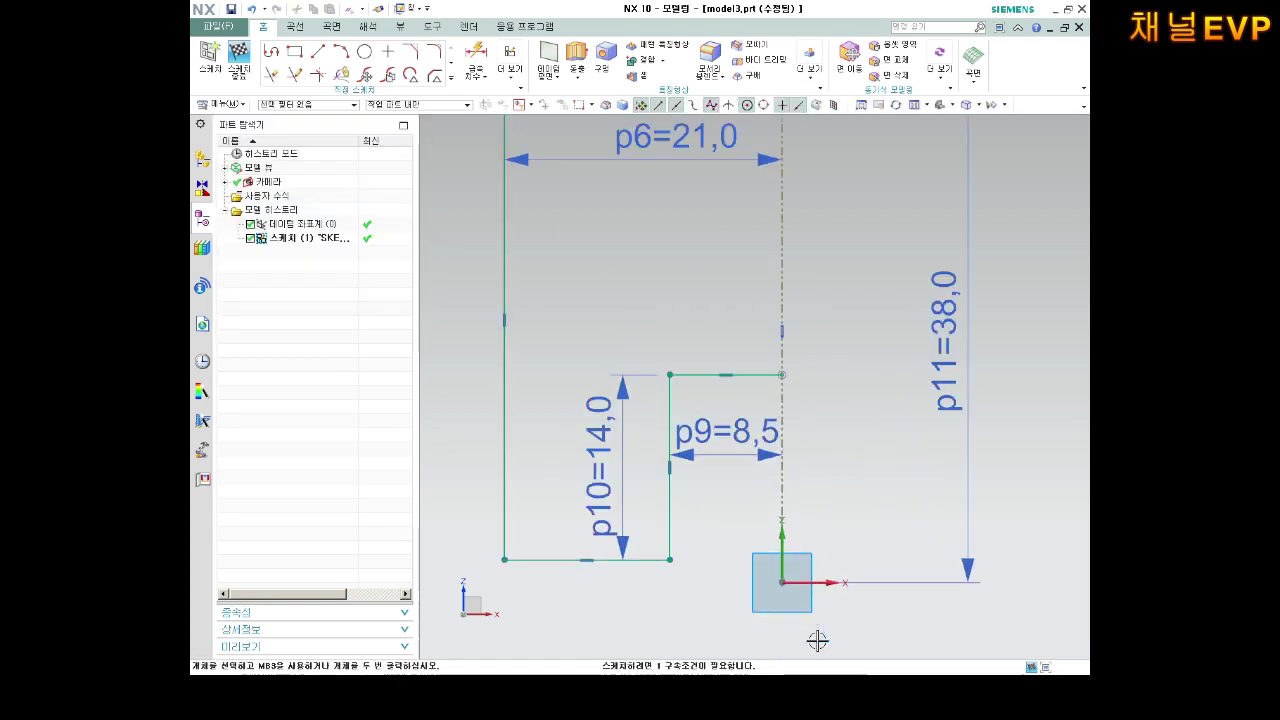
right_click(866, 516)
click(819, 600)
Constrain the sketch origin to the inner step line's bottom endpoint.
key(c)
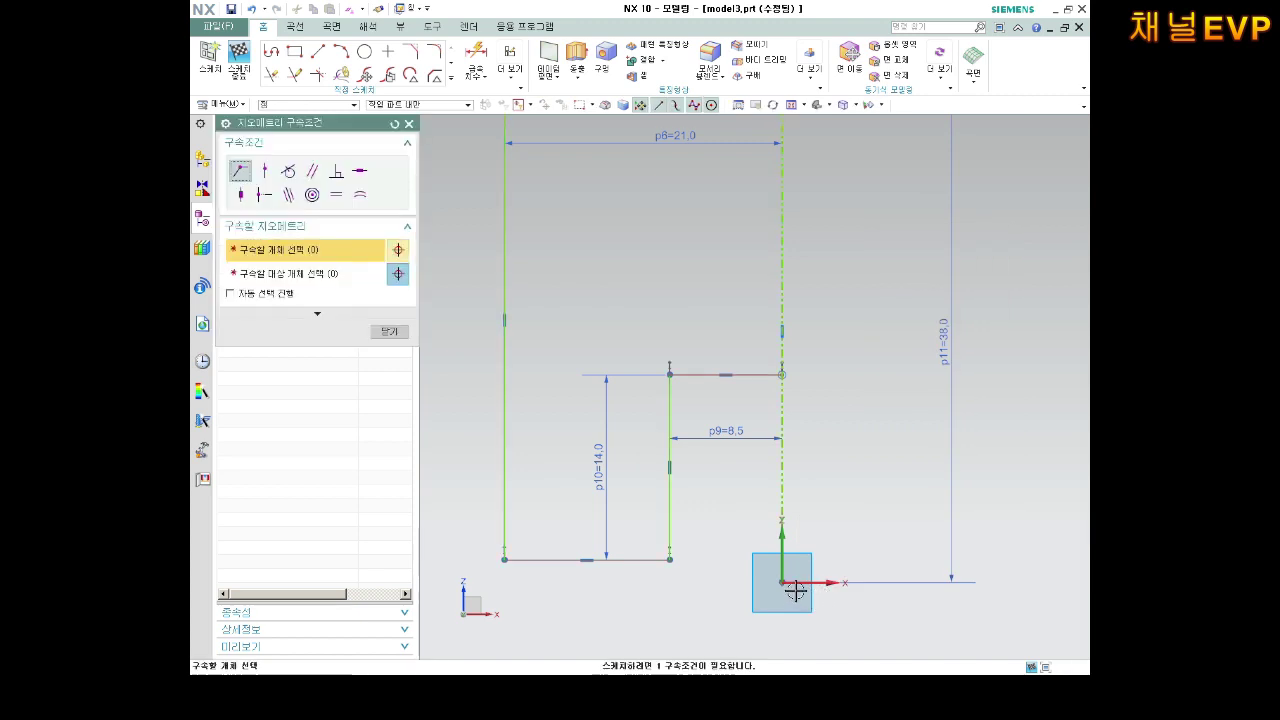
click(787, 582)
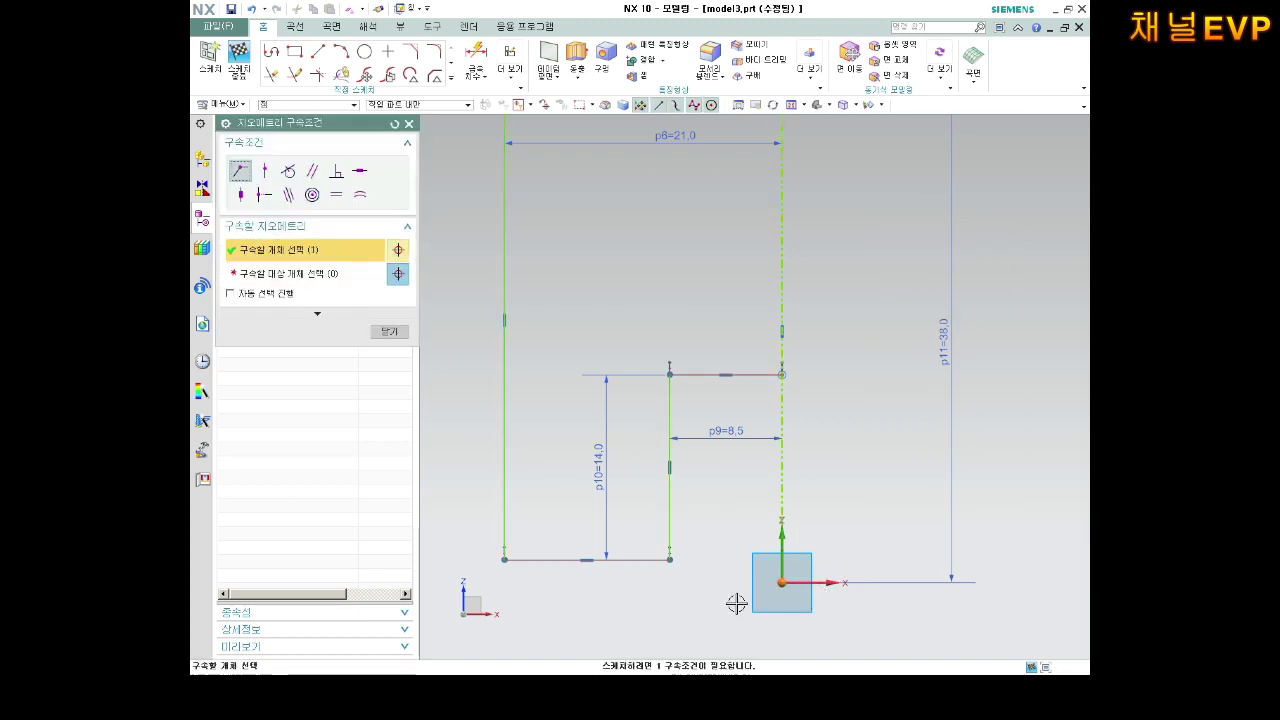
click(670, 560)
scroll(690, 500, down, 2)
scroll(740, 550, down, 2)
middle_click(700, 562)
Open and dismiss the sketch's context menu several times.
right_click(706, 568)
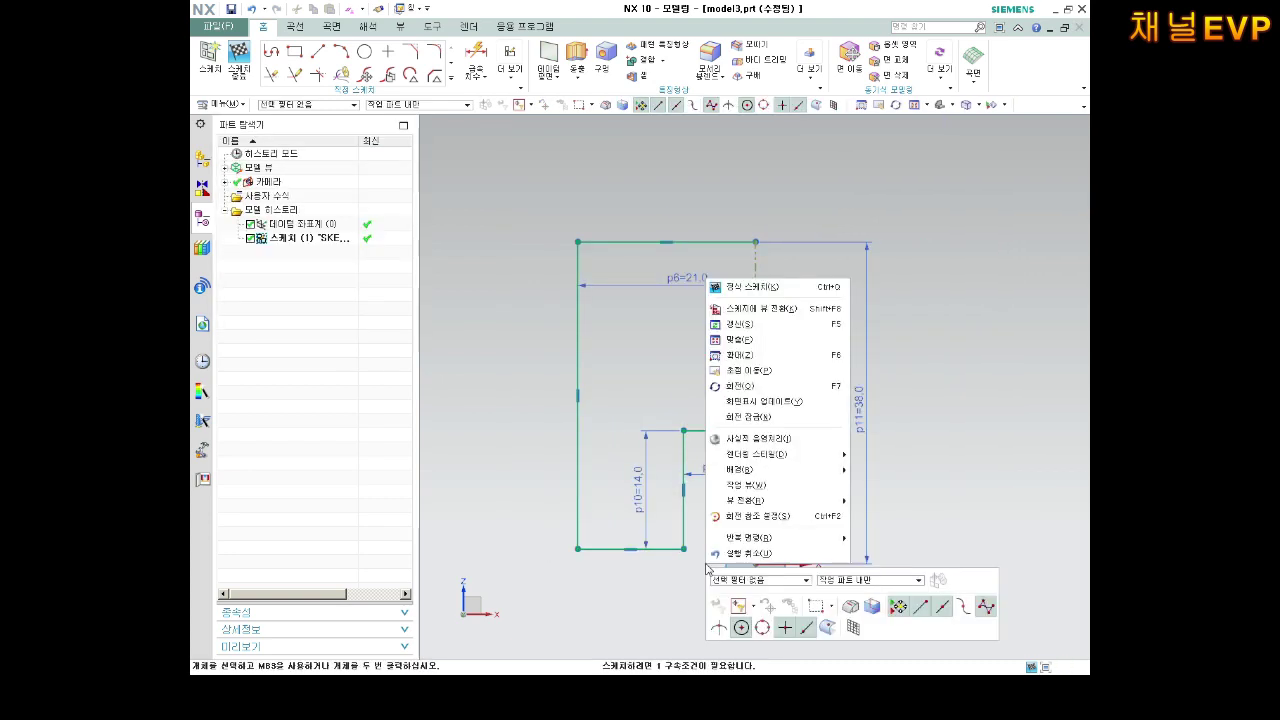
click(705, 564)
right_click(855, 374)
click(797, 280)
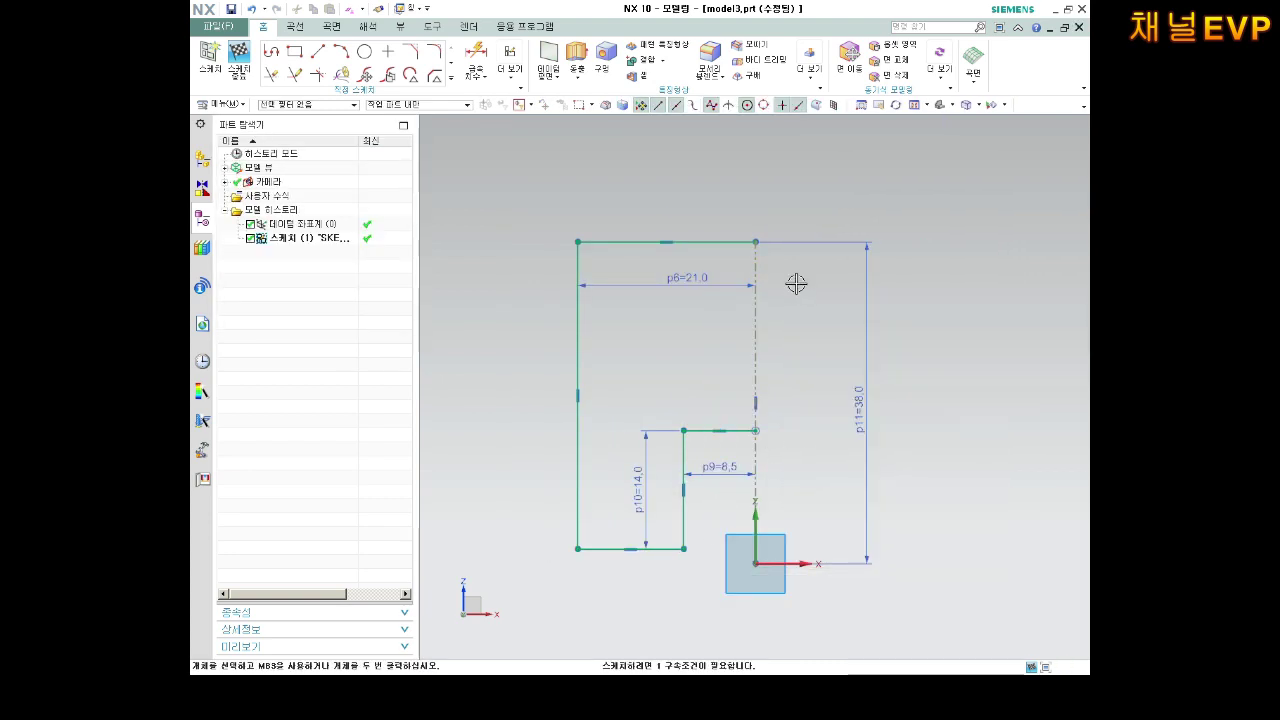
right_click(797, 280)
click(780, 208)
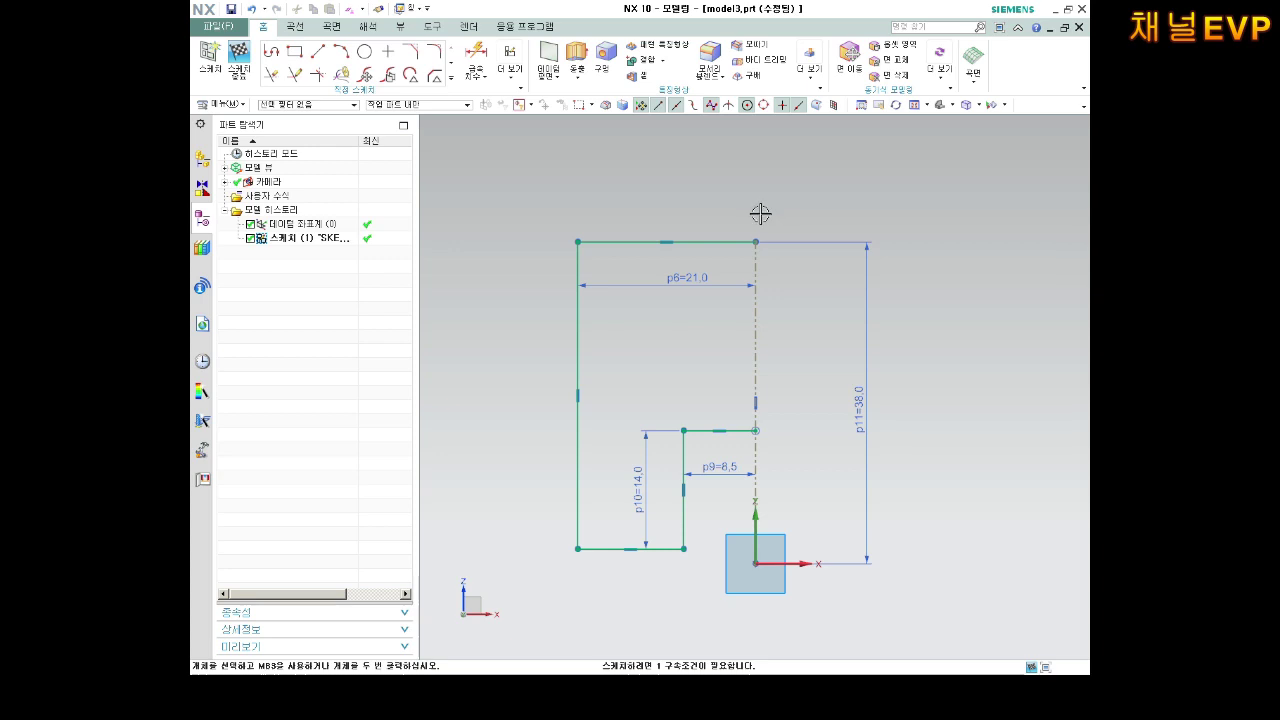
right_click(757, 214)
click(687, 401)
Add vertical dimension p12 = 0 between the bottom line endpoint and the sketch origin.
click(682, 550)
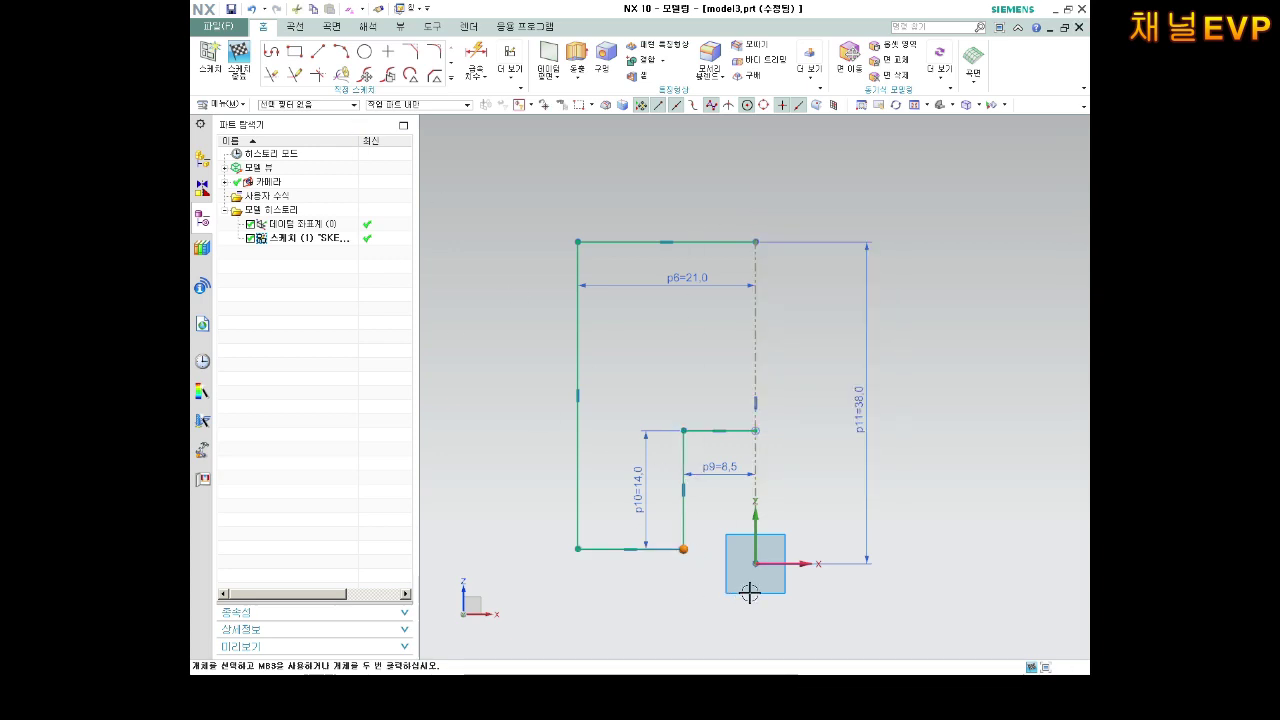
click(756, 564)
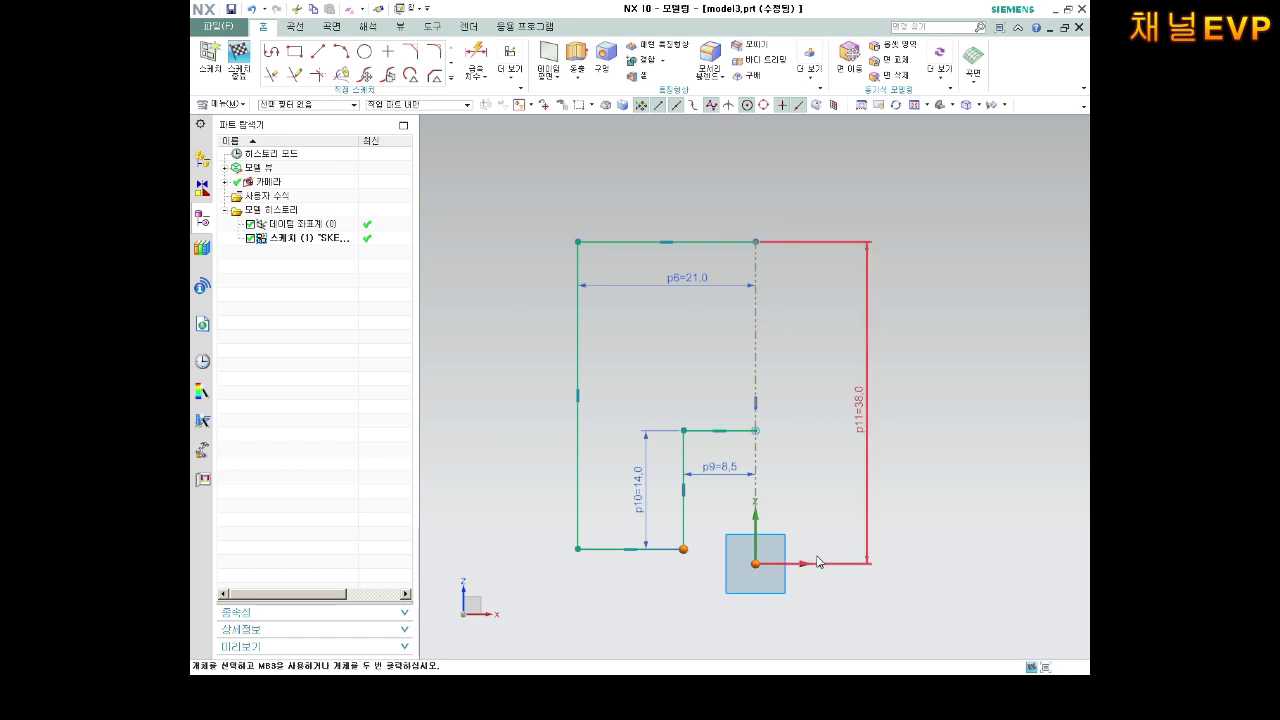
click(855, 552)
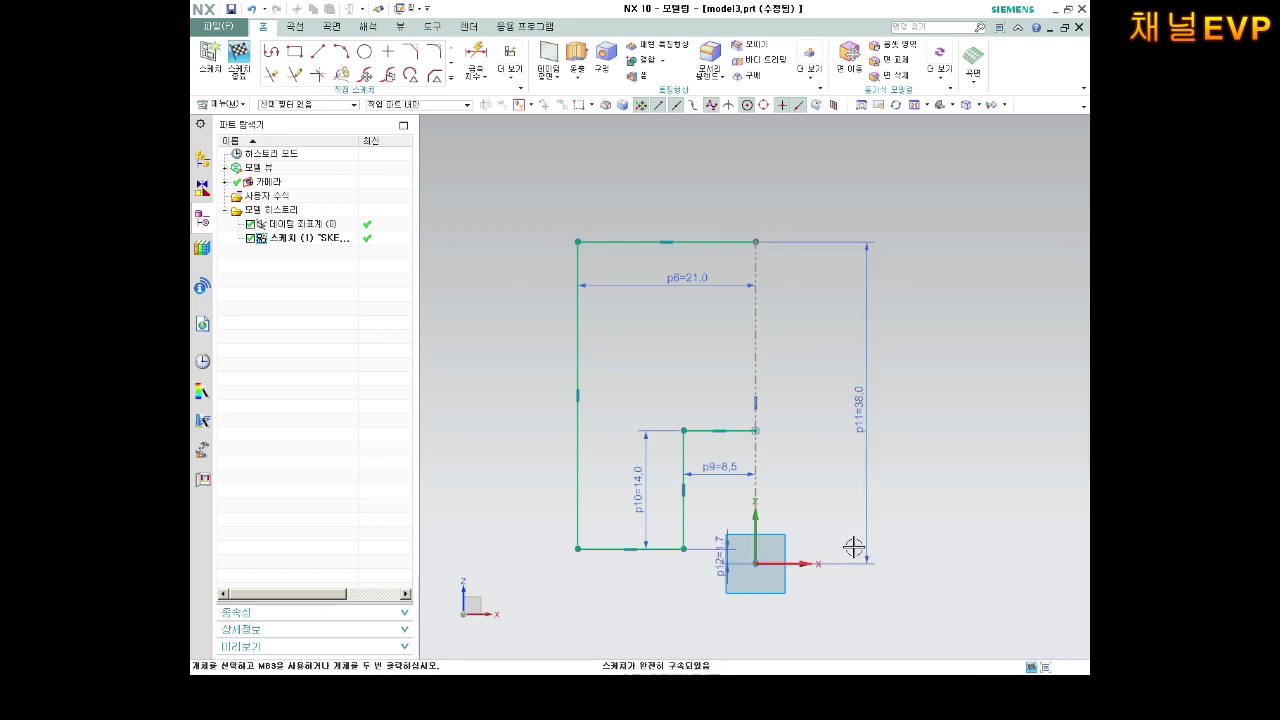
double_click(686, 553)
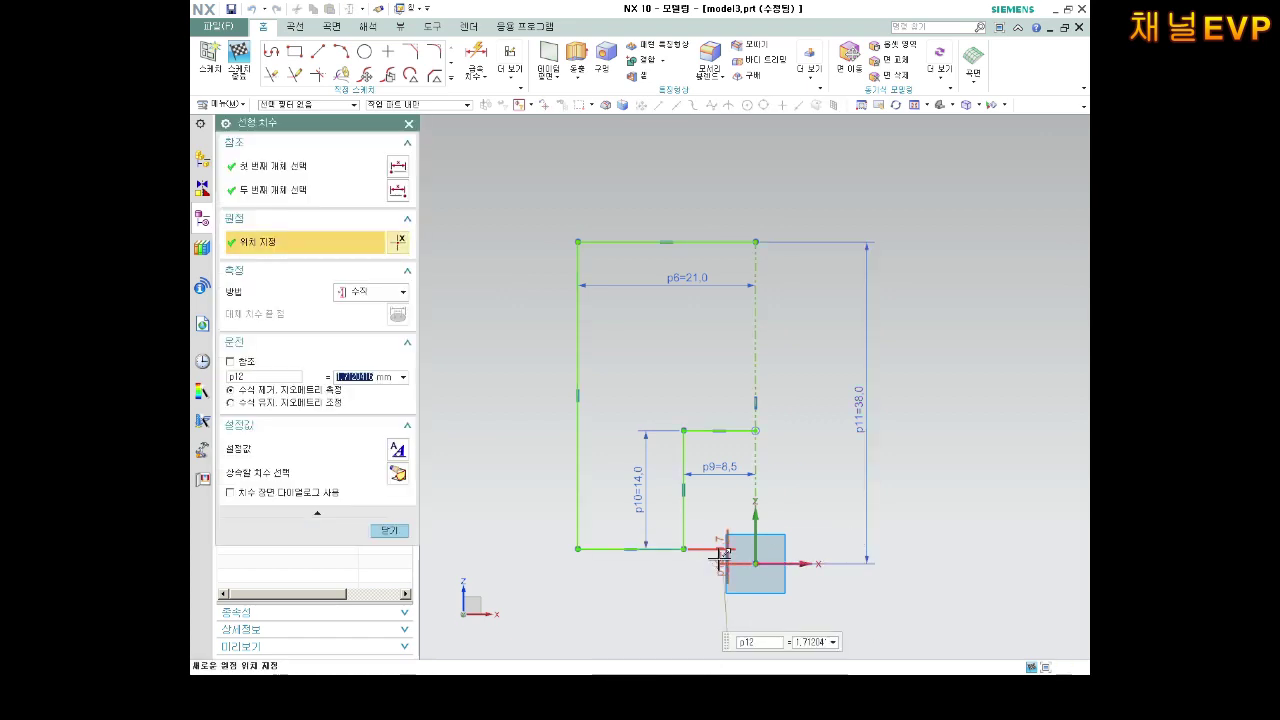
text(0)
key(Return)
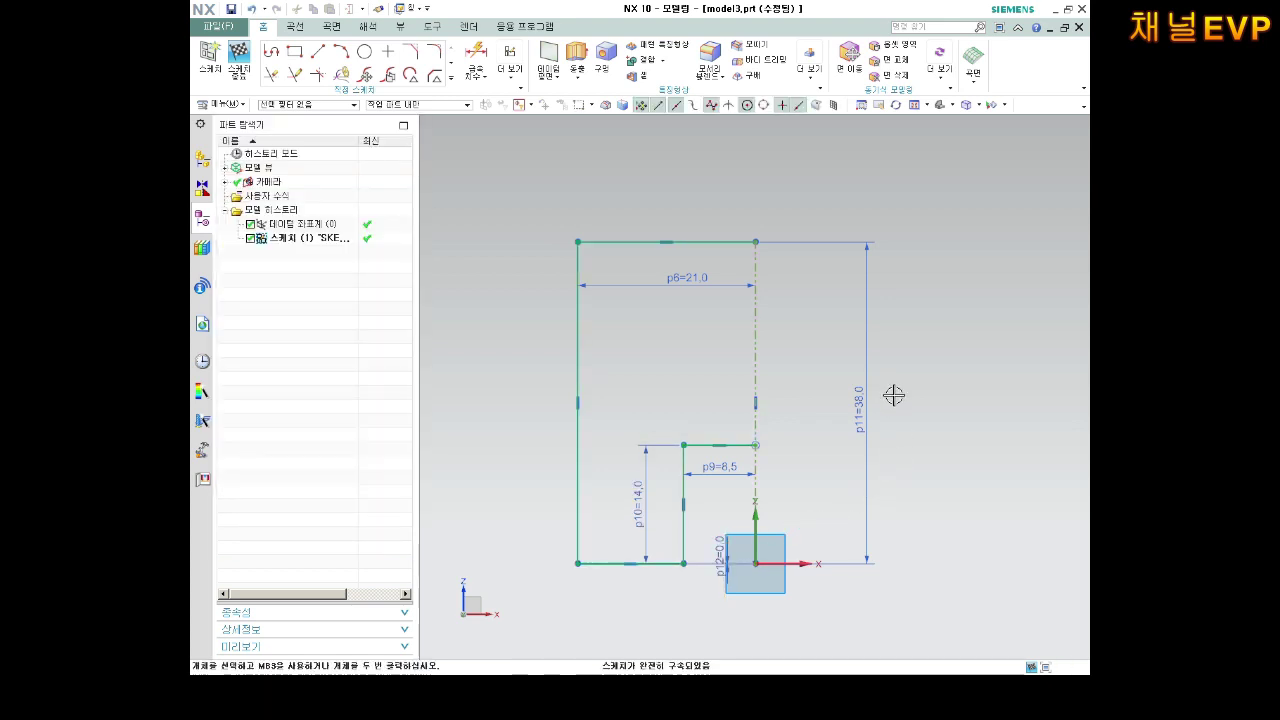
click(448, 81)
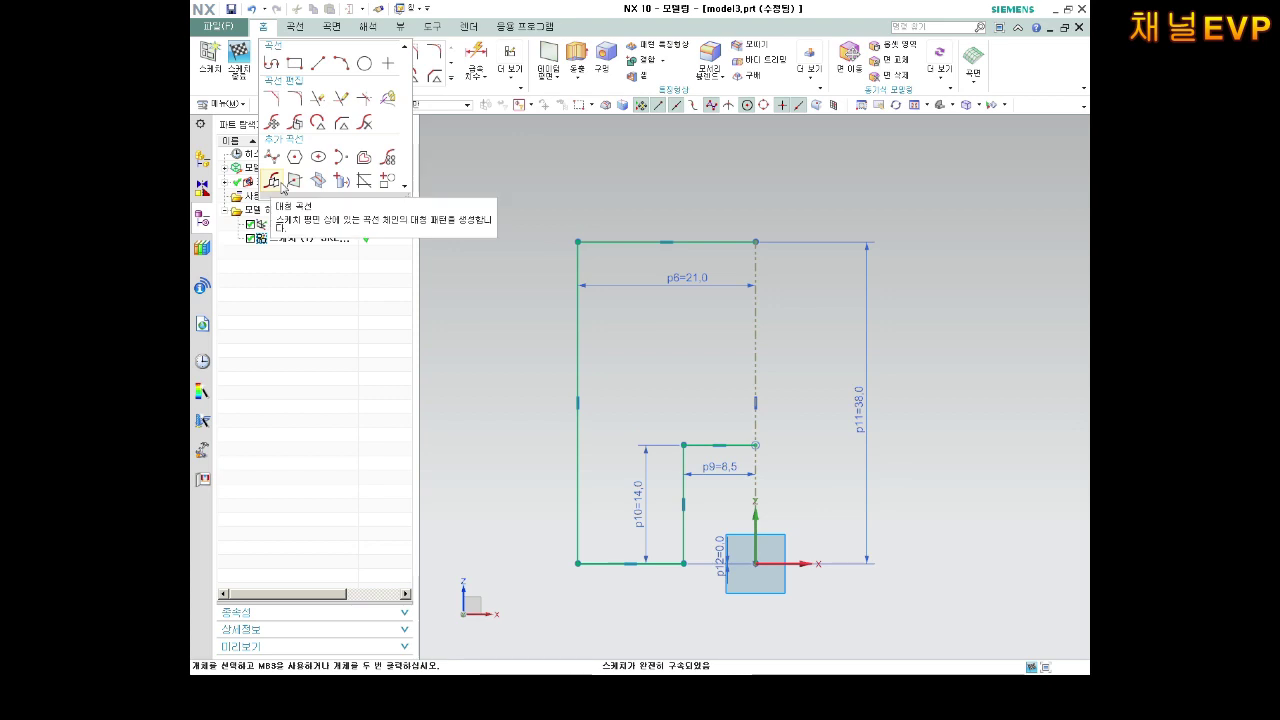
Mirror the left side, bottom and inner step lines across the dashed centreline.
click(281, 185)
drag(726, 196, 530, 572)
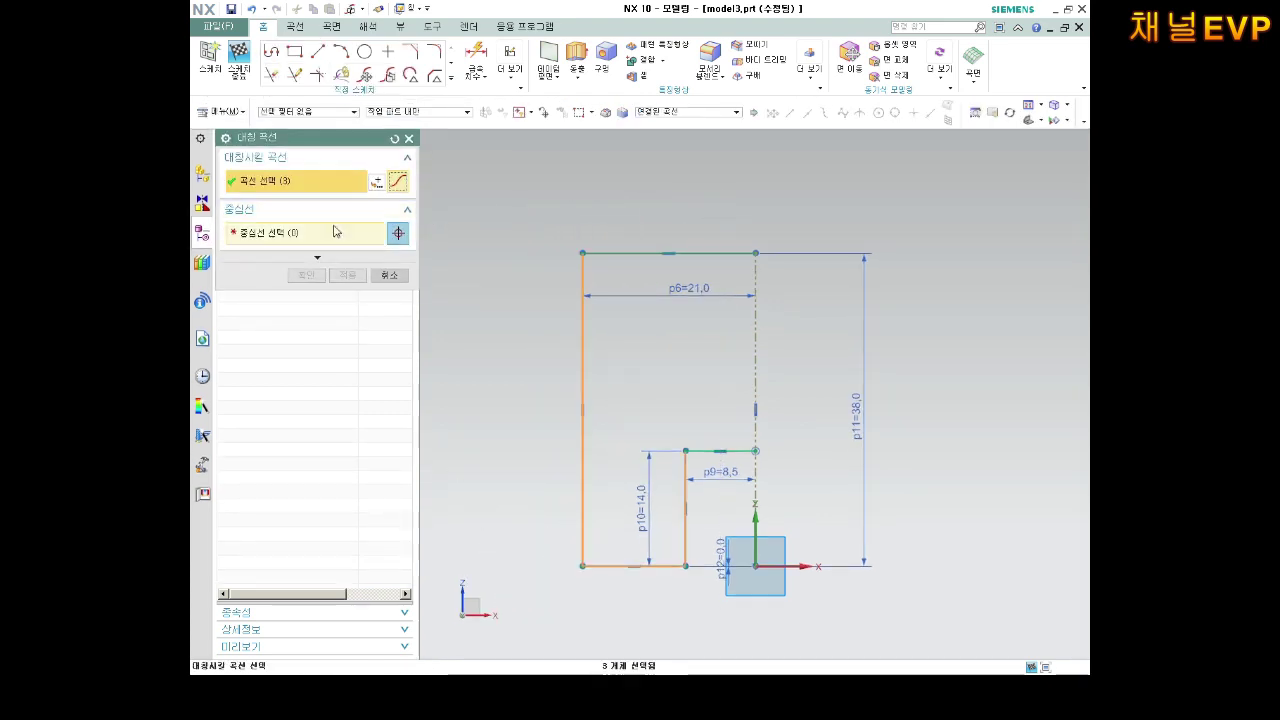
click(293, 233)
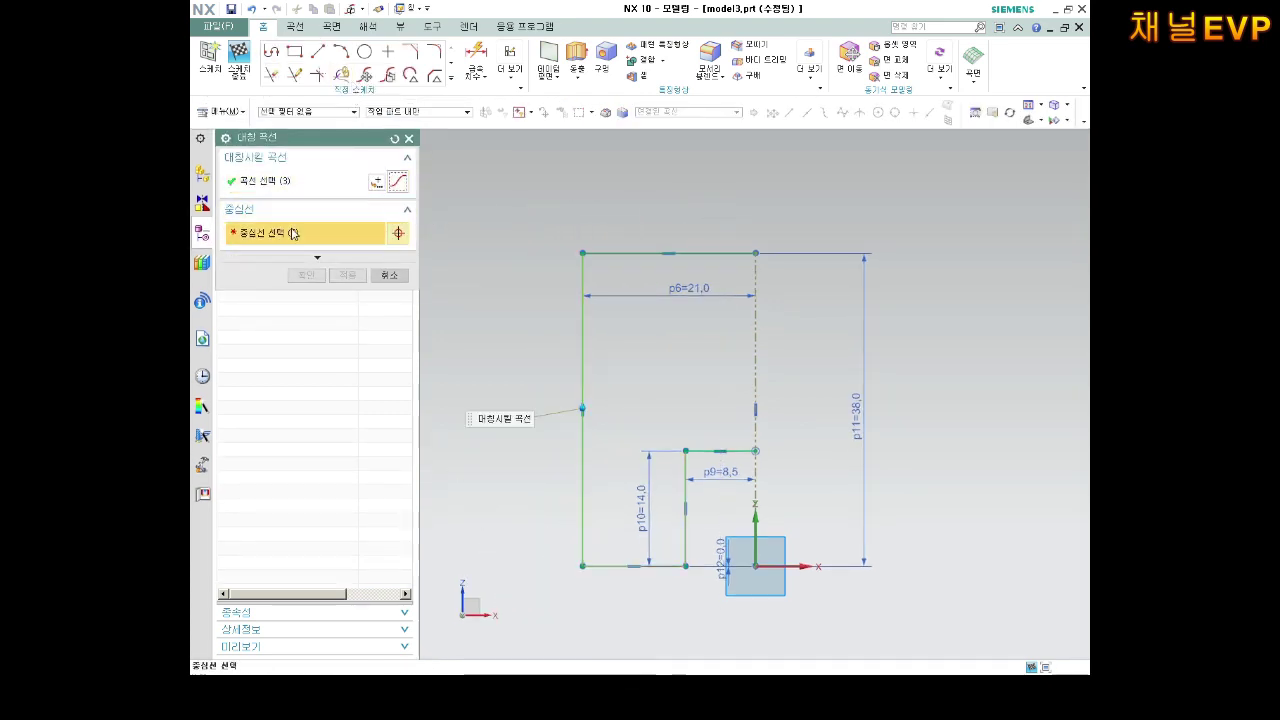
click(756, 400)
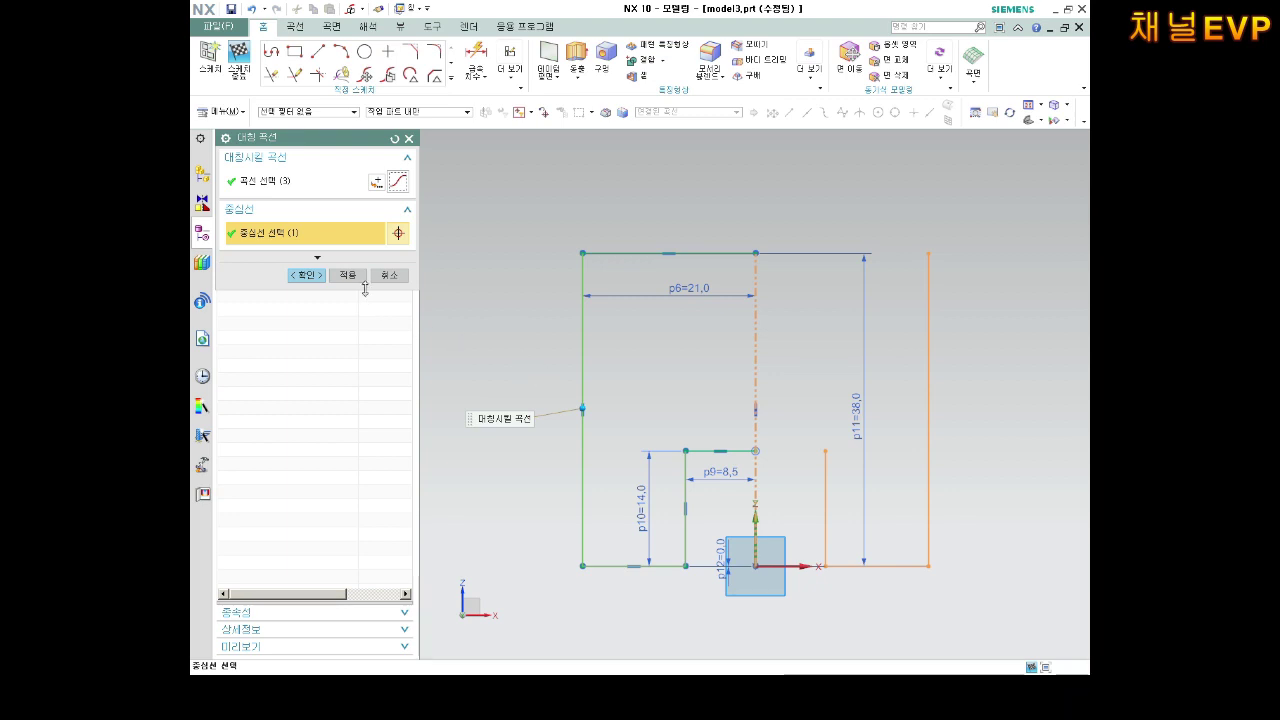
click(312, 186)
click(723, 448)
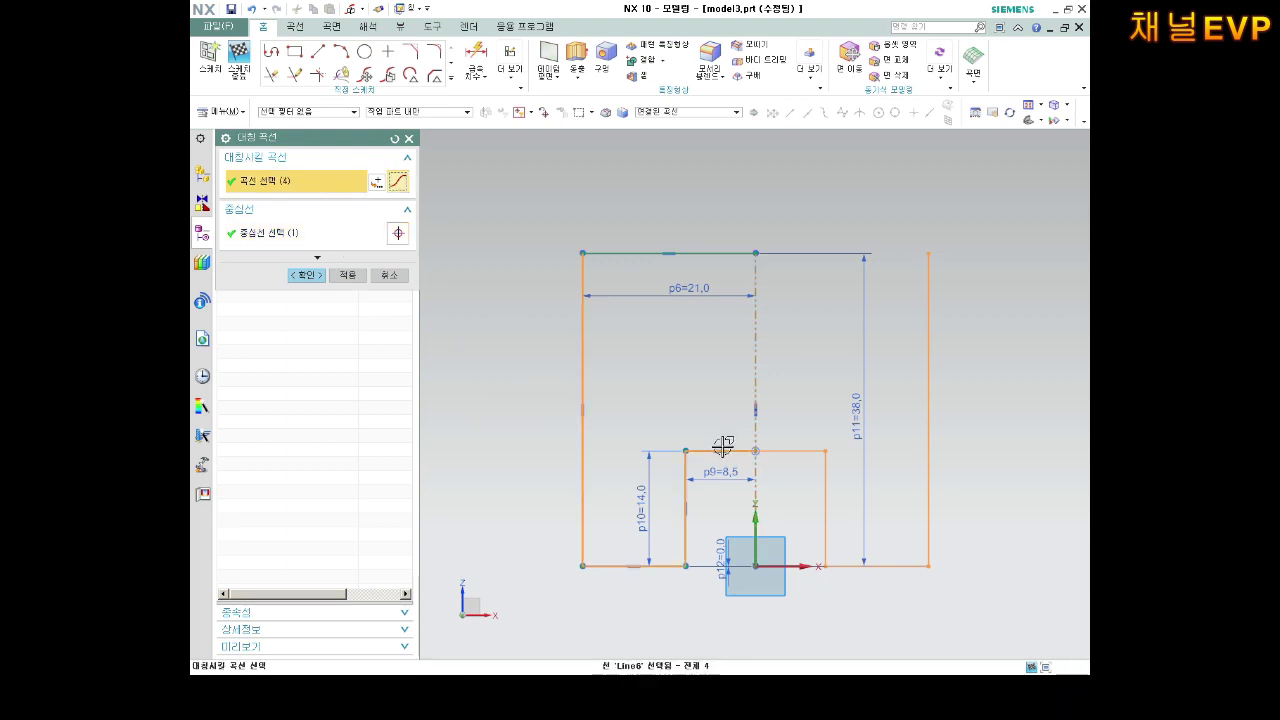
click(306, 275)
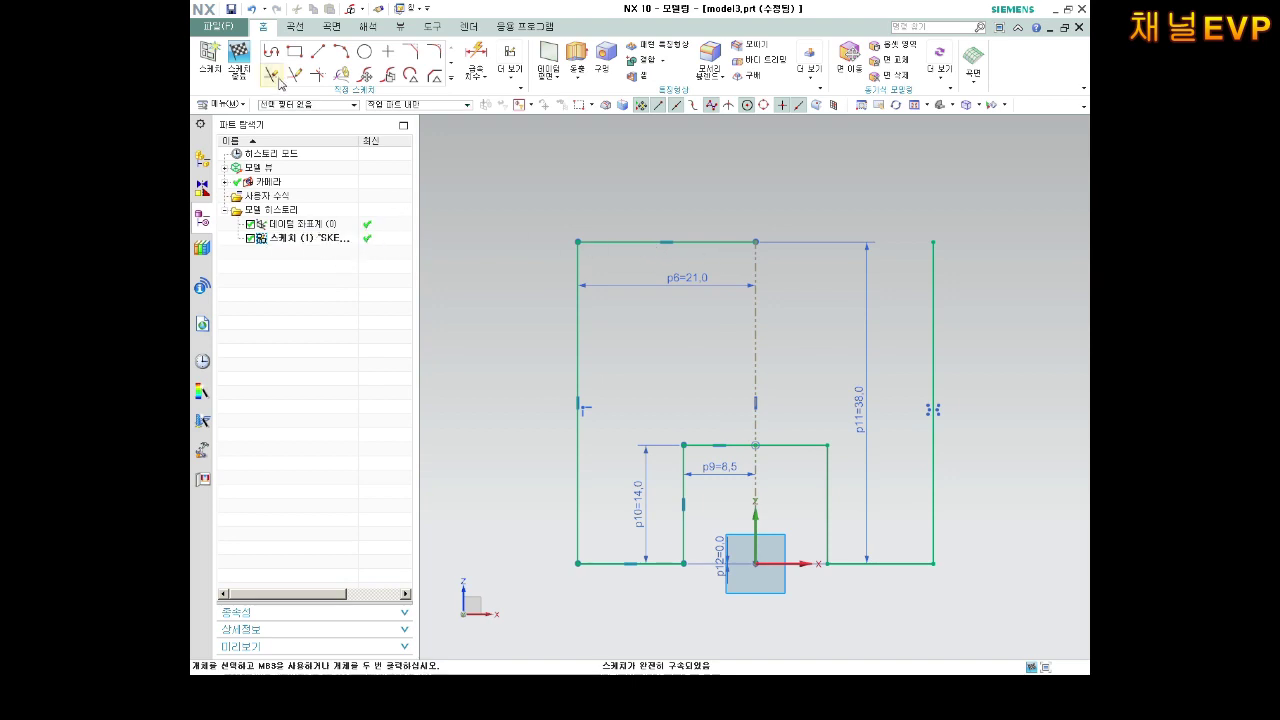
click(451, 76)
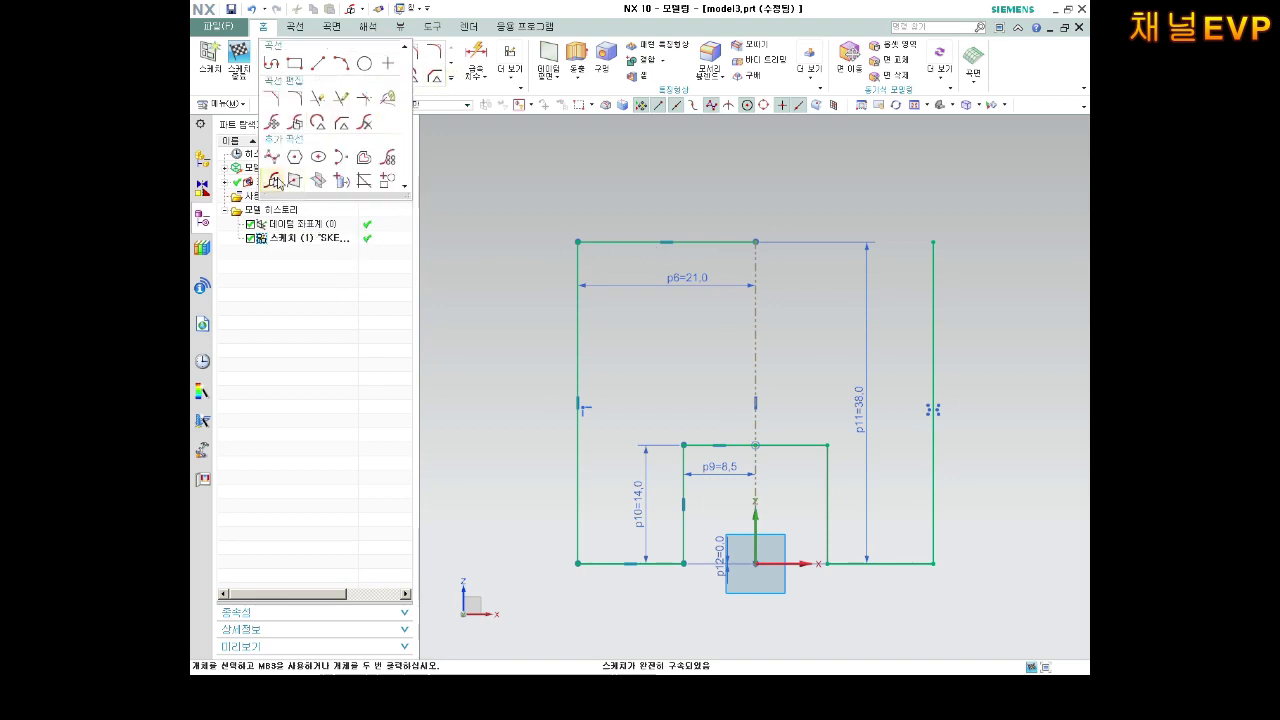
Set the mirror curve selection rule to Single Curve, abandoning the first attempt.
click(275, 181)
click(690, 253)
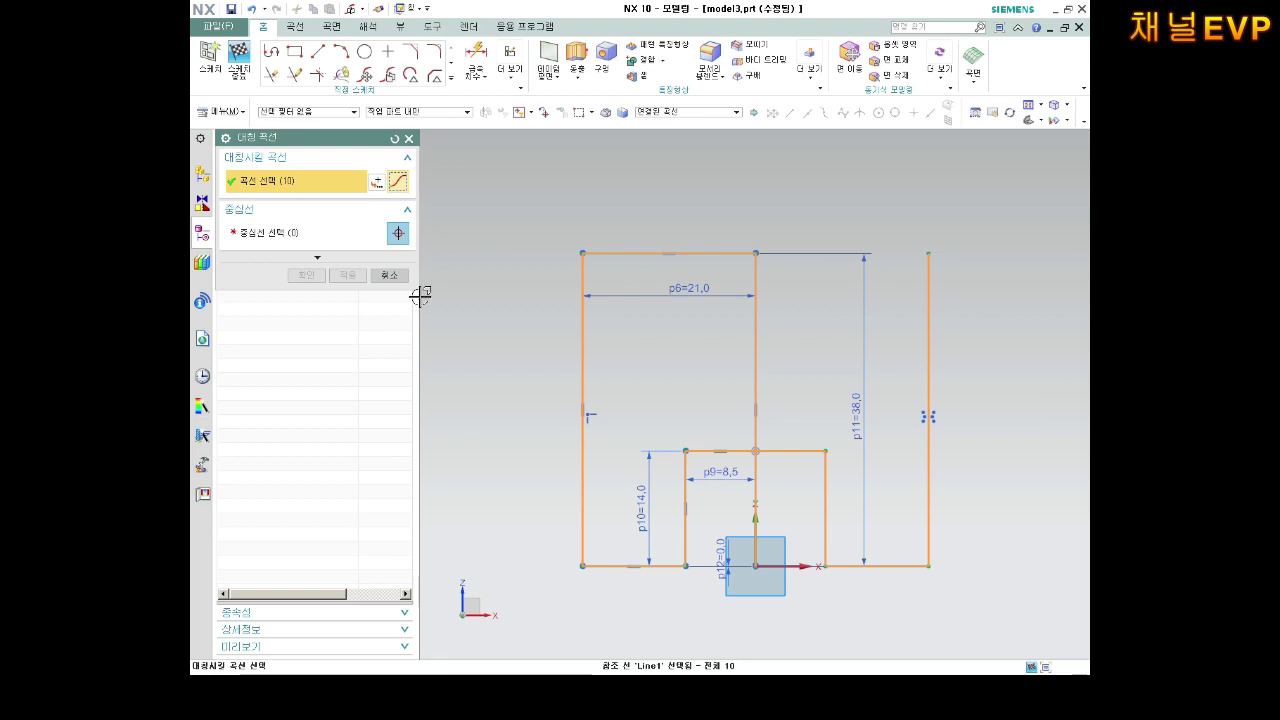
click(690, 112)
click(665, 125)
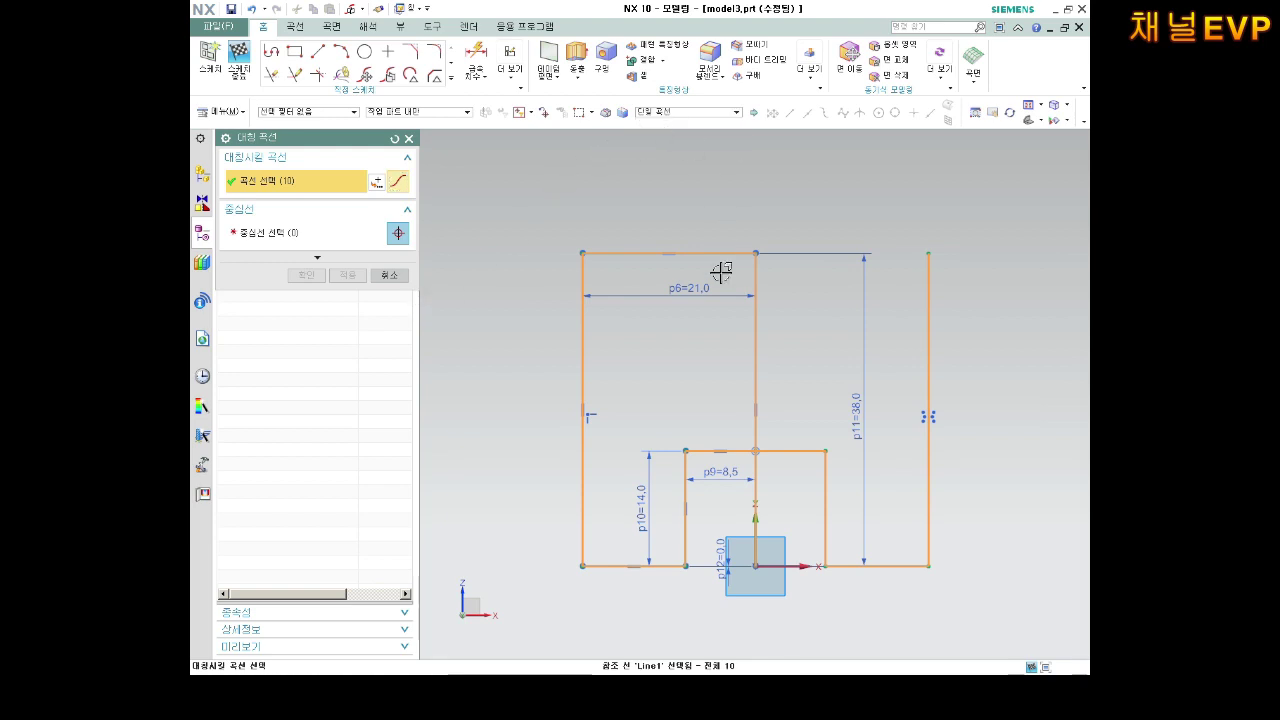
middle_click(560, 162)
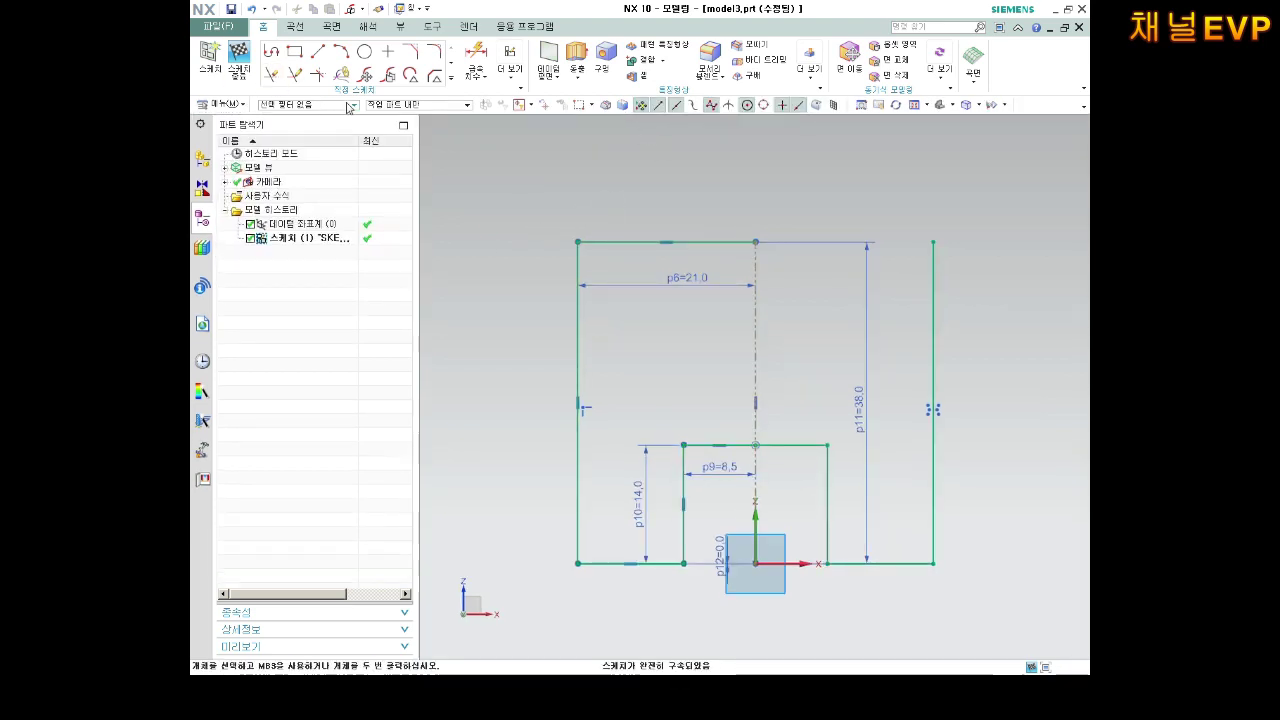
Mirror the top-left line across the centreline to complete the top edge.
click(451, 80)
click(278, 181)
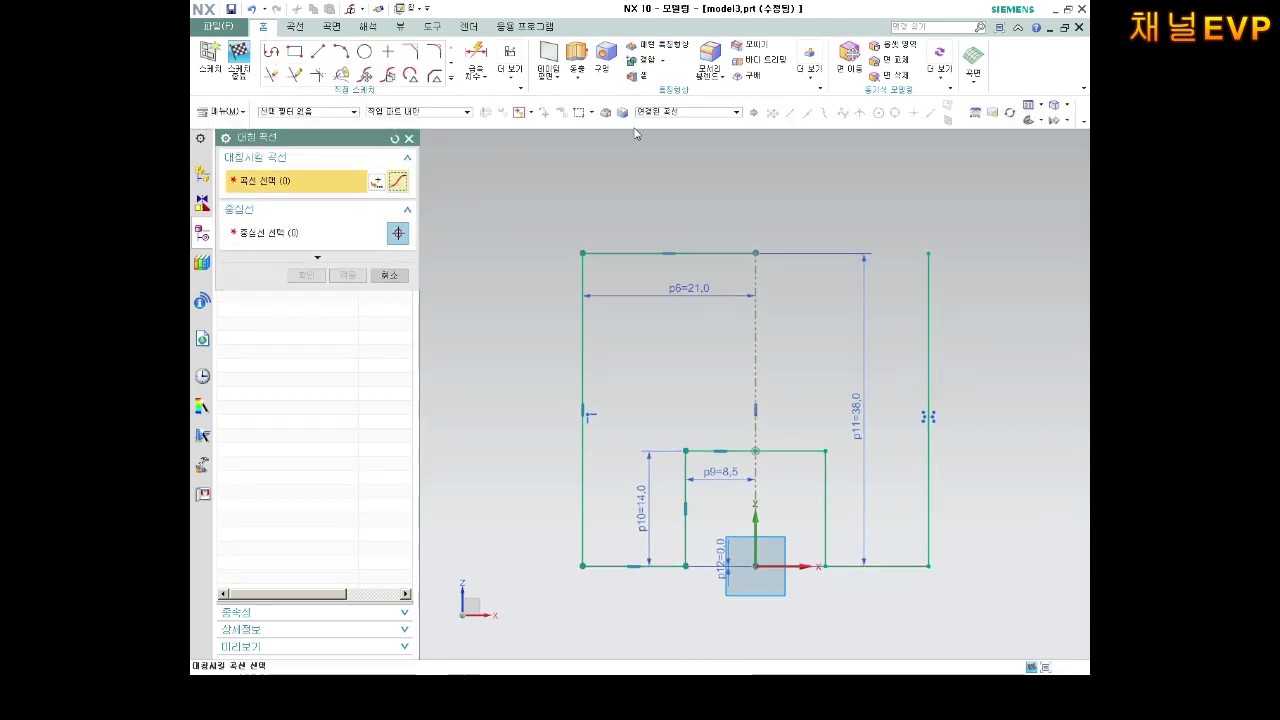
click(695, 253)
click(755, 329)
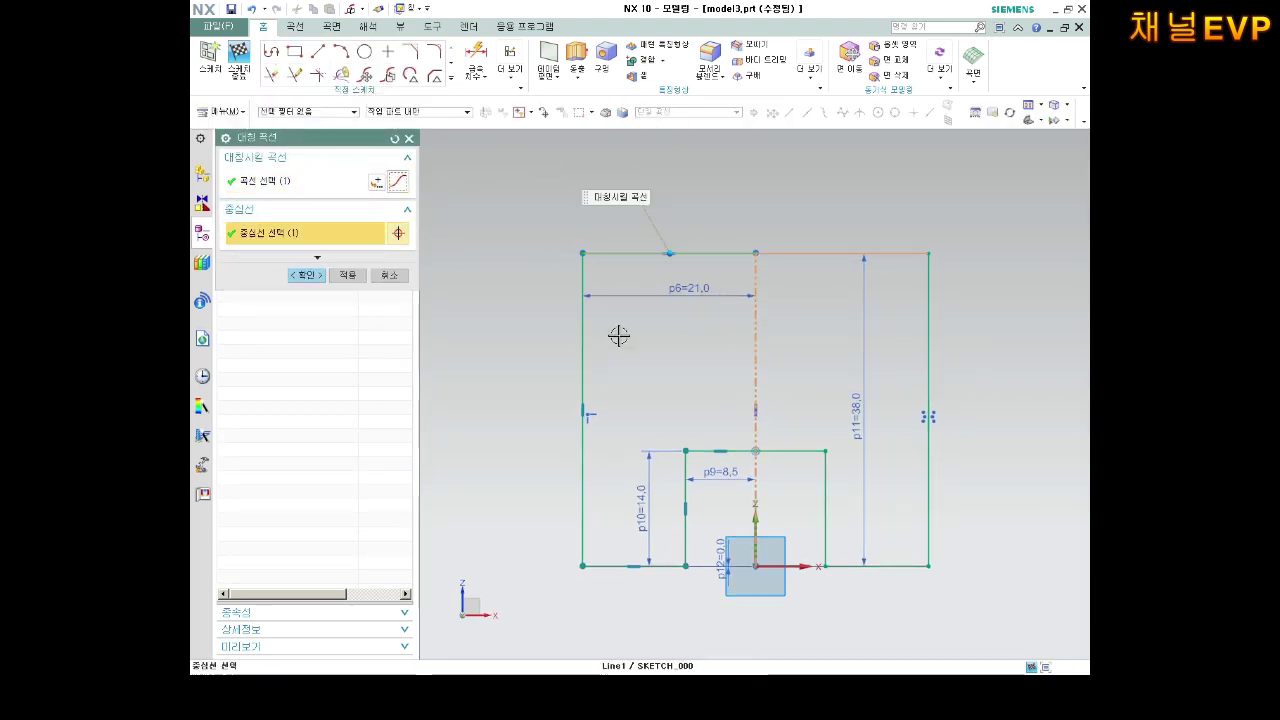
click(306, 275)
scroll(735, 315, down, 2)
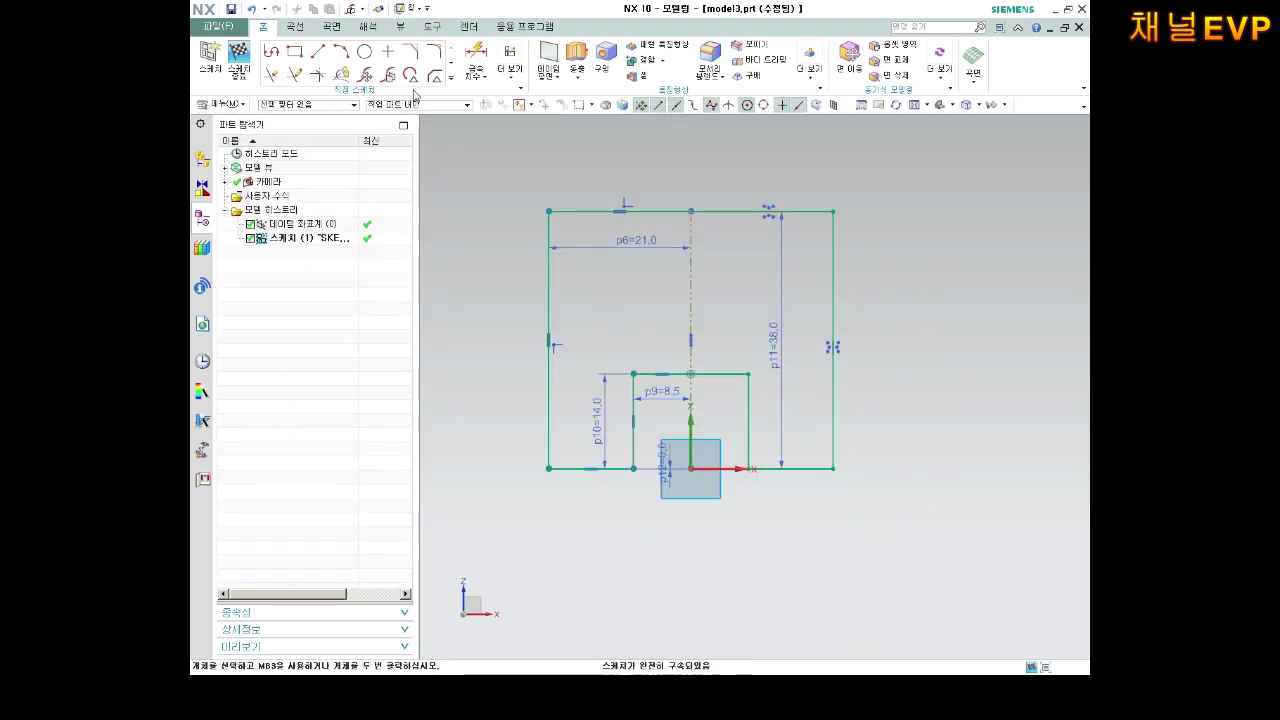
Draw circles at the two inner corners of the step.
click(366, 53)
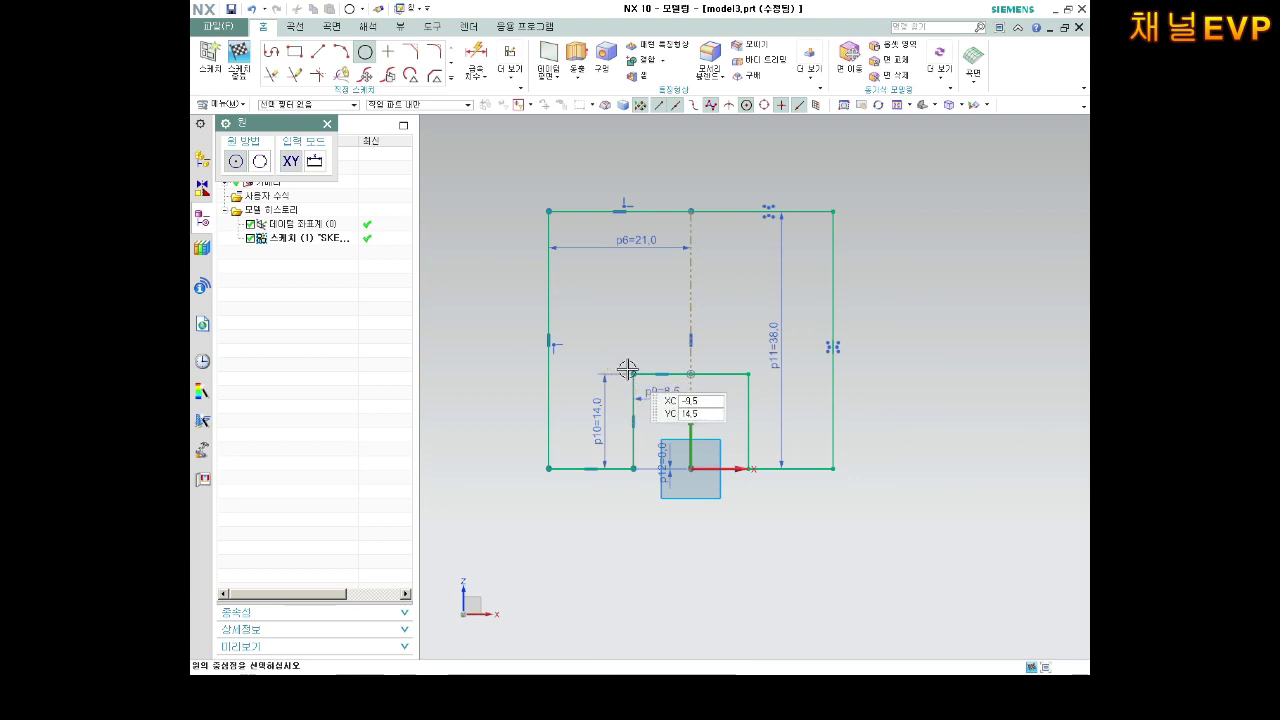
click(750, 350)
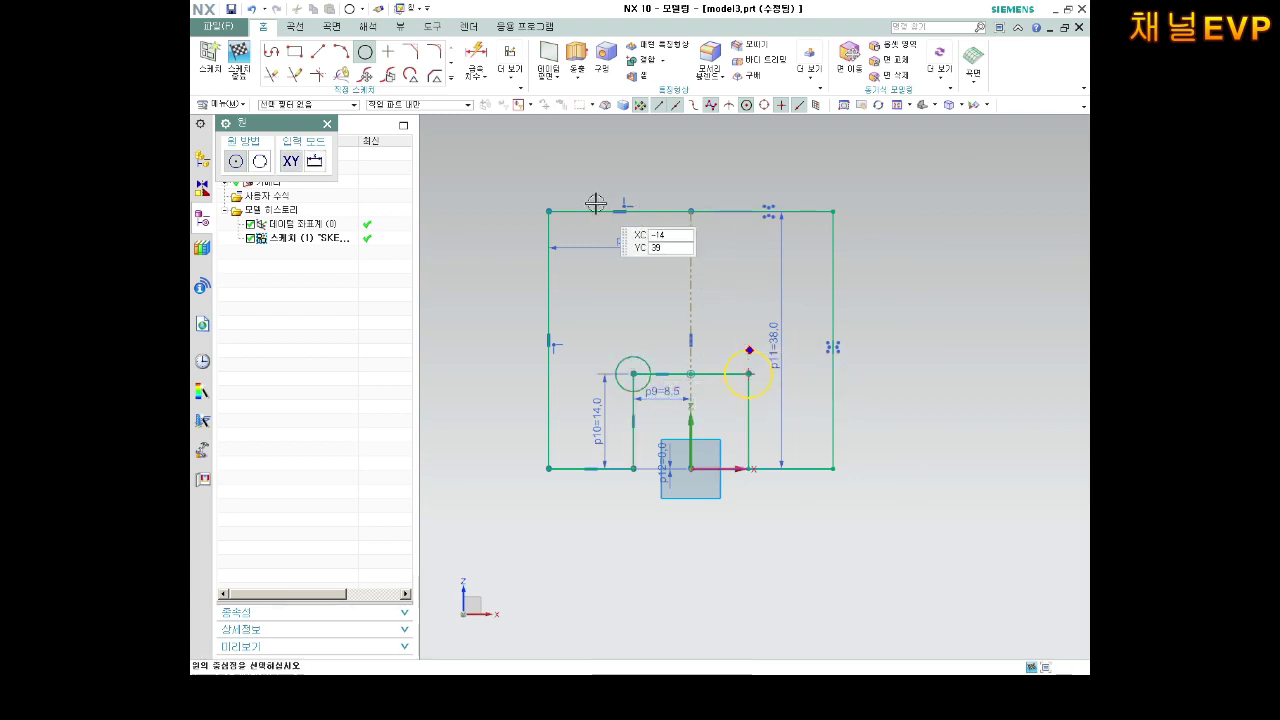
click(748, 349)
key(Escape)
Dimension the left circle's diameter as p13 = 3.0.
click(476, 55)
click(632, 357)
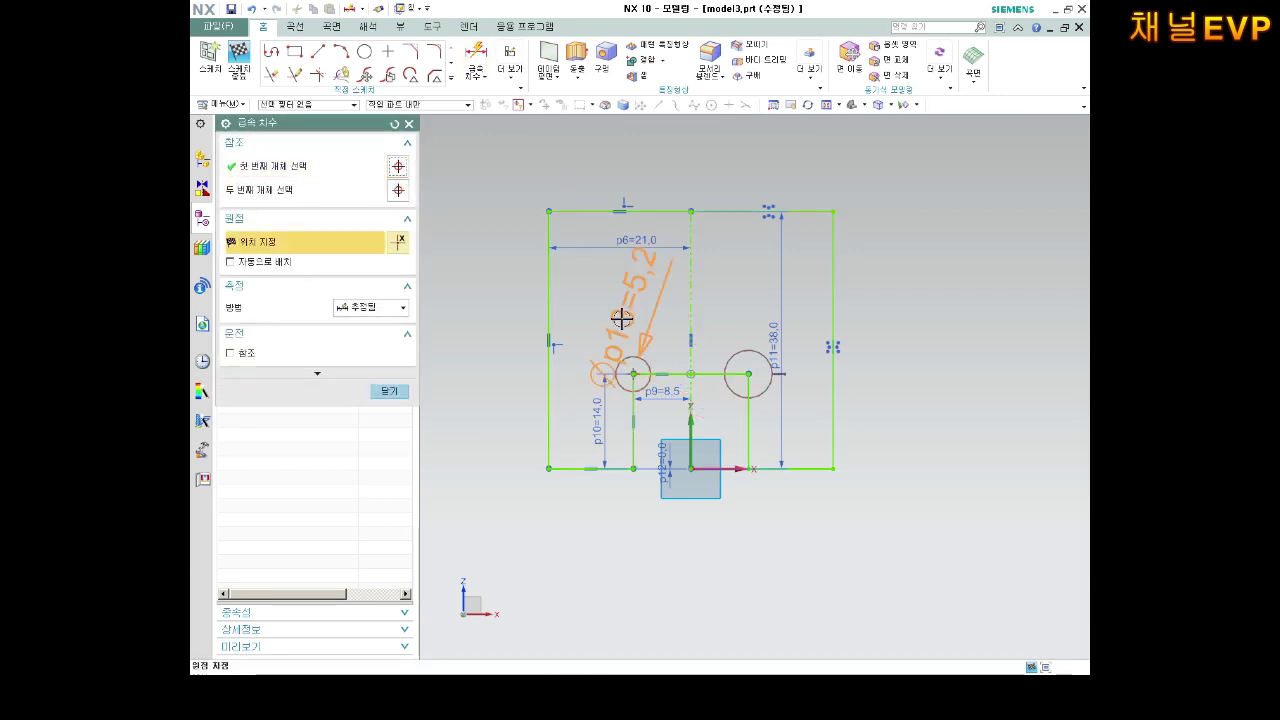
click(624, 316)
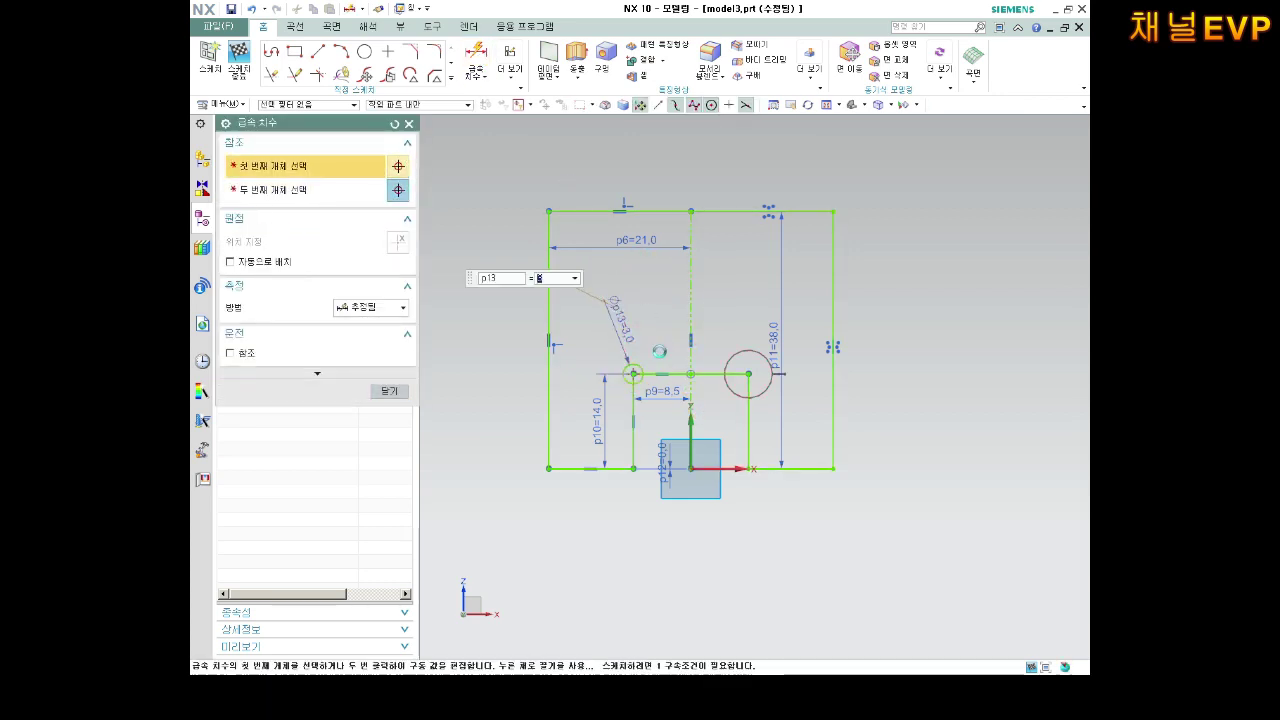
middle_click(640, 350)
scroll(660, 350, up, 2)
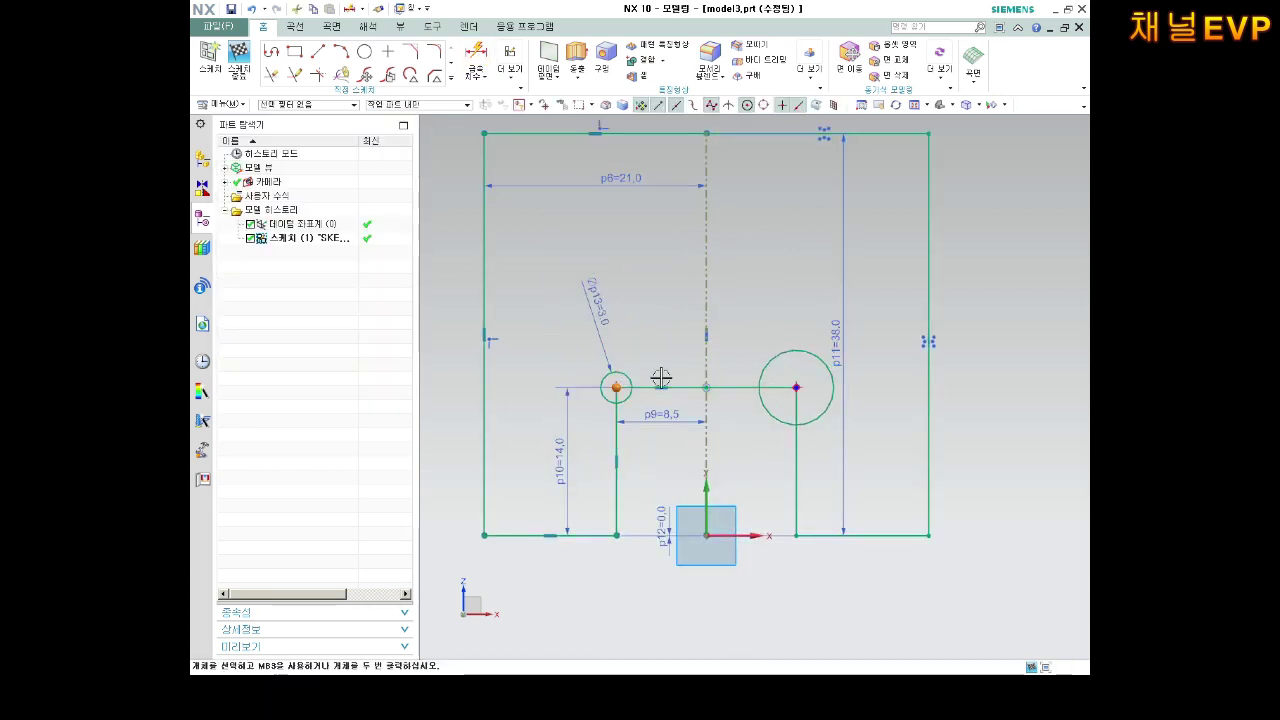
Select the right and left circles and apply a constraint linking them.
click(782, 350)
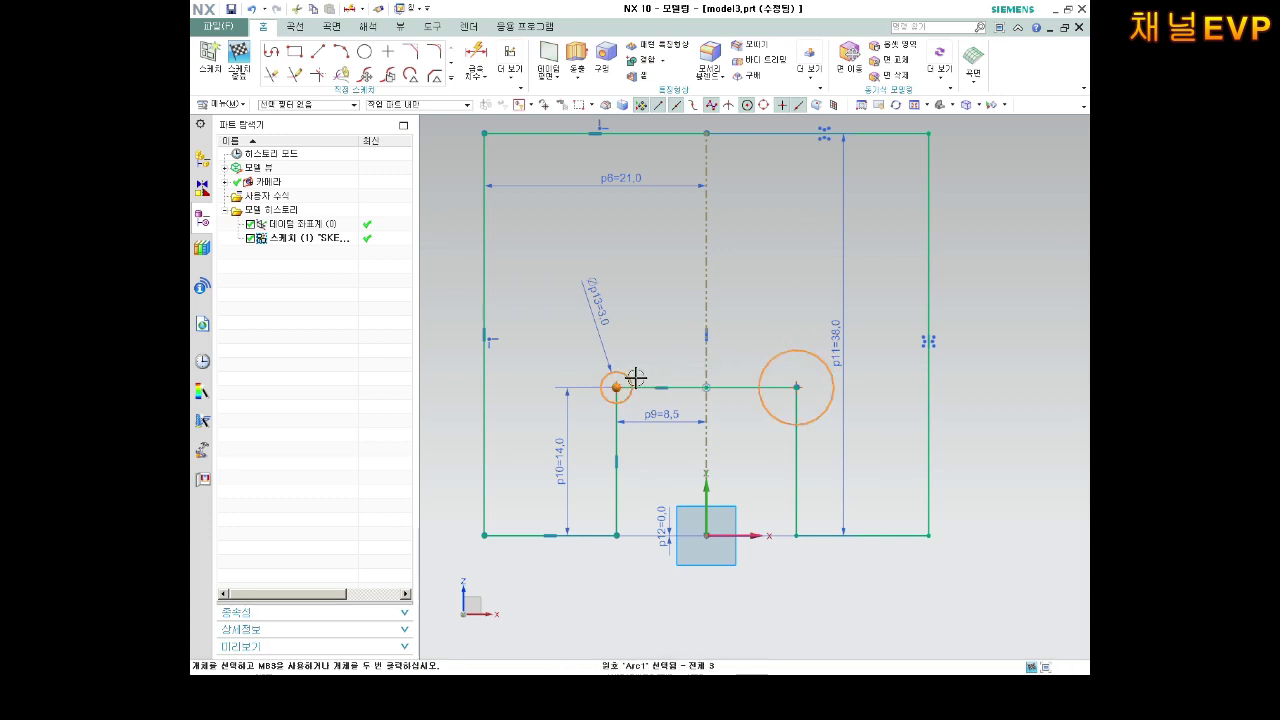
key(Escape)
right_click(672, 306)
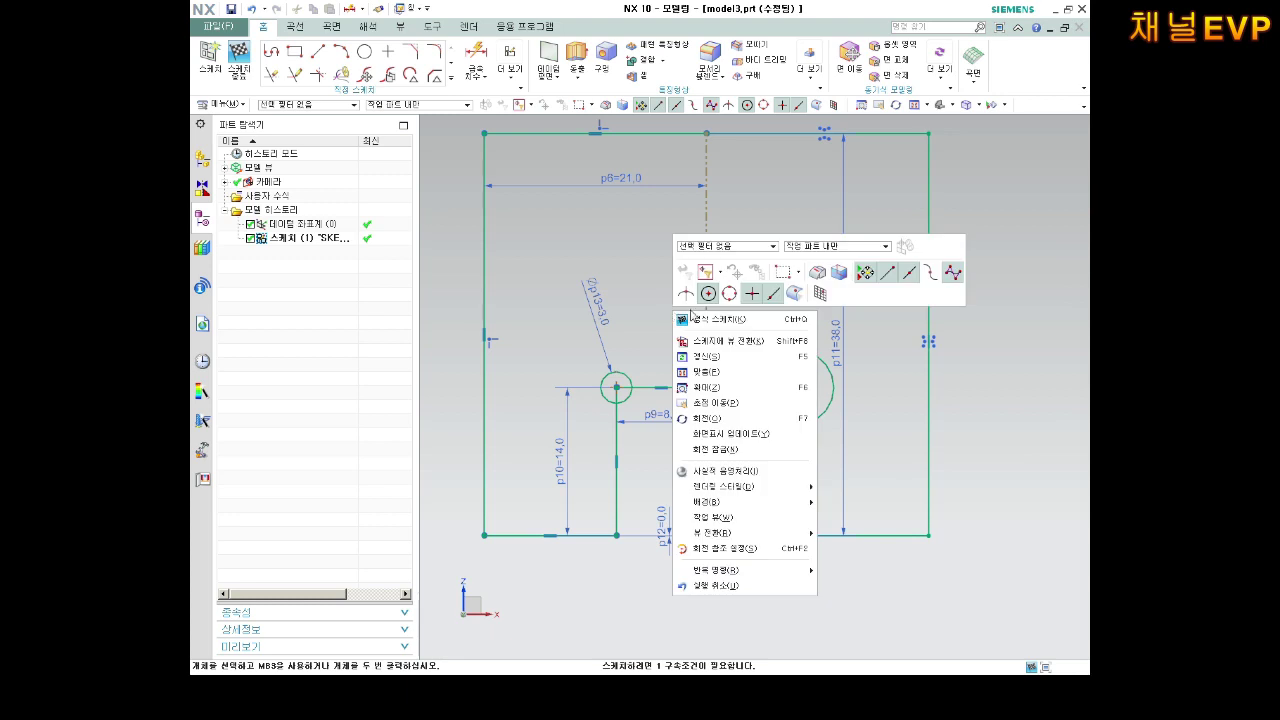
click(777, 346)
click(778, 350)
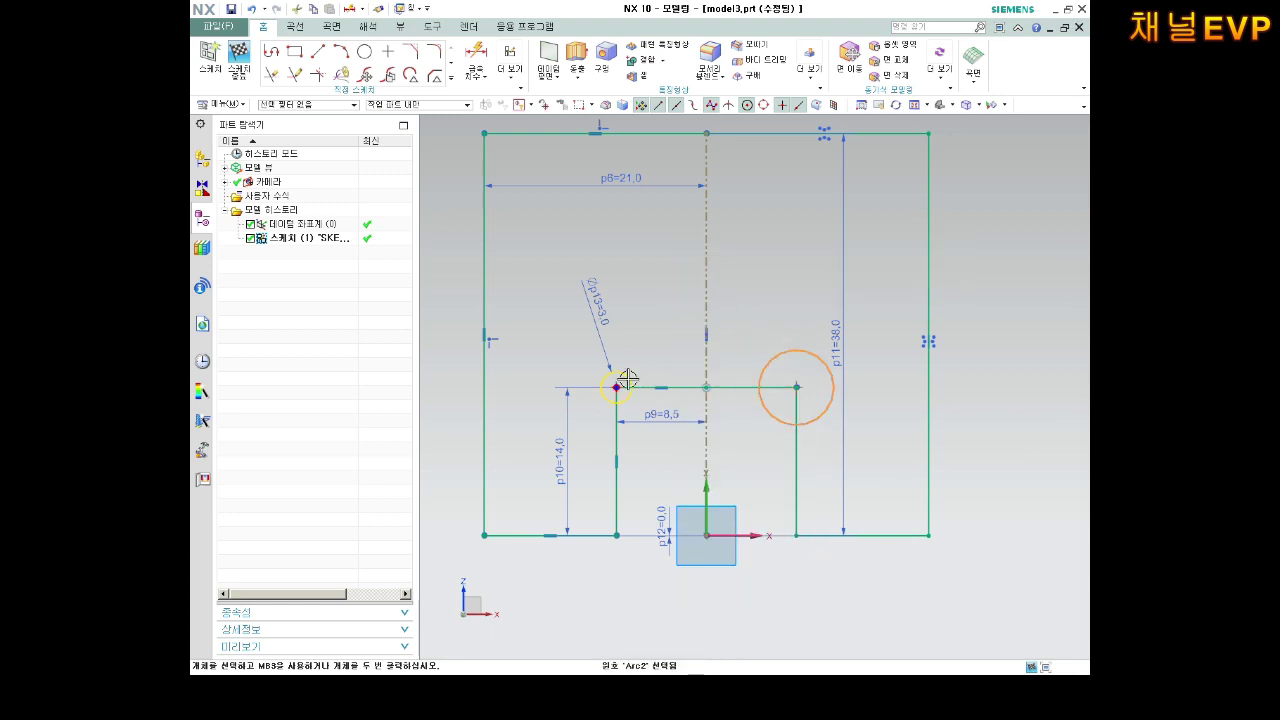
click(628, 373)
click(640, 366)
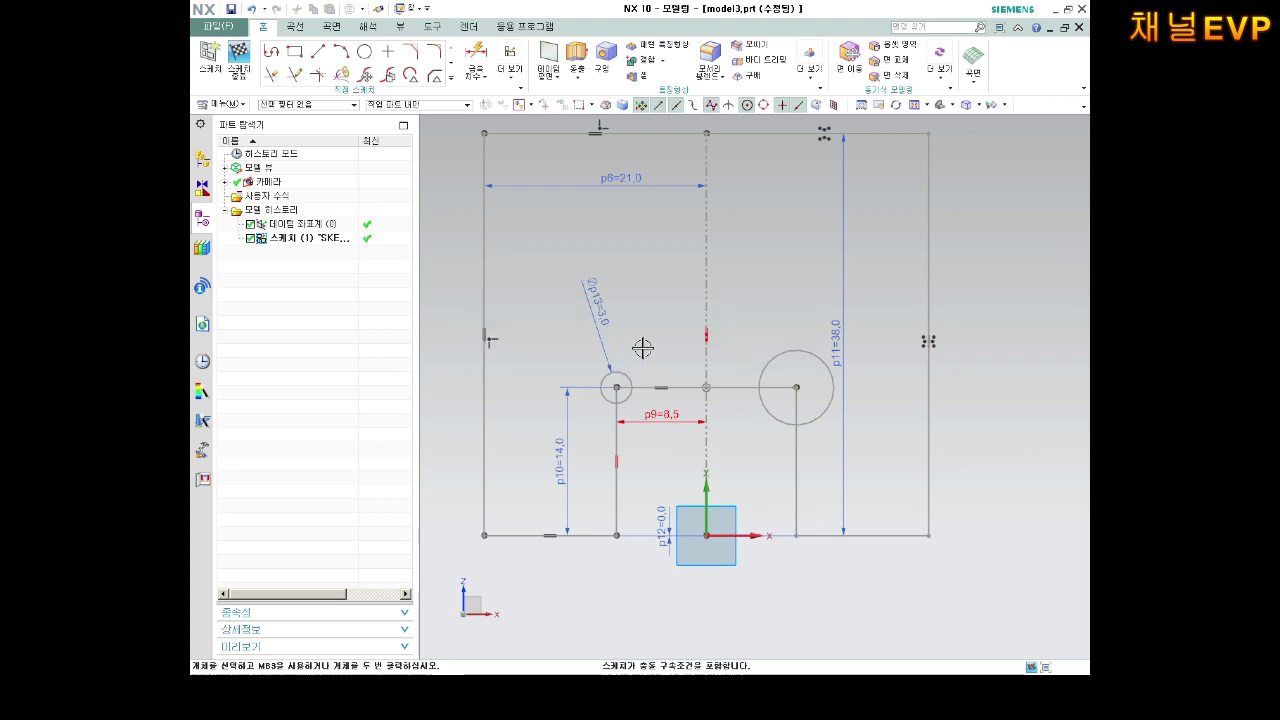
Reselect both circles and make them equal in radius.
right_click(763, 291)
click(754, 334)
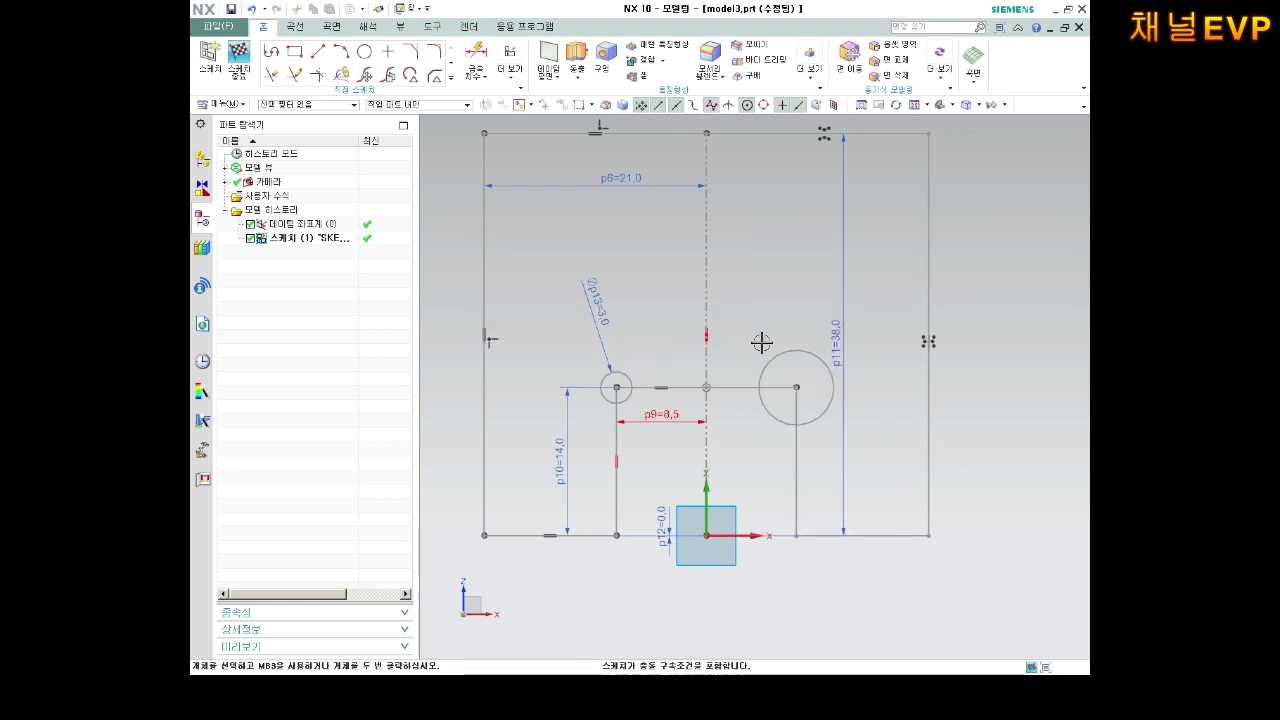
click(770, 352)
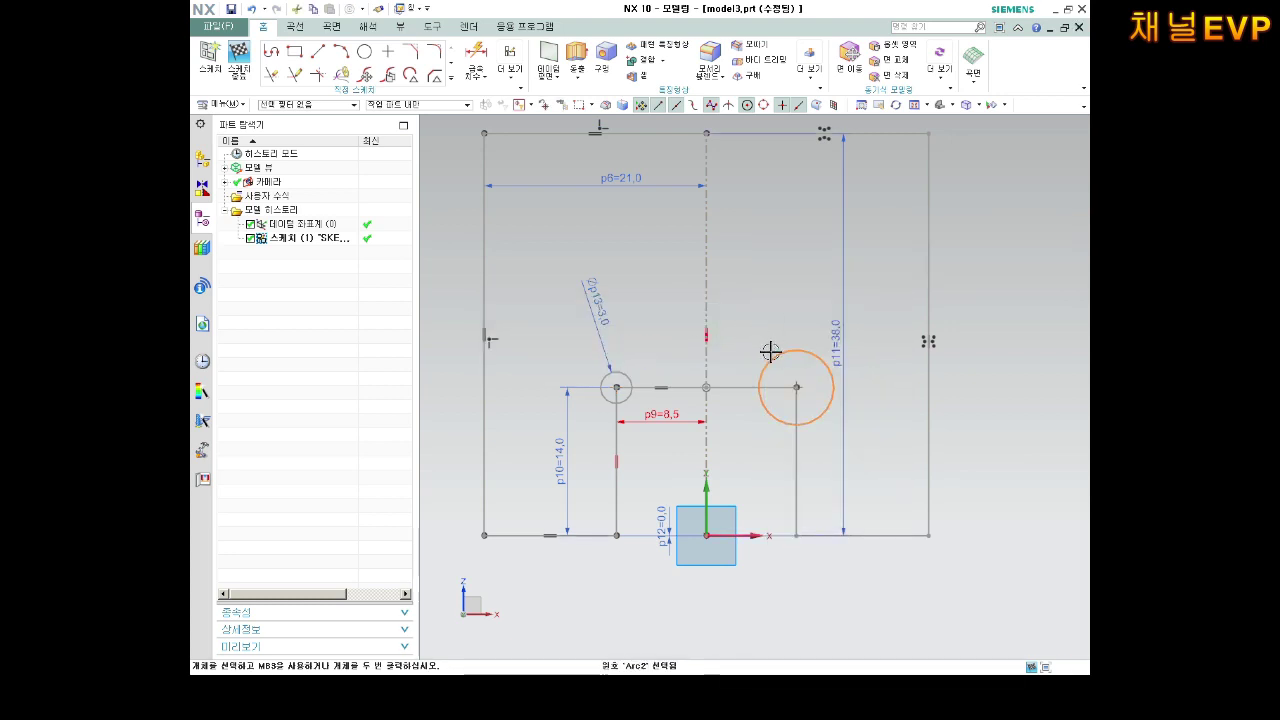
click(628, 368)
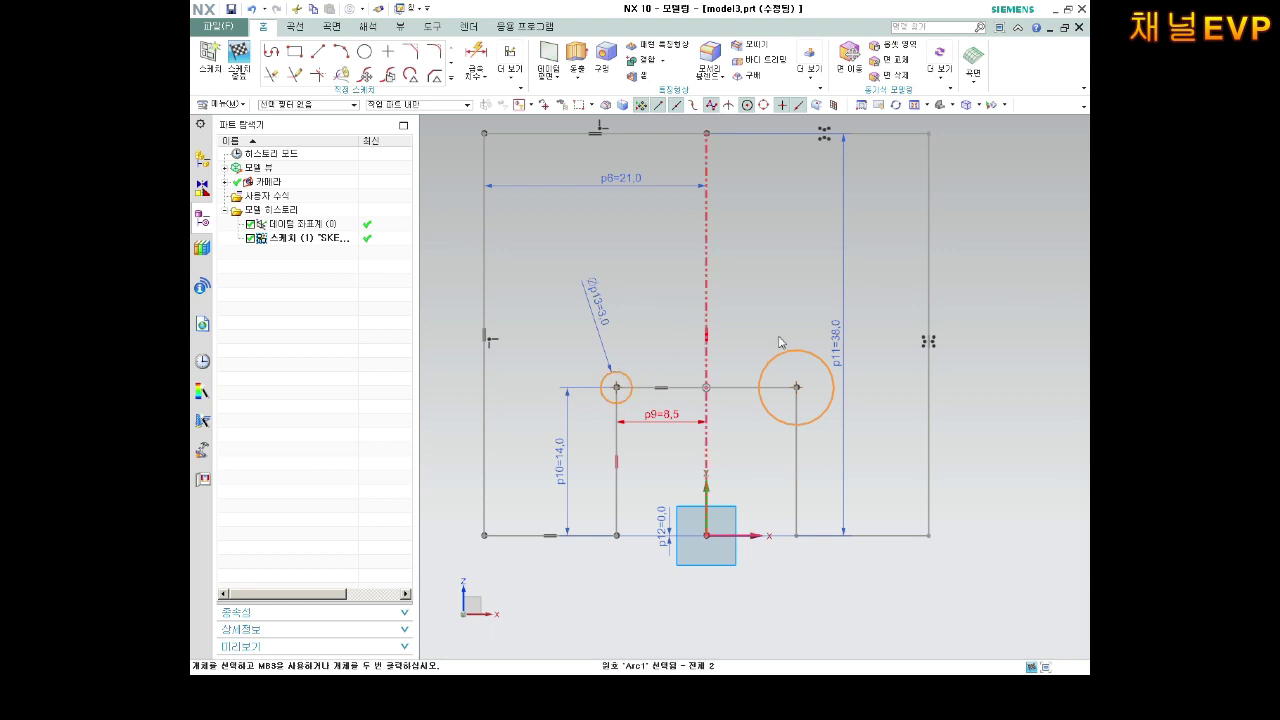
click(812, 332)
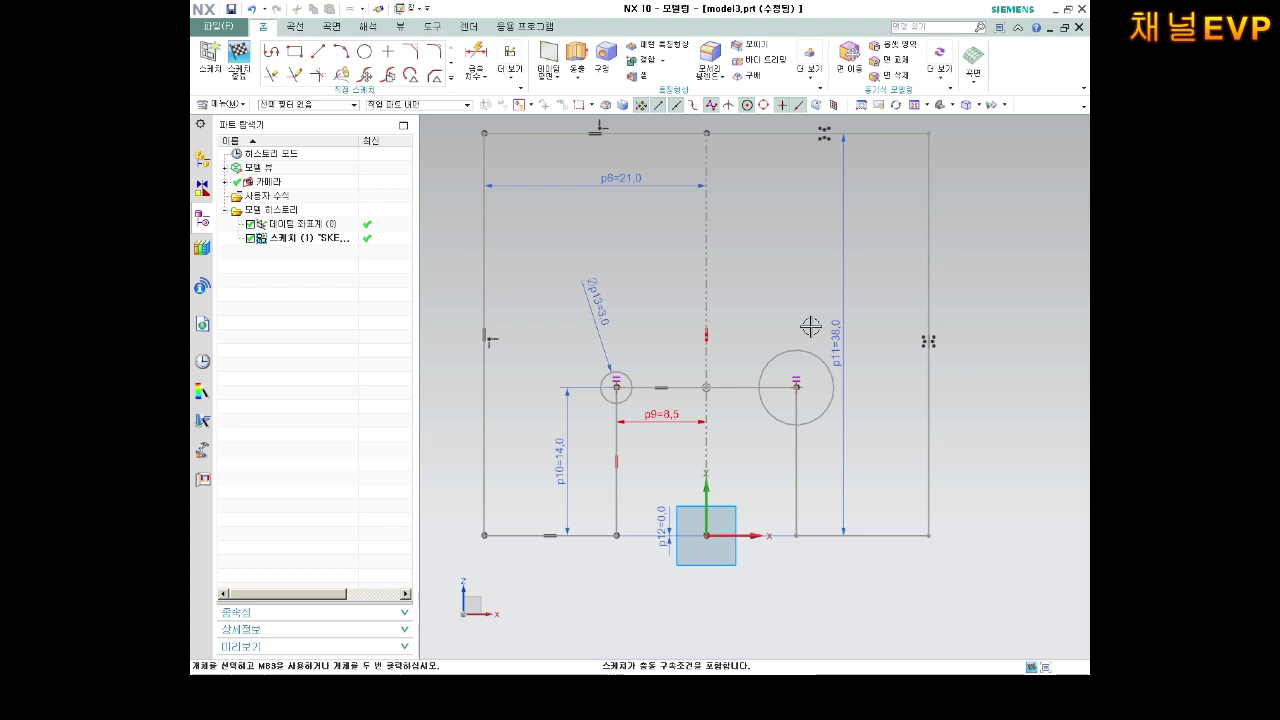
right_click(799, 351)
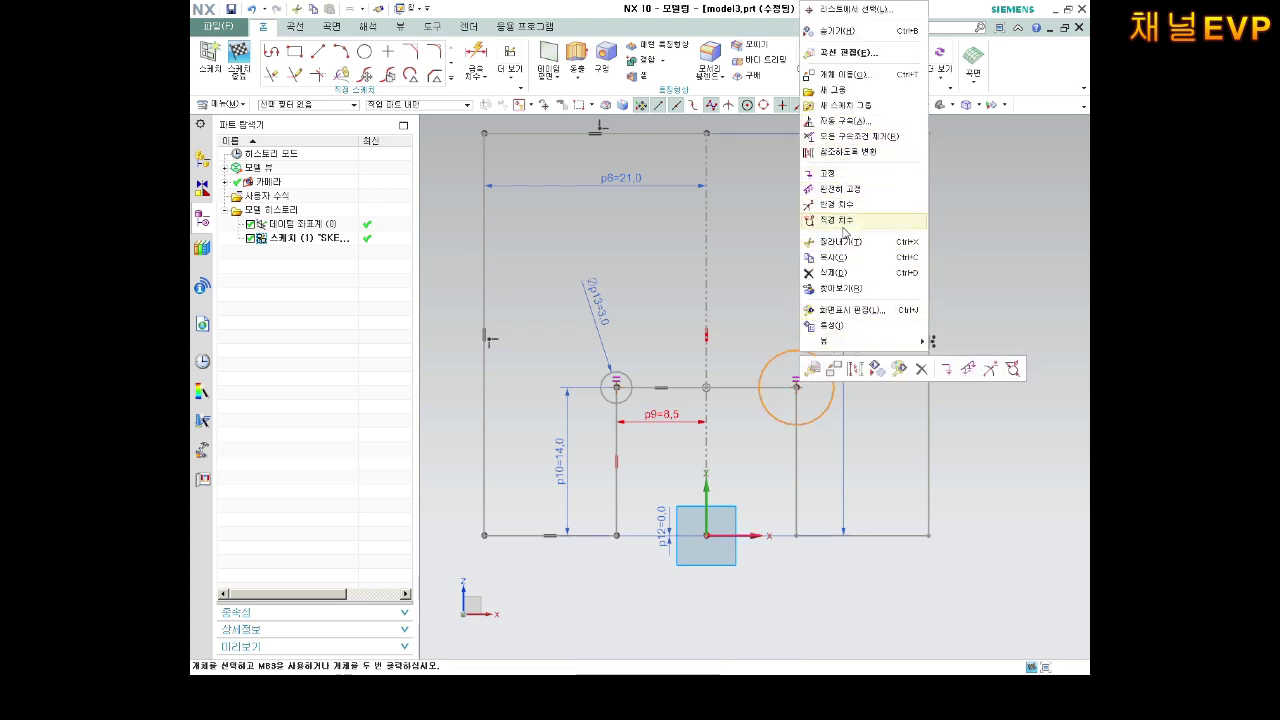
Remove the right circle's constraints and shrink it.
click(846, 136)
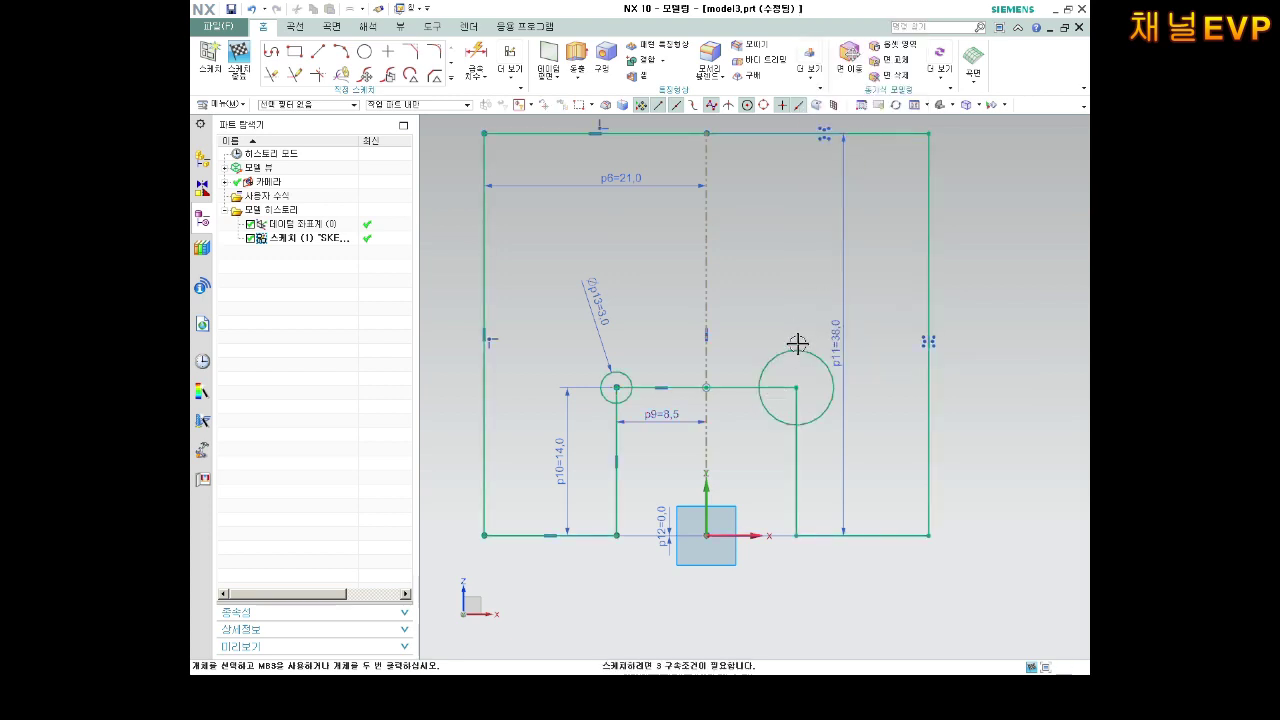
drag(797, 343, 798, 364)
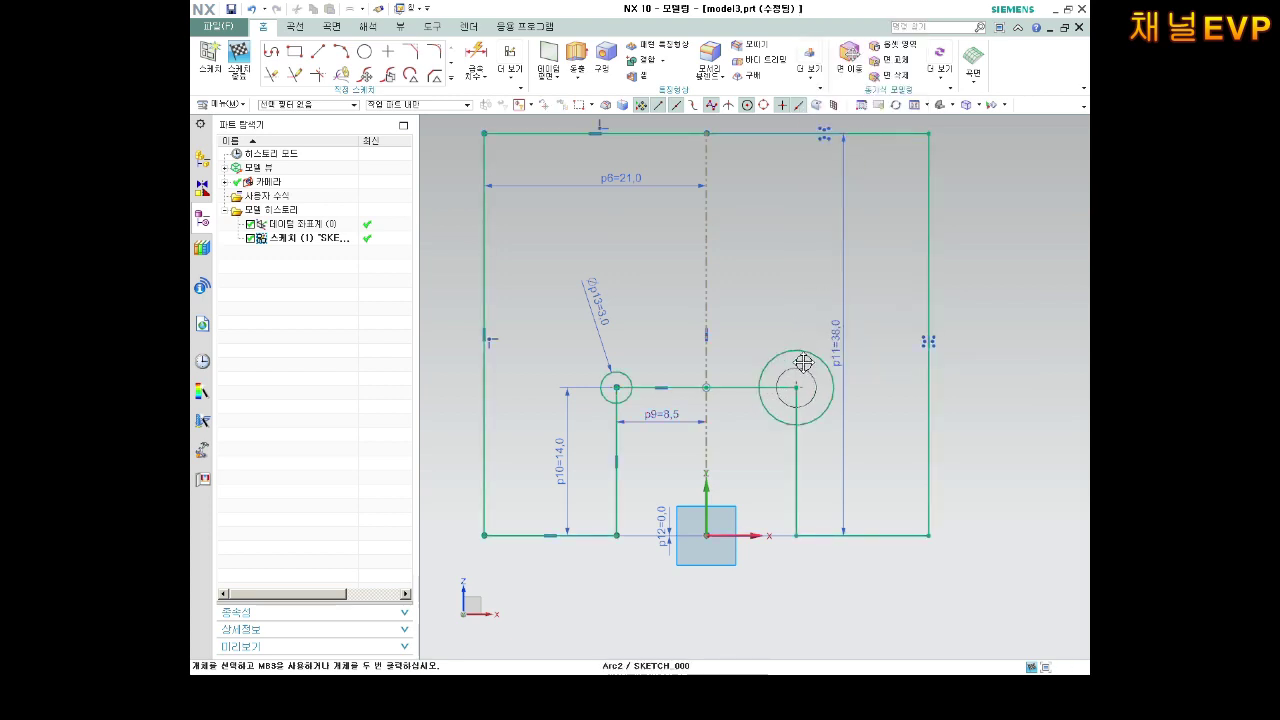
right_click(635, 376)
key(Escape)
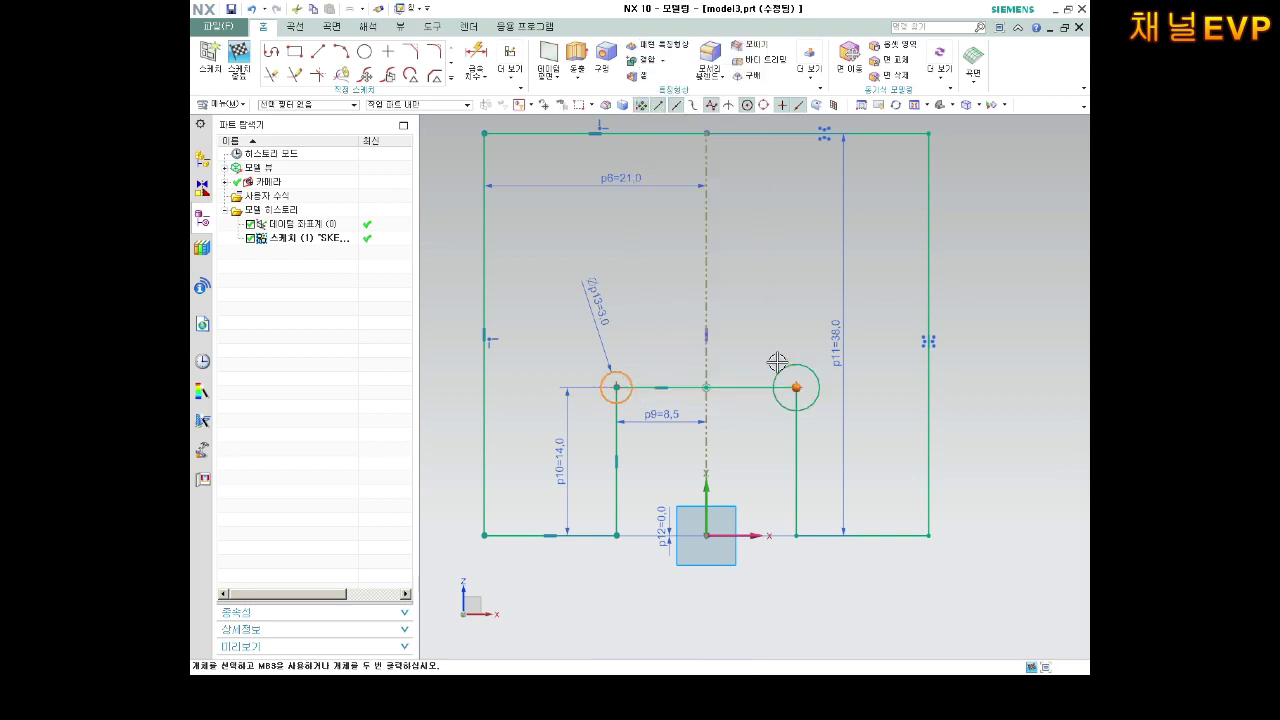
Select both corner circles and constrain them to equal size.
click(788, 367)
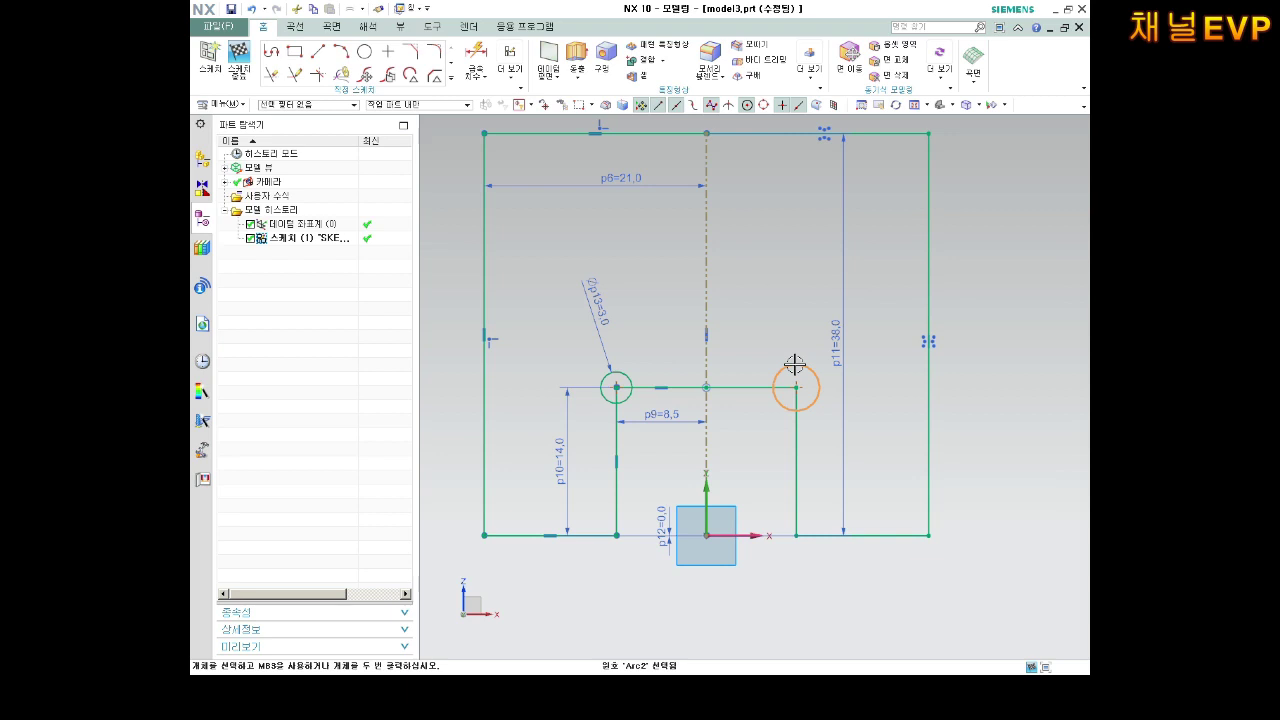
key(Escape)
right_click(788, 338)
key(Escape)
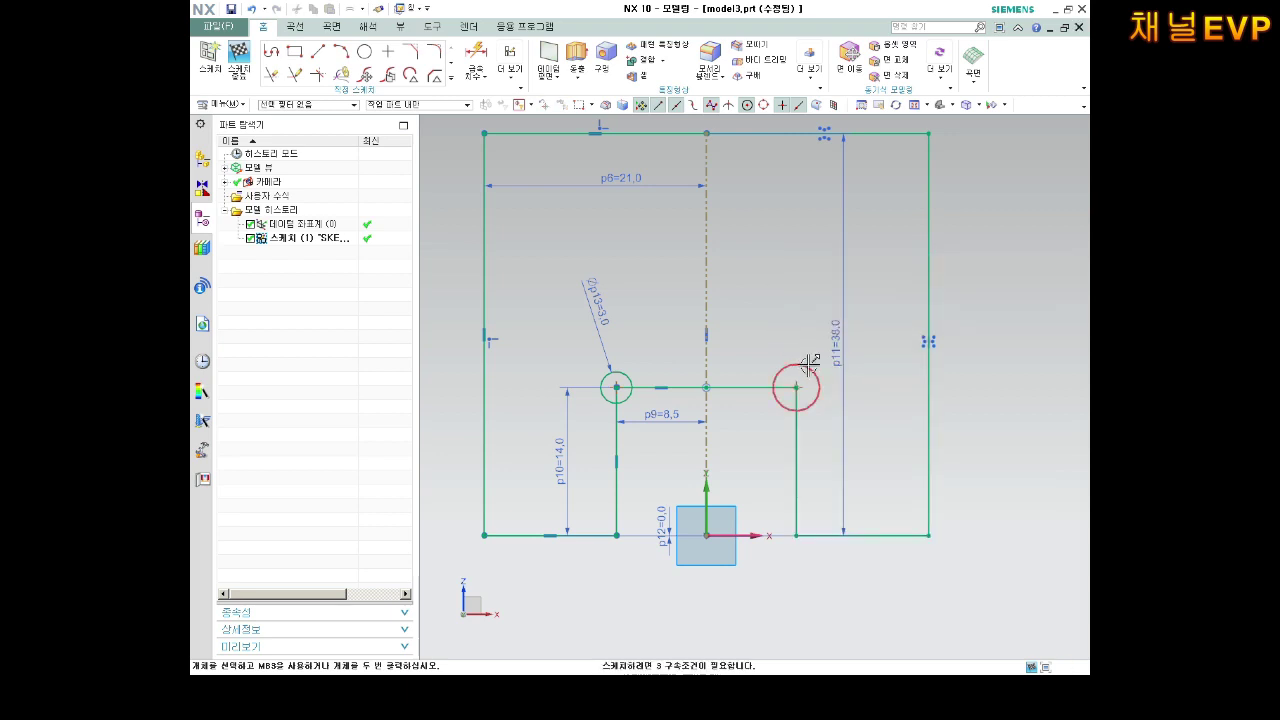
click(814, 369)
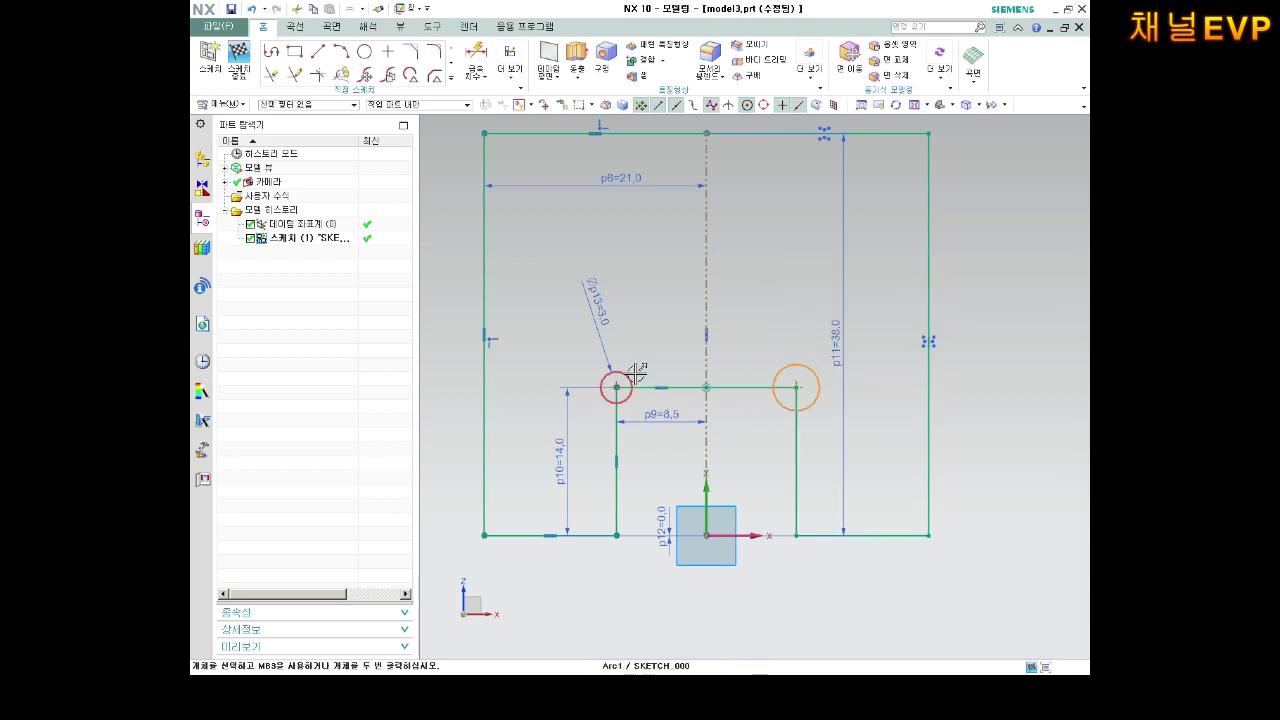
click(840, 337)
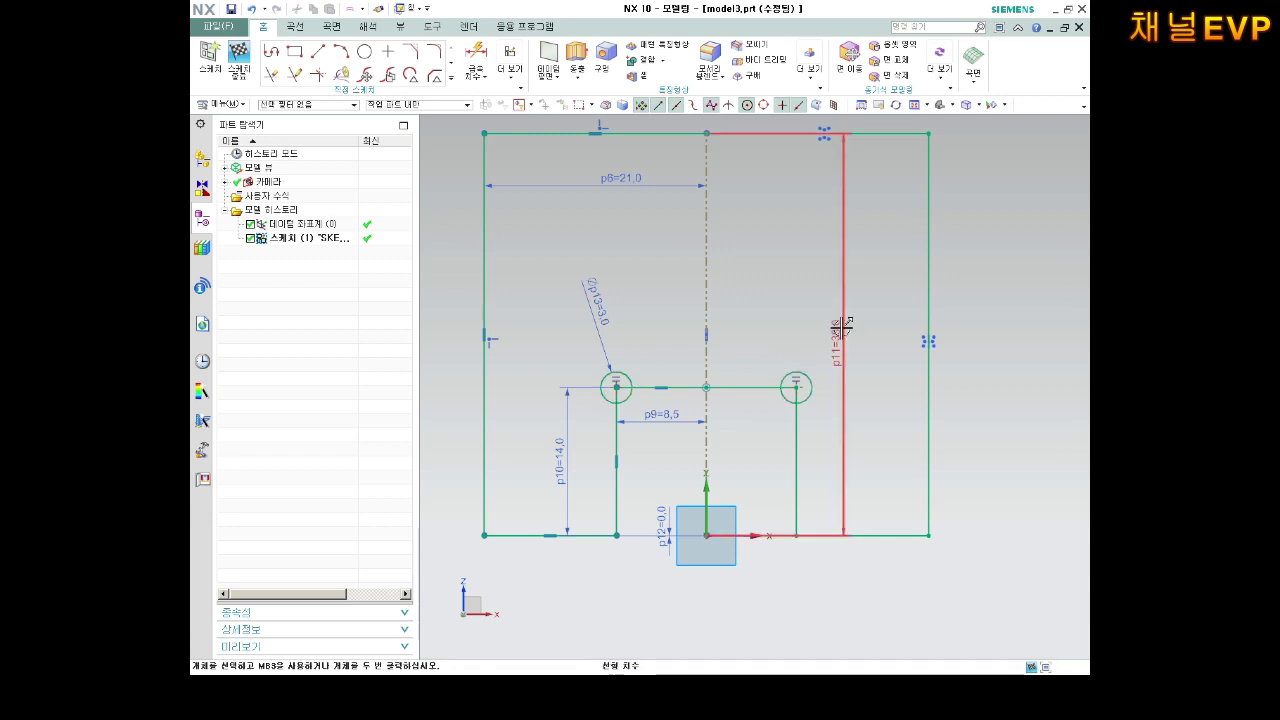
scroll(870, 382, down, 2)
scroll(852, 245, up, 1)
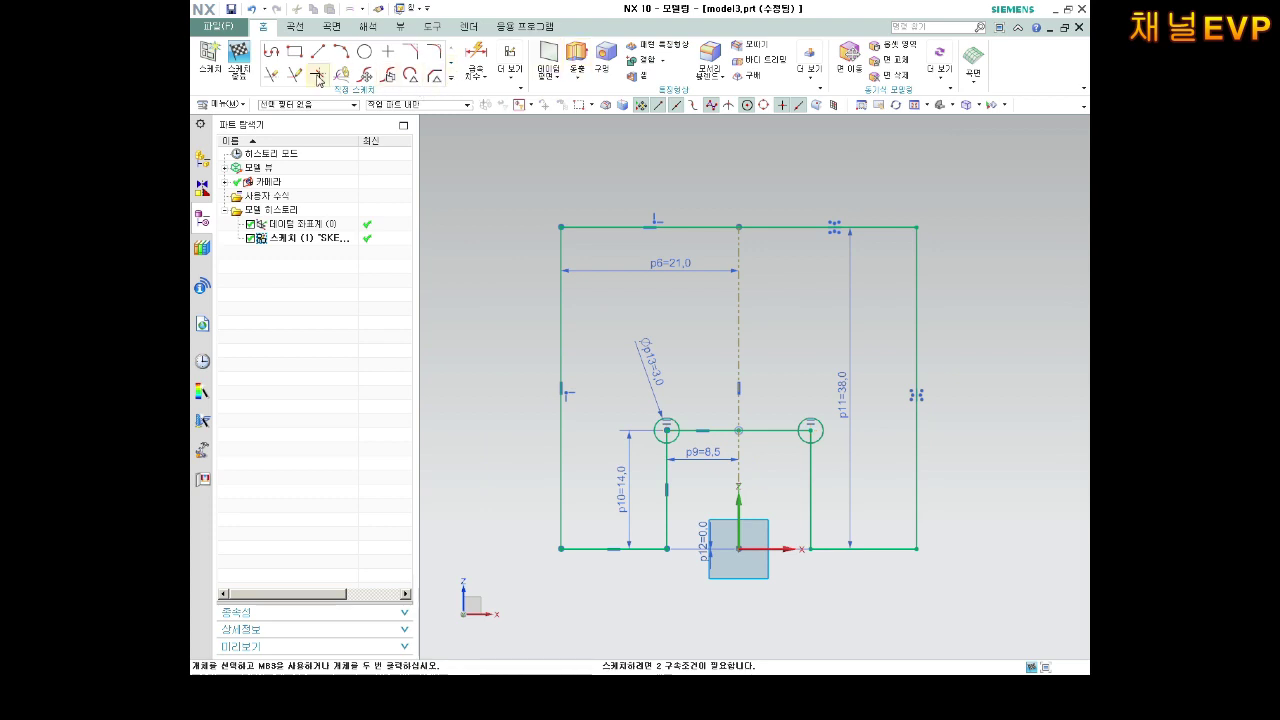
Quick Trim away the inner quarters of both corner circles.
click(271, 75)
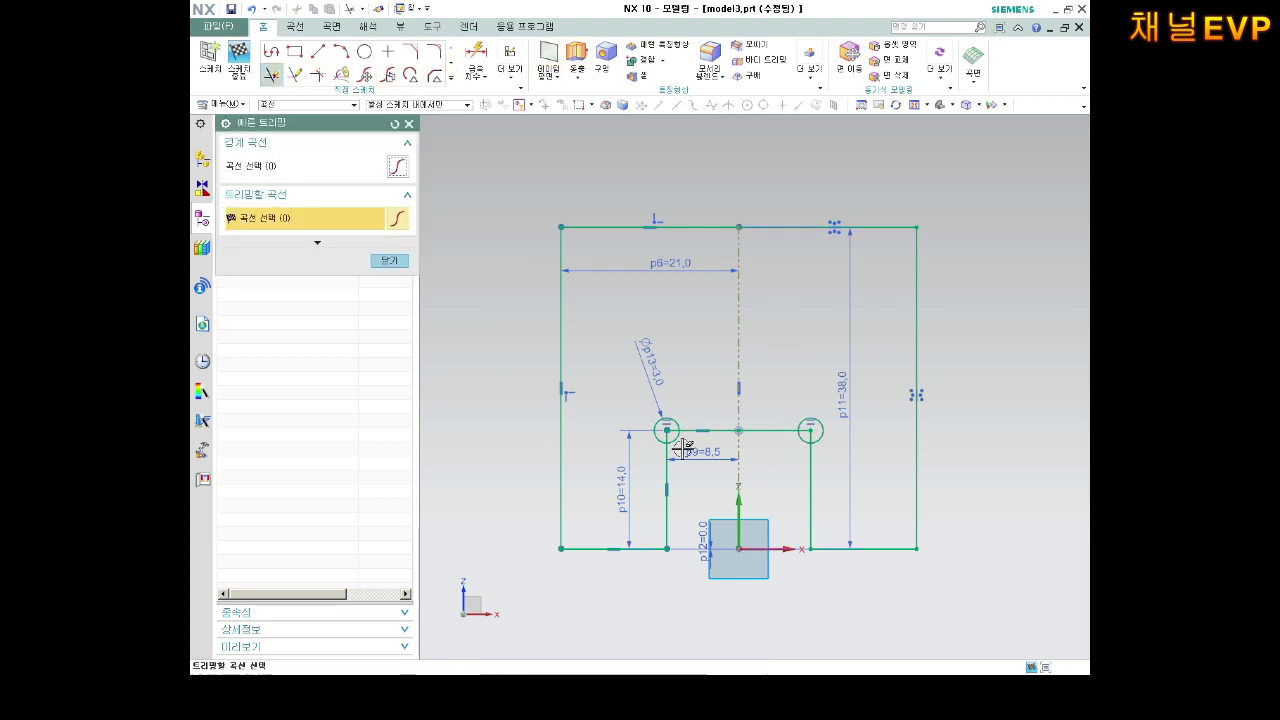
scroll(690, 431, up, 3)
click(651, 413)
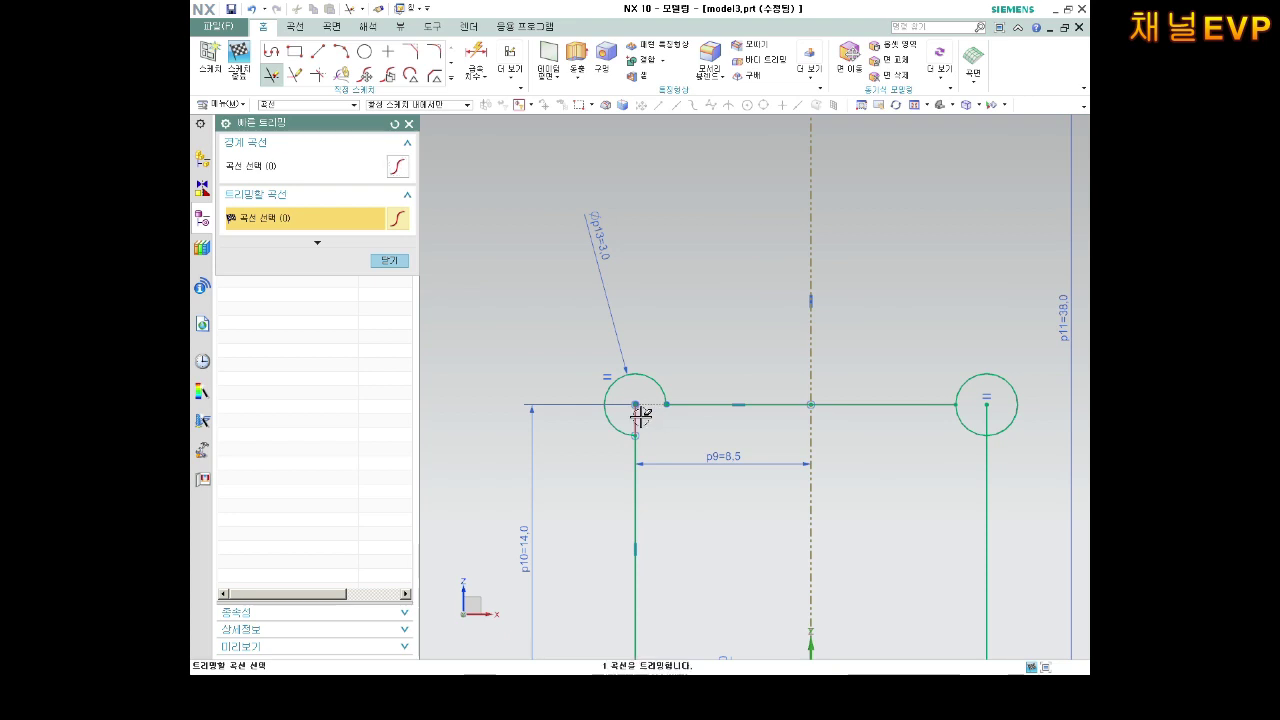
click(968, 422)
scroll(1040, 360, down, 4)
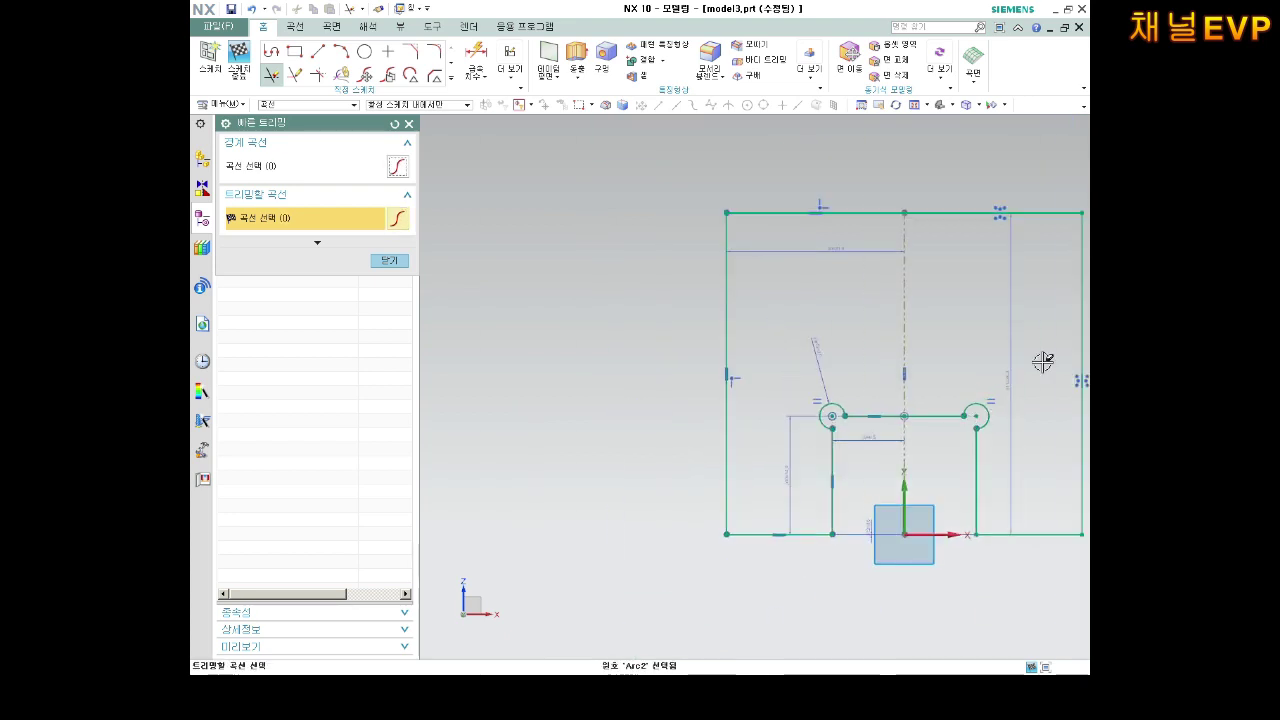
scroll(1037, 286, down, 1)
scroll(1045, 278, up, 2)
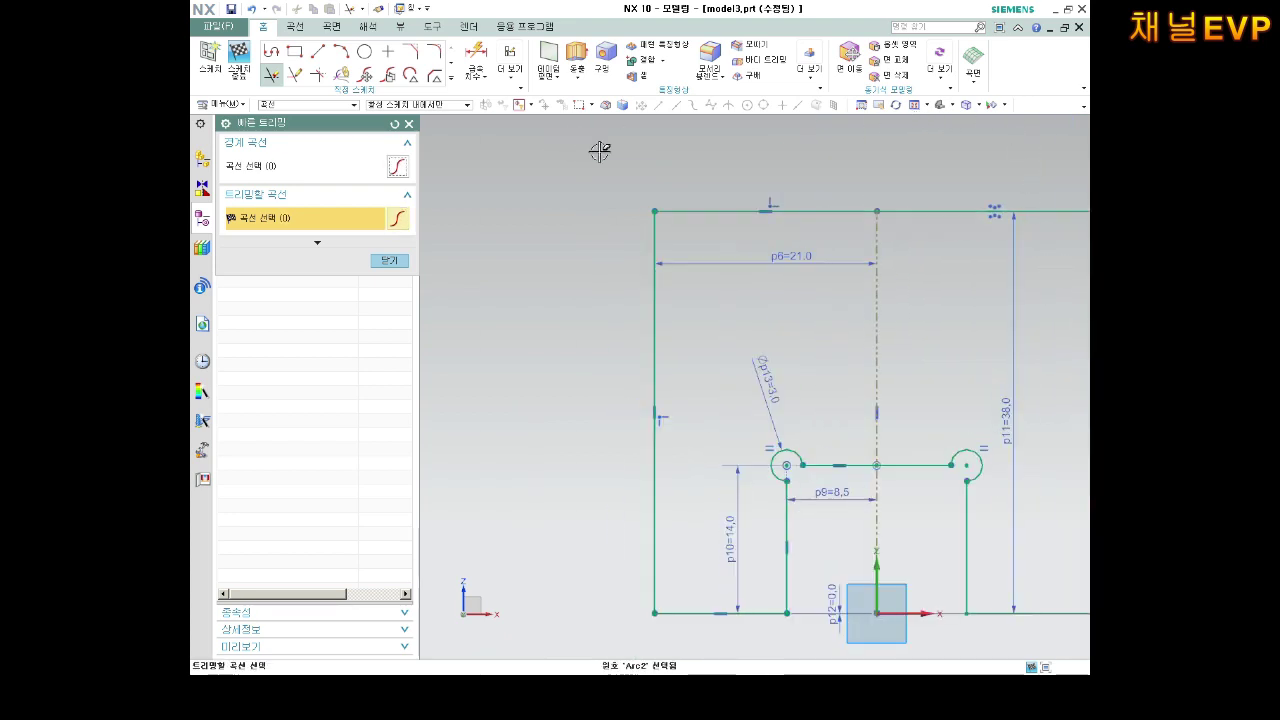
Finish the sketch and extrude the profile 17 mm into a solid block.
click(238, 58)
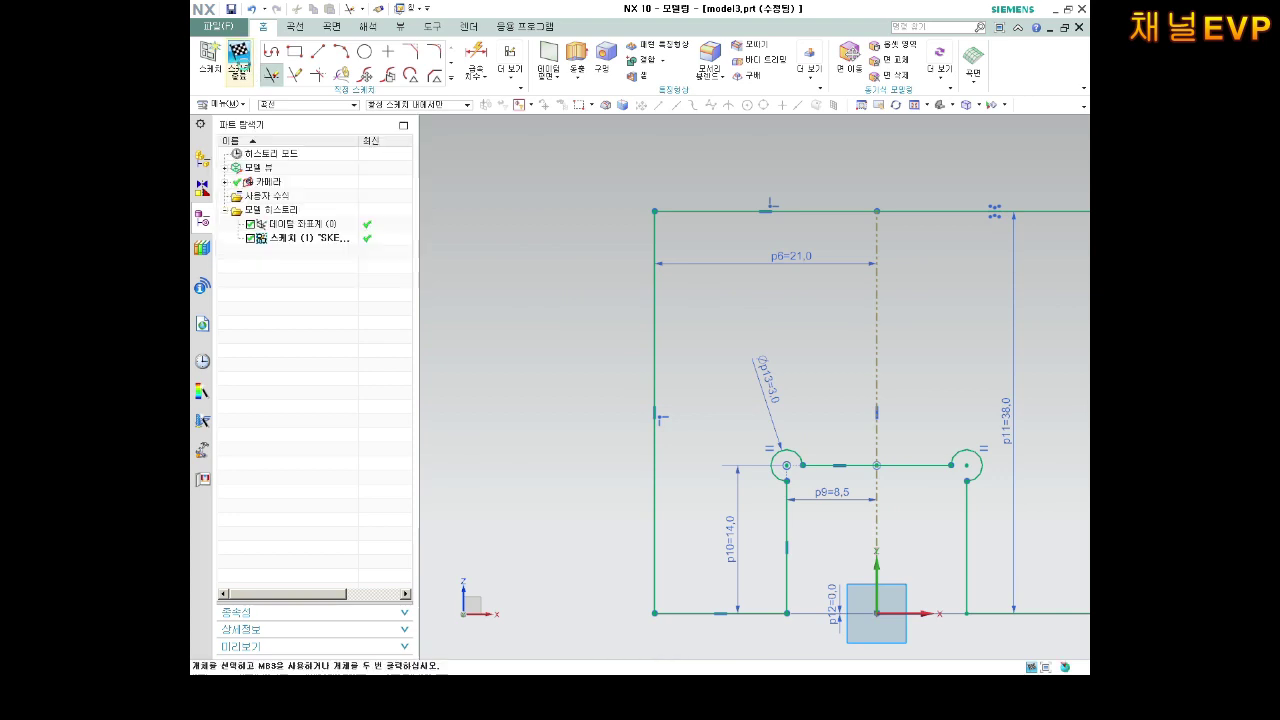
scroll(663, 223, down, 4)
middle_drag(823, 271, 489, 234)
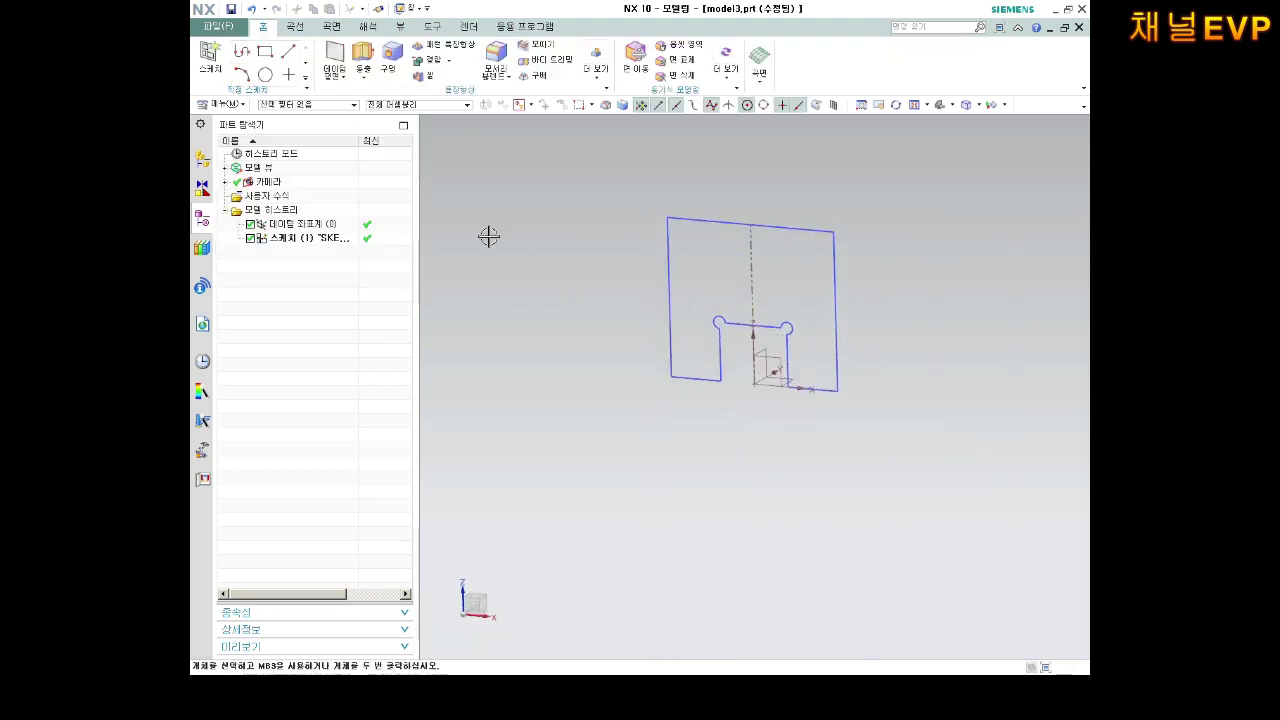
click(362, 62)
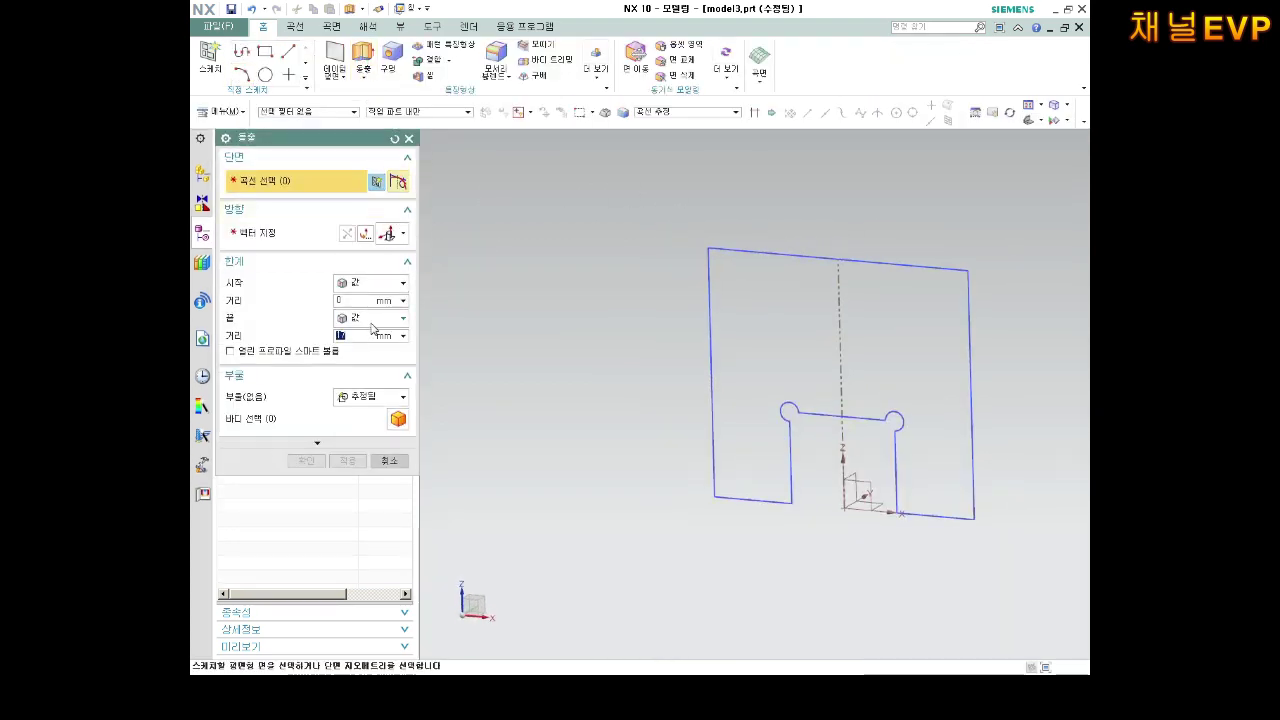
text(17)
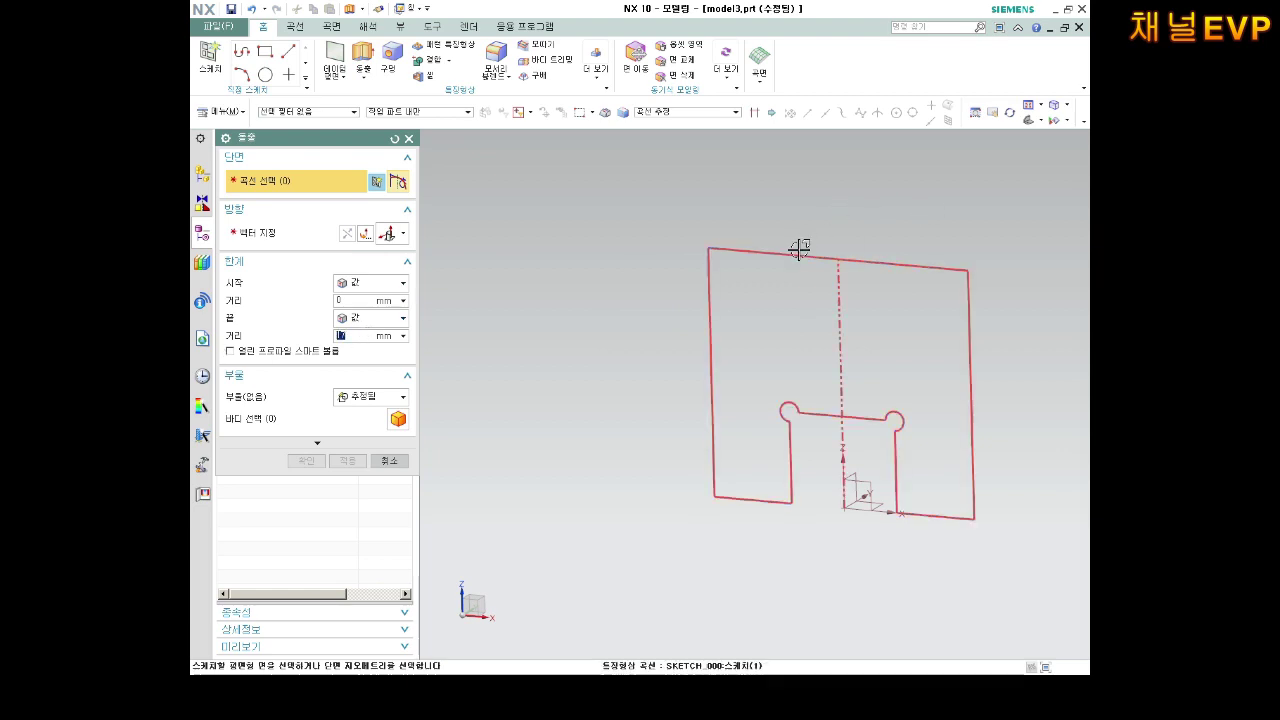
click(777, 248)
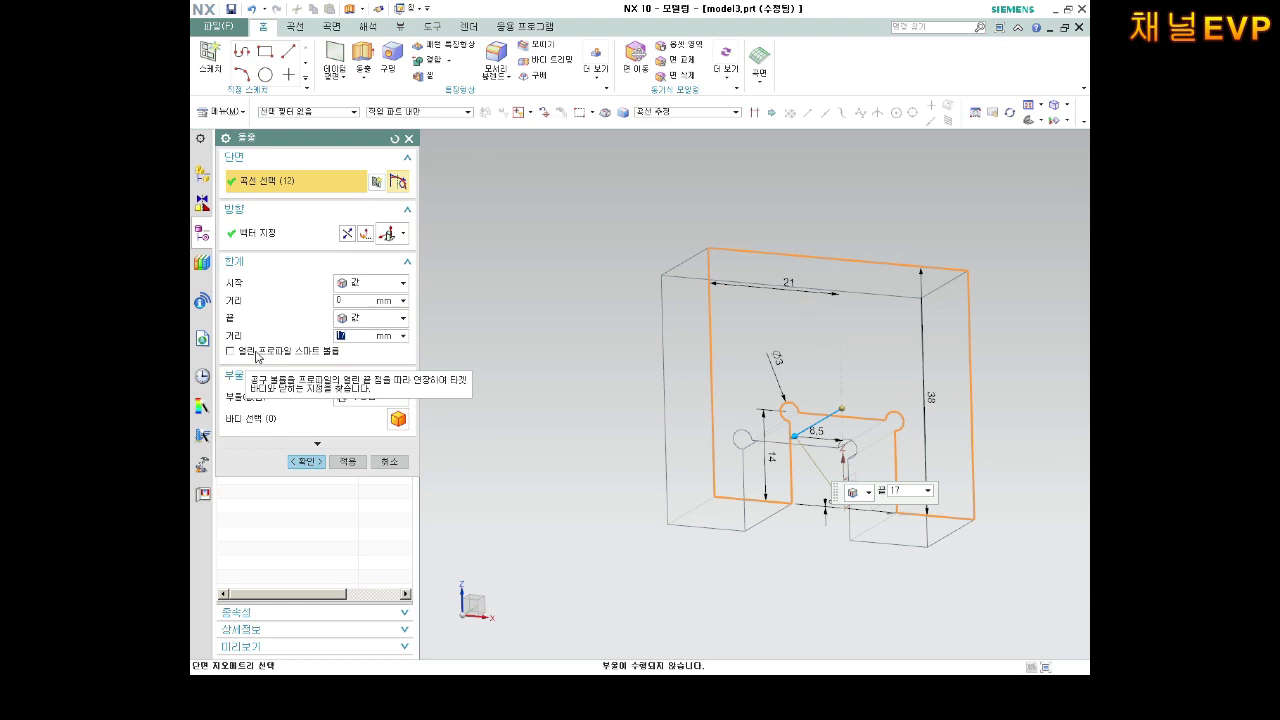
click(307, 461)
Display the block Shaded with Edges and orbit to view it from the side.
mouse_move(897, 277)
middle_down()
mouse_move(863, 289)
mouse_move(920, 260)
mouse_move(946, 275)
middle_up()
scroll(946, 275, up, 1)
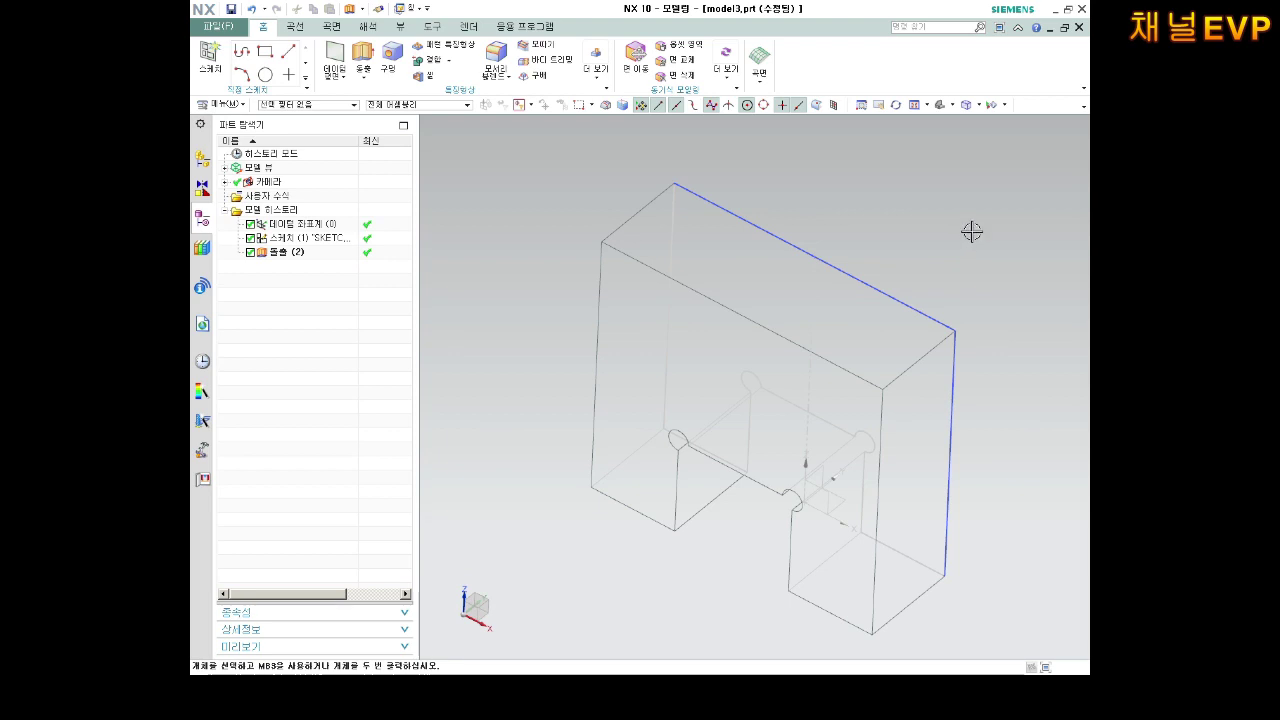
click(982, 108)
click(990, 120)
mouse_move(966, 249)
middle_down()
mouse_move(950, 287)
mouse_move(891, 280)
mouse_move(919, 271)
mouse_move(886, 284)
middle_up()
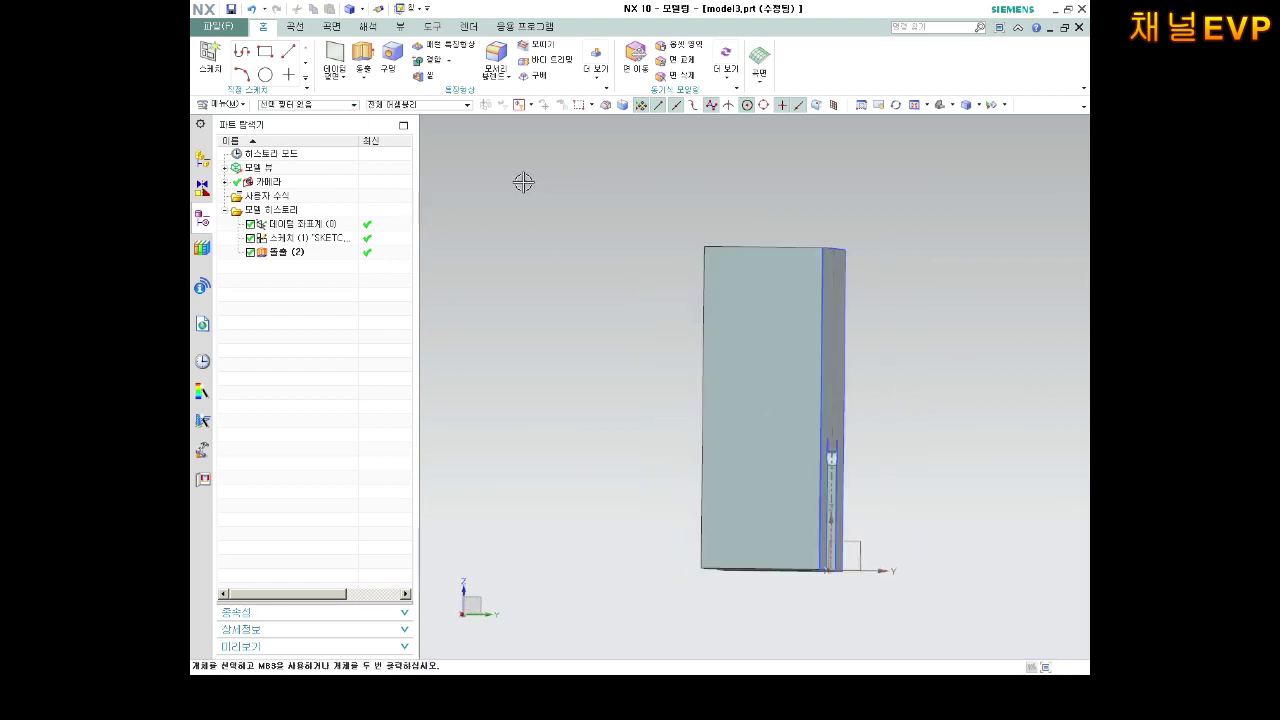
Start a sketch on the block's front face and draw the notch rectangle at its top-left.
click(210, 60)
click(757, 328)
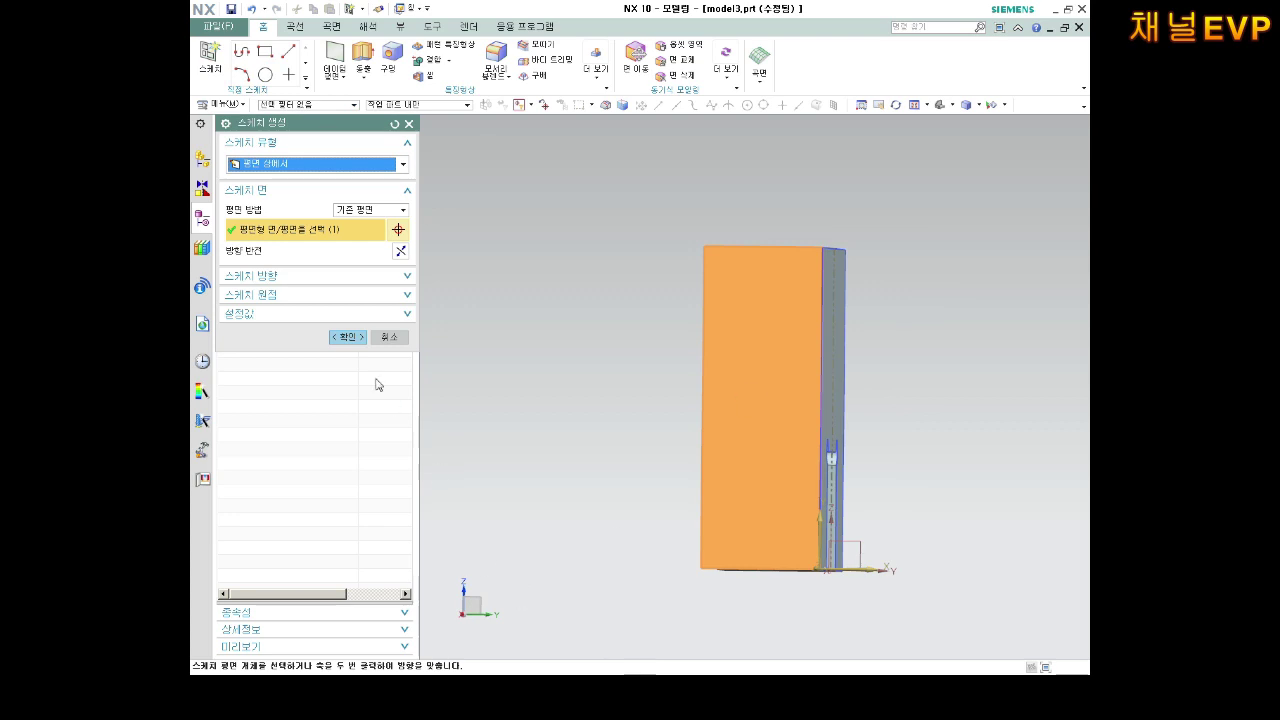
click(343, 336)
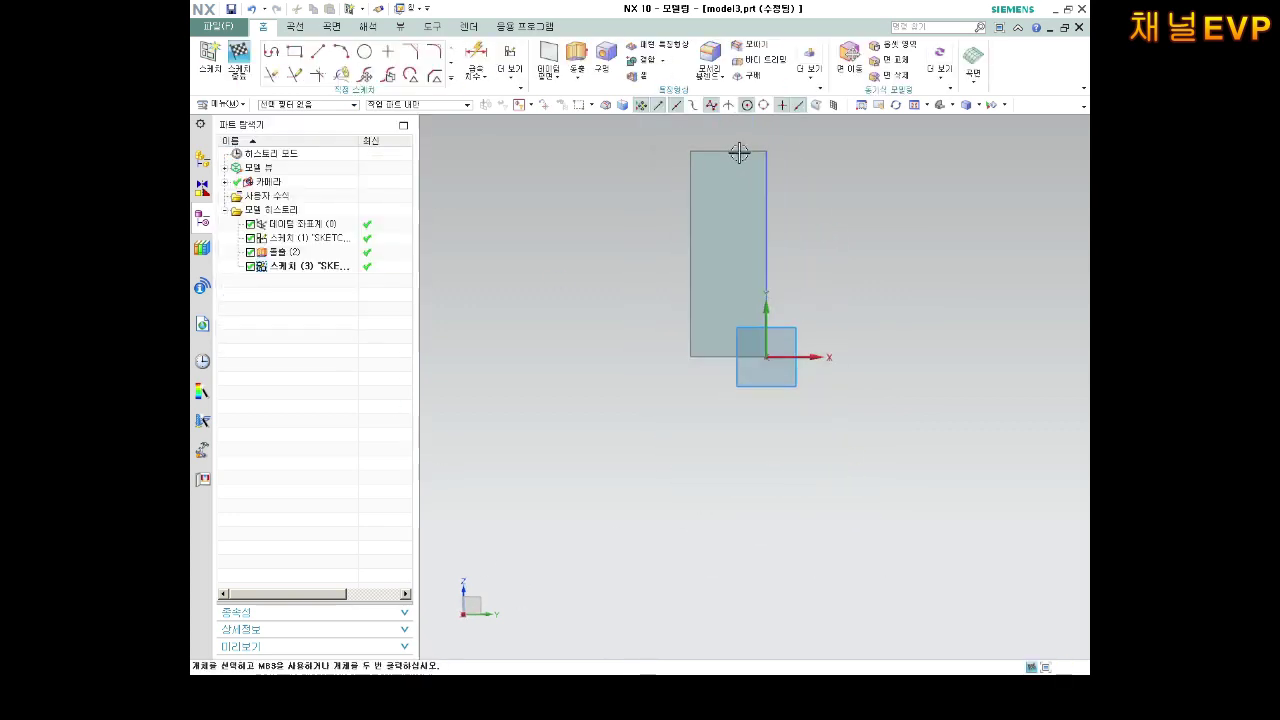
click(295, 51)
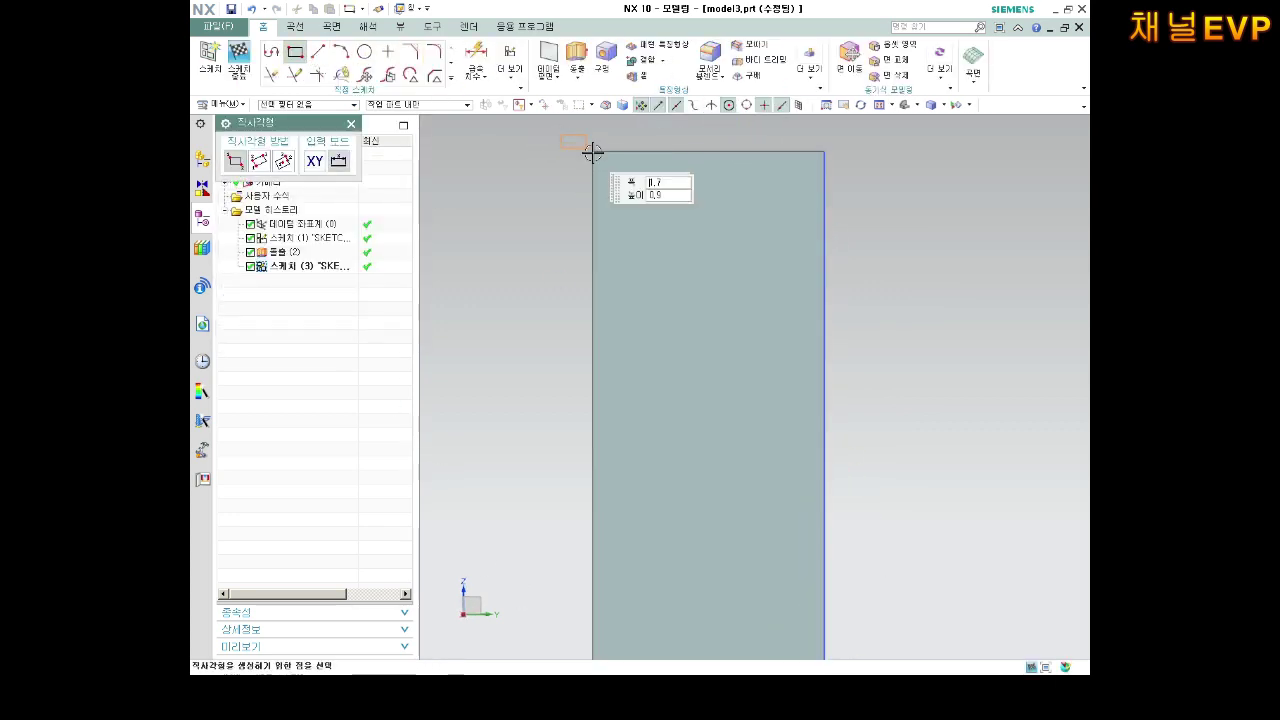
click(593, 152)
click(757, 257)
key(Escape)
key(ctrl+f)
key(Home)
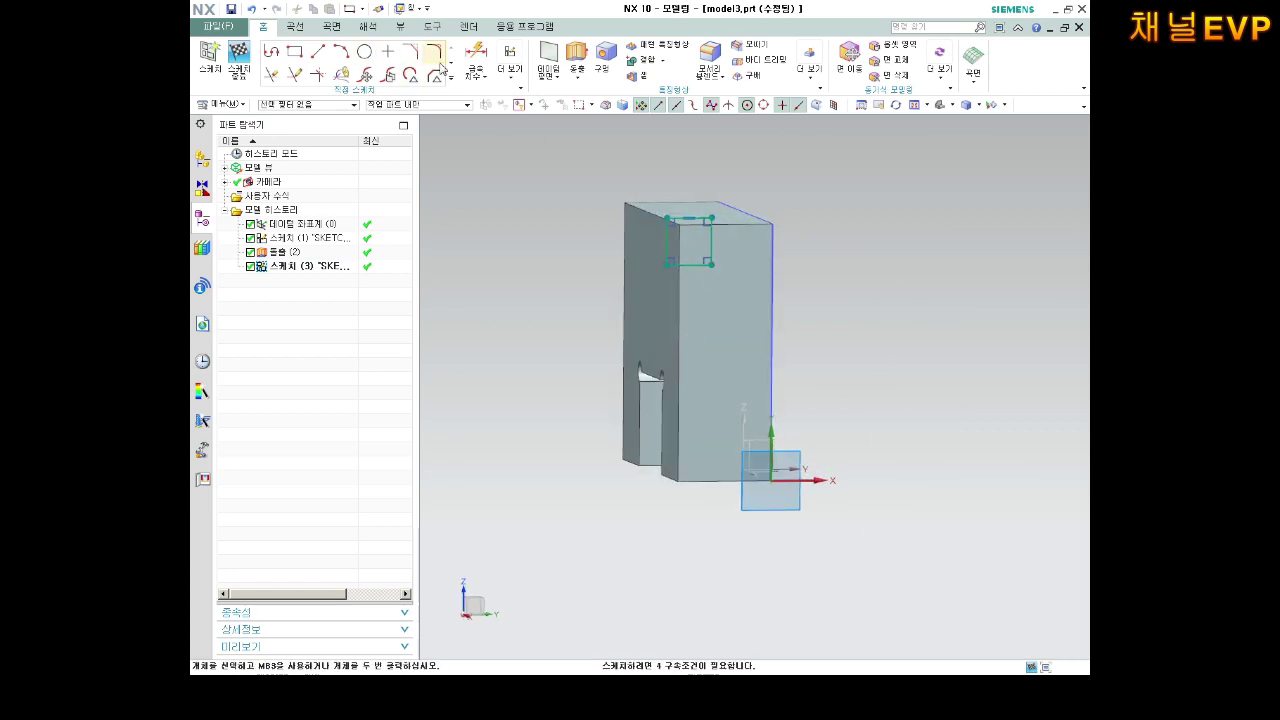
Dimension the rectangle's right edge 8 from the block's right edge.
click(476, 74)
click(490, 96)
scroll(787, 230, up, 3)
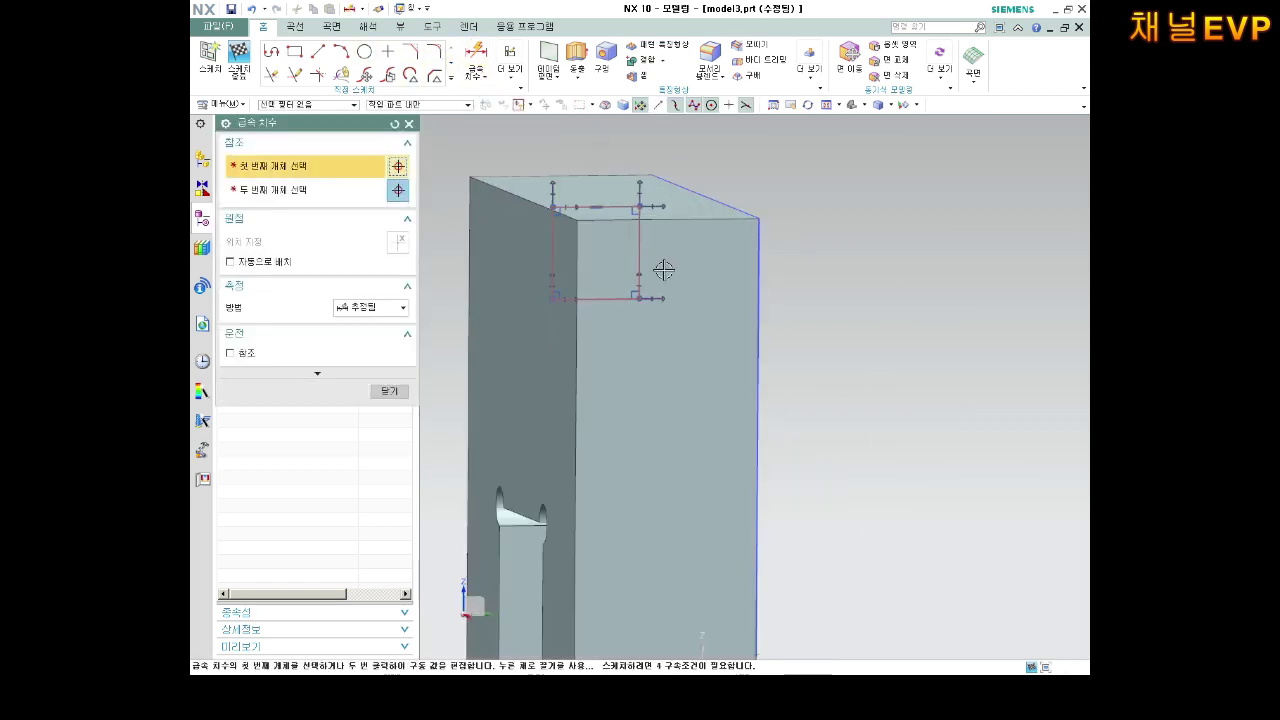
click(640, 274)
click(757, 278)
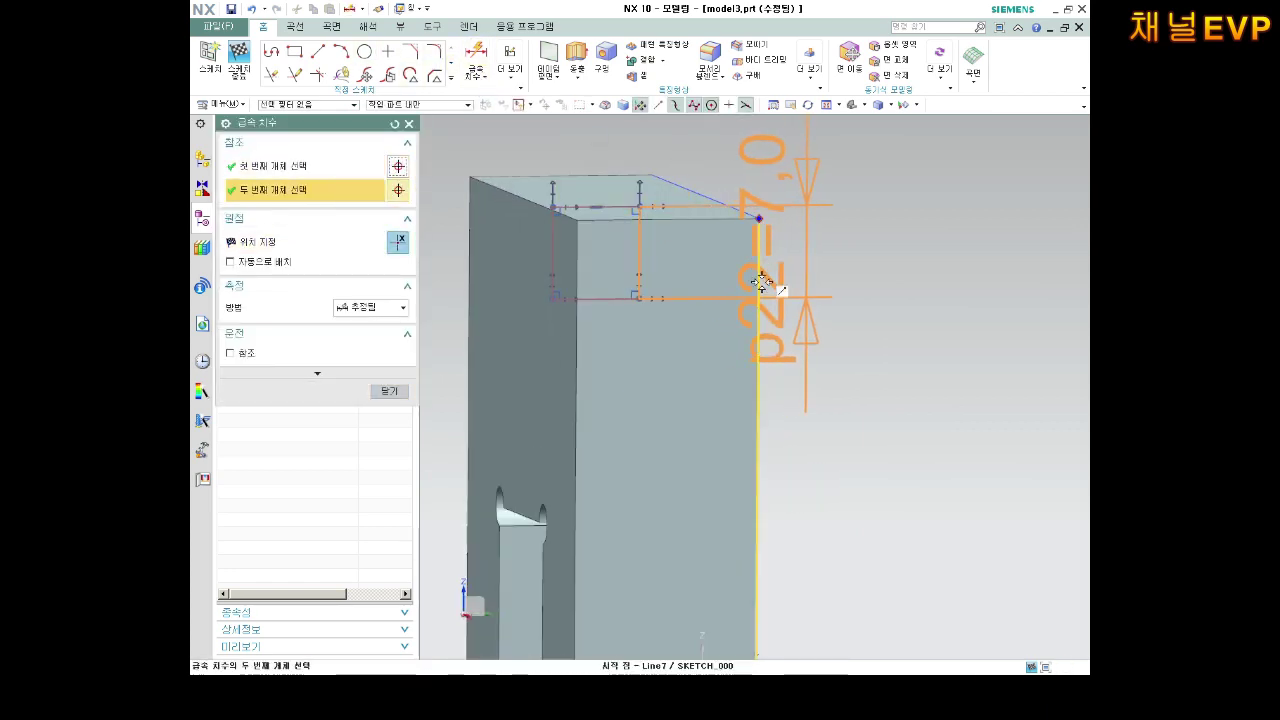
click(737, 362)
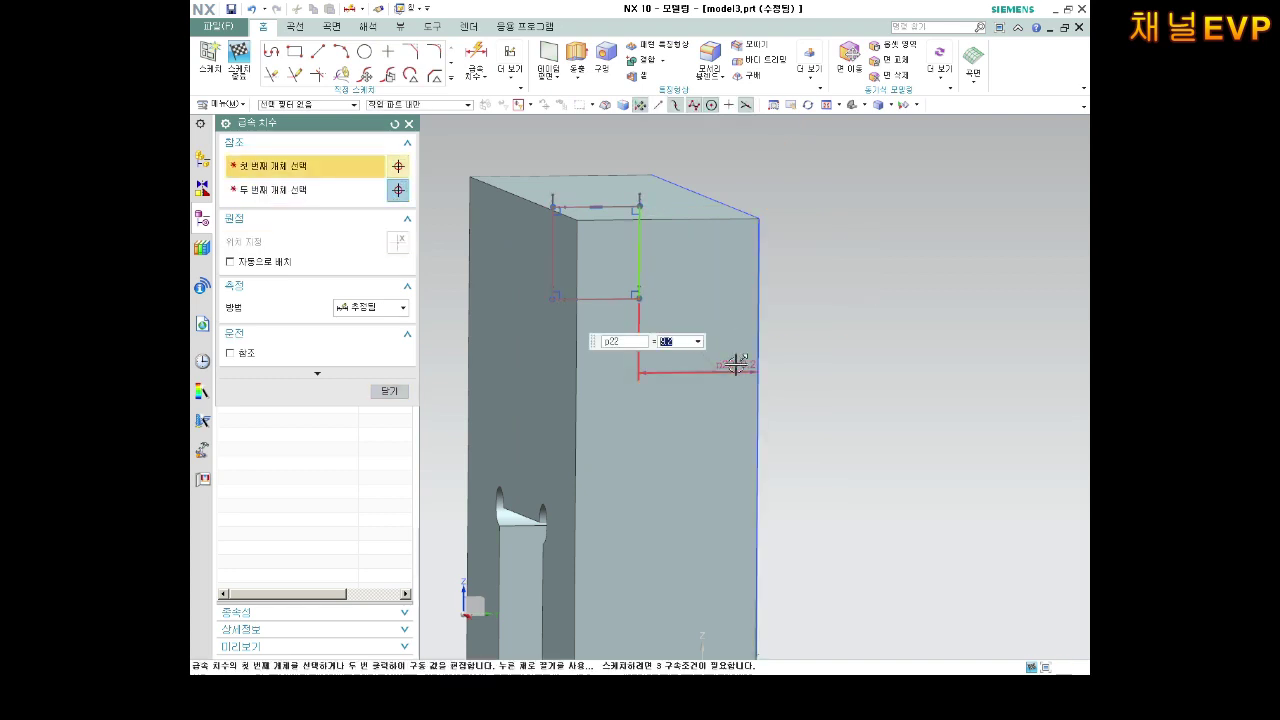
text(8)
key(Return)
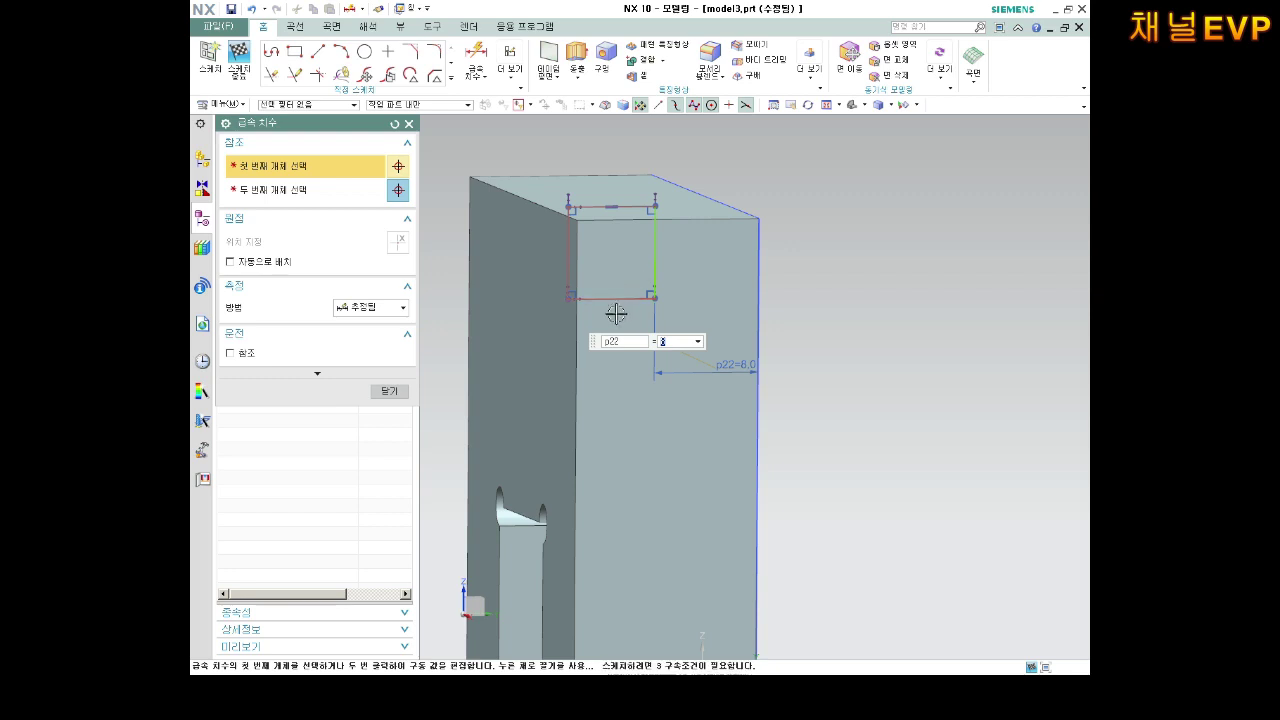
Add a vertical dimension of 5 for the notch height and finish the sketch.
click(569, 268)
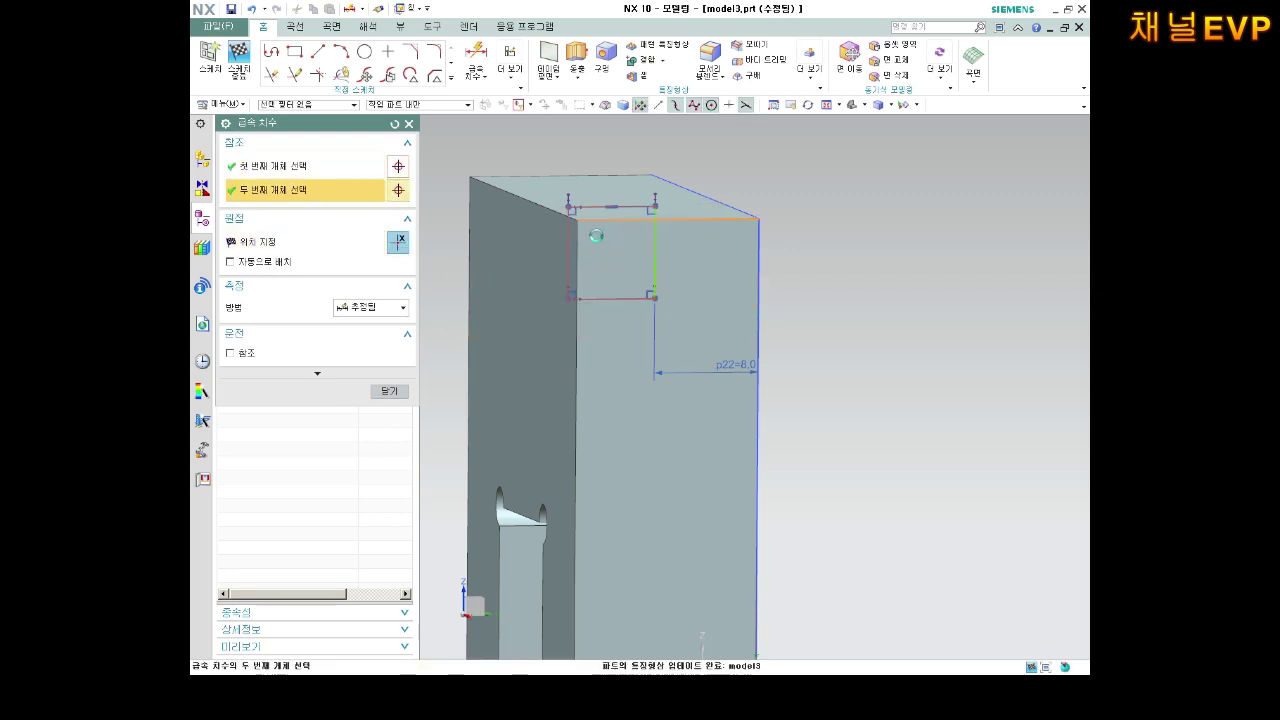
click(525, 262)
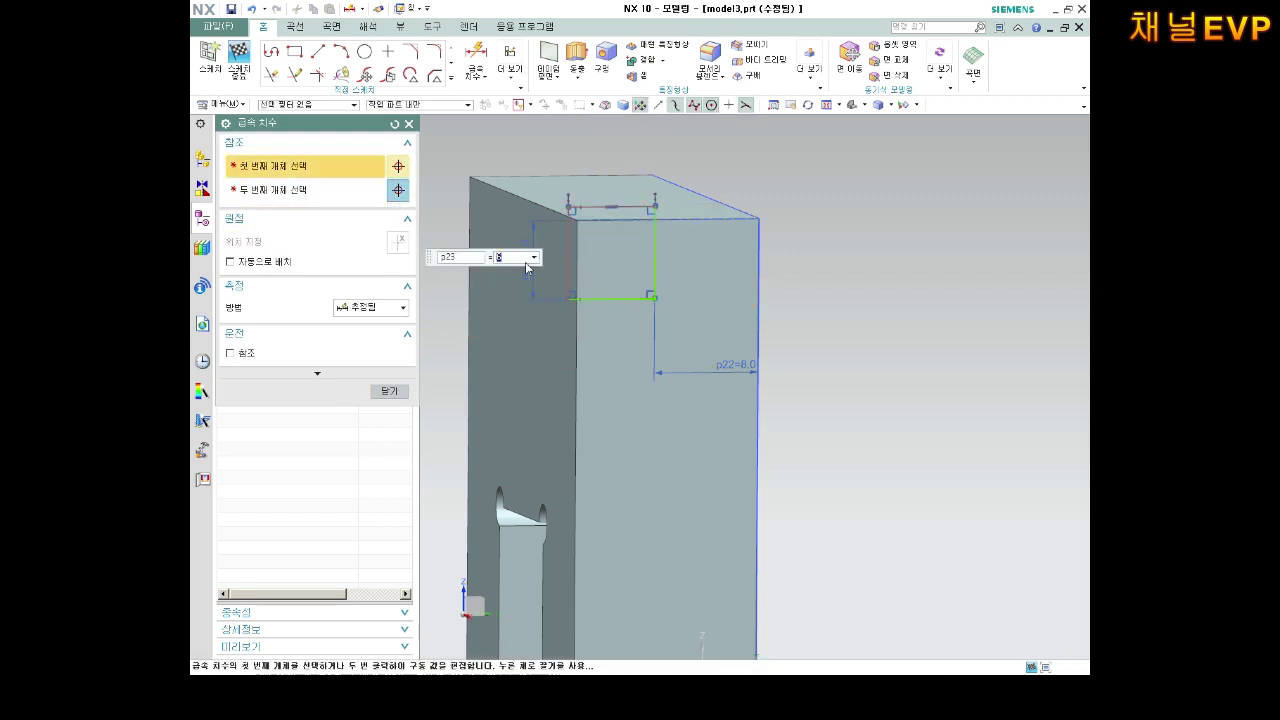
key(Return)
key(ctrl+q)
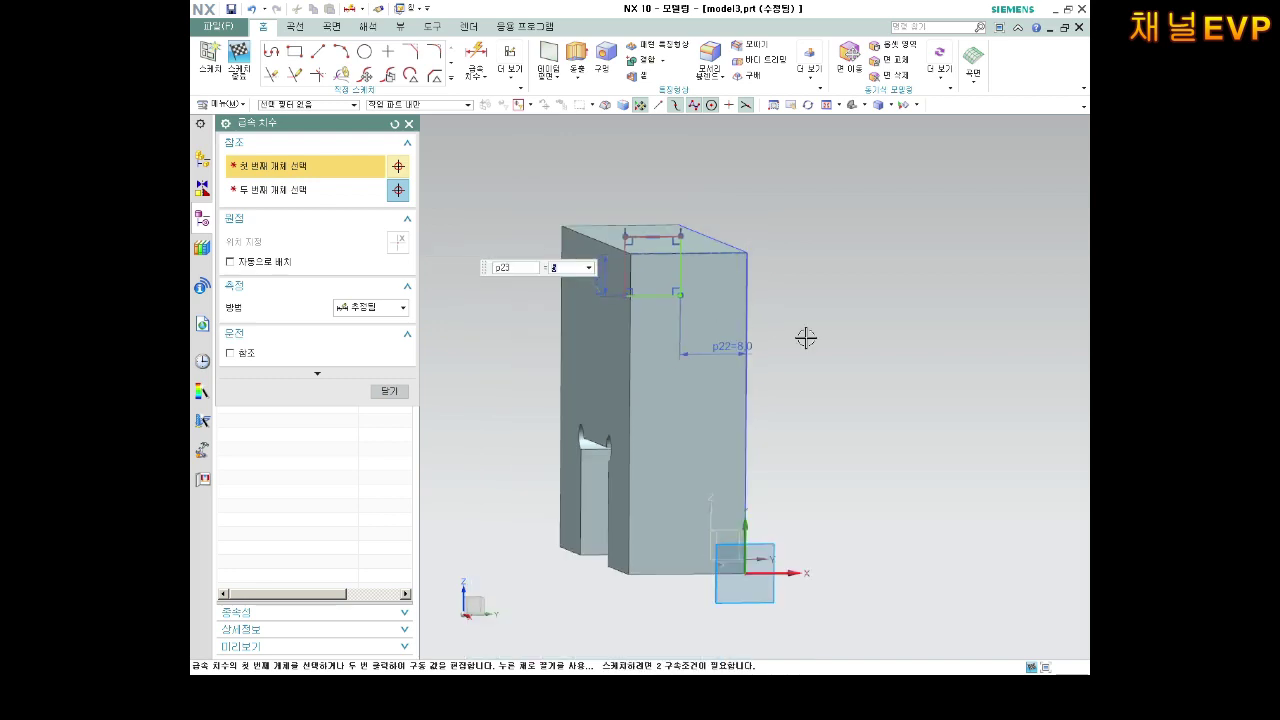
mouse_move(806, 338)
middle_down()
mouse_move(908, 343)
mouse_move(814, 328)
middle_up()
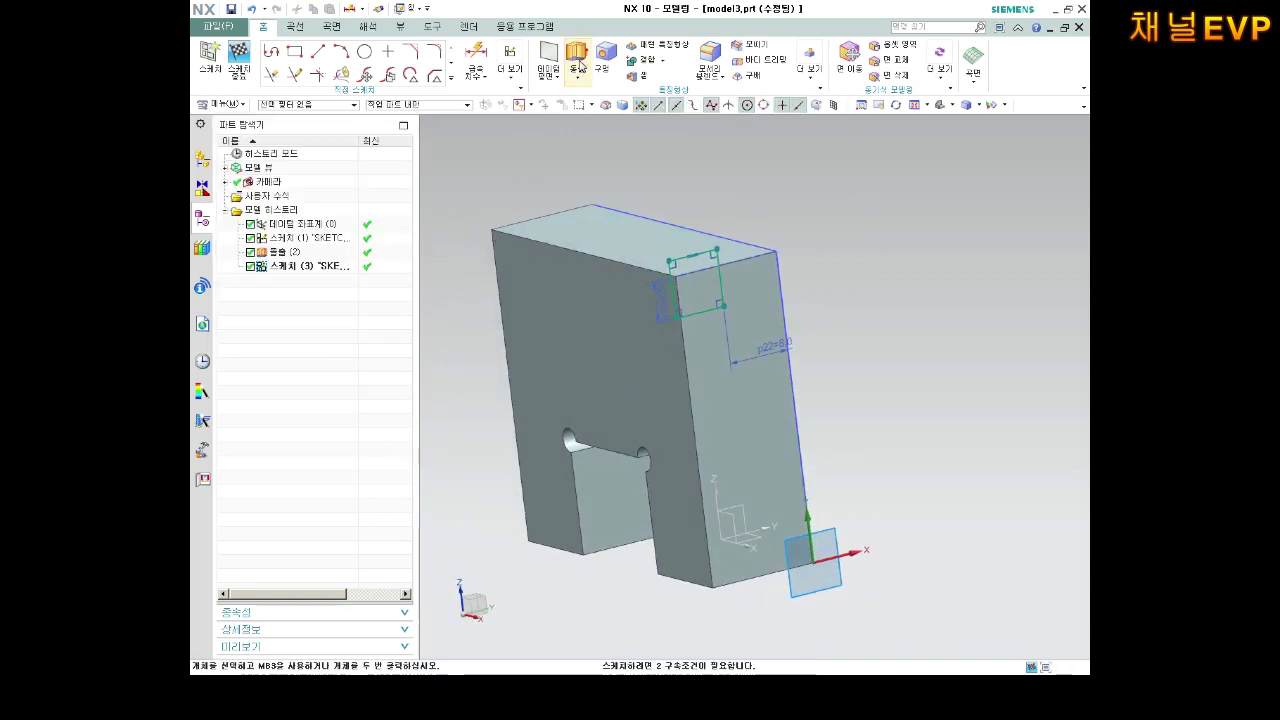
click(578, 62)
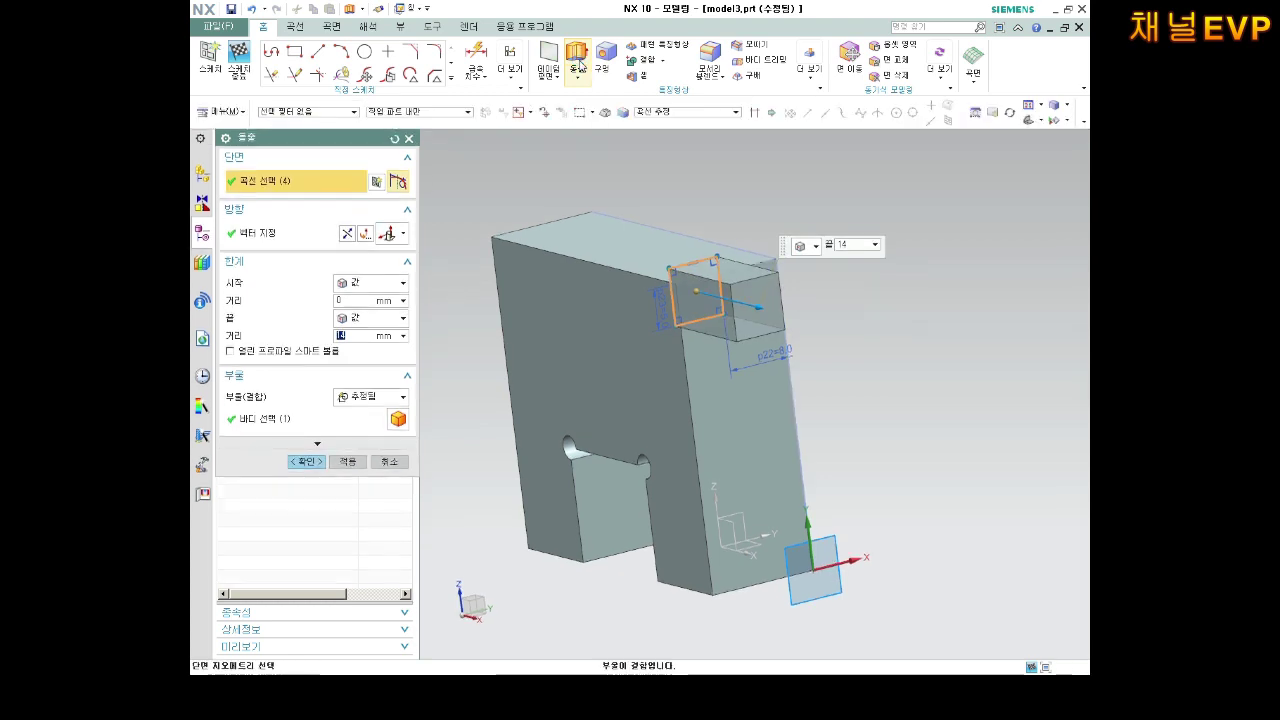
click(370, 397)
click(355, 437)
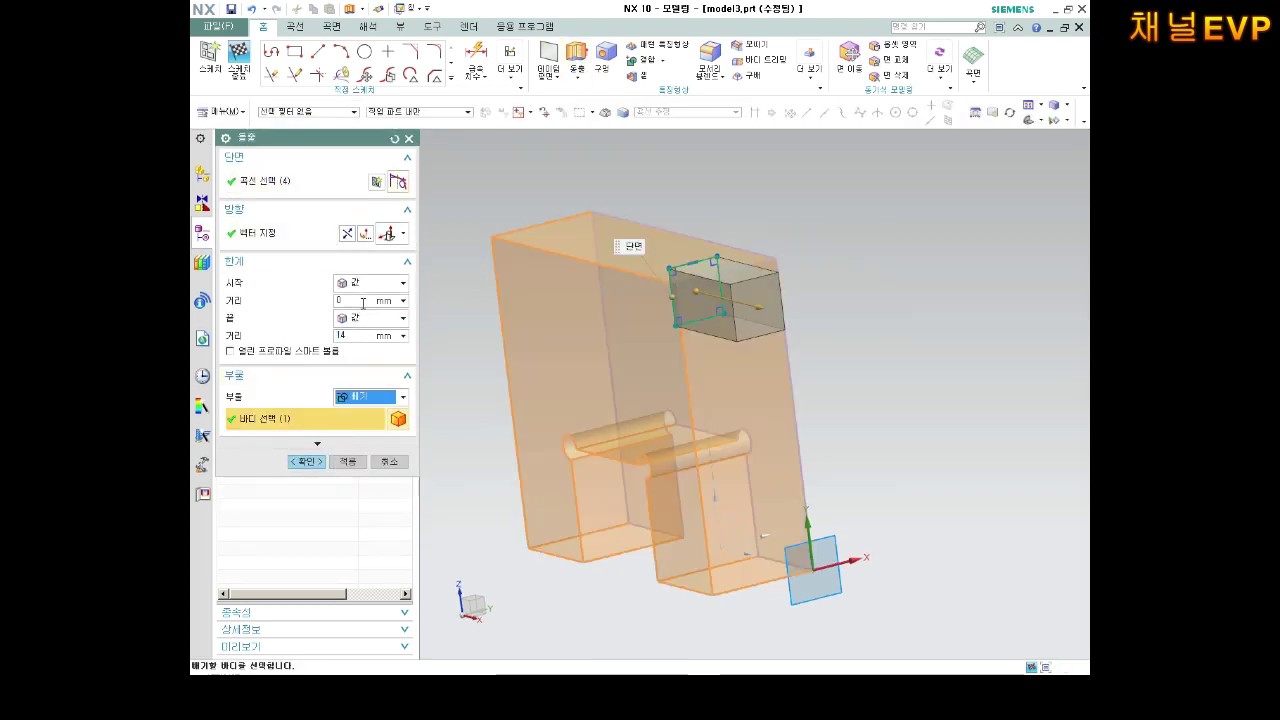
click(355, 287)
click(366, 318)
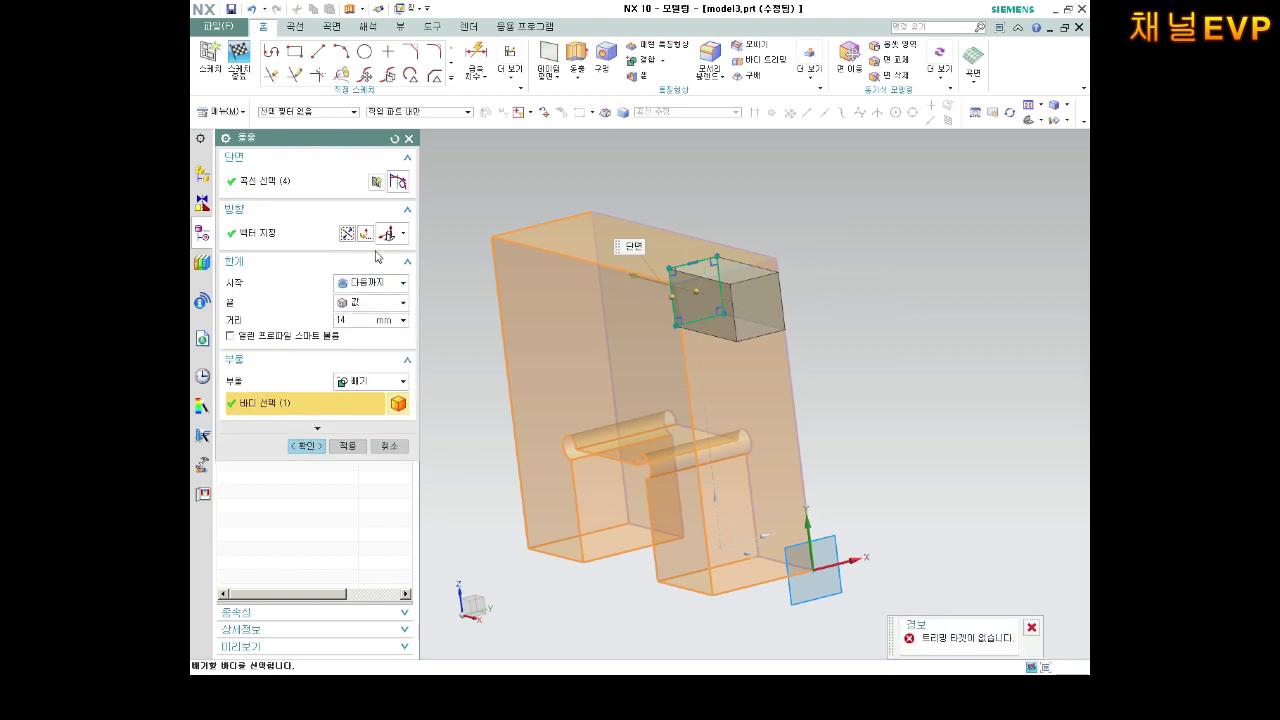
click(373, 281)
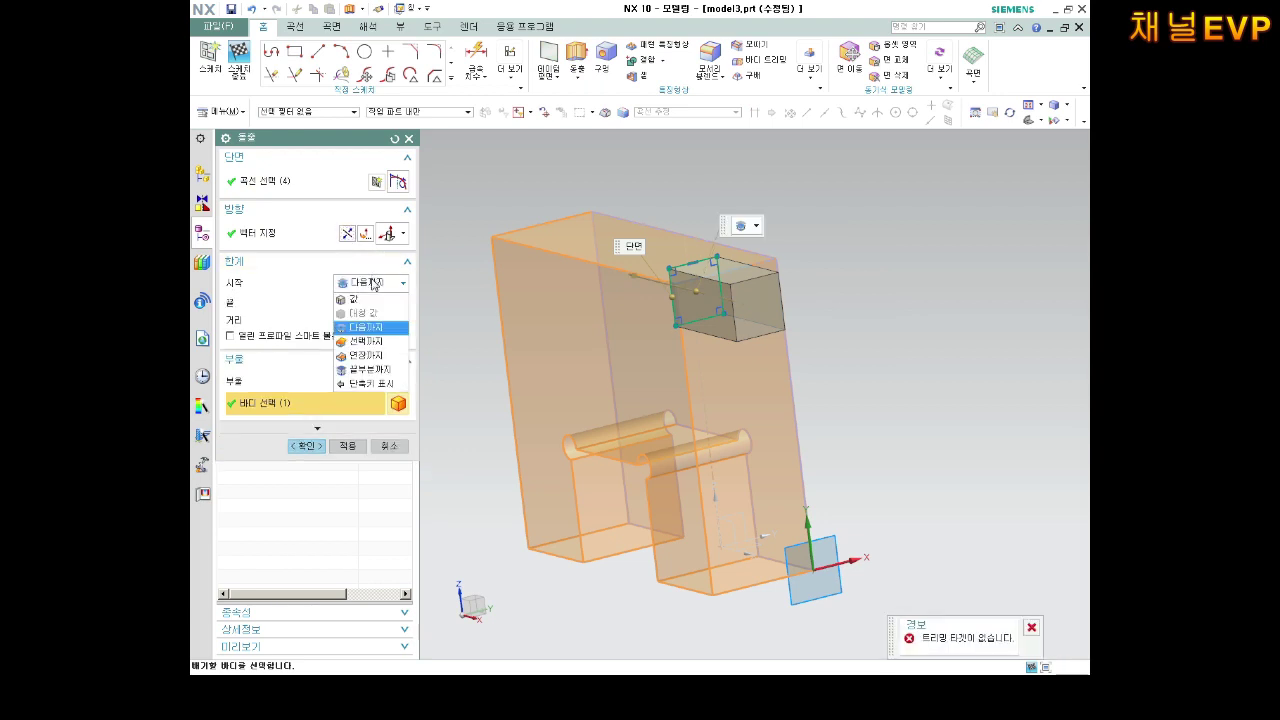
click(380, 332)
click(306, 445)
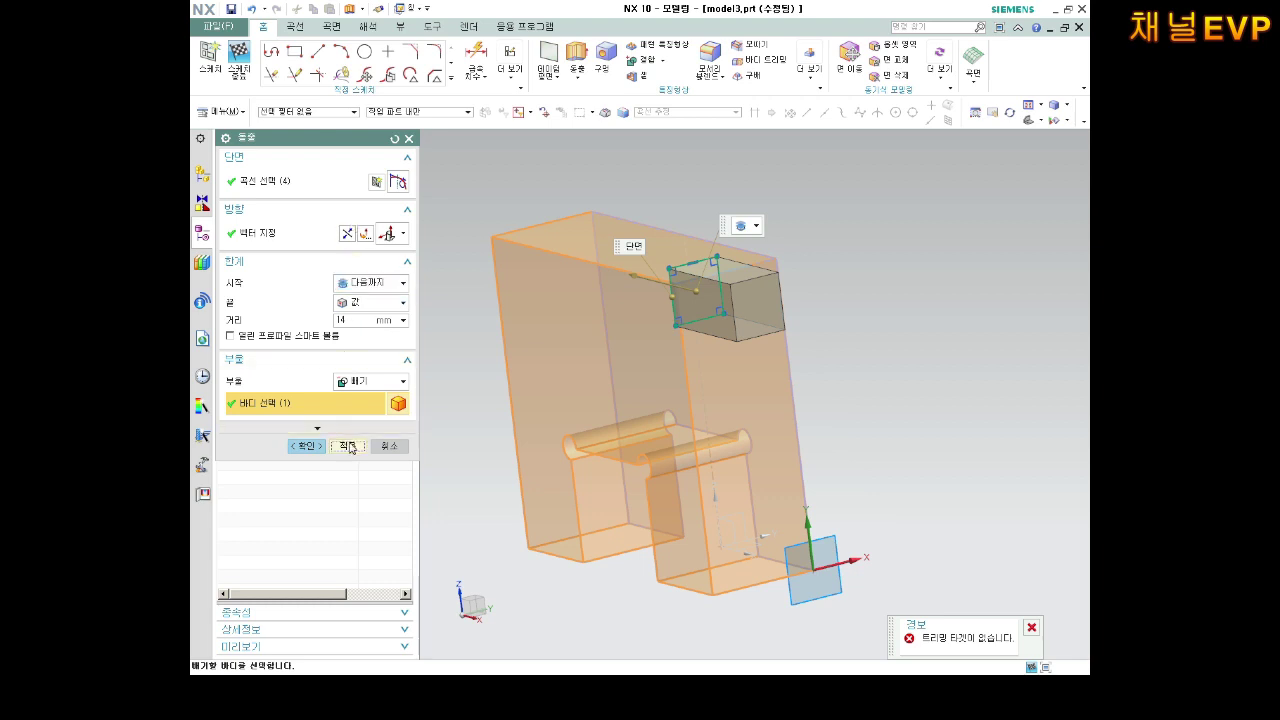
click(640, 361)
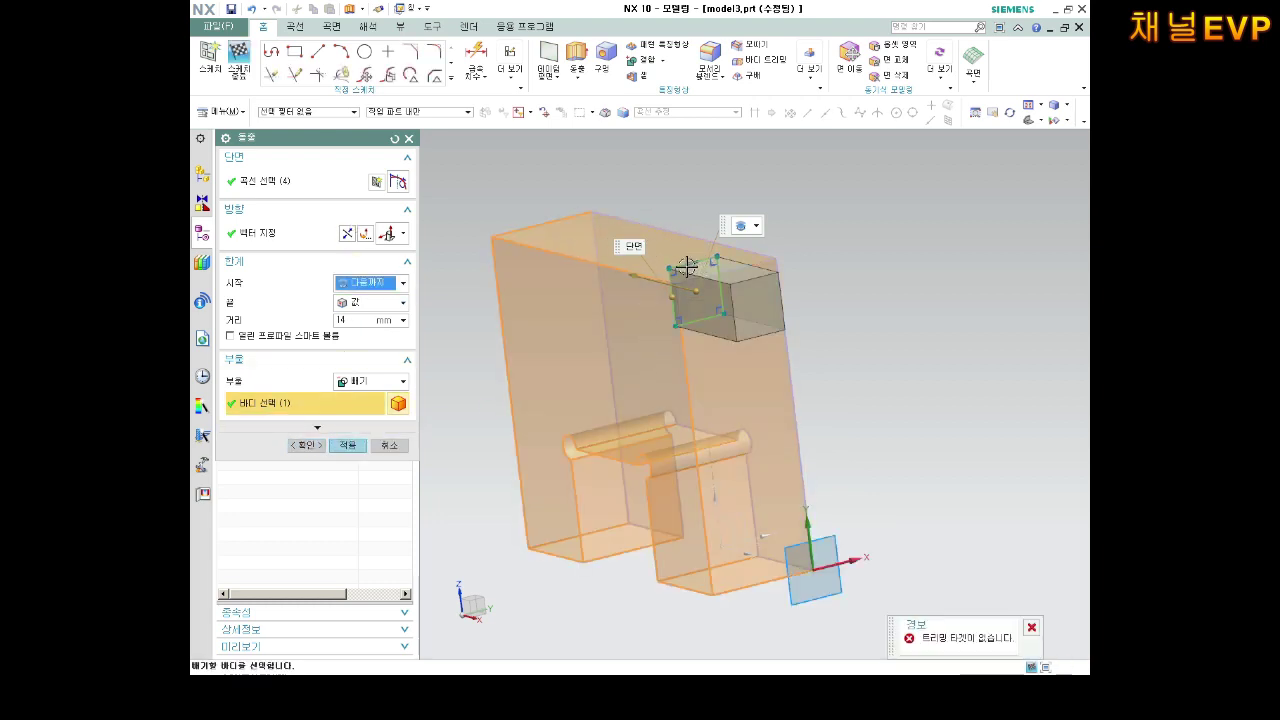
key(Escape)
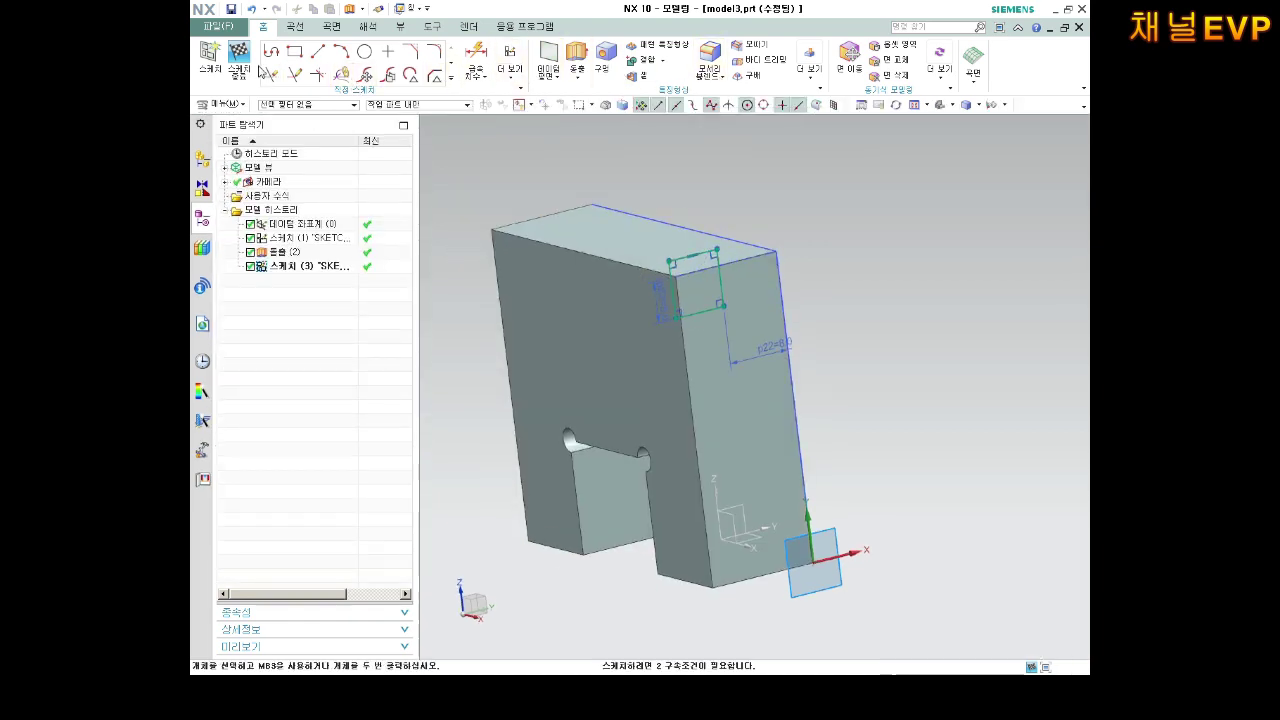
click(238, 60)
Extrude the notch rectangle with Boolean set to Subtract.
click(362, 62)
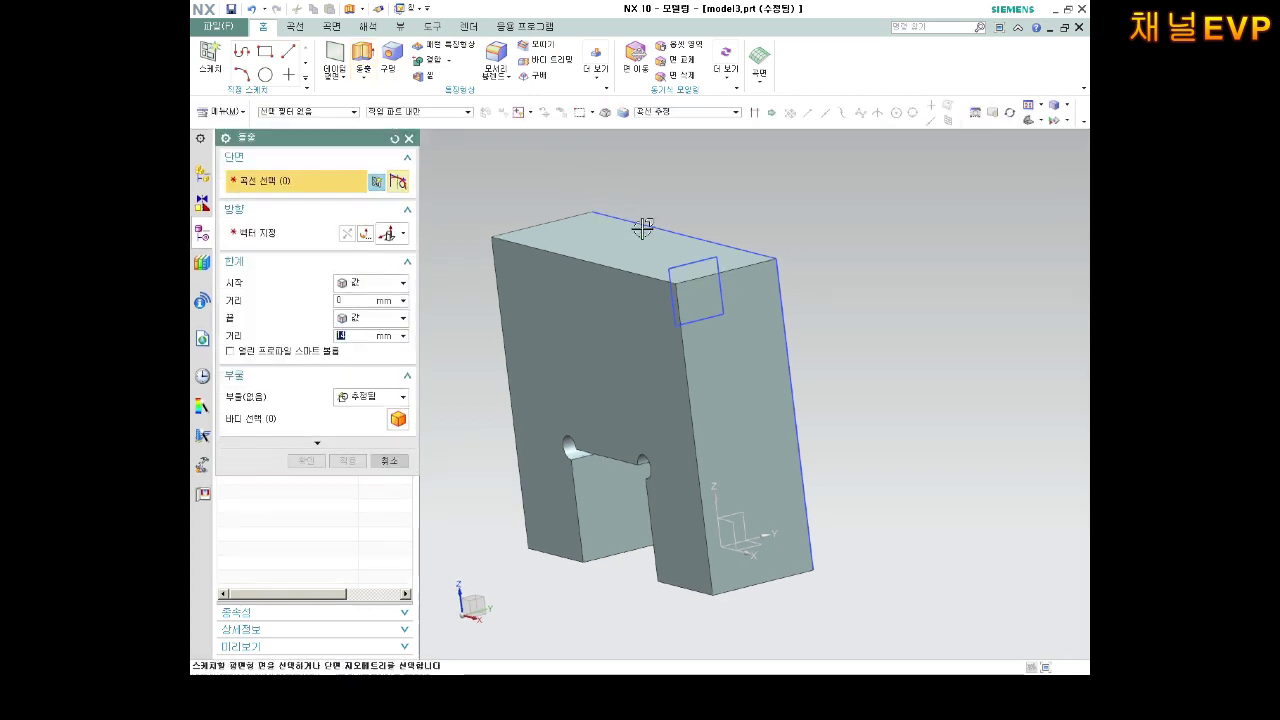
click(686, 265)
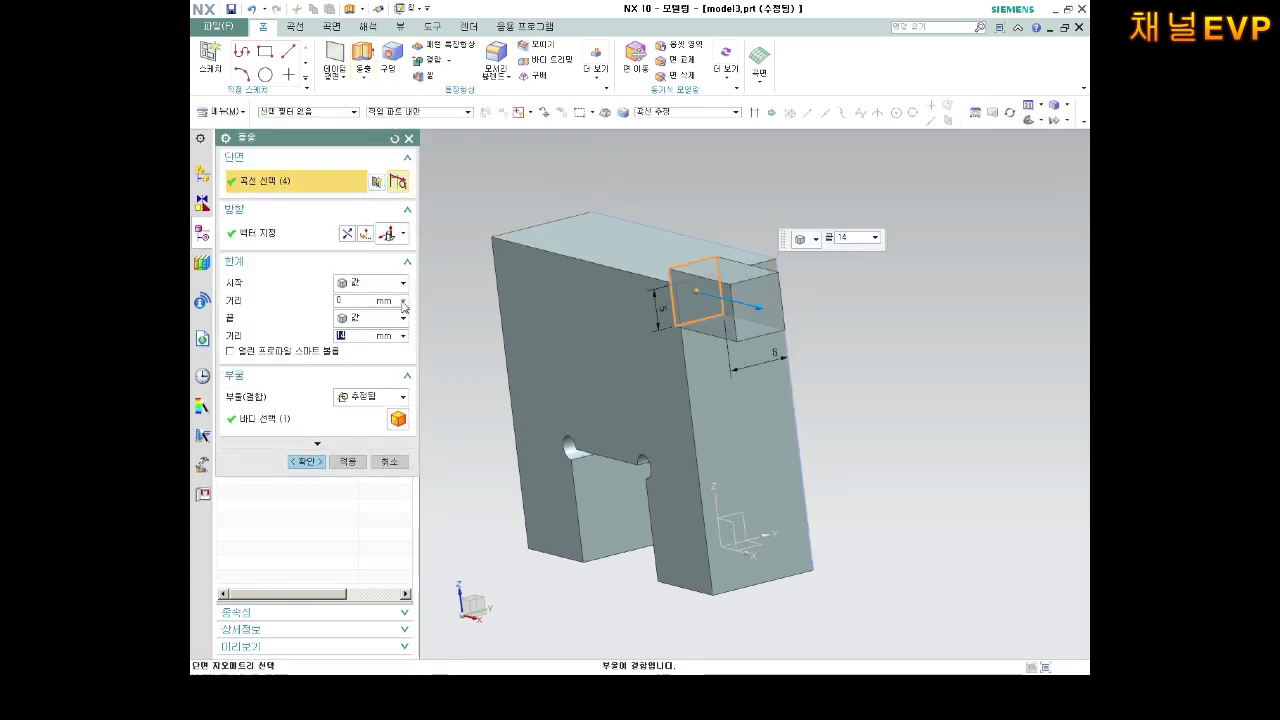
click(370, 396)
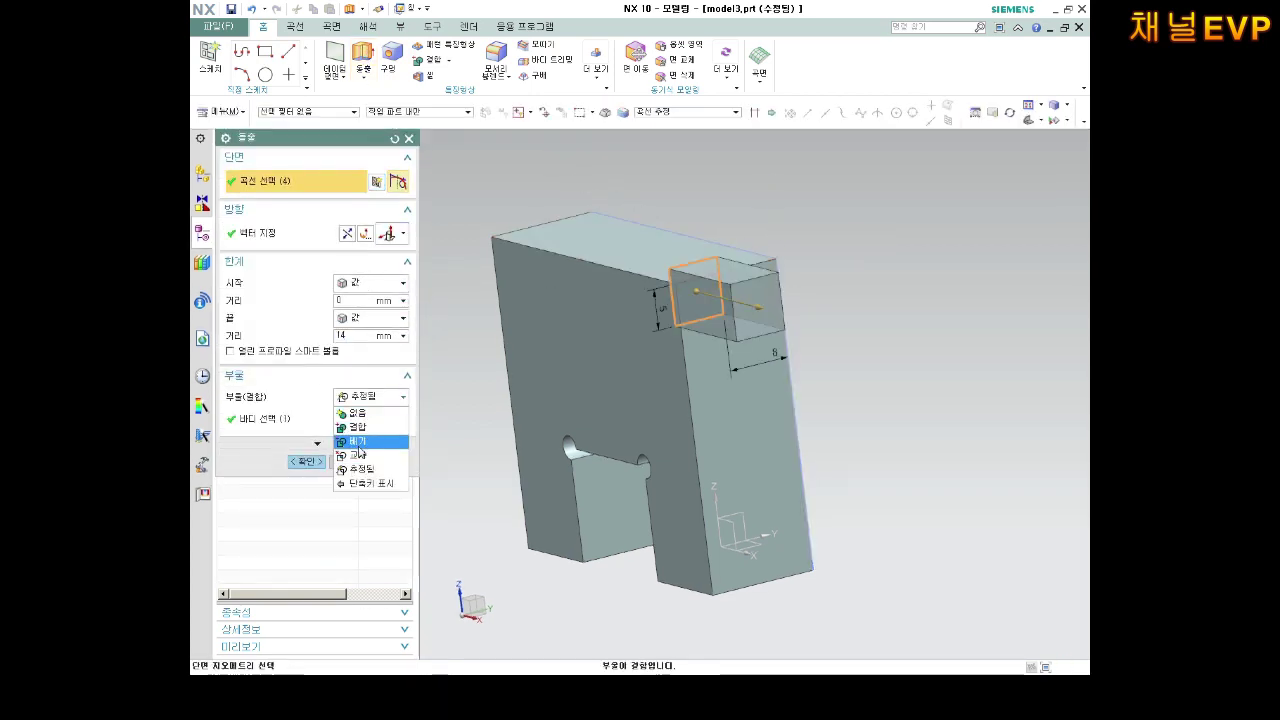
click(360, 430)
Set the notch extrusion to start at 0, end Until Next, with direction reversed.
click(355, 285)
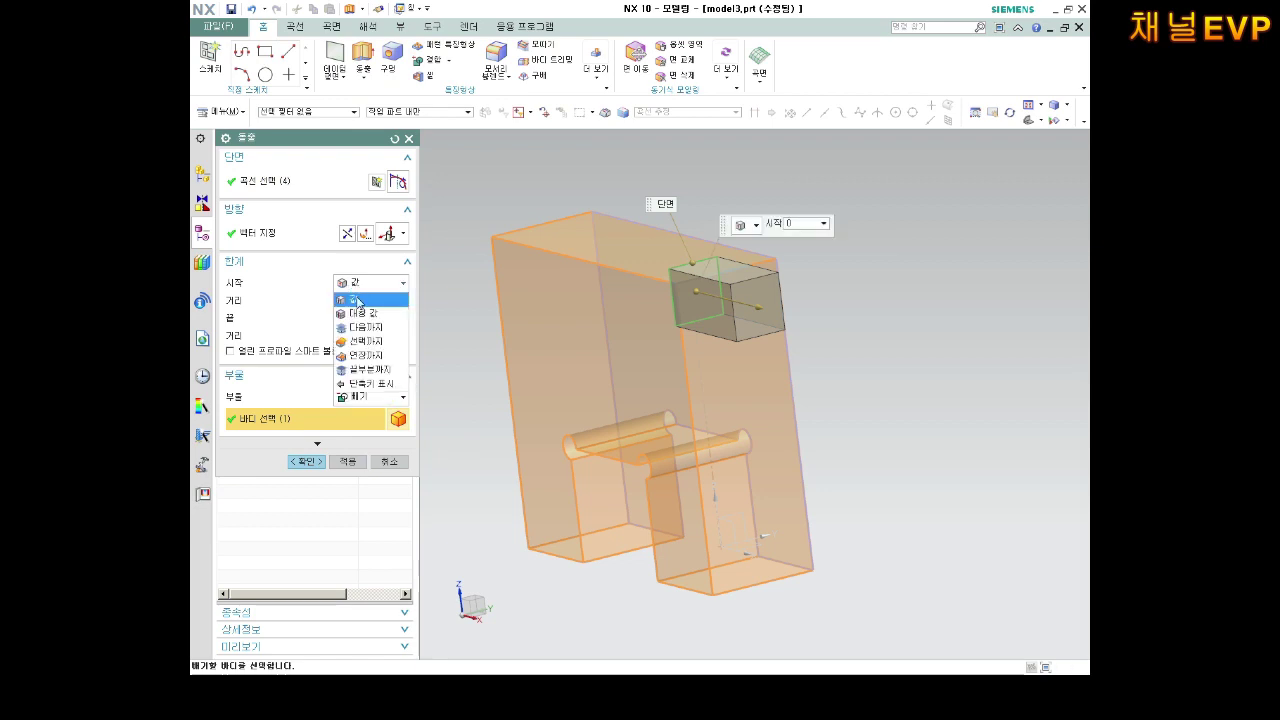
click(365, 318)
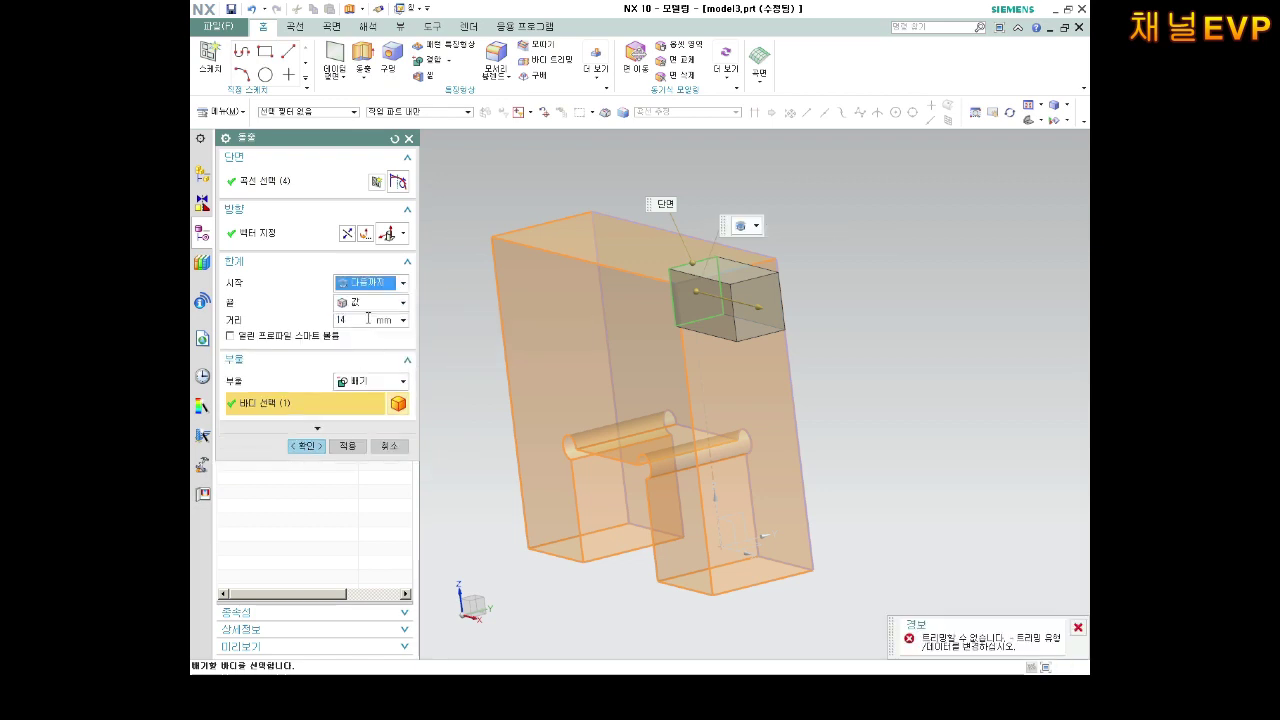
click(368, 283)
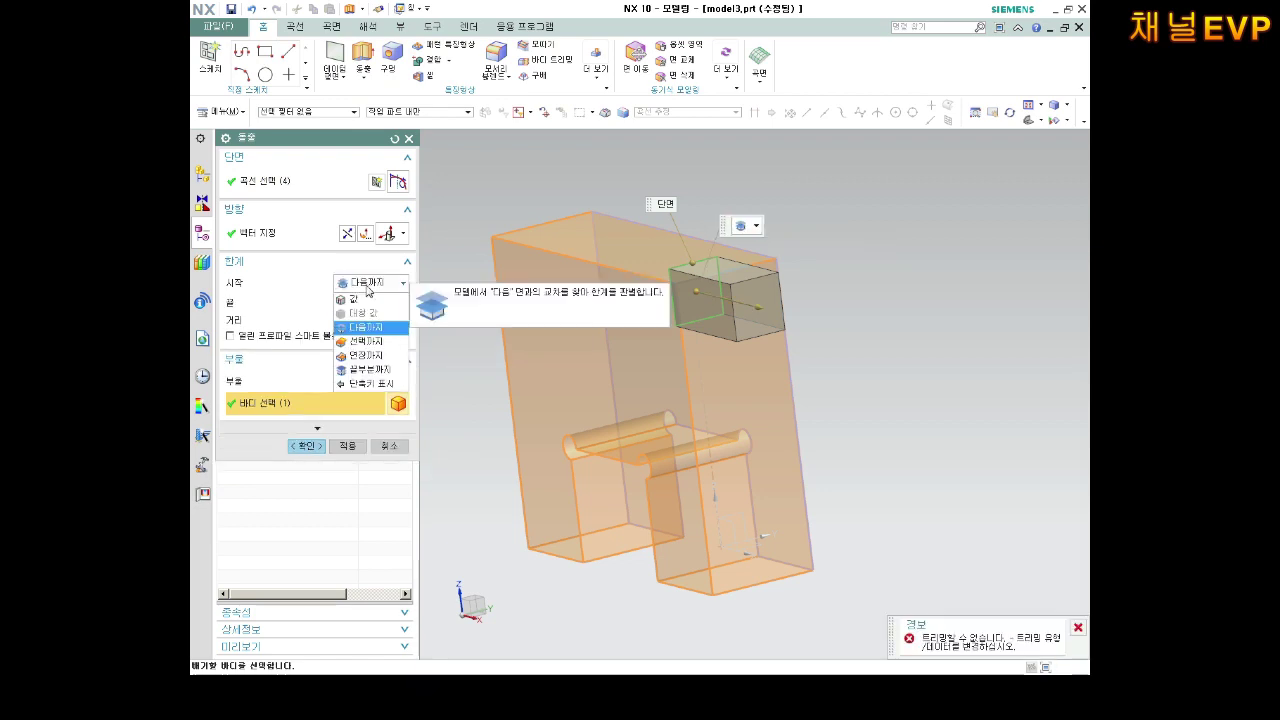
click(365, 298)
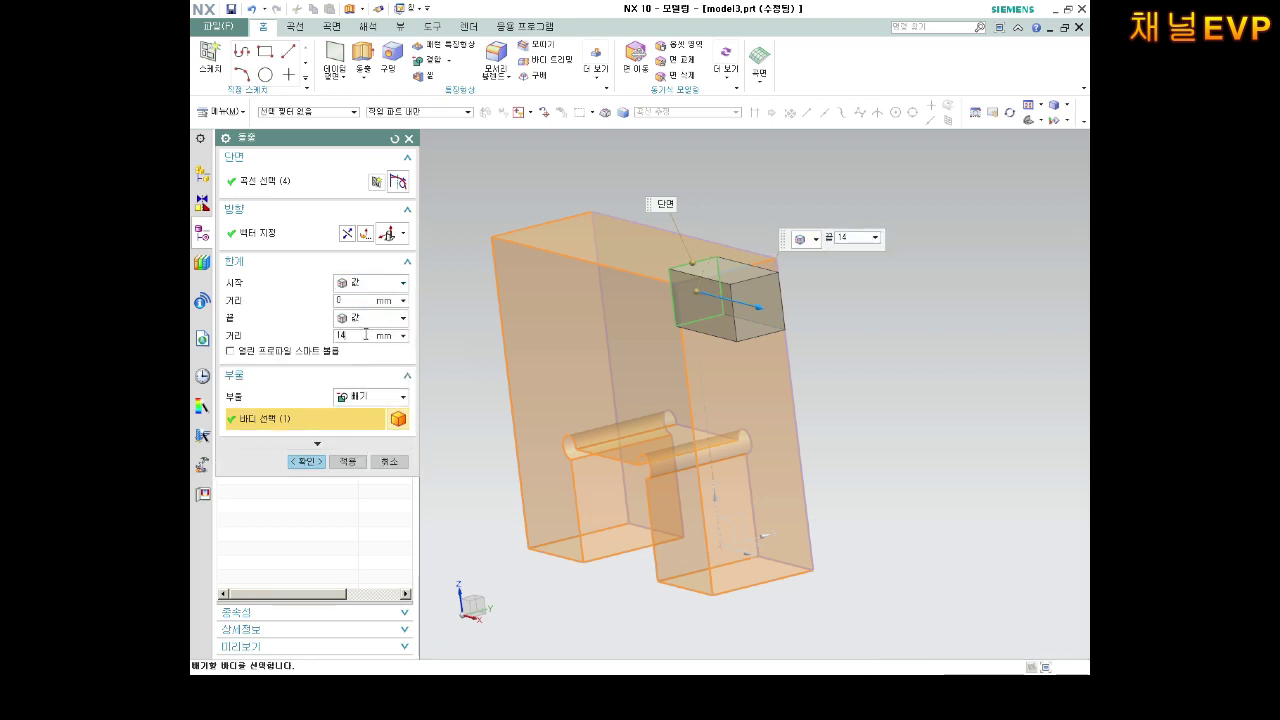
click(370, 318)
click(366, 363)
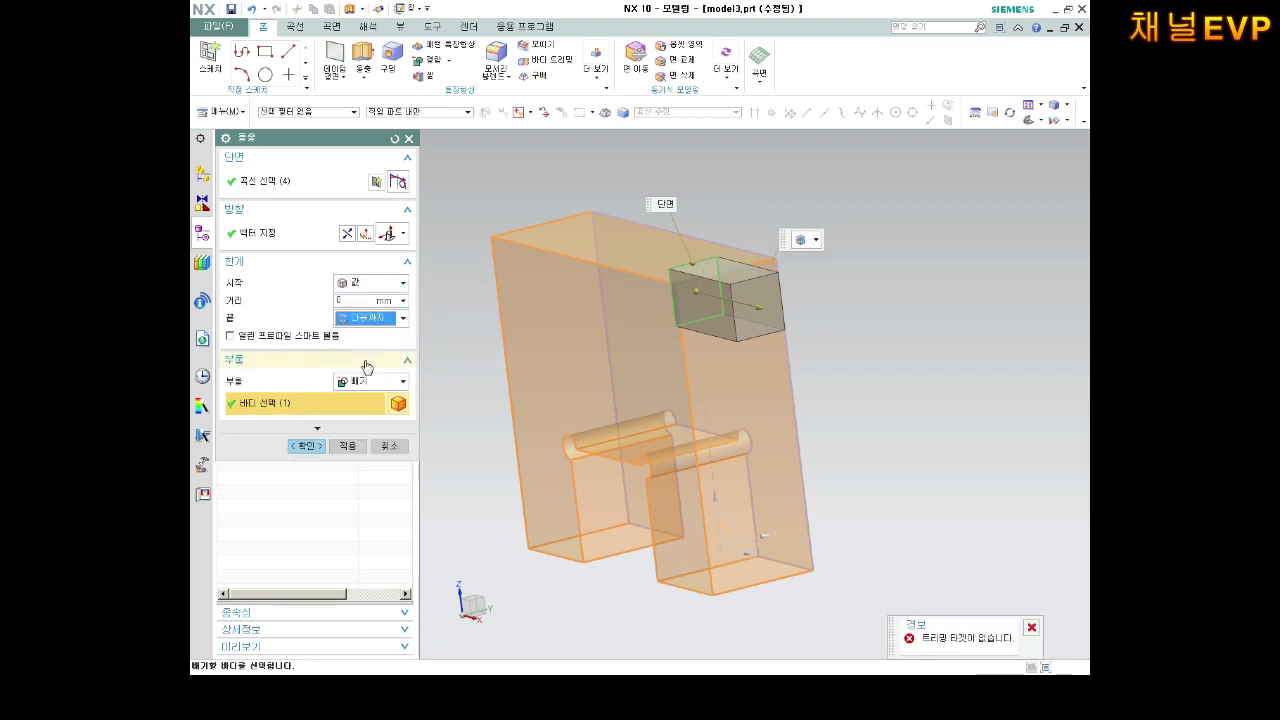
click(347, 234)
Apply the notch cut, hide Sketch (3) and Sketch (1), and view the block from the front.
click(312, 446)
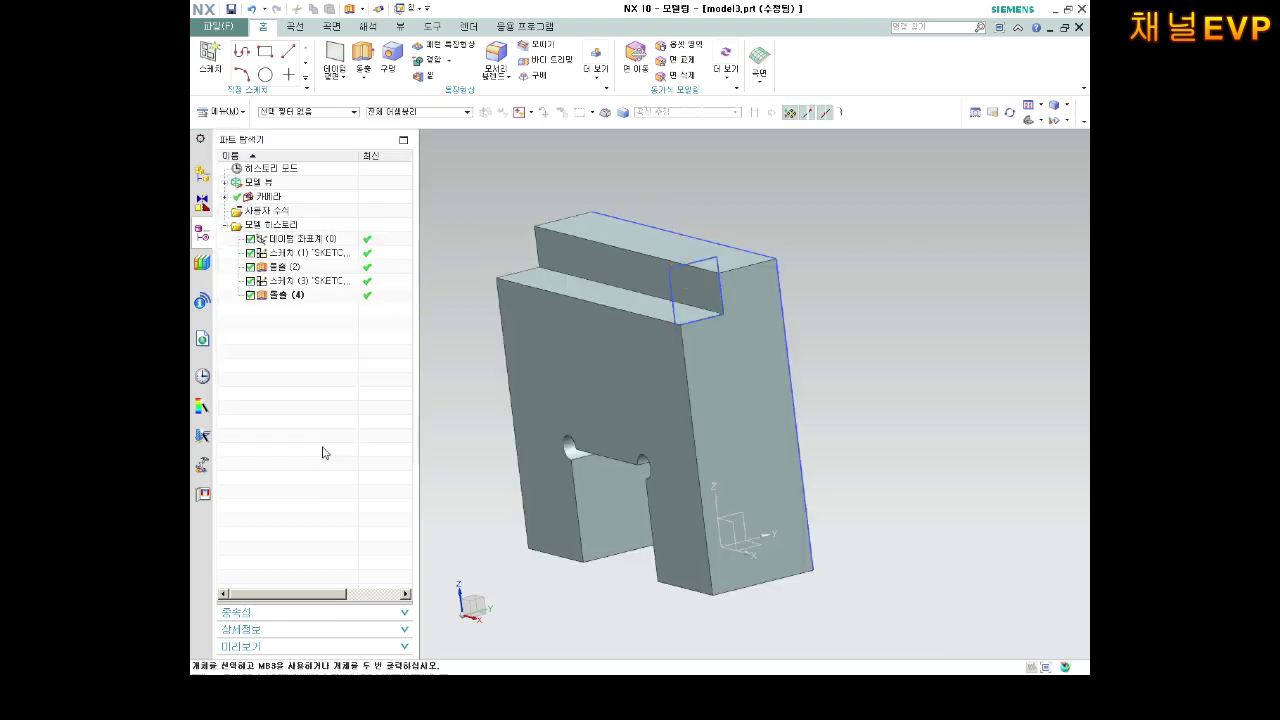
right_click(290, 267)
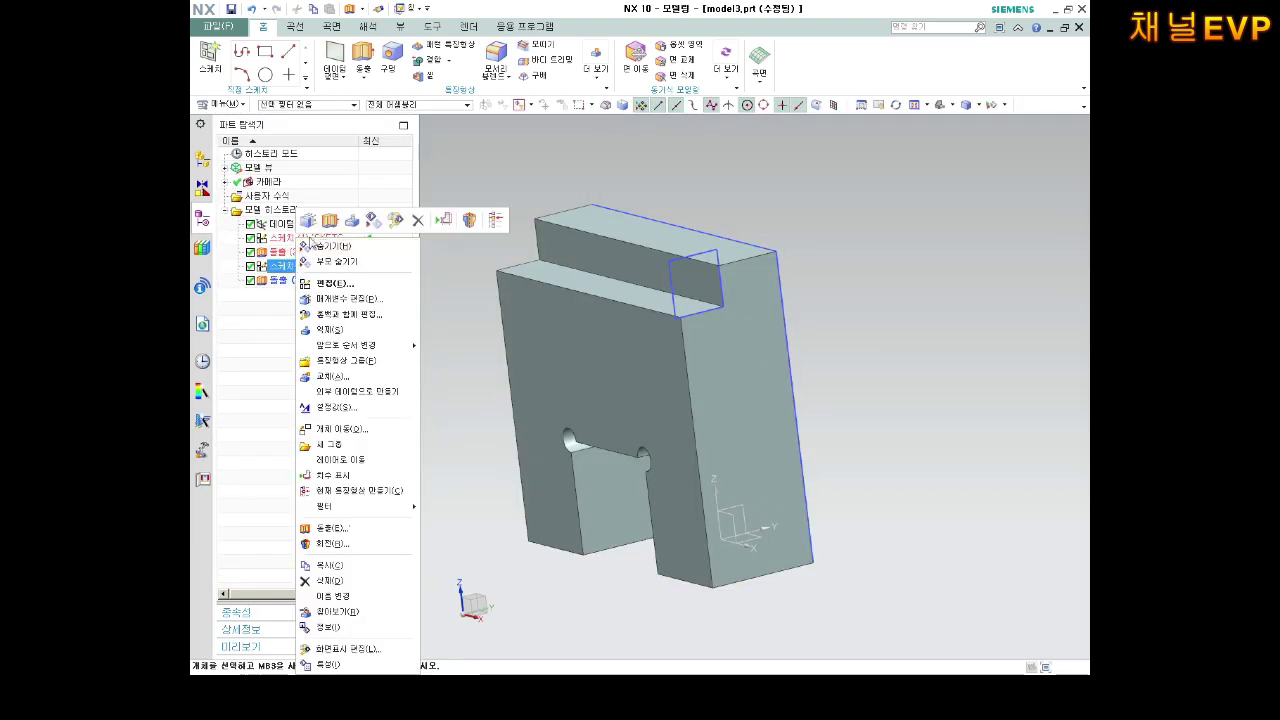
click(320, 246)
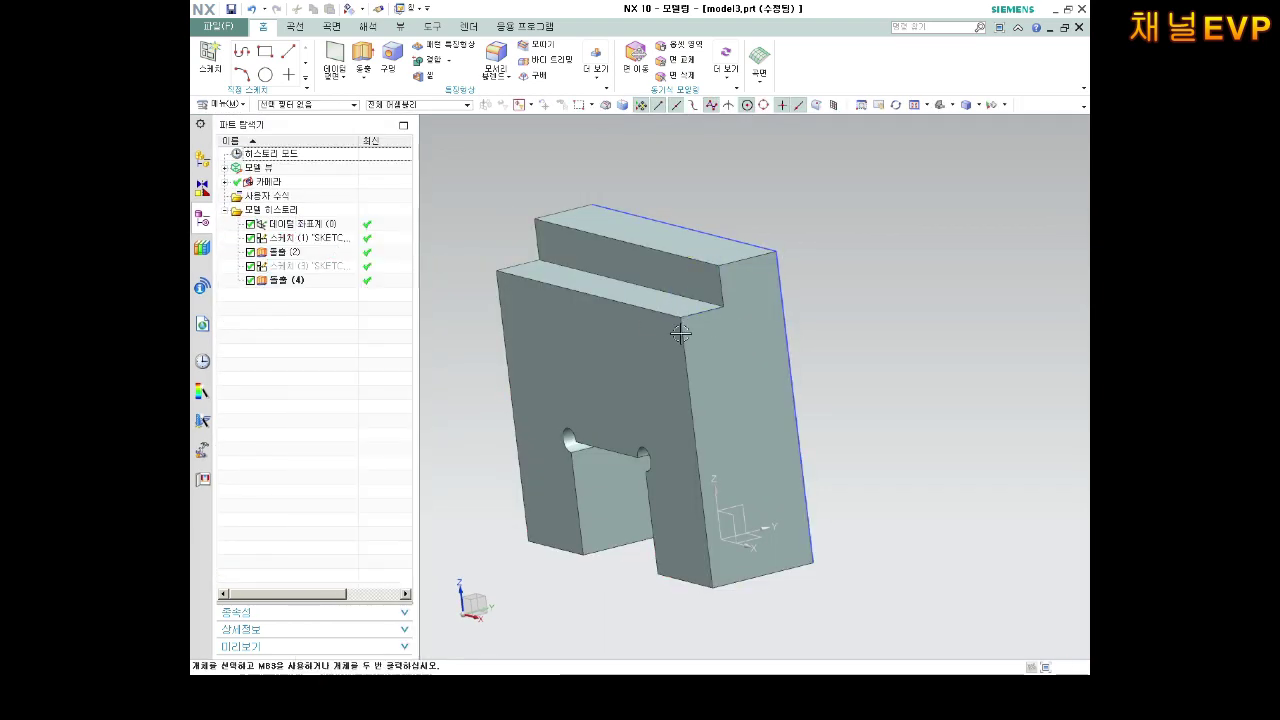
right_click(318, 240)
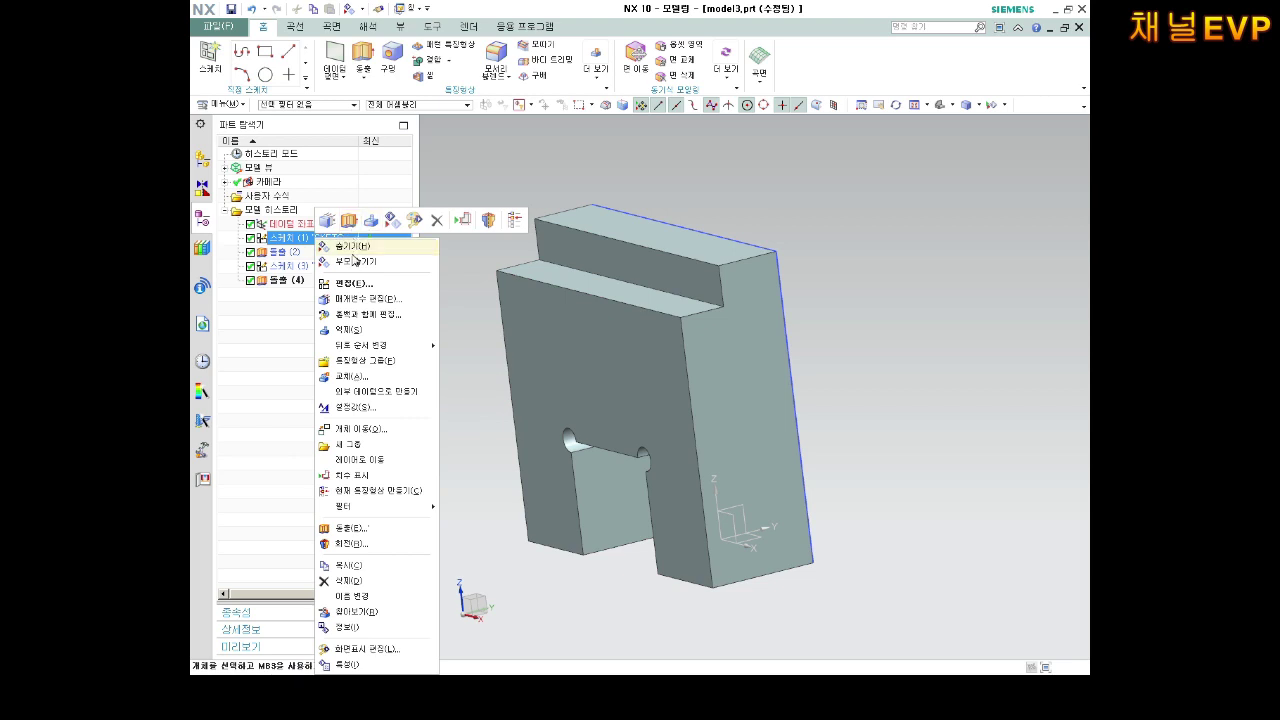
click(352, 248)
key(ctrl+alt+f)
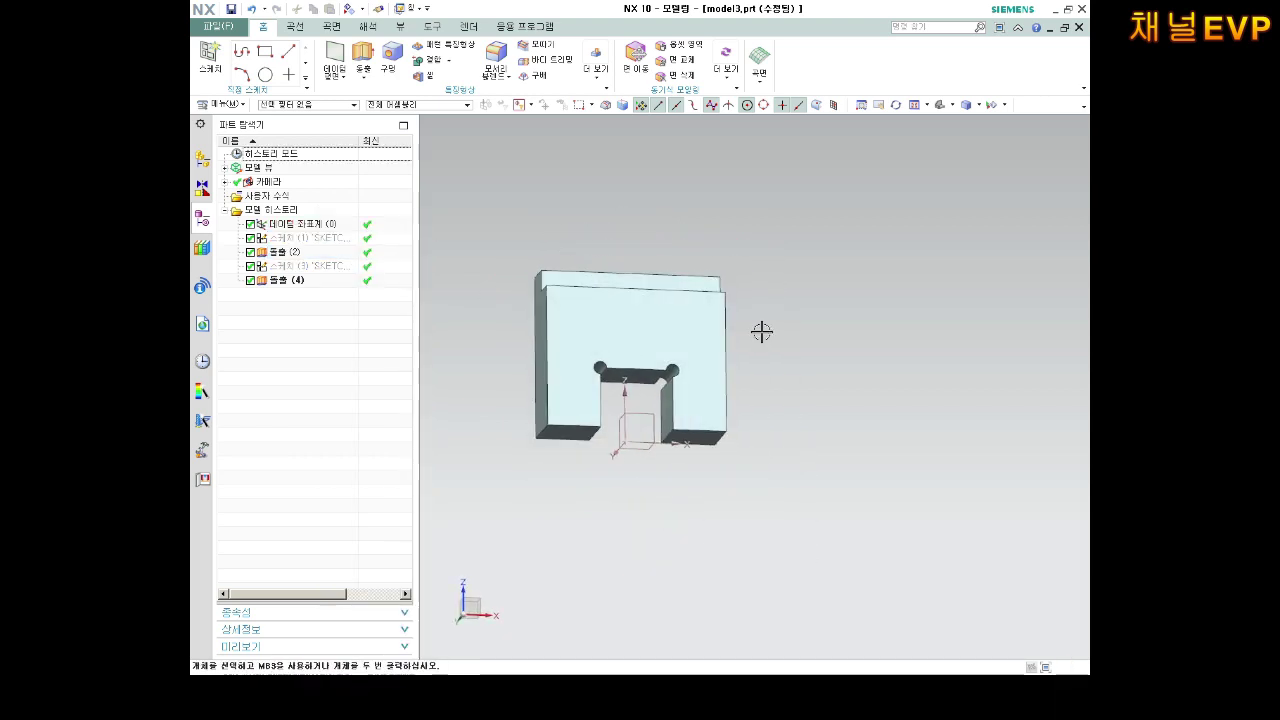
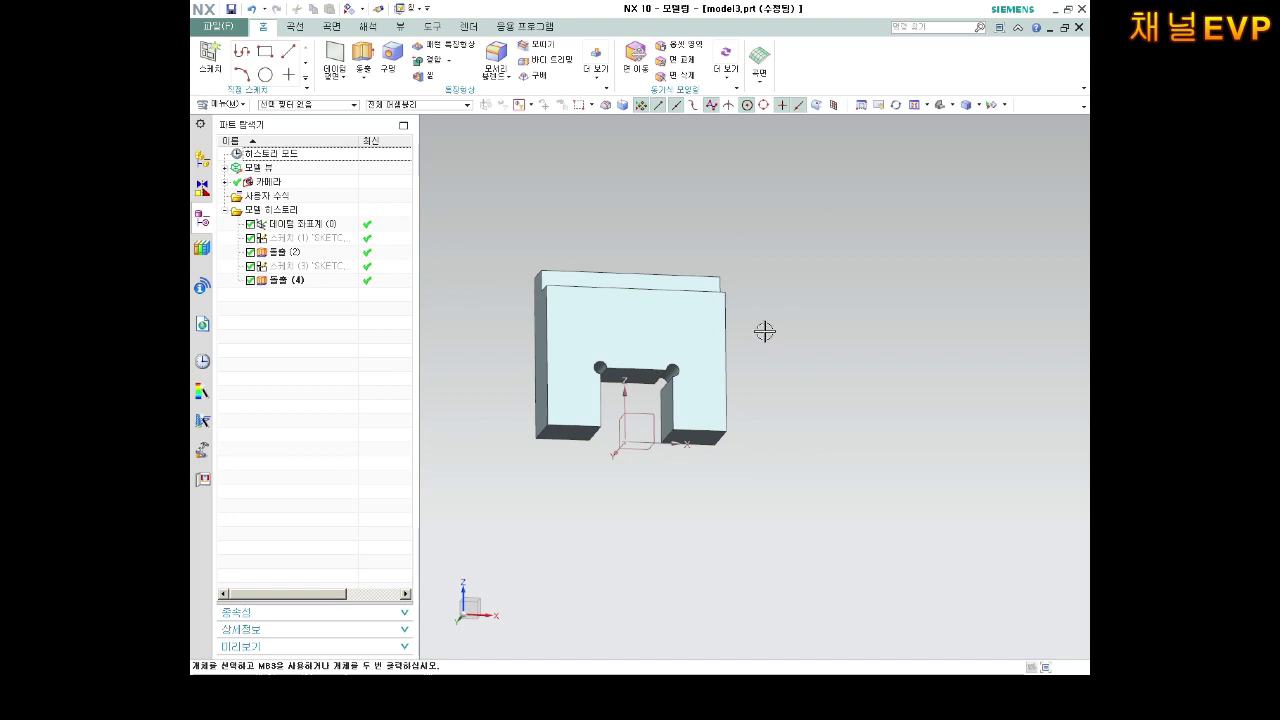
Orbit and zoom the block, then expand the 특징형상 (Feature) group's command checklist.
middle_drag(764, 331, 650, 293)
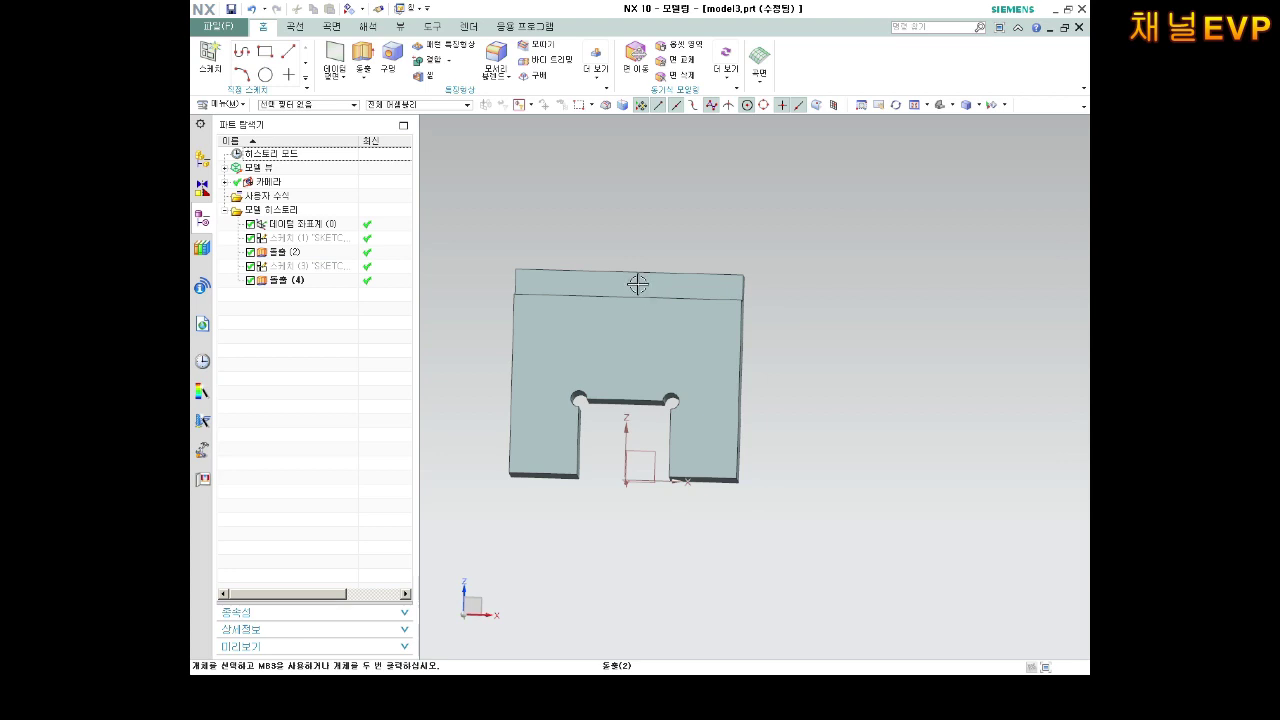
scroll(636, 278, up, 3)
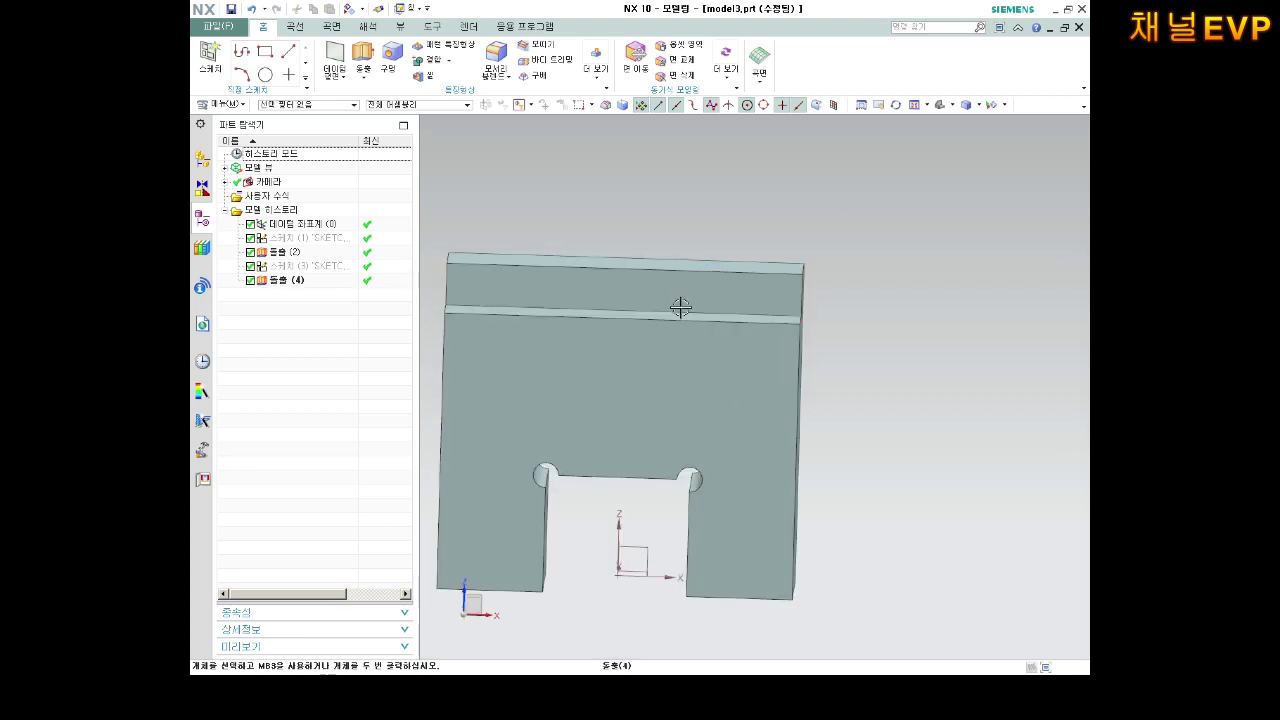
middle_drag(680, 307, 517, 221)
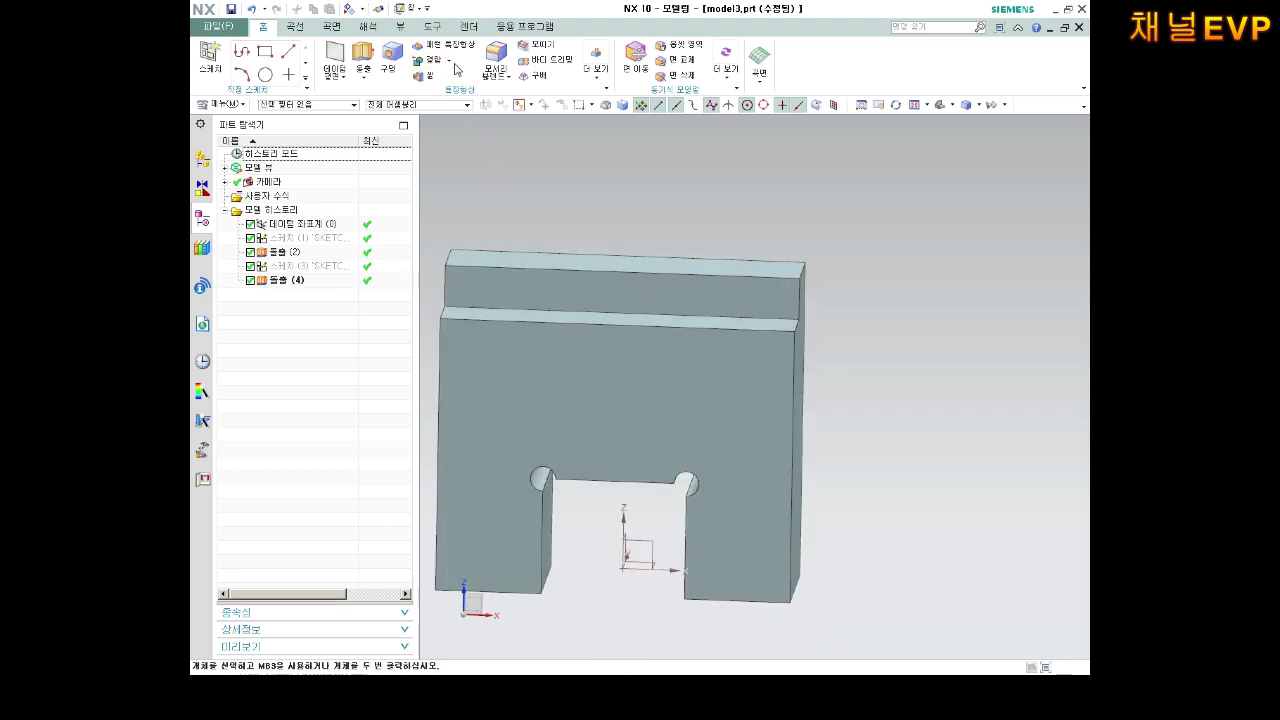
click(606, 90)
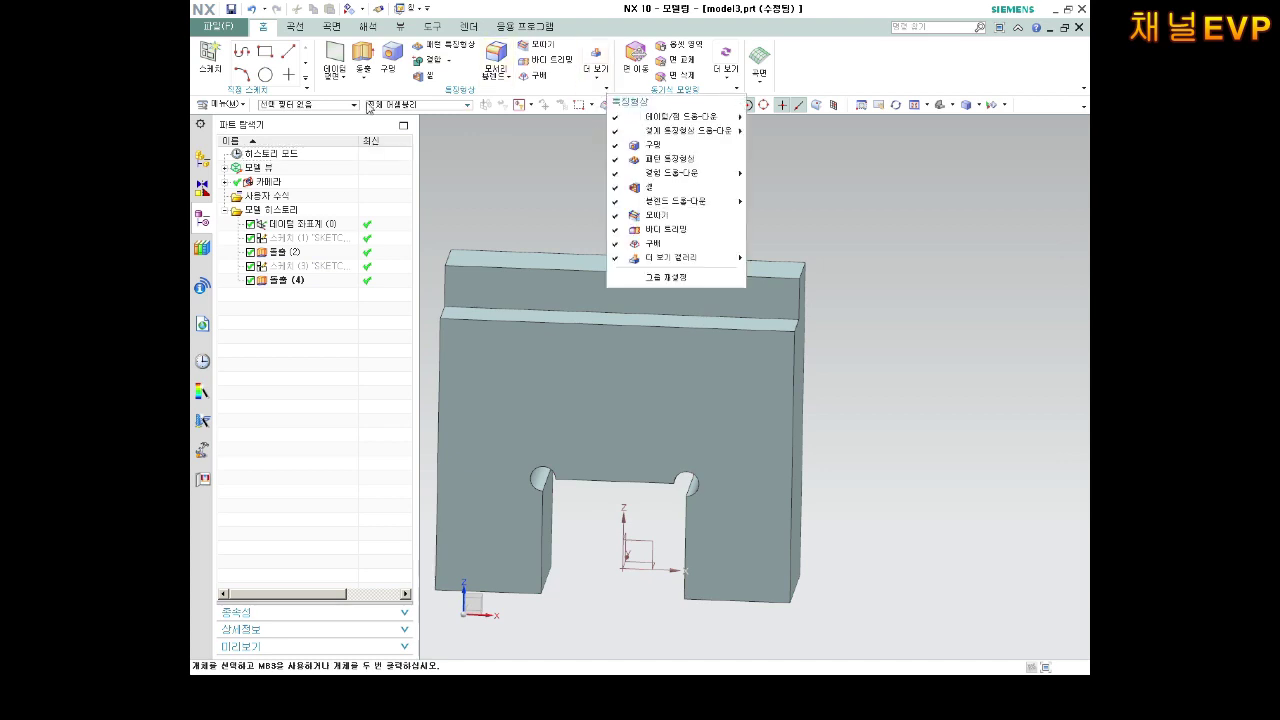
Start a Hole of type 스레드 구멍 (threaded) placed on the block's front face.
click(390, 70)
click(390, 68)
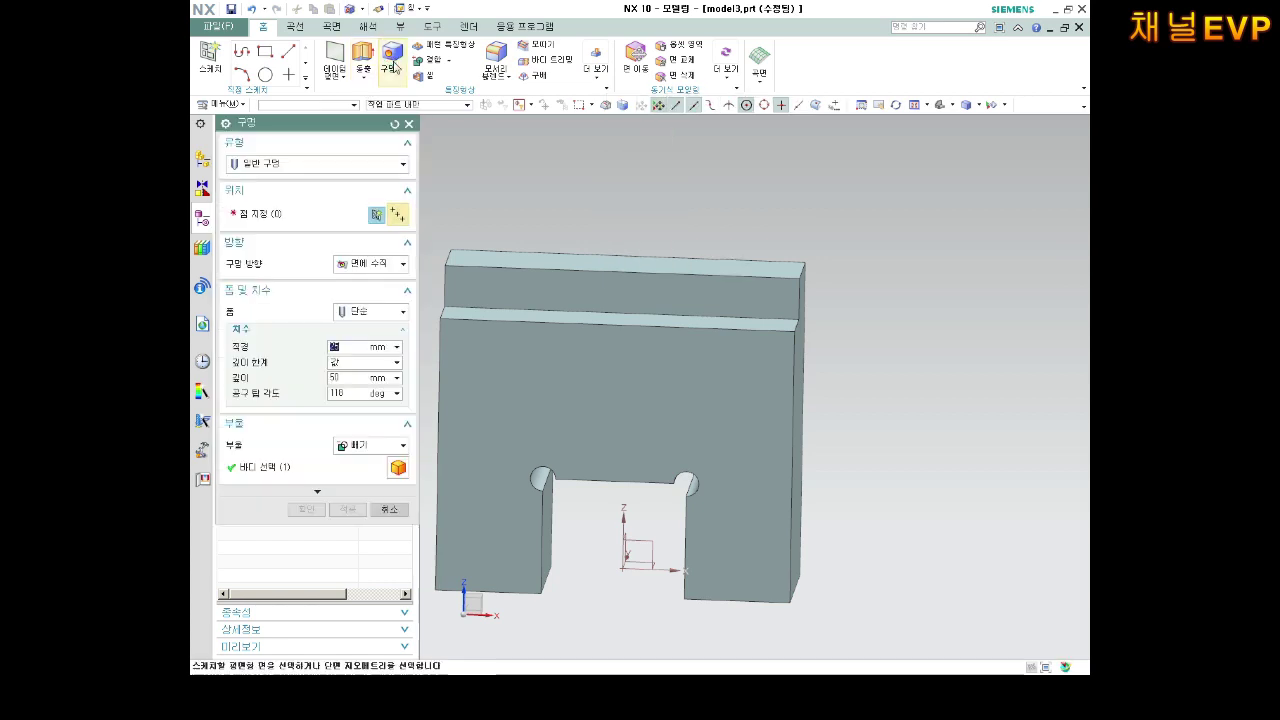
click(322, 178)
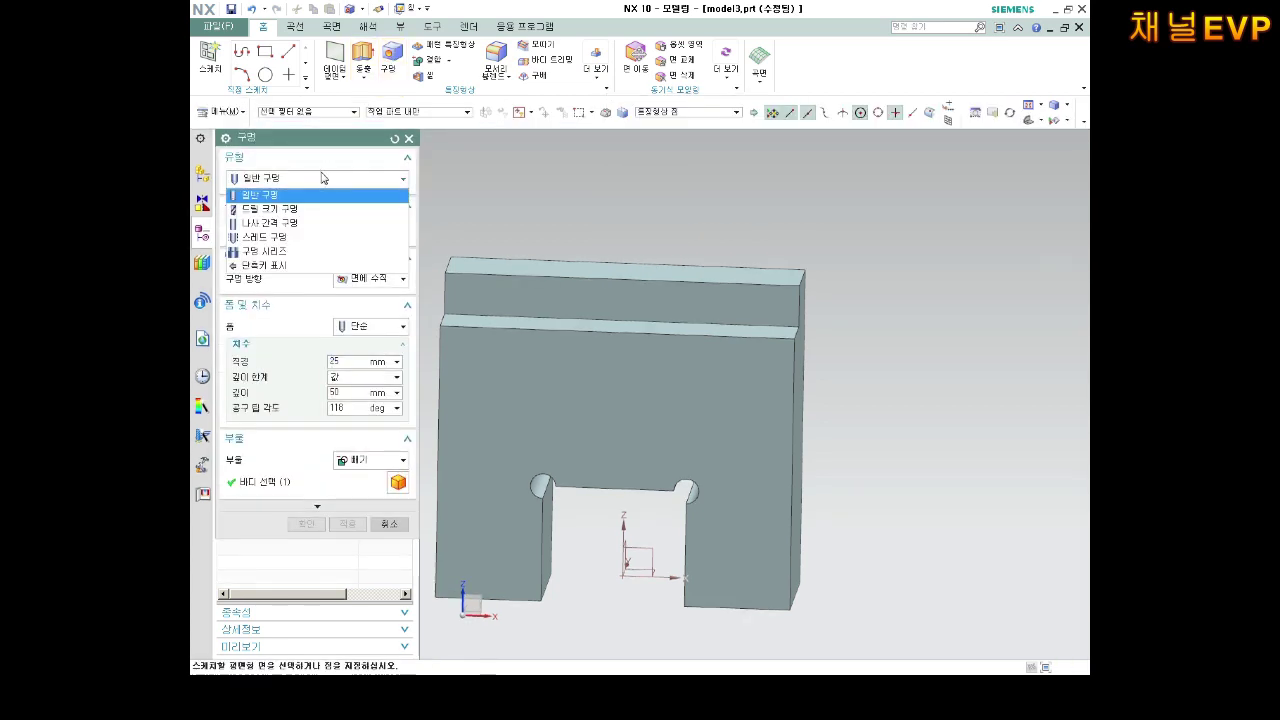
click(268, 237)
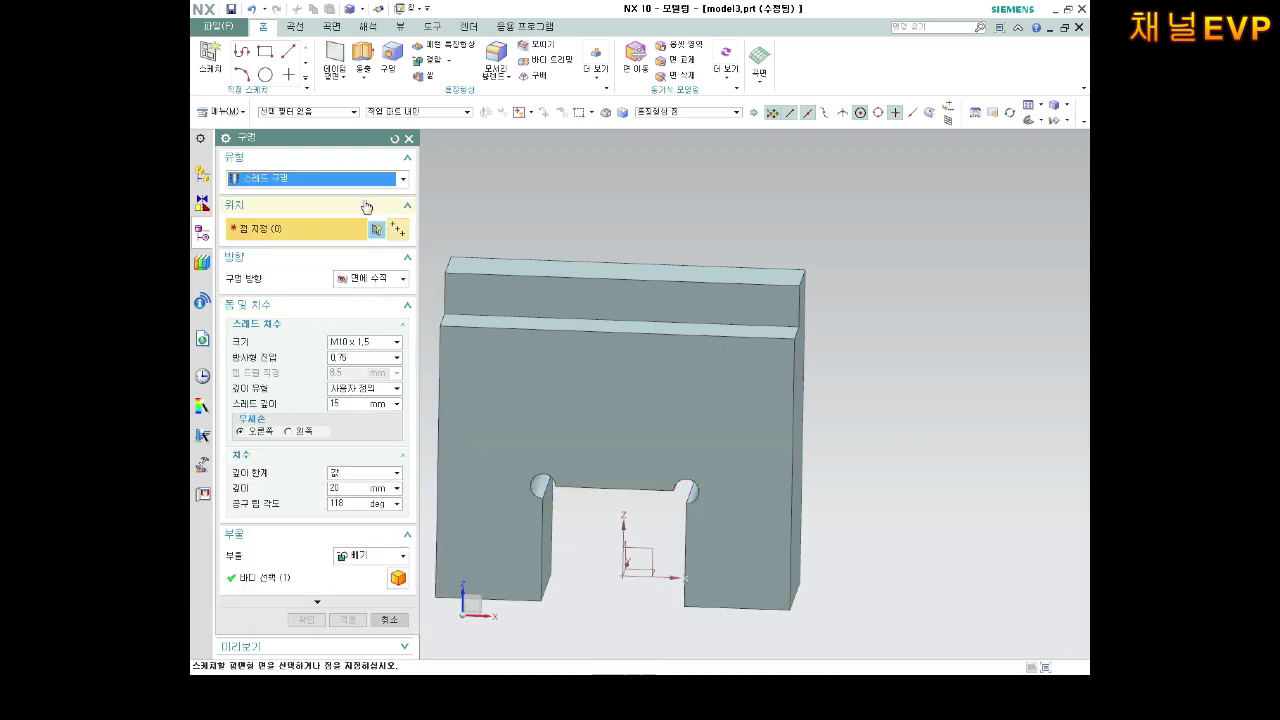
click(559, 378)
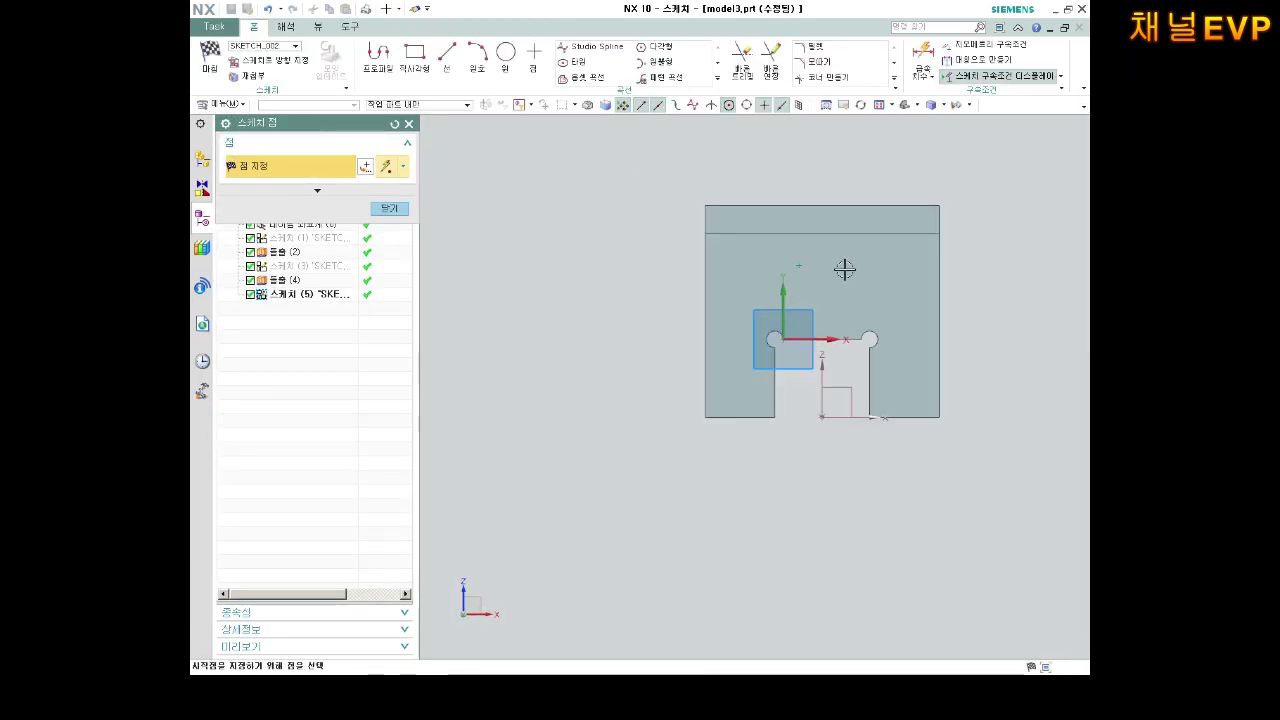
Place the hole point and dimension it 24 above the block's bottom edge.
scroll(852, 253, up, 2)
middle_click(848, 275)
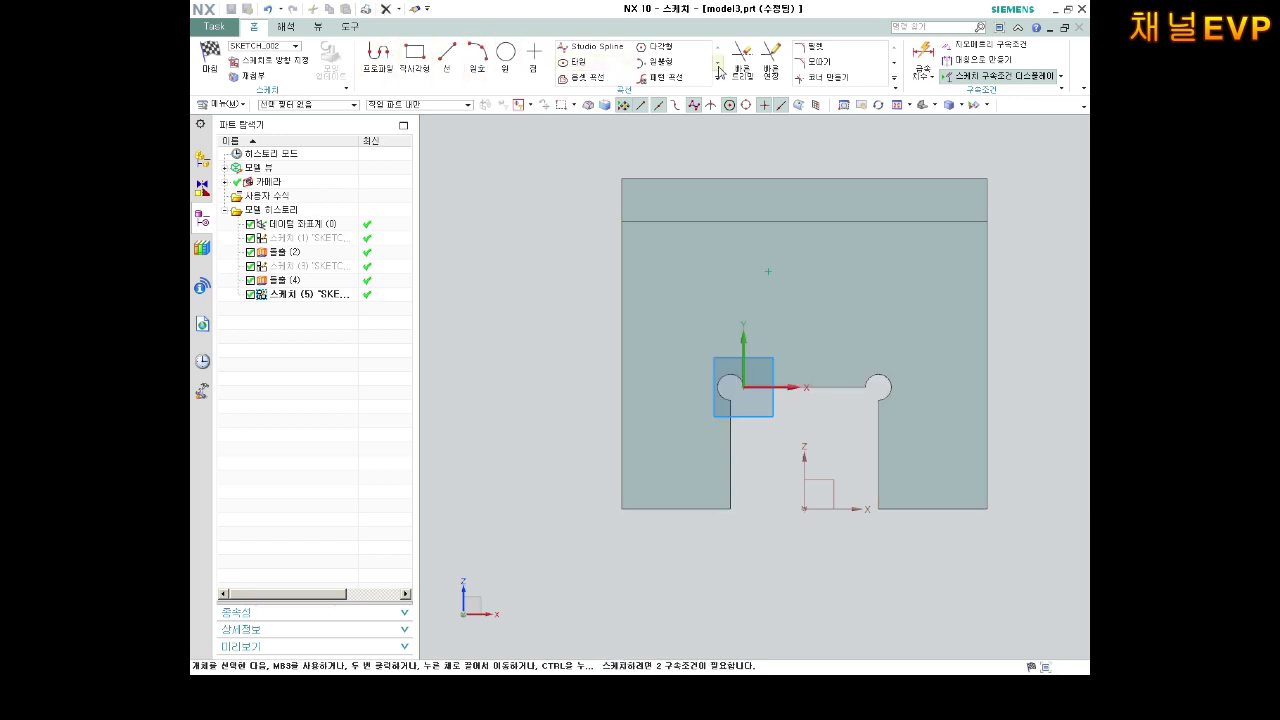
click(922, 62)
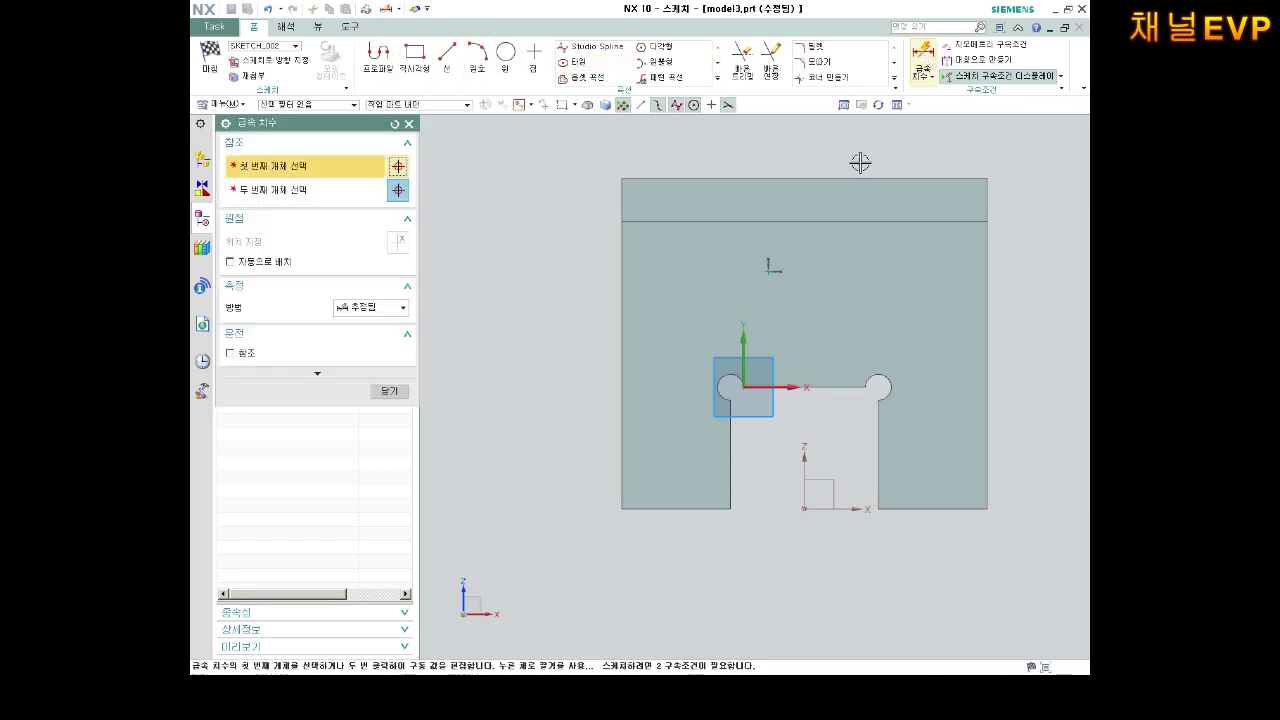
click(768, 270)
click(714, 507)
click(567, 439)
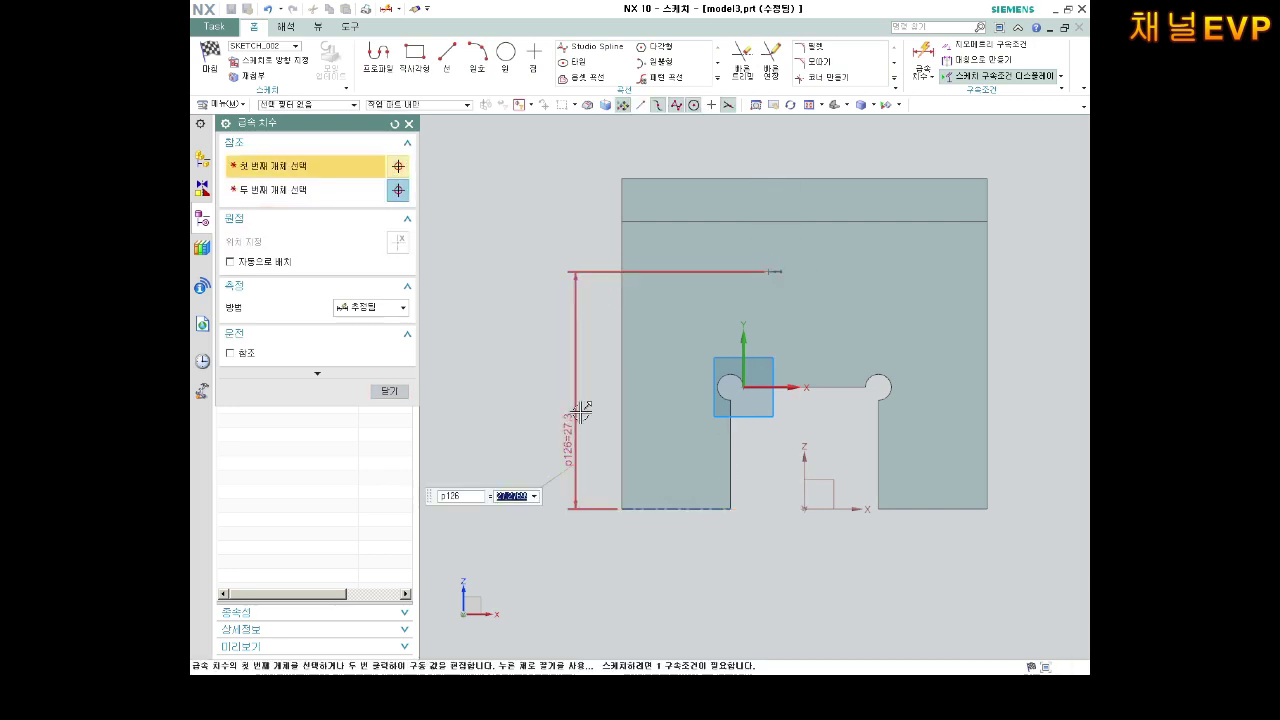
text(24)
key(Return)
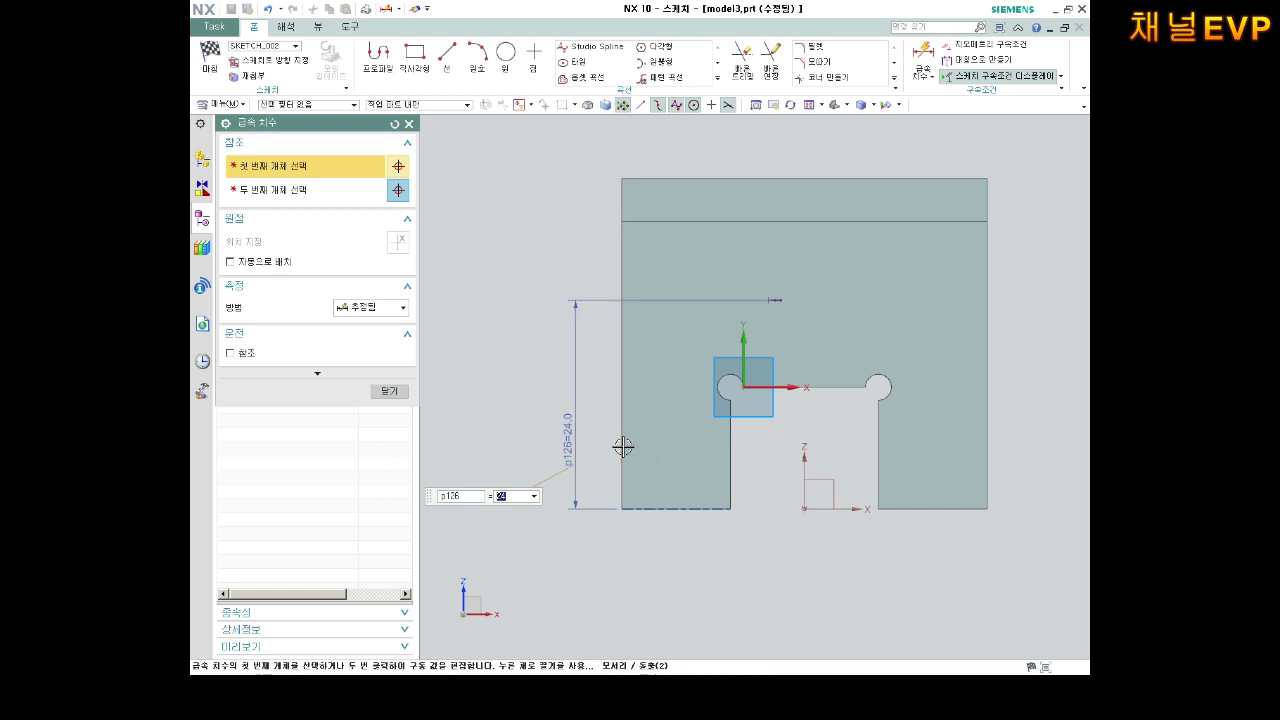
Dimension the hole point 21 from the left edge and finish the sketch.
click(621, 444)
click(768, 301)
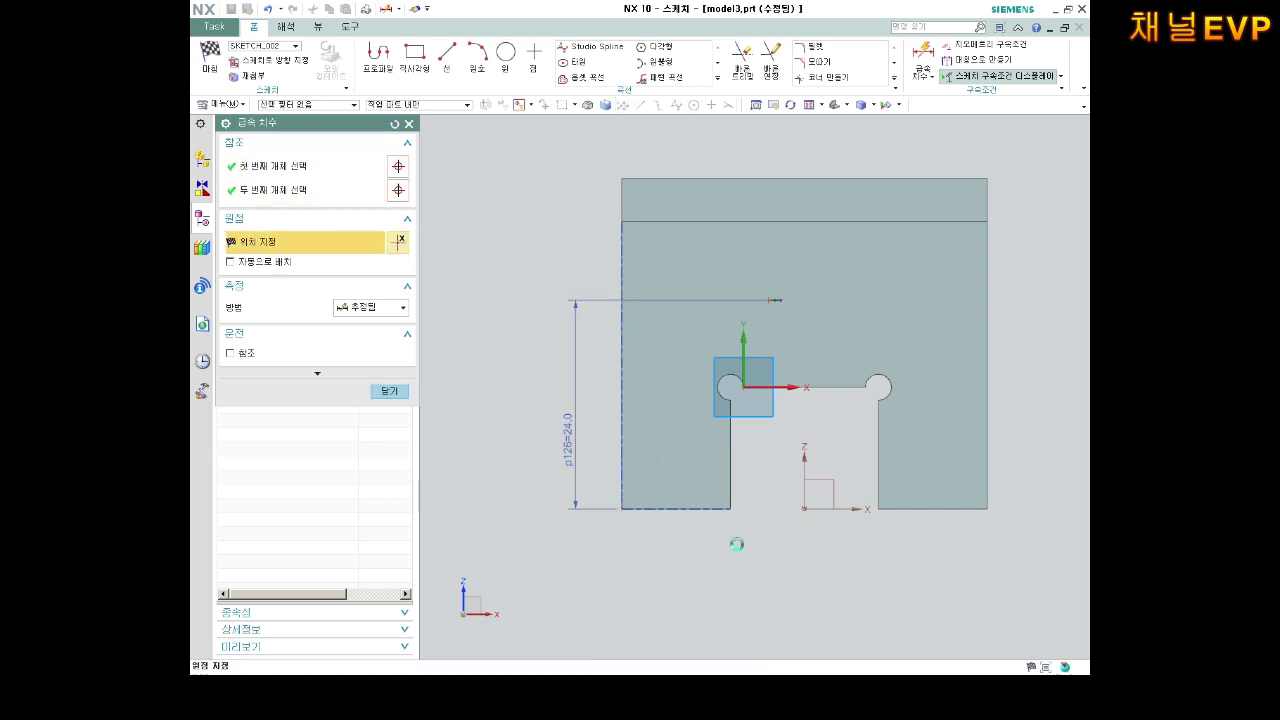
click(737, 545)
text(1)
key(Return)
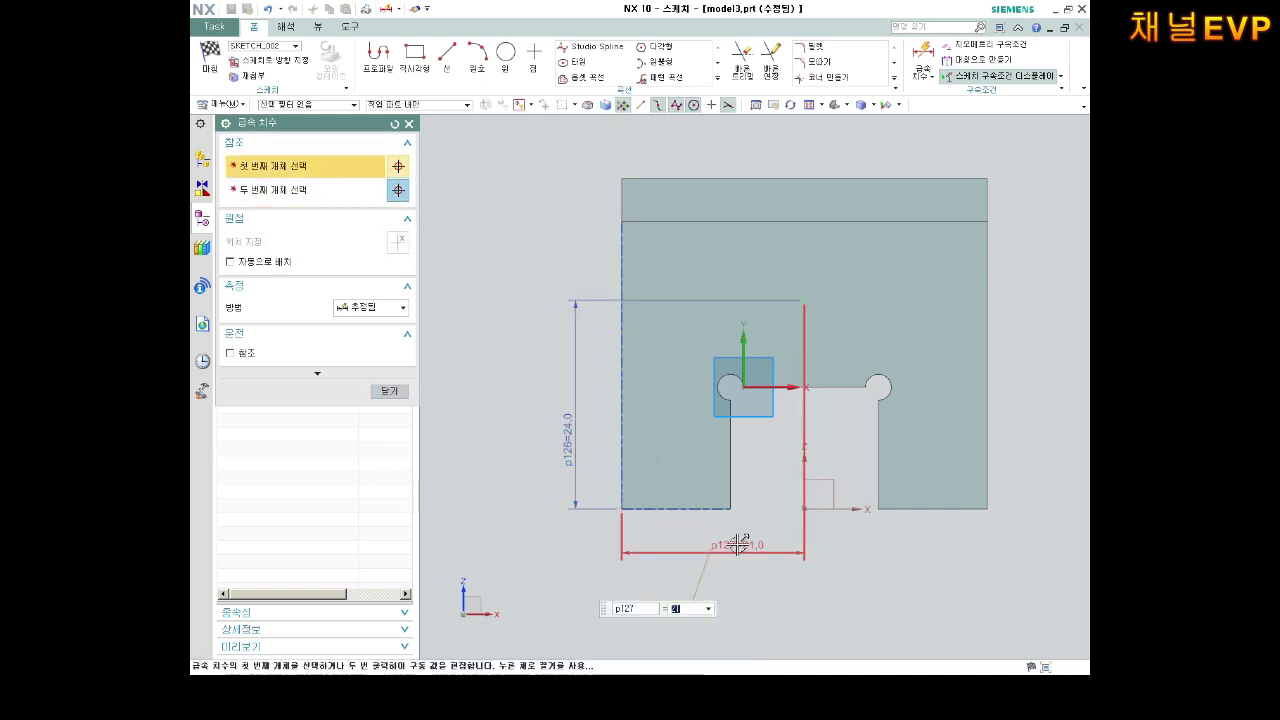
click(389, 391)
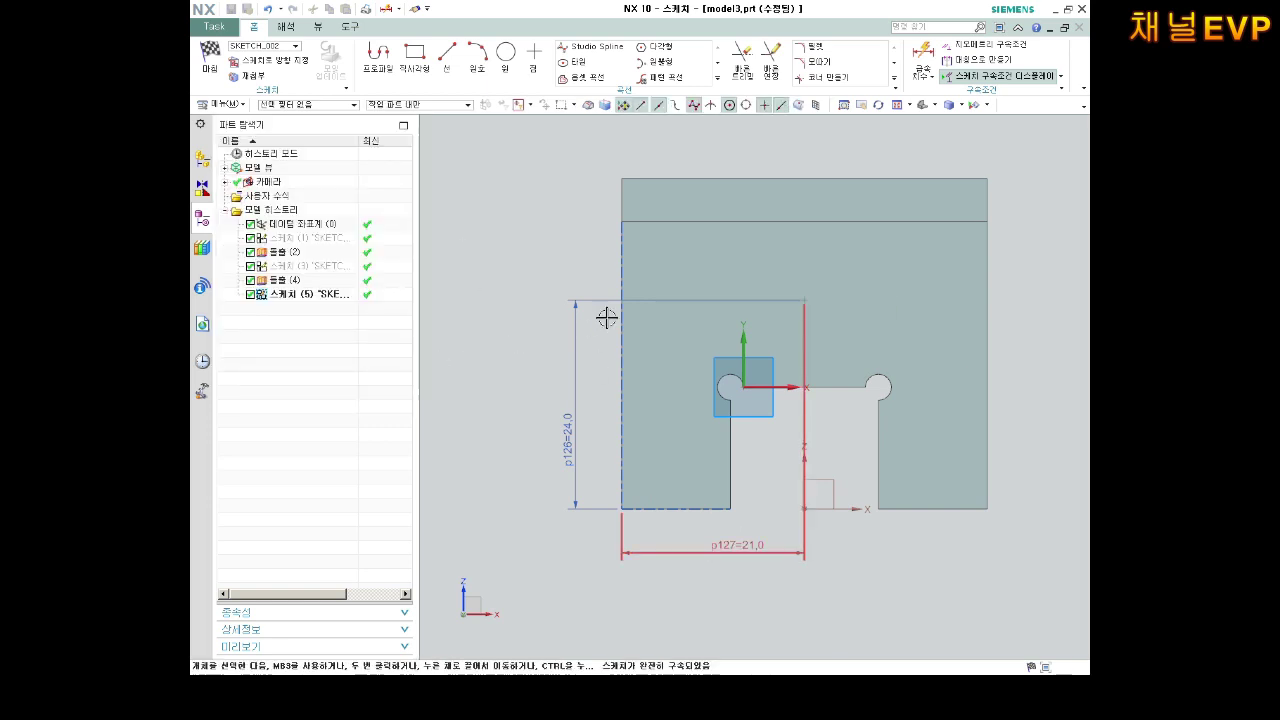
scroll(575, 260, down, 1)
middle_drag(575, 260, 492, 270)
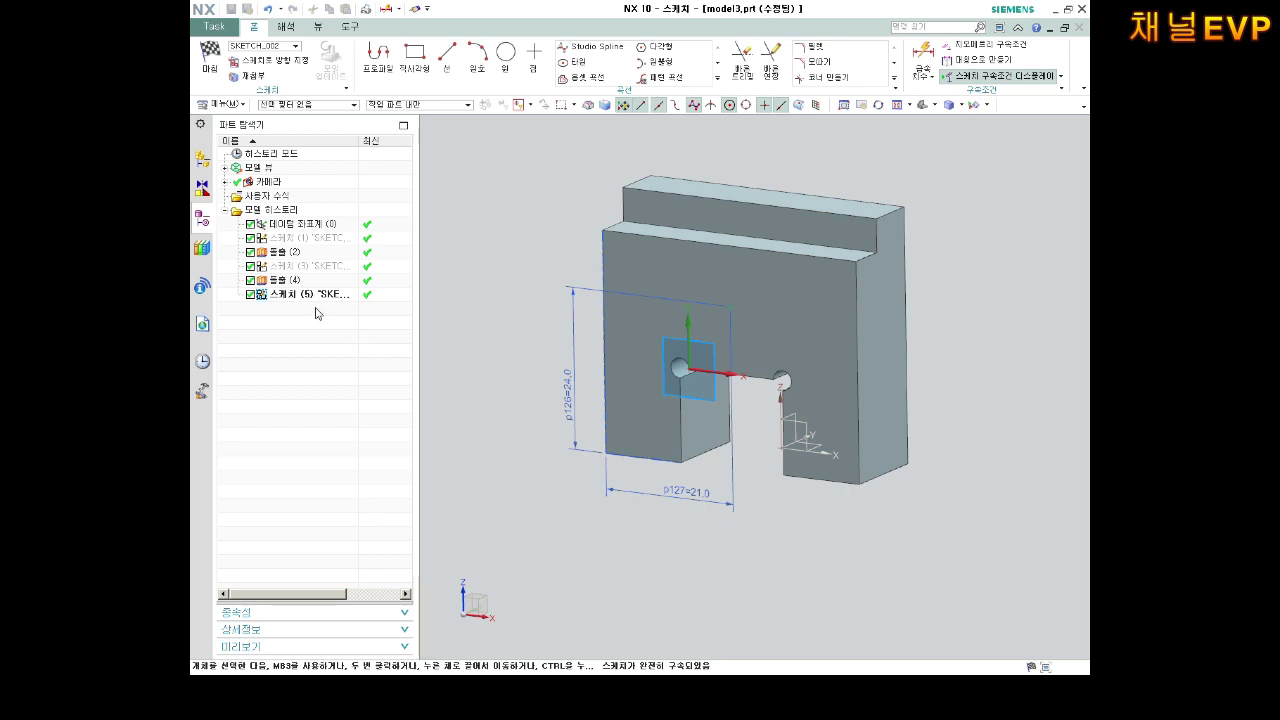
click(210, 55)
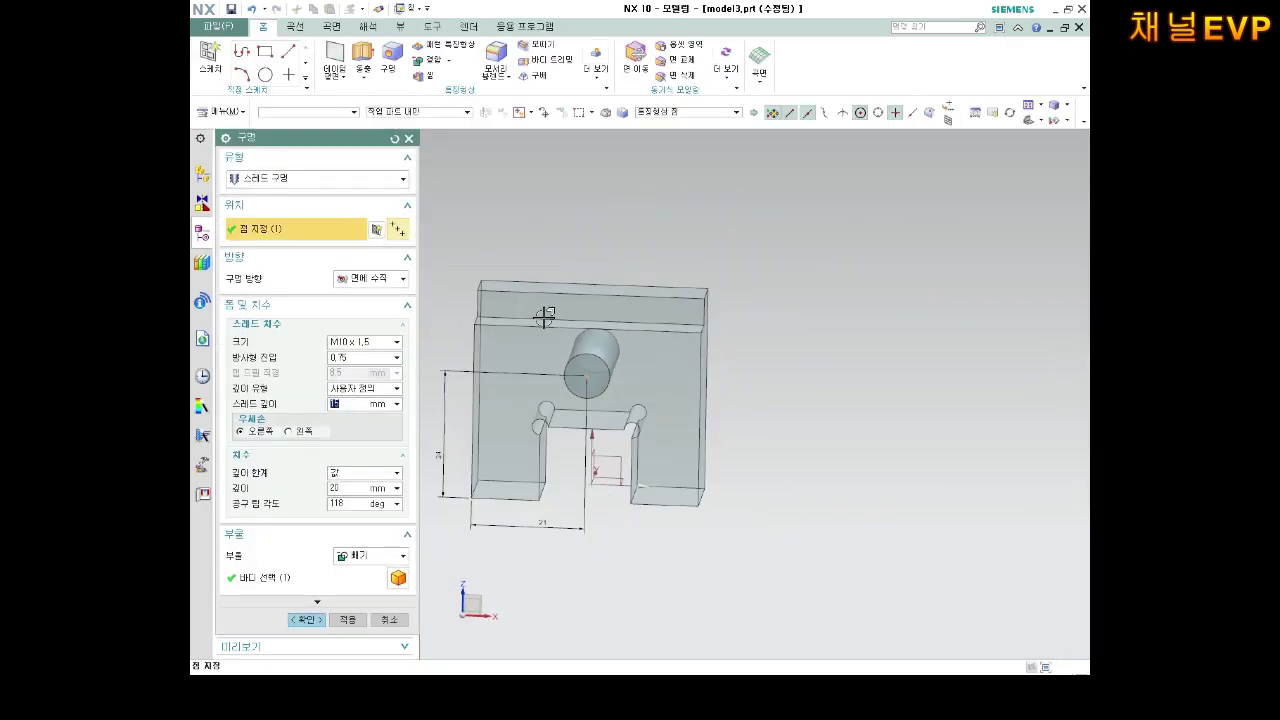
Keep Boolean Subtract and review the thread length and depth options in the Hole dialog.
middle_drag(565, 339, 537, 343)
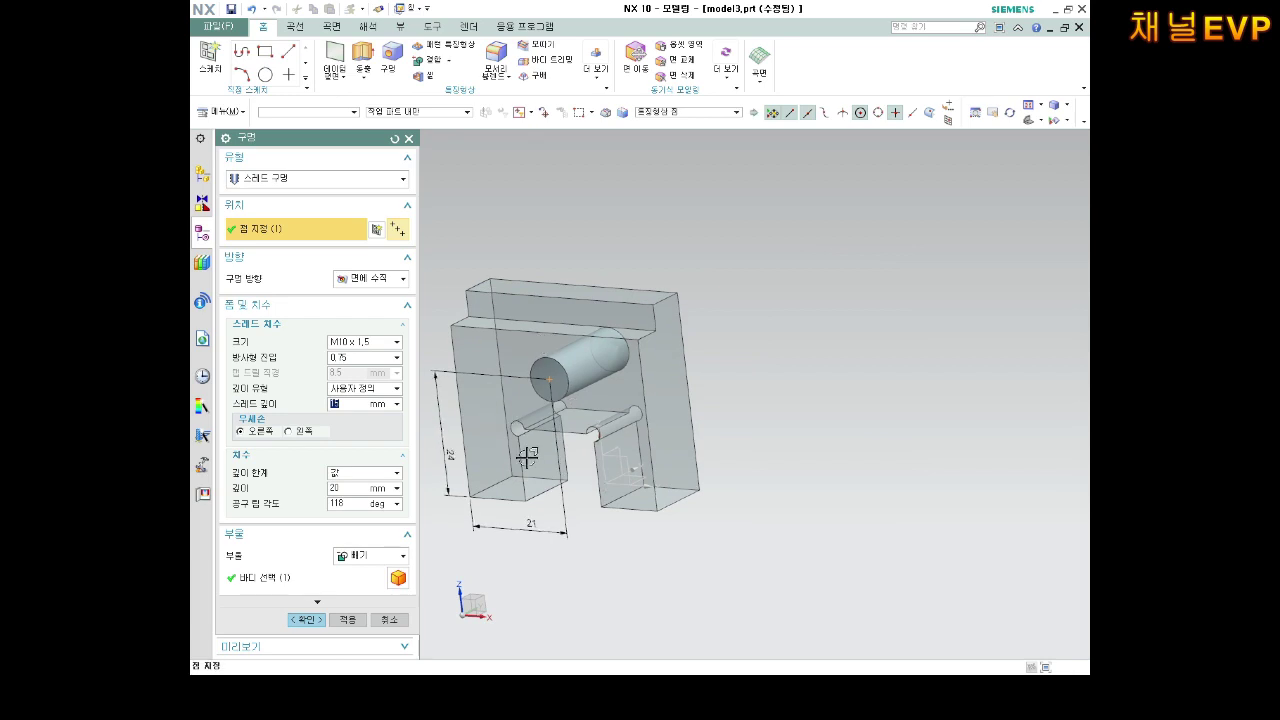
click(355, 565)
click(357, 572)
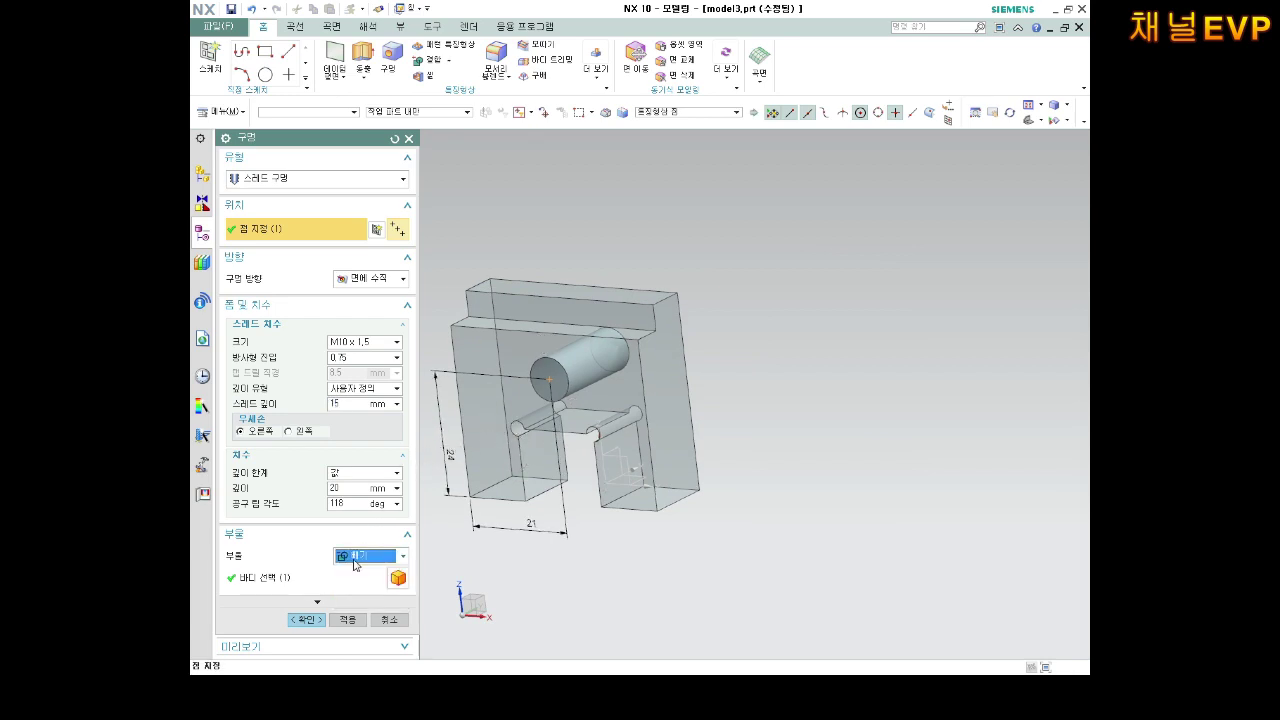
click(347, 404)
click(398, 406)
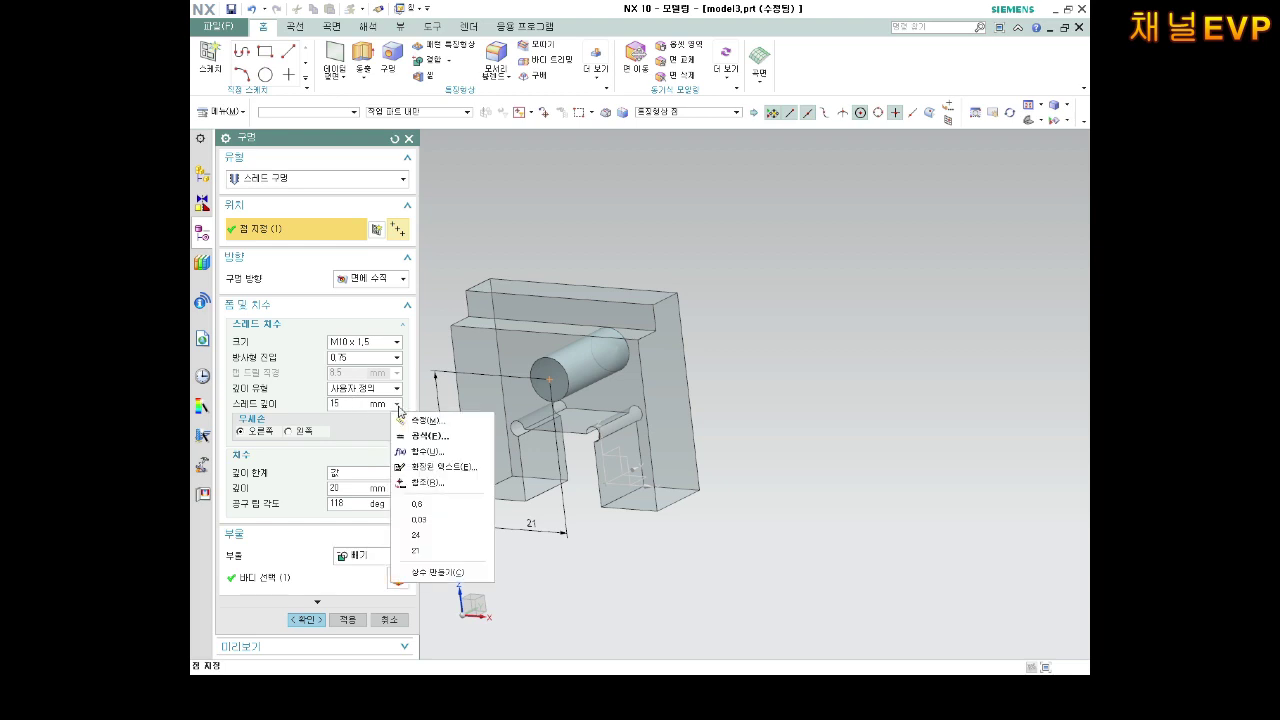
click(595, 540)
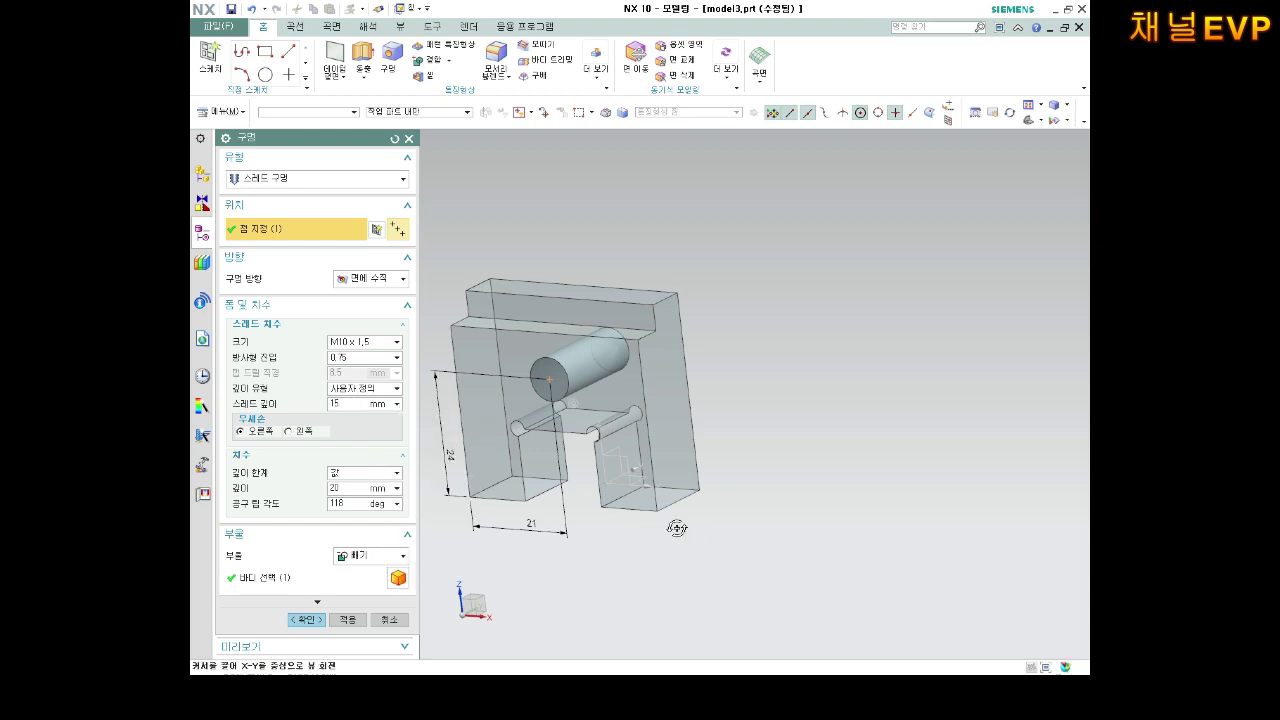
mouse_move(677, 526)
middle_down()
mouse_move(614, 531)
mouse_move(629, 563)
mouse_move(623, 533)
middle_up()
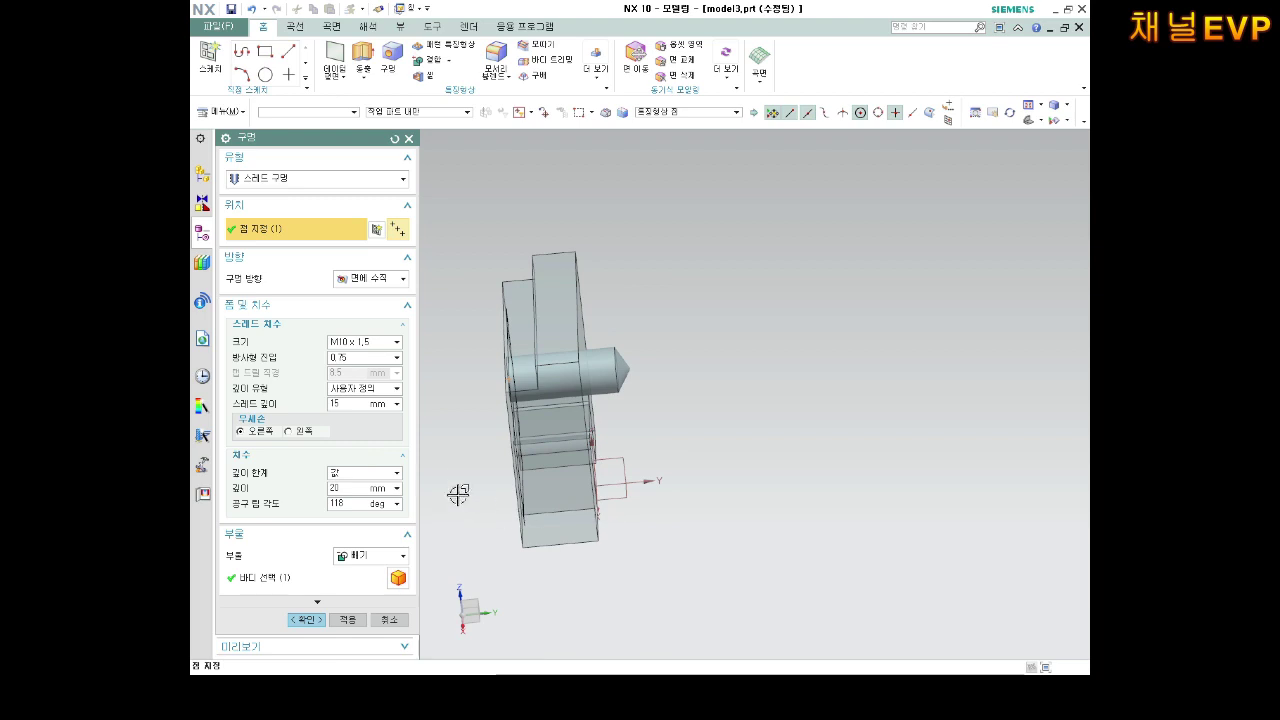
click(398, 404)
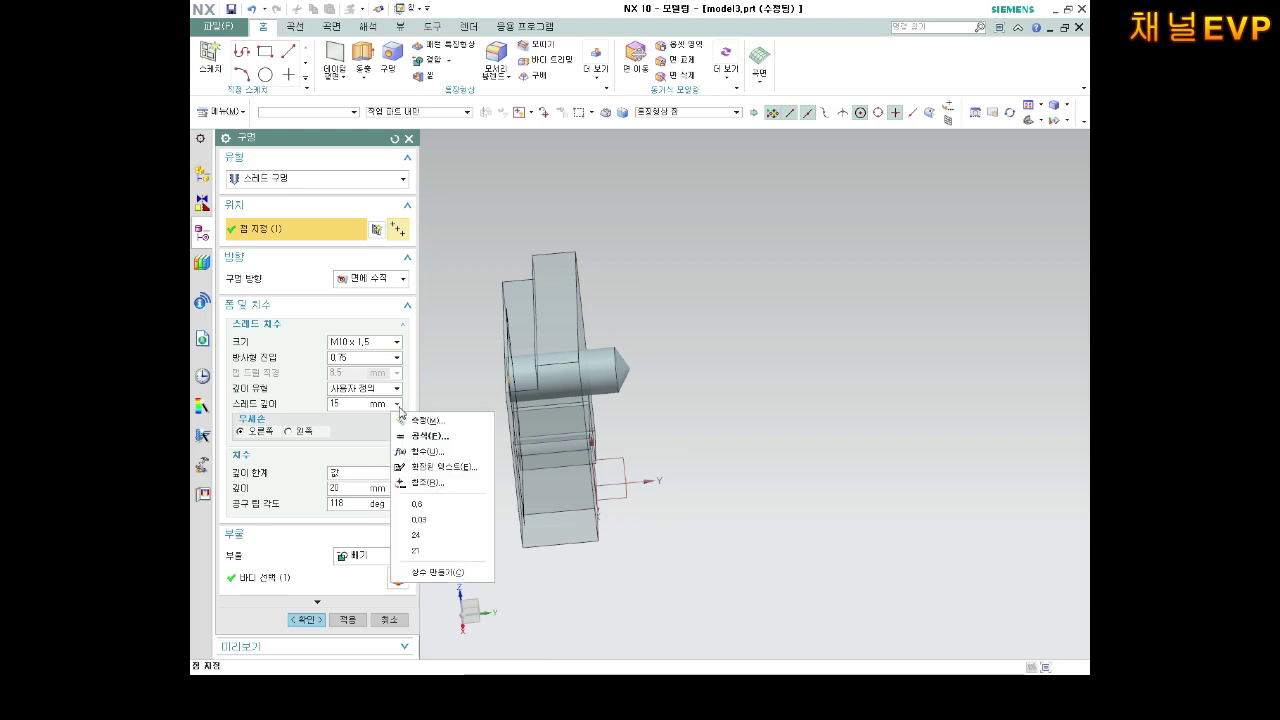
click(397, 388)
click(397, 389)
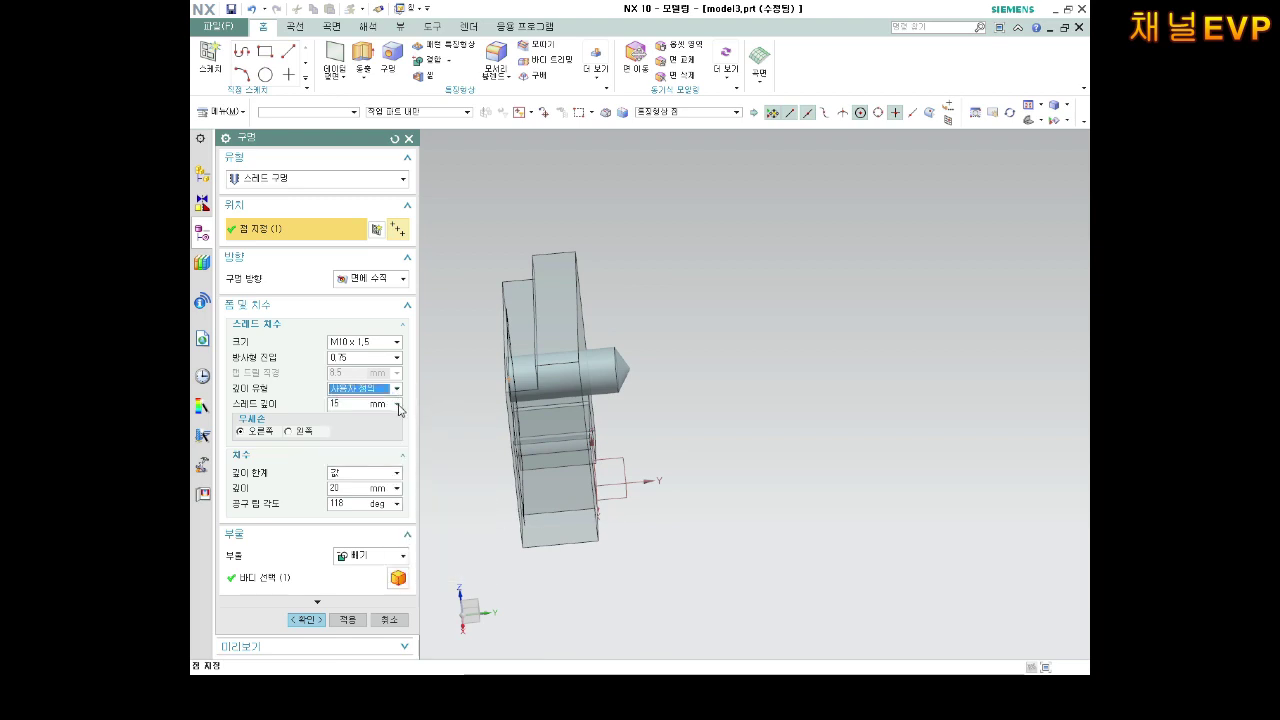
click(398, 405)
click(368, 437)
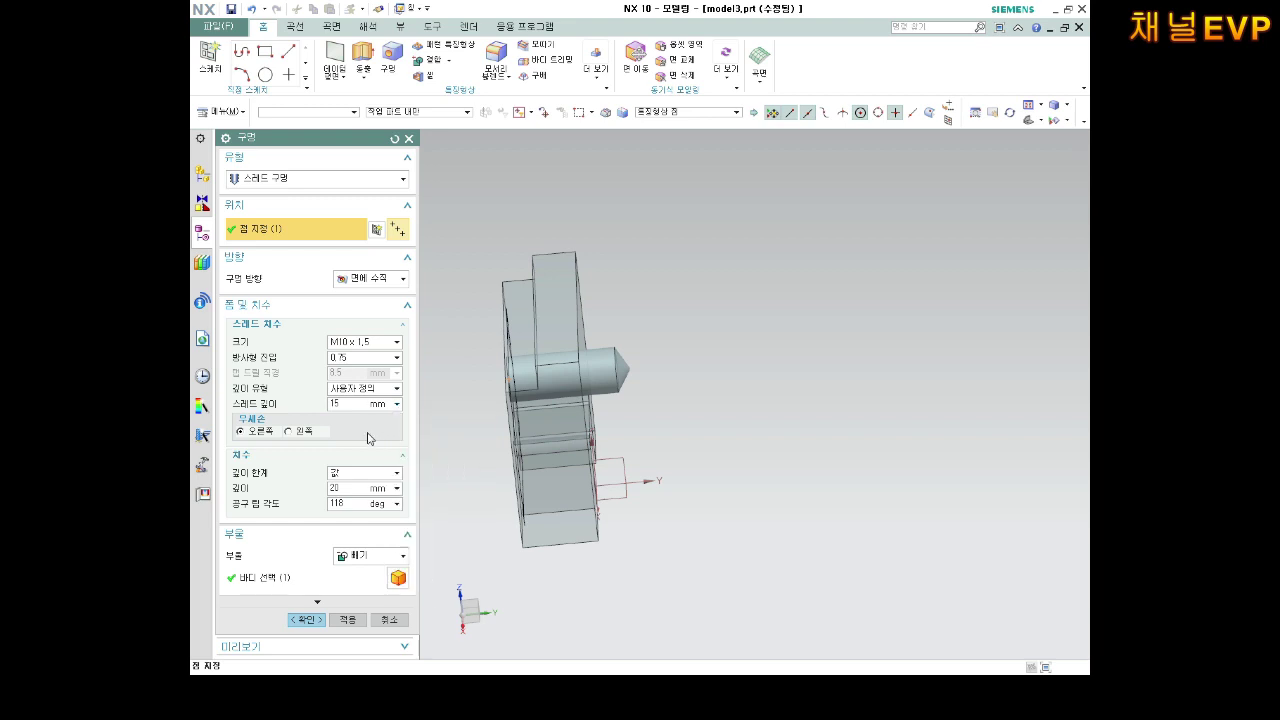
text(1)
Set thread length 25 and hole depth 30, then create the M10 x 1.5 hole.
key(Return)
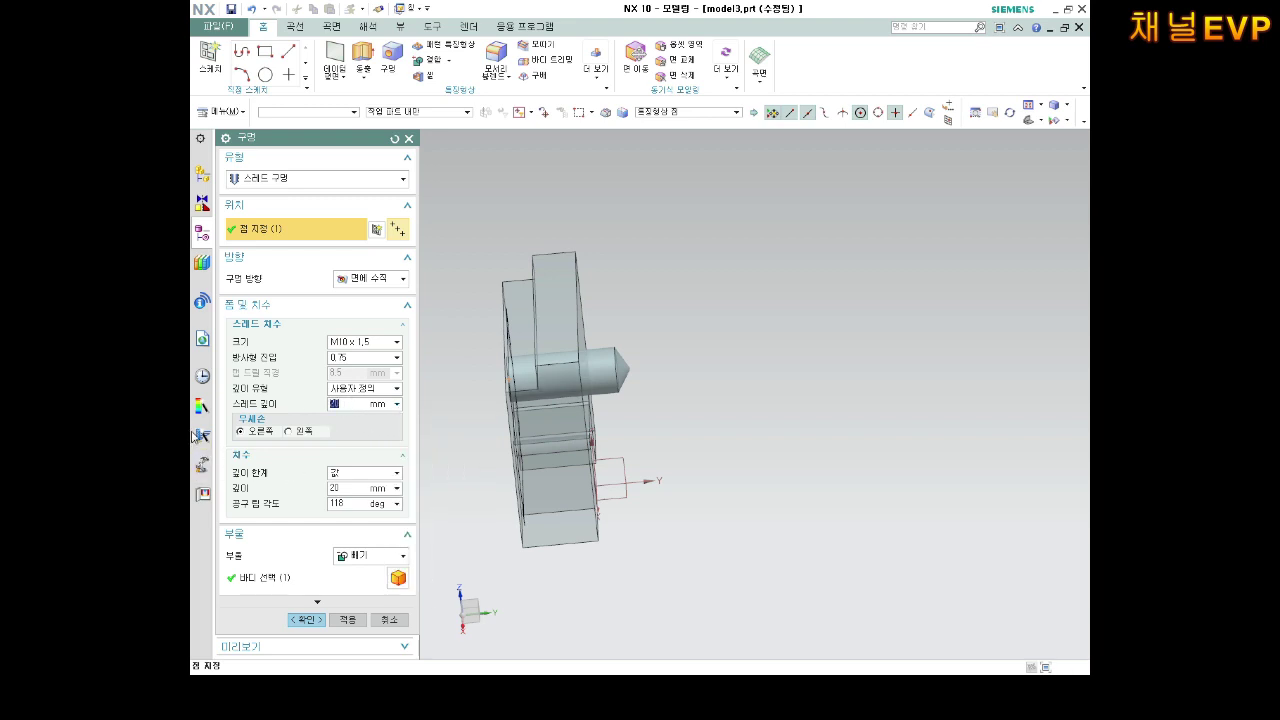
text(30)
key(Return)
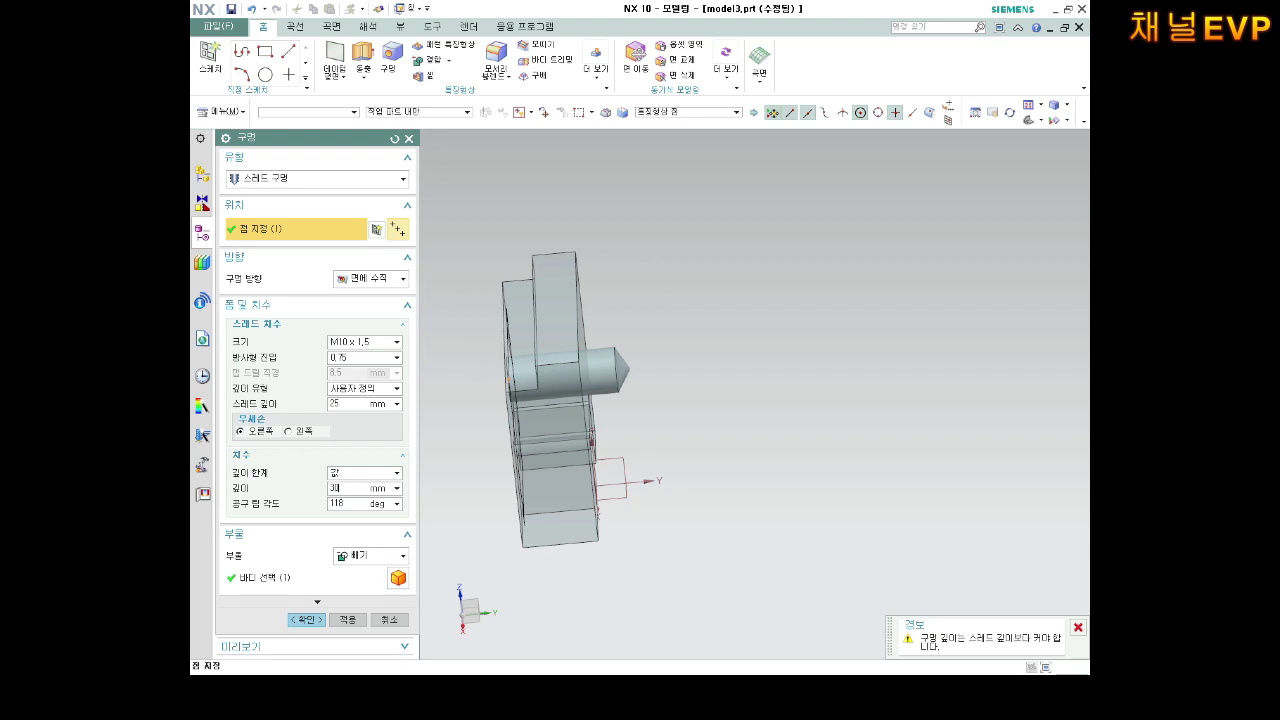
key(Return)
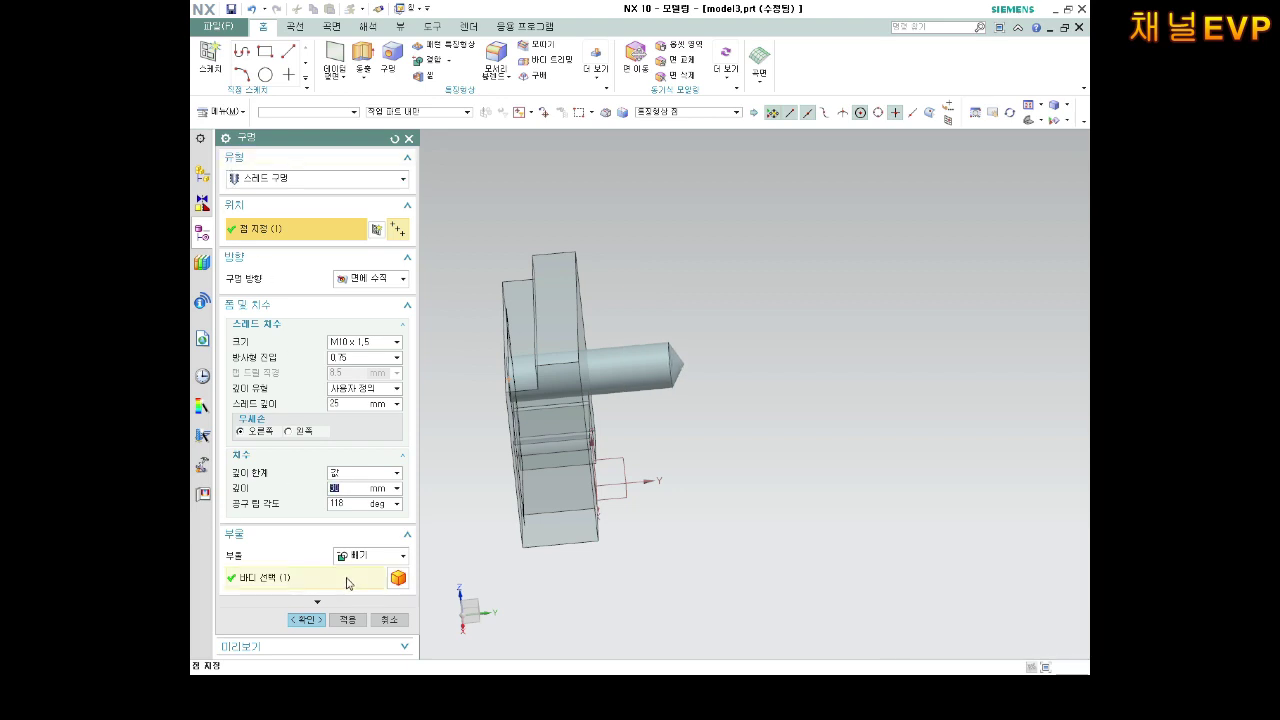
click(310, 620)
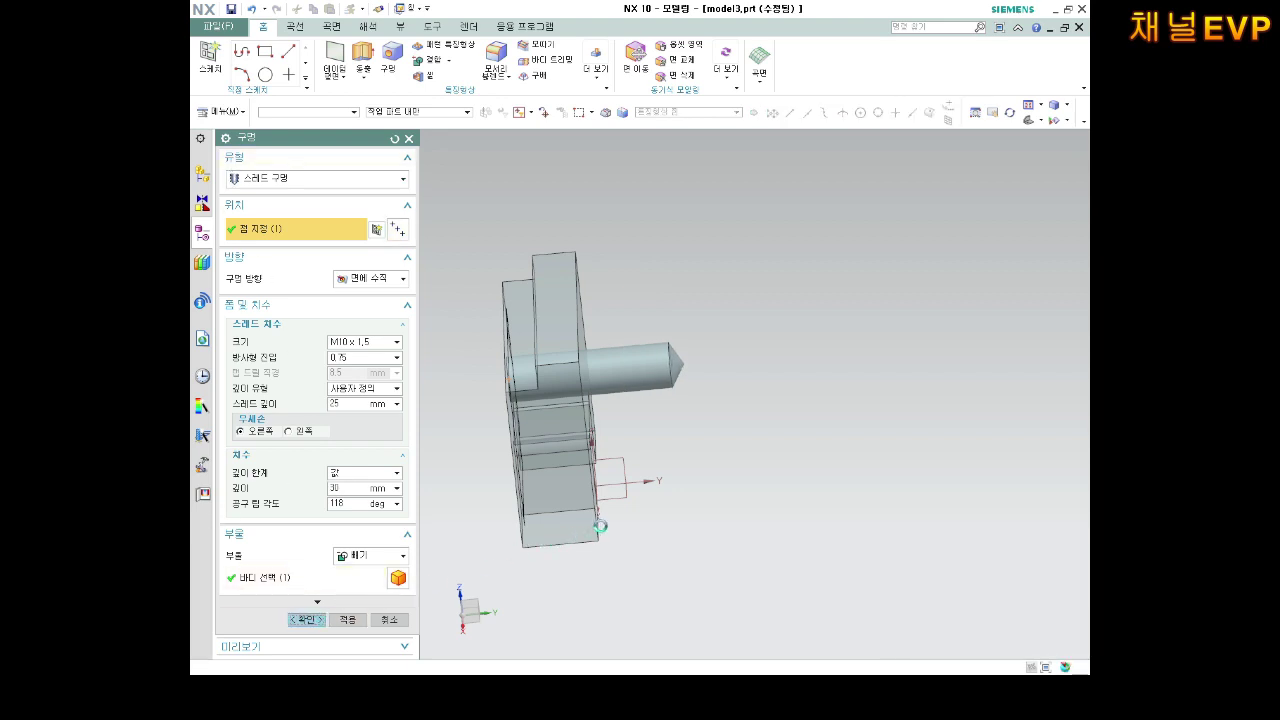
mouse_move(600, 525)
middle_down()
mouse_move(595, 471)
mouse_move(520, 450)
mouse_move(543, 480)
mouse_move(680, 474)
mouse_move(578, 440)
middle_up()
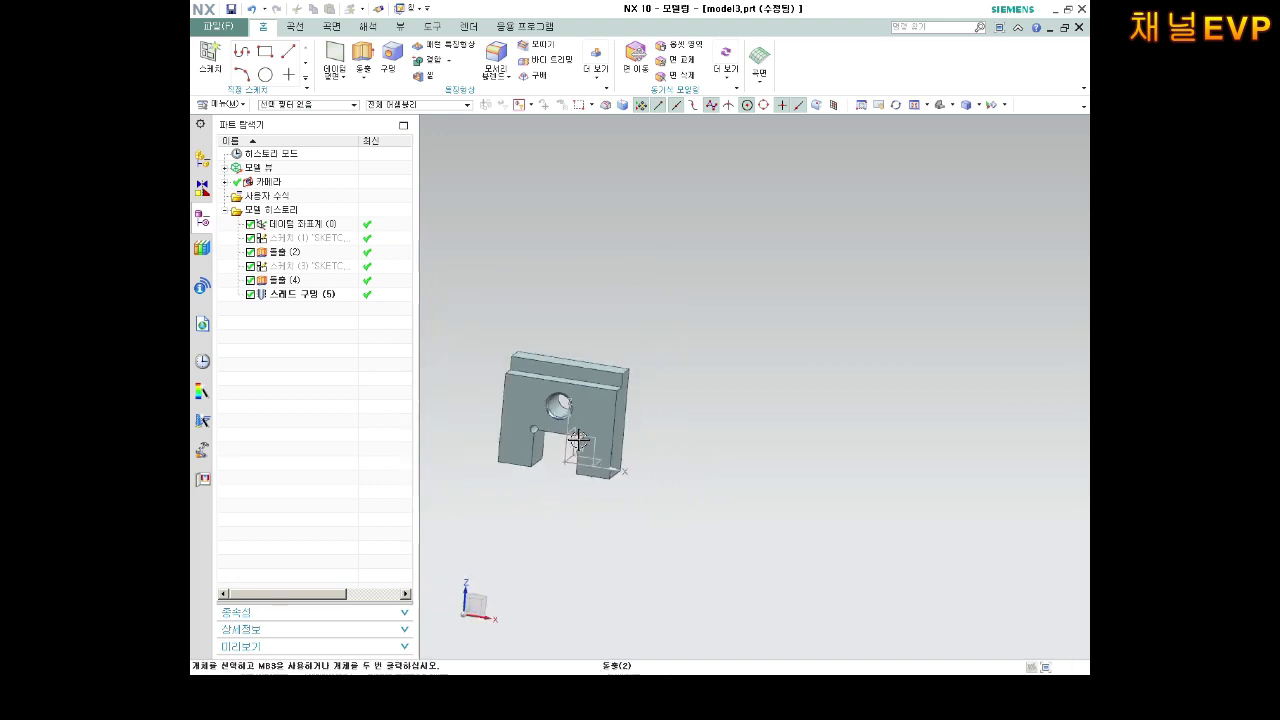
Orbit the block closer and browse the ribbon tabs to find the display tools.
scroll(514, 399, up, 3)
middle_drag(591, 502, 477, 449)
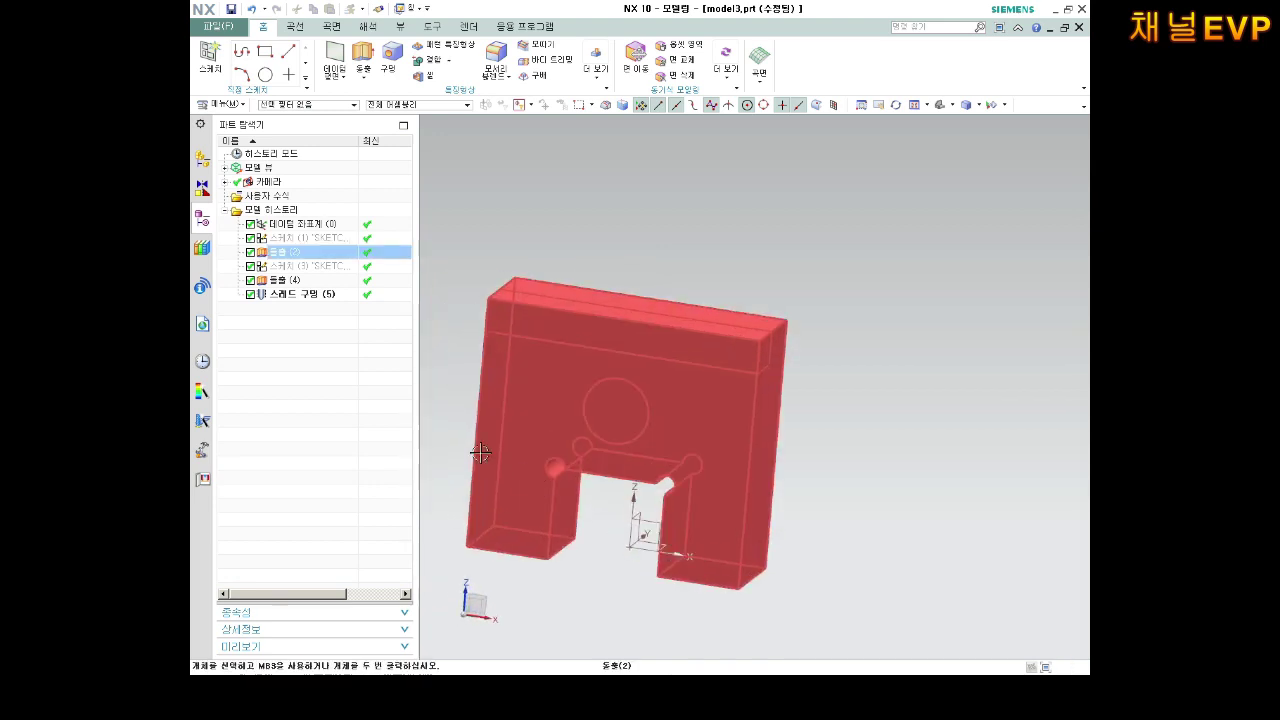
click(497, 28)
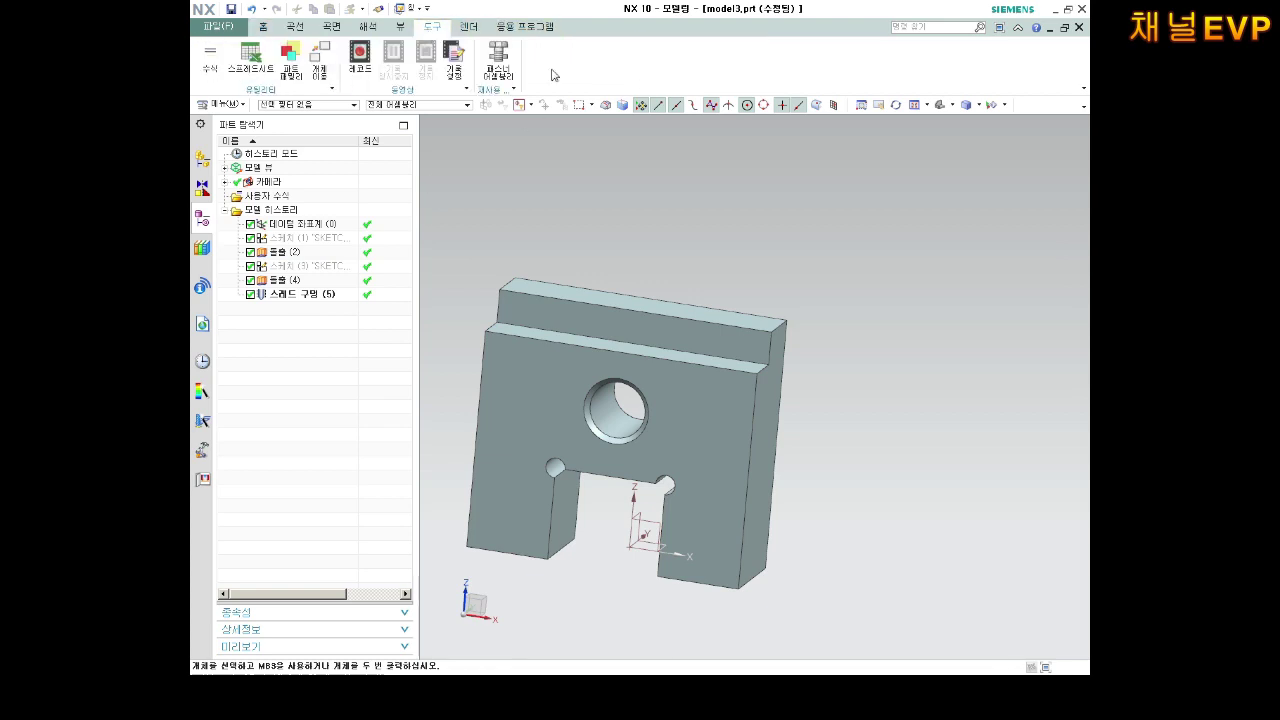
click(470, 30)
click(399, 27)
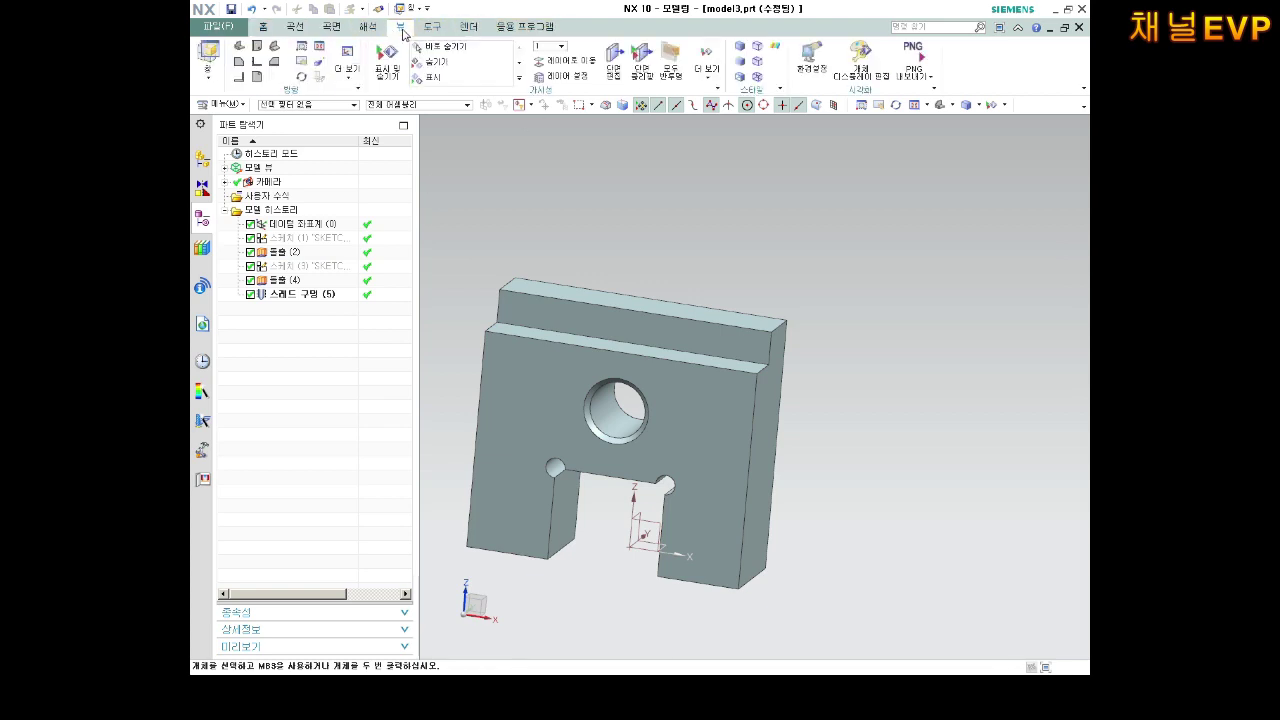
Recolour the solid block red (ID 186) with Edit Object Display.
click(849, 77)
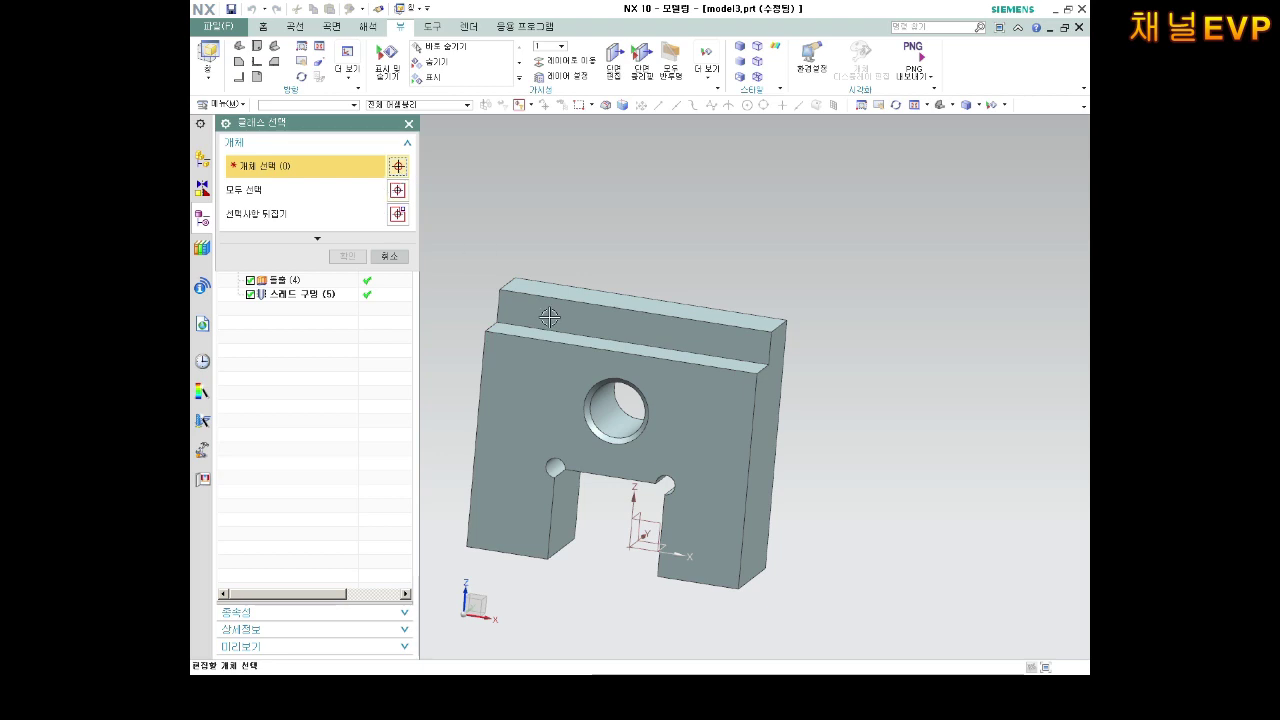
click(549, 317)
click(340, 258)
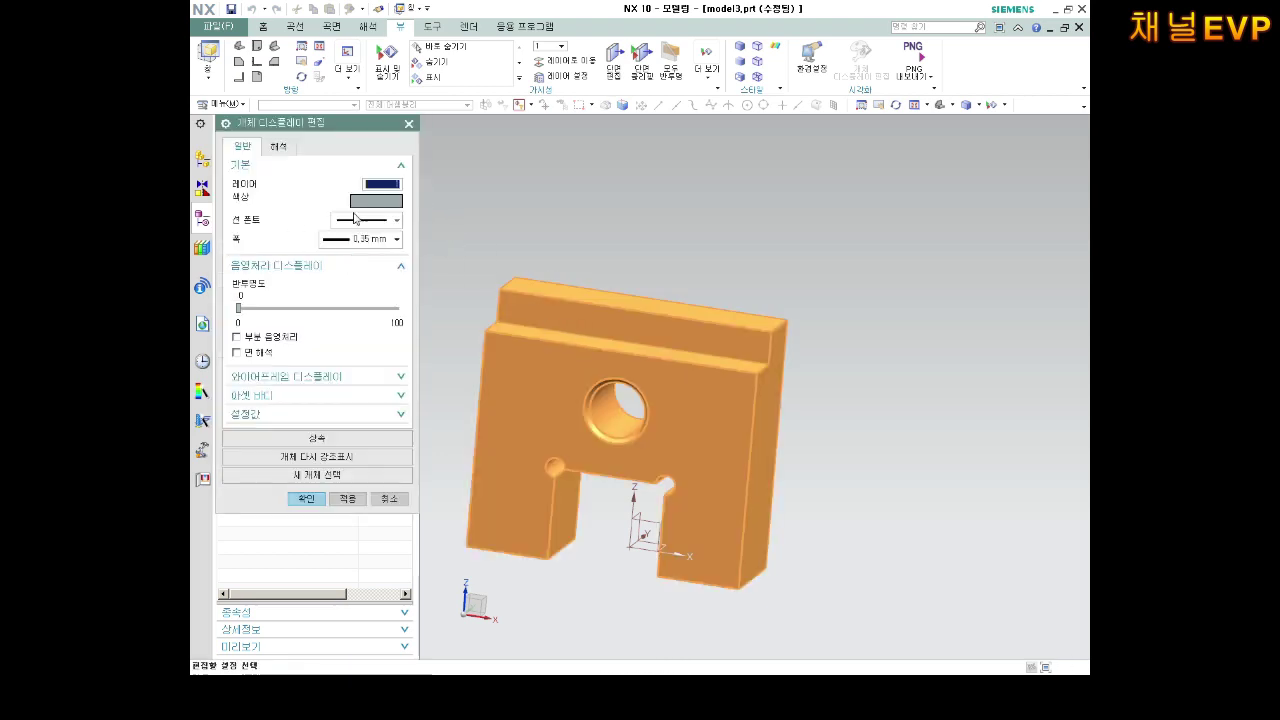
click(357, 219)
click(259, 165)
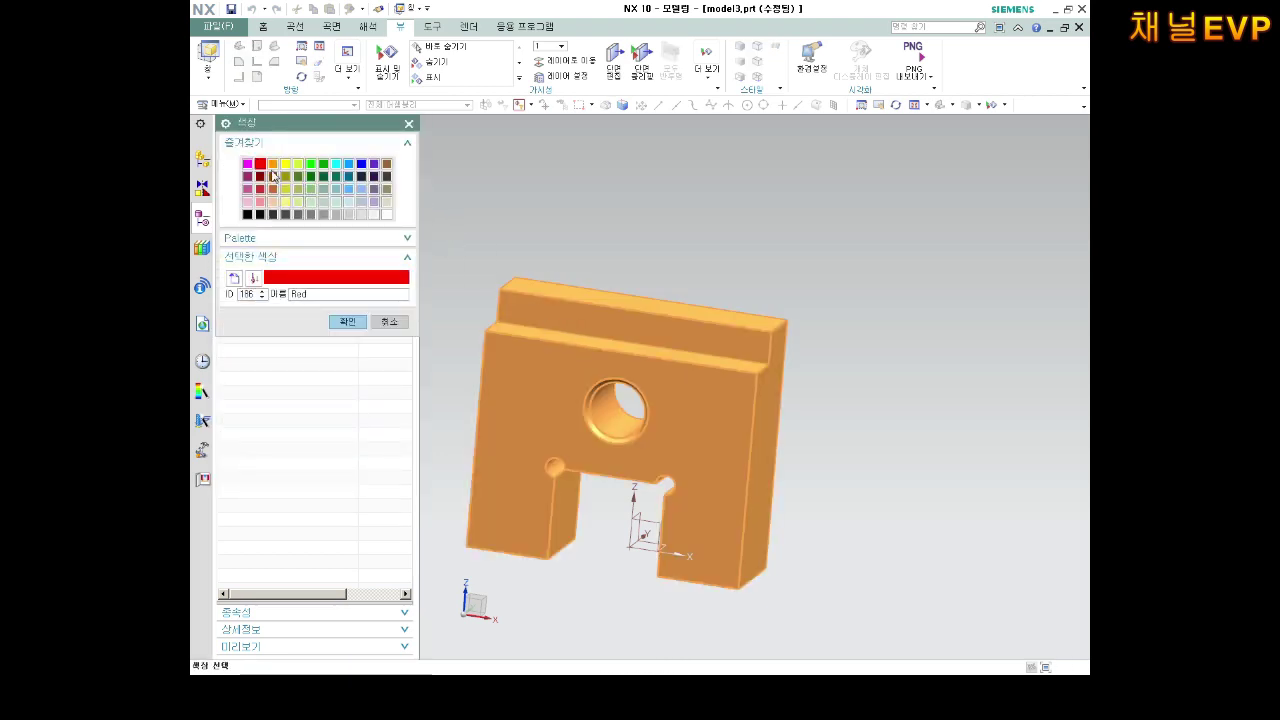
click(346, 321)
click(322, 498)
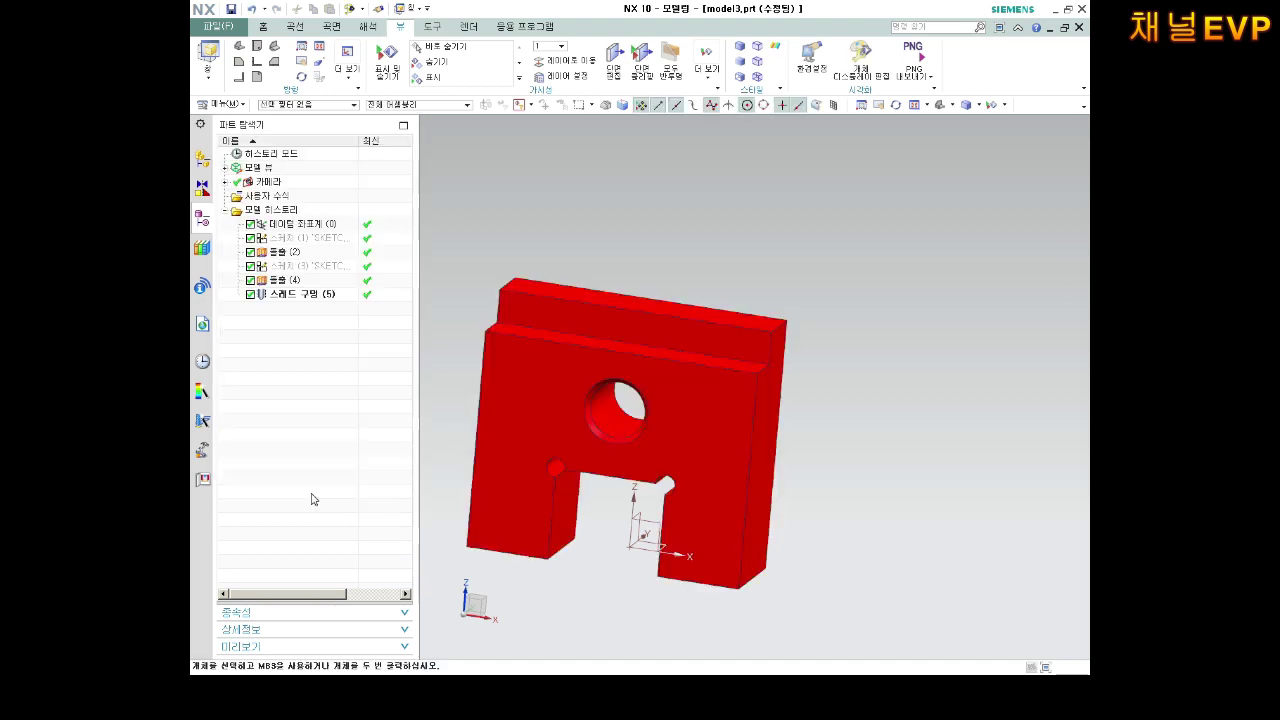
middle_drag(566, 423, 532, 427)
Try Save As with Ctrl+Shift+A into the 기계가공조립기능사1부 folder, then cancel it.
scroll(532, 427, up, 3)
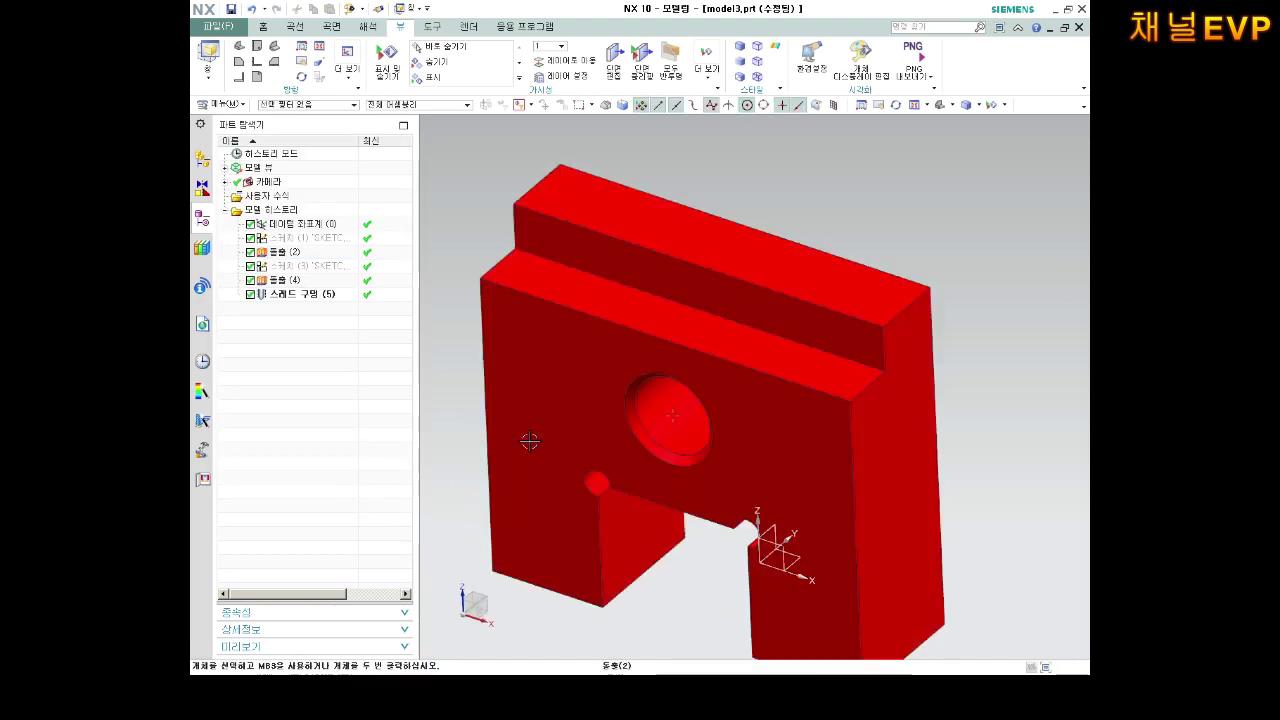
click(529, 447)
key(Escape)
key(ctrl+shift+a)
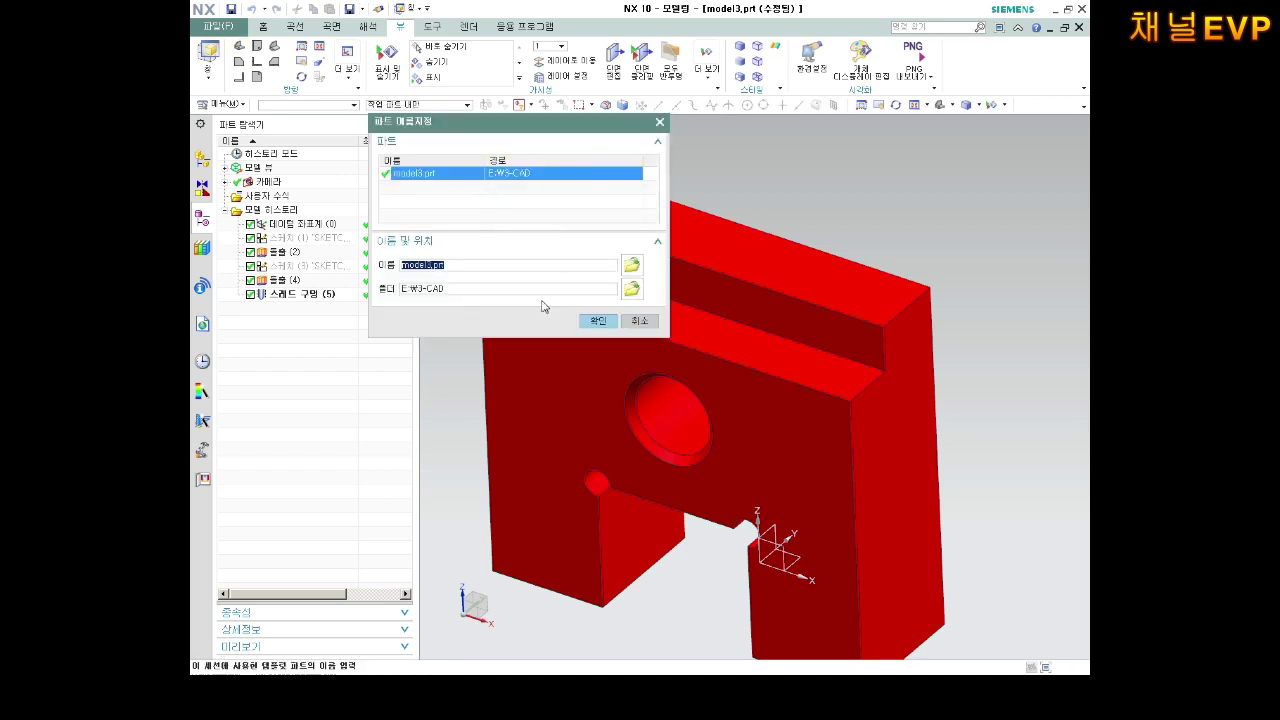
click(631, 290)
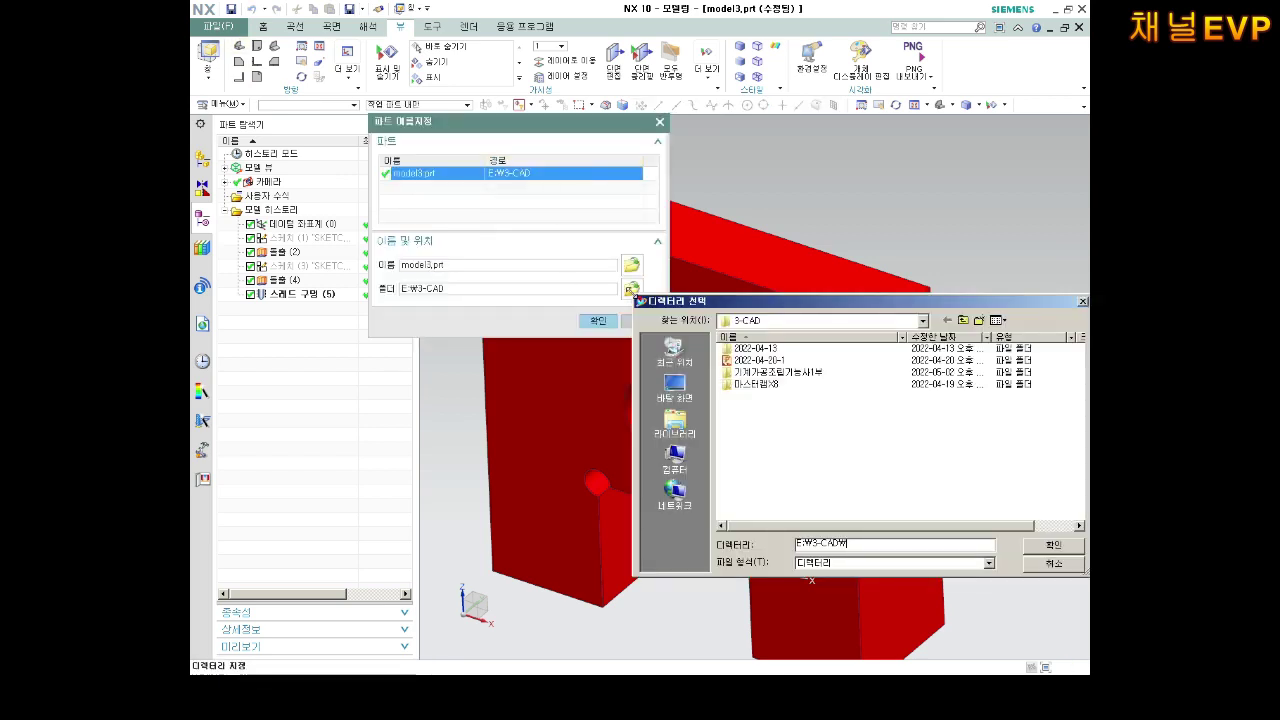
double_click(776, 372)
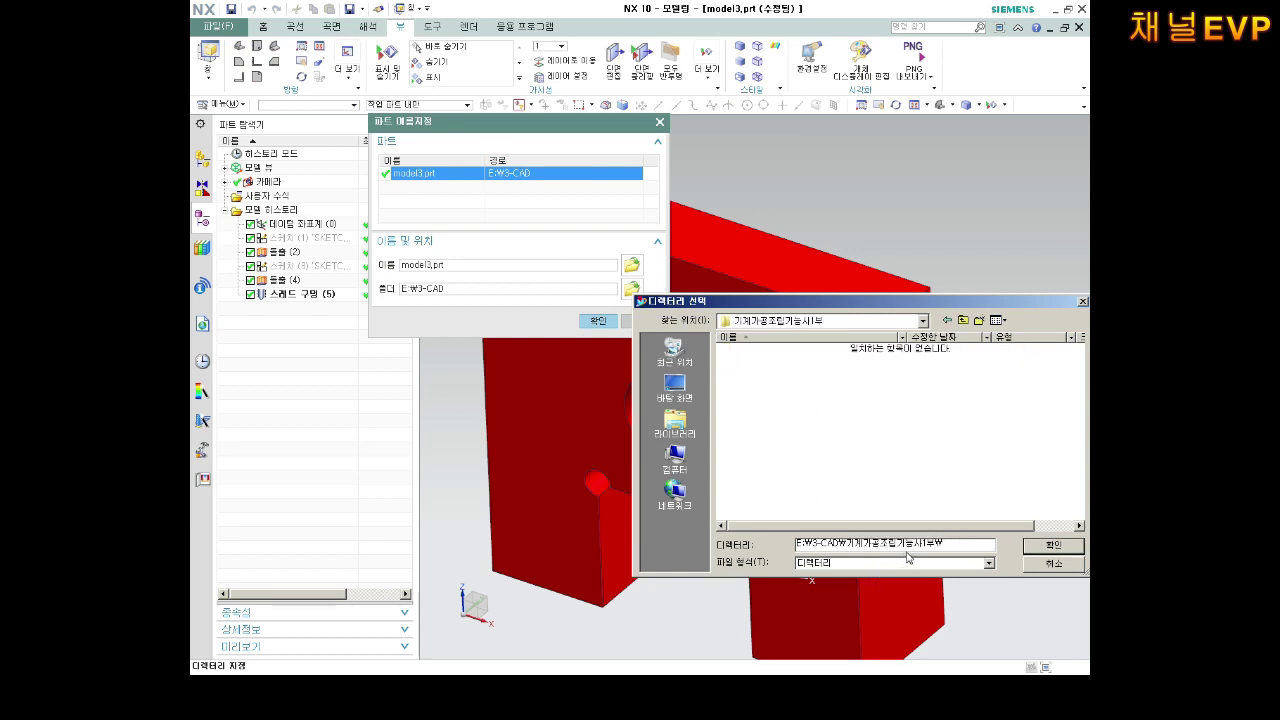
key(Escape)
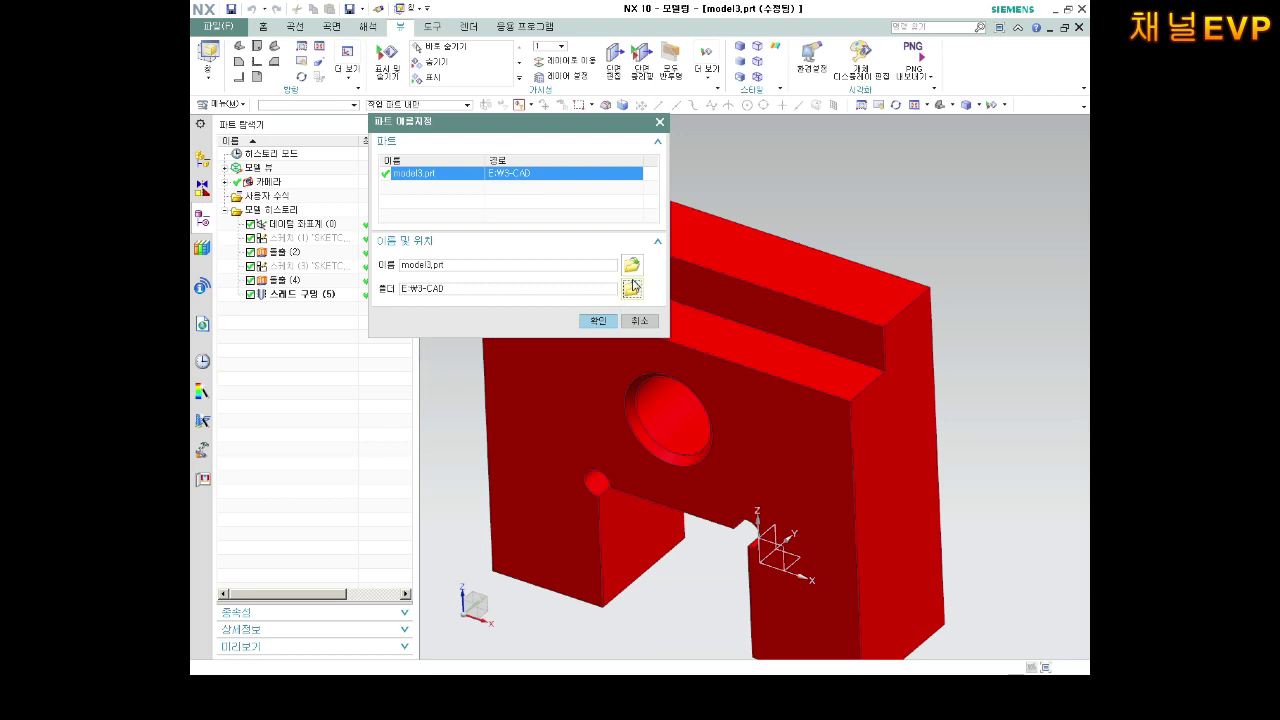
click(659, 122)
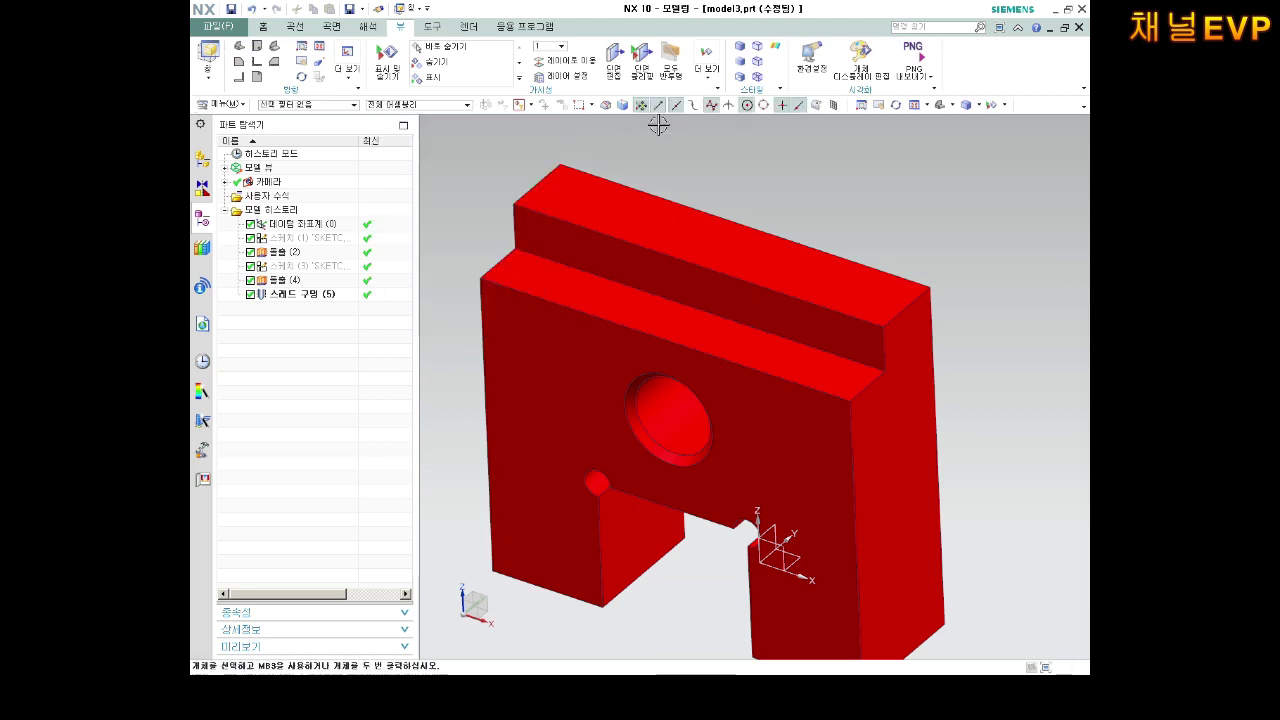
Save the part under the new name 2번부품.prt via File > Save As.
click(216, 30)
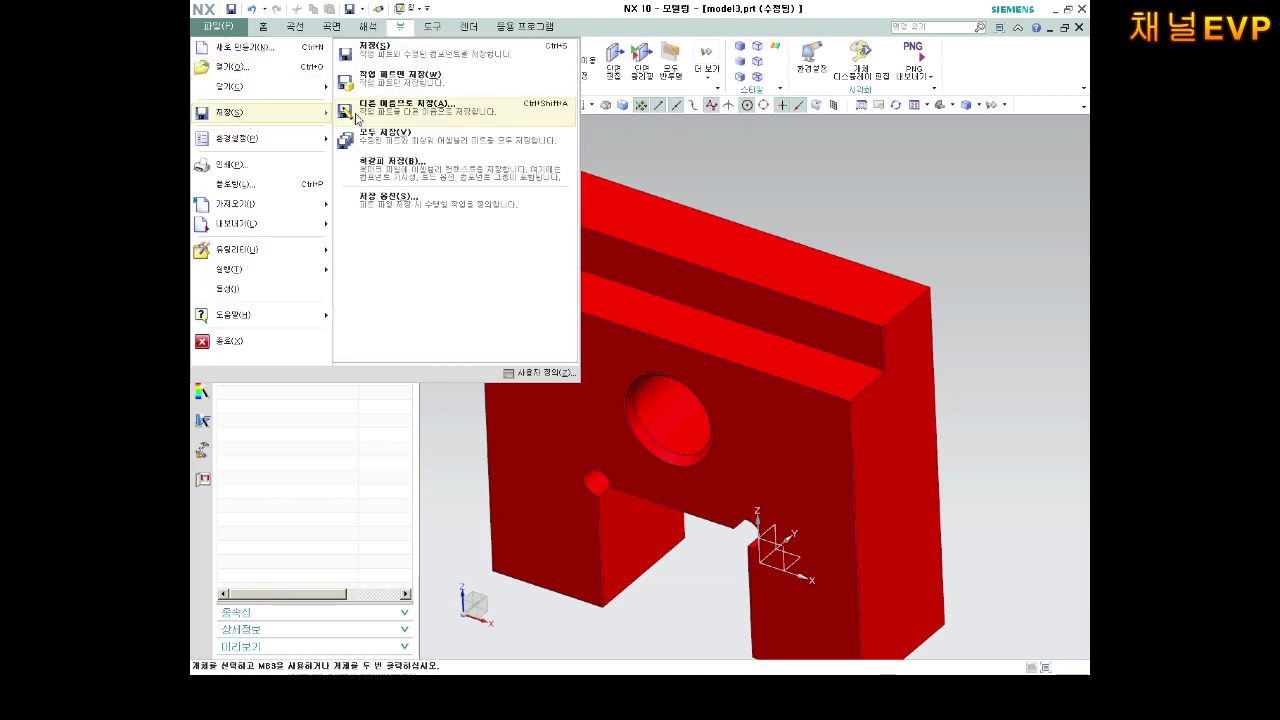
click(392, 120)
click(540, 251)
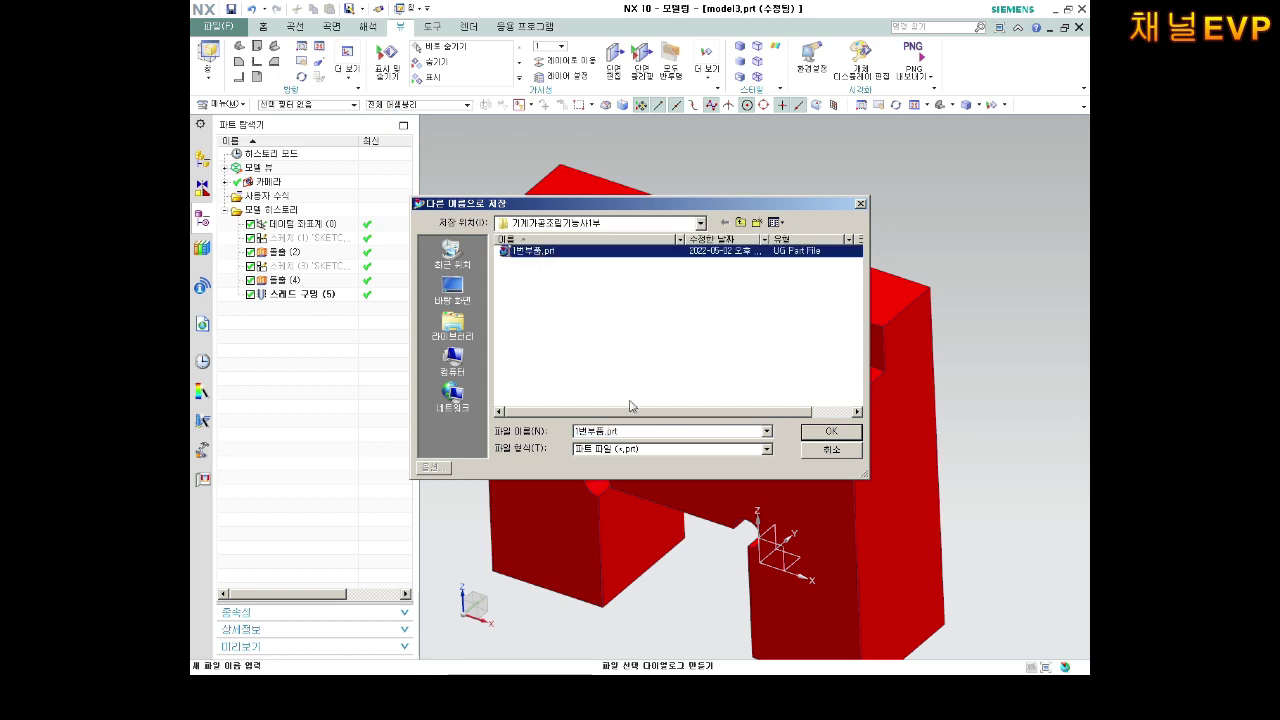
double_click(578, 436)
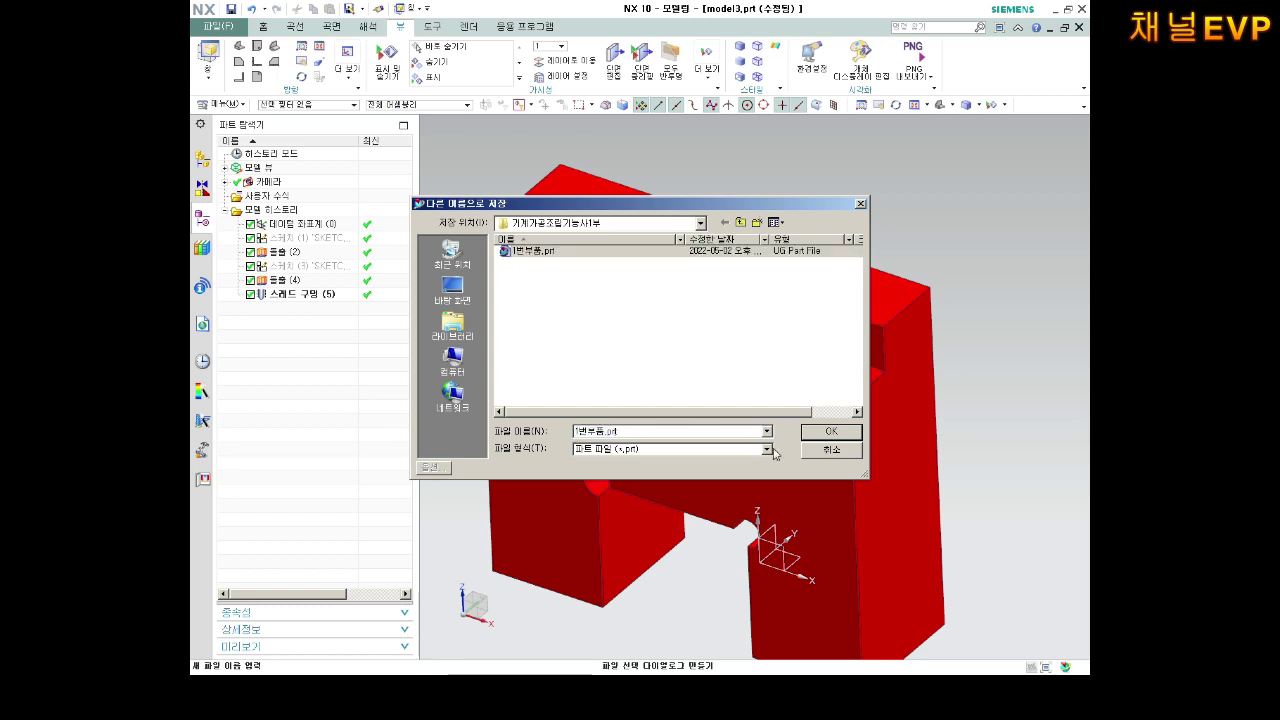
text(2)
key(Return)
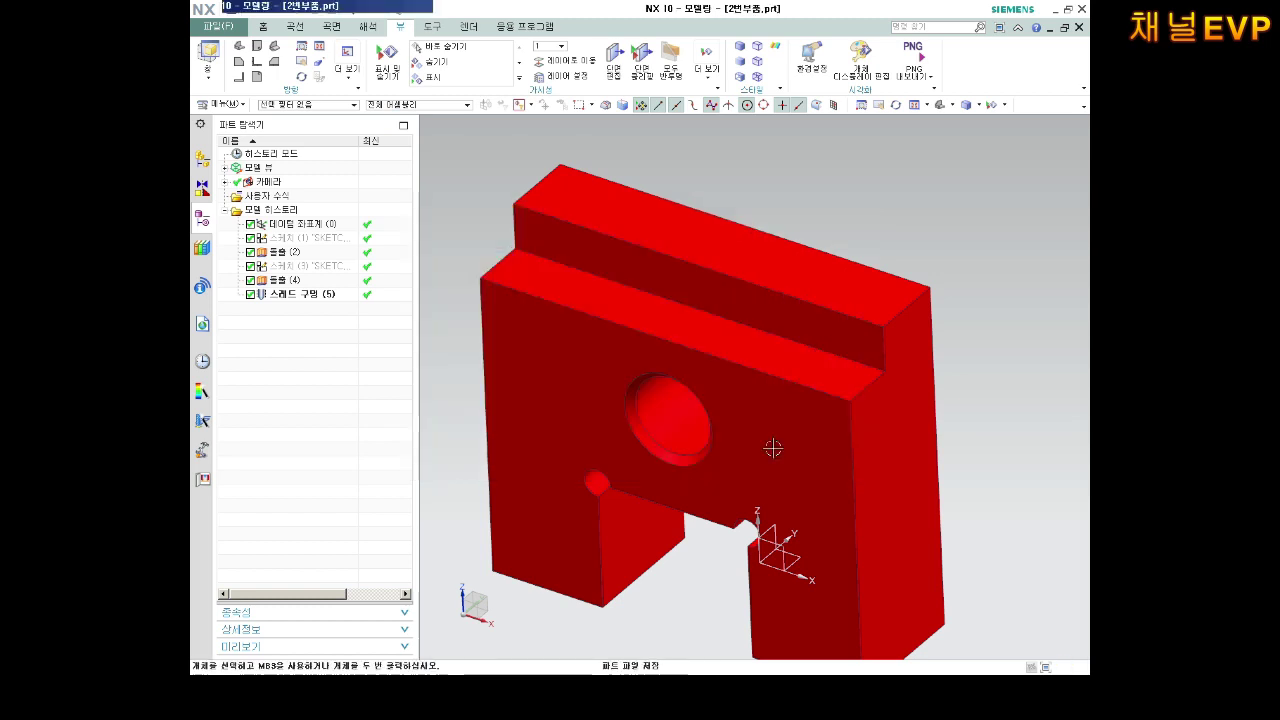
mouse_move(771, 449)
middle_down()
mouse_move(820, 449)
mouse_move(689, 477)
middle_up()
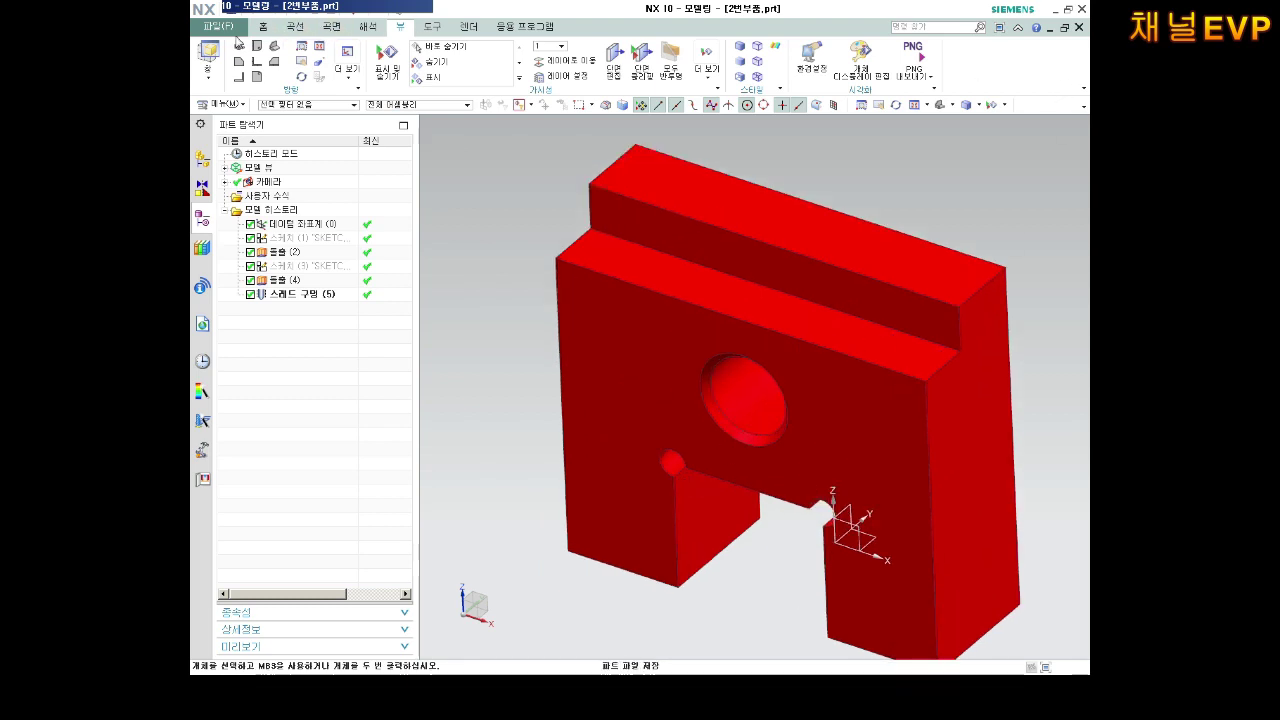
Create a new millimetre Model part named model3.prt.
click(218, 26)
click(235, 48)
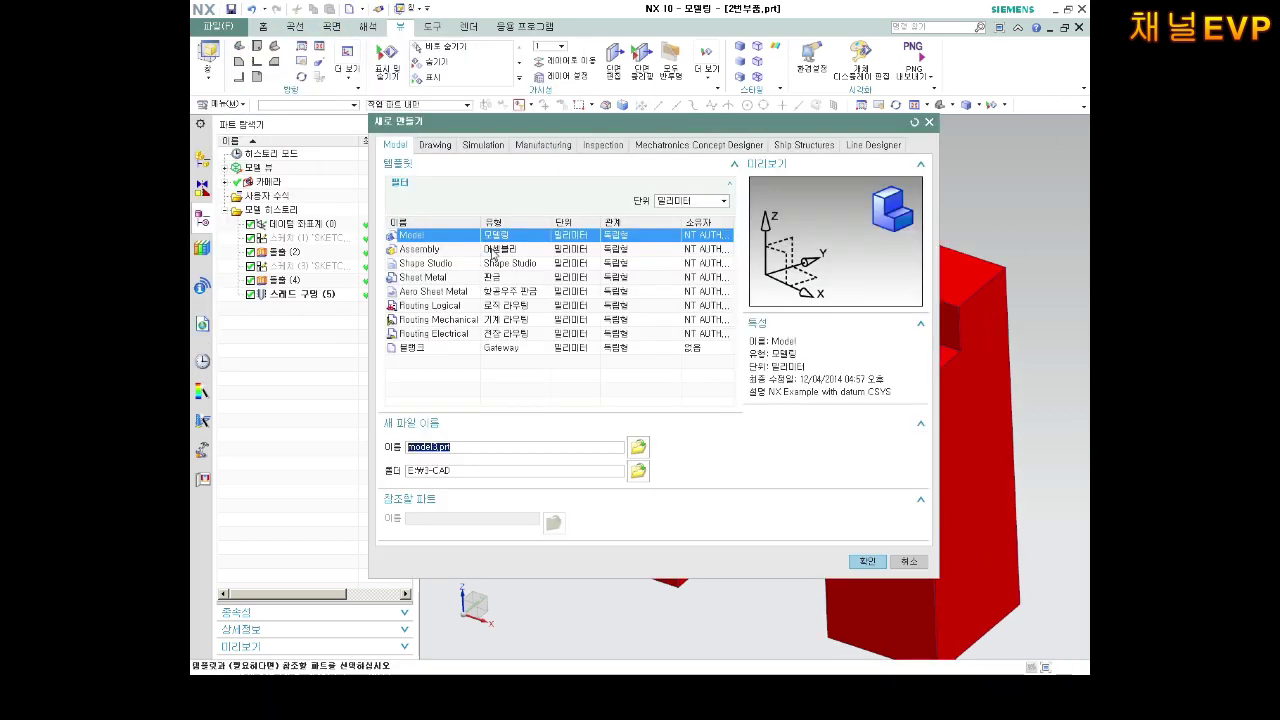
click(867, 561)
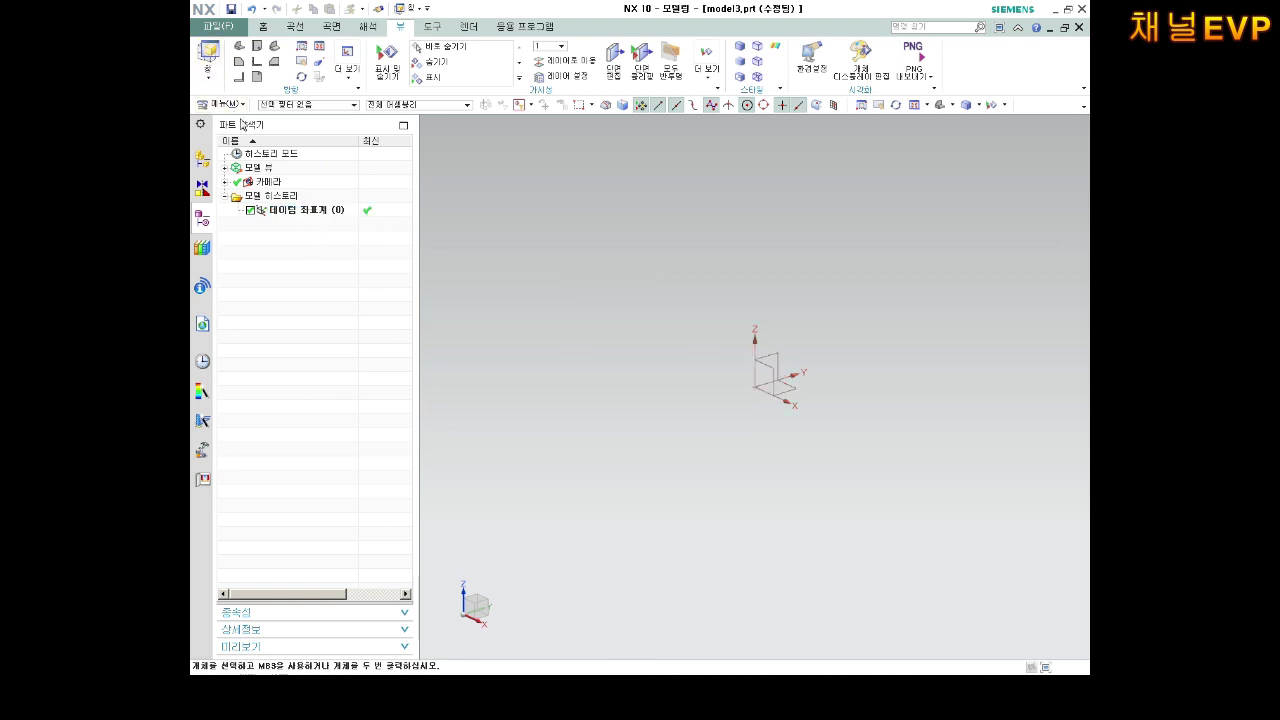
Start a new sketch on the datum plane.
click(263, 26)
click(209, 55)
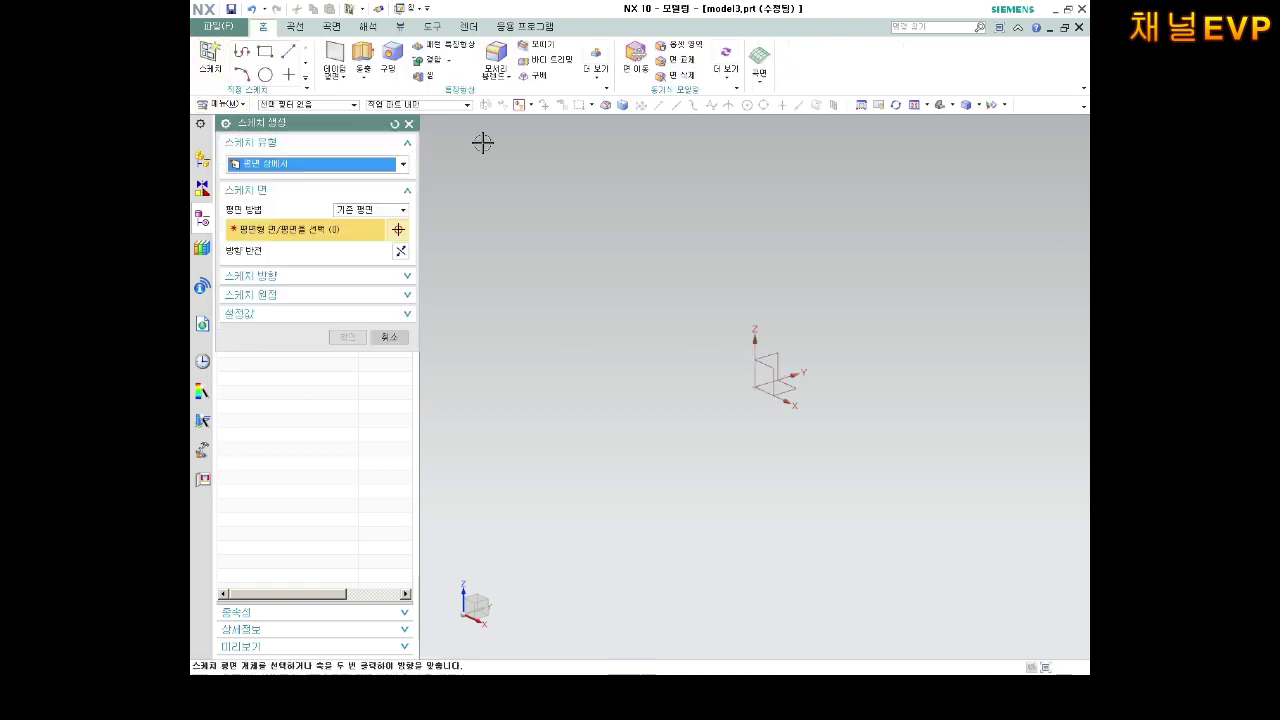
click(779, 383)
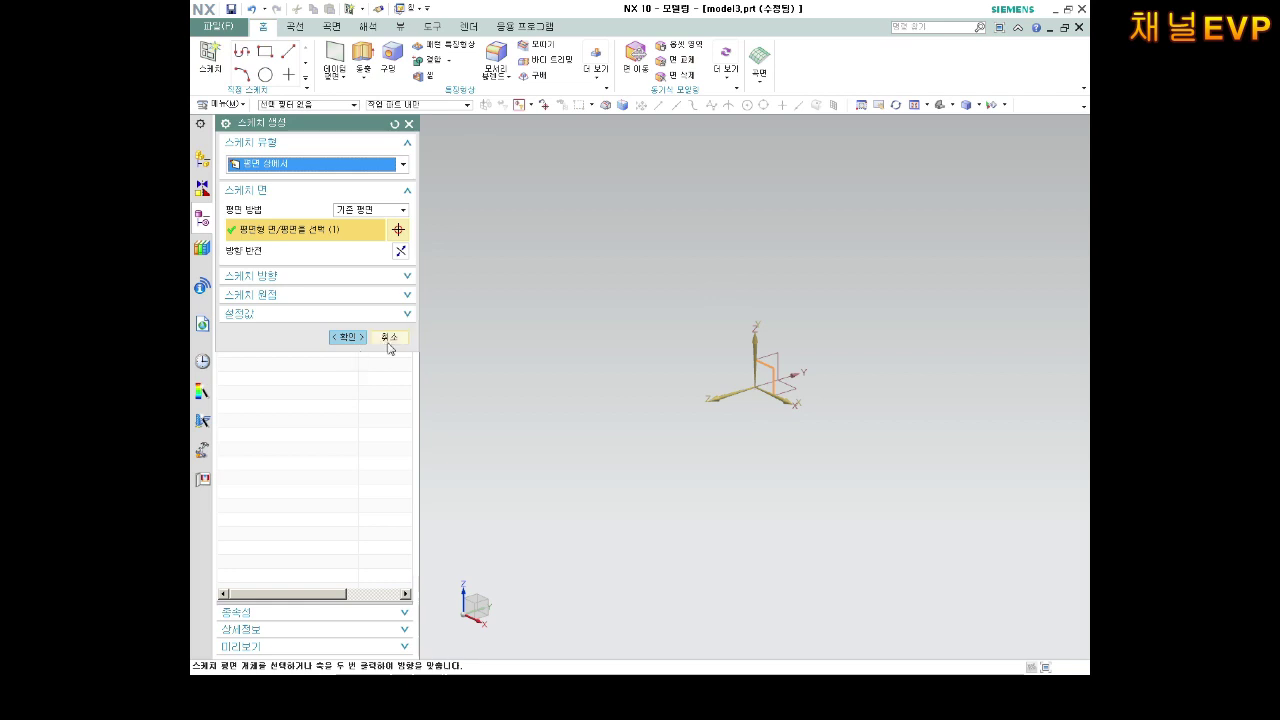
click(347, 337)
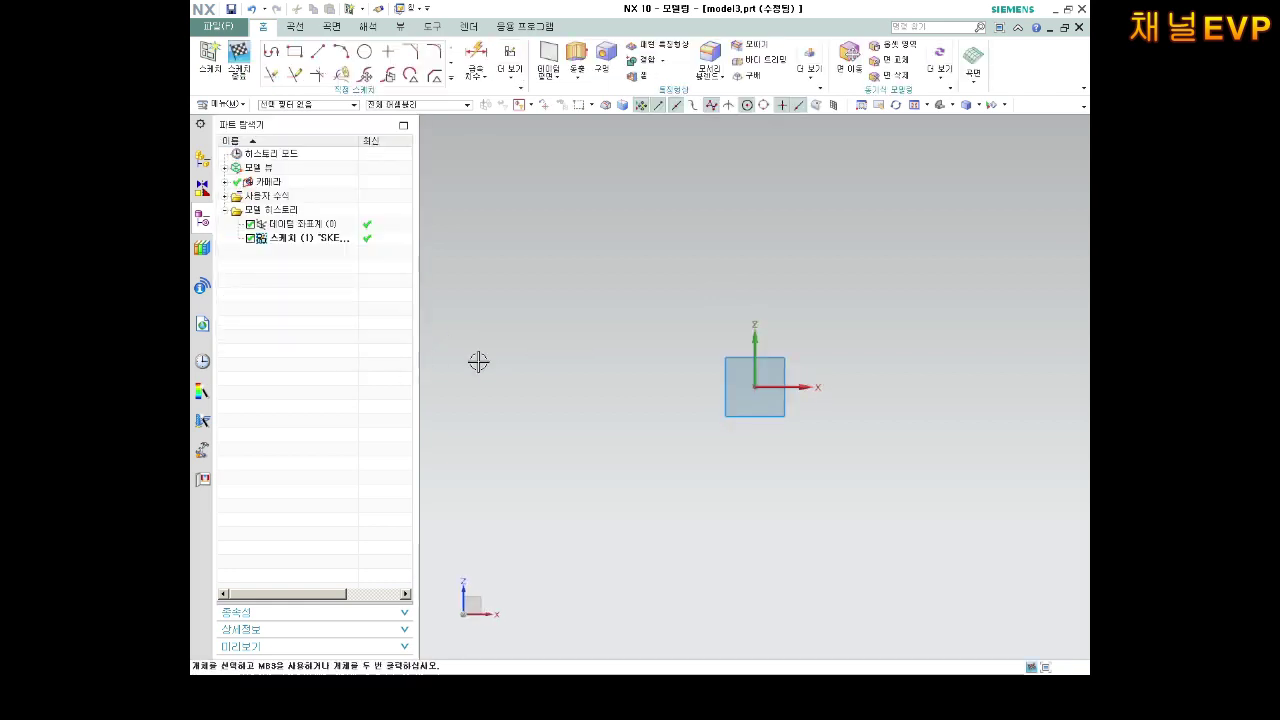
Draw a vertical line upward from the origin and dimension it to 38.
click(318, 53)
click(674, 411)
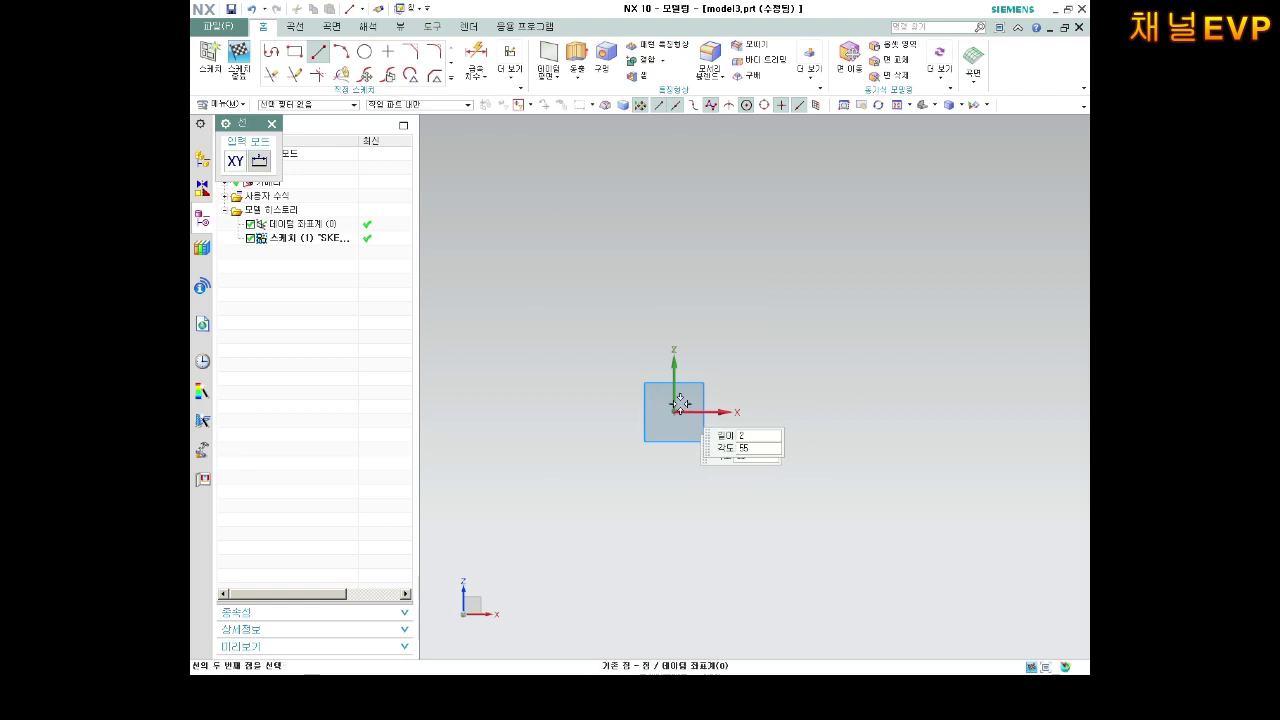
click(674, 284)
click(476, 58)
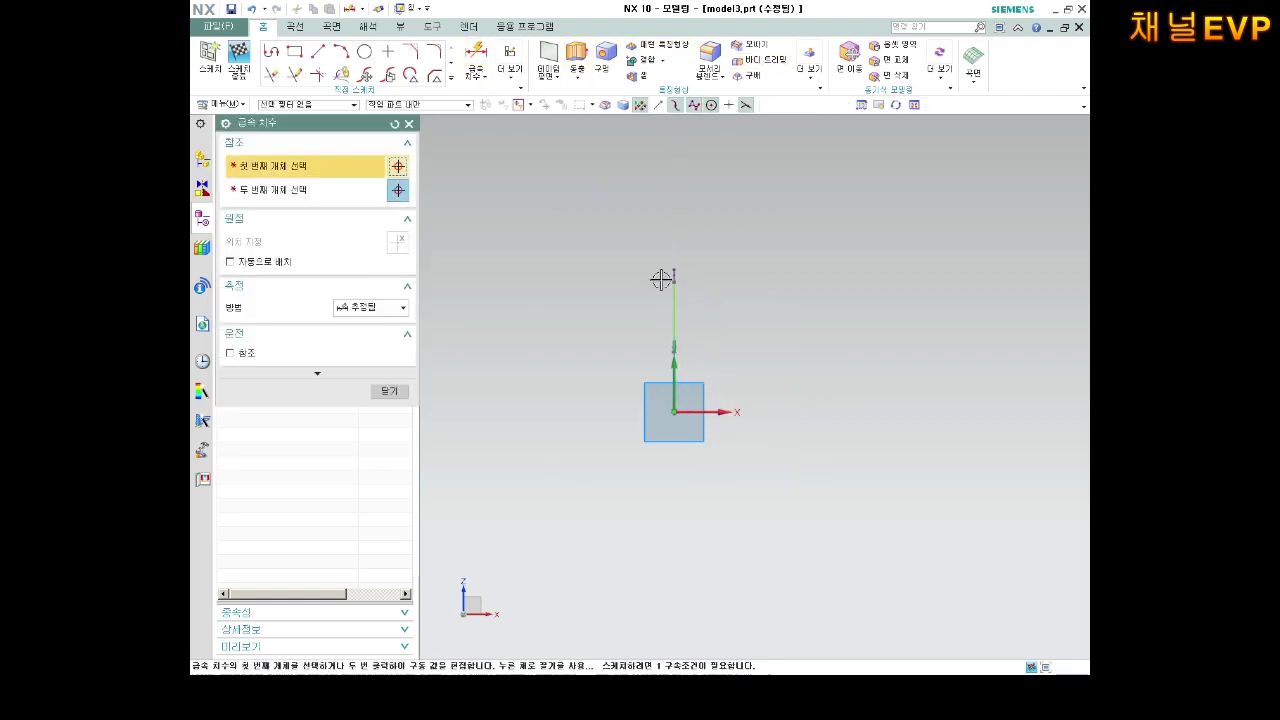
click(673, 308)
click(901, 325)
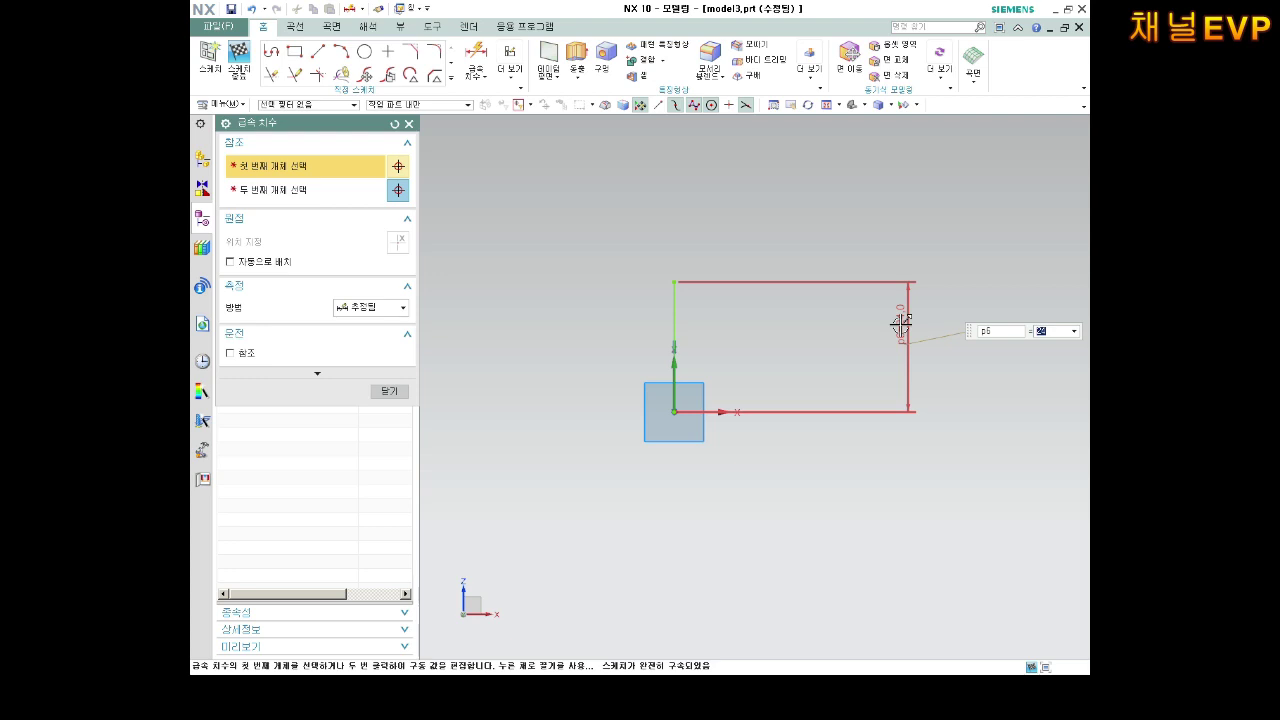
text(38)
key(Return)
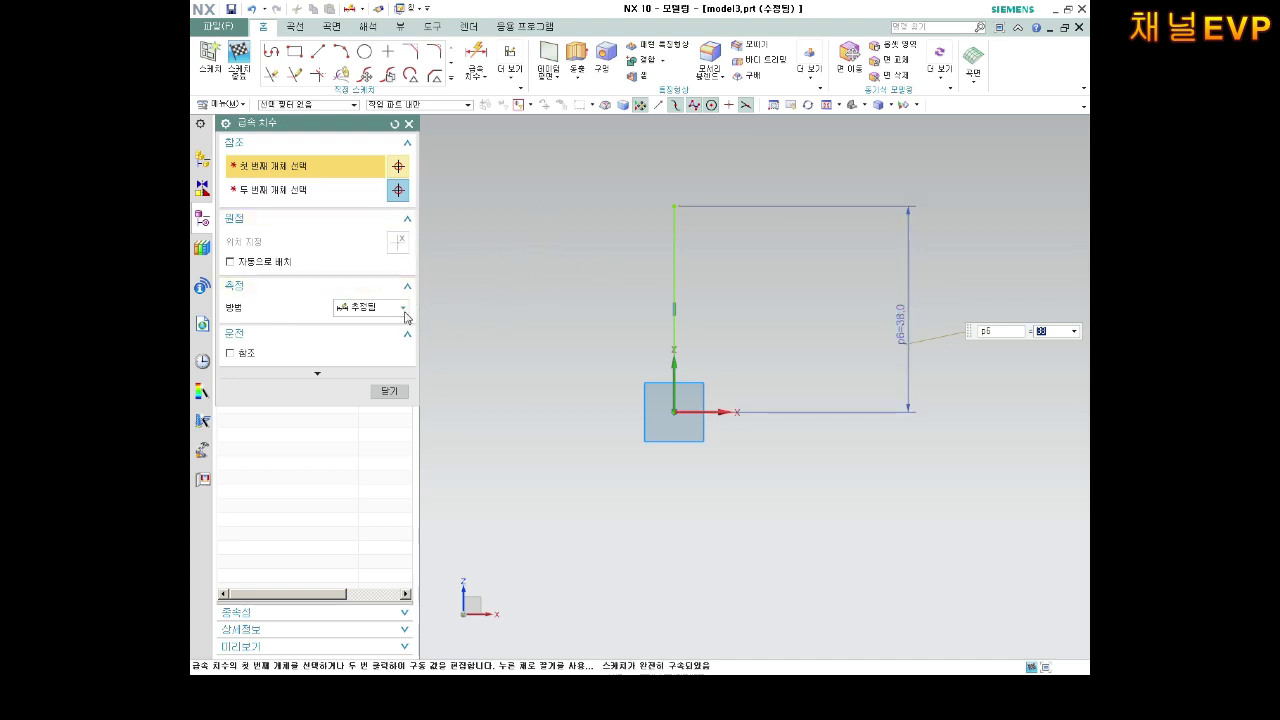
click(389, 391)
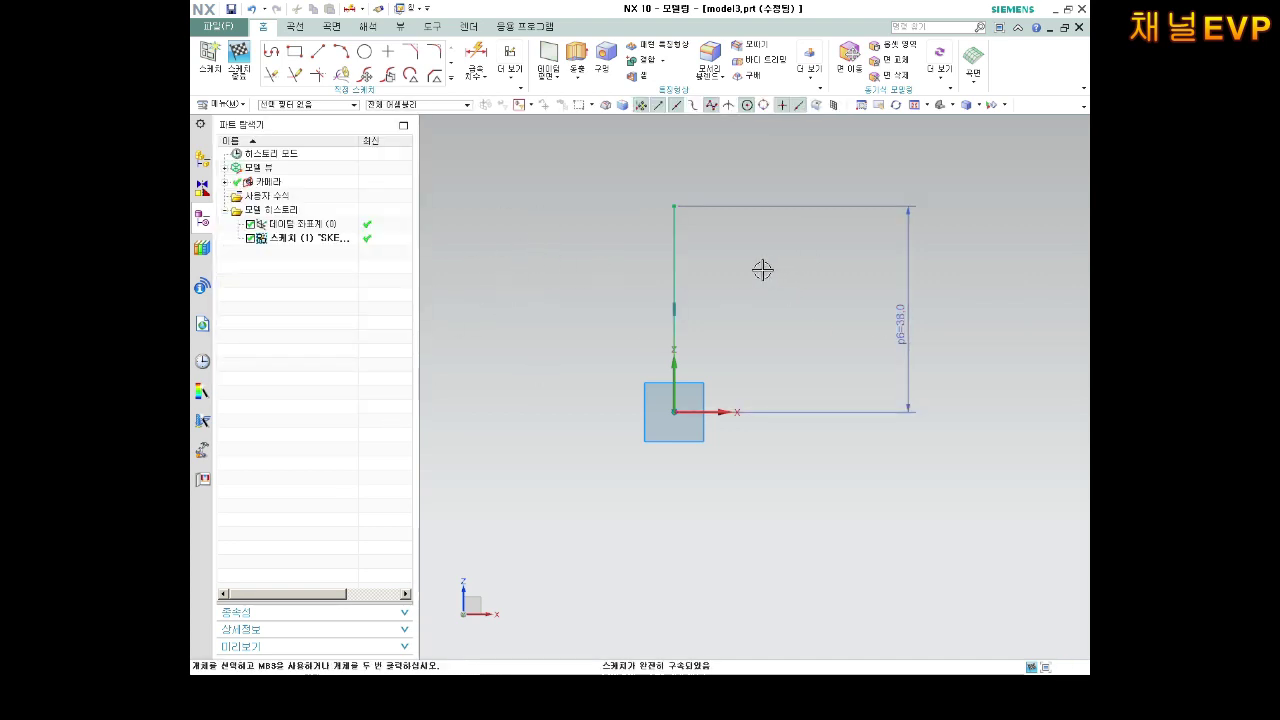
Convert the vertical line to a reference centreline and draw a horizontal top line leftward.
click(675, 252)
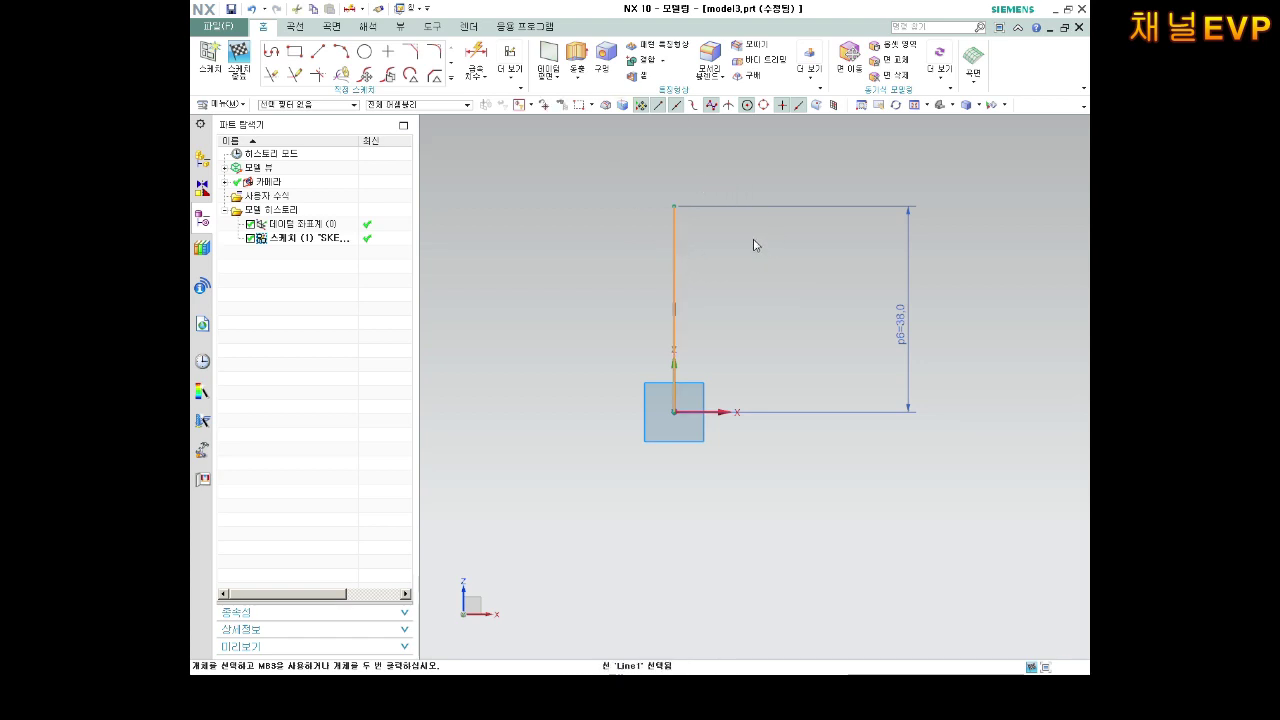
key(ctrl+r)
scroll(632, 224, down, 1)
scroll(634, 220, up, 3)
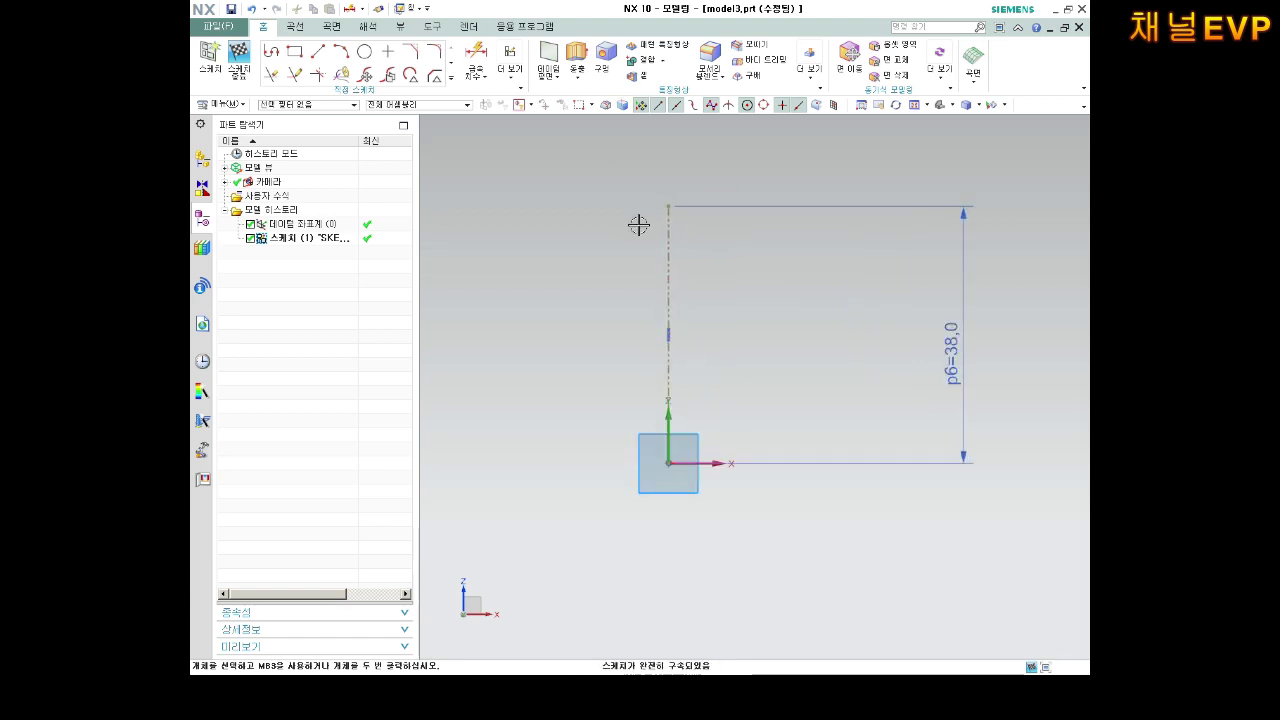
click(316, 52)
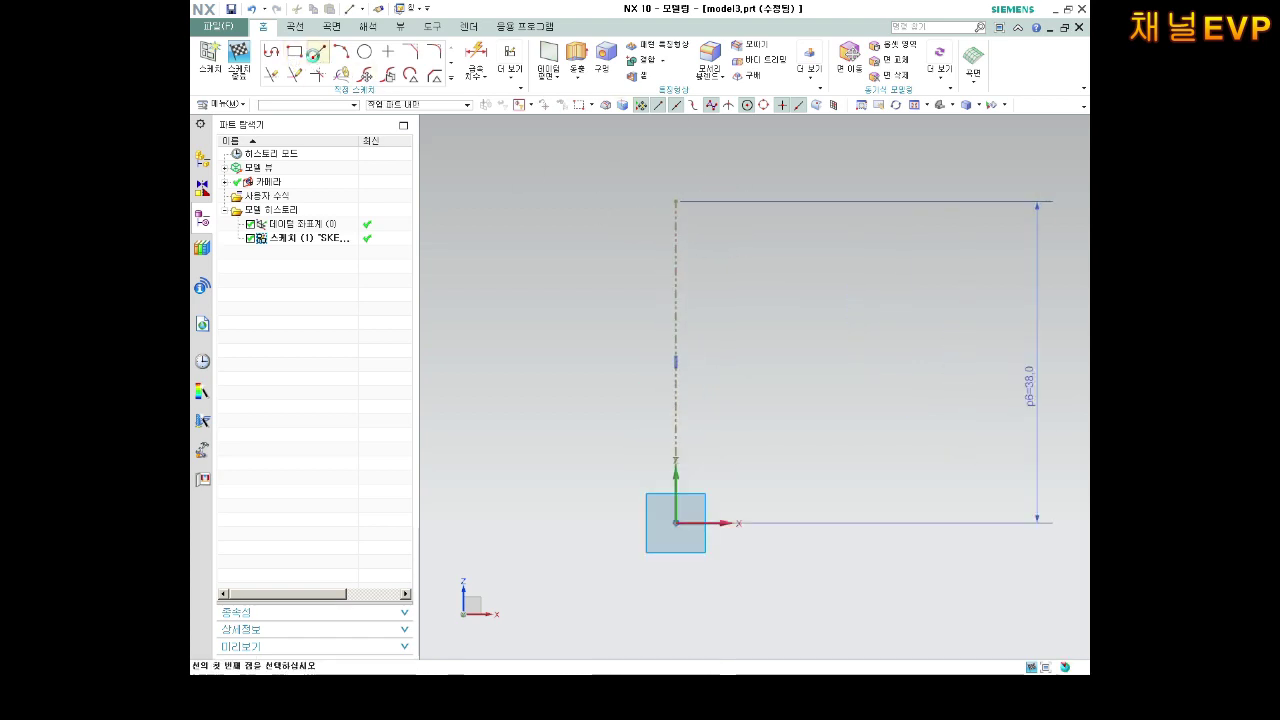
click(676, 201)
click(463, 193)
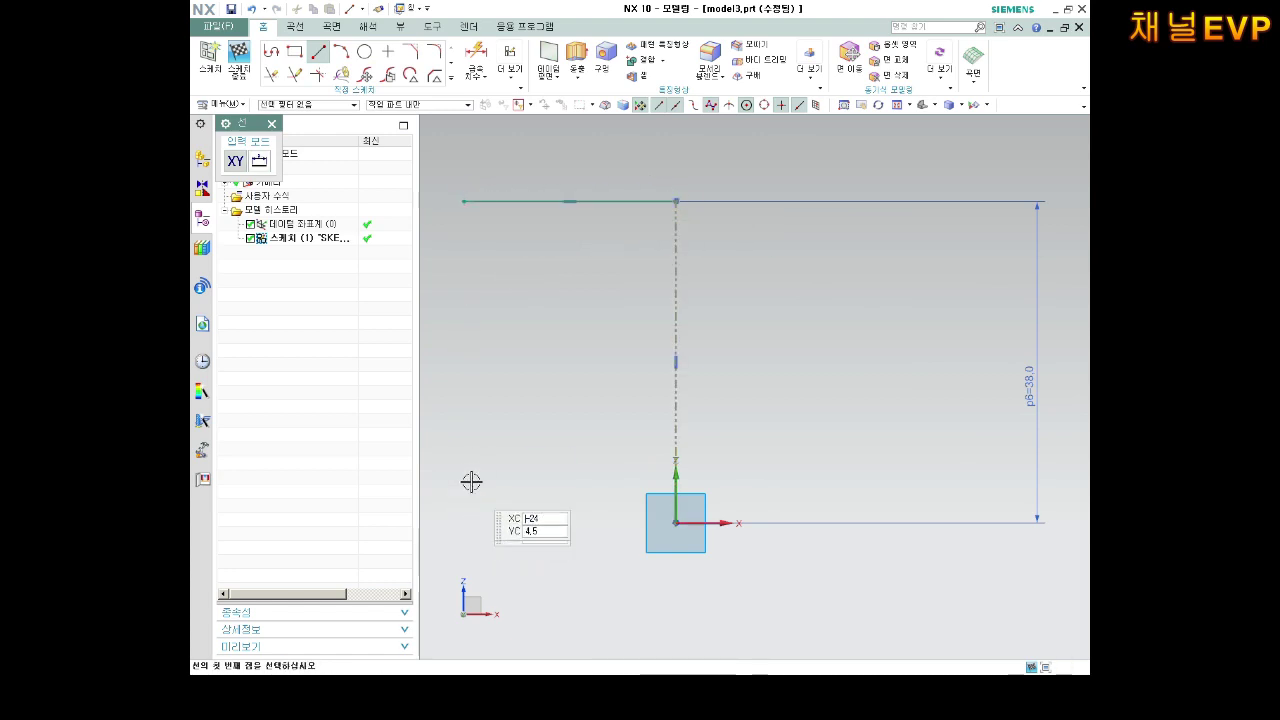
key(Escape)
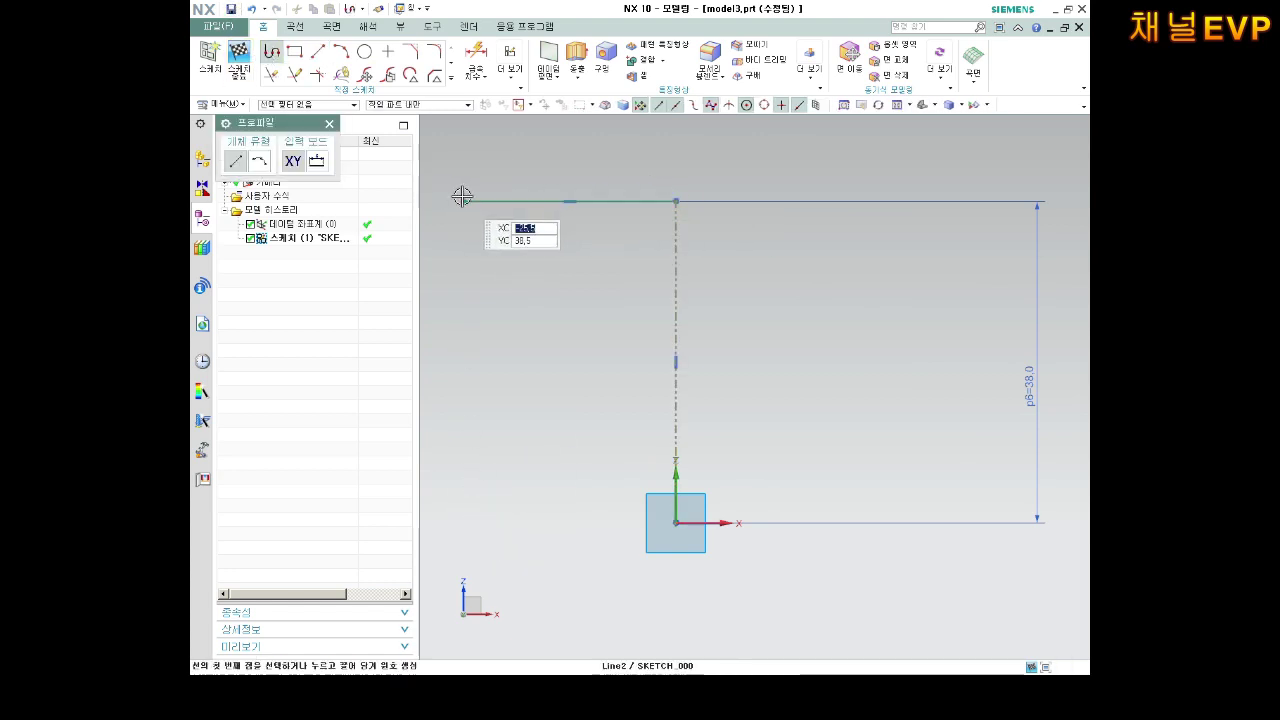
Draw the left half profile: left edge, bottom, slot step, back to the centreline.
click(461, 196)
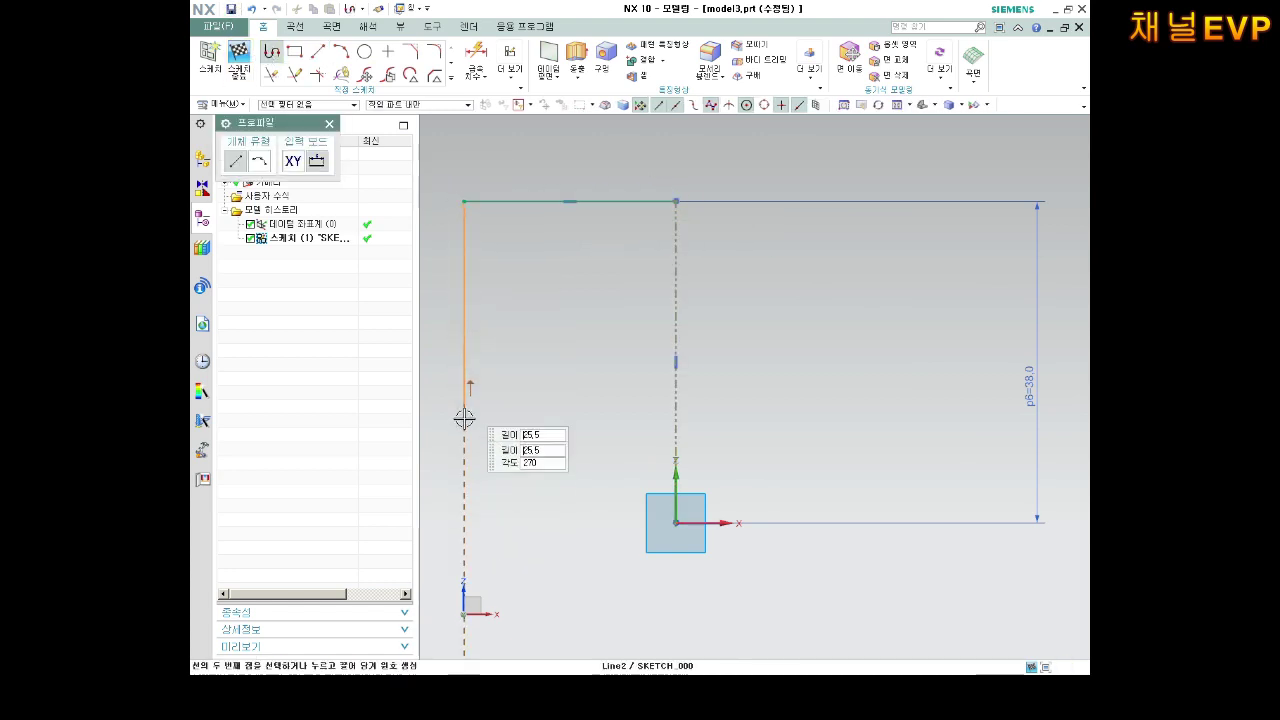
click(464, 527)
click(553, 527)
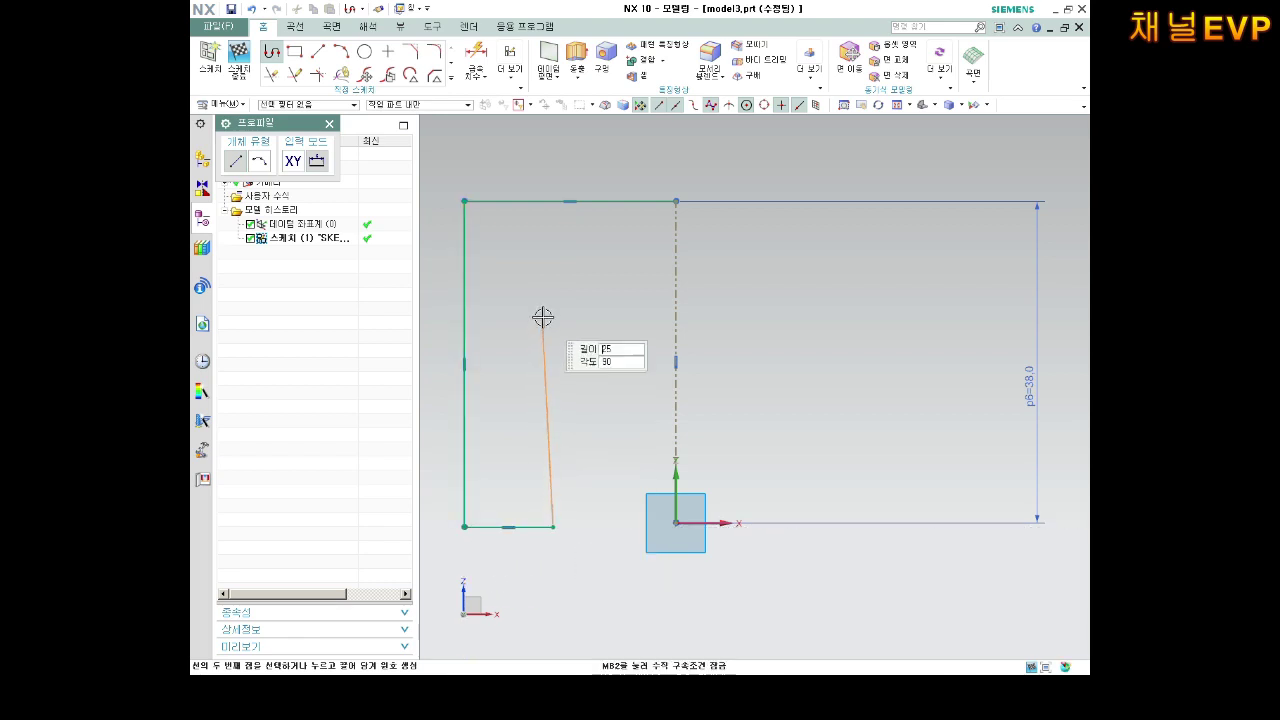
click(553, 400)
click(677, 399)
key(Escape)
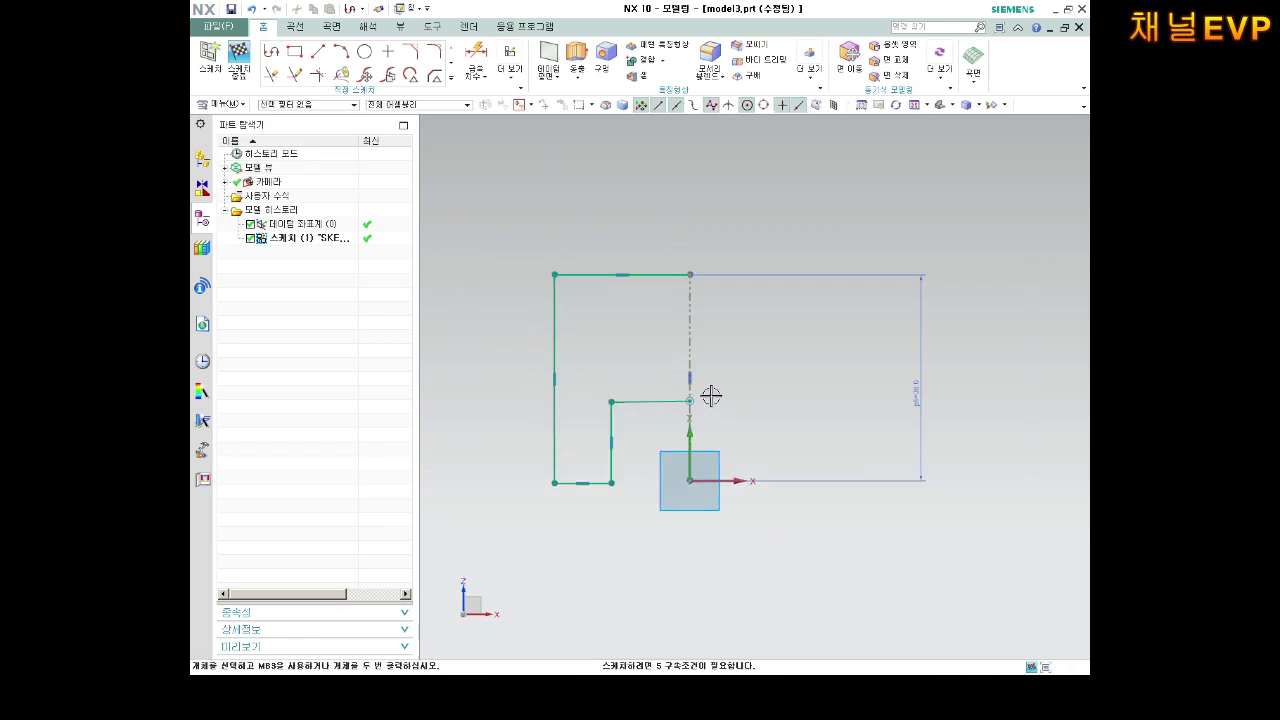
key(ctrl+f)
key(Escape)
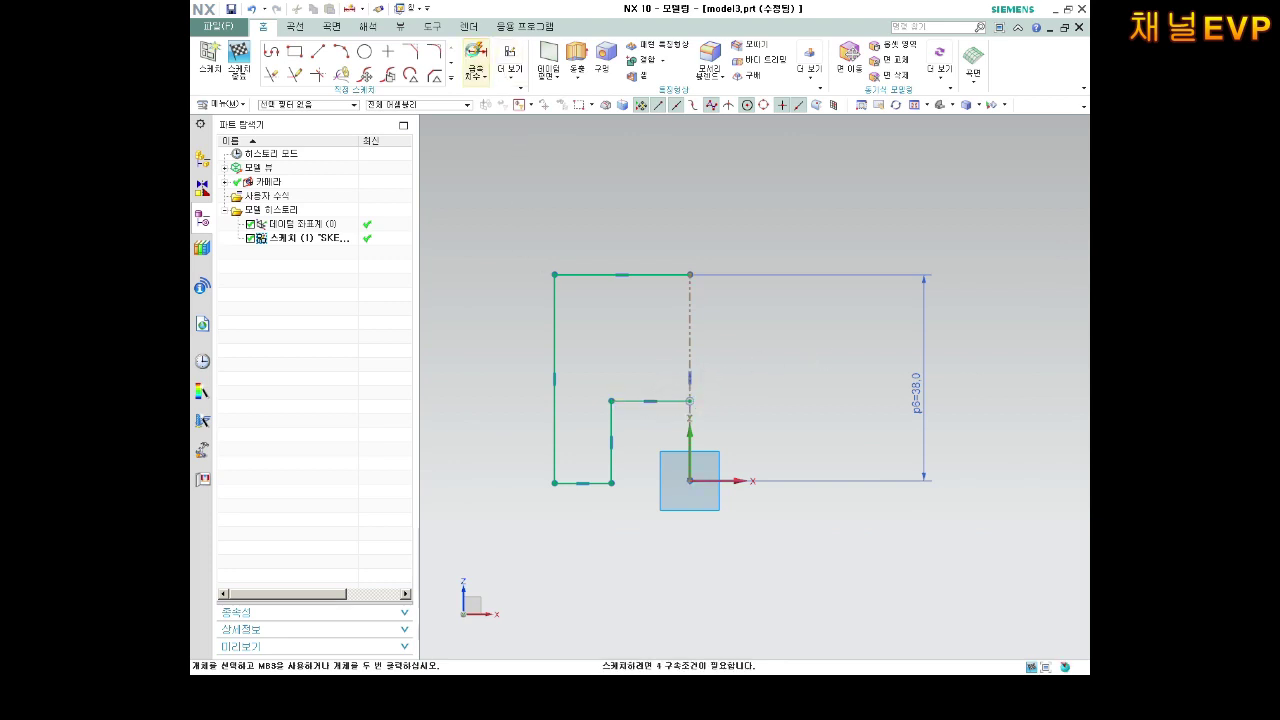
Dimension the profile: step height 14, half-width 21, slot half-width 8.5.
click(476, 55)
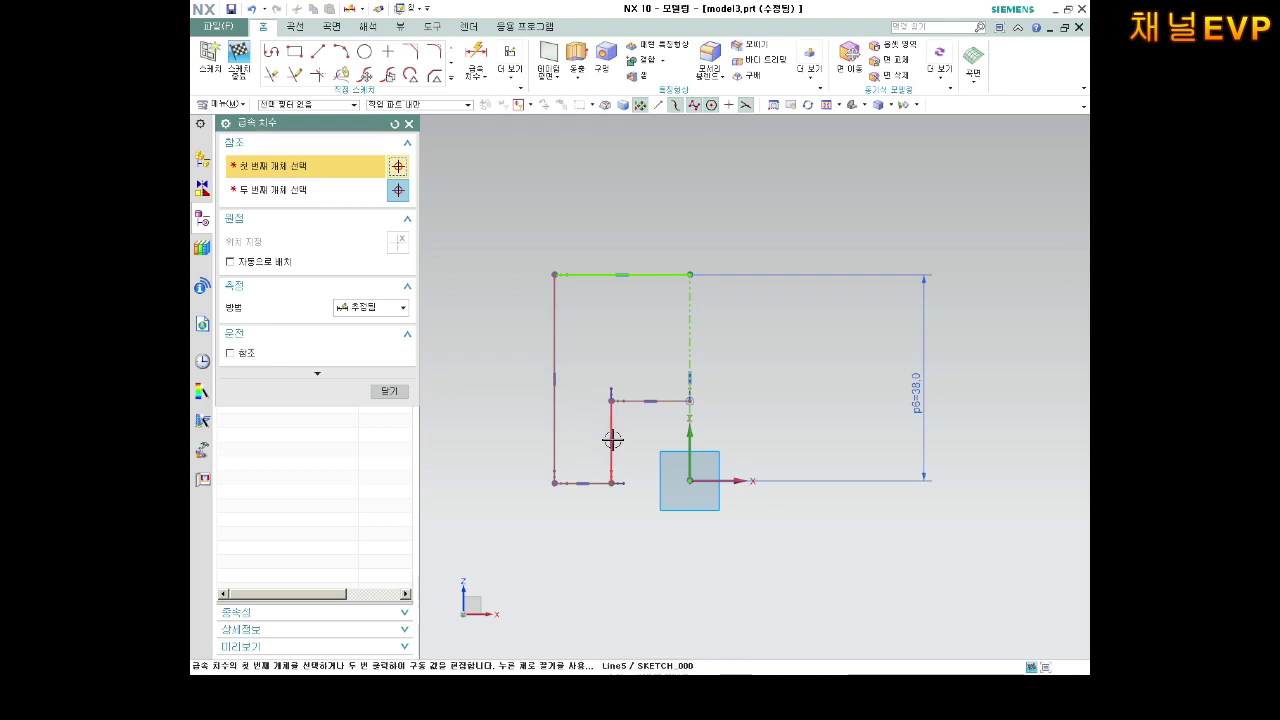
click(613, 440)
click(492, 438)
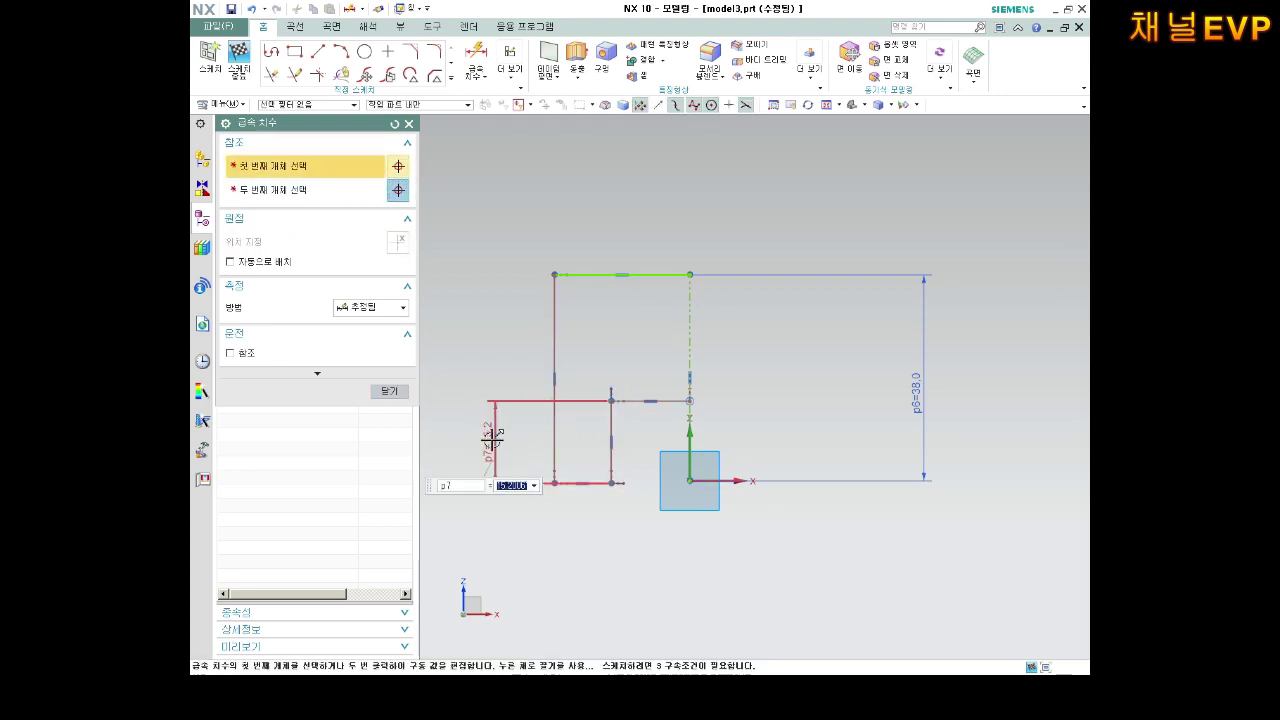
text(14)
key(Return)
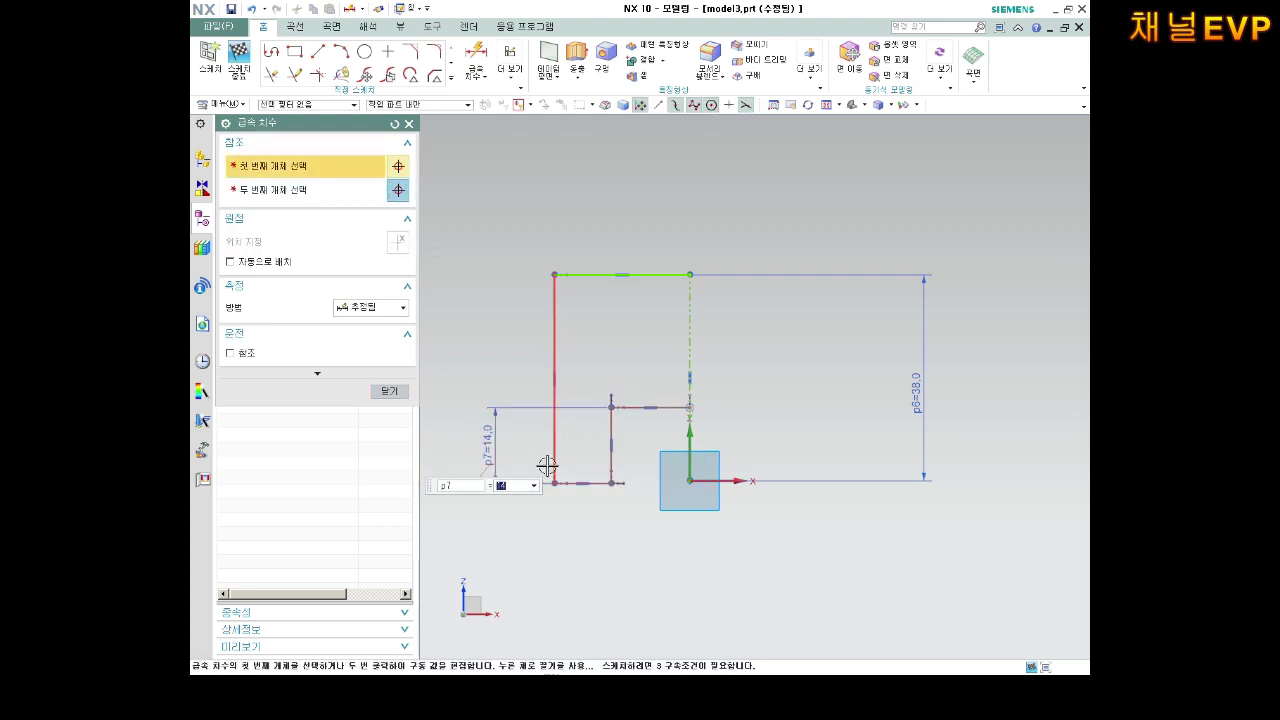
click(690, 430)
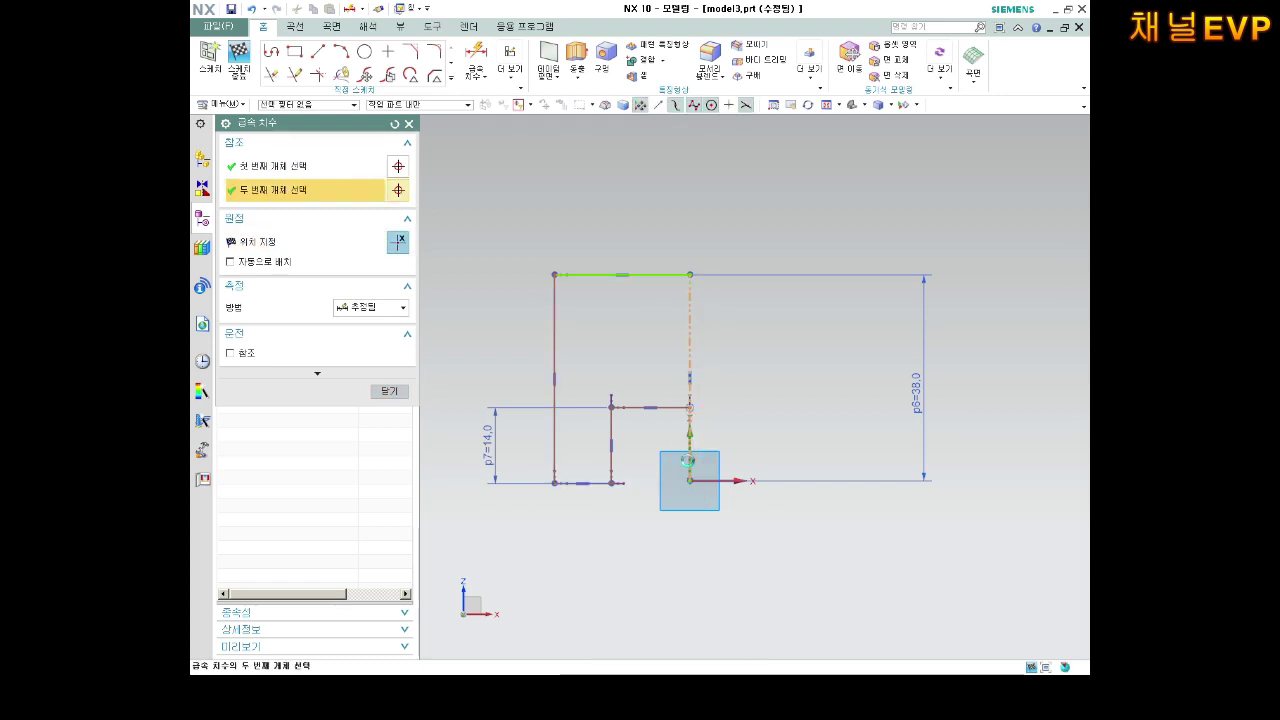
click(554, 460)
click(638, 570)
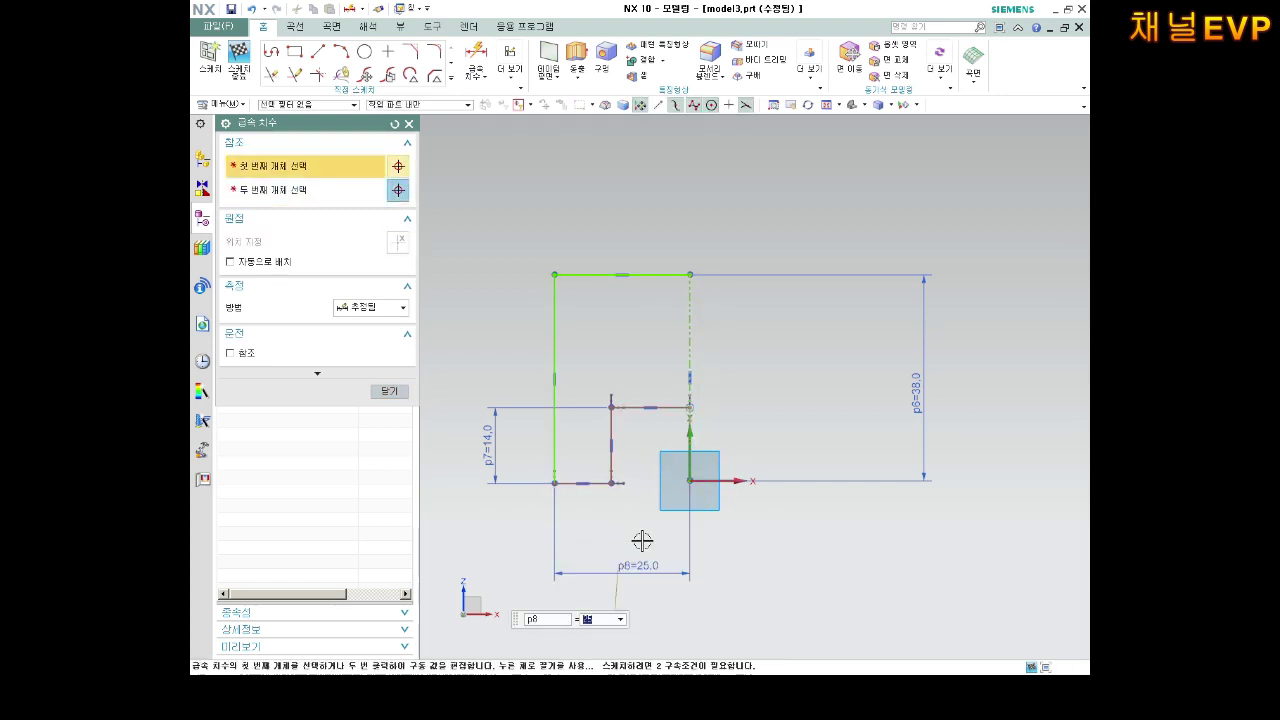
text(3)
text(21)
key(Return)
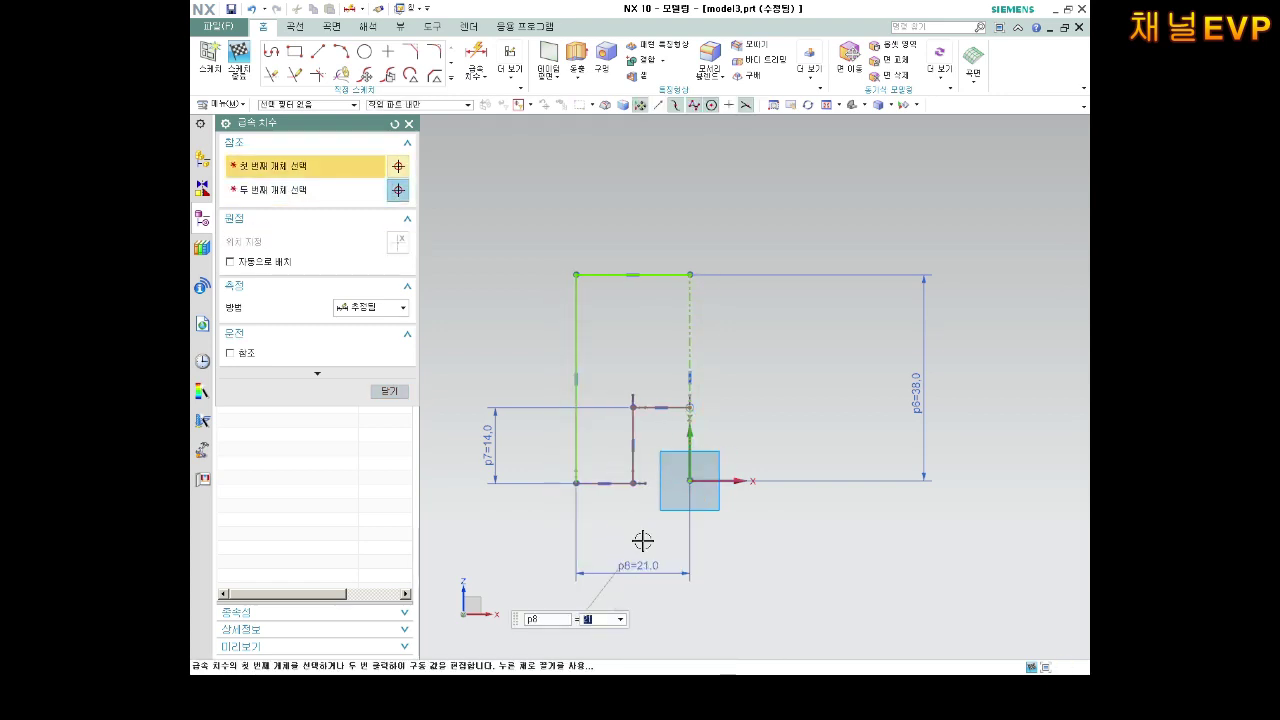
click(632, 450)
click(697, 446)
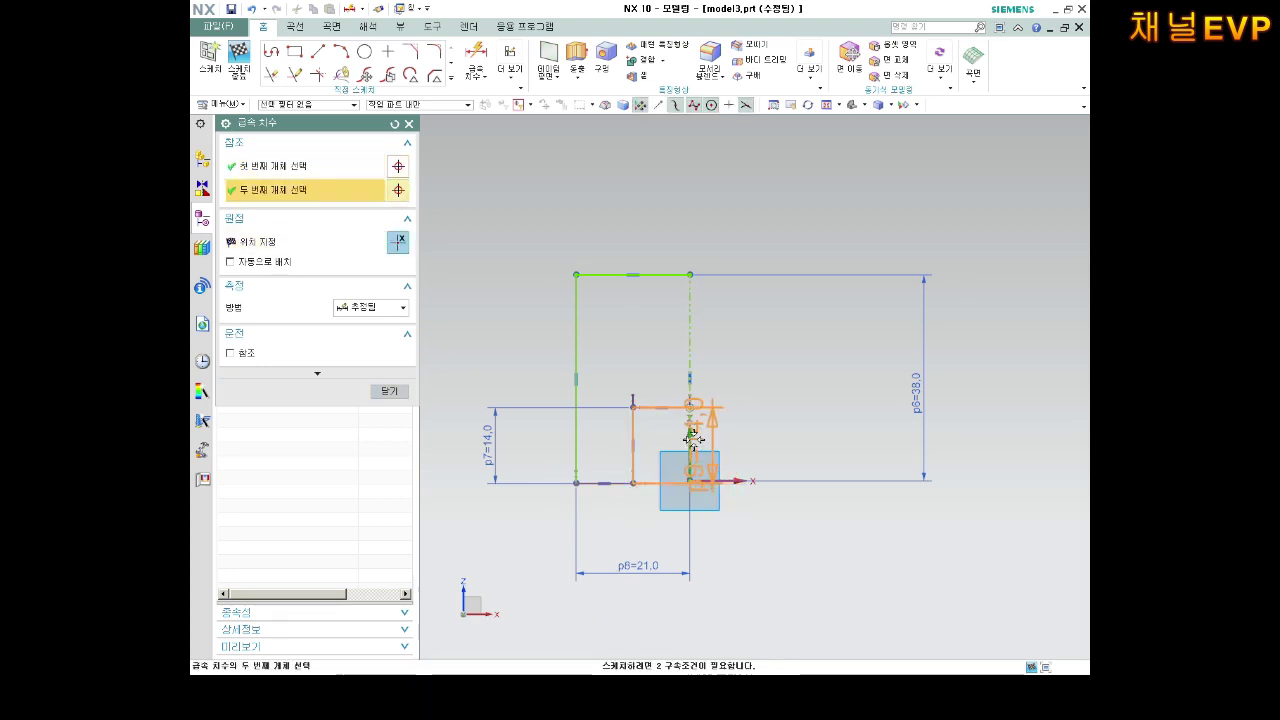
click(686, 526)
click(684, 532)
text(8.5)
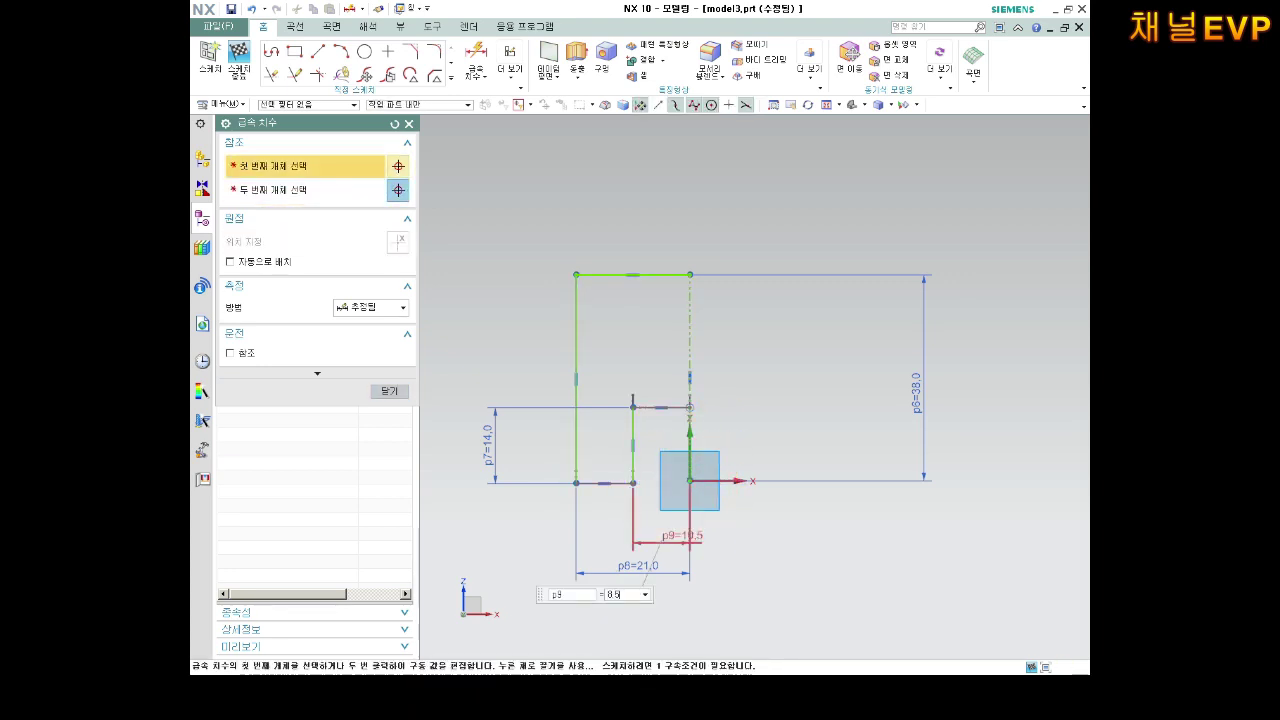
key(Return)
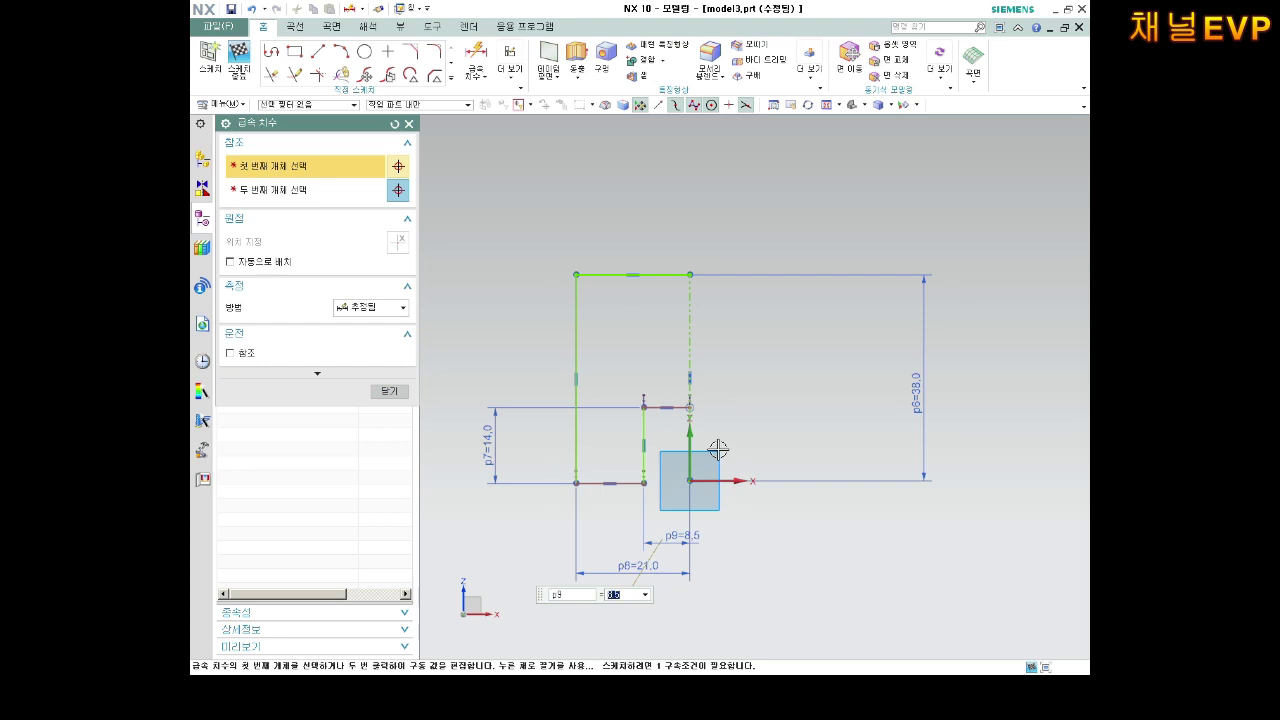
key(Escape)
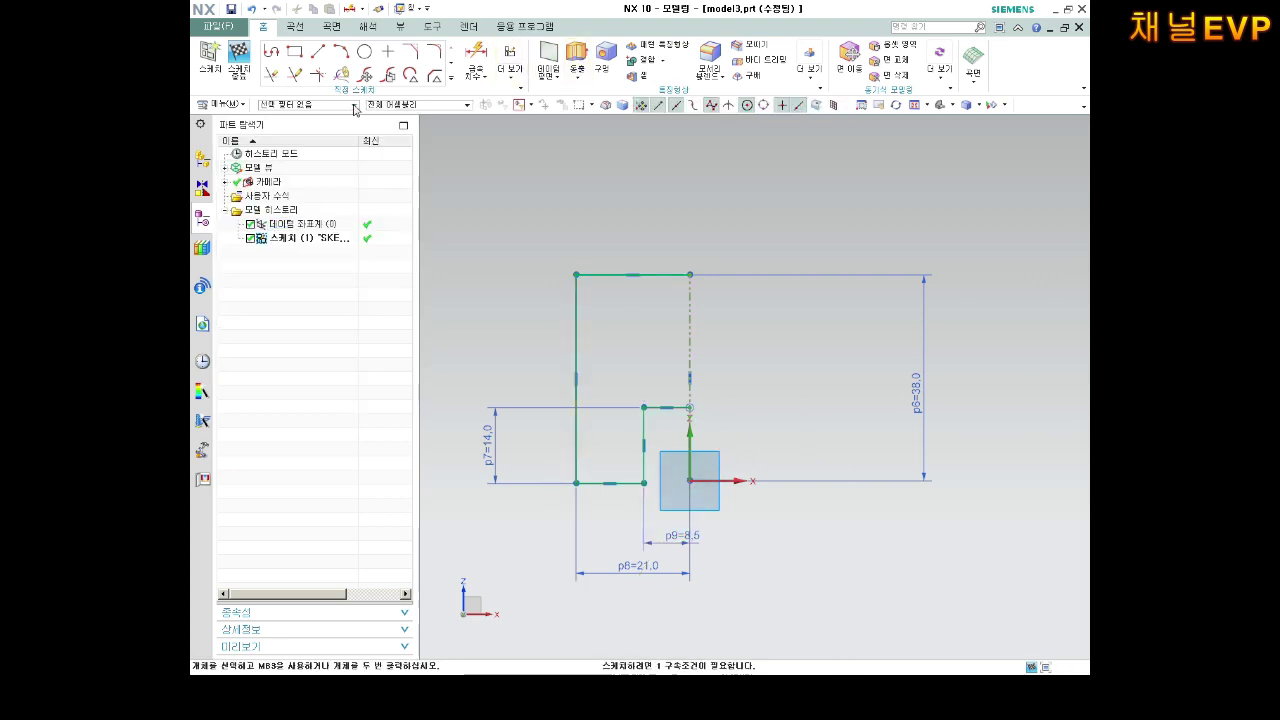
Mirror the profile lines and top edge about the dashed centreline, then finish the sketch.
click(452, 77)
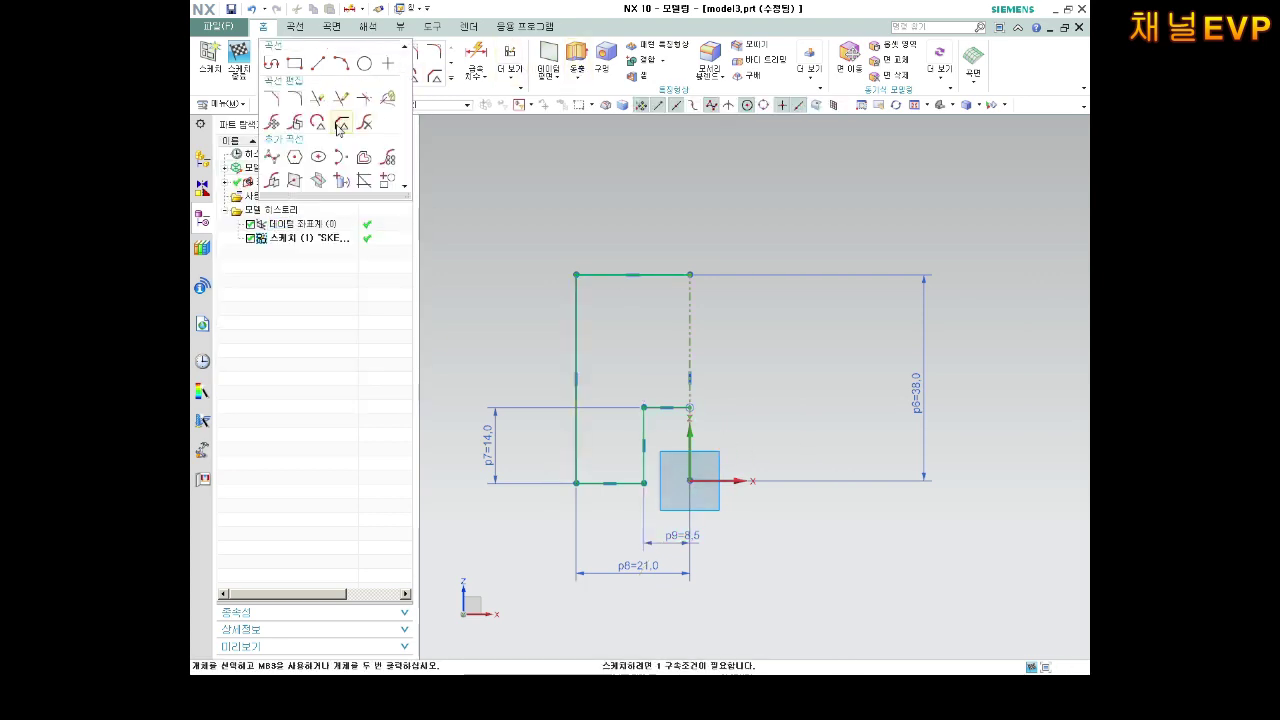
click(295, 184)
drag(677, 225, 524, 537)
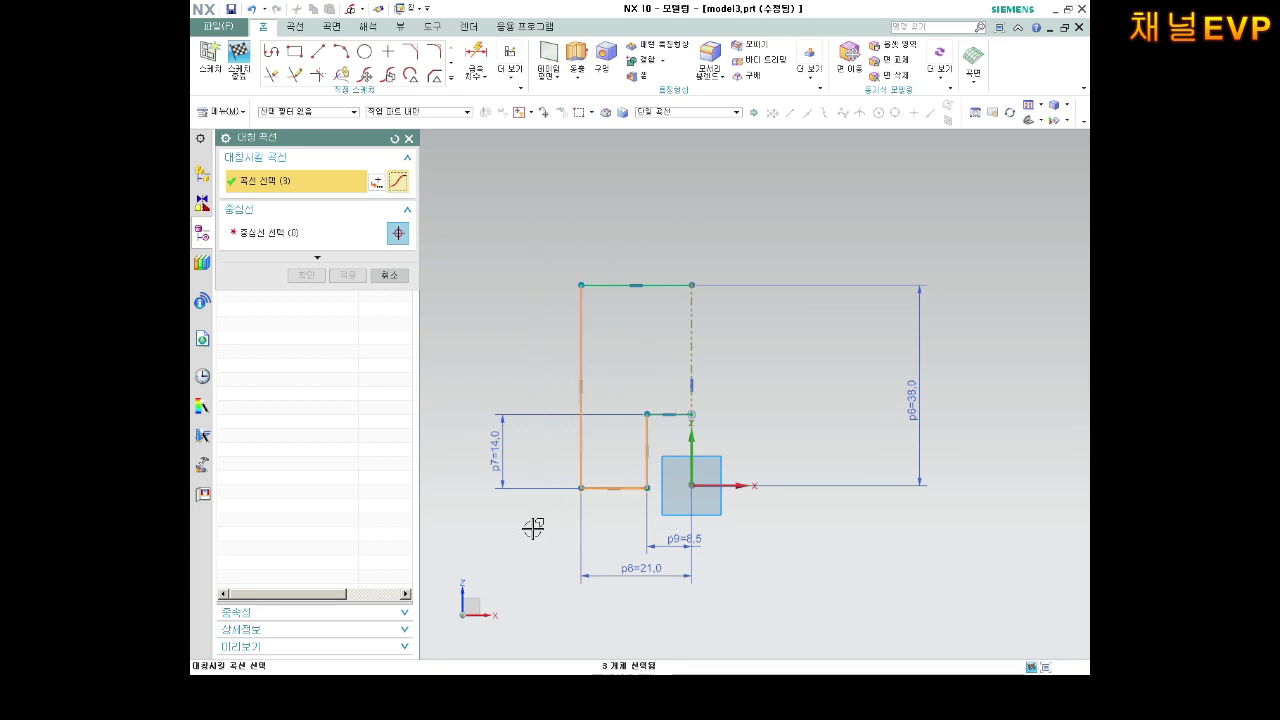
click(641, 286)
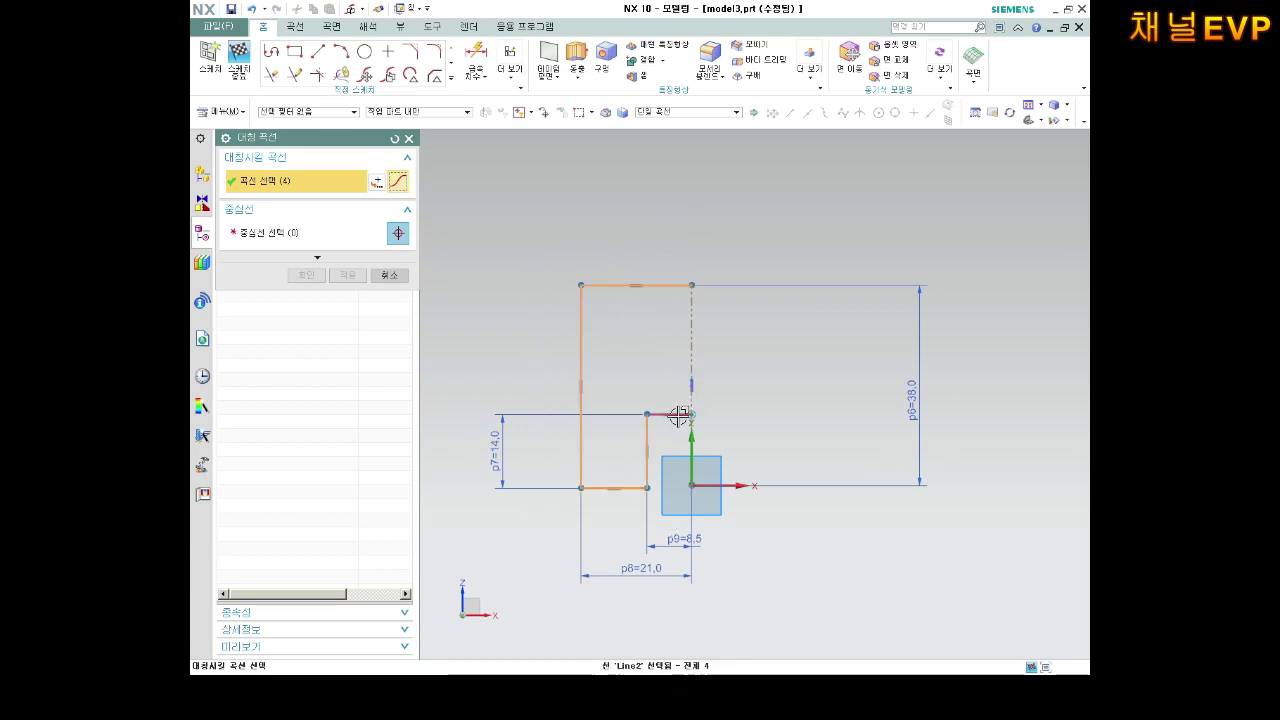
click(306, 238)
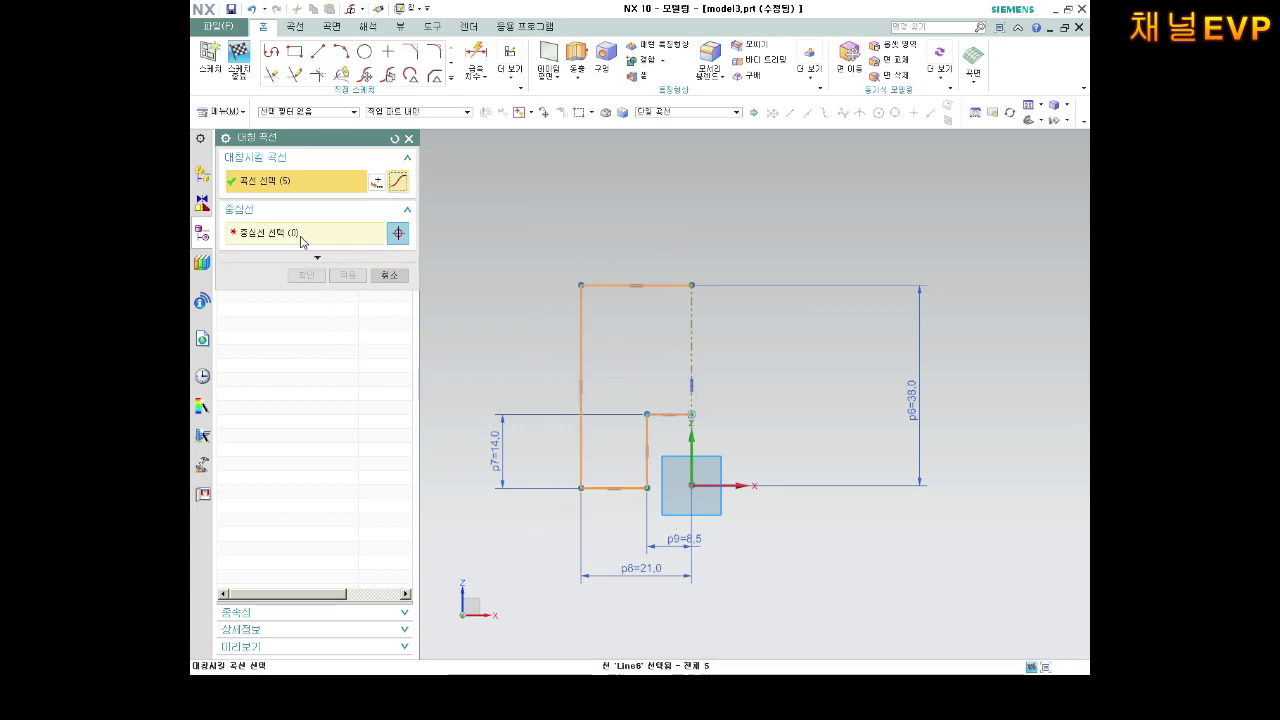
click(690, 337)
click(306, 275)
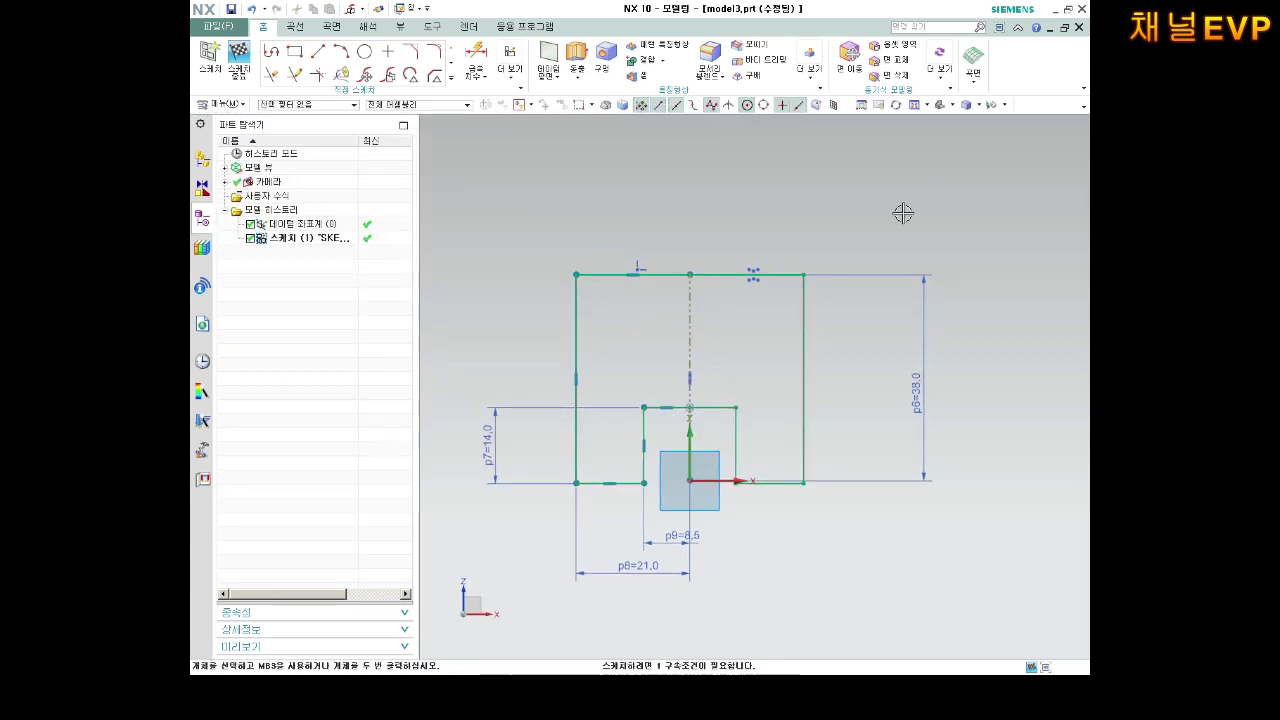
click(238, 62)
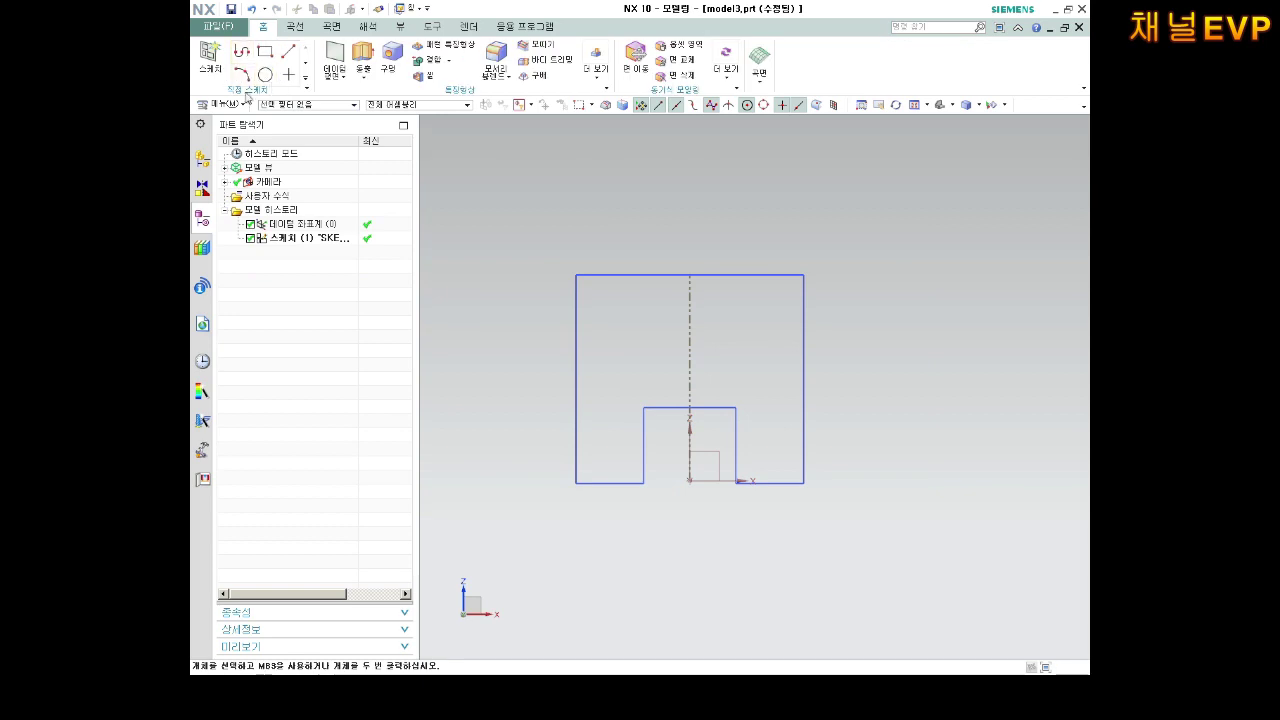
Extrude the slotted sketch outline 14 mm into a solid block and orbit to inspect it.
click(362, 58)
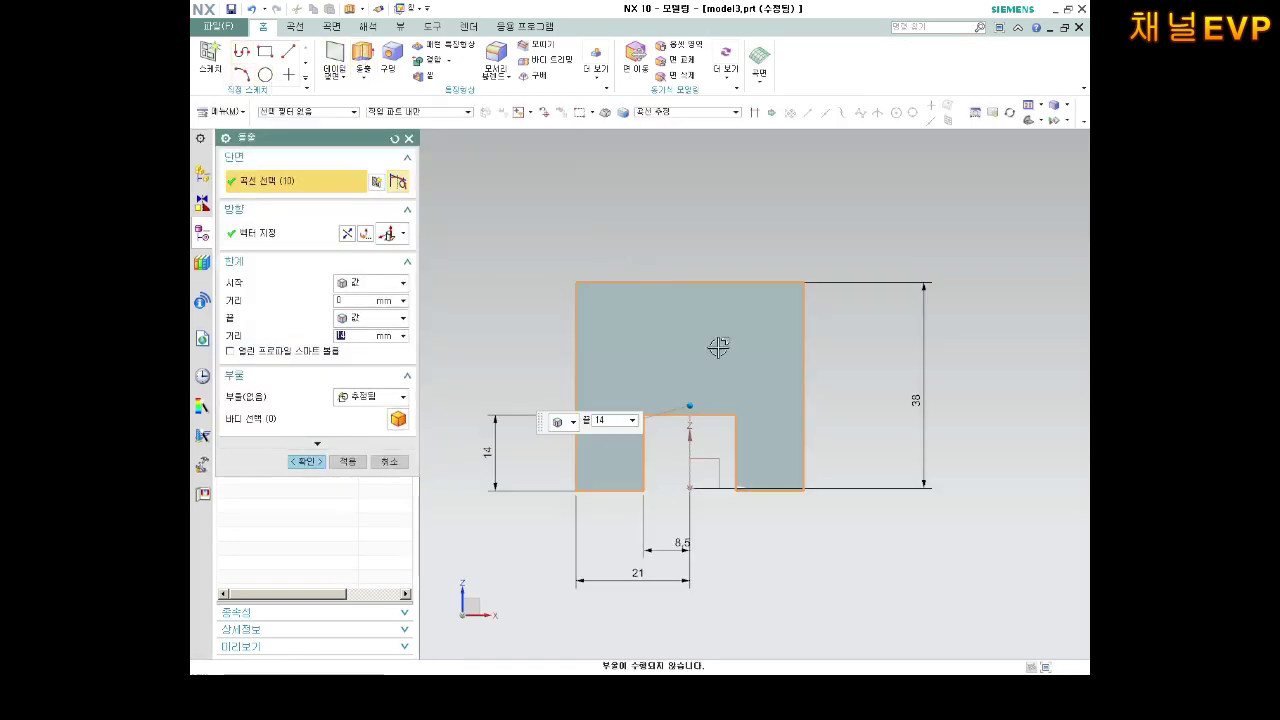
middle_drag(640, 429, 662, 393)
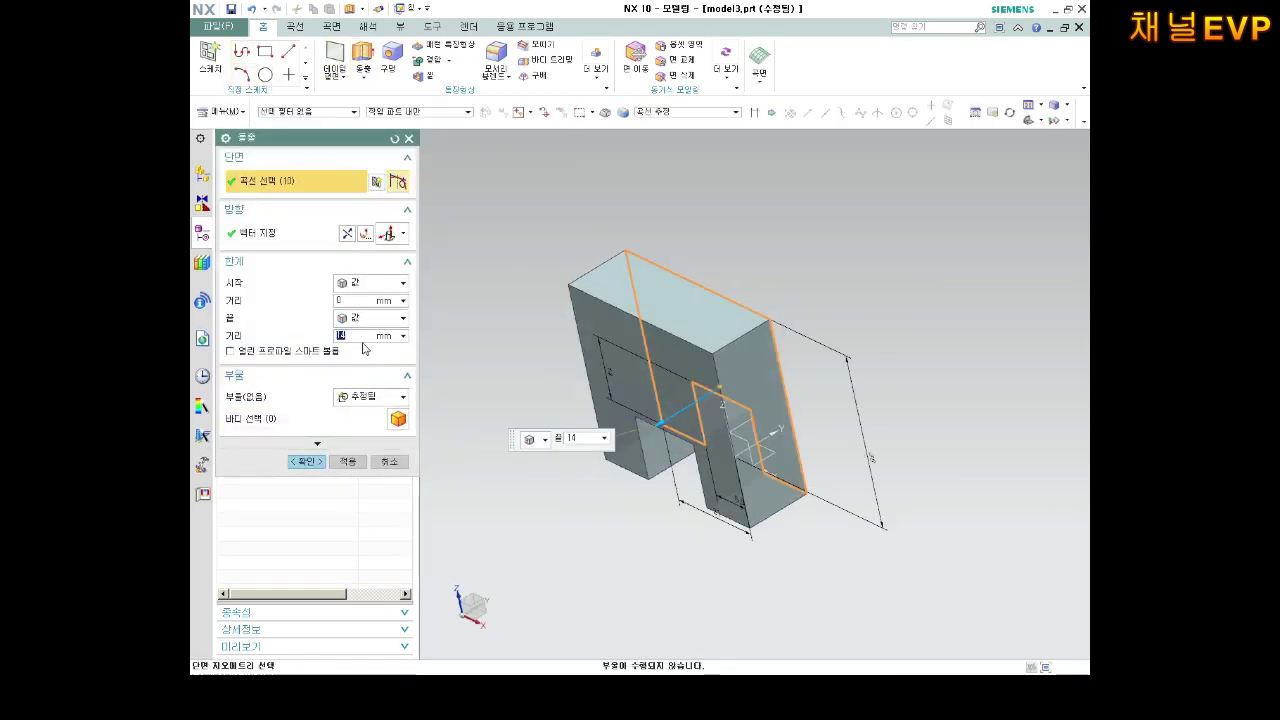
click(306, 461)
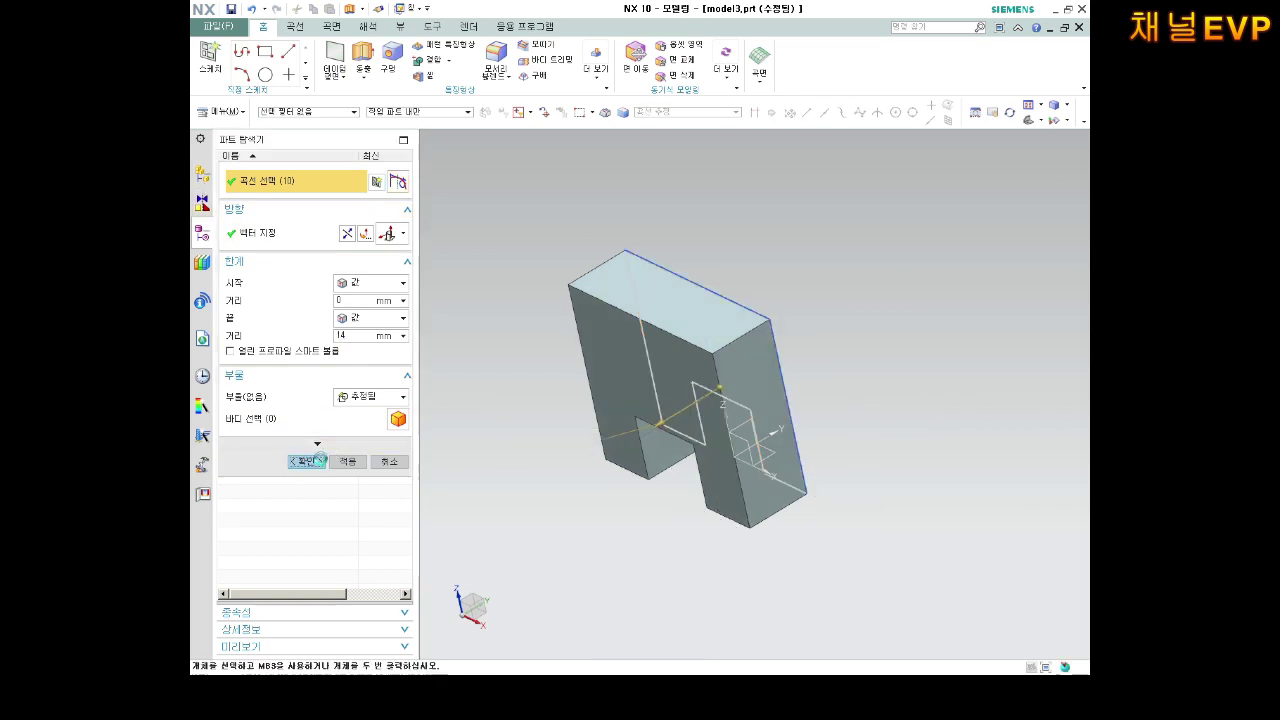
middle_drag(663, 459, 628, 417)
right_click(295, 256)
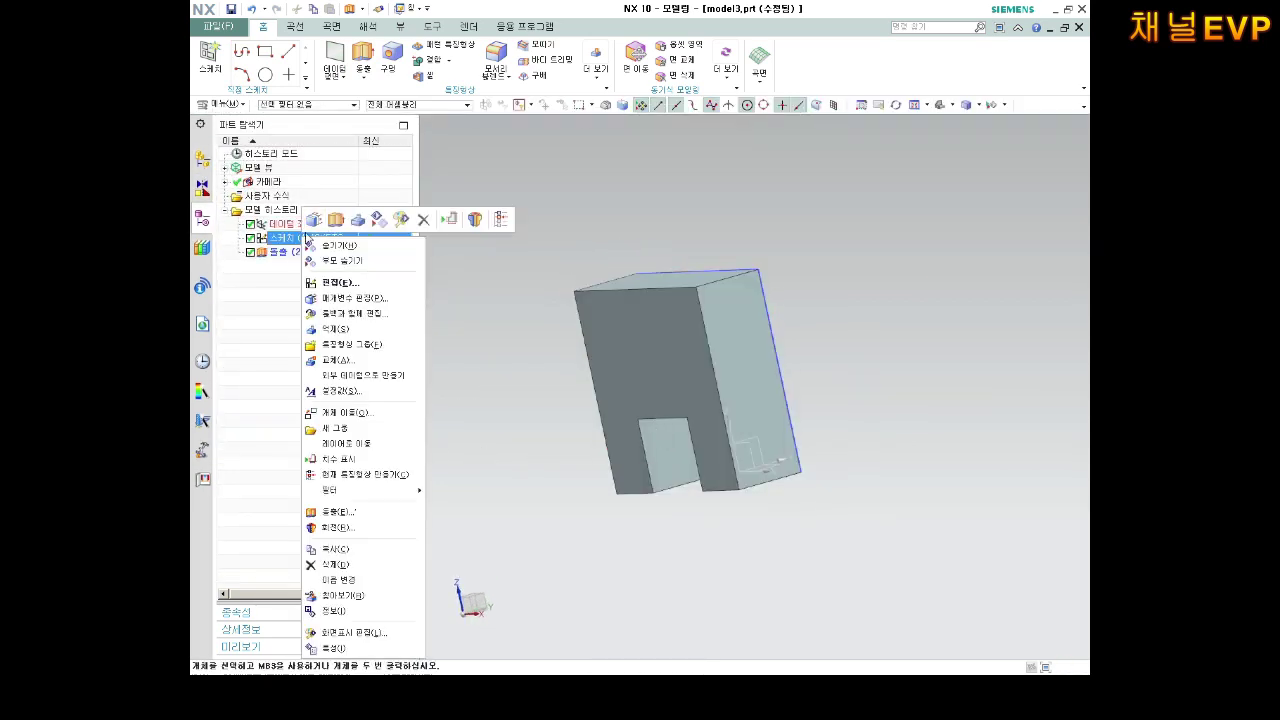
middle_drag(751, 314, 783, 348)
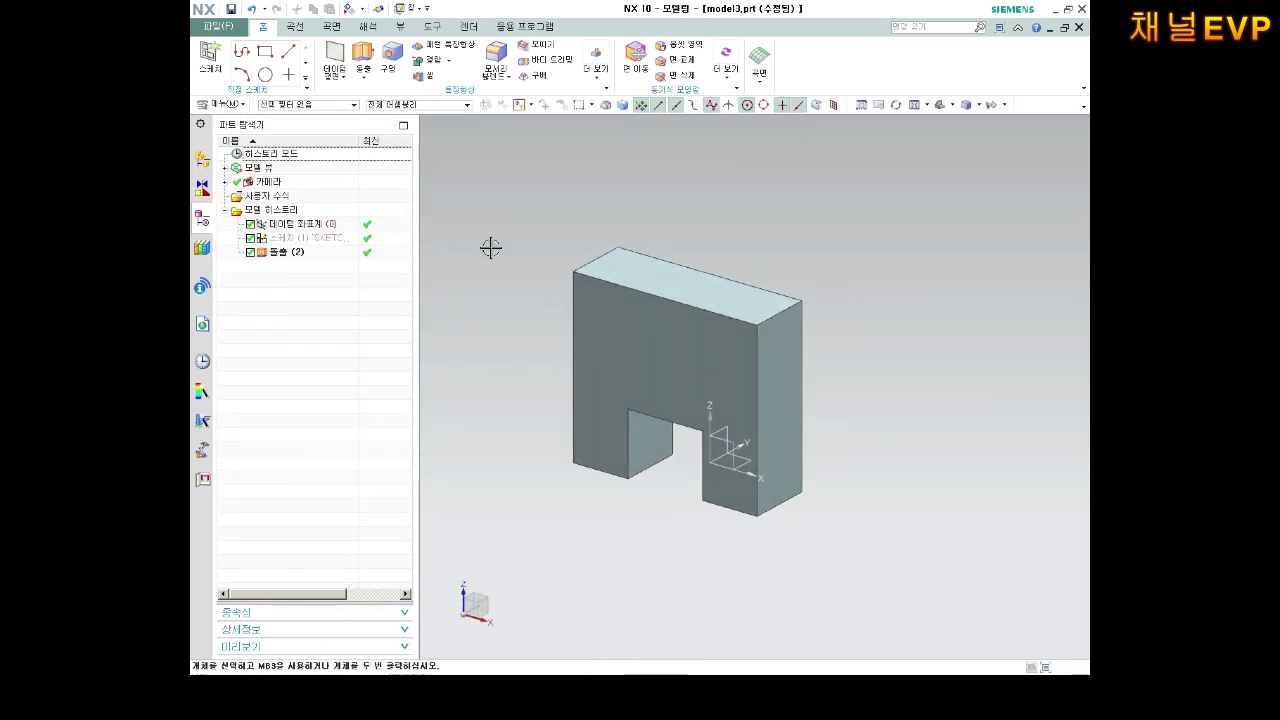
Start a sketch on the block's right side face and draw a rectangle above the block.
click(210, 58)
click(781, 347)
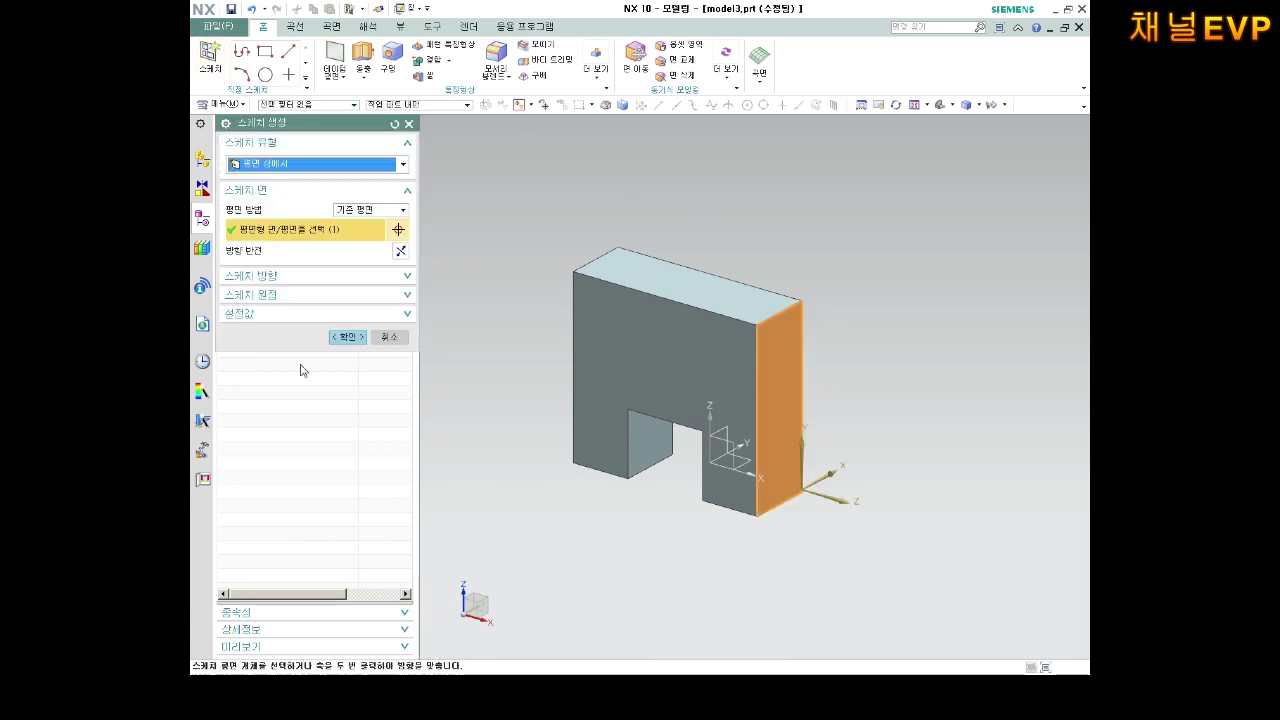
click(347, 336)
scroll(723, 162, up, 3)
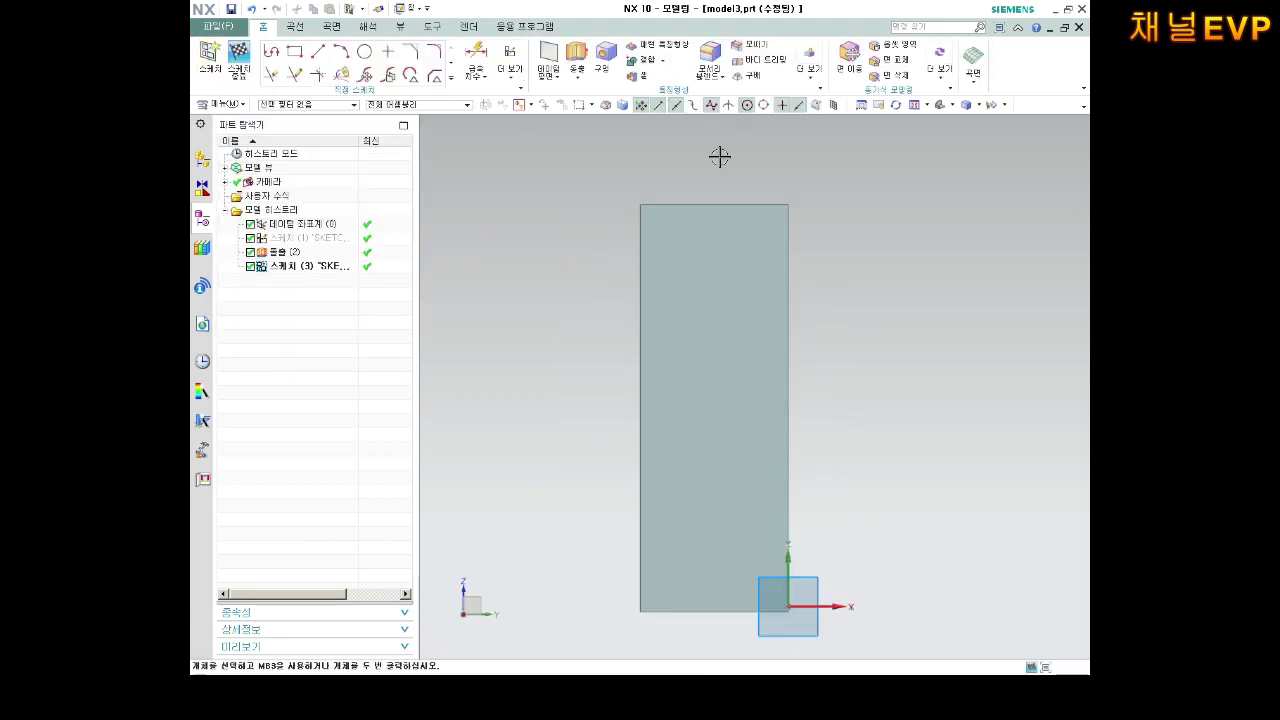
scroll(723, 162, up, 1)
click(294, 51)
click(540, 142)
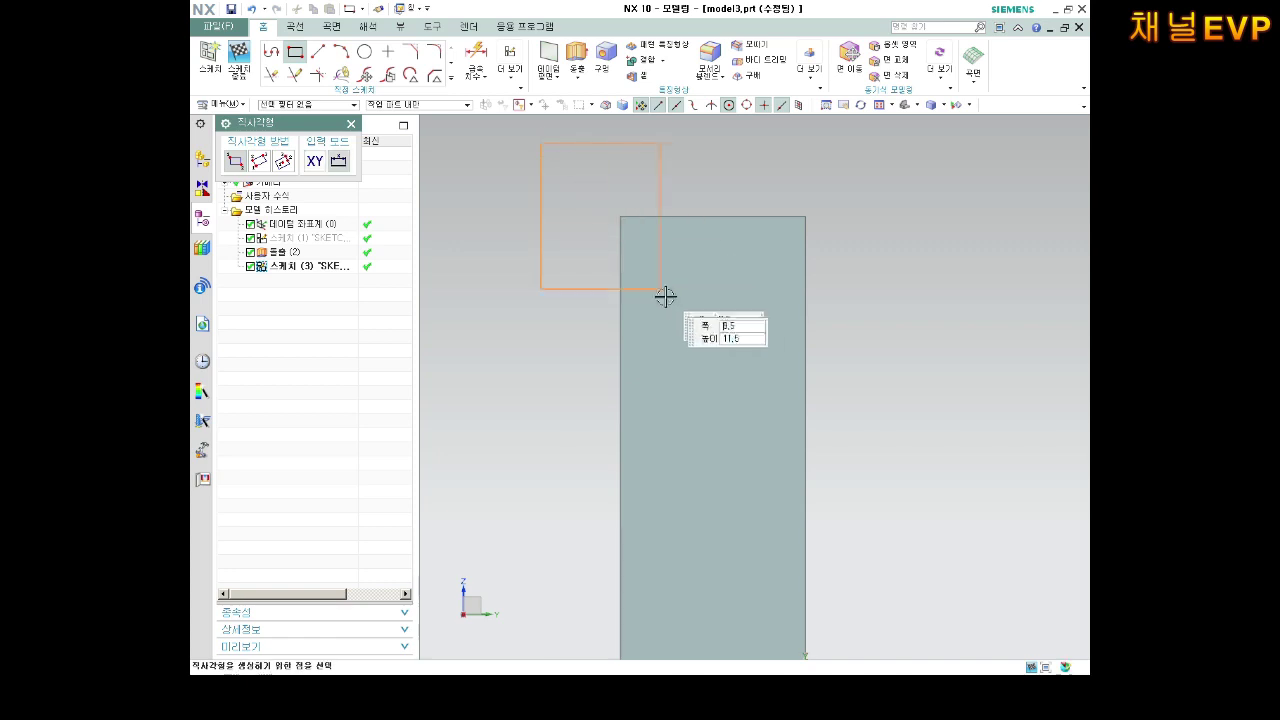
click(699, 301)
key(Escape)
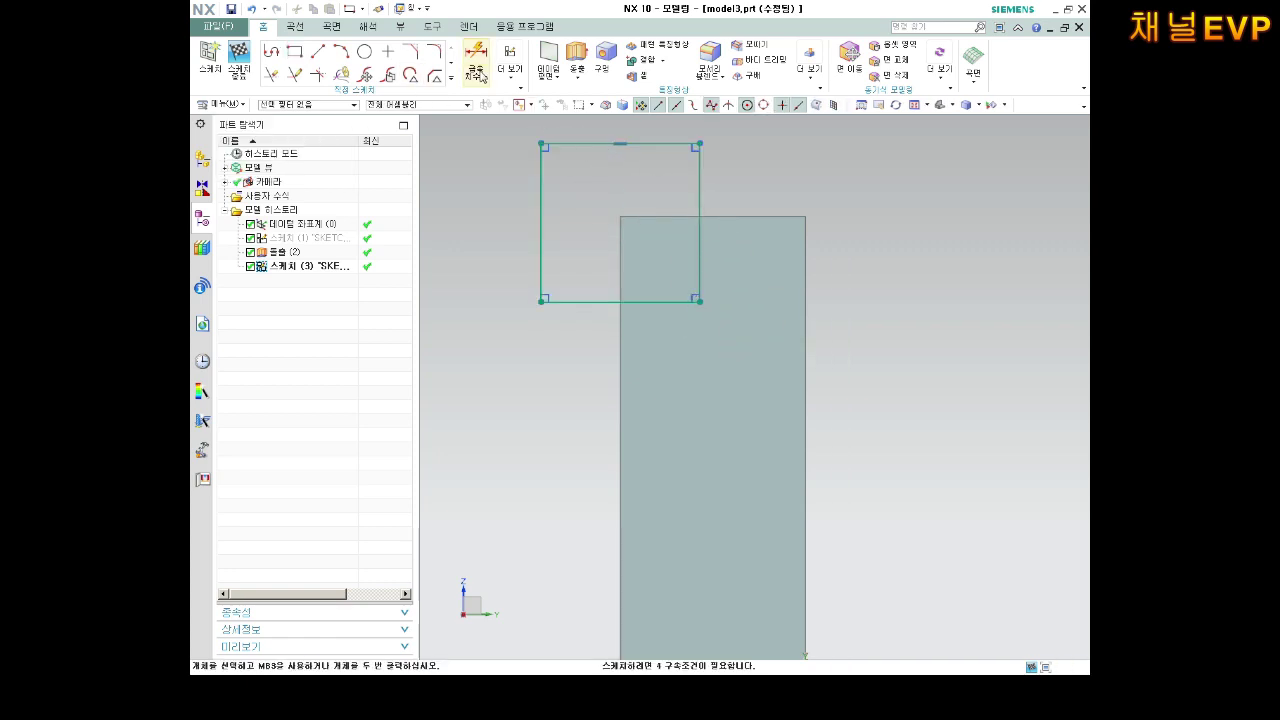
Dimension the rectangle: offset 1 from the block's left edge and 5 gap to the solid's top edge.
click(476, 55)
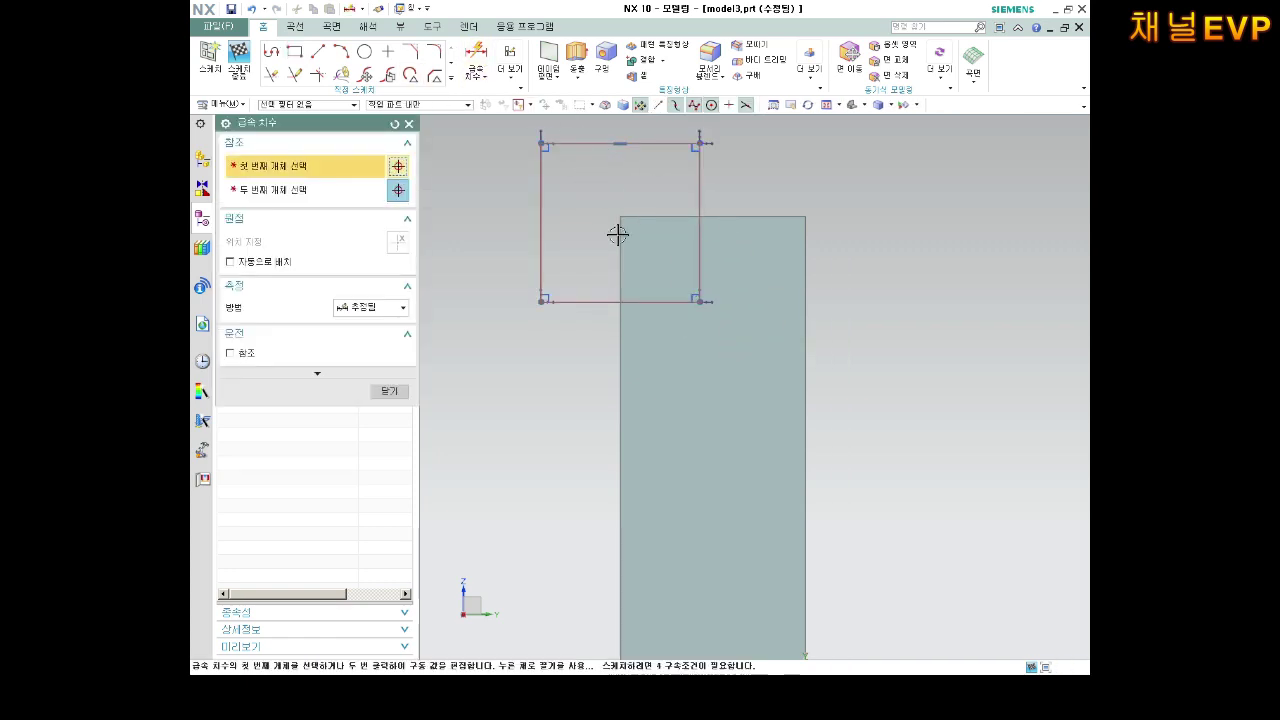
click(621, 337)
click(698, 283)
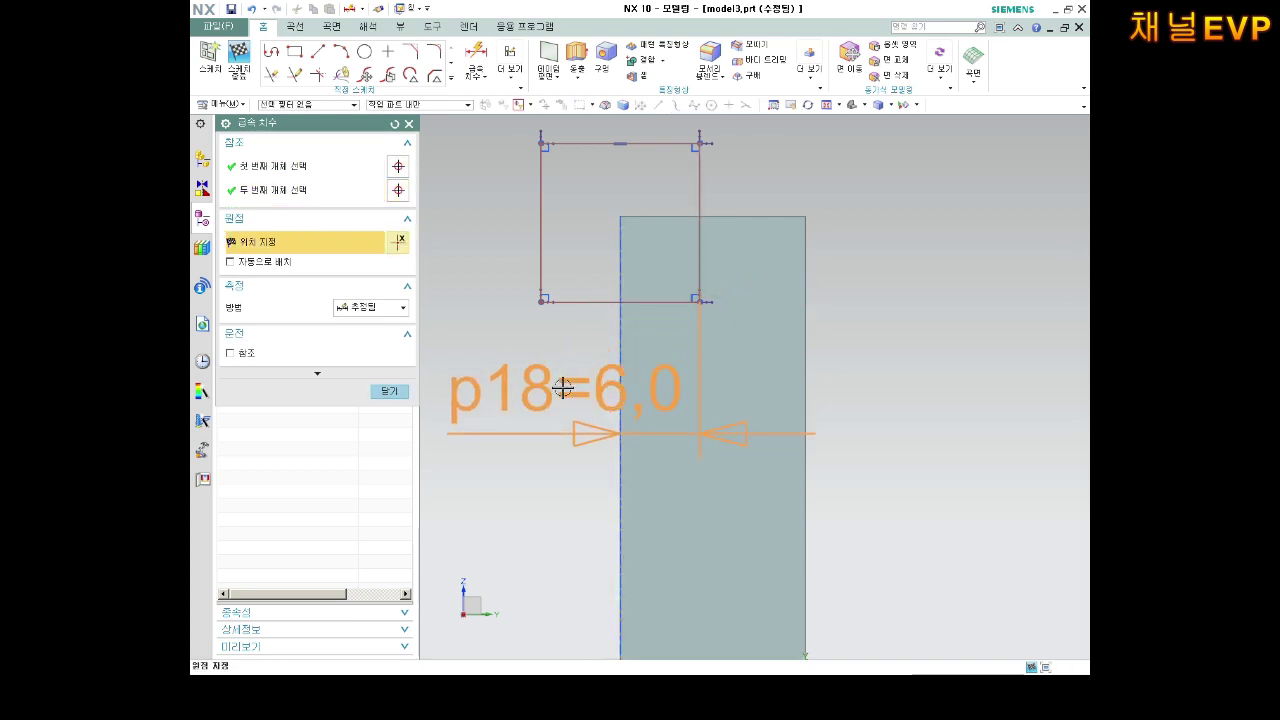
click(568, 385)
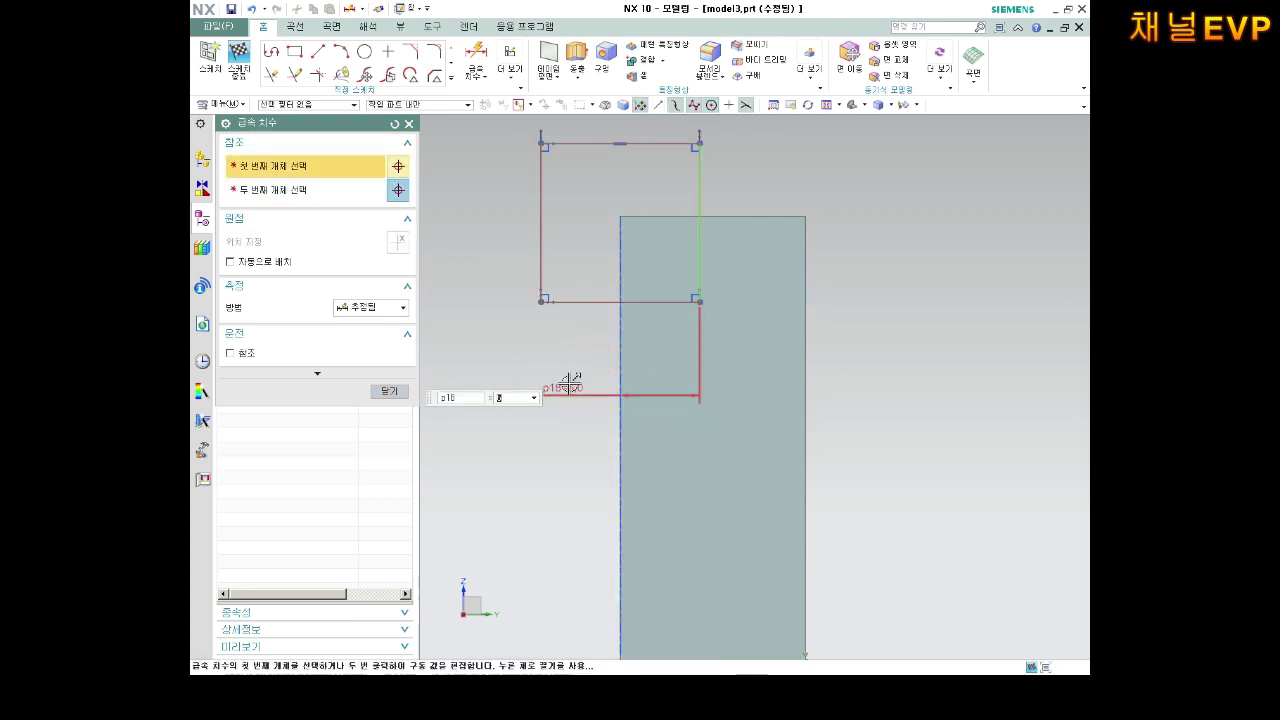
text(111111)
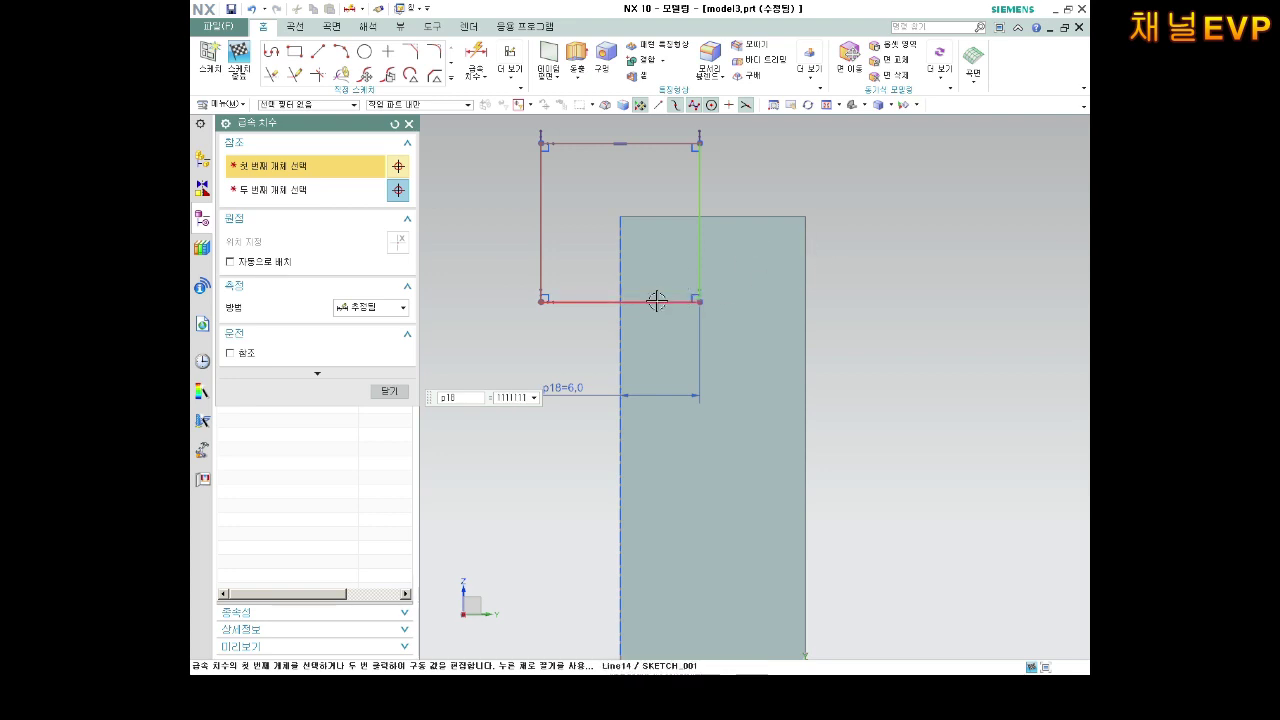
click(655, 301)
click(740, 216)
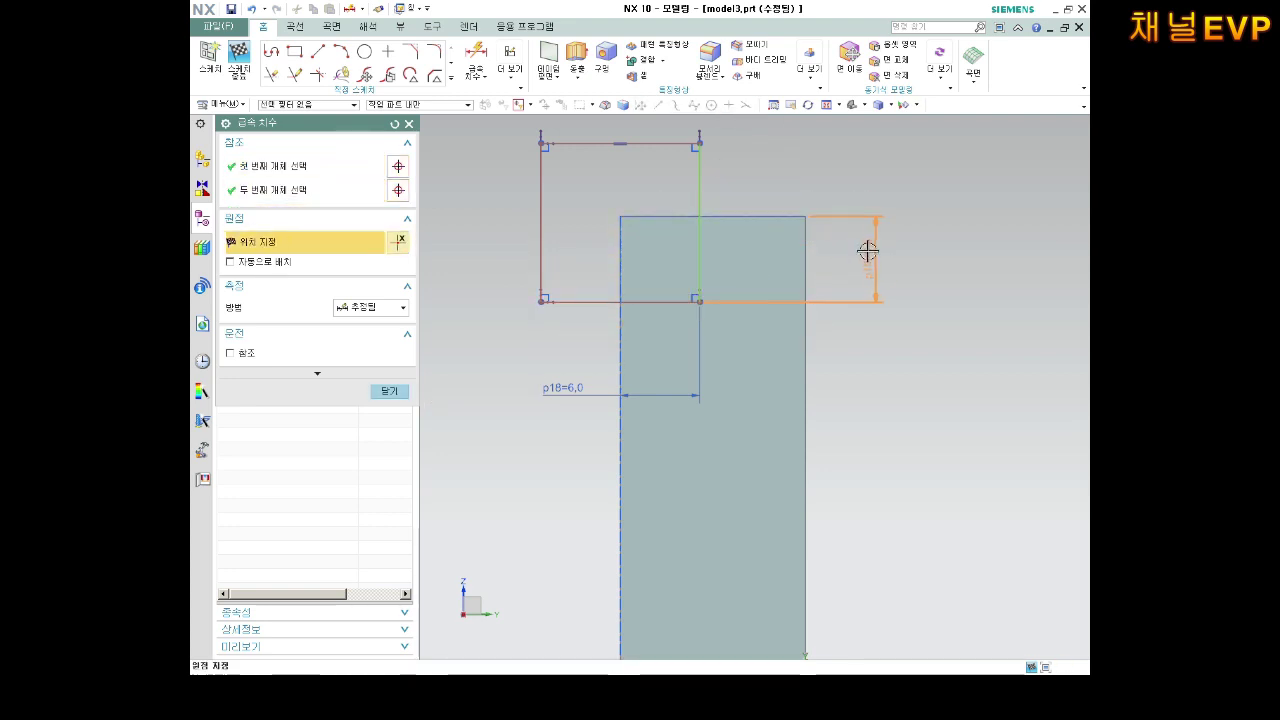
click(865, 250)
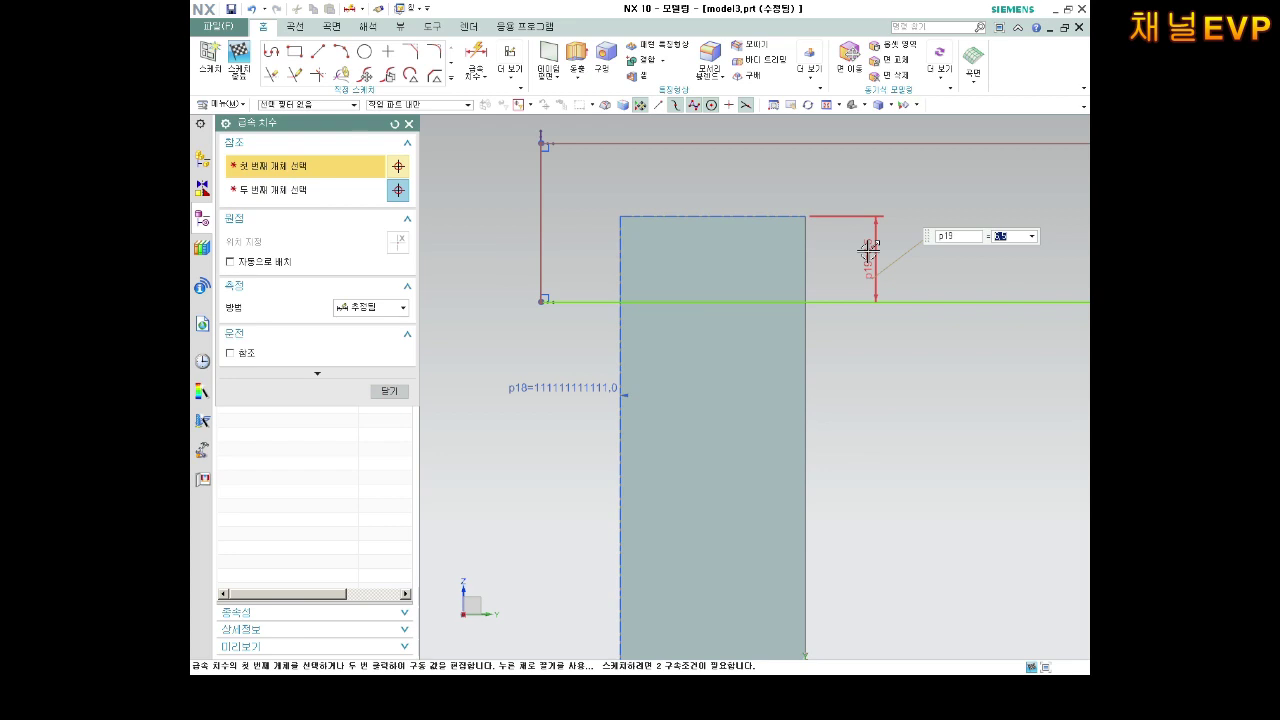
text(5)
key(Return)
Finish the sketch and zoom and rotate the view to inspect it.
scroll(860, 252, down, 3)
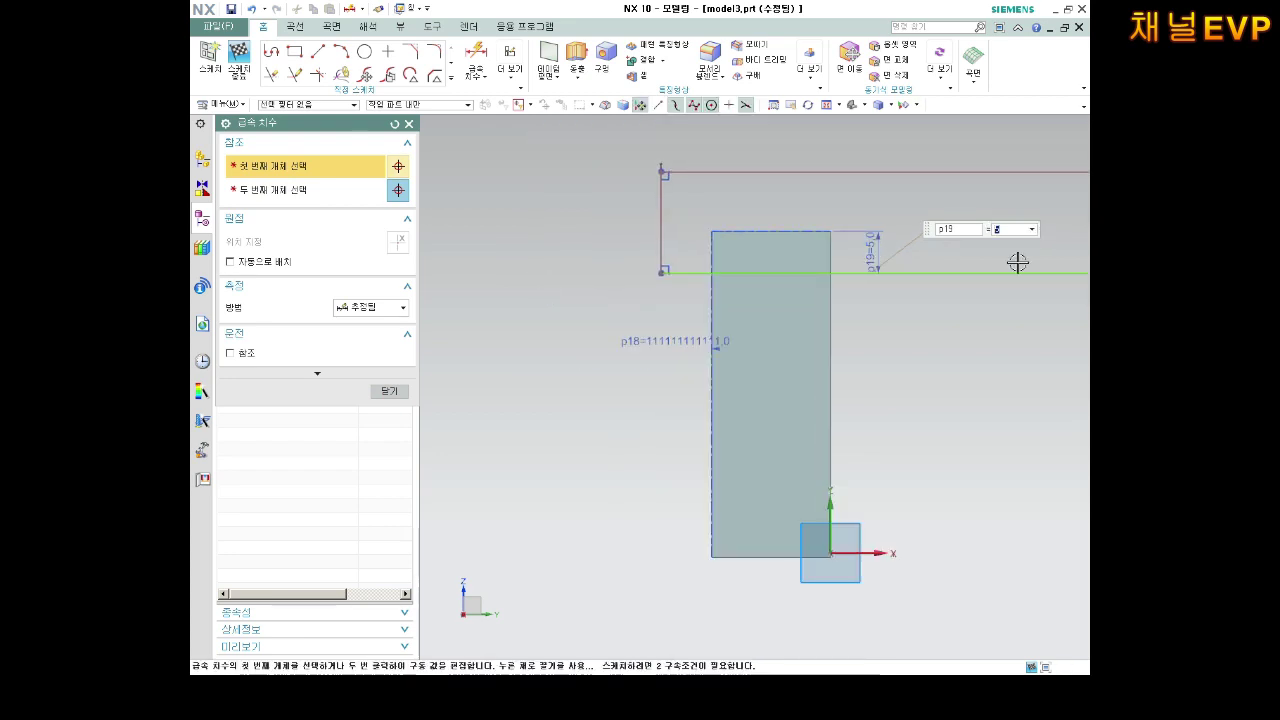
key(ctrl+q)
scroll(993, 274, down, 1)
scroll(1000, 273, down, 2)
scroll(1014, 272, down, 1)
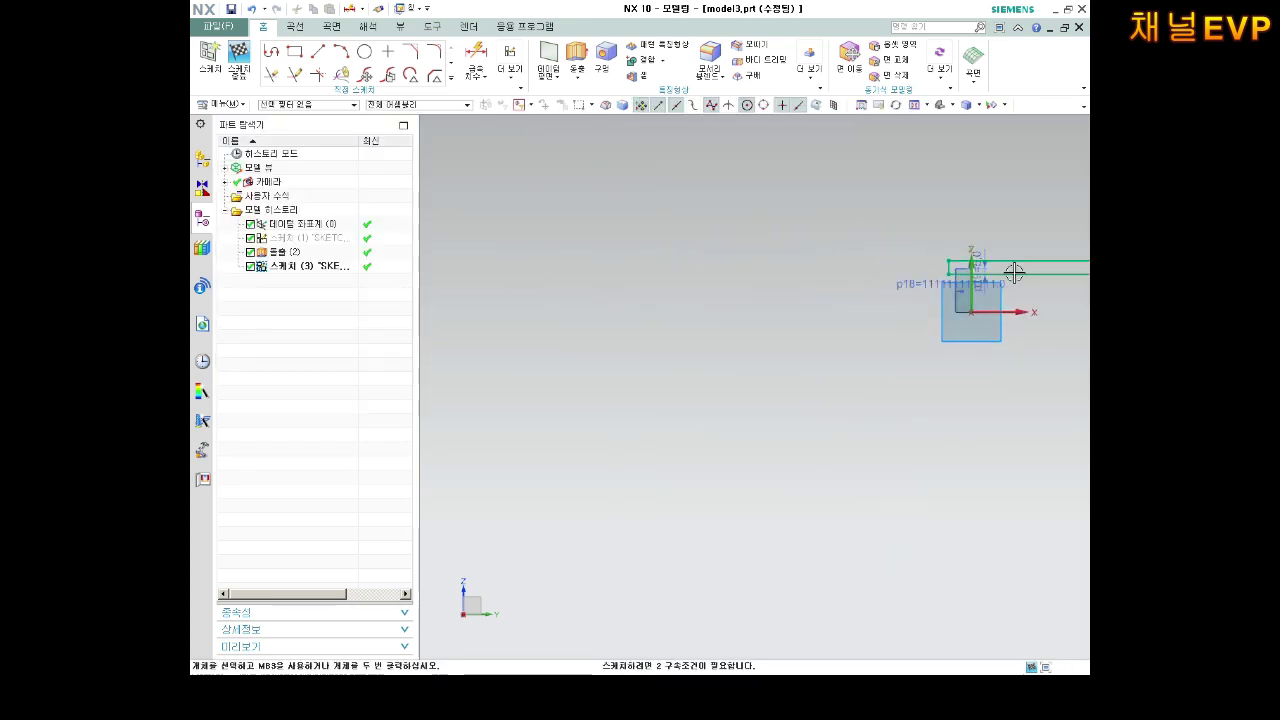
scroll(1031, 248, up, 1)
scroll(1066, 246, up, 2)
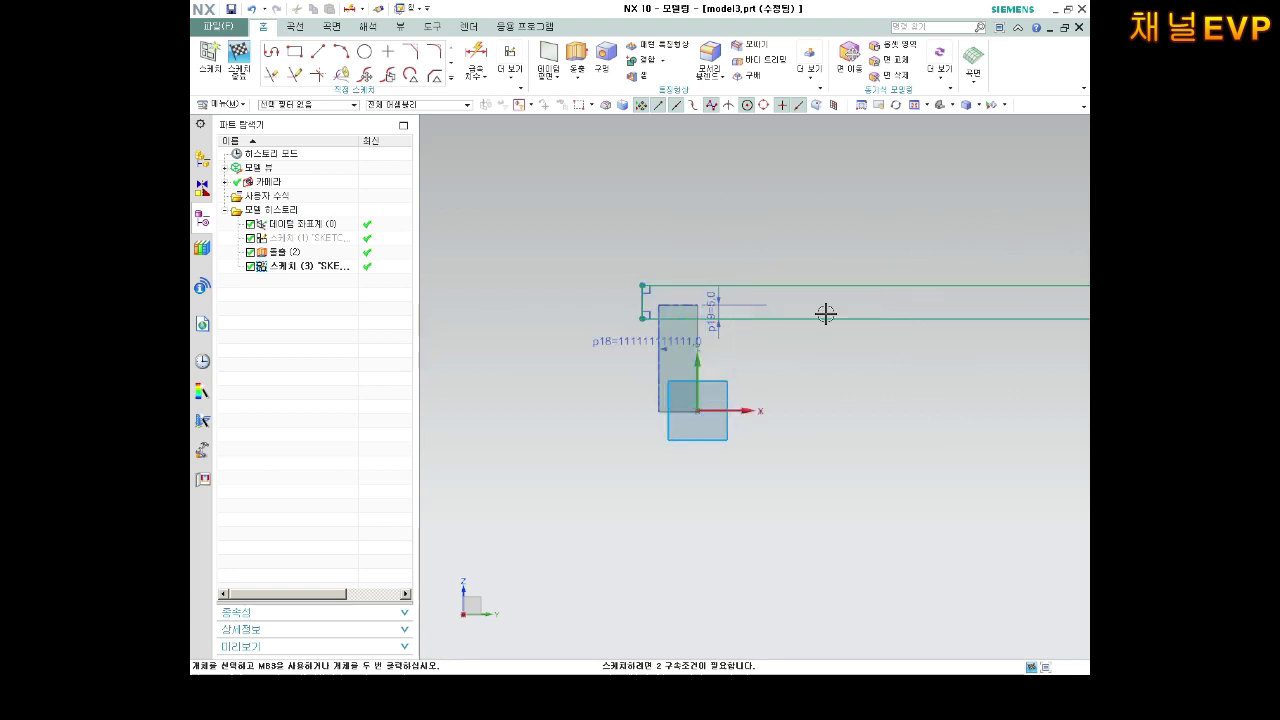
middle_drag(715, 328, 612, 338)
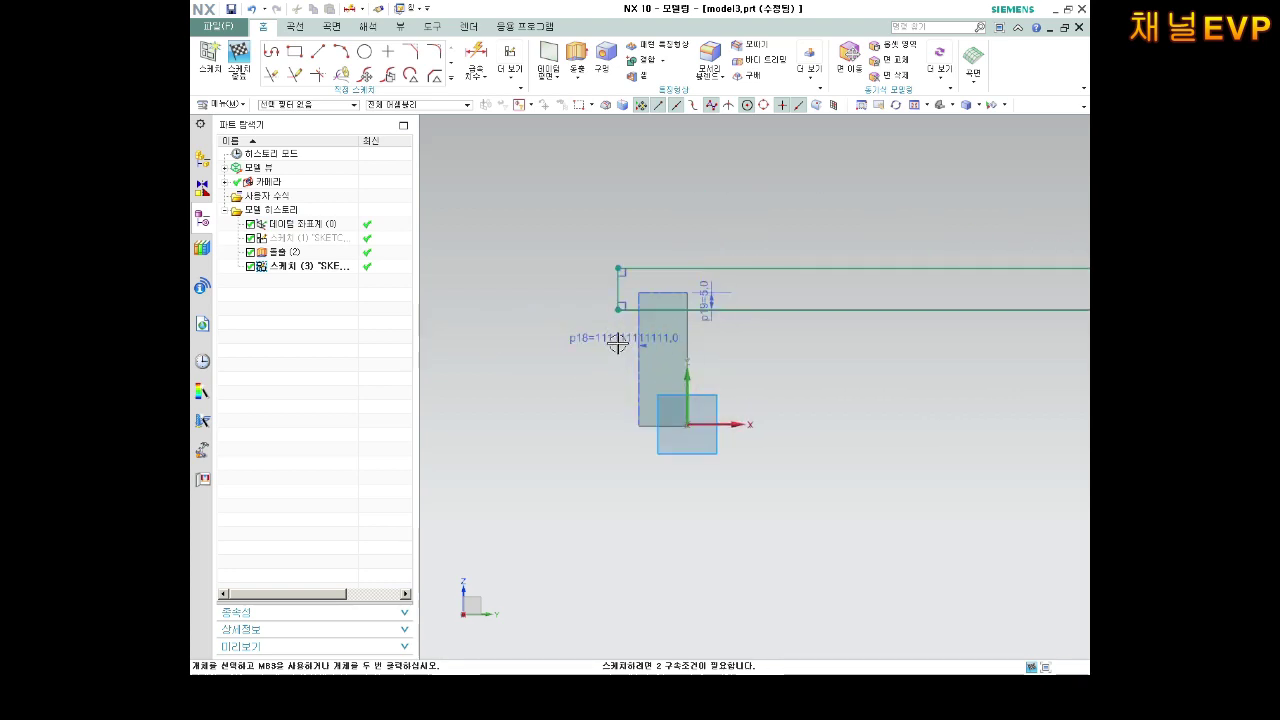
scroll(612, 338, up, 5)
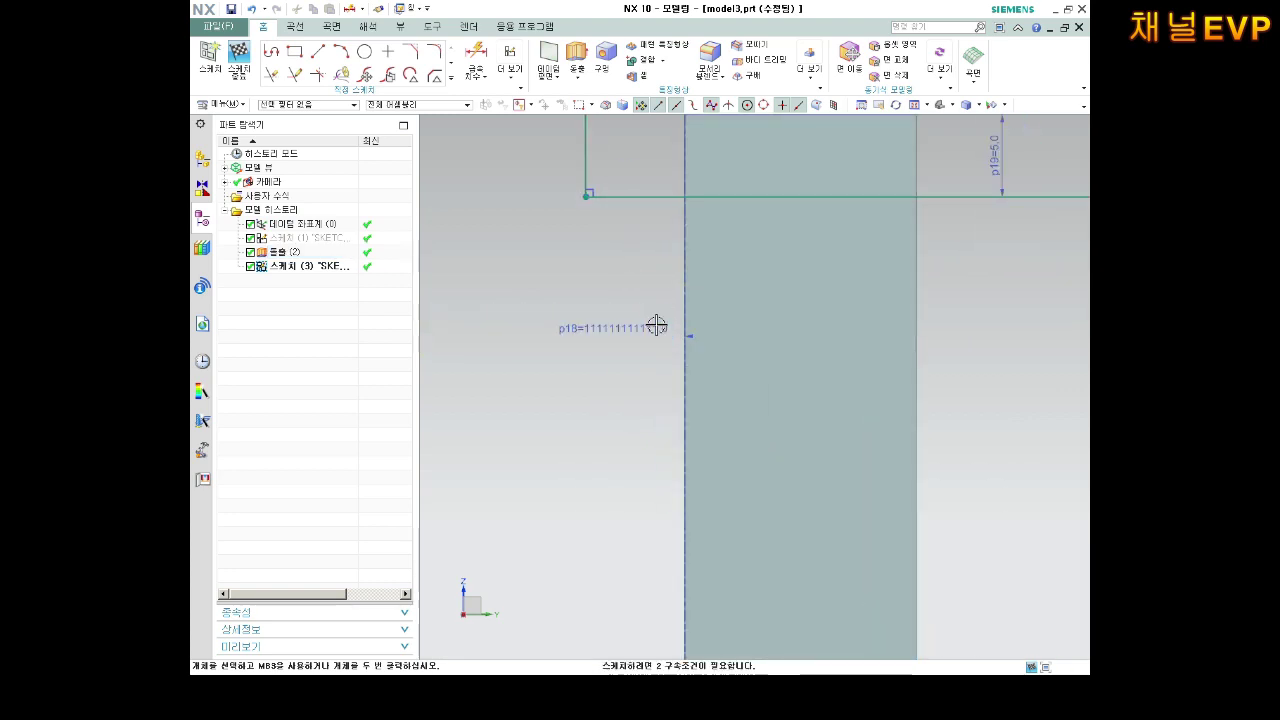
scroll(650, 327, down, 3)
scroll(720, 329, down, 2)
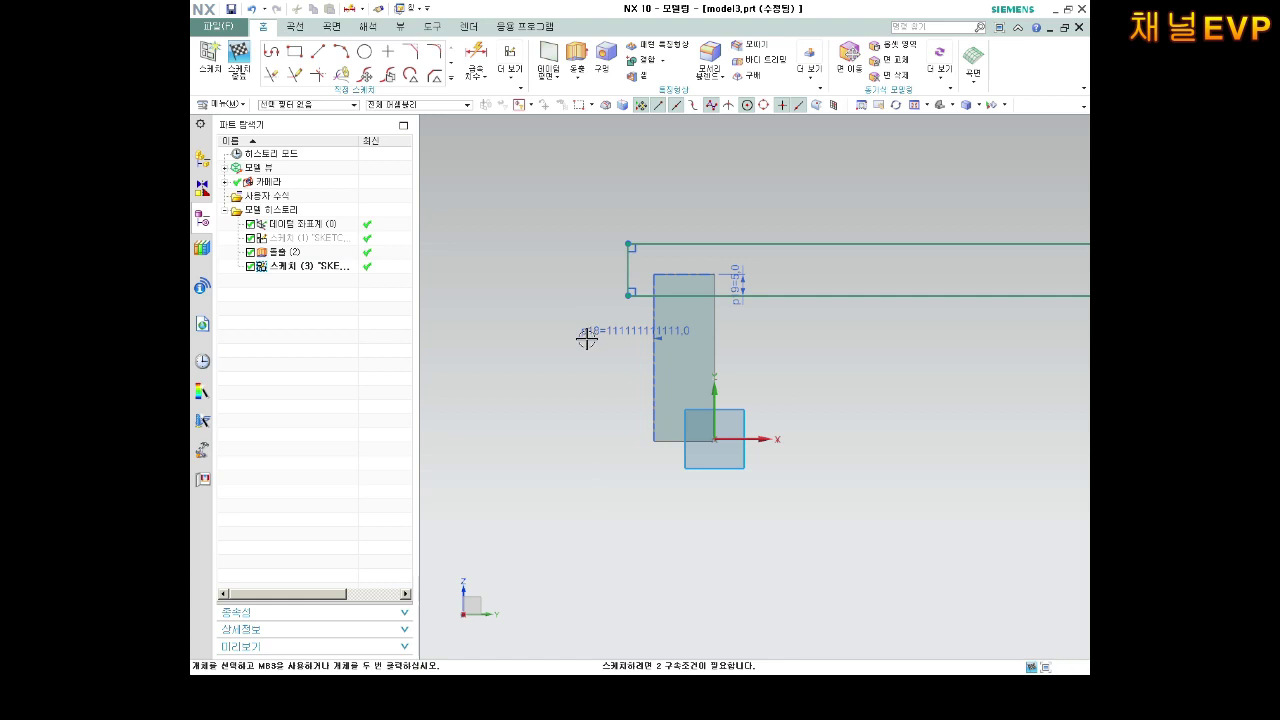
Undo an accidental block selection, re-center the view, and select Sketch (3) in the history.
click(688, 342)
key(ctrl+z)
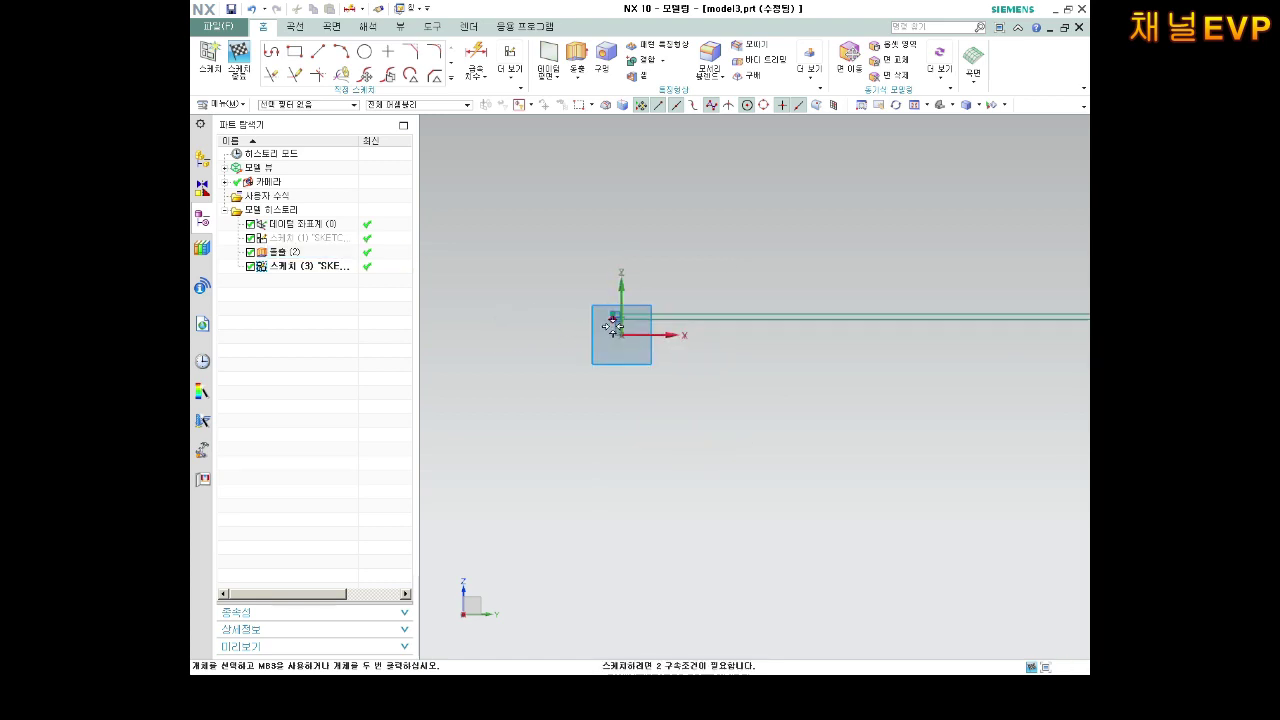
drag(620, 345, 551, 303)
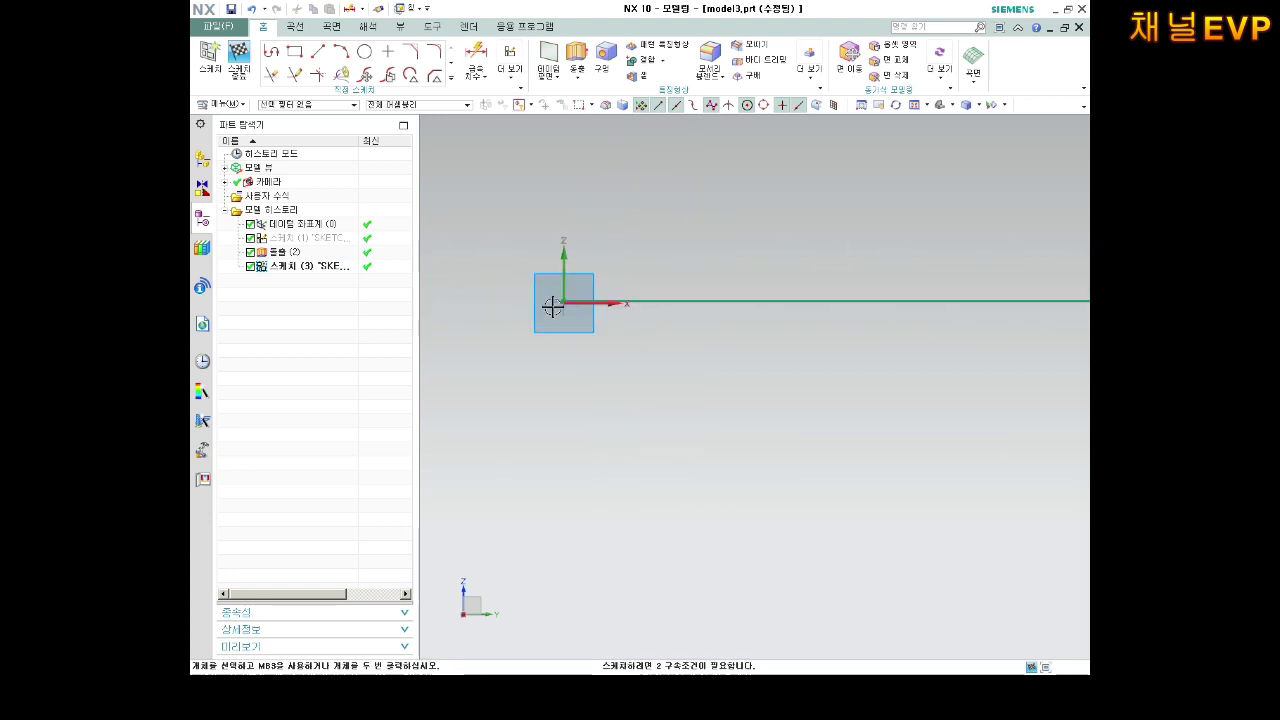
shift+middle_drag(551, 265, 754, 337)
scroll(1033, 376, up, 3)
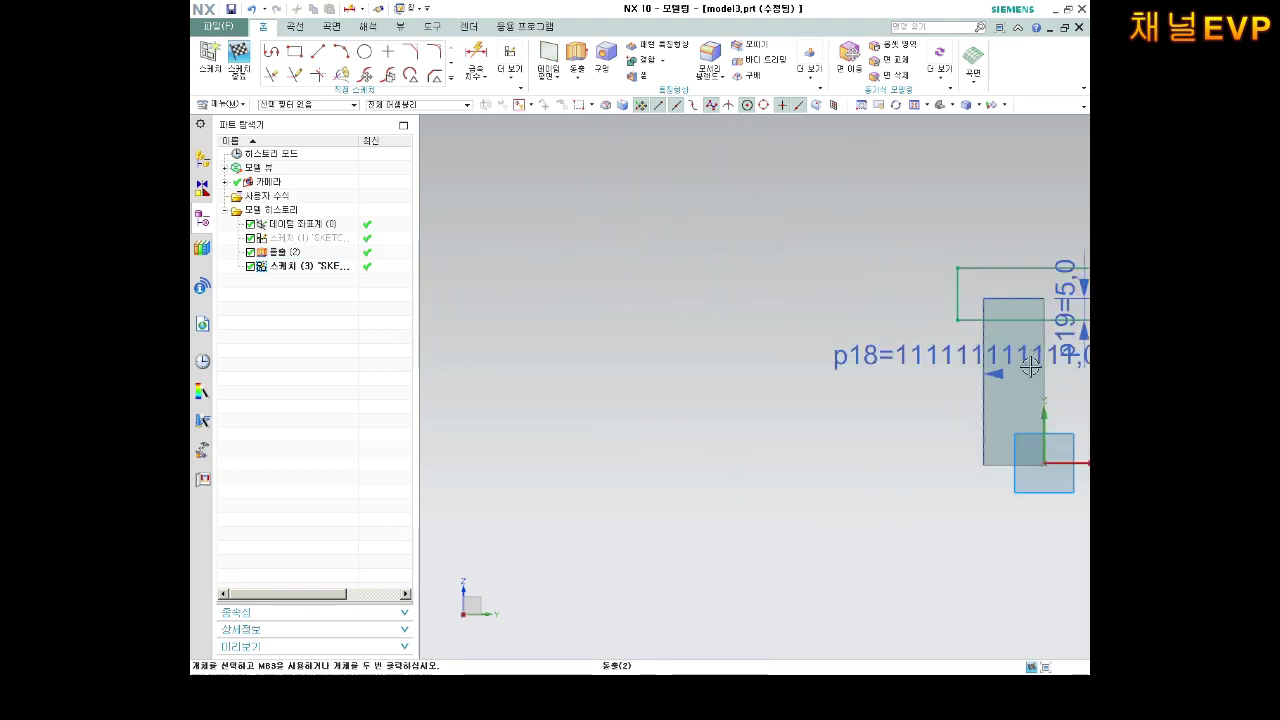
click(330, 266)
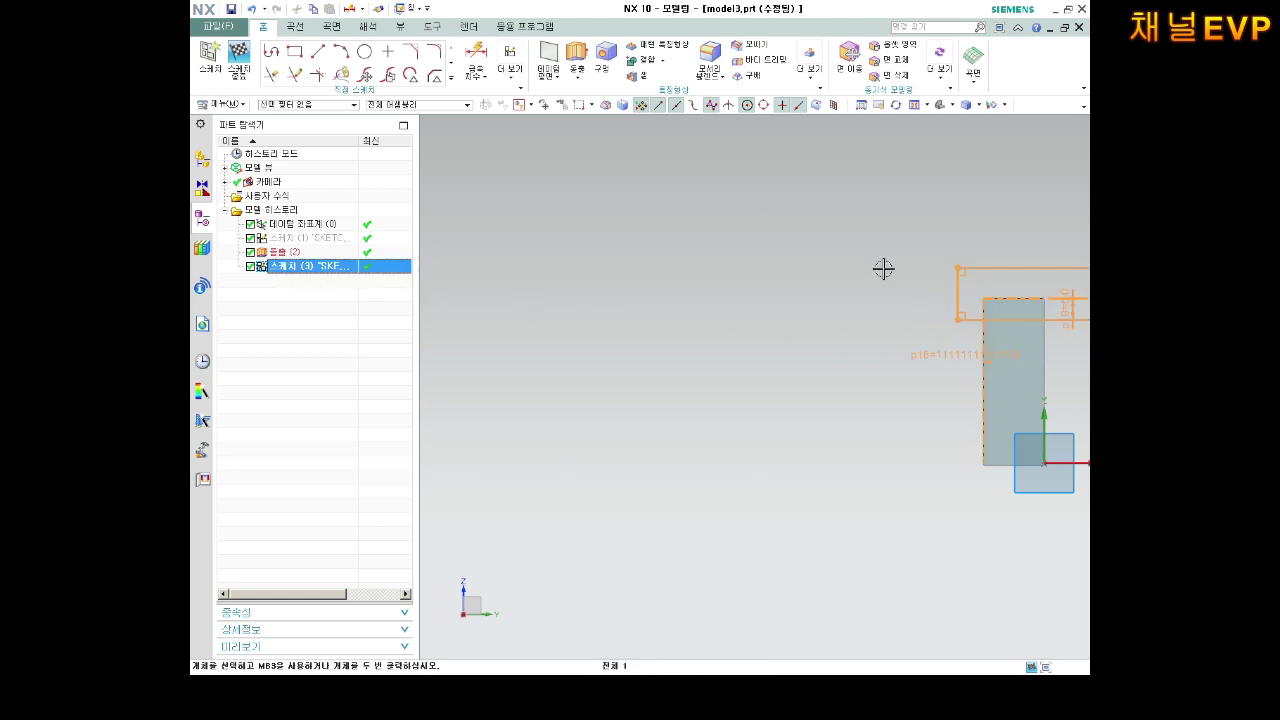
Reopen Sketch (3) for editing and delete the p18 dimension.
double_click(941, 353)
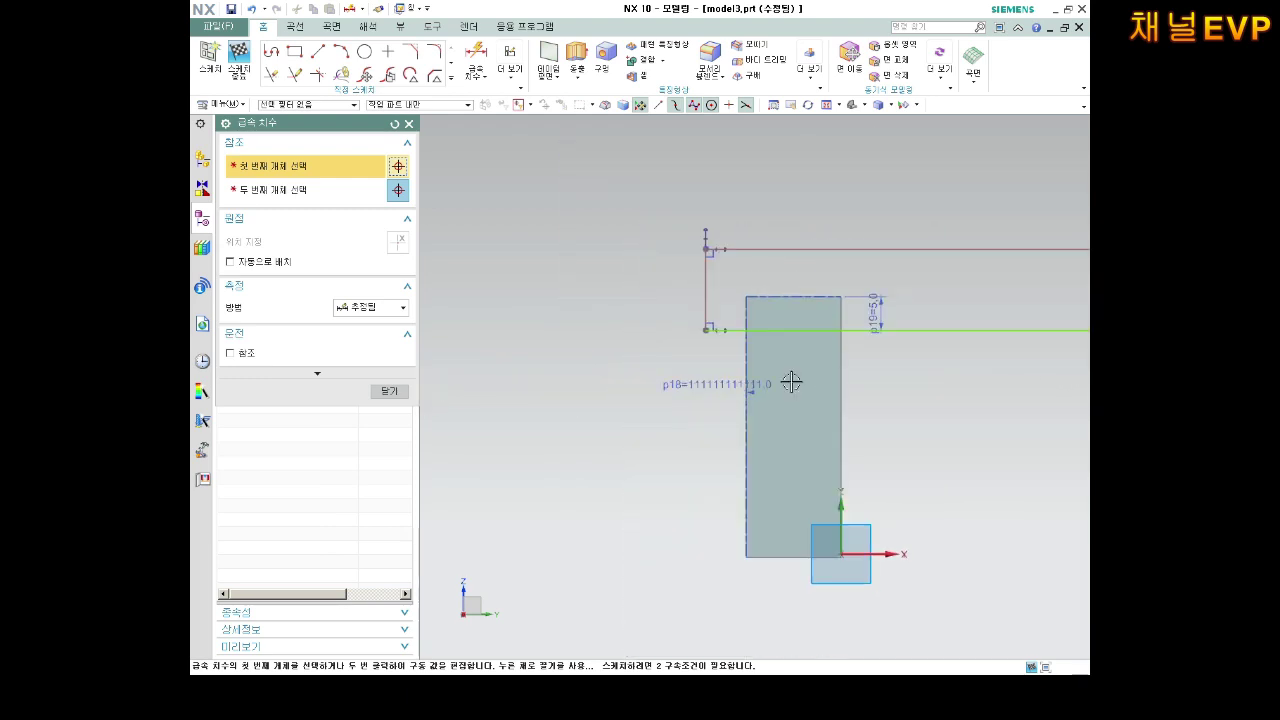
right_click(712, 385)
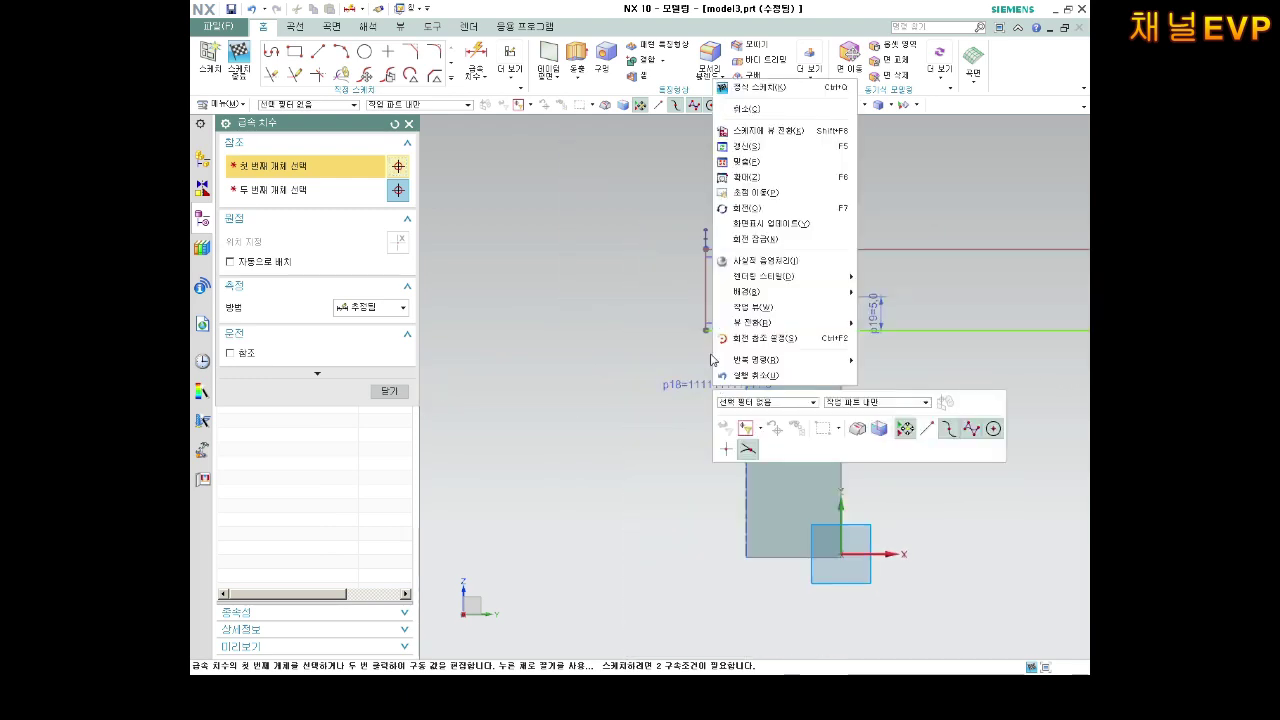
click(654, 466)
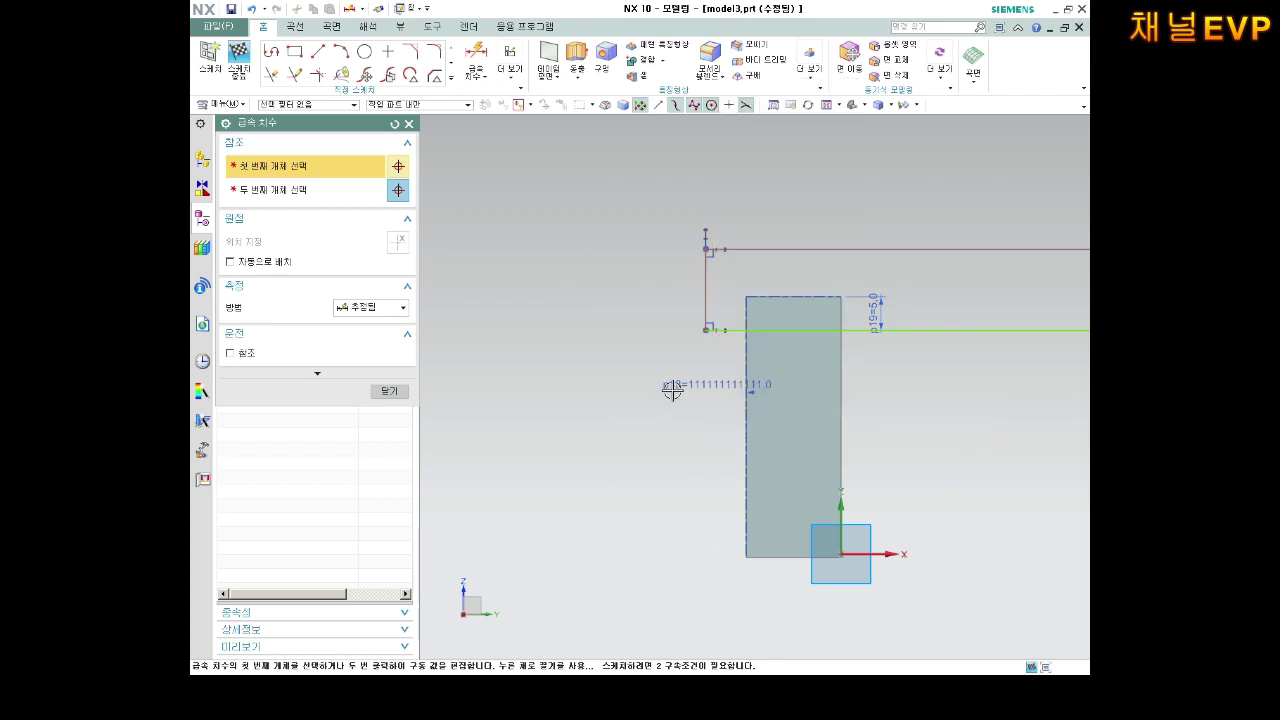
key(Escape)
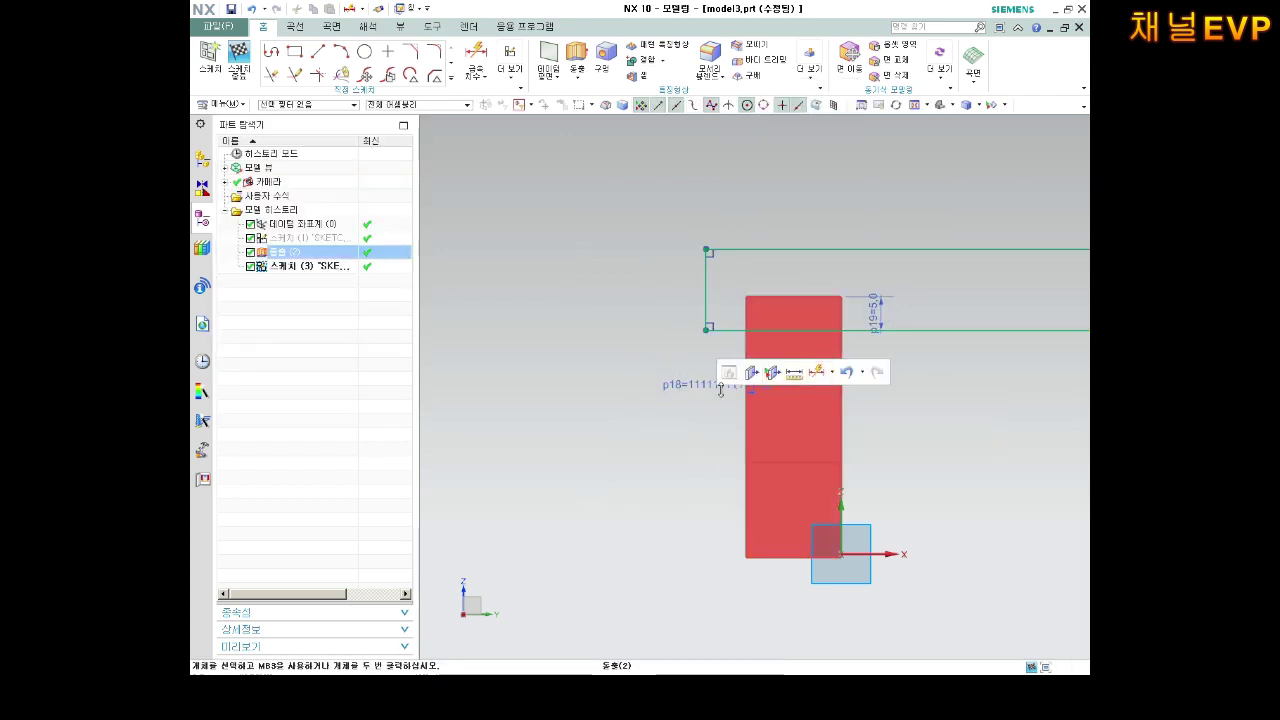
drag(938, 363, 612, 452)
key(Delete)
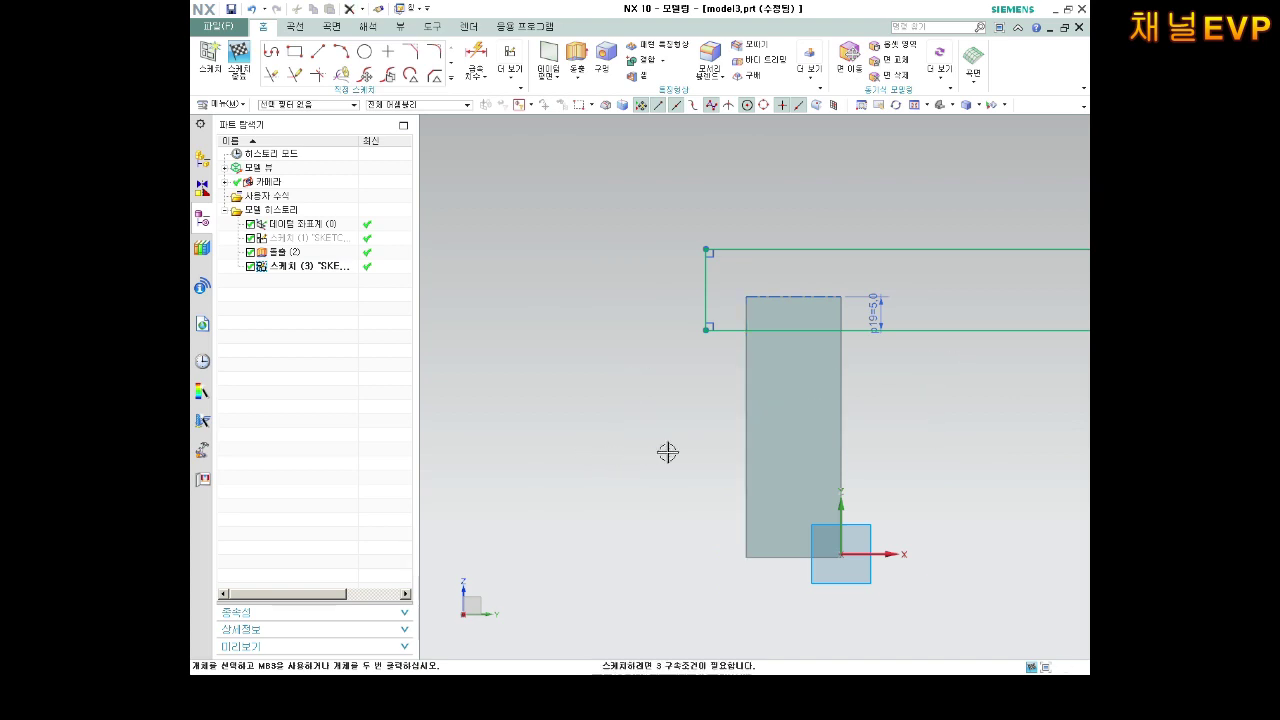
Switch the dimension tool to Rapid Dimension, cancelling the attempted dimensions.
click(476, 60)
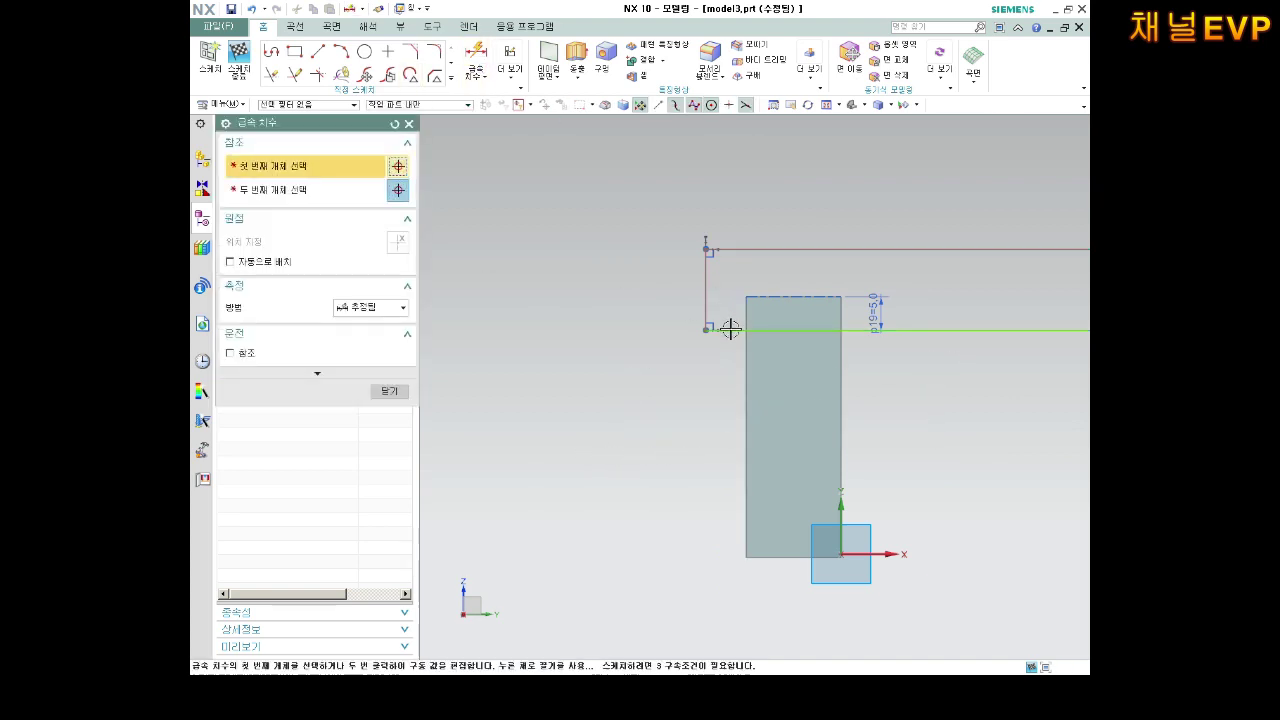
click(706, 322)
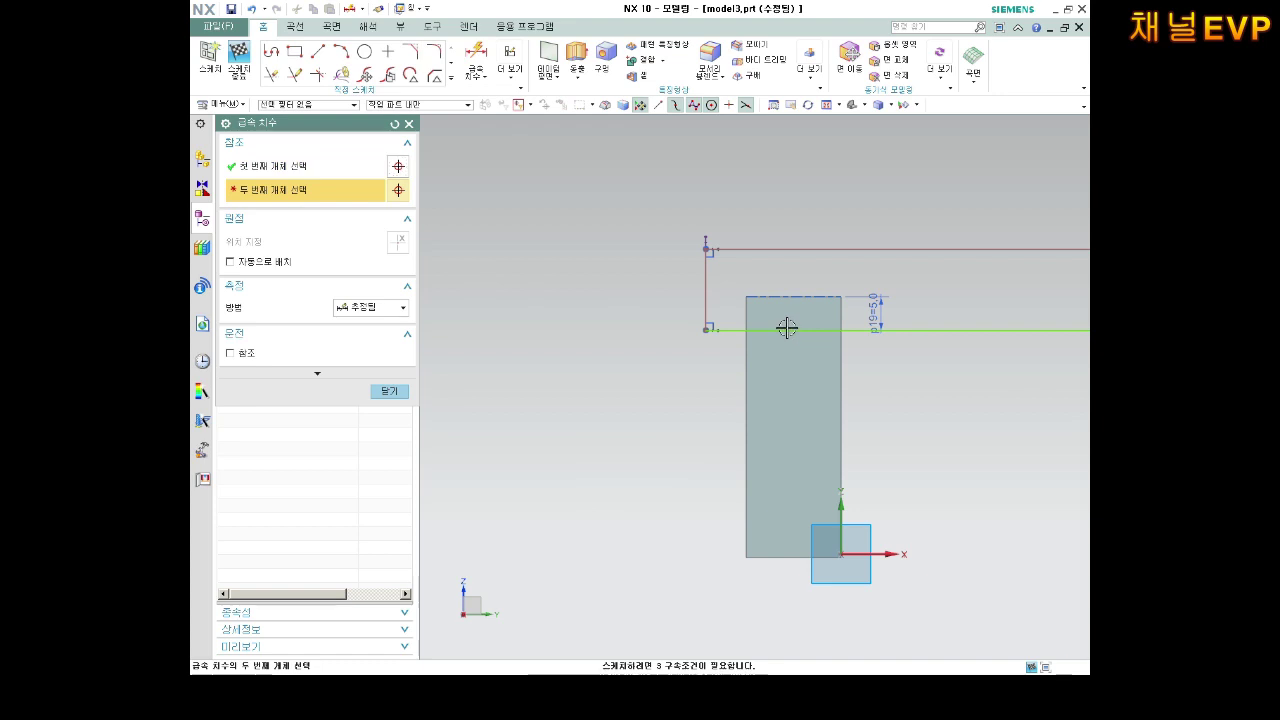
key(Escape)
click(485, 76)
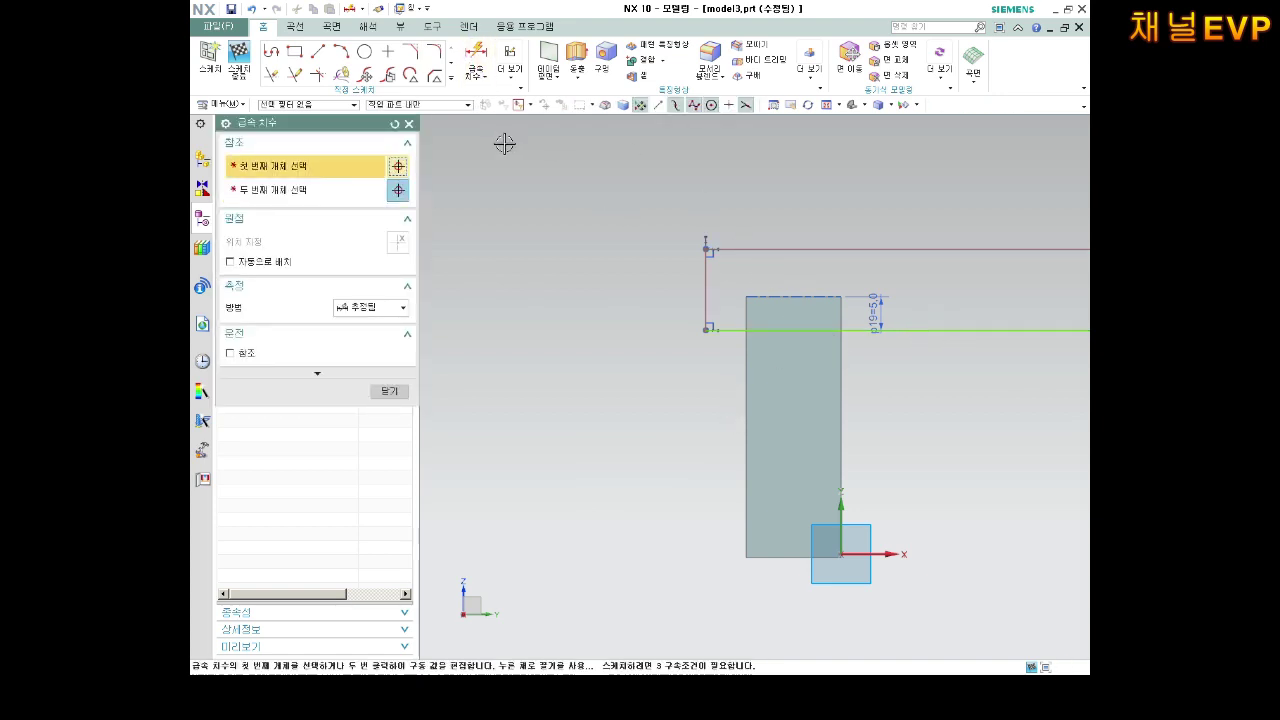
key(Escape)
click(481, 82)
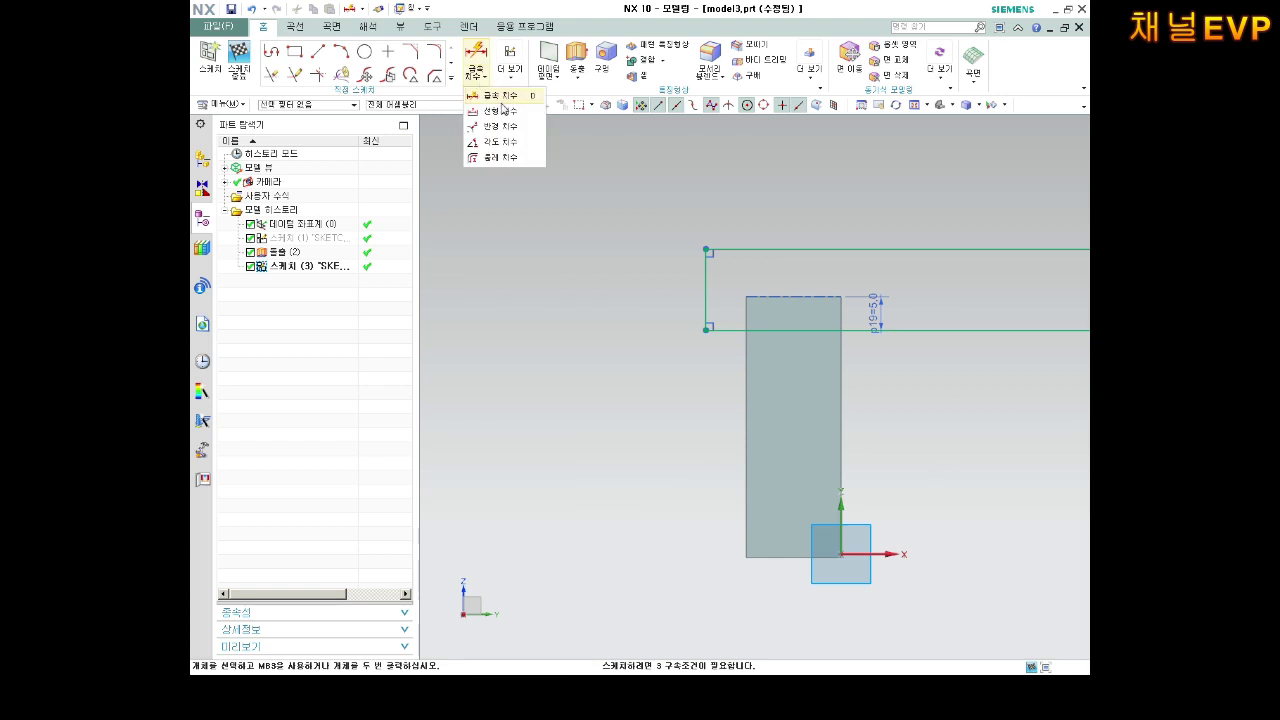
click(502, 95)
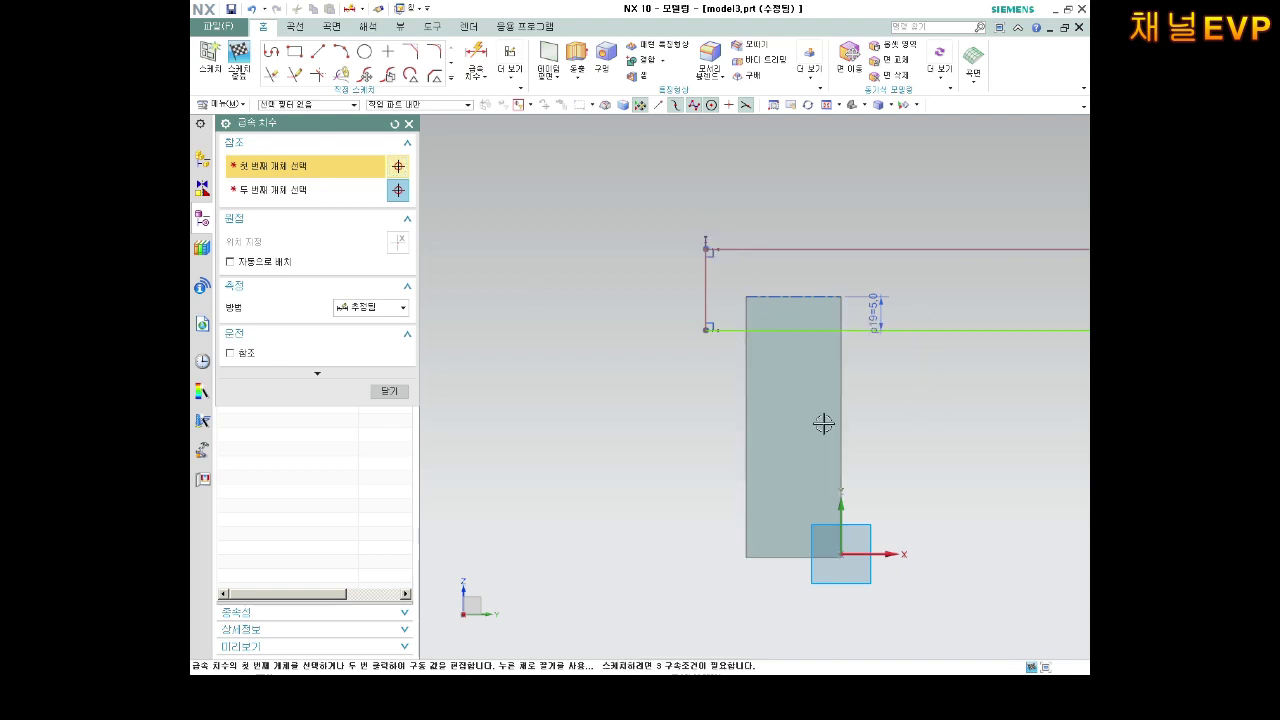
key(Escape)
Move the p19 dimension label above the sketch.
scroll(855, 325, down, 3)
scroll(880, 320, up, 4)
scroll(800, 318, down, 2)
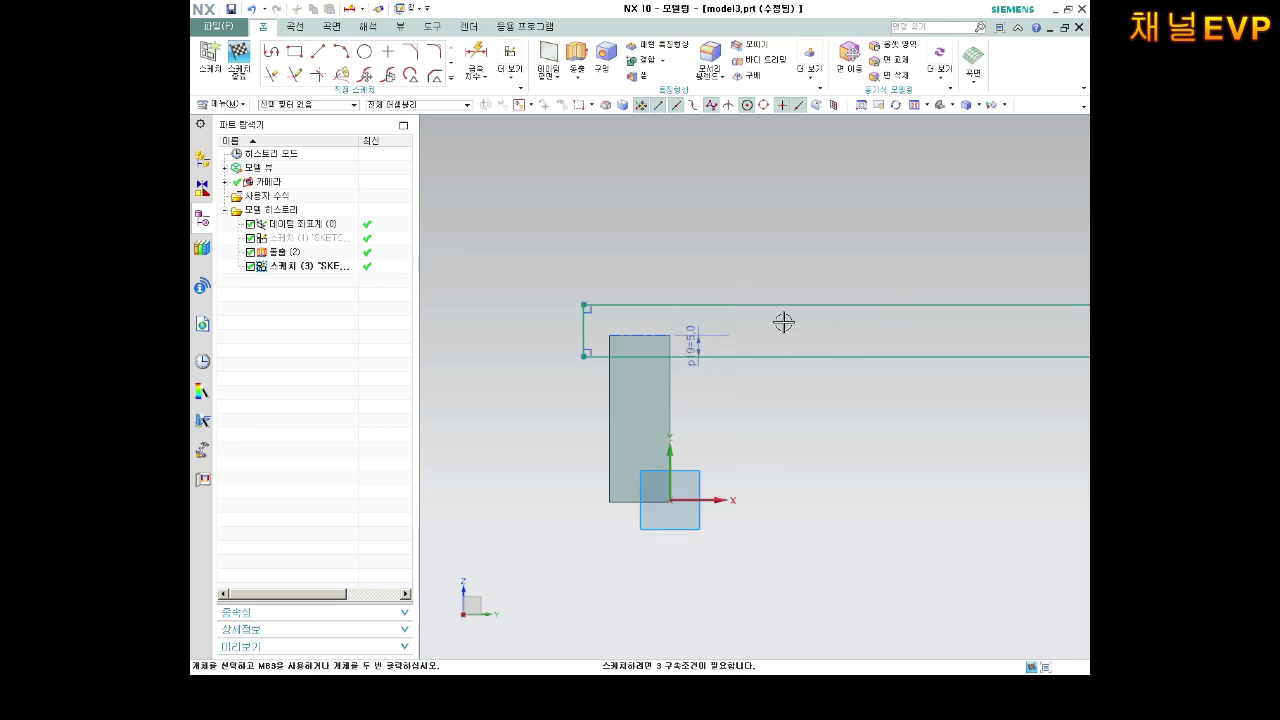
drag(890, 240, 815, 418)
drag(703, 348, 694, 229)
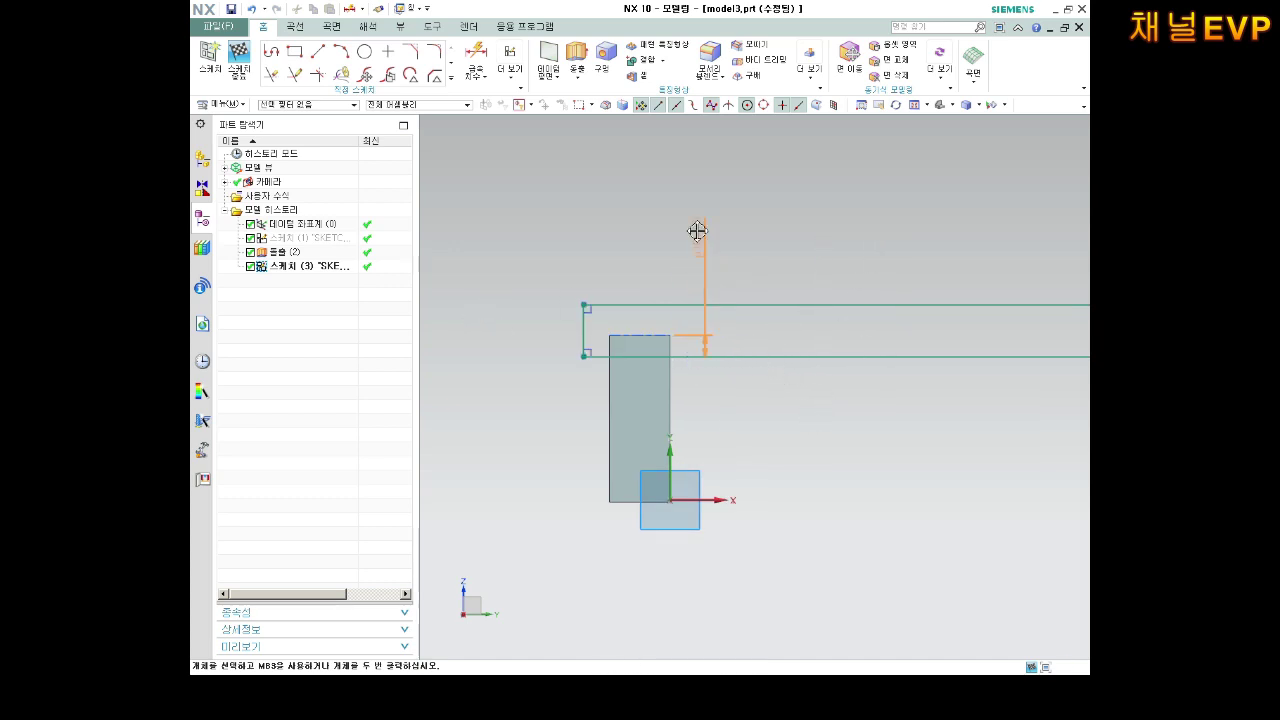
Abandon the p20 dimension and undo the last sketch change, restoring p18=6.0.
click(477, 66)
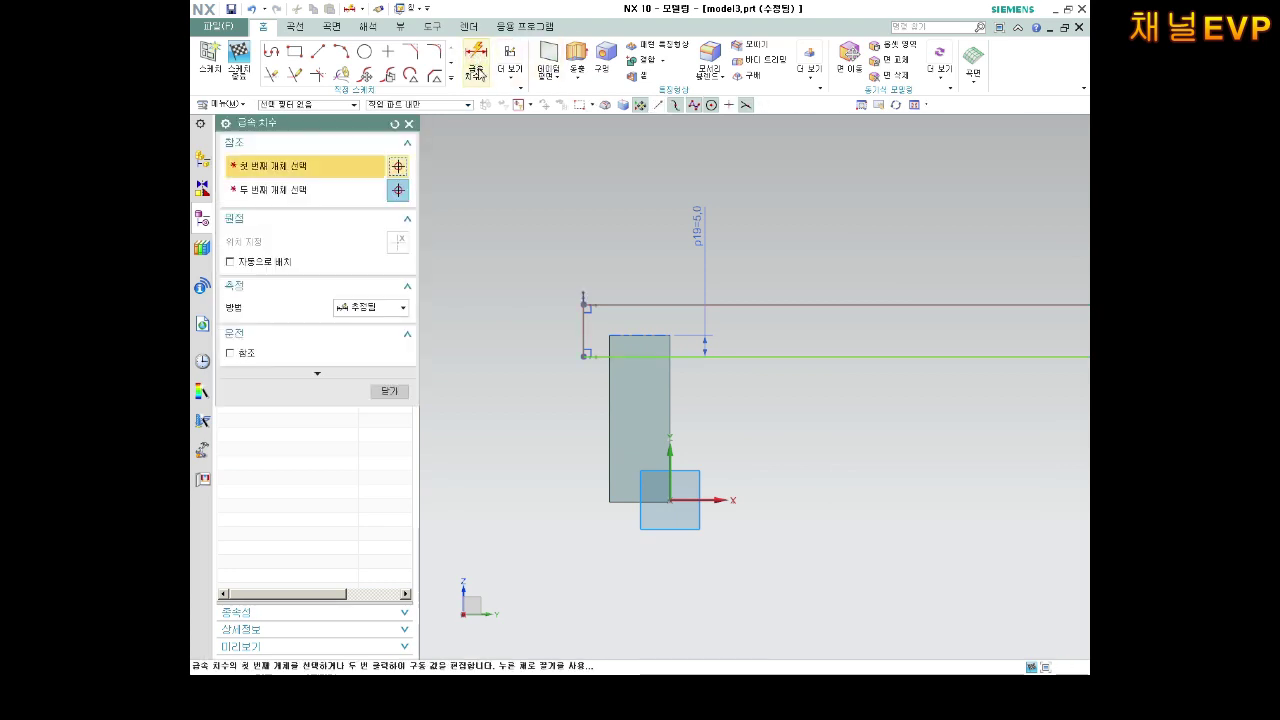
click(584, 343)
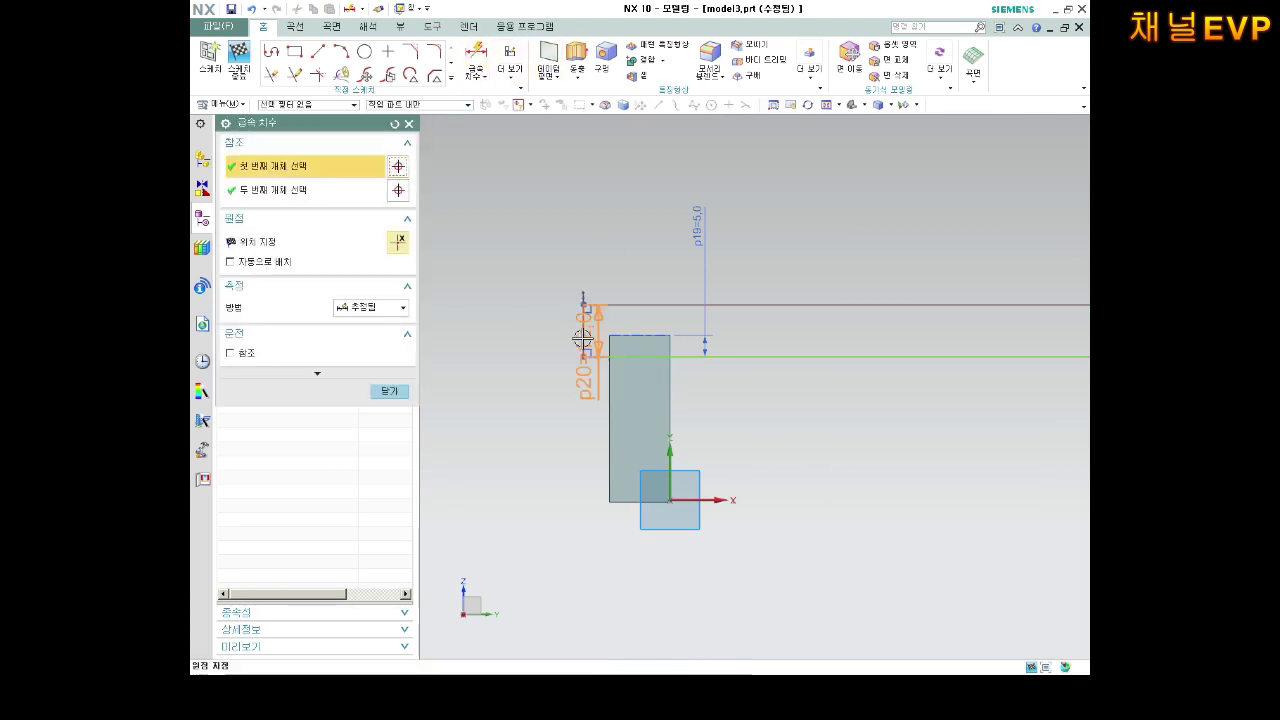
key(Escape)
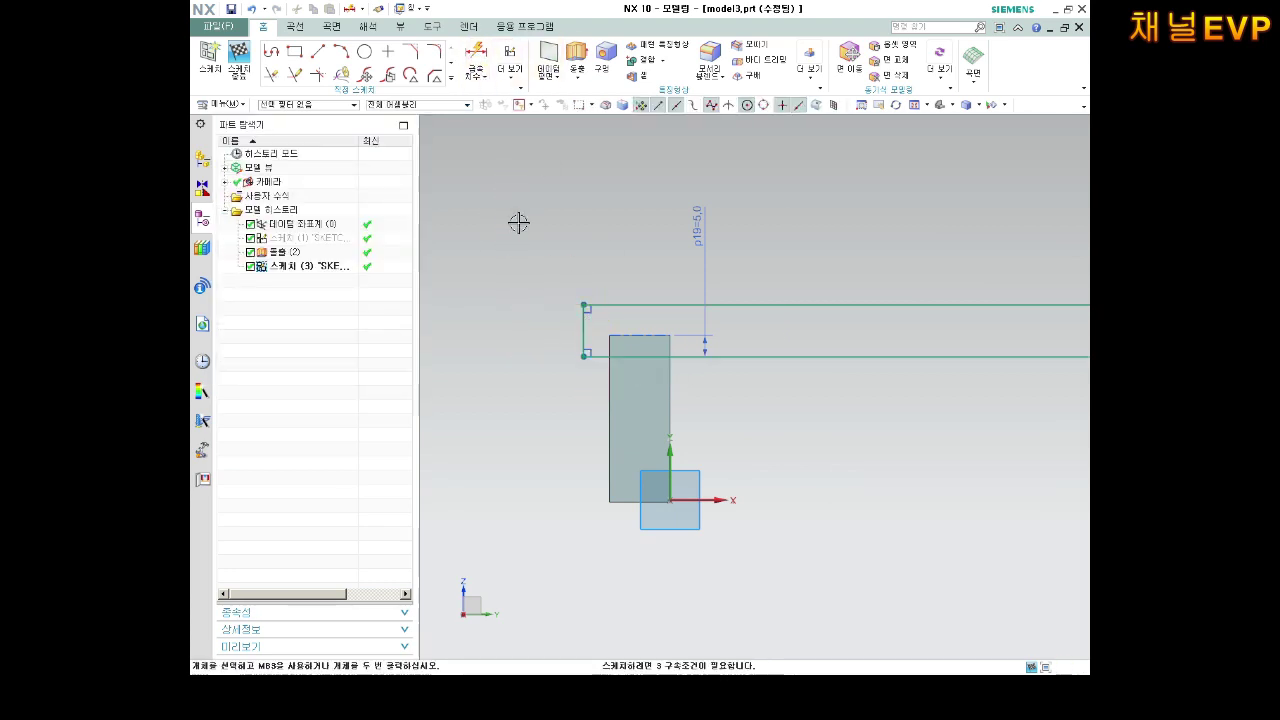
key(d)
scroll(735, 345, up, 5)
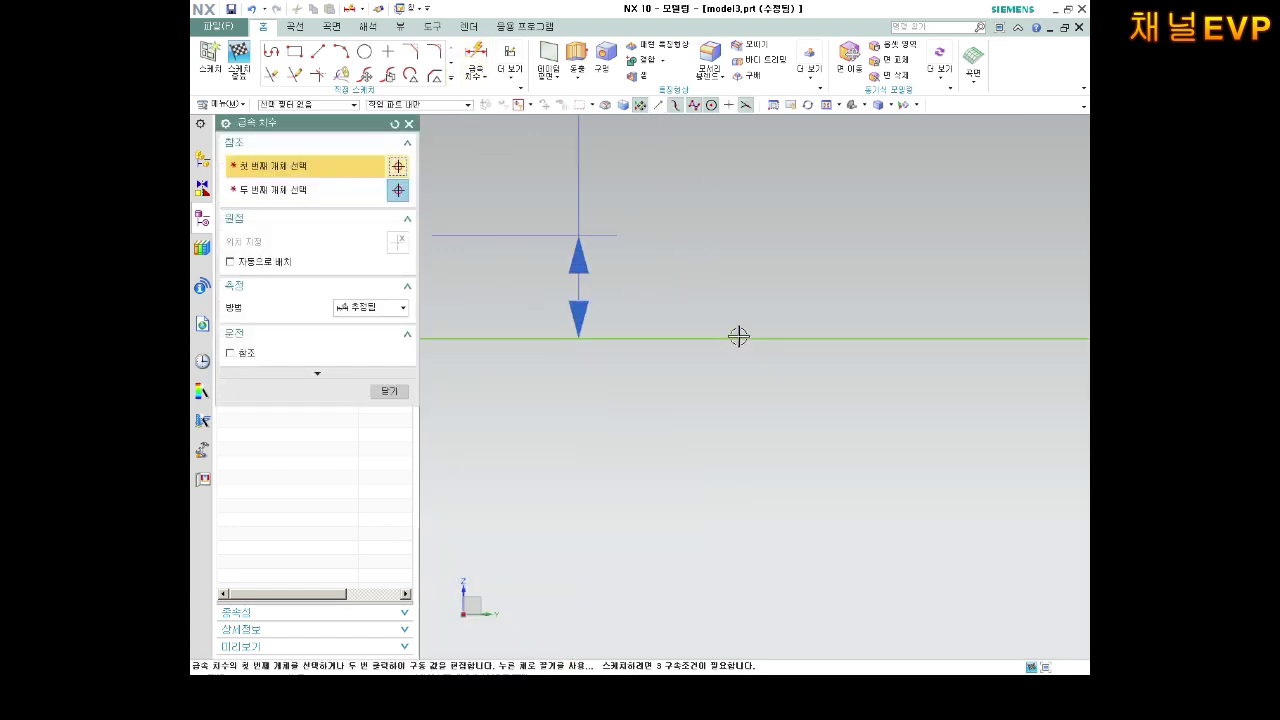
scroll(732, 337, down, 4)
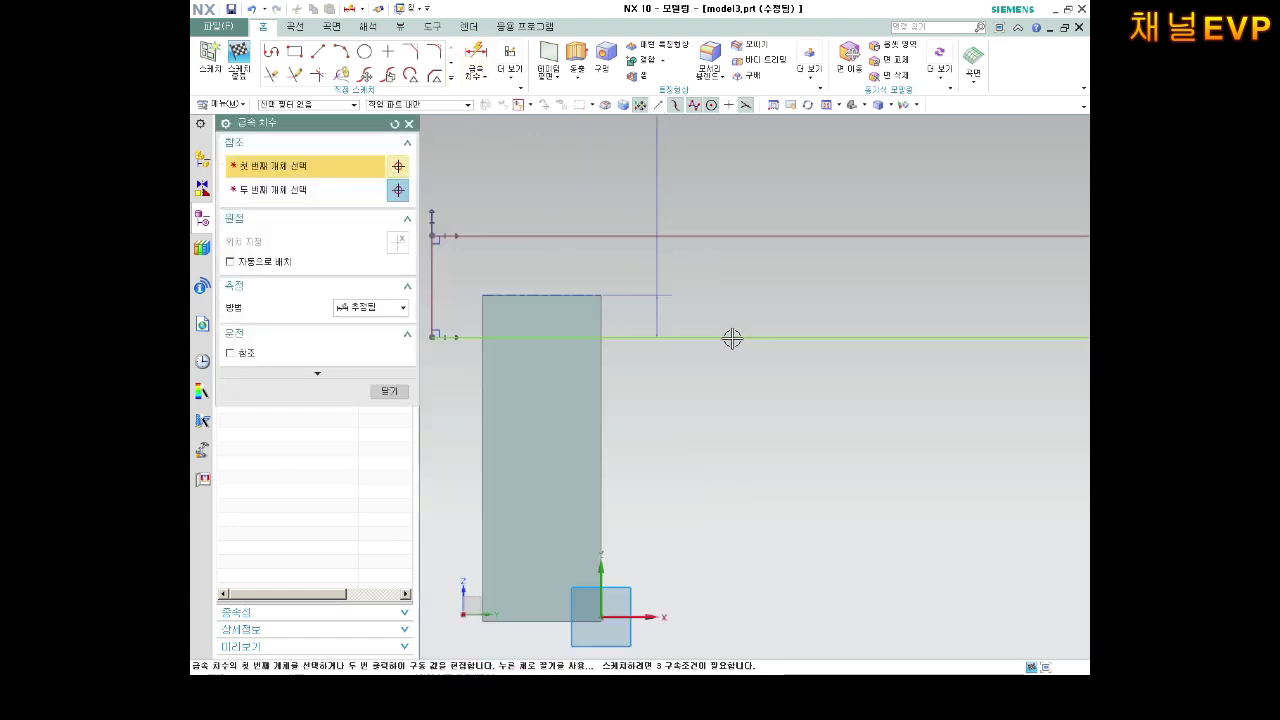
scroll(717, 346, down, 2)
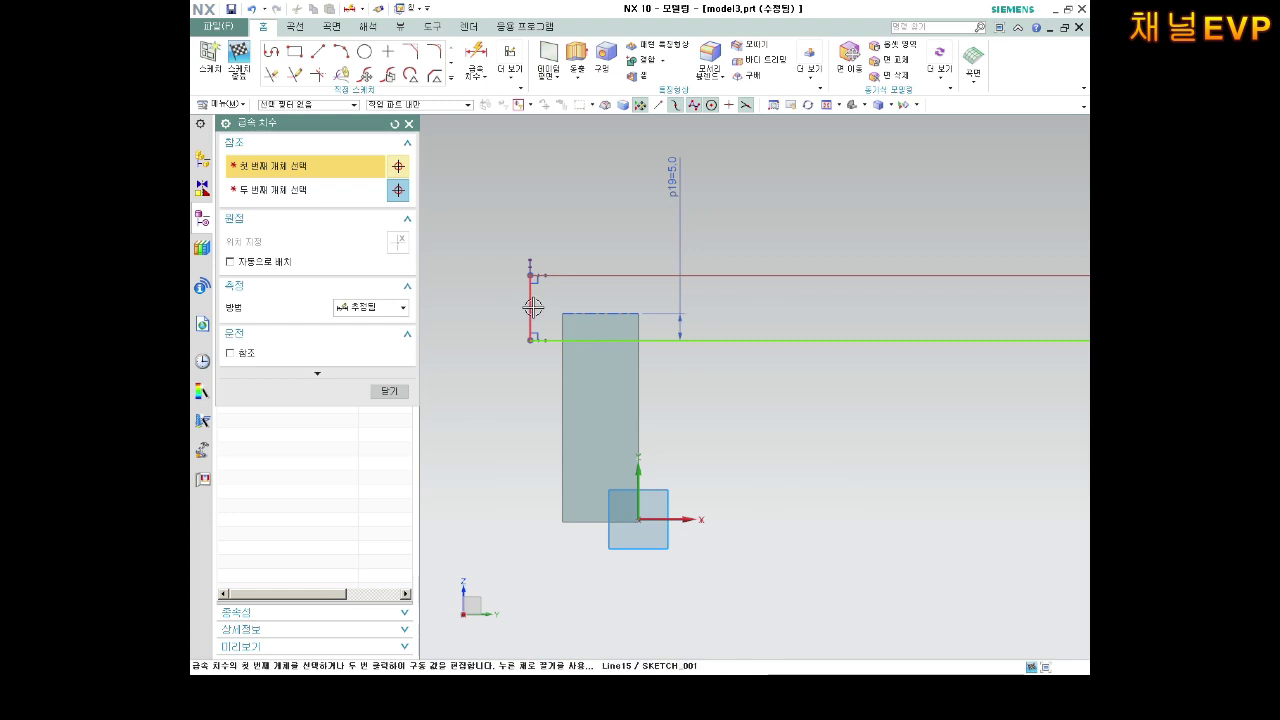
key(Escape)
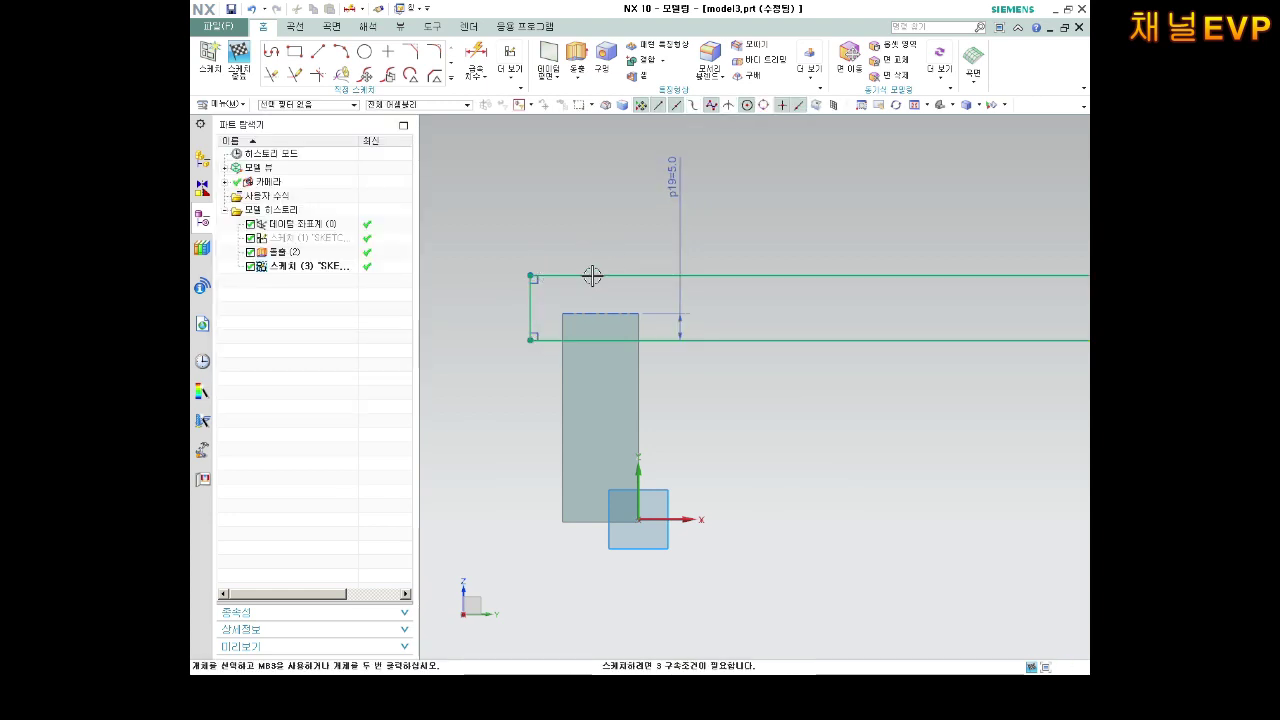
drag(900, 214, 808, 428)
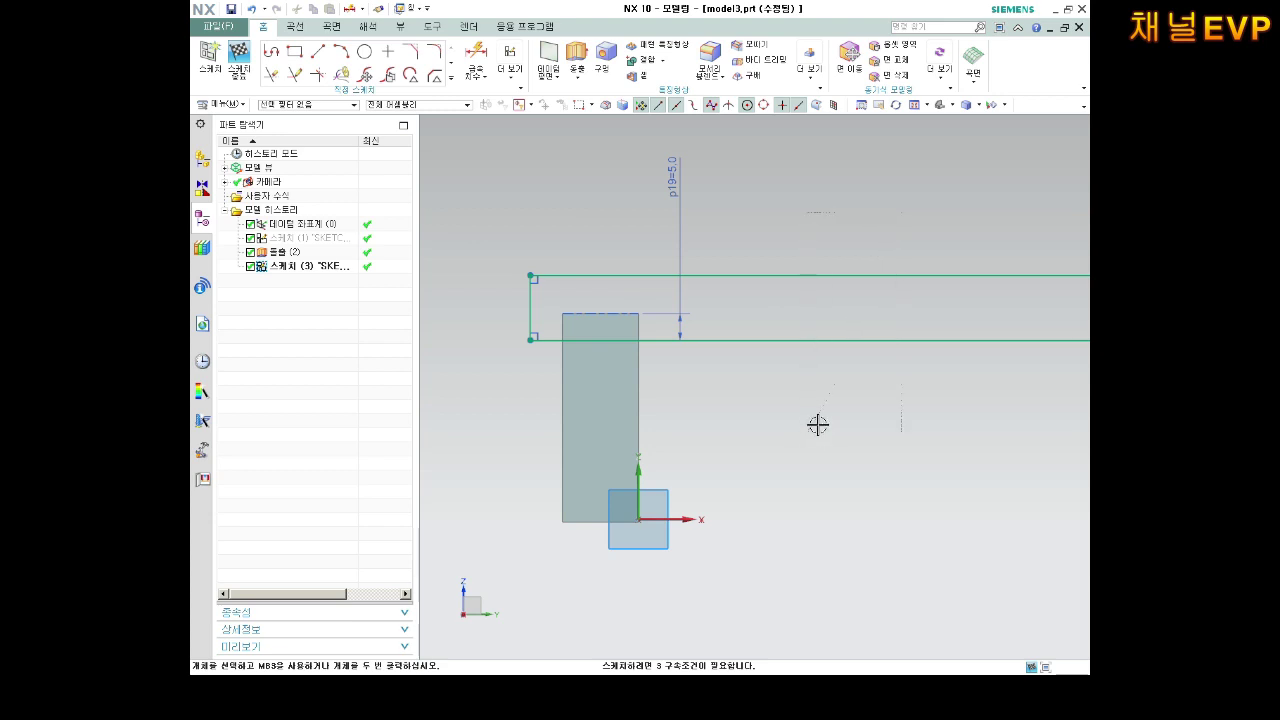
key(ctrl+z)
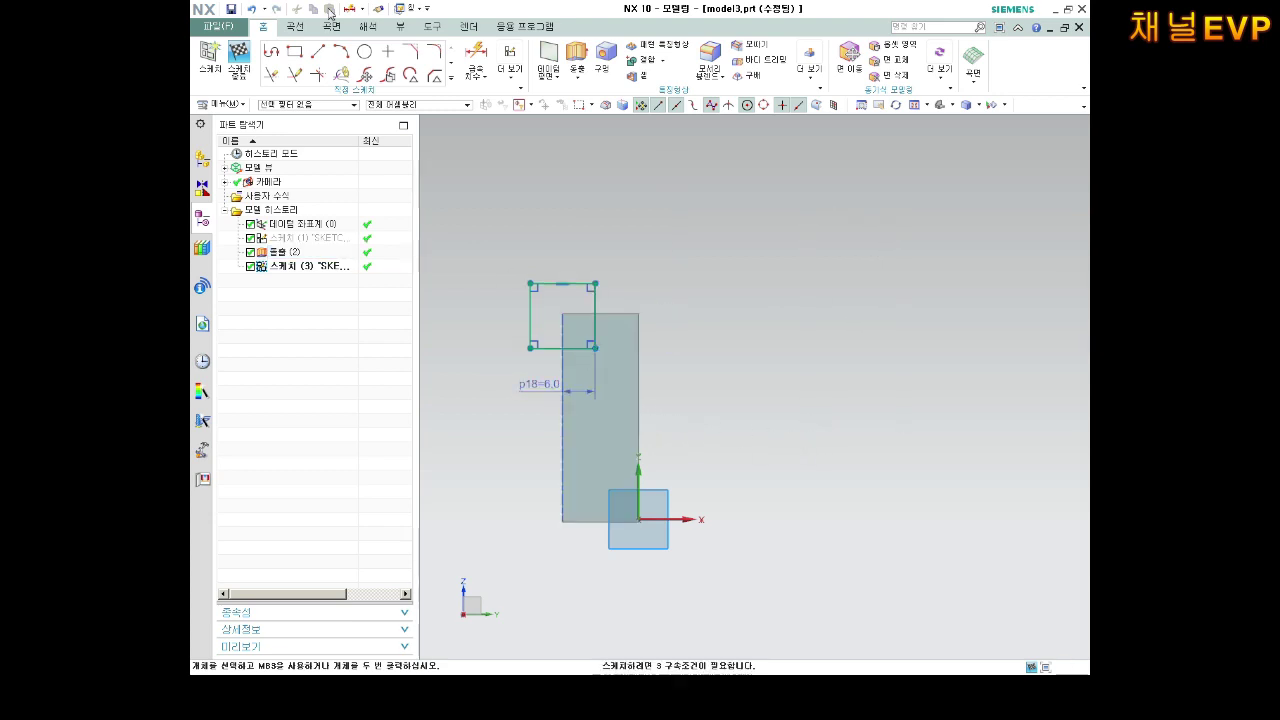
Add a 5 height dimension to the rectangle's right edge, drag the rectangle up, then delete the misplaced dimension.
click(476, 55)
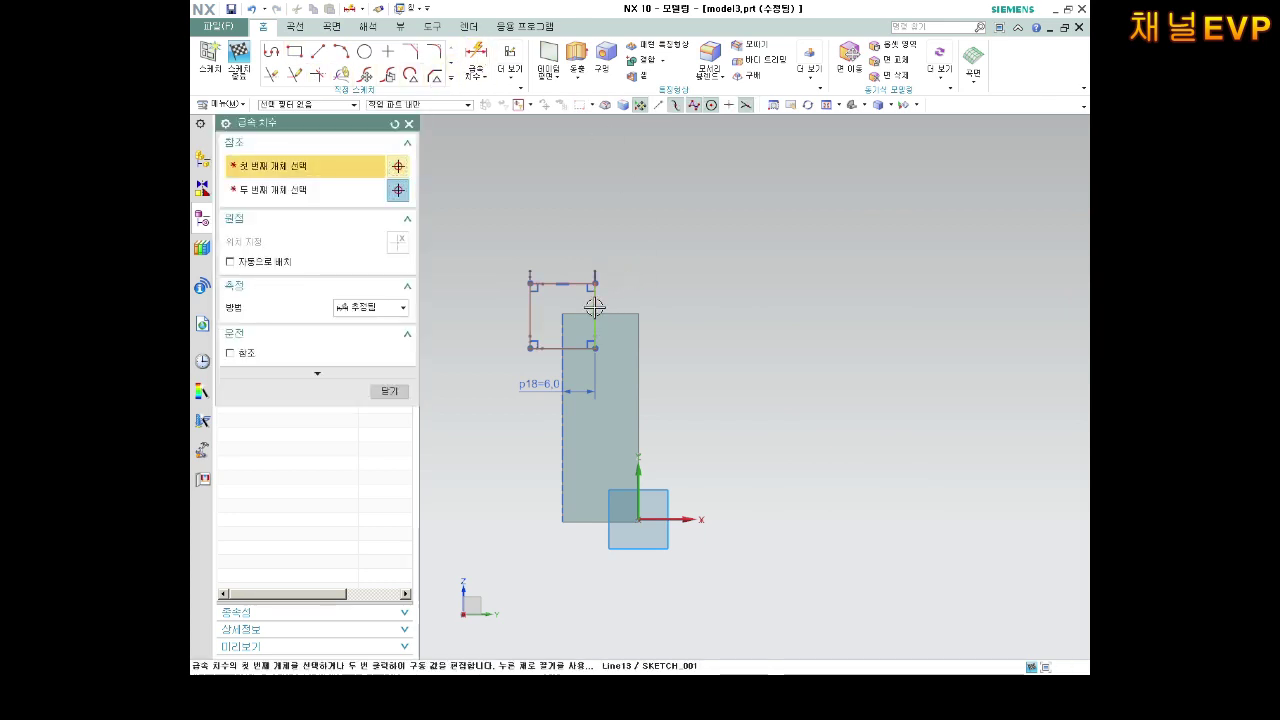
click(596, 308)
click(689, 305)
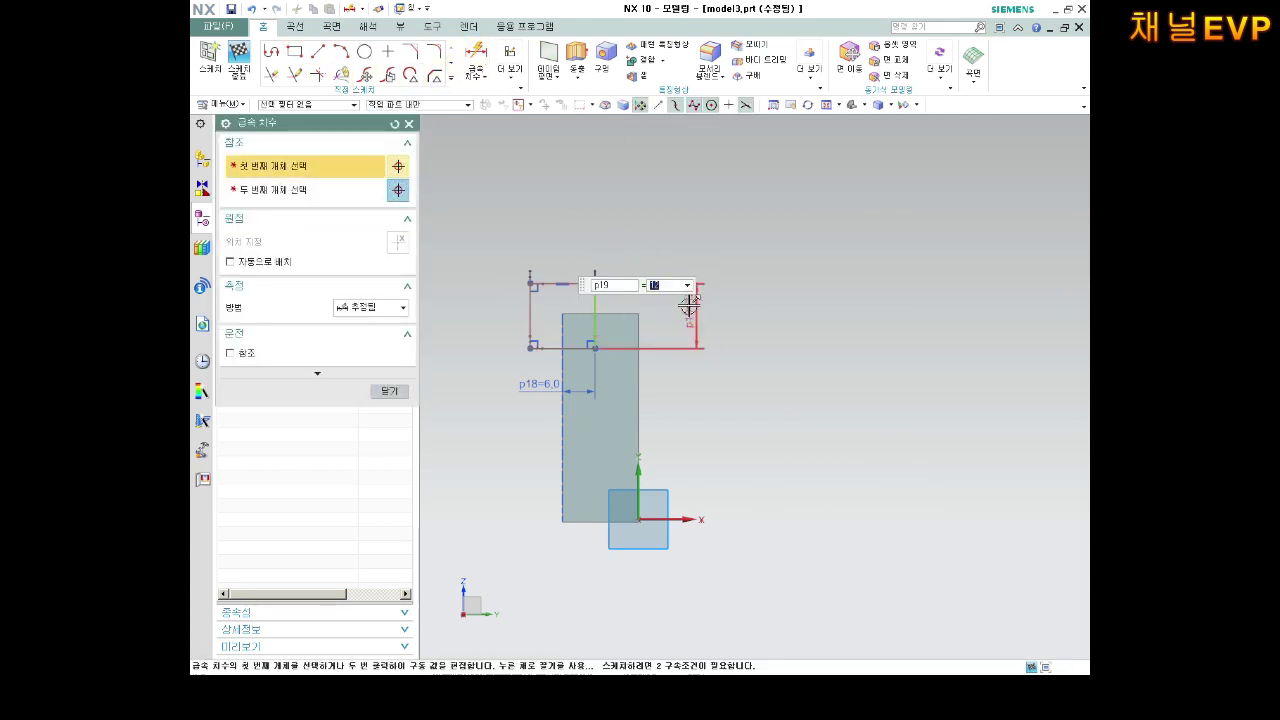
text(5)
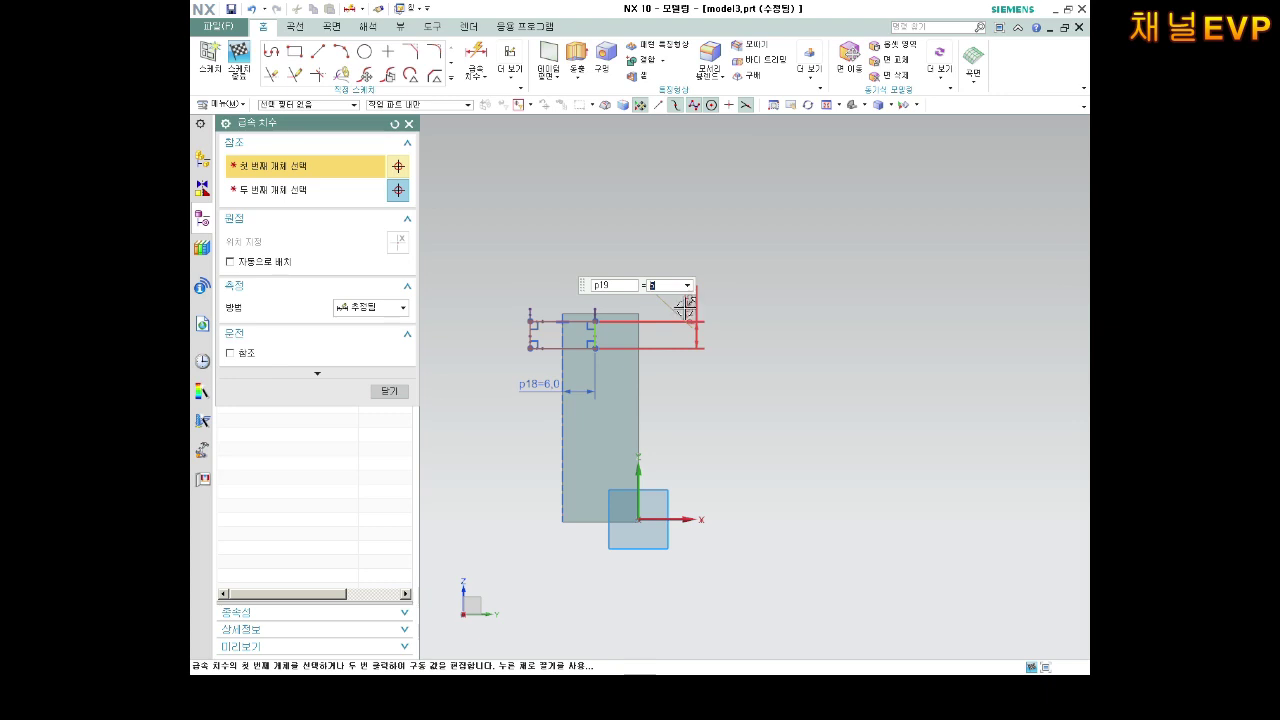
key(Return)
key(Escape)
scroll(535, 345, up, 2)
drag(530, 361, 527, 323)
scroll(700, 310, up, 1)
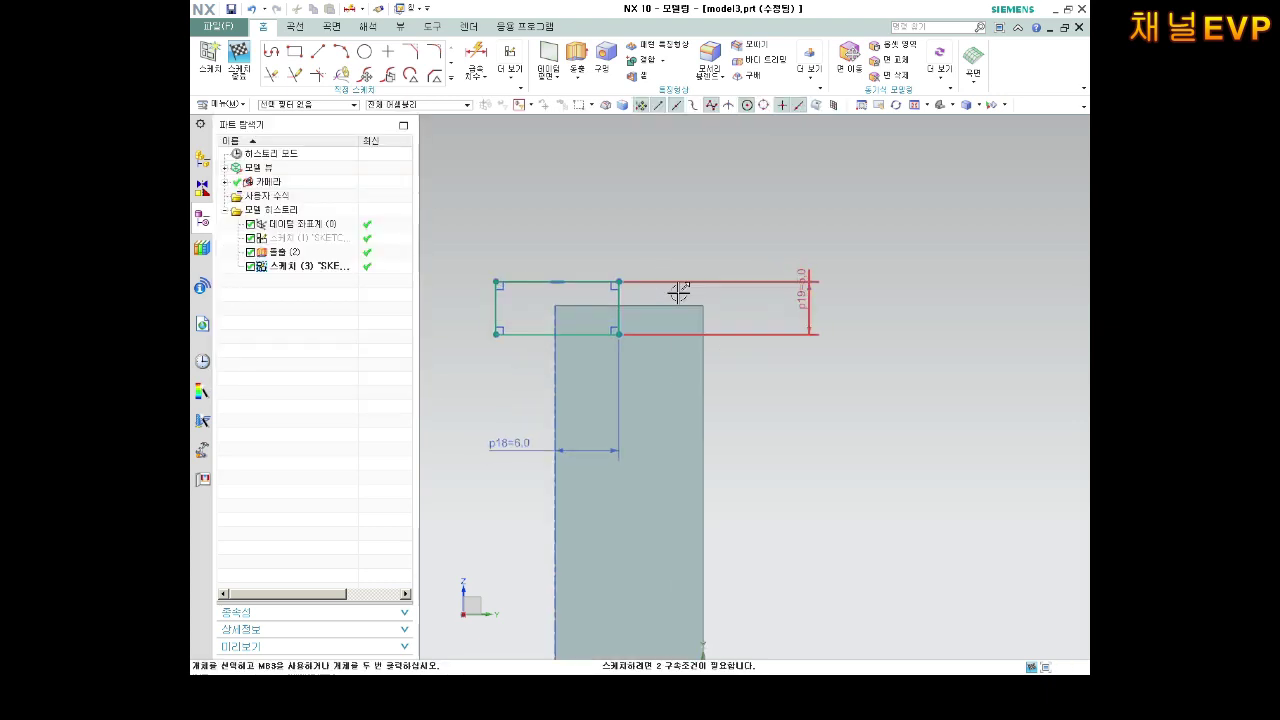
scroll(663, 281, up, 1)
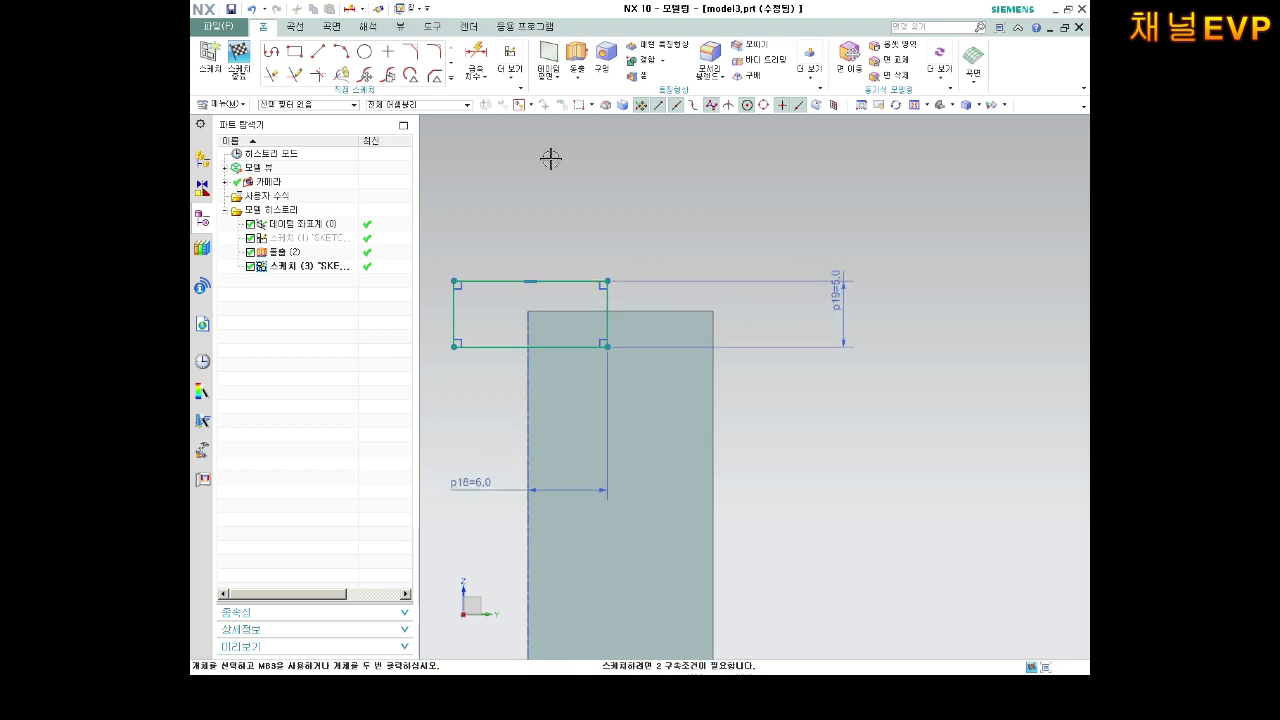
key(Delete)
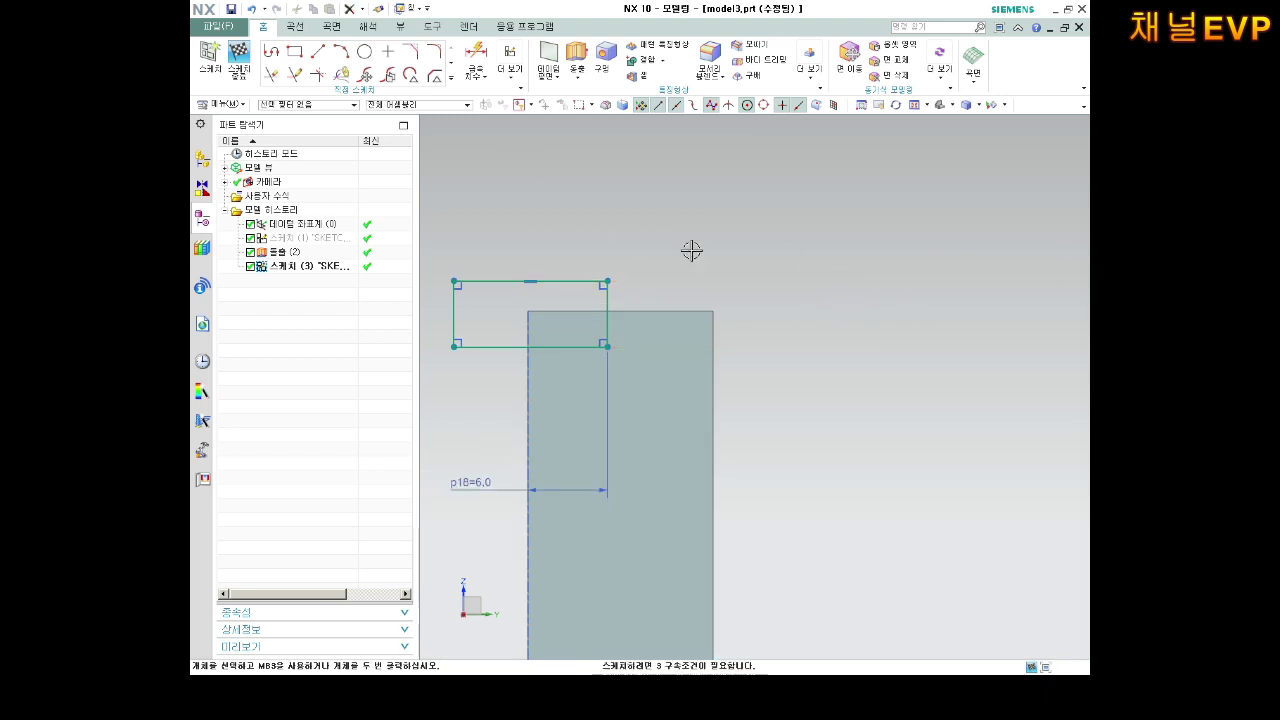
Dimension the rectangle's top-right corner 5 from the block's top corner and stretch its top up.
click(476, 52)
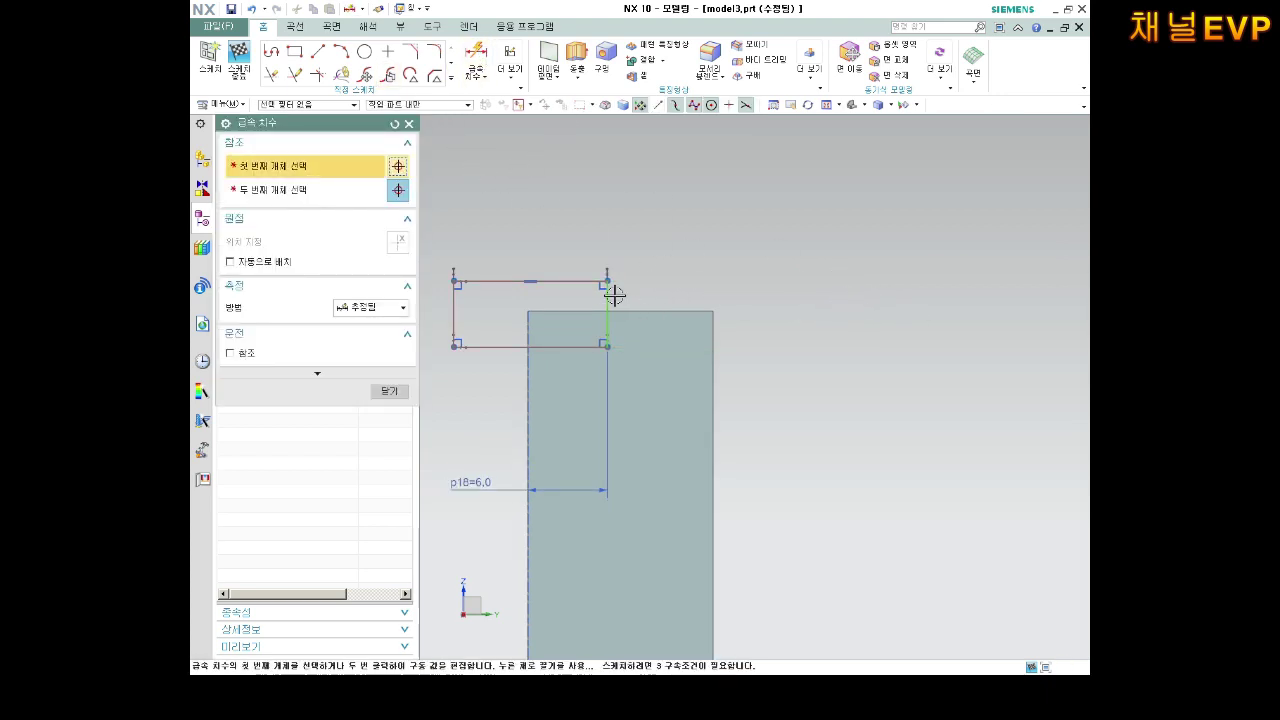
click(609, 345)
click(713, 312)
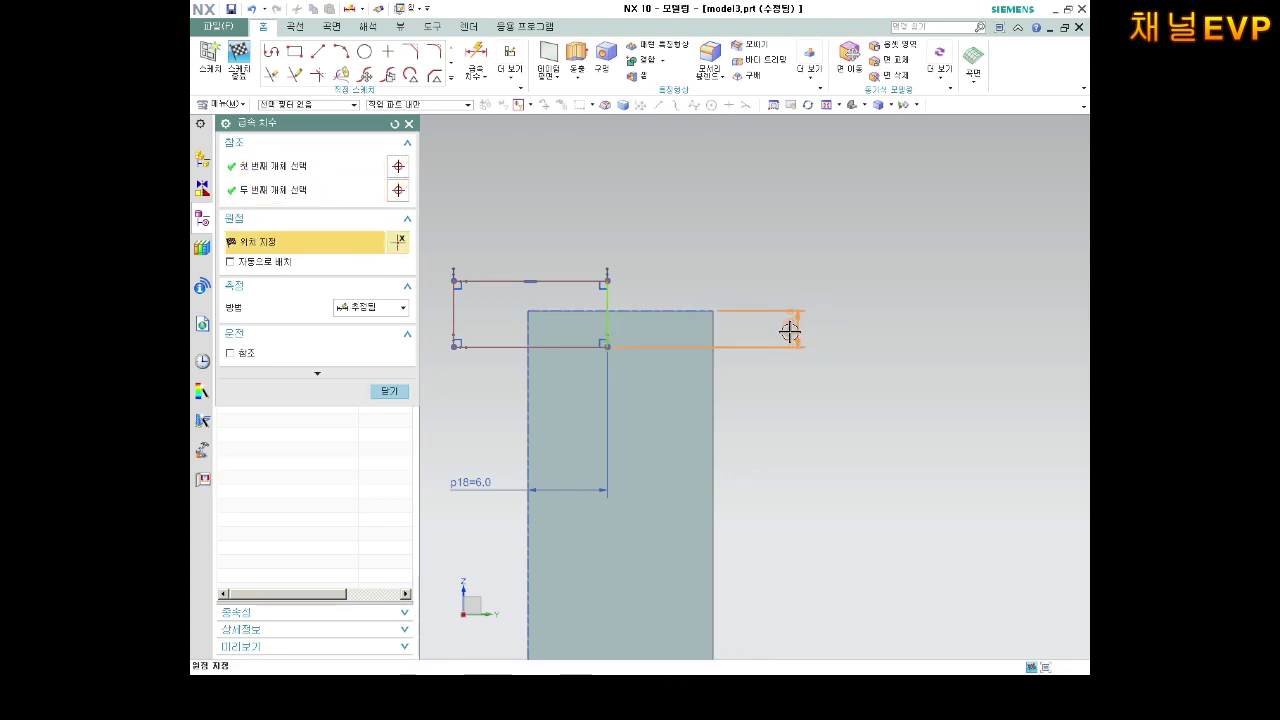
click(791, 330)
text(5)
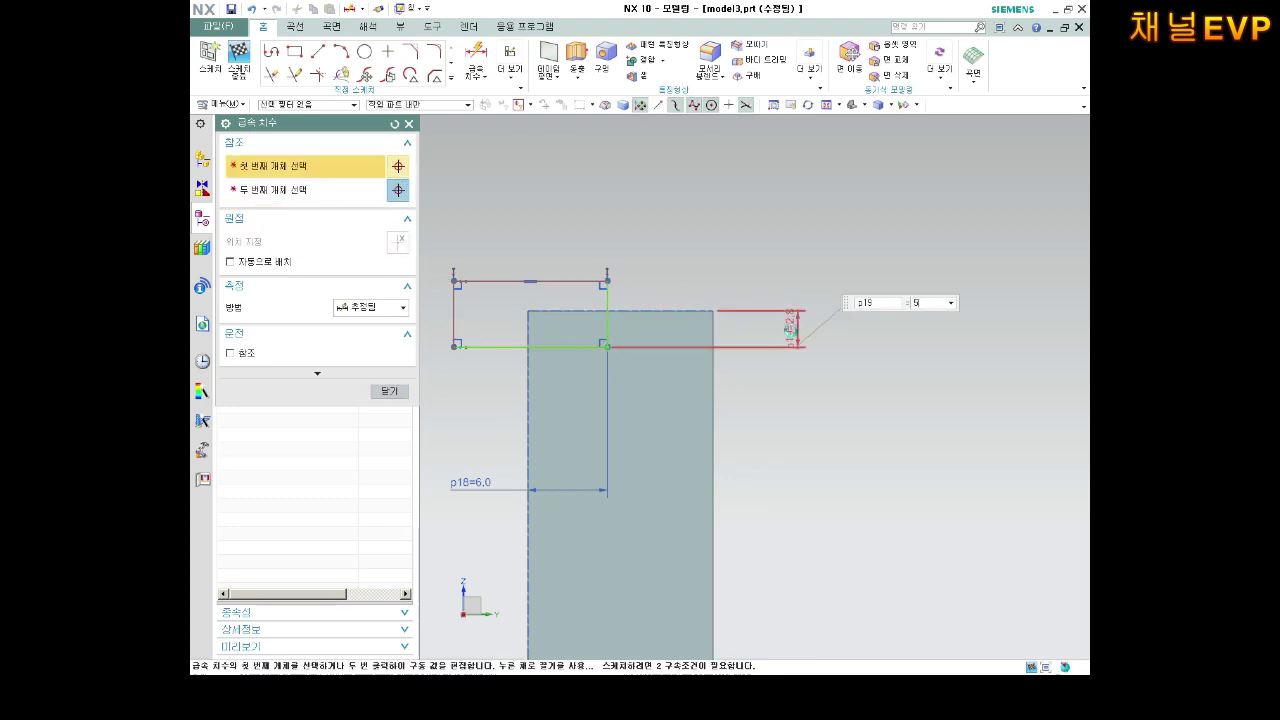
key(Return)
key(Escape)
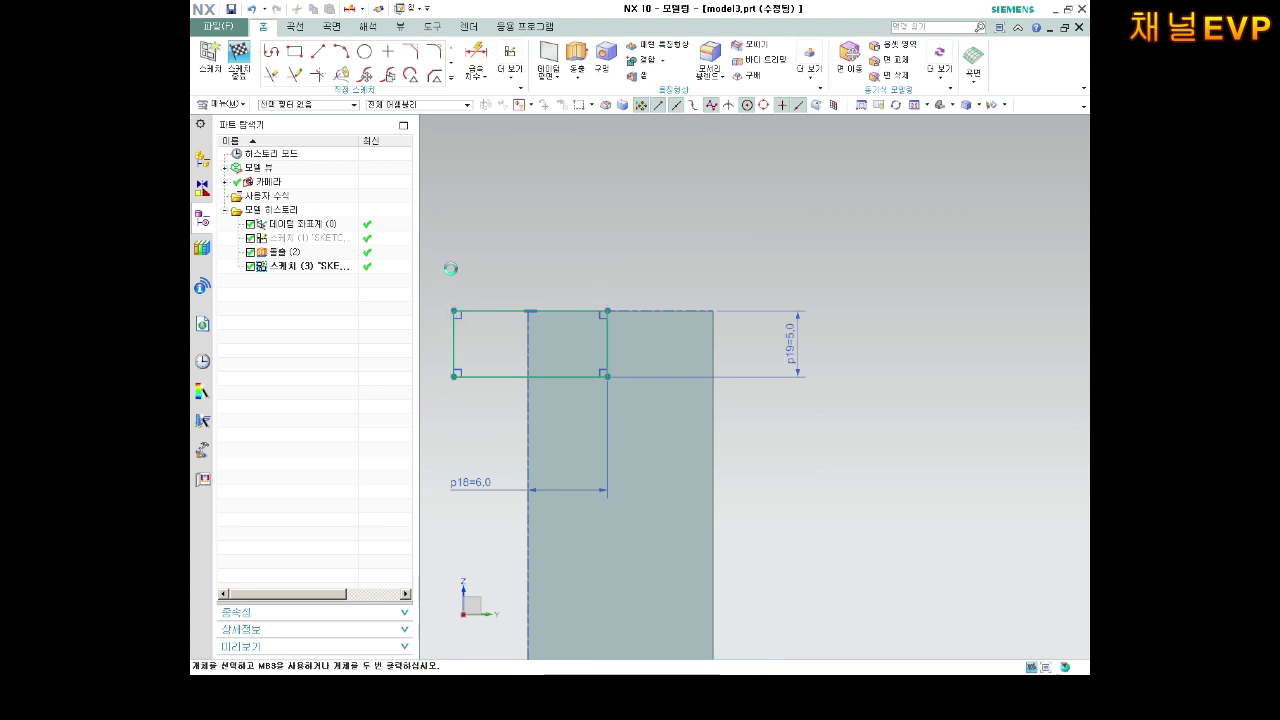
drag(453, 313, 451, 269)
Finish the sketch and extrude it with Boolean set to Subtract.
click(238, 60)
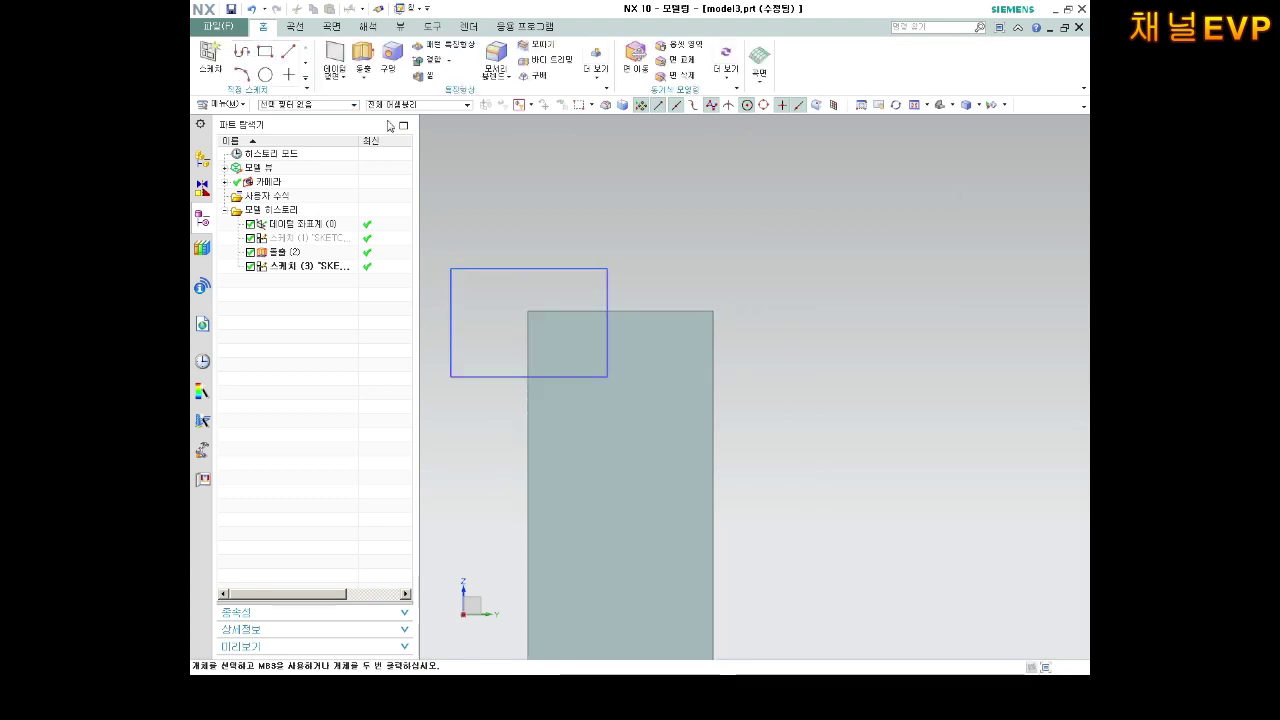
click(651, 286)
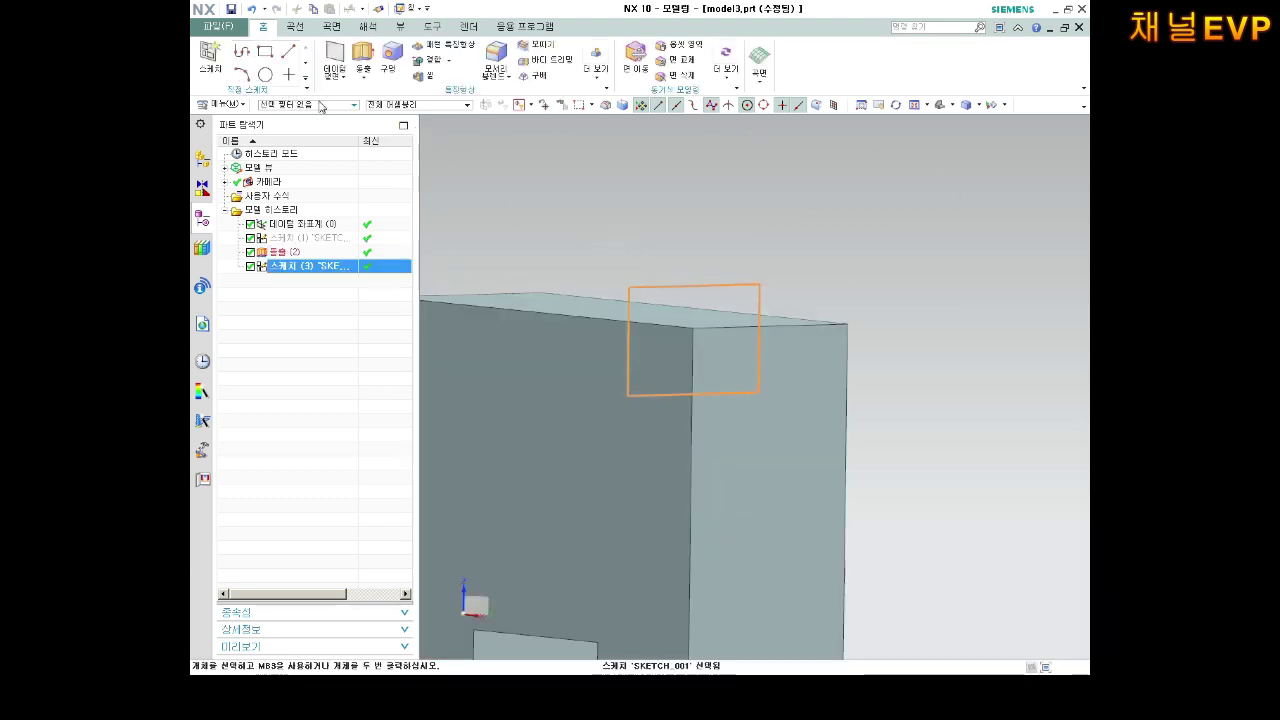
click(361, 81)
click(371, 94)
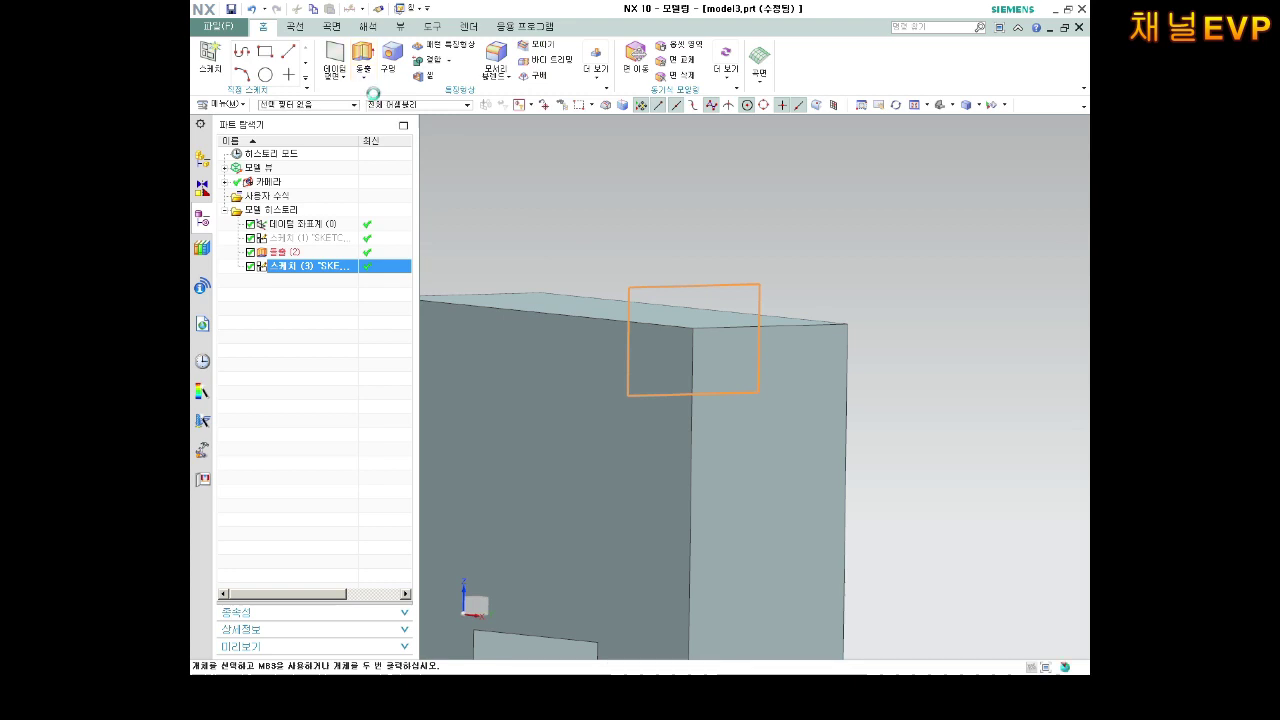
click(392, 398)
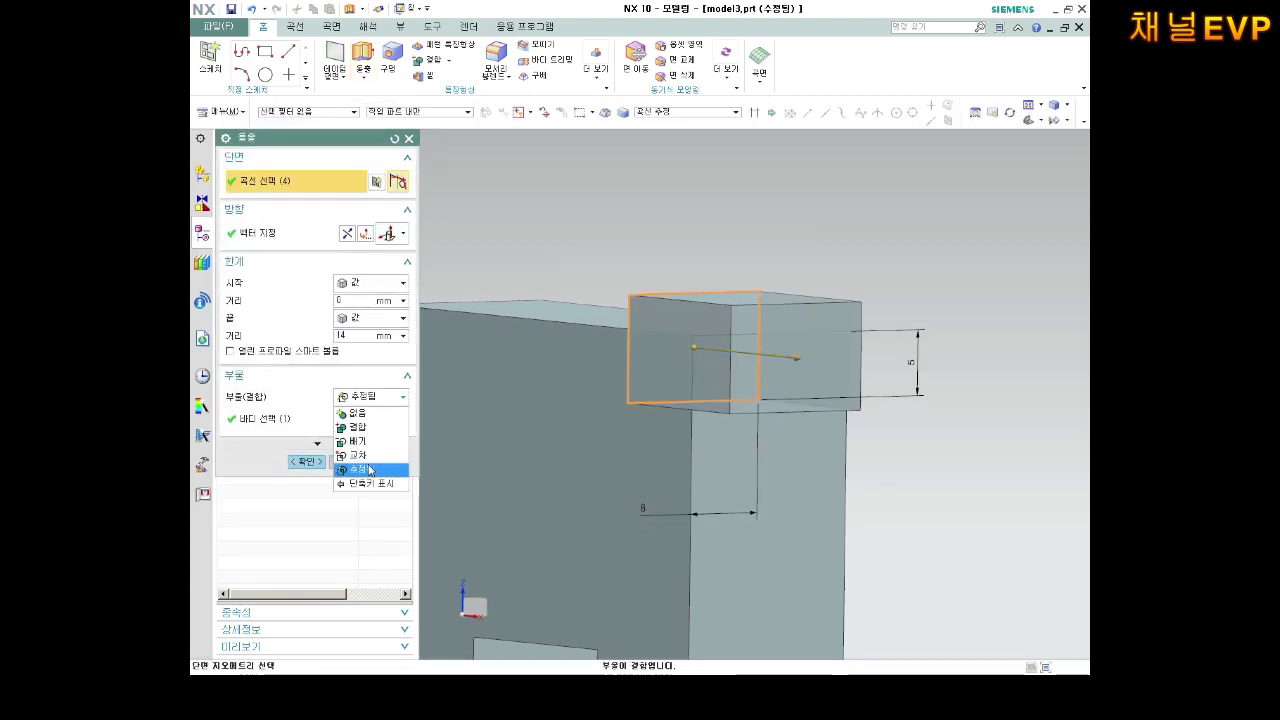
click(356, 441)
Reverse the cut direction, set End to Through All, and apply the groove cut.
middle_drag(600, 400, 631, 349)
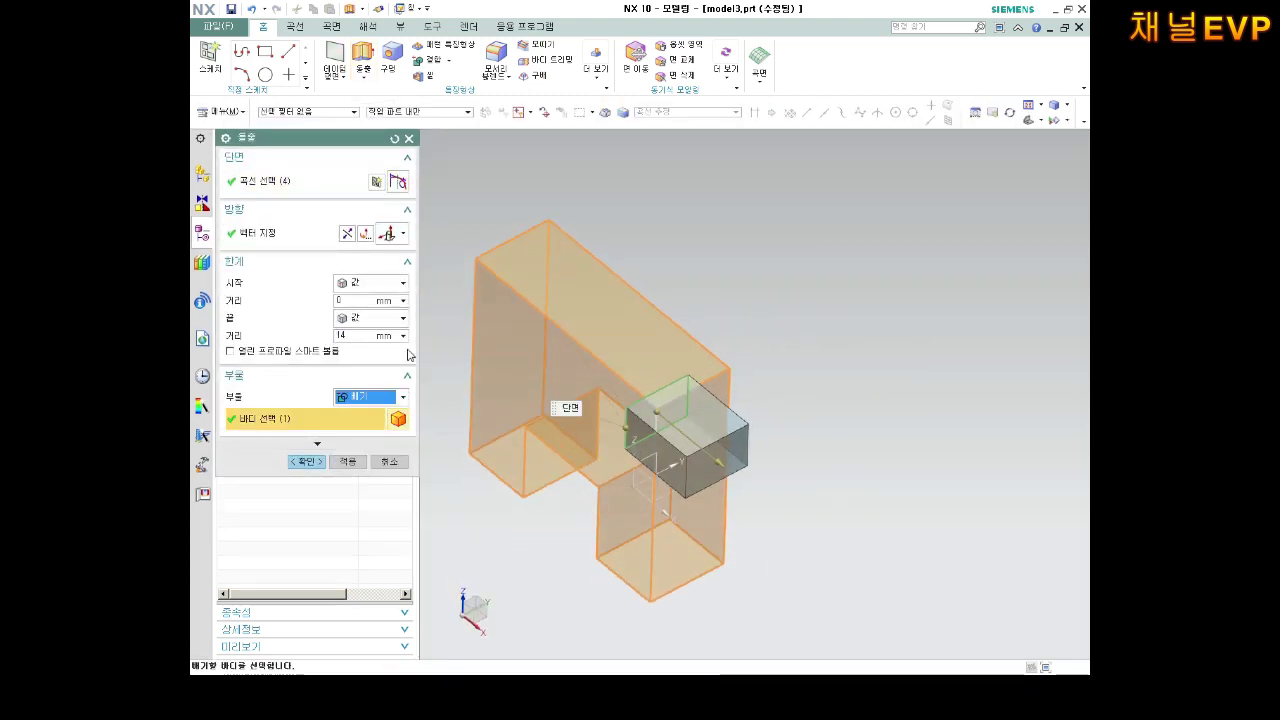
click(346, 233)
click(371, 284)
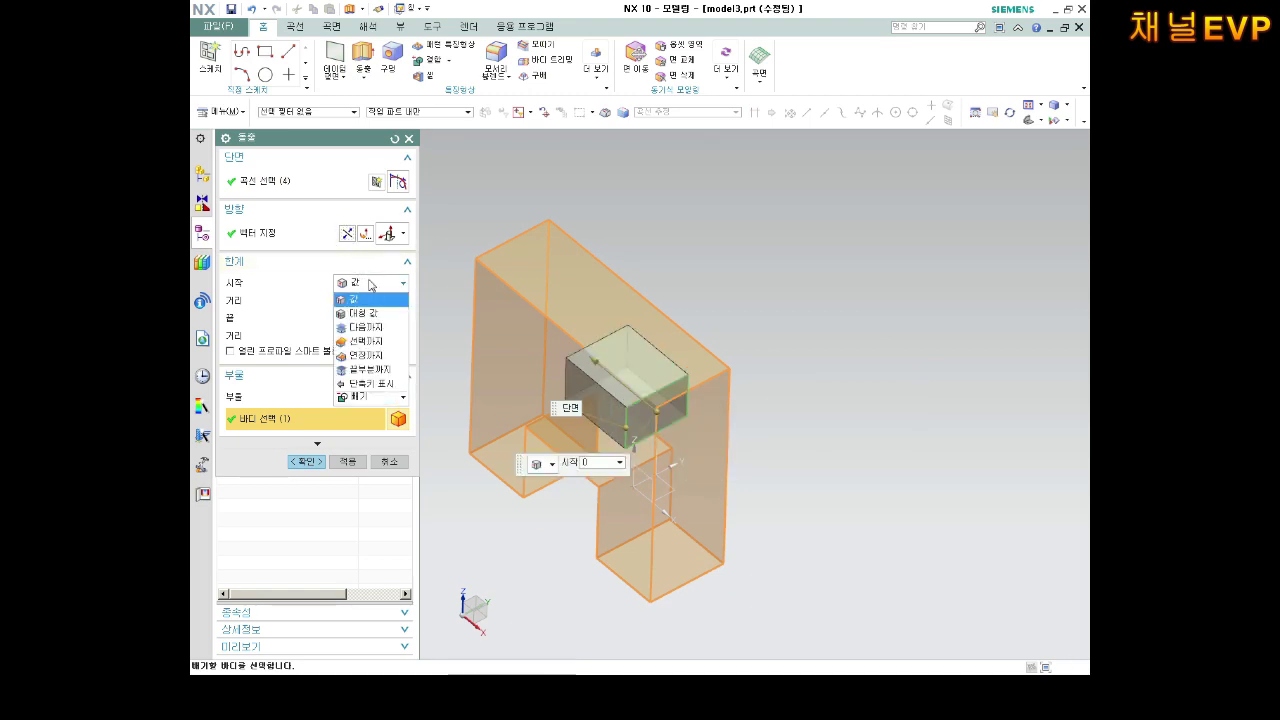
click(358, 299)
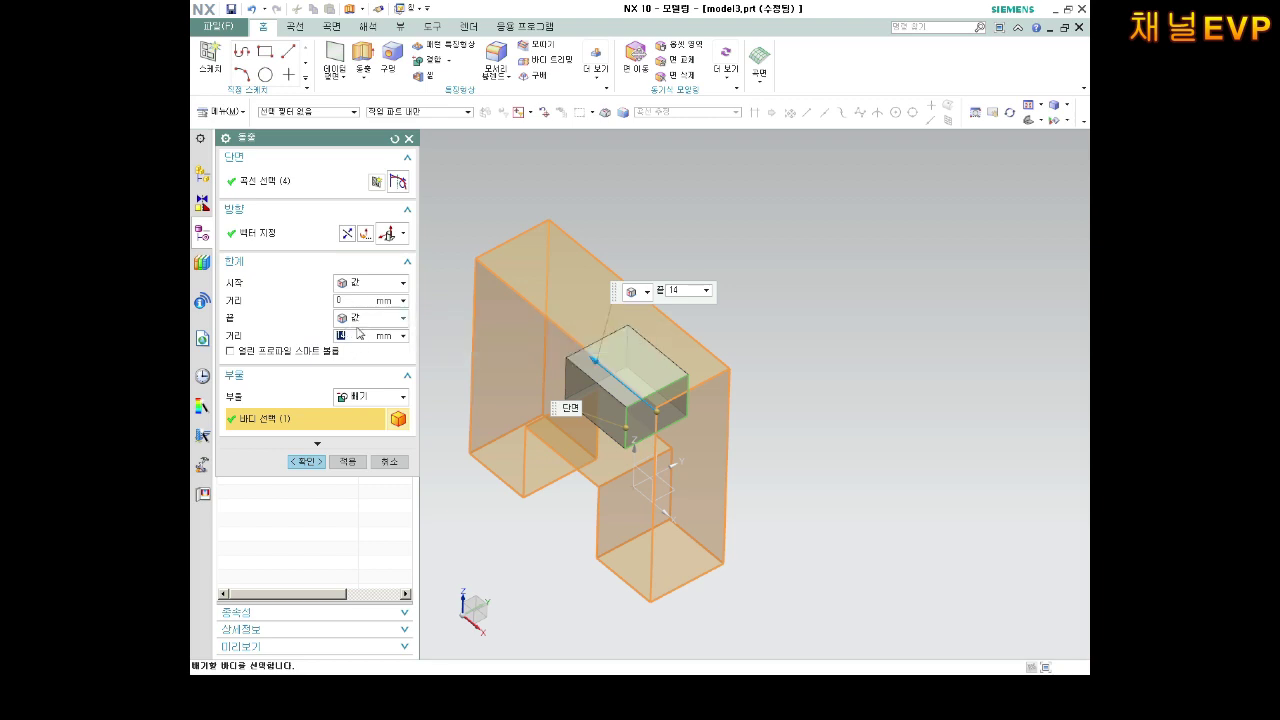
click(360, 320)
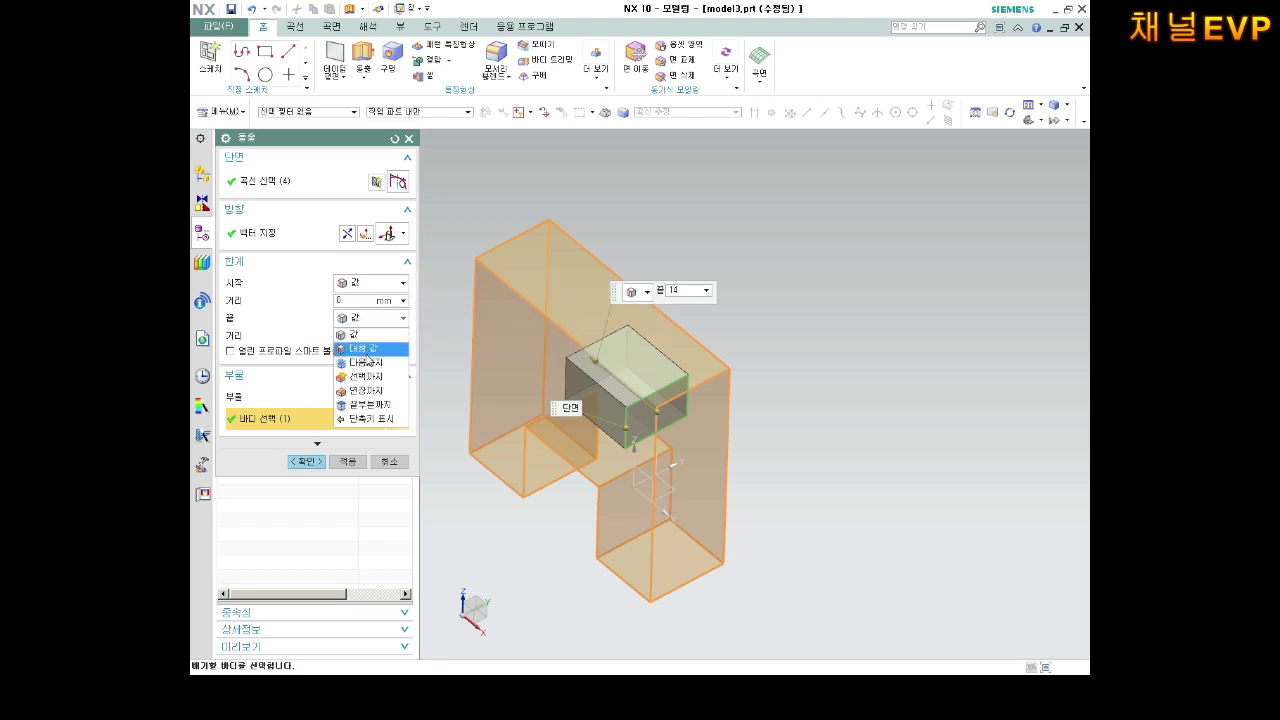
click(368, 366)
click(306, 460)
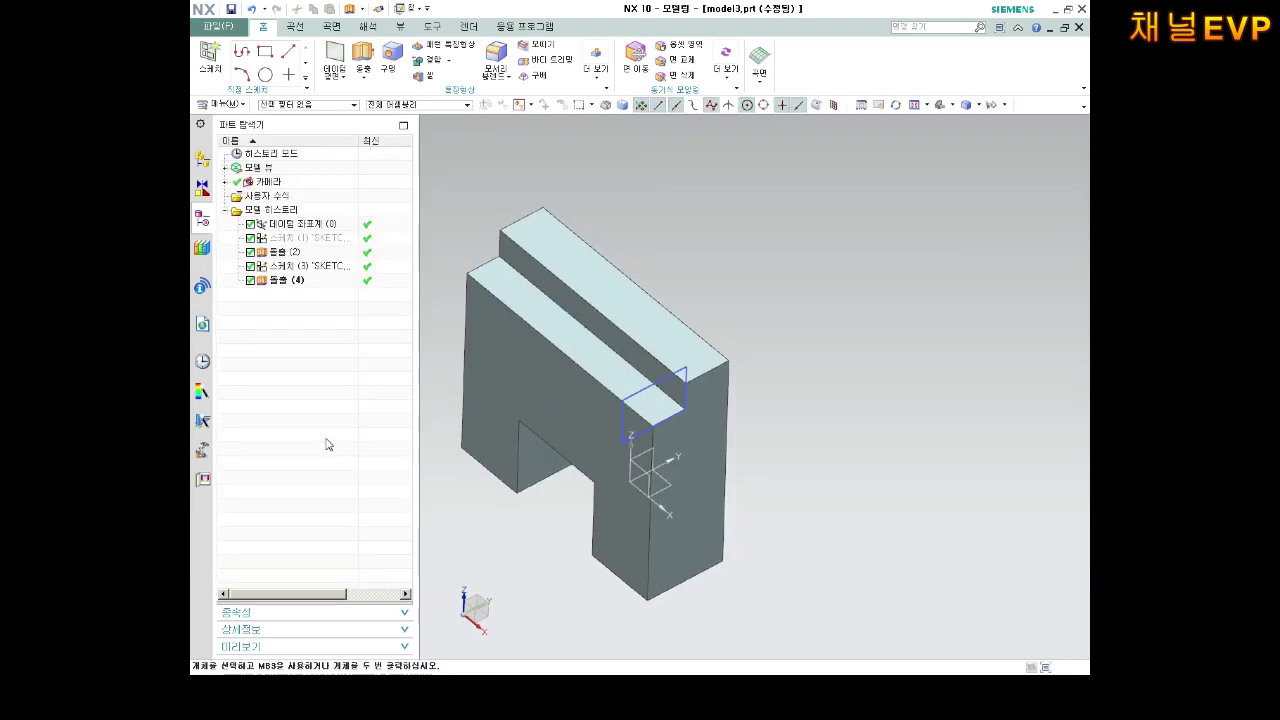
Hide the slot sketch and rotate the block to a front-facing view.
right_click(290, 267)
click(335, 249)
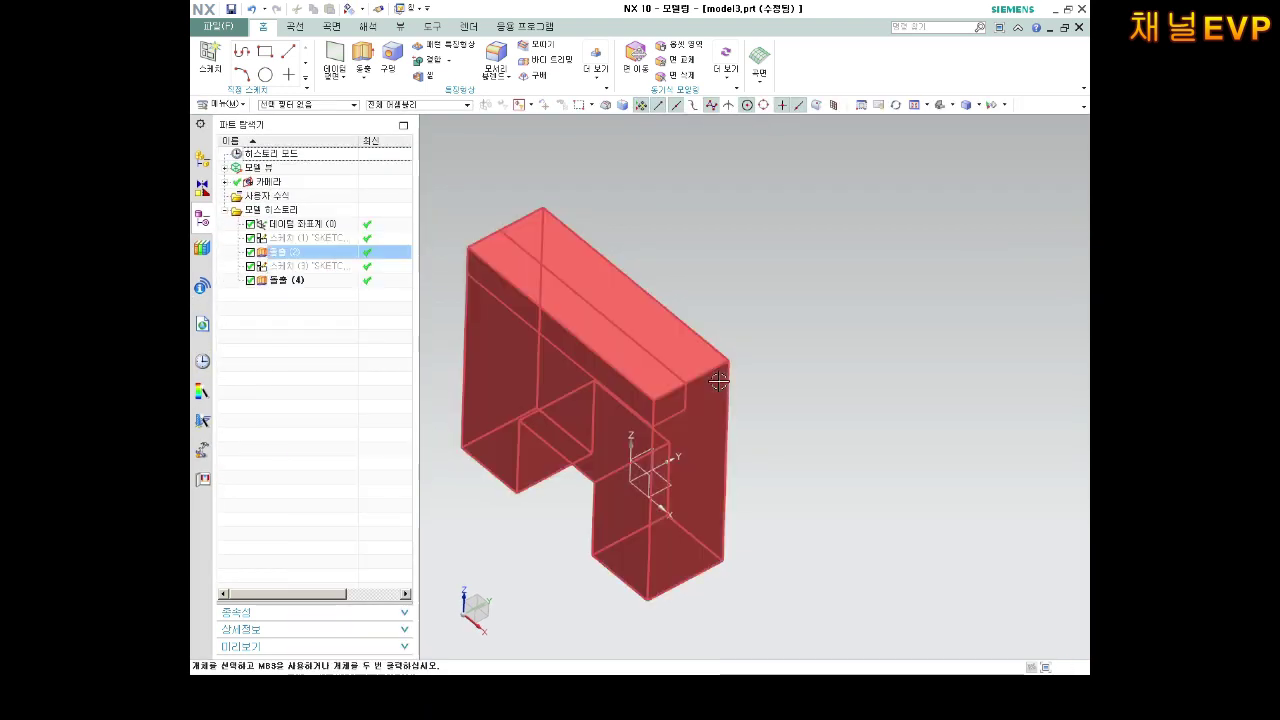
scroll(614, 356, up, 3)
middle_drag(600, 350, 614, 356)
Save the part under the new name 3번부품.prt.
key(ctrl+s)
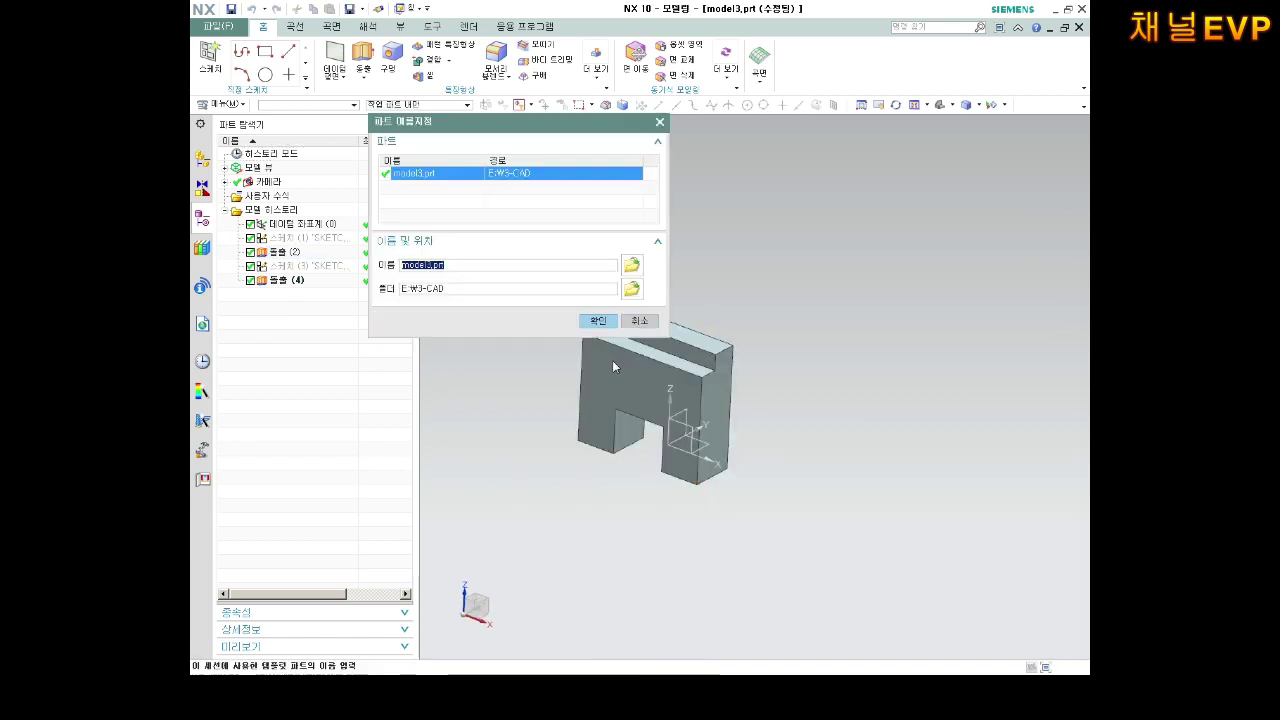
click(645, 327)
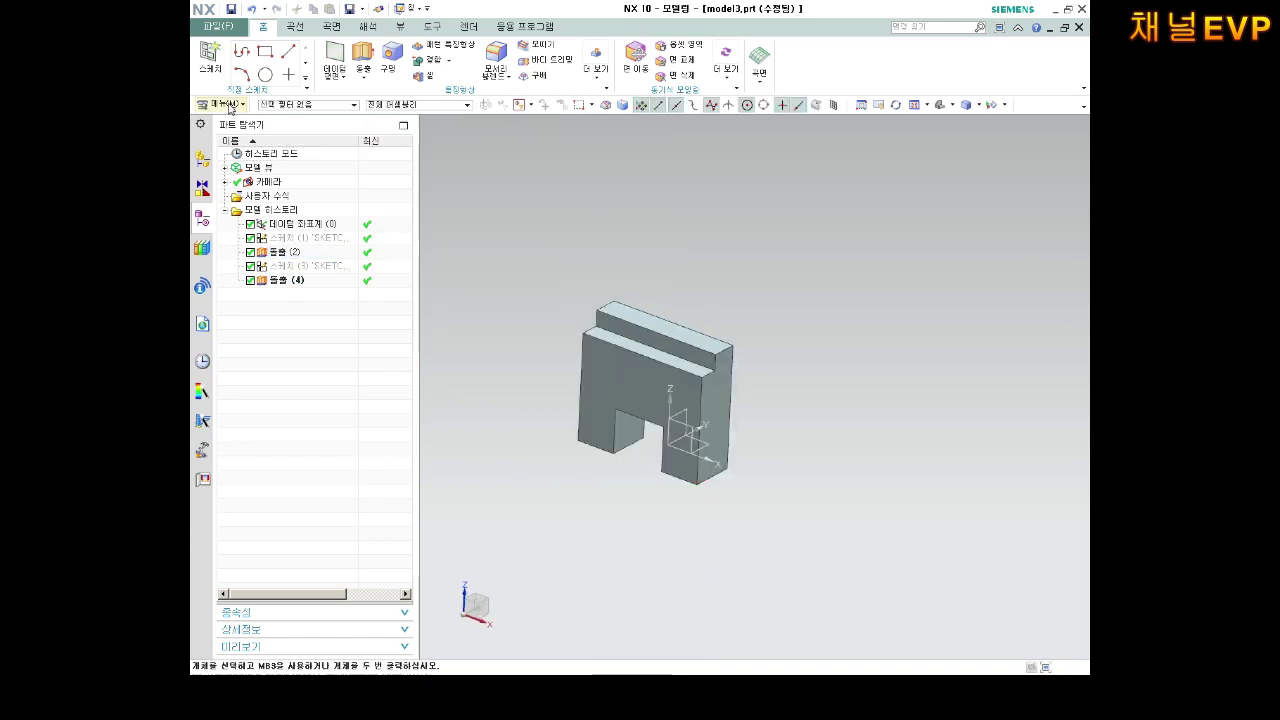
click(218, 26)
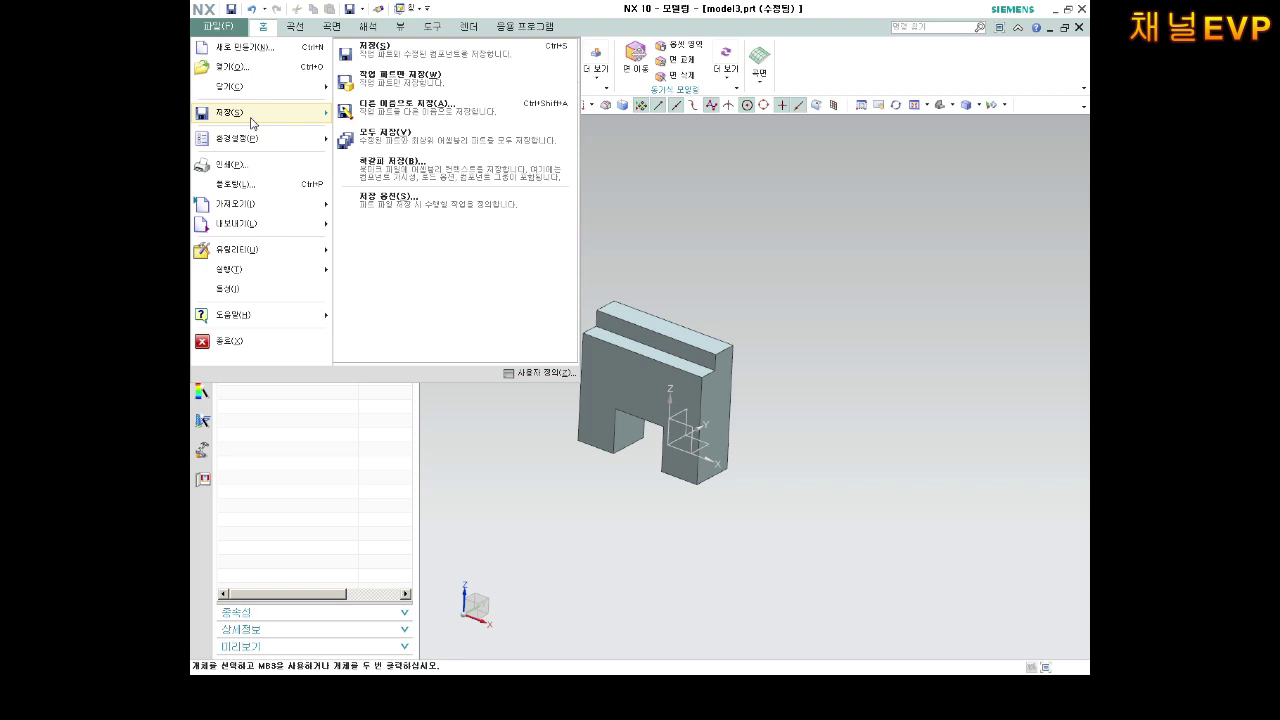
click(405, 106)
click(541, 263)
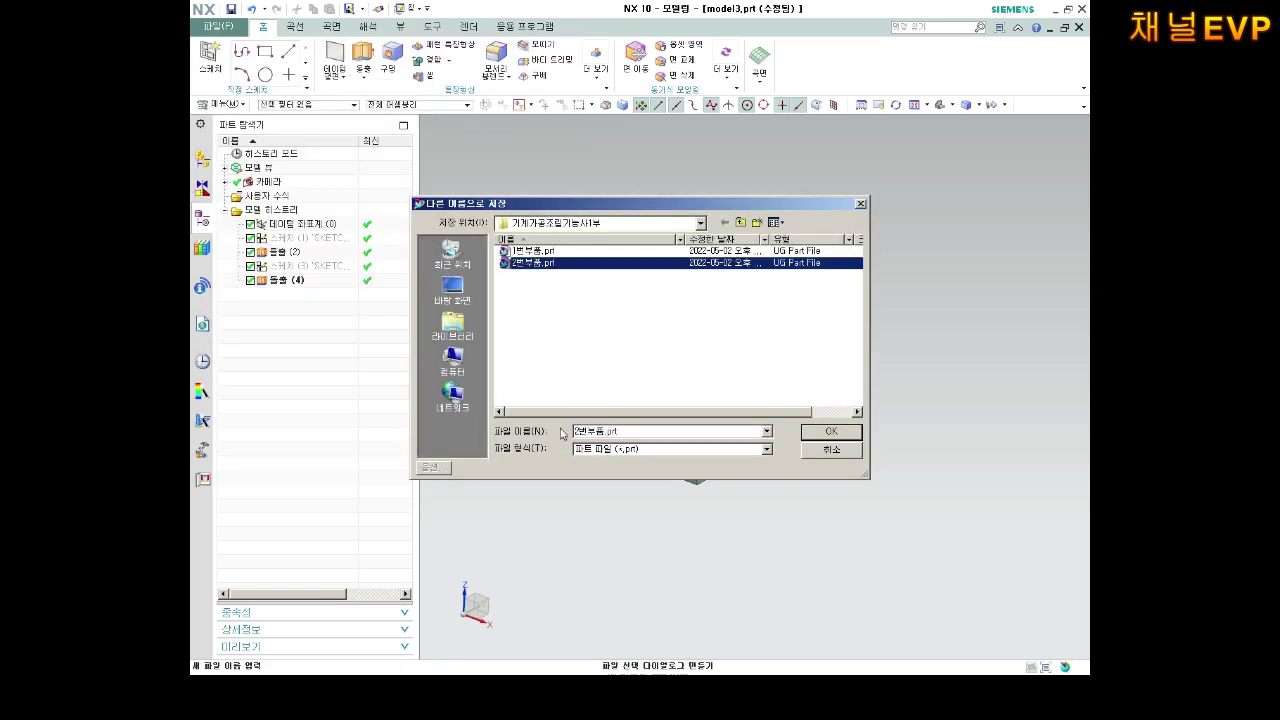
click(577, 434)
text(3)
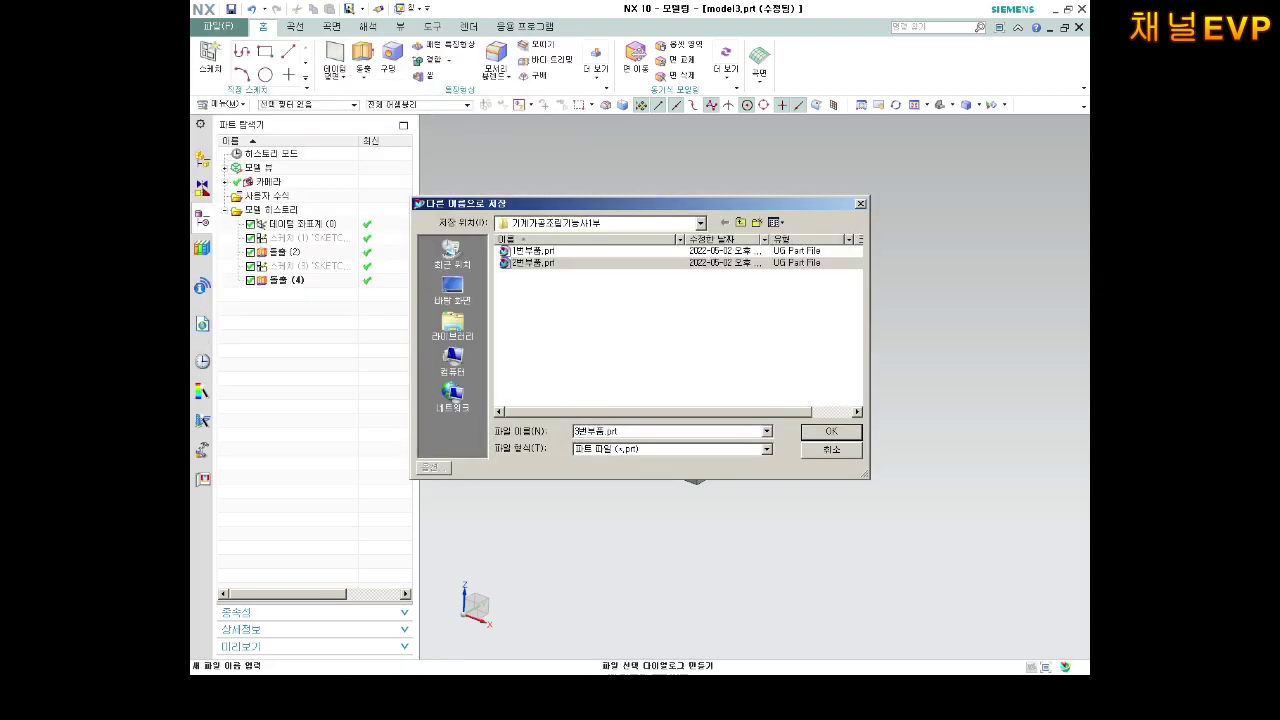
key(Return)
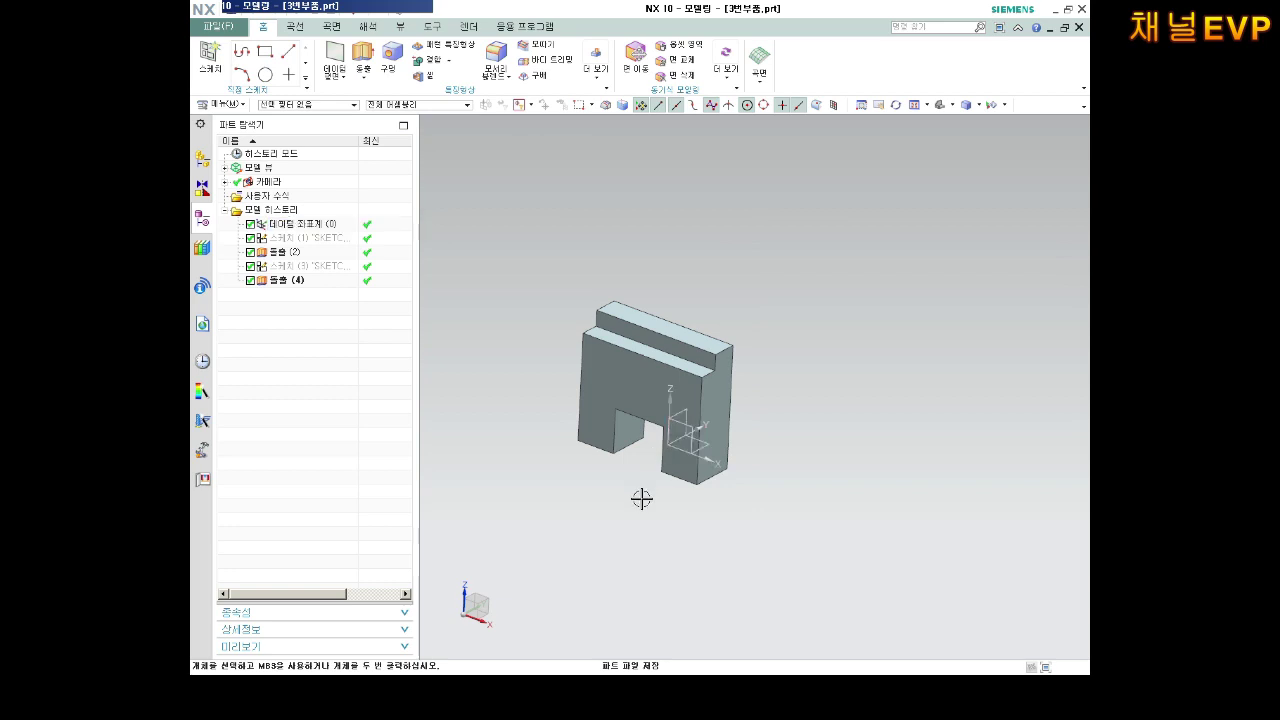
scroll(603, 354, up, 2)
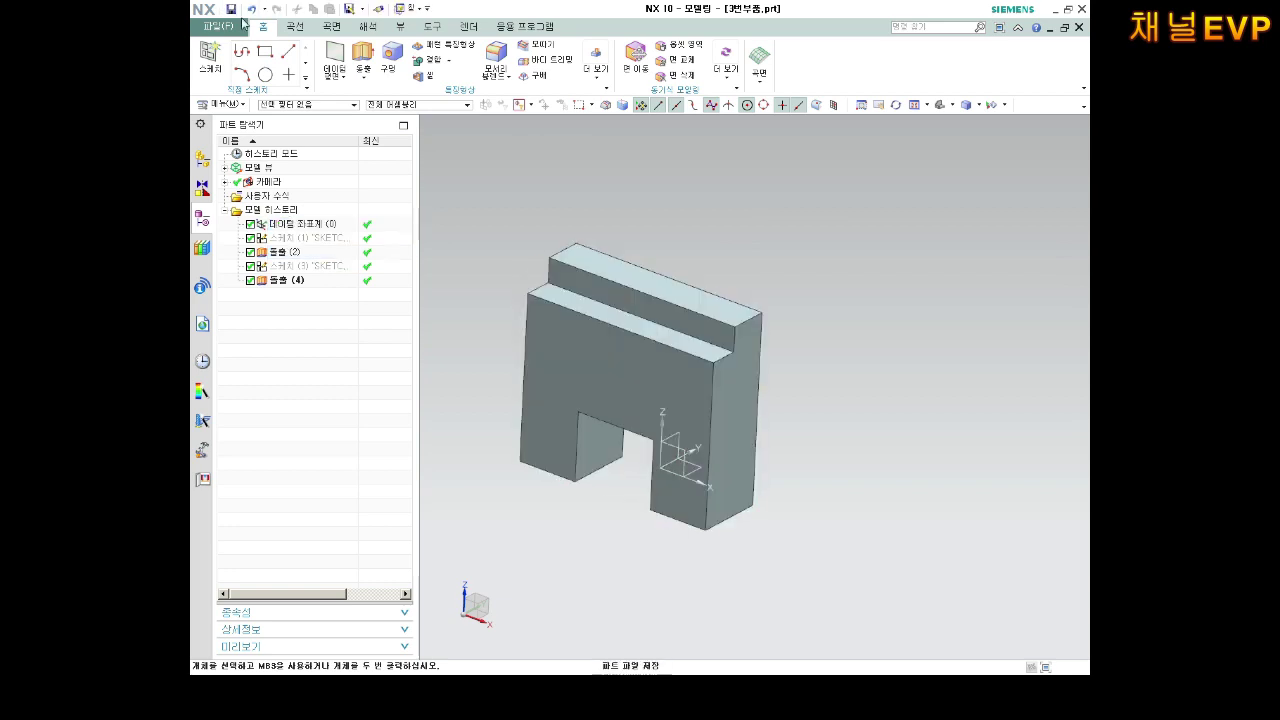
Start a sketch on the block's front face and draw a circle above the slot.
click(210, 58)
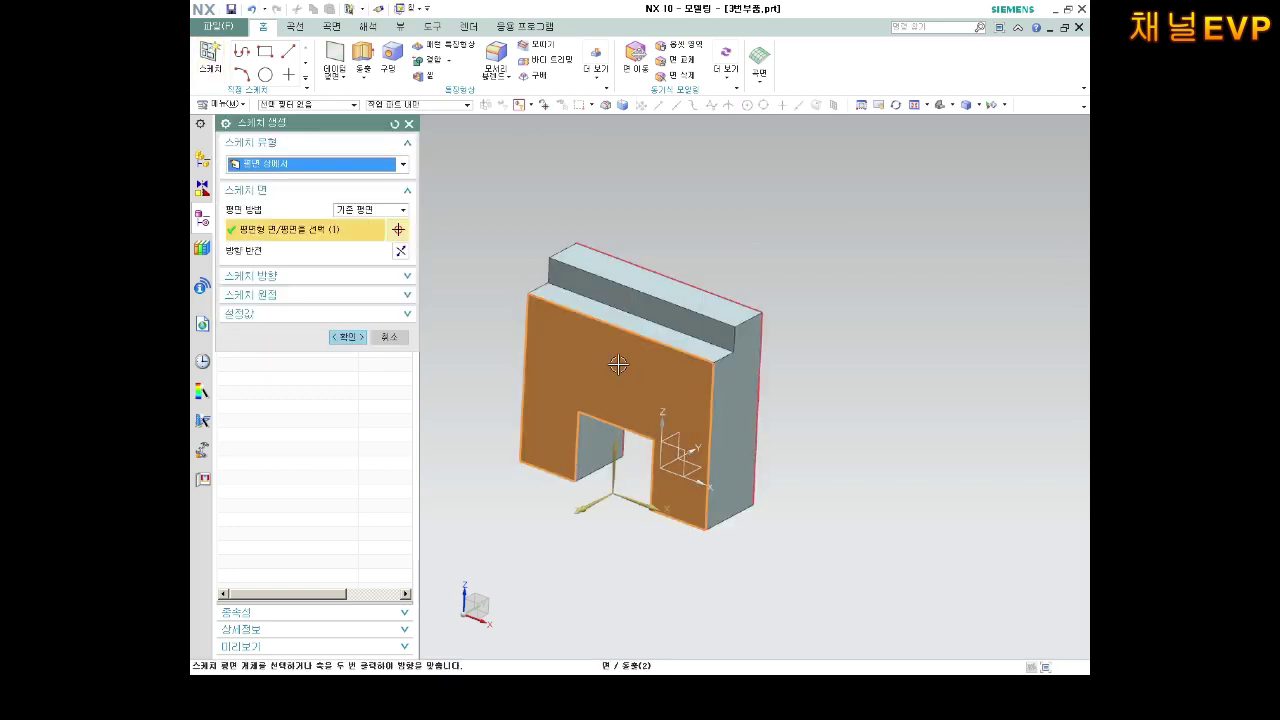
click(630, 378)
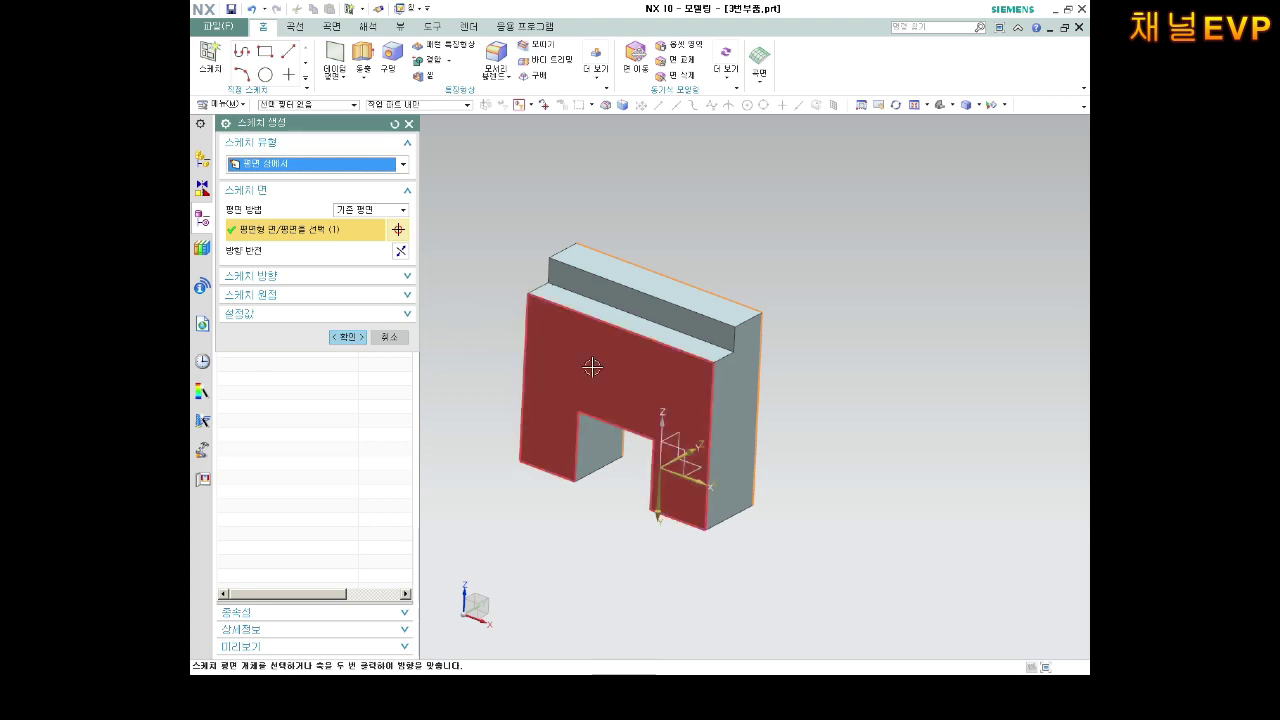
click(606, 362)
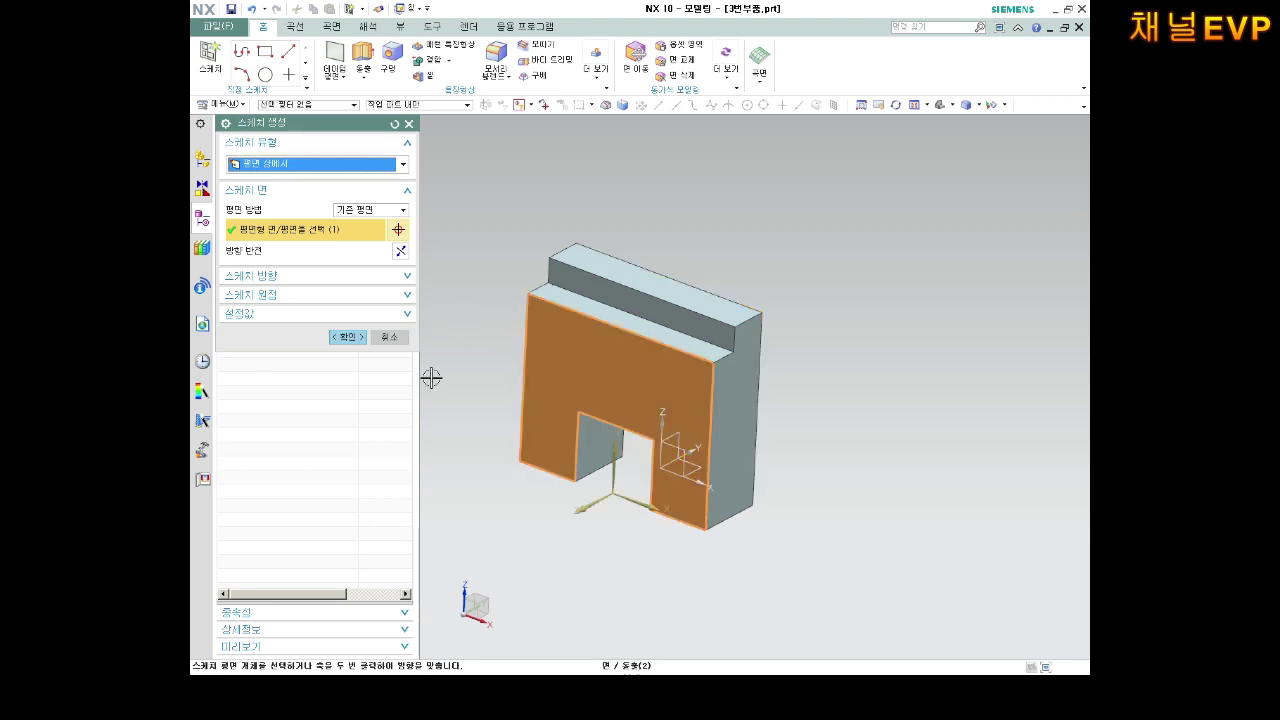
click(348, 336)
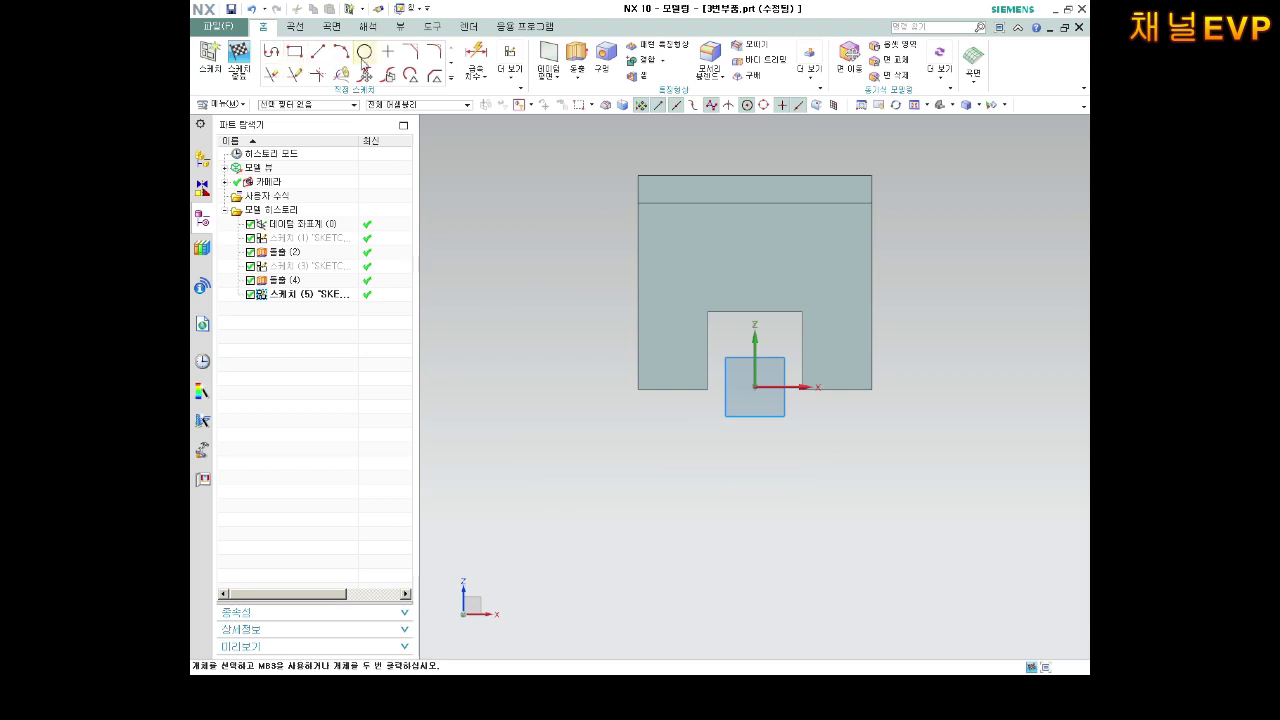
click(364, 52)
click(755, 252)
click(770, 225)
scroll(774, 219, up, 3)
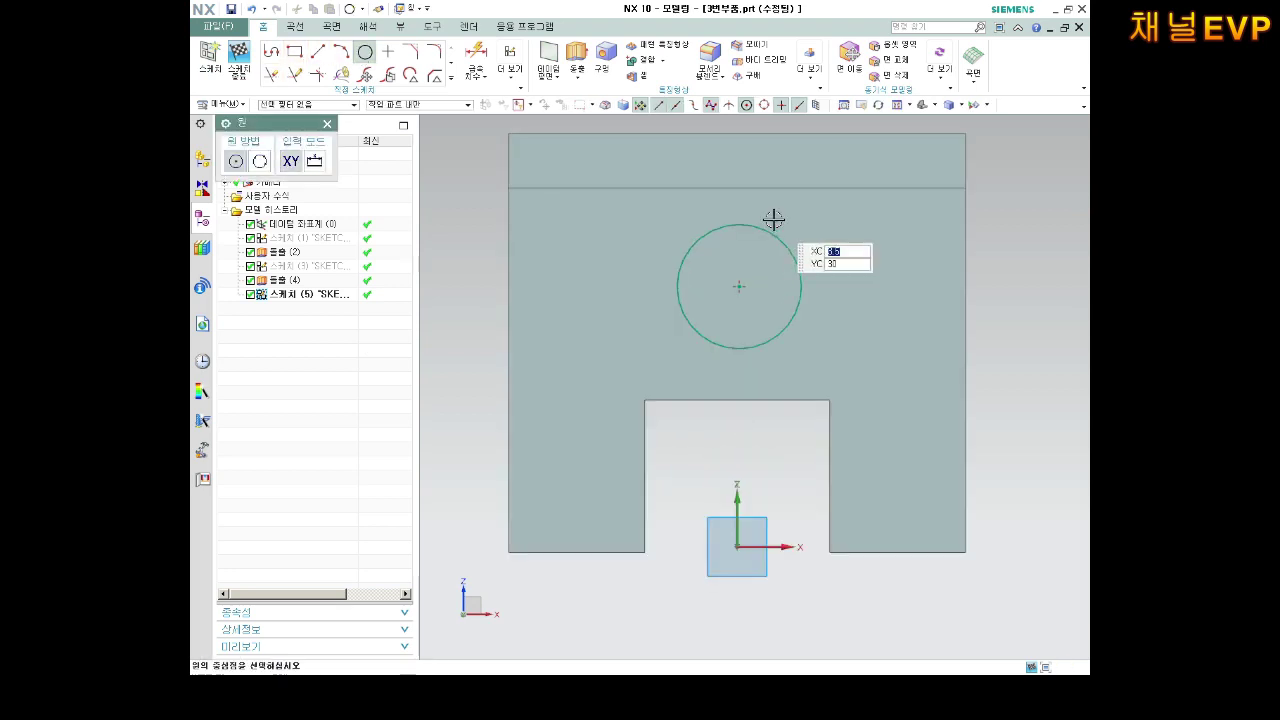
key(Escape)
Dimension the circle to a 6.1 diameter, centred 24 above the bottom edge.
click(476, 55)
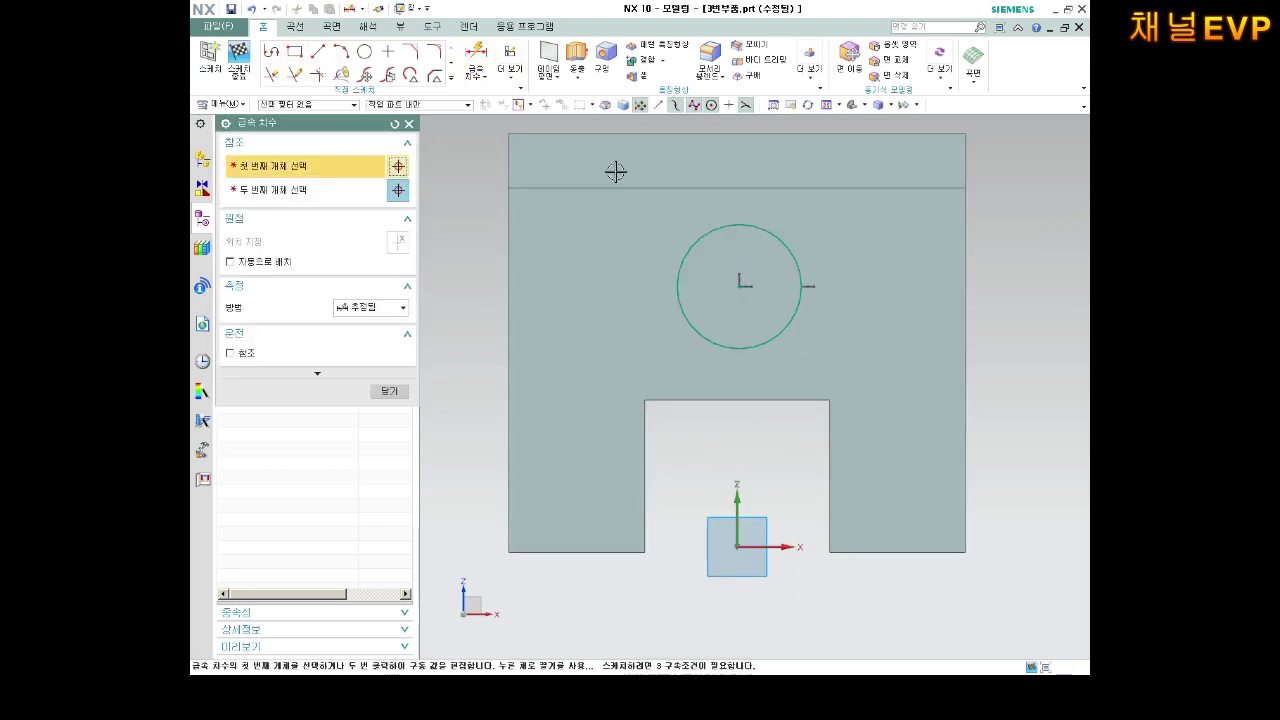
click(800, 282)
click(890, 240)
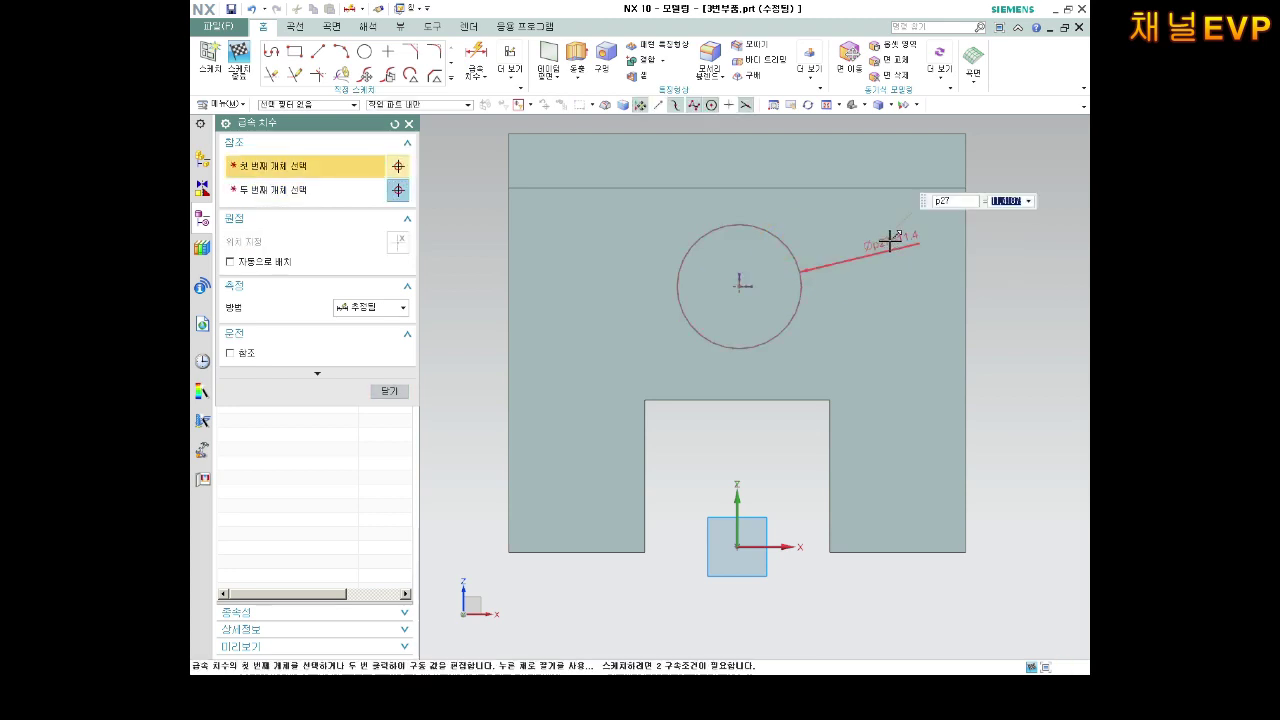
text(6.1)
key(Return)
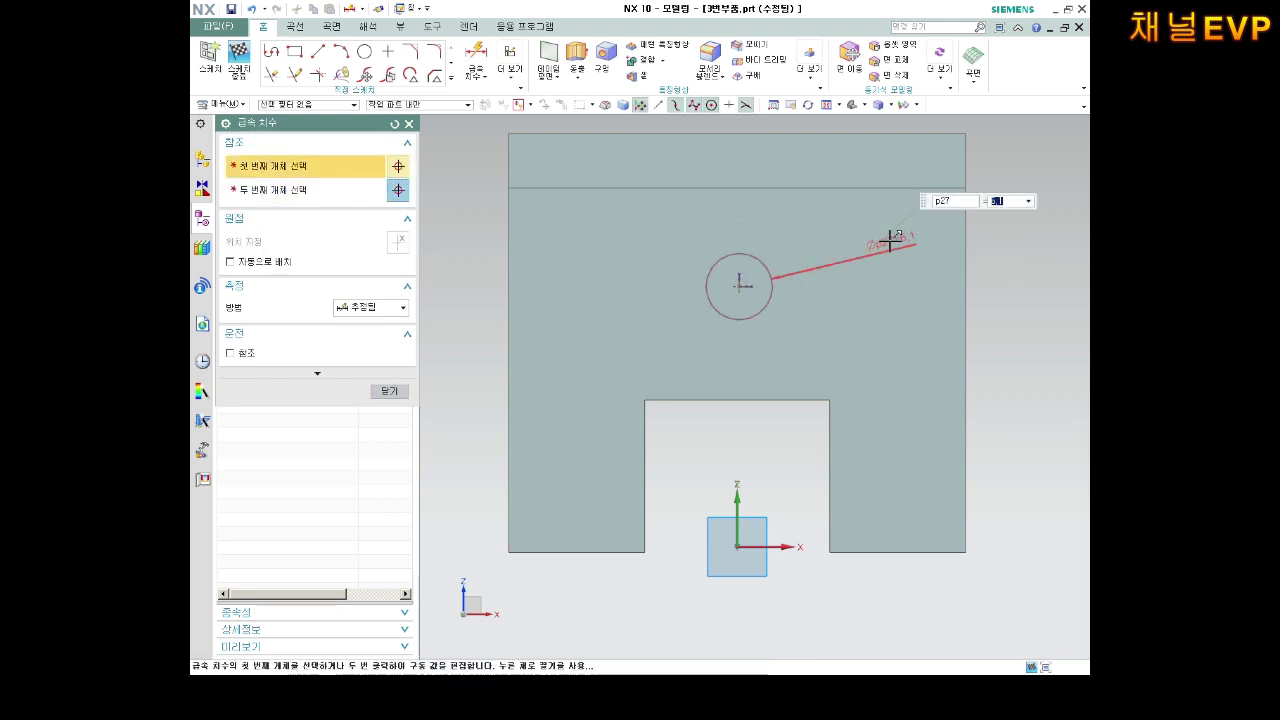
click(738, 287)
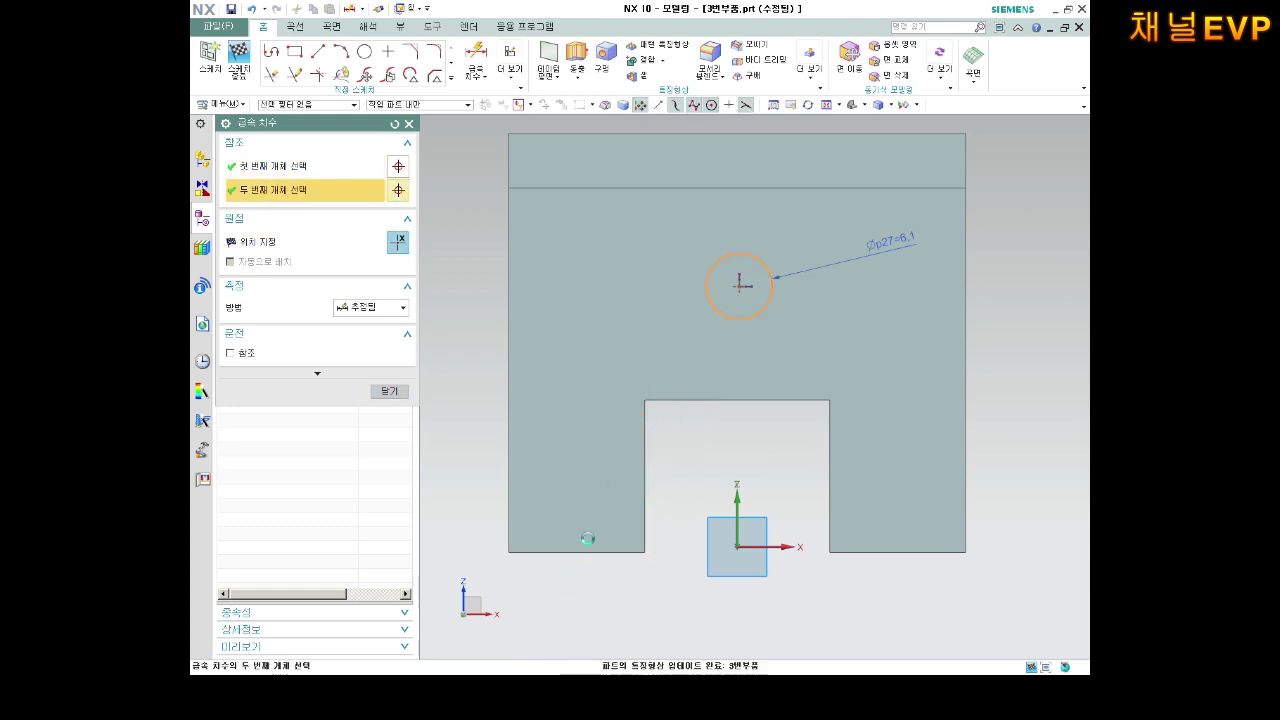
click(590, 551)
click(478, 453)
click(478, 453)
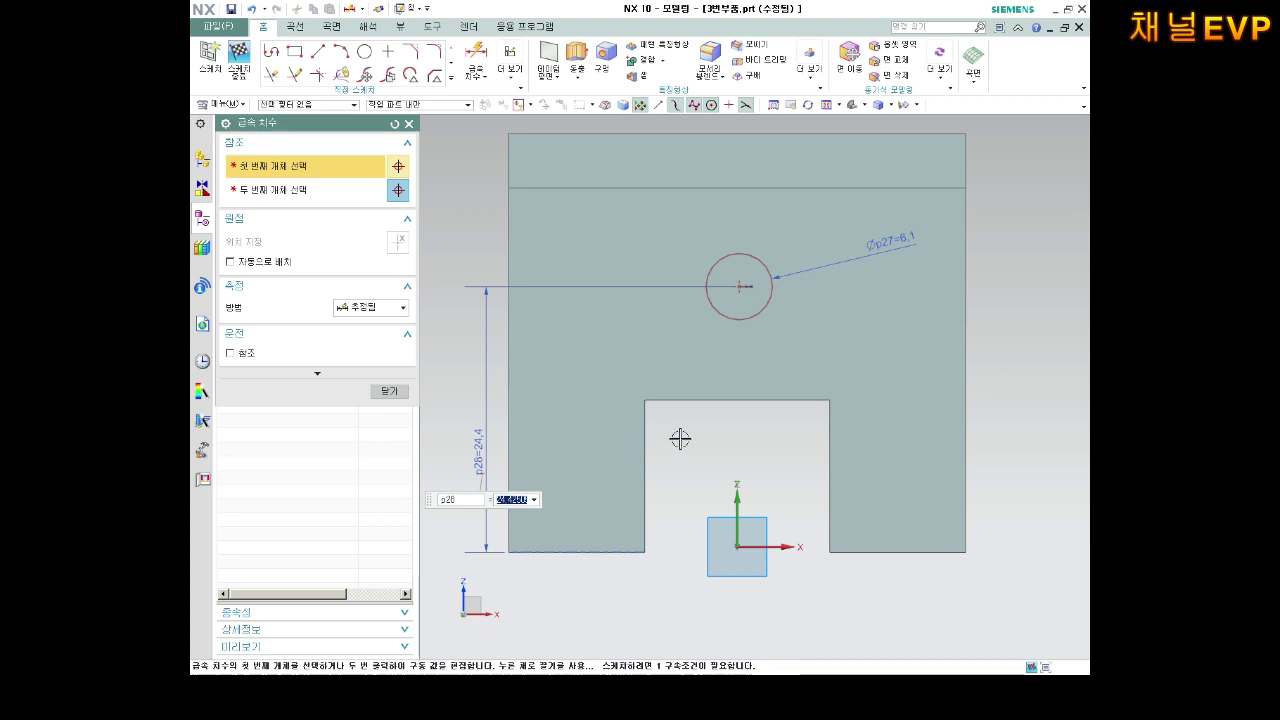
text(24)
key(Return)
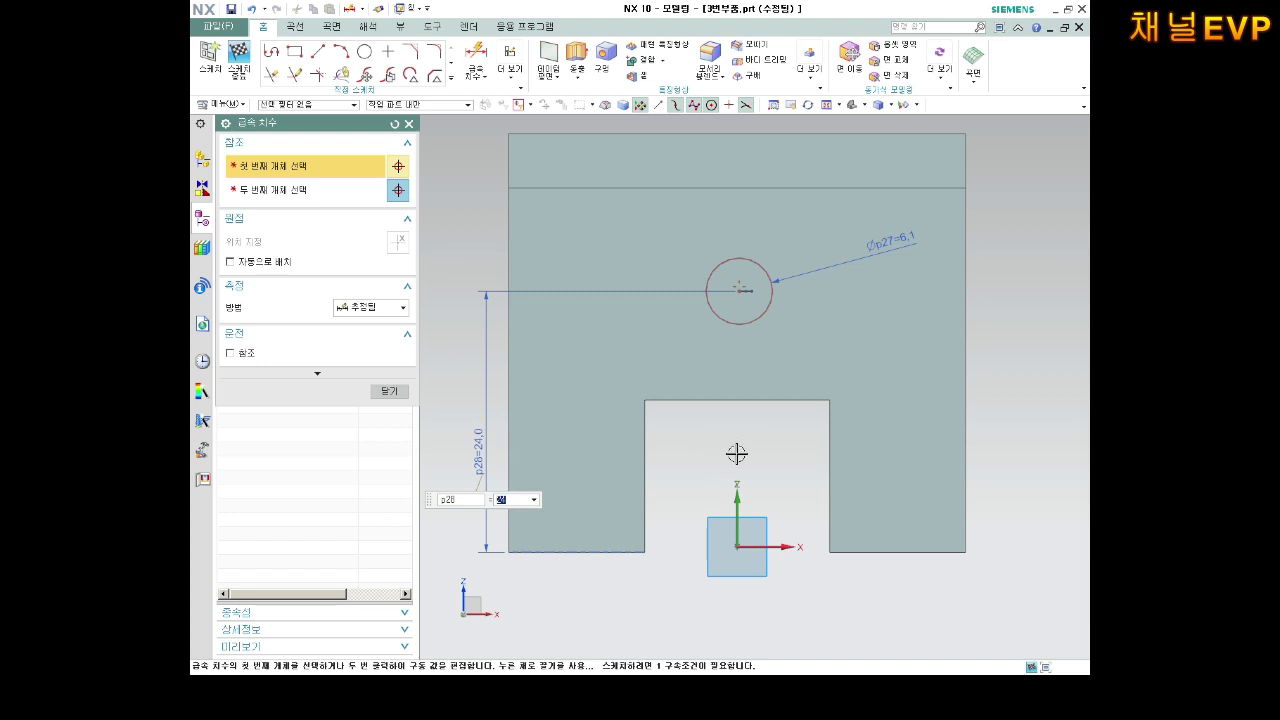
middle_click(736, 454)
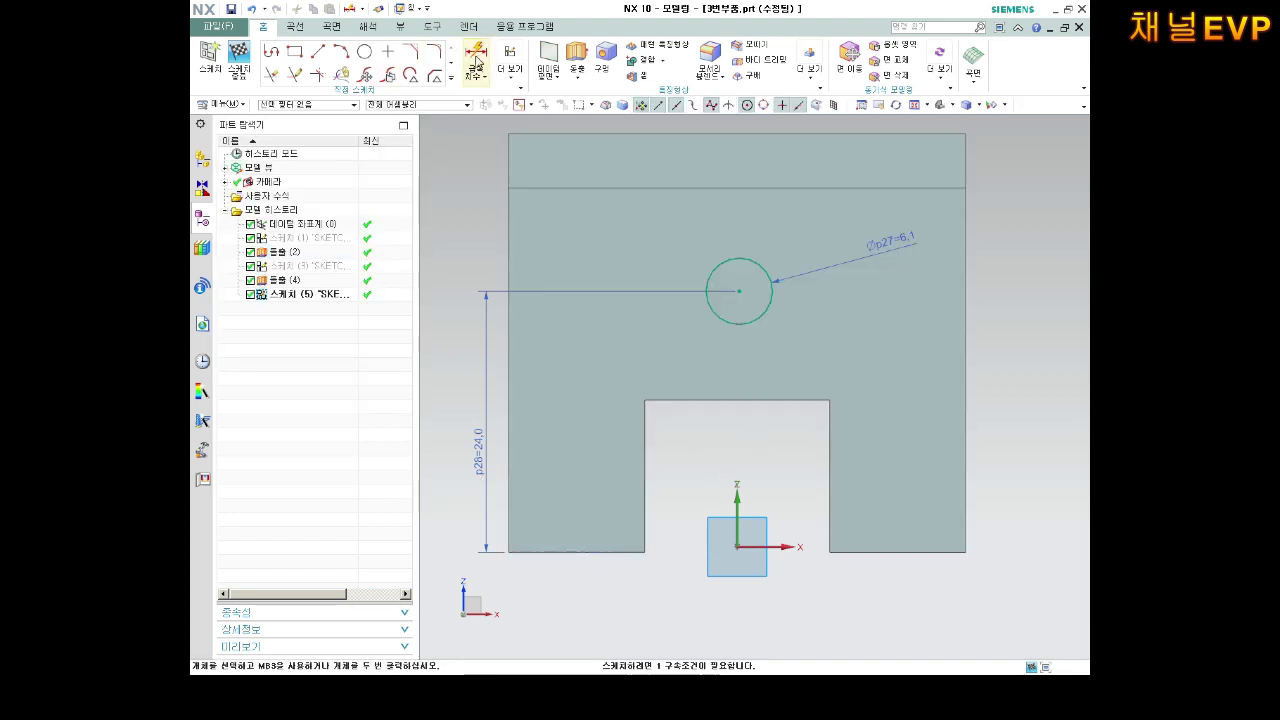
Dimension the circle centre 21 from the block's left edge and leave the sketch.
click(477, 63)
click(740, 291)
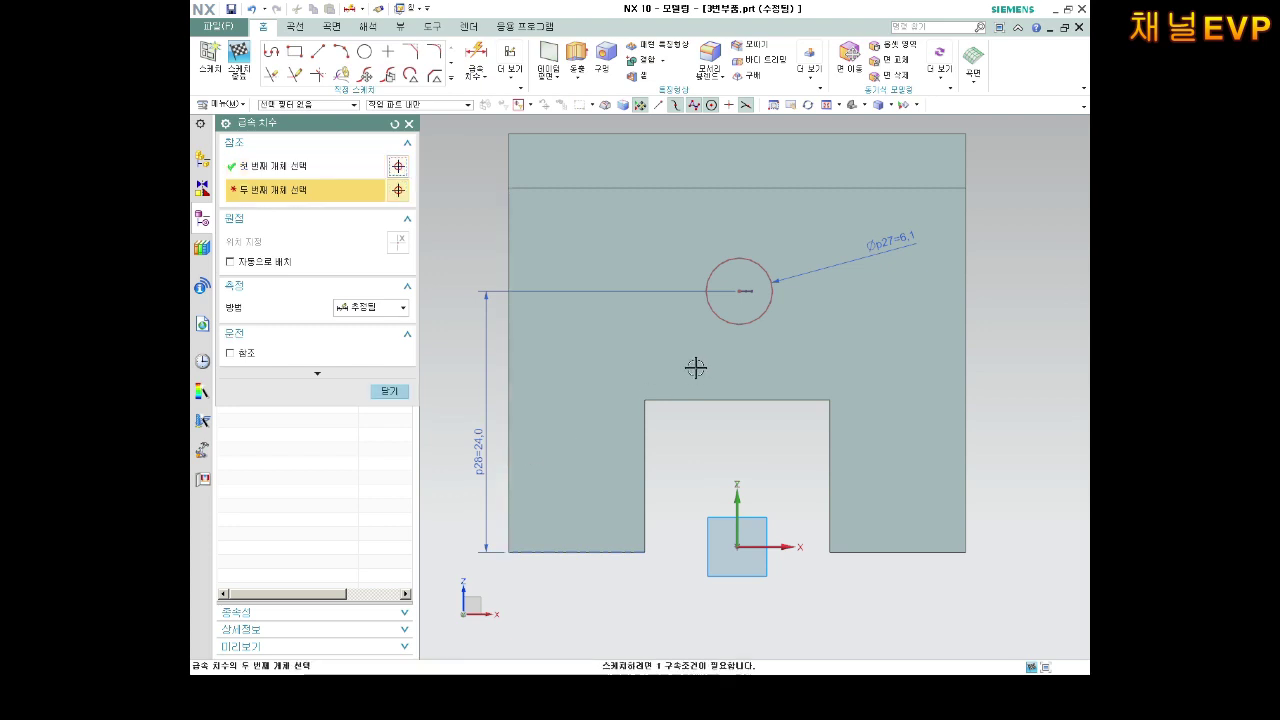
click(509, 470)
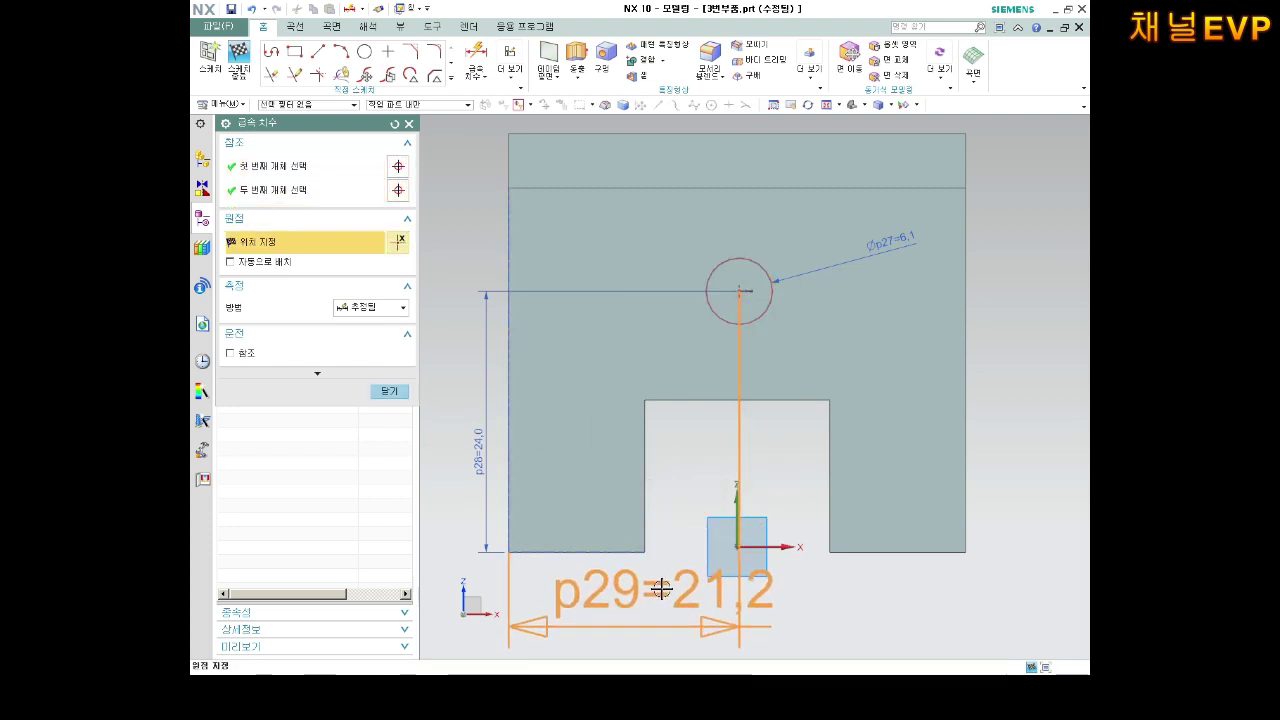
click(665, 586)
text(21)
key(Return)
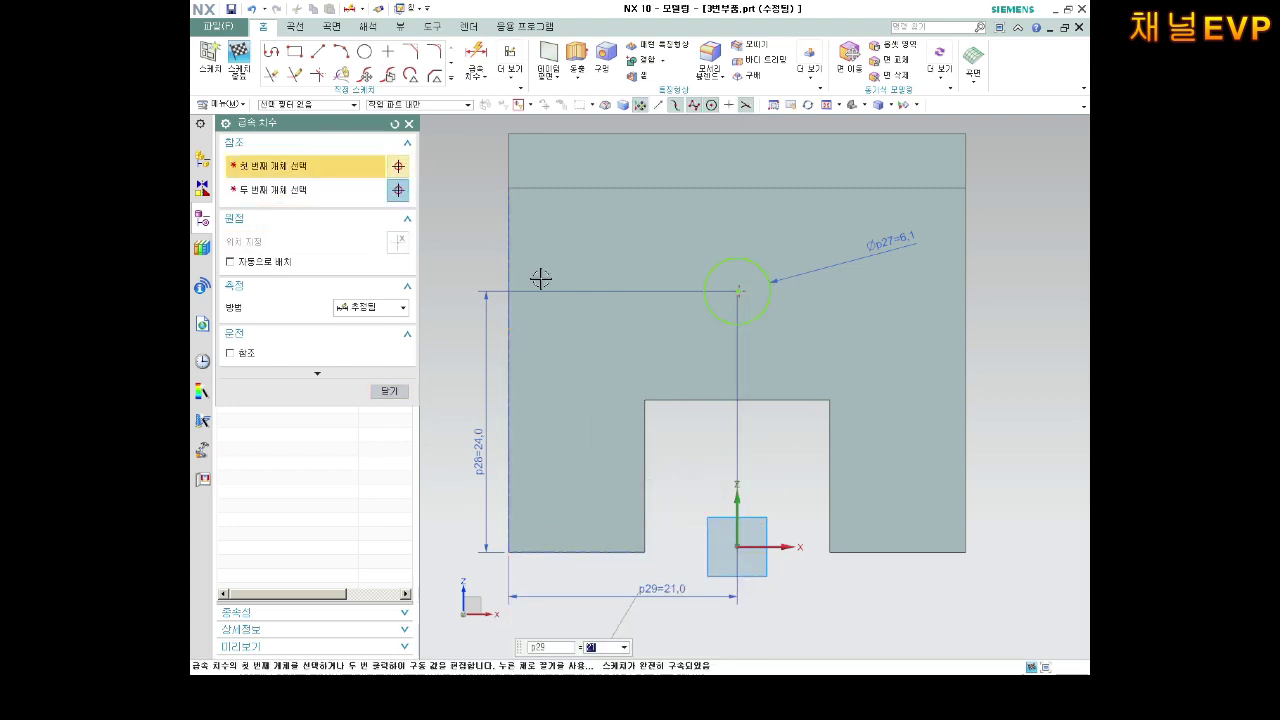
middle_click(821, 436)
middle_click(821, 436)
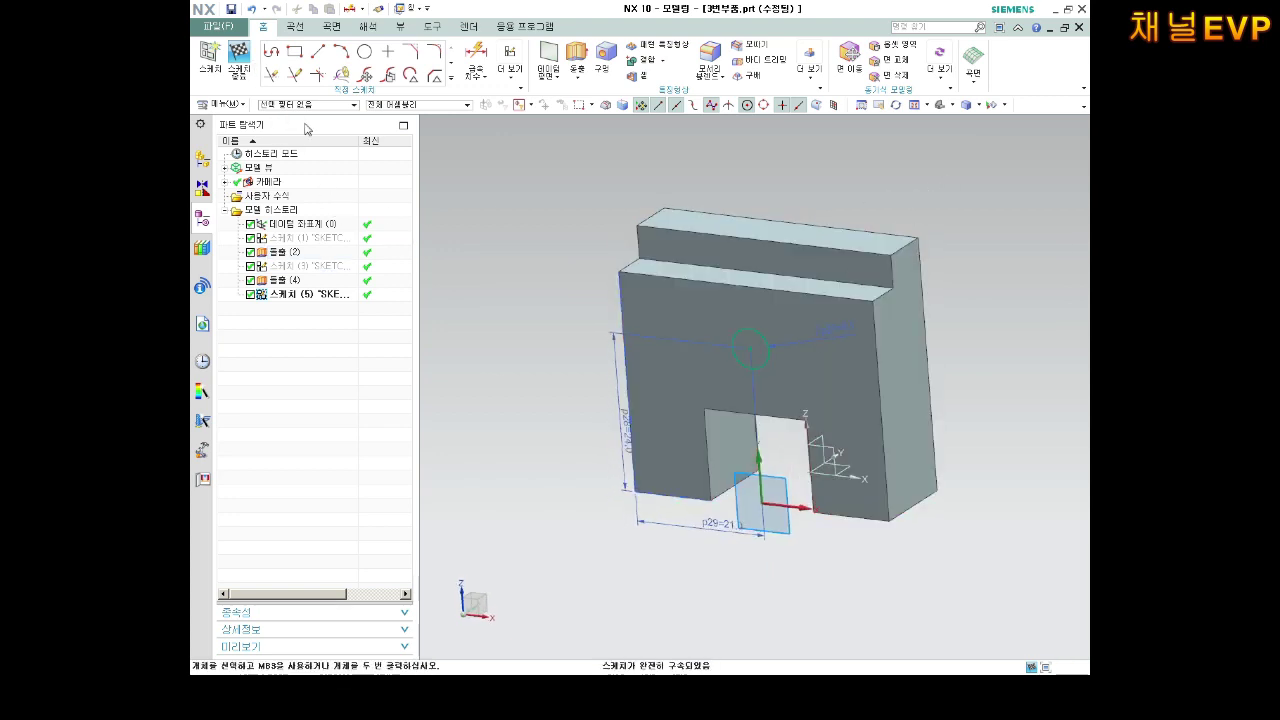
Finish the sketch and extrude the circle as a Subtract cut, starting Until Next.
click(238, 57)
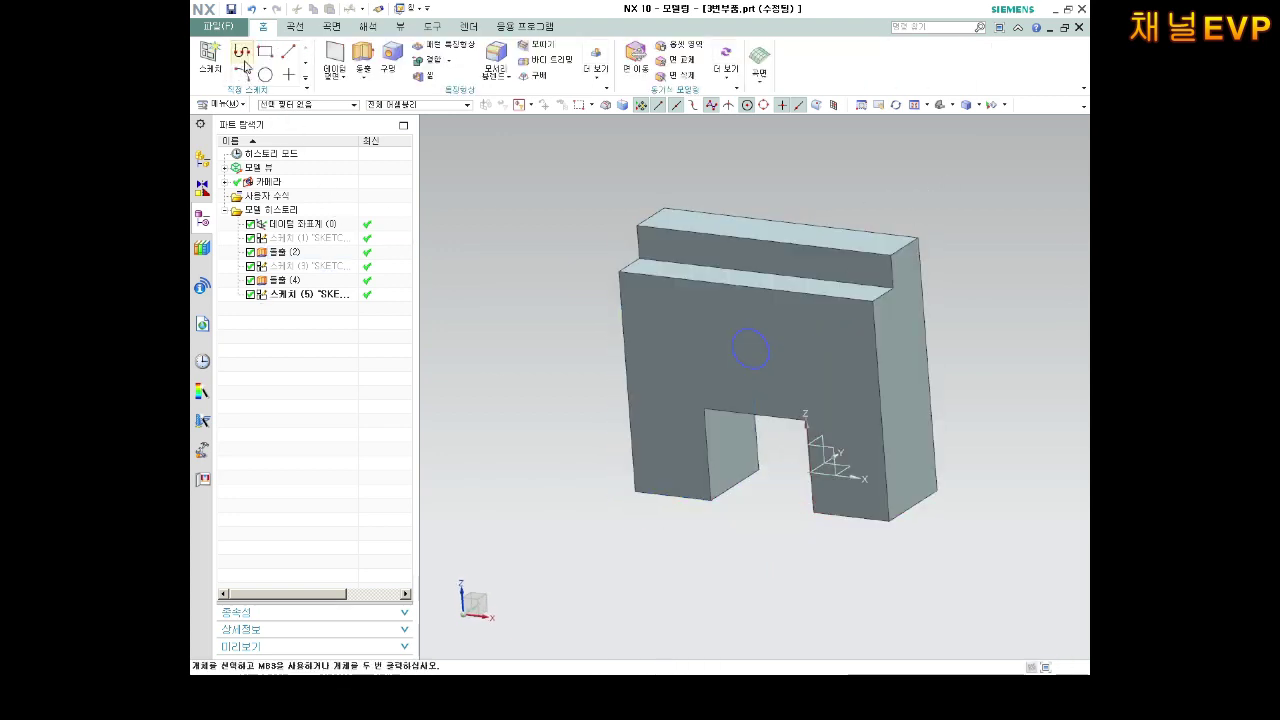
click(363, 62)
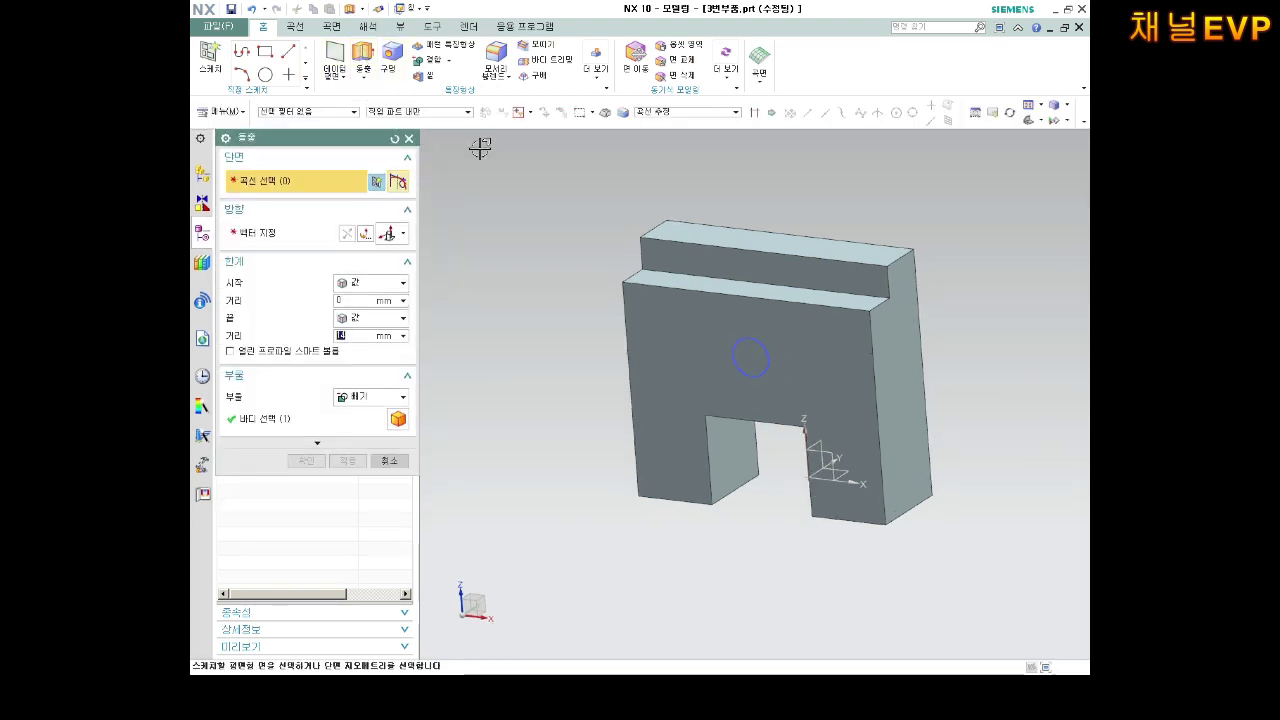
click(751, 343)
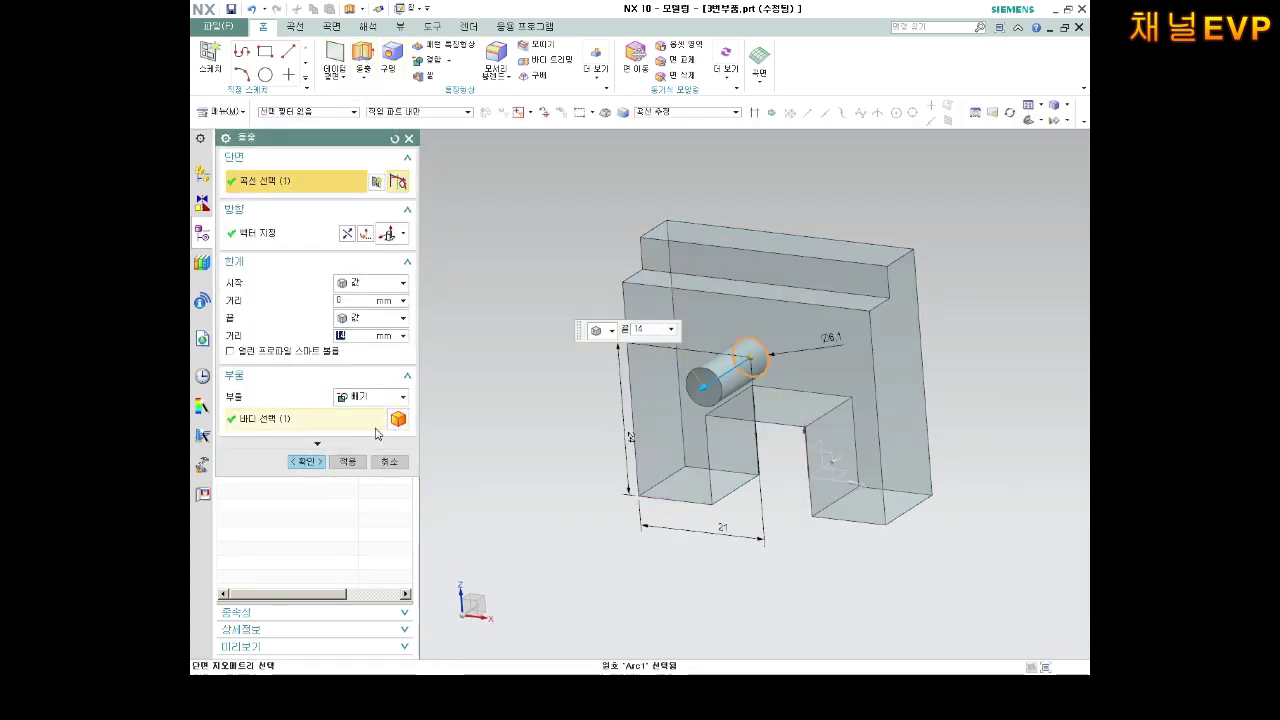
click(348, 233)
click(372, 285)
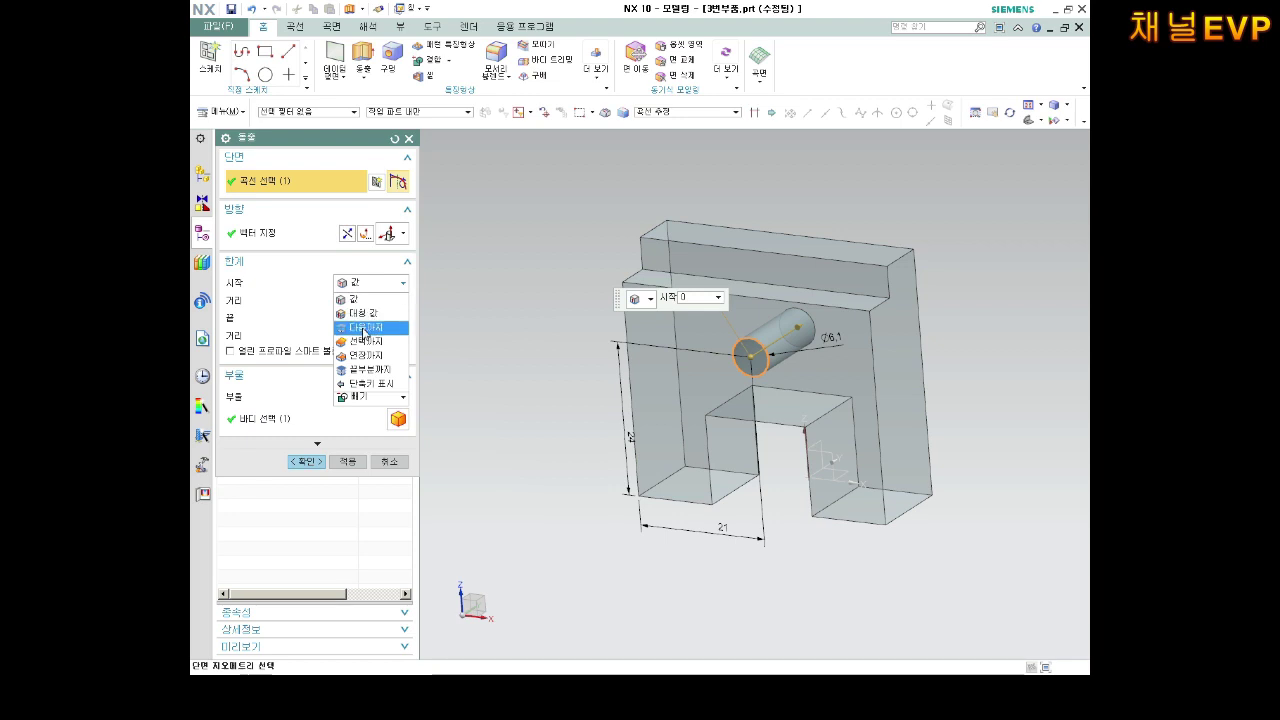
click(366, 327)
click(308, 446)
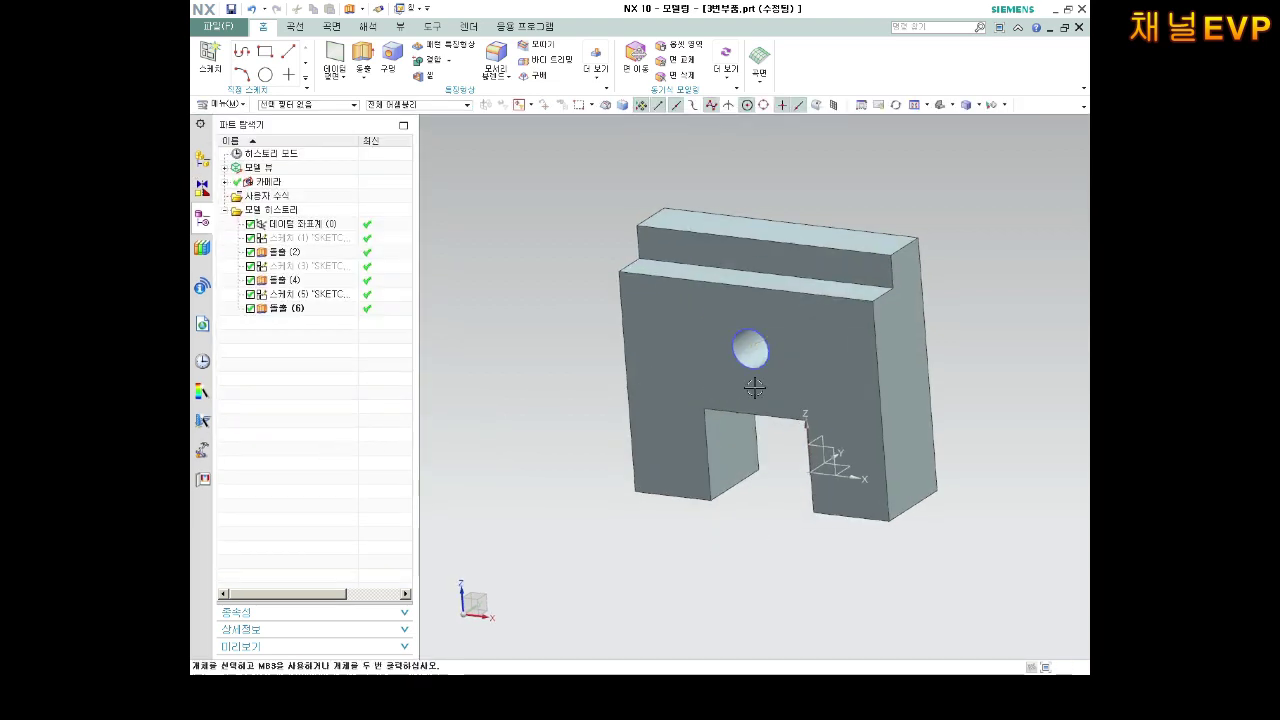
Hide the circle's sketch (Sketch 5) so only the cut hole shows.
mouse_move(748, 380)
middle_down()
mouse_move(786, 348)
mouse_move(740, 386)
middle_up()
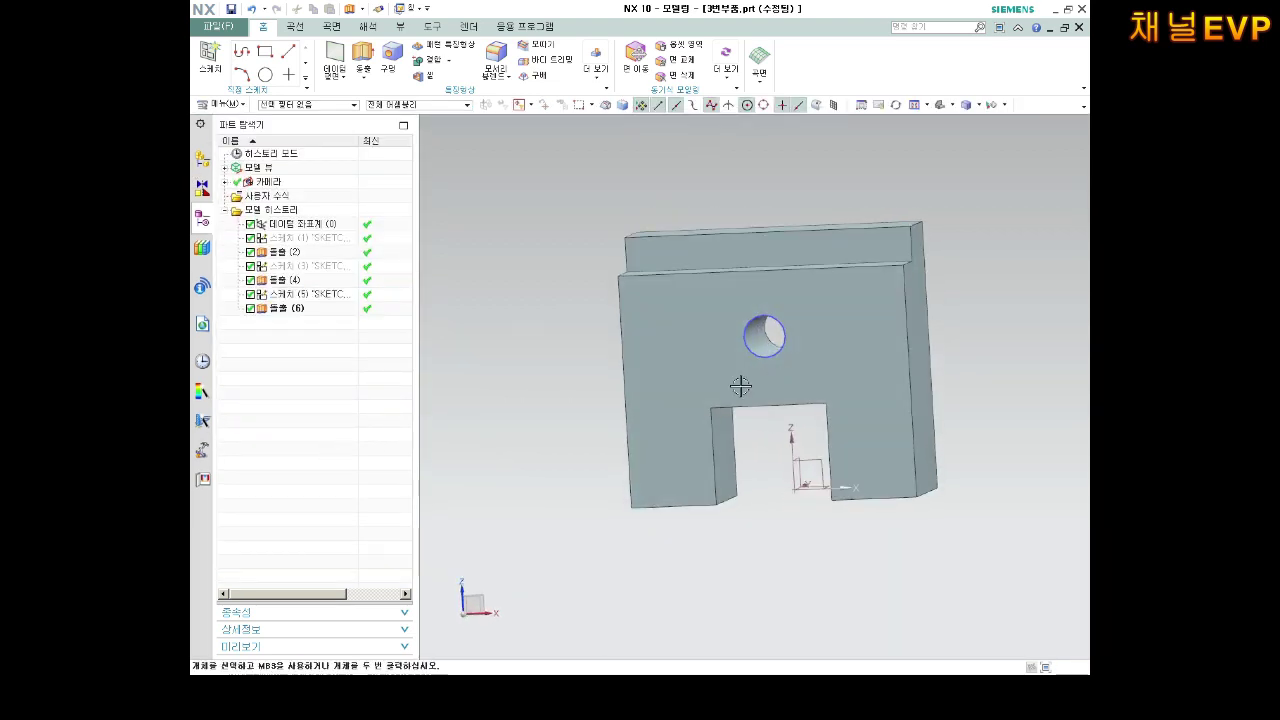
right_click(292, 296)
click(326, 222)
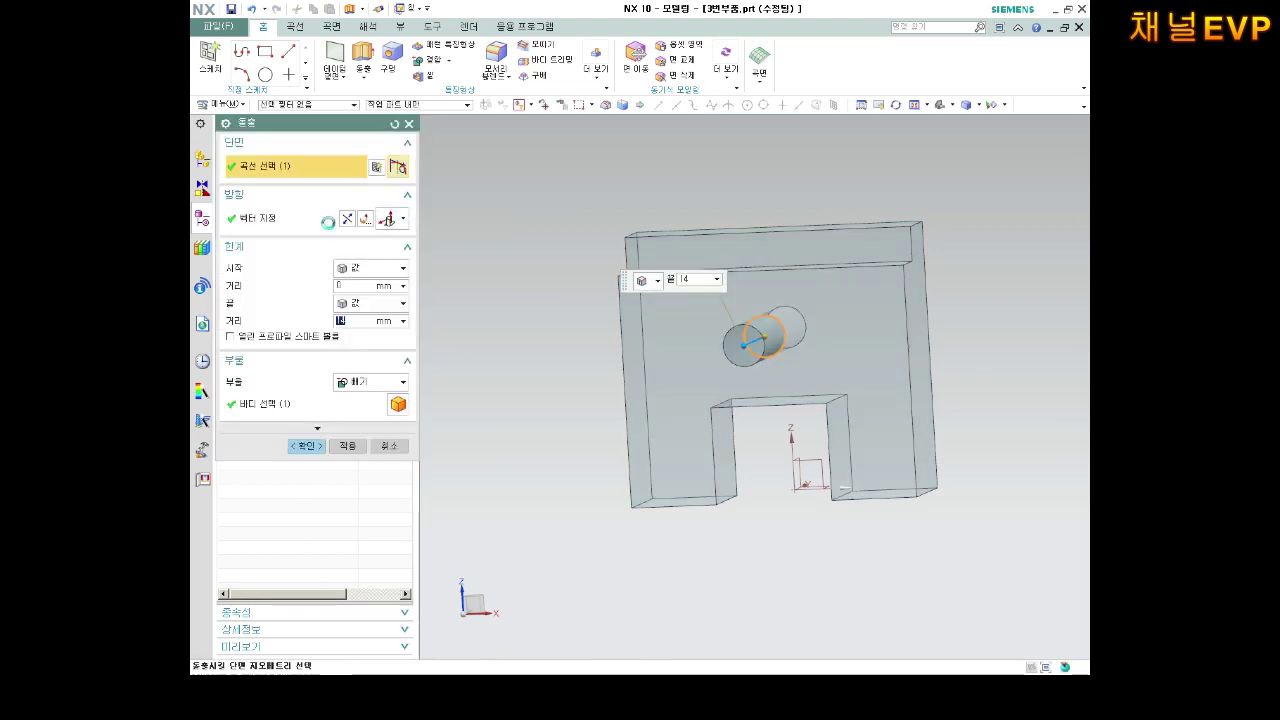
click(392, 460)
right_click(311, 296)
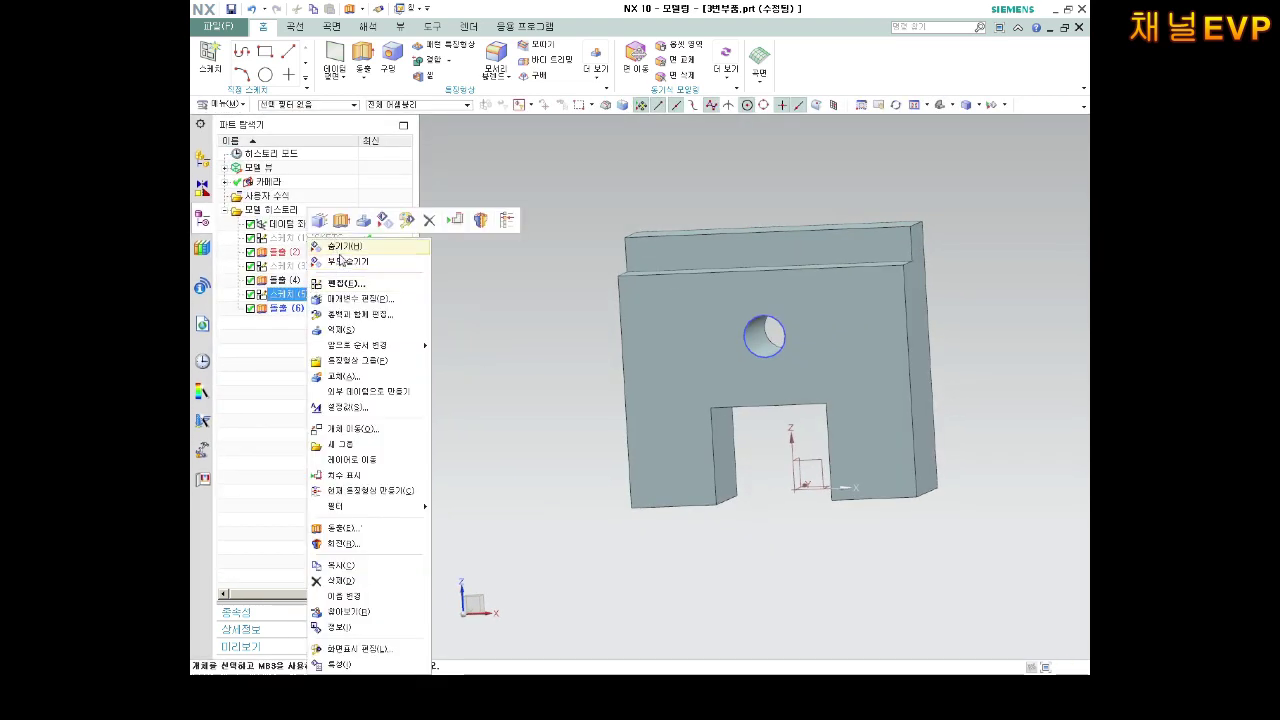
click(345, 246)
mouse_move(704, 357)
middle_down()
mouse_move(805, 381)
mouse_move(734, 340)
middle_up()
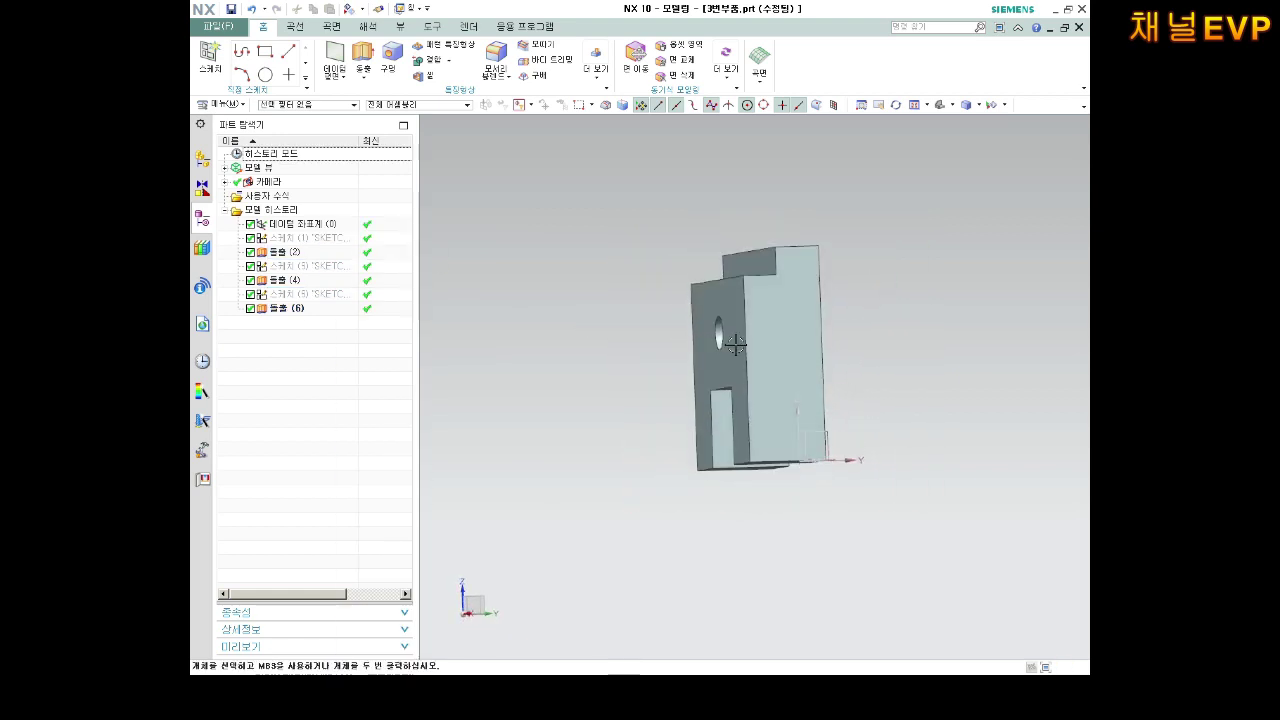
Start a threaded hole and place its position point on the side face.
click(399, 68)
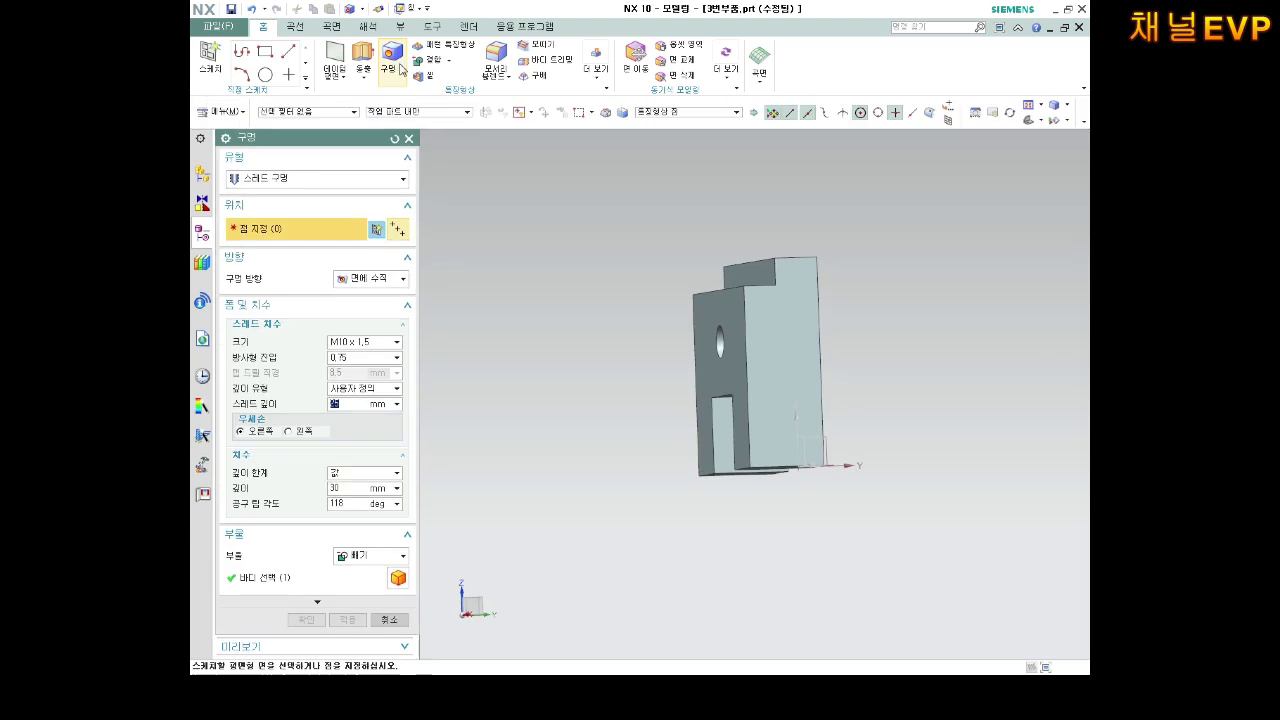
click(786, 357)
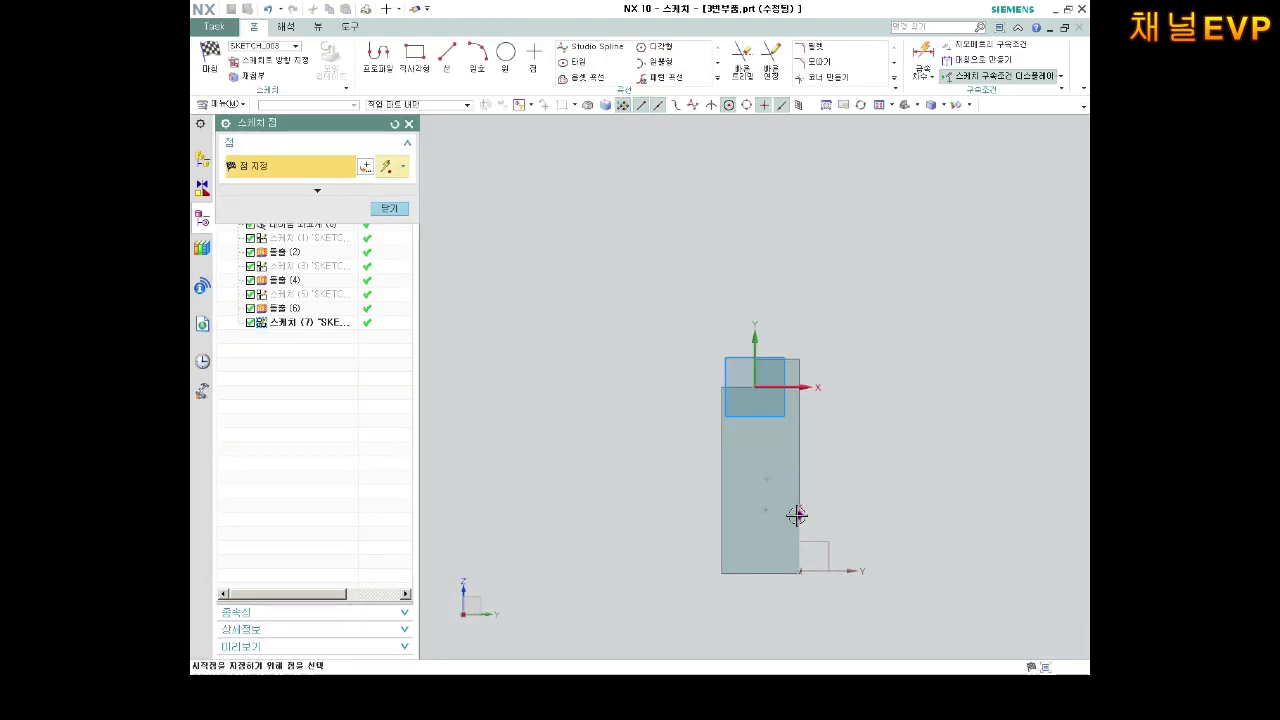
scroll(792, 515, up, 3)
key(Escape)
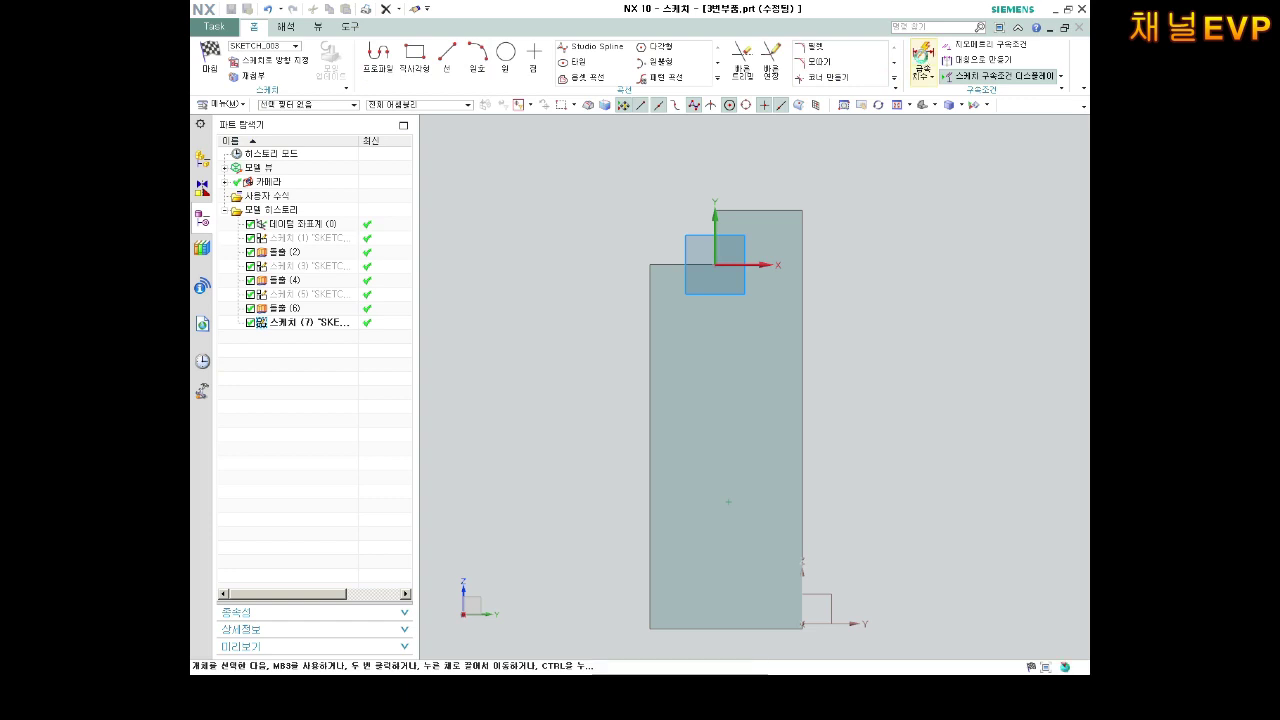
Dimension the hole point 7 from the right edge and 7 above the bottom edge.
click(922, 62)
scroll(808, 380, down, 2)
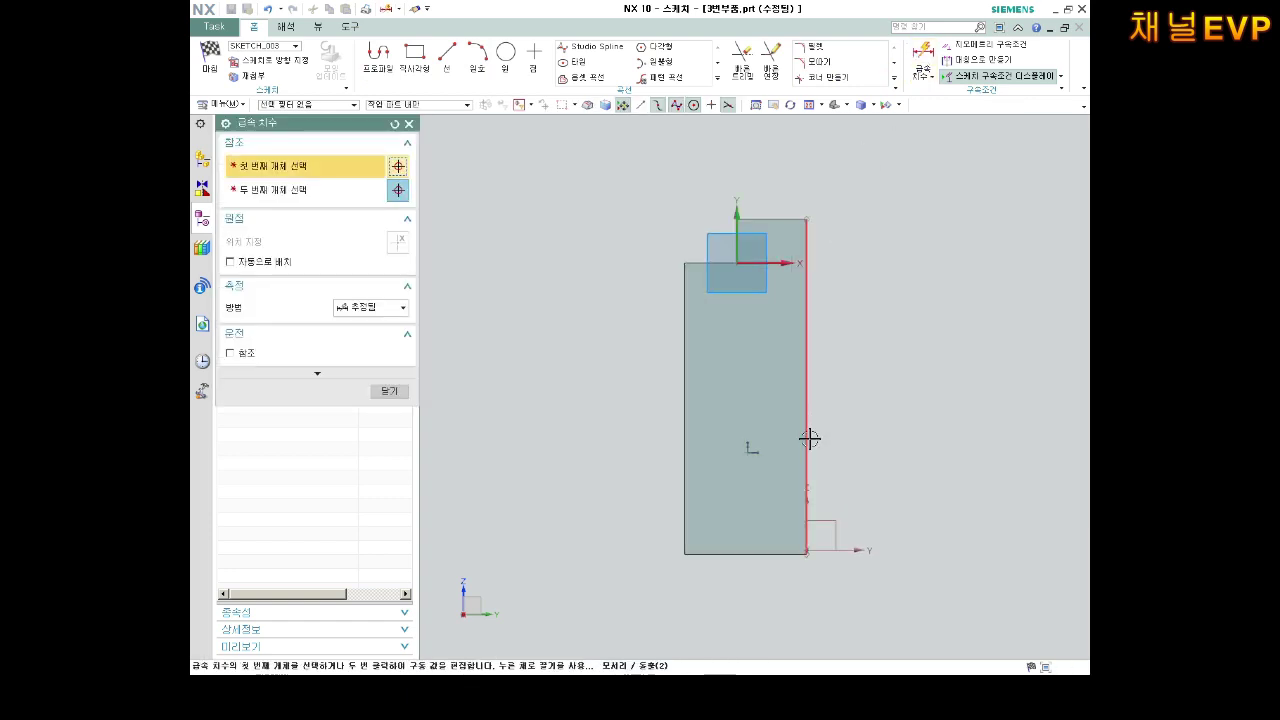
click(751, 448)
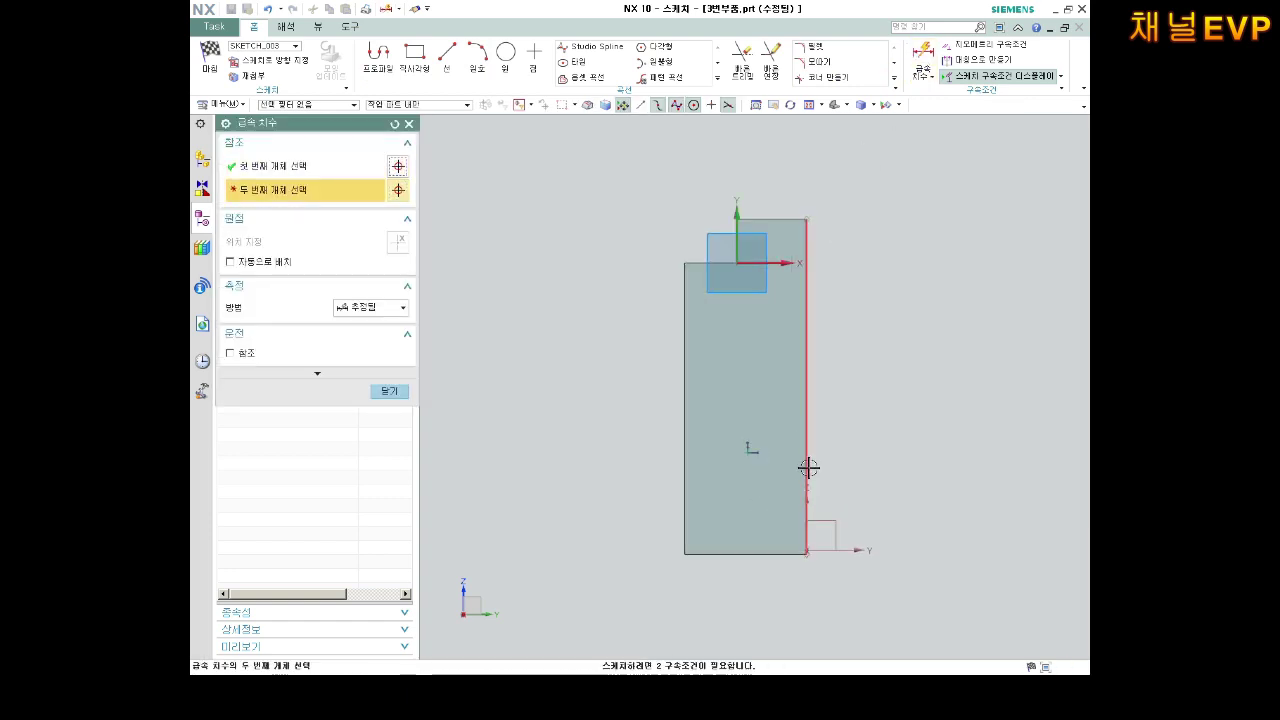
click(808, 468)
click(813, 585)
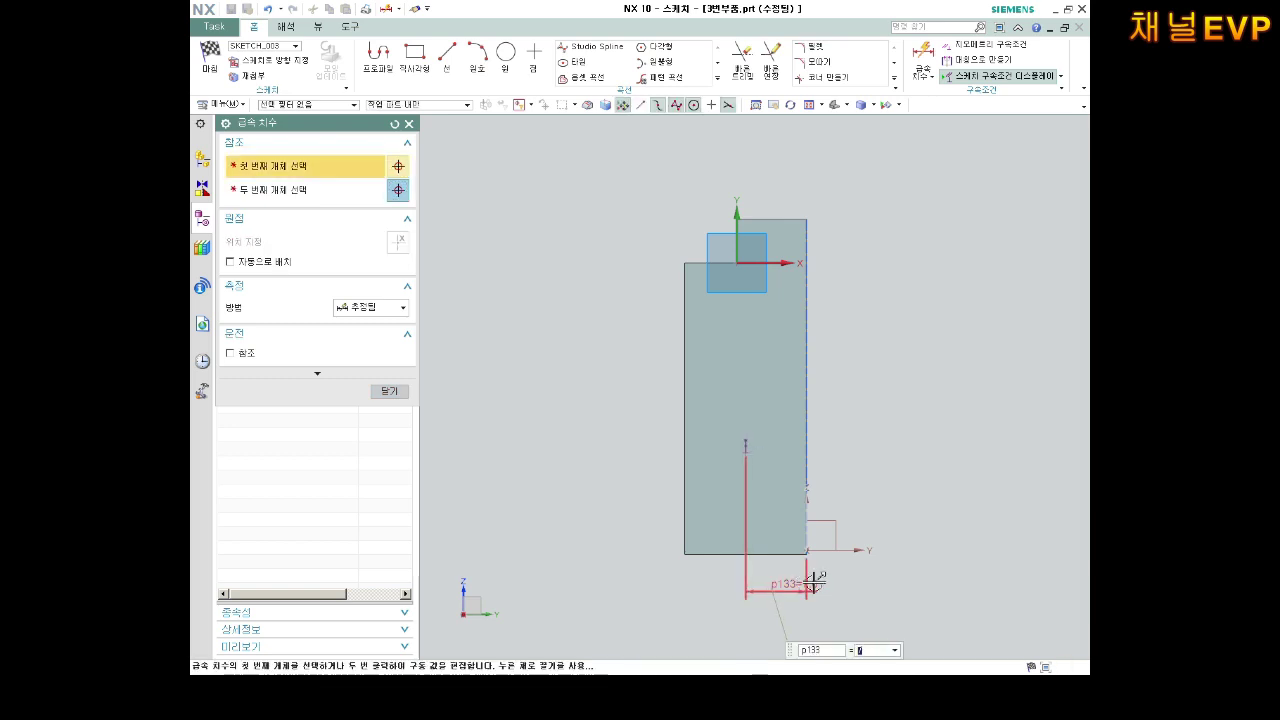
key(Return)
scroll(740, 486, up, 2)
click(743, 365)
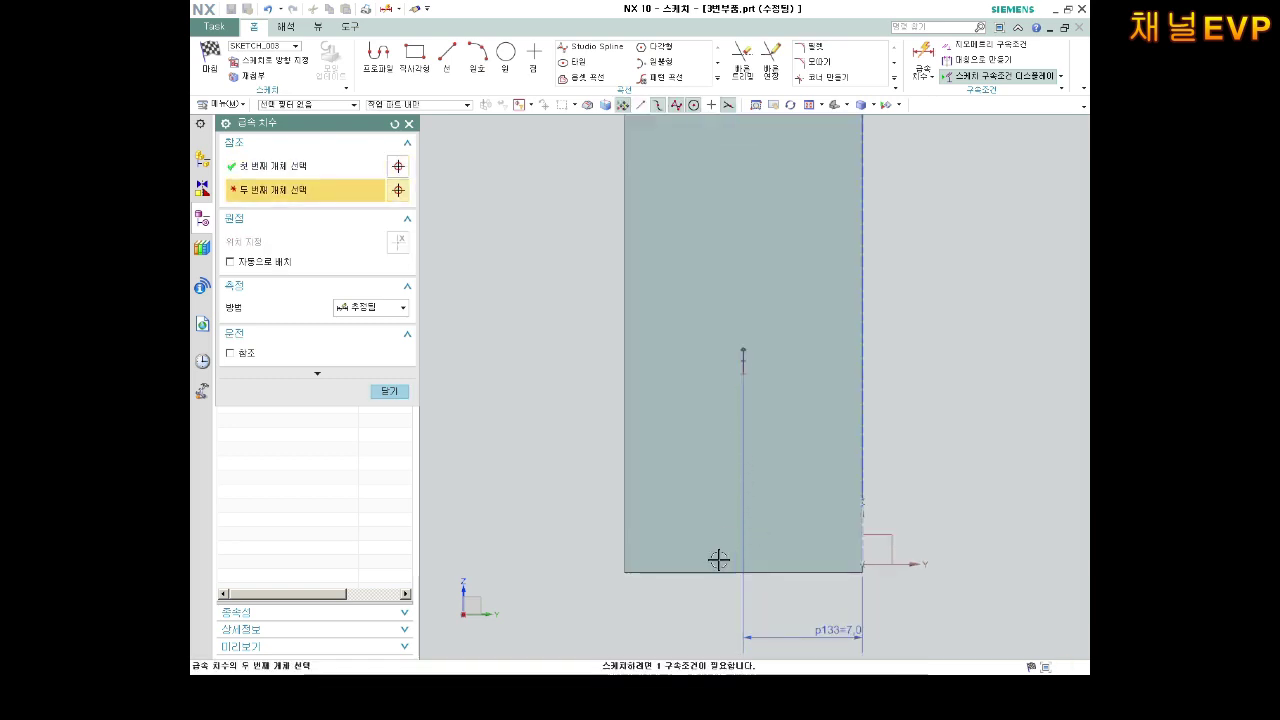
click(710, 571)
click(581, 491)
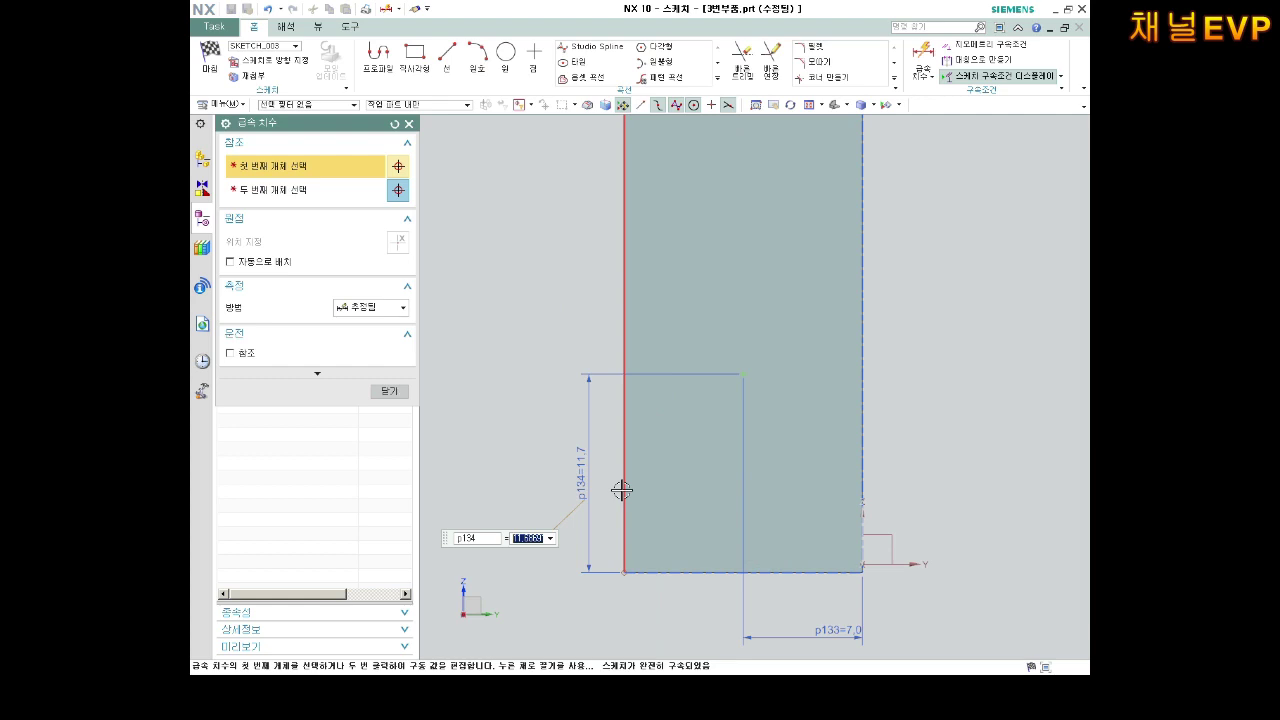
text(7)
key(Return)
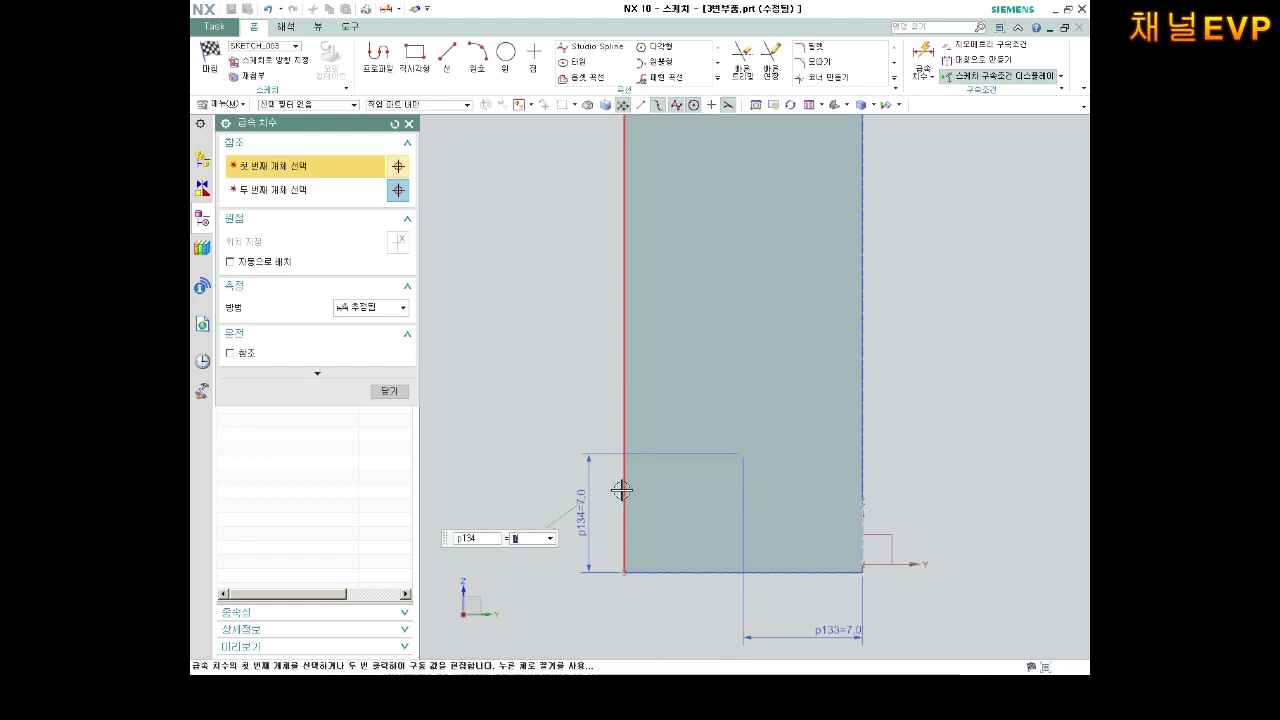
click(394, 391)
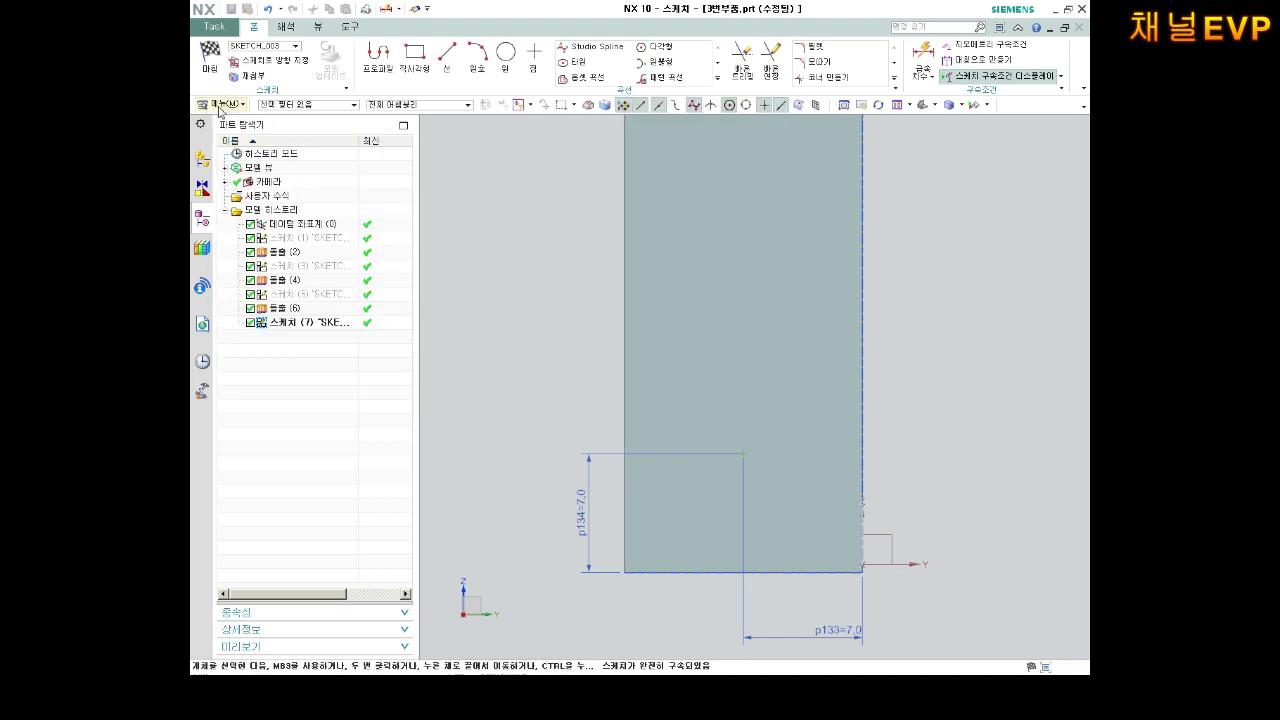
Finish the position sketch and keep the hole direction Normal to Face.
click(210, 70)
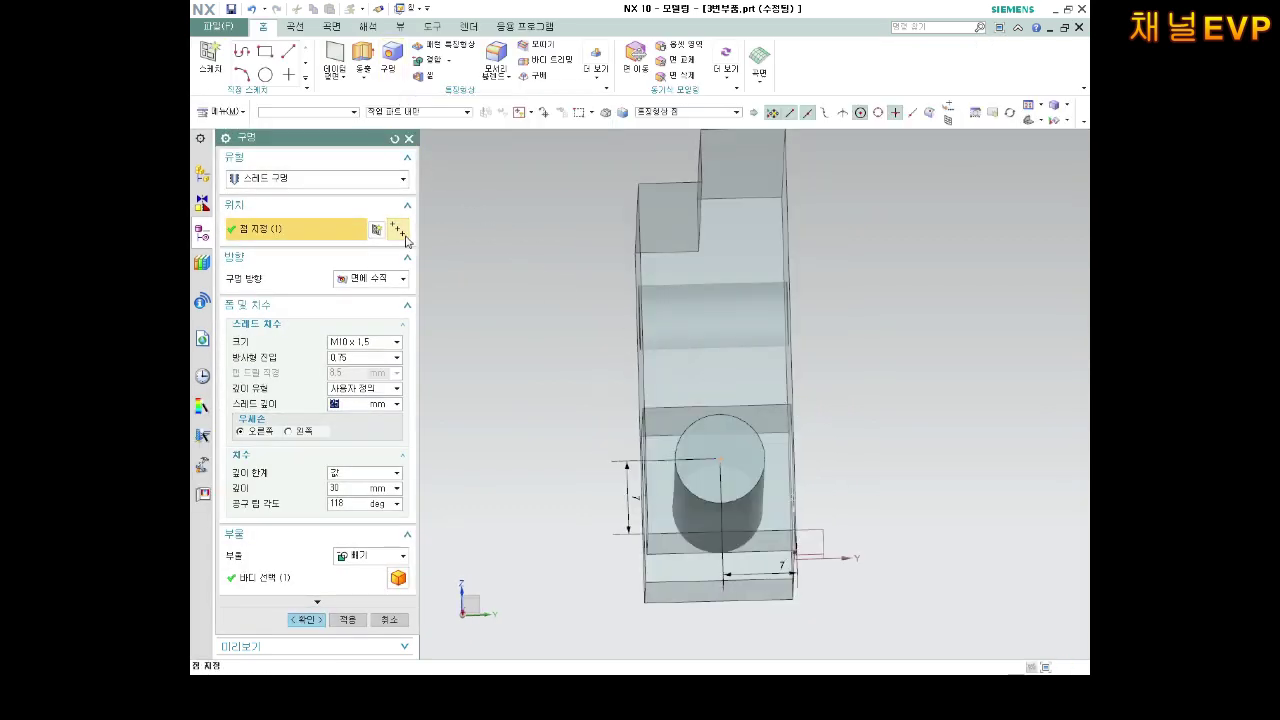
click(385, 279)
click(362, 292)
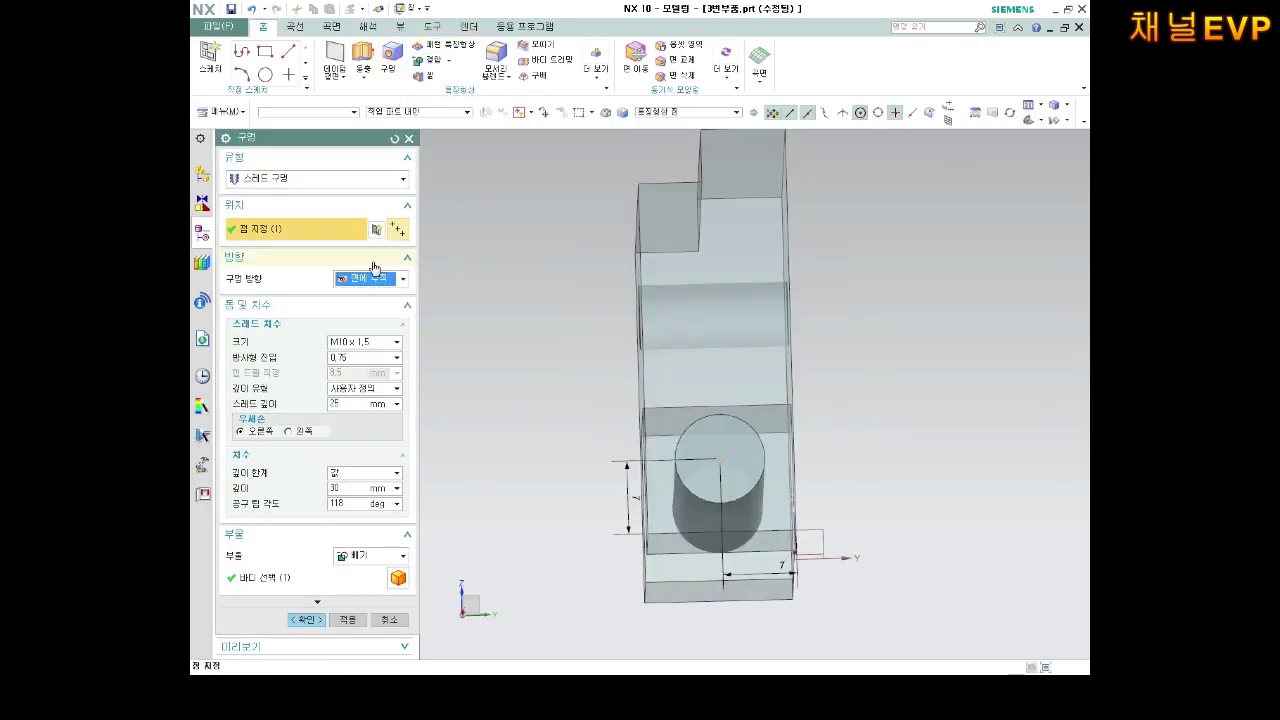
click(345, 179)
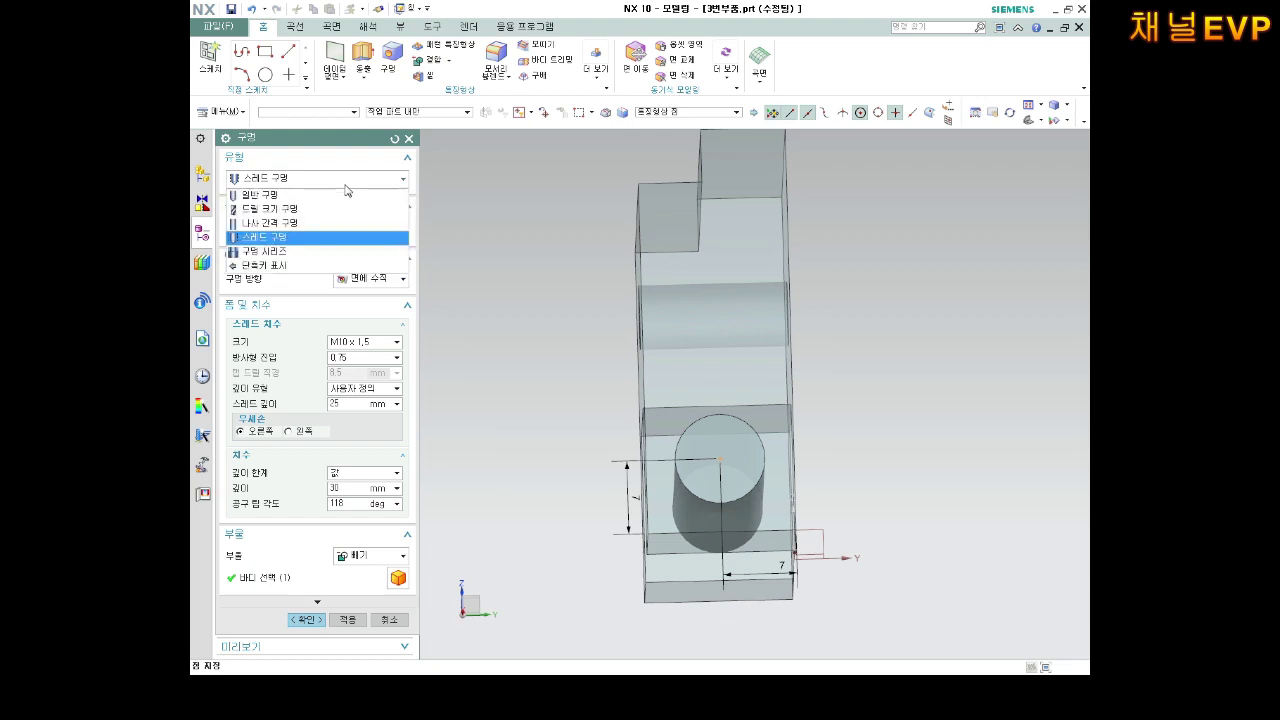
Change the hole to a Hole Series with Counterbore form and Socket Head screw type.
click(281, 252)
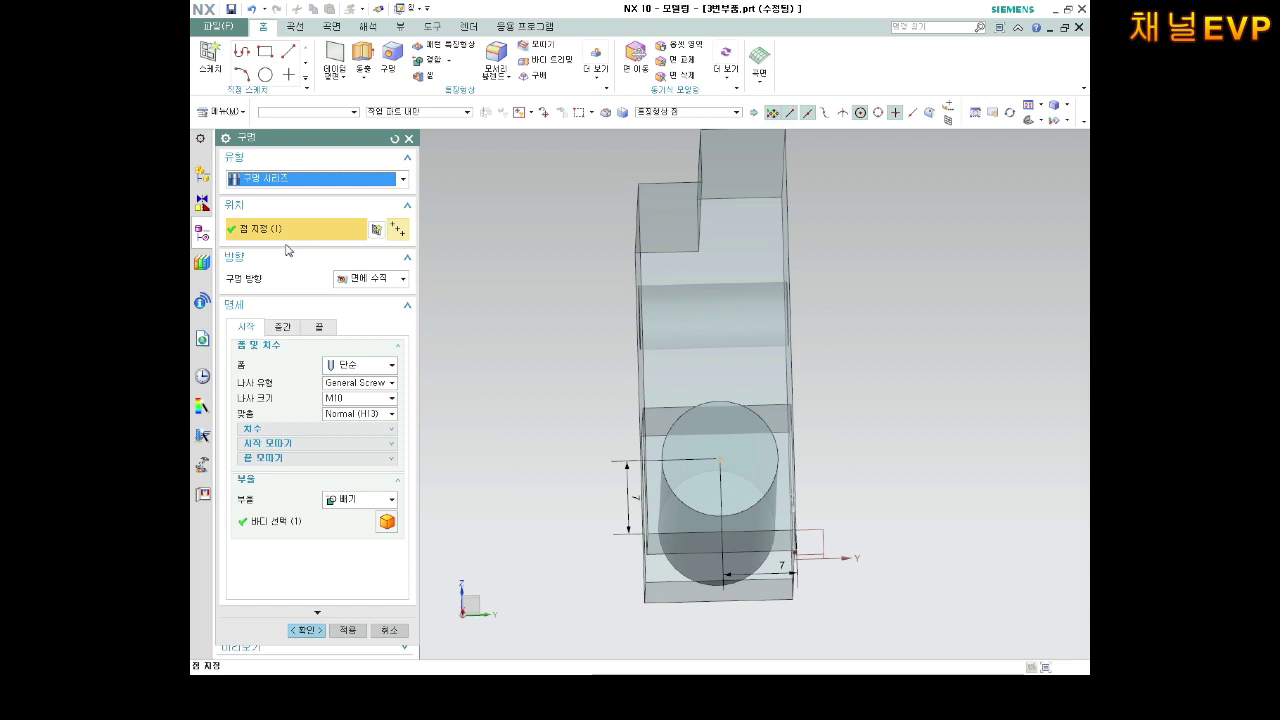
click(390, 365)
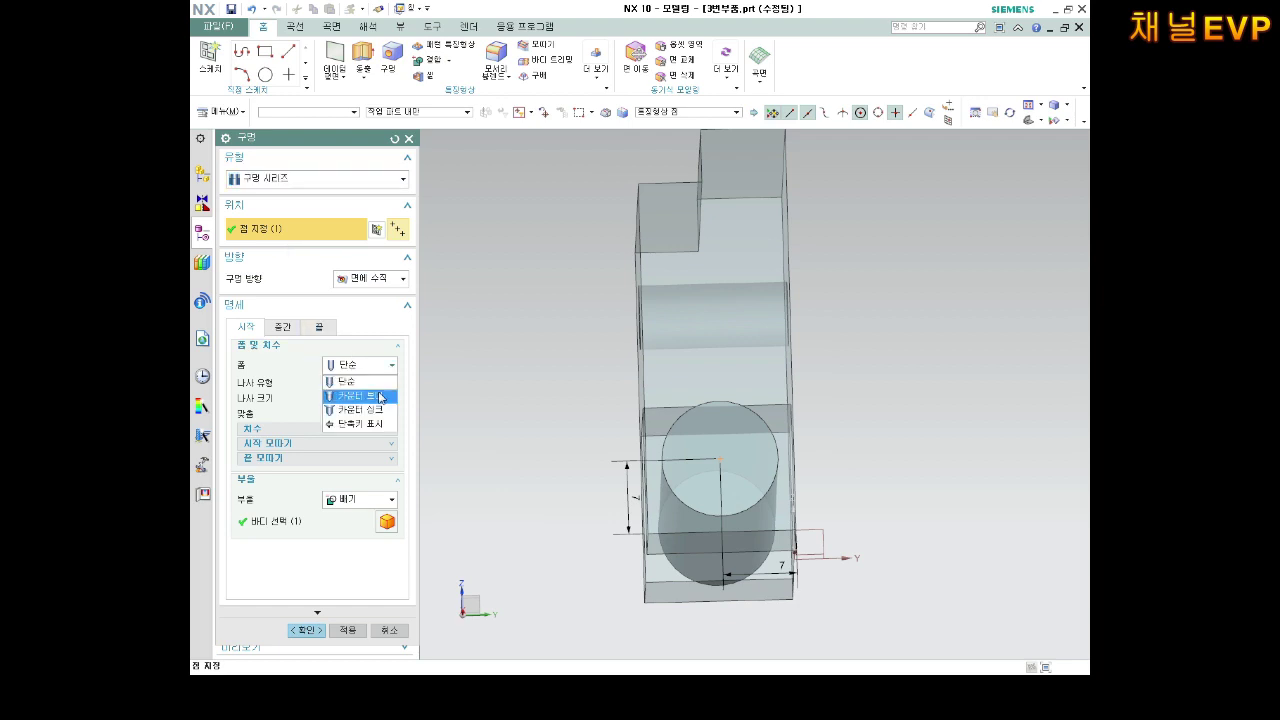
click(381, 396)
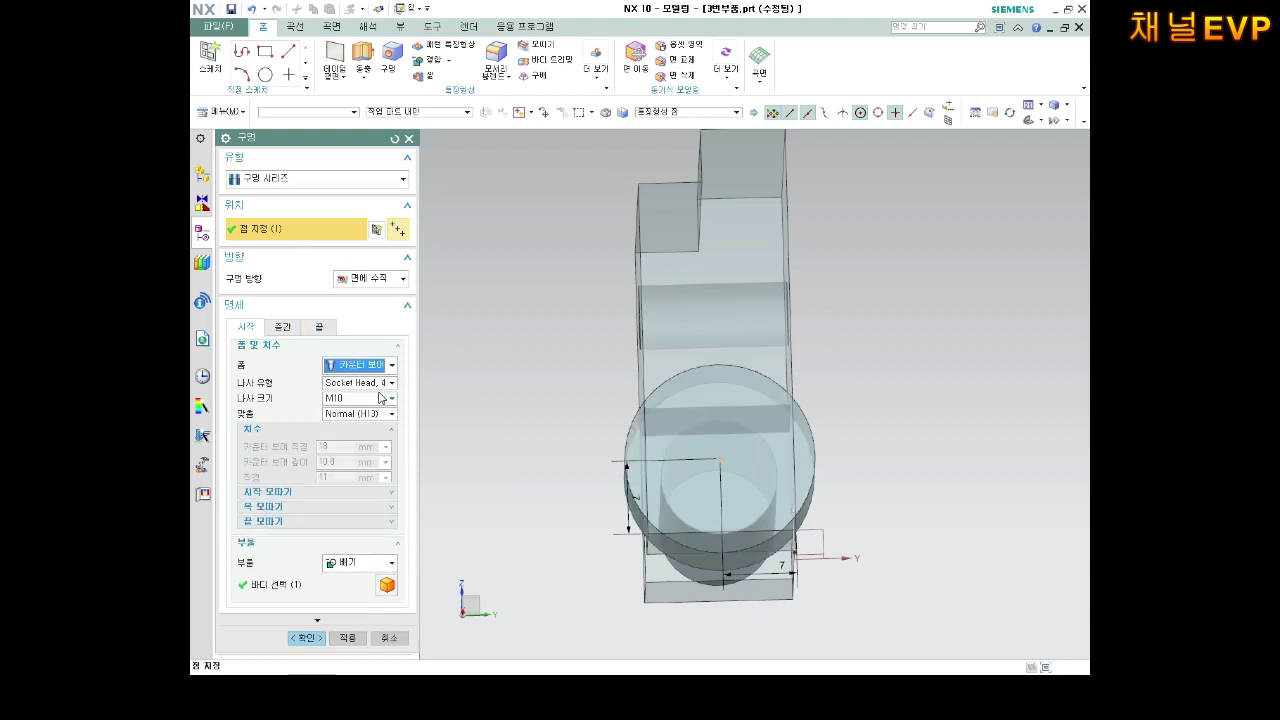
click(383, 386)
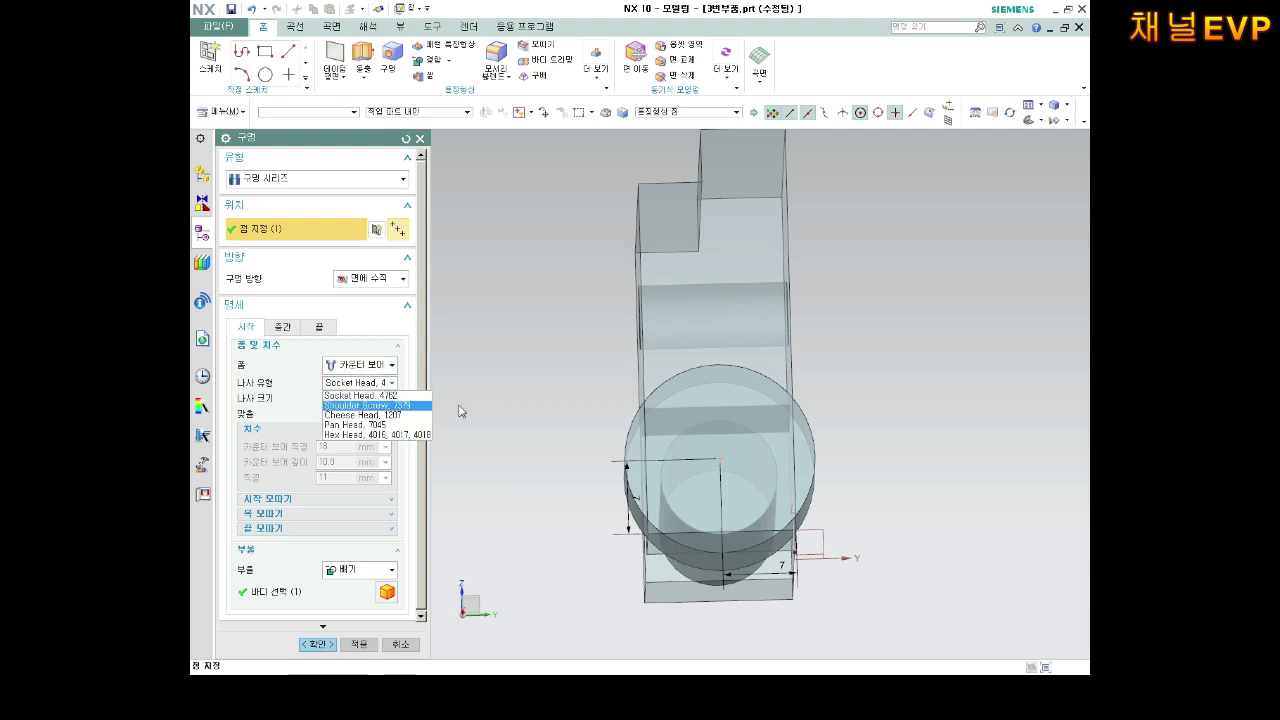
click(460, 411)
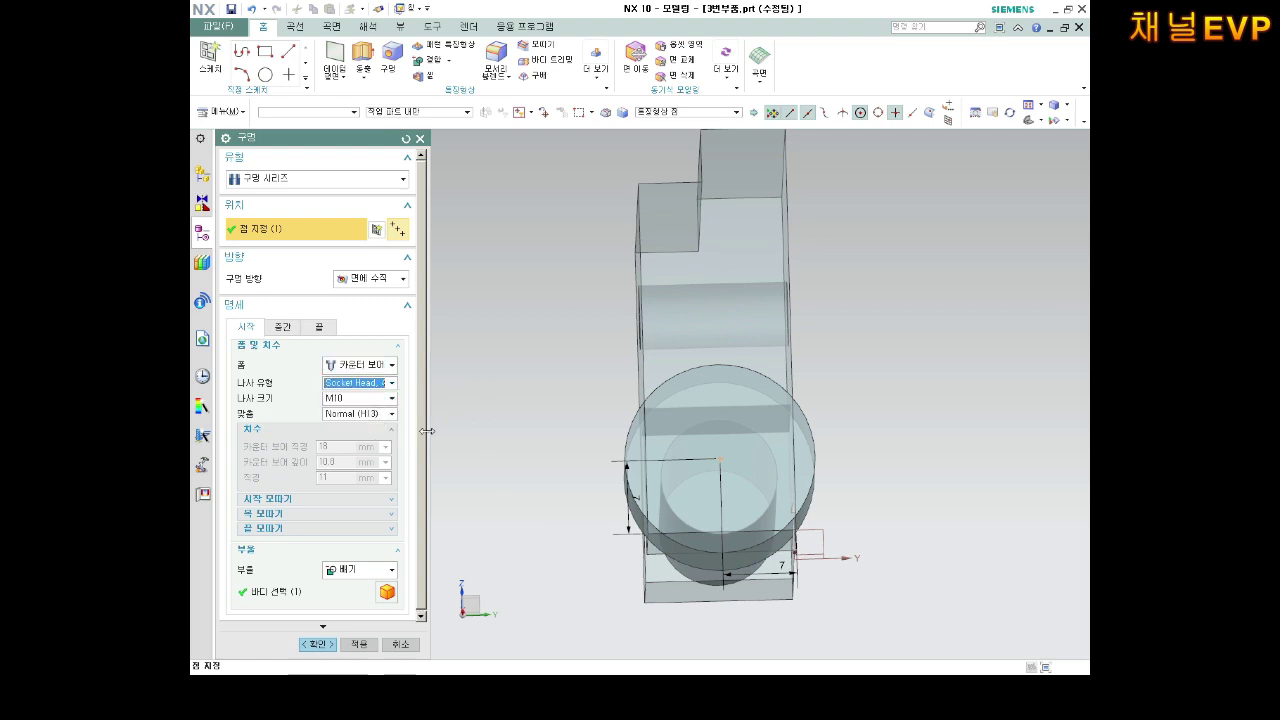
middle_drag(478, 447, 500, 449)
Set a Custom fit with counterbore diameter 11 and depth 7, then select the body.
click(385, 413)
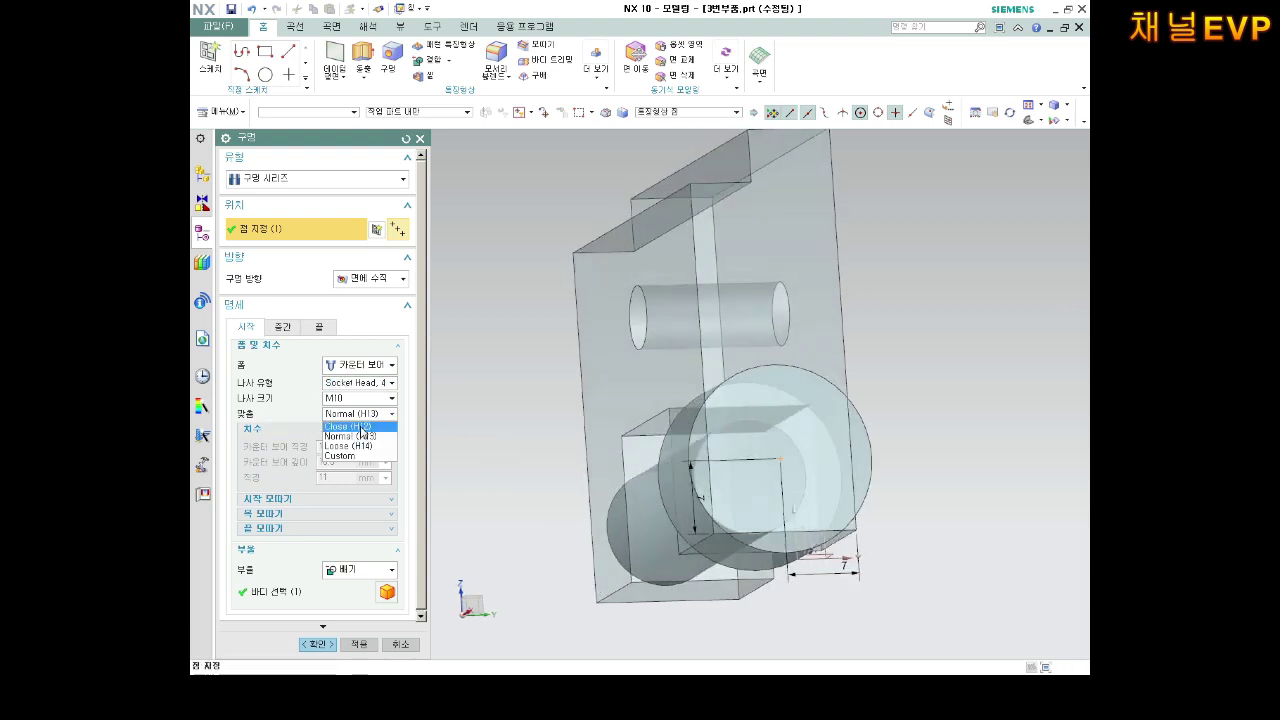
click(362, 437)
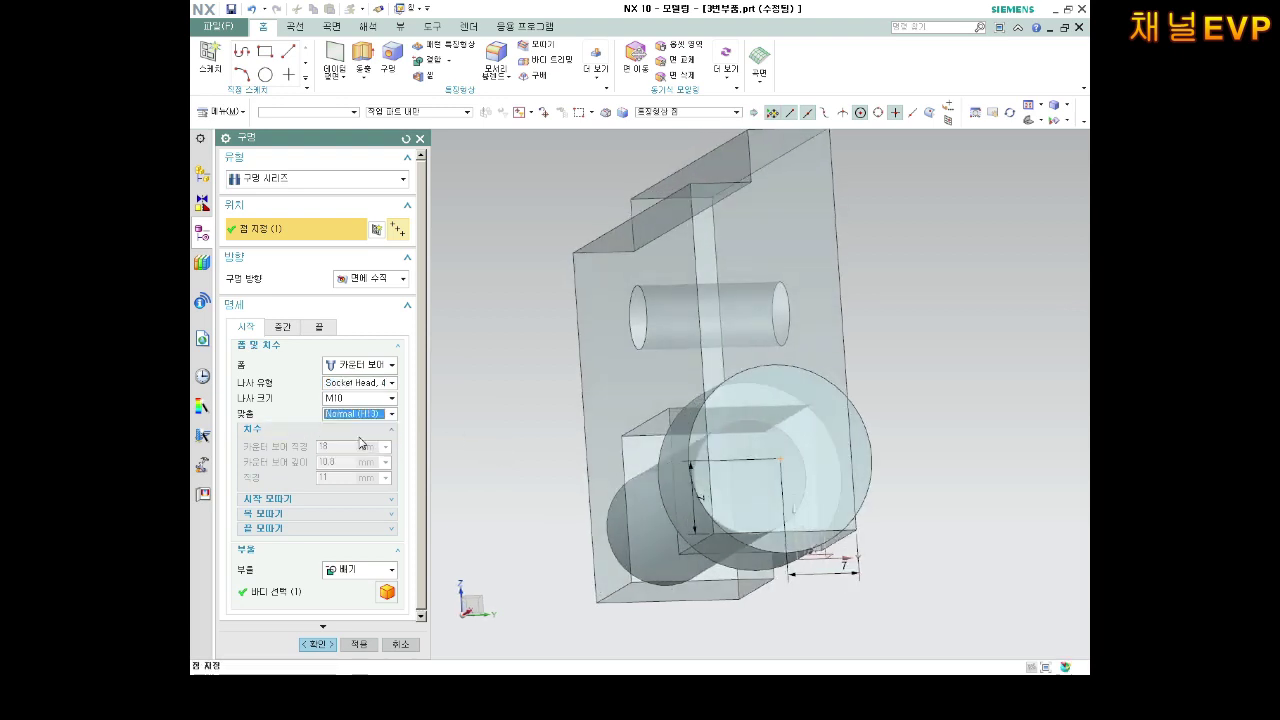
click(367, 413)
click(356, 458)
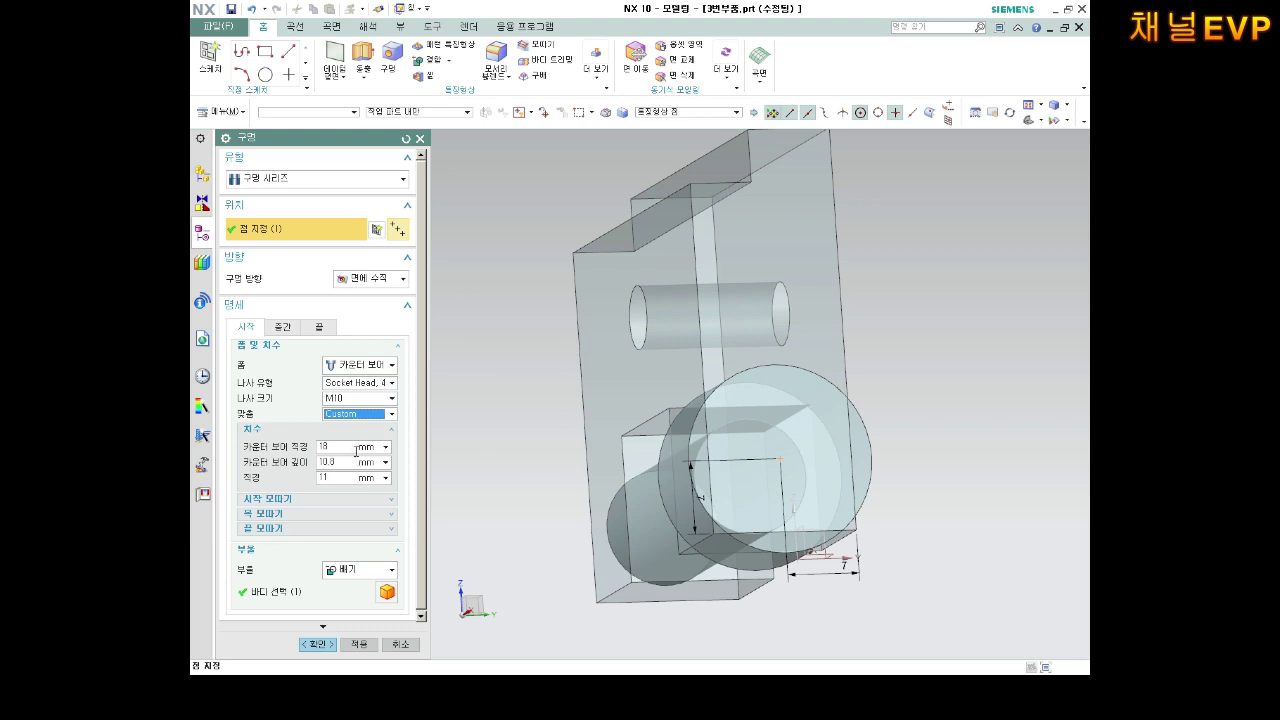
double_click(351, 446)
text(11)
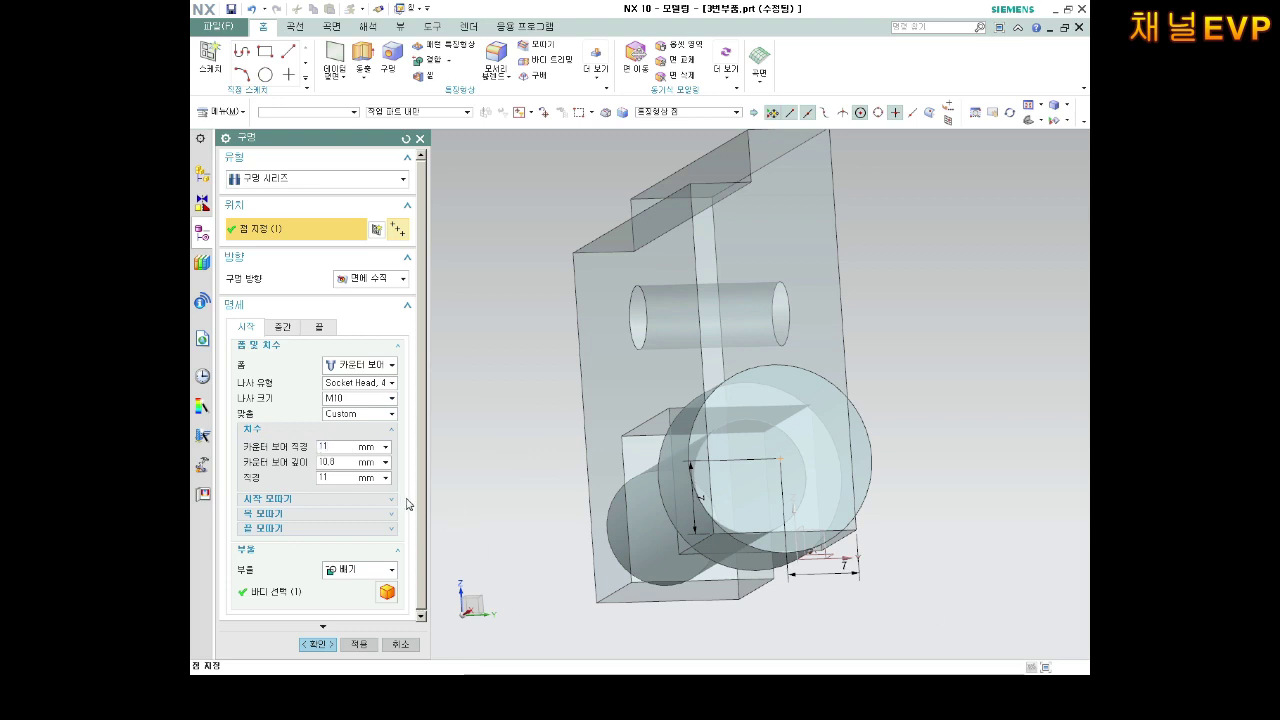
click(354, 460)
text(7)
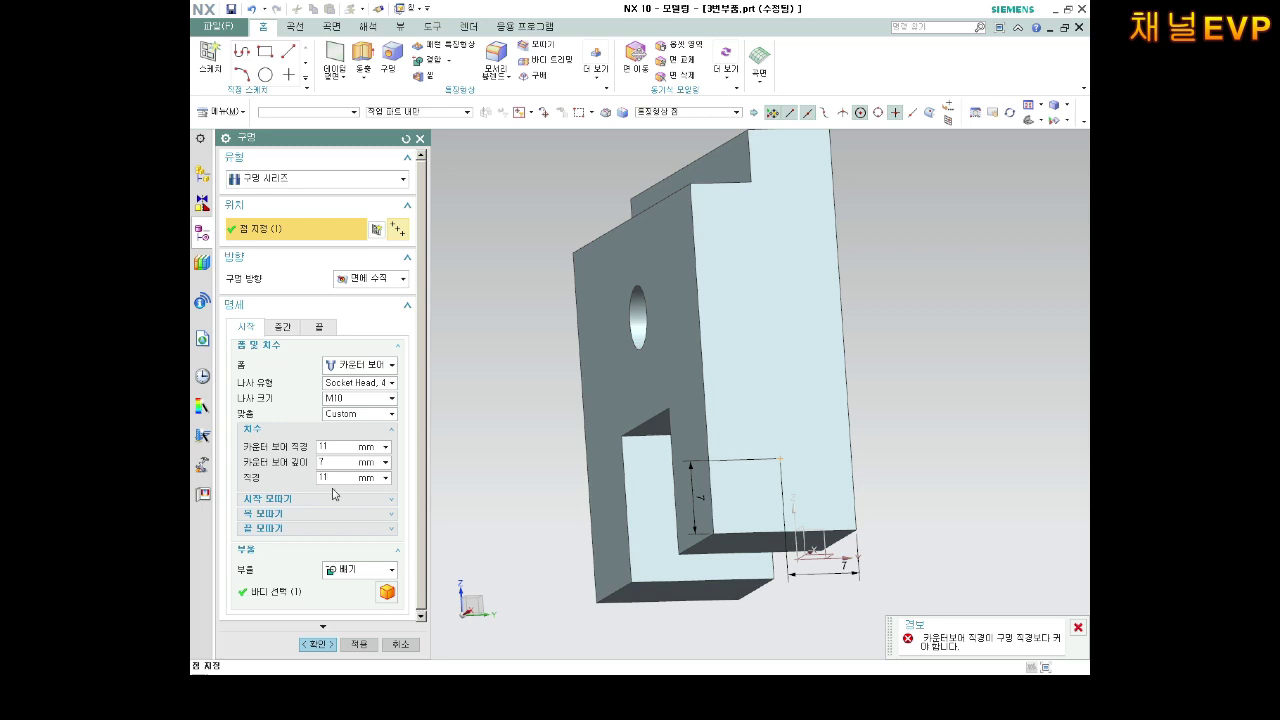
mouse_move(566, 497)
middle_down()
mouse_move(735, 473)
mouse_move(623, 486)
middle_up()
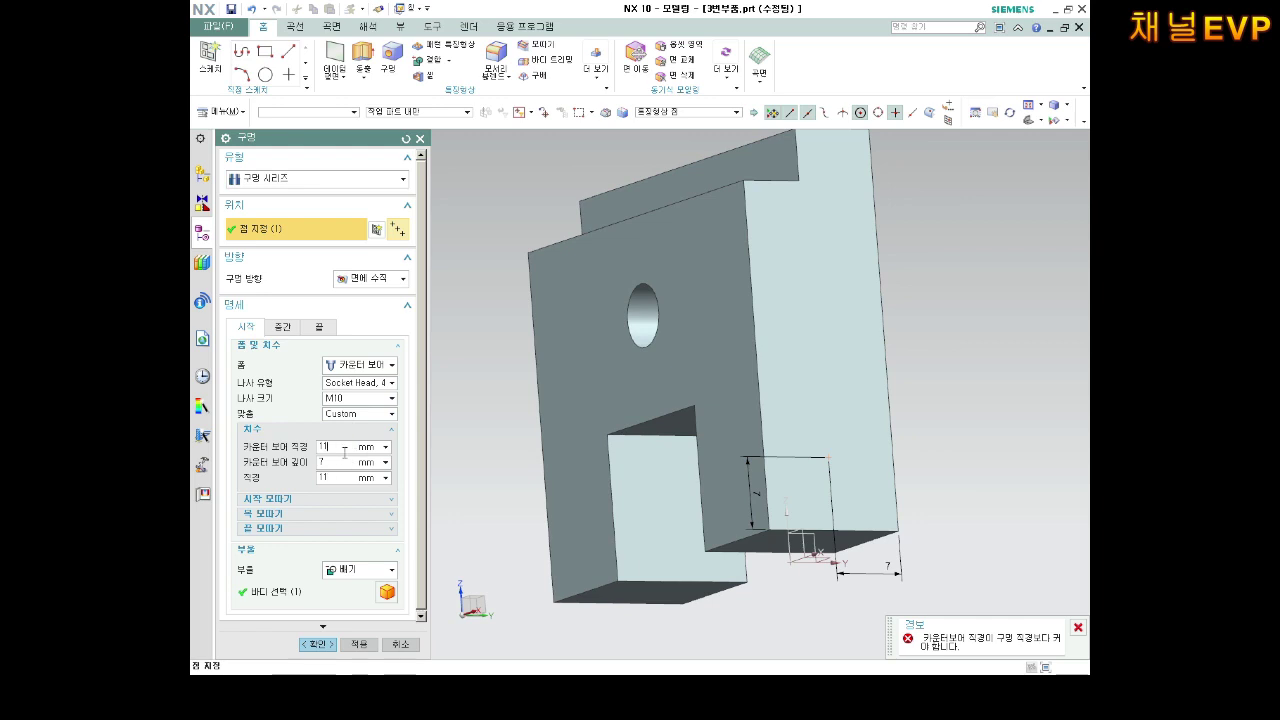
click(380, 284)
click(380, 284)
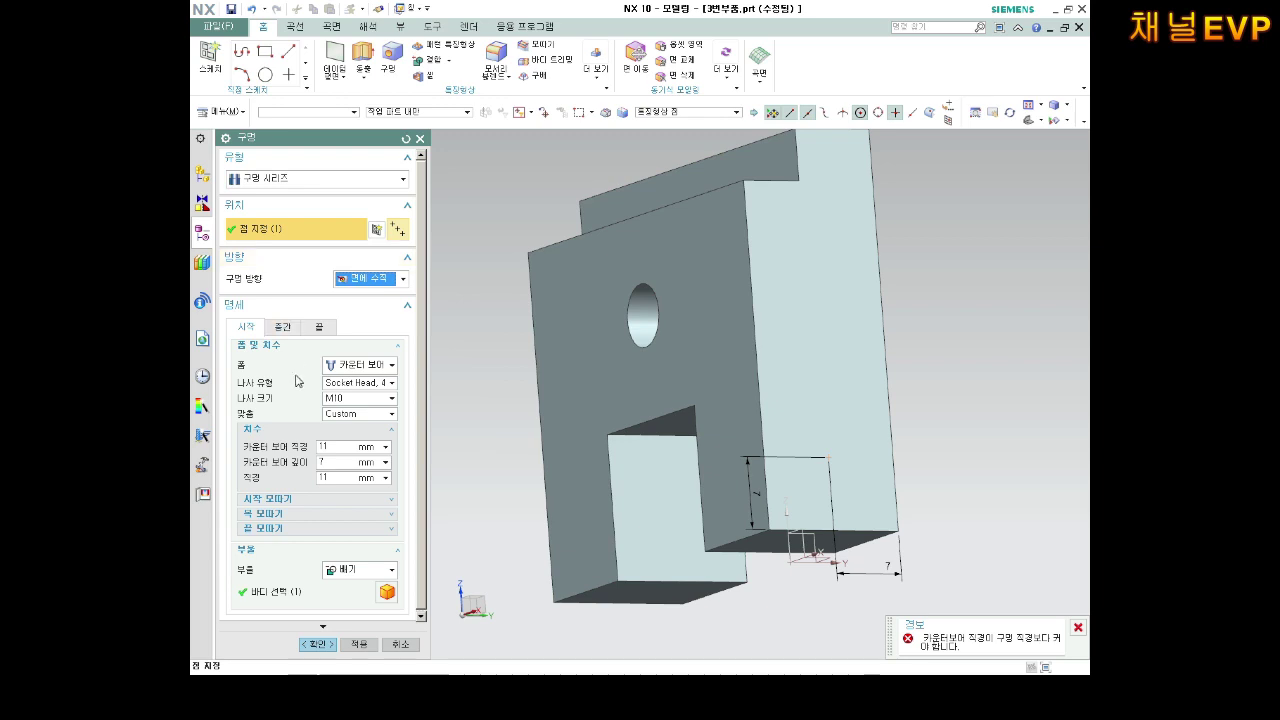
click(261, 597)
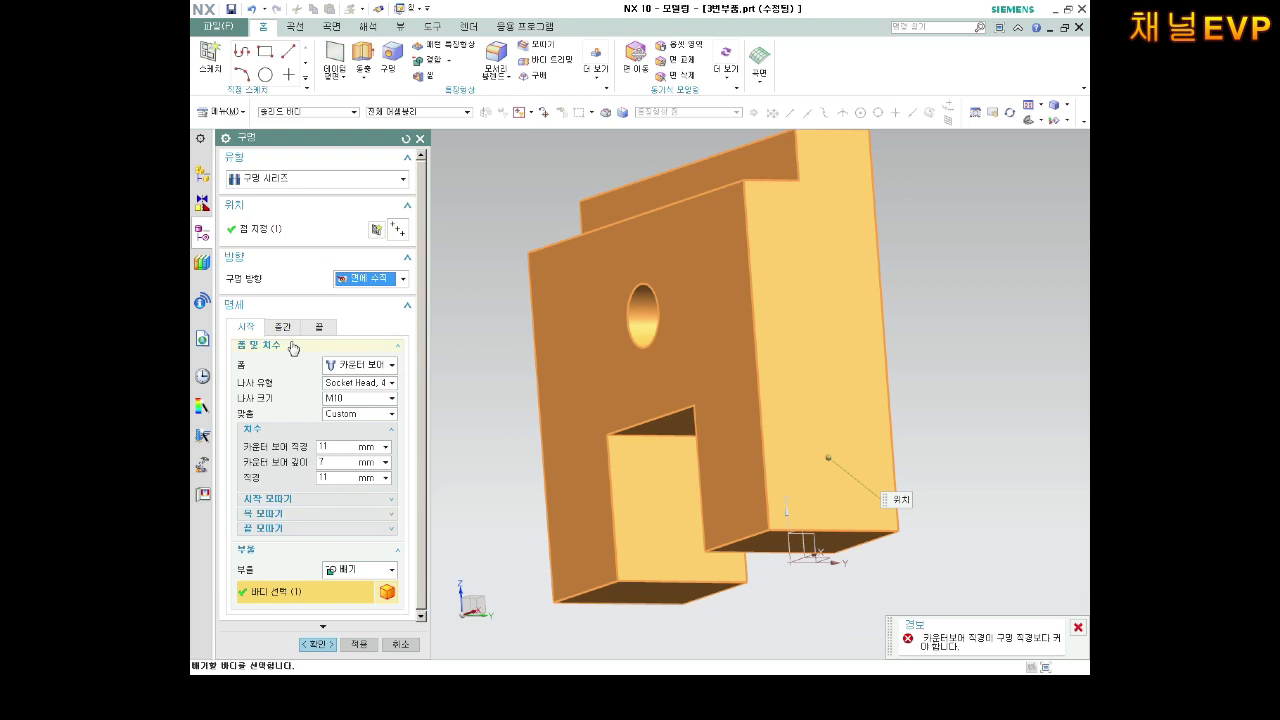
Reduce the hole series' through diameter to 6.6 mm so the preview appears.
click(283, 327)
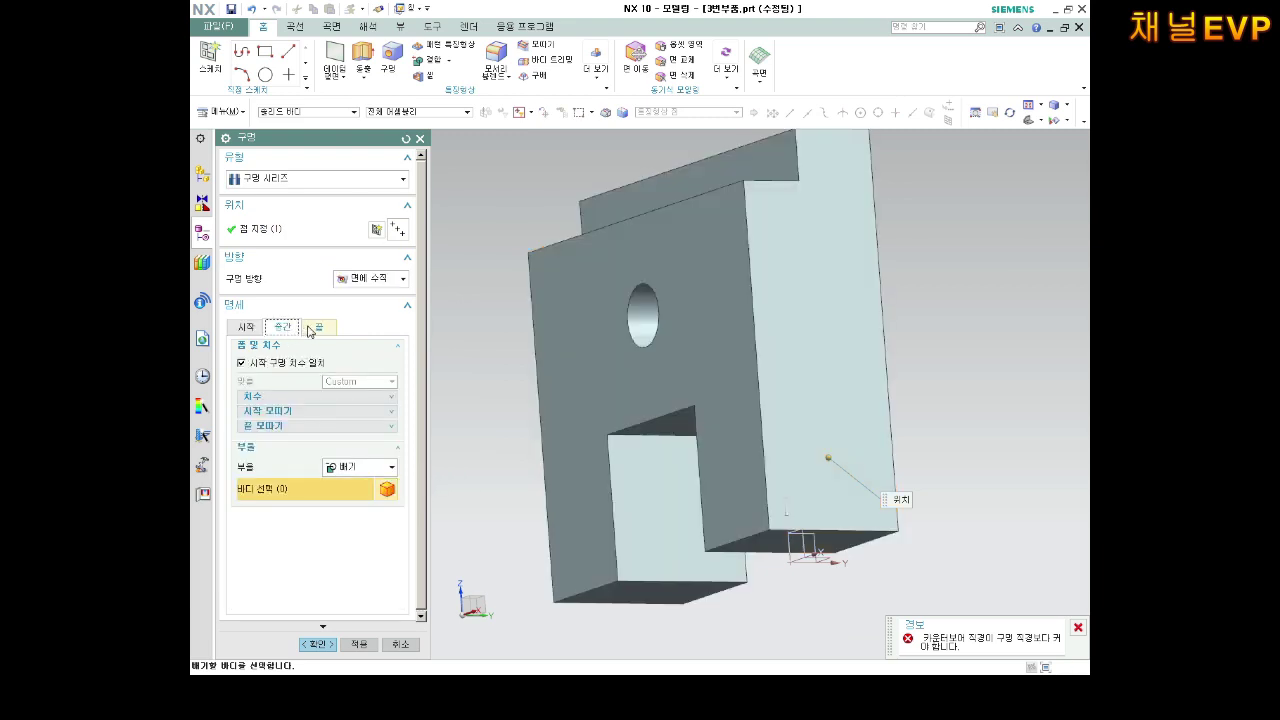
click(315, 328)
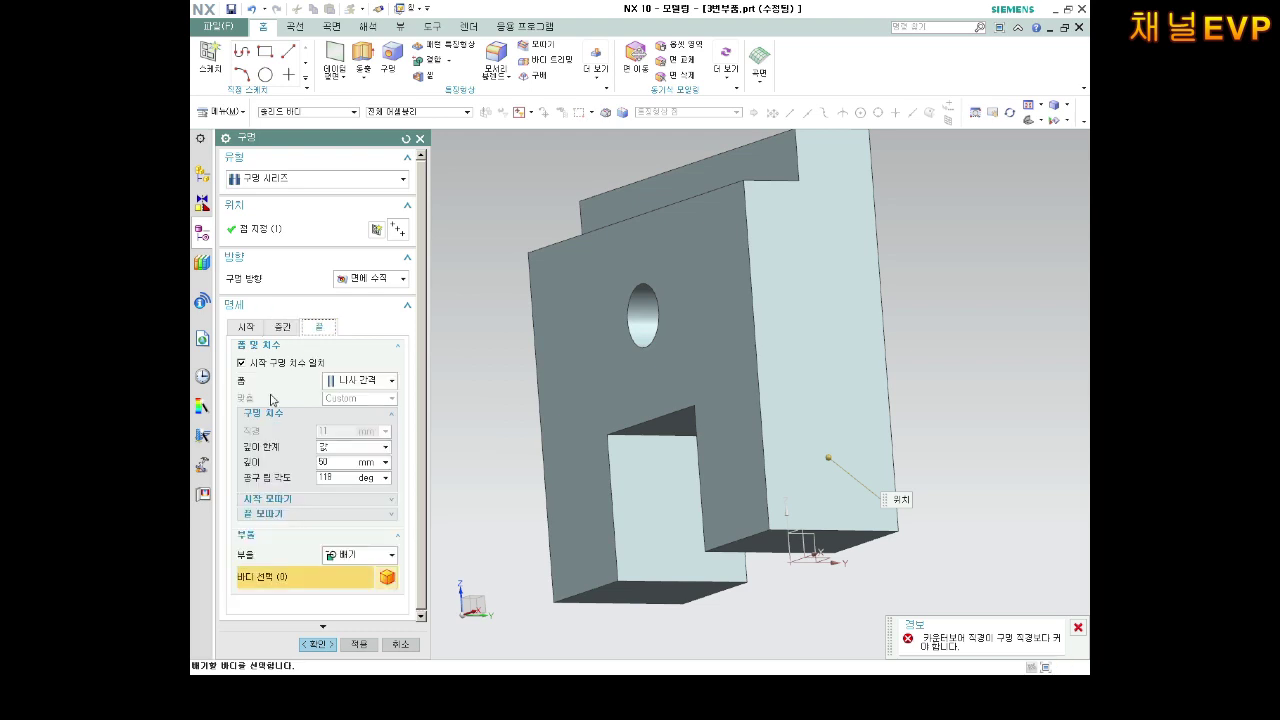
click(253, 332)
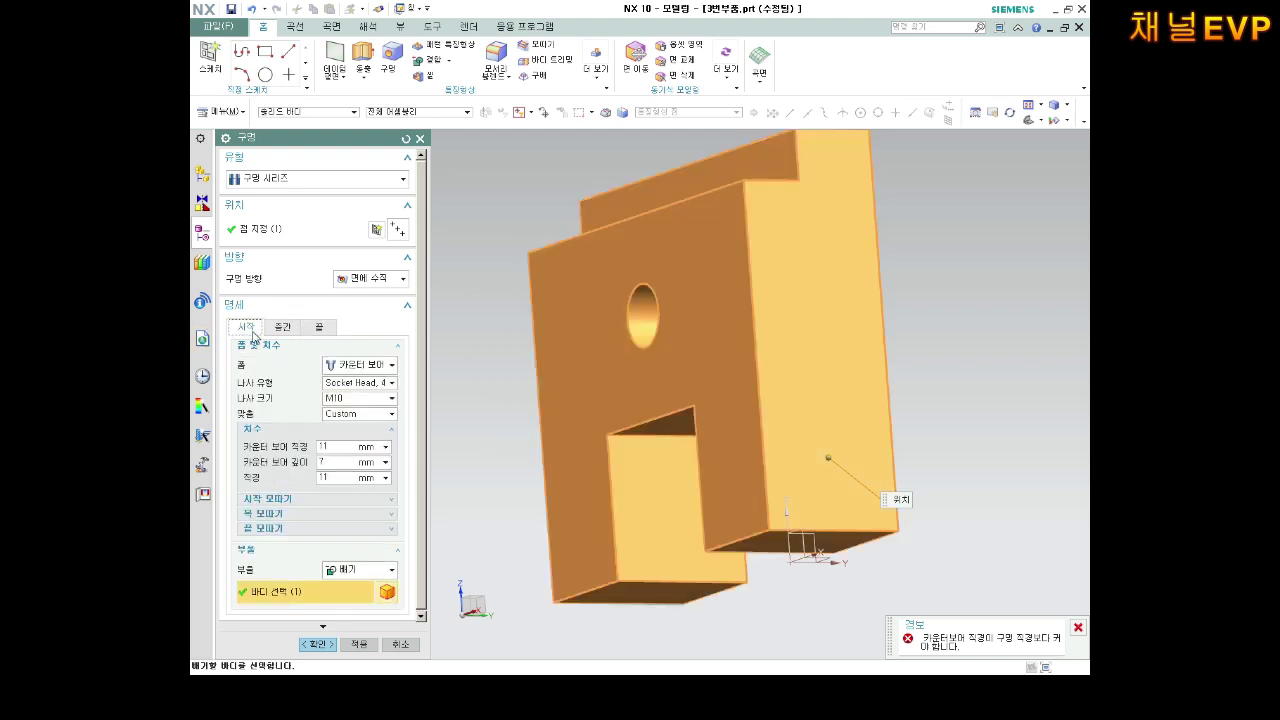
middle_drag(808, 543, 837, 520)
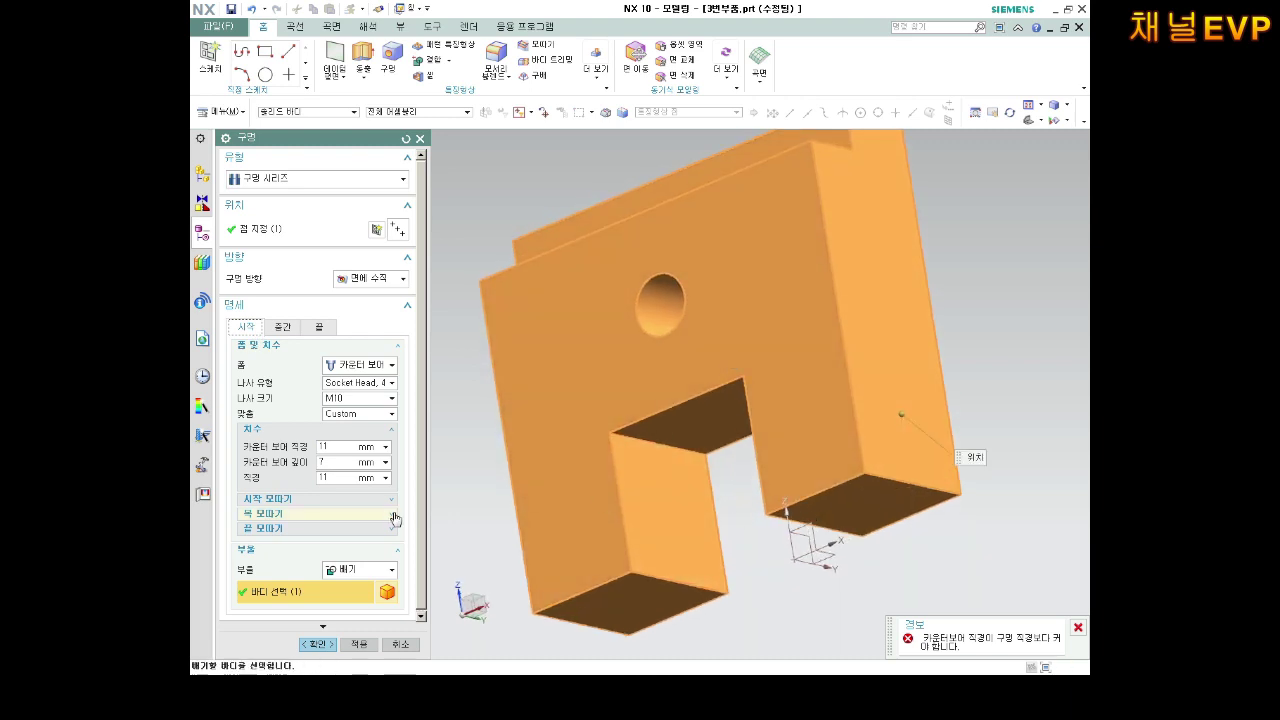
click(340, 446)
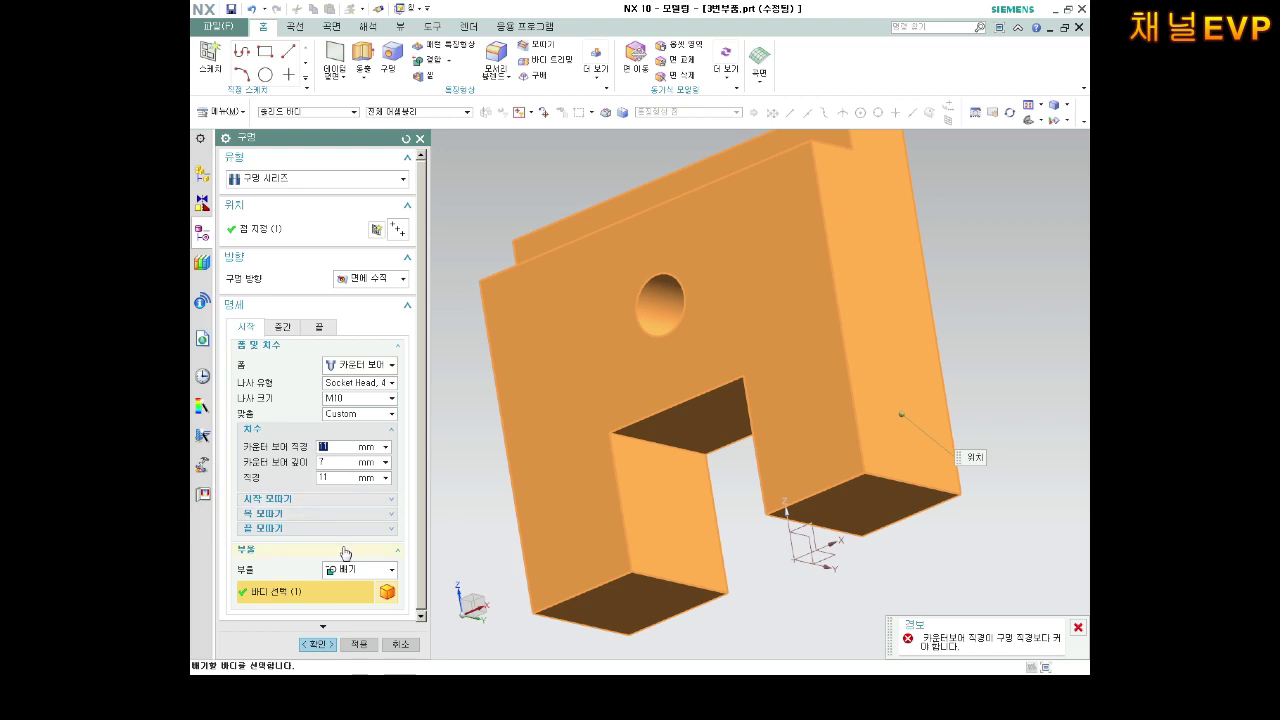
click(335, 478)
text(8)
key(Return)
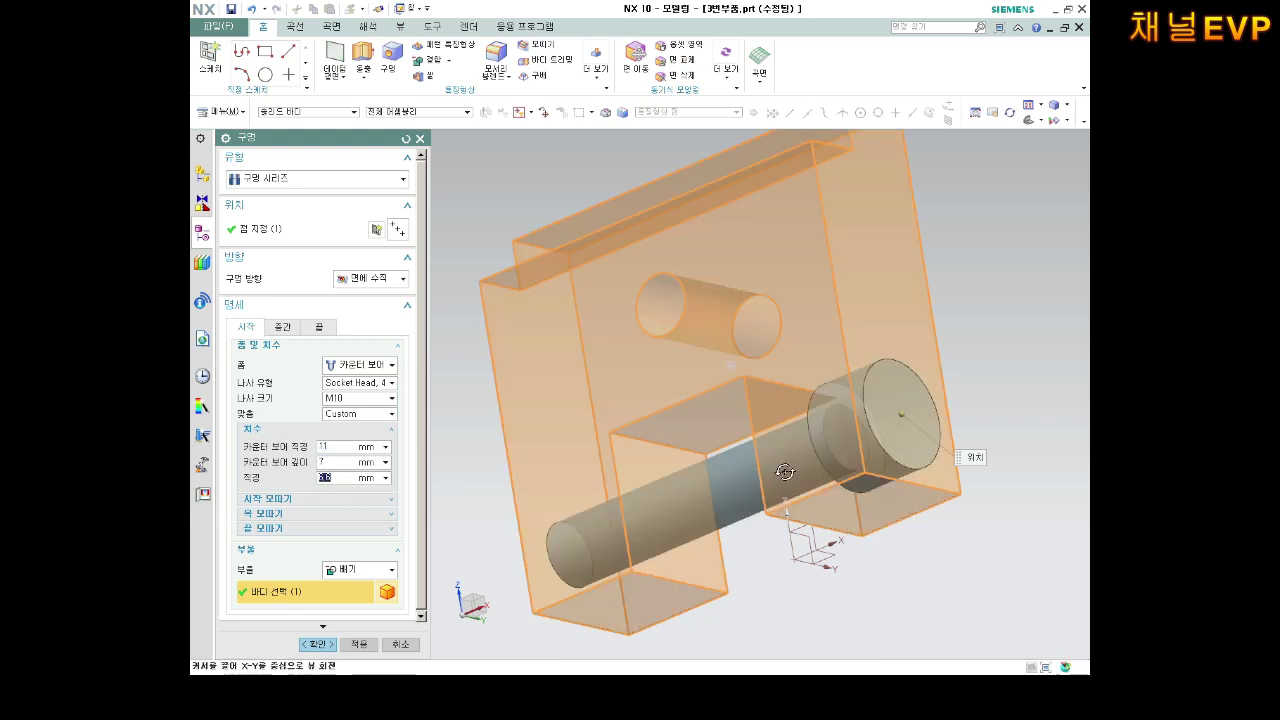
middle_drag(755, 470, 506, 487)
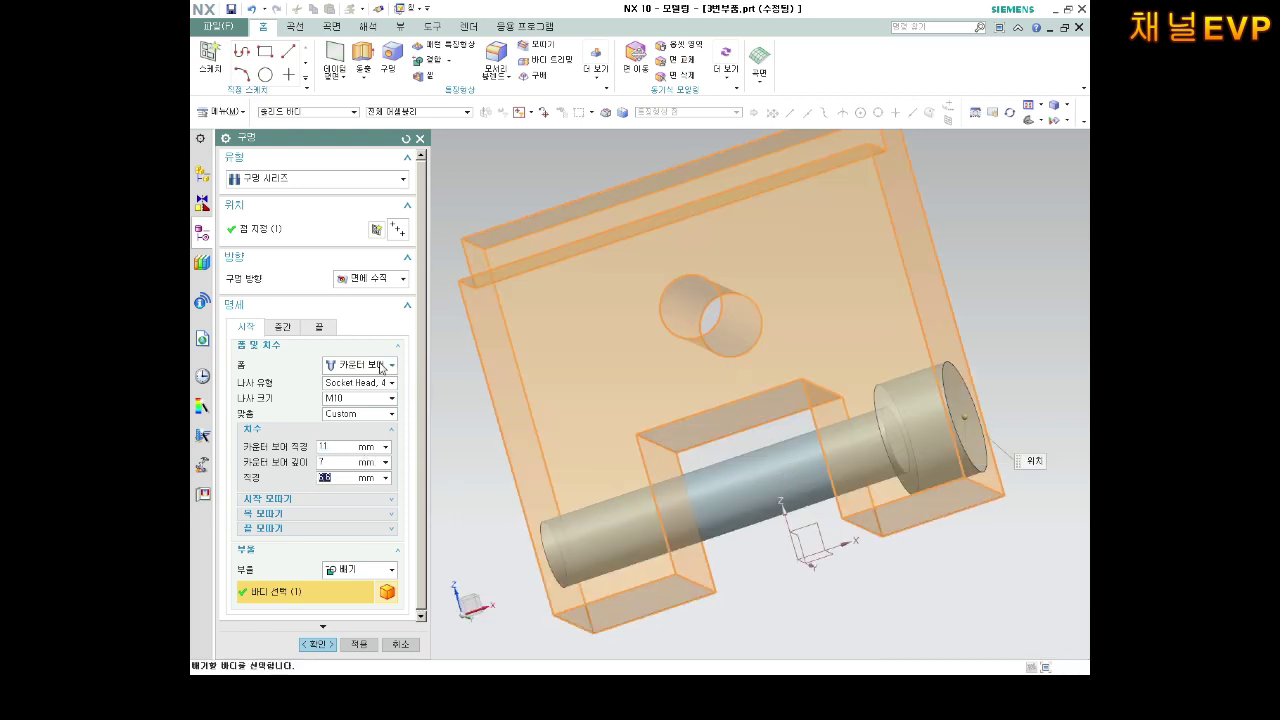
click(330, 330)
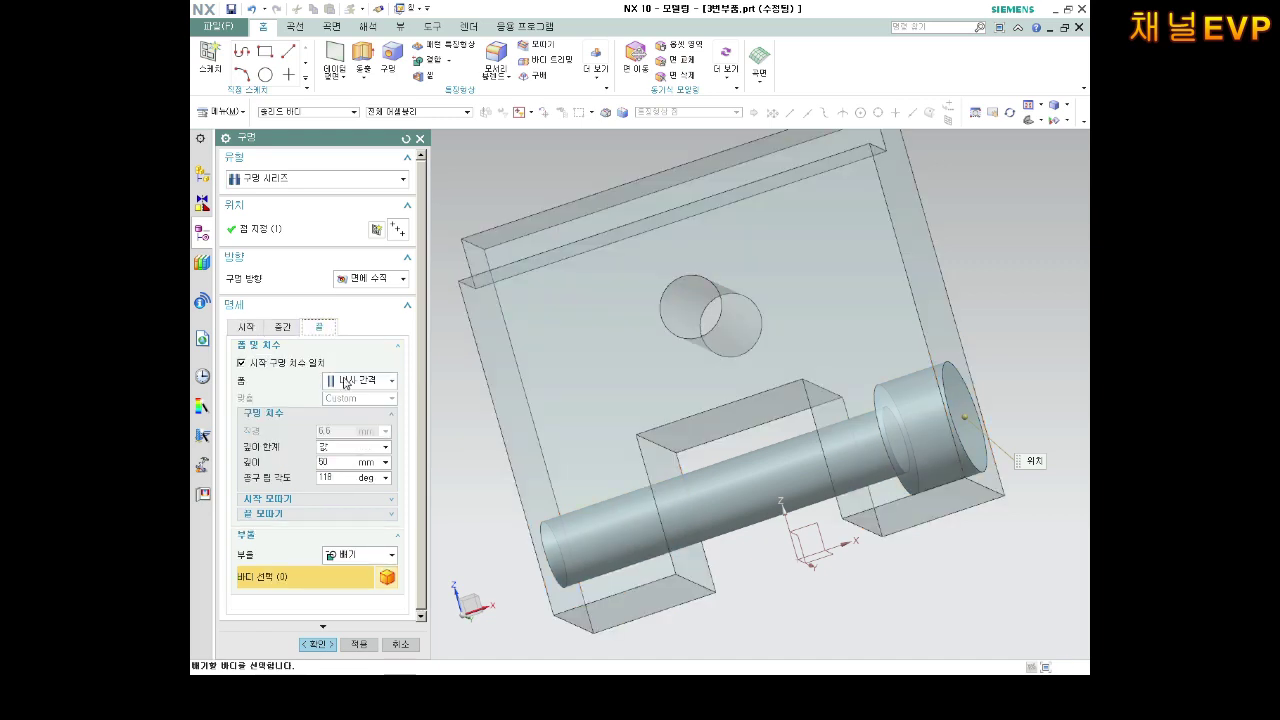
Make the hole series end Threaded with a 15 mm thread length and create it.
click(346, 384)
click(346, 383)
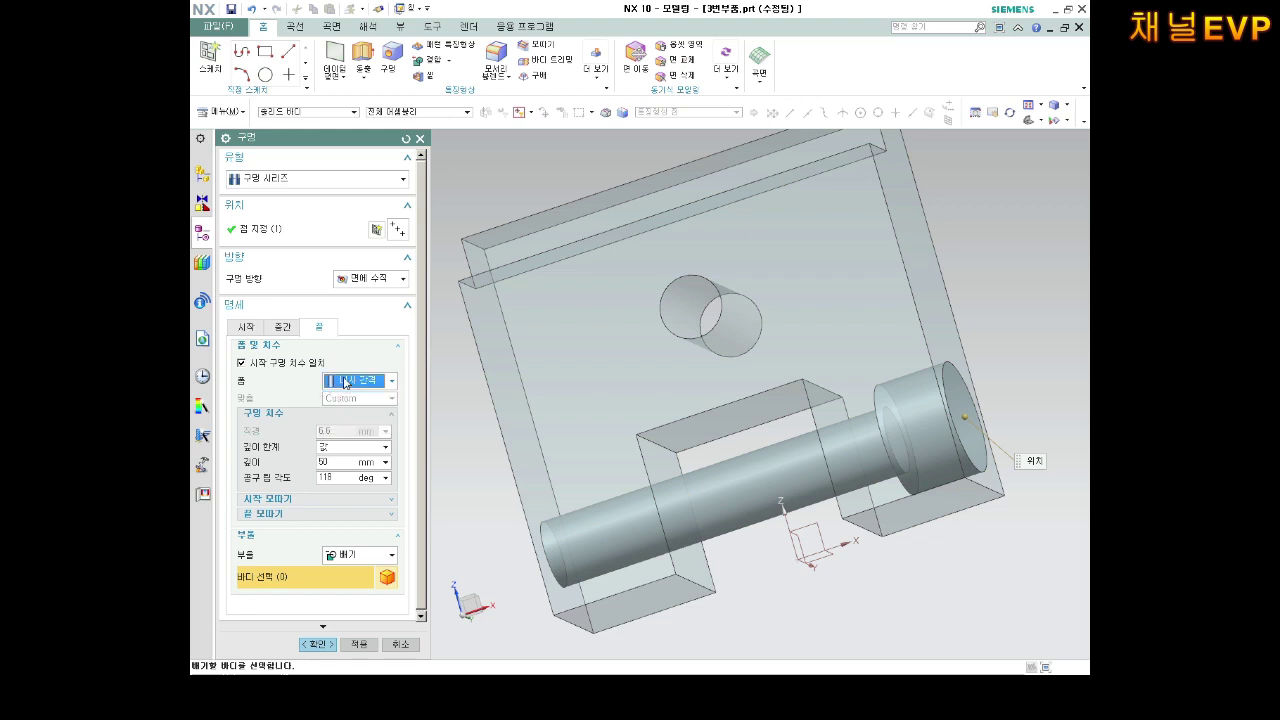
click(283, 328)
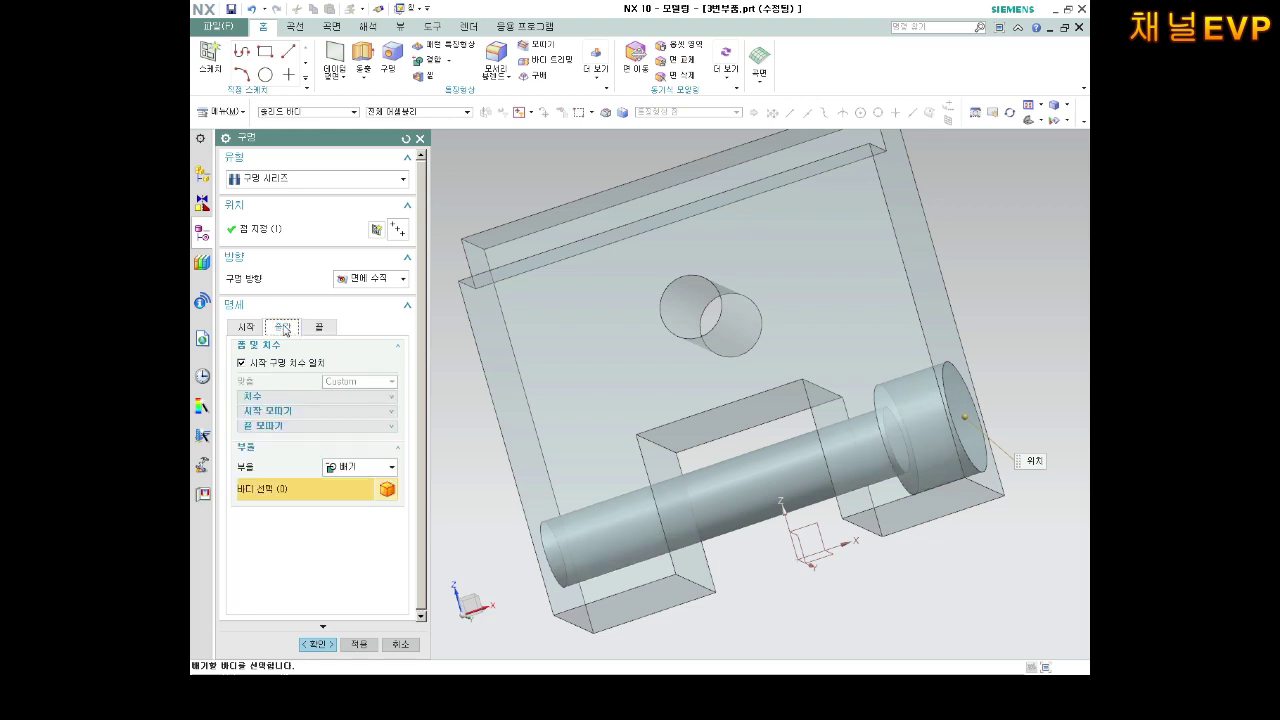
click(245, 328)
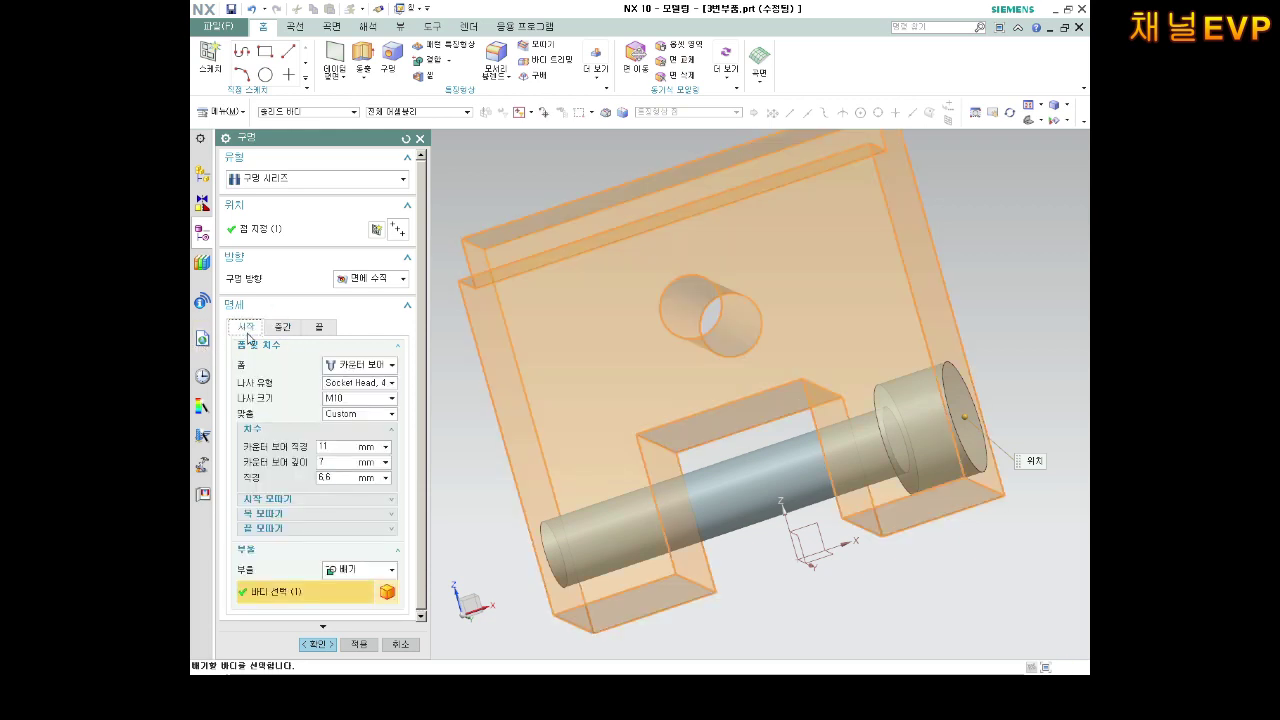
click(319, 328)
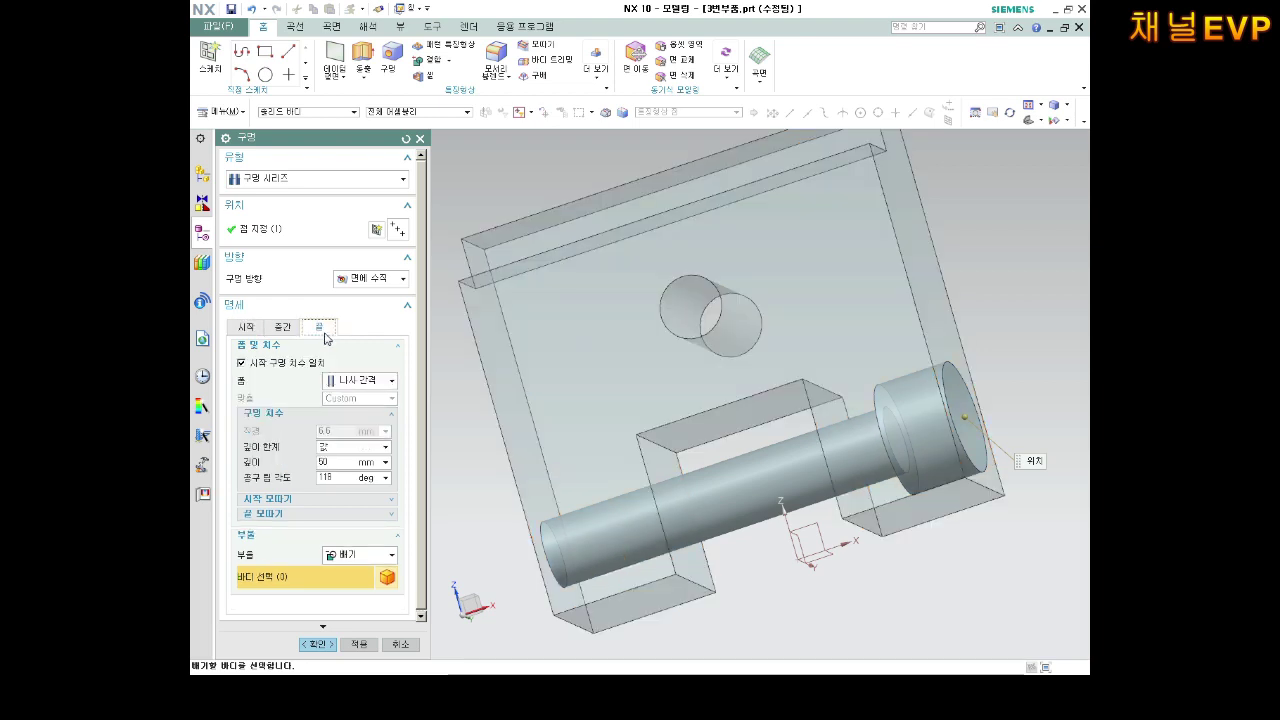
click(380, 381)
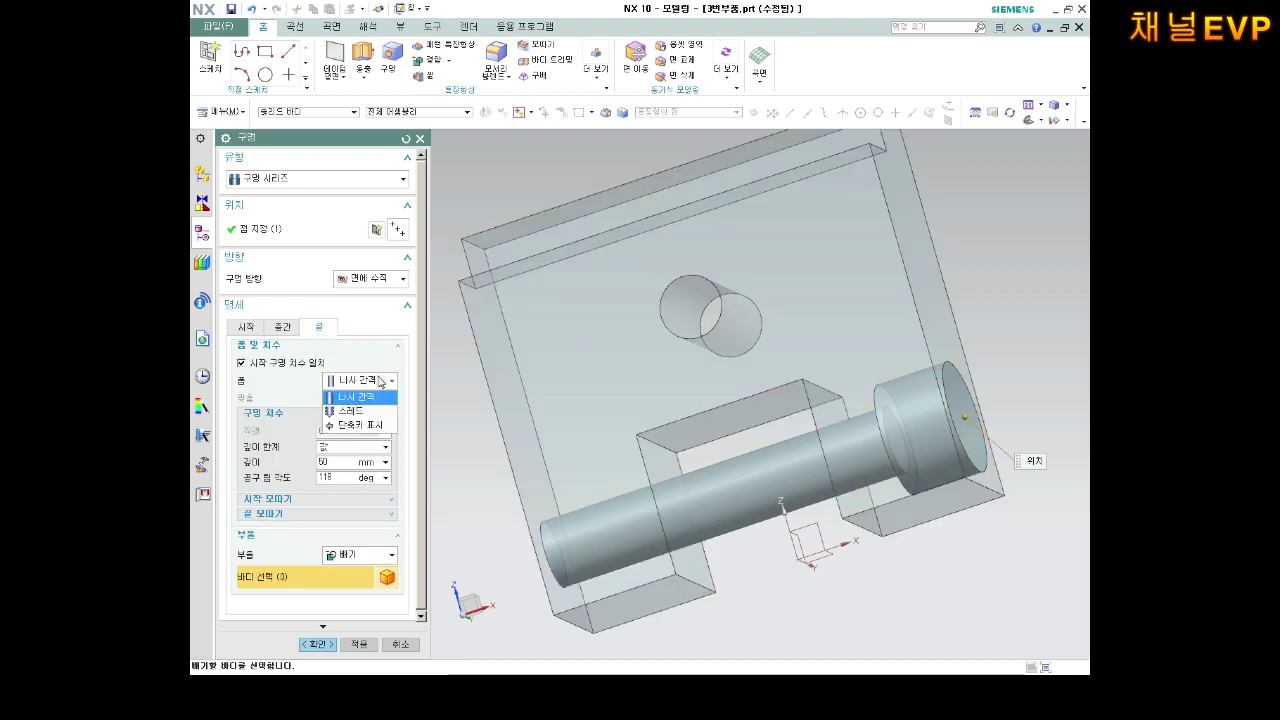
click(370, 412)
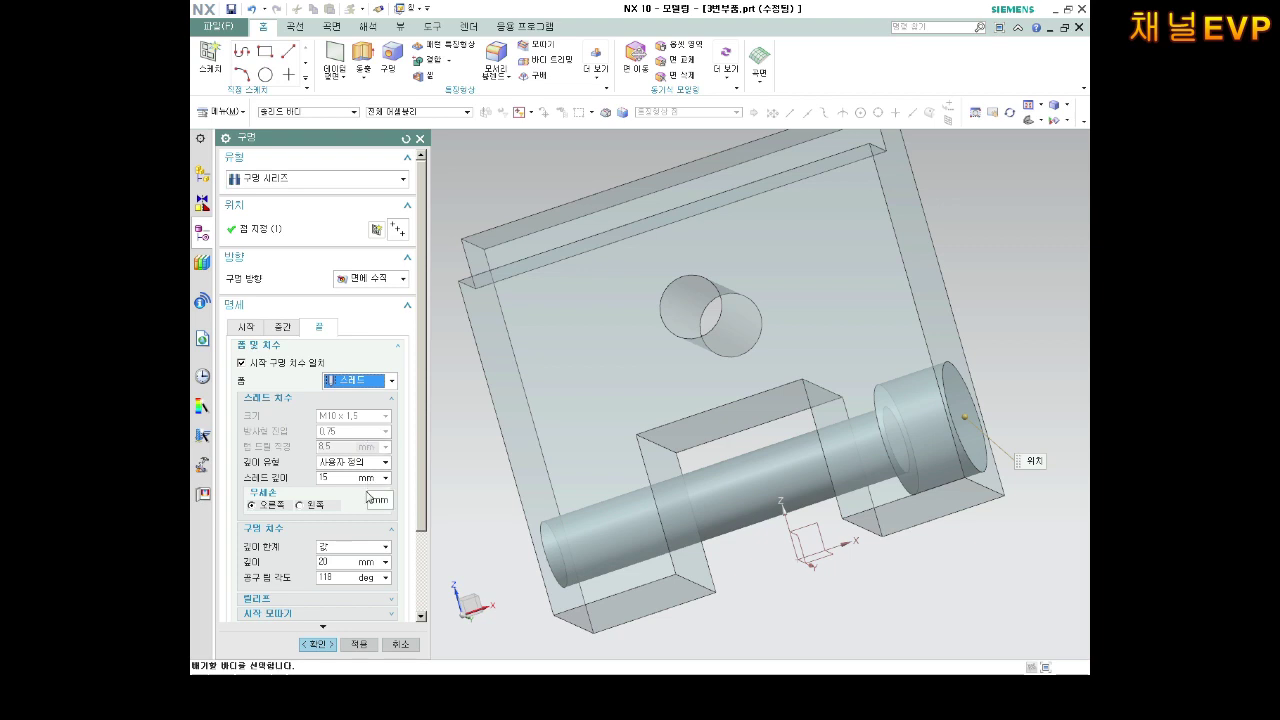
click(318, 644)
mouse_move(645, 507)
middle_down()
mouse_move(736, 504)
mouse_move(597, 398)
mouse_move(683, 367)
mouse_move(690, 380)
middle_up()
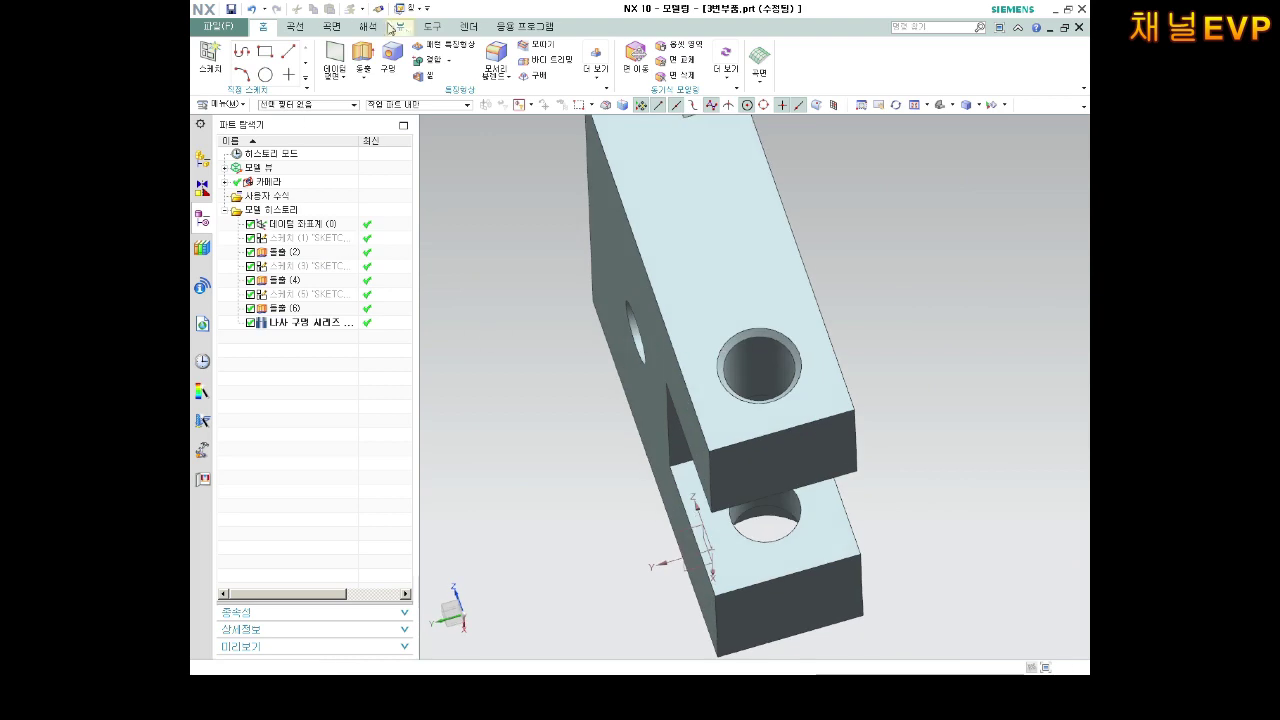
Run a Local Radius analysis on the hole wall, reading a 3.3 radius.
click(368, 26)
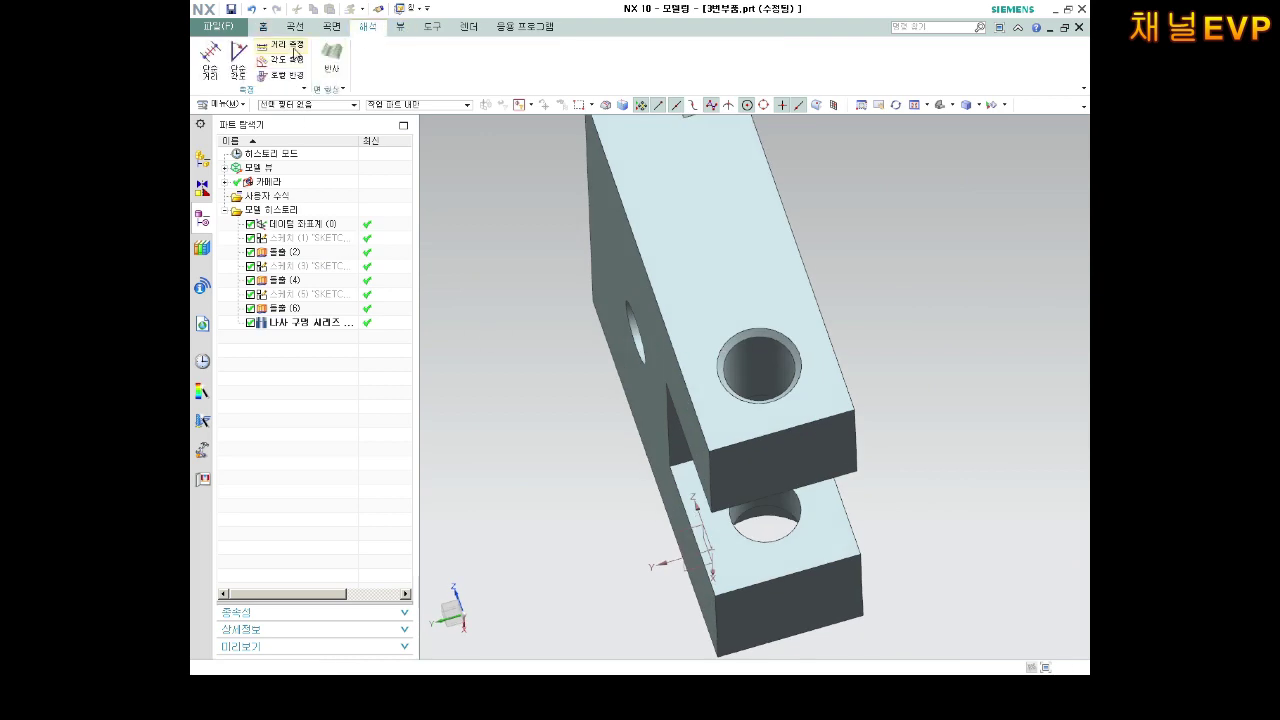
click(283, 75)
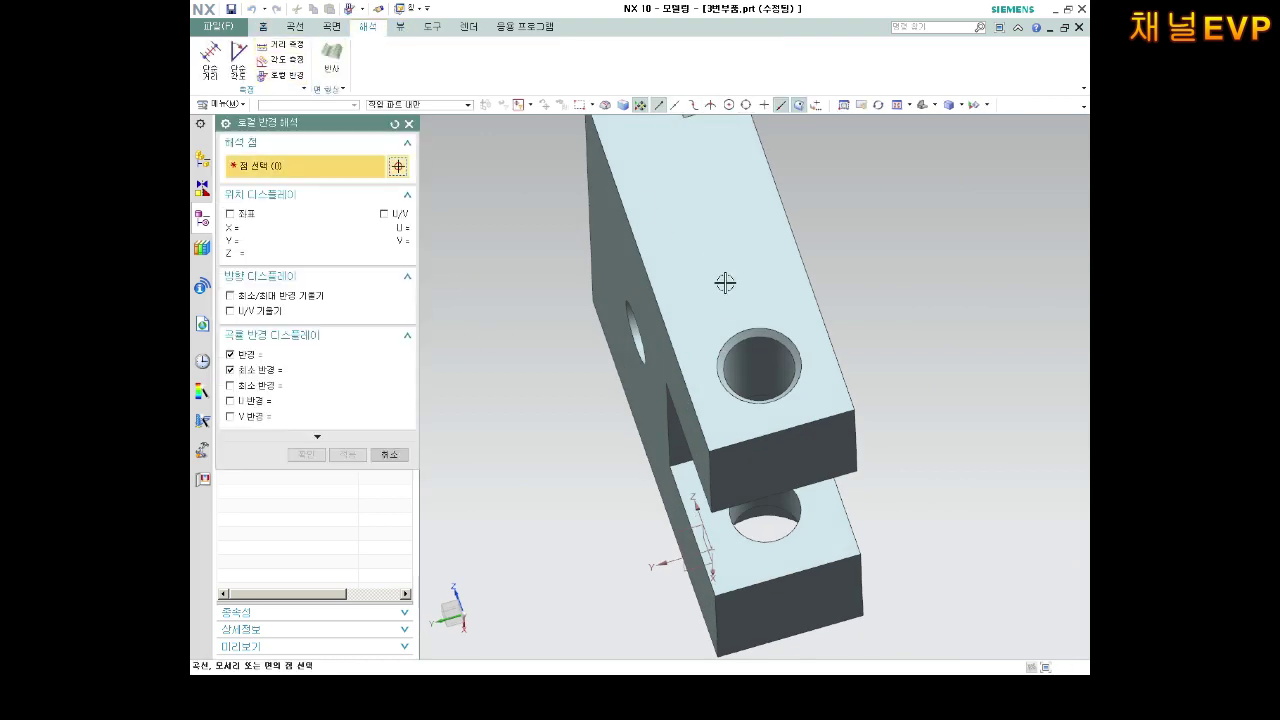
click(754, 339)
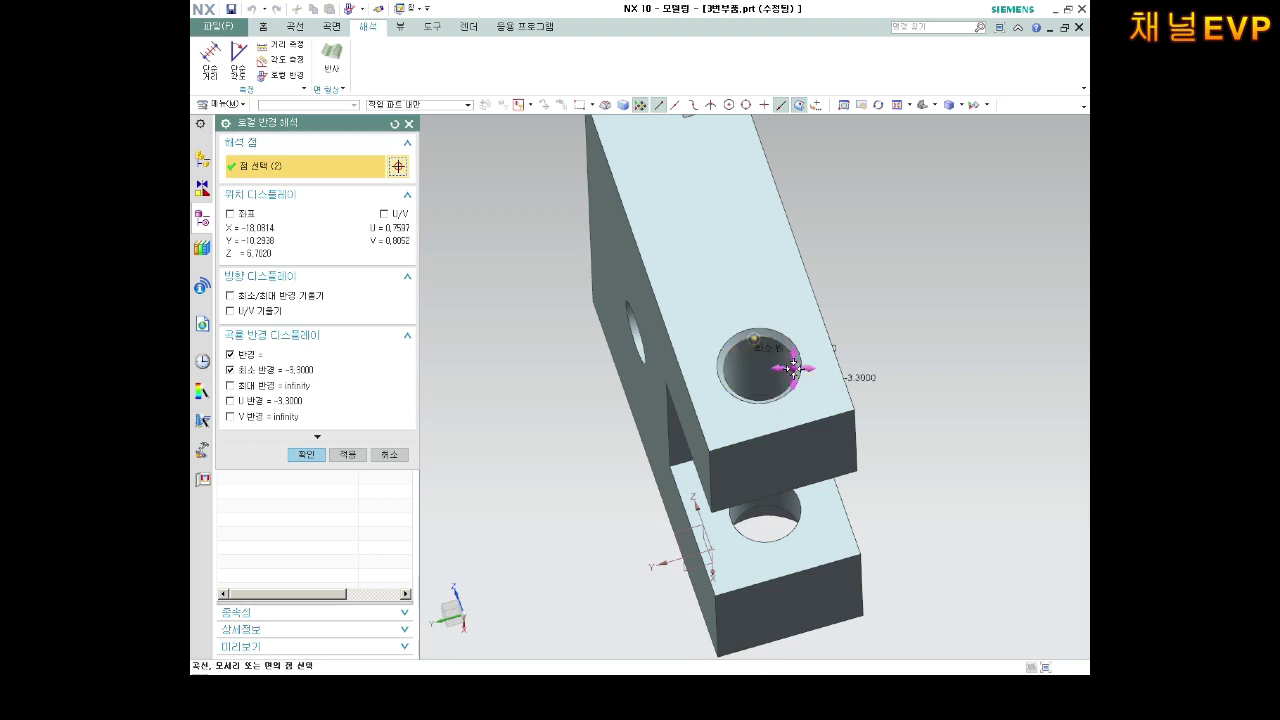
scroll(778, 332, down, 3)
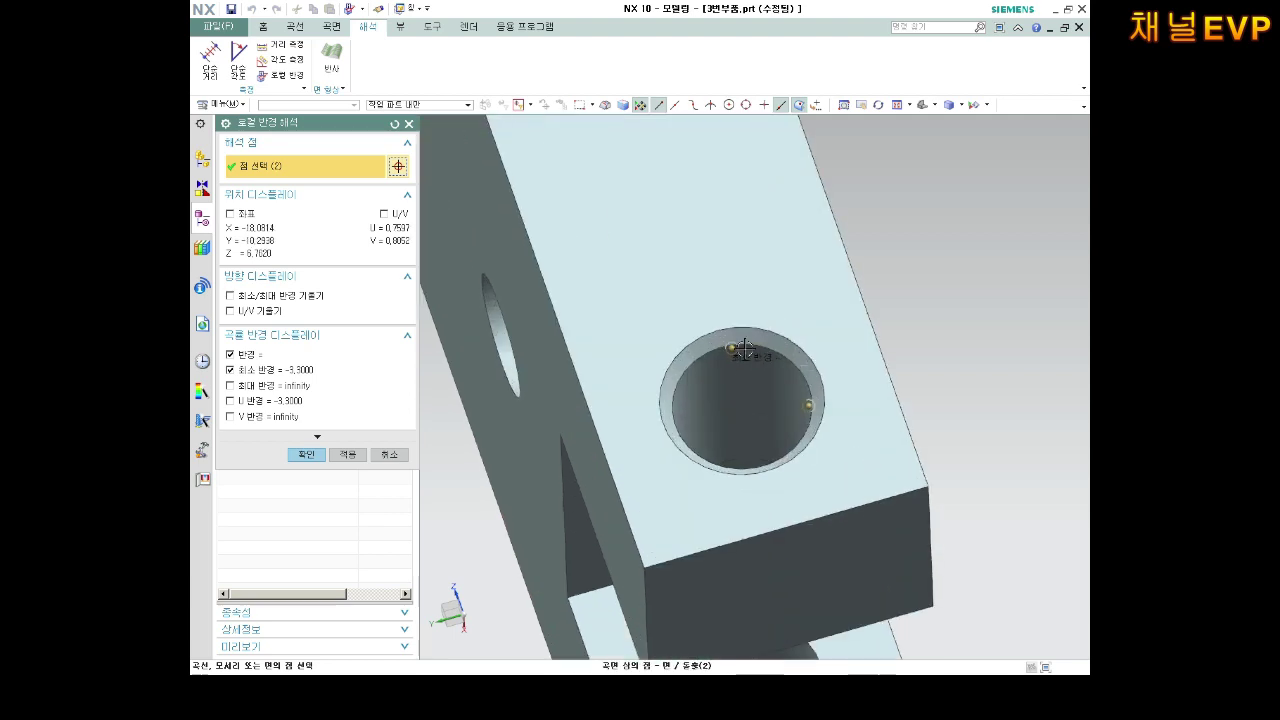
click(680, 411)
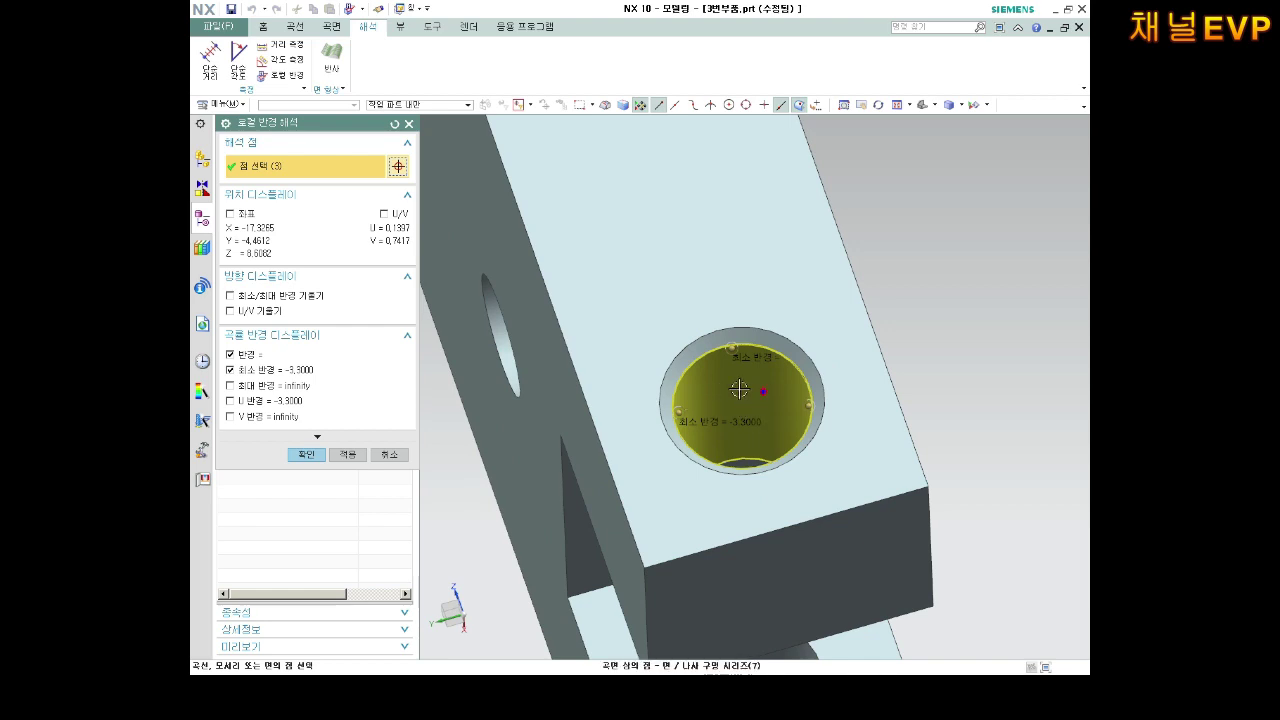
middle_click(704, 390)
mouse_move(704, 390)
middle_down()
mouse_move(800, 357)
mouse_move(740, 355)
middle_up()
Edit the hole series and uncheck Match Start Hole Dimensions for the end section.
right_click(340, 322)
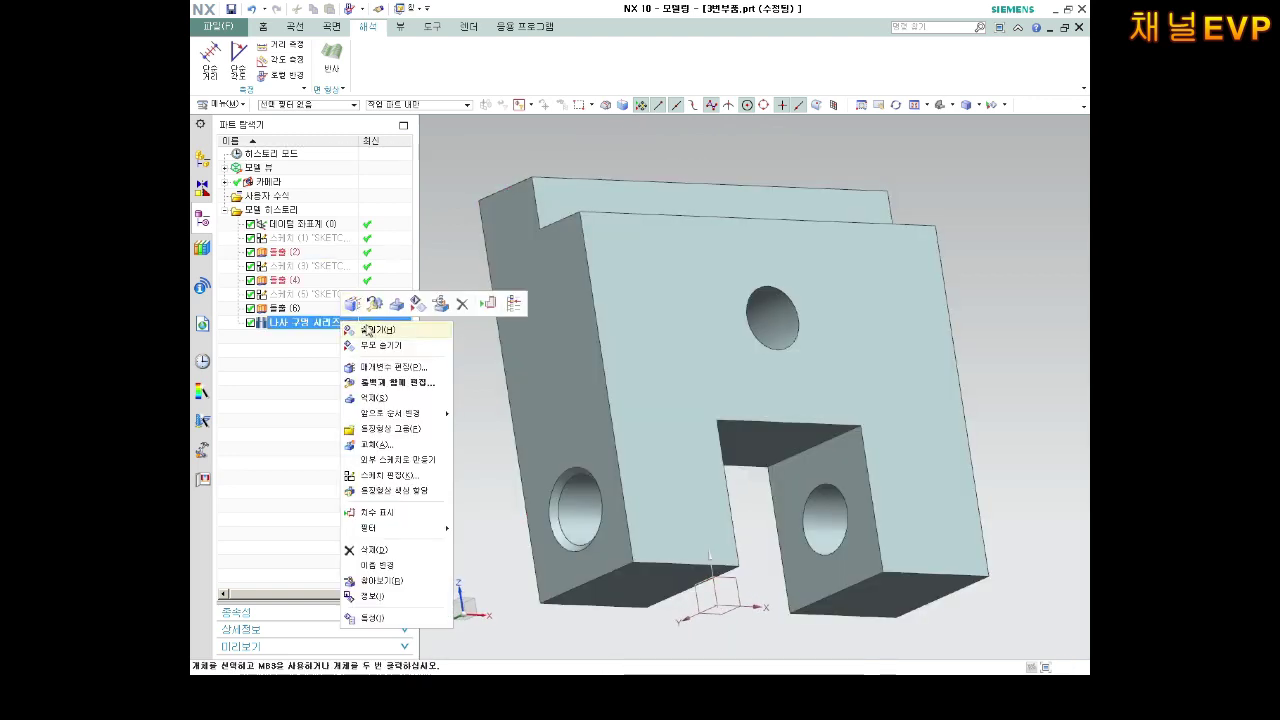
click(385, 367)
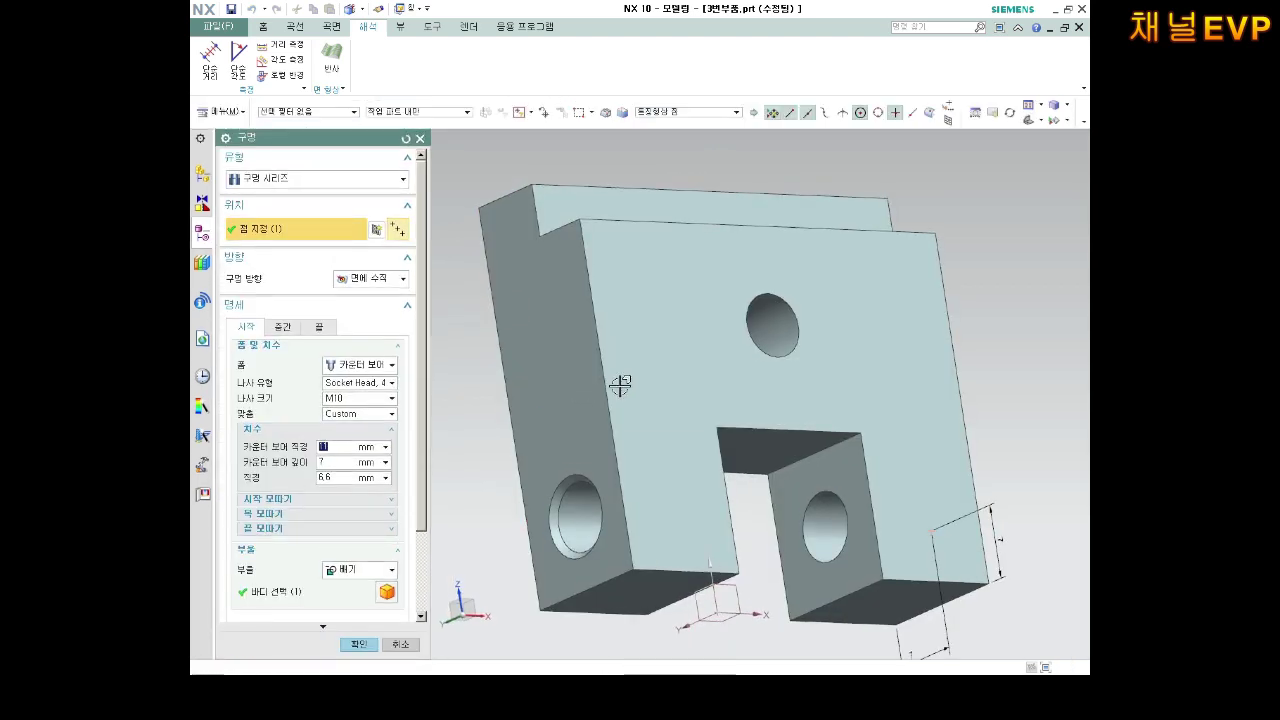
key(ctrl+alt+f)
middle_drag(606, 408, 581, 415)
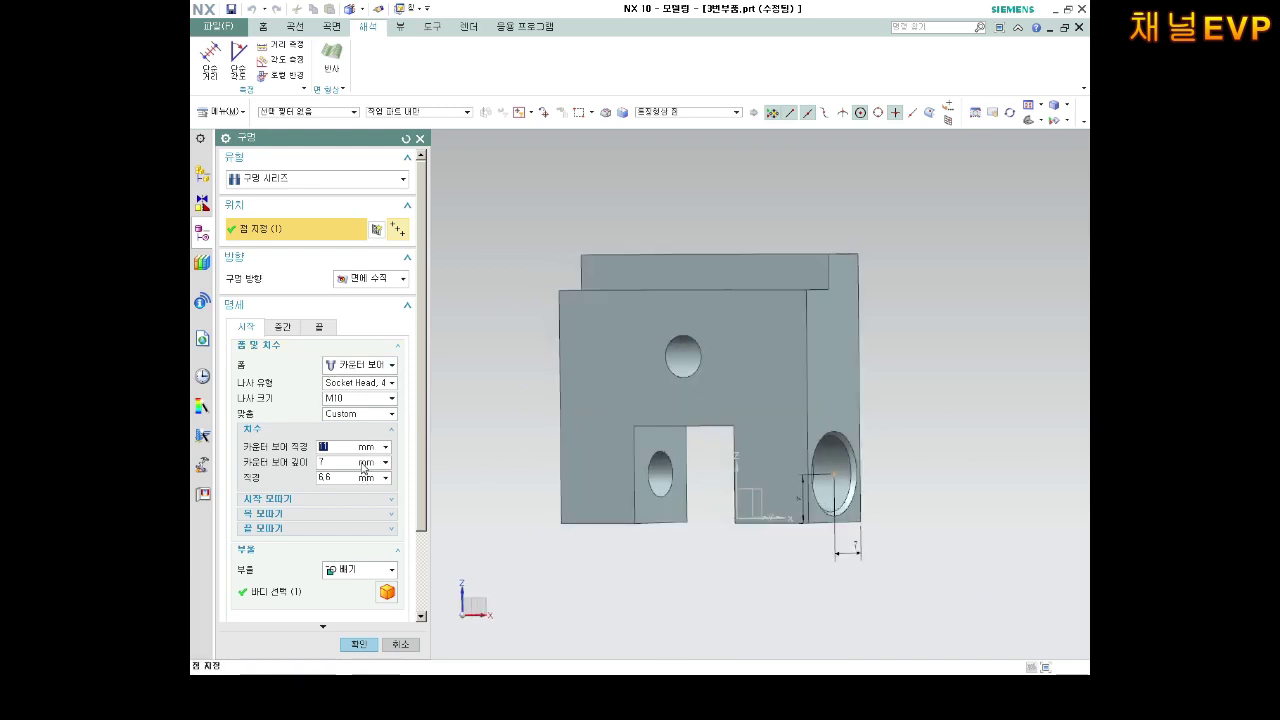
middle_drag(612, 449, 645, 445)
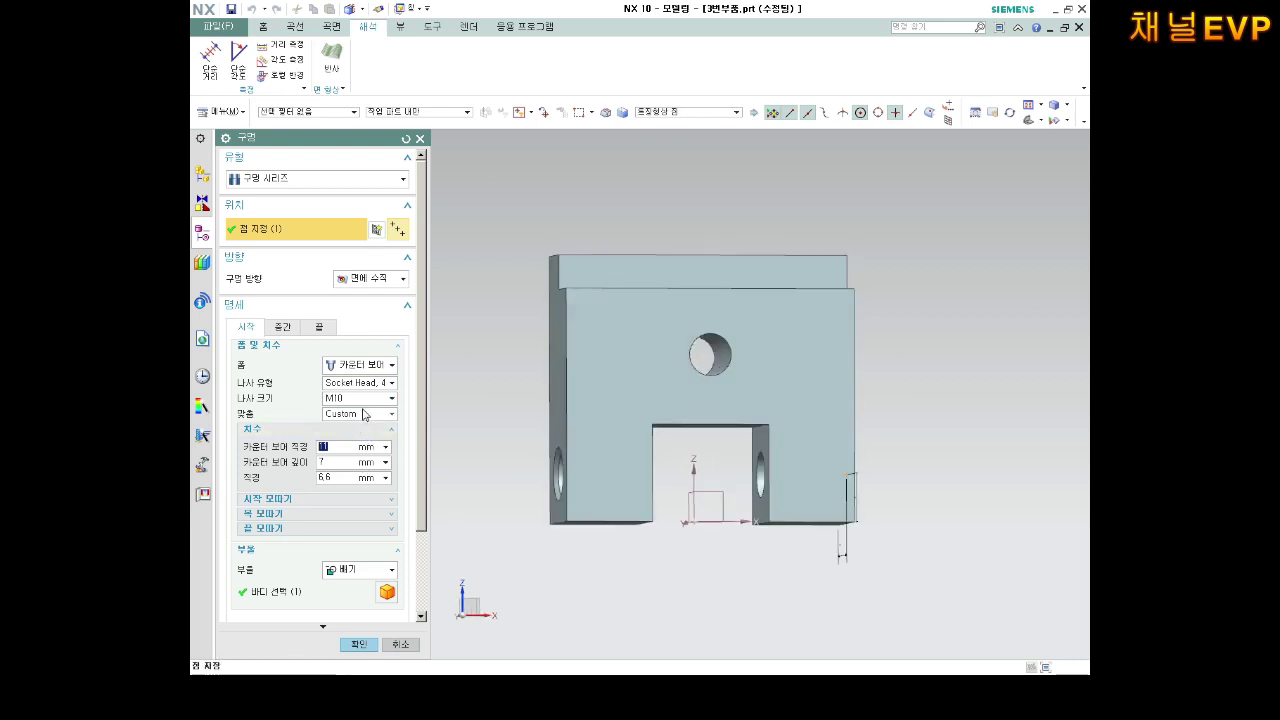
click(283, 327)
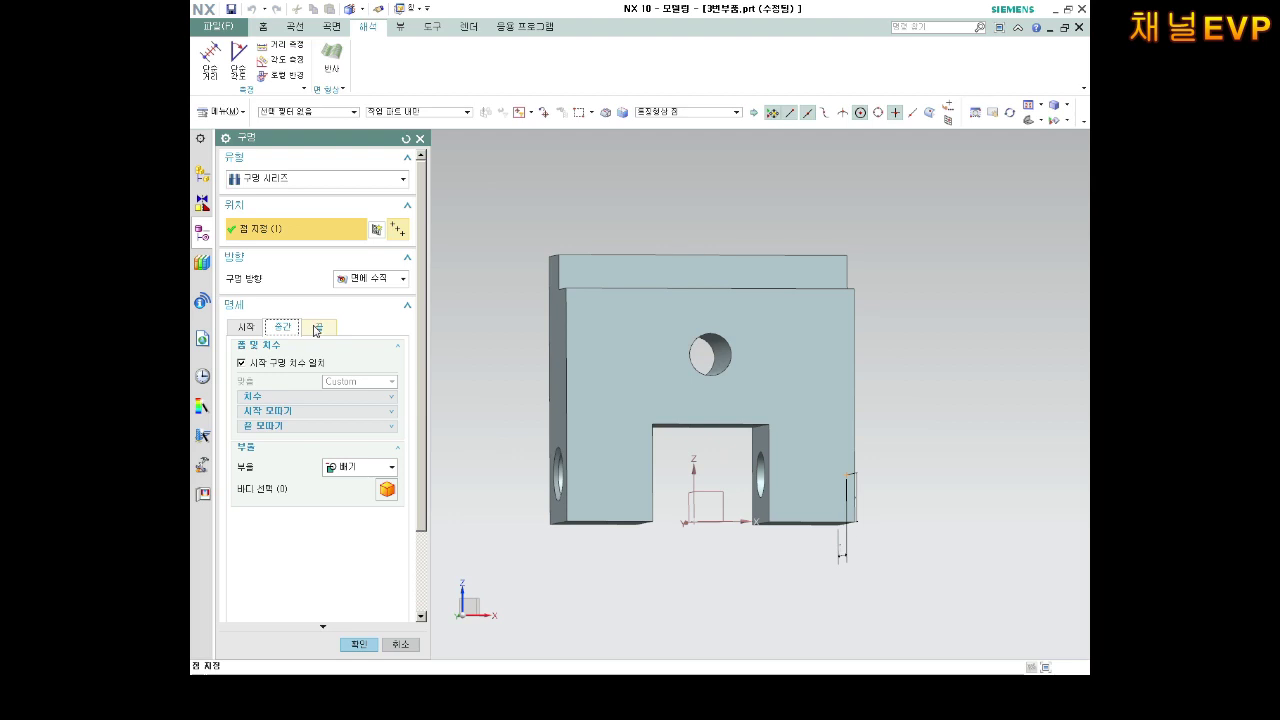
click(316, 329)
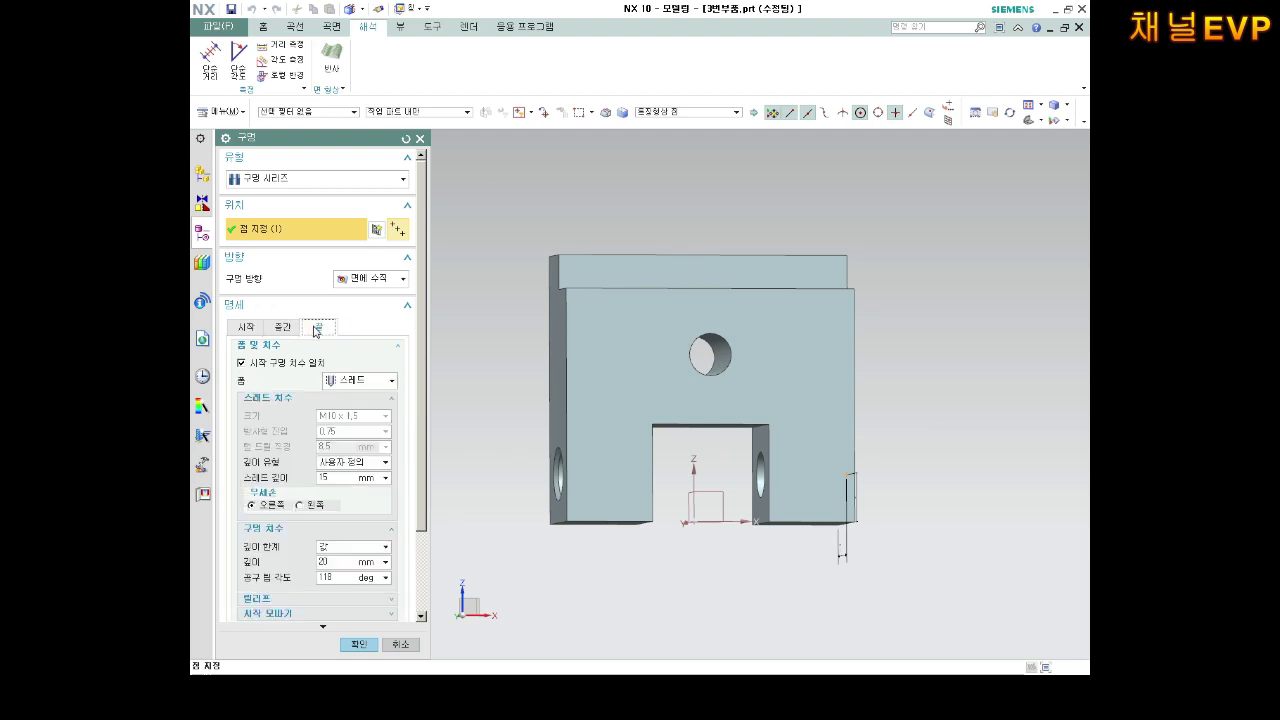
click(288, 364)
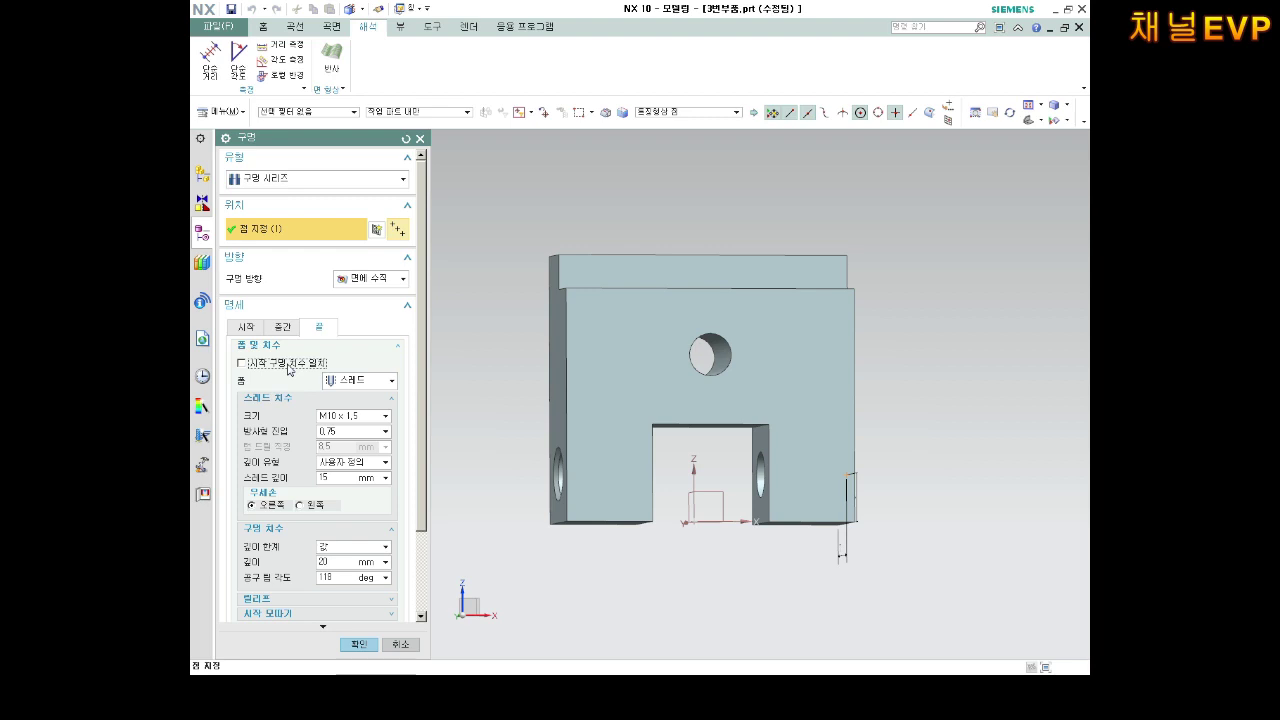
click(246, 330)
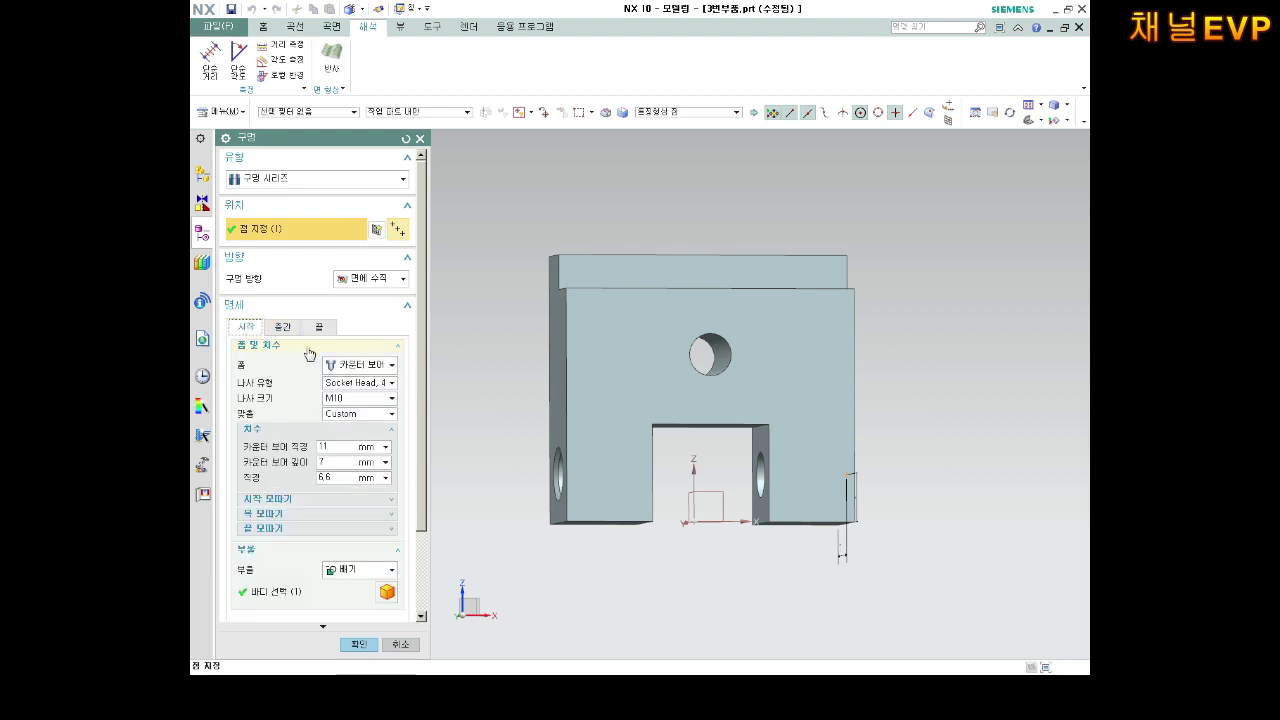
Review the 0.6 mm × 45° start and end chamfers and apply the edit.
click(284, 530)
click(291, 514)
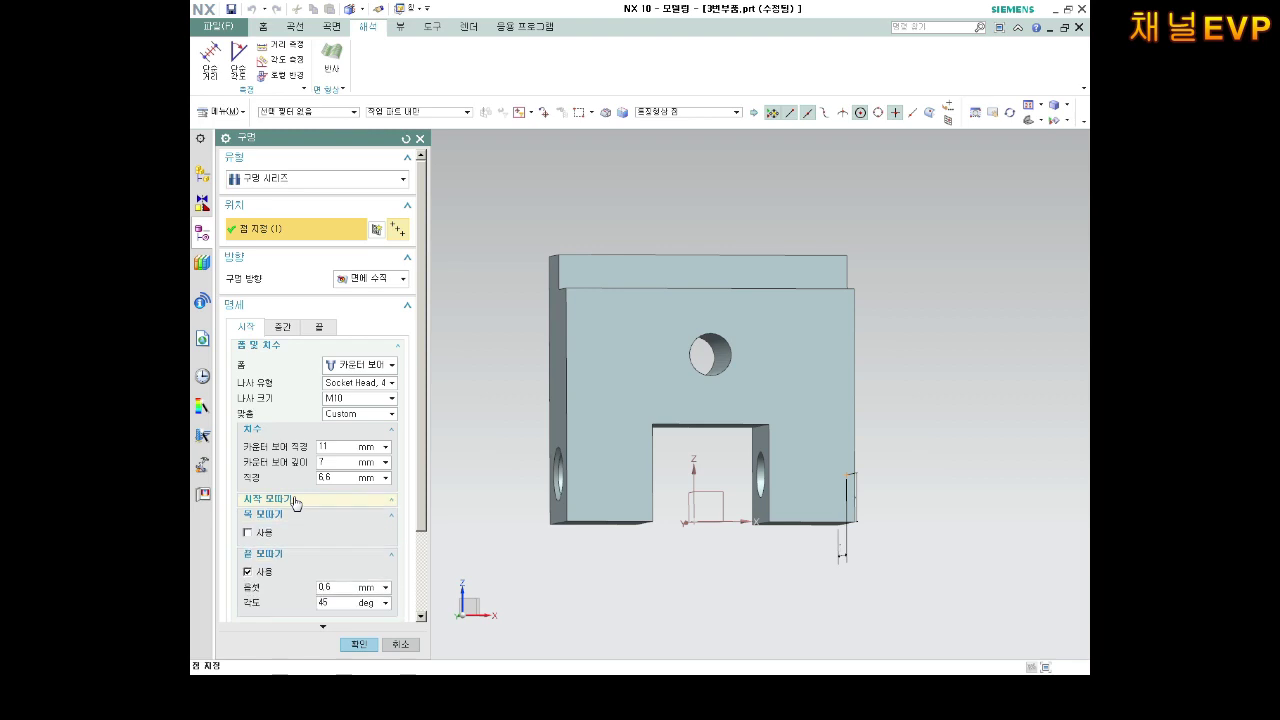
click(295, 499)
scroll(295, 502, down, 3)
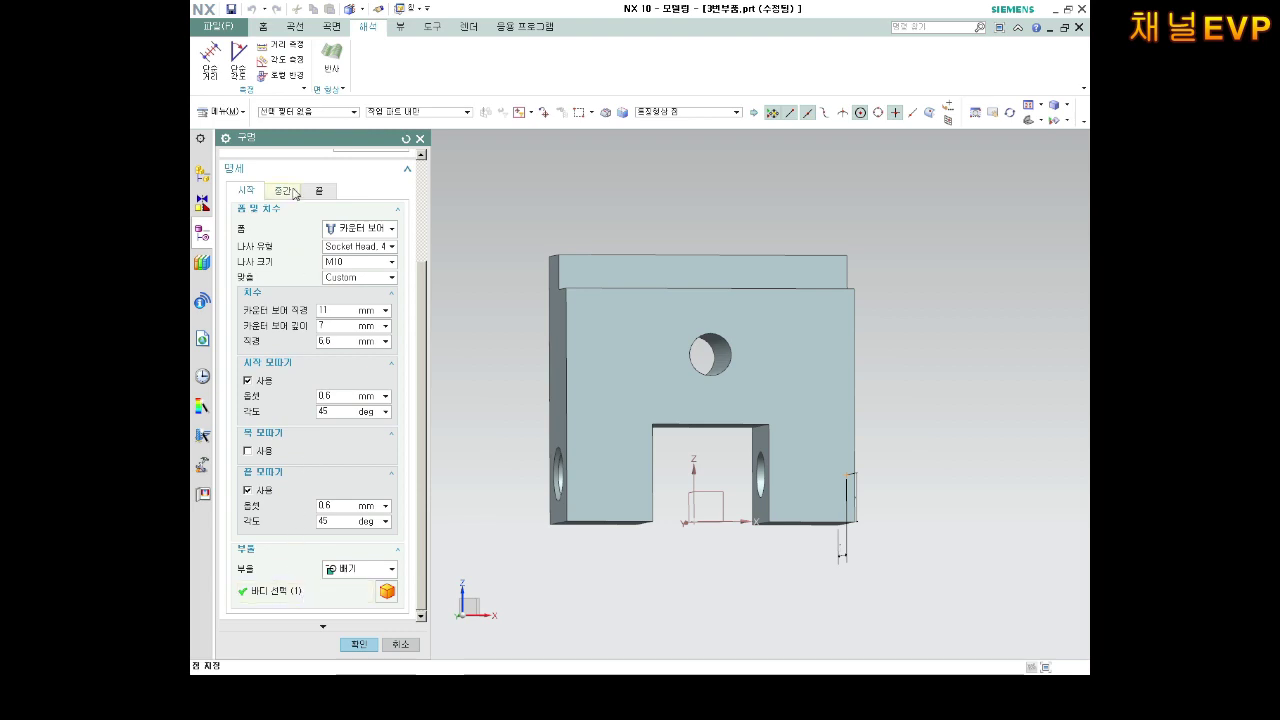
click(358, 644)
mouse_move(588, 464)
middle_down()
mouse_move(661, 446)
mouse_move(594, 431)
middle_up()
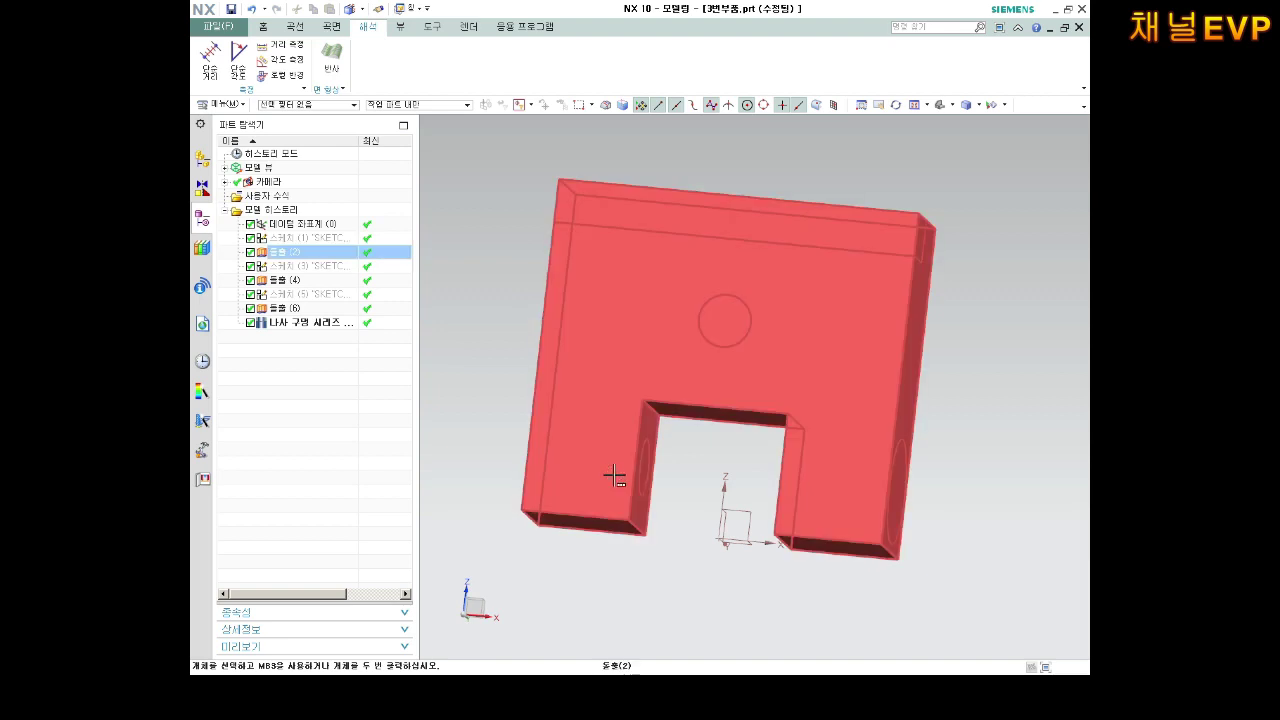
middle_drag(616, 476, 434, 415)
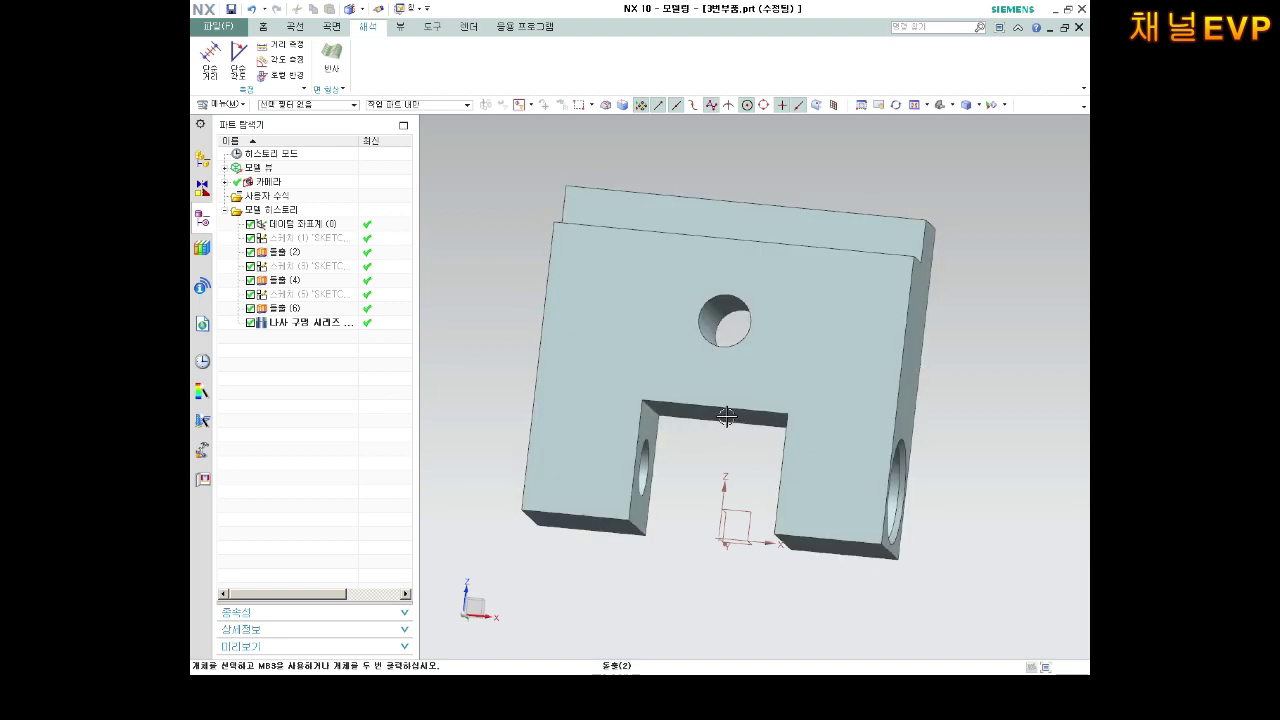
Reopen the hole series, recheck the Normal to Face direction and sections, and confirm.
right_click(325, 332)
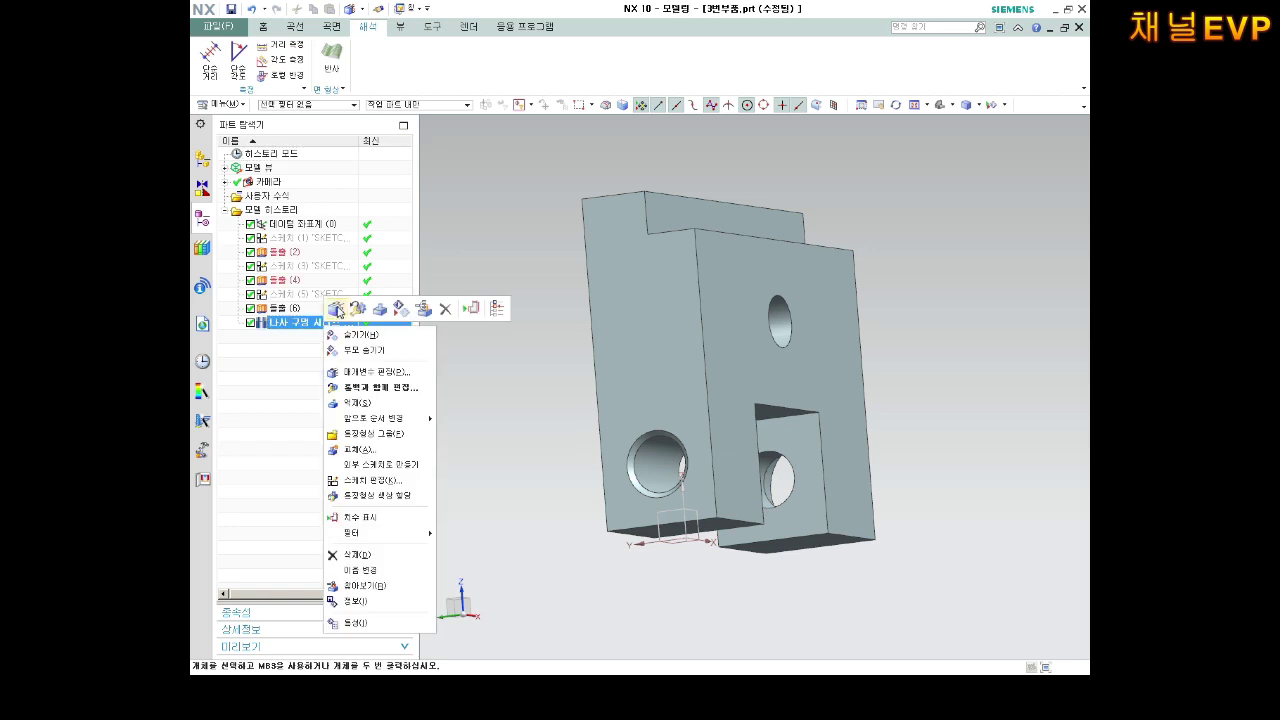
click(356, 372)
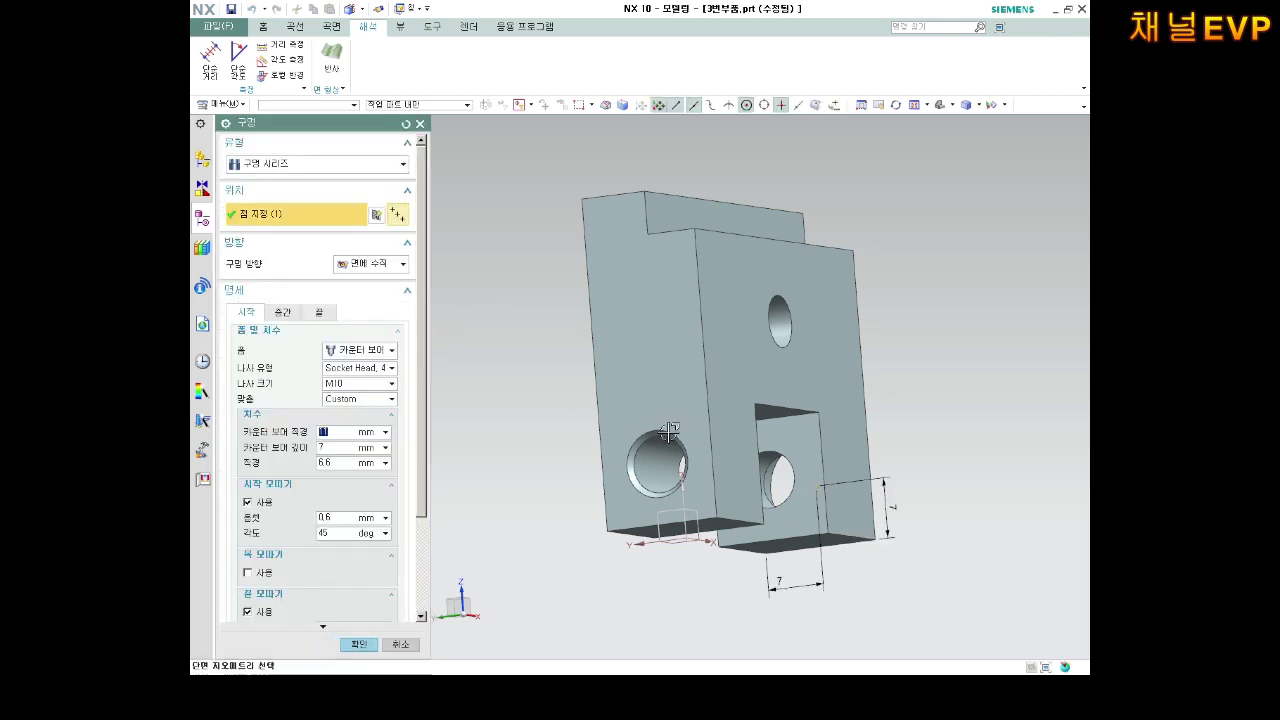
click(402, 279)
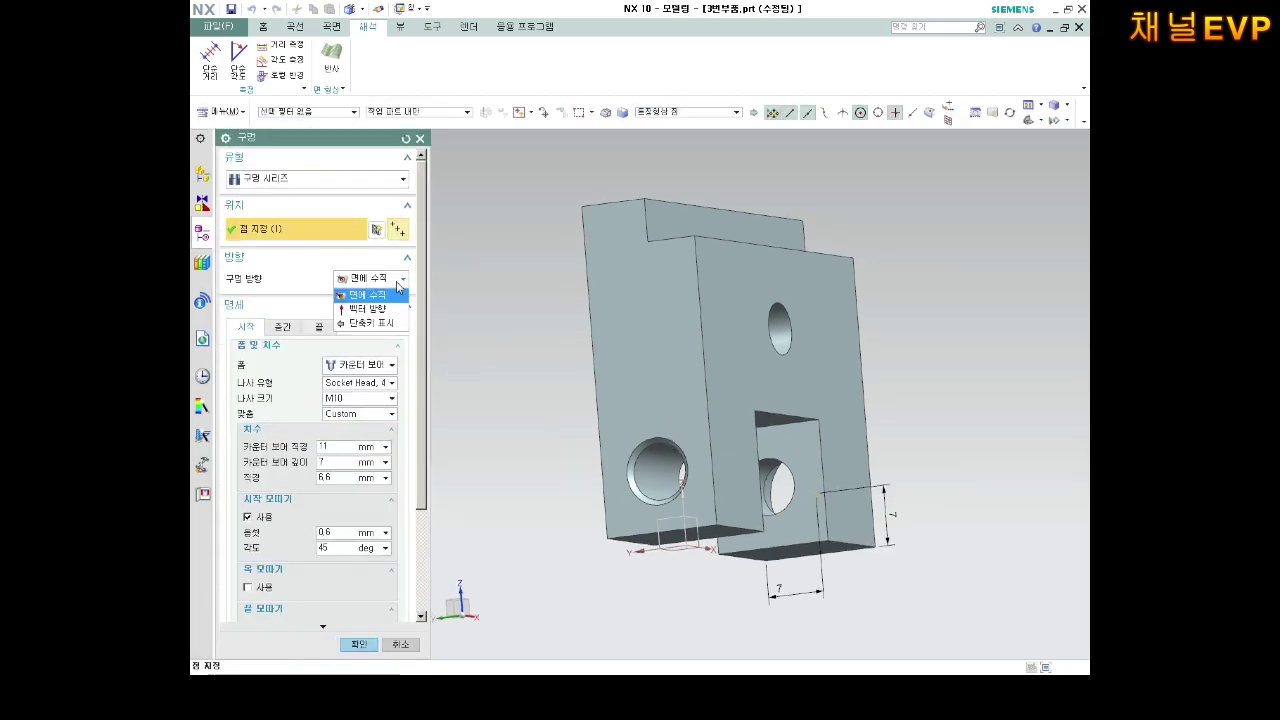
click(399, 287)
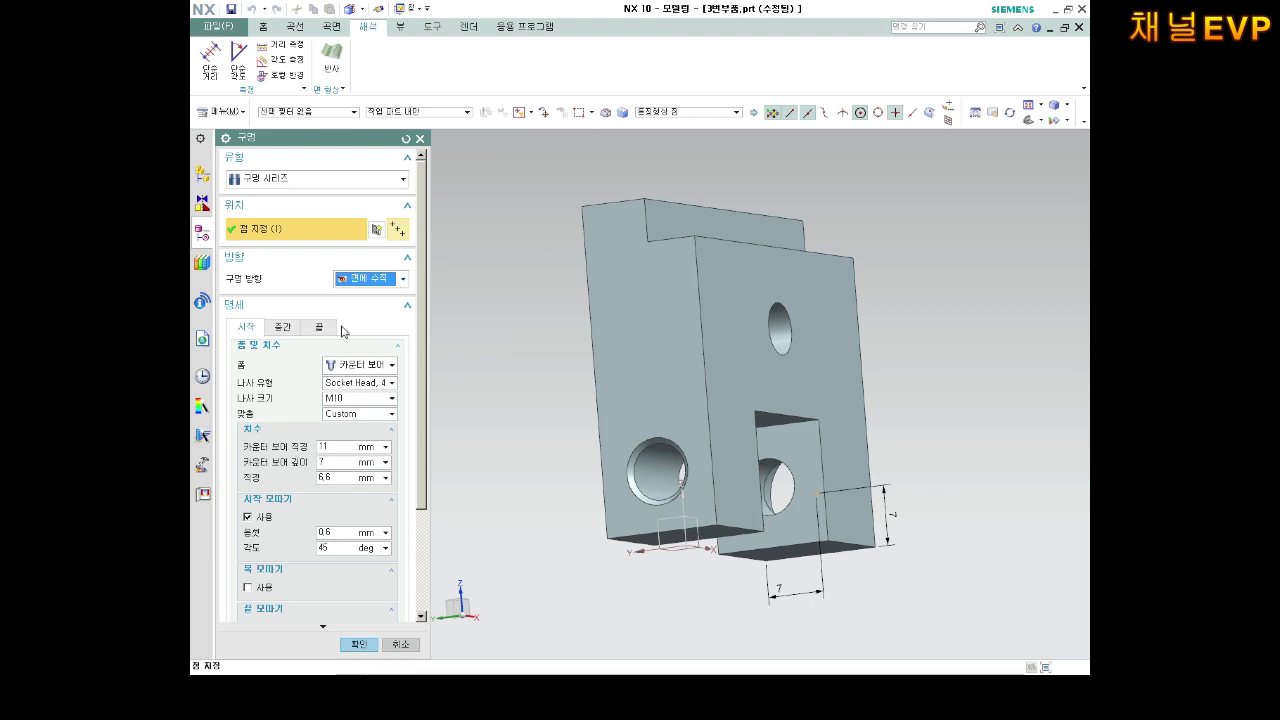
click(284, 327)
click(316, 327)
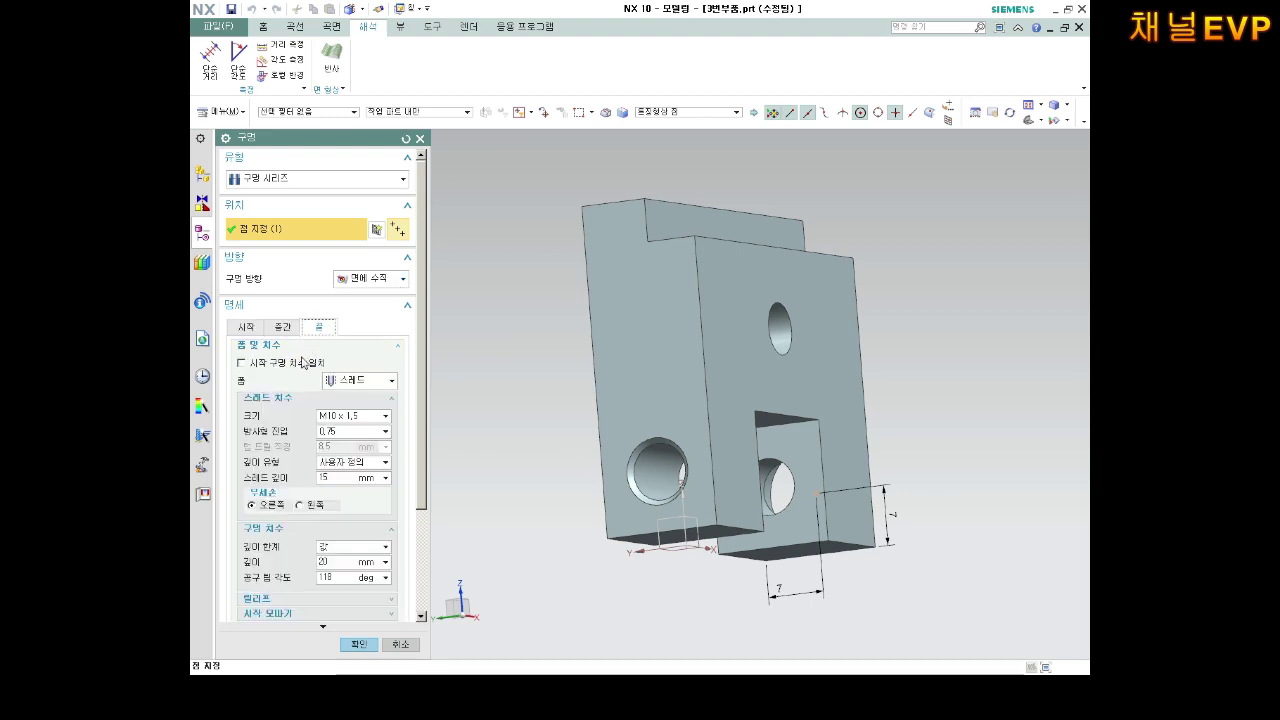
click(282, 327)
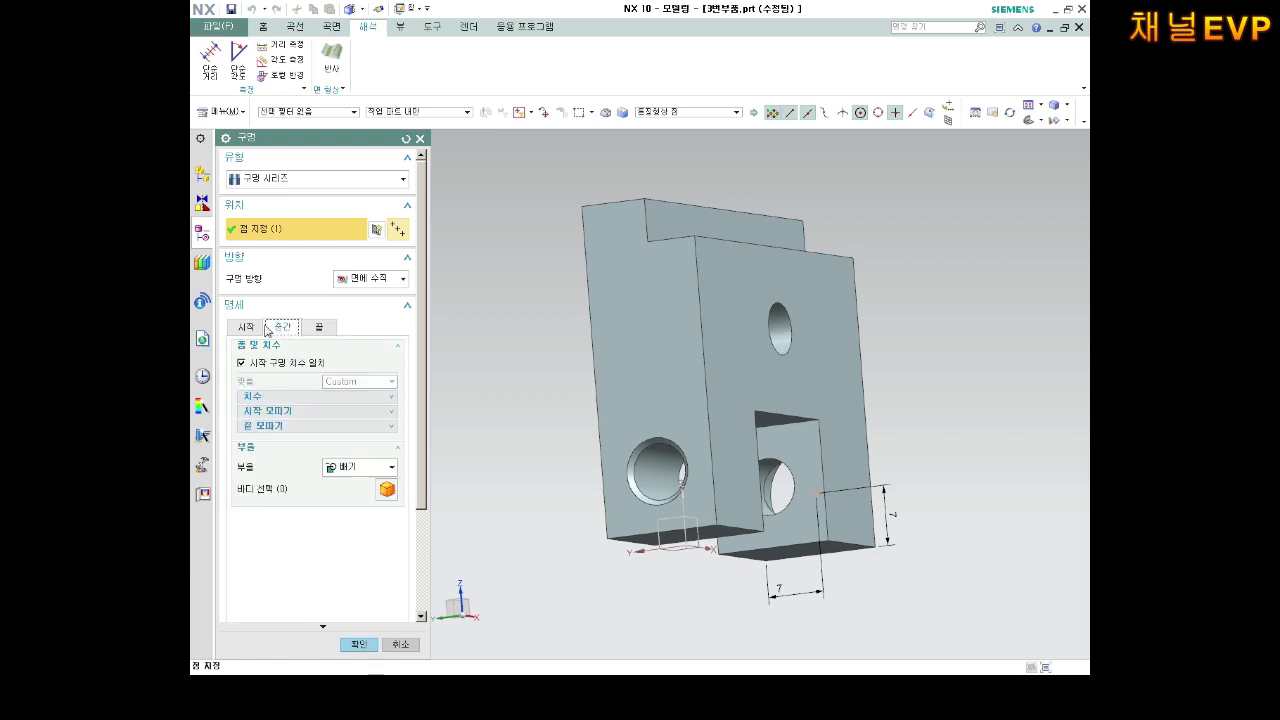
click(246, 327)
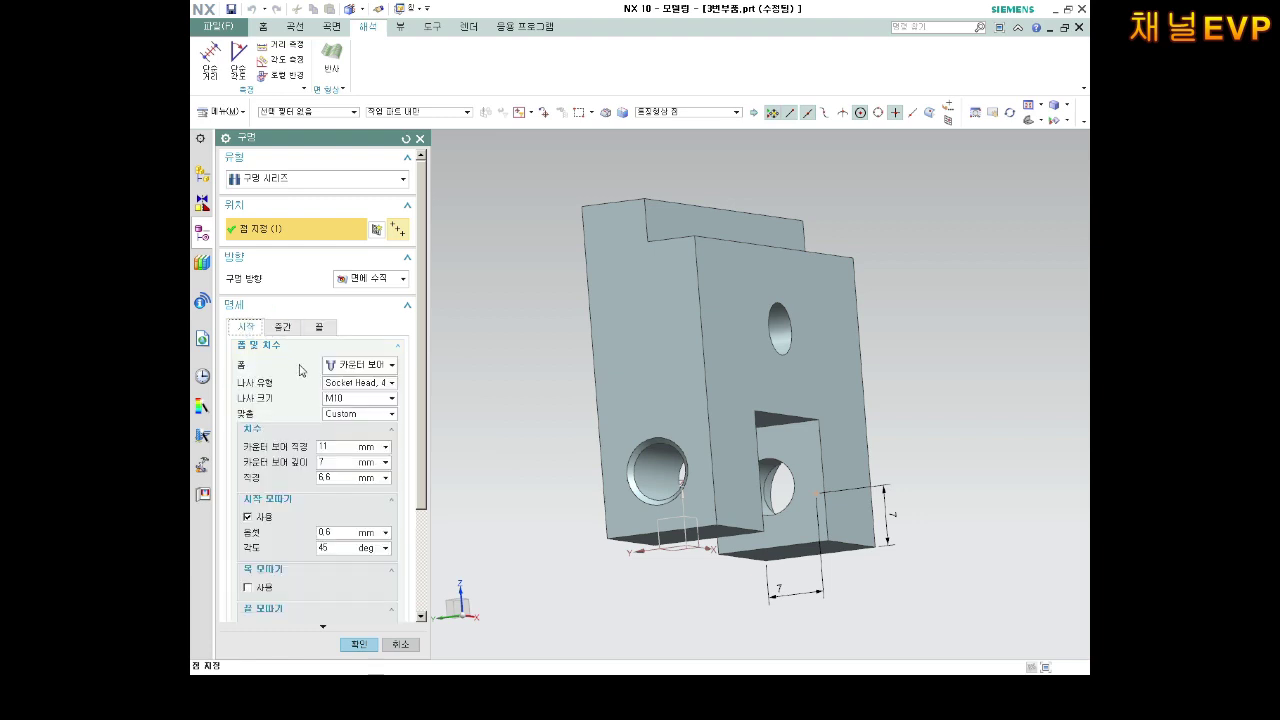
key(Home)
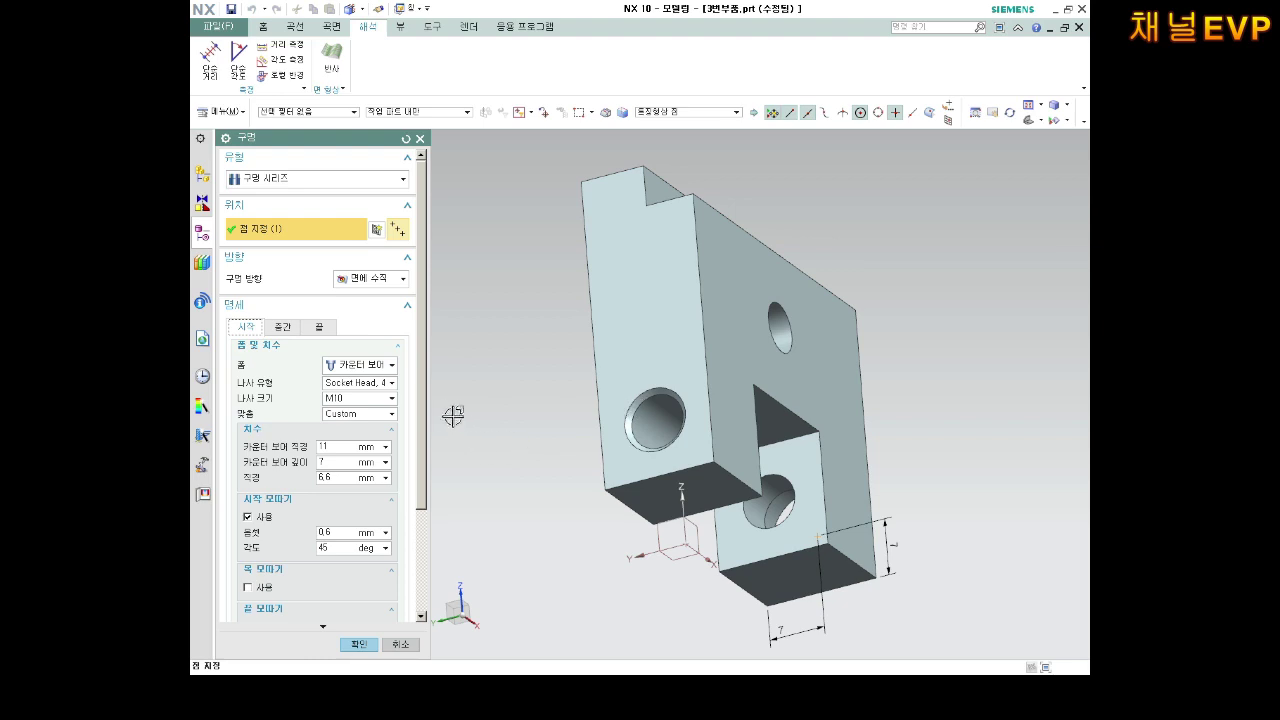
drag(424, 398, 444, 517)
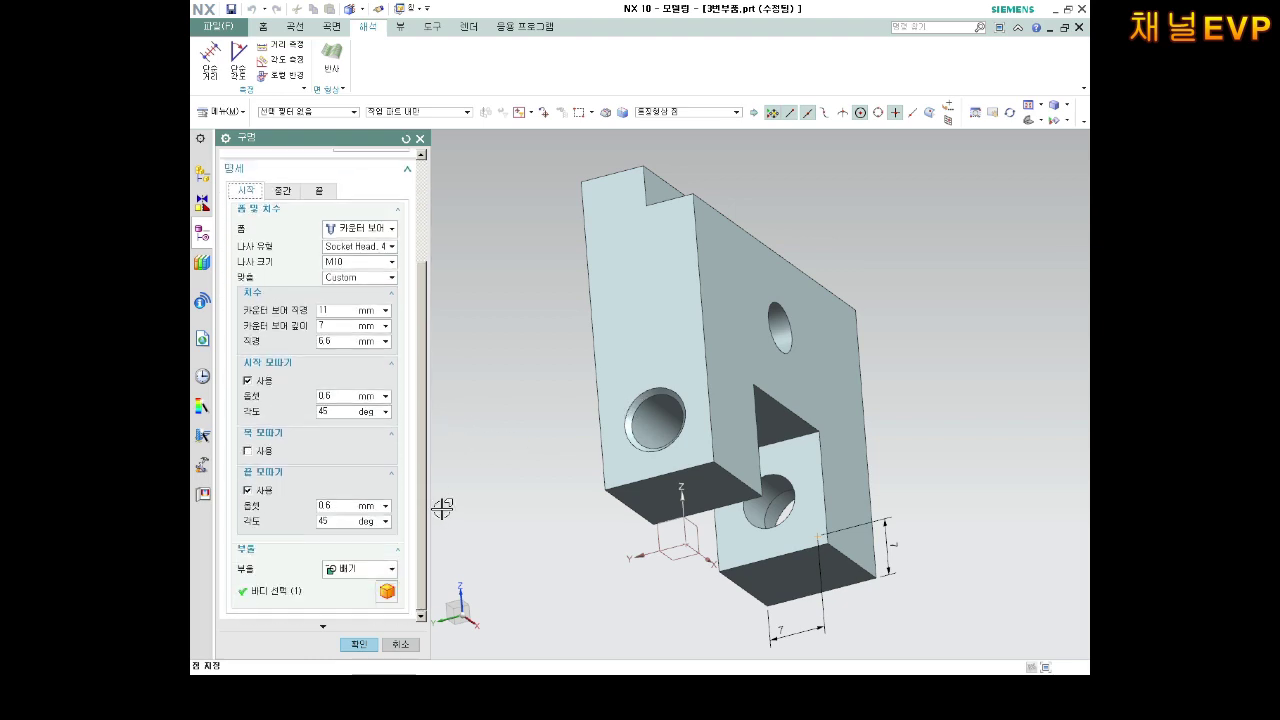
click(358, 645)
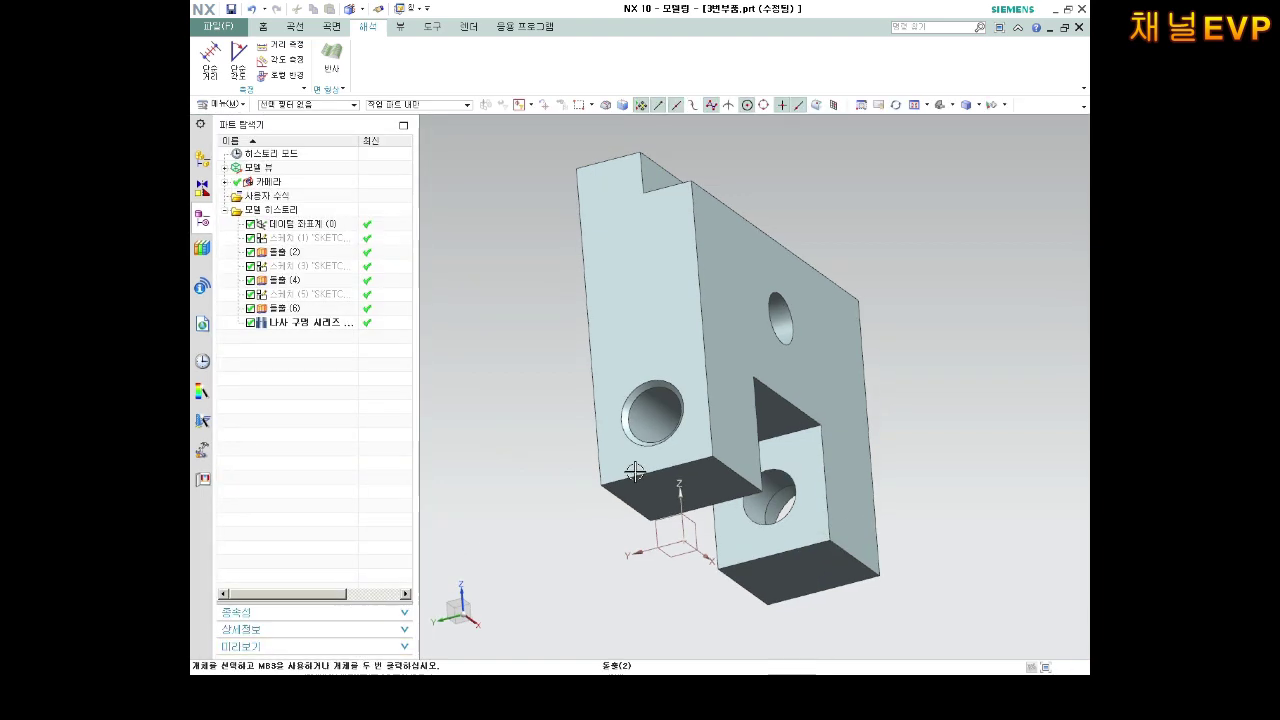
Save the block as 3번부품-1.prt by appending -1 after the existing-name warning.
mouse_move(636, 472)
middle_down()
mouse_move(571, 457)
mouse_move(706, 357)
middle_up()
scroll(660, 390, up, 4)
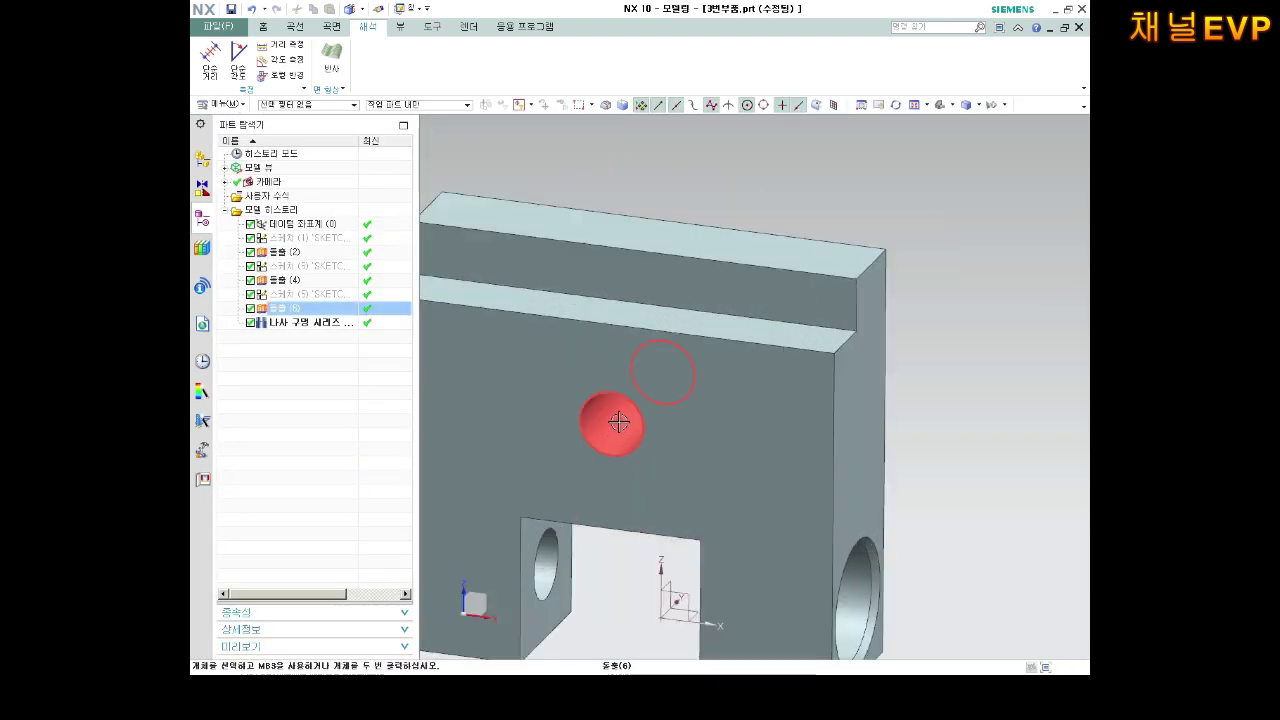
scroll(620, 420, down, 1)
scroll(549, 438, down, 1)
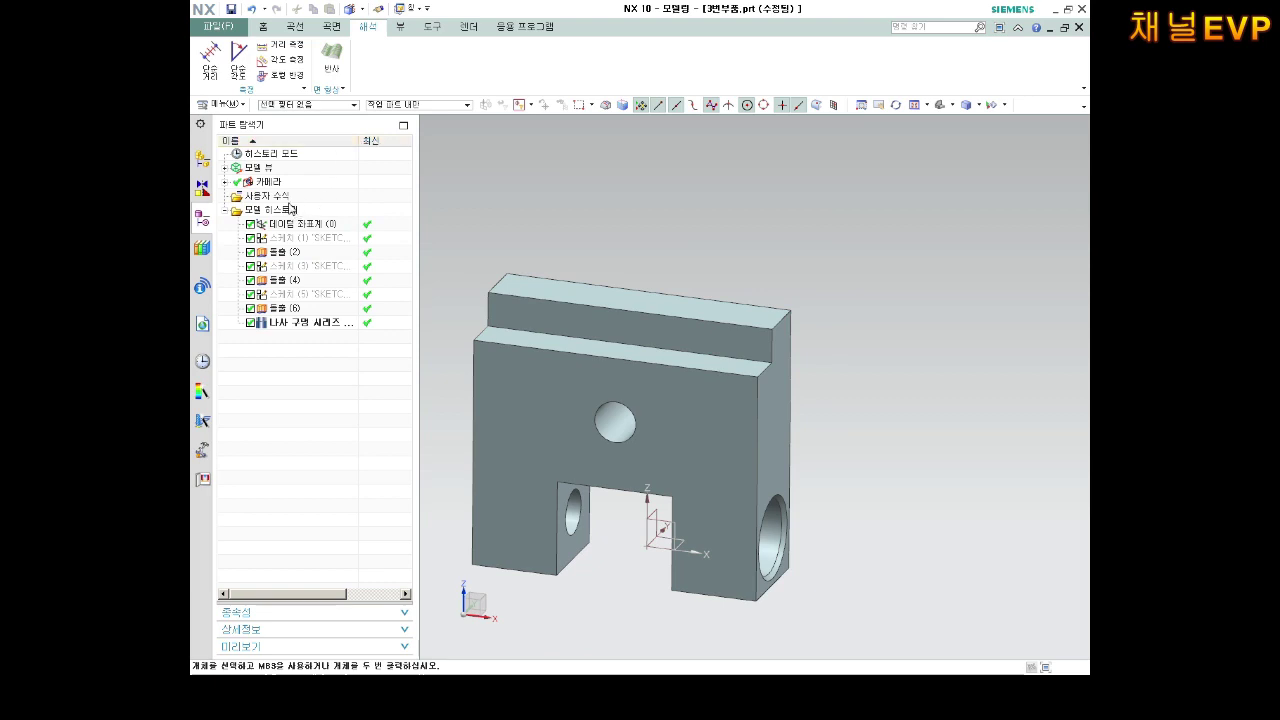
click(222, 27)
mouse_move(260, 112)
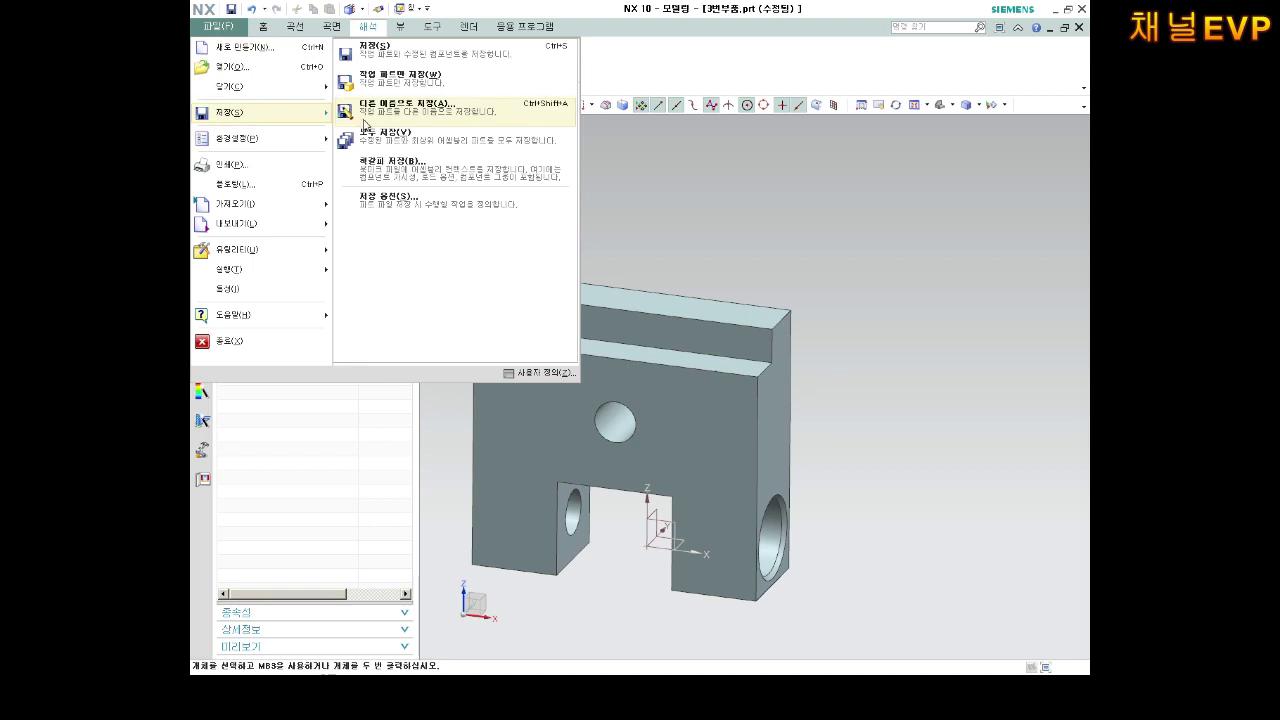
click(405, 106)
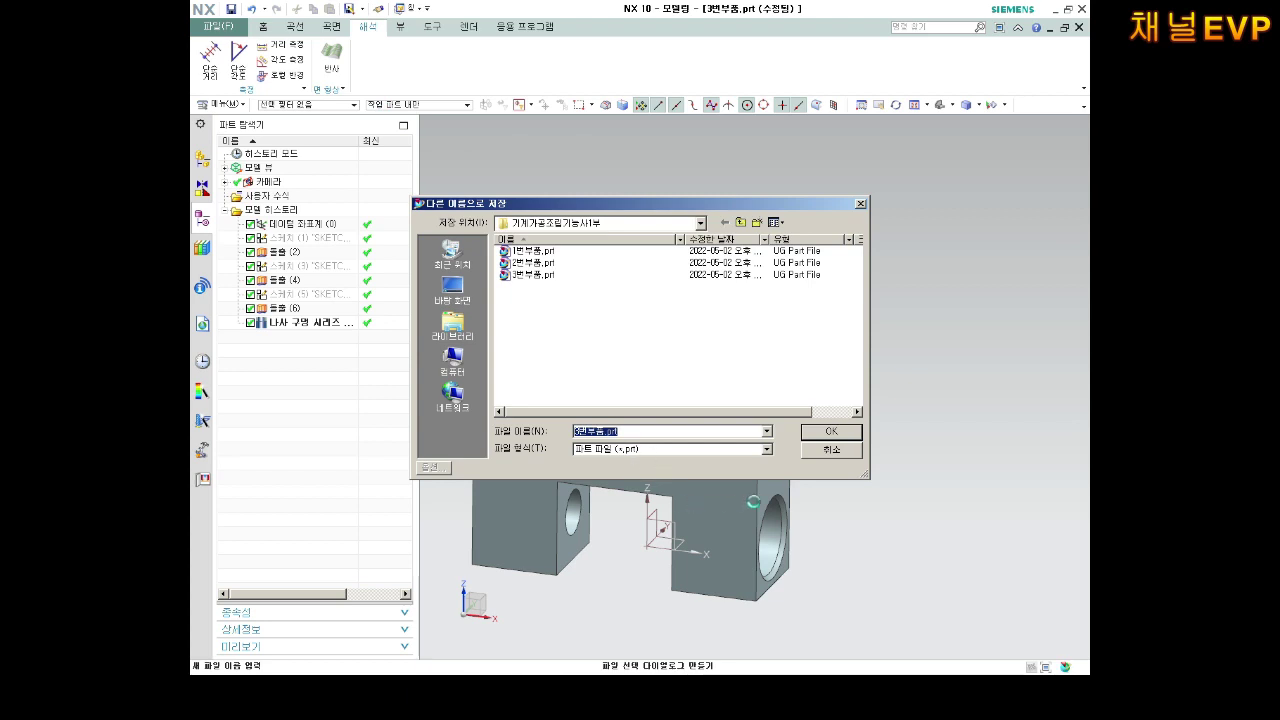
click(829, 432)
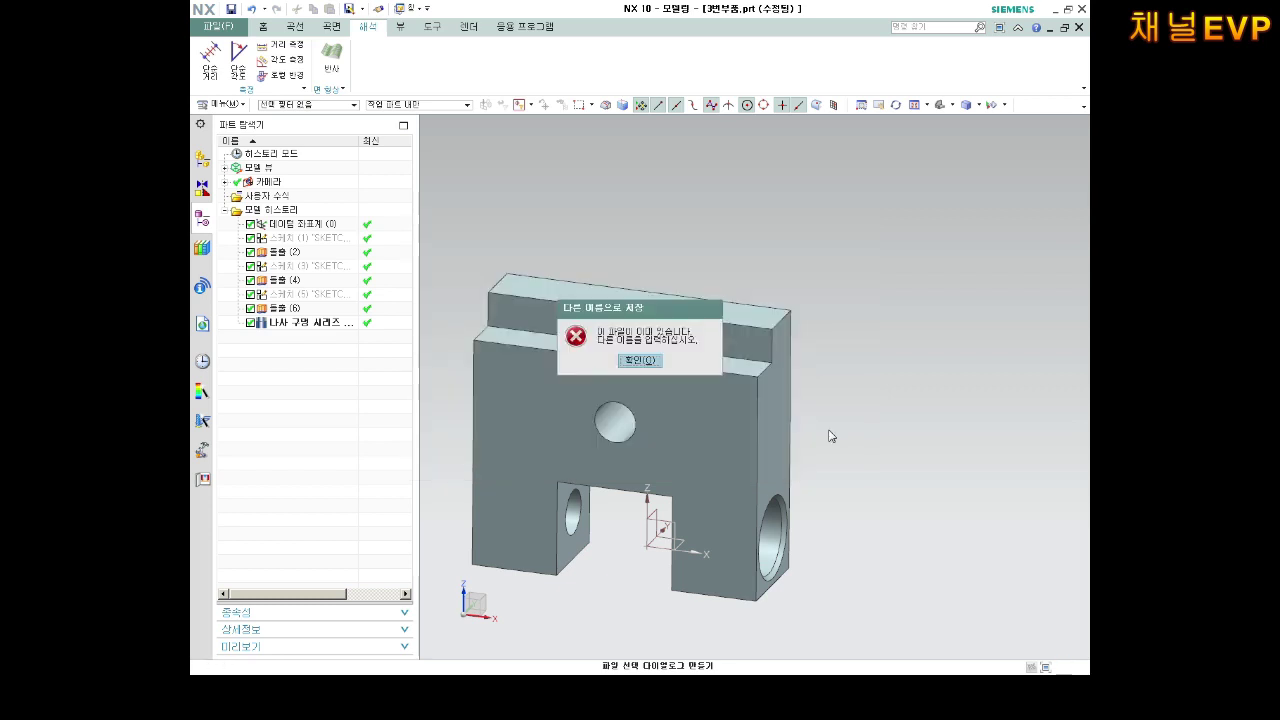
click(641, 361)
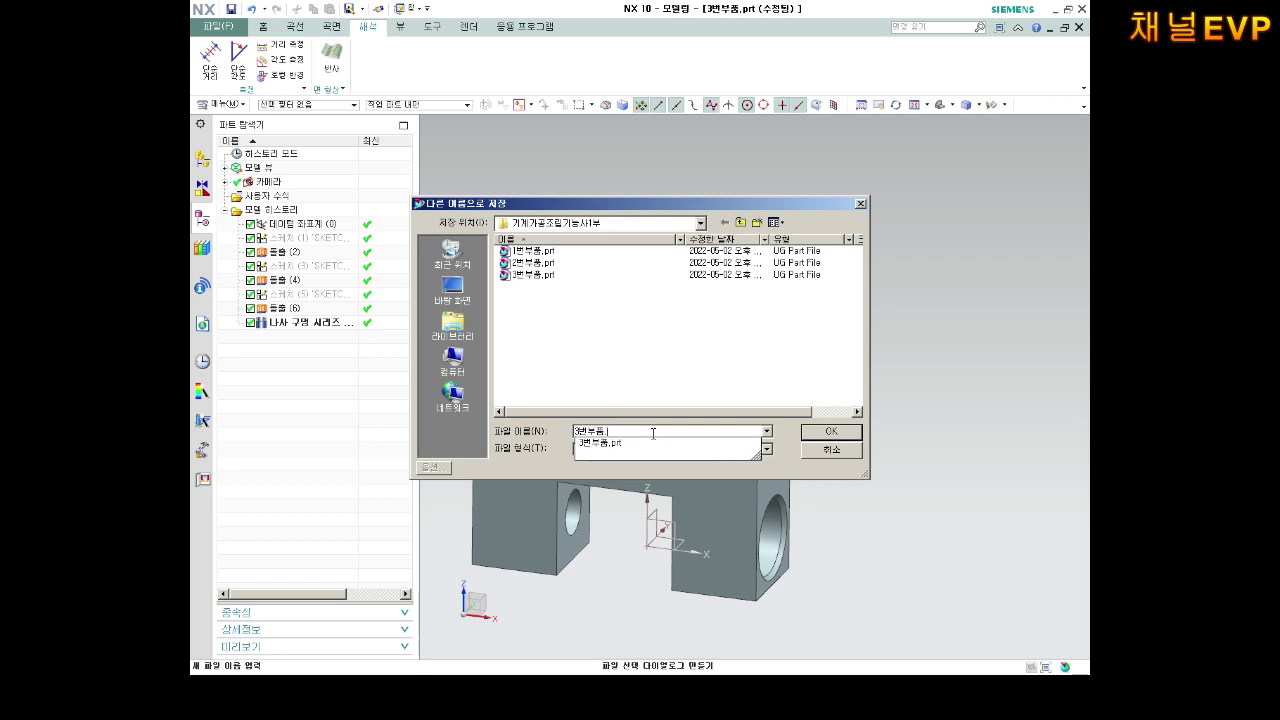
text(-1)
key(Return)
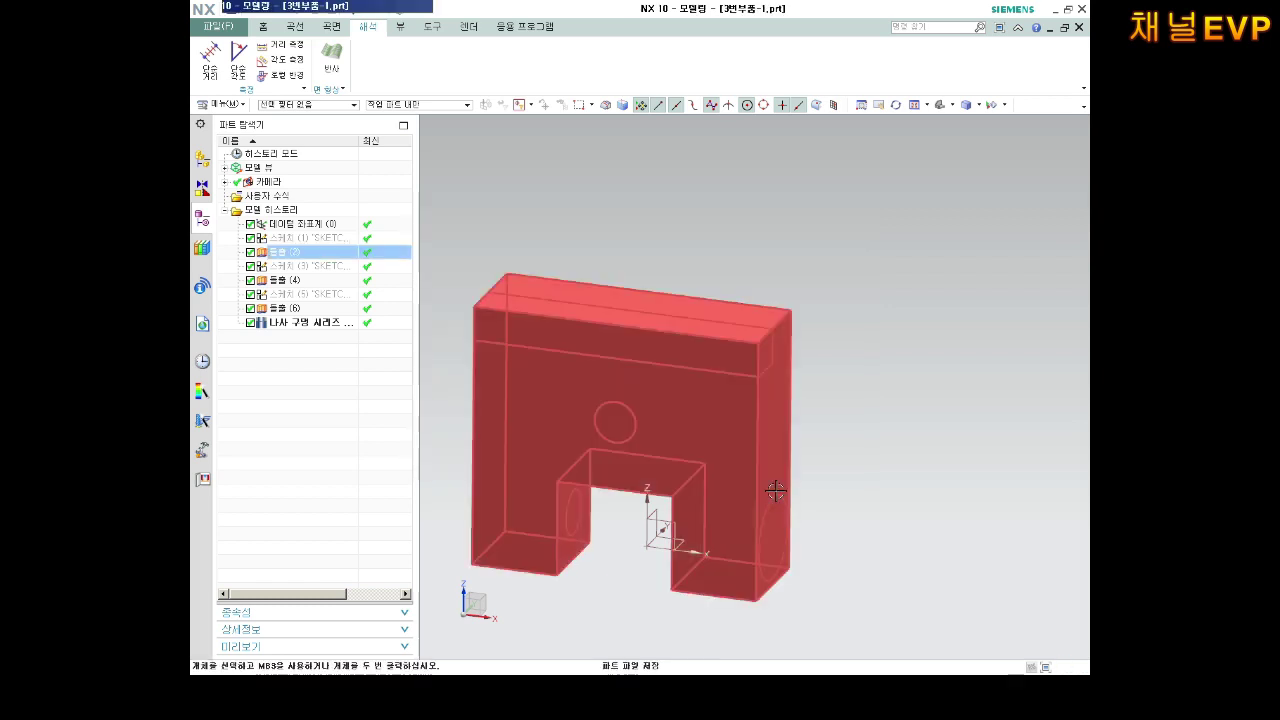
mouse_move(774, 489)
middle_down()
mouse_move(696, 456)
mouse_move(726, 437)
mouse_move(651, 457)
mouse_move(877, 409)
mouse_move(791, 411)
mouse_move(737, 394)
mouse_move(677, 480)
mouse_move(651, 423)
mouse_move(666, 392)
mouse_move(538, 174)
middle_up()
Select the solid body in Edit Object Display and pick Yellow (ID 6) as its colour.
click(468, 26)
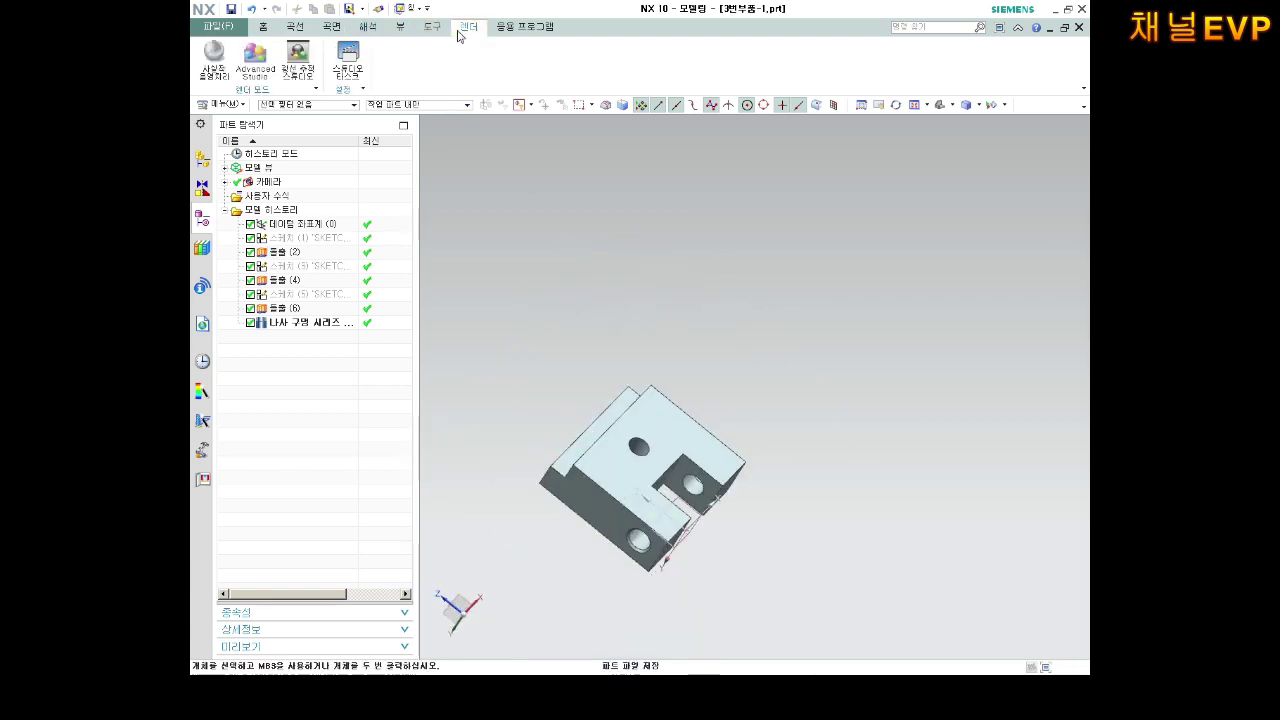
click(400, 26)
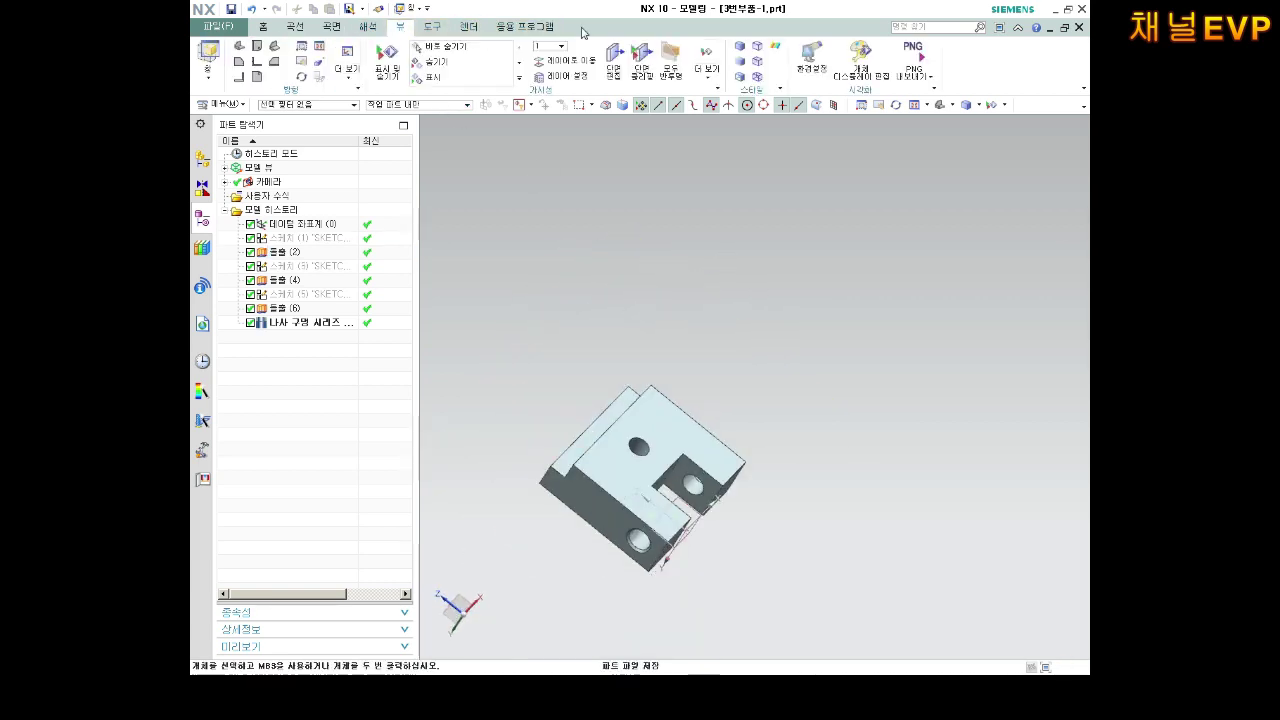
click(851, 72)
click(632, 420)
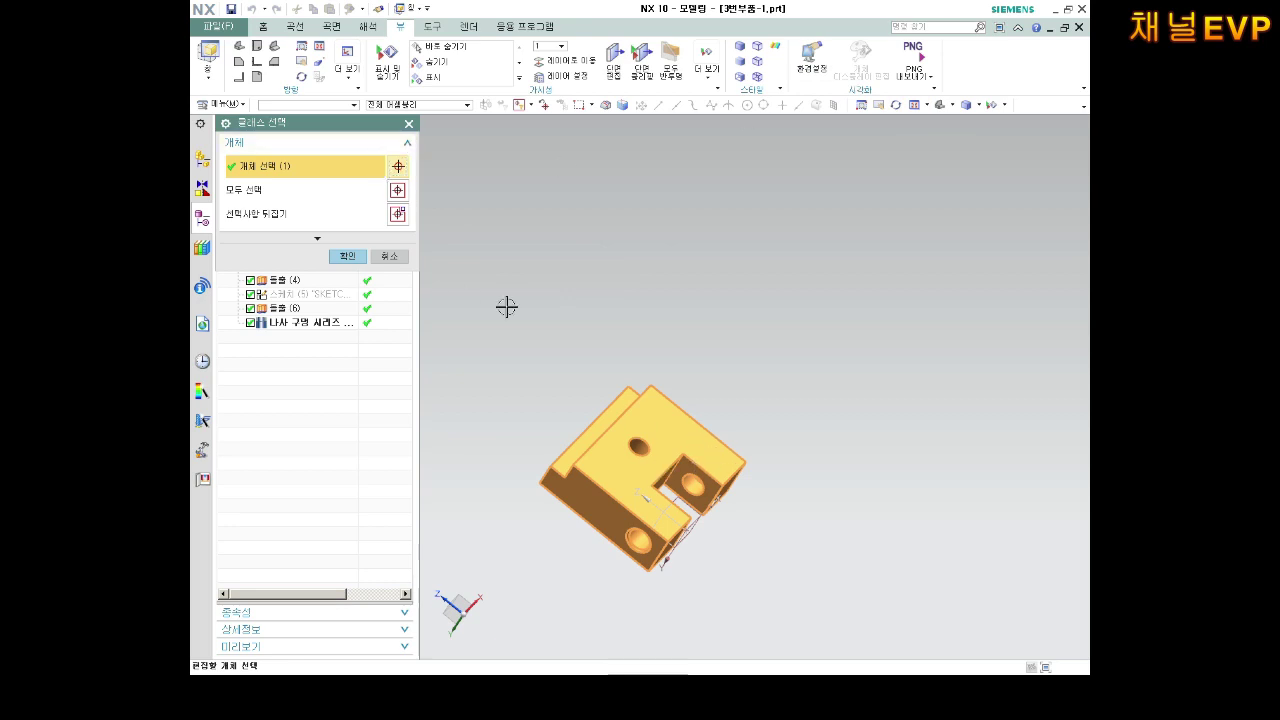
click(345, 257)
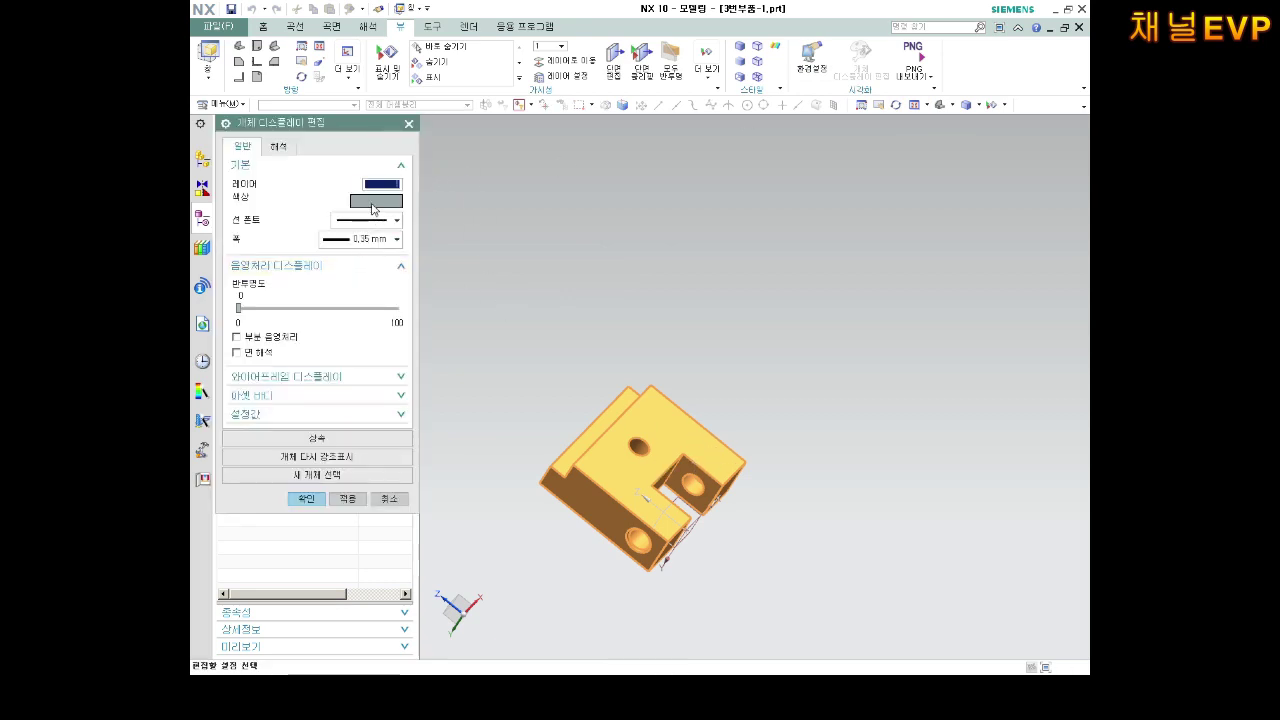
click(373, 212)
click(285, 163)
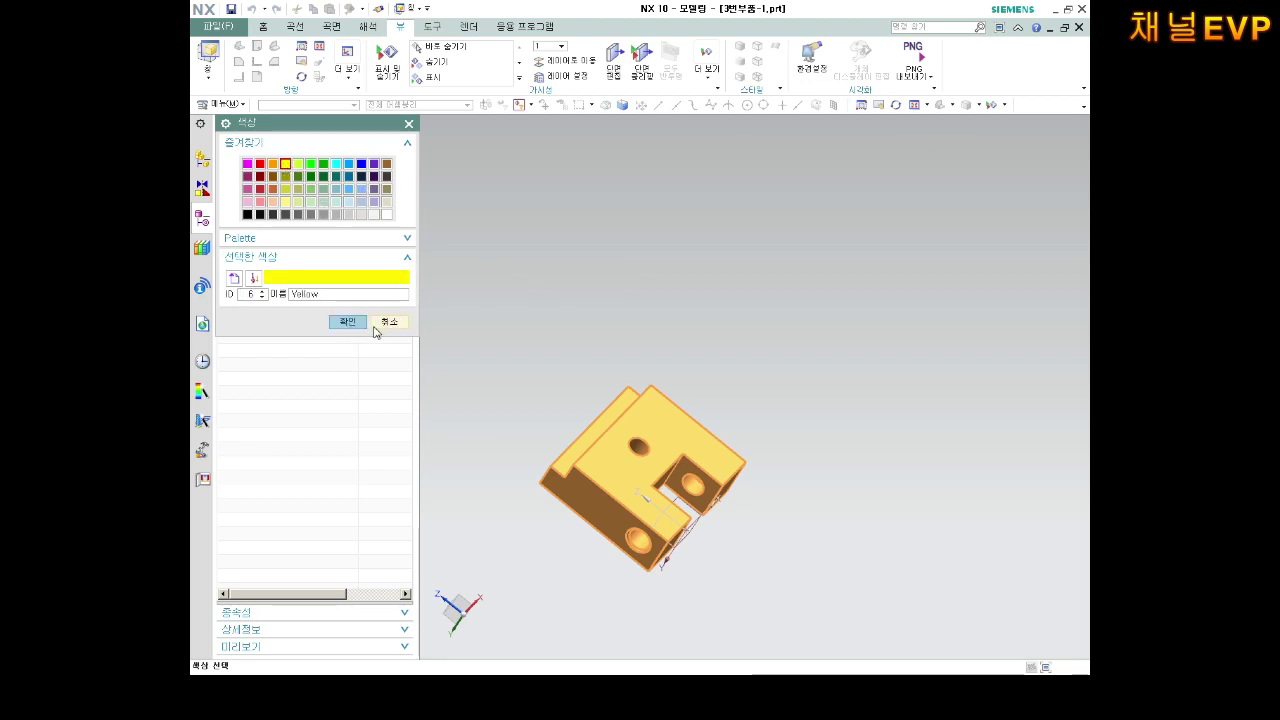
click(347, 321)
middle_drag(792, 461, 578, 491)
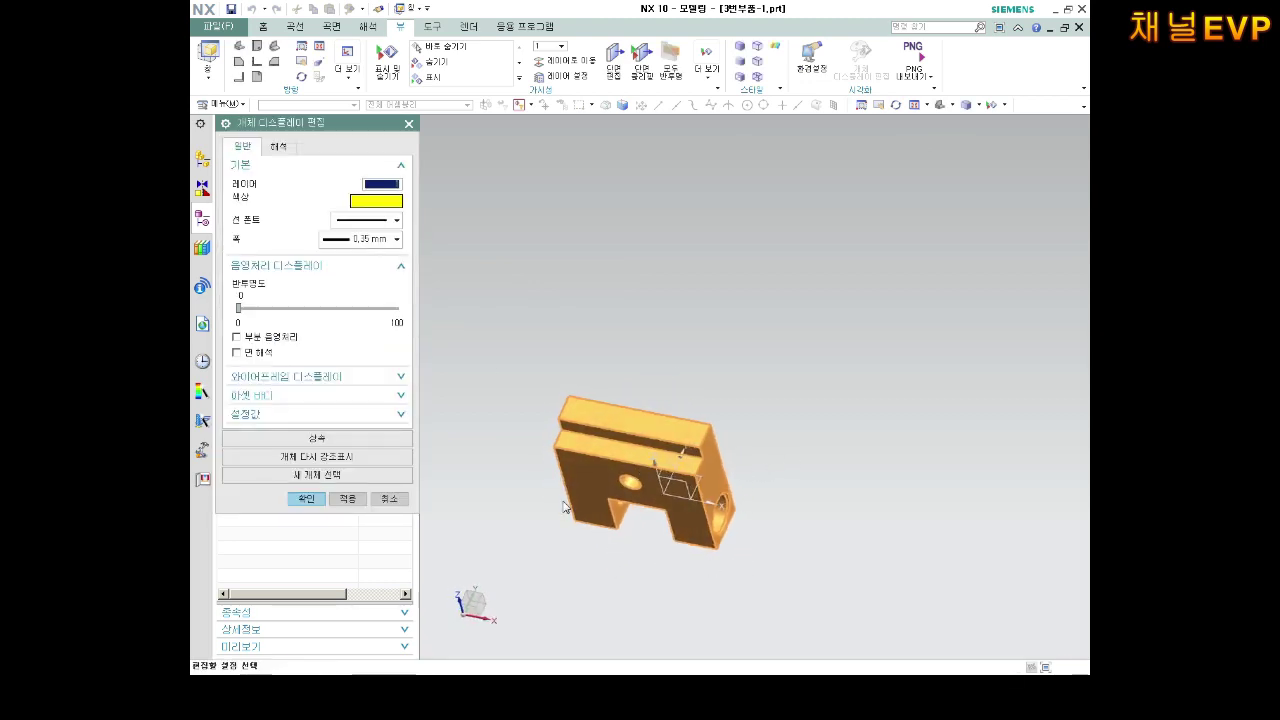
scroll(578, 491, up, 3)
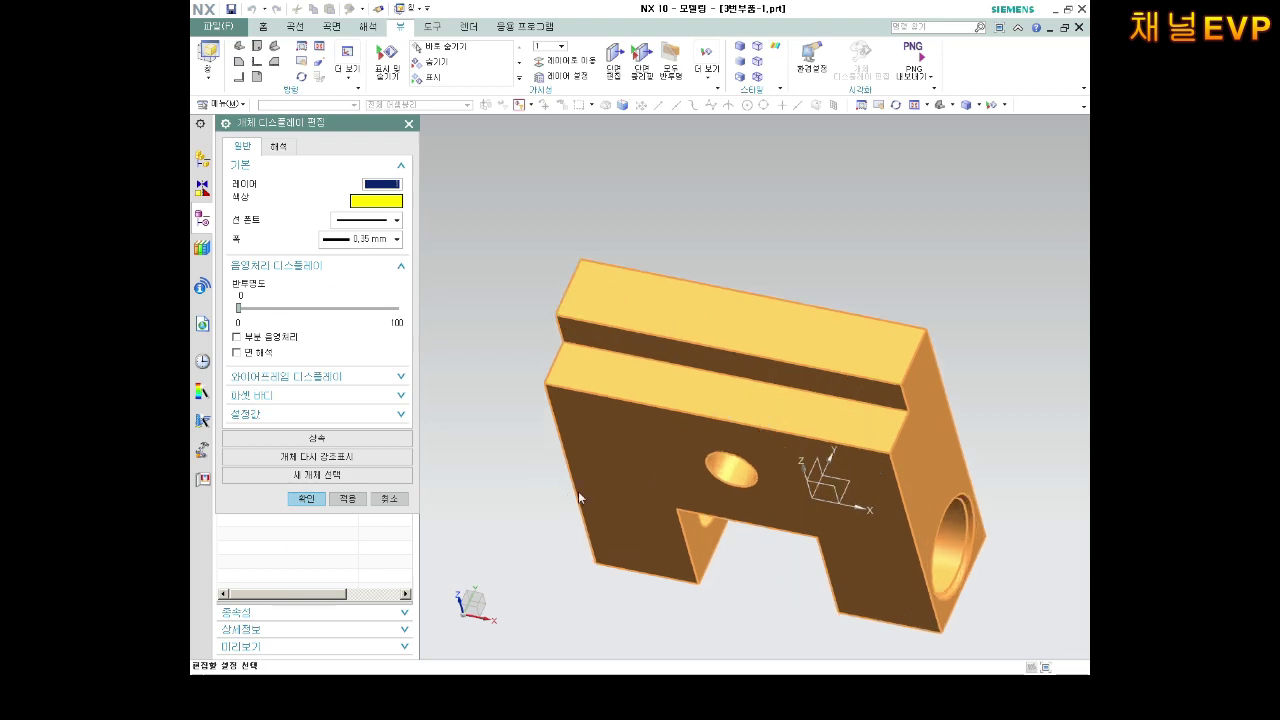
middle_click(855, 514)
key(ctrl+s)
middle_drag(829, 486, 834, 160)
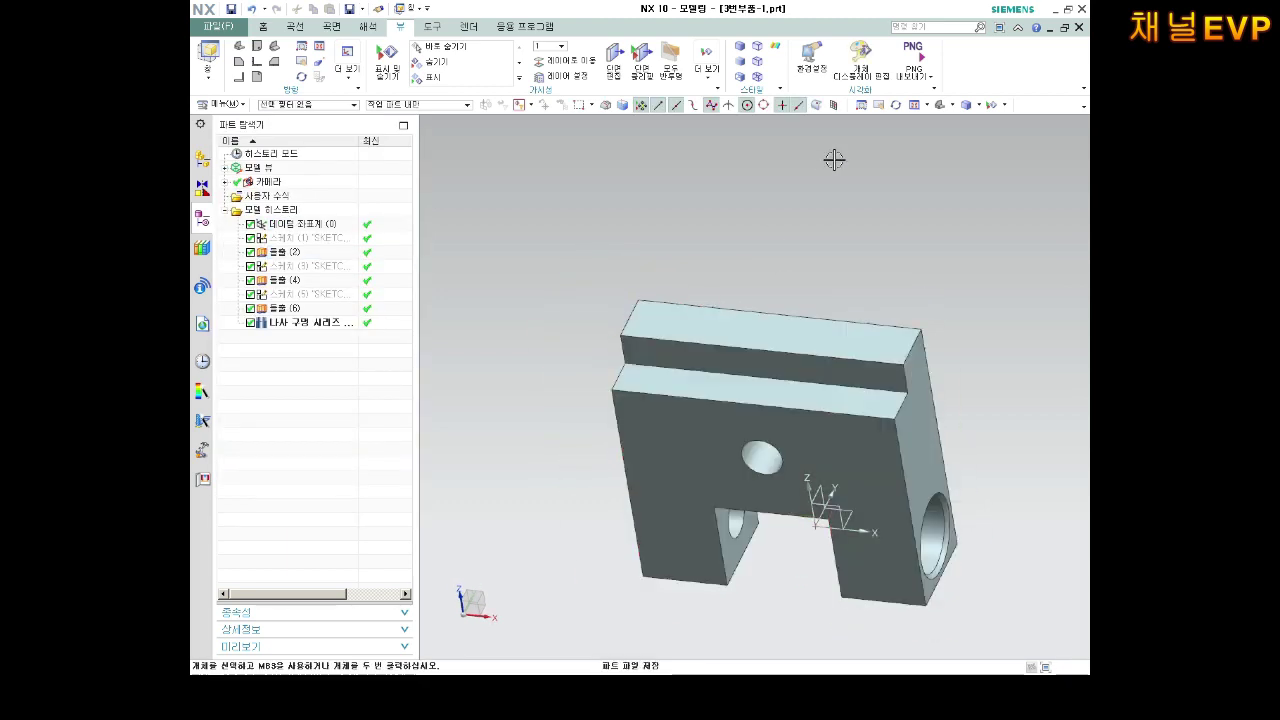
Reselect the solid body and apply Yellow to the whole block, confirming with OK.
click(860, 52)
click(700, 395)
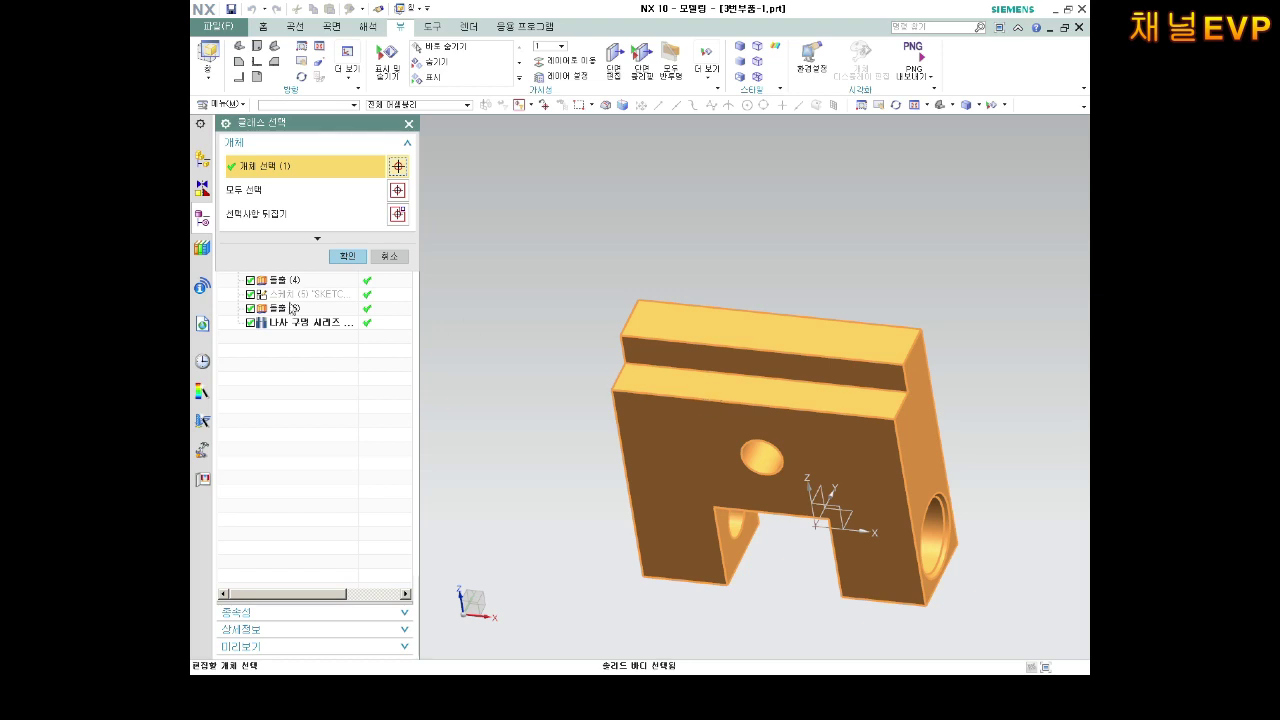
click(336, 258)
click(381, 202)
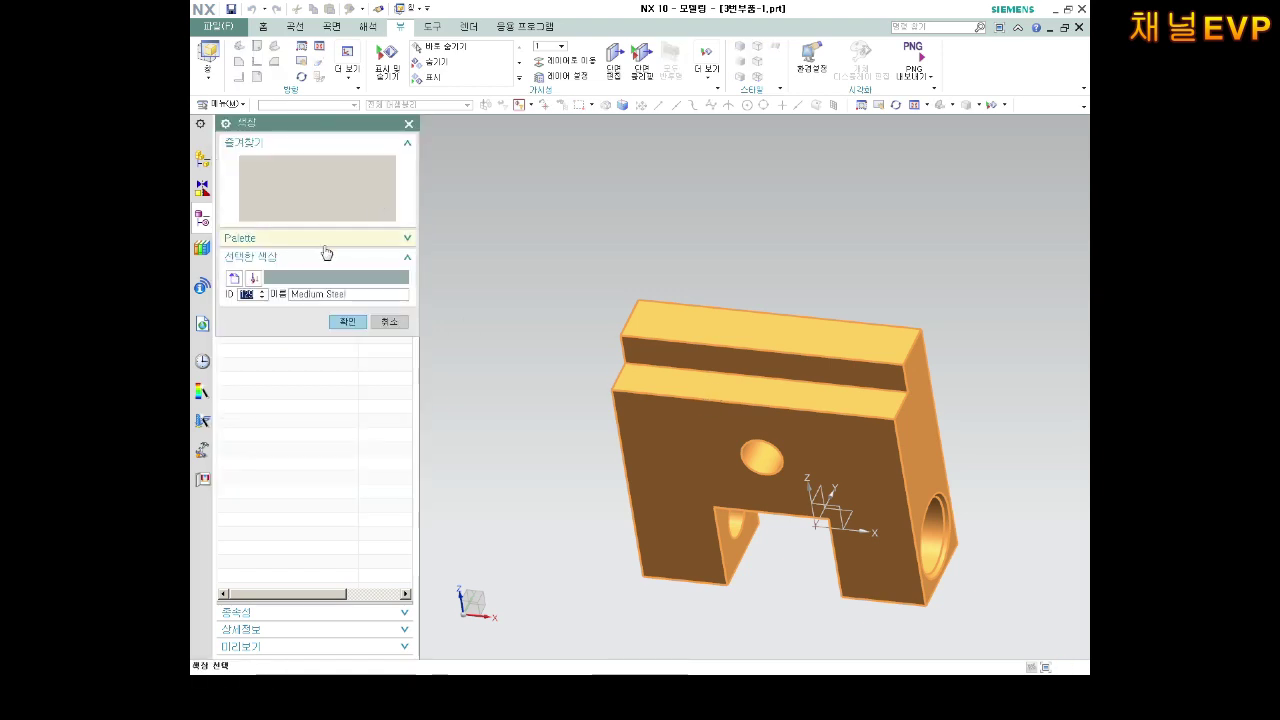
click(285, 164)
click(348, 321)
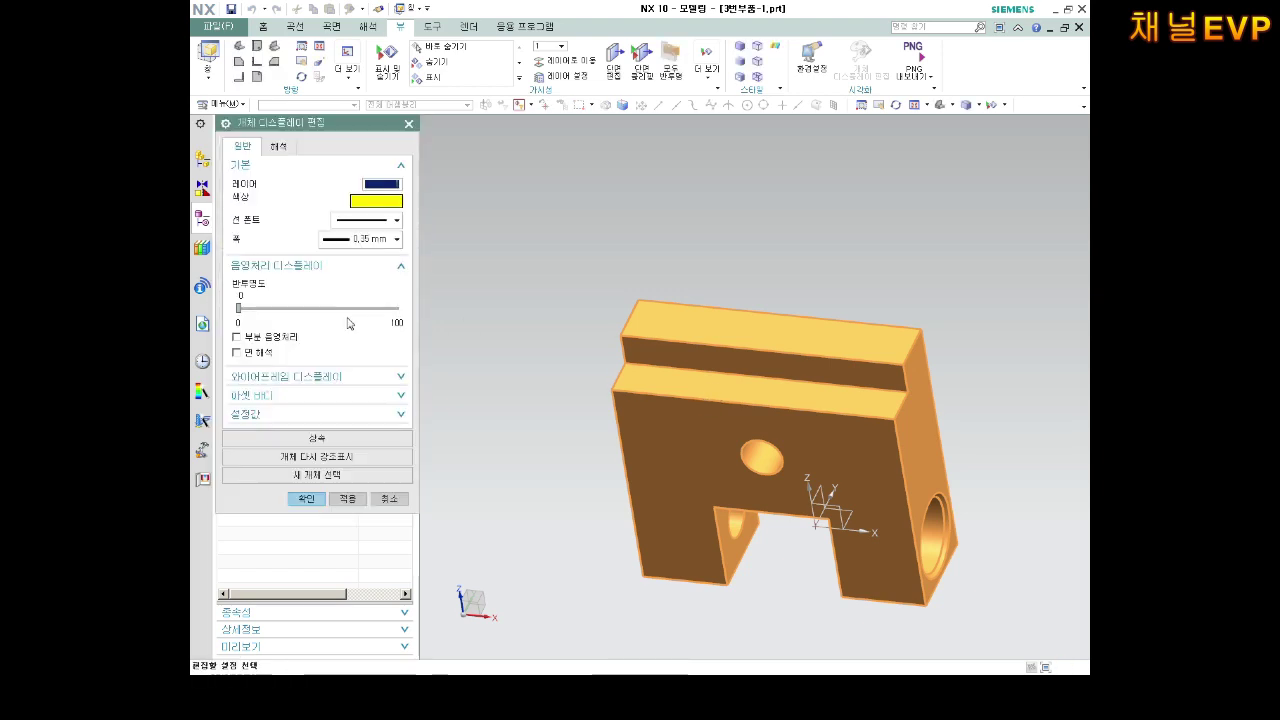
click(306, 498)
mouse_move(603, 358)
middle_down()
mouse_move(798, 389)
mouse_move(766, 423)
mouse_move(950, 393)
mouse_move(800, 466)
mouse_move(1020, 428)
mouse_move(823, 481)
middle_up()
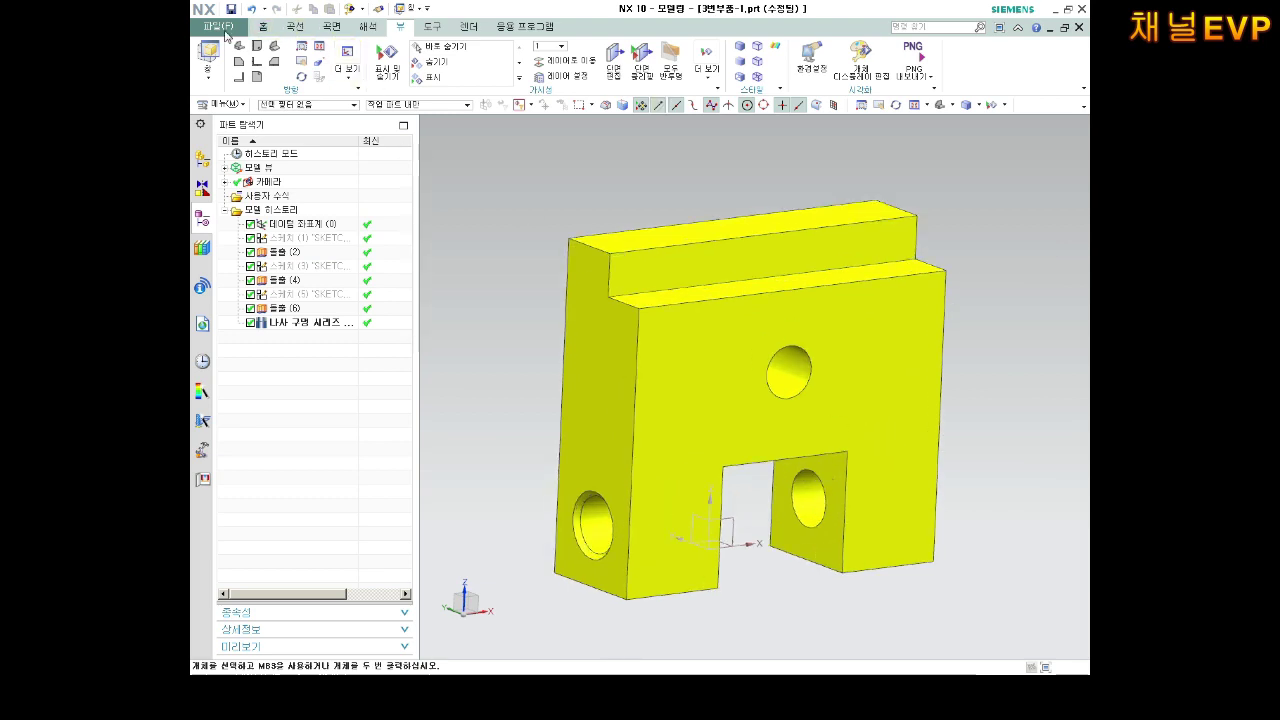
Create a new part model3.prt from the Model template.
click(225, 33)
click(235, 45)
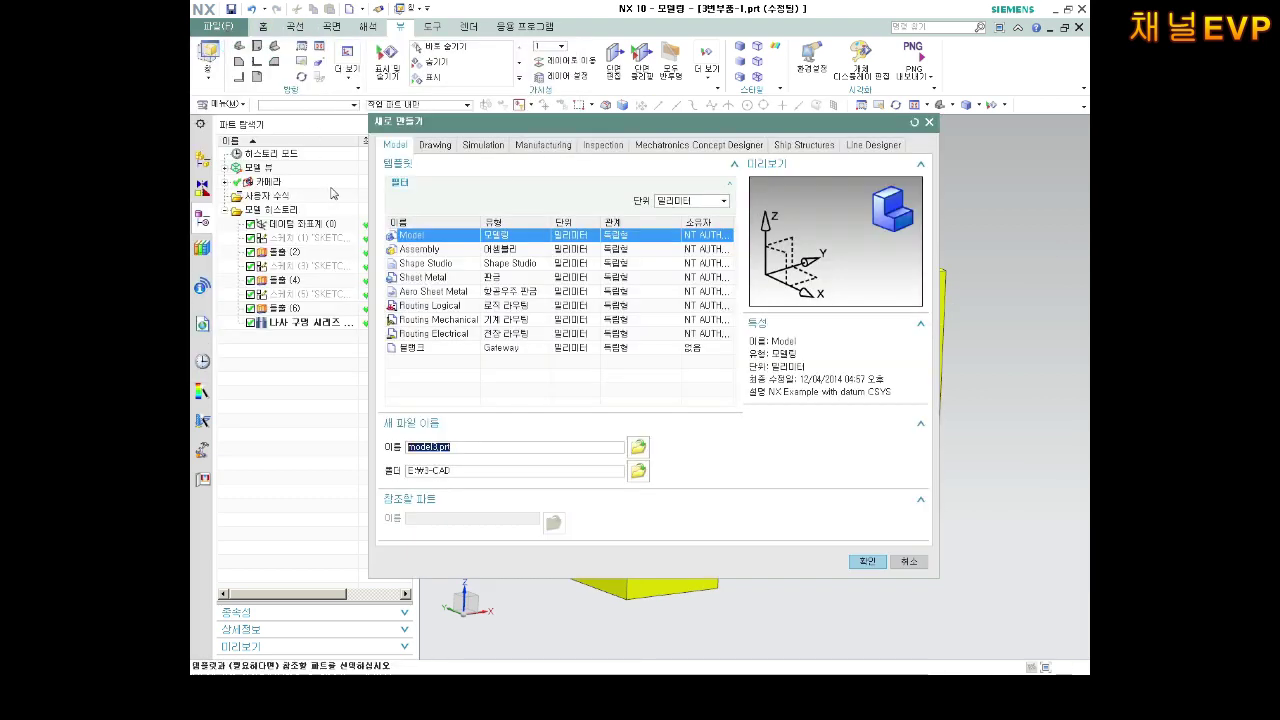
click(442, 238)
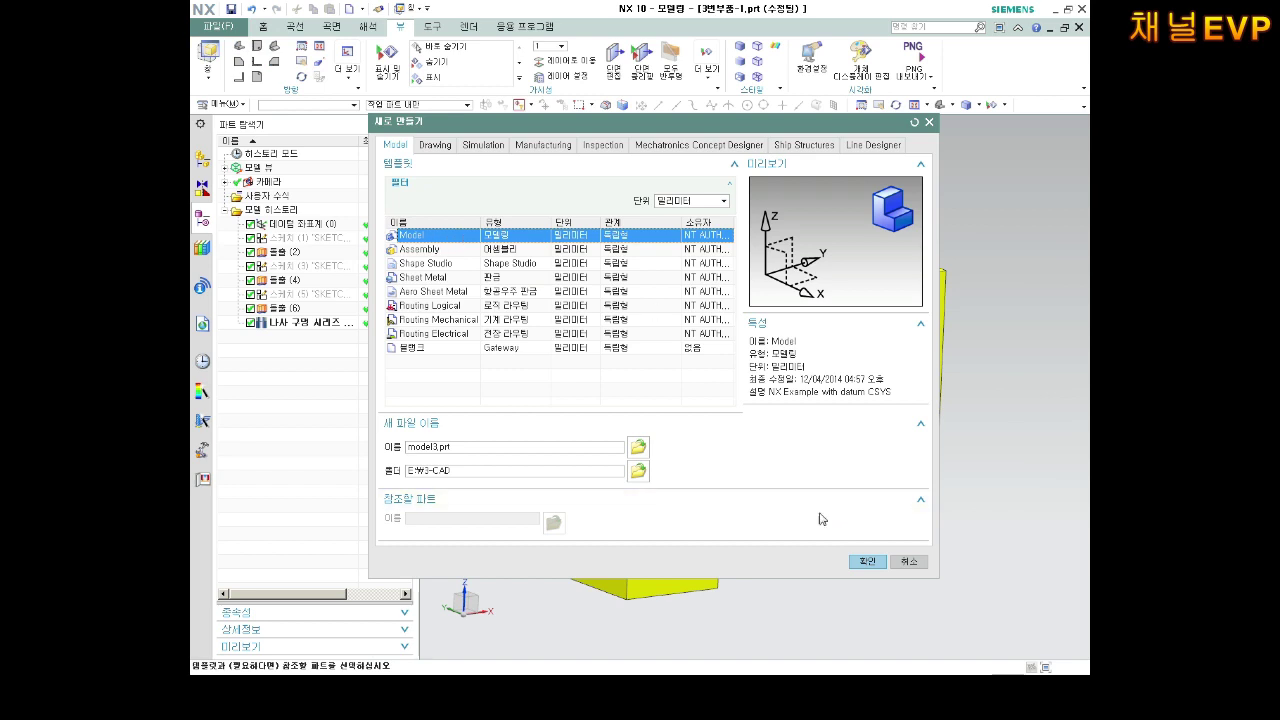
click(867, 561)
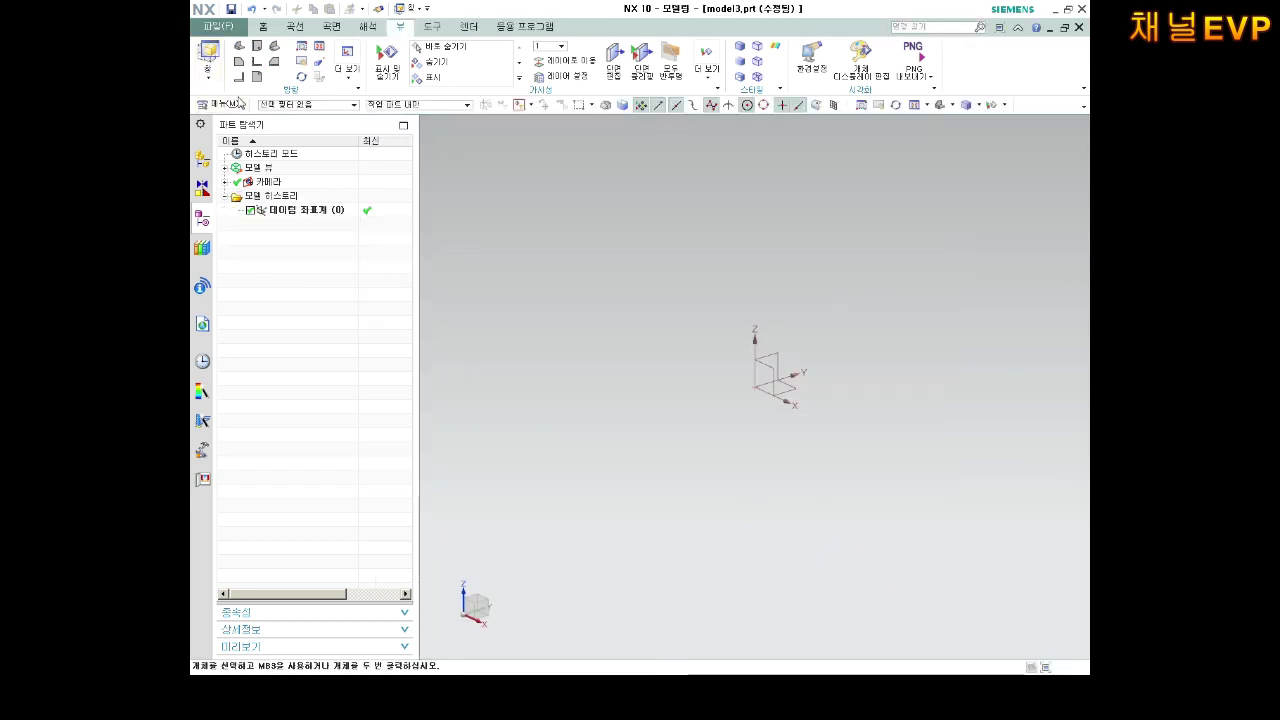
Start a sketch on the datum XZ plane and choose the Profile tool.
click(253, 30)
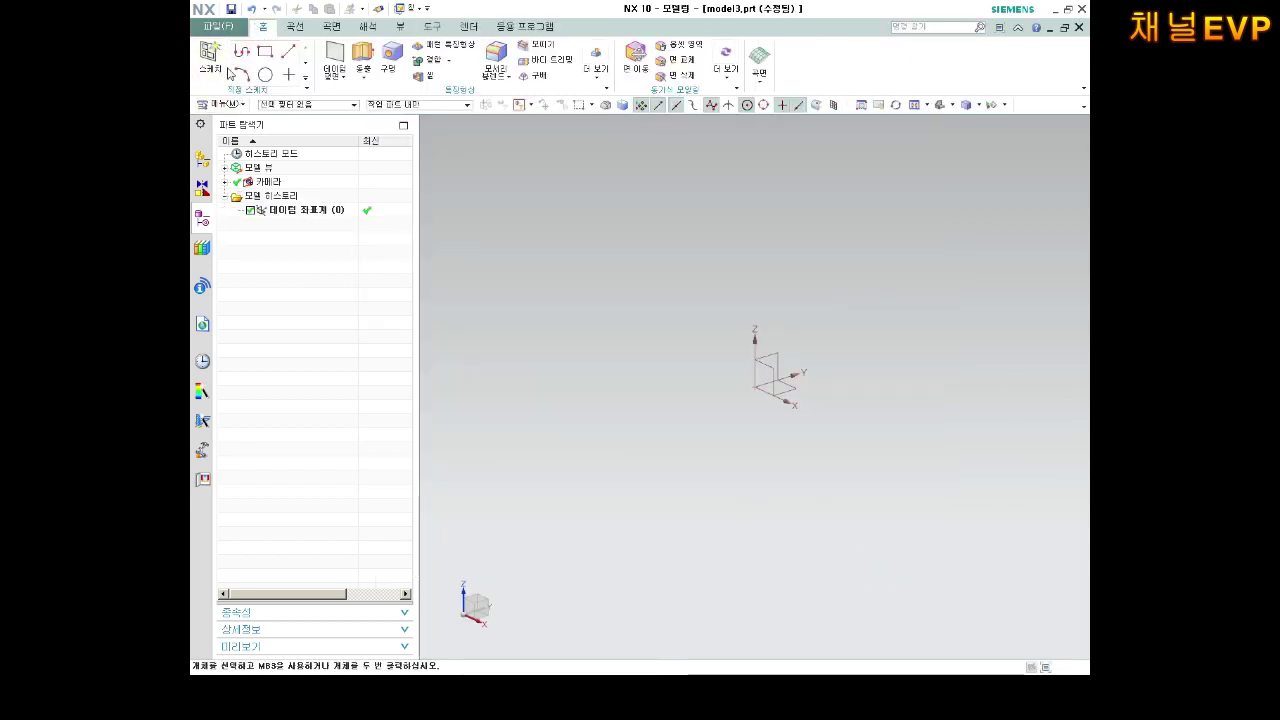
click(210, 58)
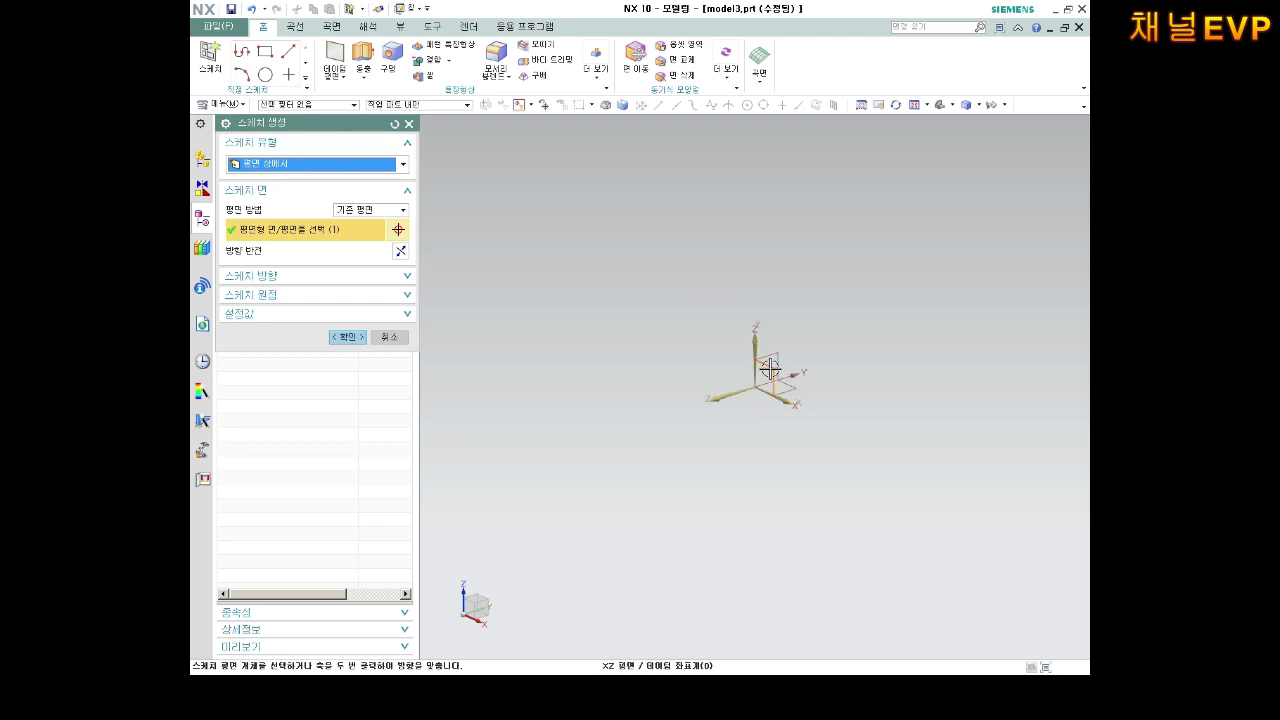
click(347, 337)
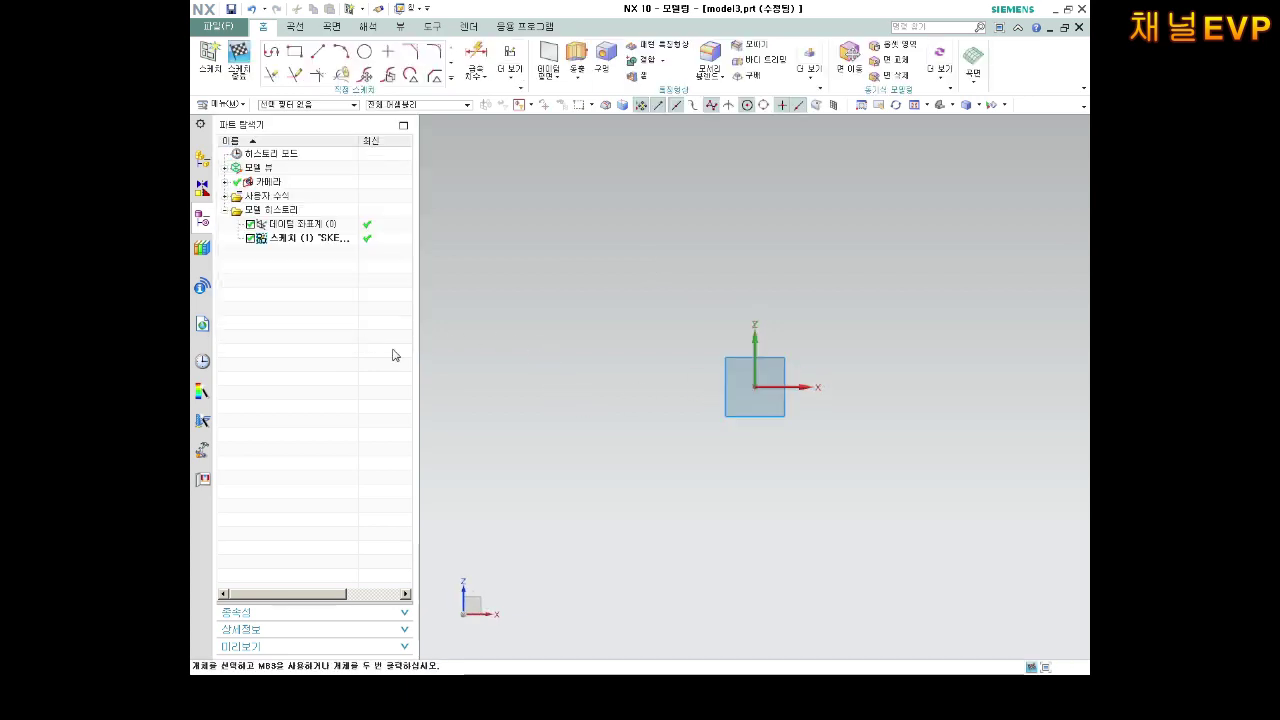
click(271, 51)
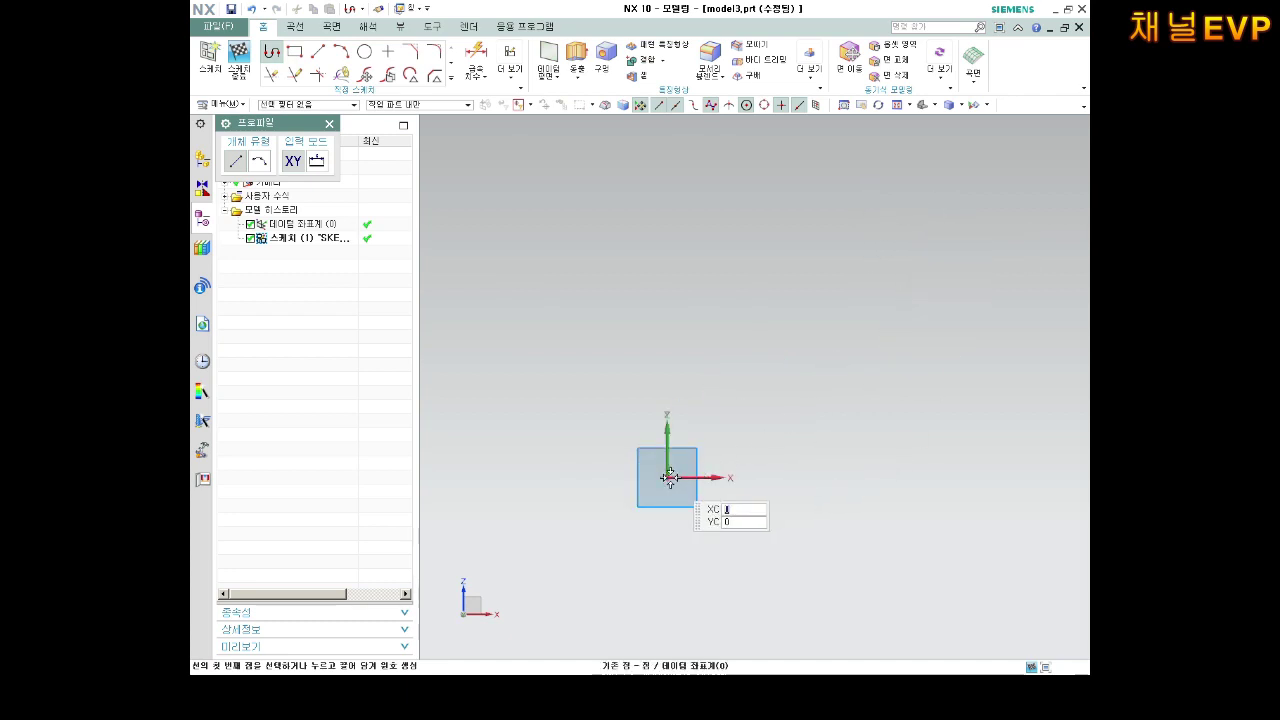
Draw lines from the origin up, across, then through three descending steps and a rise.
click(667, 477)
click(665, 311)
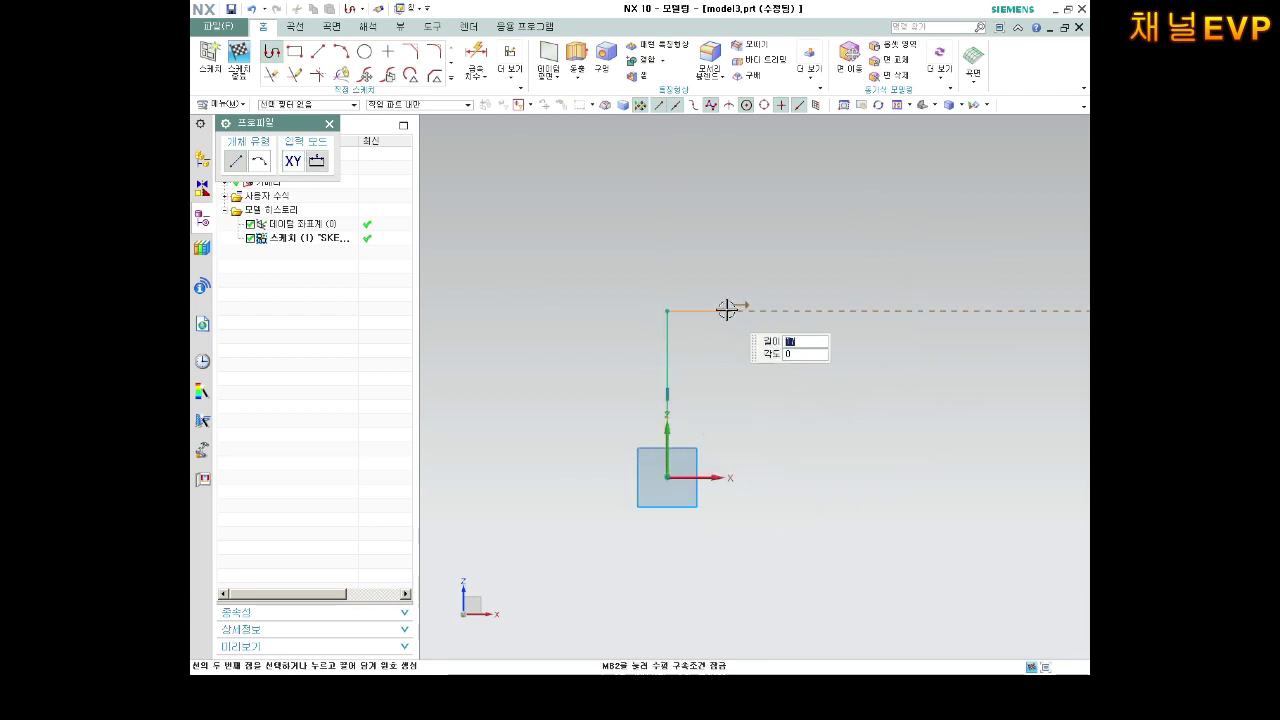
click(726, 311)
click(726, 349)
click(765, 349)
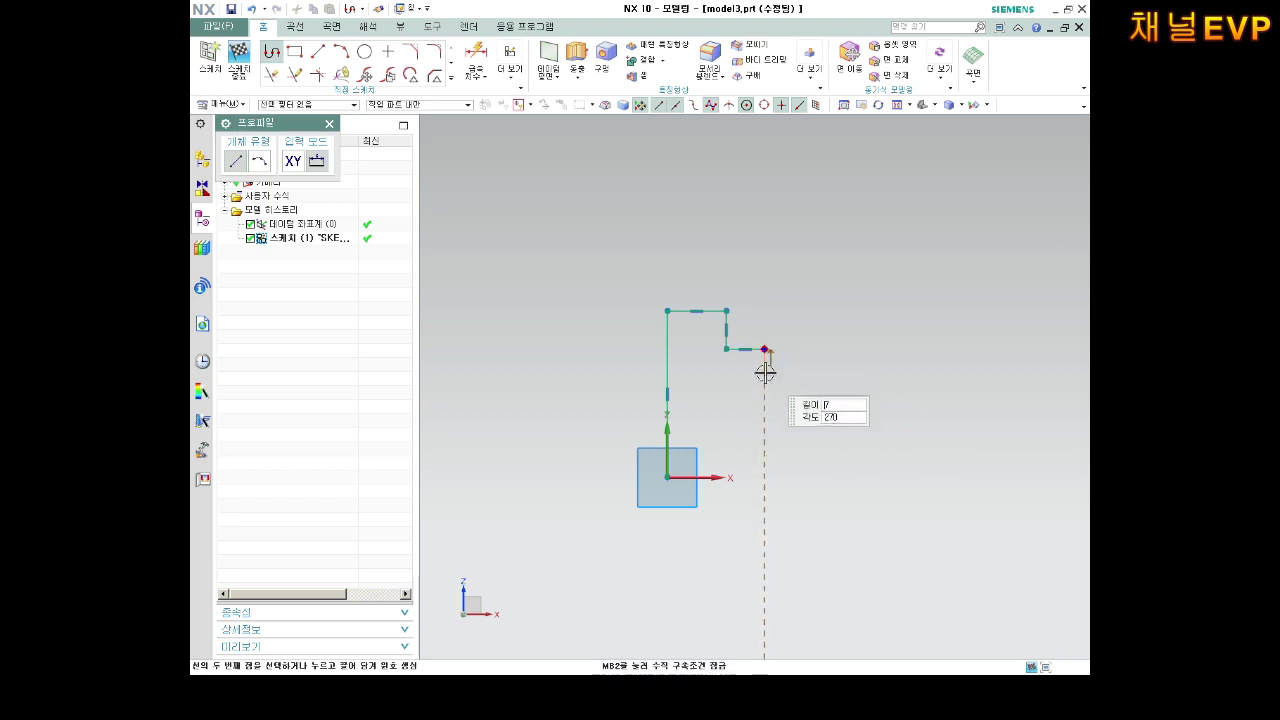
click(765, 373)
click(855, 373)
click(855, 407)
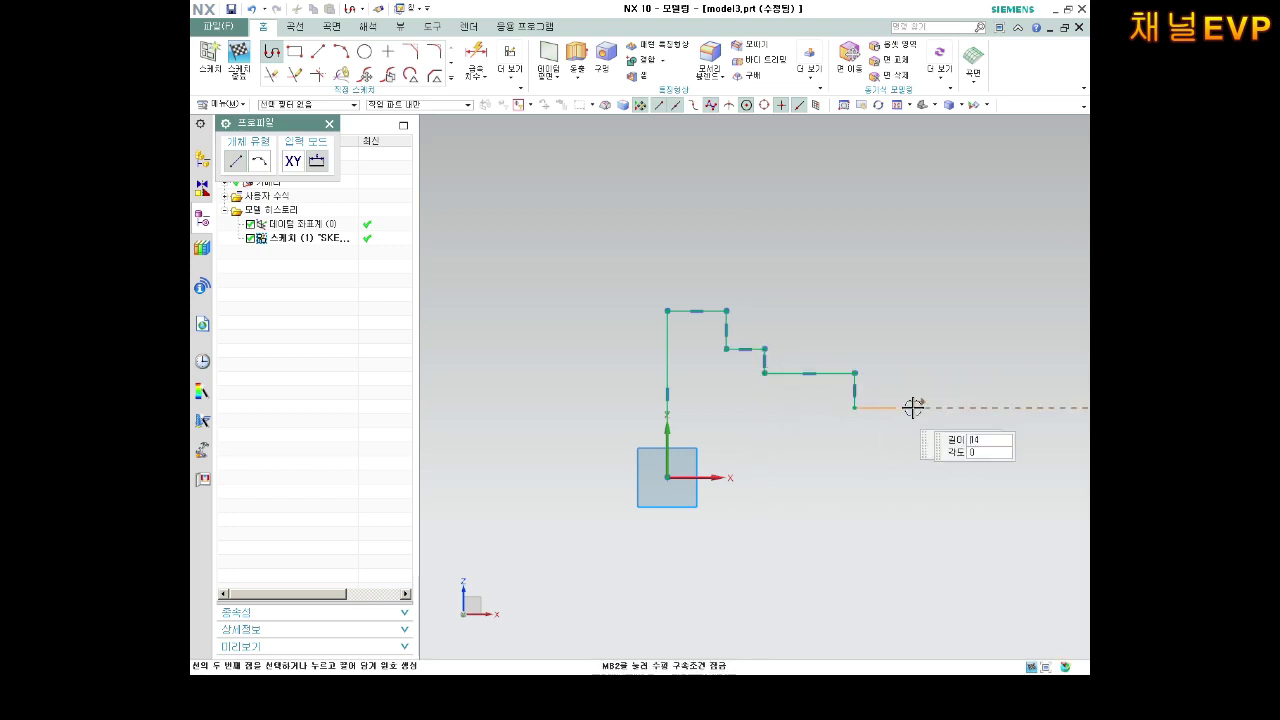
click(913, 407)
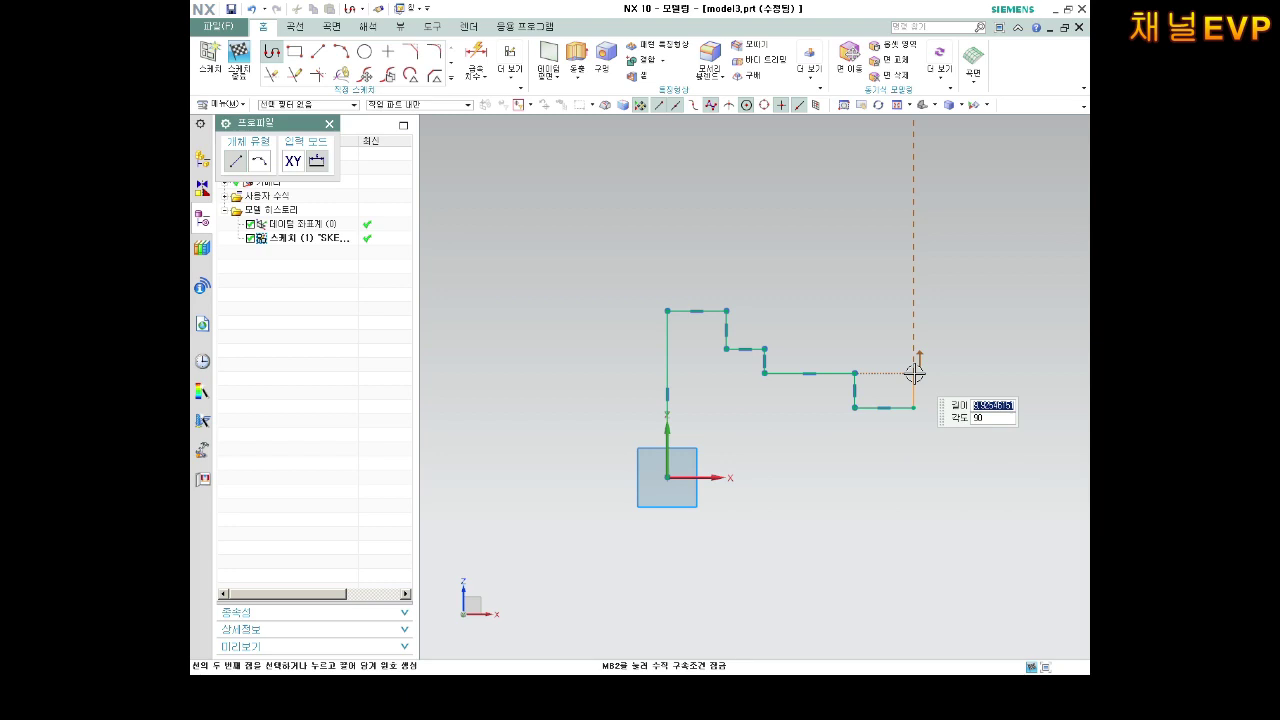
click(914, 373)
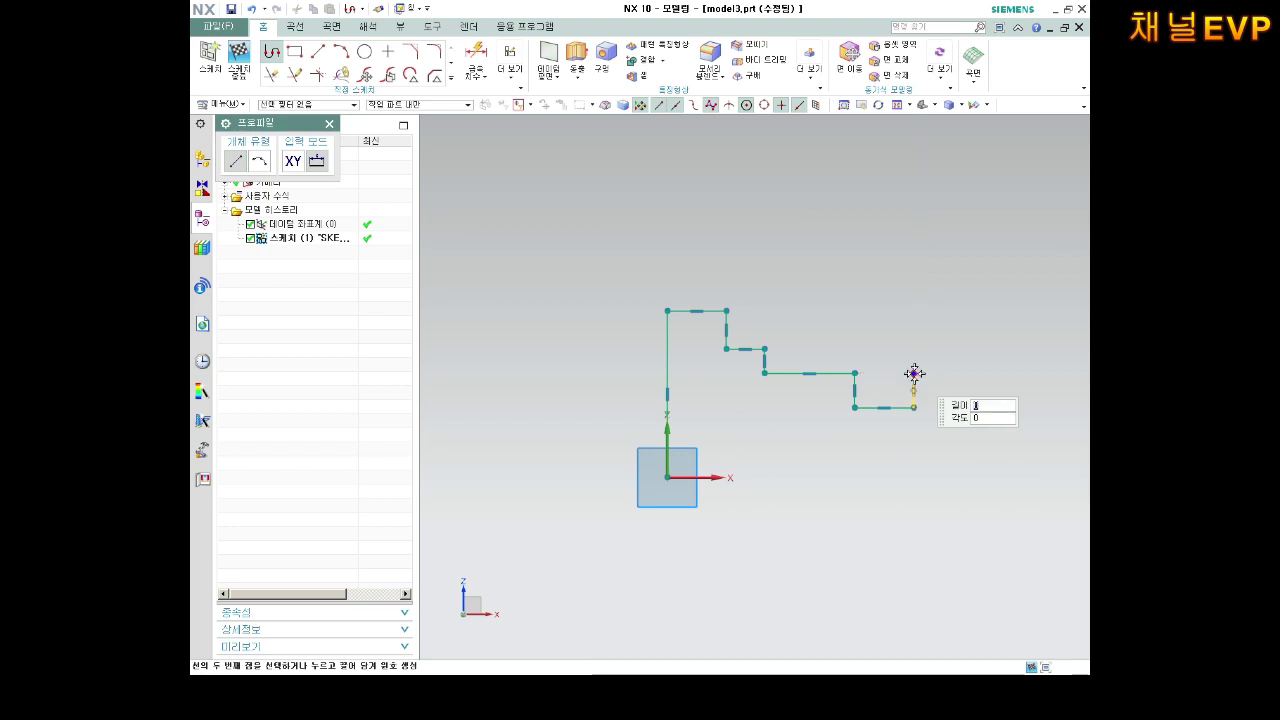
click(1000, 373)
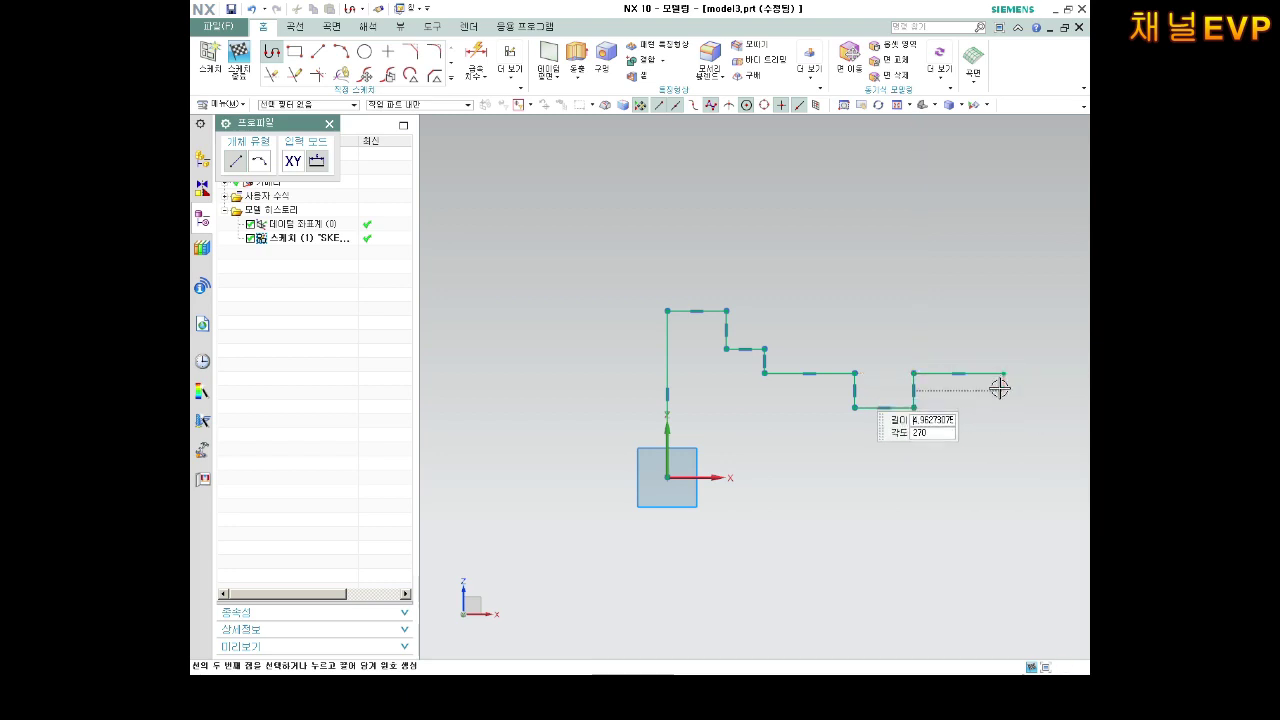
Extend the chain rightward with another down-across-up-across jog.
scroll(999, 385, down, 4)
scroll(1038, 390, up, 4)
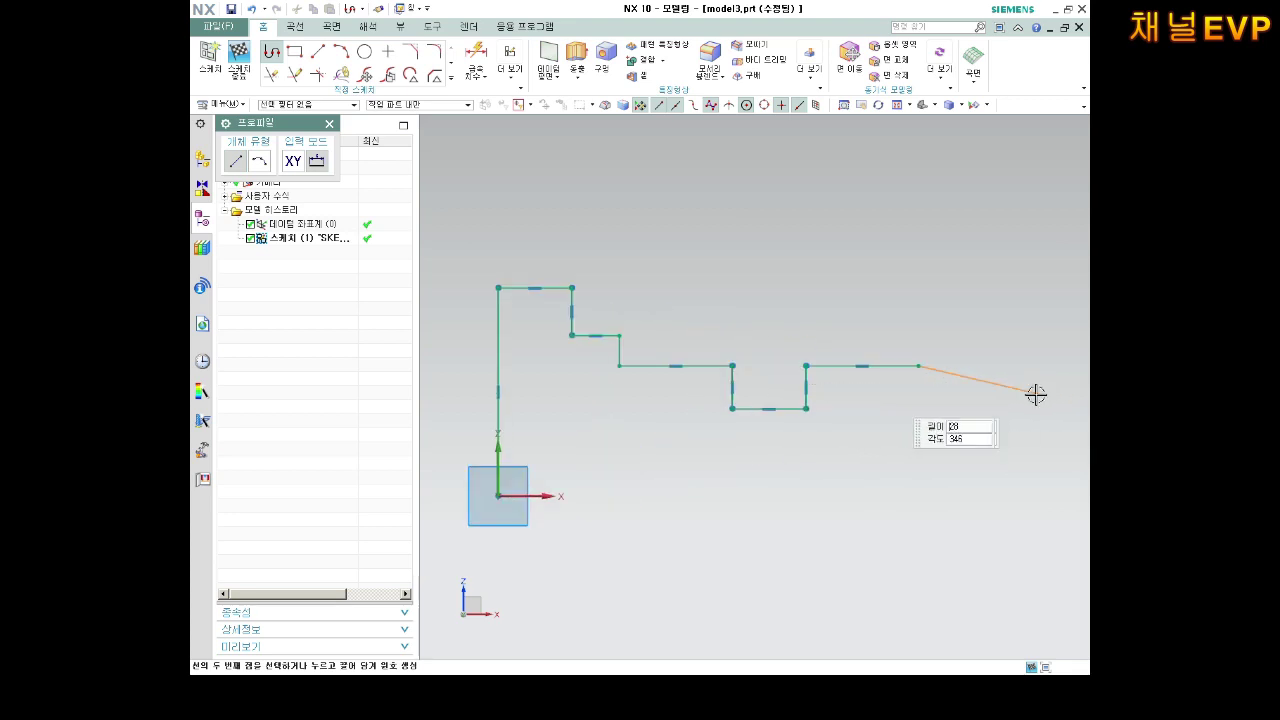
click(918, 435)
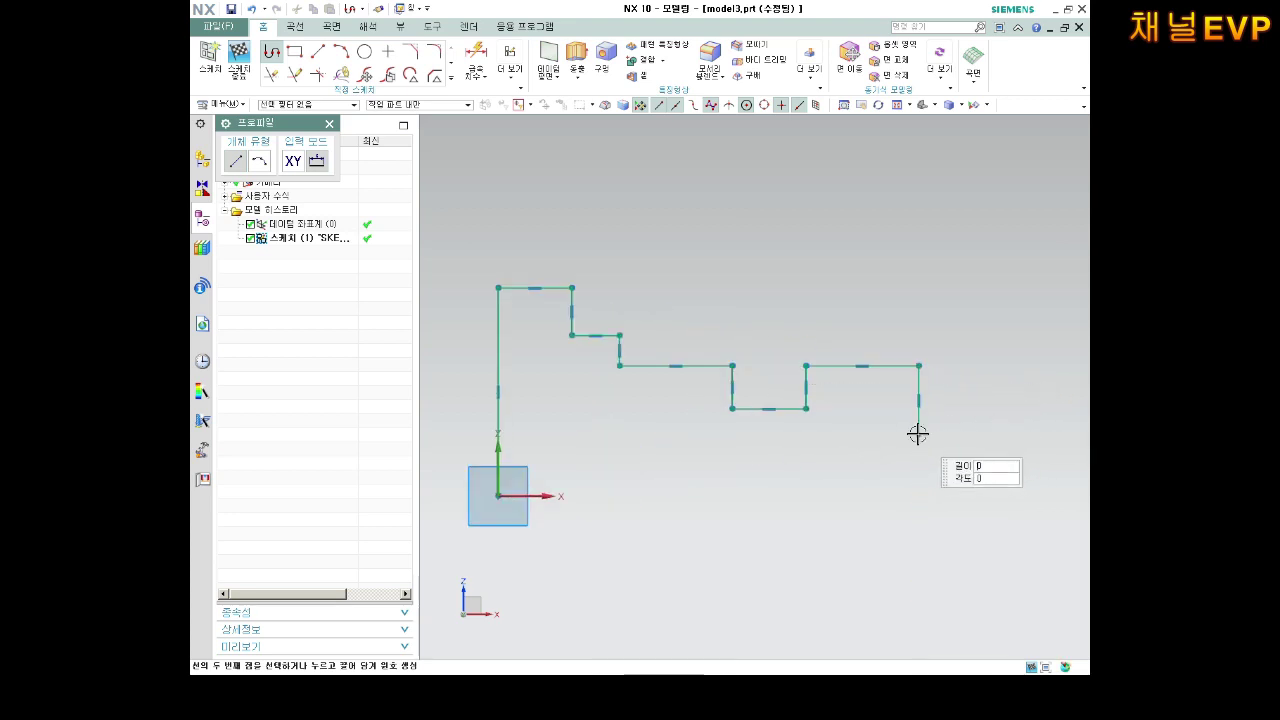
click(975, 435)
click(974, 387)
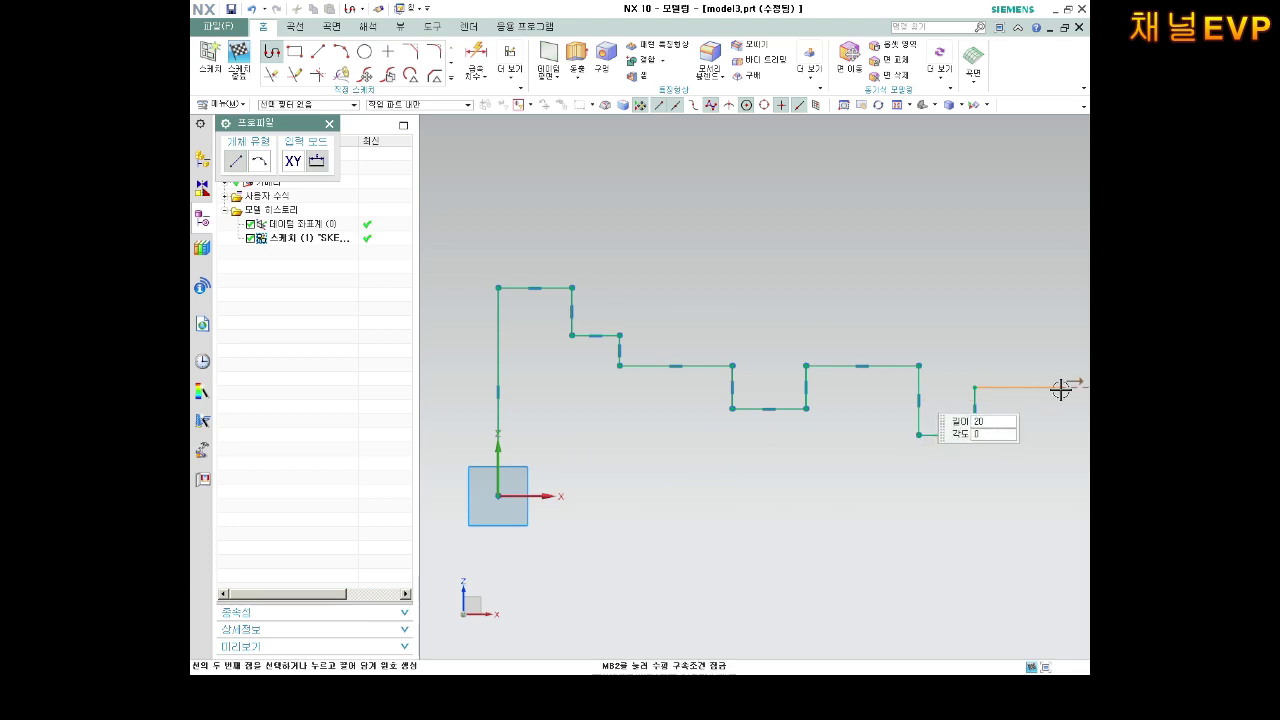
click(1061, 387)
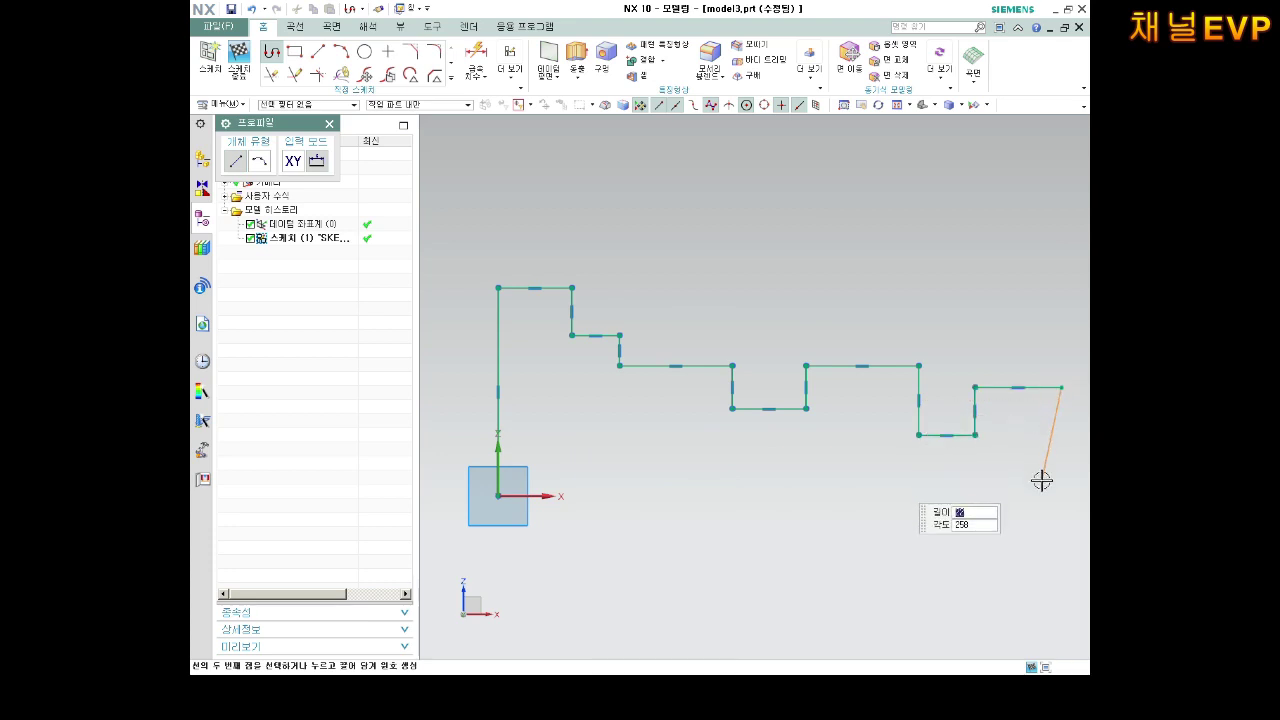
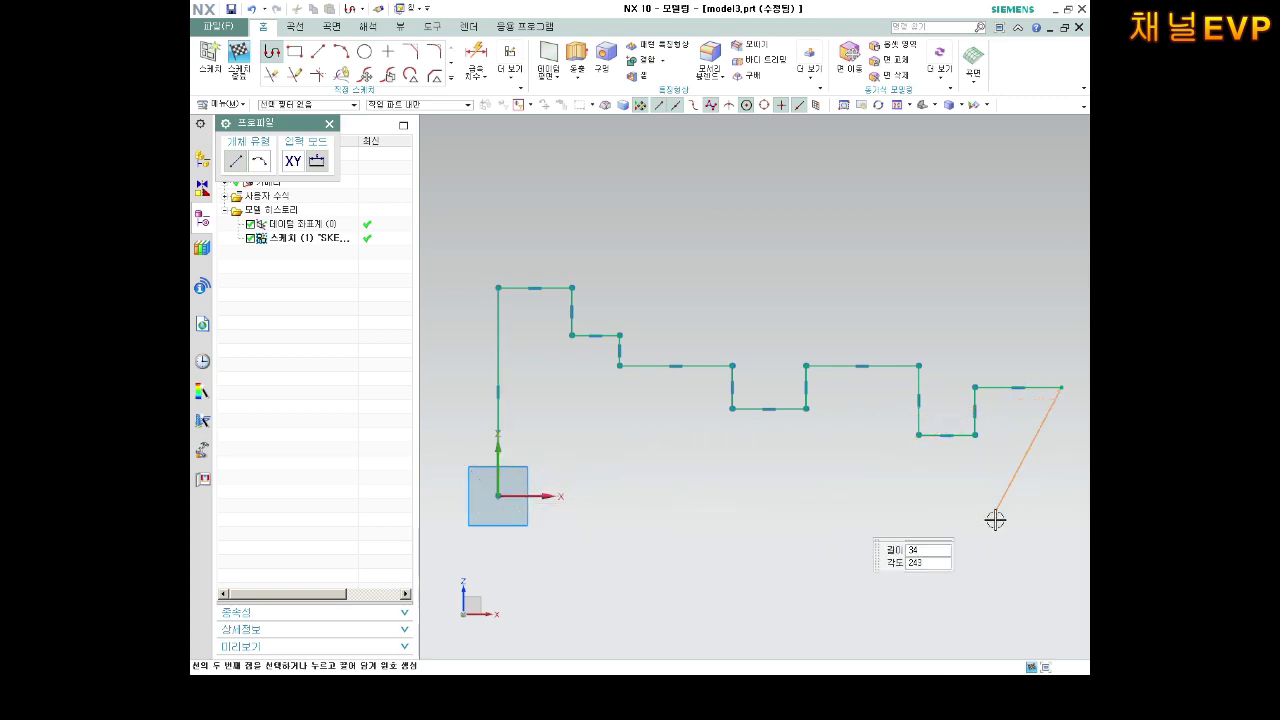
Close the stepped profile with a vertical drop and a line back to the origin.
click(1061, 504)
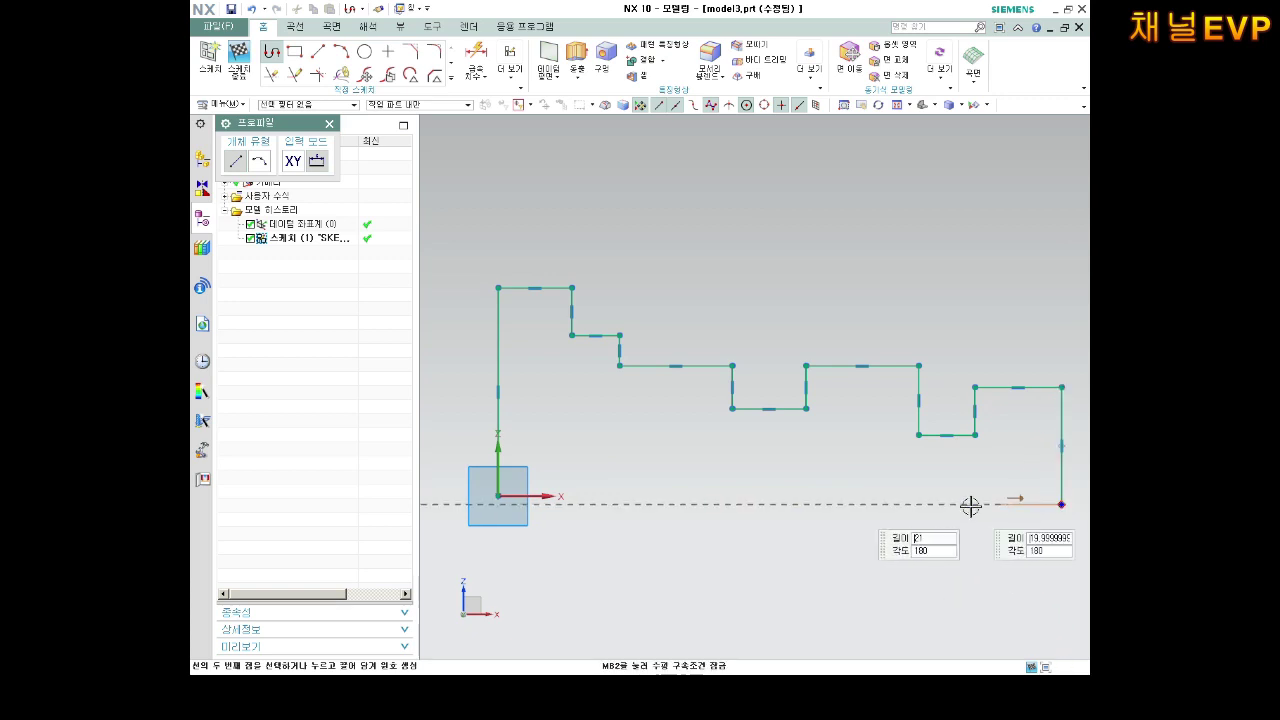
click(498, 496)
key(Escape)
Convert the long bottom line into a dash-dot reference line.
click(770, 493)
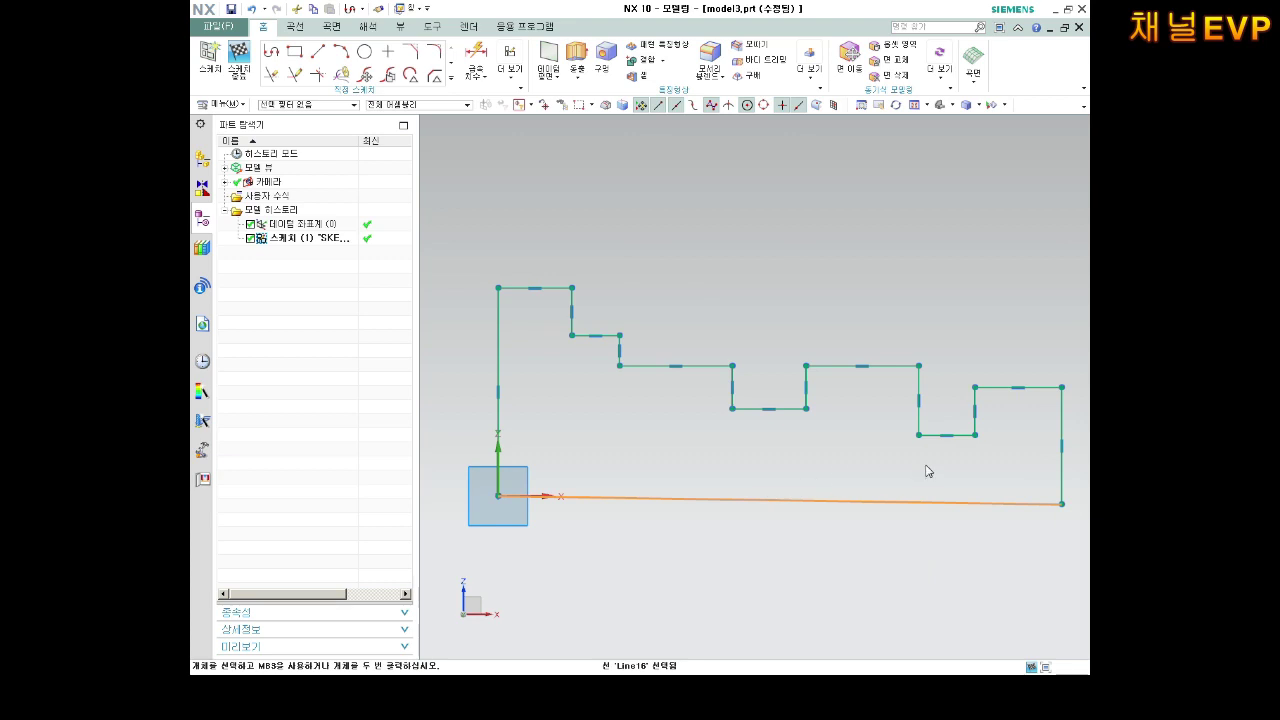
key(Escape)
scroll(920, 451, down, 5)
scroll(960, 463, up, 3)
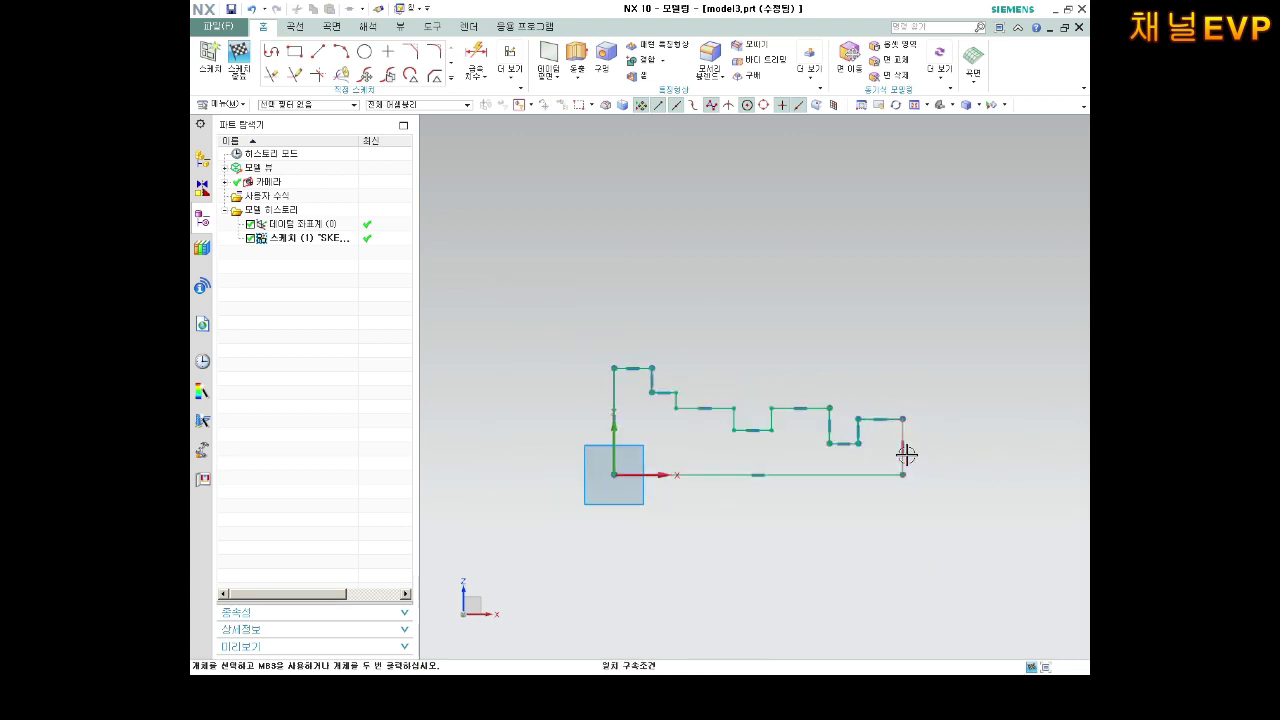
click(734, 477)
key(Escape)
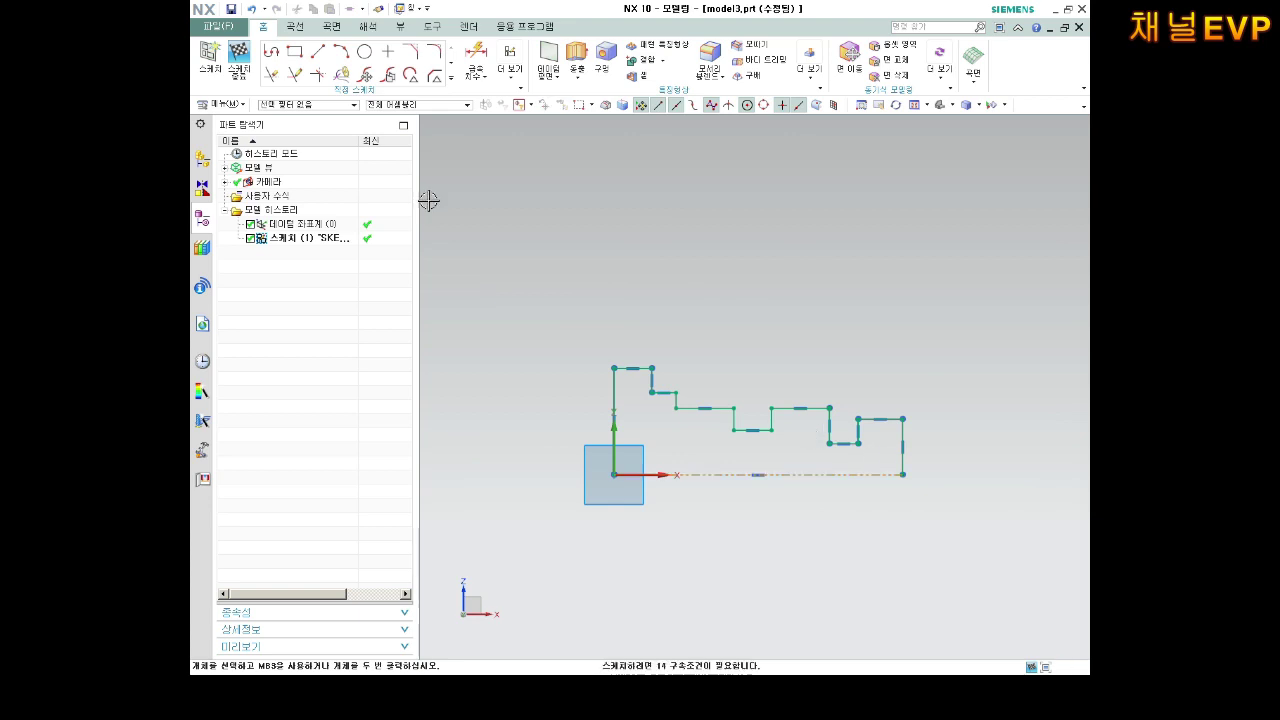
Dimension the first step's height above the reference line to 12.
click(478, 60)
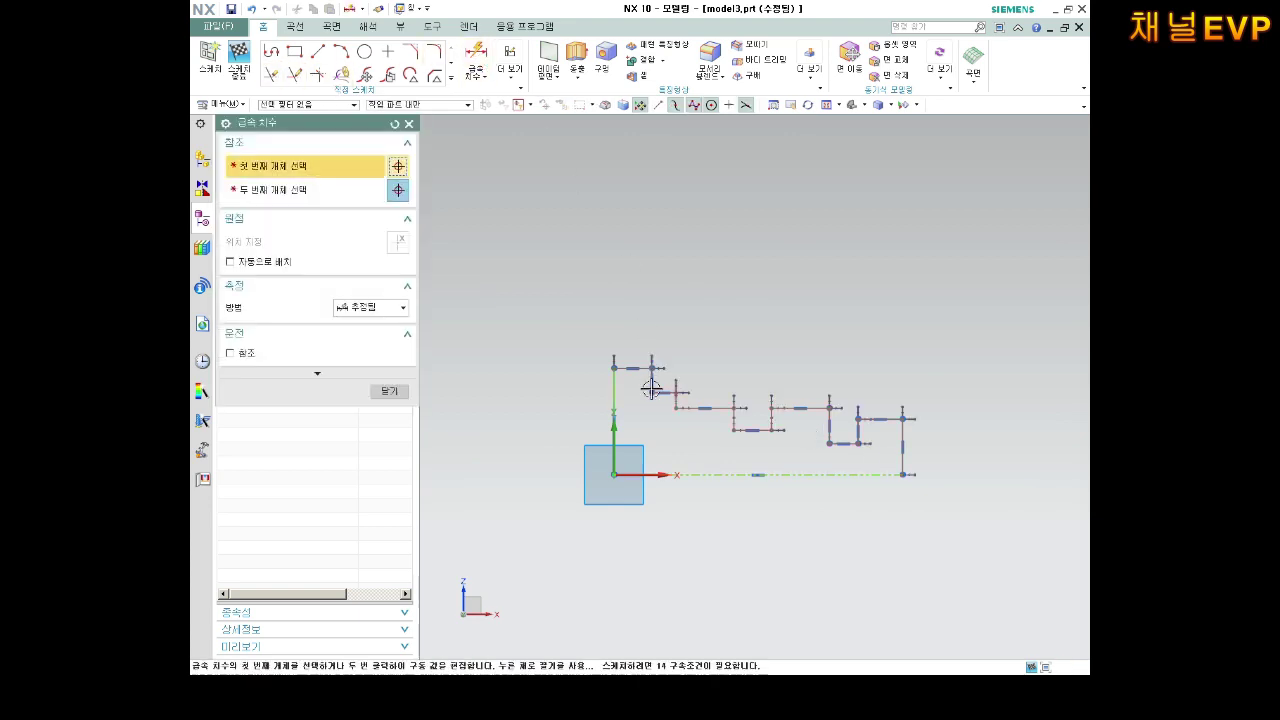
click(641, 474)
click(641, 474)
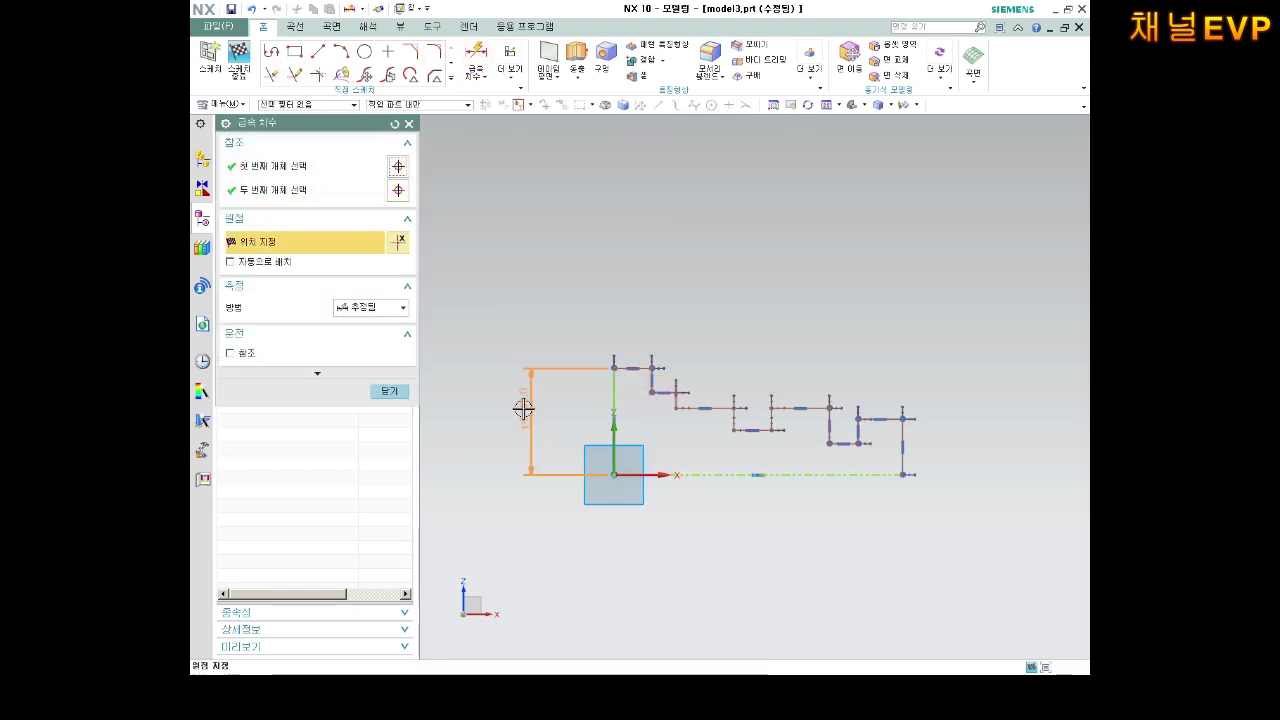
click(520, 406)
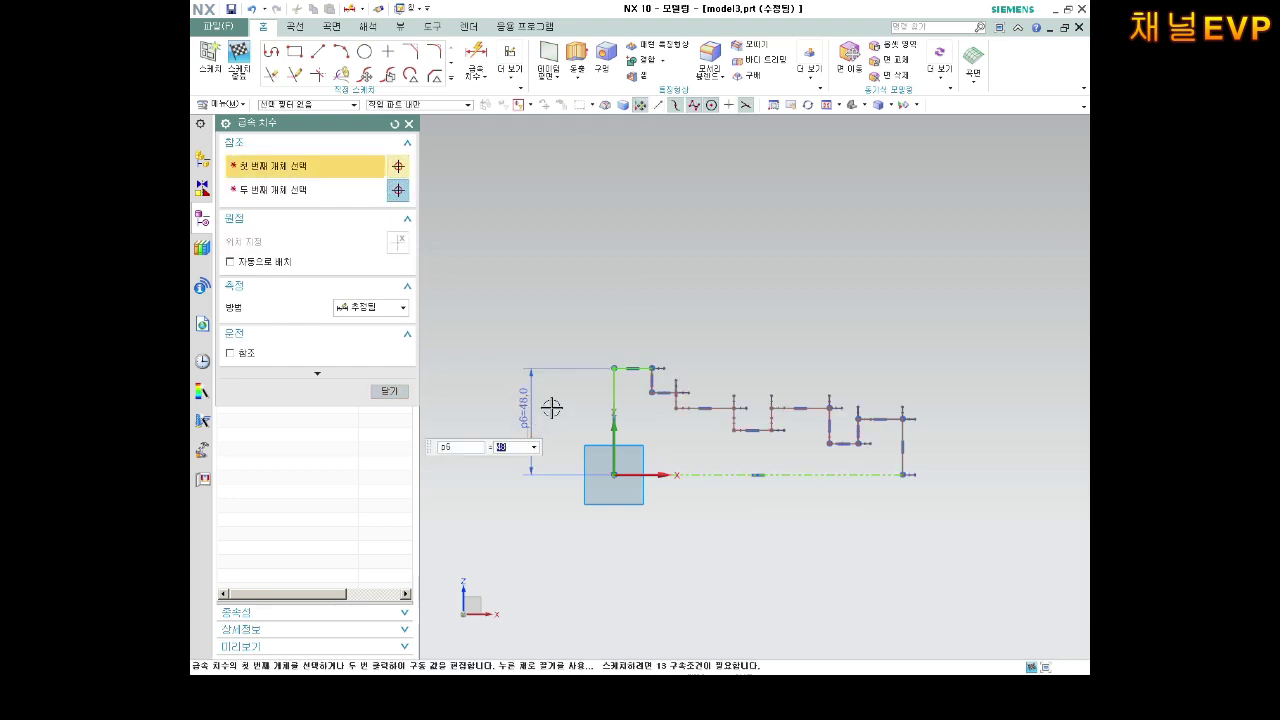
key(Return)
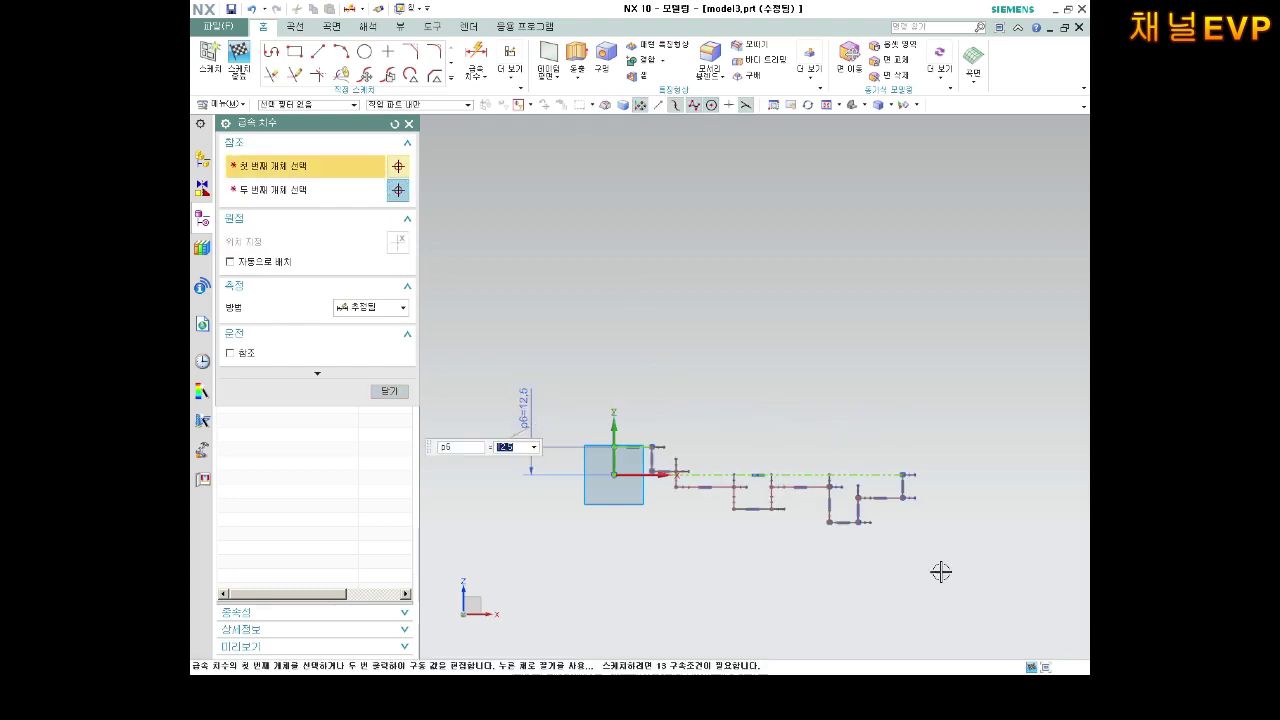
scroll(706, 474, down, 2)
scroll(568, 481, down, 1)
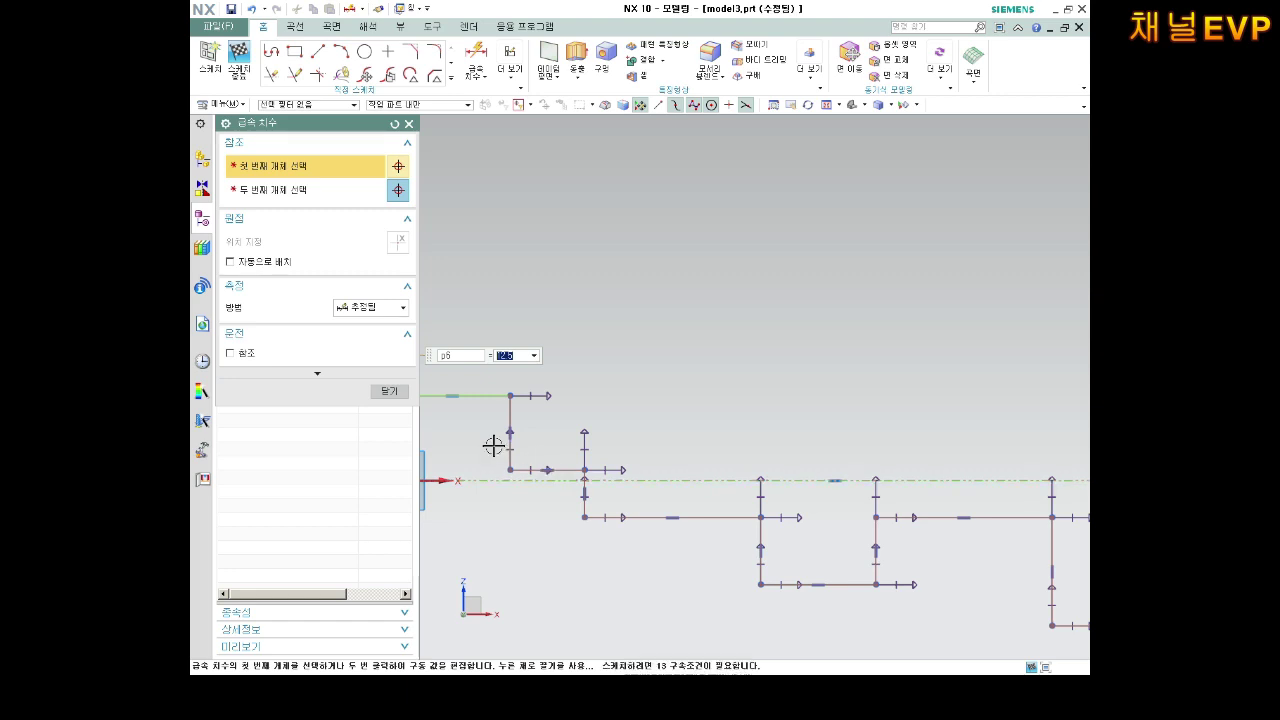
Add vertical step heights of 9 (p7) and 6 (p8) above the reference line.
click(551, 466)
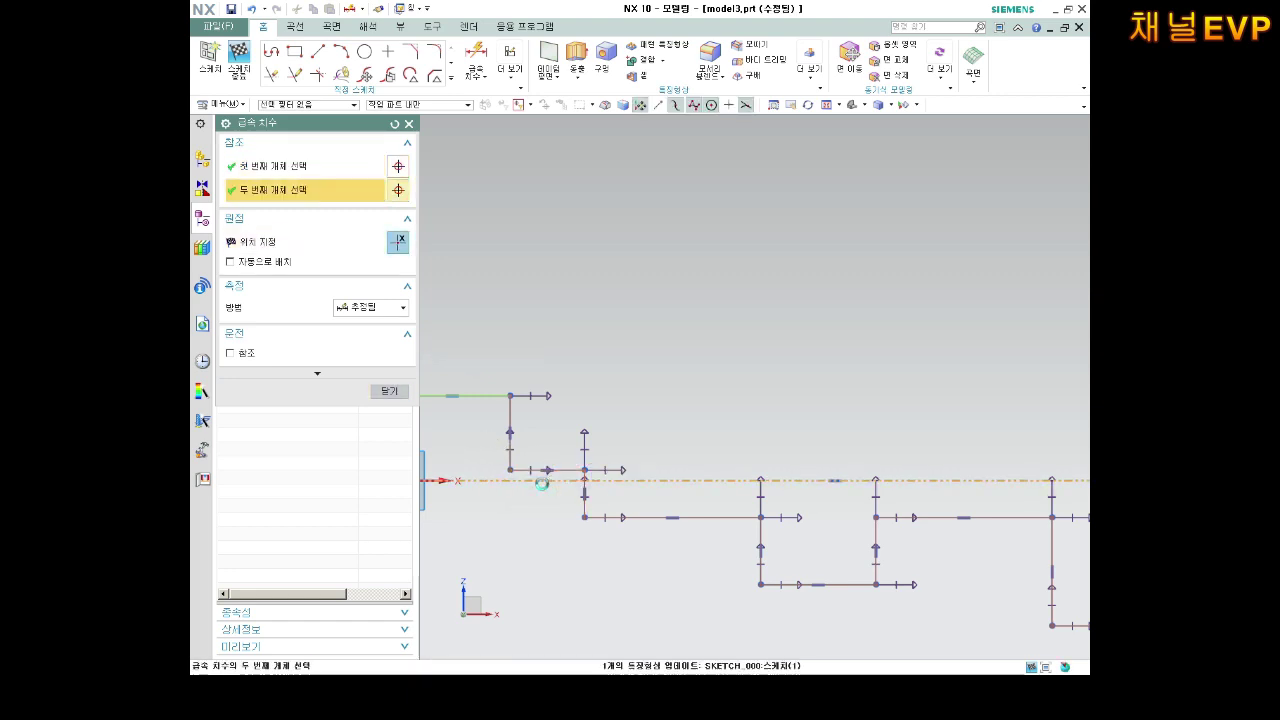
click(505, 480)
click(503, 455)
text(9)
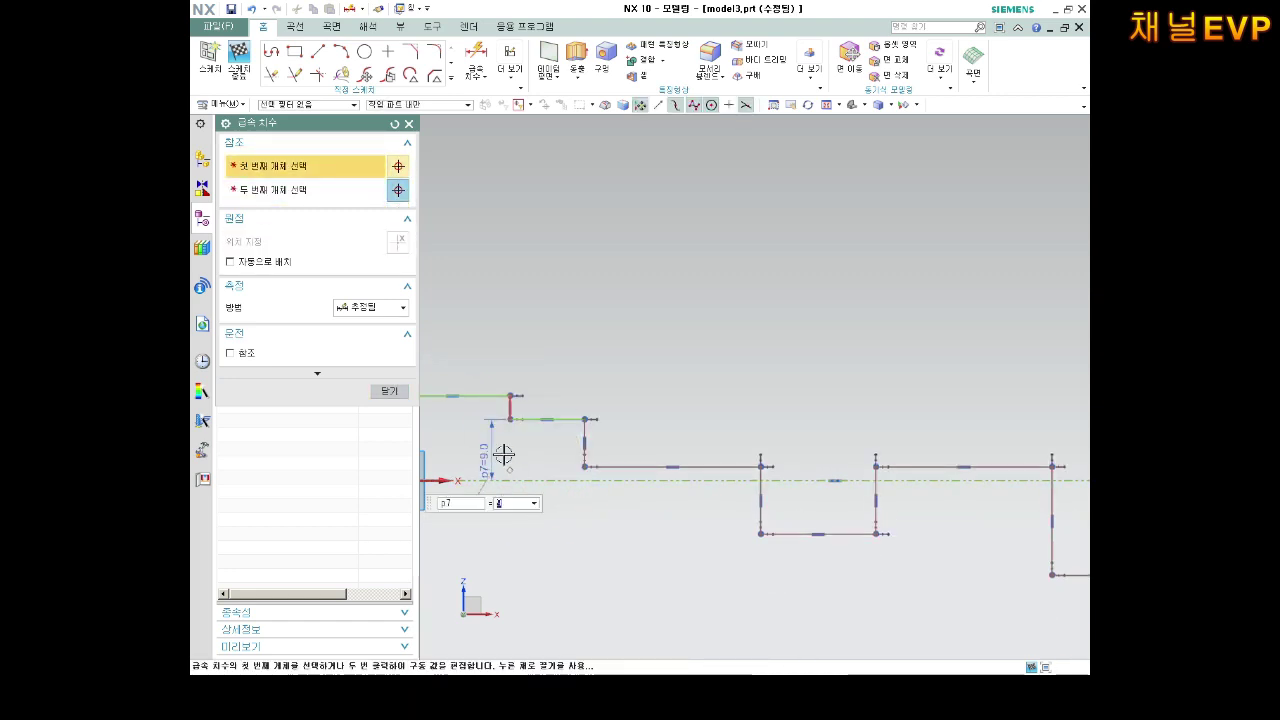
click(690, 466)
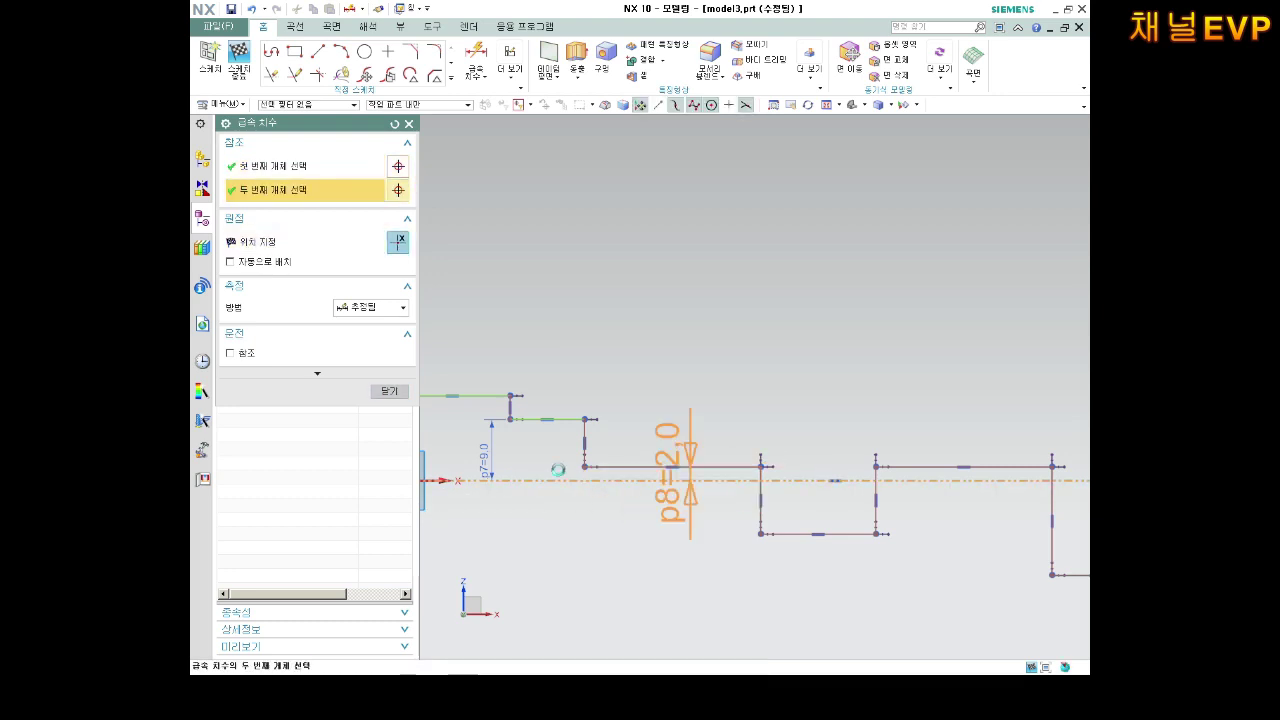
click(620, 480)
click(551, 465)
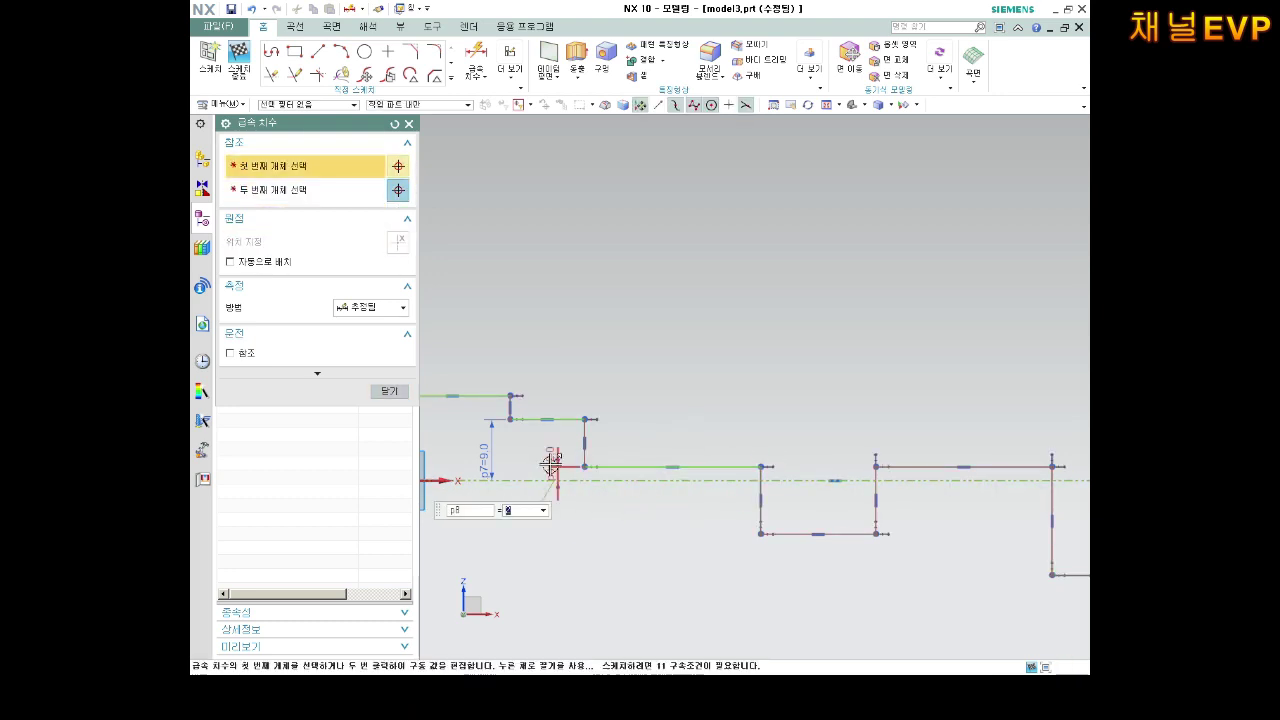
key(Return)
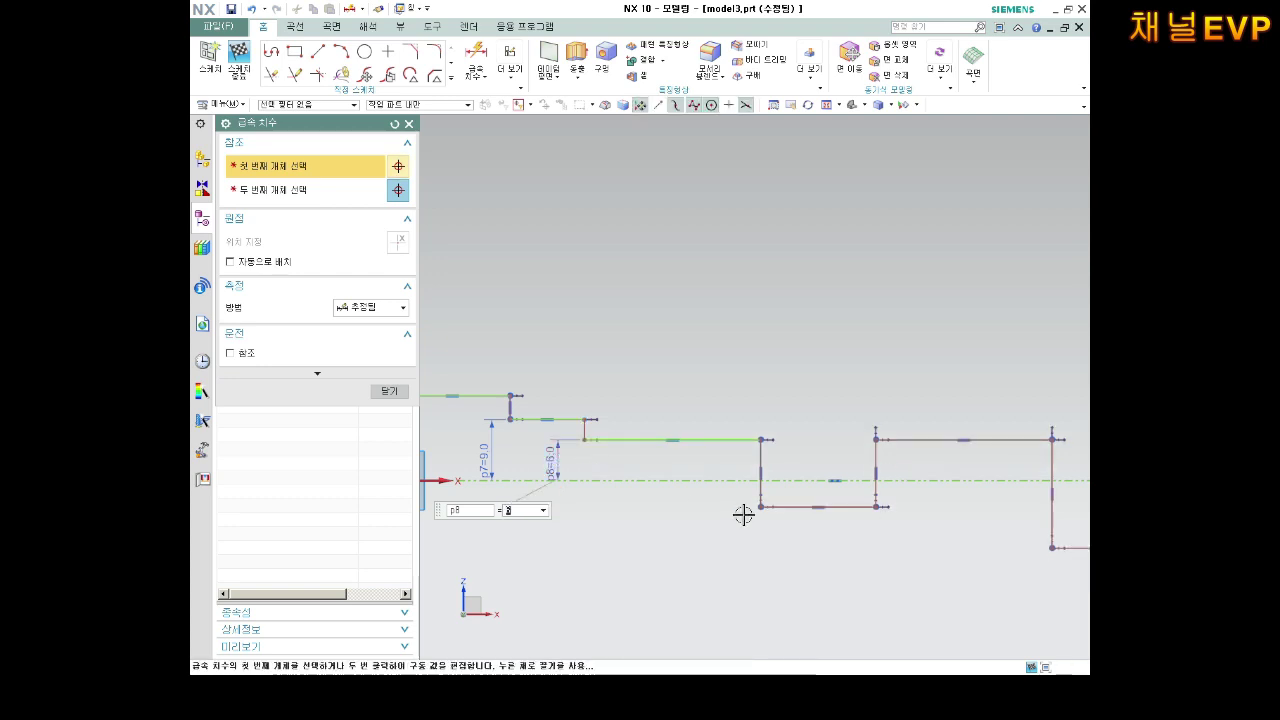
middle_click(866, 521)
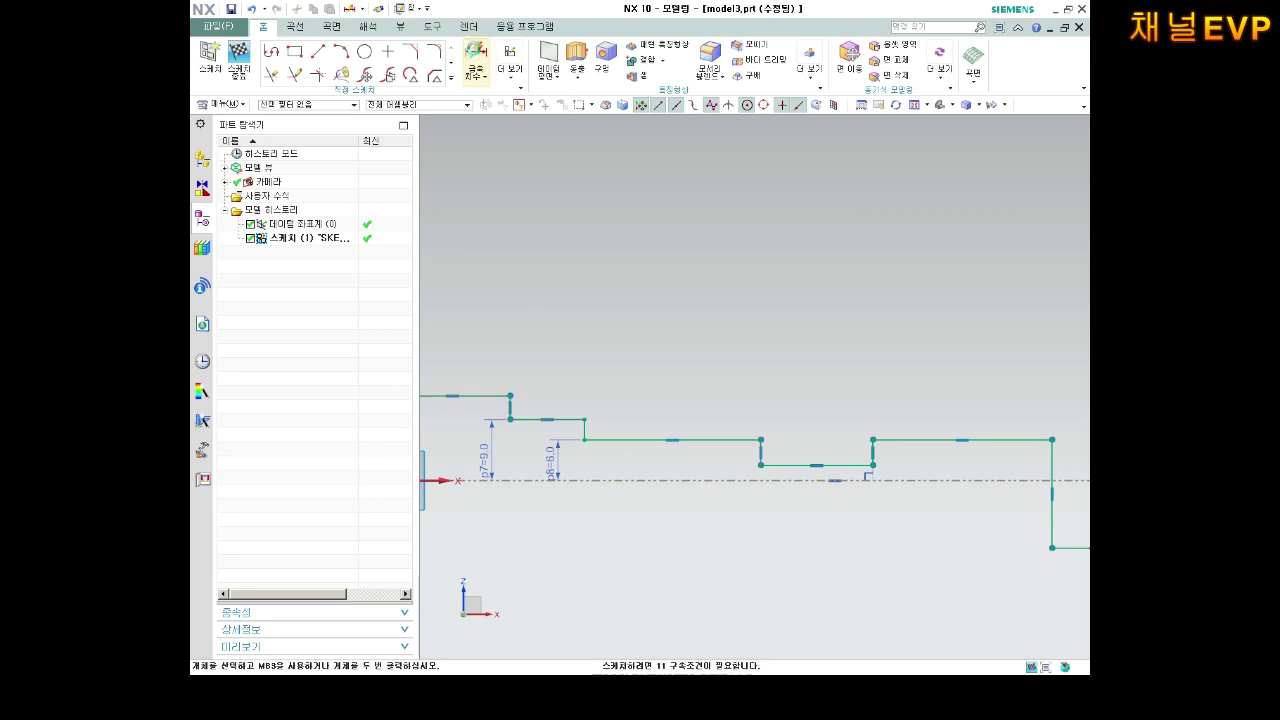
Add vertical step heights p9=4 and p10=6 above the reference line.
click(476, 62)
click(795, 462)
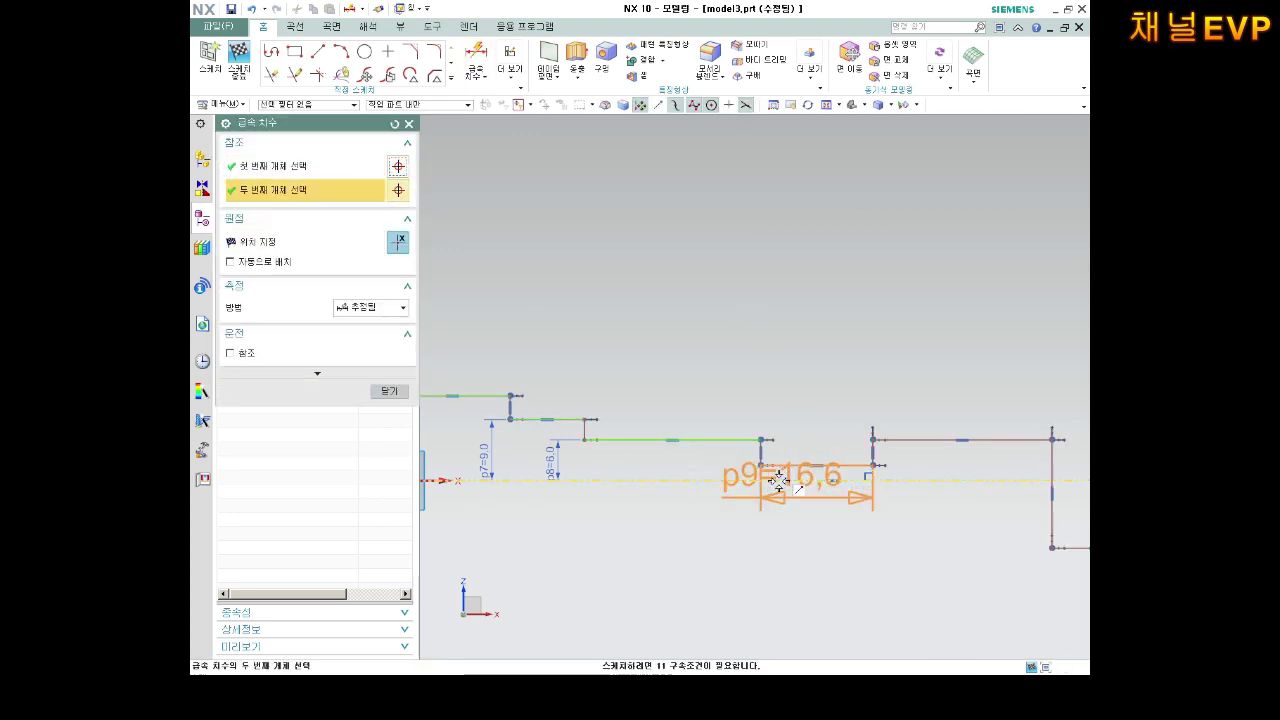
click(720, 465)
click(720, 465)
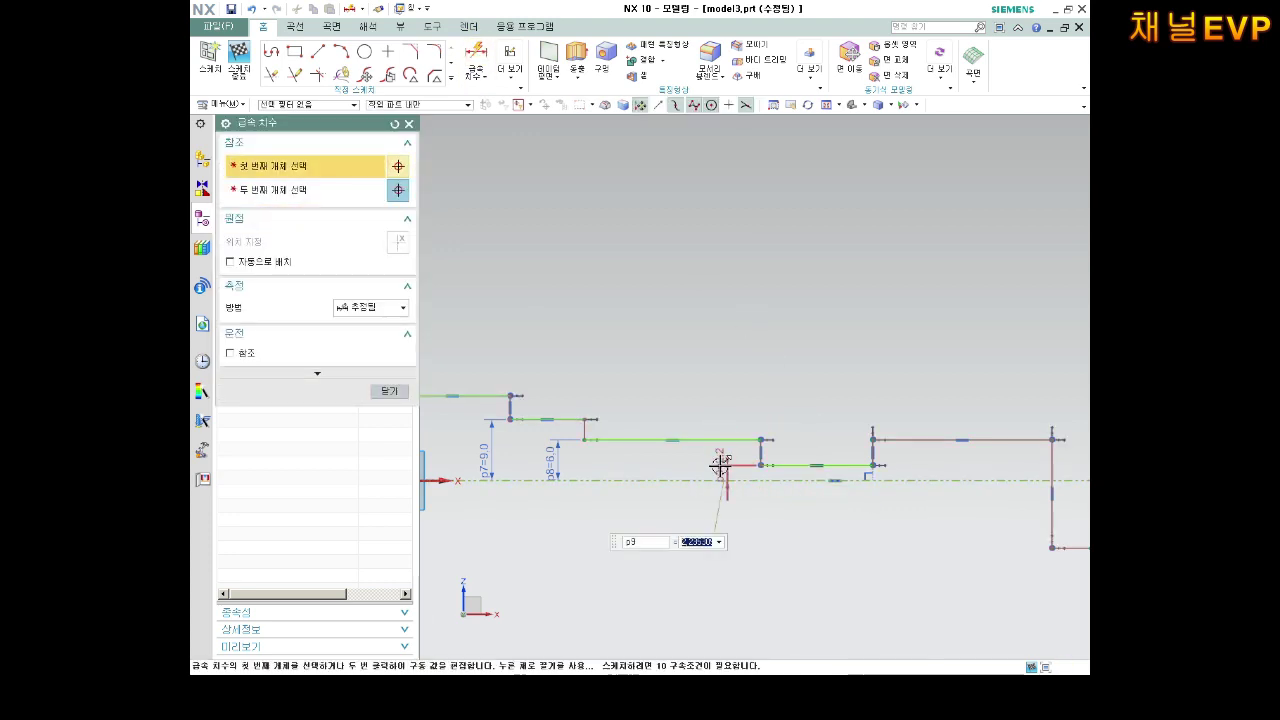
text(4)
key(Return)
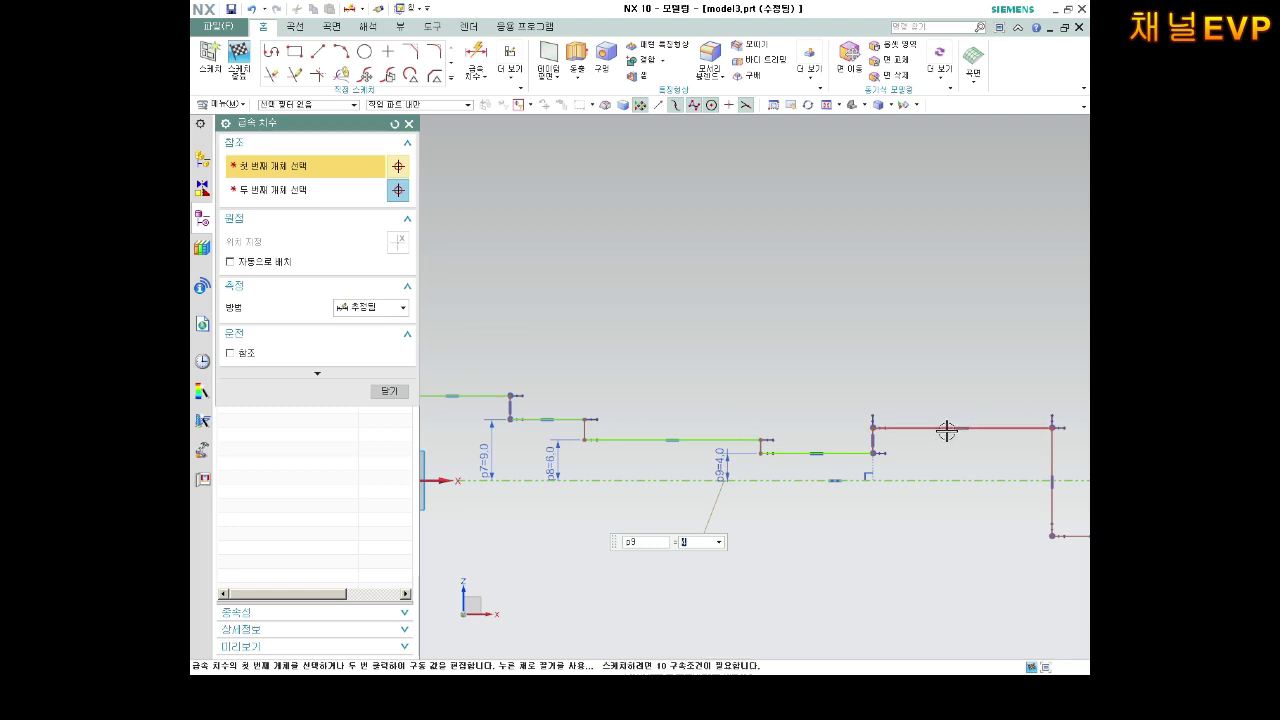
click(946, 430)
click(940, 480)
click(936, 440)
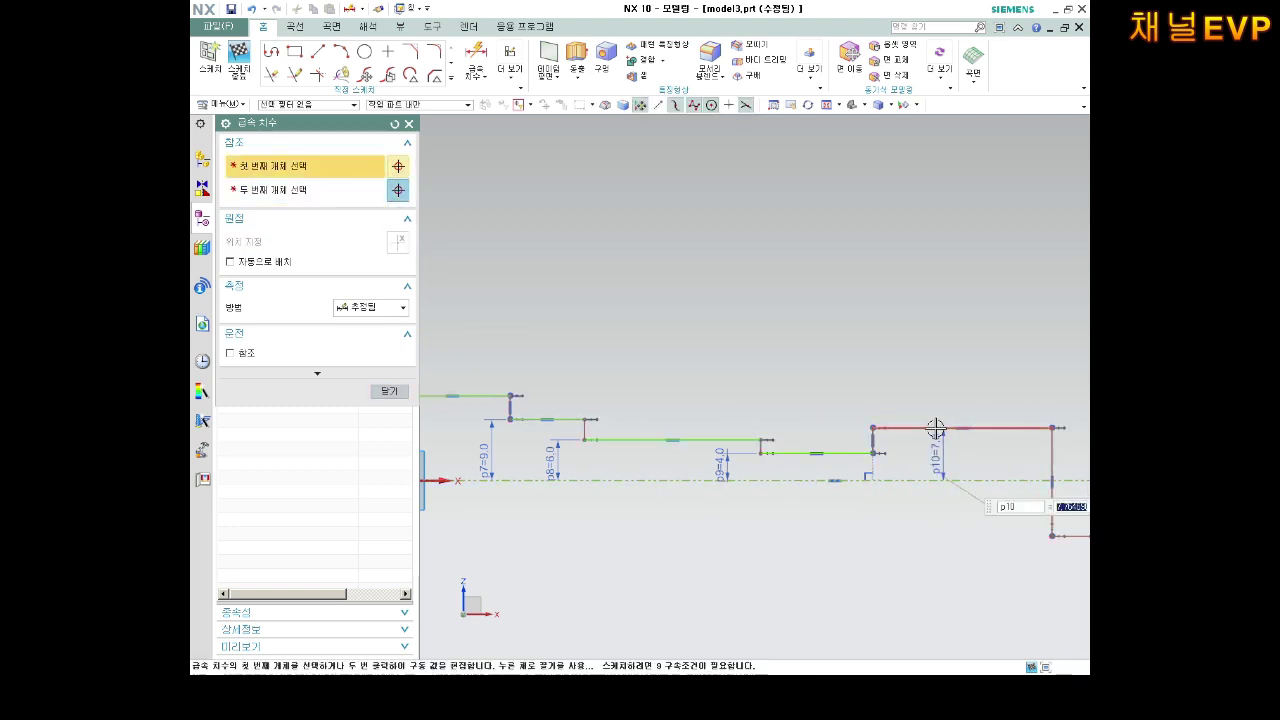
text(6)
key(Return)
scroll(1014, 500, up, 3)
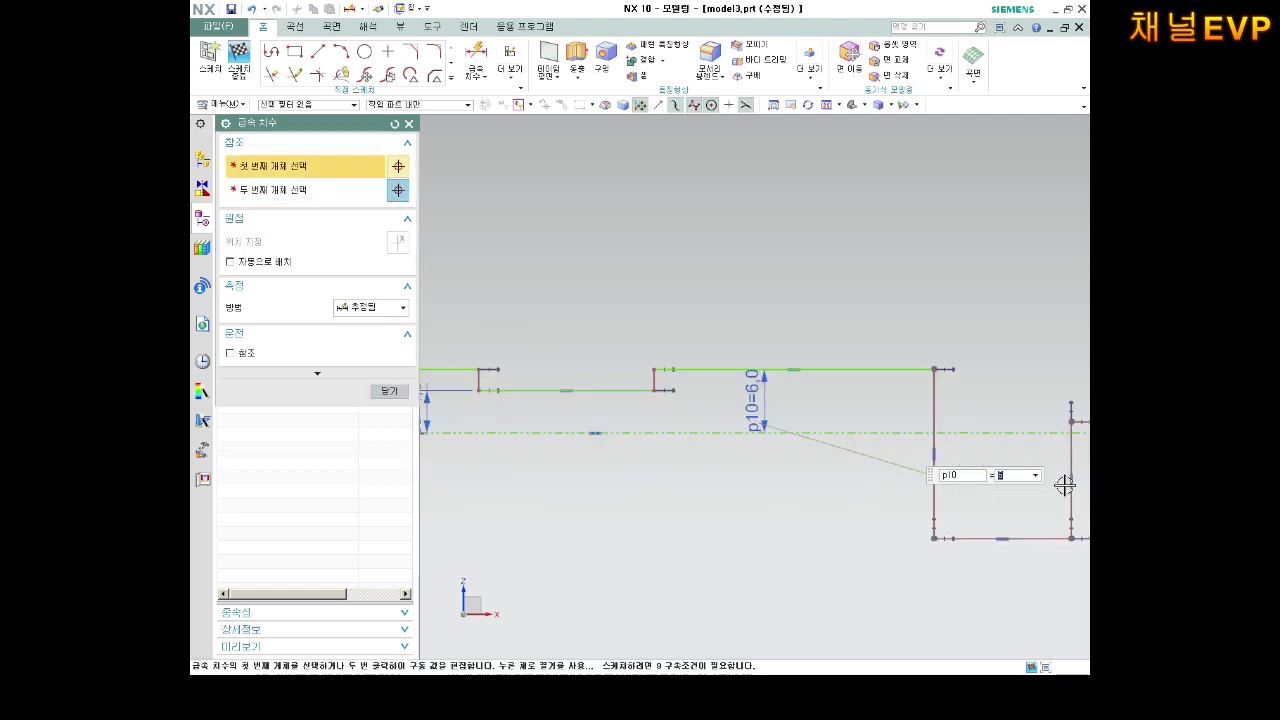
key(Escape)
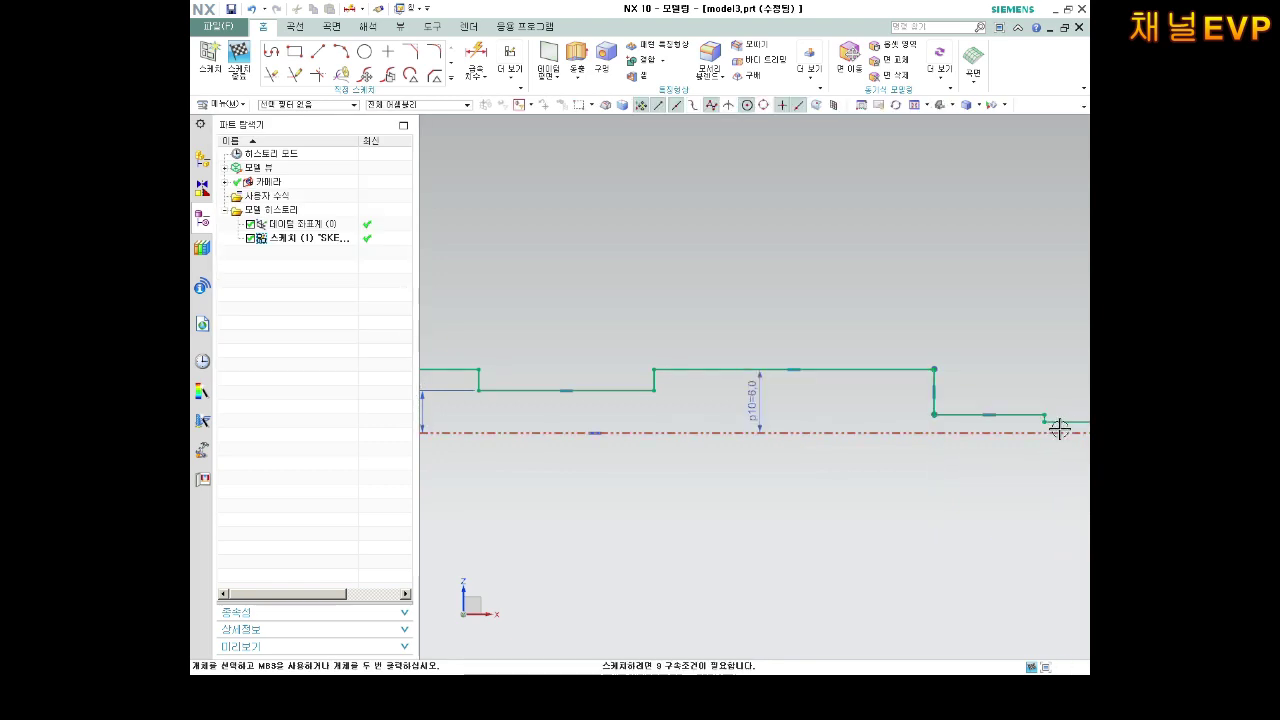
Dimension the next step's height (p11) to 4 above the reference line.
scroll(1050, 420, down, 2)
scroll(1060, 389, up, 2)
scroll(1060, 389, up, 2)
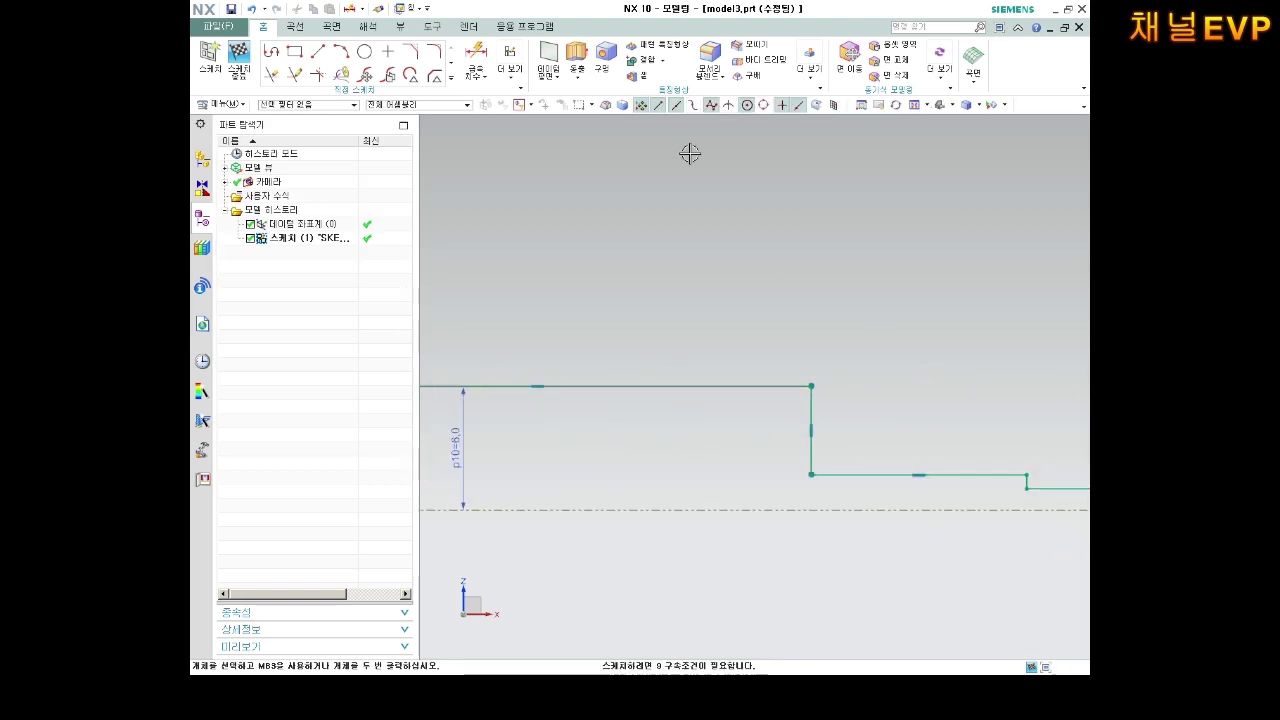
click(484, 76)
click(500, 98)
click(869, 481)
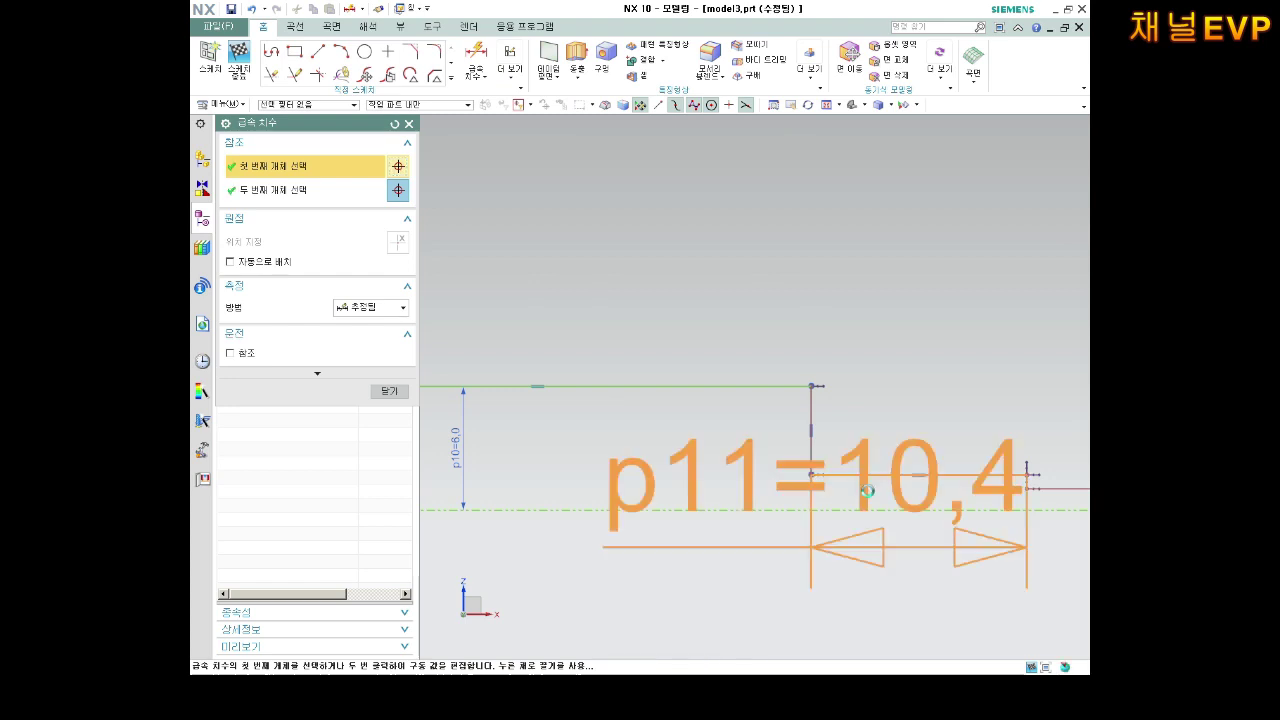
click(857, 509)
click(767, 485)
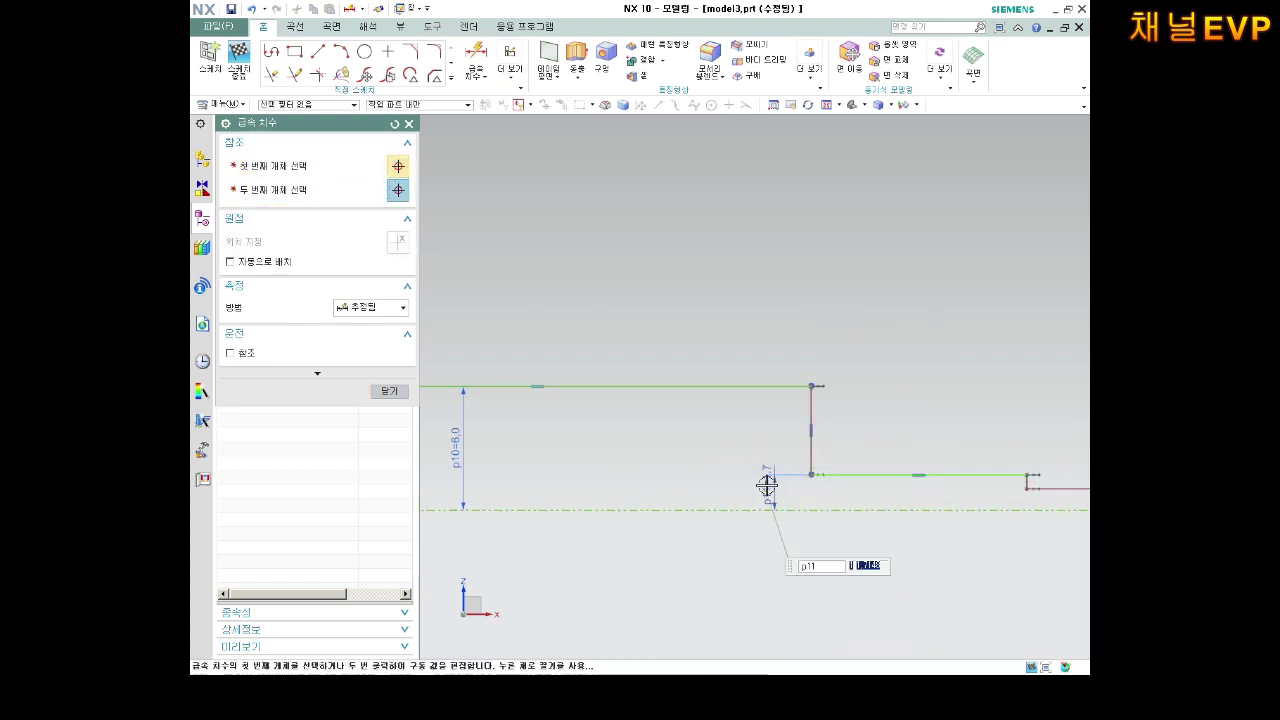
text(4)
key(Return)
Dimension the last step's height (p12) to 4.
scroll(883, 486, down, 4)
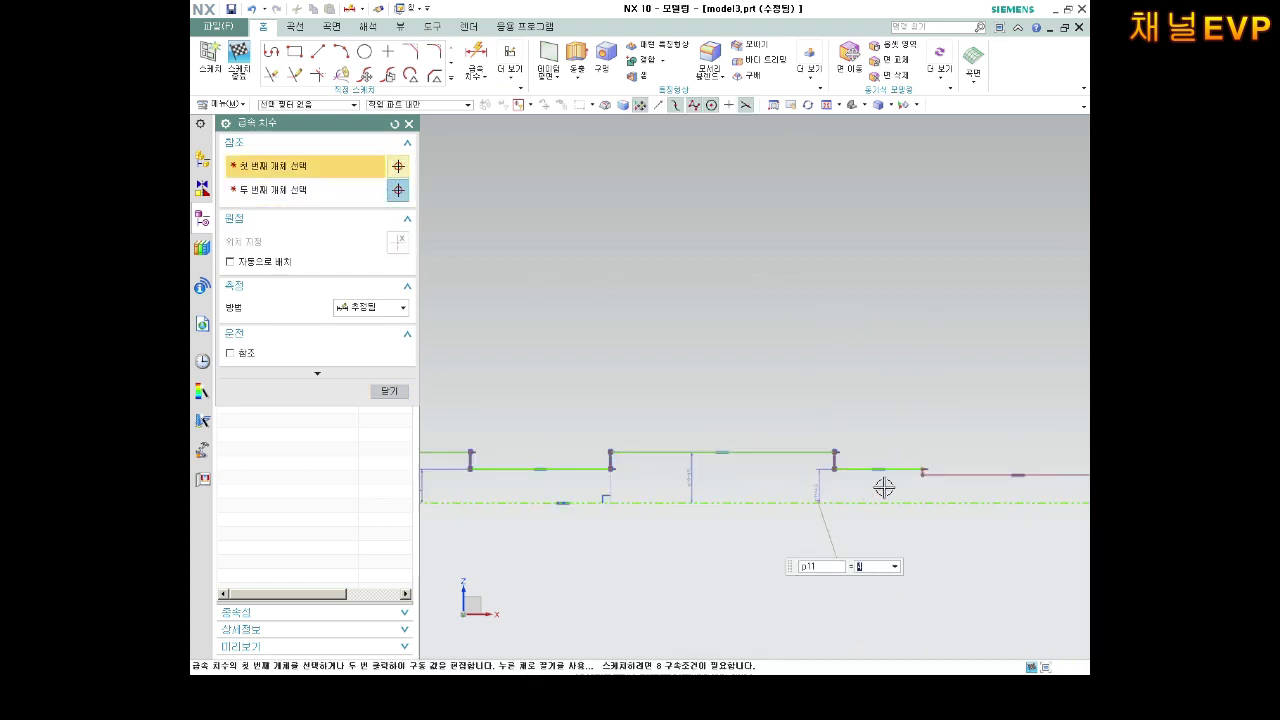
click(978, 478)
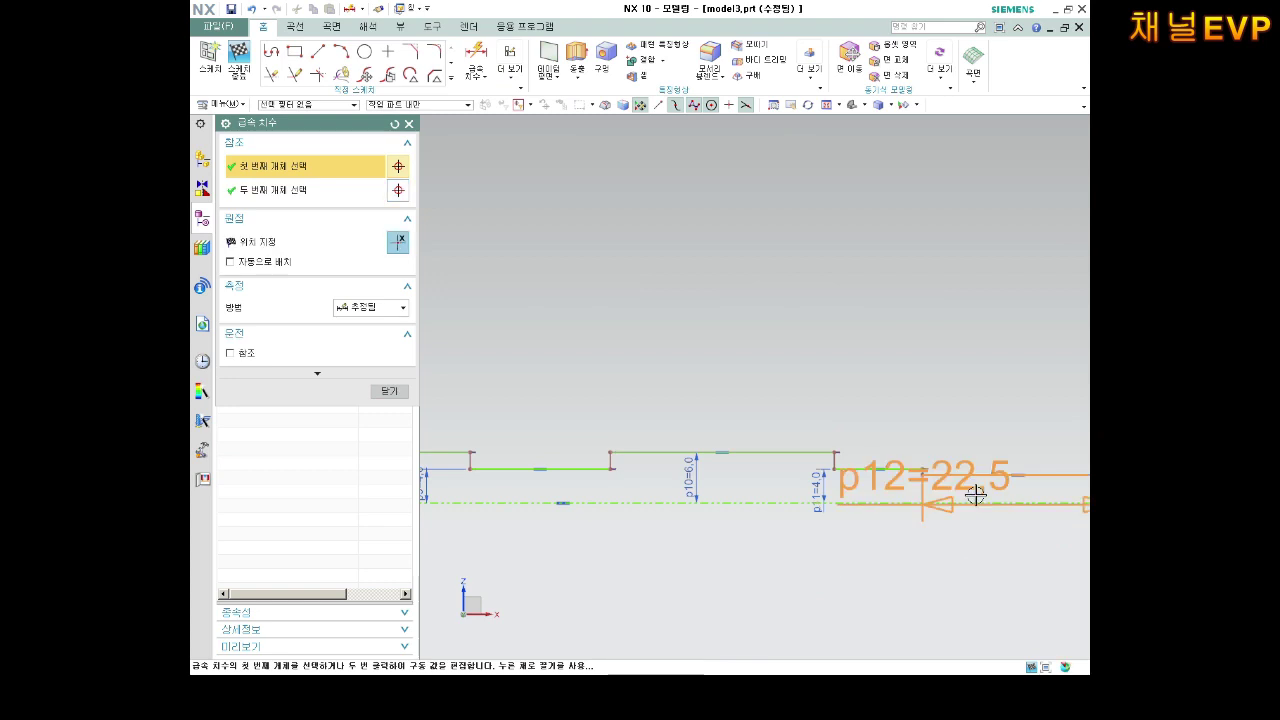
click(915, 476)
text(5)
key(Return)
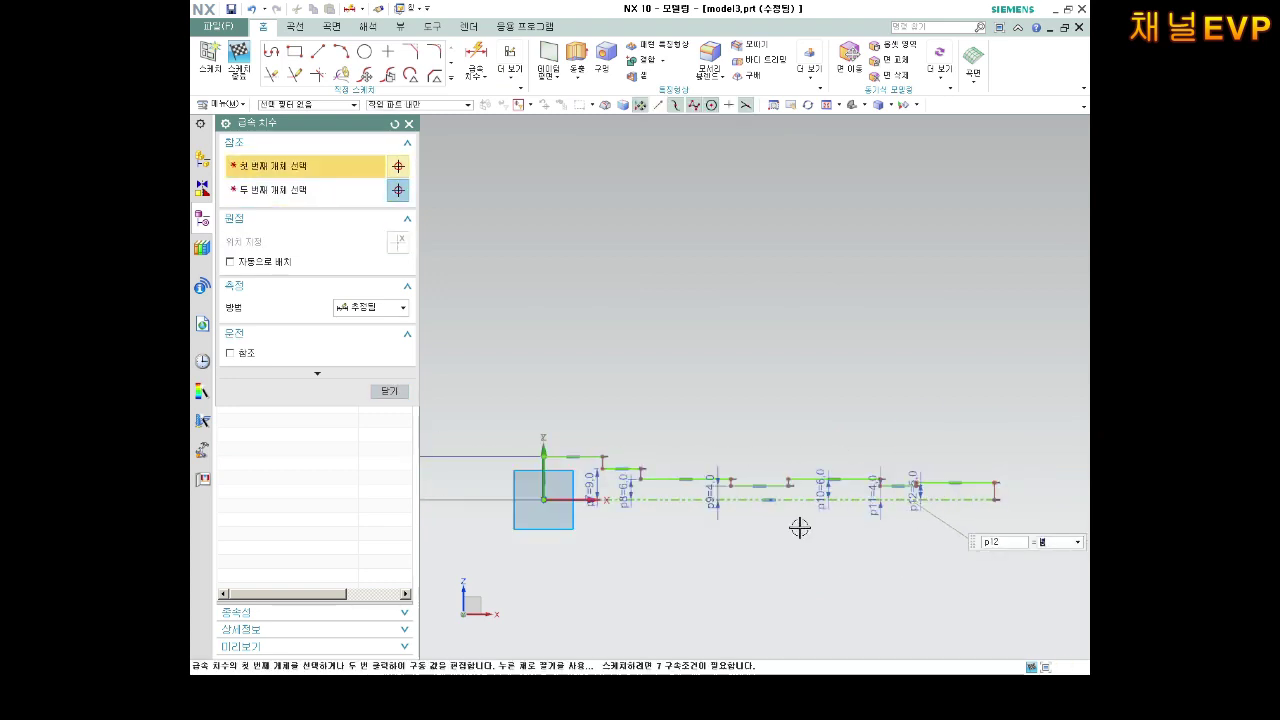
key(Escape)
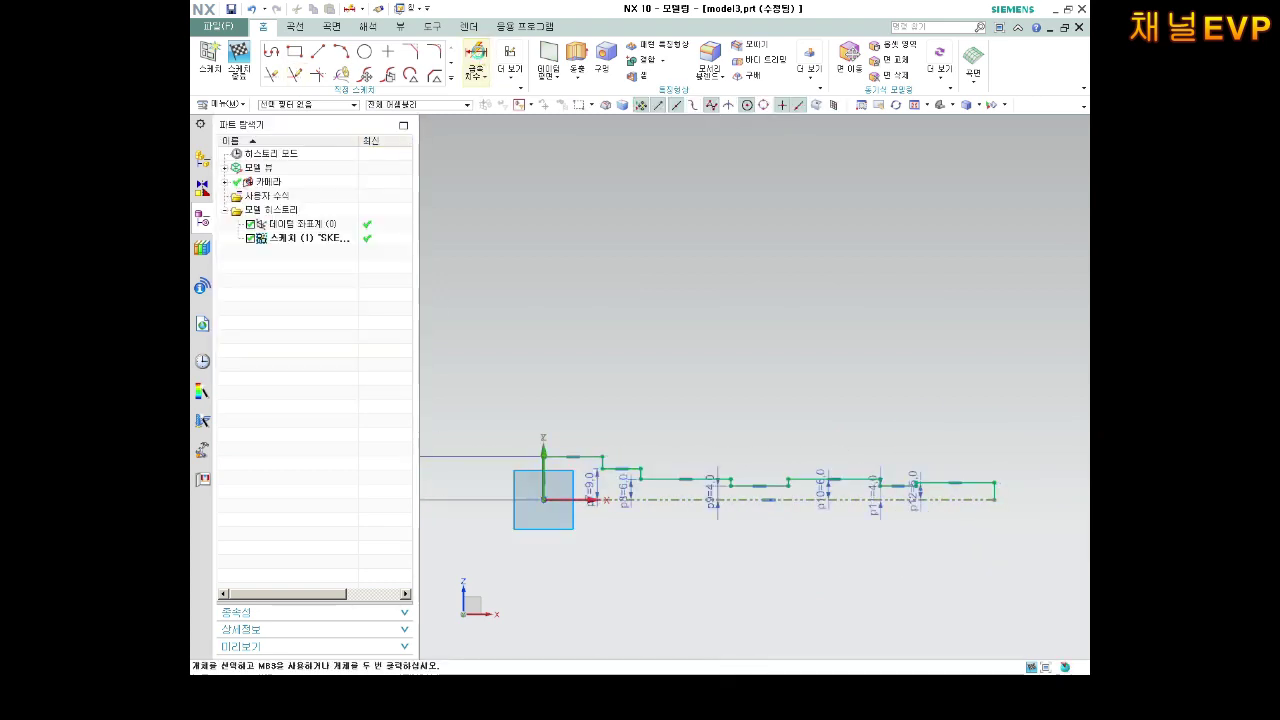
Dimension the top-left horizontal step (p13) to 11.0.
click(484, 74)
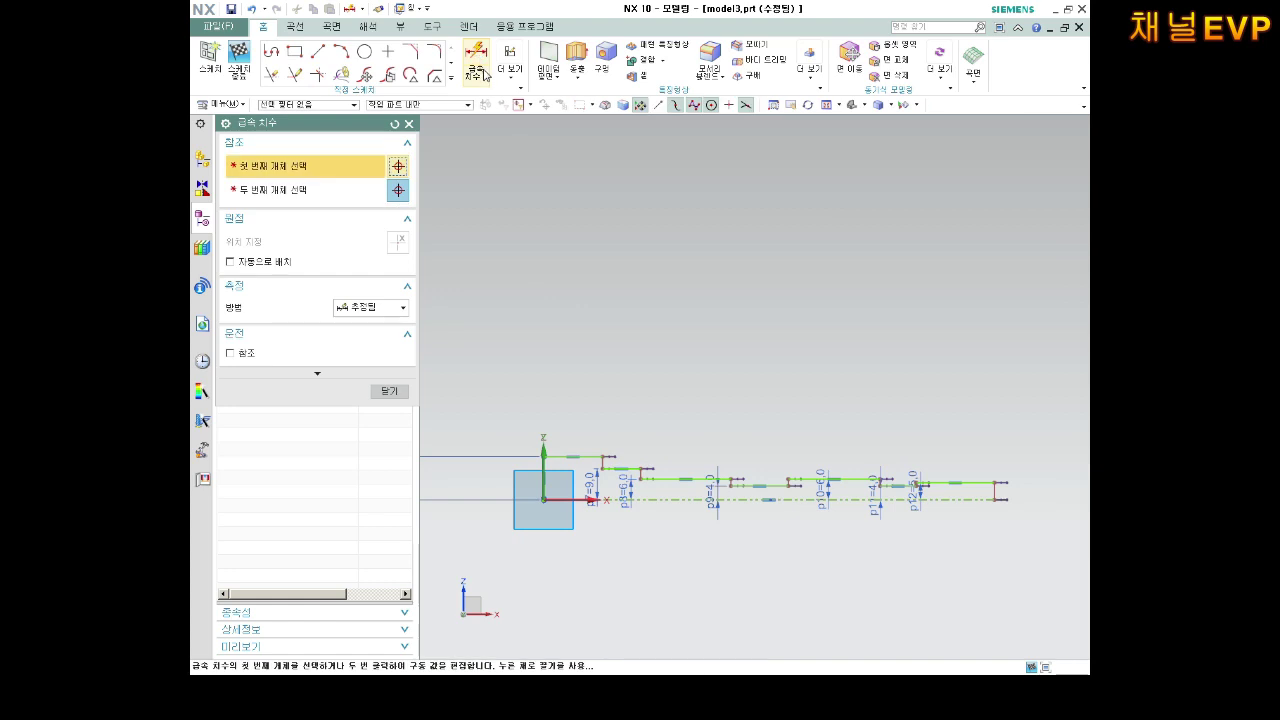
click(565, 456)
click(573, 369)
key(Return)
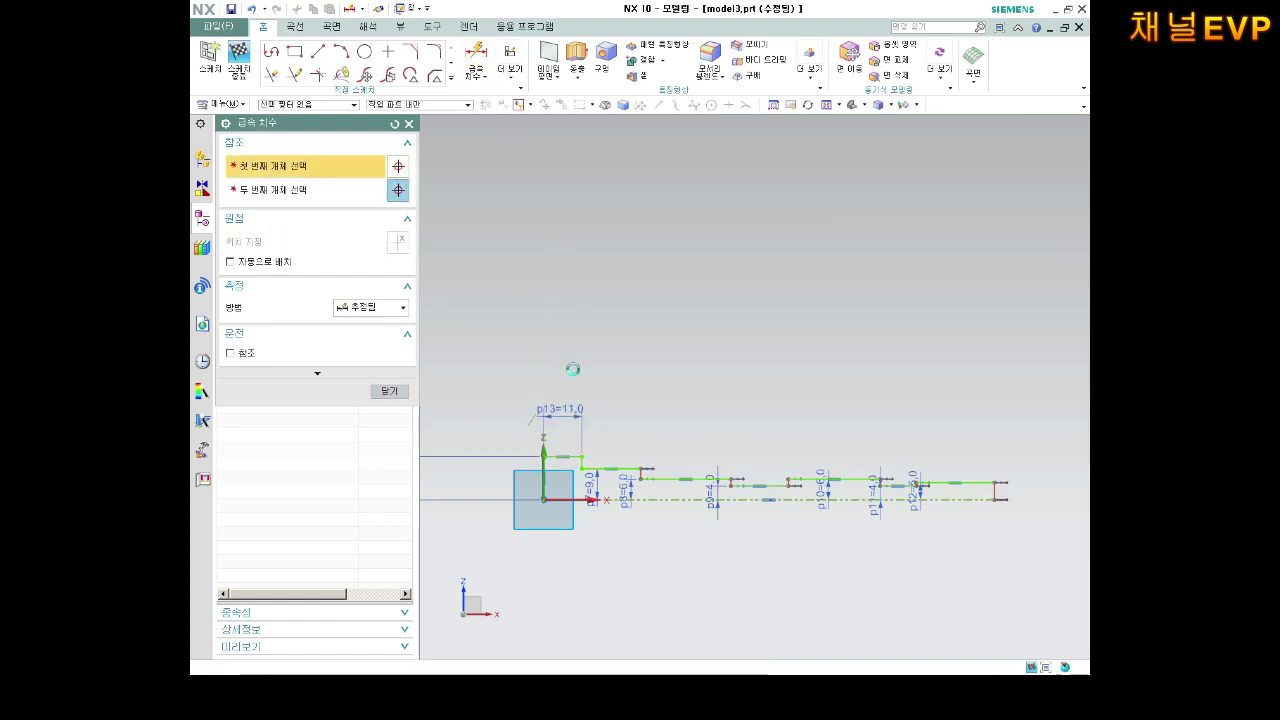
double_click(579, 408)
key(Return)
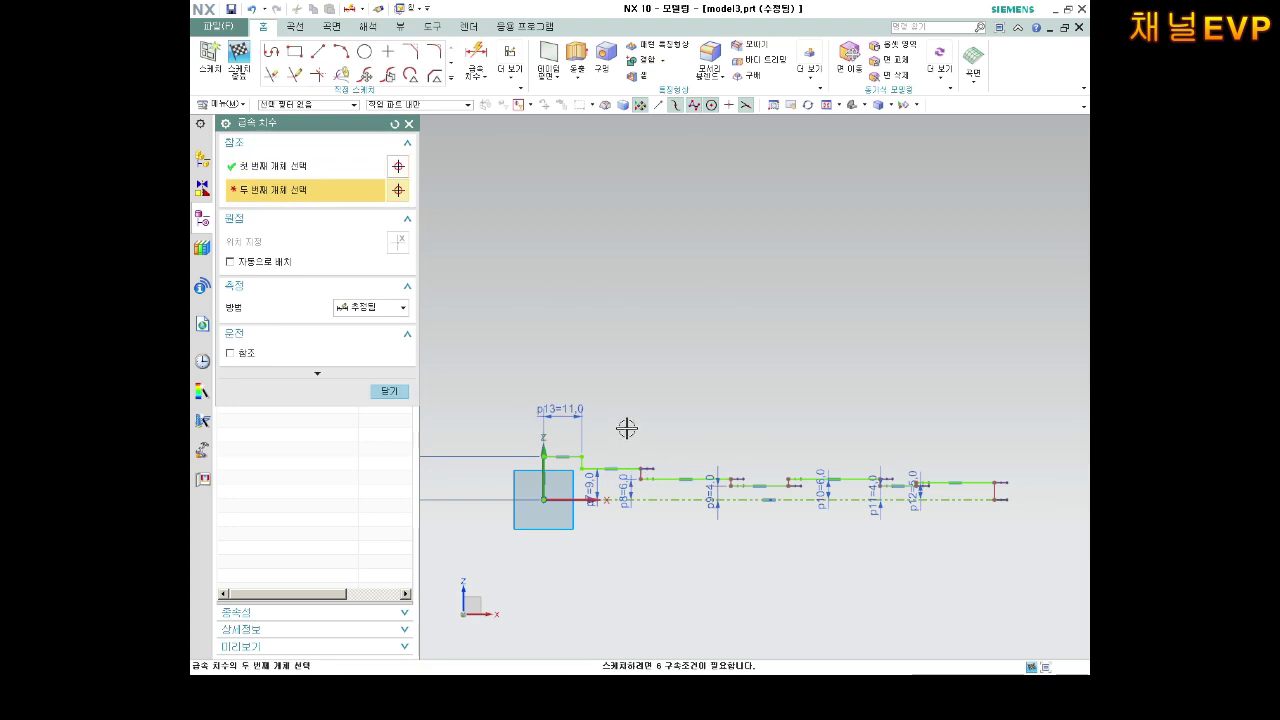
Add horizontal step widths p14=4.0 and p15=4.9.
click(628, 465)
click(628, 421)
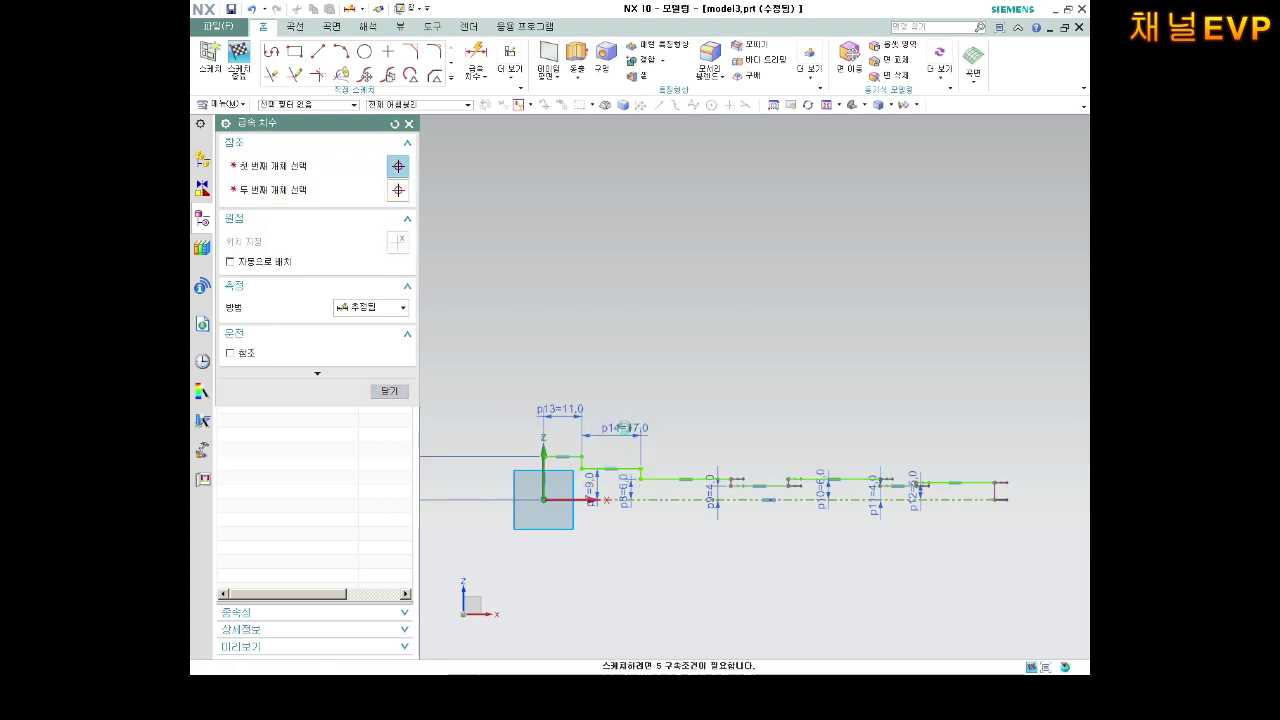
key(Return)
click(662, 478)
click(675, 451)
text(4)
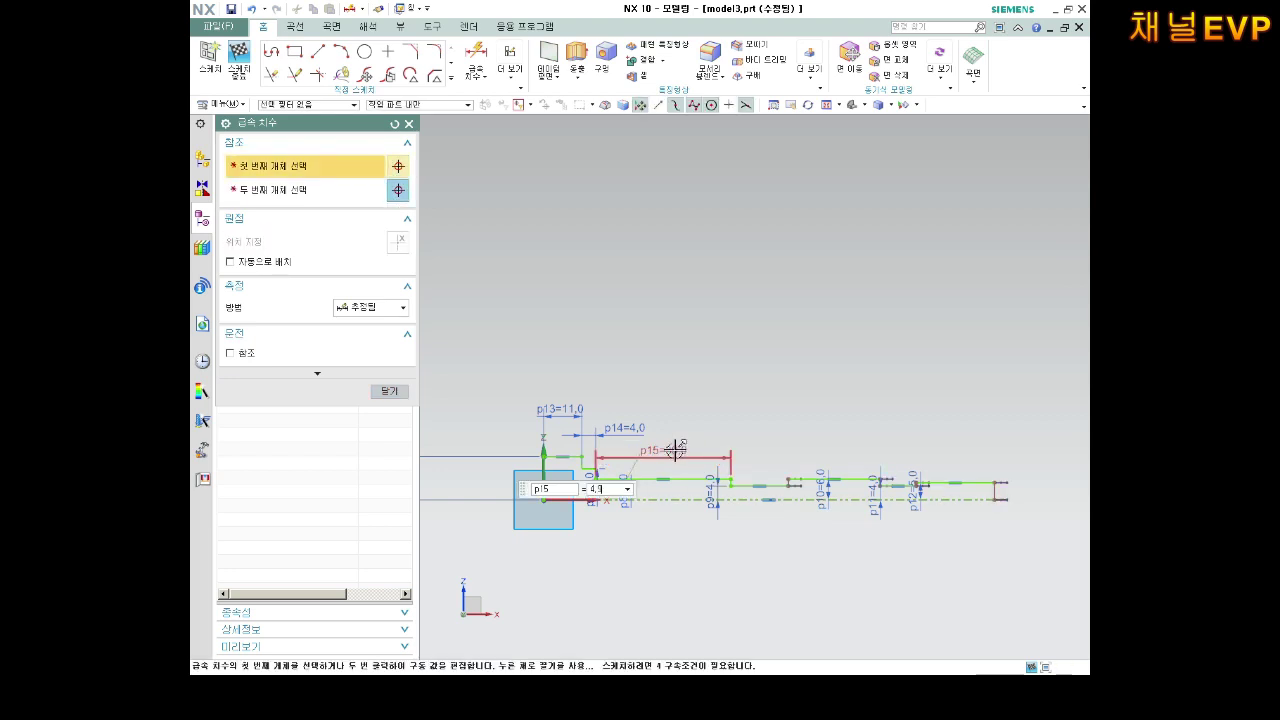
key(Return)
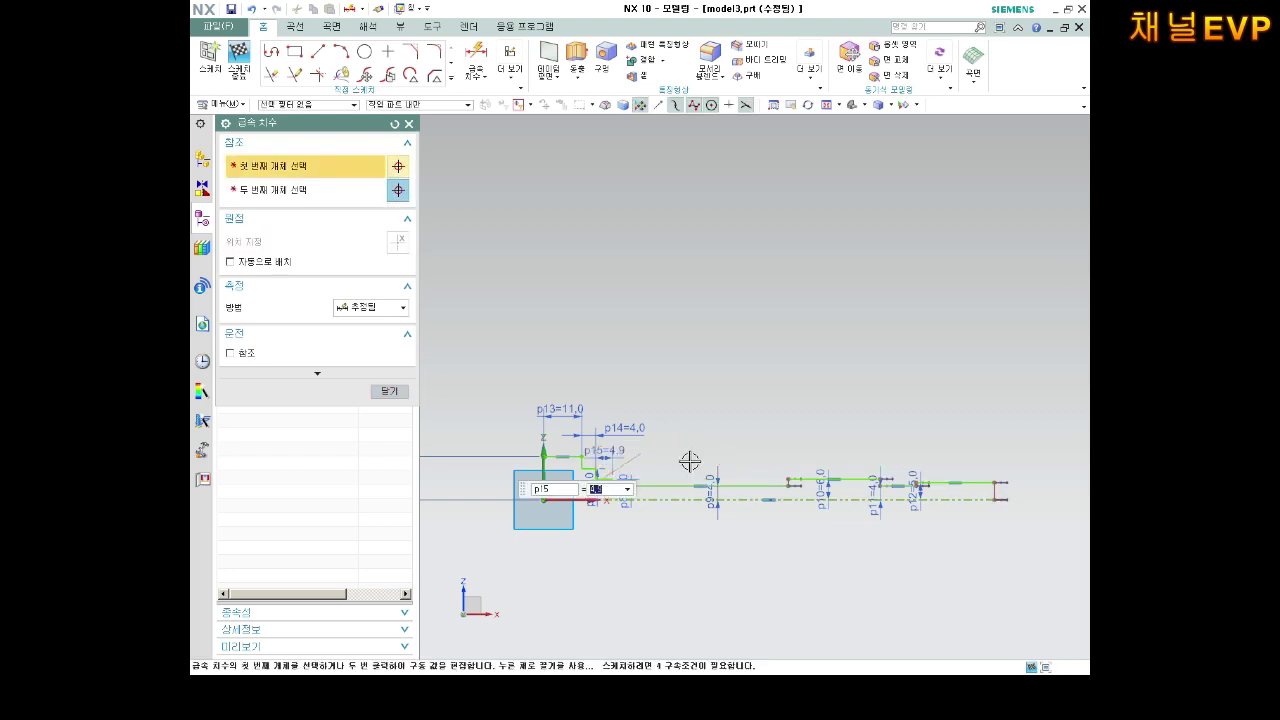
Add horizontal step widths p16=4.2 and p17=4.0.
scroll(690, 461, up, 3)
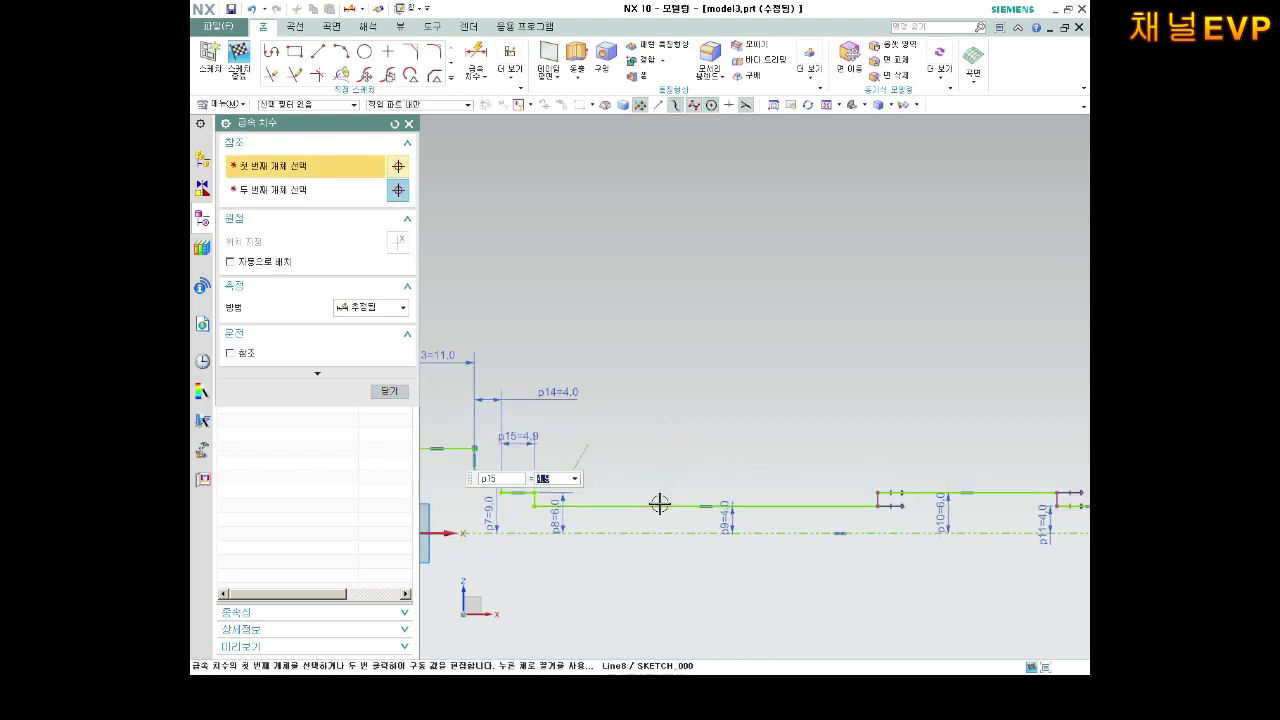
click(657, 505)
click(655, 452)
text(4.2)
key(Return)
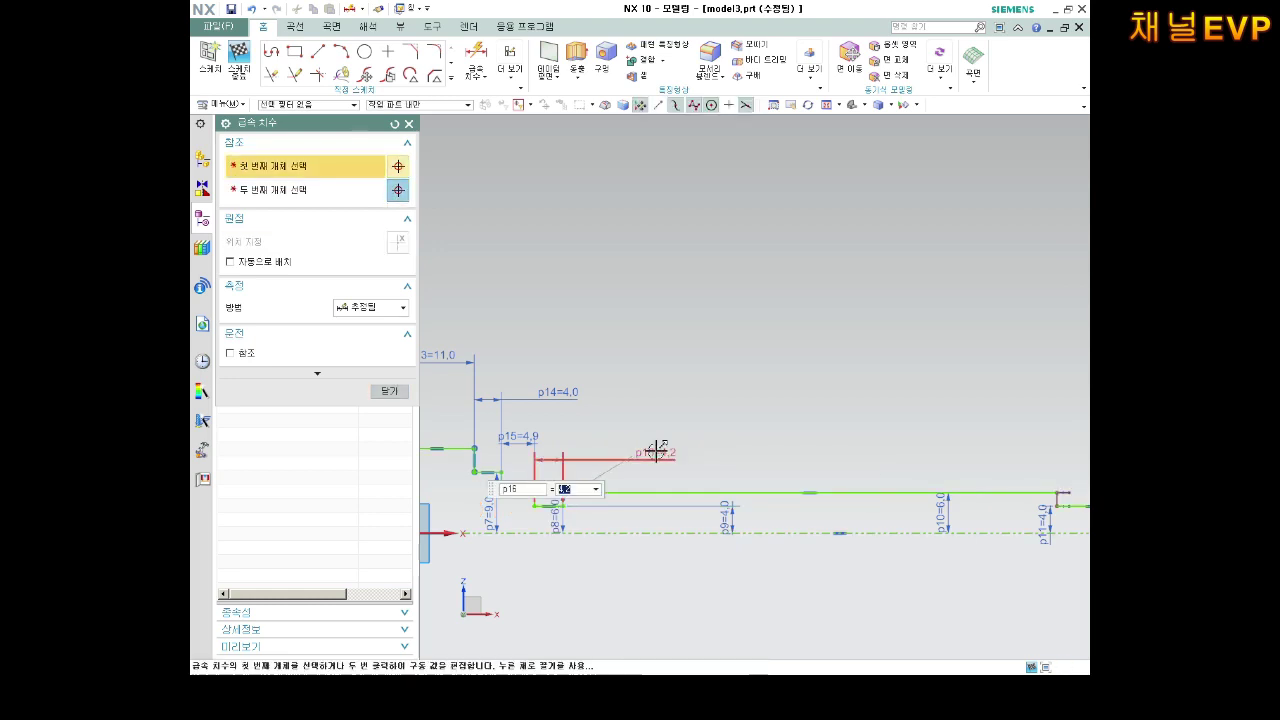
click(749, 492)
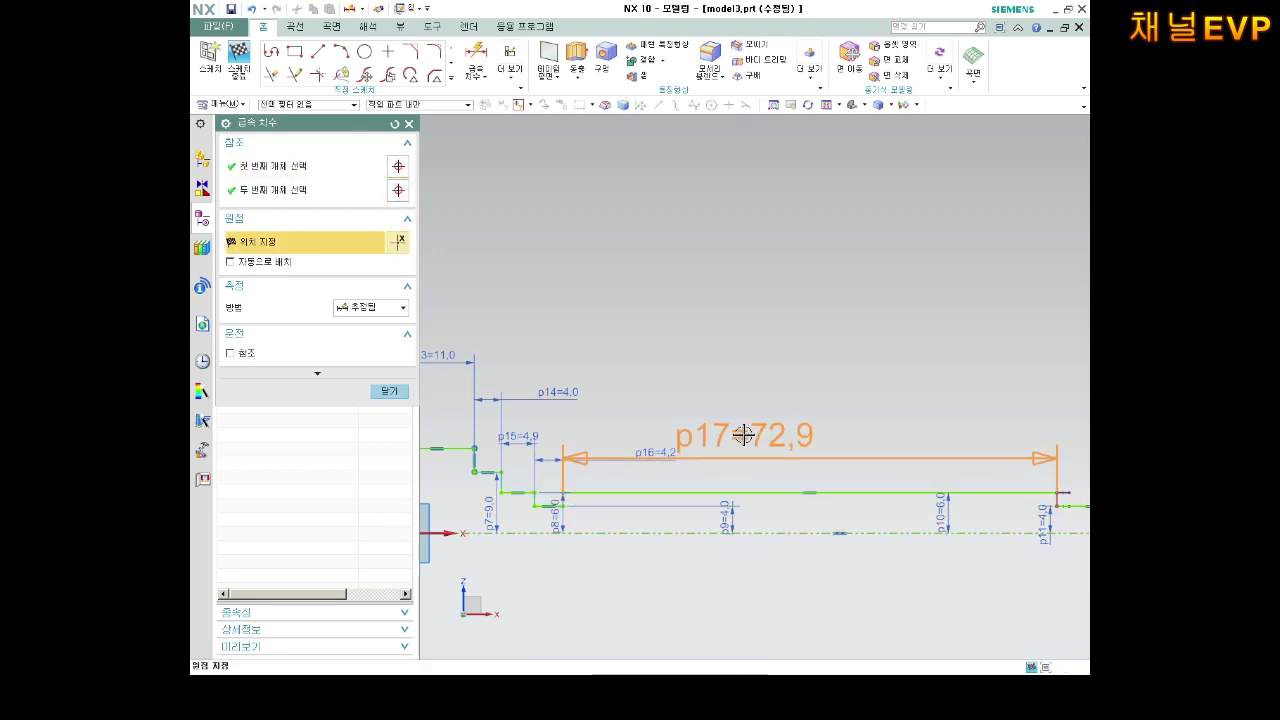
click(737, 426)
text(4)
key(Return)
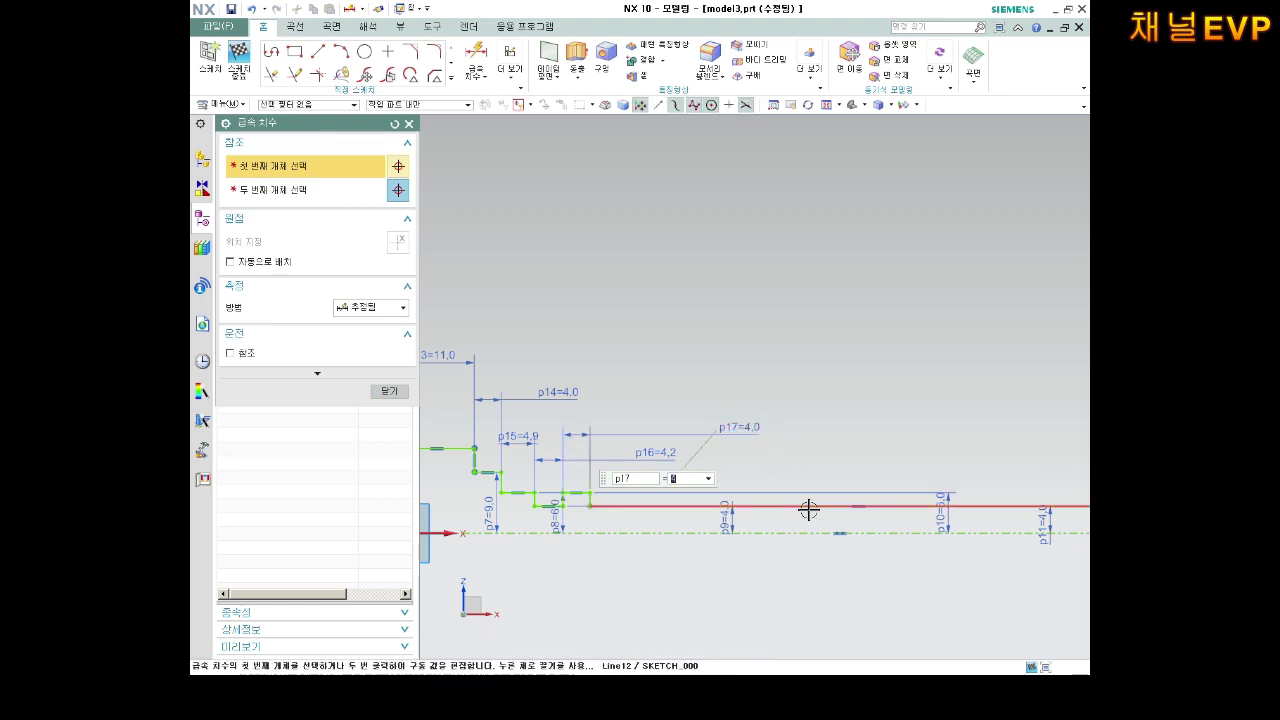
scroll(555, 452, up, 2)
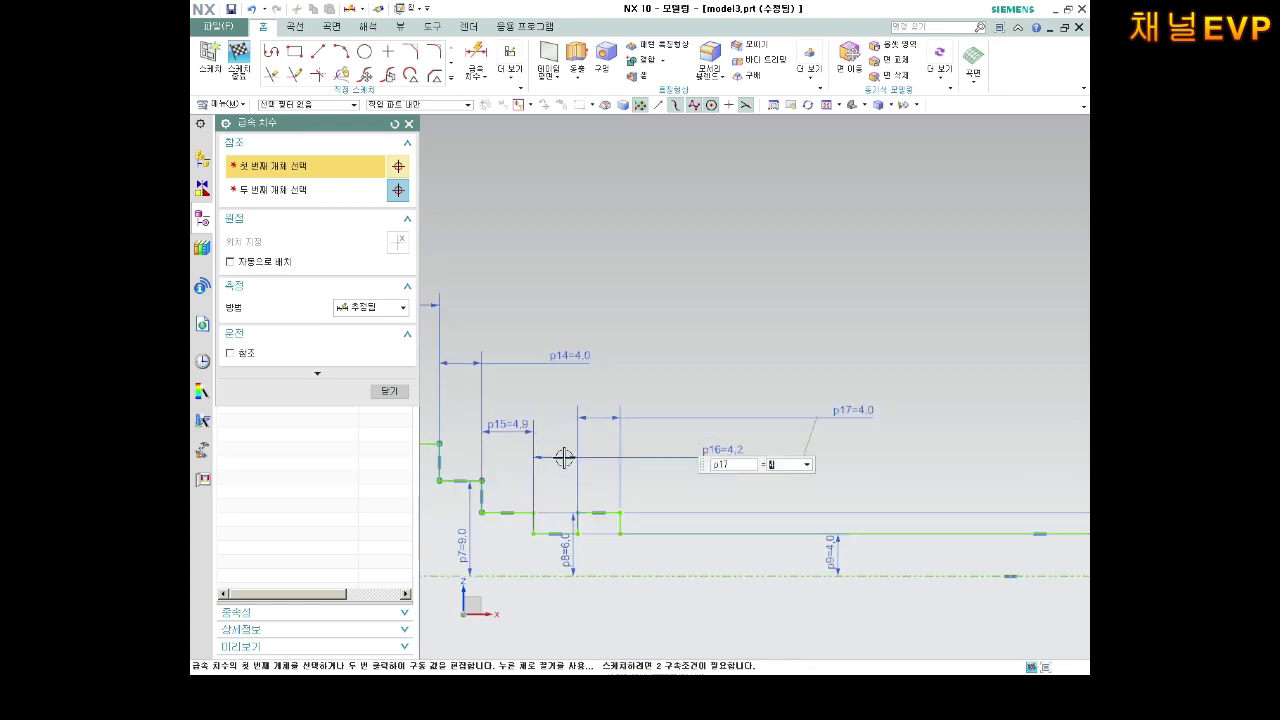
key(Escape)
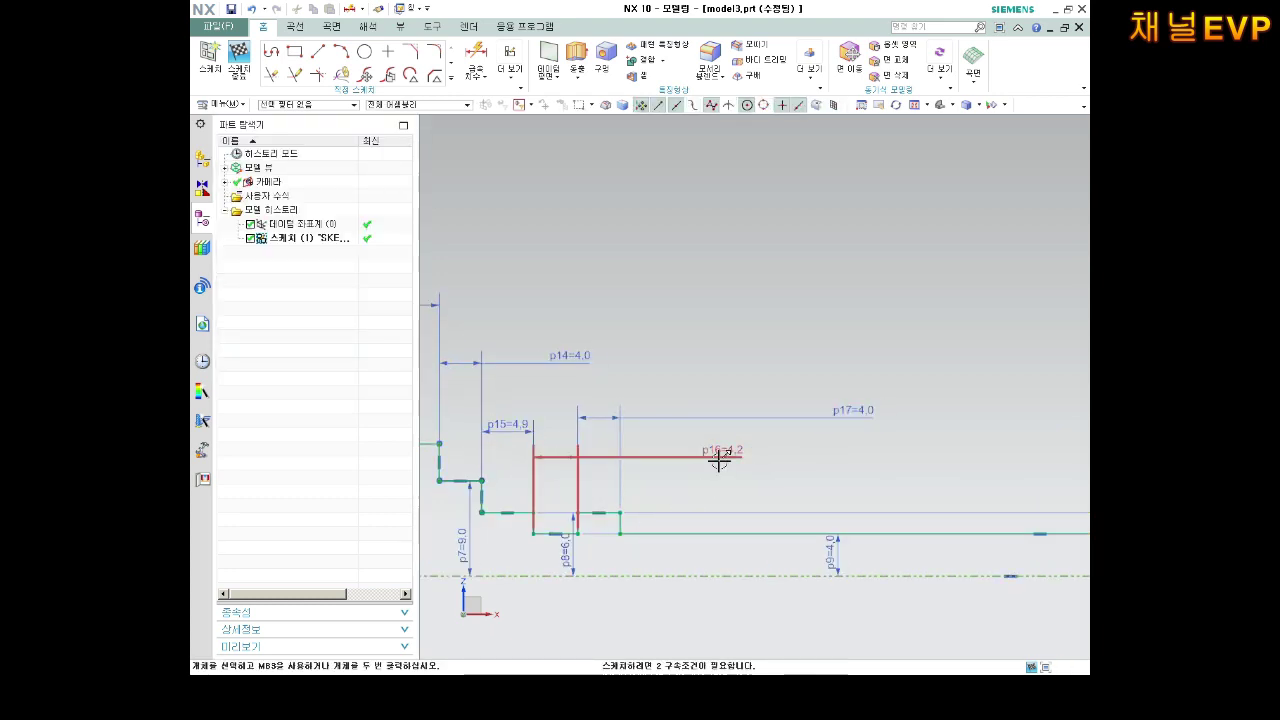
Change the p17 step dimension to 4.9.
drag(610, 462, 572, 457)
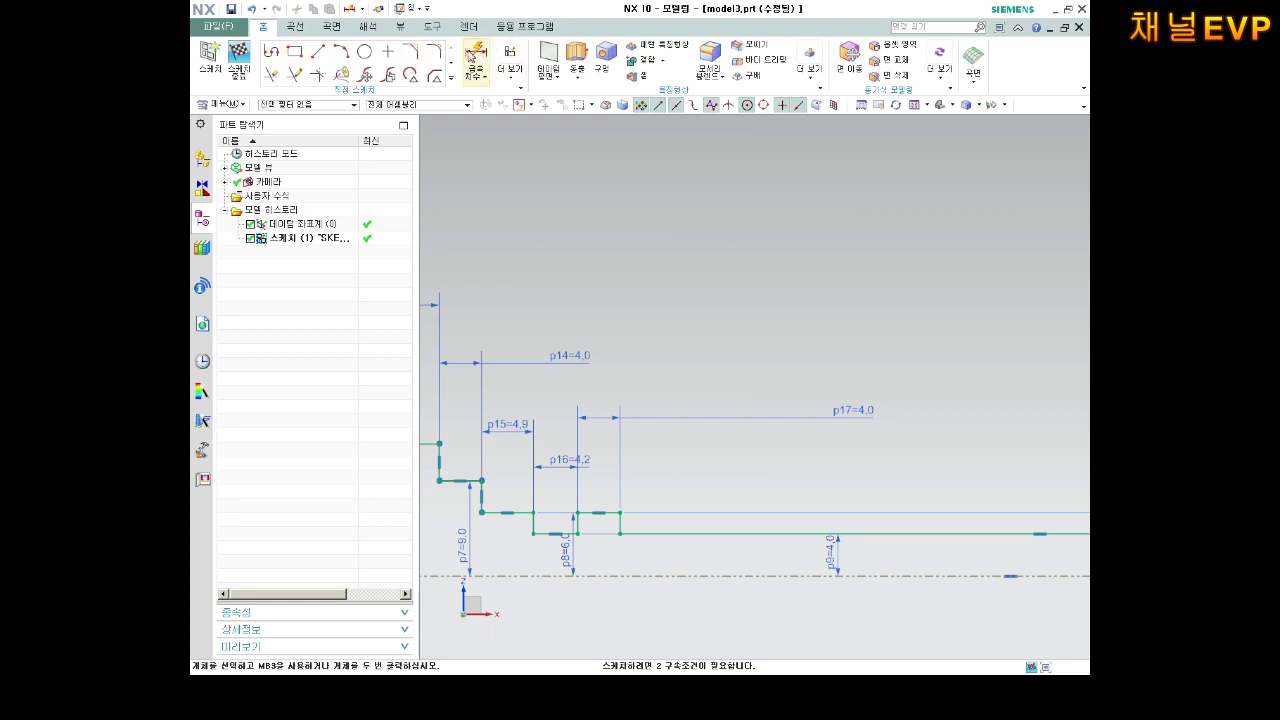
click(470, 54)
click(702, 532)
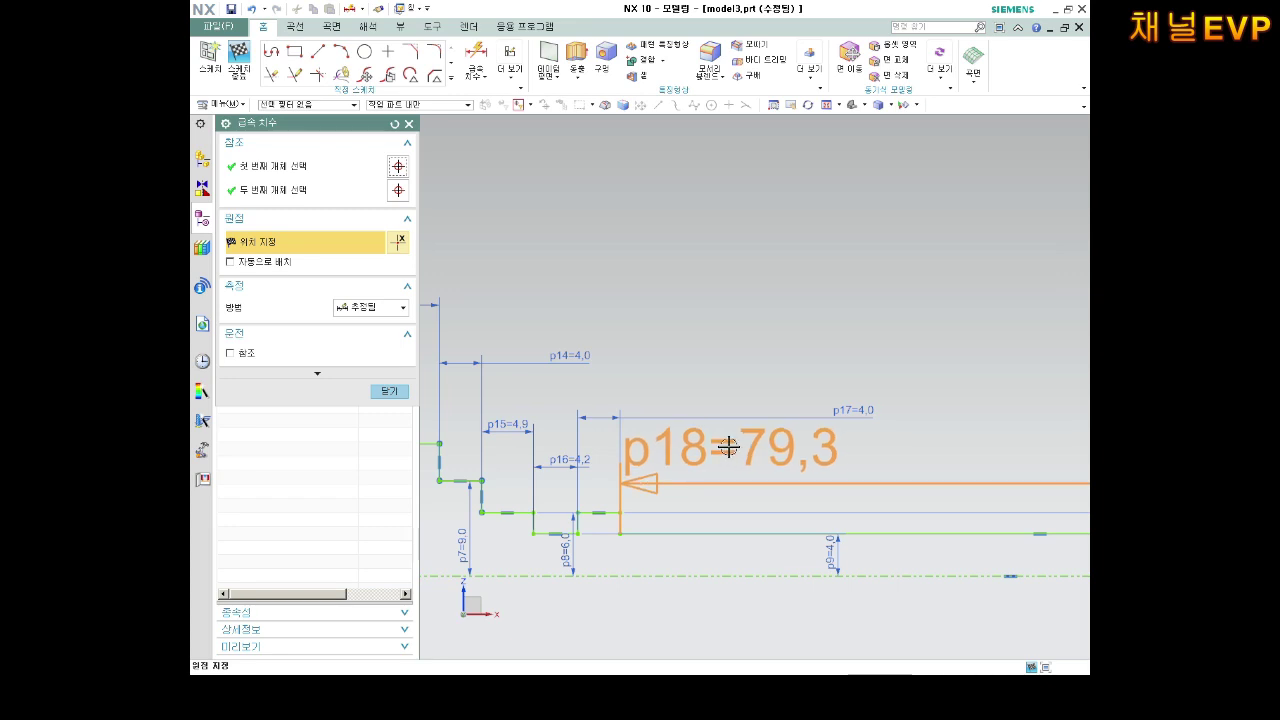
double_click(855, 412)
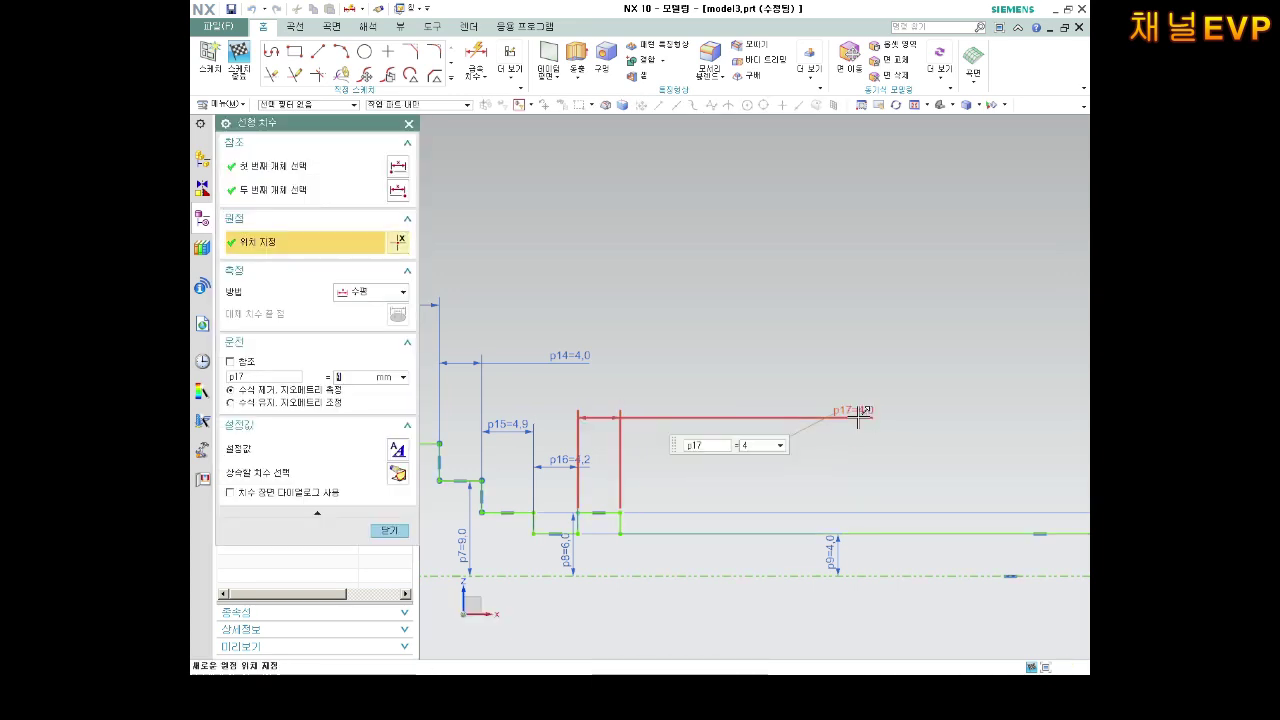
text(.9)
key(Return)
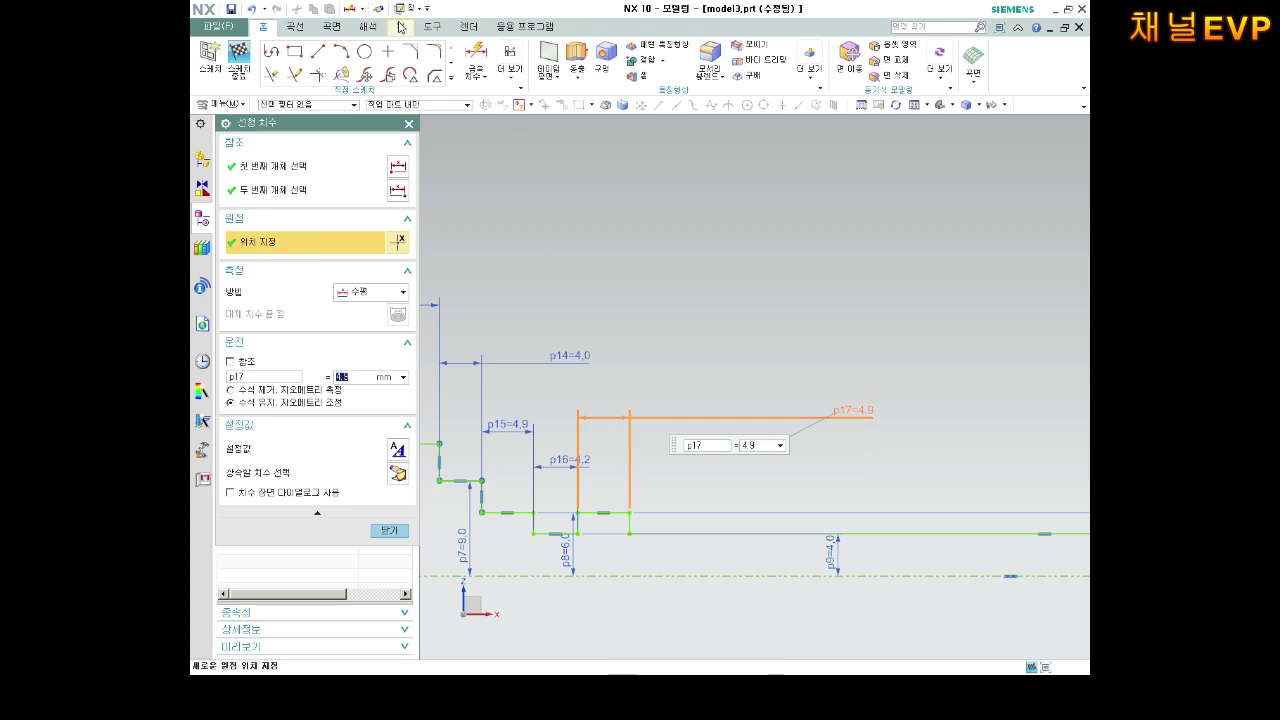
Add step dimension p18 of 4.0 on the next step.
click(476, 64)
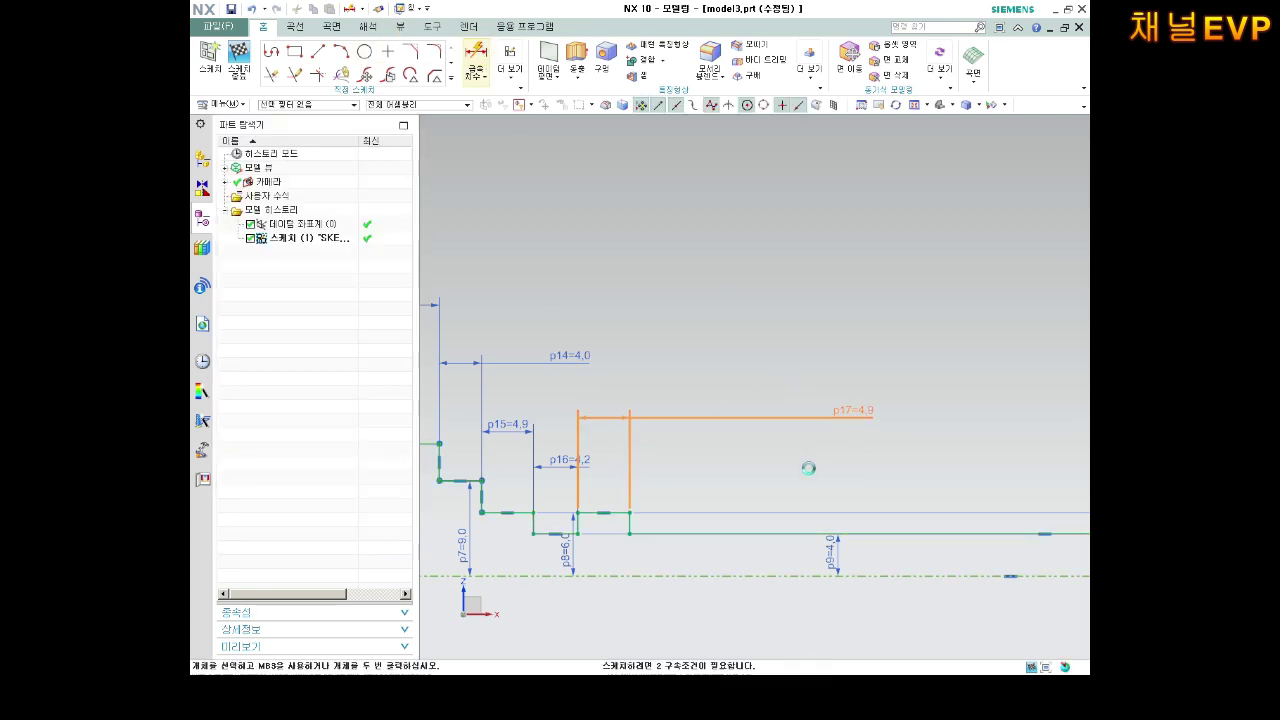
click(733, 486)
text(8.4343)
key(Return)
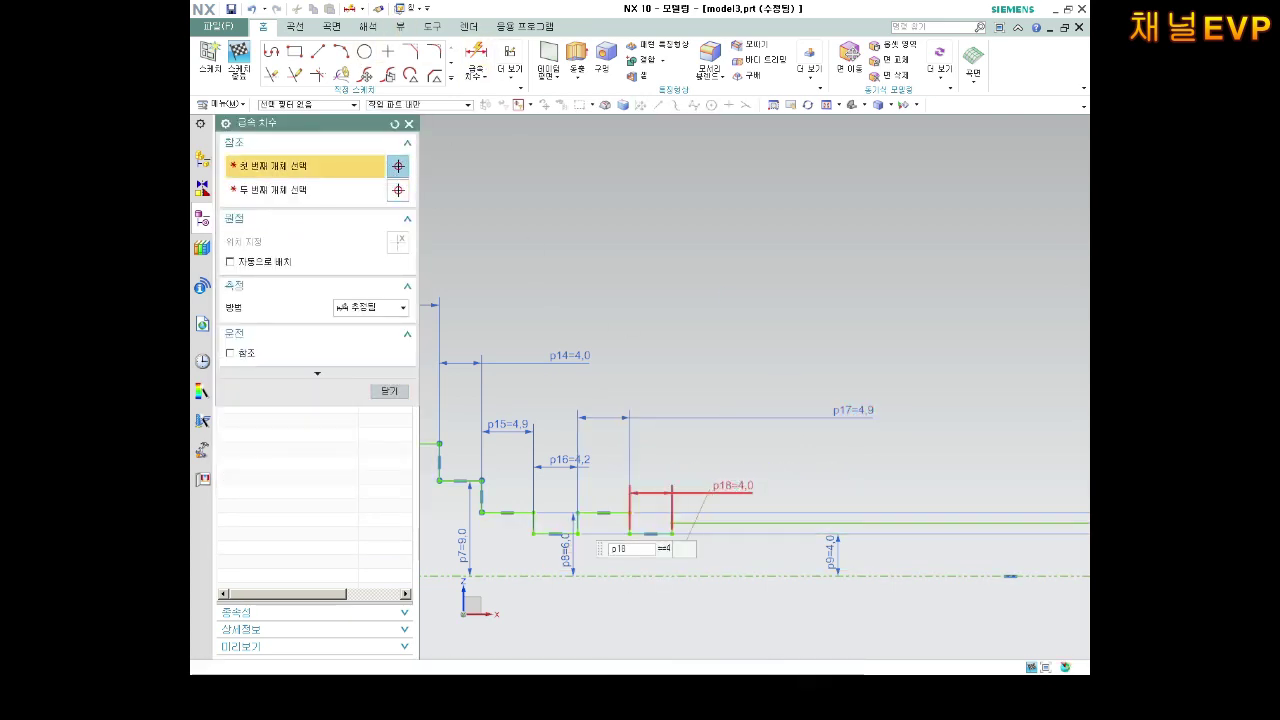
scroll(822, 541, down, 2)
scroll(822, 541, up, 1)
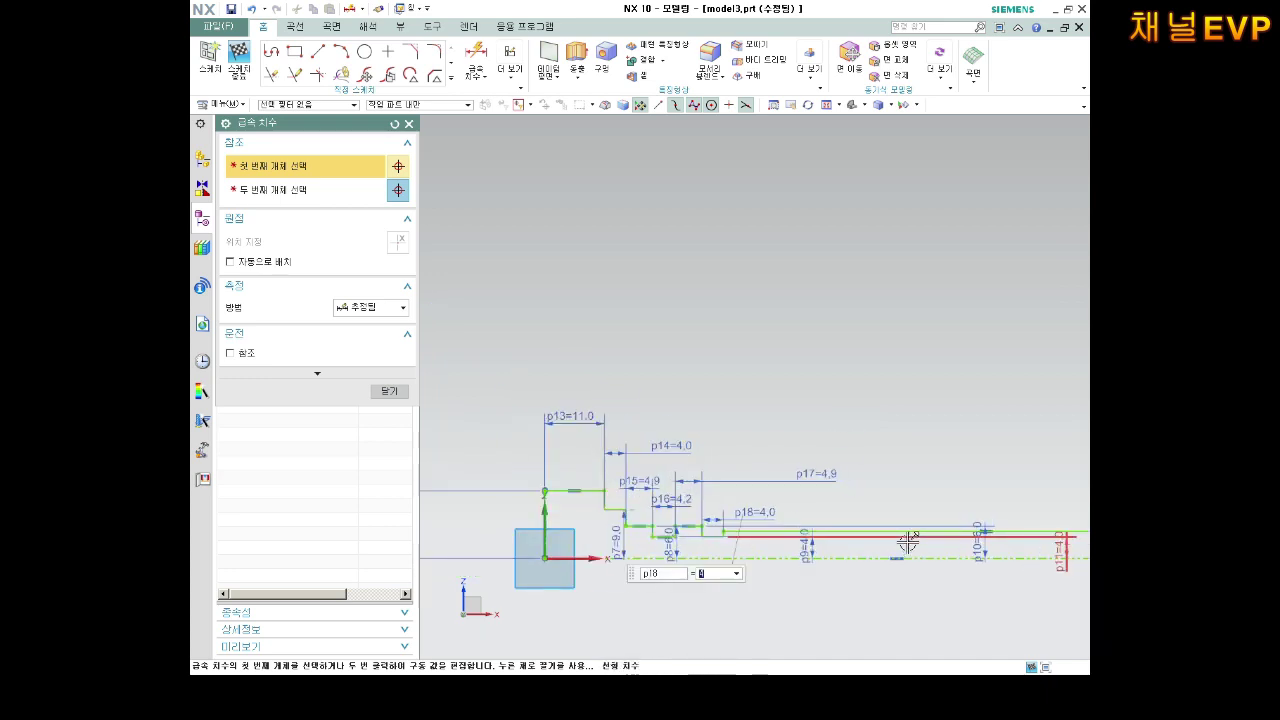
scroll(845, 533, down, 1)
scroll(620, 545, up, 2)
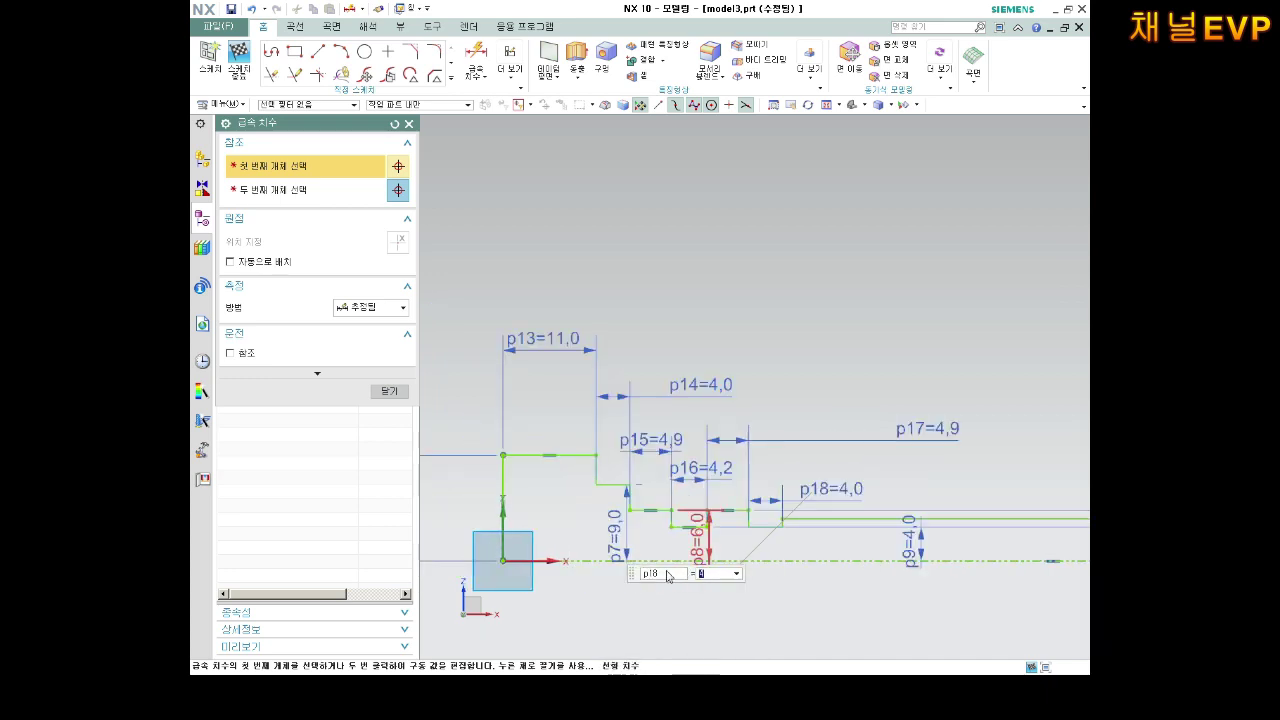
Dimension the overall shaft length between the end lines as p19=75.
click(509, 493)
scroll(846, 529, down, 2)
scroll(846, 529, up, 1)
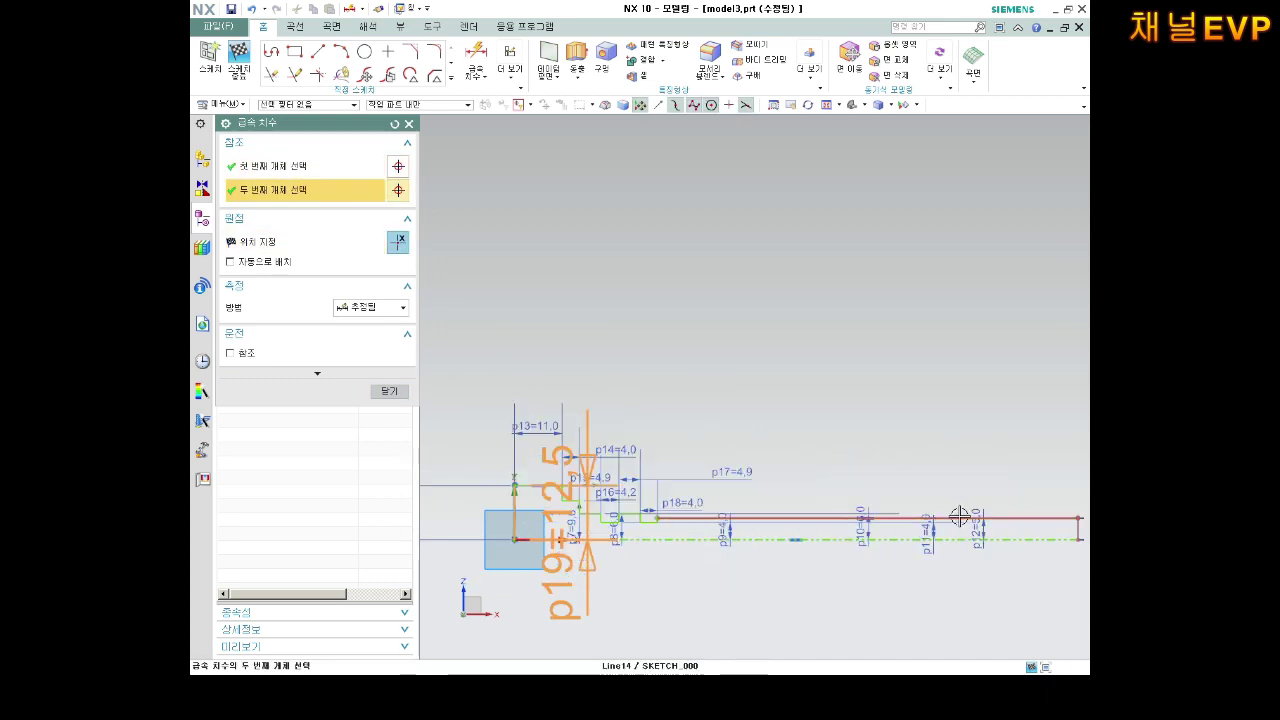
click(1074, 522)
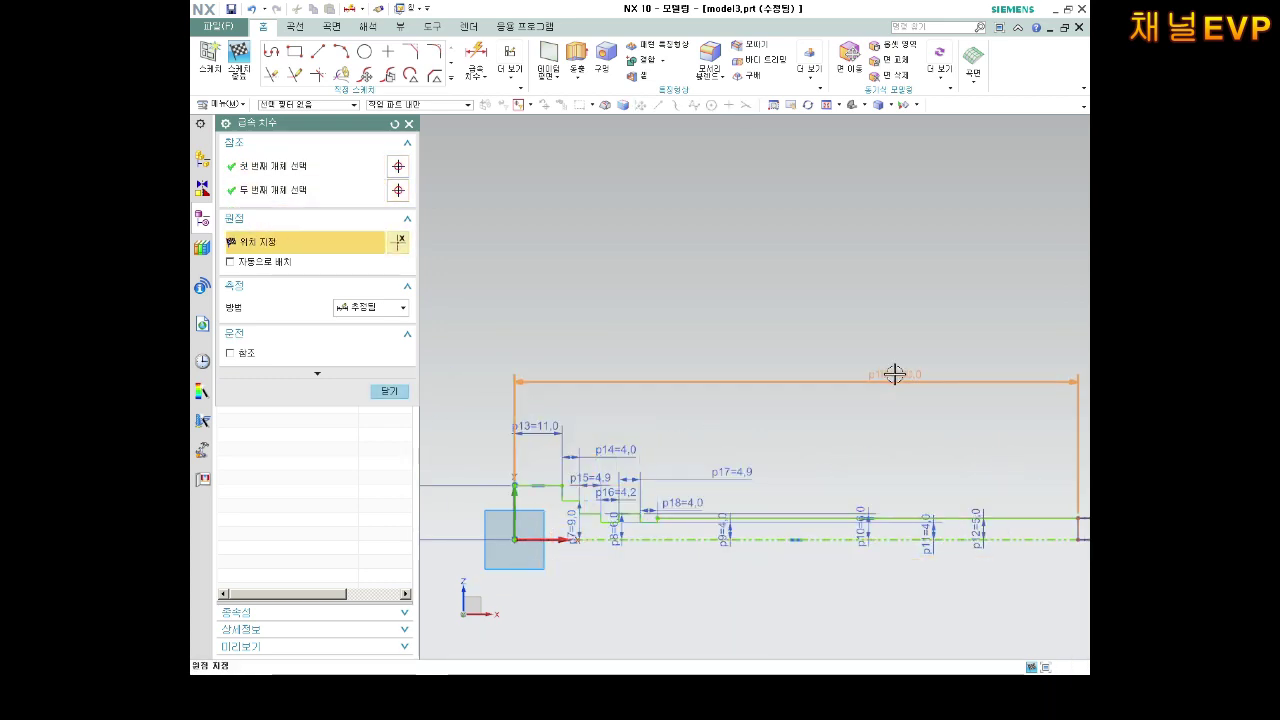
click(895, 374)
text(75)
key(Return)
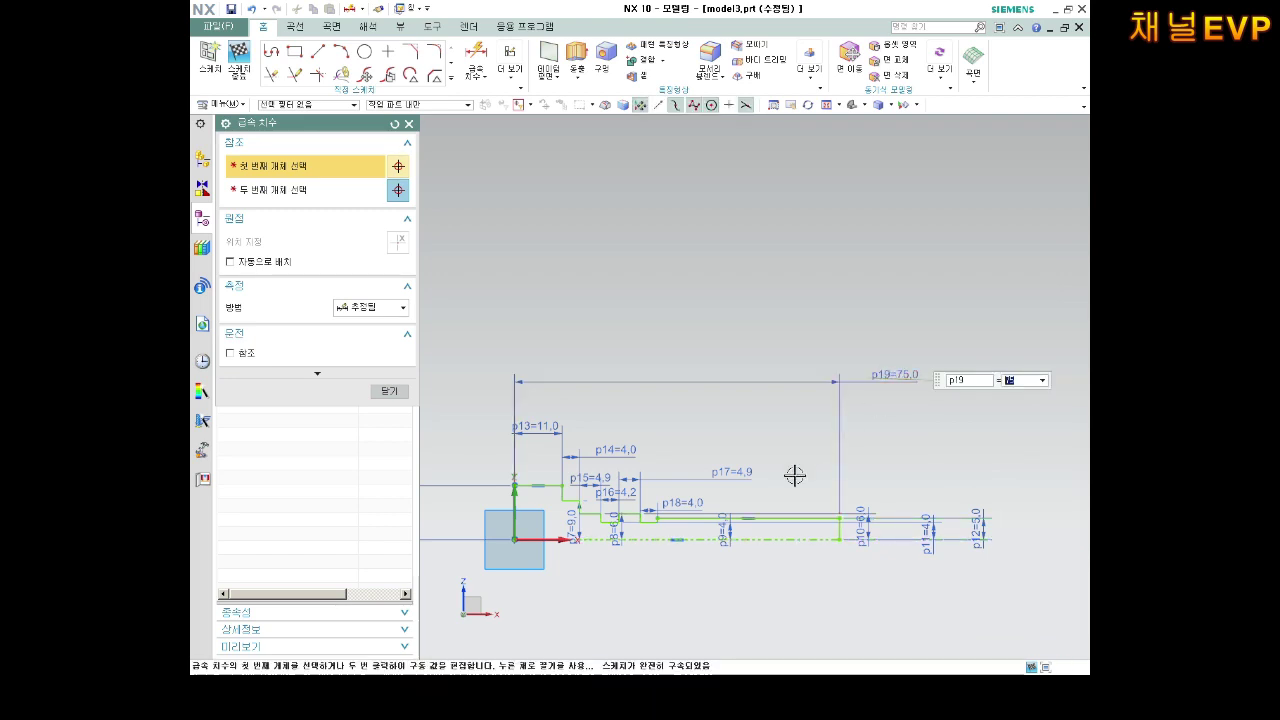
middle_click(794, 476)
scroll(643, 583, up, 2)
scroll(643, 580, down, 3)
scroll(640, 572, up, 1)
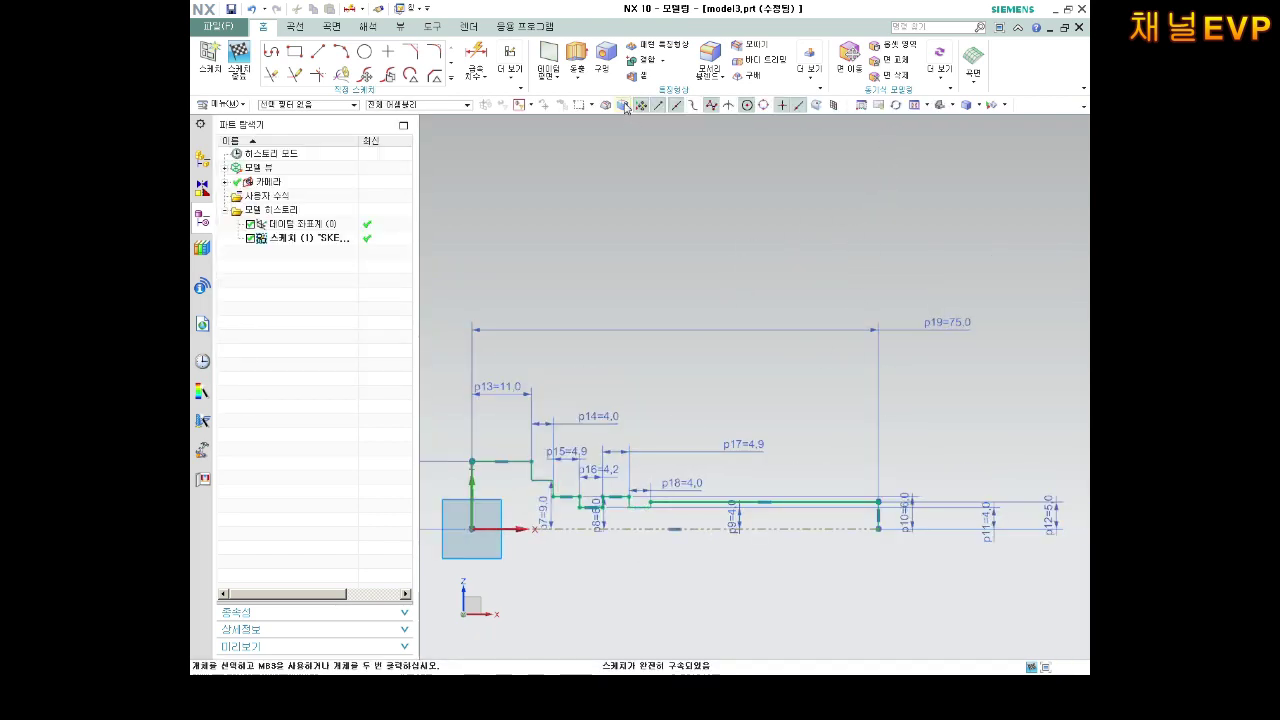
Finish the sketch and revolve the profile 0–360° about the centreline into a solid.
click(238, 58)
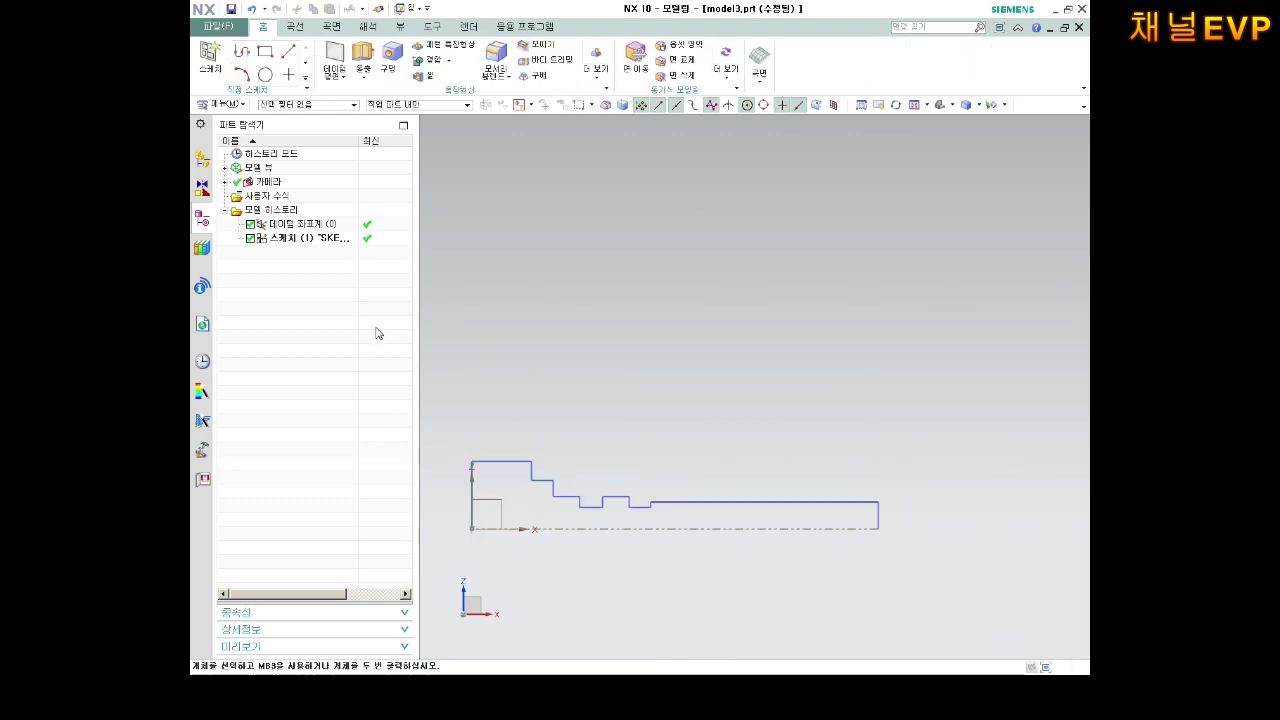
click(363, 82)
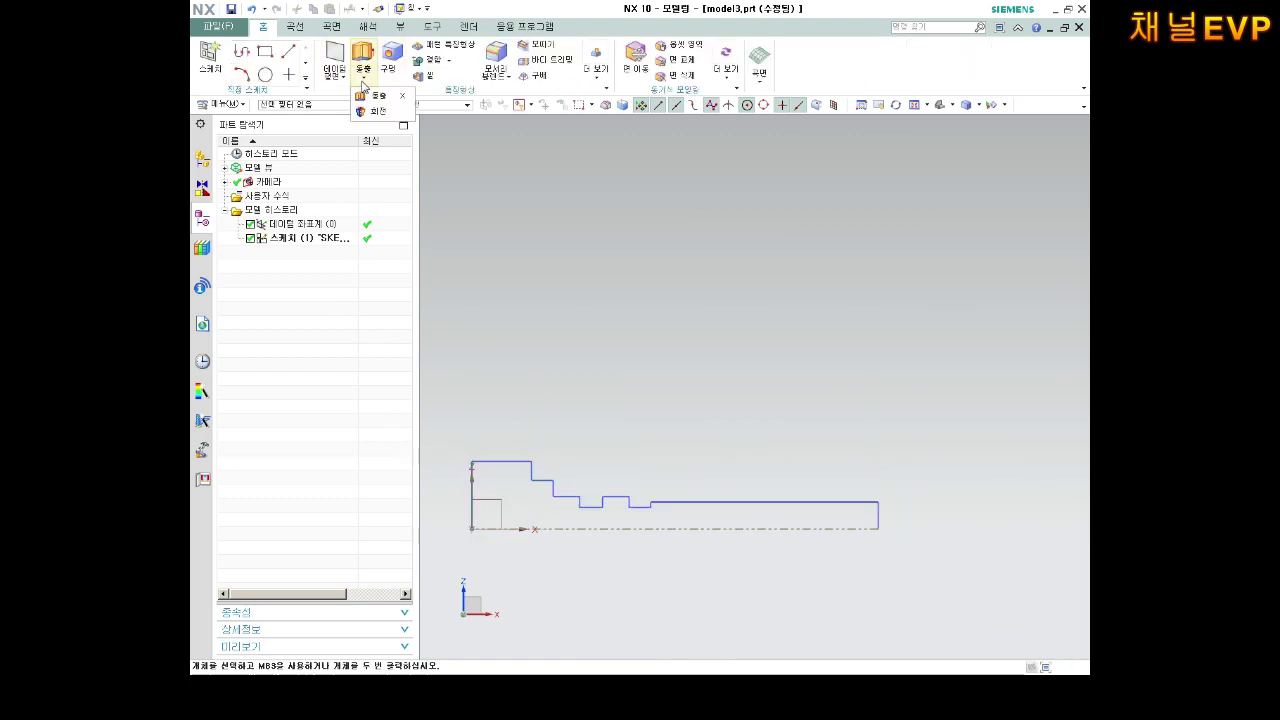
click(377, 112)
click(552, 529)
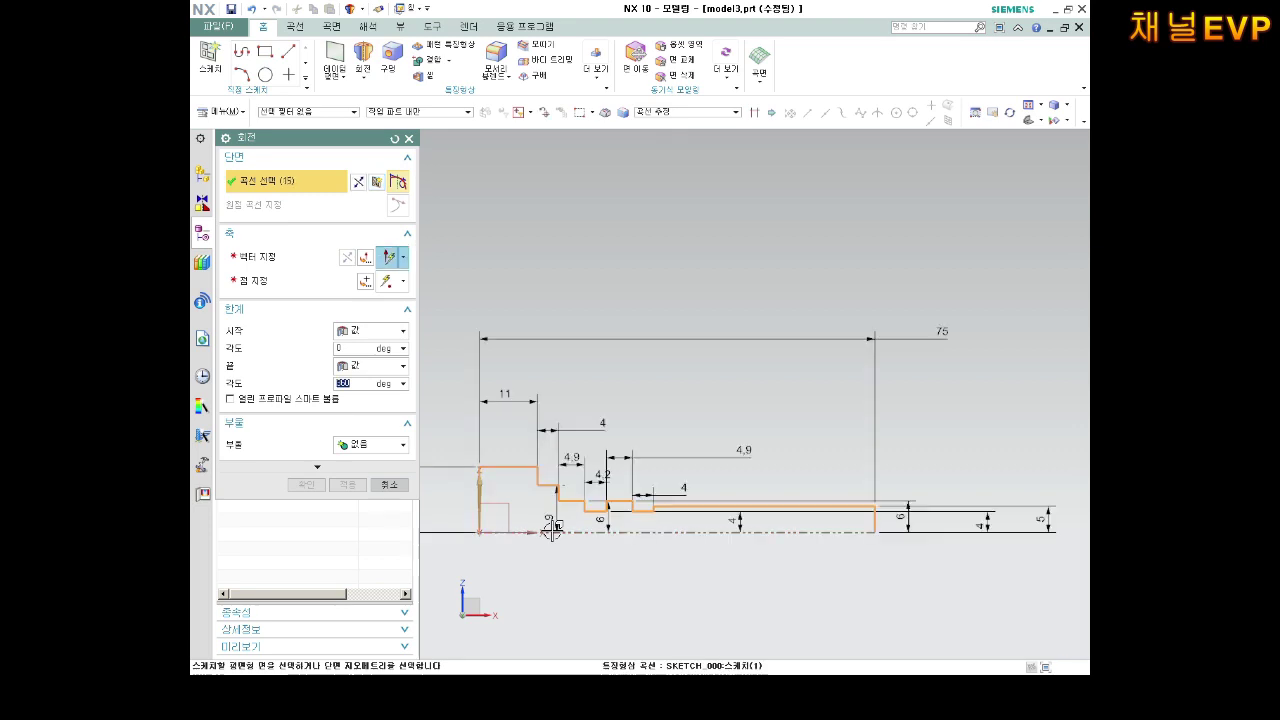
middle_click(552, 529)
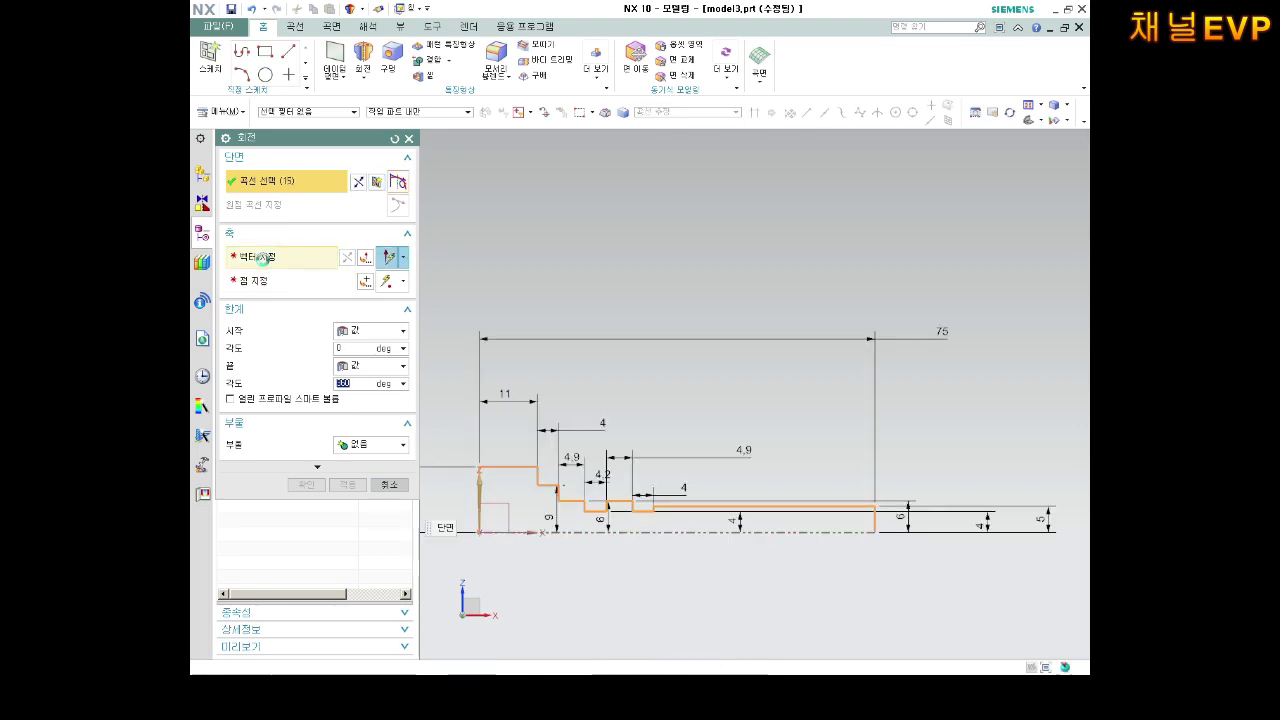
click(541, 532)
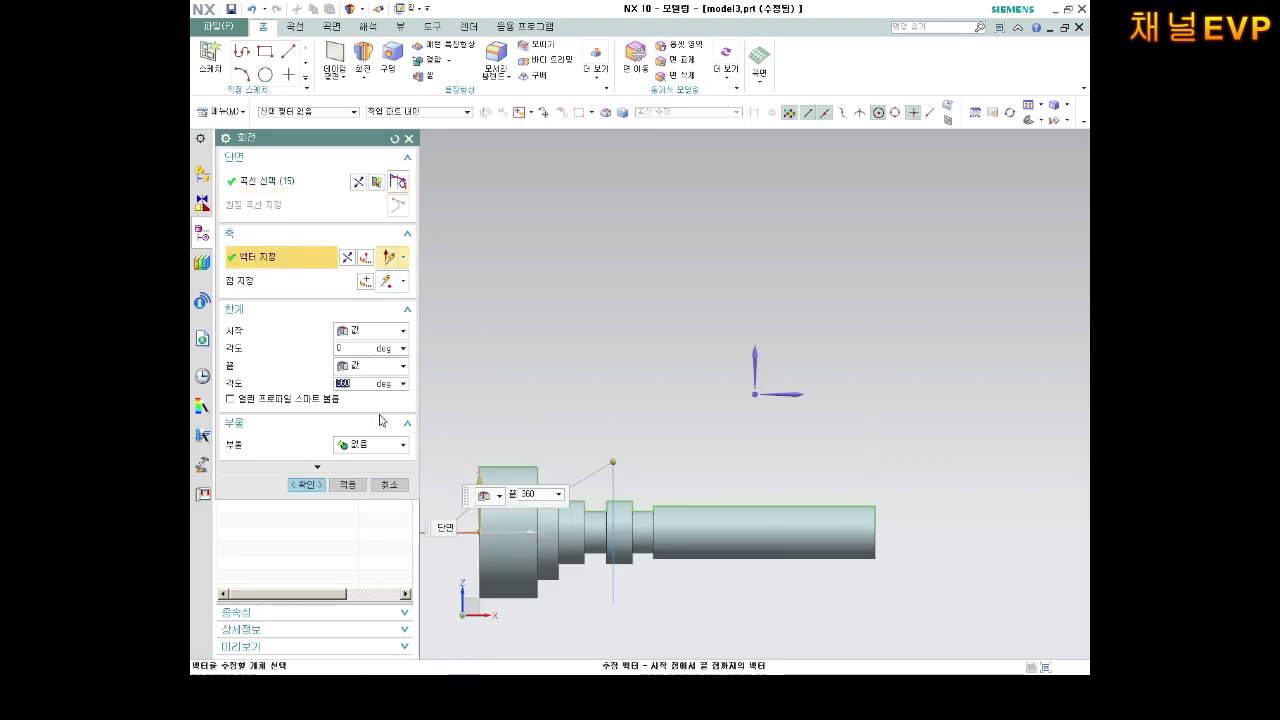
click(306, 484)
key(Home)
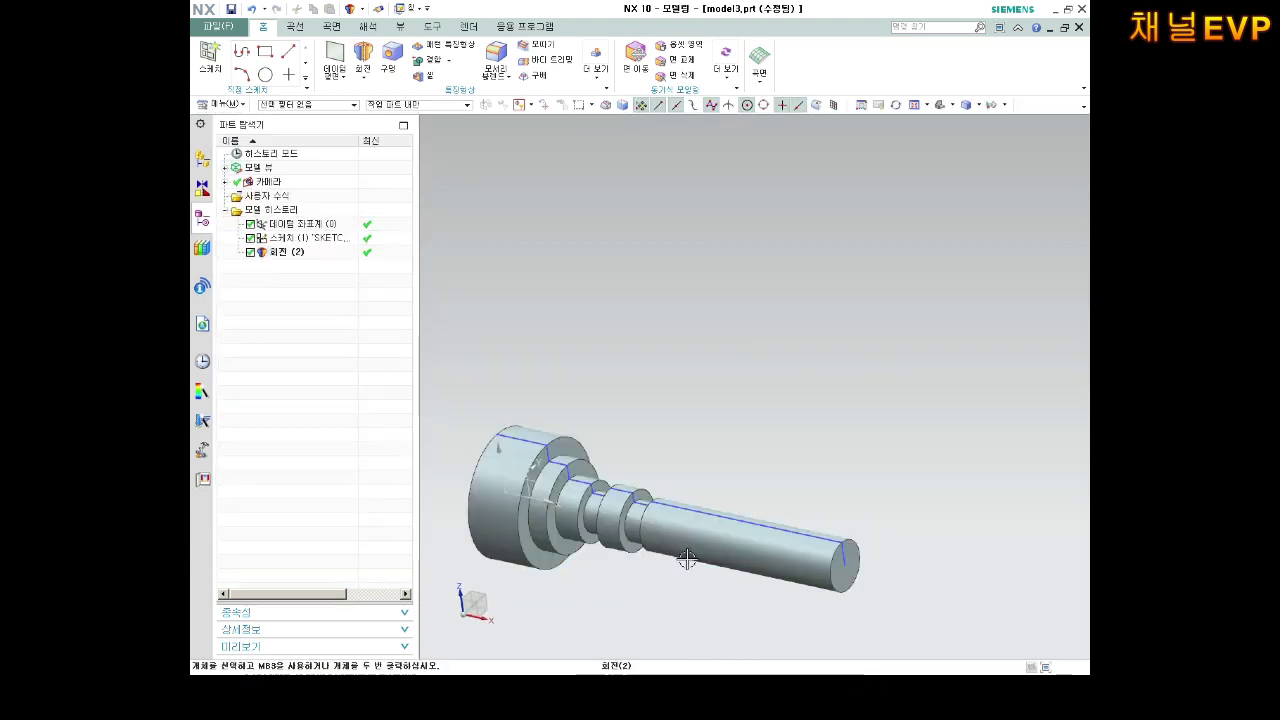
Select the revolved shaft body, then its sketch, and clear the selection.
click(725, 541)
click(734, 518)
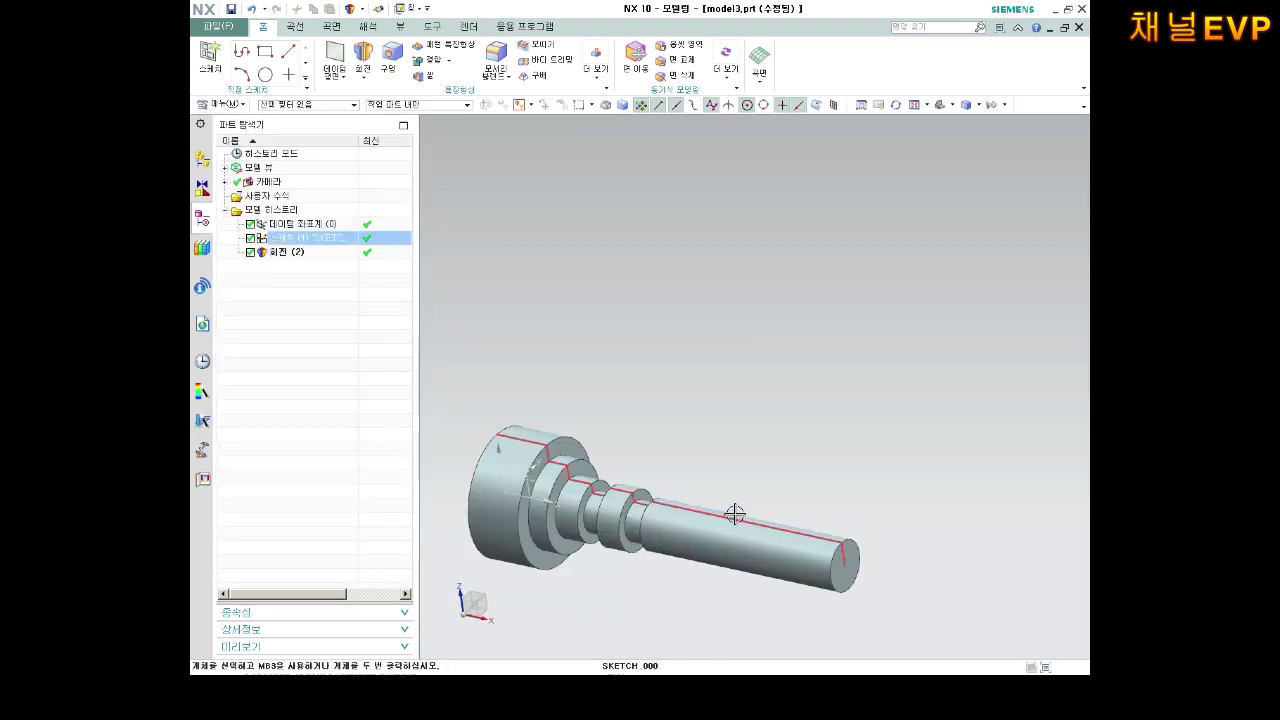
click(623, 232)
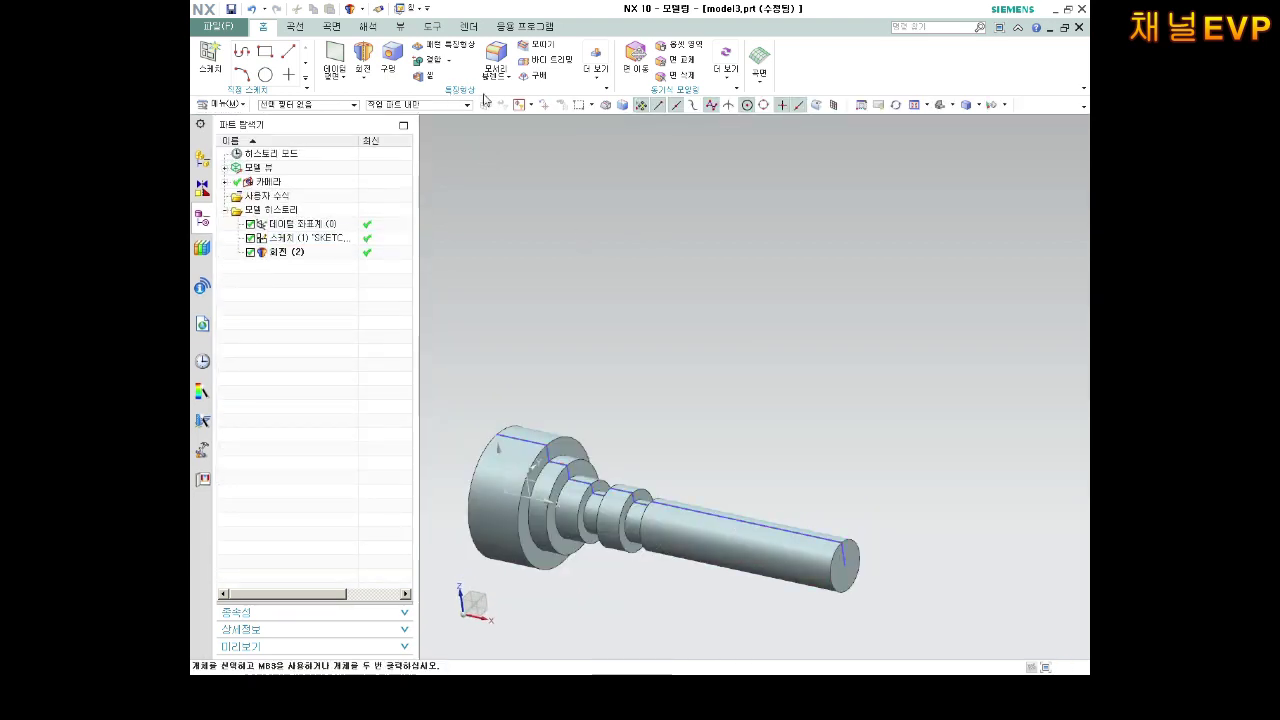
Chamfer the narrow end edge and two flange edges by 1 mm.
click(542, 50)
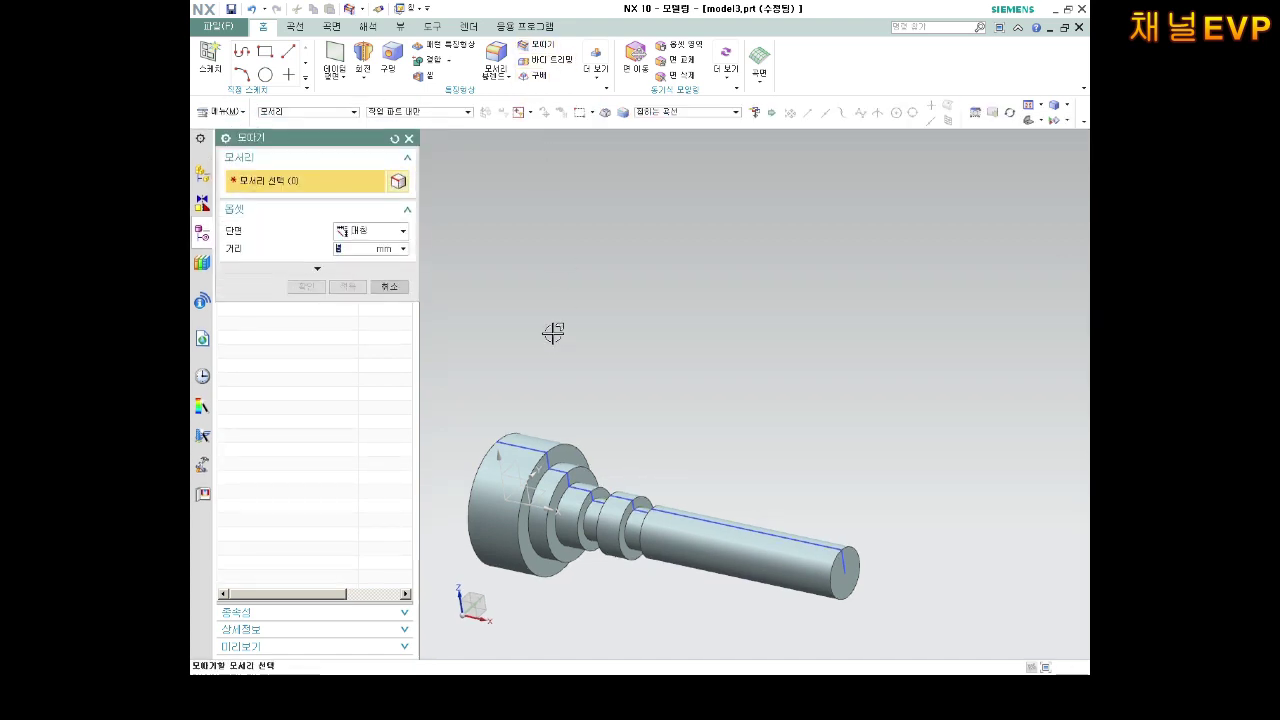
click(856, 543)
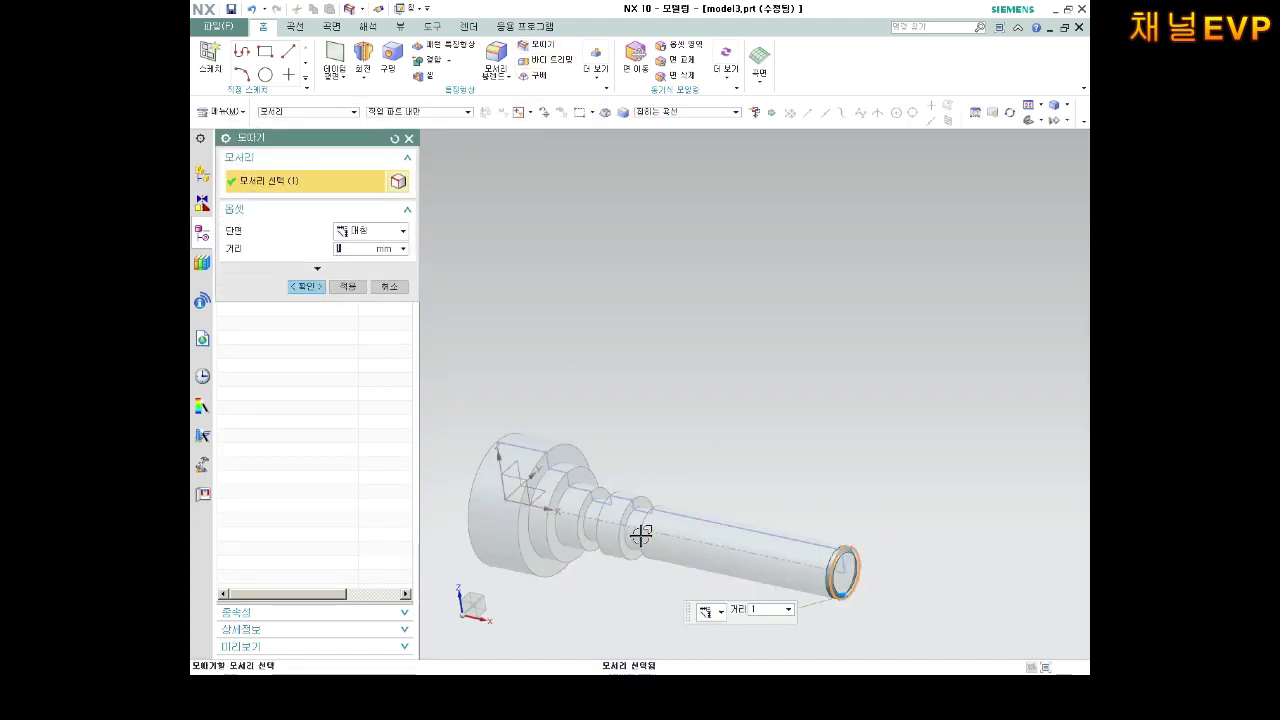
click(545, 443)
click(513, 434)
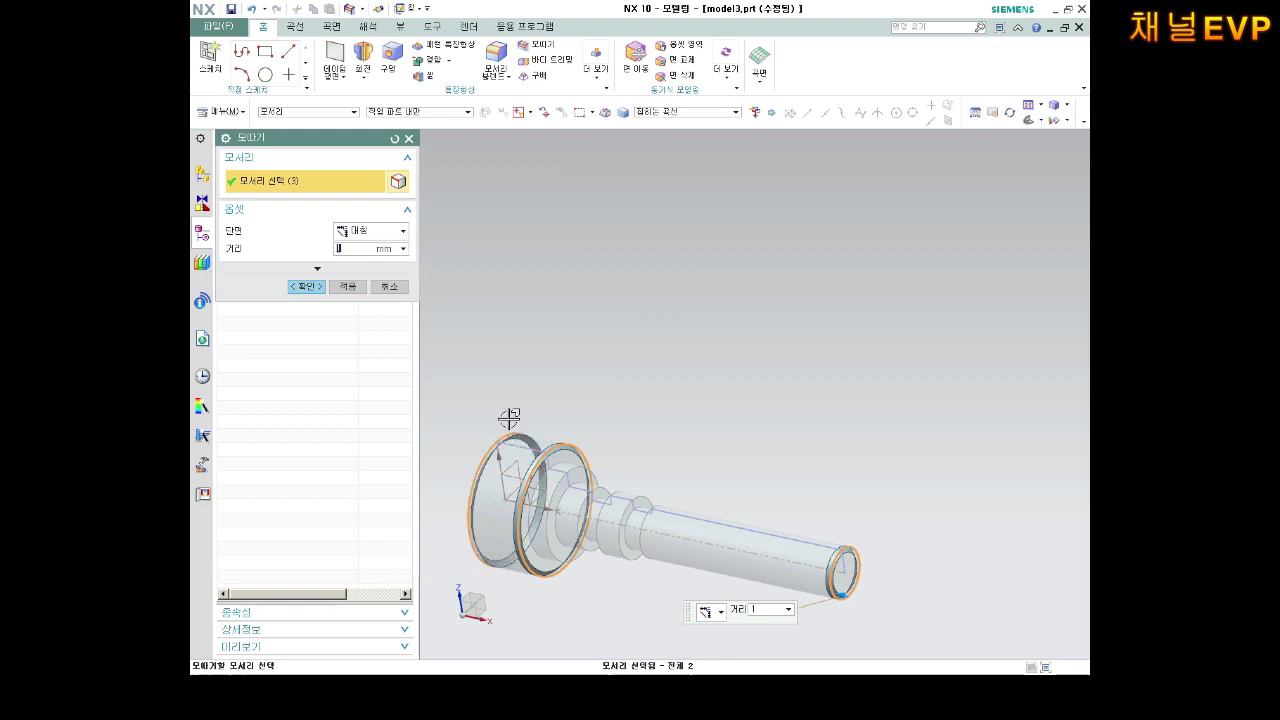
click(306, 286)
middle_drag(557, 409, 478, 388)
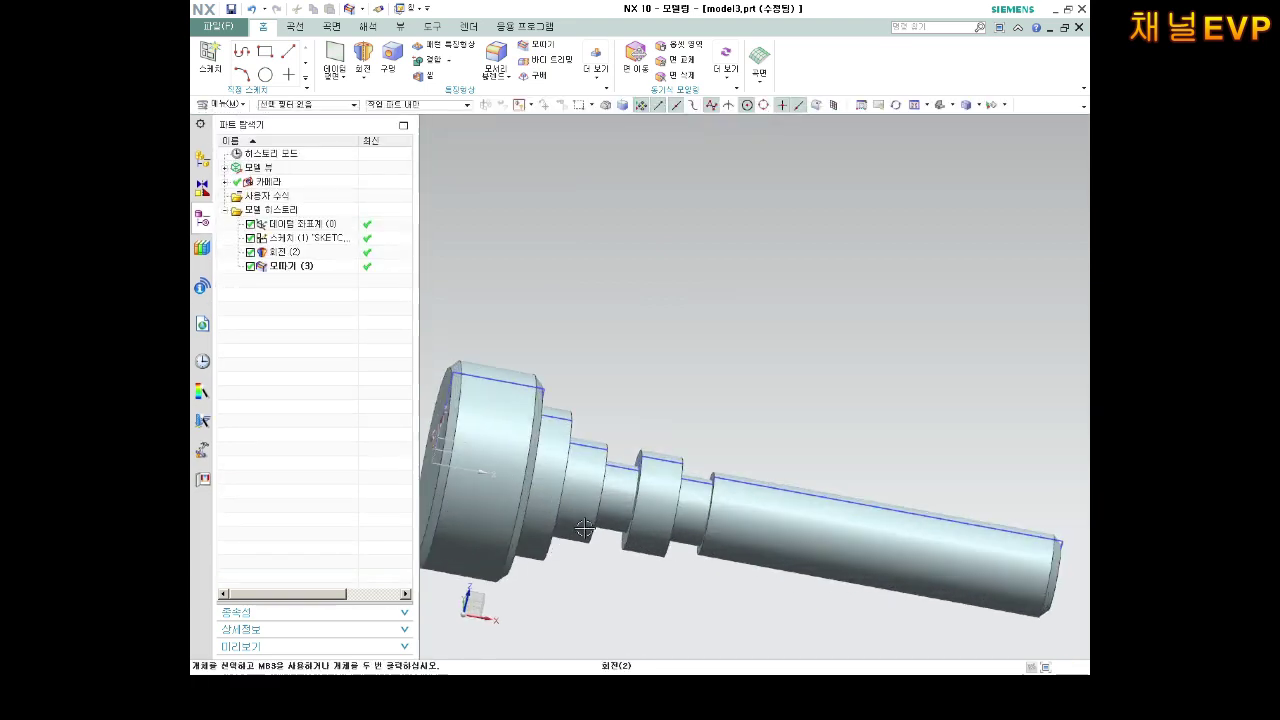
right_click(291, 236)
Hide the profile sketch in the Part Navigator.
click(380, 277)
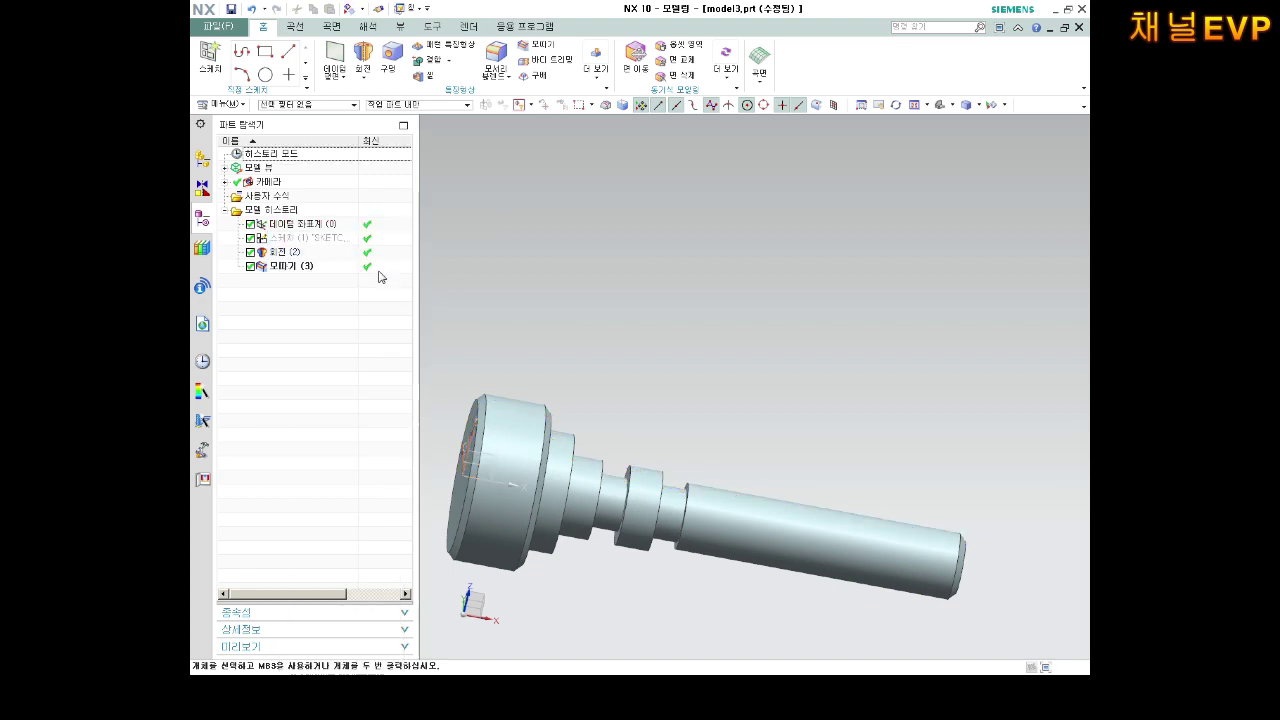
mouse_move(620, 390)
middle_down()
mouse_move(666, 400)
mouse_move(543, 417)
middle_up()
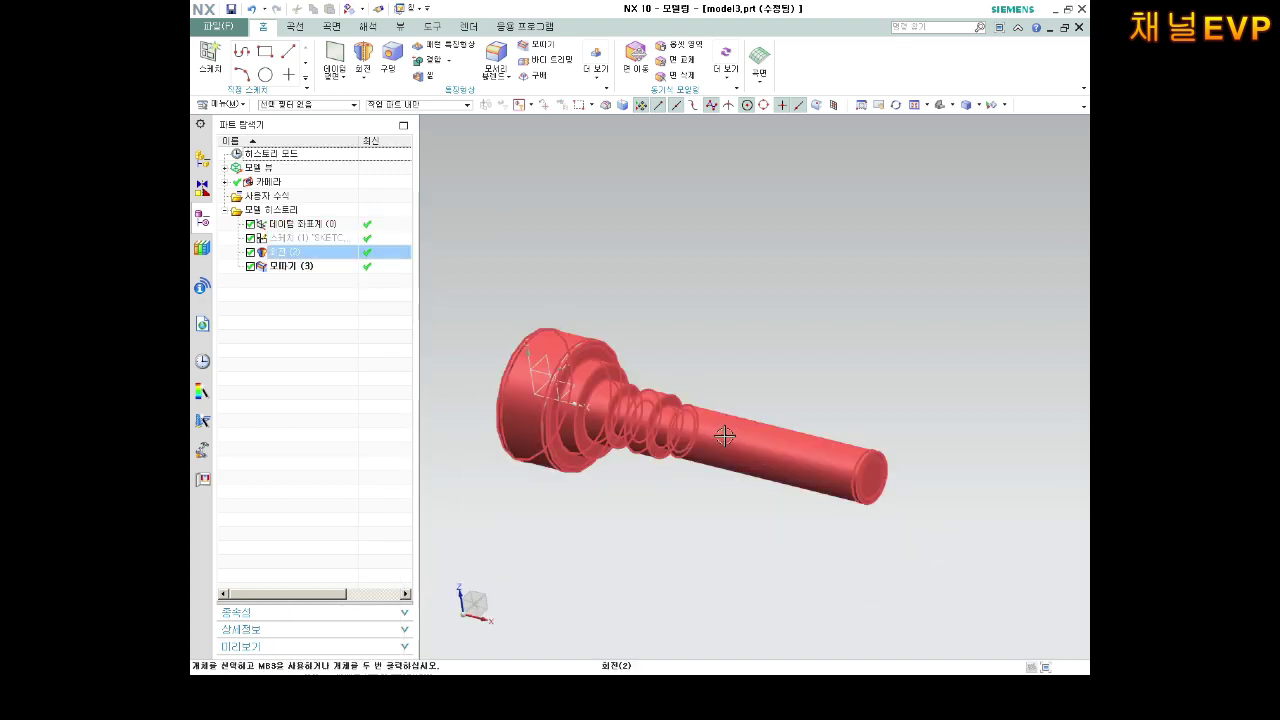
key(ctrl+s)
key(Escape)
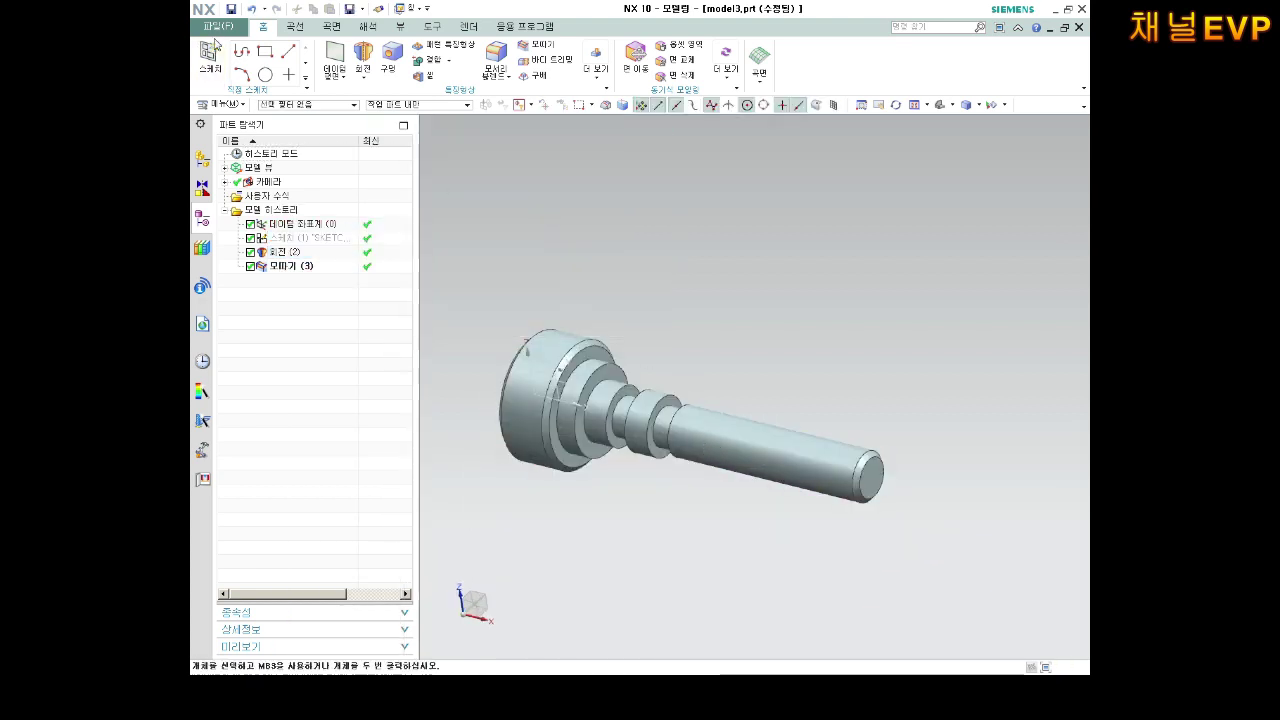
Save the part as 4번부품-1.prt via Save As.
click(218, 26)
click(405, 106)
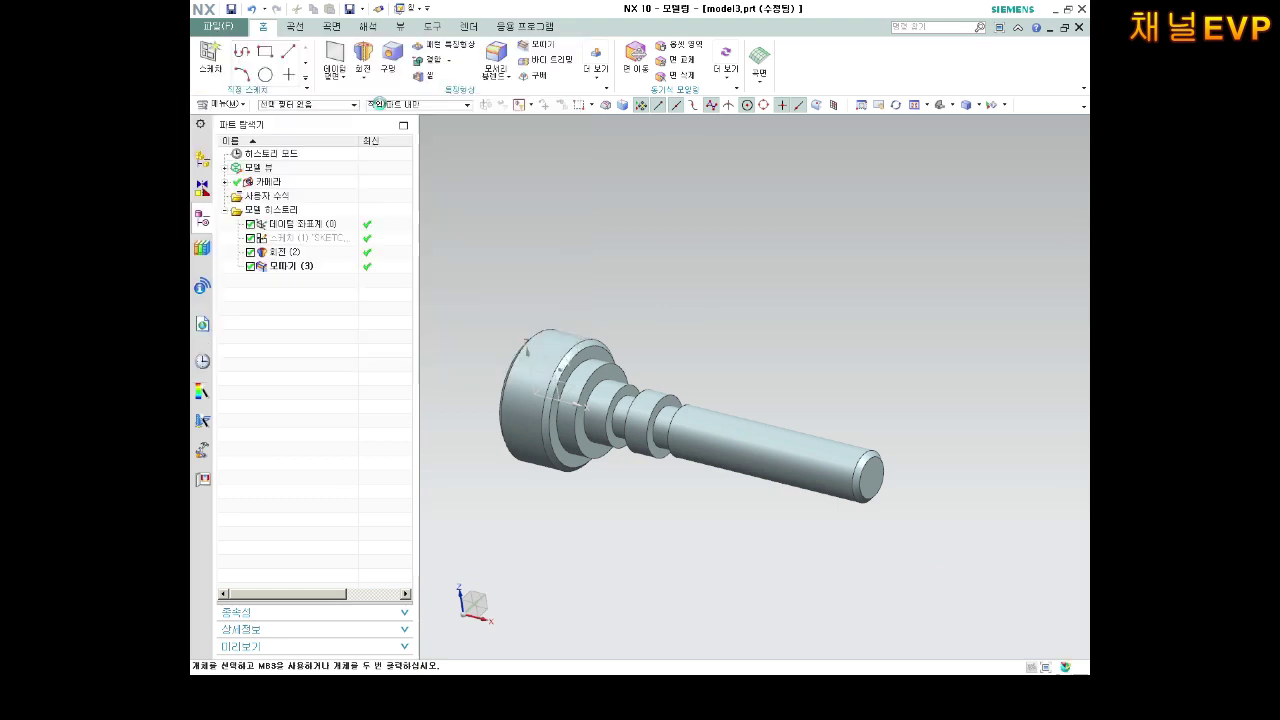
click(532, 288)
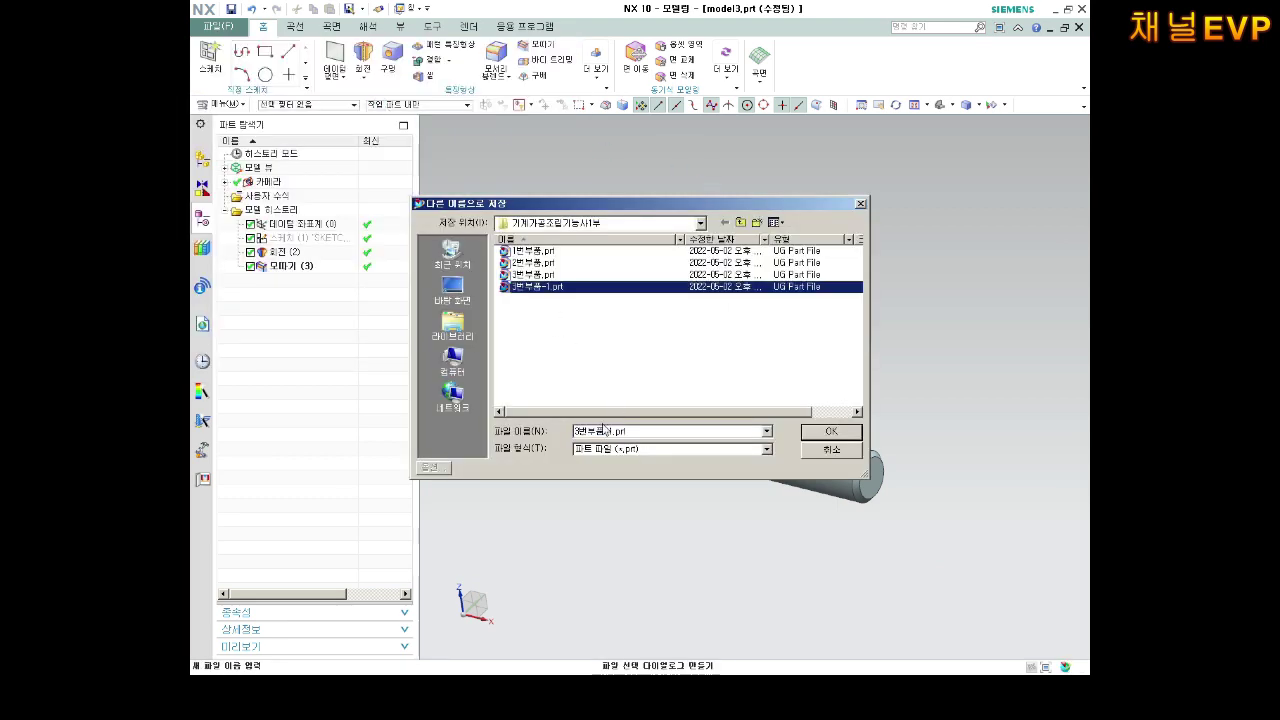
click(576, 431)
text(4)
key(Return)
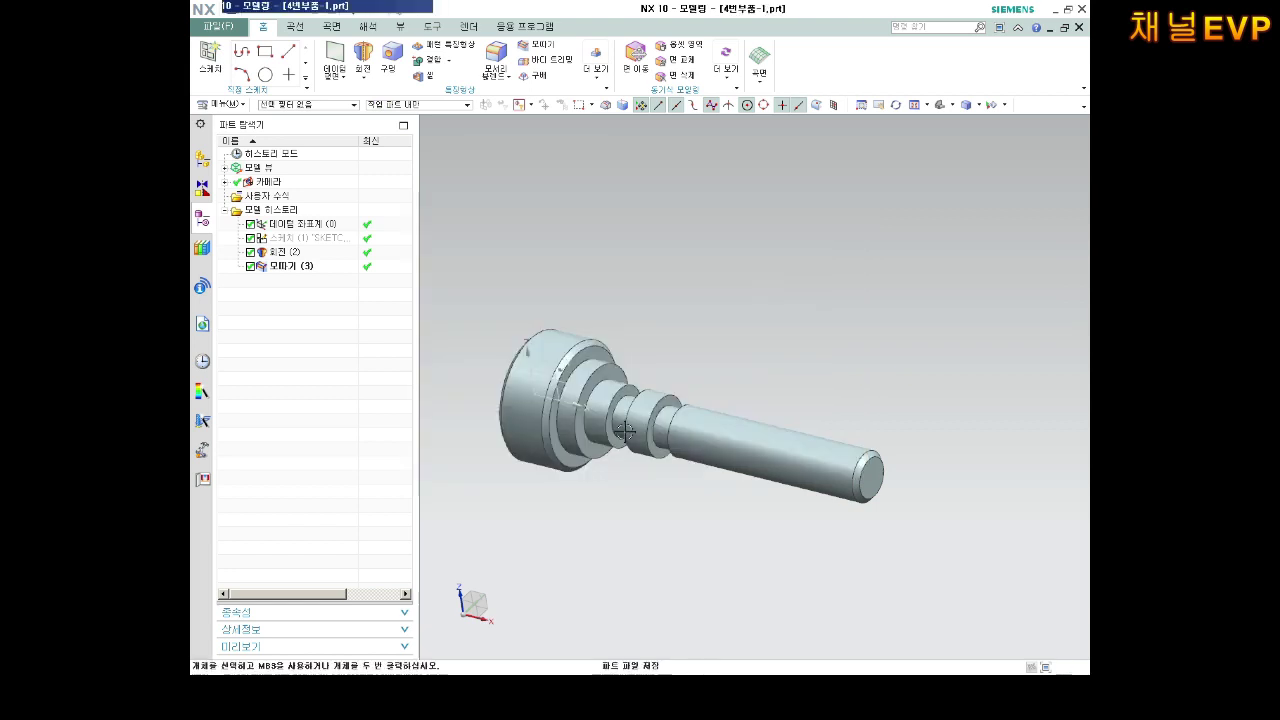
Save the part file again with Ctrl+S.
click(624, 431)
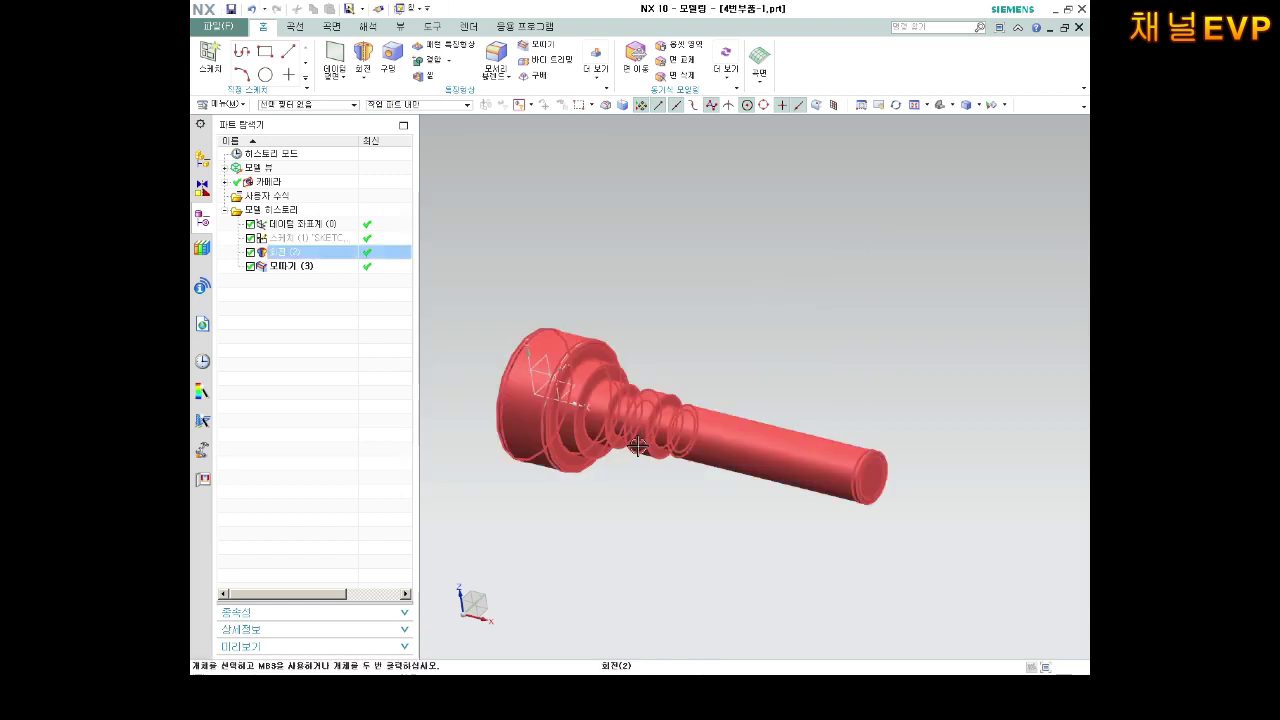
key(Escape)
scroll(645, 460, down, 2)
key(ctrl+s)
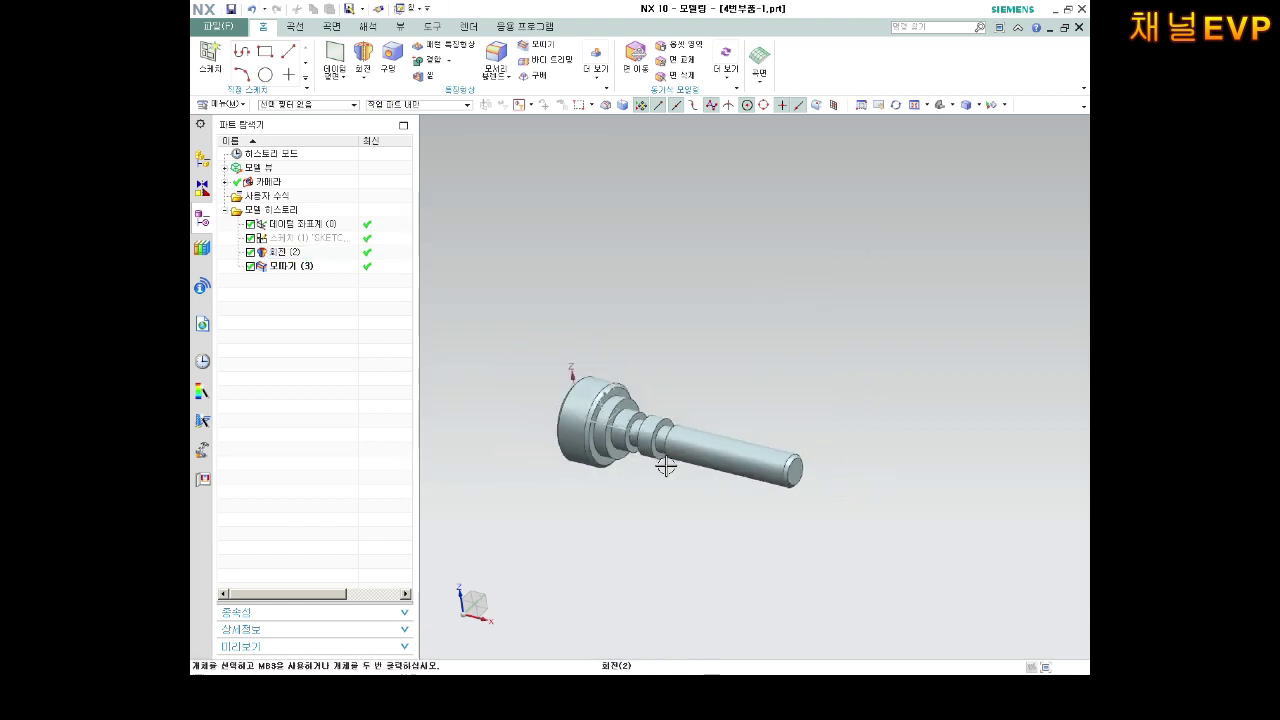
scroll(557, 414, down, 1)
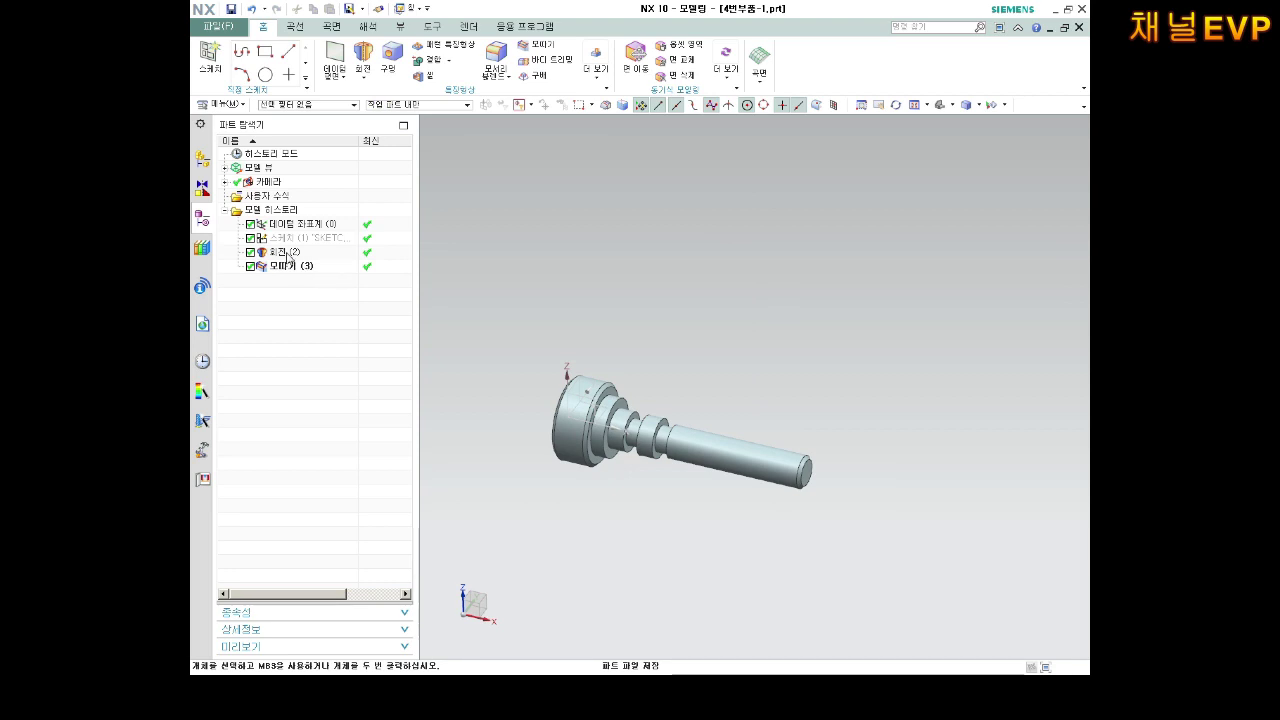
Reopen the sketch behind revolve 회전 (2) and zoom in on the profile's right end.
right_click(285, 253)
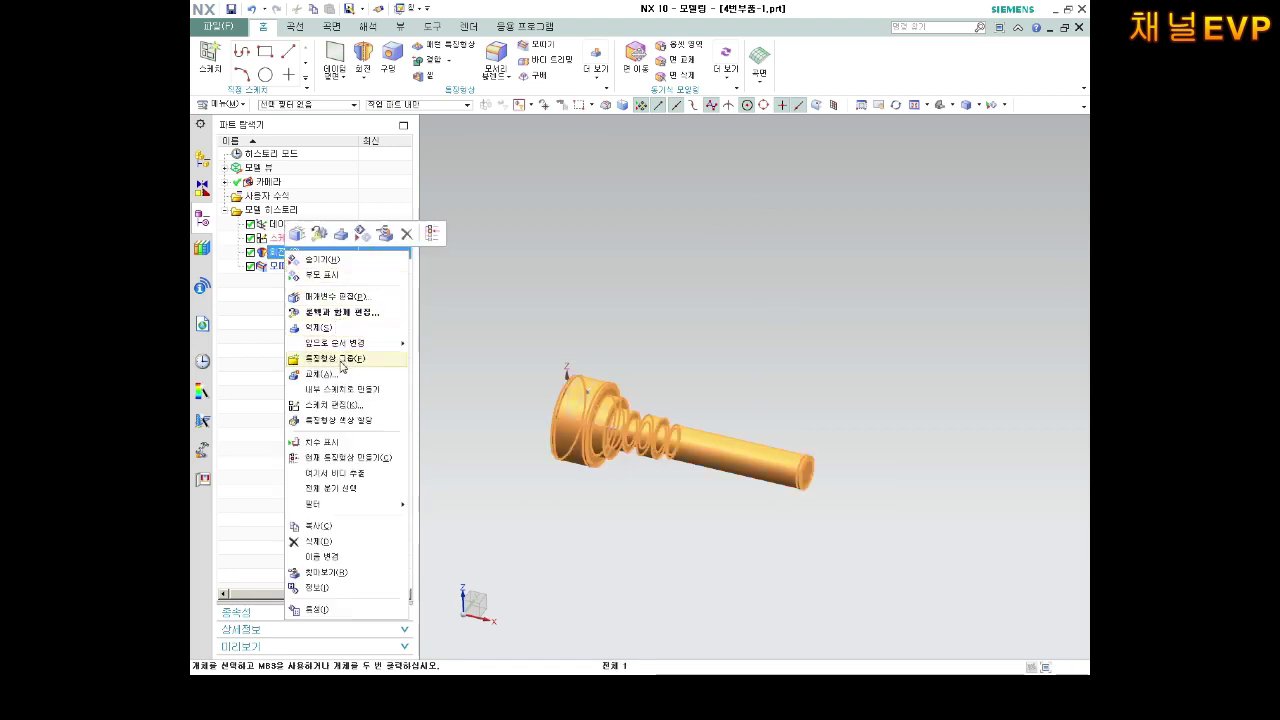
click(343, 406)
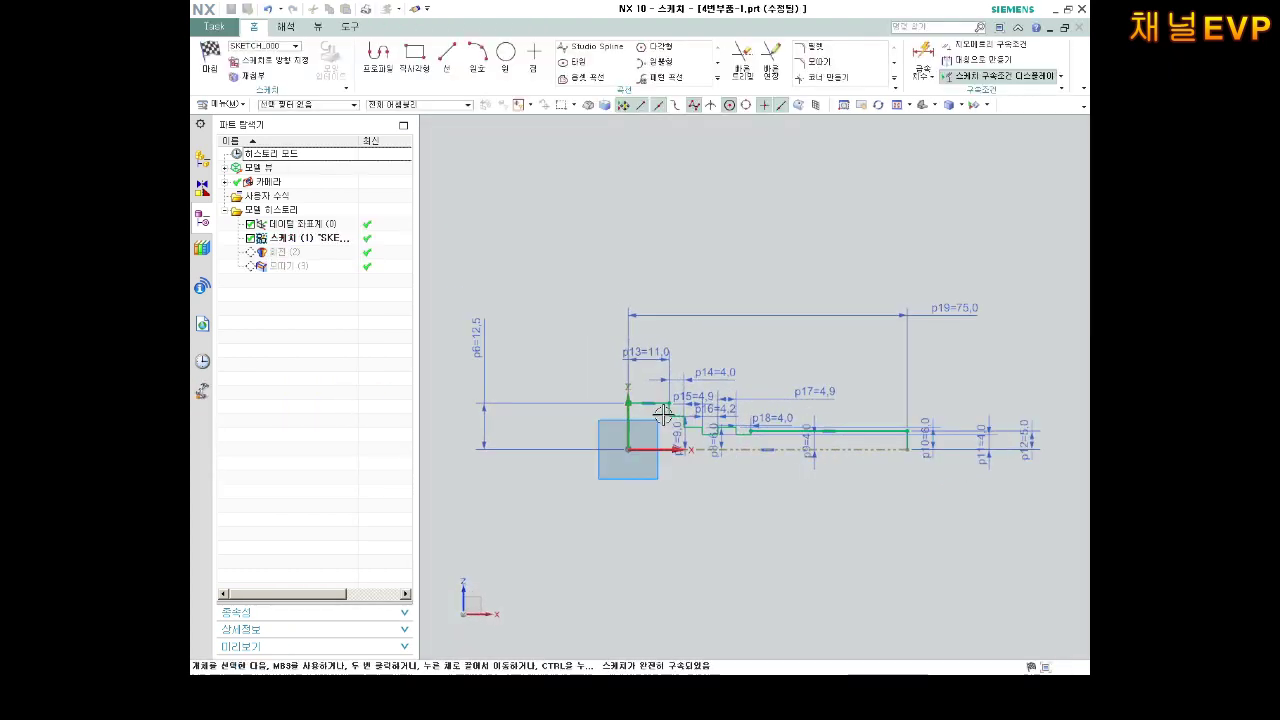
scroll(986, 480, up, 2)
scroll(980, 484, up, 3)
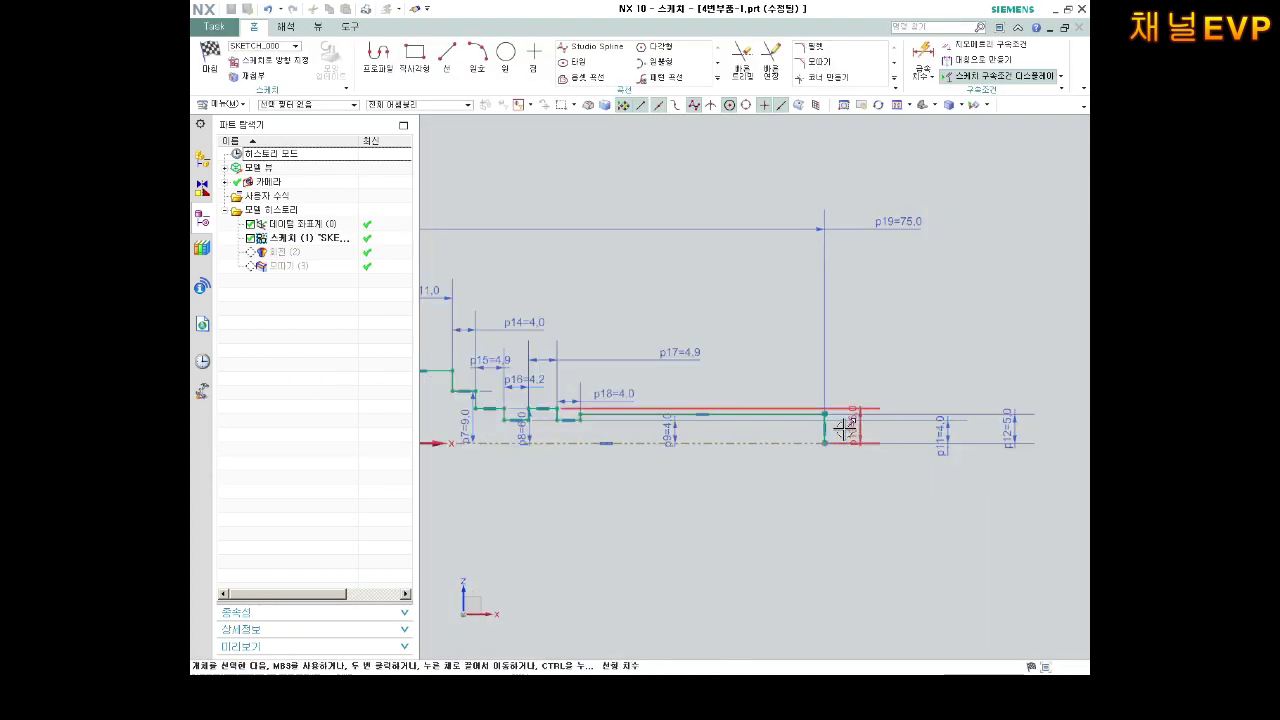
scroll(806, 379, down, 1)
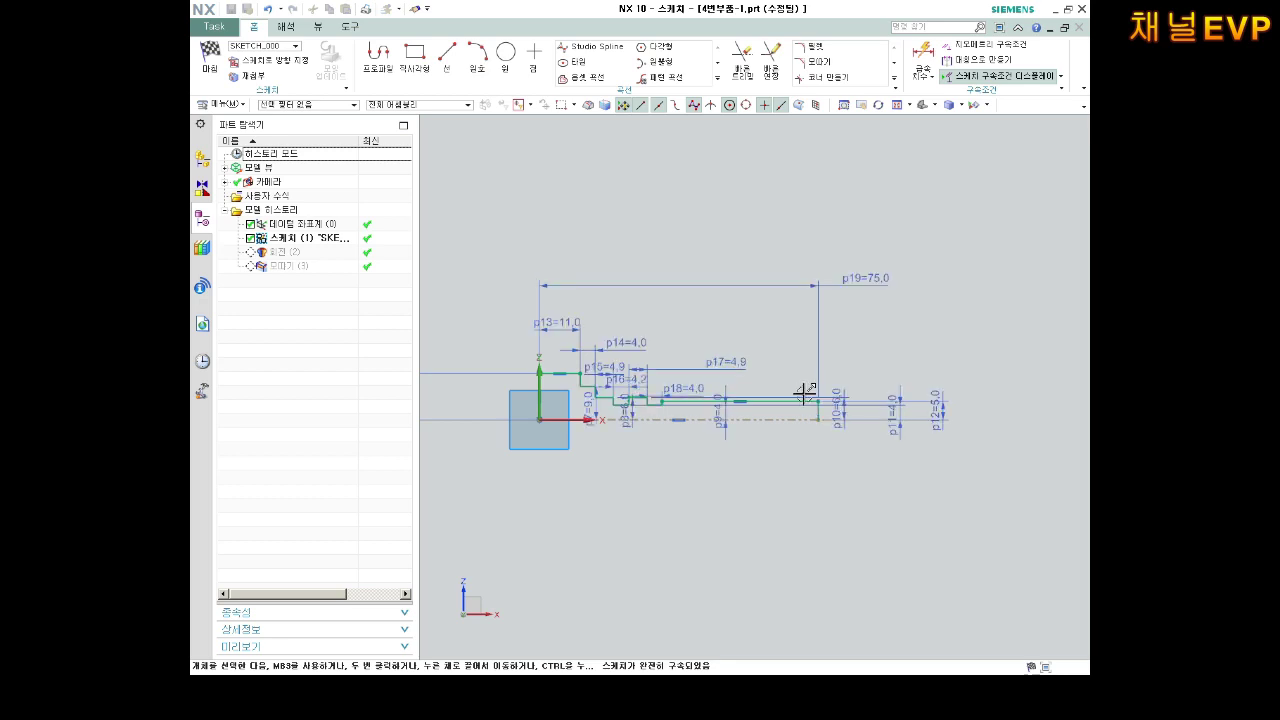
scroll(808, 393, up, 1)
scroll(810, 400, up, 4)
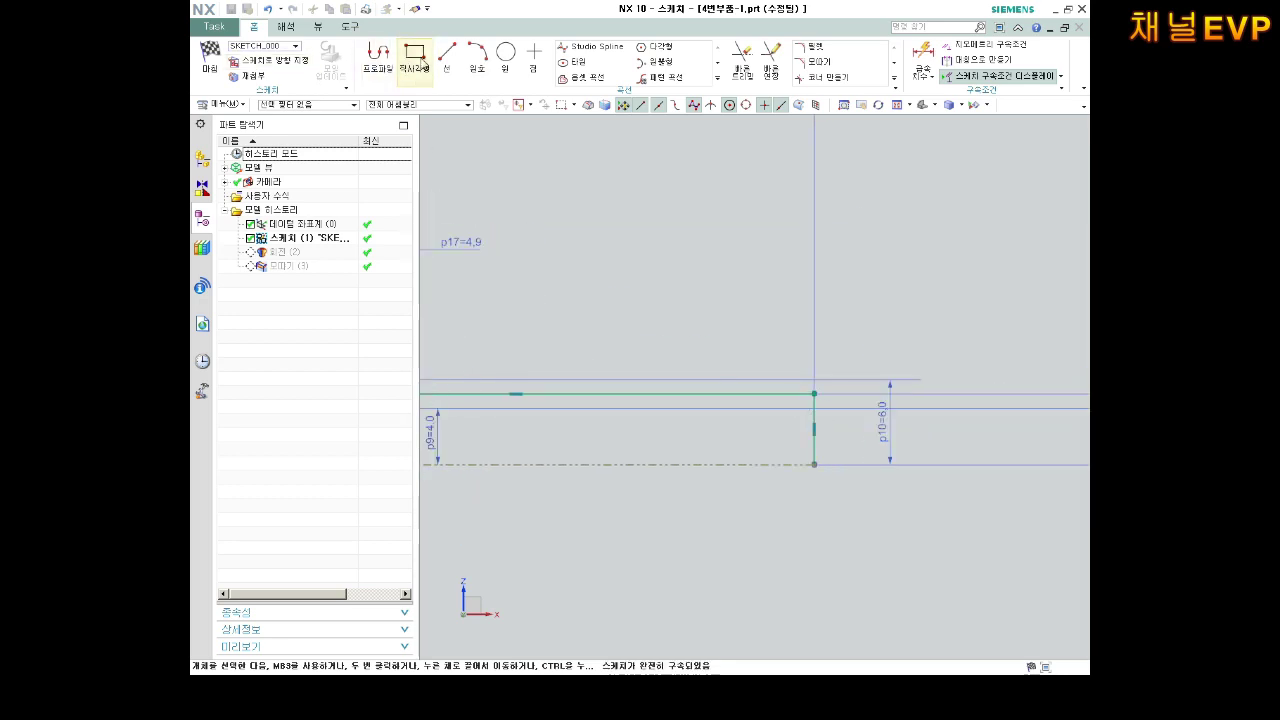
Draw a small horizontal-then-vertical step at the right end of the shaft profile.
click(378, 62)
click(814, 414)
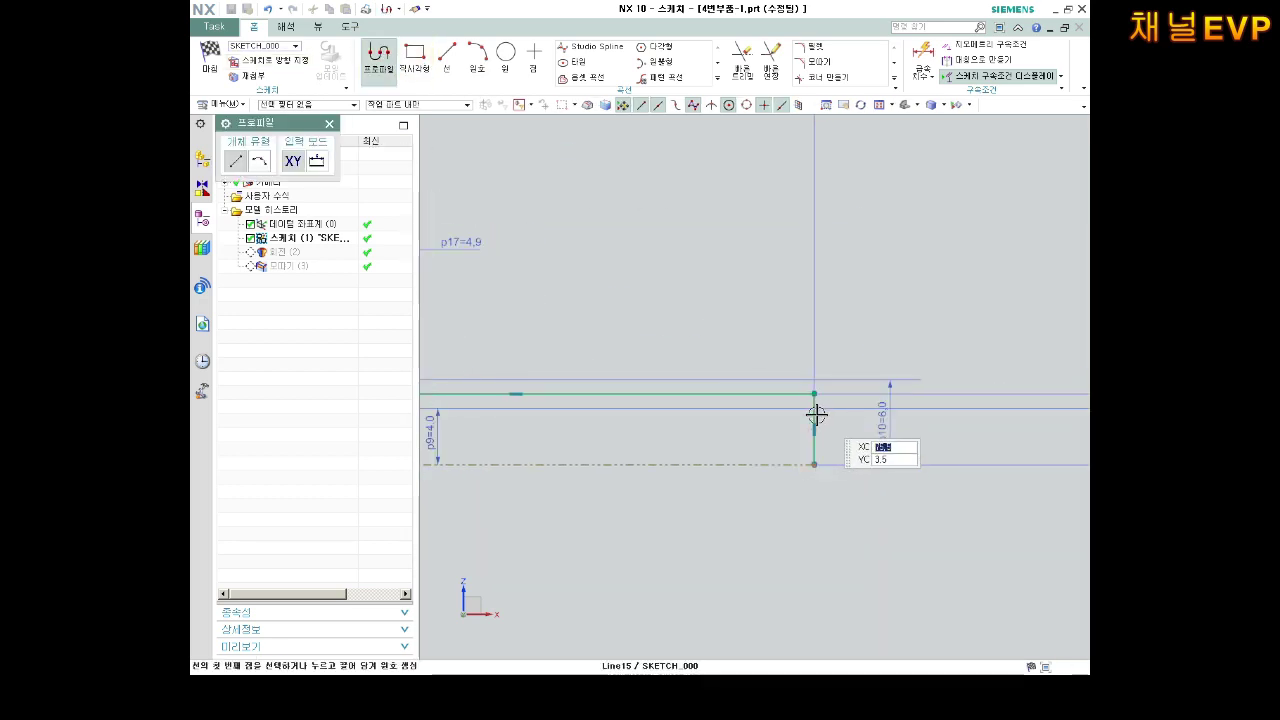
click(722, 414)
click(722, 394)
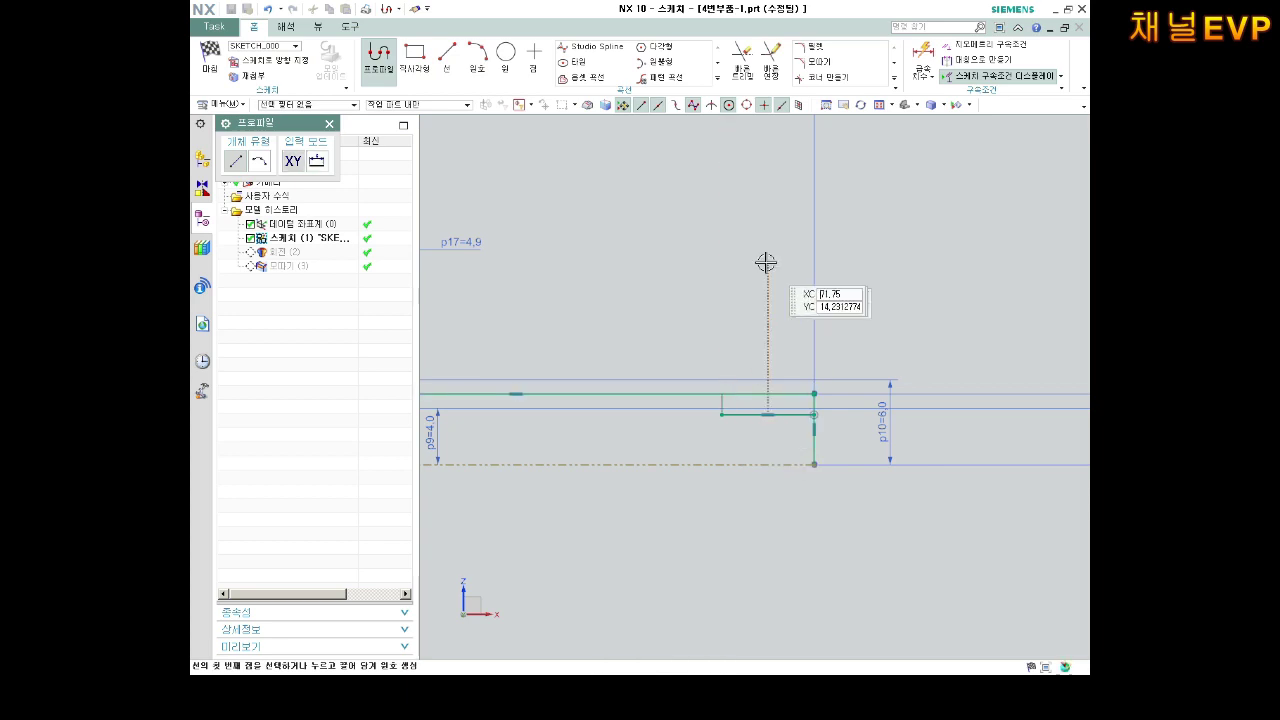
key(Escape)
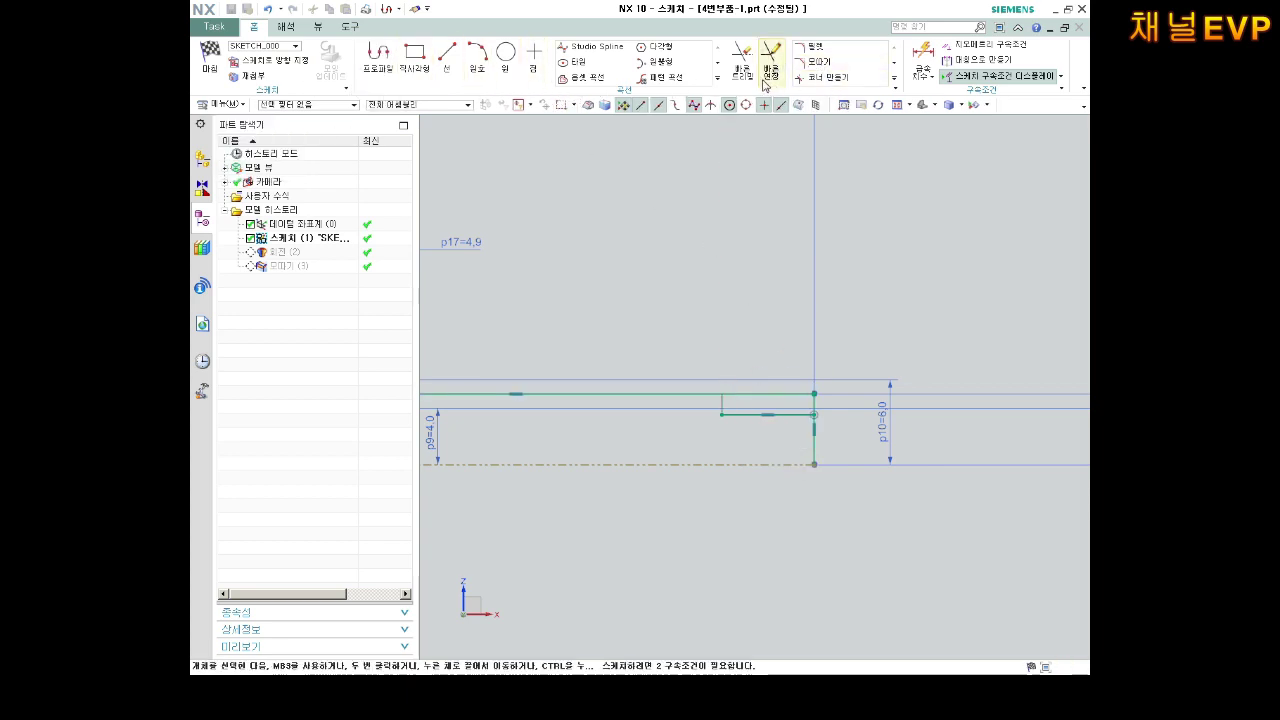
Quick Trim away the leftover top line segment above the new step.
click(742, 62)
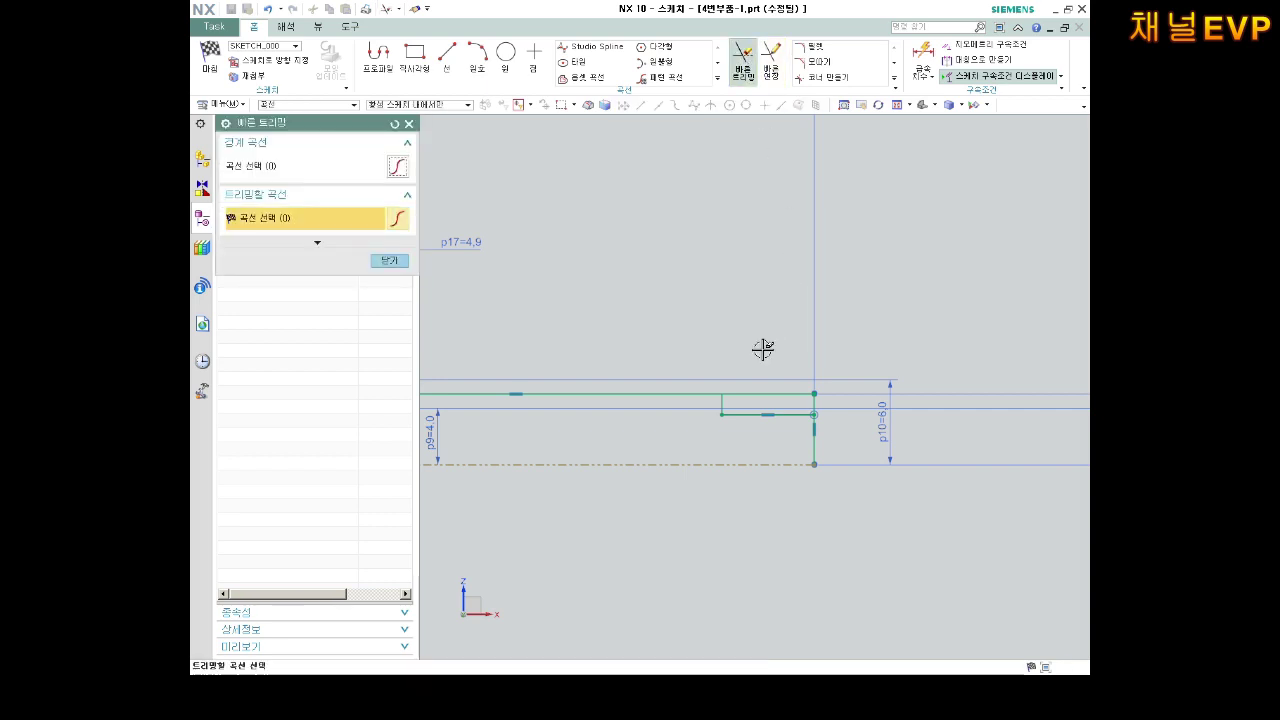
click(753, 391)
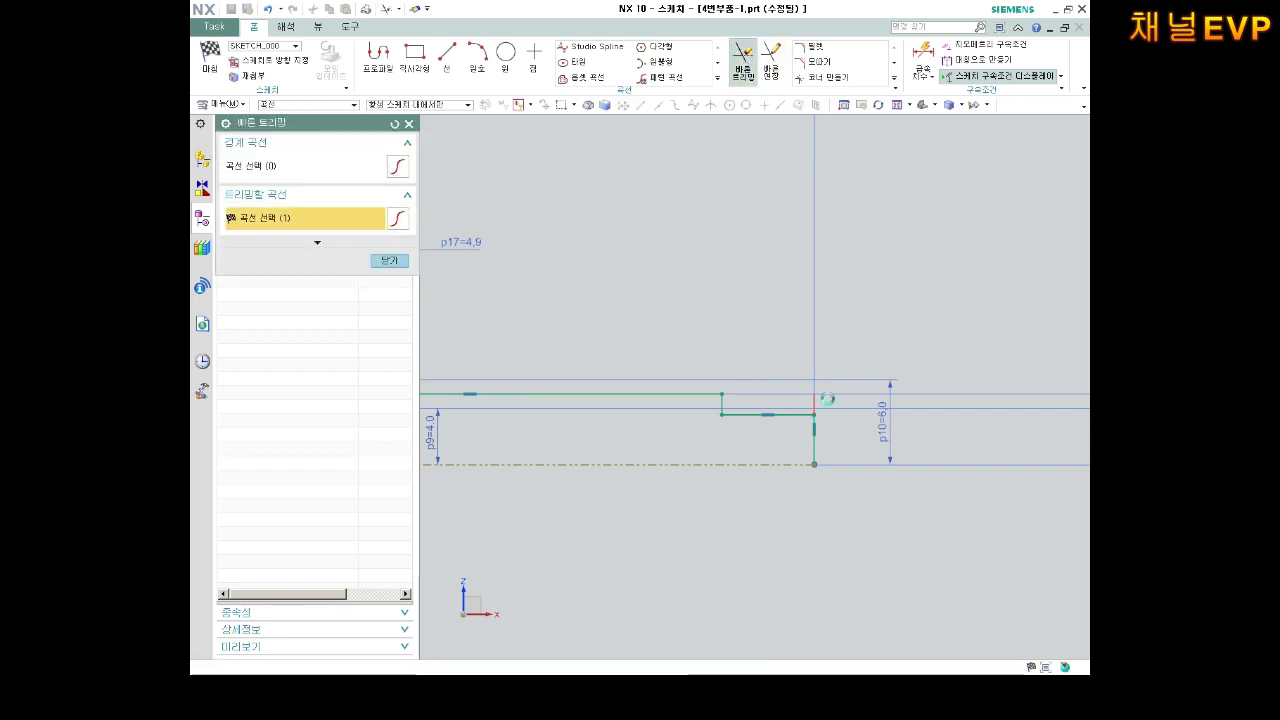
scroll(880, 371, down, 3)
key(Escape)
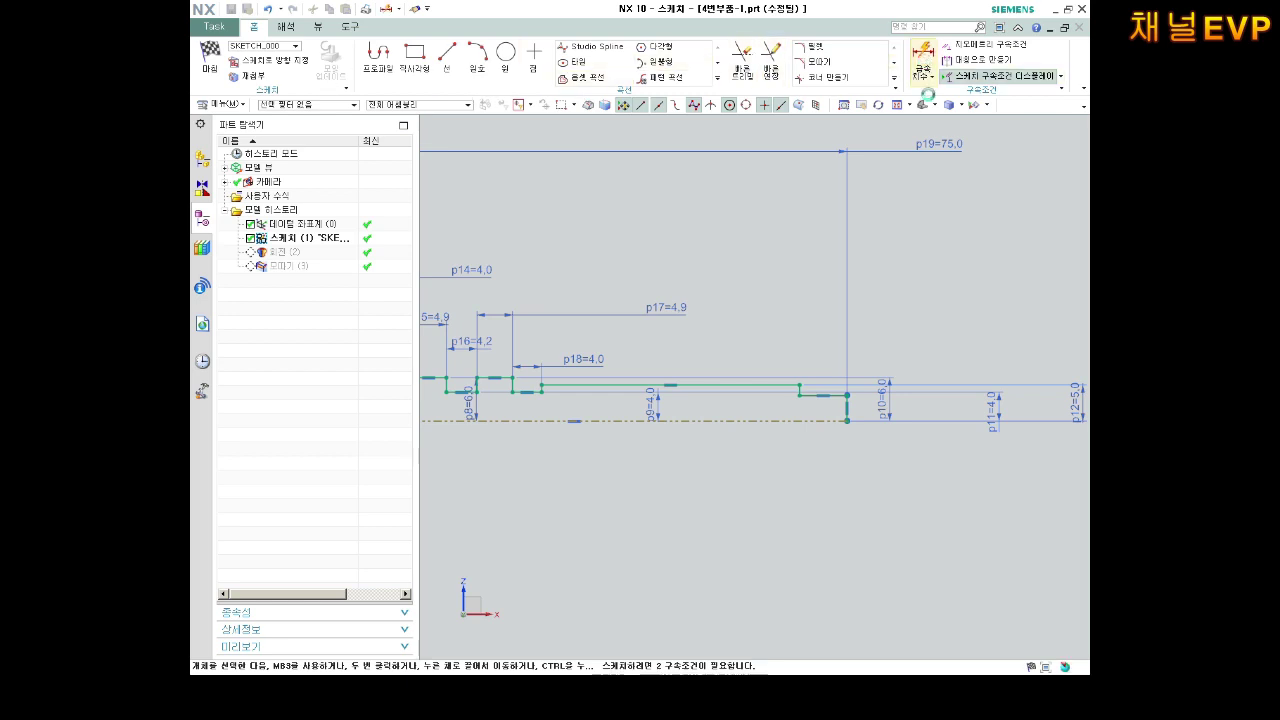
Dimension the step's height from the centre axis as p23 = 3.
click(922, 70)
click(829, 394)
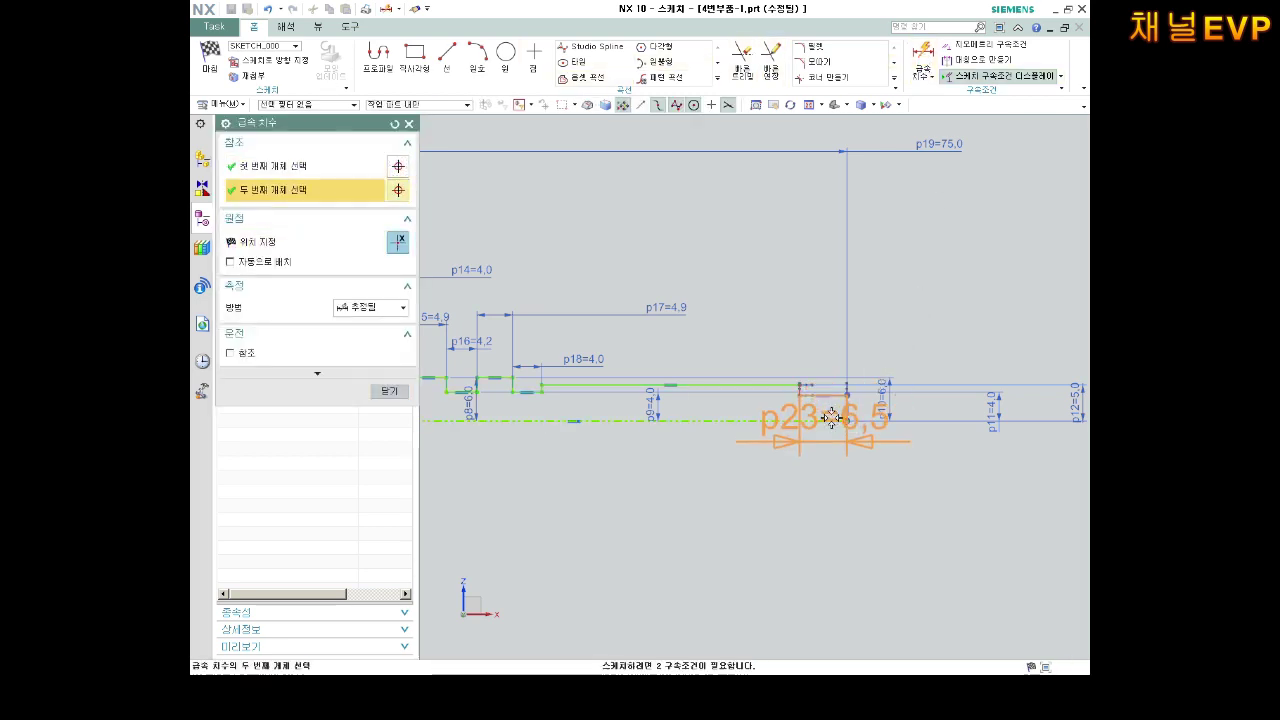
click(831, 416)
click(772, 402)
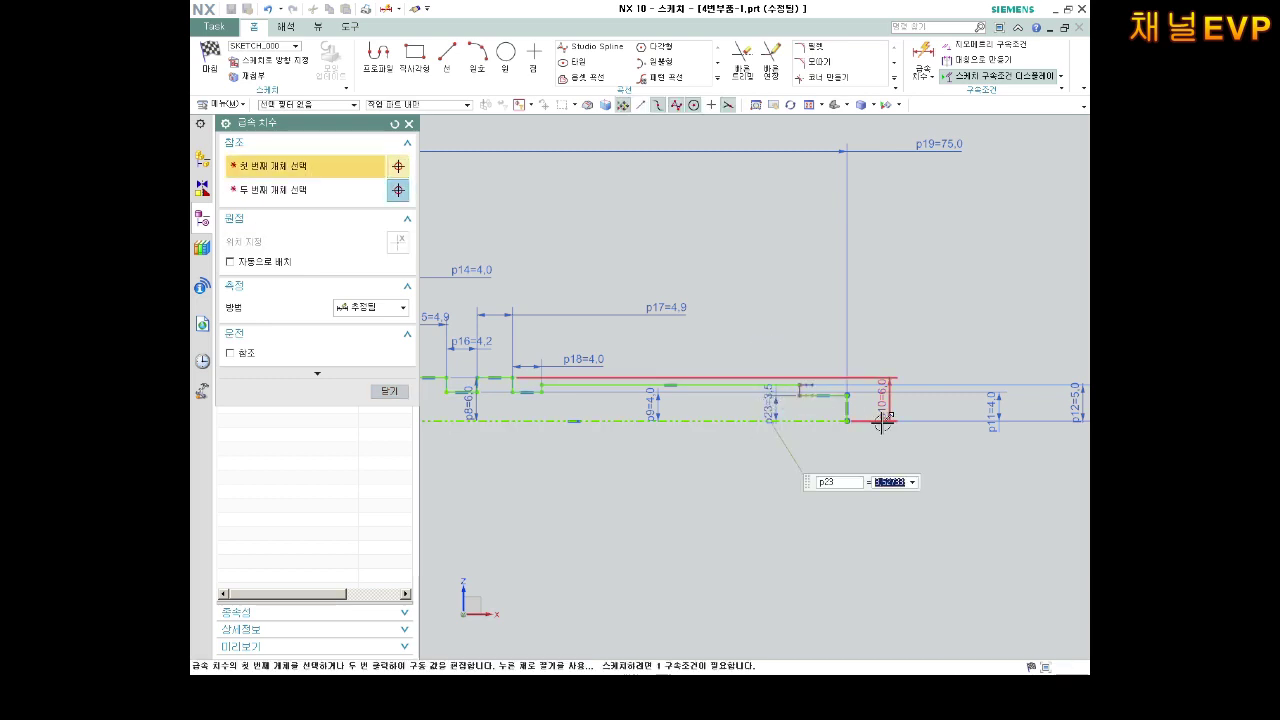
text(3)
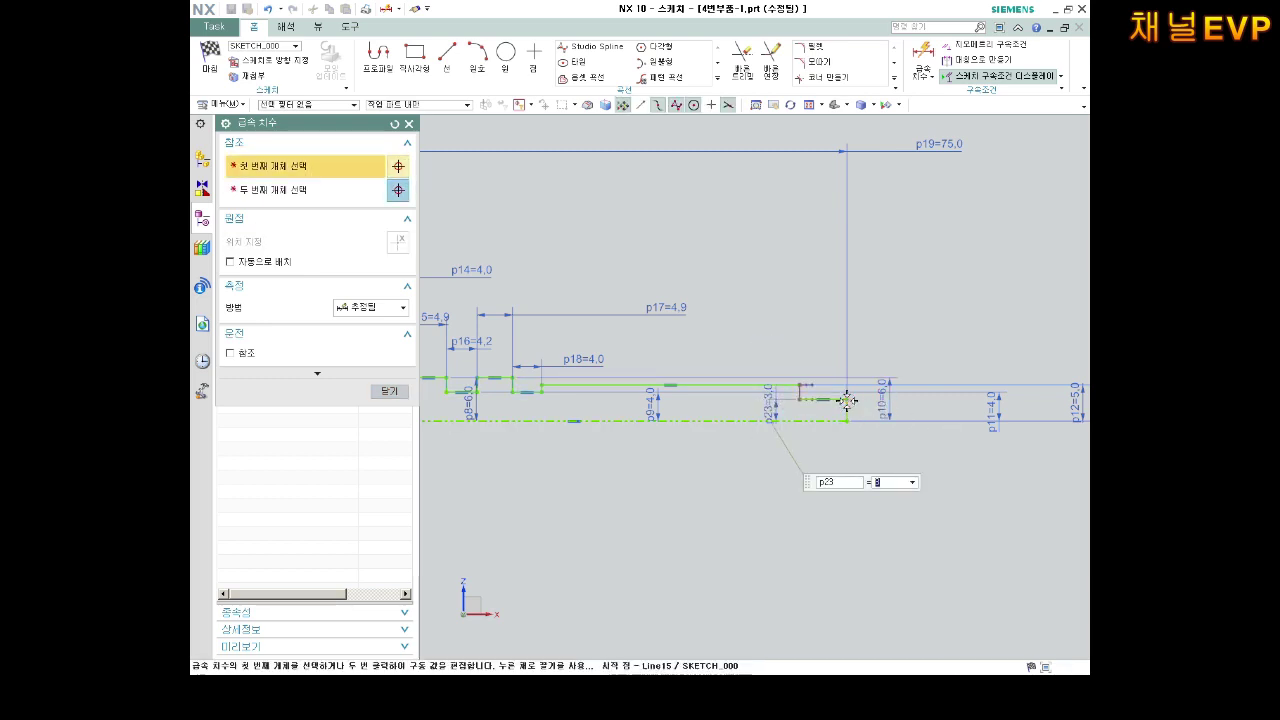
Dimension the step length as p24 = 7 and finish the sketch.
click(797, 394)
click(797, 394)
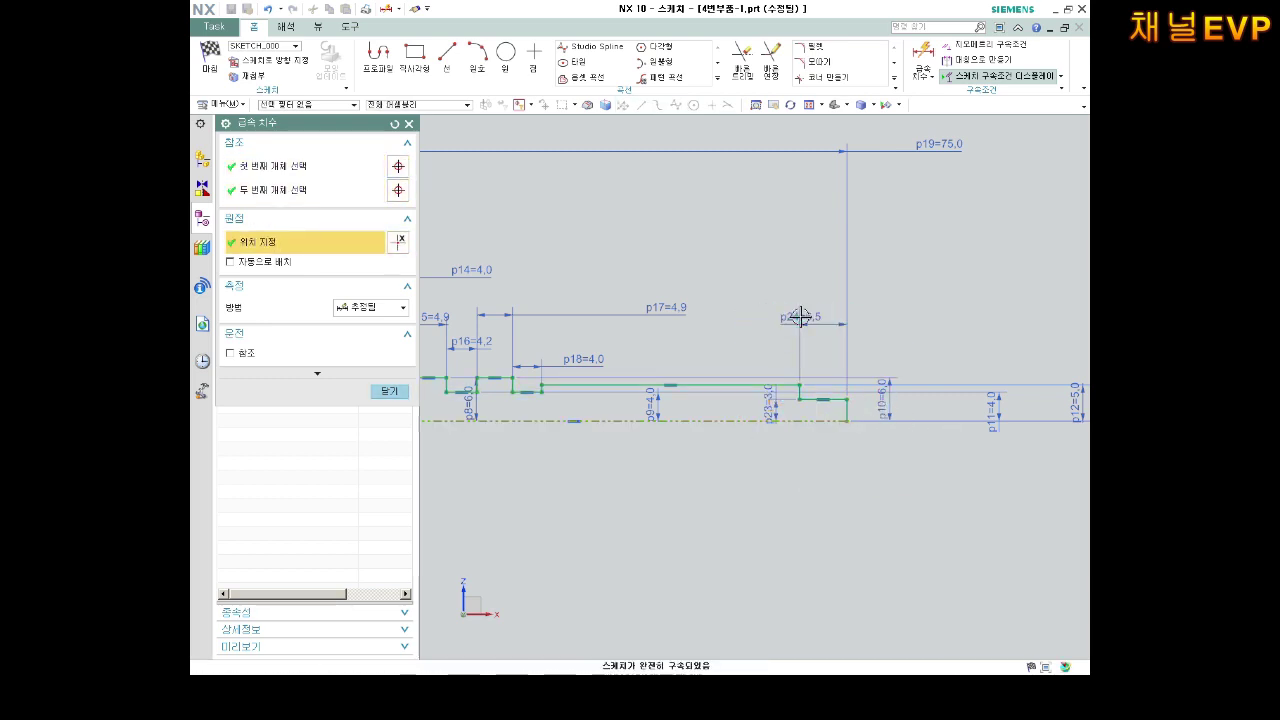
click(800, 316)
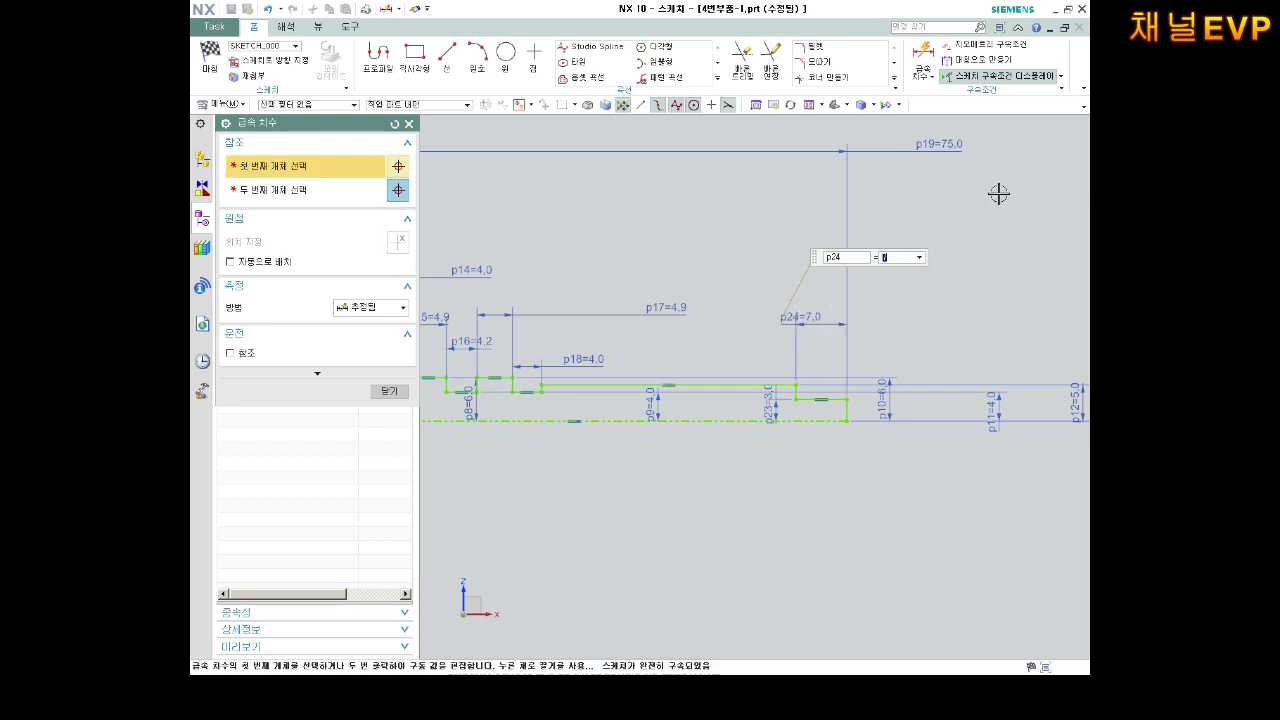
click(209, 55)
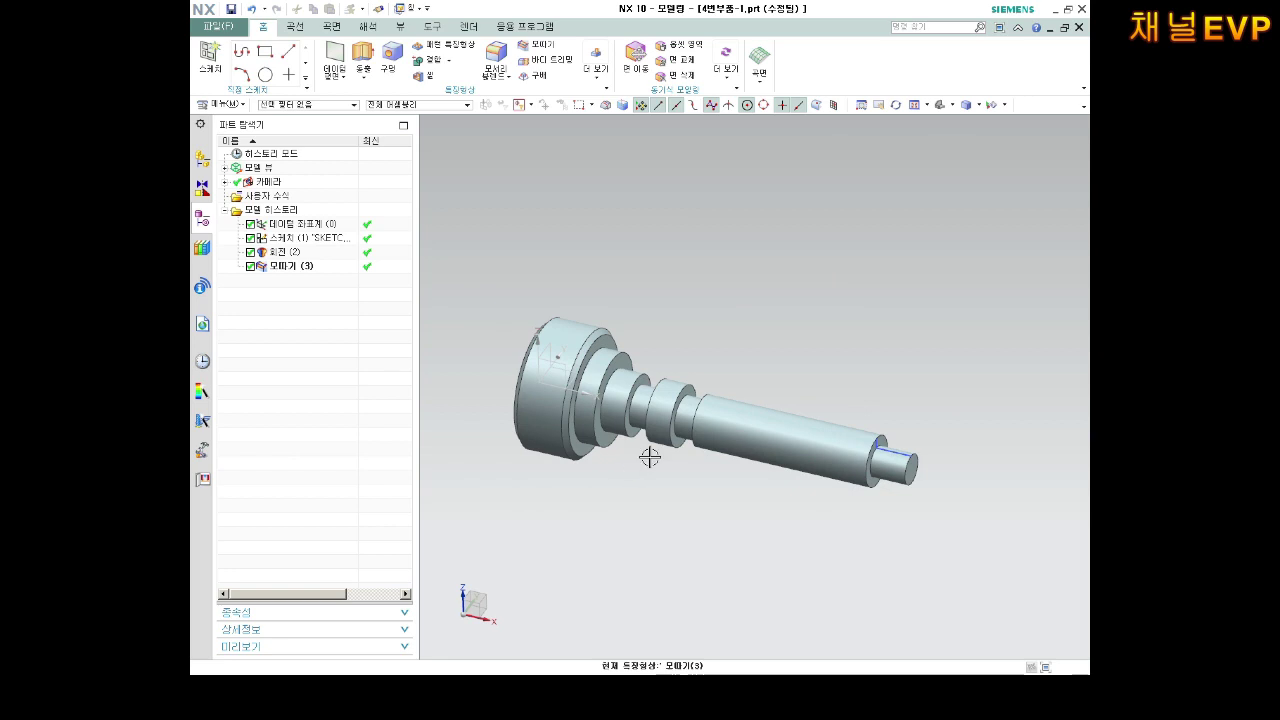
Chamfer the shaft's small end edge by 1 mm and save the part.
middle_drag(649, 456, 883, 433)
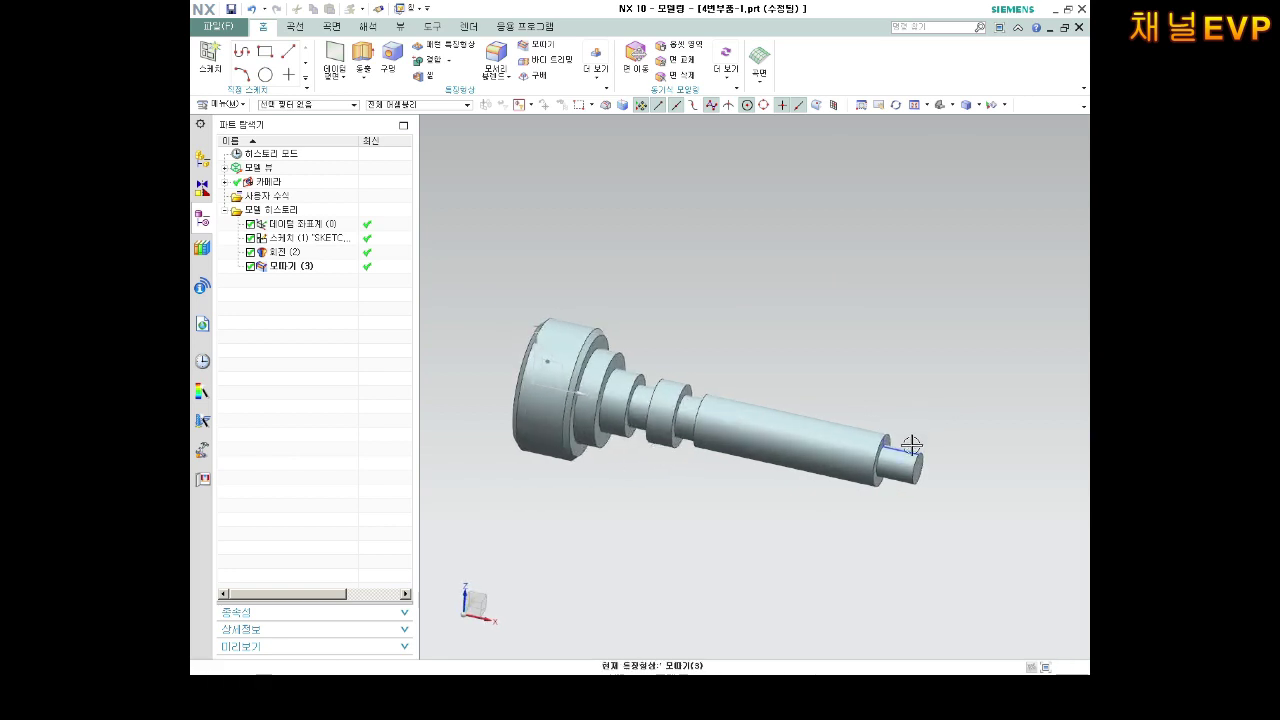
scroll(911, 445, up, 2)
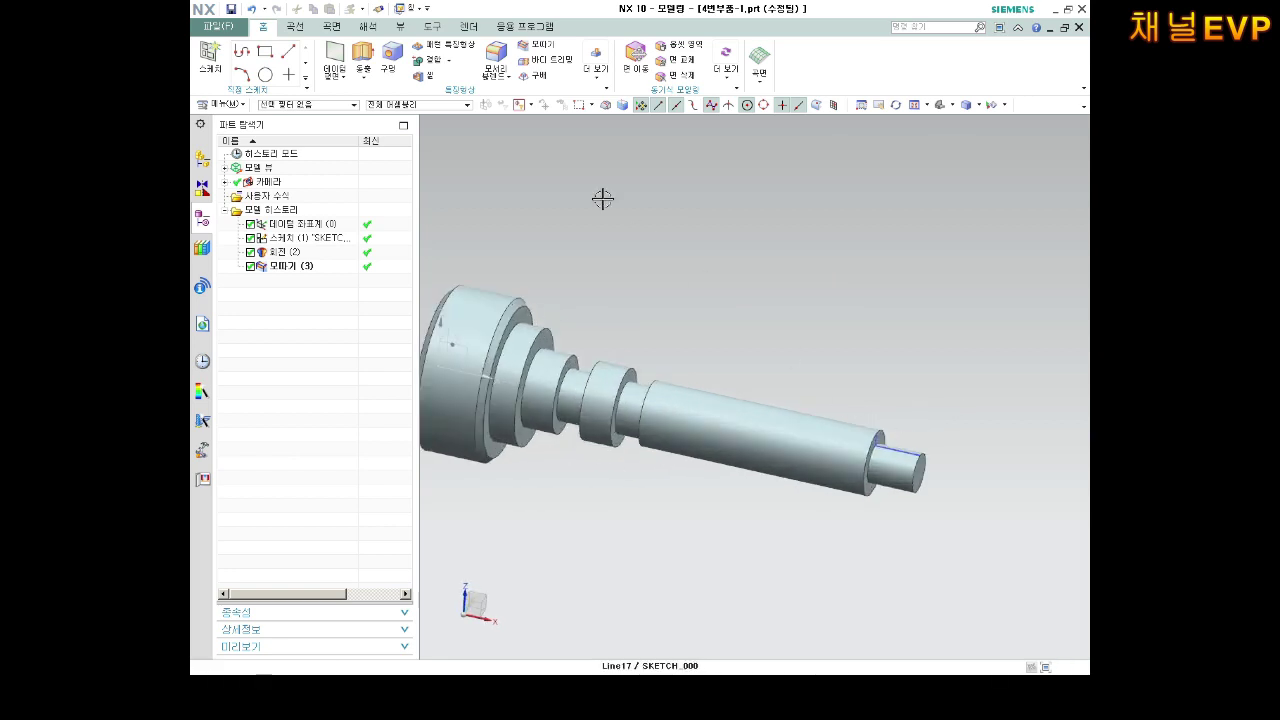
click(535, 45)
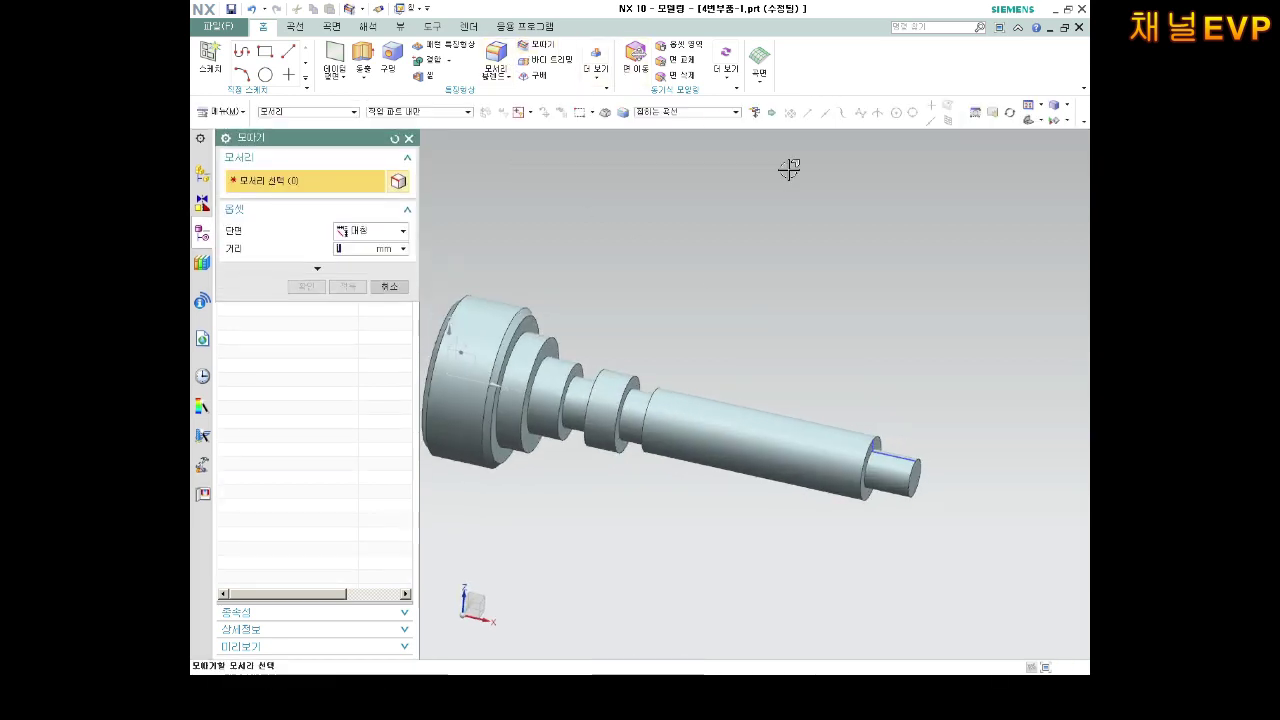
click(914, 452)
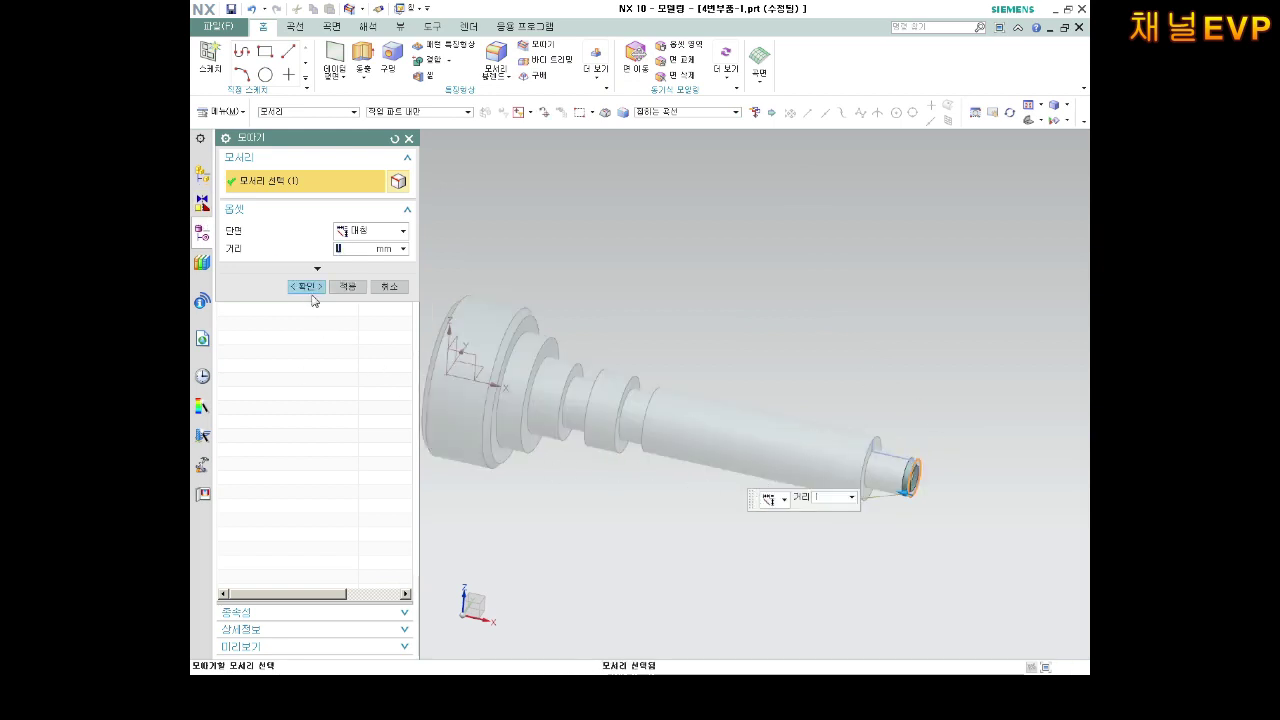
click(306, 286)
scroll(500, 286, down, 3)
scroll(530, 263, up, 4)
scroll(530, 263, up, 1)
key(ctrl+s)
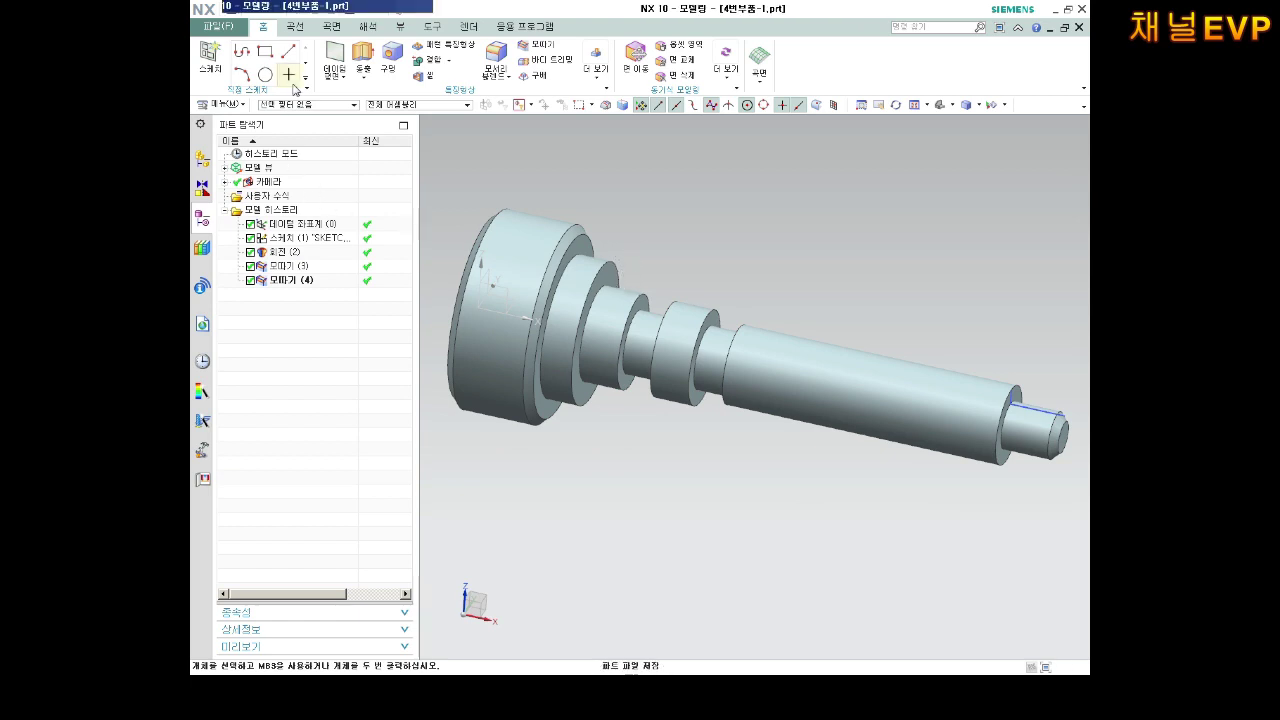
click(431, 28)
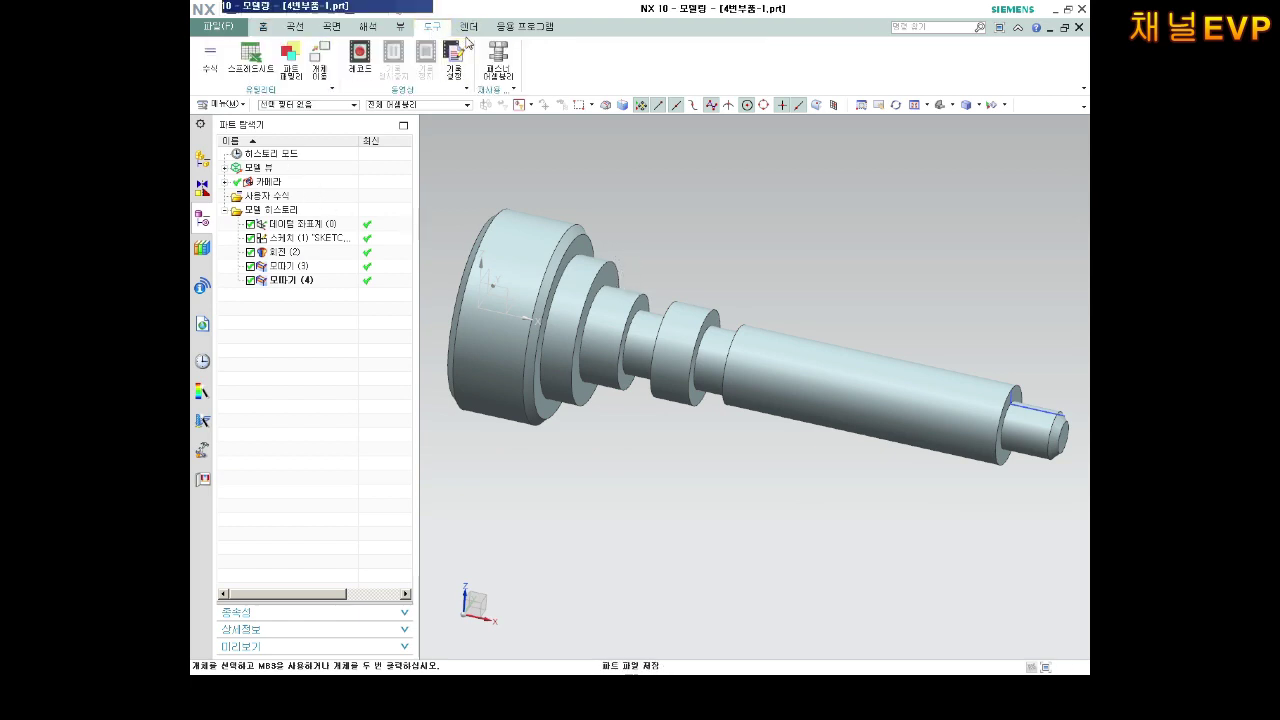
Recolour the shaft solid Green through Edit Object Display and save the part.
click(400, 27)
click(862, 72)
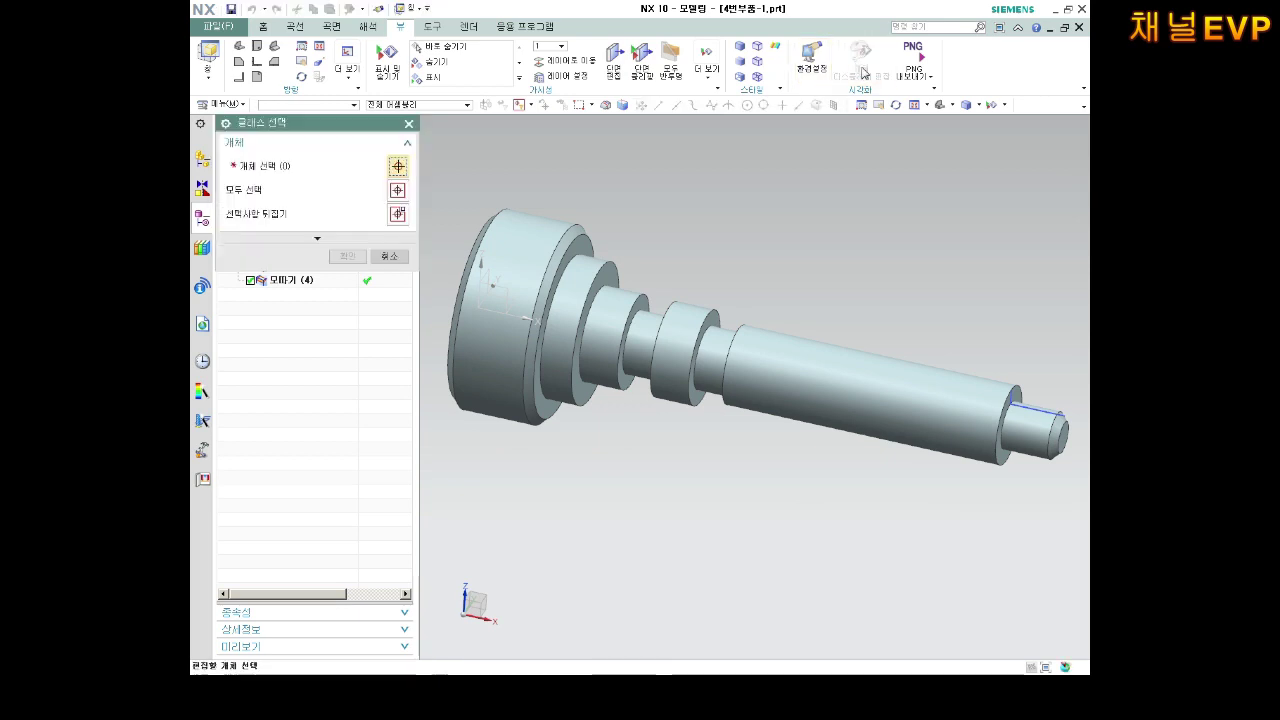
click(516, 268)
click(348, 256)
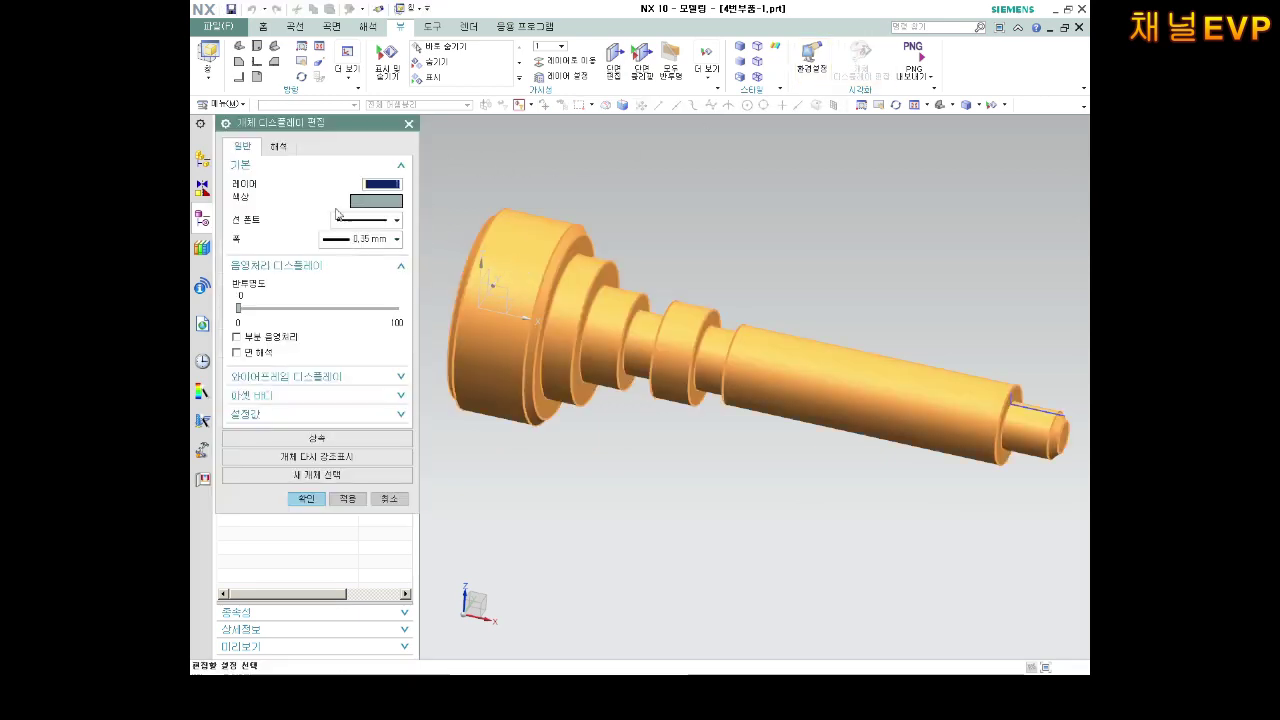
click(376, 201)
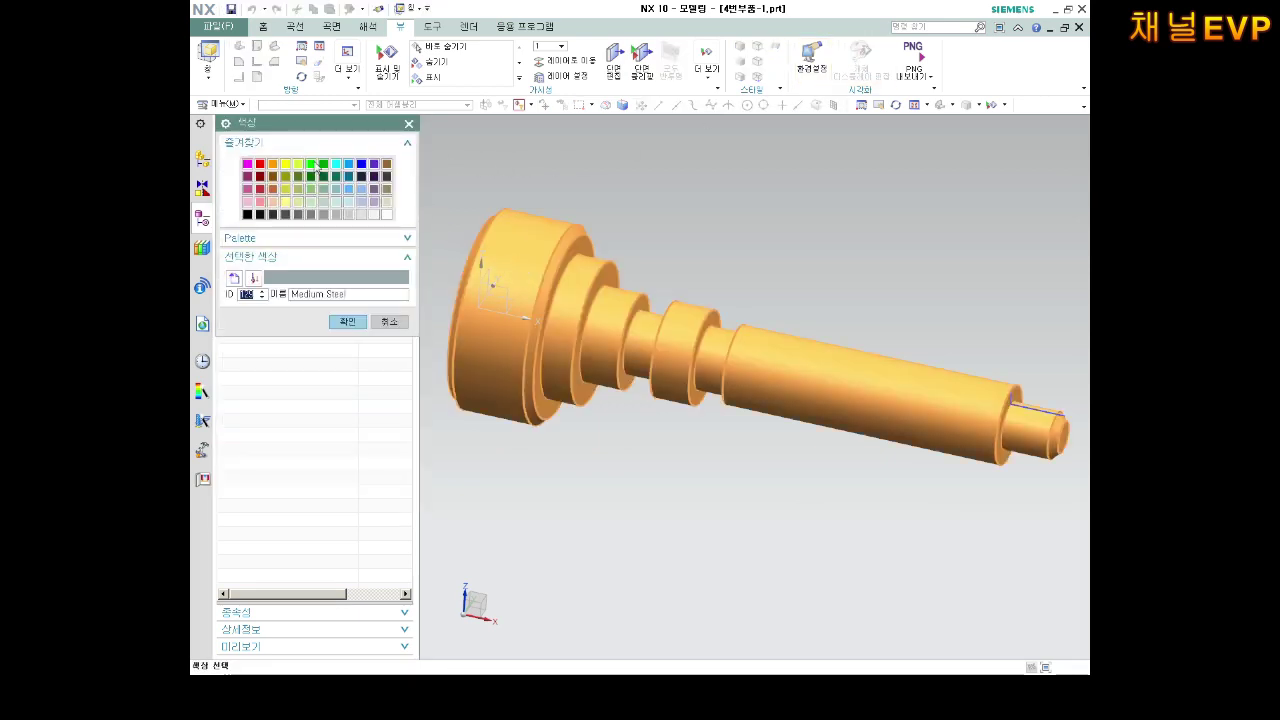
click(311, 164)
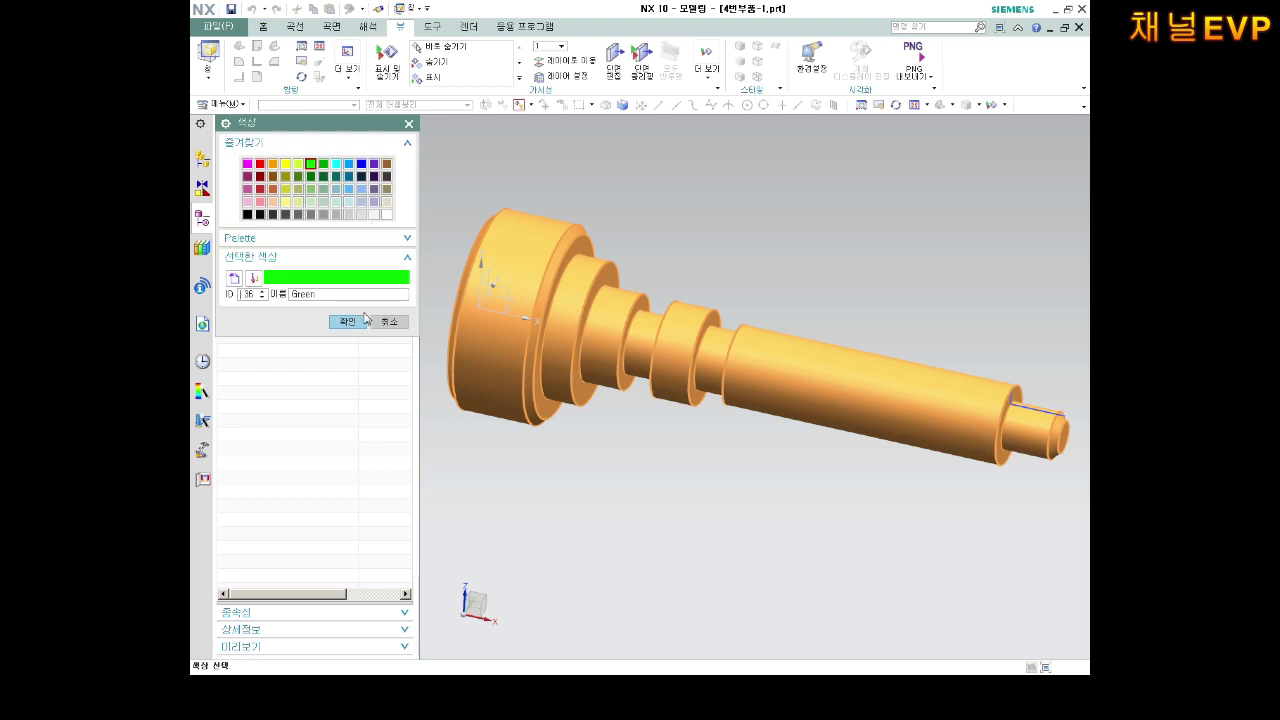
click(364, 318)
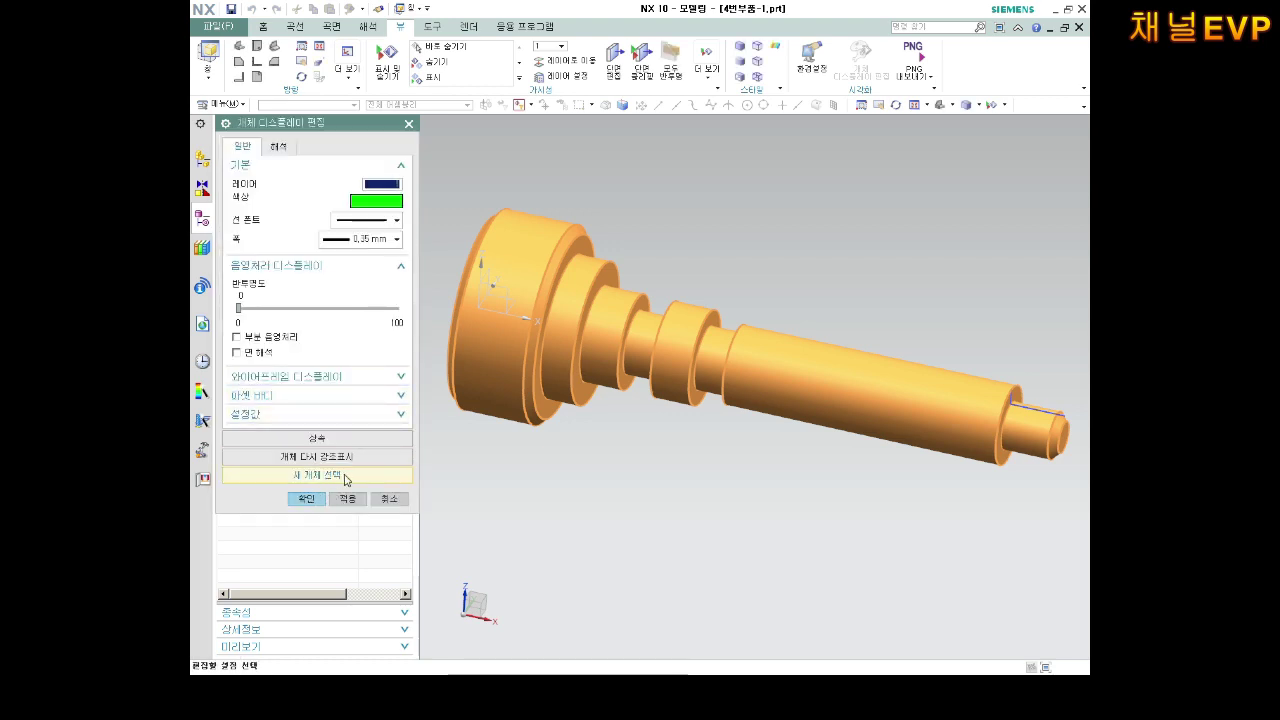
click(306, 498)
middle_drag(623, 406, 566, 386)
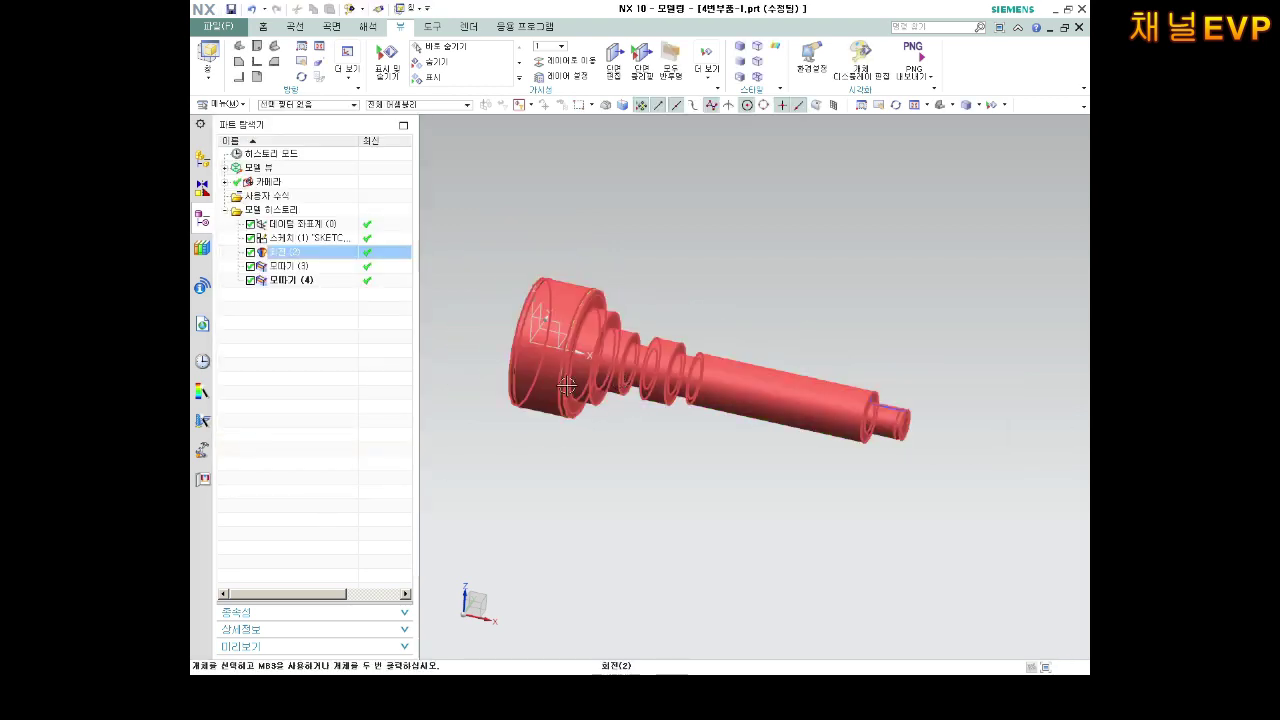
key(ctrl+s)
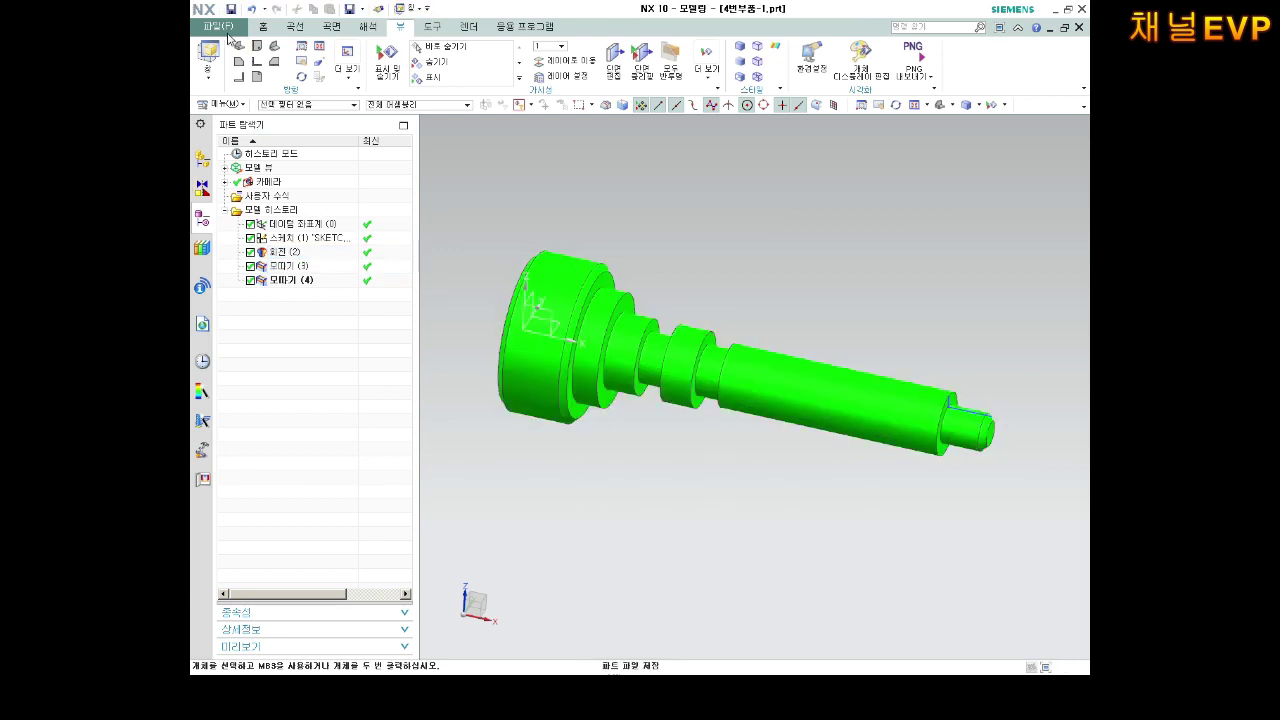
Create assembly1.prt from the Assembly template, bringing up Add Component.
click(220, 27)
click(232, 47)
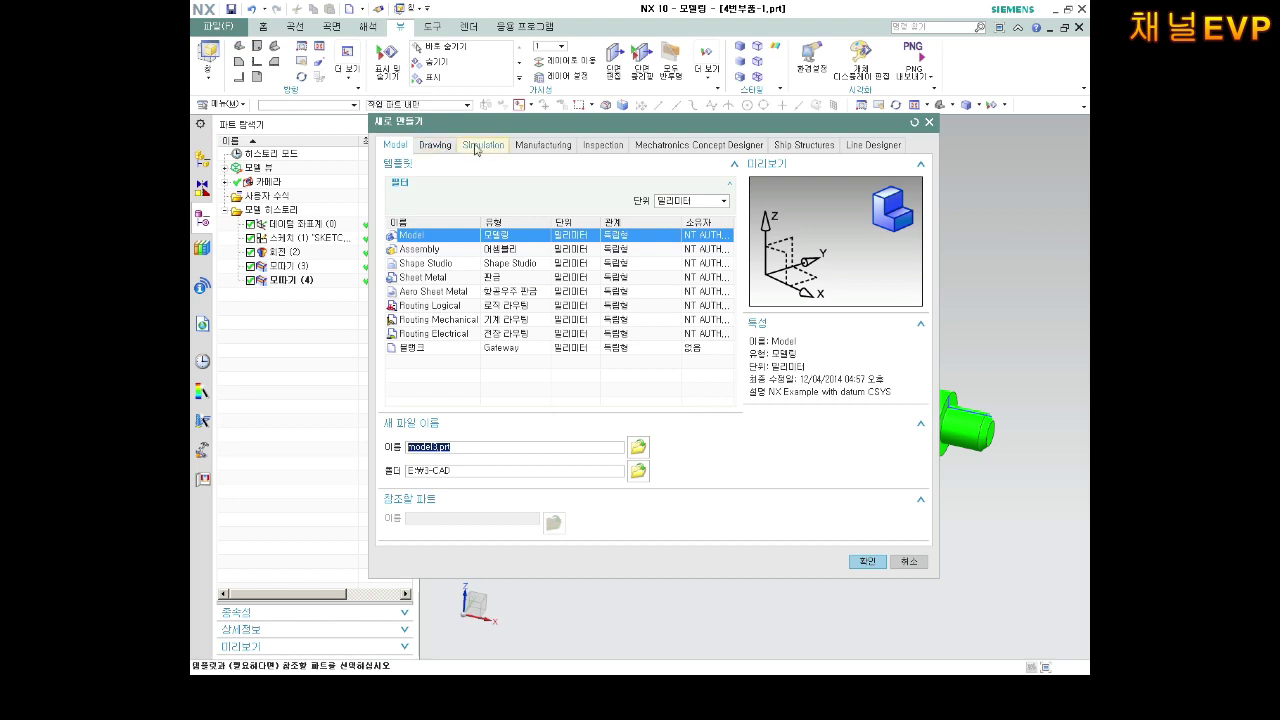
click(451, 249)
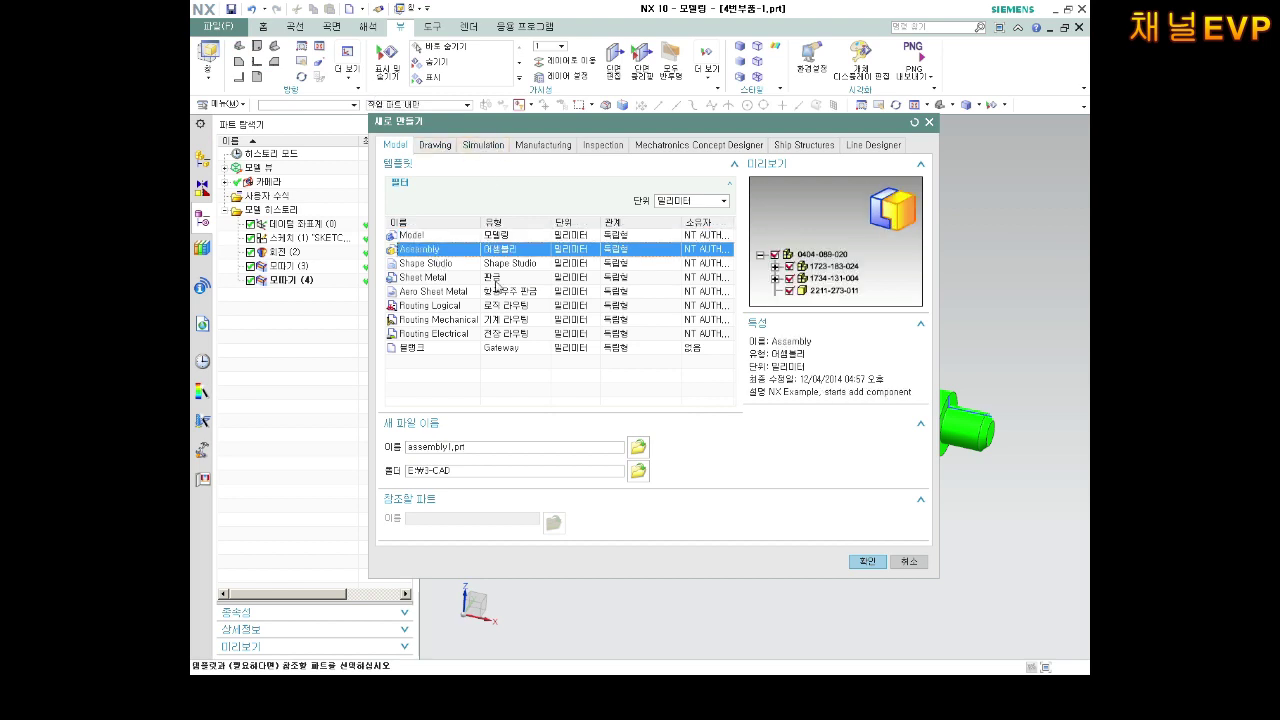
click(867, 563)
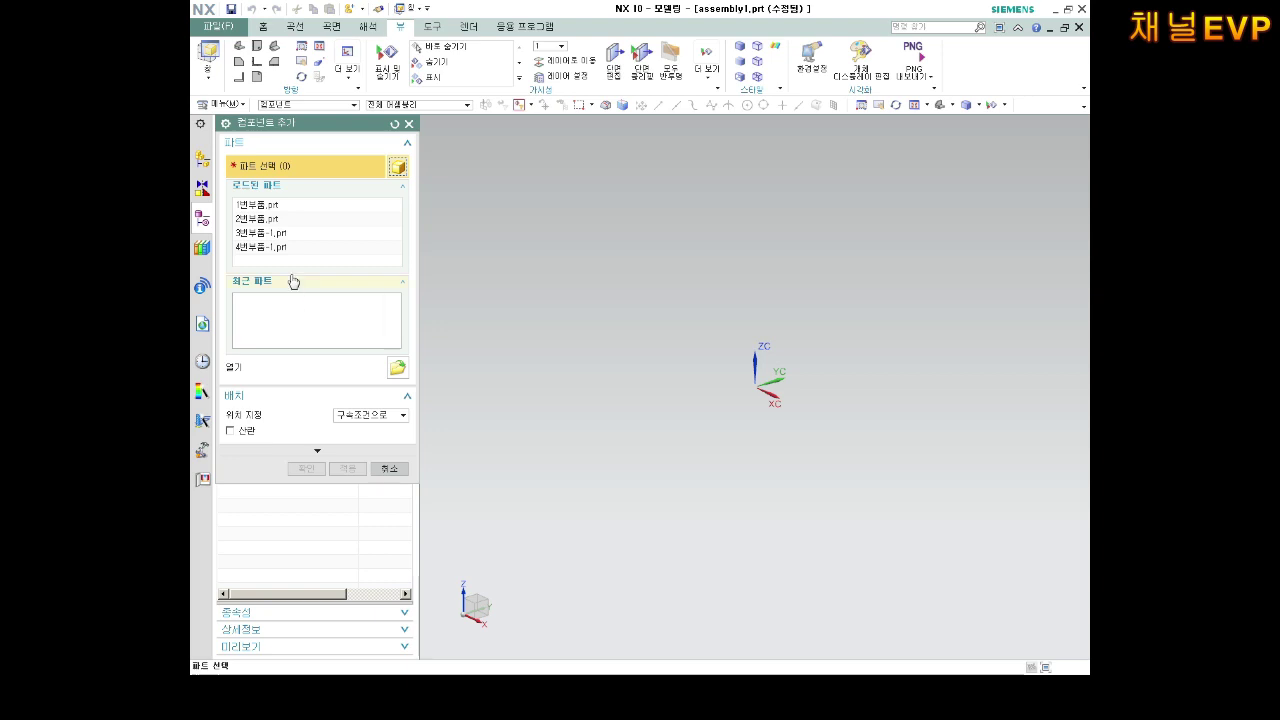
Place 1번부품.prt, the magenta L-bracket, as the first assembly component.
click(256, 205)
middle_click(670, 373)
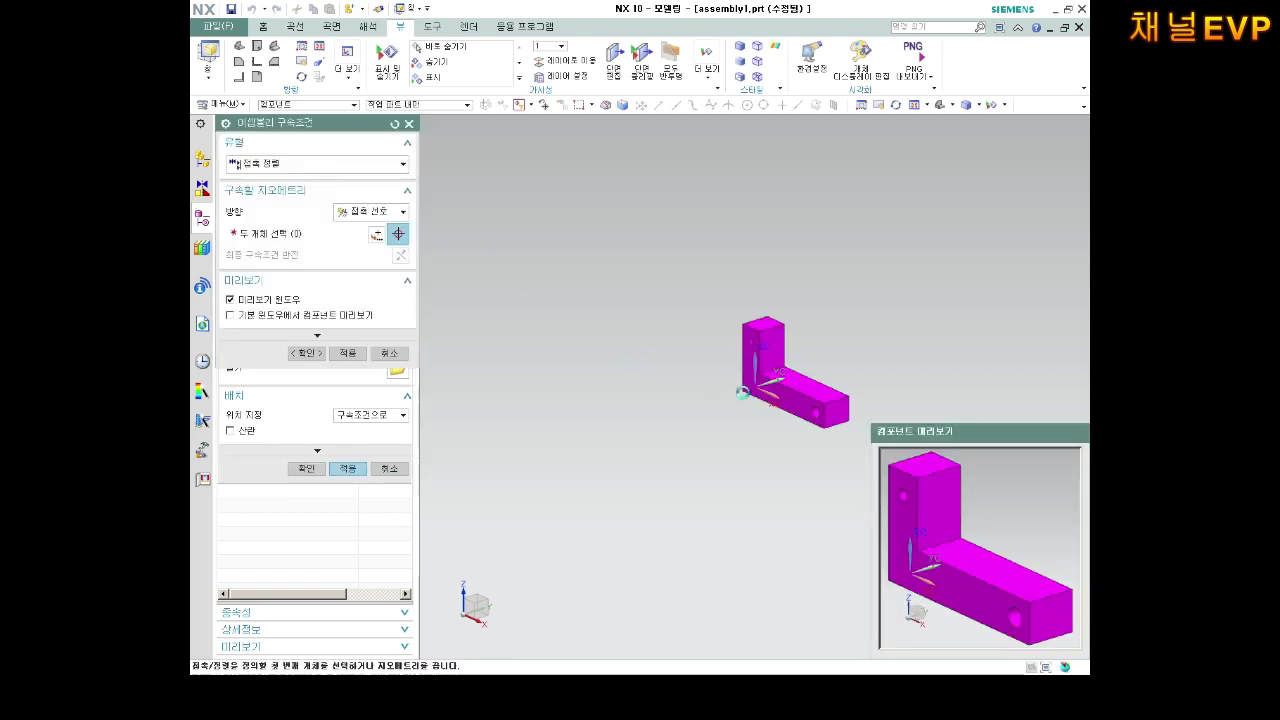
click(356, 353)
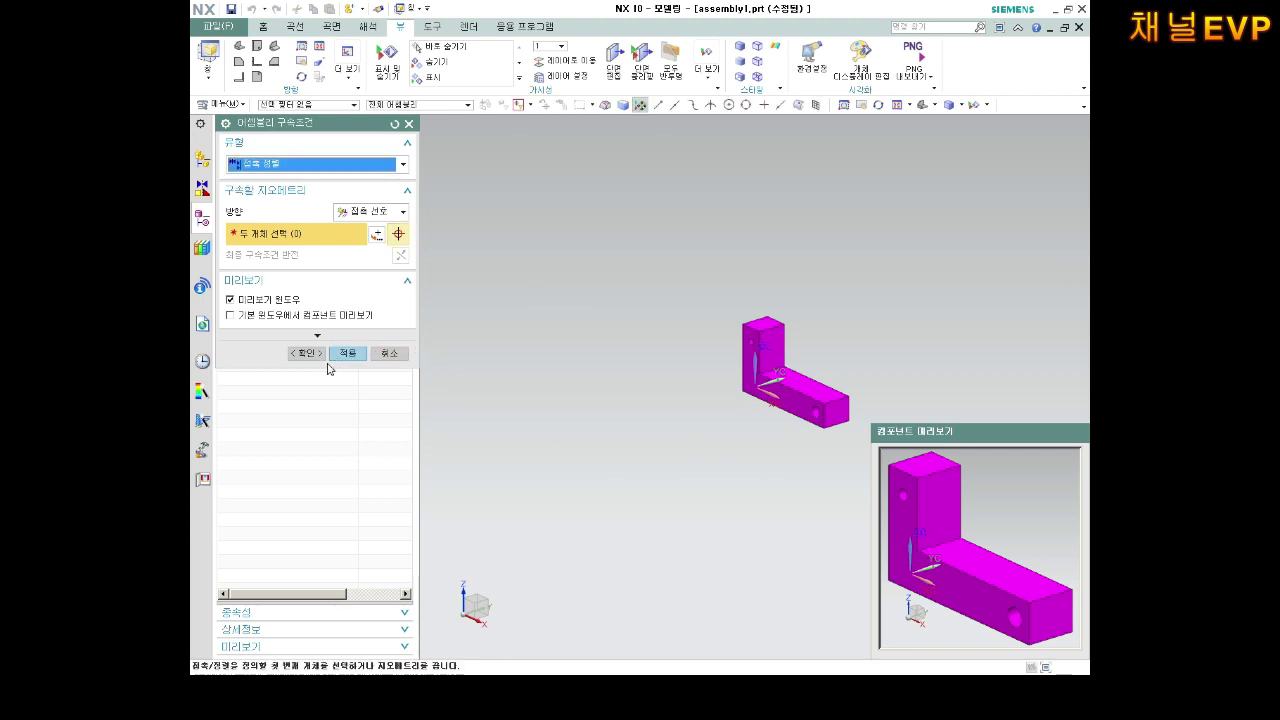
click(318, 356)
middle_drag(865, 352, 795, 382)
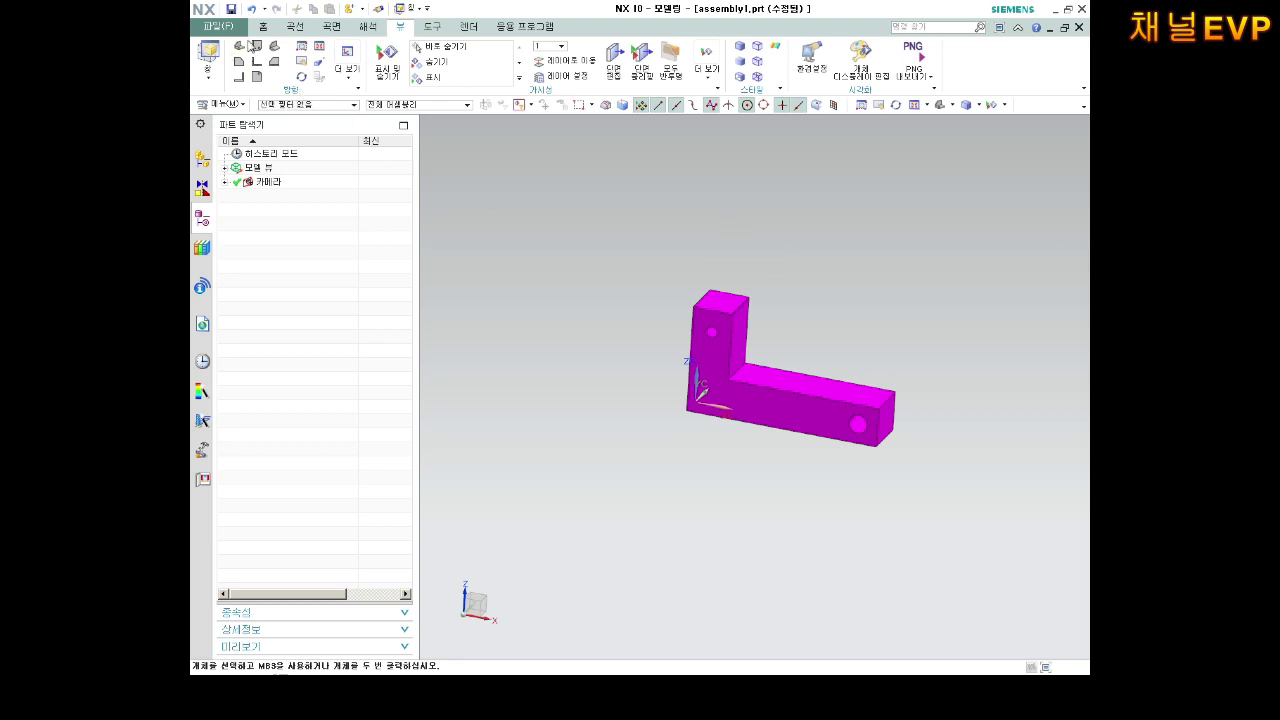
Try adding 2번부품.prt from the Assembly group, then cancel that placement.
click(260, 30)
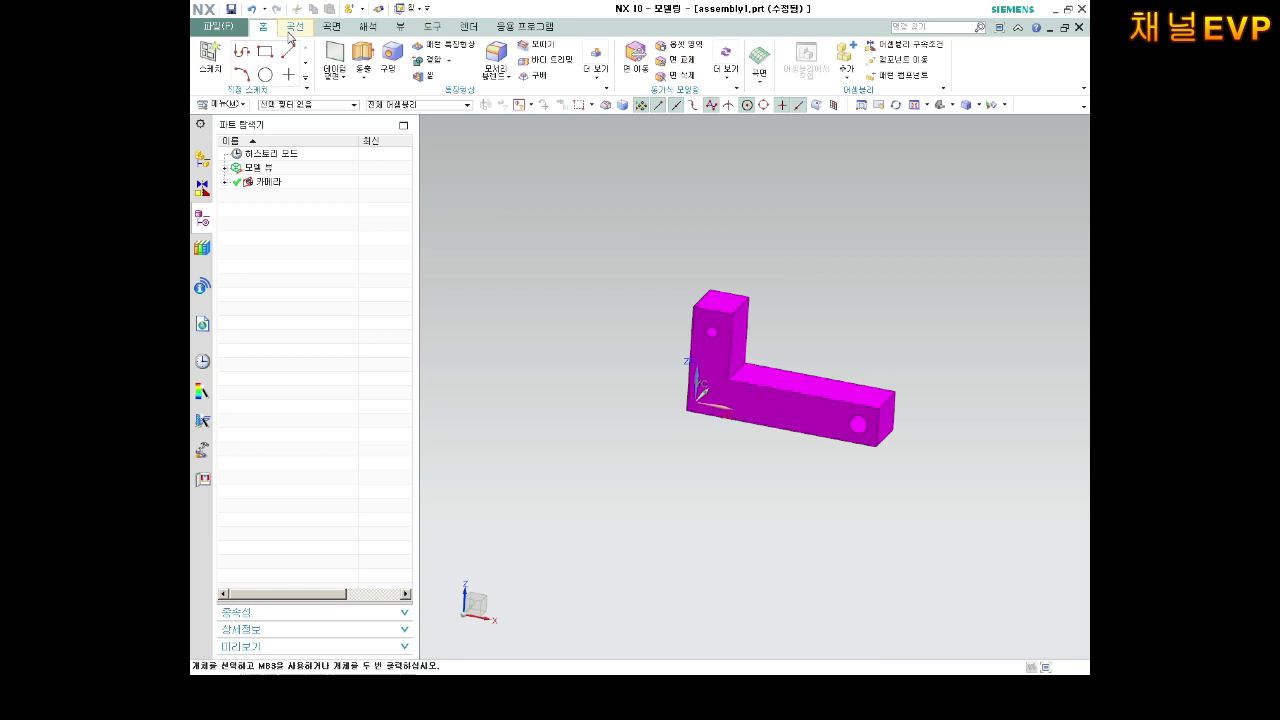
click(944, 93)
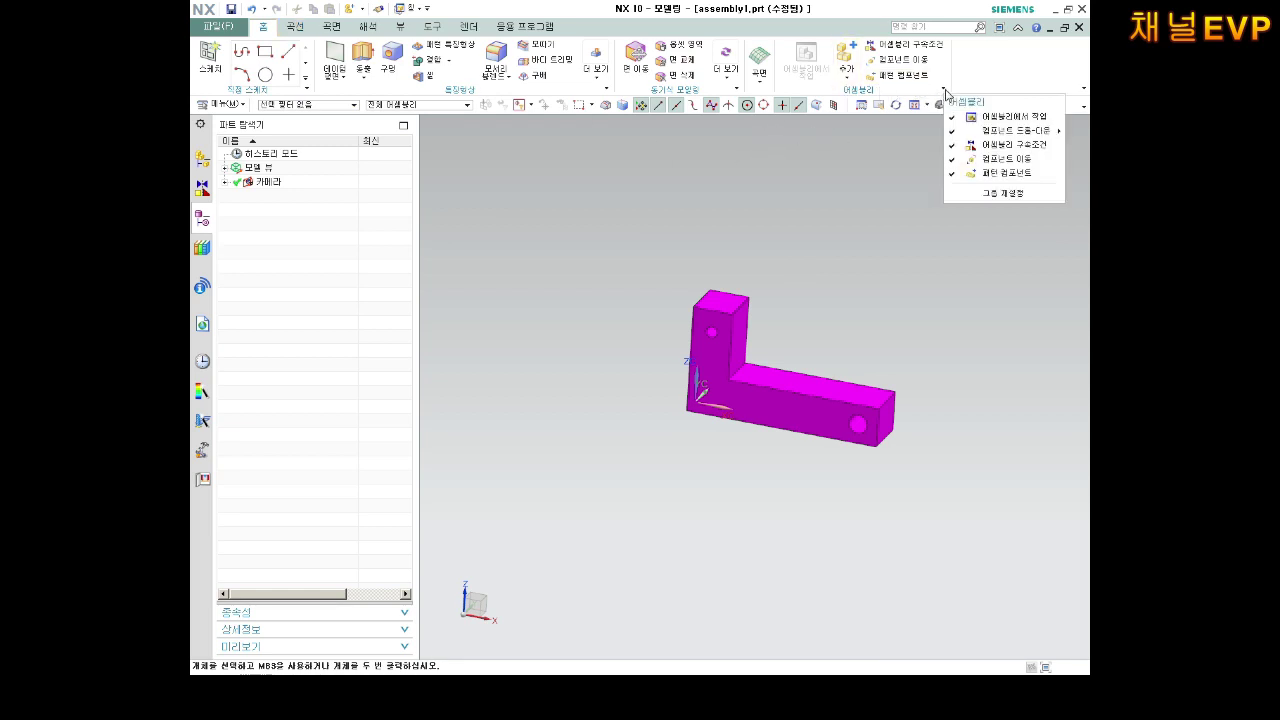
click(848, 68)
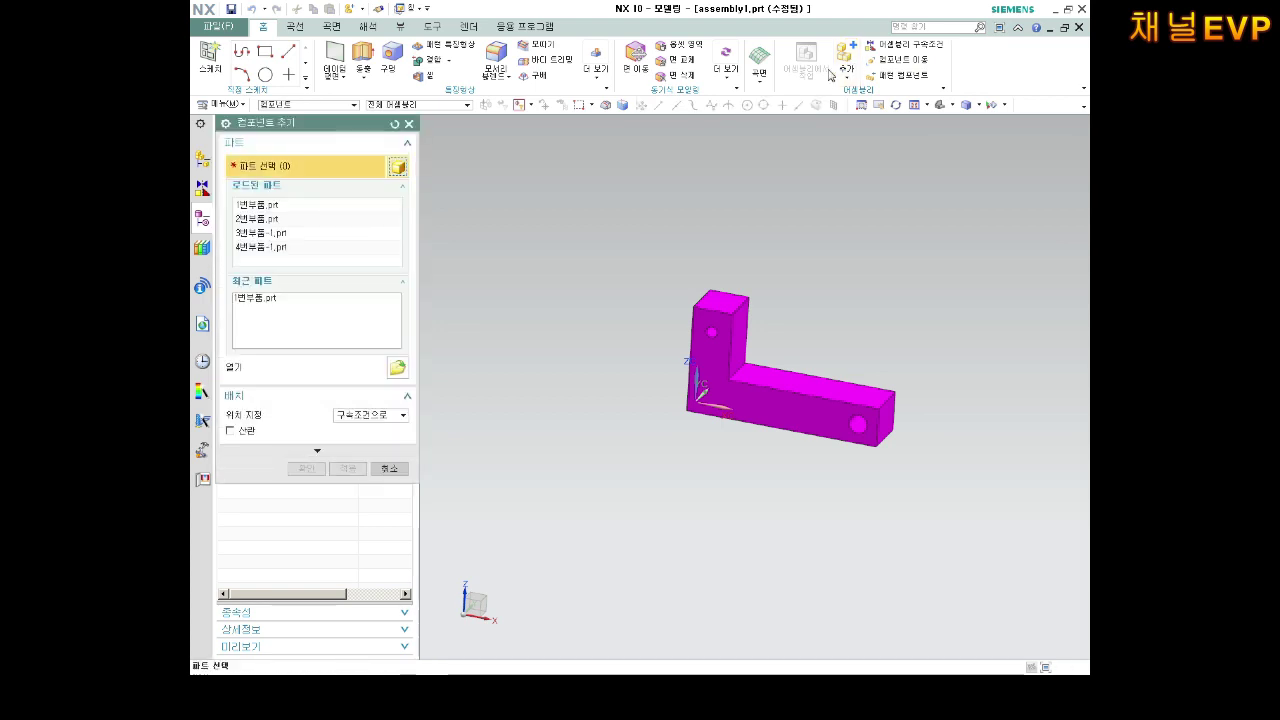
double_click(245, 222)
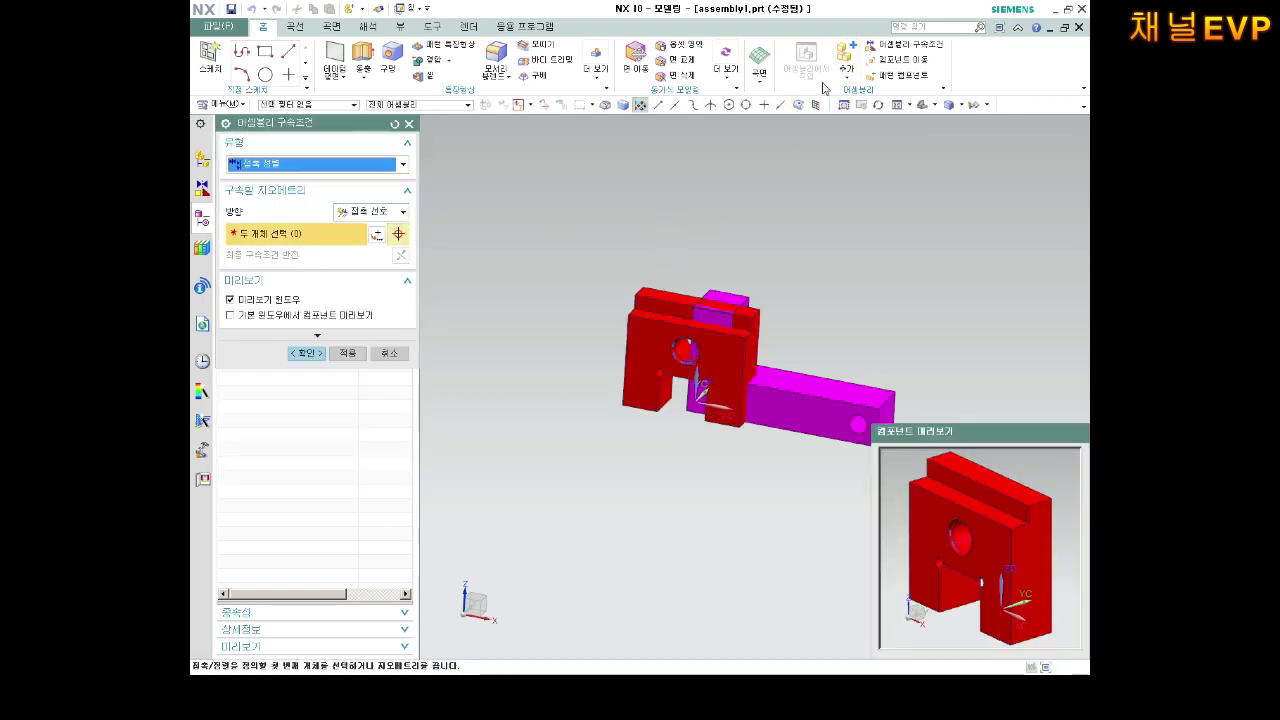
click(347, 353)
click(371, 174)
click(376, 188)
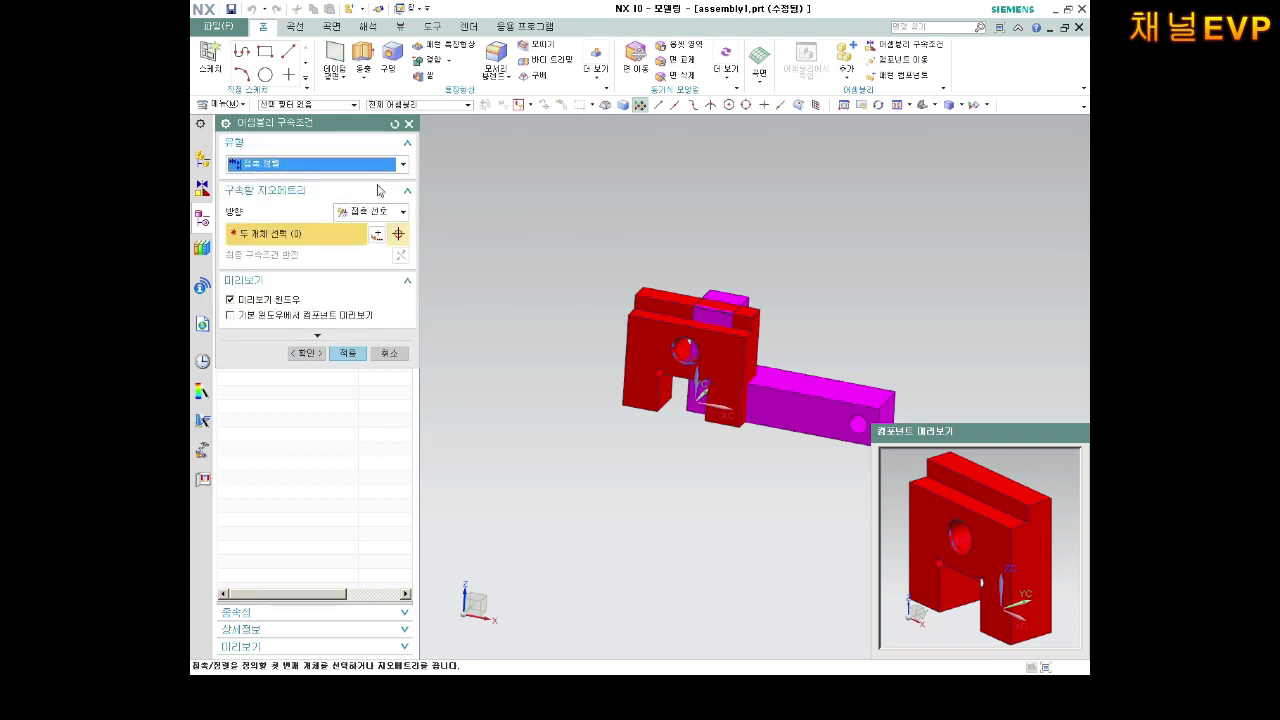
key(Escape)
key(Escape)
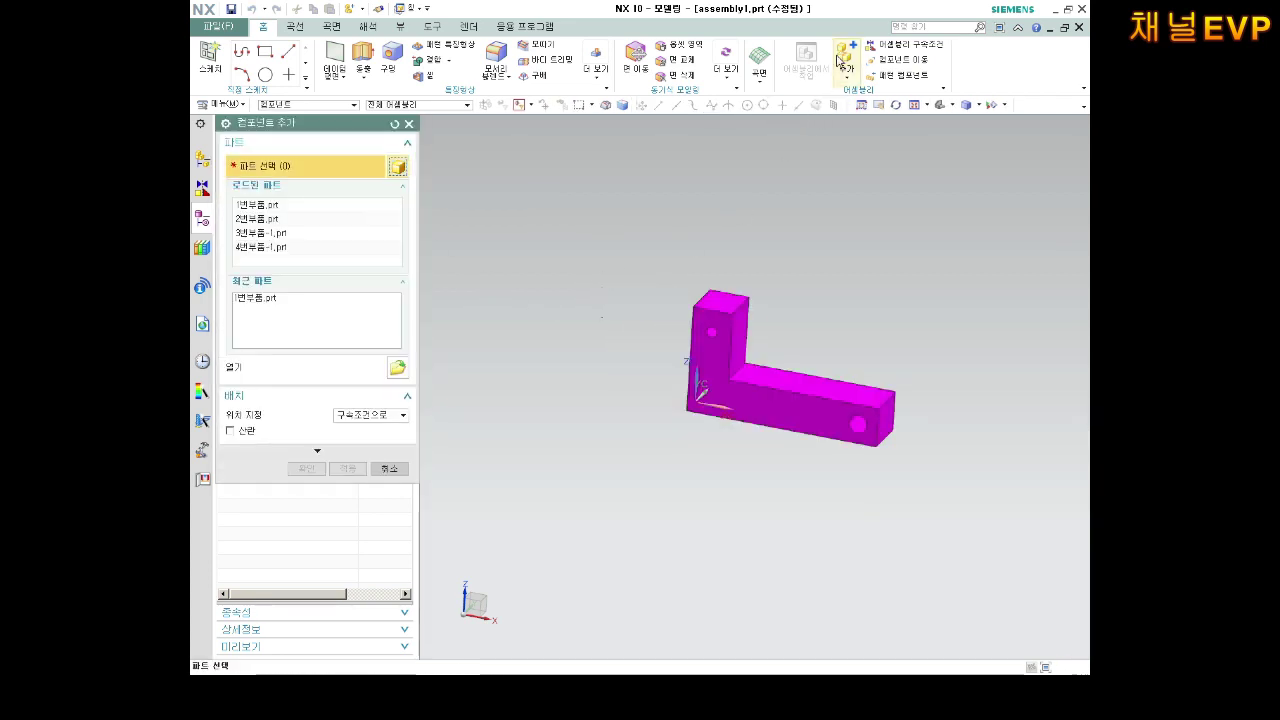
Add 2번부품.prt, the red block, to the assembly.
click(846, 52)
click(257, 218)
middle_click(443, 214)
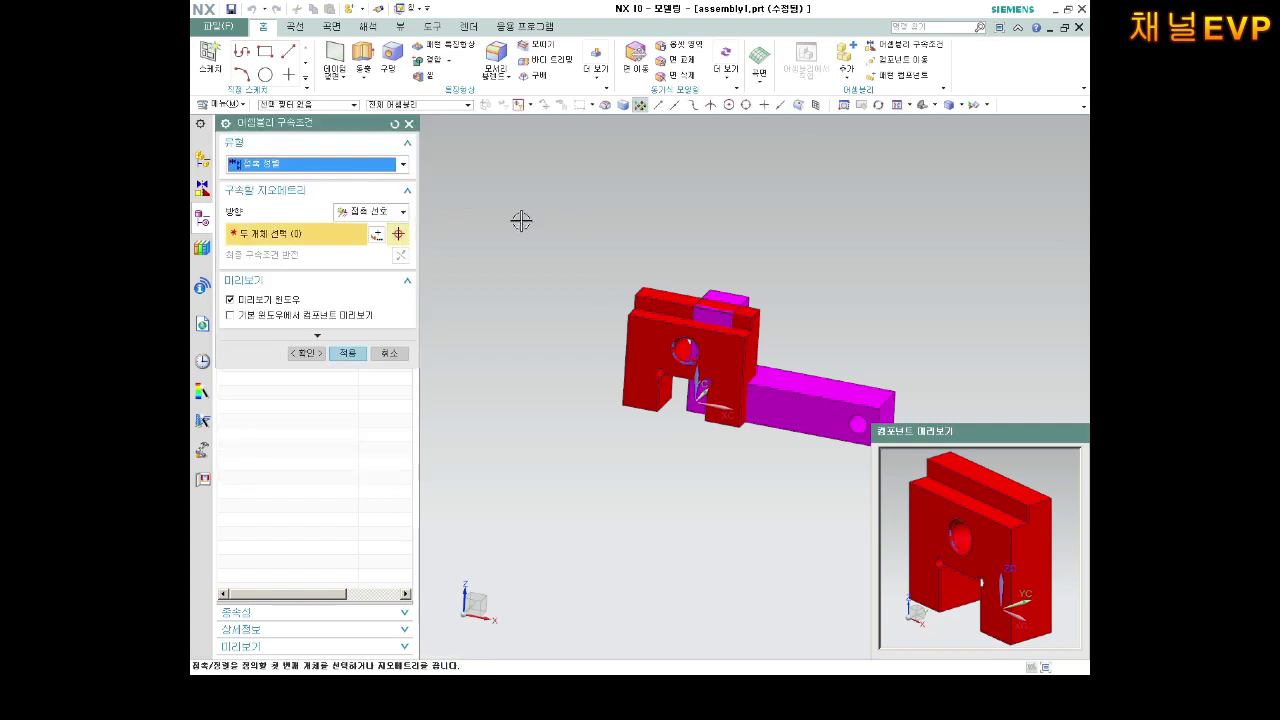
click(335, 355)
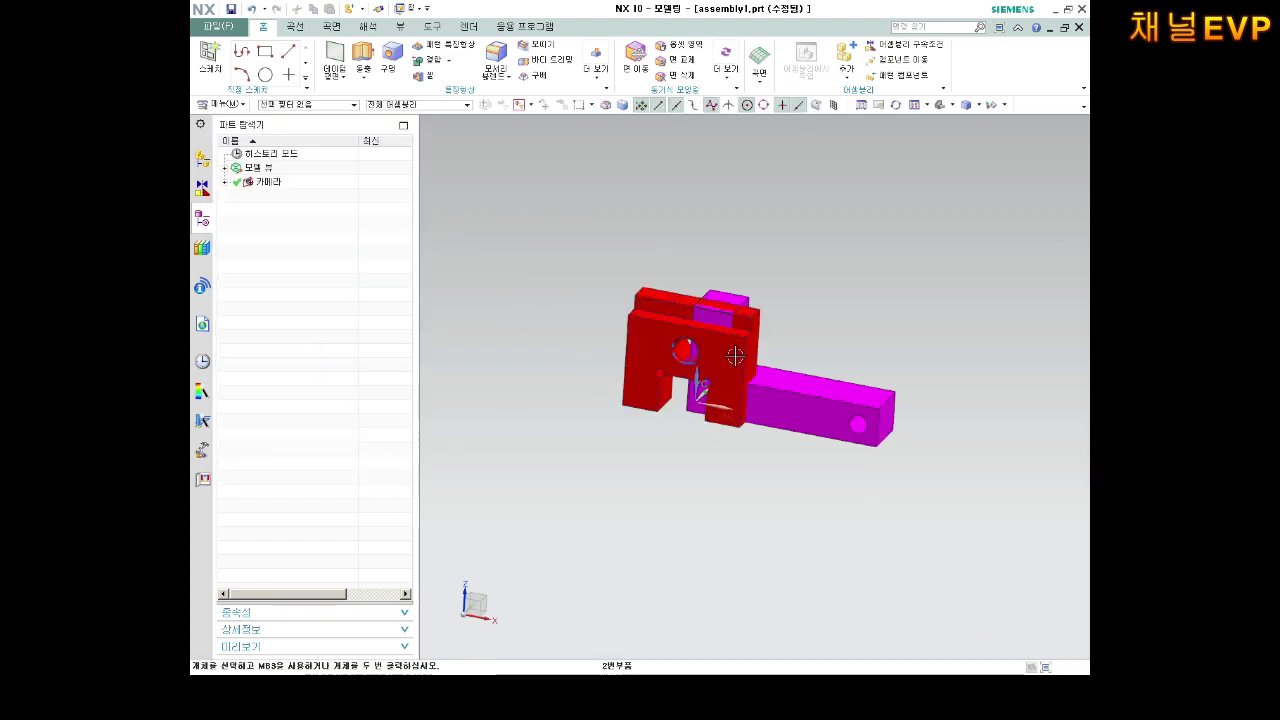
Select the red block for Move Component with Dynamic motion.
click(897, 59)
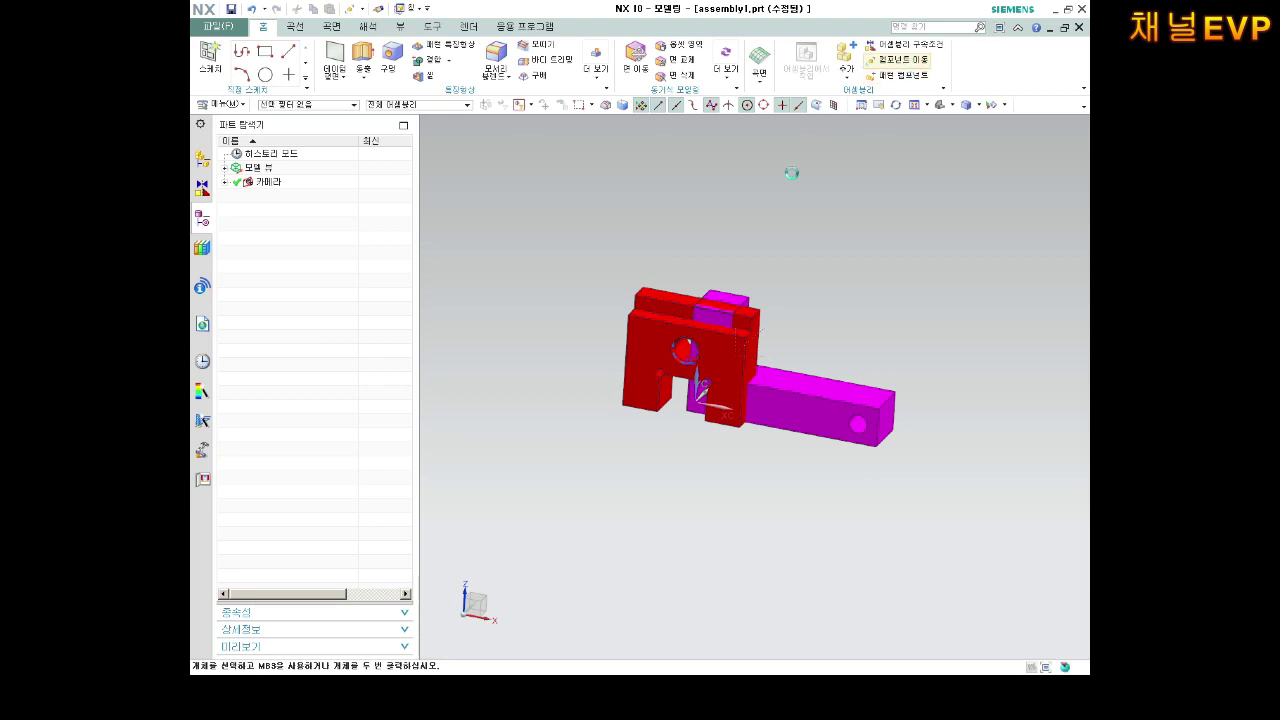
click(667, 313)
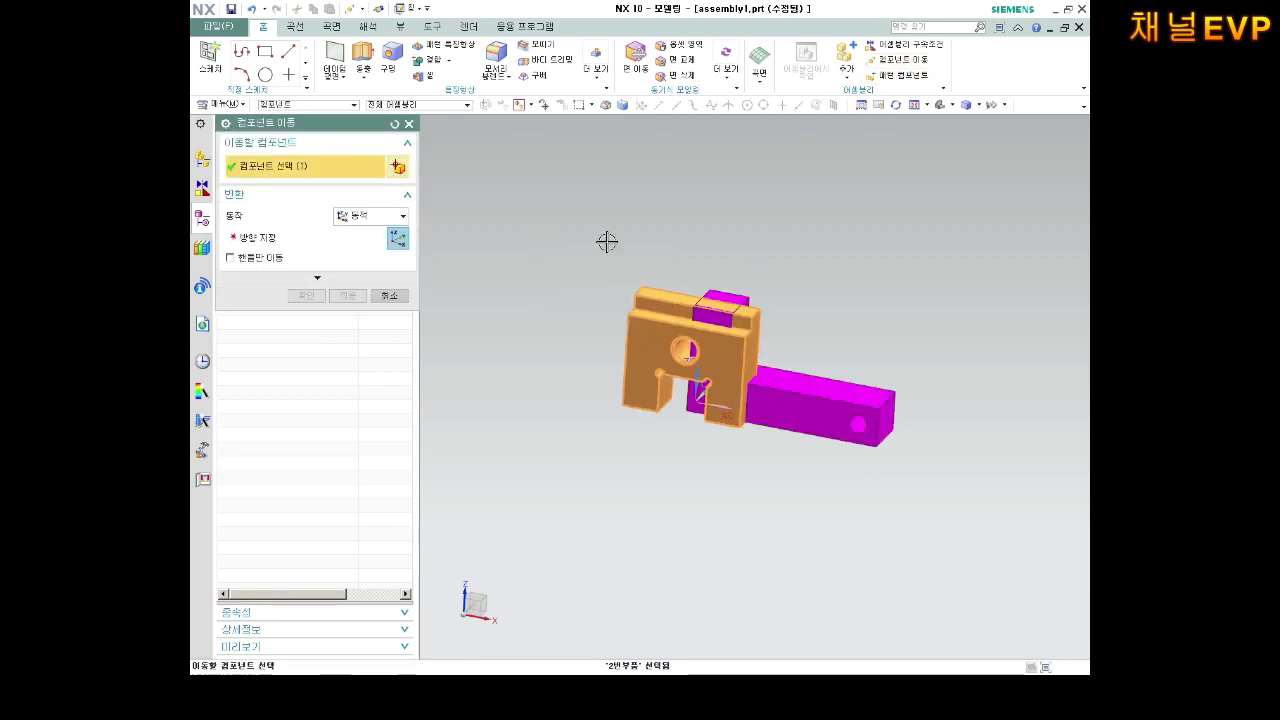
click(386, 219)
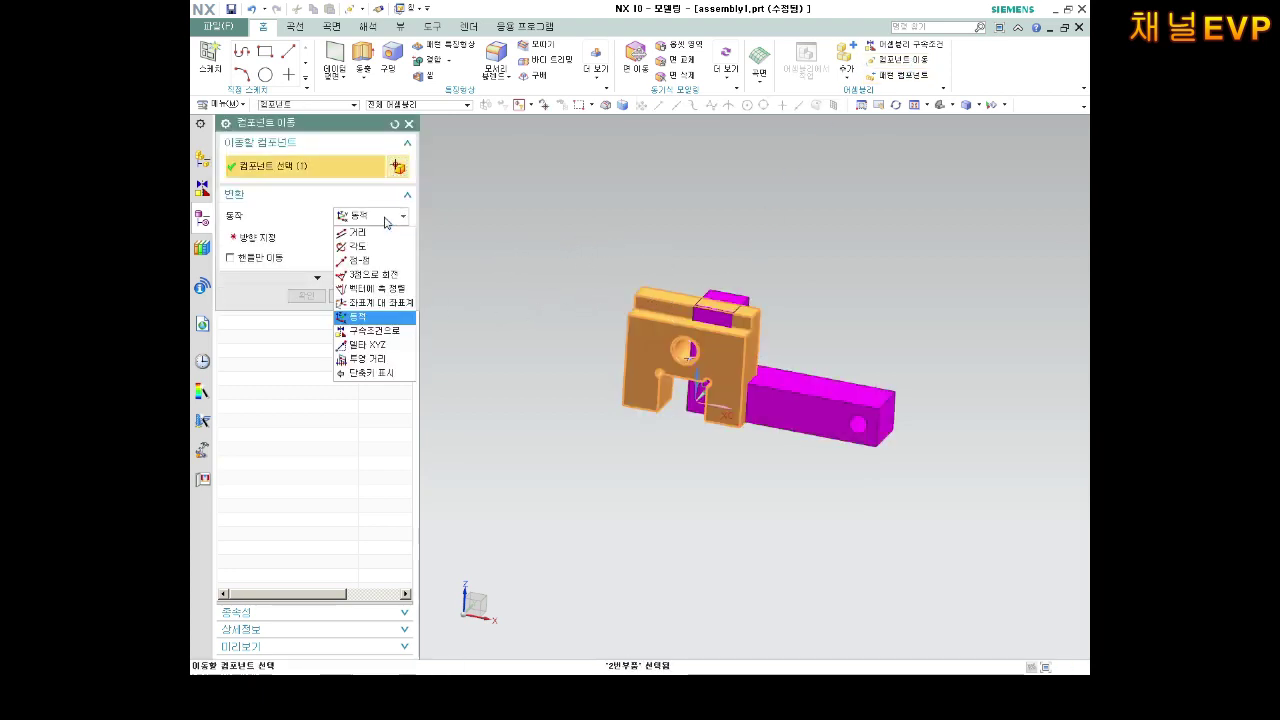
click(386, 222)
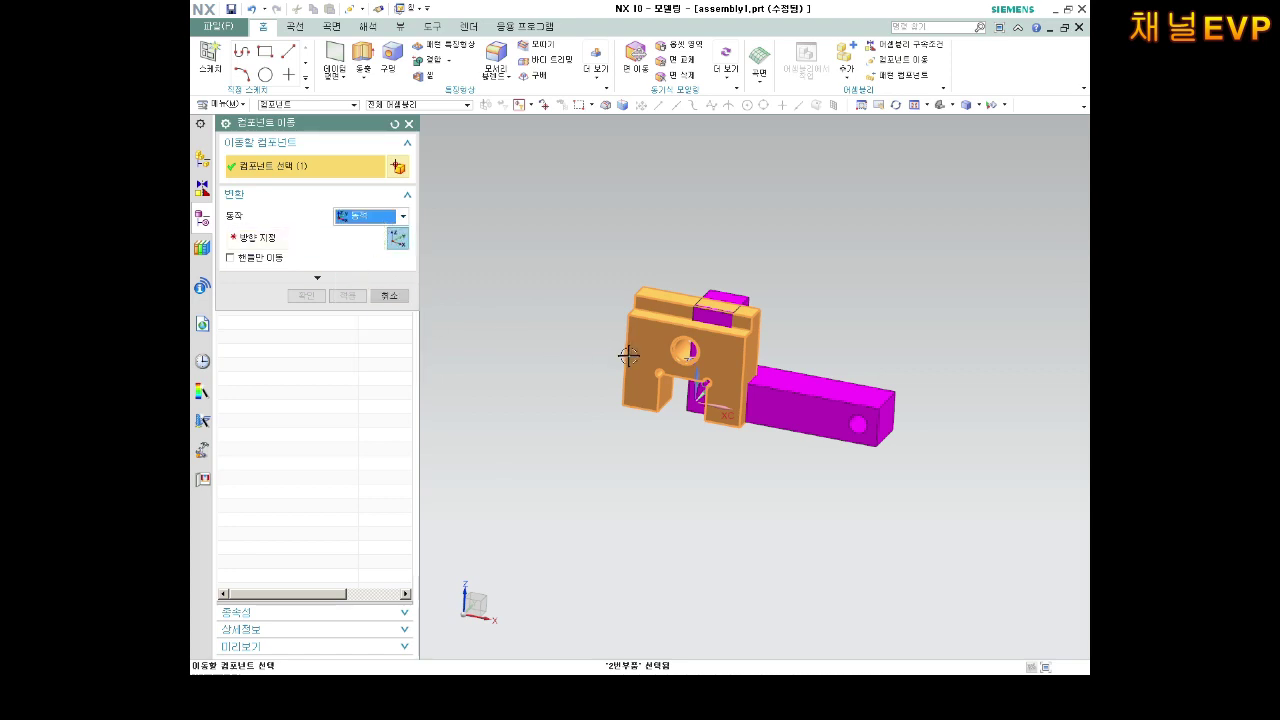
middle_drag(628, 356, 637, 276)
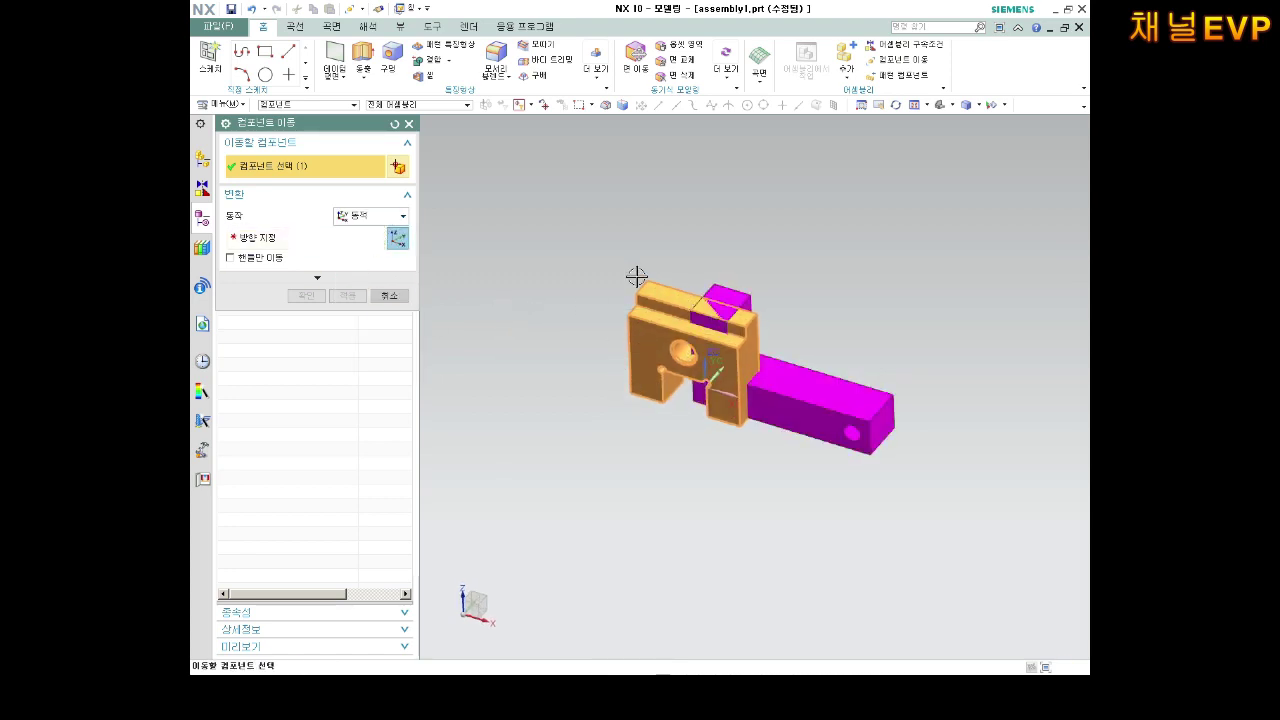
Raise the red block along ZC, entering 30 then 80, and apply the move.
click(272, 237)
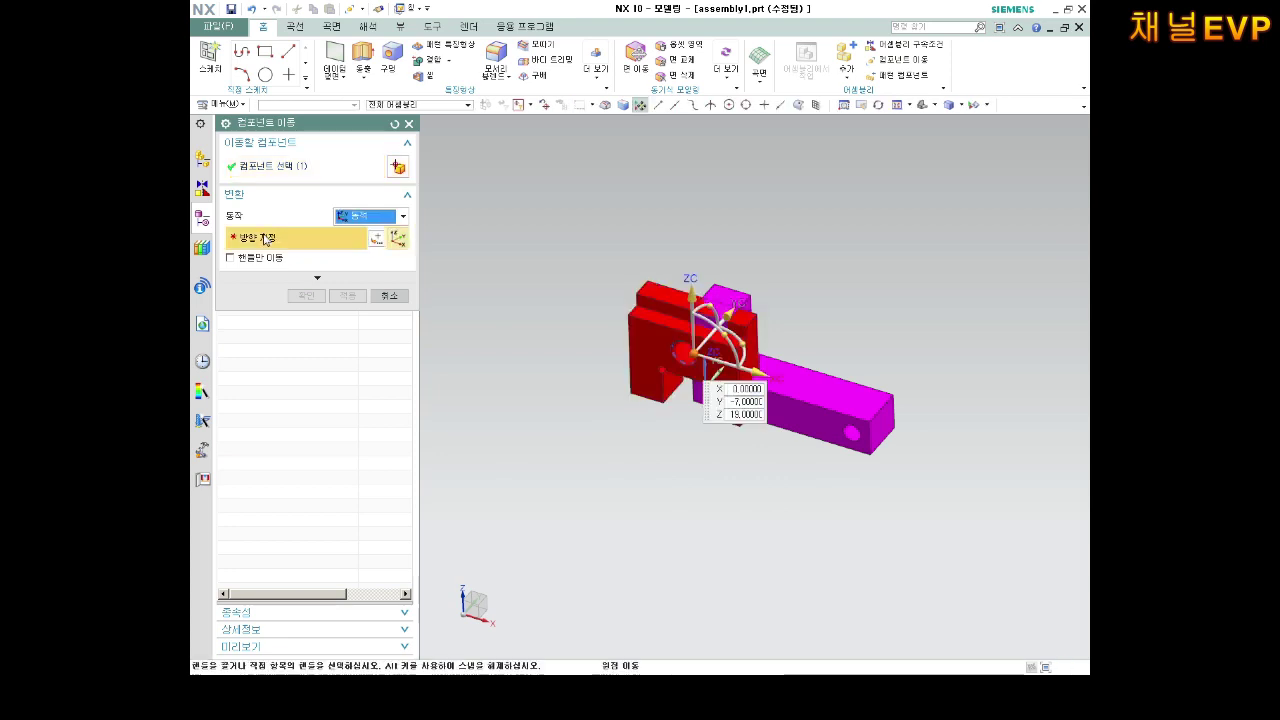
click(689, 284)
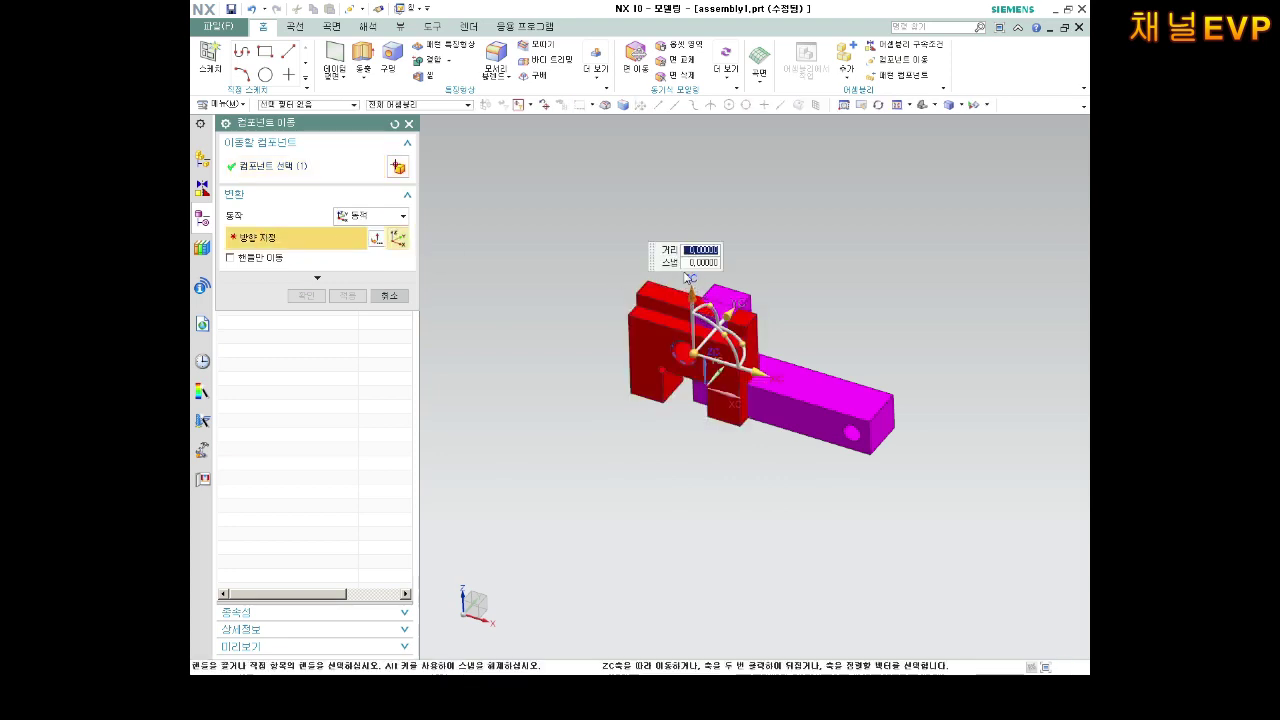
text(30)
key(Return)
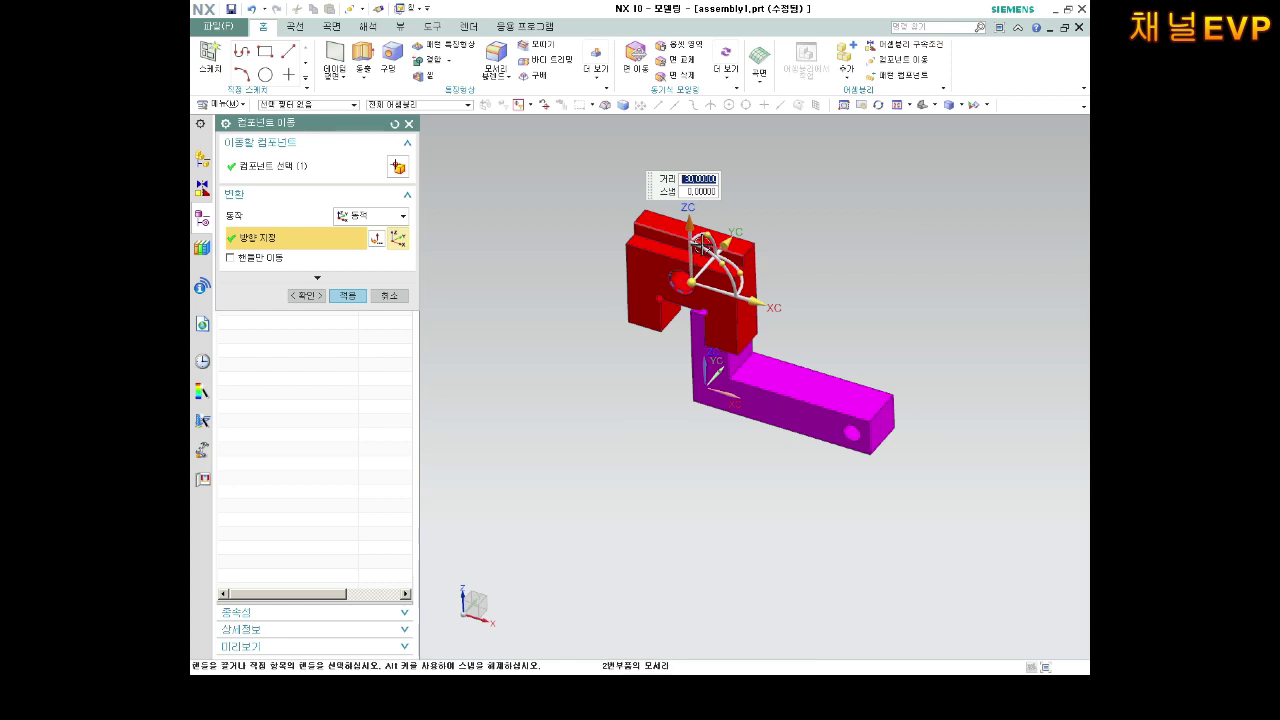
text(80)
key(Return)
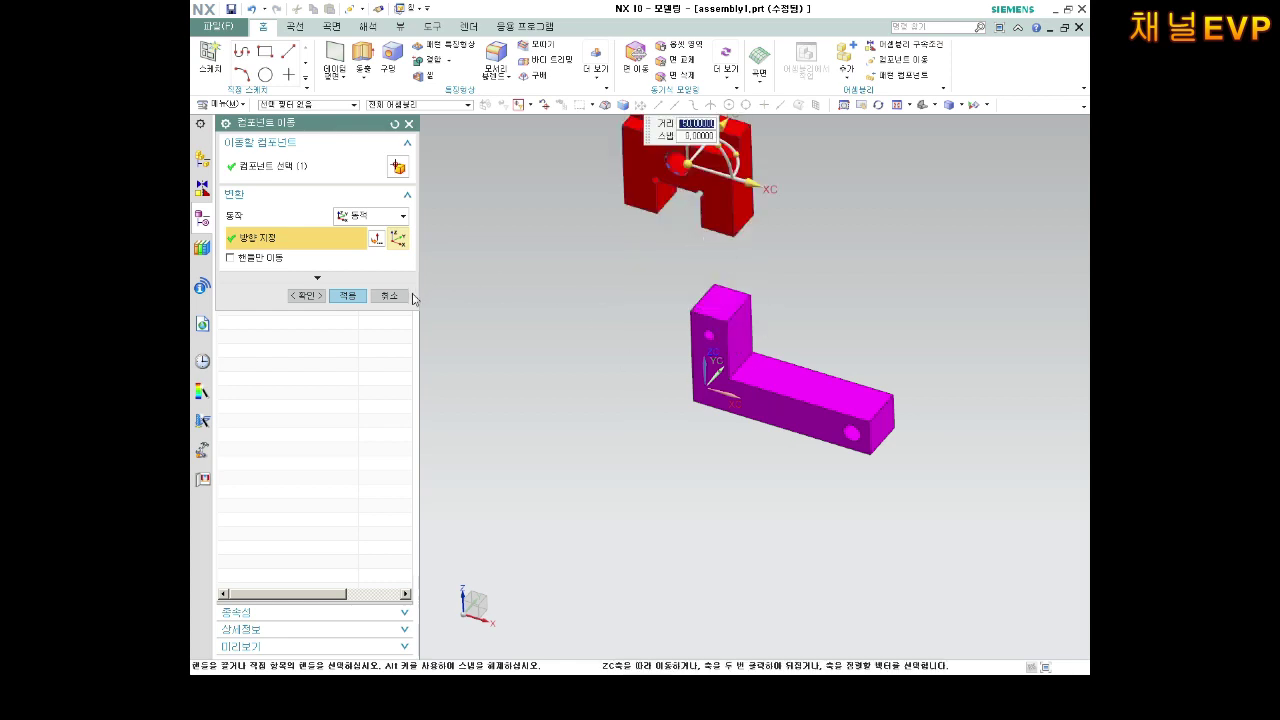
click(346, 296)
middle_drag(823, 226, 897, 166)
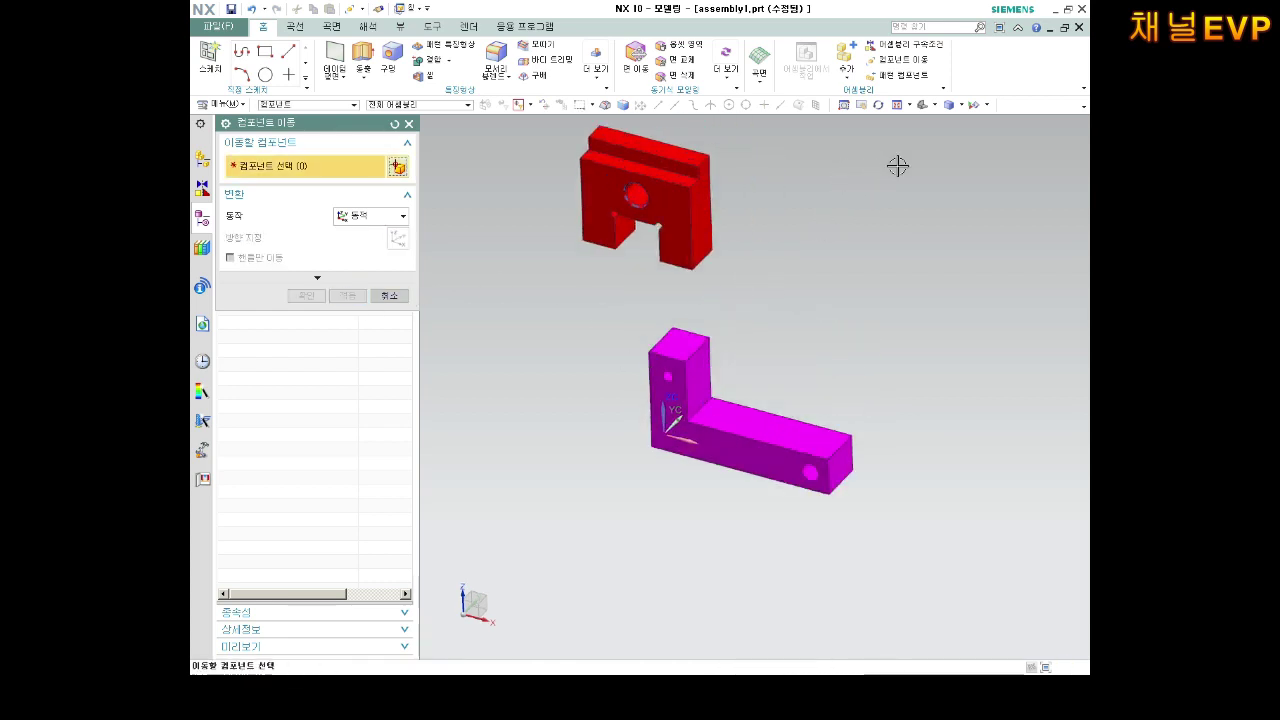
scroll(897, 166, up, 1)
key(Escape)
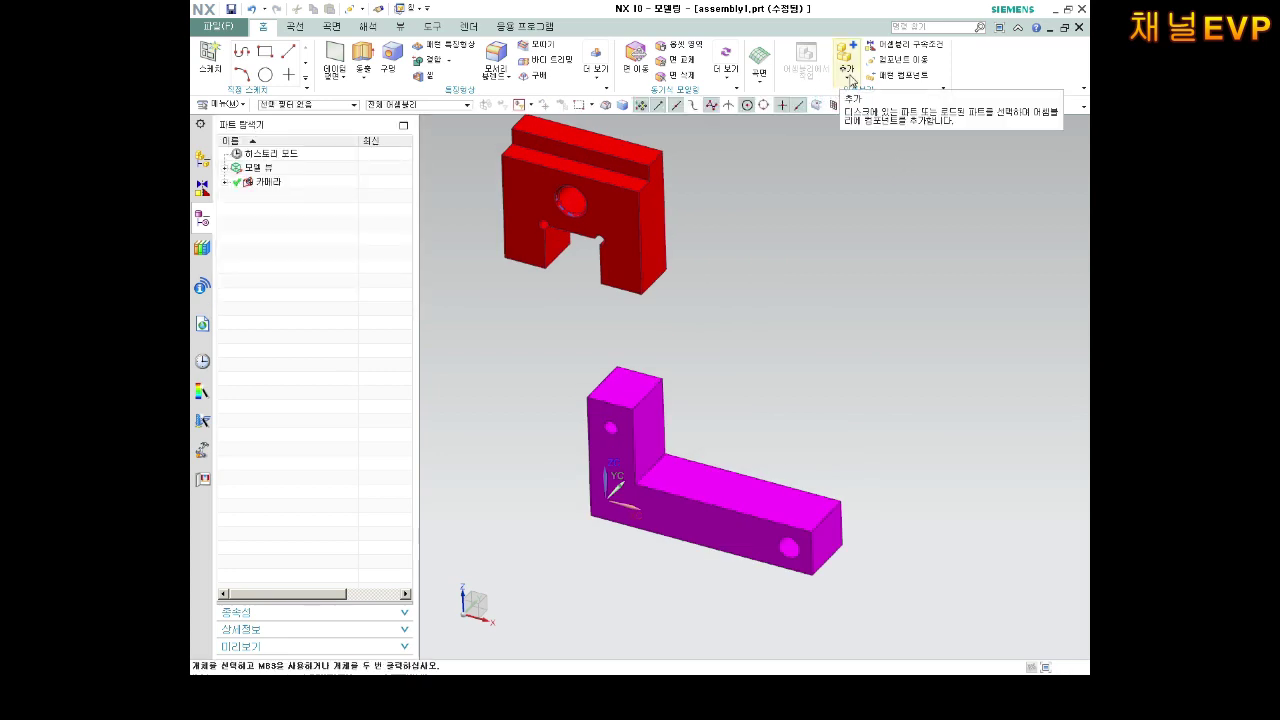
Add the yellow block 3번부품-1.prt to the assembly.
click(846, 72)
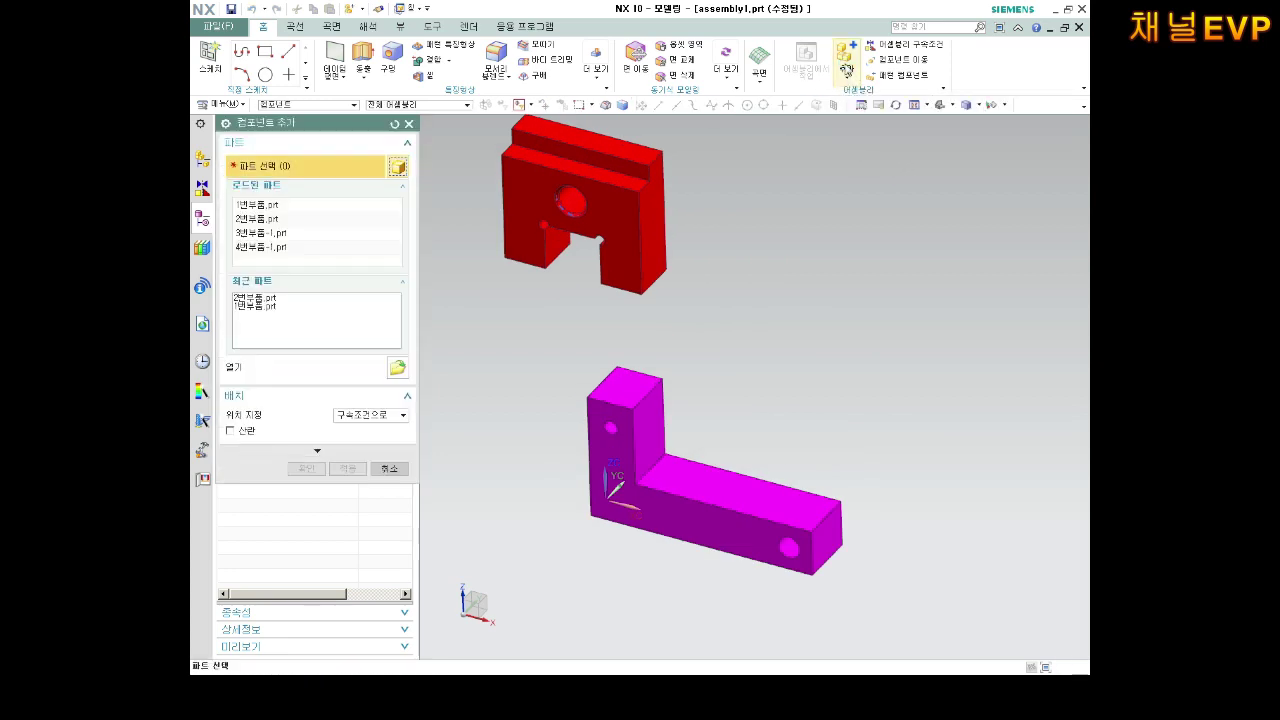
click(260, 233)
middle_click(797, 263)
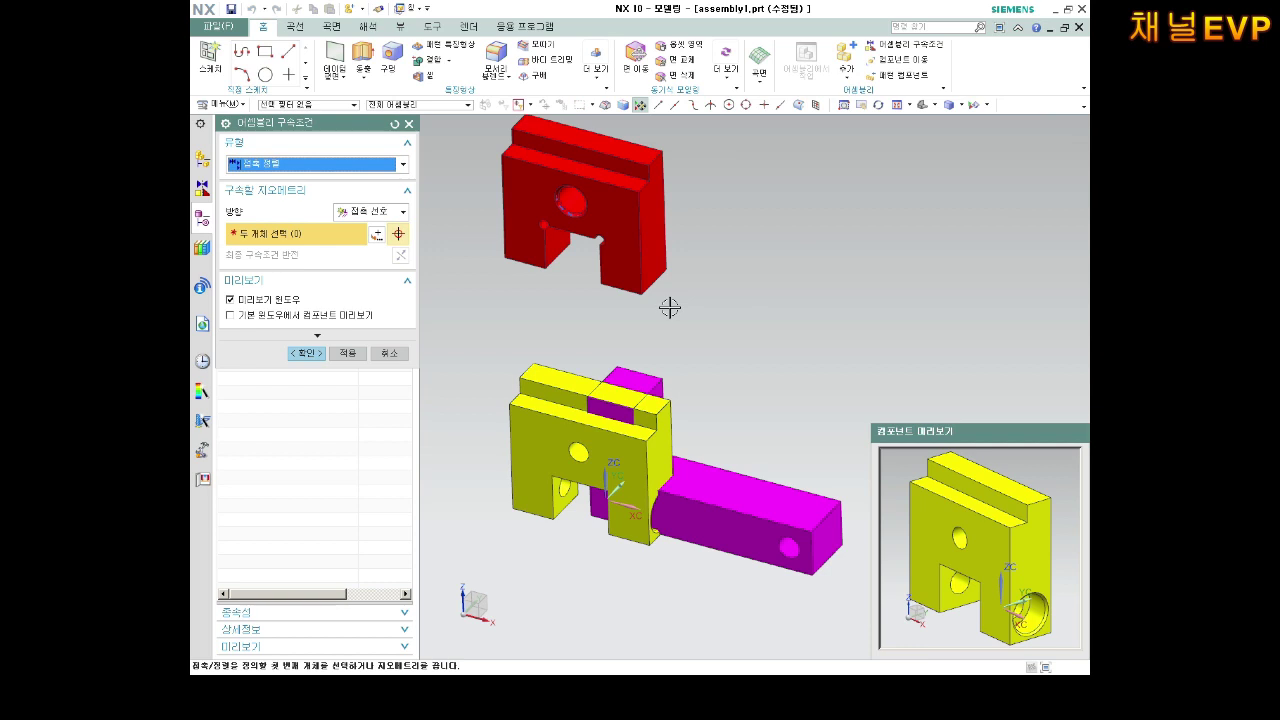
click(294, 354)
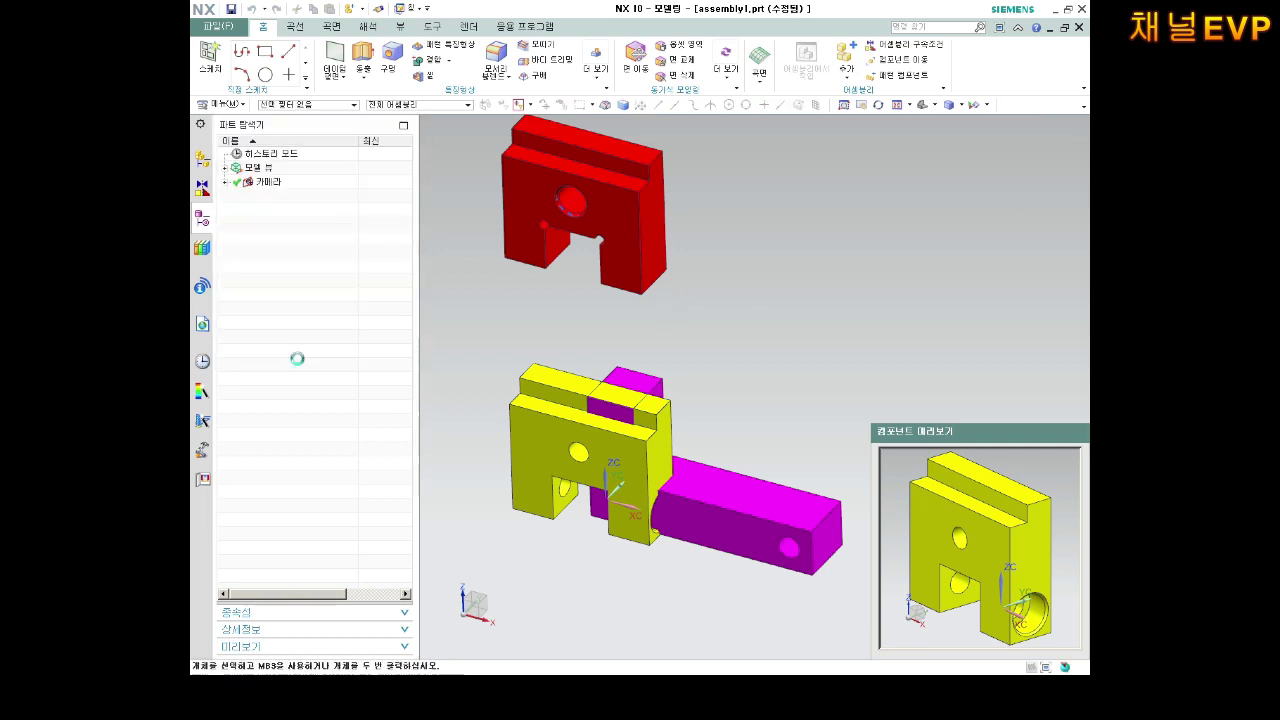
Add the green shaft 4번부품-1.prt to the assembly.
click(846, 62)
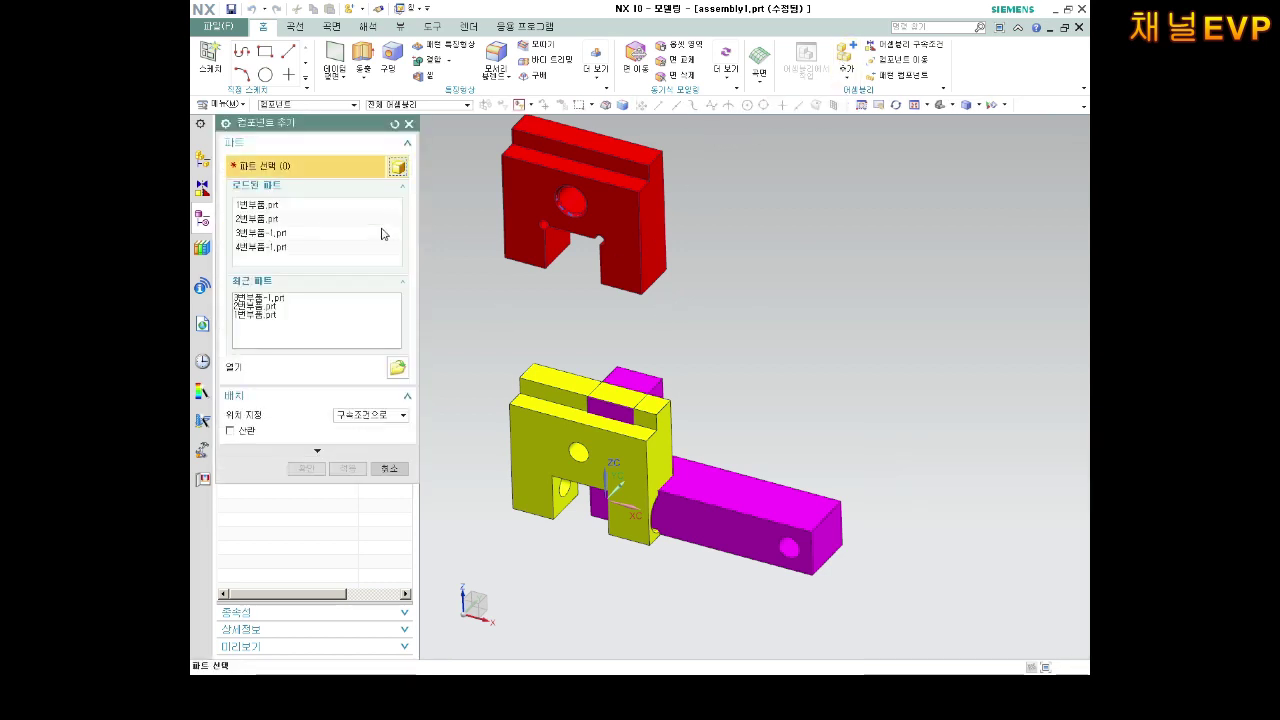
click(279, 250)
middle_click(815, 274)
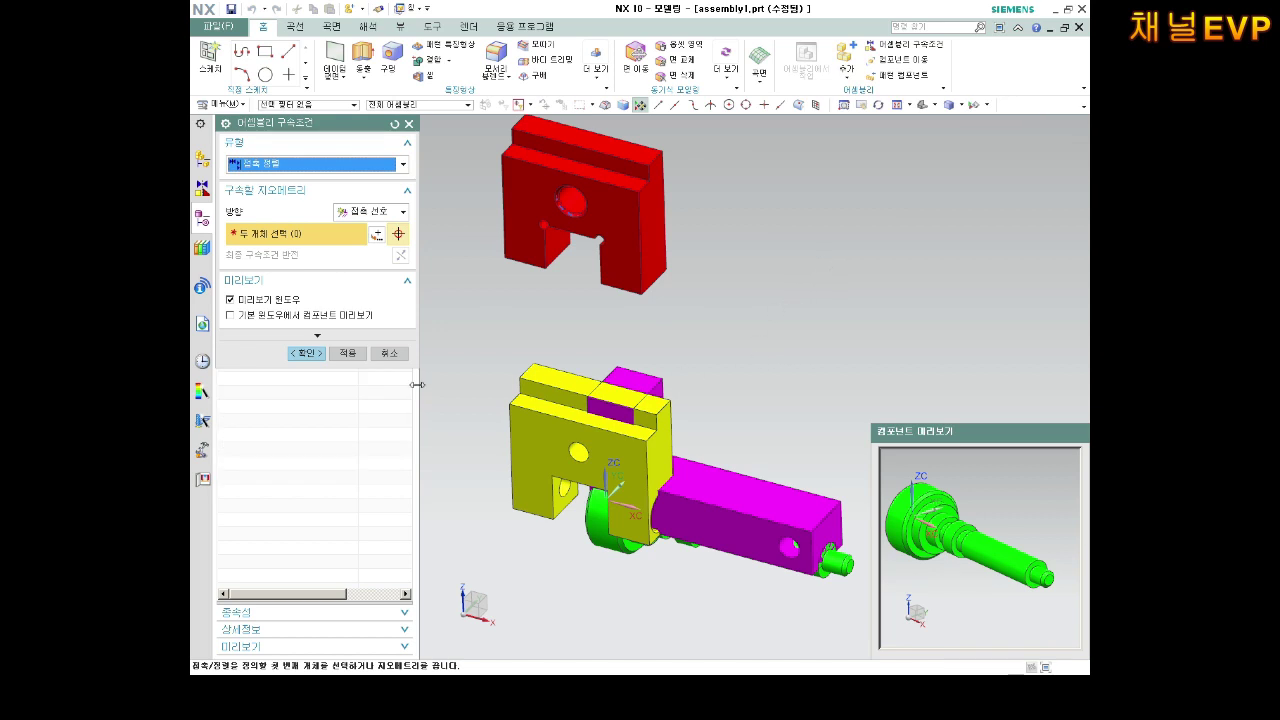
click(309, 356)
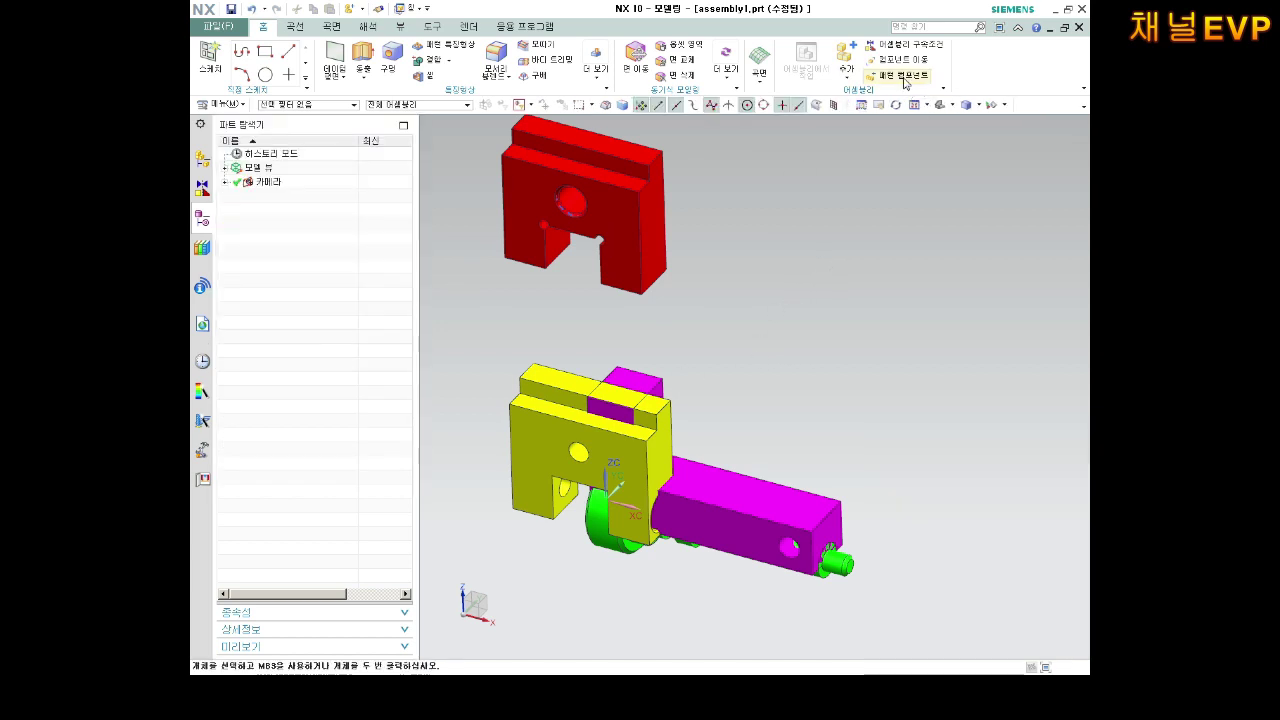
click(900, 60)
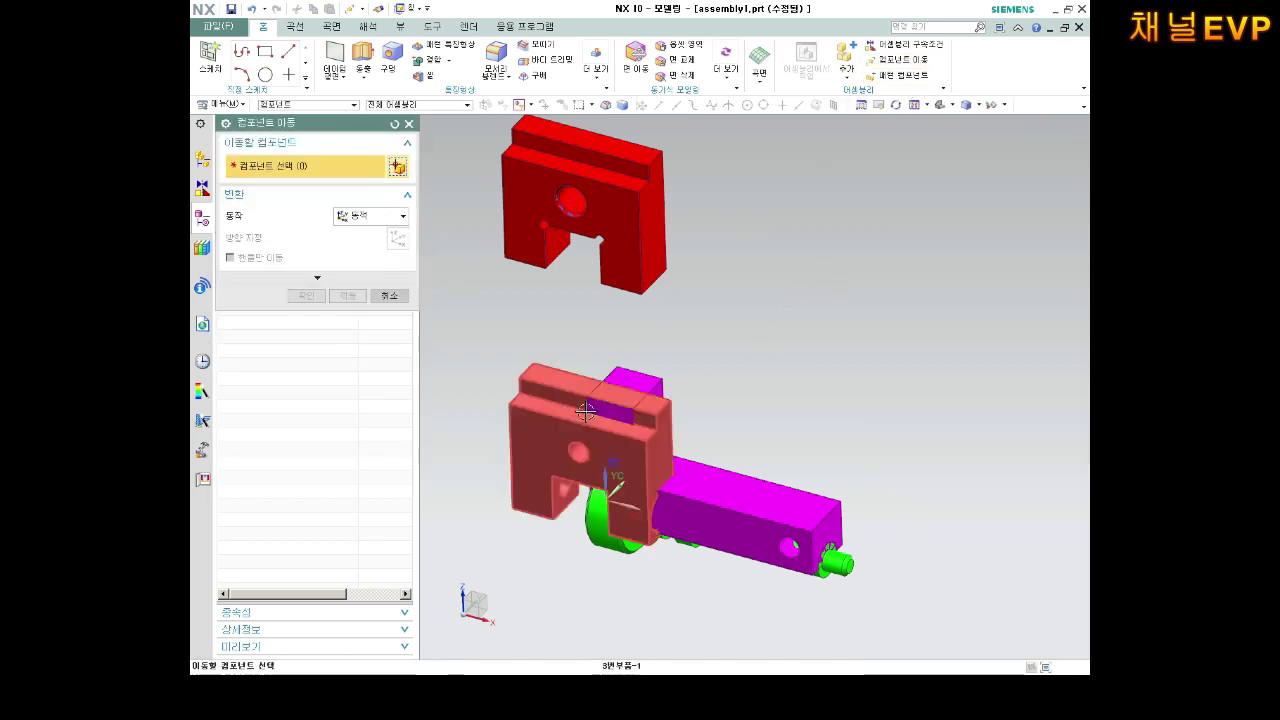
key(Escape)
click(557, 430)
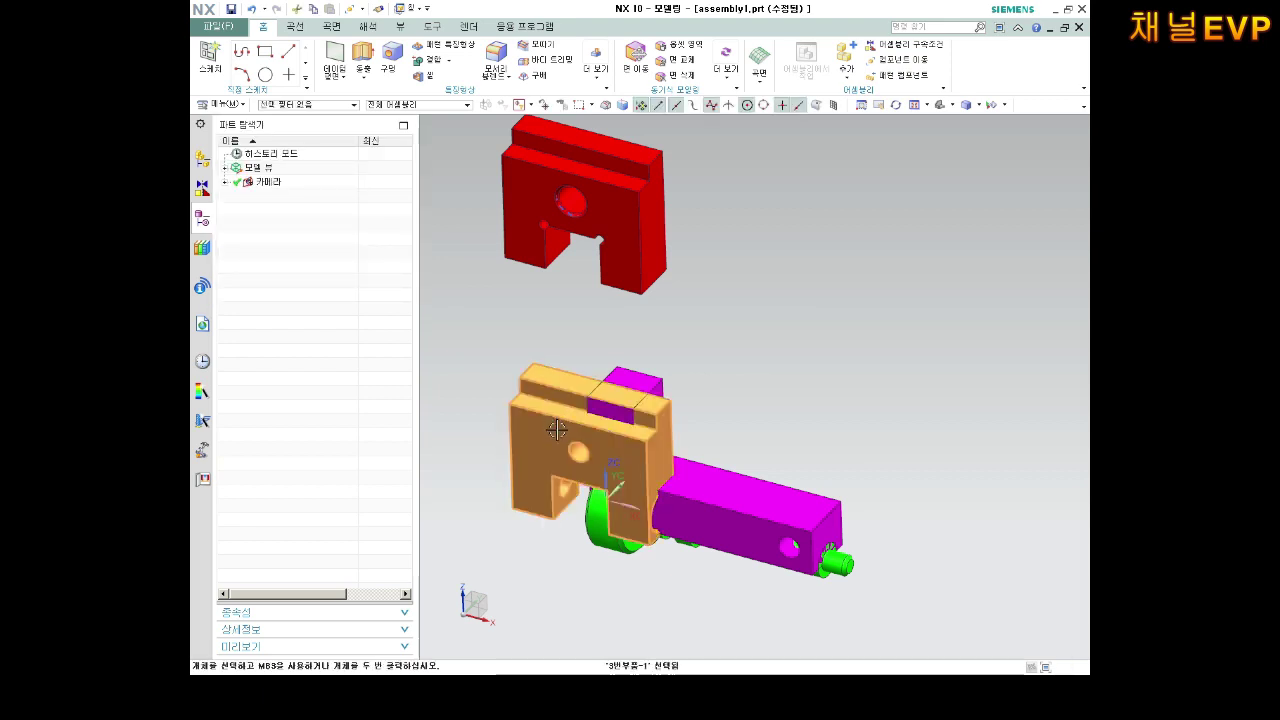
double_click(654, 402)
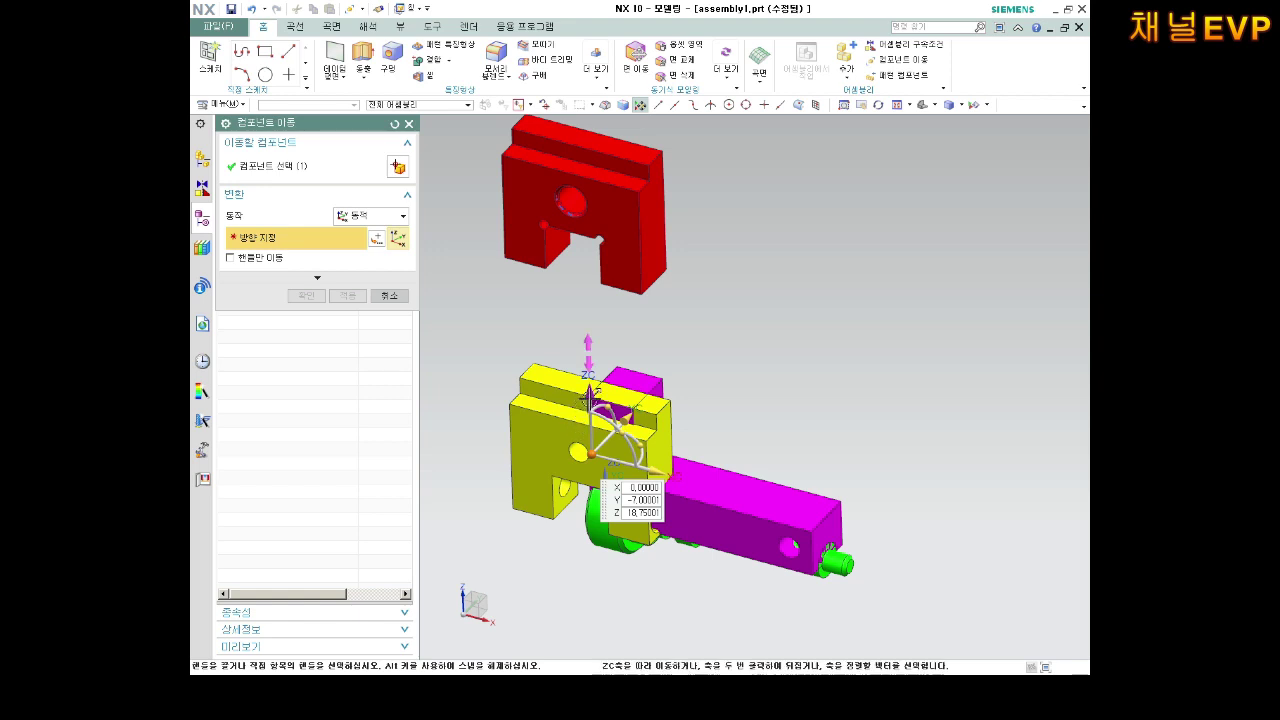
click(589, 393)
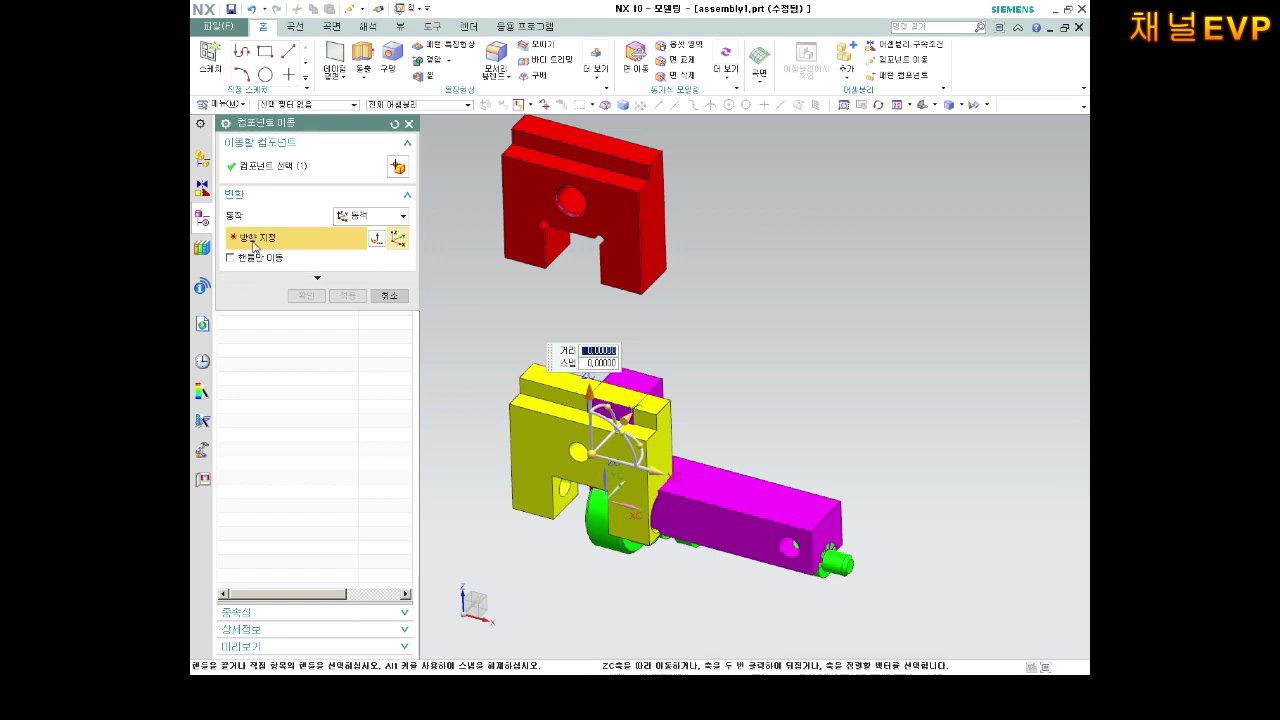
click(590, 386)
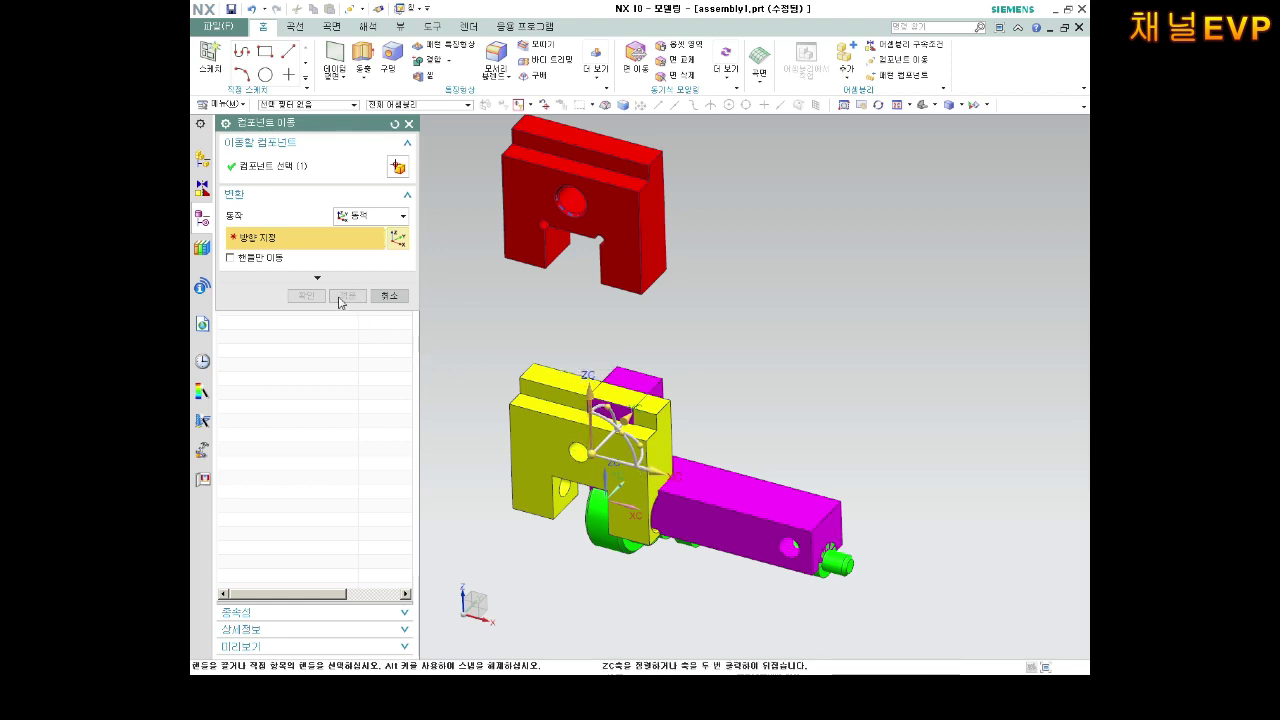
click(389, 296)
scroll(600, 390, down, 3)
scroll(606, 389, up, 2)
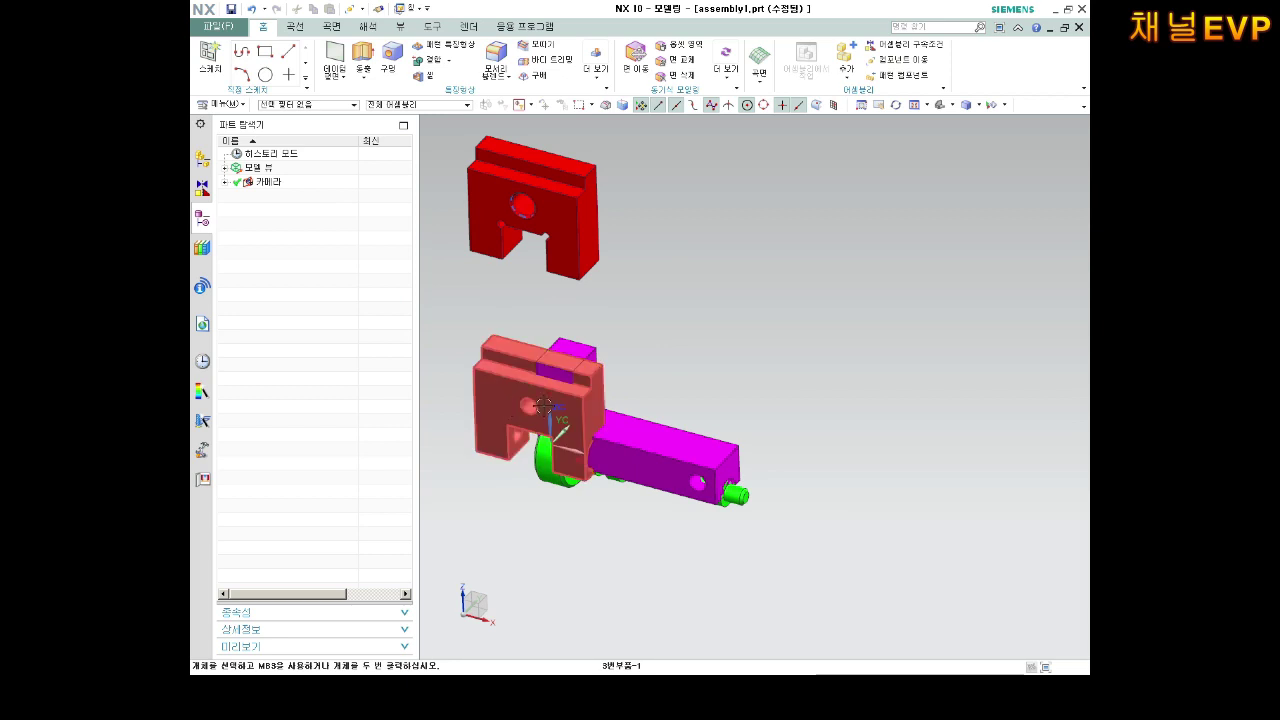
Toggle Move Component in the Assembly group, then pick yellow block 3번부품-1 to move.
click(945, 90)
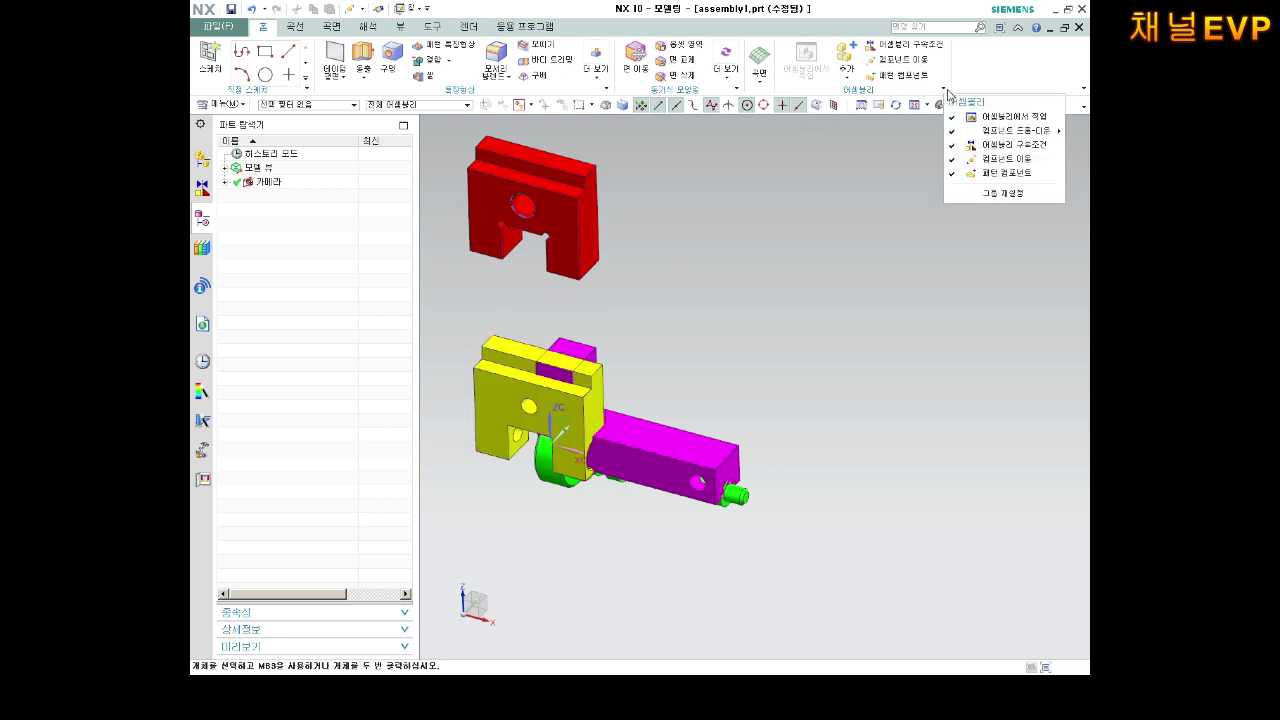
click(1007, 158)
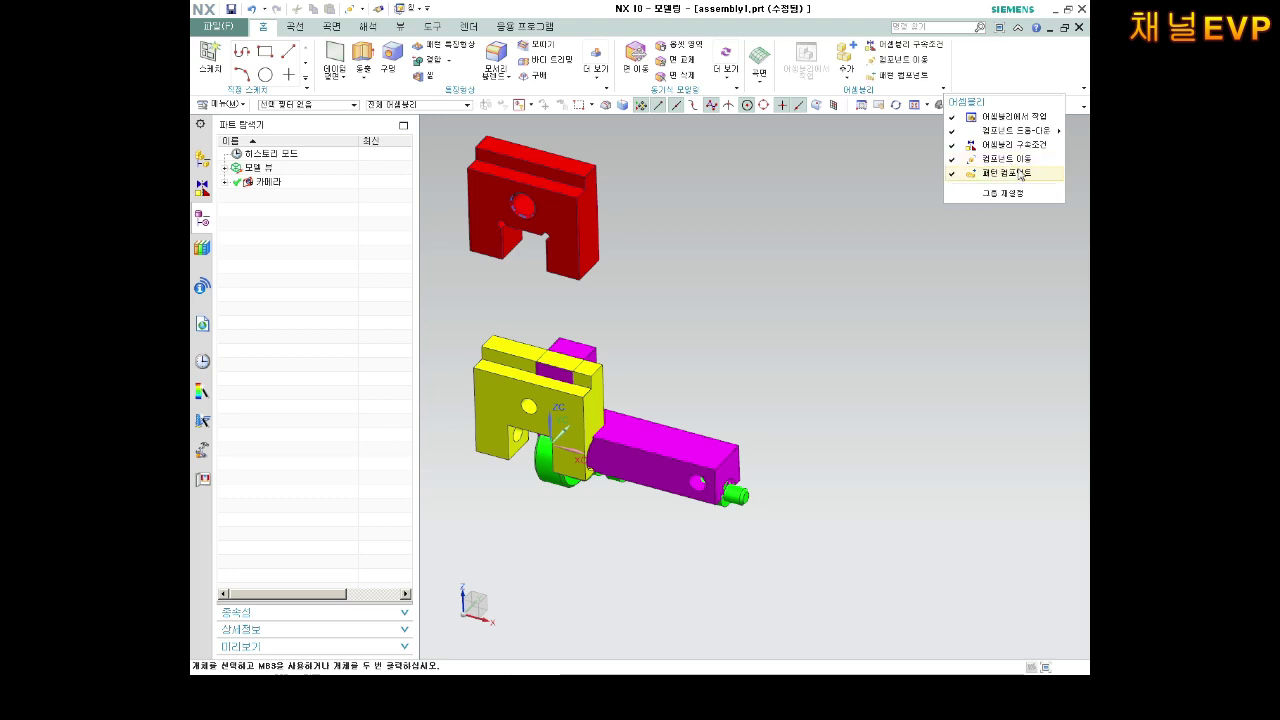
click(1010, 158)
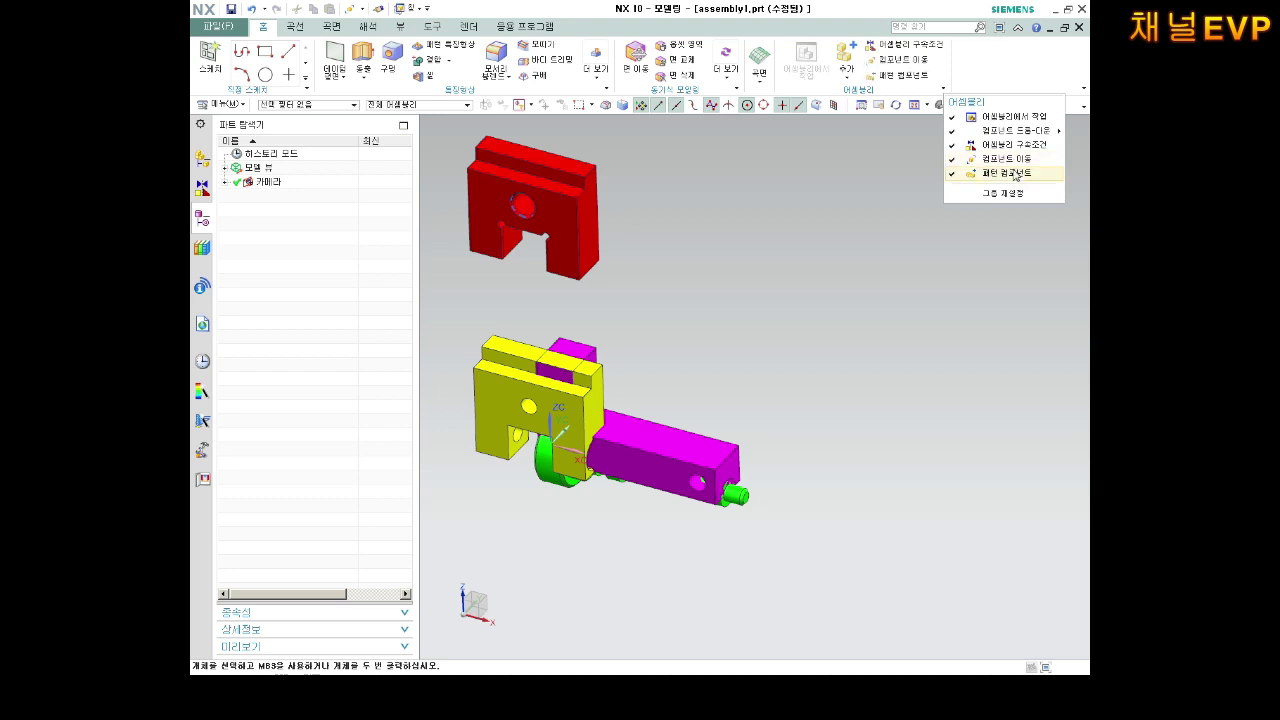
click(900, 59)
click(530, 367)
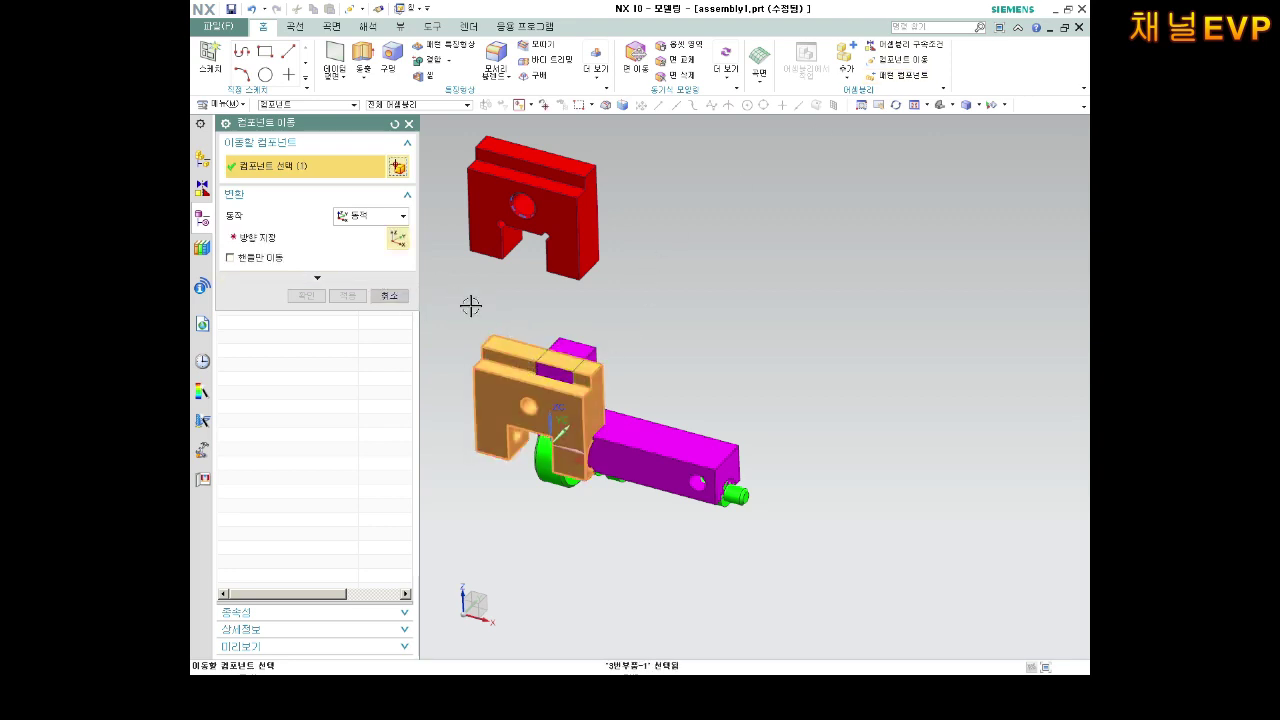
With Dynamic motion, drag the yellow block away from the bracket and apply.
click(376, 216)
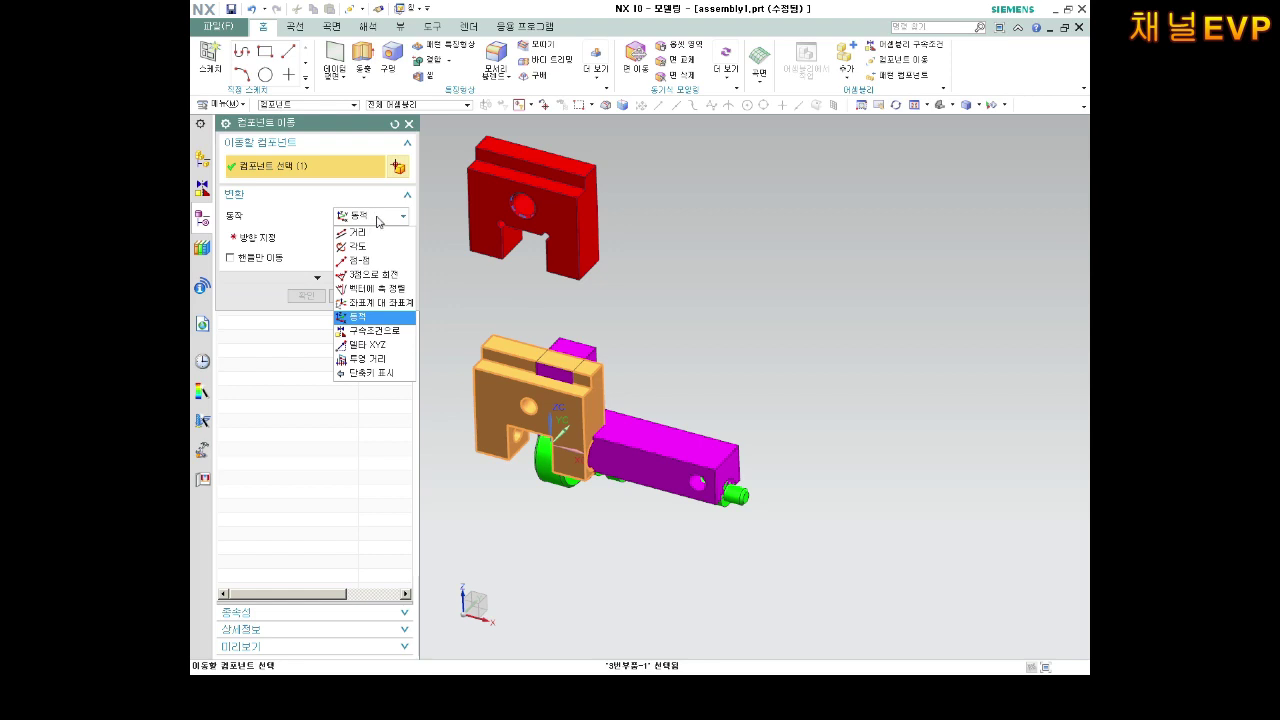
click(378, 318)
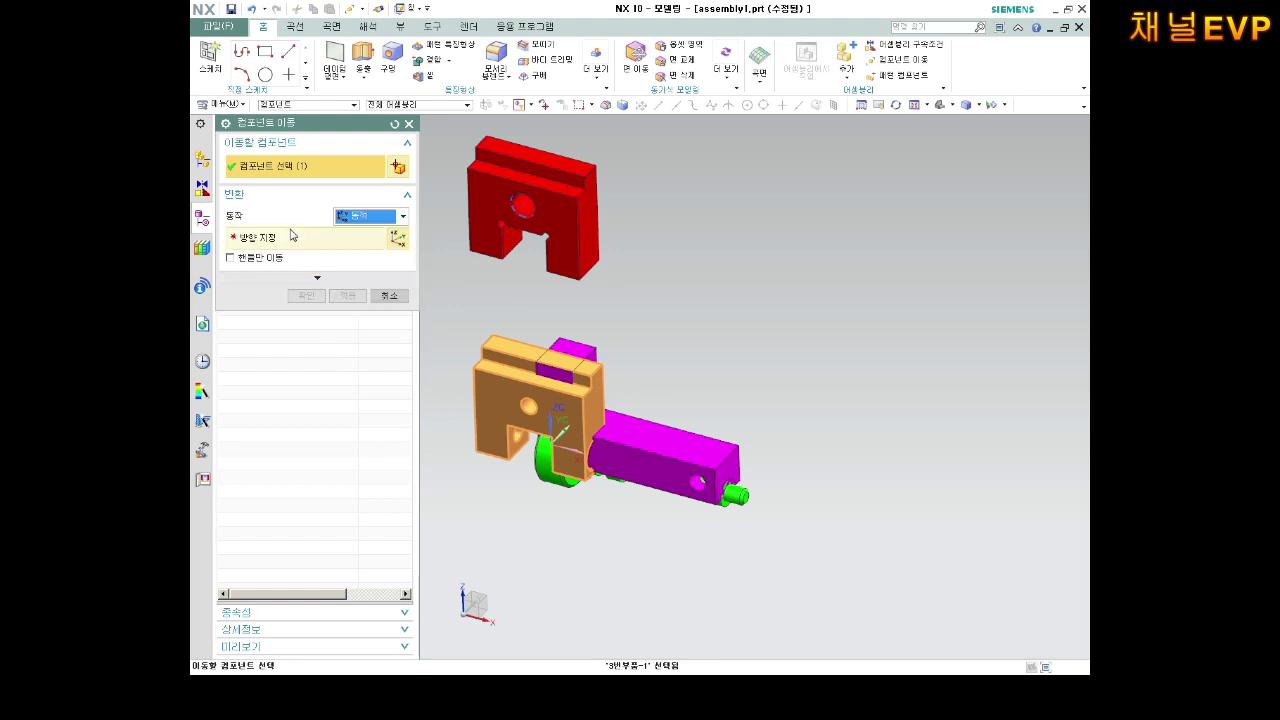
mouse_move(504, 370)
mouse_down()
mouse_move(445, 270)
mouse_move(471, 451)
mouse_up()
scroll(500, 290, down, 3)
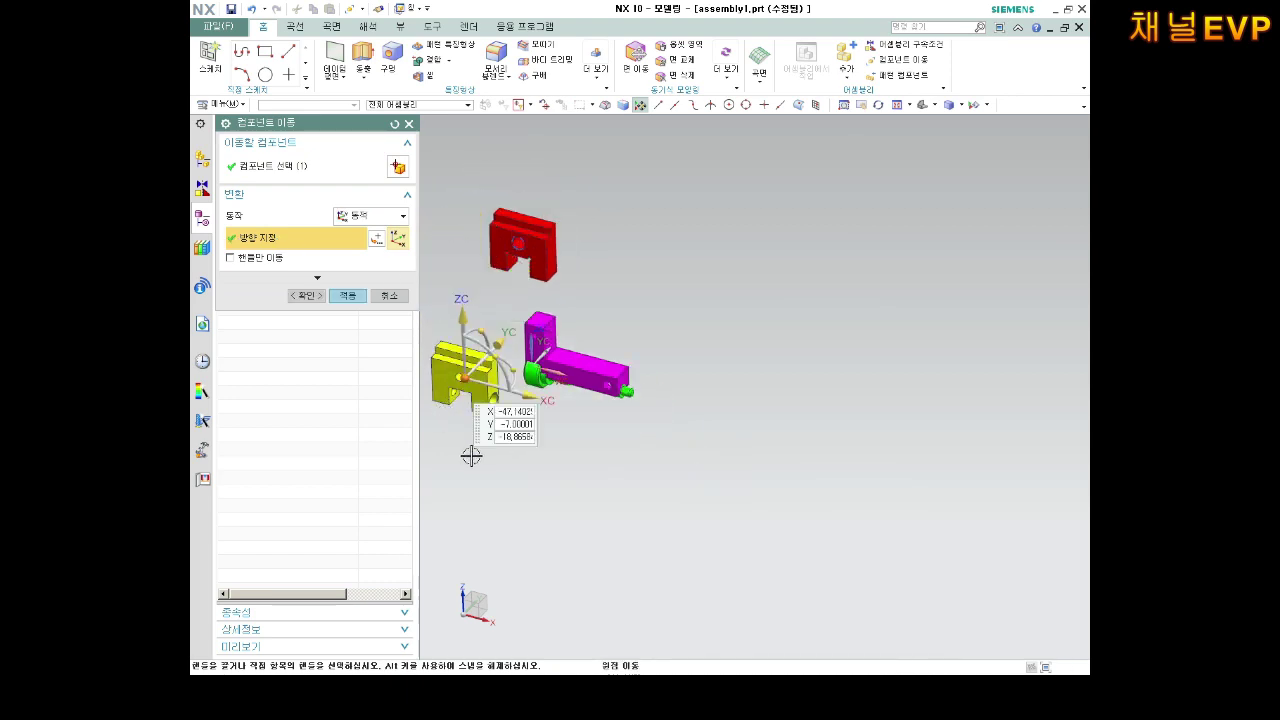
click(347, 295)
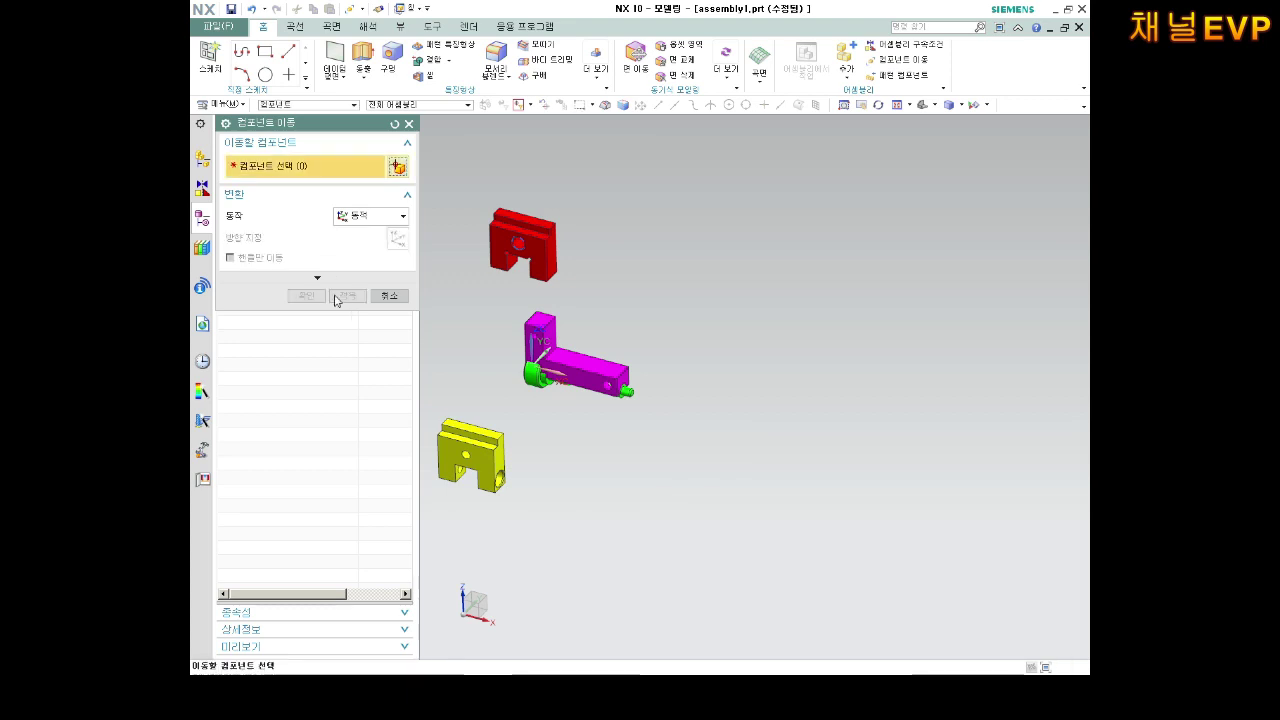
Move the green shaft up and to the right, clear of the bracket.
click(538, 376)
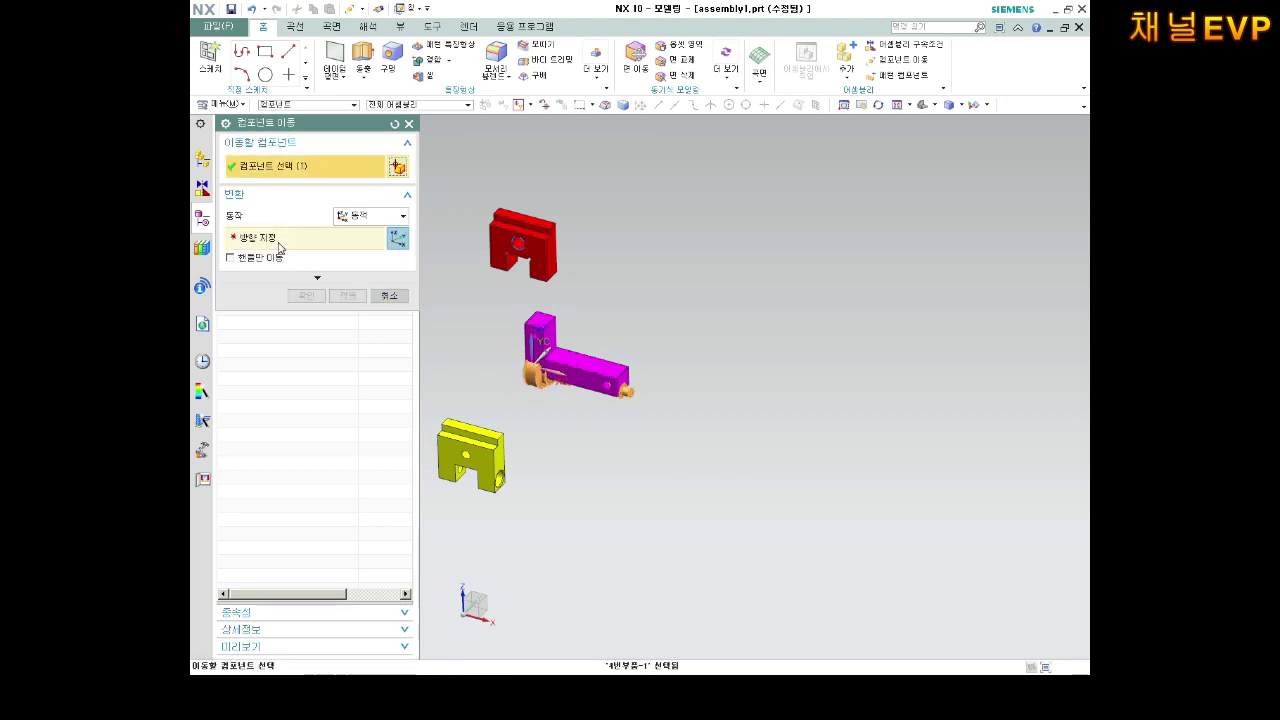
mouse_move(582, 378)
mouse_down()
mouse_move(749, 377)
mouse_move(715, 288)
mouse_up()
click(345, 296)
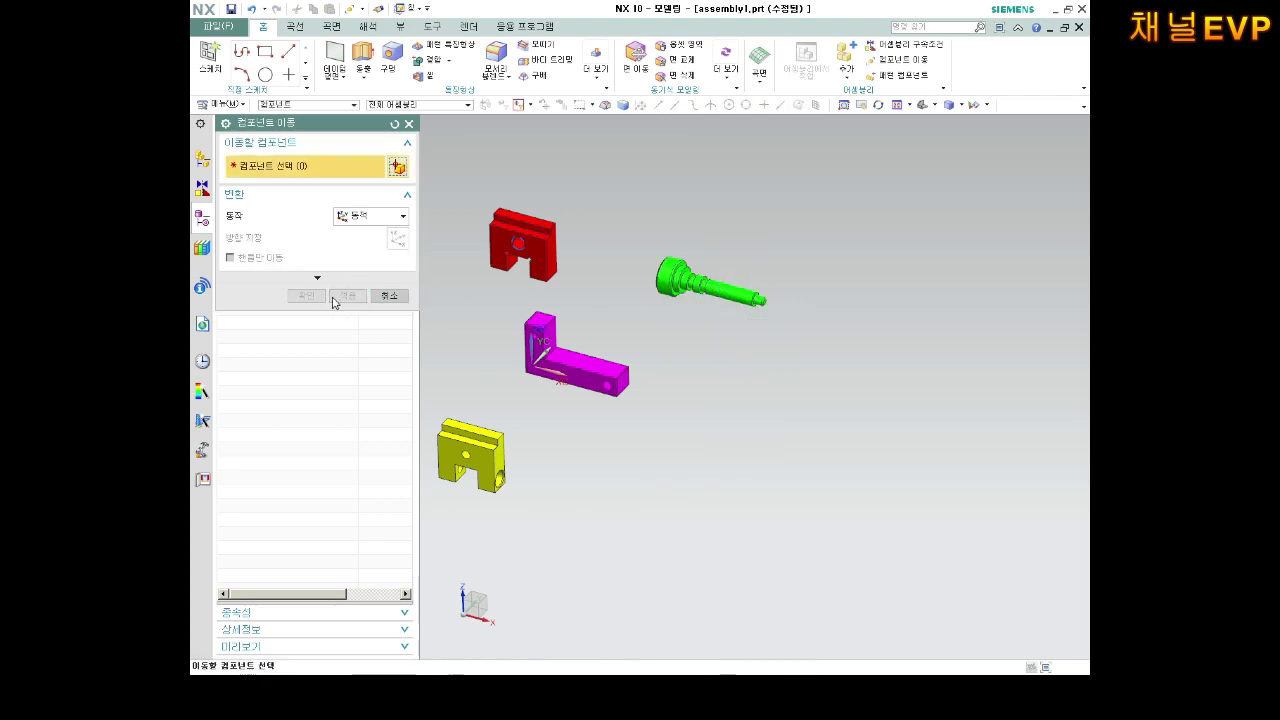
click(900, 44)
Pick a face on the yellow block, then abandon this first constraint attempt.
scroll(545, 290, up, 2)
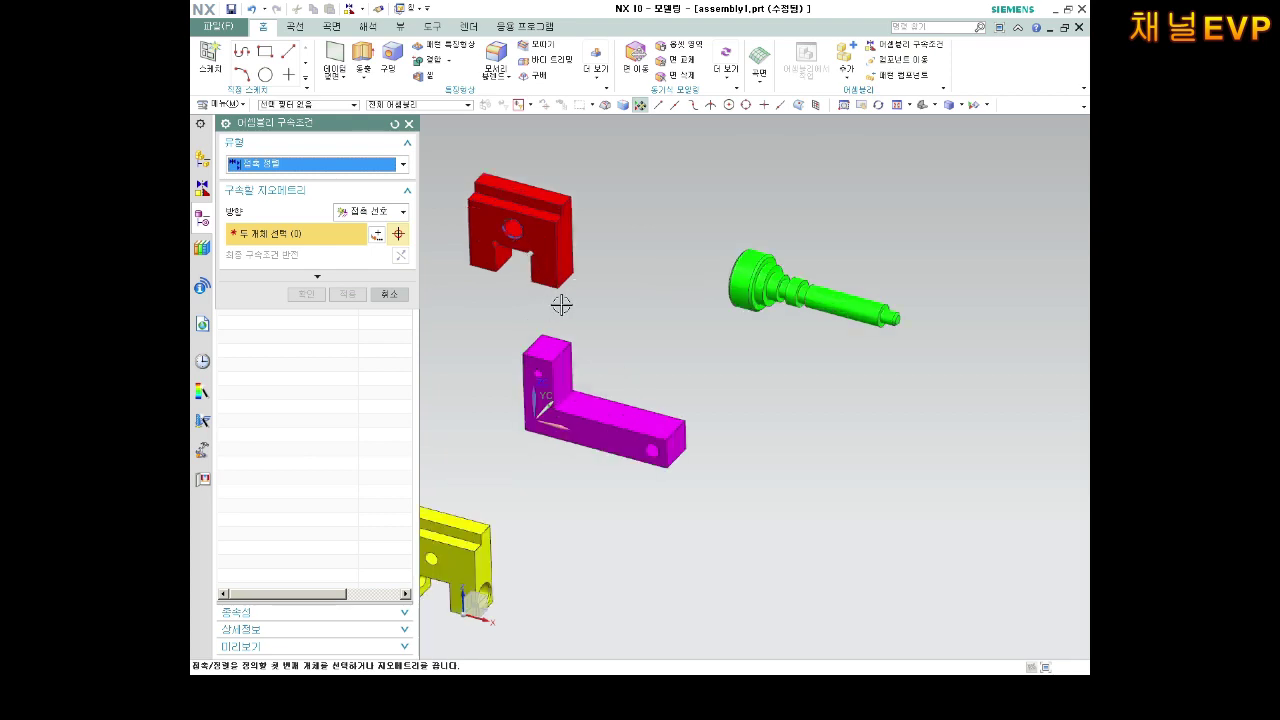
scroll(568, 290, up, 1)
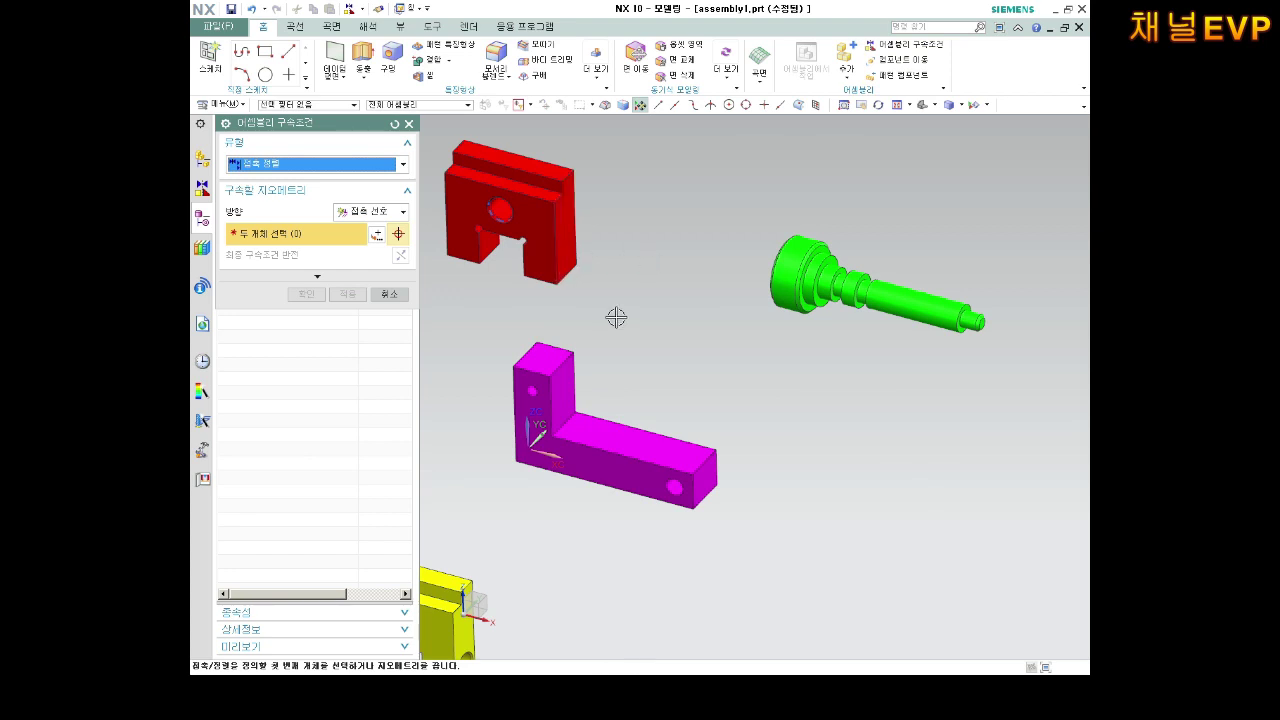
scroll(621, 300, down, 2)
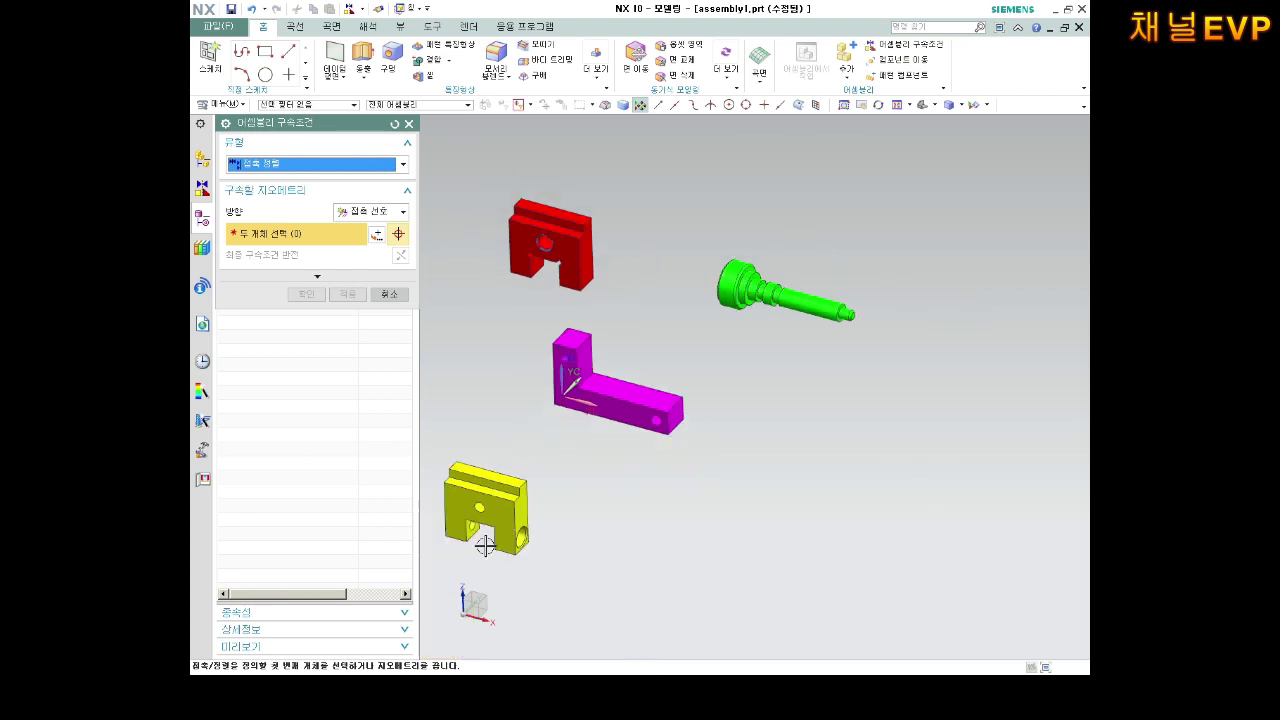
scroll(484, 545, up, 1)
scroll(490, 530, up, 1)
scroll(510, 522, up, 1)
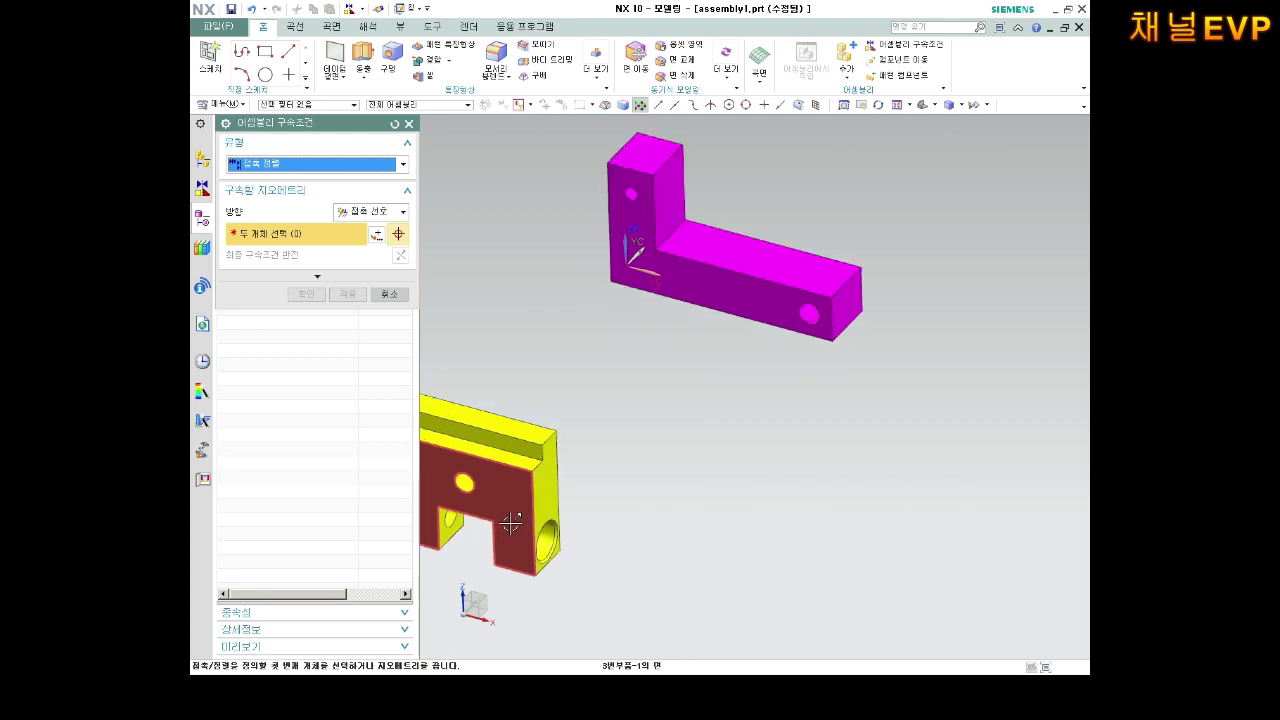
click(454, 534)
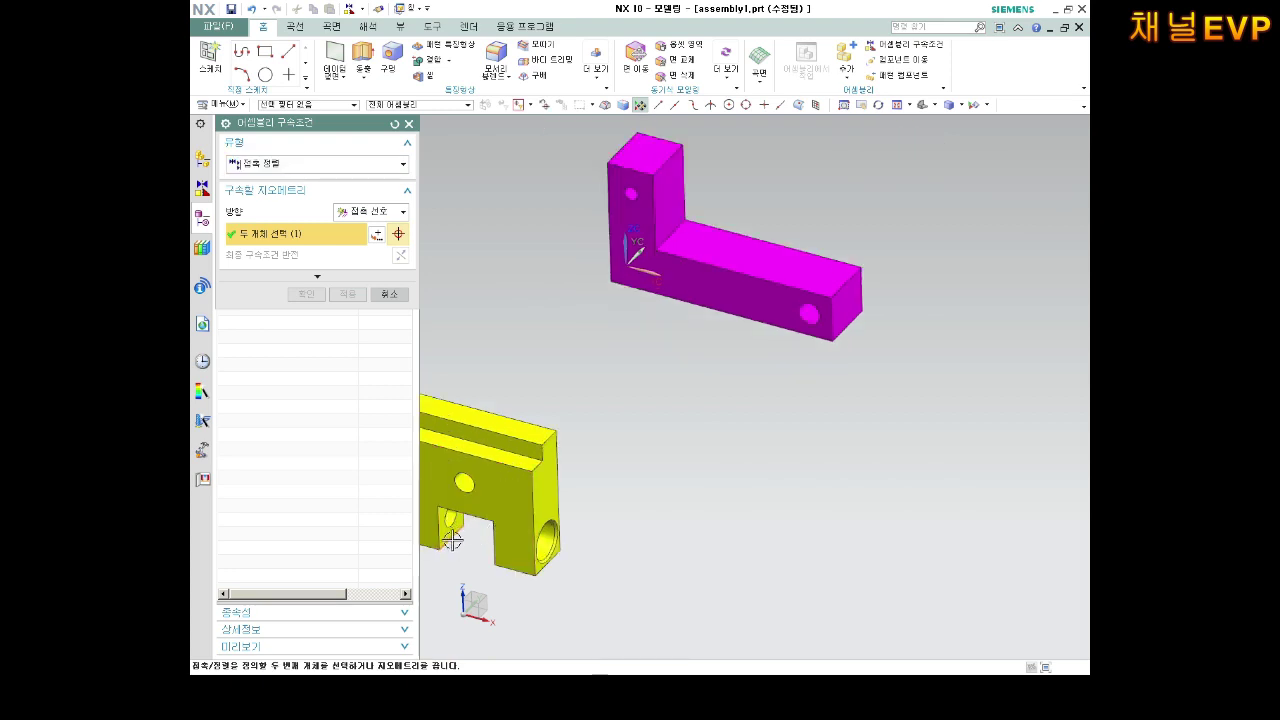
click(377, 235)
key(Escape)
key(Escape)
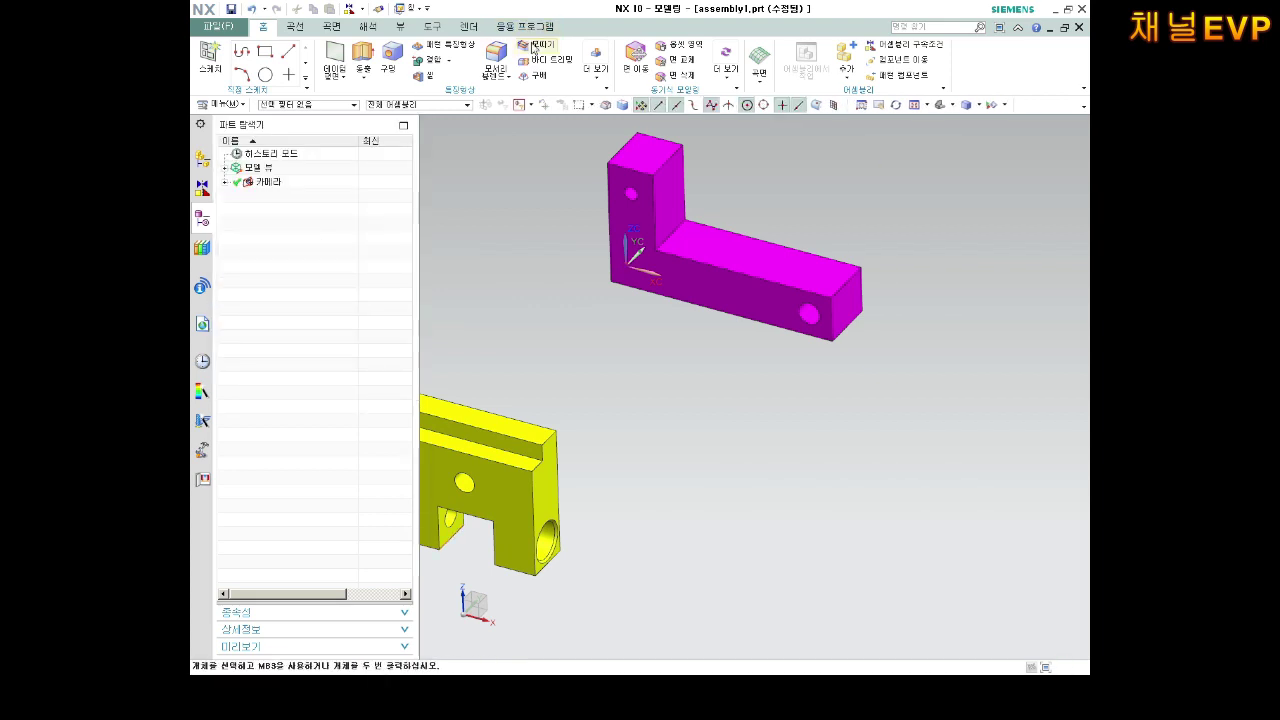
Touch Align the yellow block's hole face to the matching magenta bracket face.
click(903, 45)
scroll(571, 394, down, 3)
scroll(486, 514, up, 3)
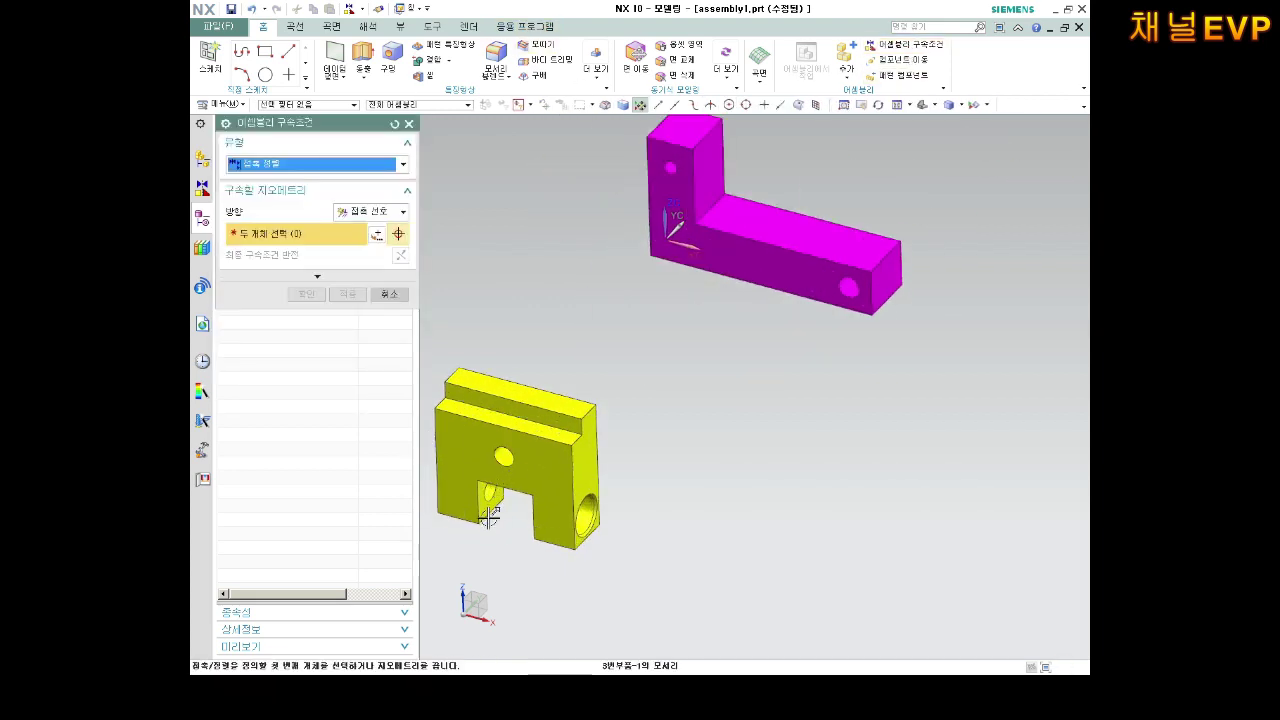
scroll(487, 502, up, 2)
click(487, 502)
scroll(629, 456, down, 4)
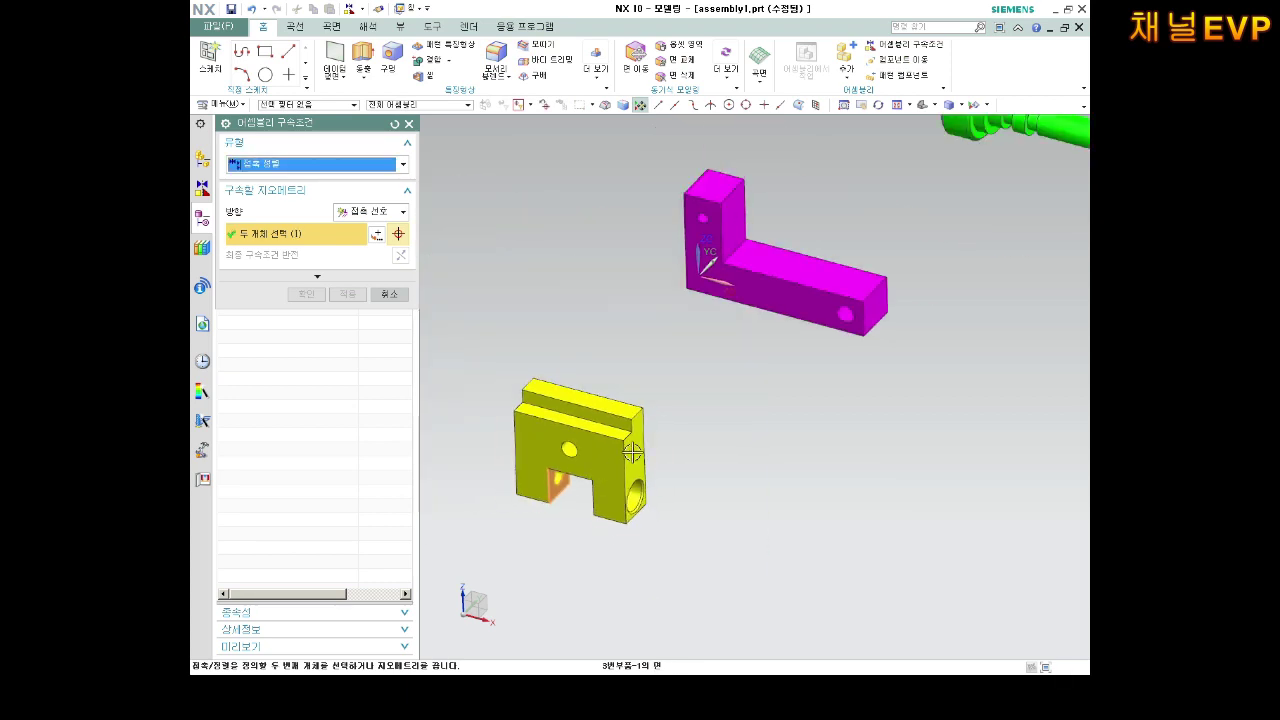
scroll(690, 440, down, 2)
middle_drag(714, 429, 729, 403)
scroll(749, 337, up, 3)
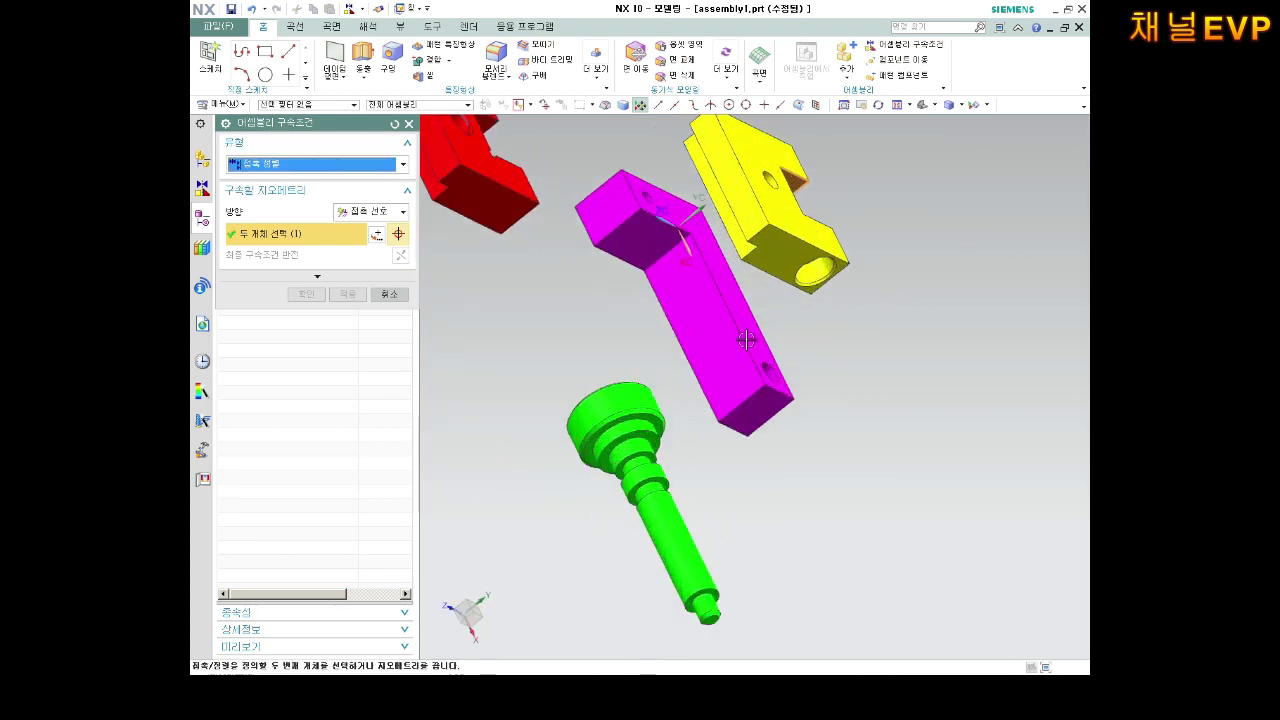
click(750, 330)
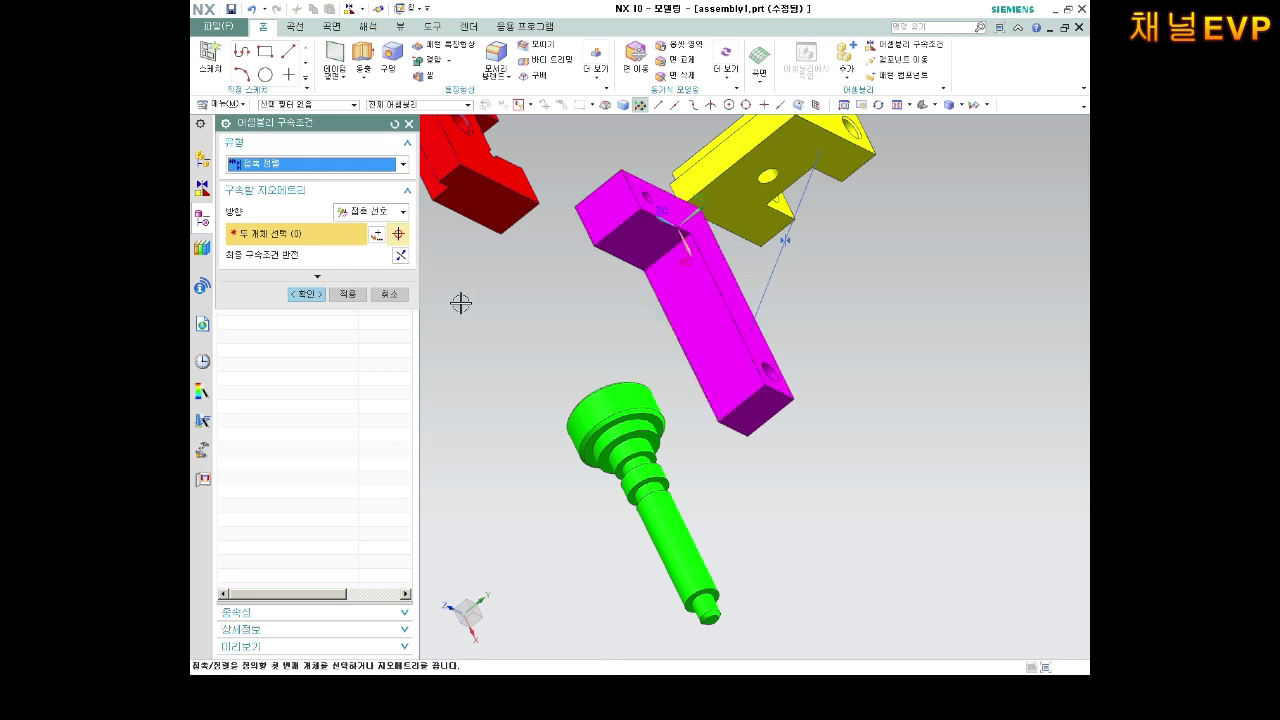
click(357, 297)
Pick the bracket's hole edge and orbit around the joined parts.
middle_drag(708, 200, 730, 240)
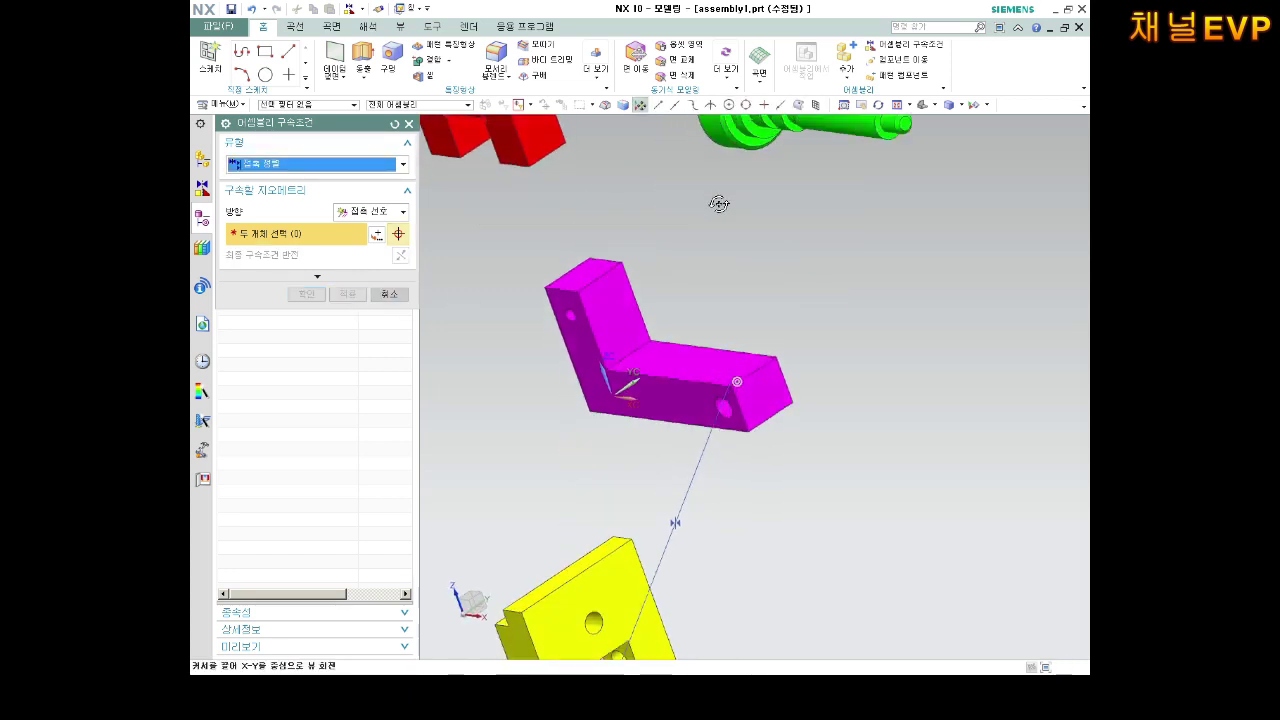
scroll(680, 391, up, 3)
scroll(677, 354, up, 3)
scroll(663, 306, up, 3)
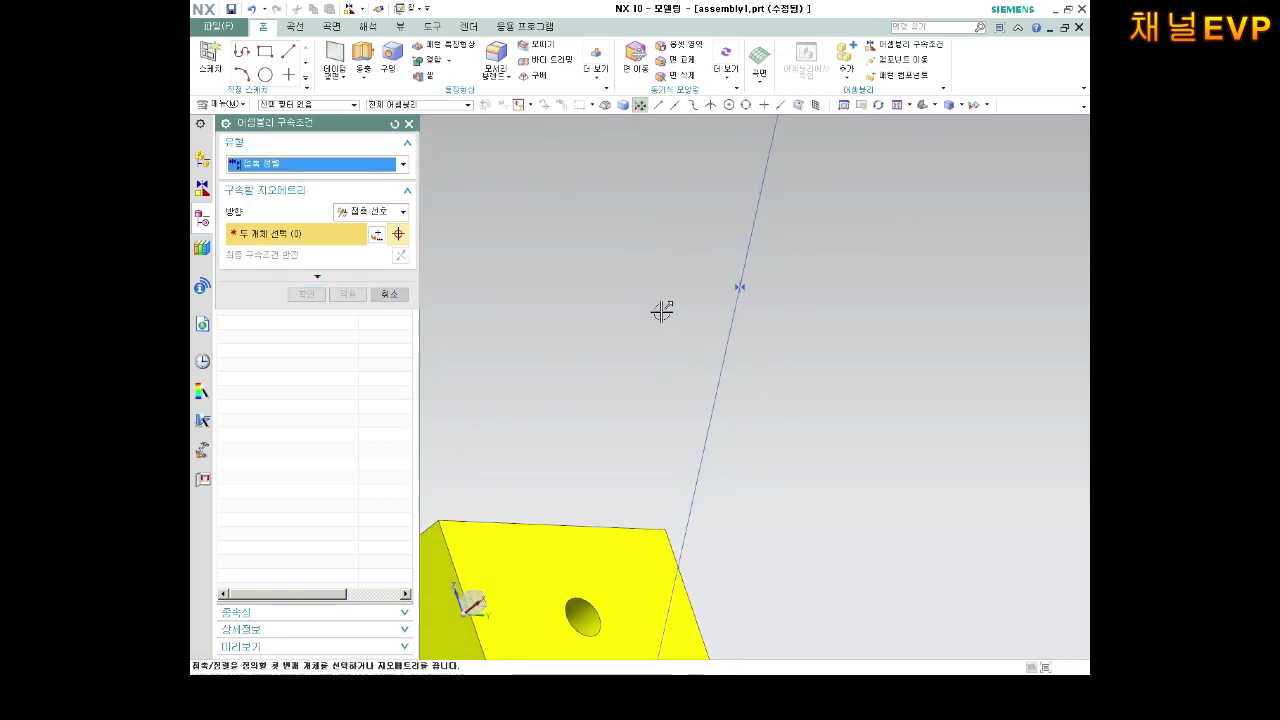
middle_drag(663, 306, 632, 481)
scroll(632, 481, up, 2)
scroll(746, 391, down, 3)
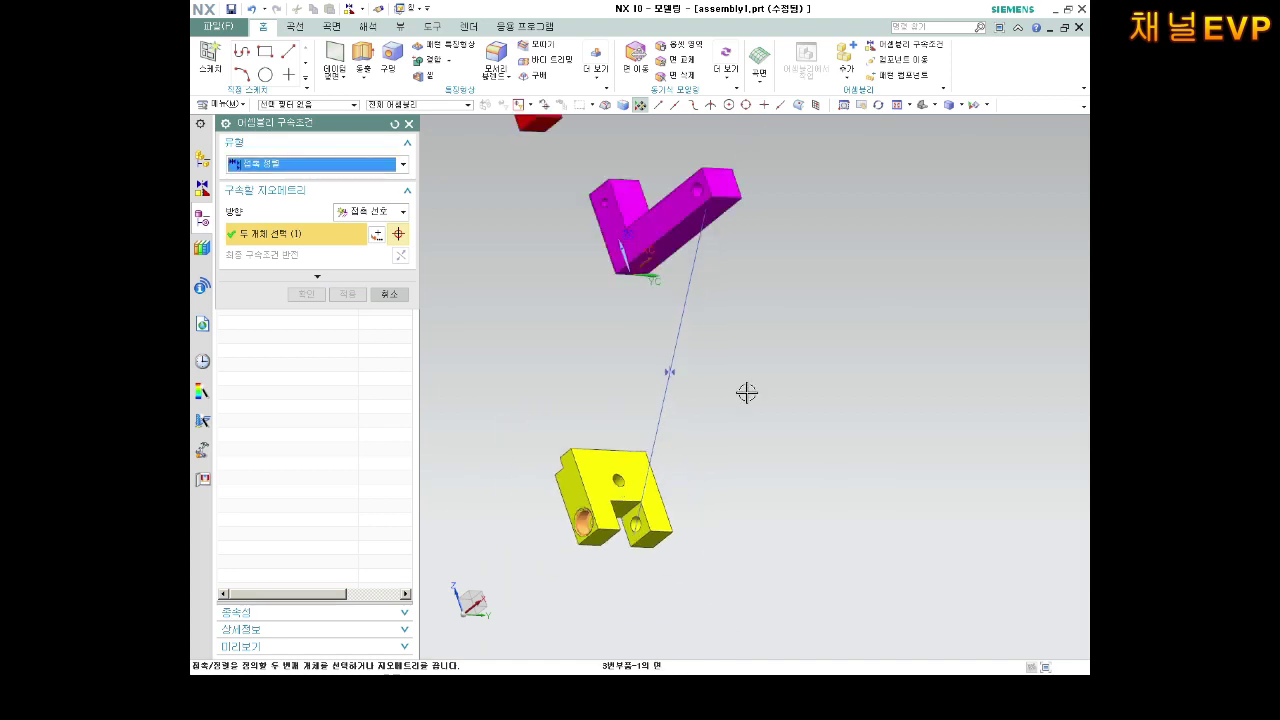
scroll(733, 256, up, 2)
scroll(697, 174, up, 2)
click(731, 144)
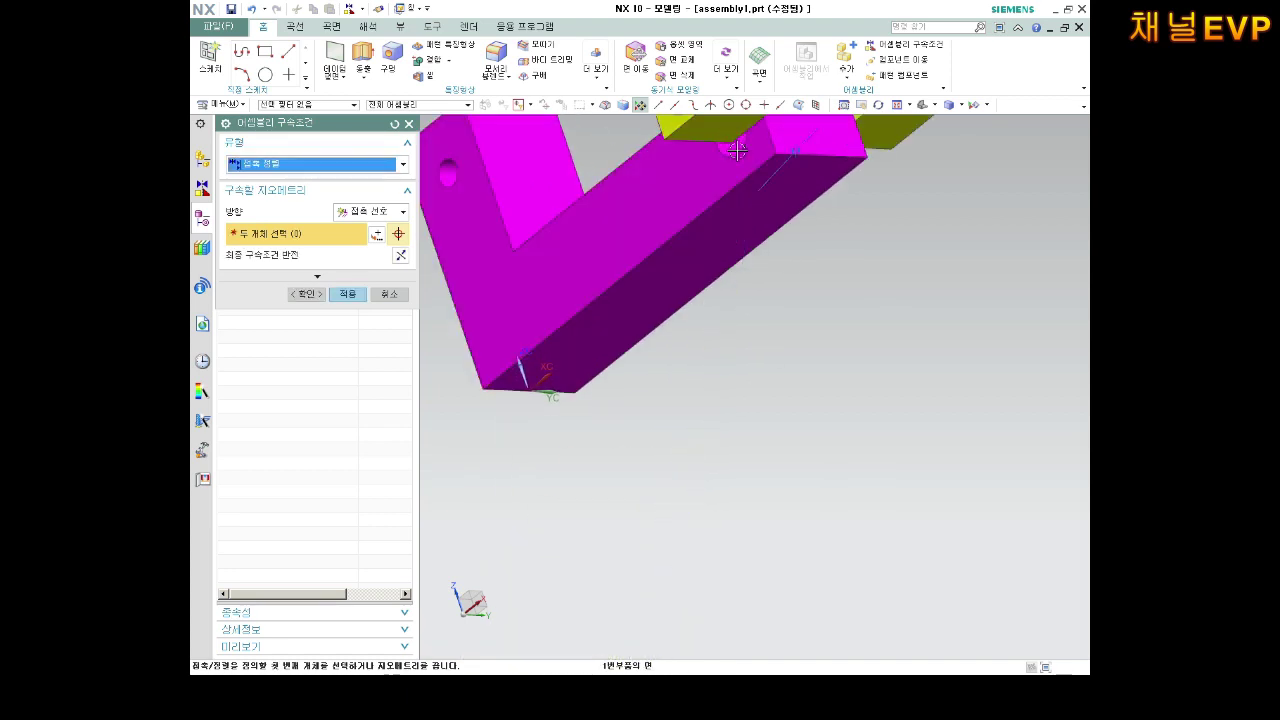
scroll(731, 150, down, 3)
mouse_move(731, 150)
middle_down()
mouse_move(806, 266)
mouse_move(838, 259)
middle_up()
scroll(845, 200, up, 2)
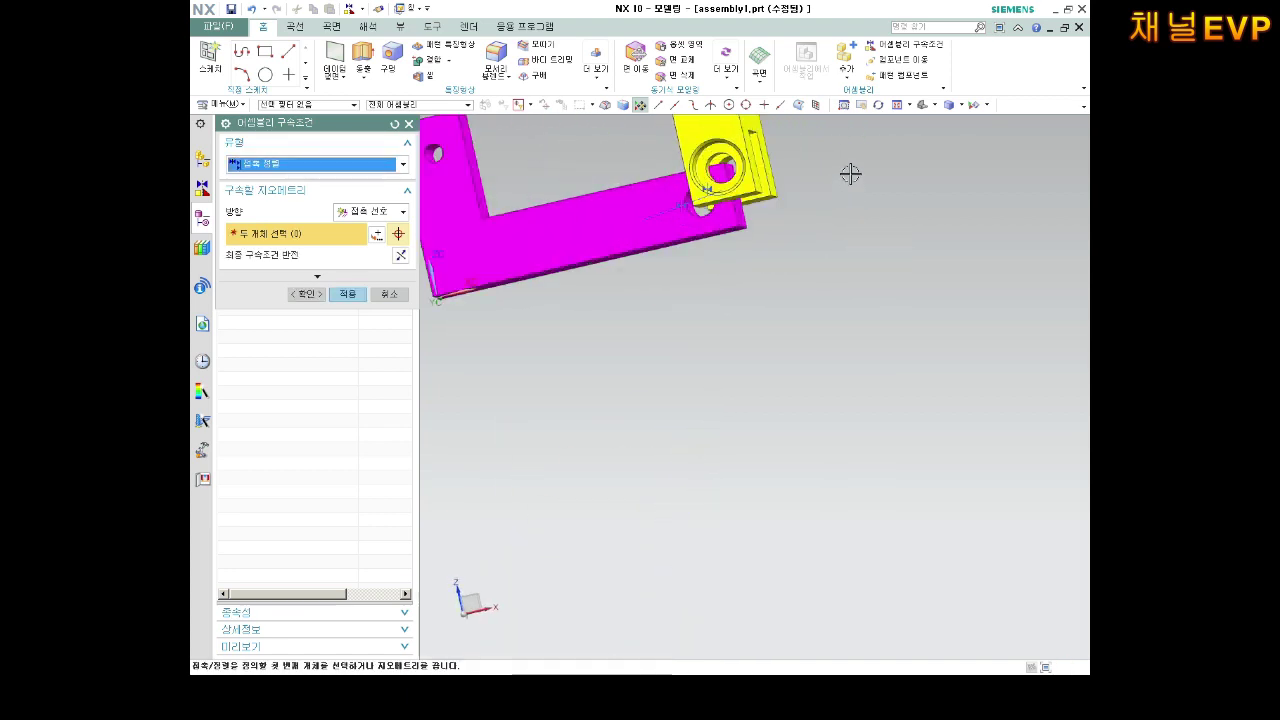
middle_drag(849, 174, 809, 197)
Set orientation to Infer Center/Axis and select both hole surfaces.
click(386, 210)
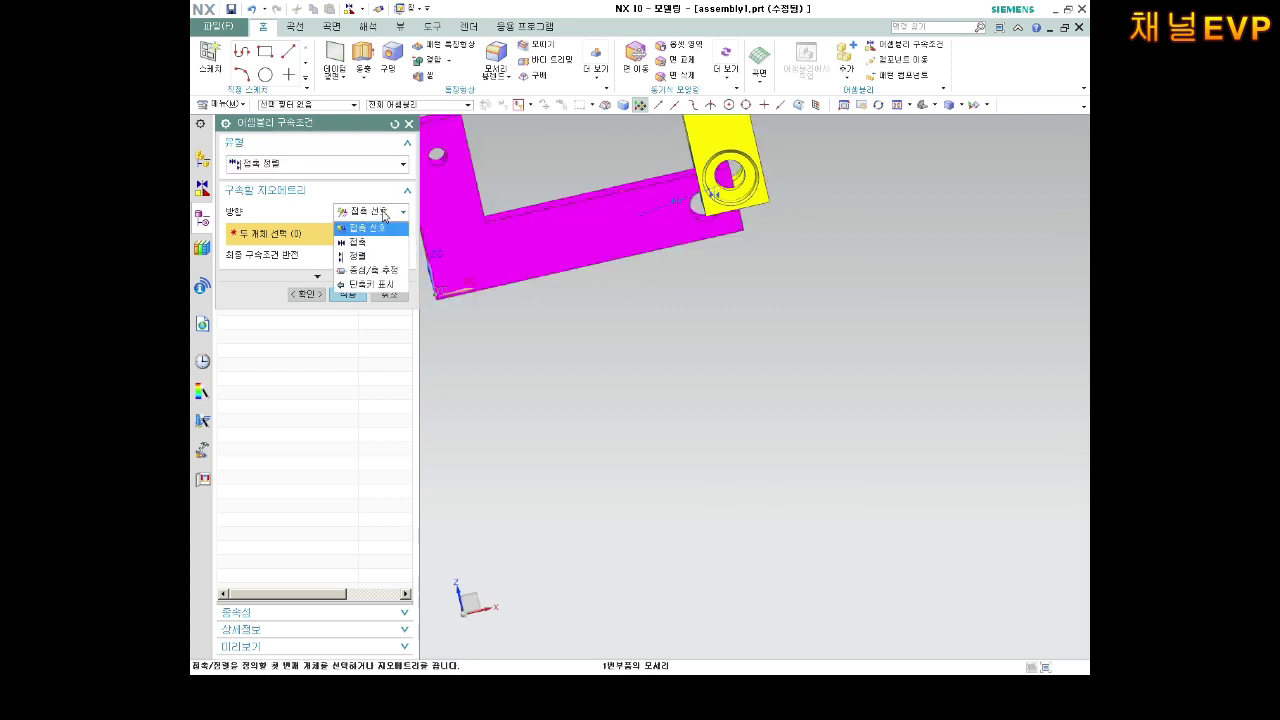
click(370, 270)
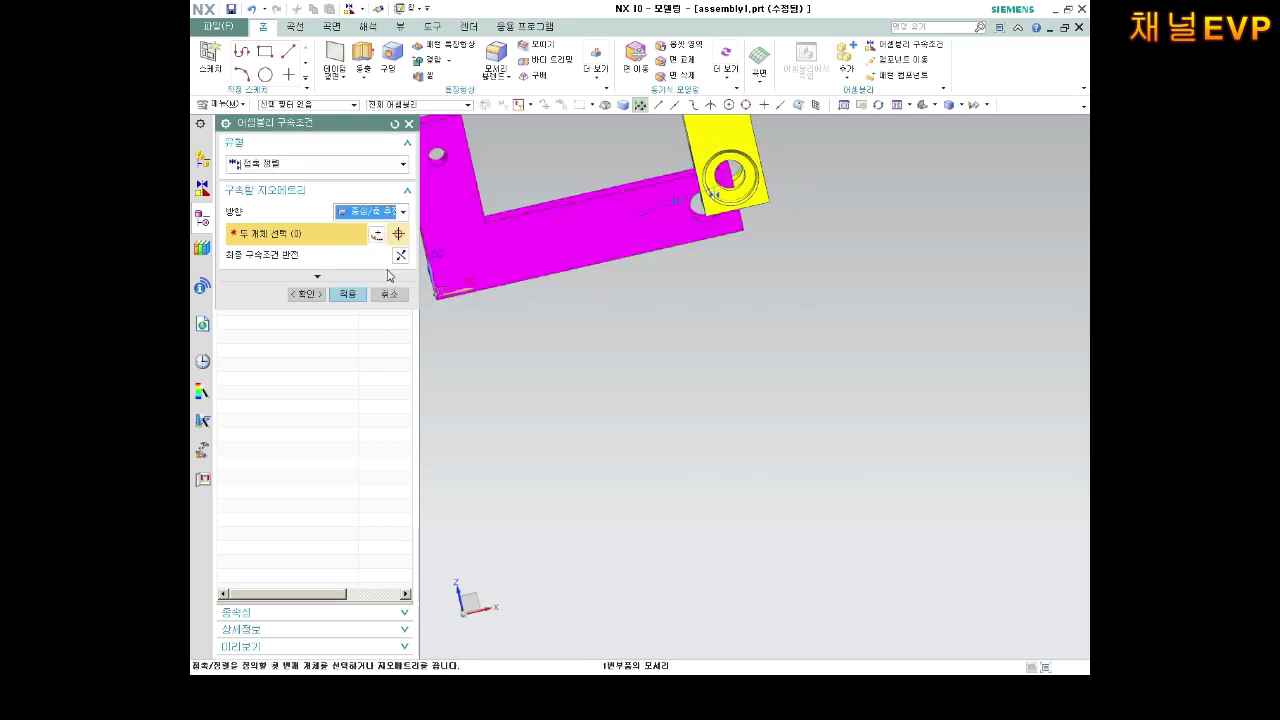
middle_drag(638, 267, 591, 266)
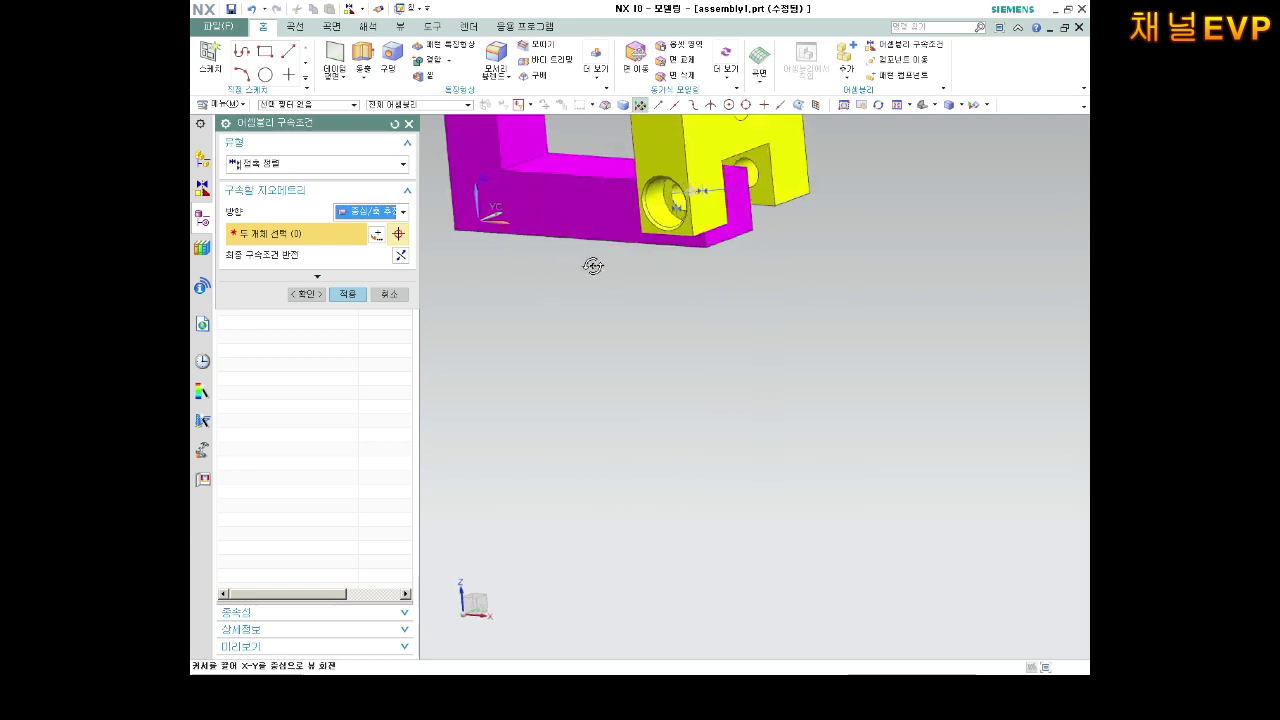
scroll(675, 200, up, 2)
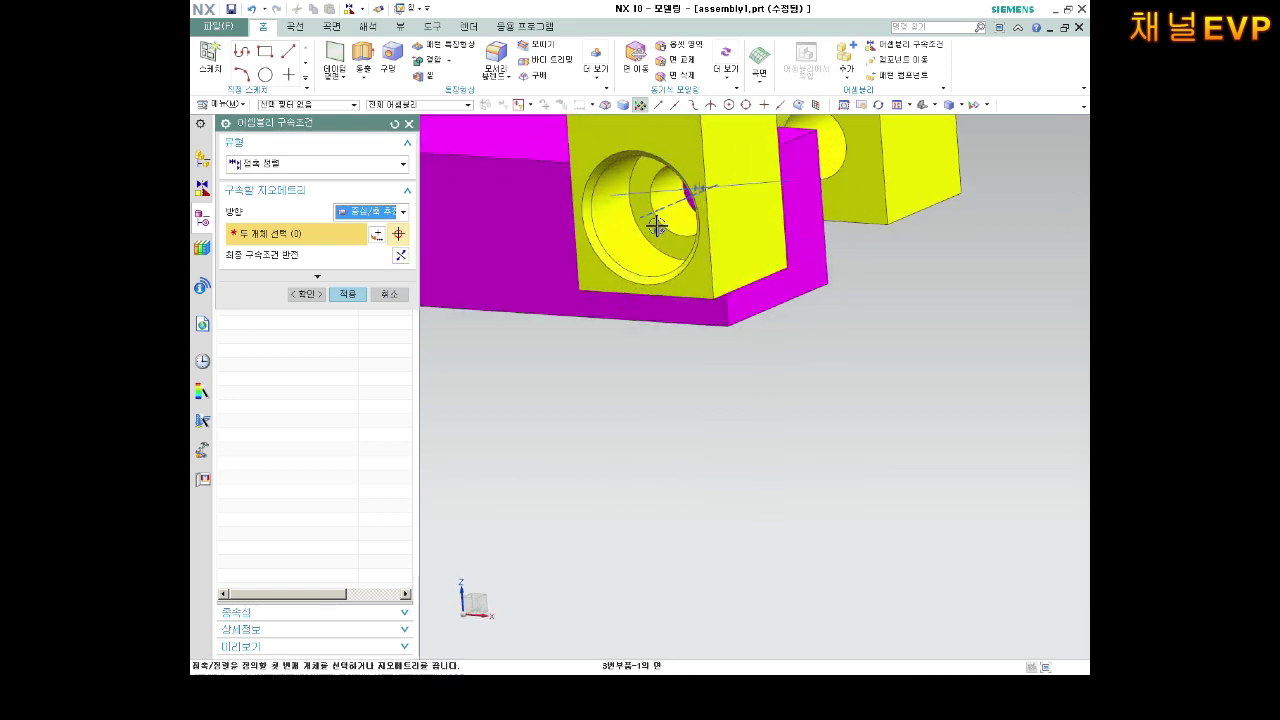
scroll(660, 210, up, 2)
scroll(650, 205, up, 1)
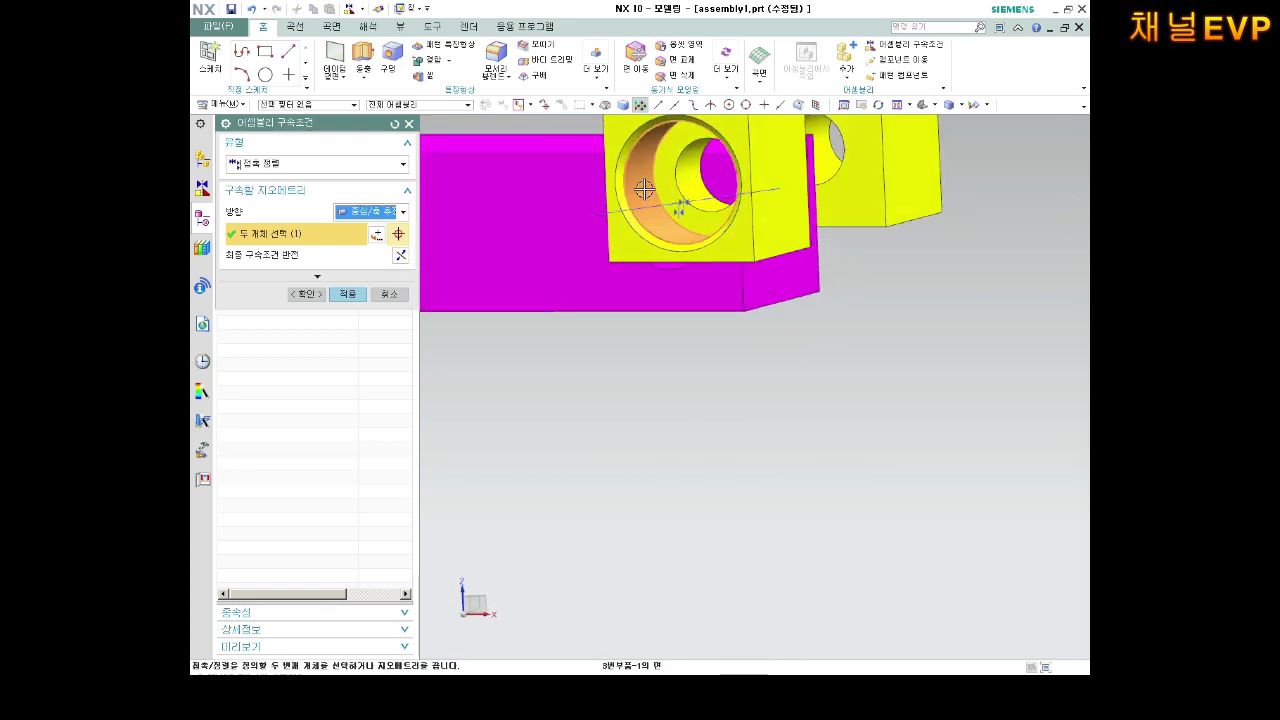
click(645, 205)
middle_drag(646, 206, 670, 268)
click(658, 225)
Pick the yellow block's inner hole face and finish the center/axis constraint.
click(645, 230)
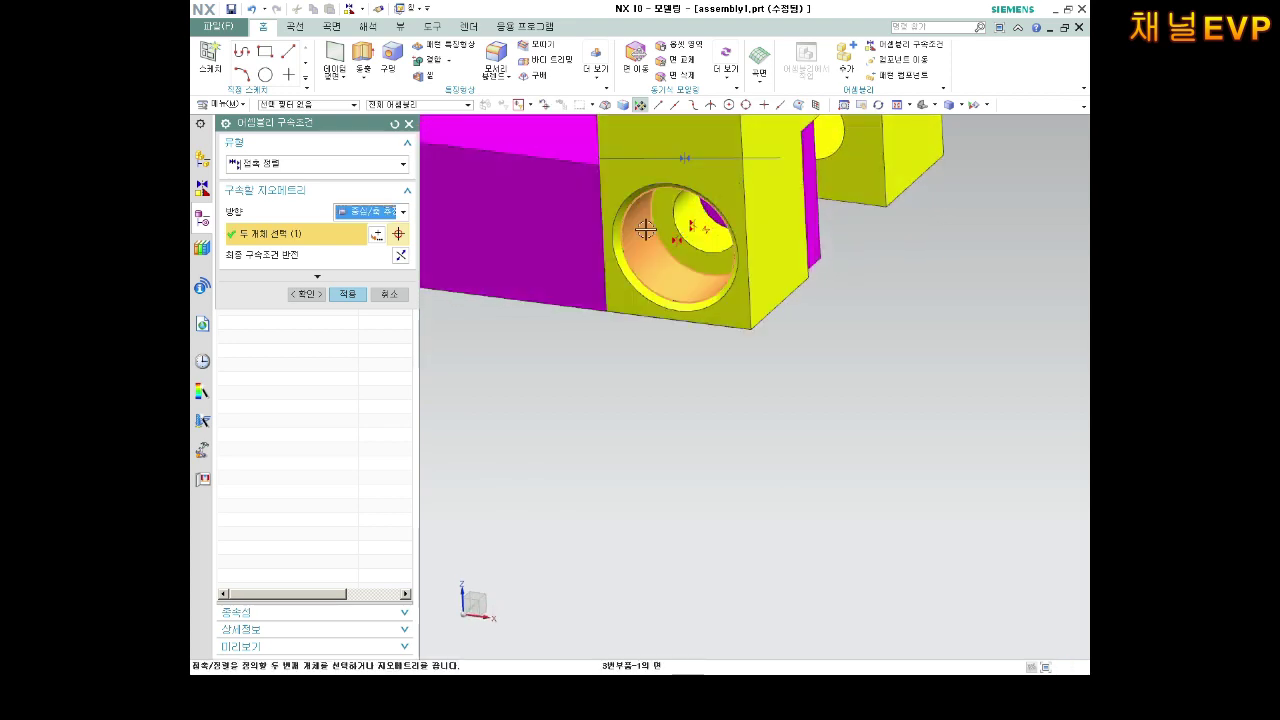
click(403, 212)
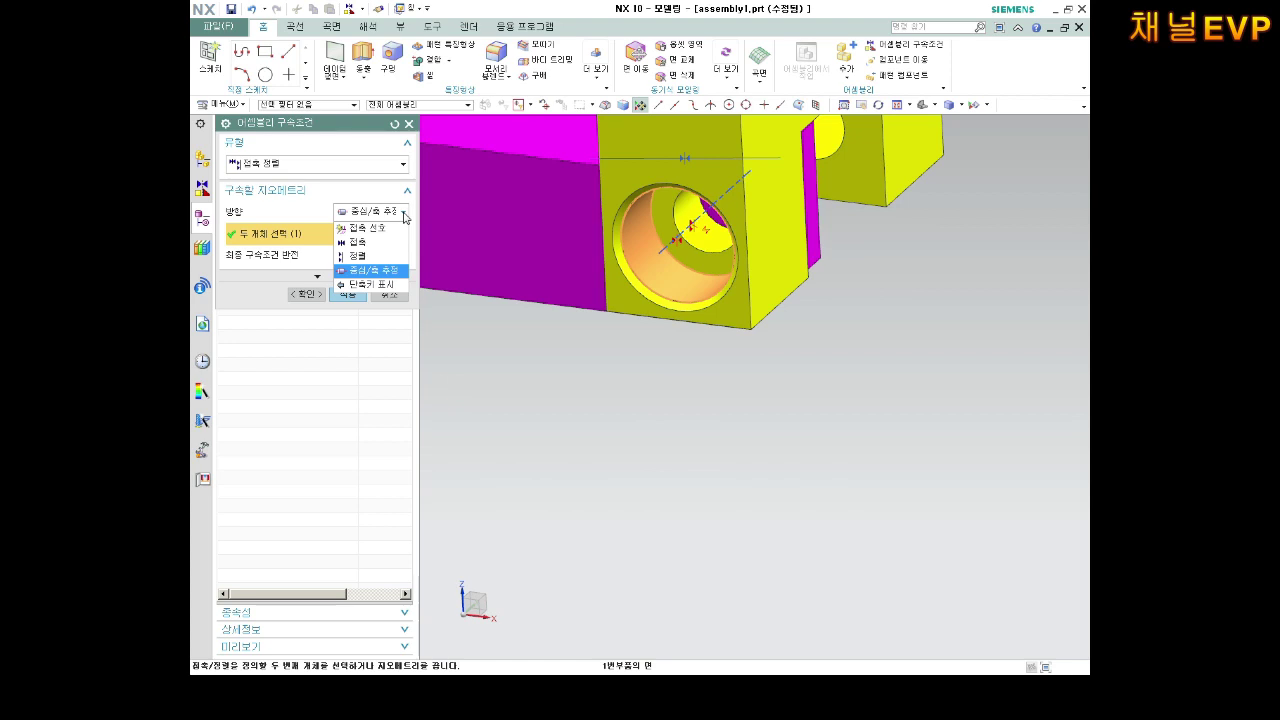
click(405, 214)
middle_click(500, 340)
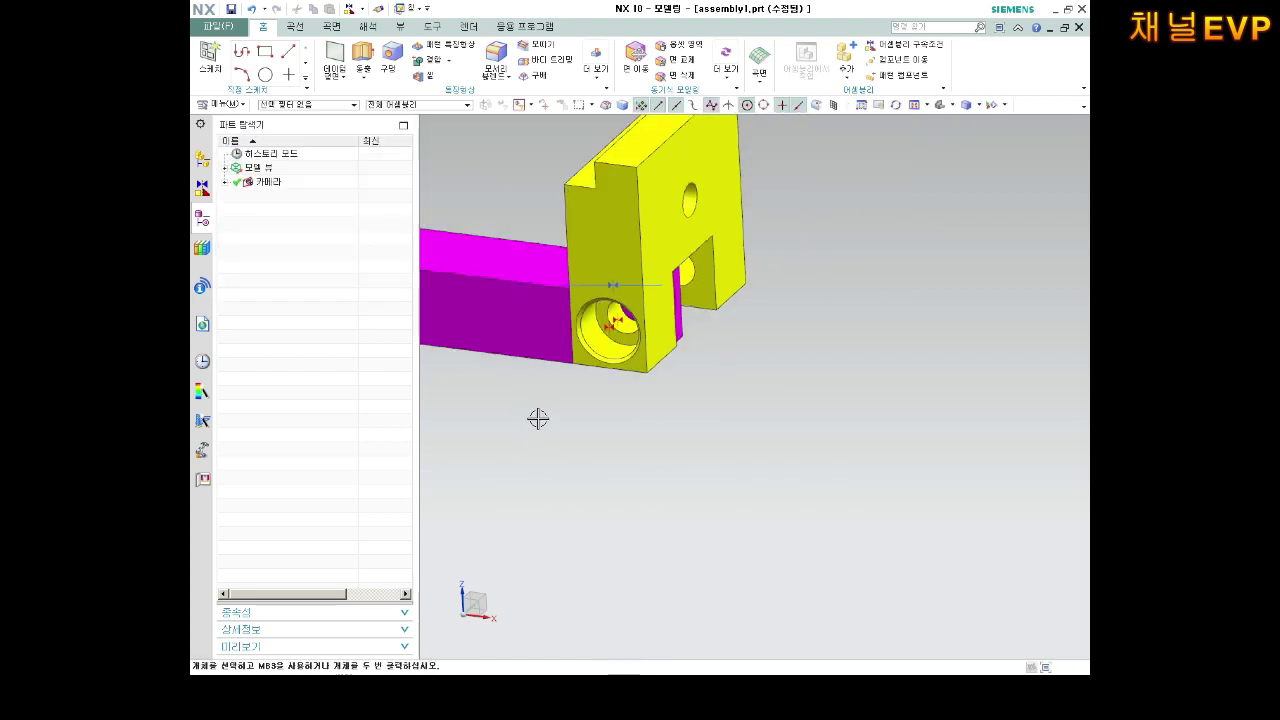
middle_drag(595, 388, 620, 362)
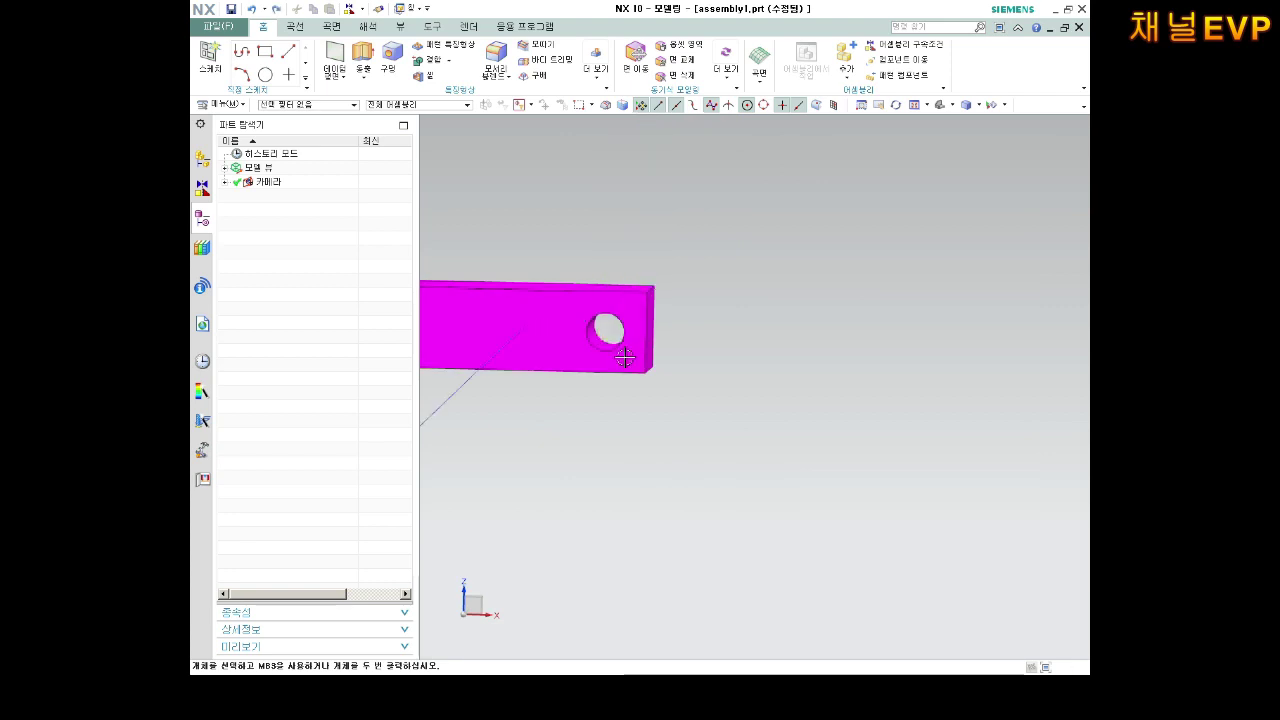
scroll(620, 362, down, 4)
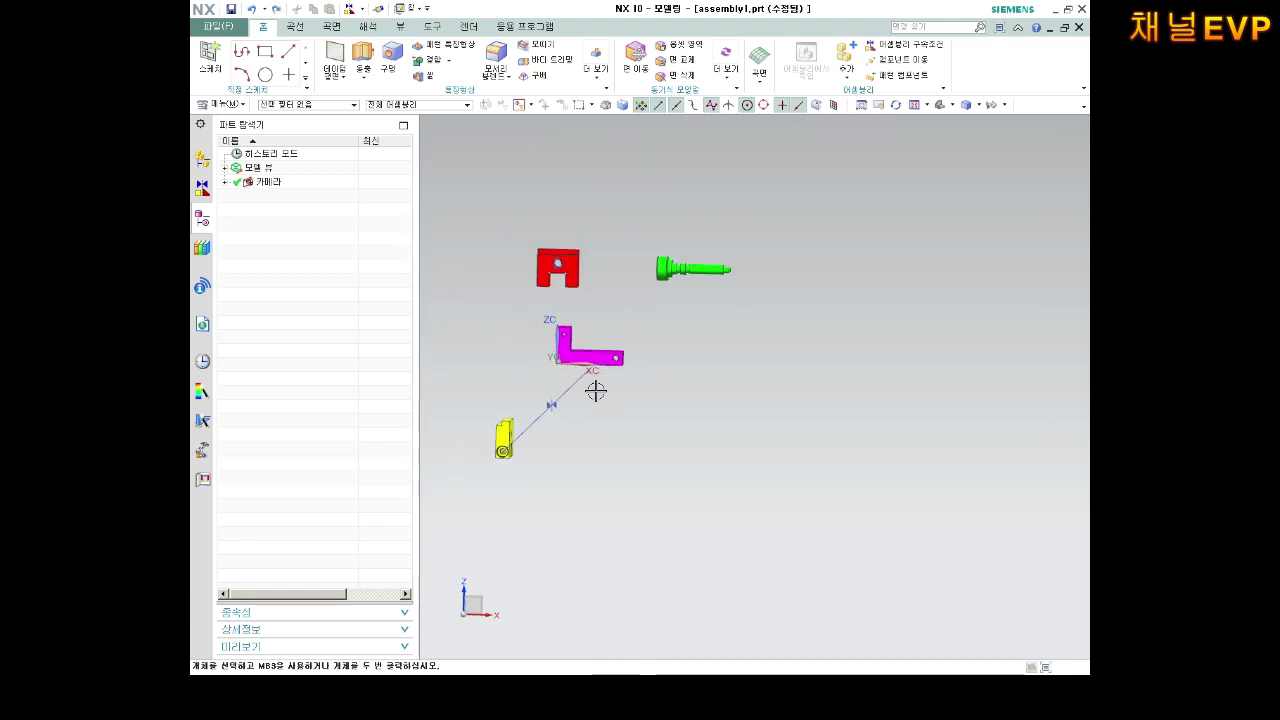
click(890, 50)
scroll(520, 409, up, 5)
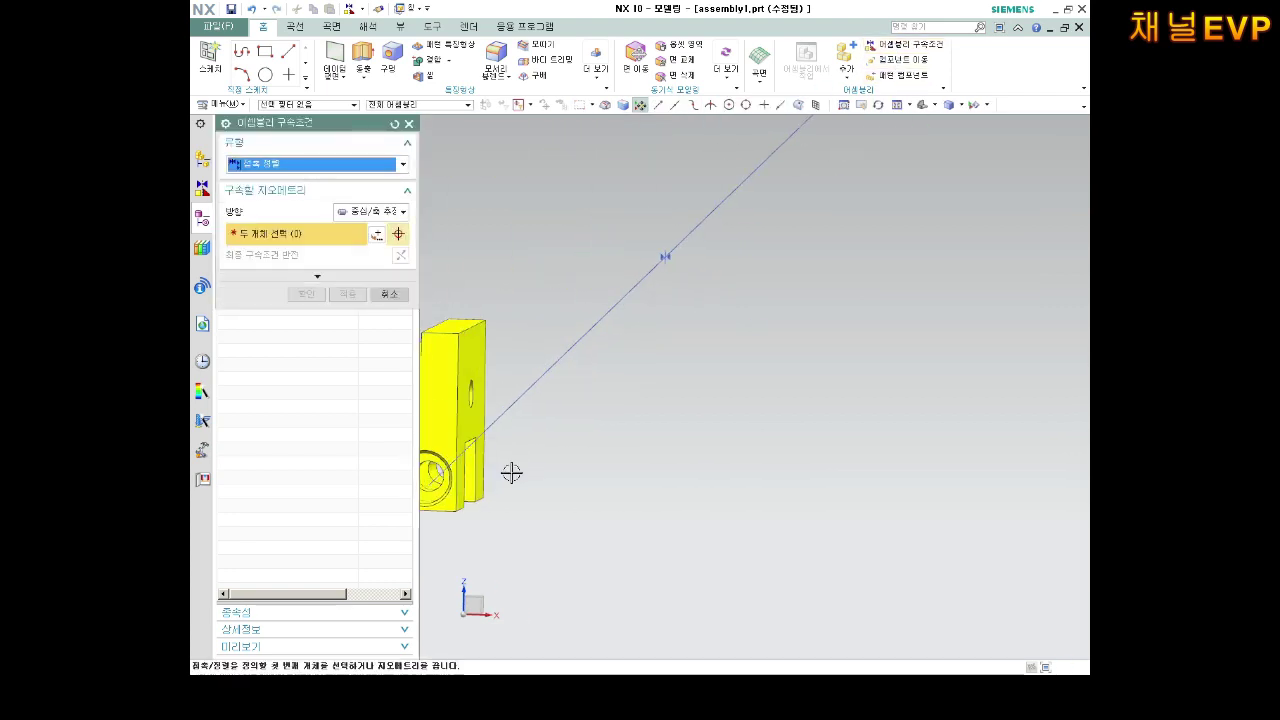
Pick the yellow block's hole face, then snap to a front view of all parts.
scroll(509, 471, down, 2)
scroll(505, 462, up, 2)
scroll(500, 455, up, 2)
scroll(495, 445, down, 2)
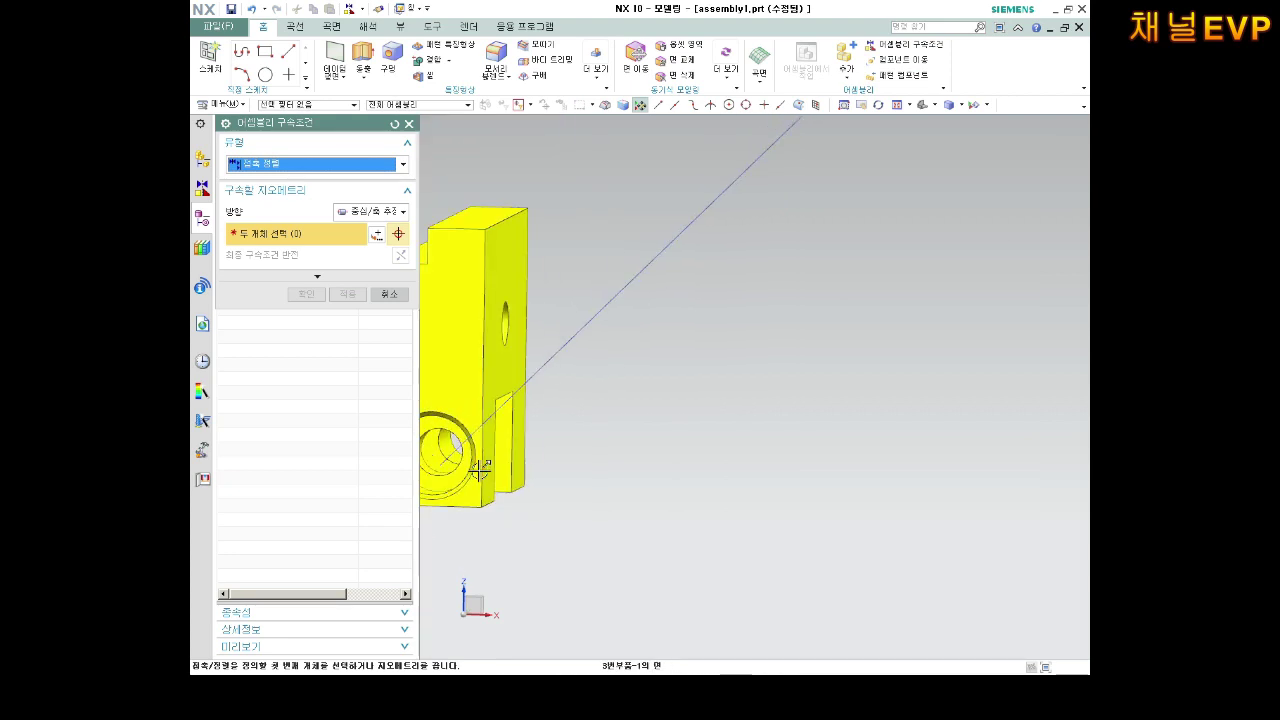
scroll(520, 440, up, 1)
scroll(590, 485, up, 3)
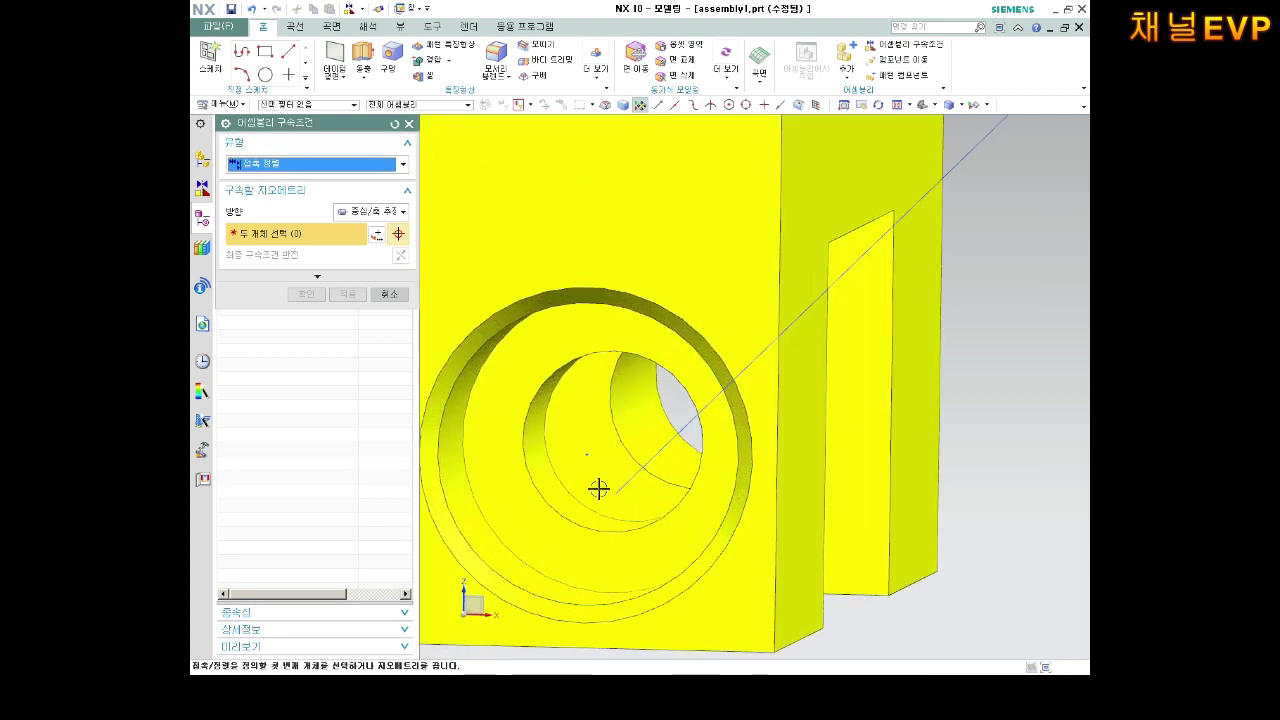
click(547, 467)
scroll(547, 467, down, 5)
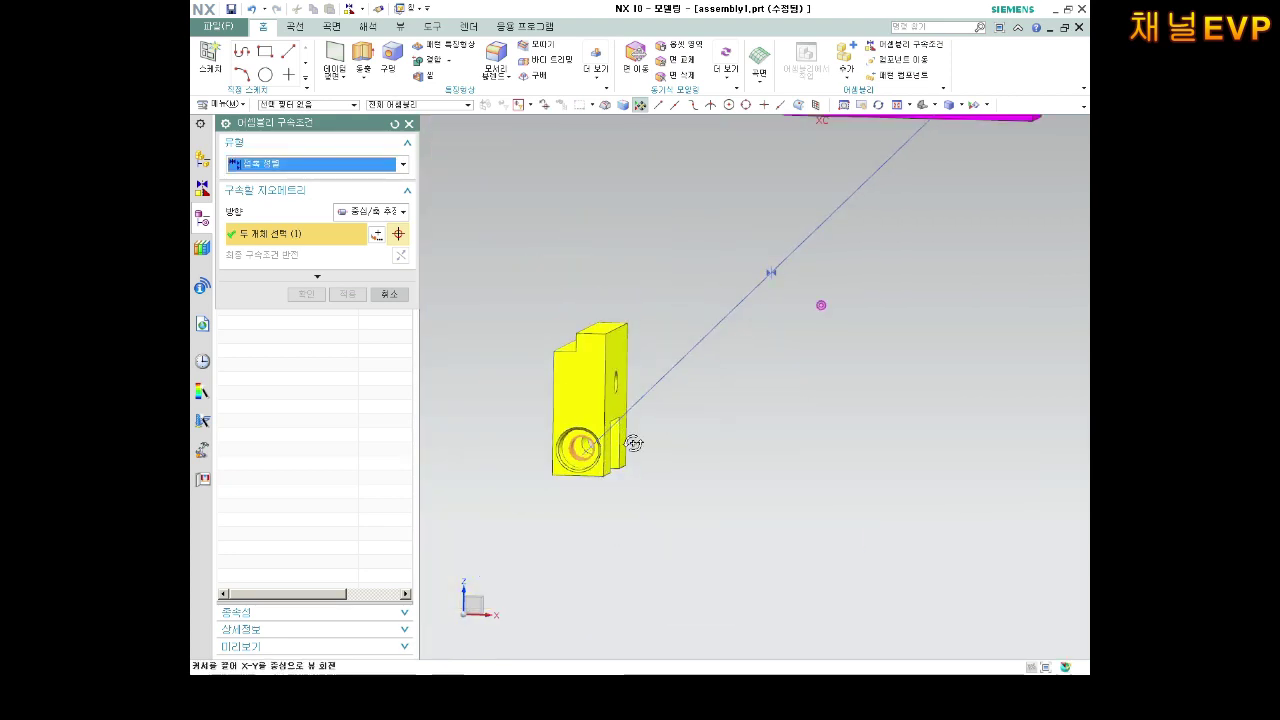
scroll(731, 423, up, 4)
middle_drag(731, 423, 778, 358)
key(ctrl+alt+f)
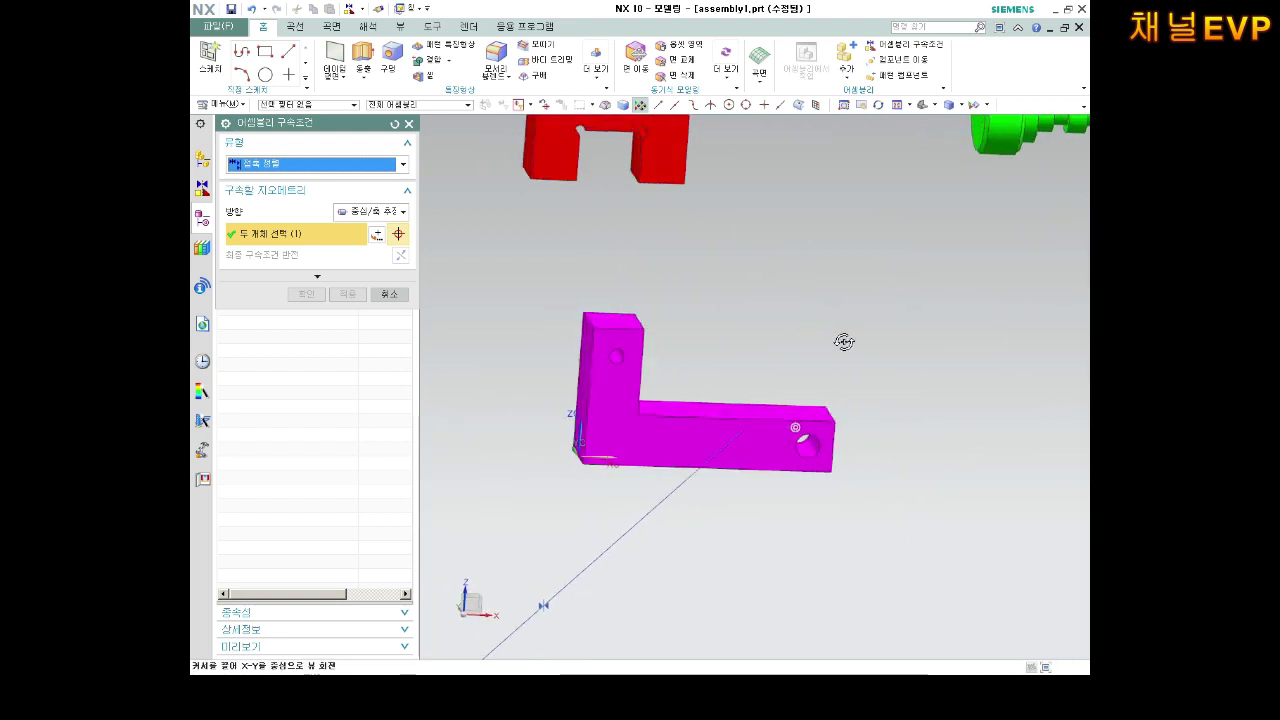
Pick the second hole and apply the center/axis alignment between bracket and block.
scroll(758, 464, up, 2)
scroll(745, 505, up, 2)
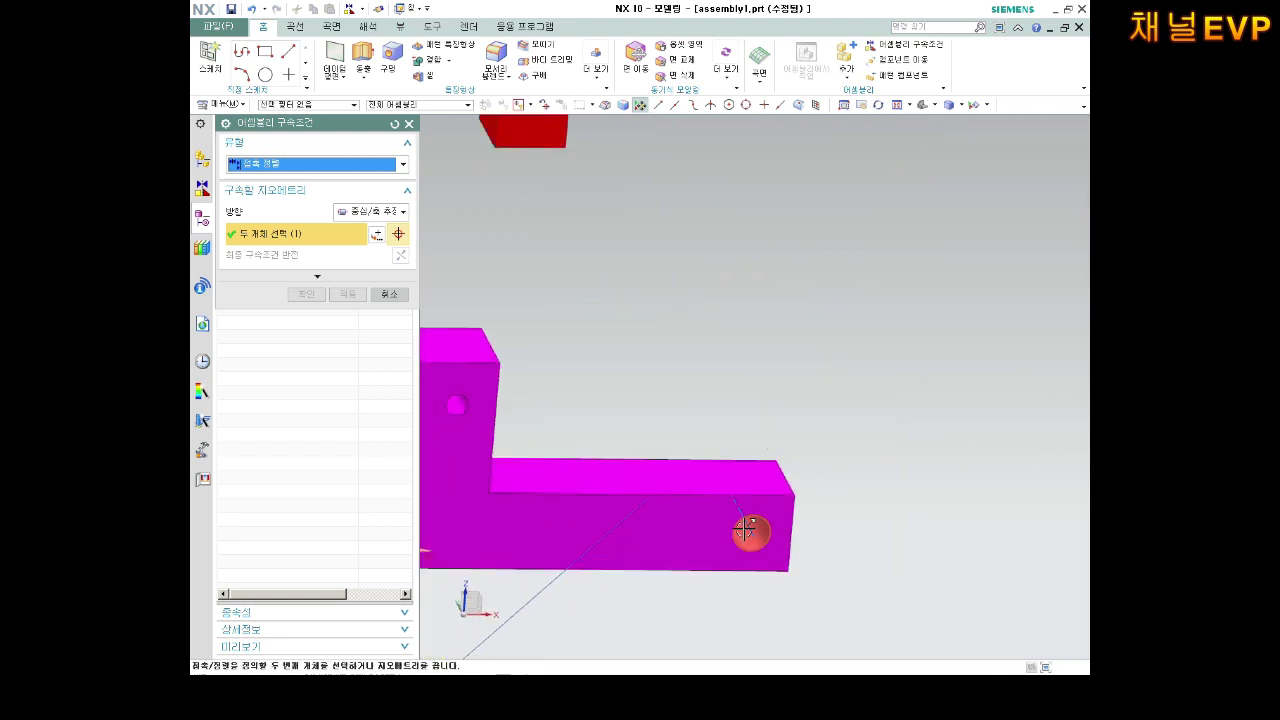
scroll(737, 512, up, 1)
scroll(737, 512, up, 2)
click(737, 512)
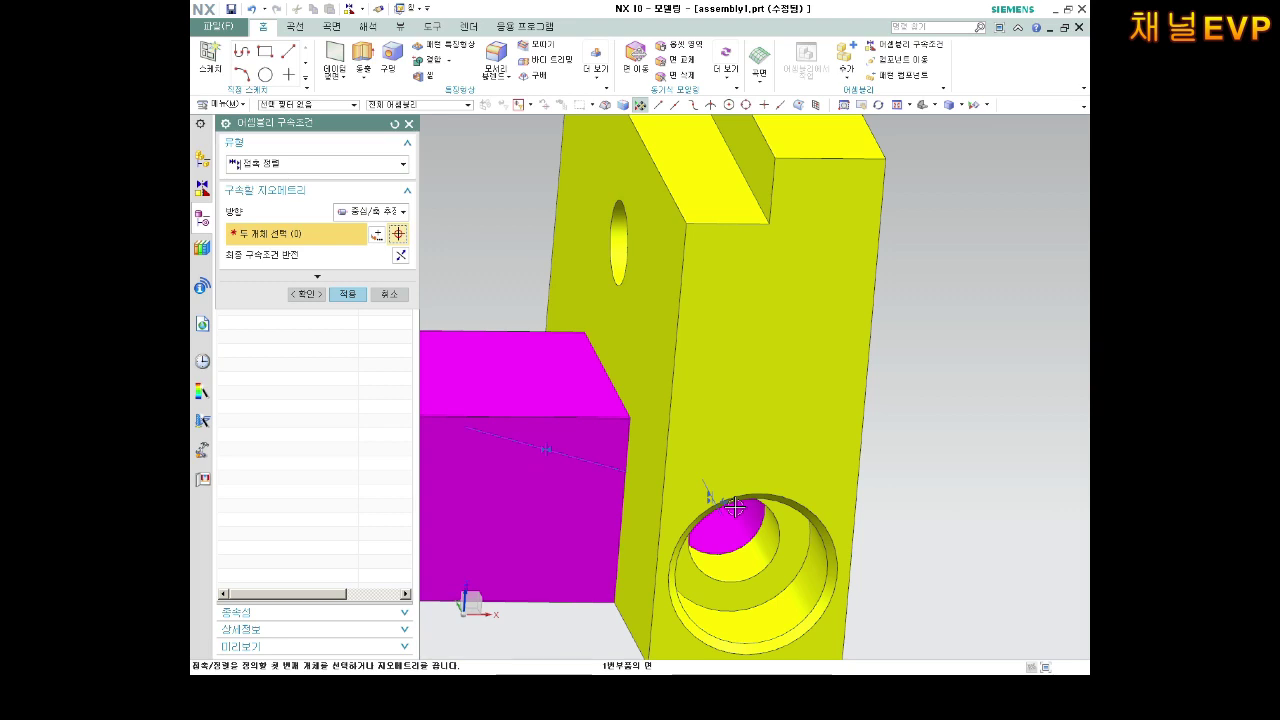
scroll(735, 508, down, 3)
mouse_move(735, 508)
middle_down()
mouse_move(758, 468)
mouse_move(663, 450)
middle_up()
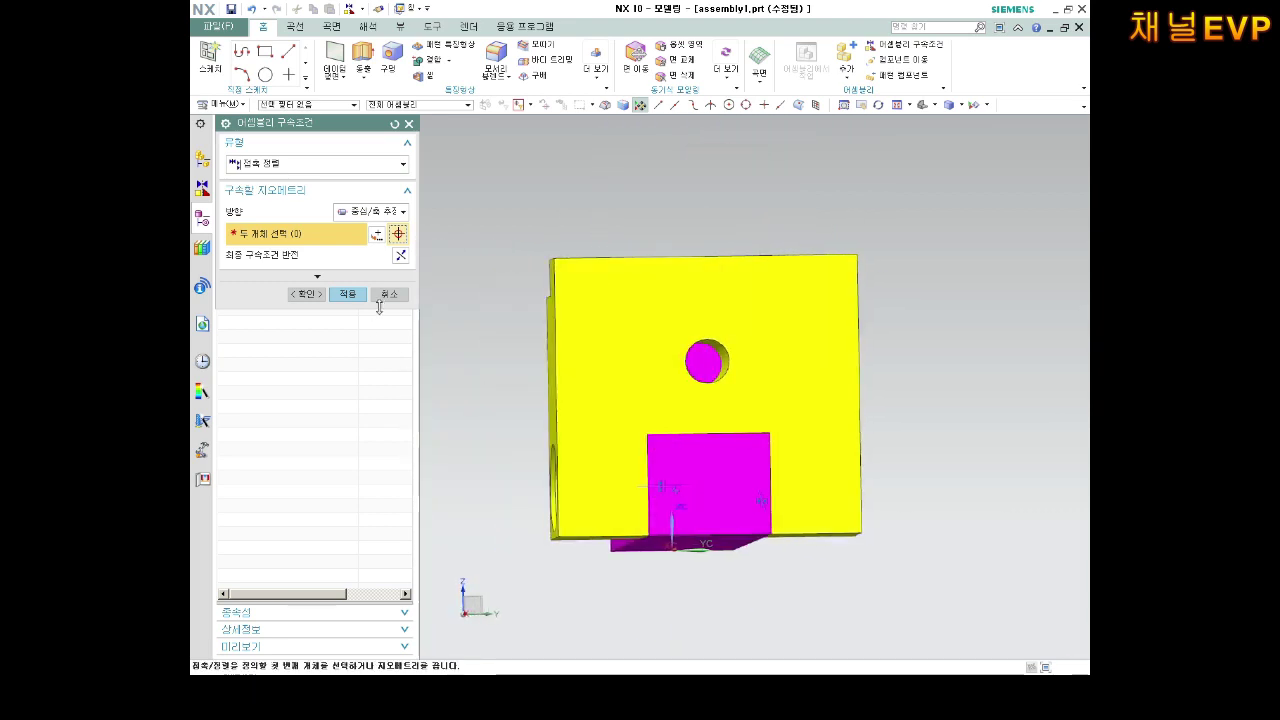
click(340, 301)
Orbit the view to inspect the joined yellow and magenta blocks.
mouse_move(828, 323)
middle_down()
mouse_move(571, 349)
mouse_move(705, 375)
mouse_move(679, 333)
middle_up()
scroll(705, 375, down, 2)
scroll(705, 375, down, 2)
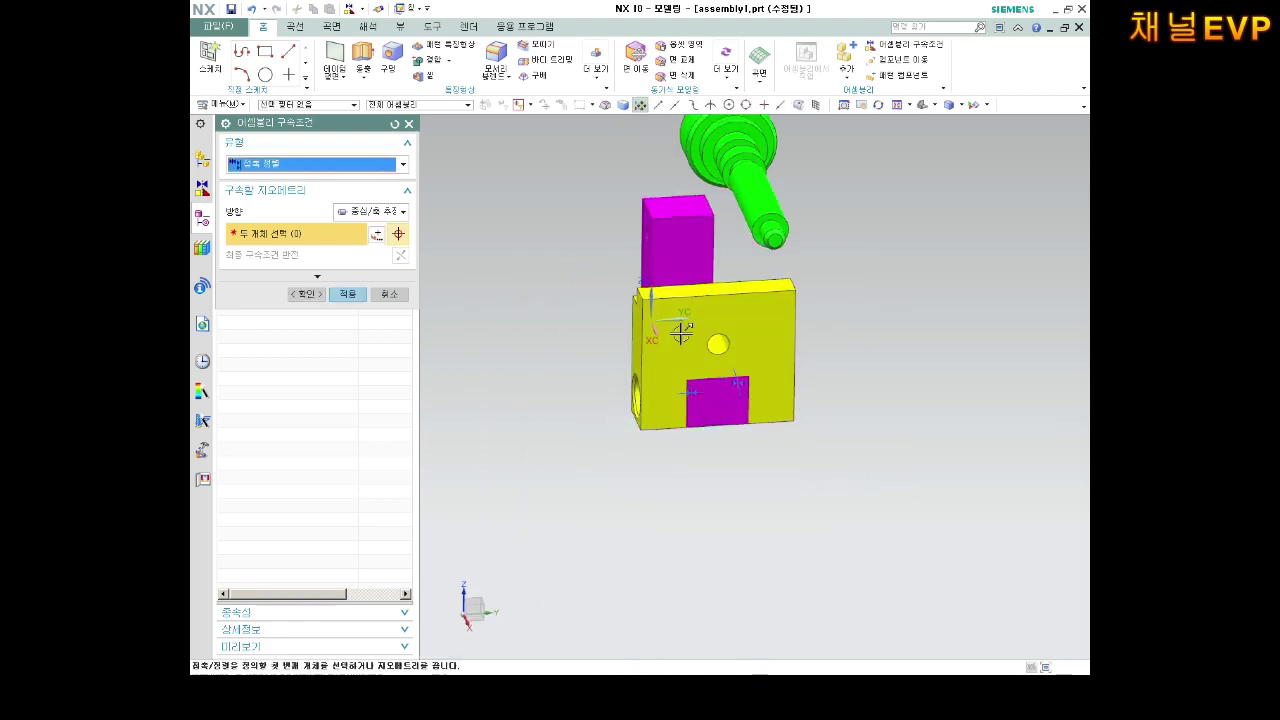
mouse_move(726, 406)
middle_down()
mouse_move(803, 366)
mouse_move(670, 395)
mouse_move(663, 323)
mouse_move(506, 246)
middle_up()
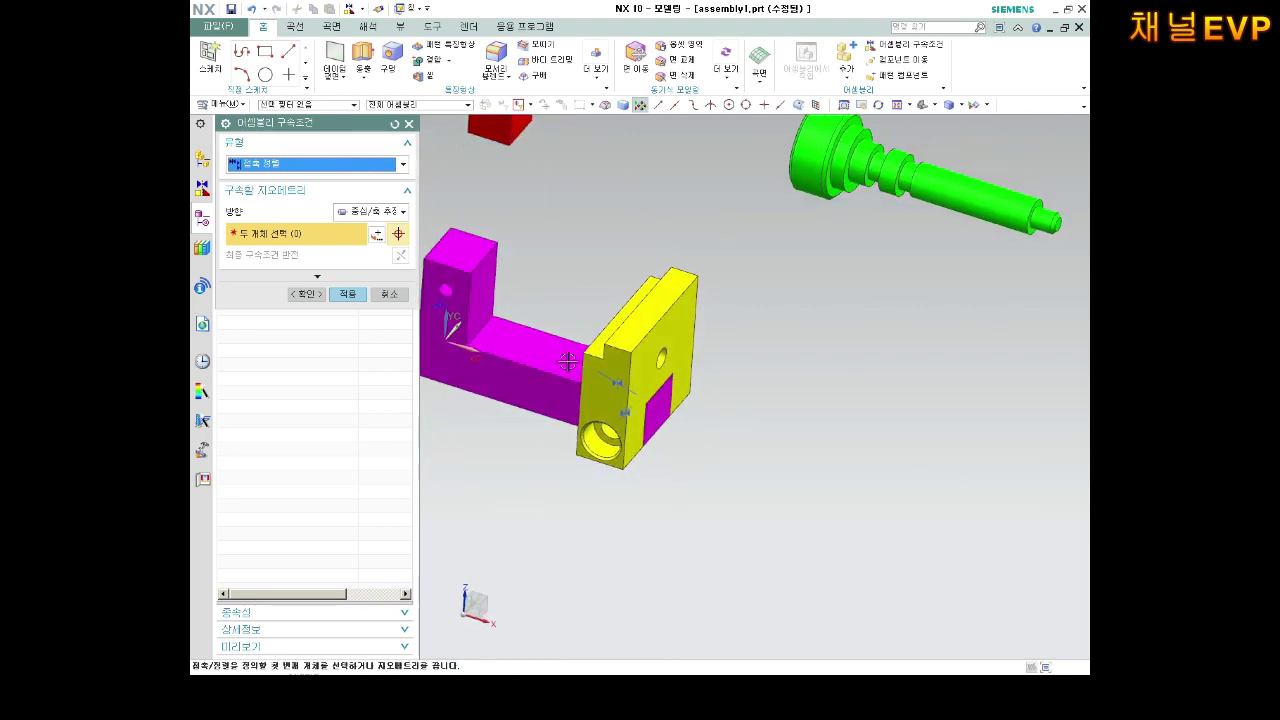
scroll(506, 246, down, 2)
scroll(500, 215, up, 1)
scroll(500, 215, up, 2)
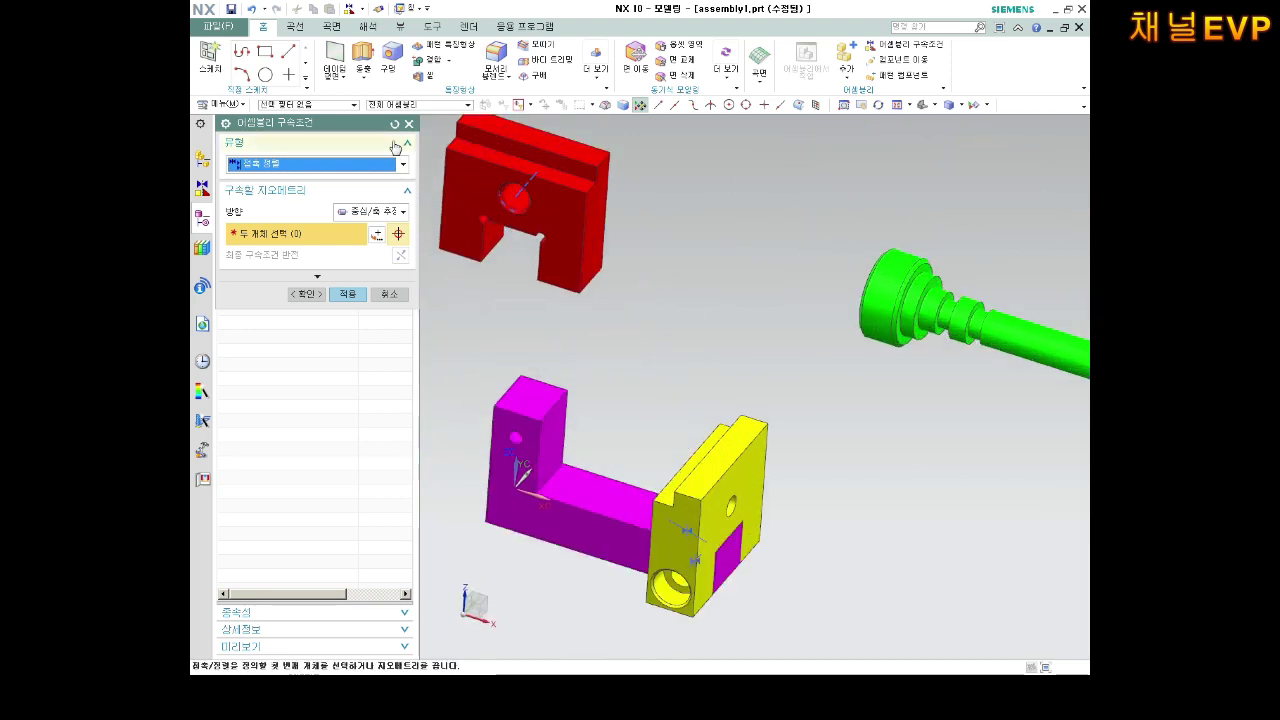
scroll(525, 259, down, 2)
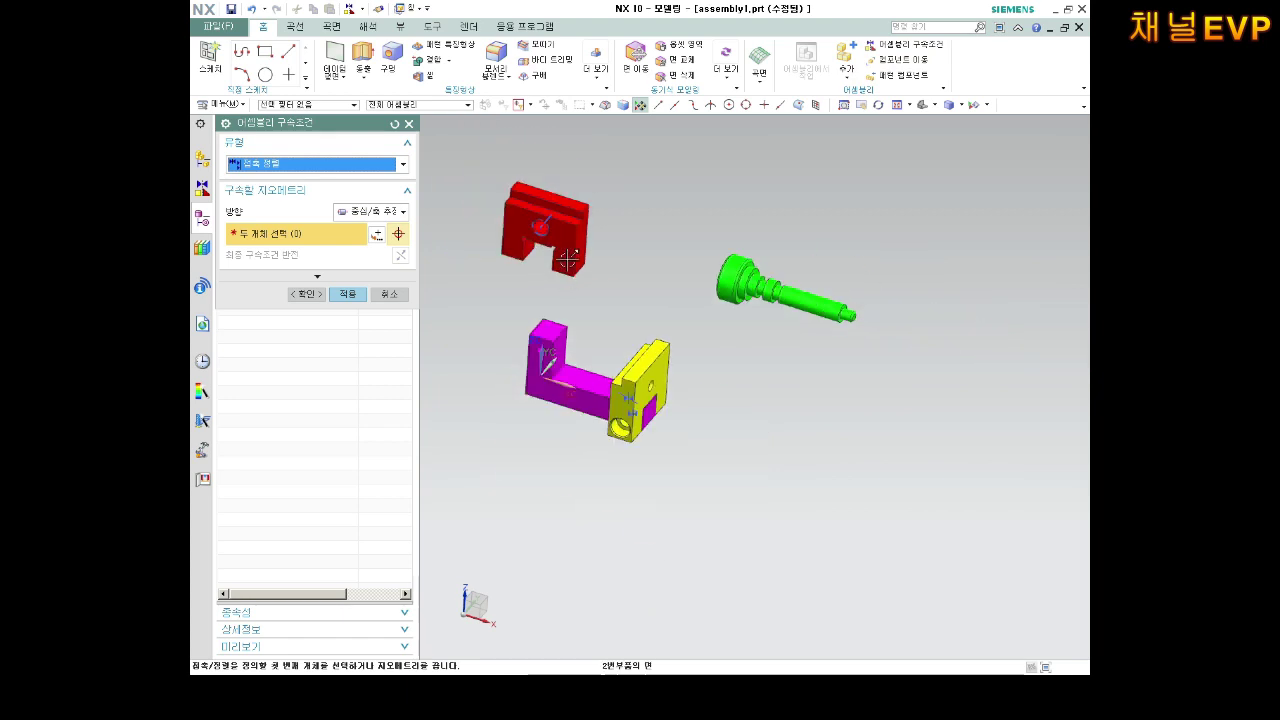
middle_drag(525, 259, 705, 356)
scroll(705, 356, up, 2)
Select the red block's hole and the hole in the bracket's upright arm.
click(734, 394)
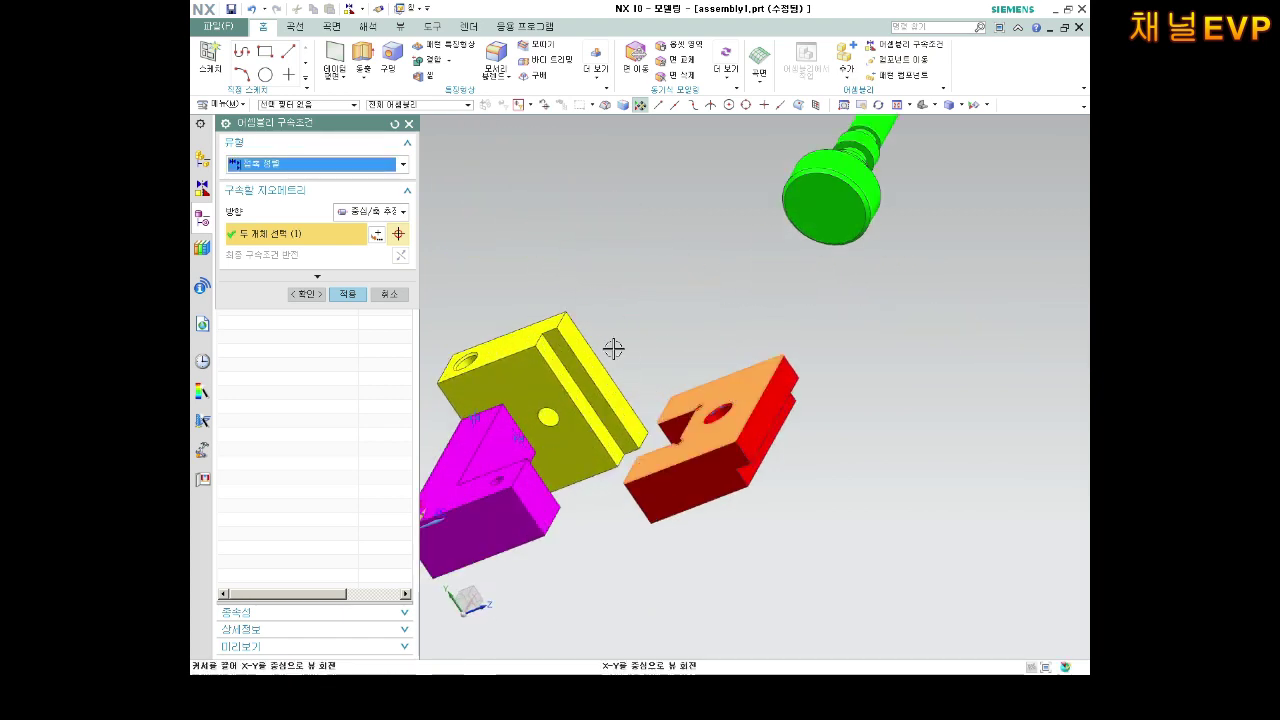
mouse_move(611, 349)
middle_down()
mouse_move(549, 271)
mouse_move(596, 325)
middle_up()
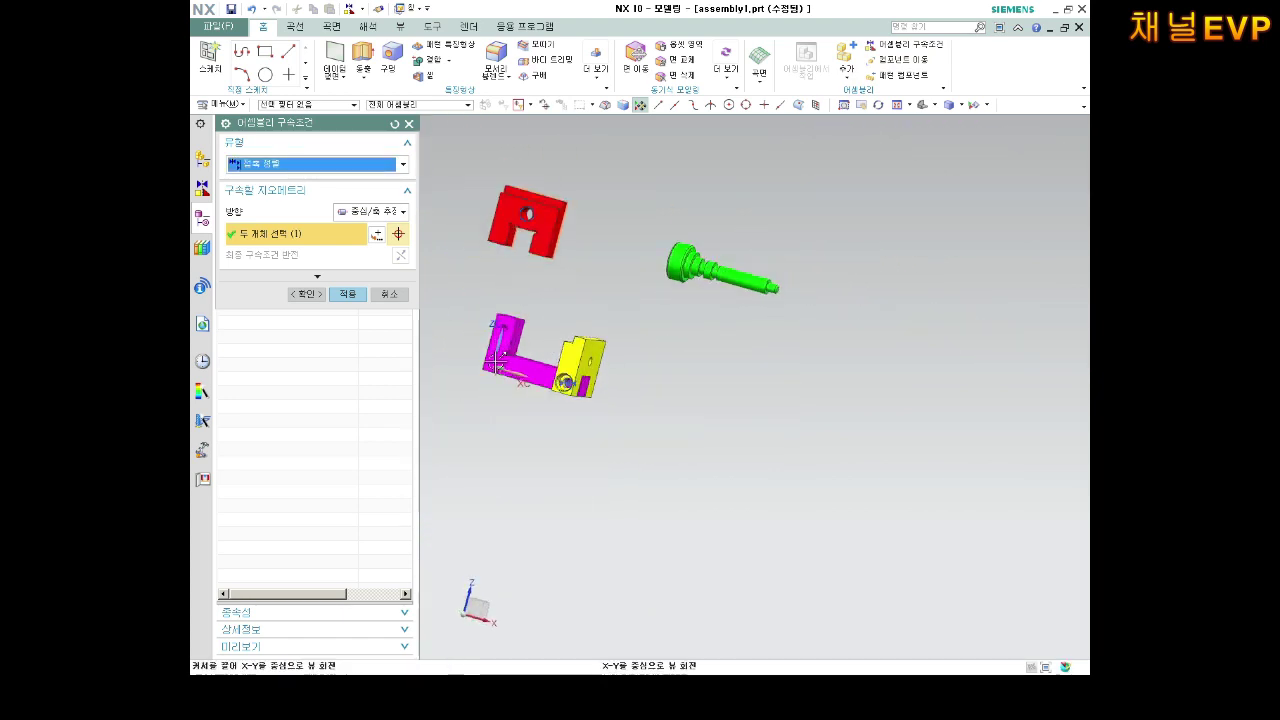
scroll(596, 325, up, 3)
click(530, 310)
scroll(530, 310, down, 3)
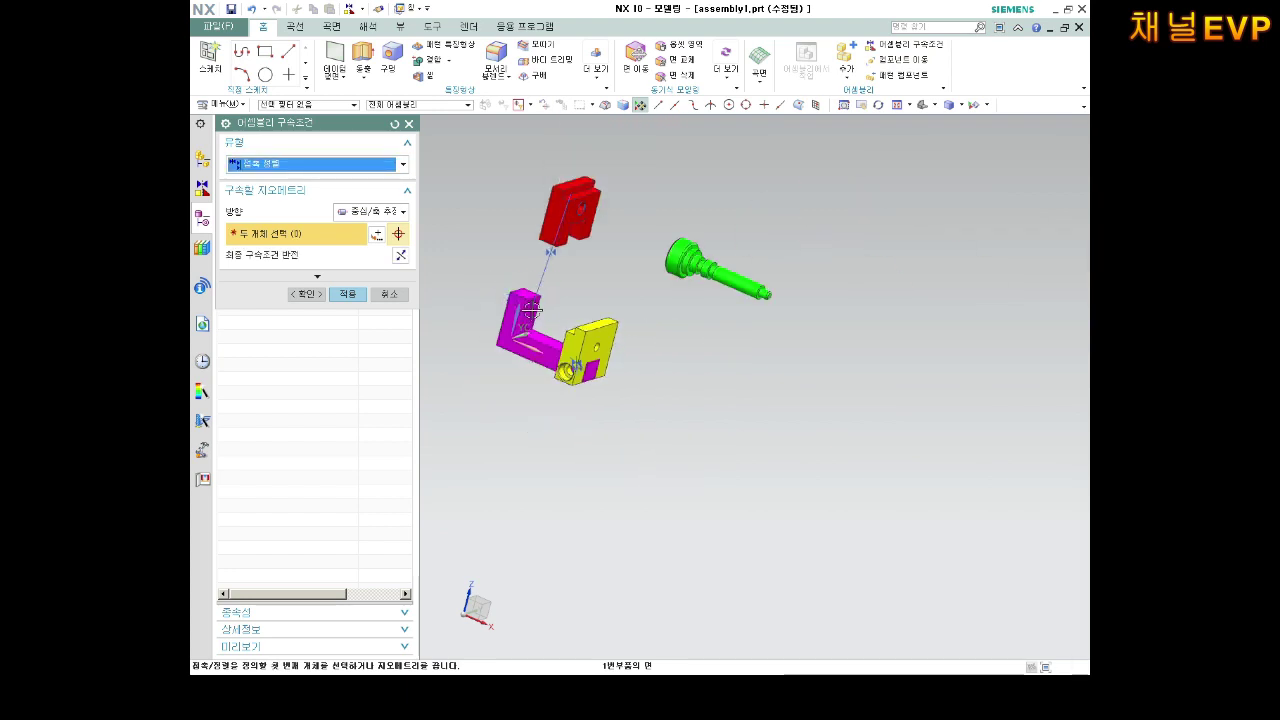
mouse_move(530, 310)
middle_down()
mouse_move(594, 320)
mouse_move(578, 287)
middle_up()
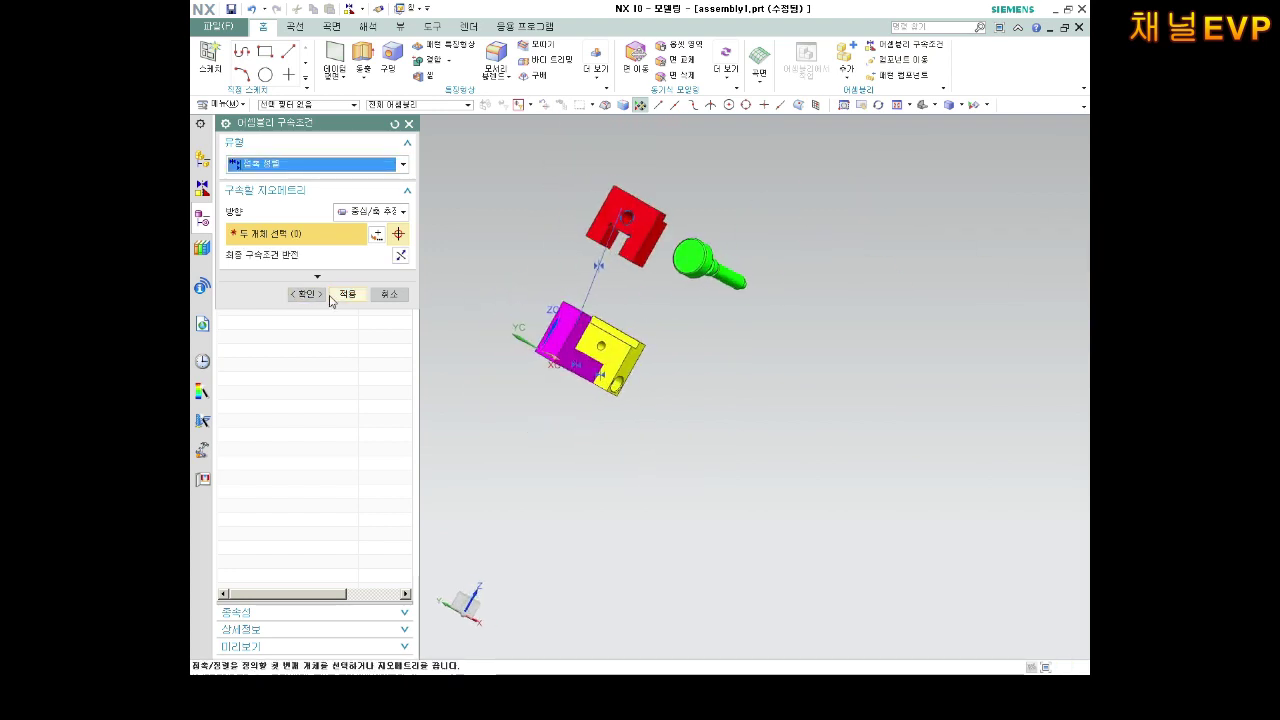
middle_drag(503, 277, 618, 217)
scroll(618, 217, up, 2)
scroll(618, 217, up, 3)
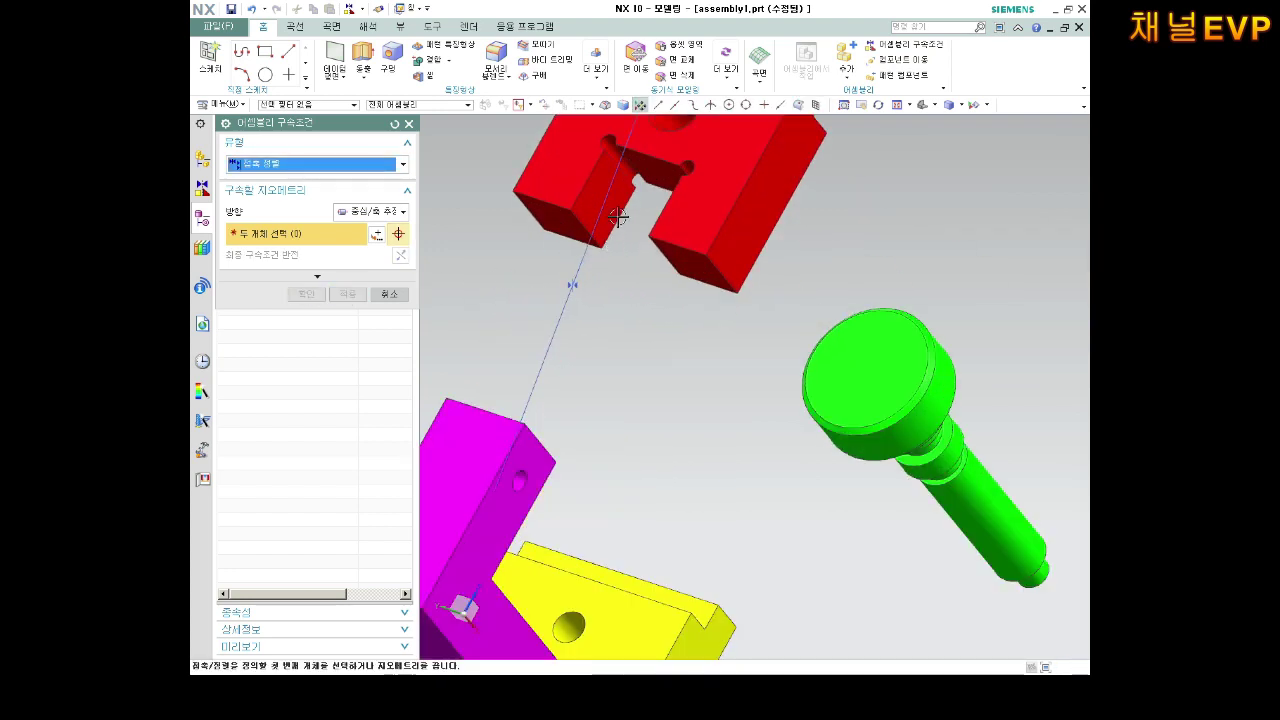
Pick the red block and bracket mating faces and apply the constraint.
click(654, 184)
scroll(654, 184, down, 4)
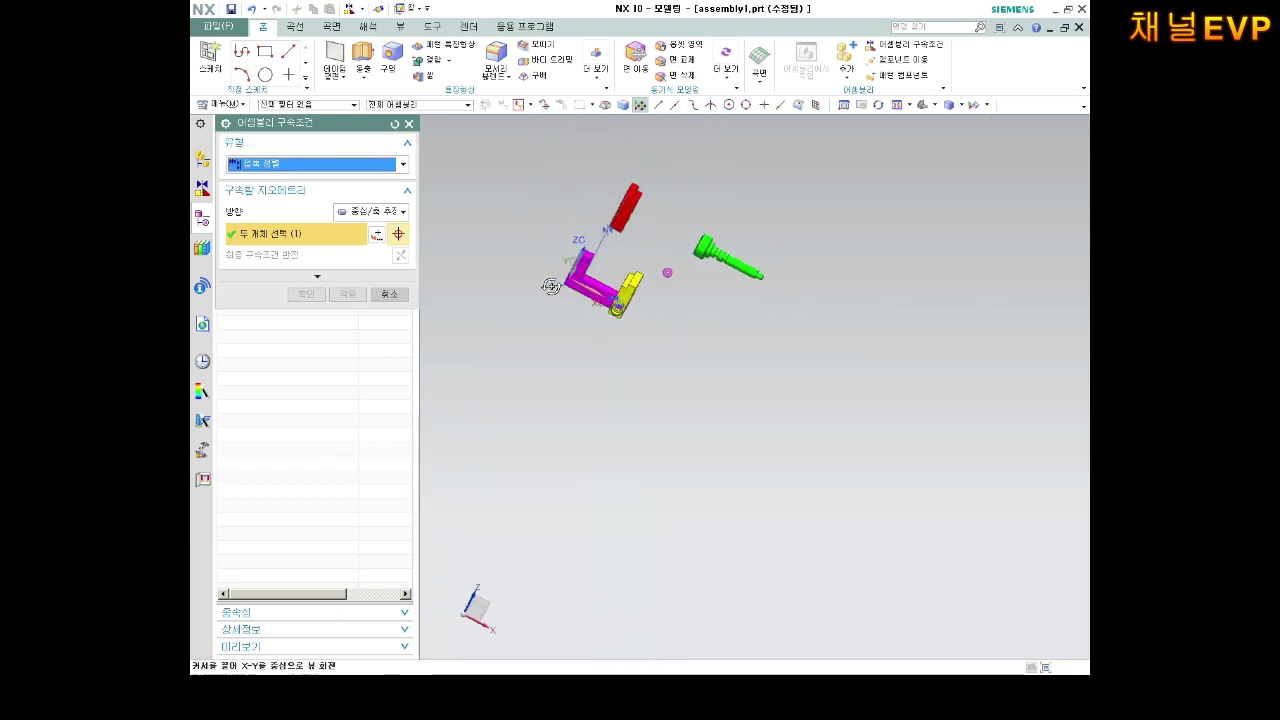
middle_drag(560, 280, 628, 238)
scroll(628, 237, up, 4)
click(651, 270)
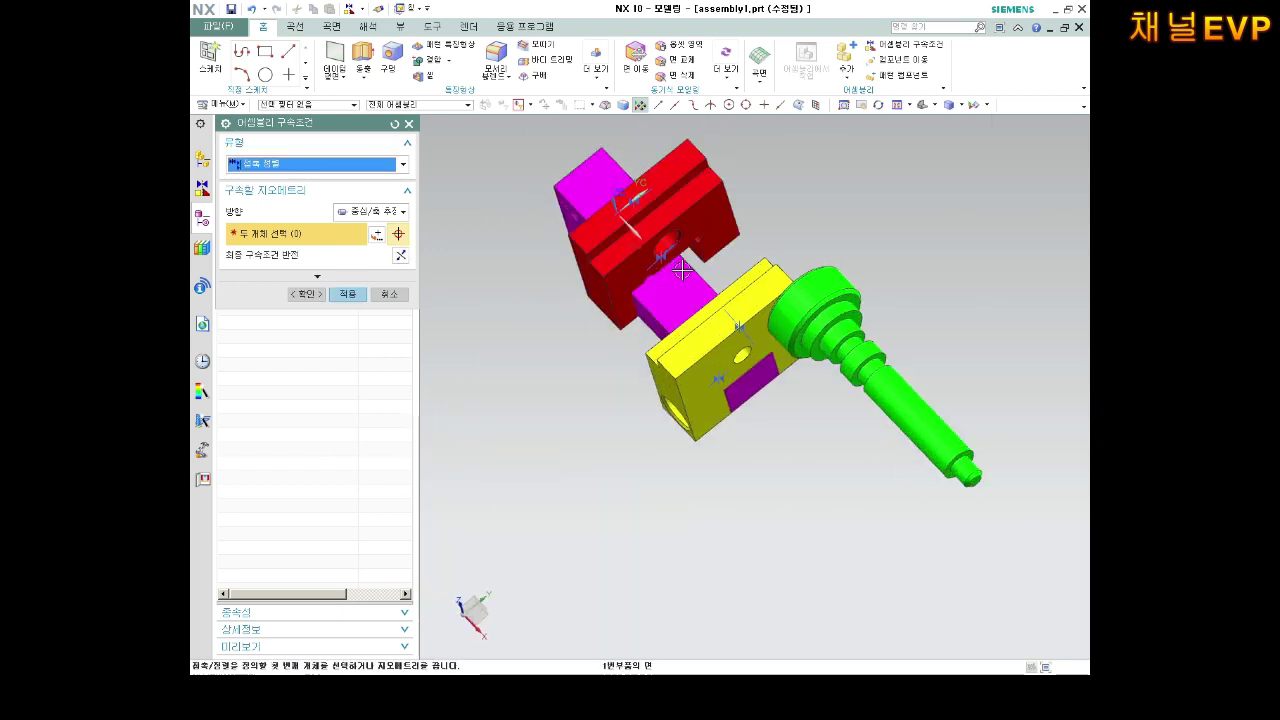
click(356, 295)
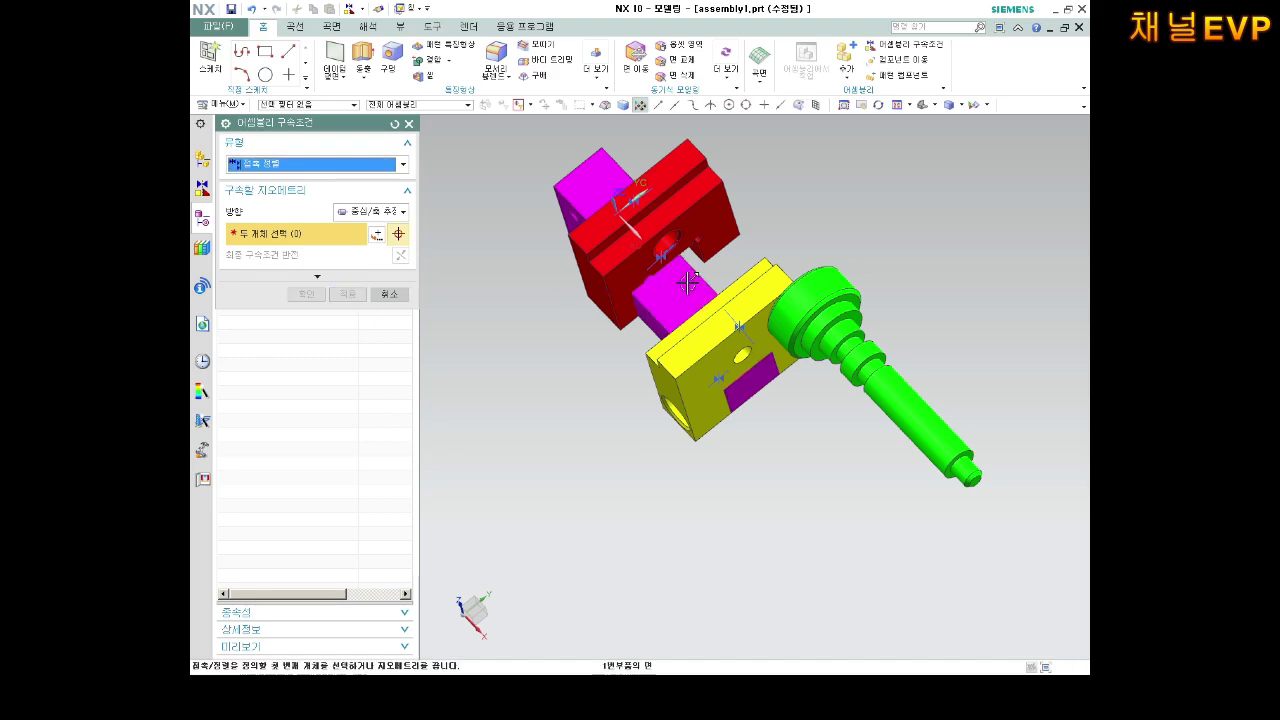
Pick a second face to seat the red block against the bracket and apply.
middle_drag(610, 330, 634, 371)
scroll(625, 362, up, 4)
scroll(634, 371, down, 3)
scroll(760, 263, up, 2)
scroll(918, 167, up, 3)
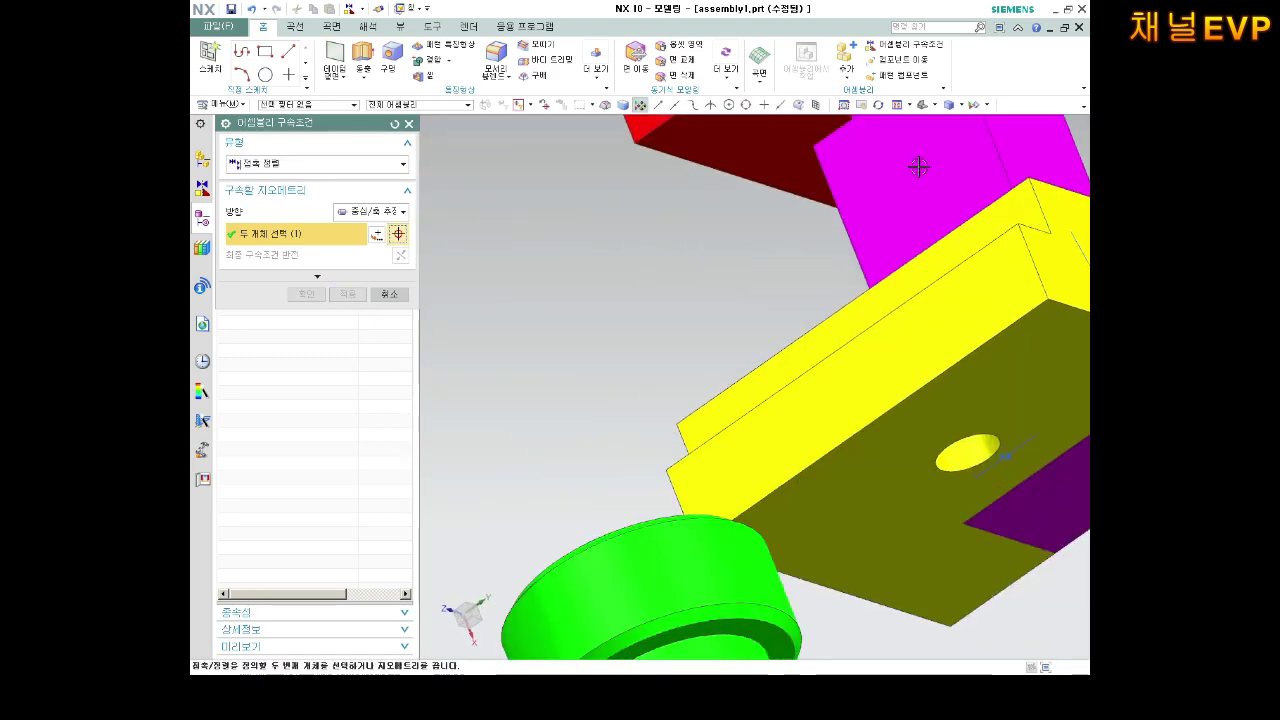
scroll(918, 167, down, 3)
click(879, 353)
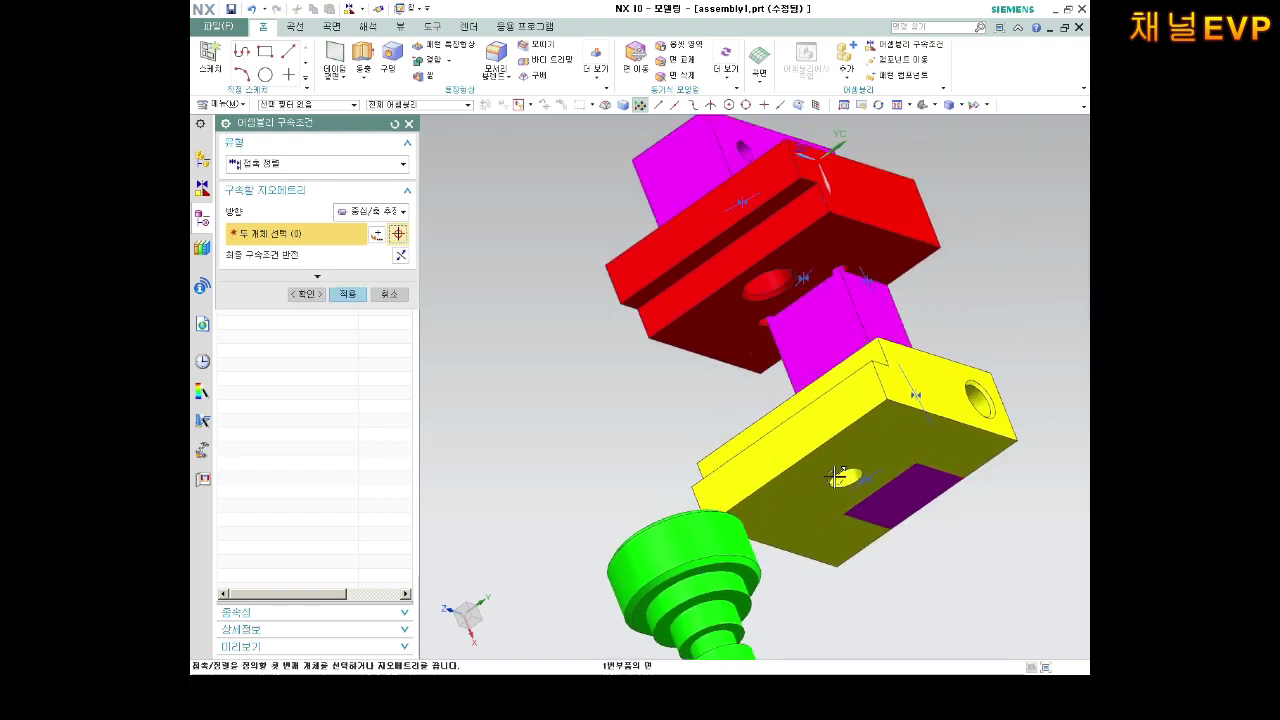
click(361, 301)
mouse_move(588, 400)
middle_down()
mouse_move(654, 314)
mouse_move(674, 337)
mouse_move(597, 377)
mouse_move(794, 374)
middle_up()
scroll(860, 464, up, 5)
mouse_move(860, 464)
middle_down()
mouse_move(957, 505)
mouse_move(940, 510)
middle_up()
scroll(899, 473, down, 4)
scroll(809, 405, down, 2)
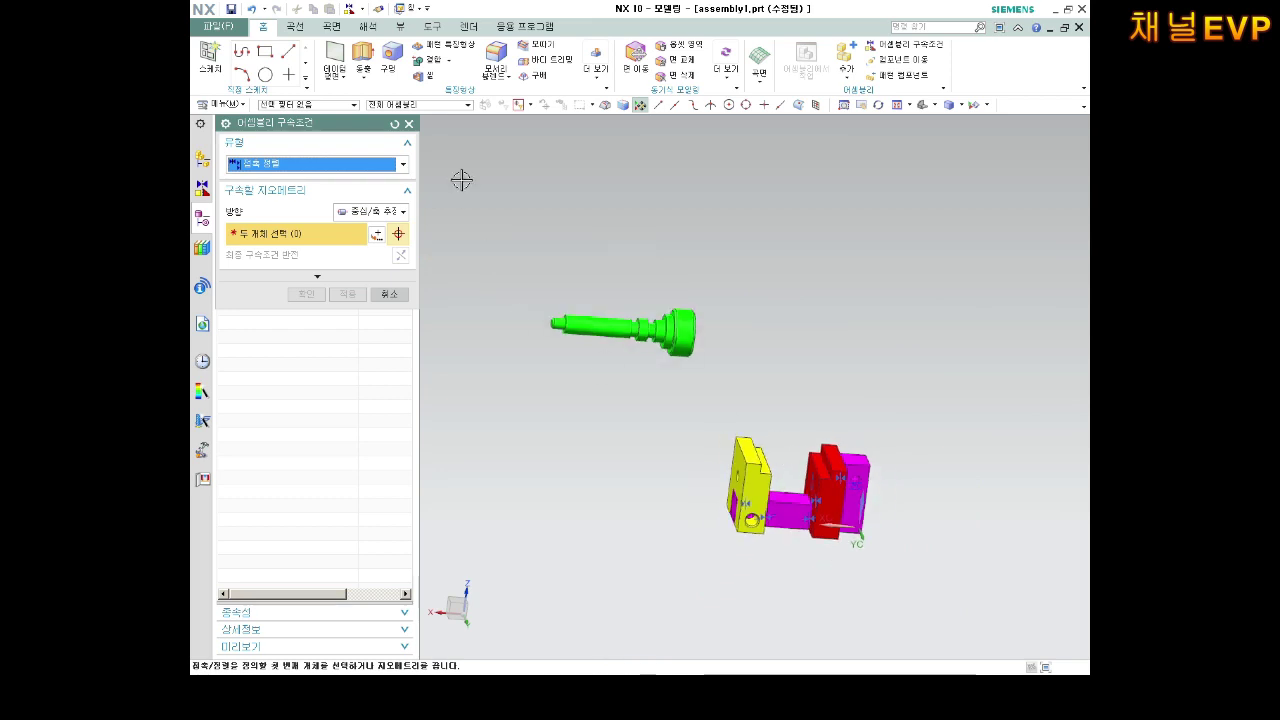
scroll(665, 306, up, 3)
Select the green shaft's cylindrical surface.
click(569, 337)
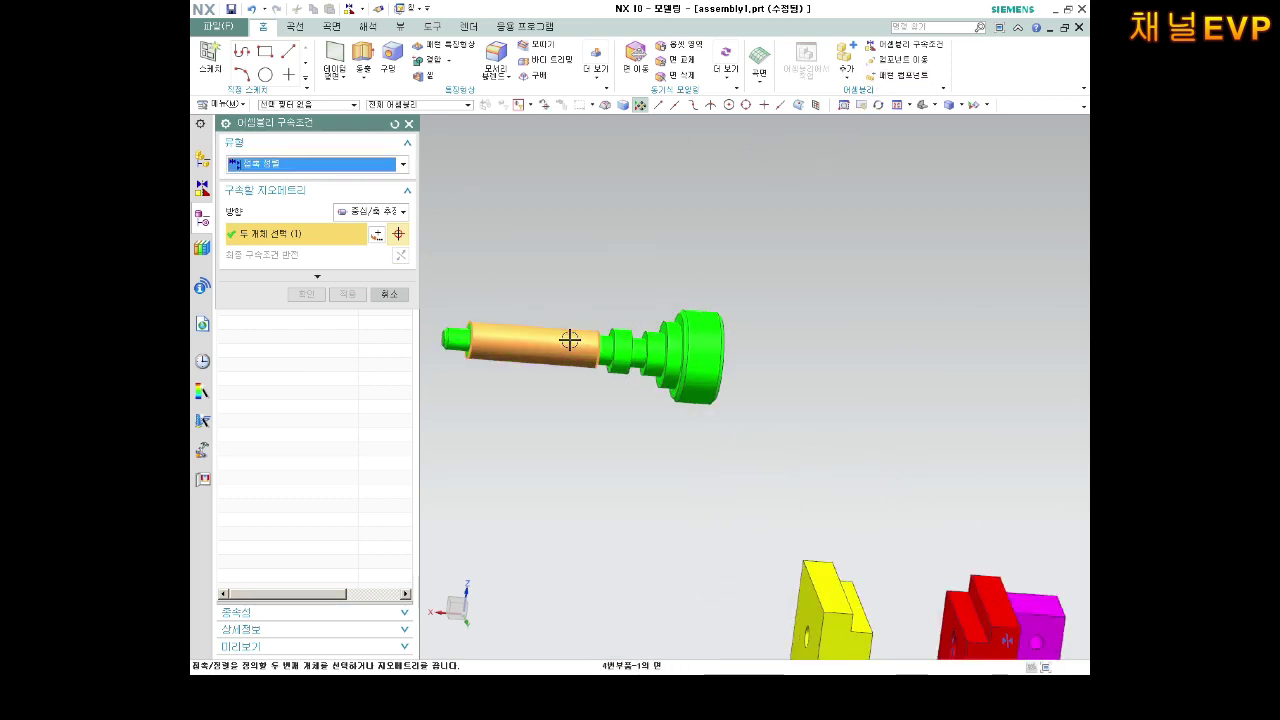
scroll(620, 380, down, 3)
mouse_move(620, 380)
middle_down()
mouse_move(688, 412)
mouse_move(664, 382)
mouse_move(640, 380)
mouse_move(676, 386)
middle_up()
scroll(688, 412, up, 3)
scroll(720, 443, up, 2)
scroll(780, 470, down, 5)
scroll(737, 400, up, 3)
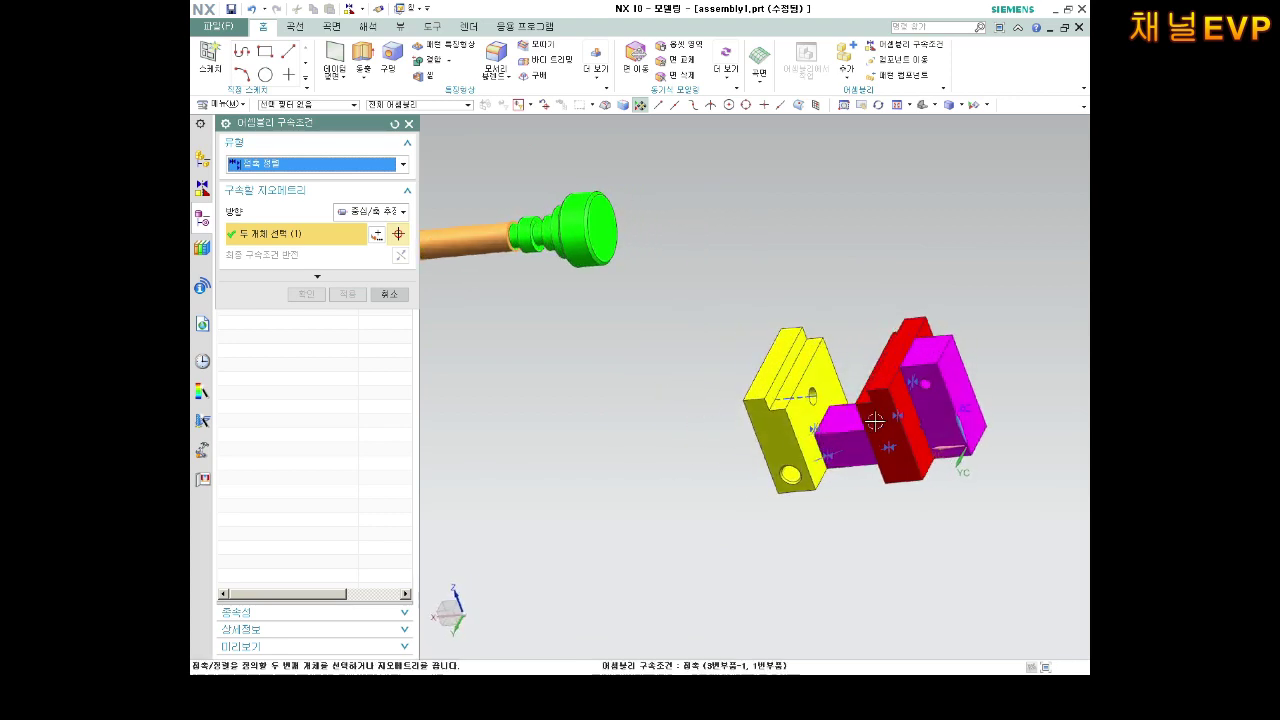
Orbit to inspect the assembly, then cancel the Assembly Constraints dialog.
mouse_move(875, 423)
middle_down()
mouse_move(894, 380)
mouse_move(943, 386)
mouse_move(857, 414)
mouse_move(912, 444)
mouse_move(853, 451)
mouse_move(943, 423)
mouse_move(1029, 443)
mouse_move(783, 449)
mouse_move(793, 444)
middle_up()
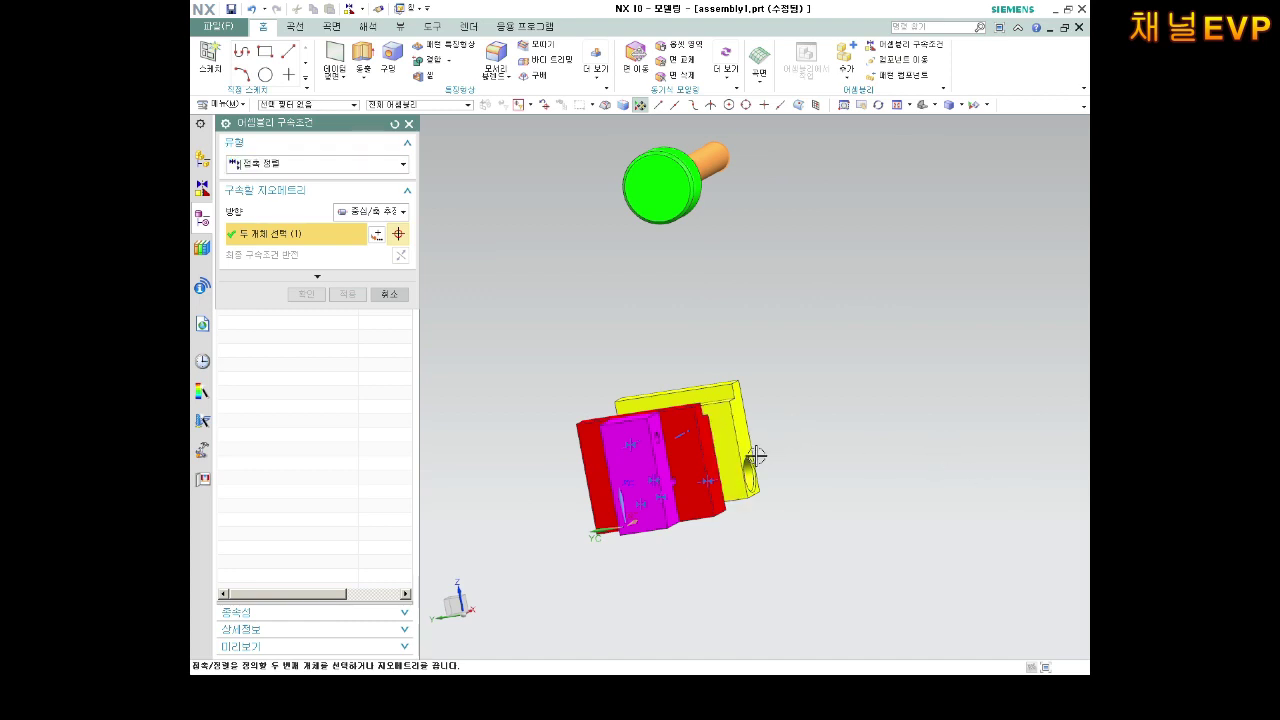
mouse_move(756, 456)
middle_down()
mouse_move(686, 323)
mouse_move(660, 529)
mouse_move(619, 436)
middle_up()
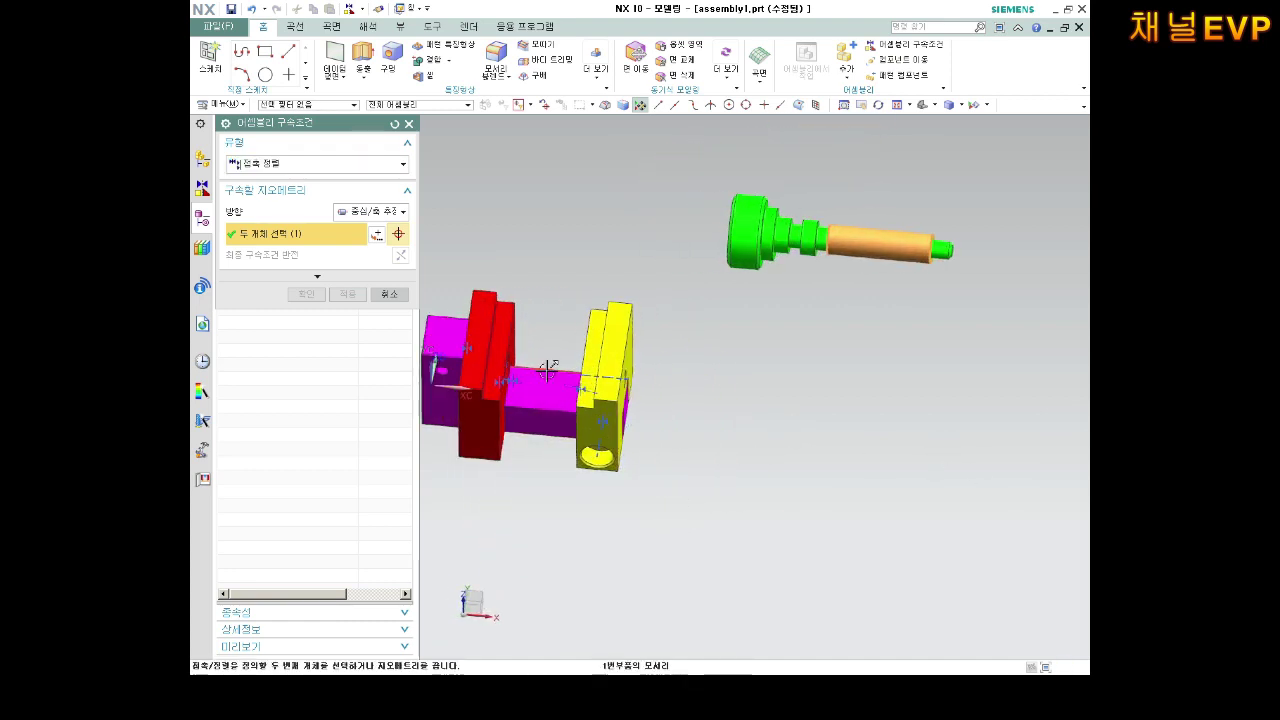
scroll(551, 369, up, 3)
mouse_move(551, 369)
middle_down()
mouse_move(560, 380)
mouse_move(545, 363)
mouse_move(777, 303)
mouse_move(709, 371)
mouse_move(783, 434)
middle_up()
scroll(903, 476, down, 3)
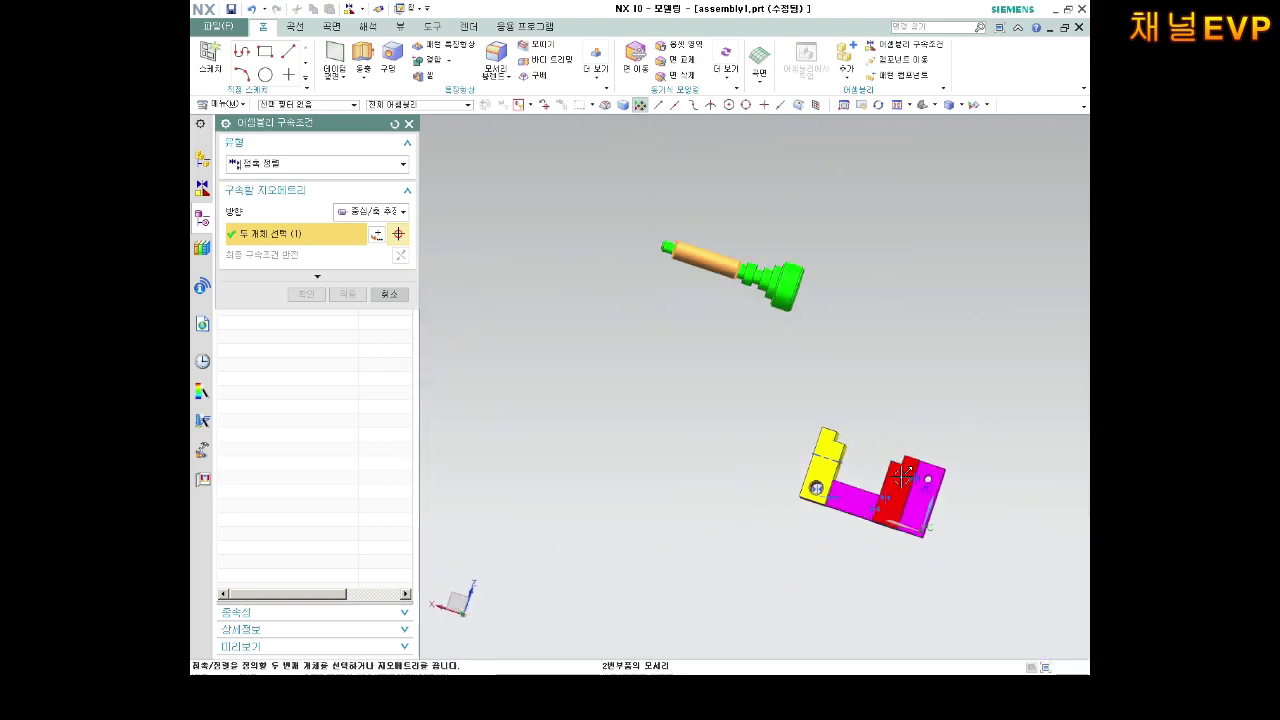
mouse_move(903, 476)
middle_down()
mouse_move(929, 480)
mouse_move(940, 455)
middle_up()
scroll(937, 376, up, 3)
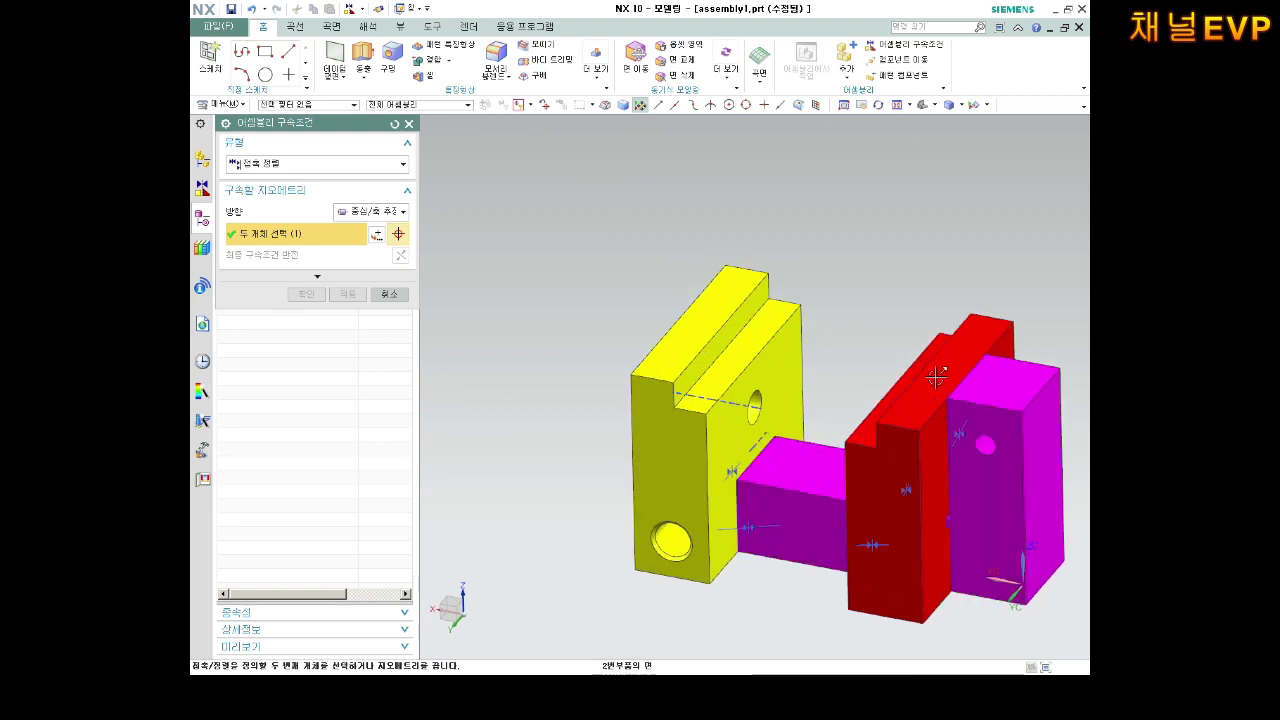
scroll(937, 376, down, 1)
click(389, 293)
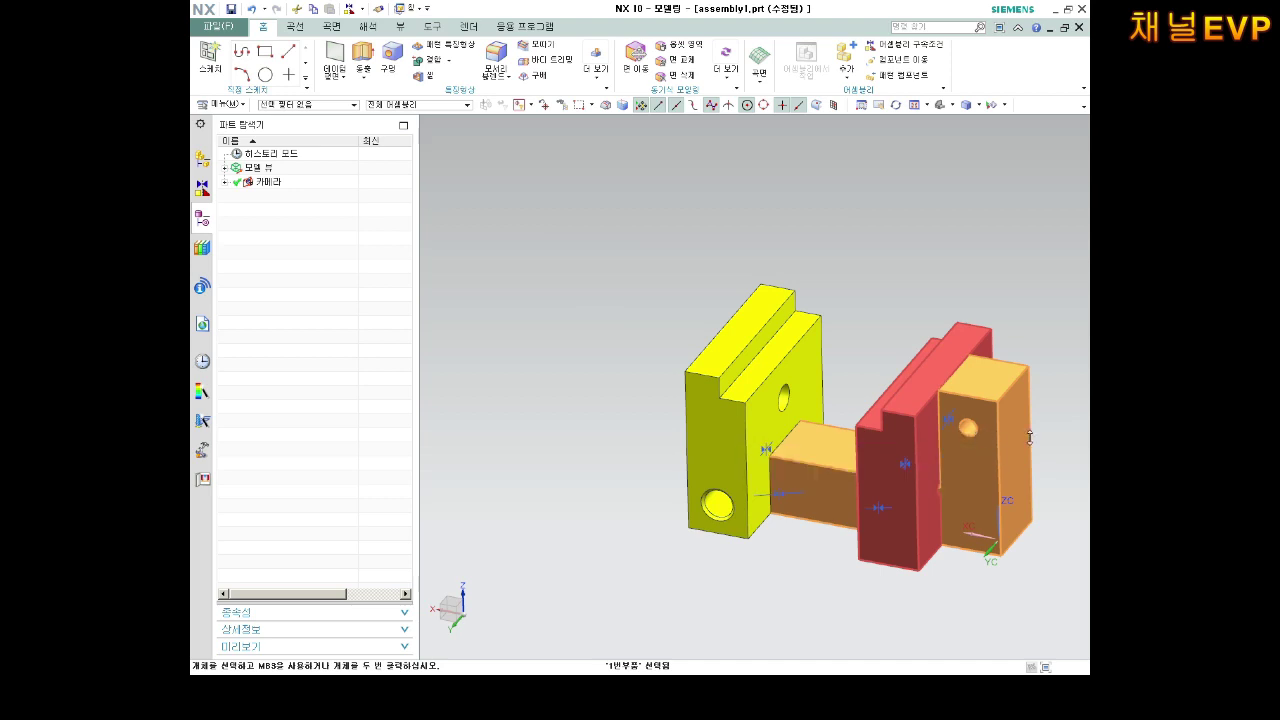
Make the magenta L-bracket the work part and start a sketch on its flat face.
scroll(1034, 480, up, 3)
mouse_move(1034, 480)
middle_down()
mouse_move(931, 443)
mouse_move(765, 443)
middle_up()
scroll(650, 392, down, 2)
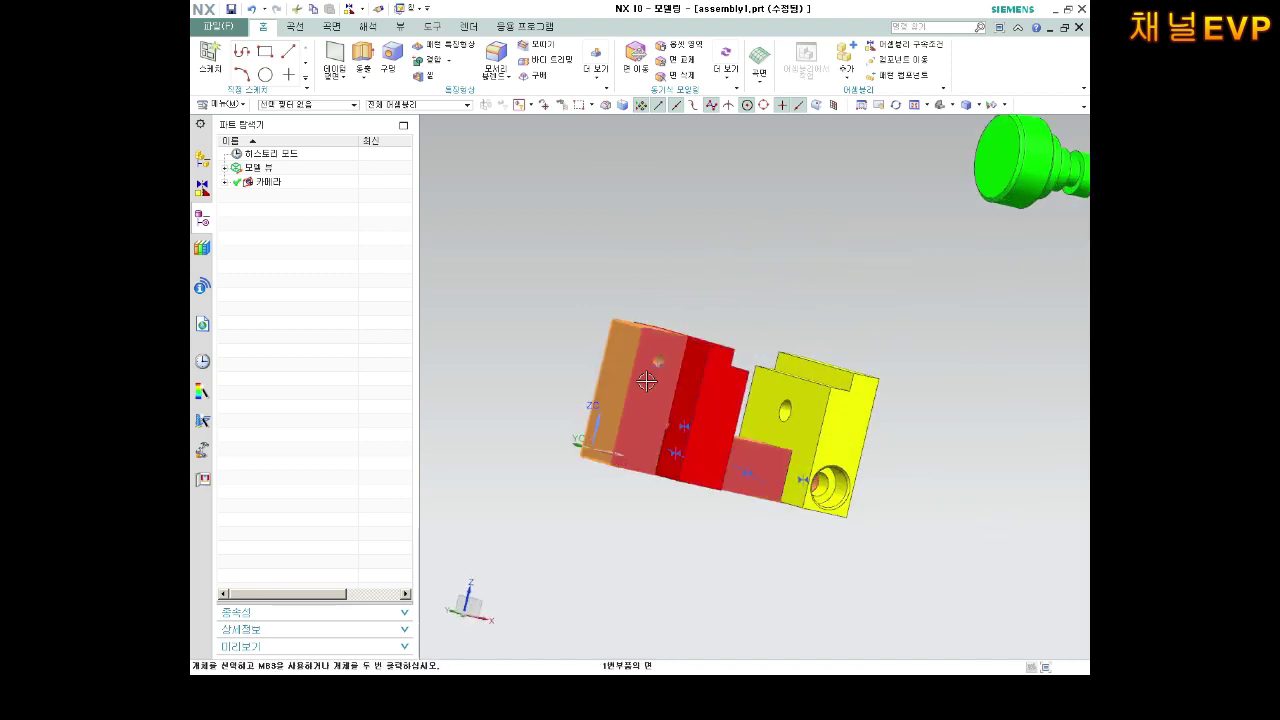
double_click(638, 350)
mouse_move(642, 357)
middle_down()
mouse_move(626, 366)
mouse_move(857, 403)
middle_up()
scroll(670, 373, down, 2)
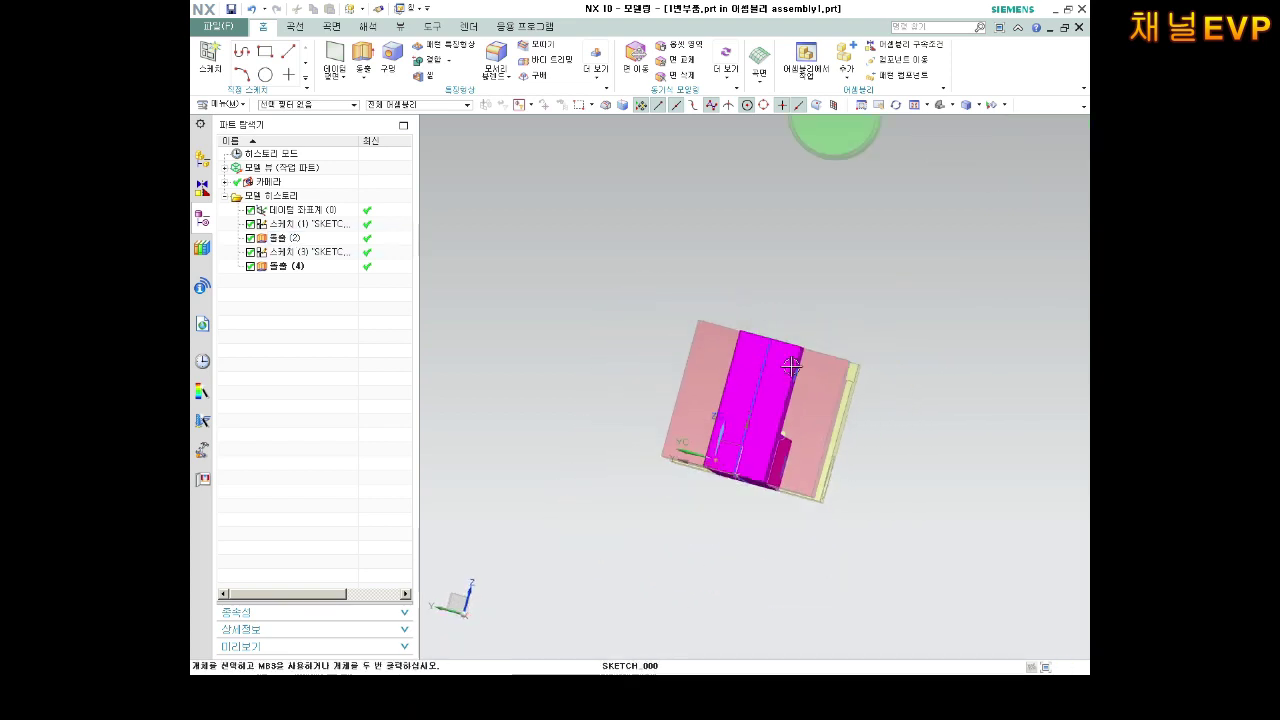
click(212, 62)
click(828, 430)
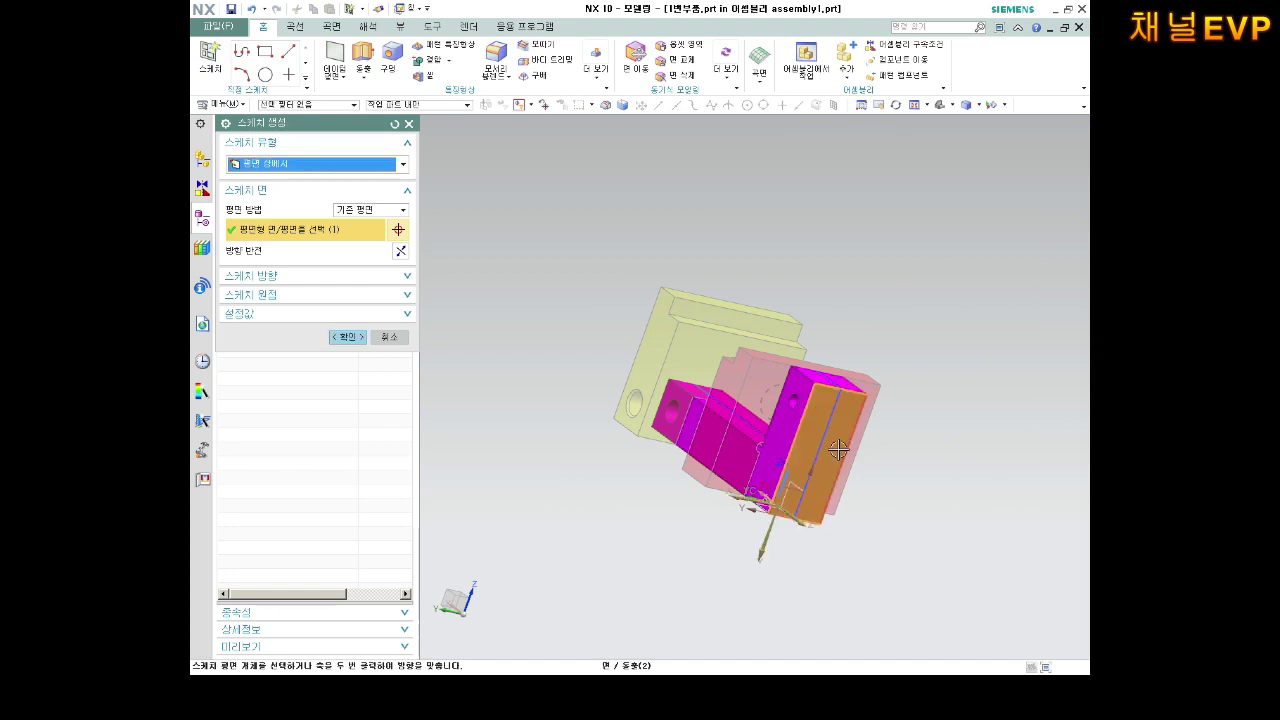
Draw a circle on the bracket face, centred on the bracket's centre line.
click(347, 336)
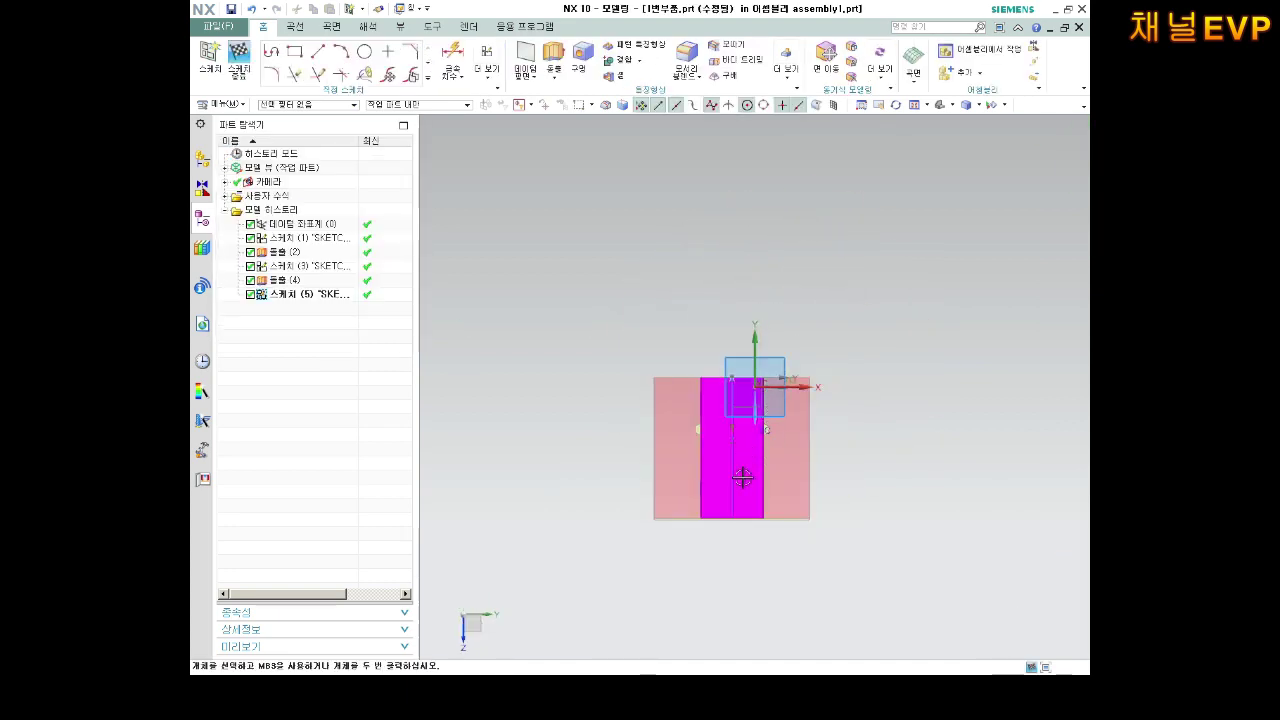
click(362, 55)
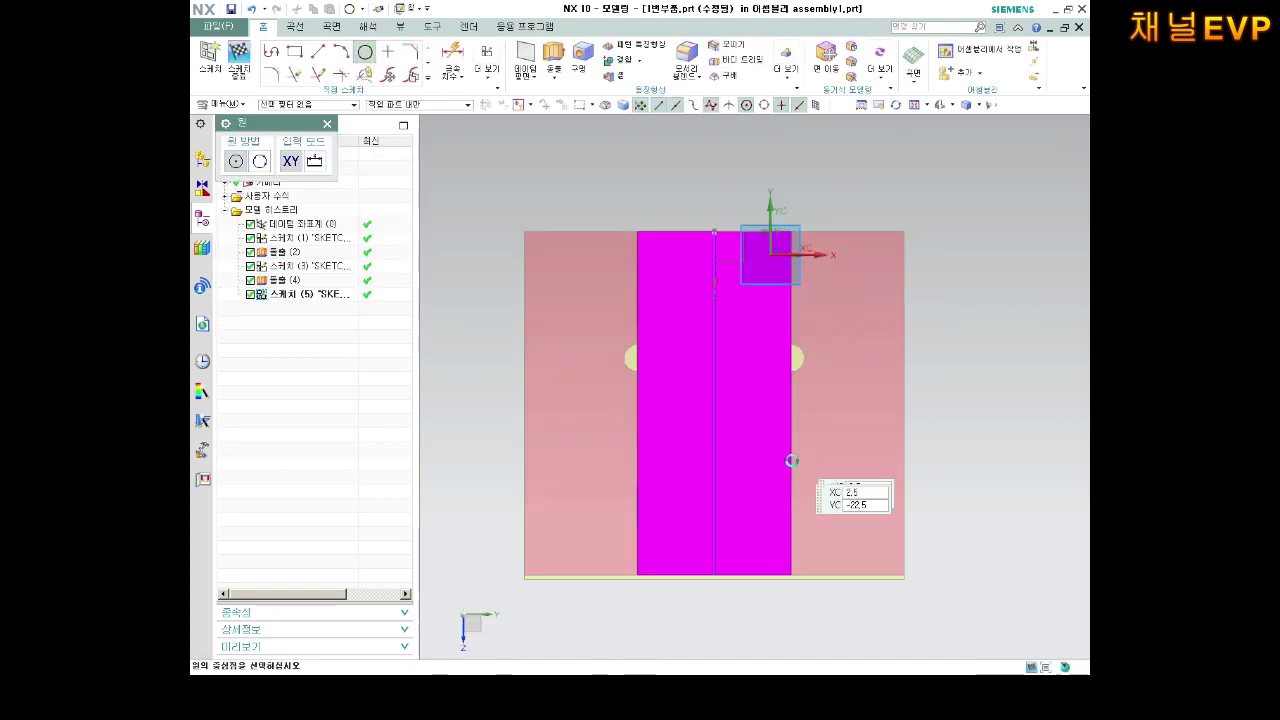
click(714, 493)
click(742, 456)
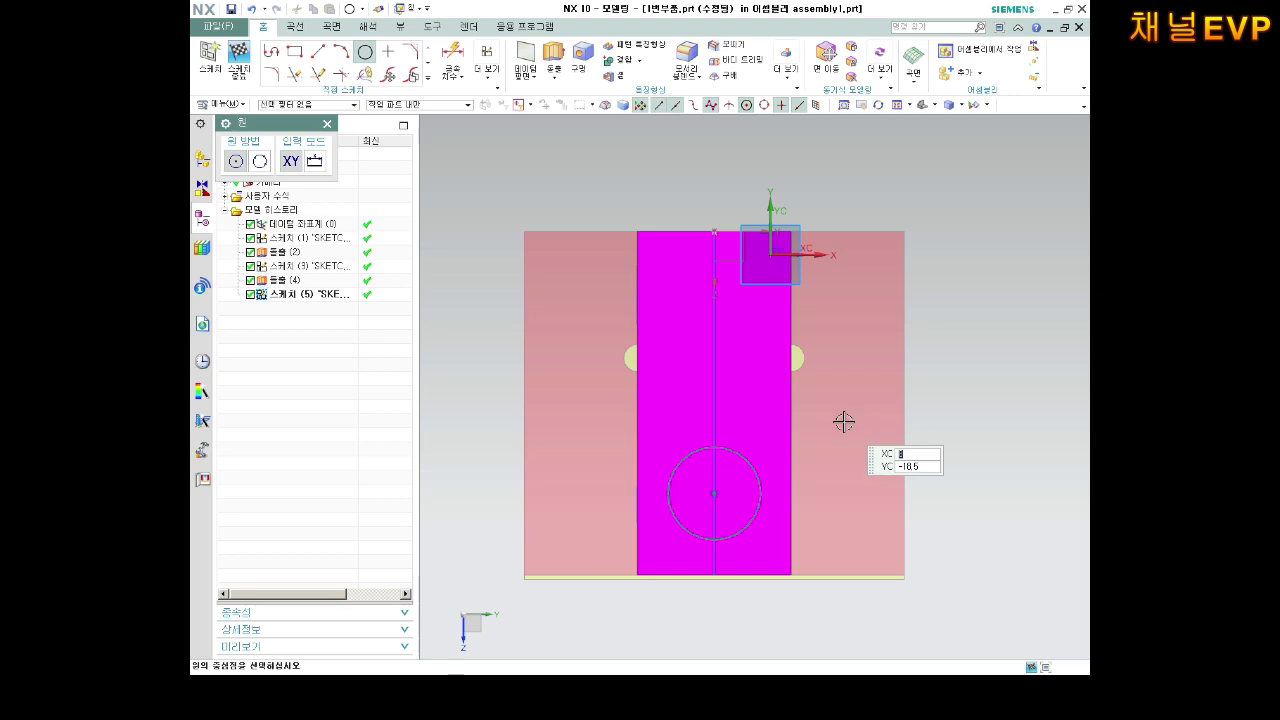
scroll(843, 422, down, 1)
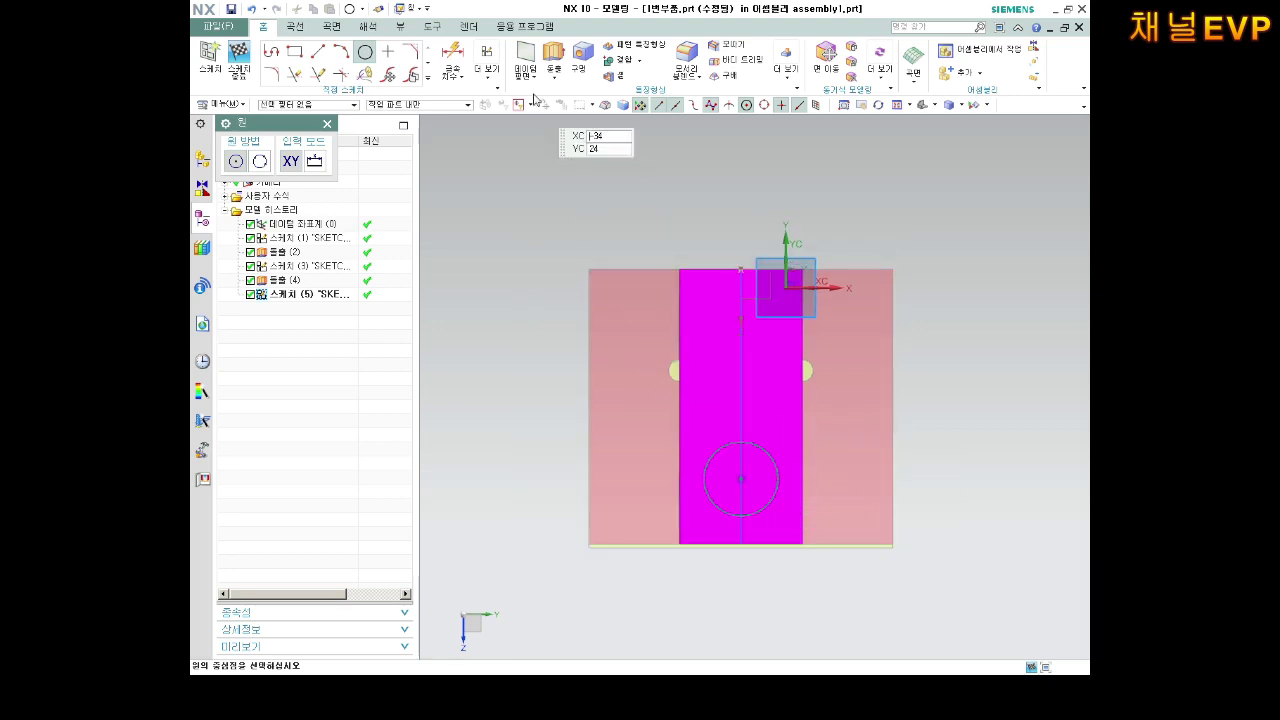
Dimension the circle 8.5 from the bracket edge and 24 below its top.
click(461, 70)
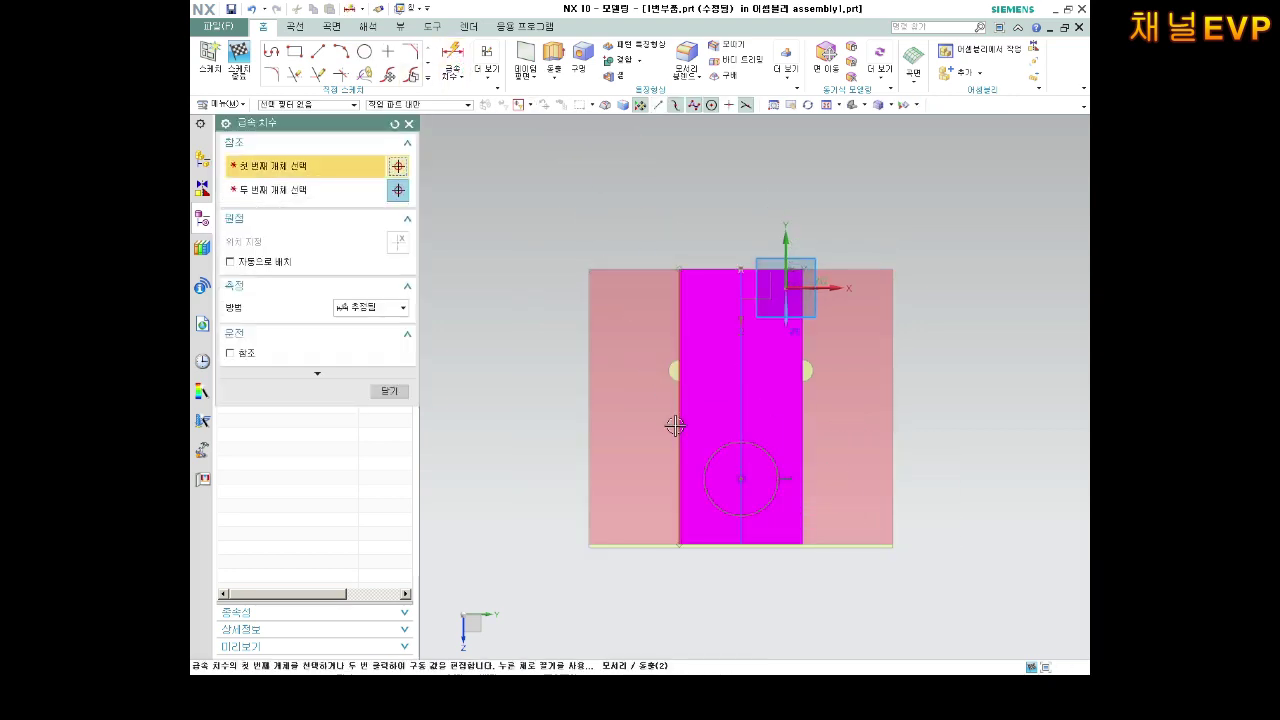
click(678, 289)
click(741, 479)
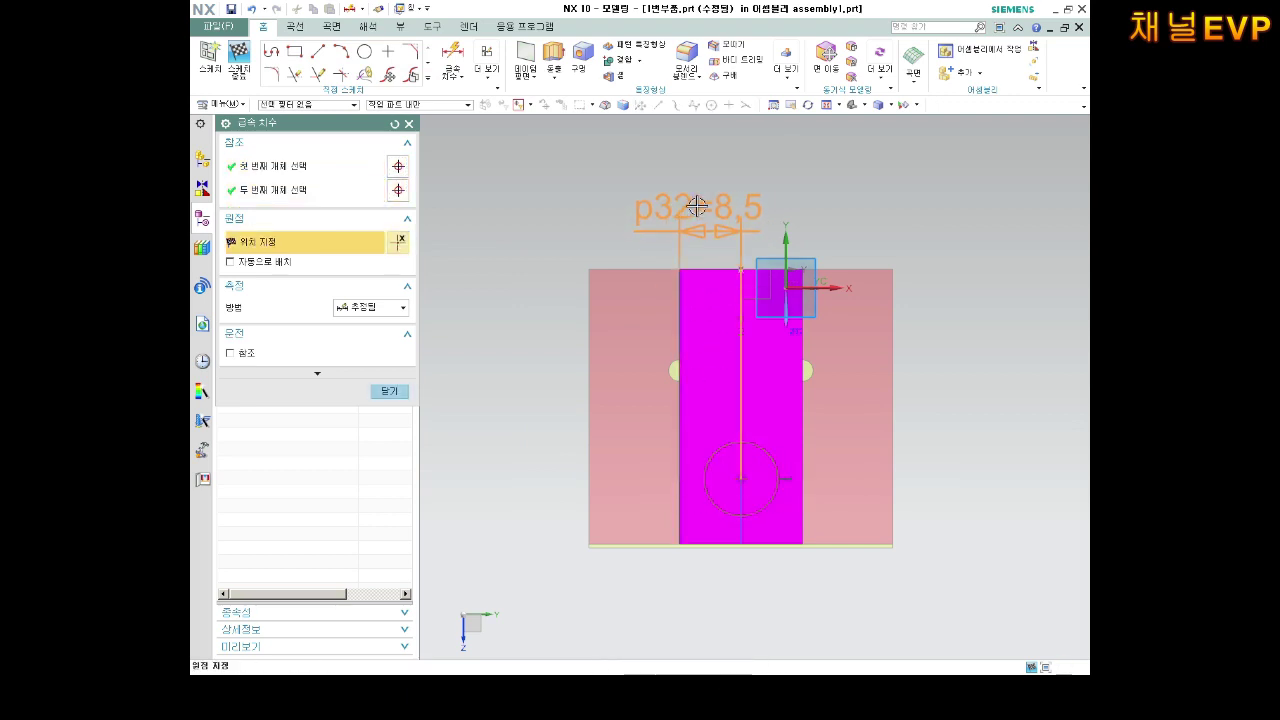
click(698, 211)
click(640, 372)
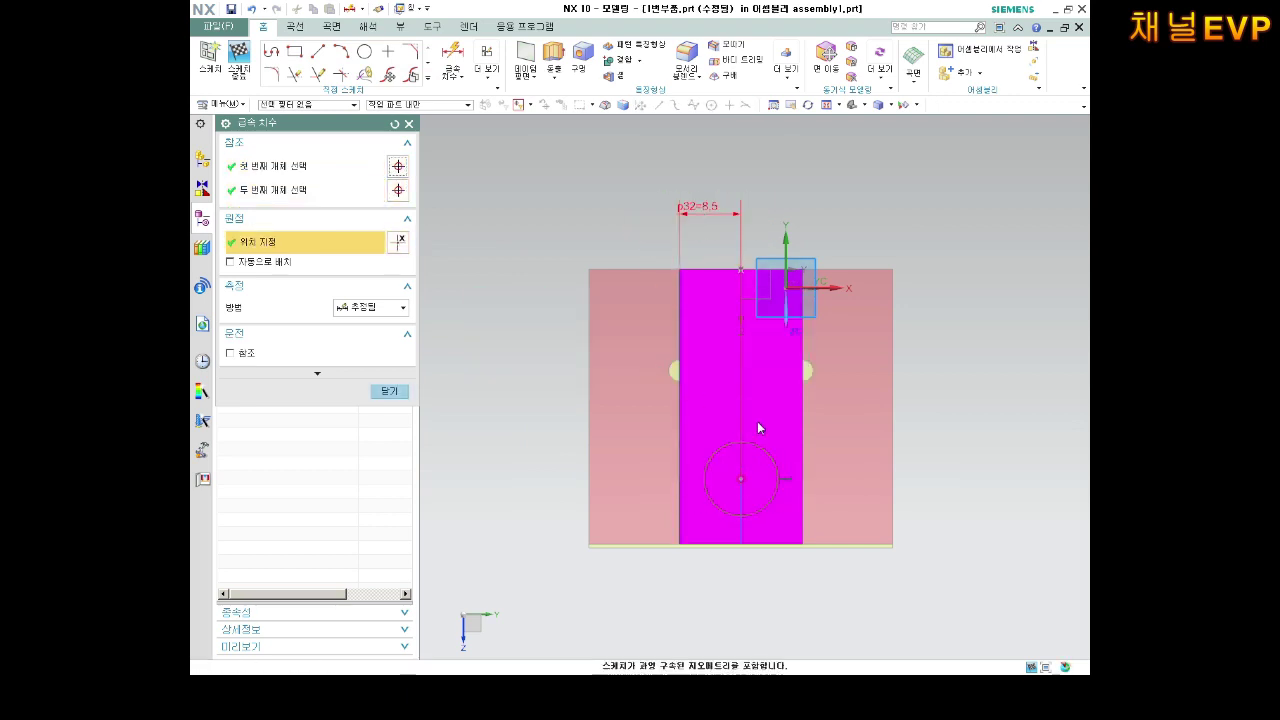
click(741, 479)
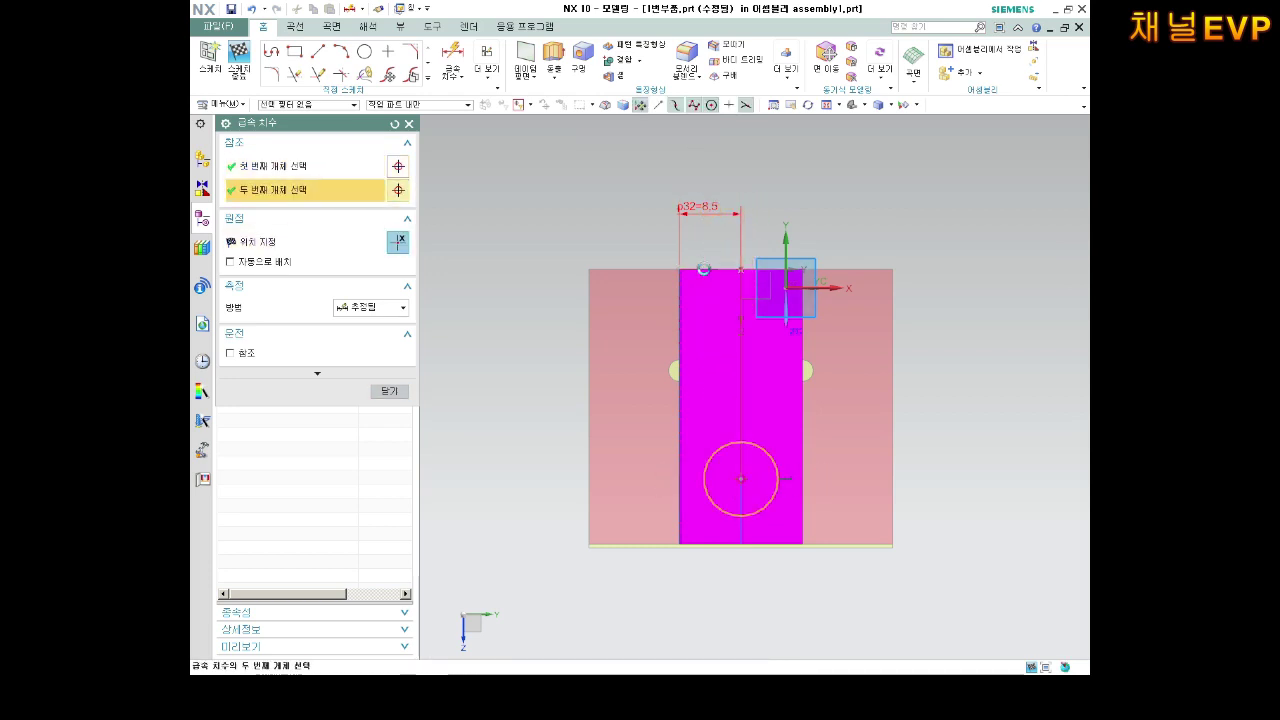
click(712, 269)
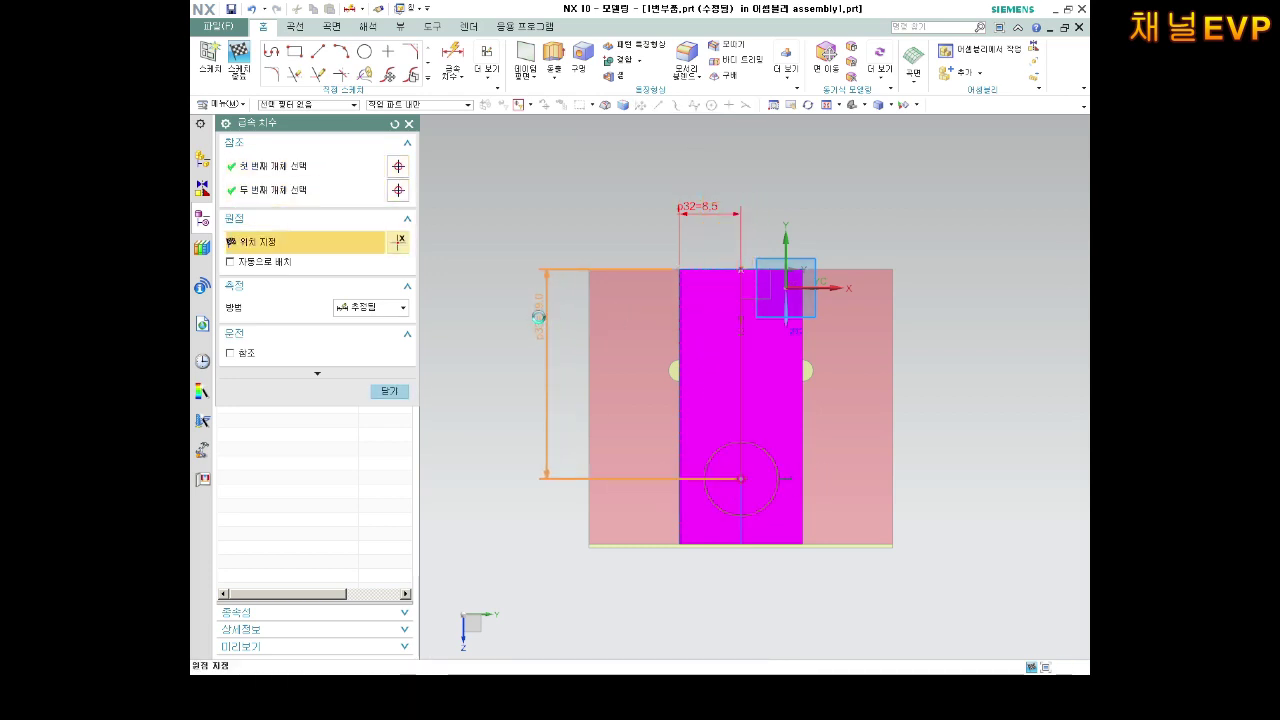
click(538, 317)
text(4)
key(Return)
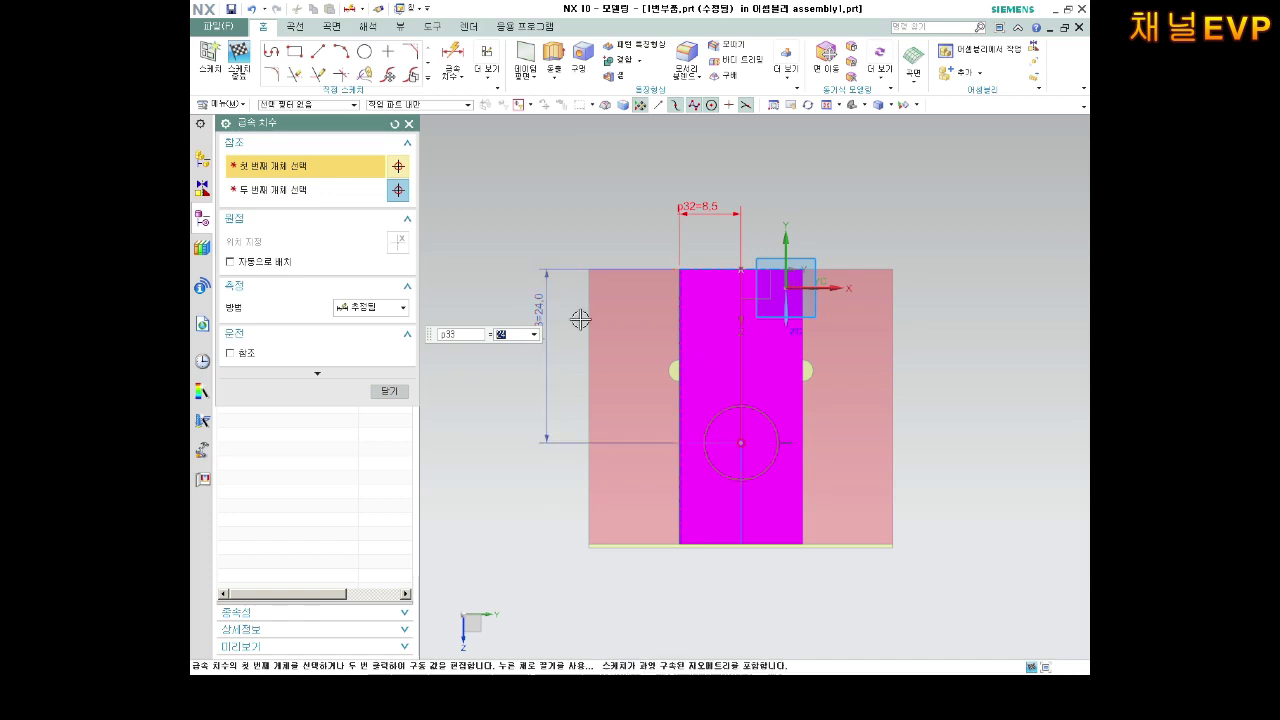
Set the circle diameter to 12 and finish the sketch.
click(771, 421)
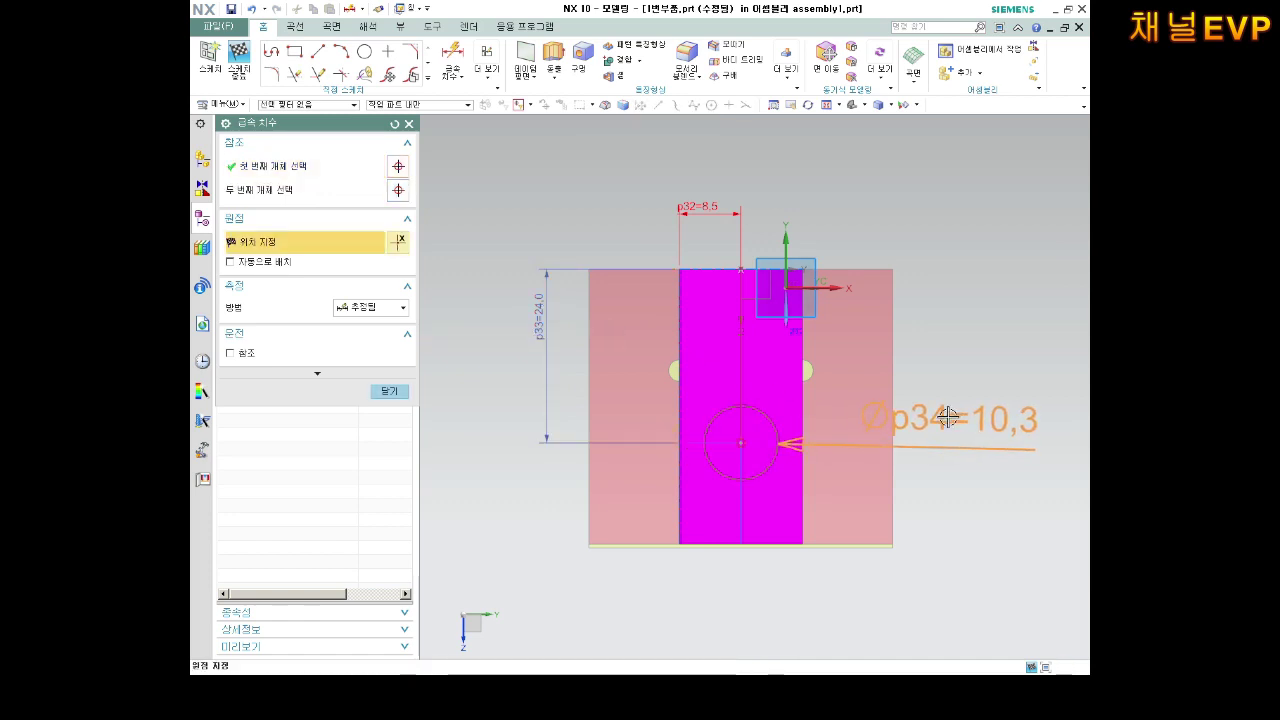
click(947, 416)
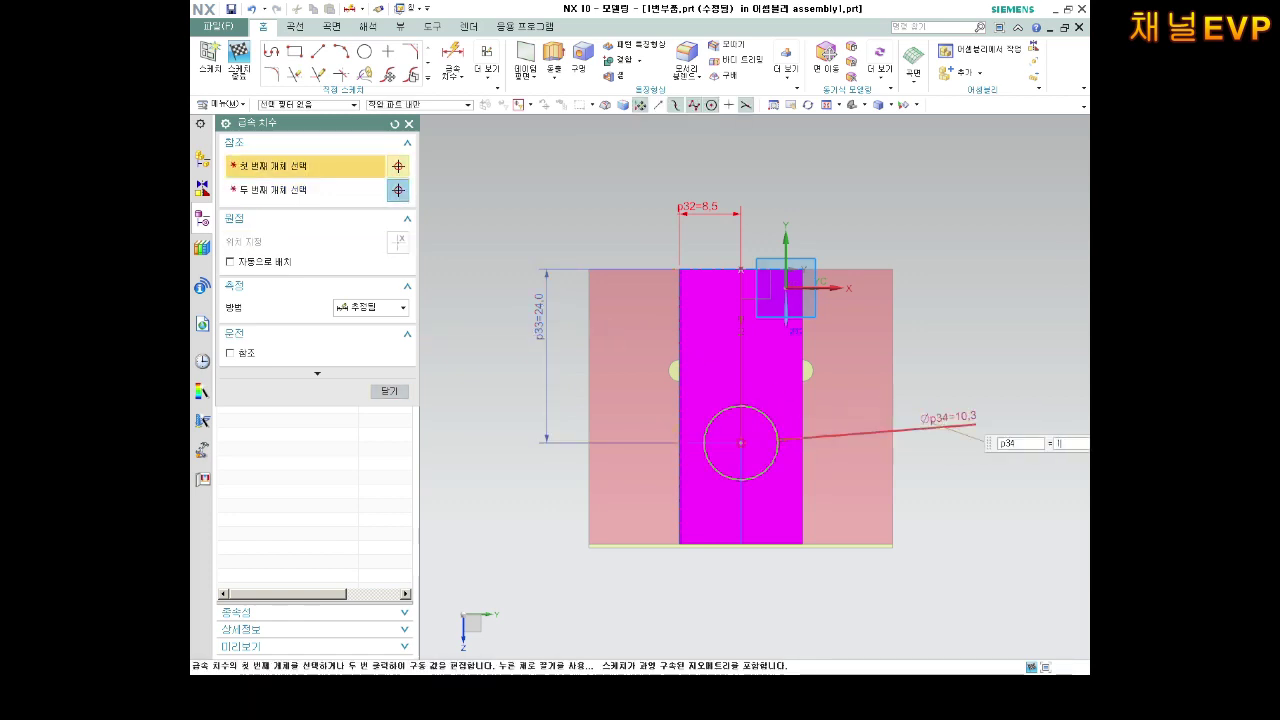
text(2)
key(Return)
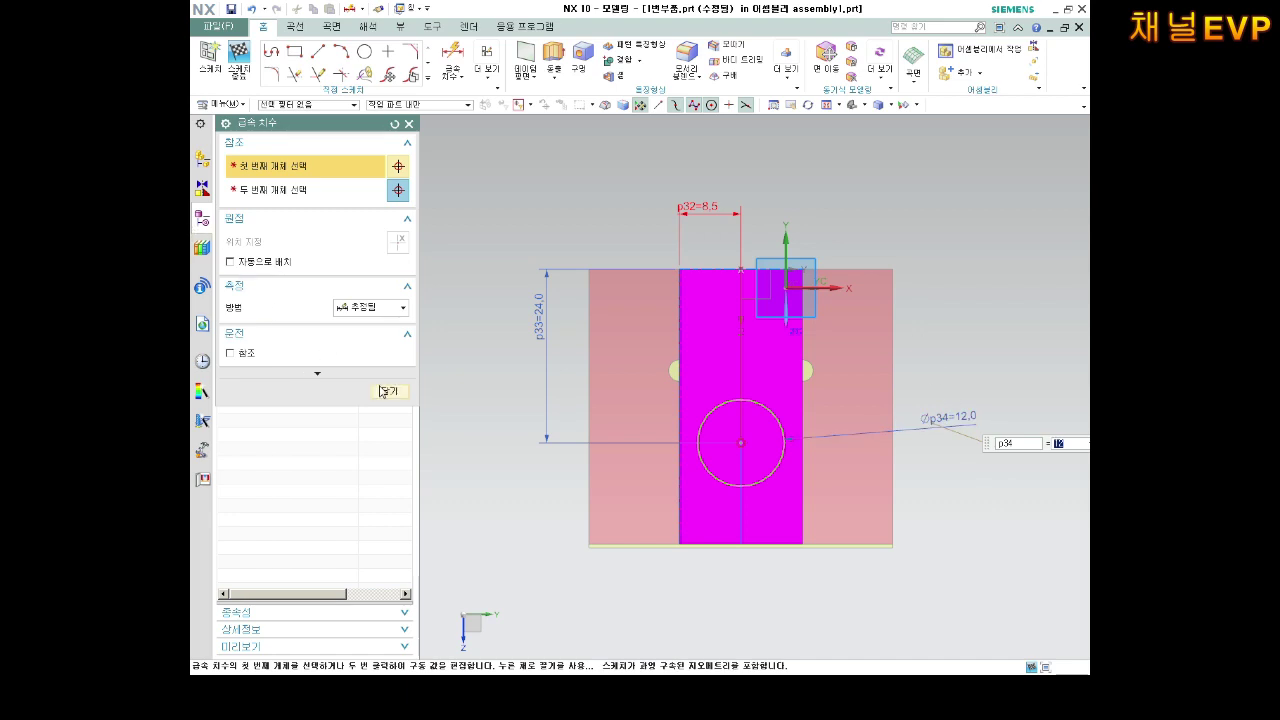
click(383, 392)
mouse_move(760, 374)
middle_down()
mouse_move(730, 171)
mouse_move(665, 131)
middle_up()
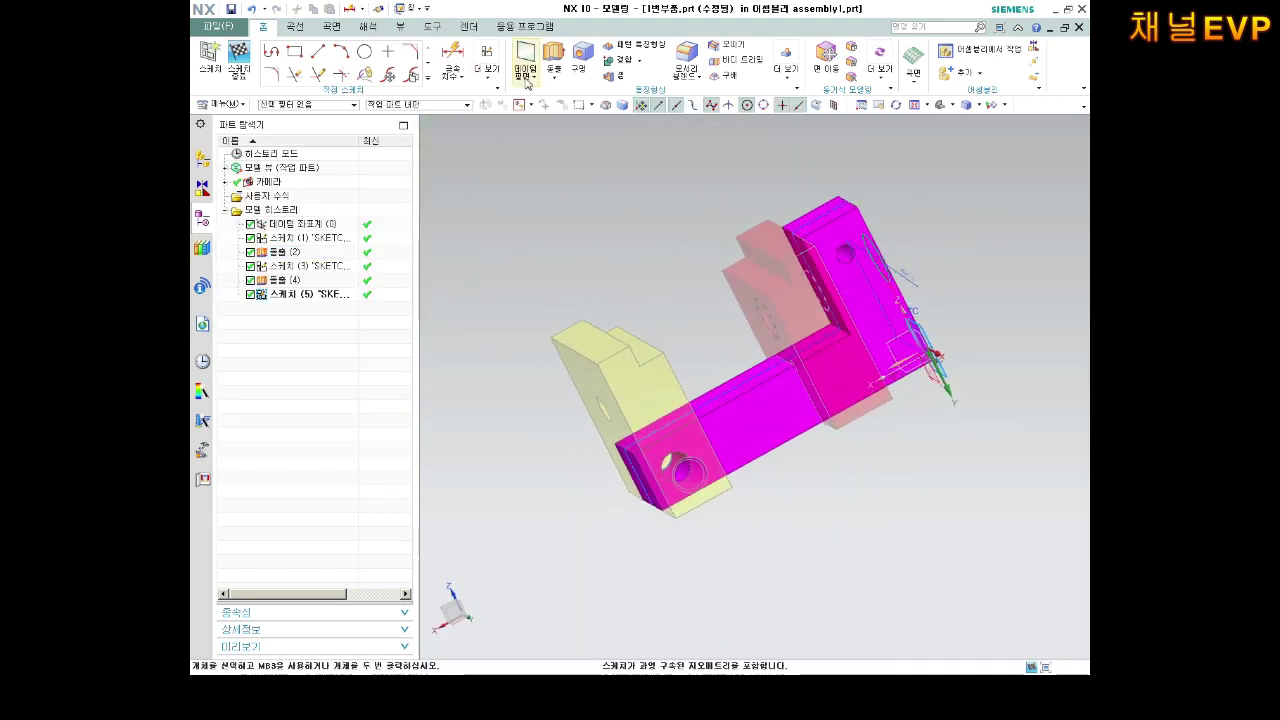
click(238, 68)
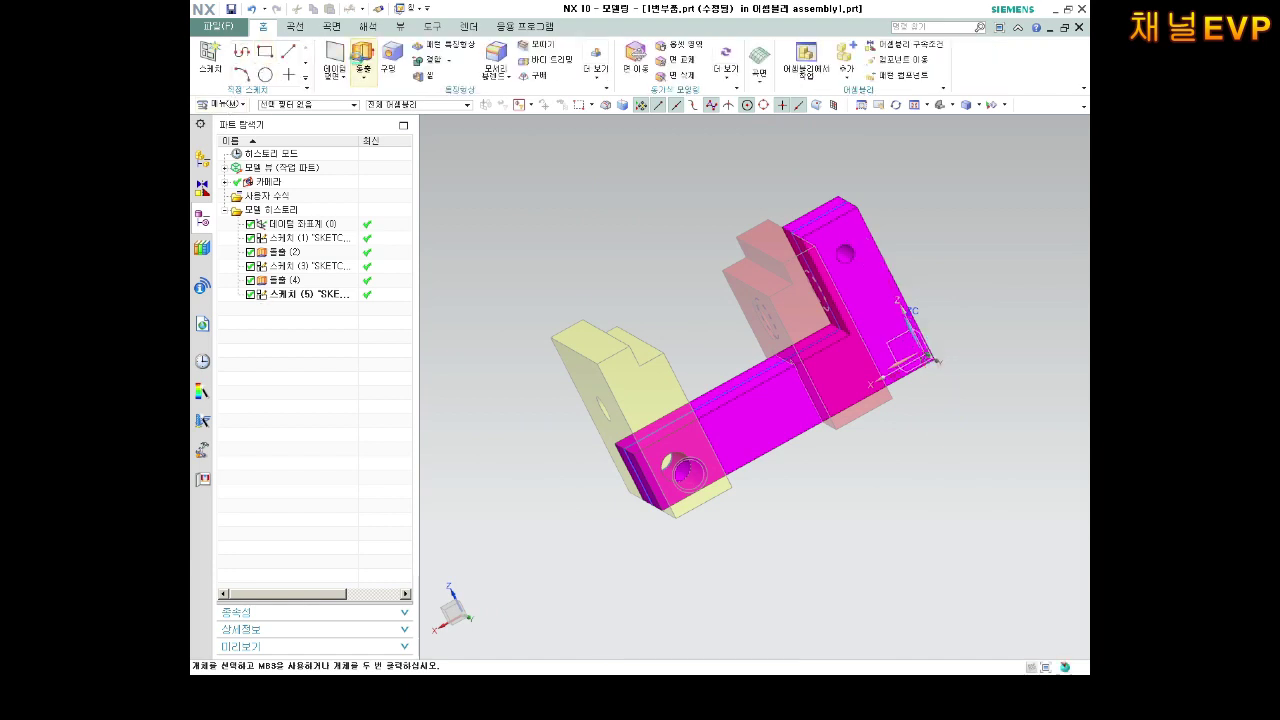
Extrude the 12 mm circle Until Next with Subtract, cutting a hole through the bracket.
click(362, 55)
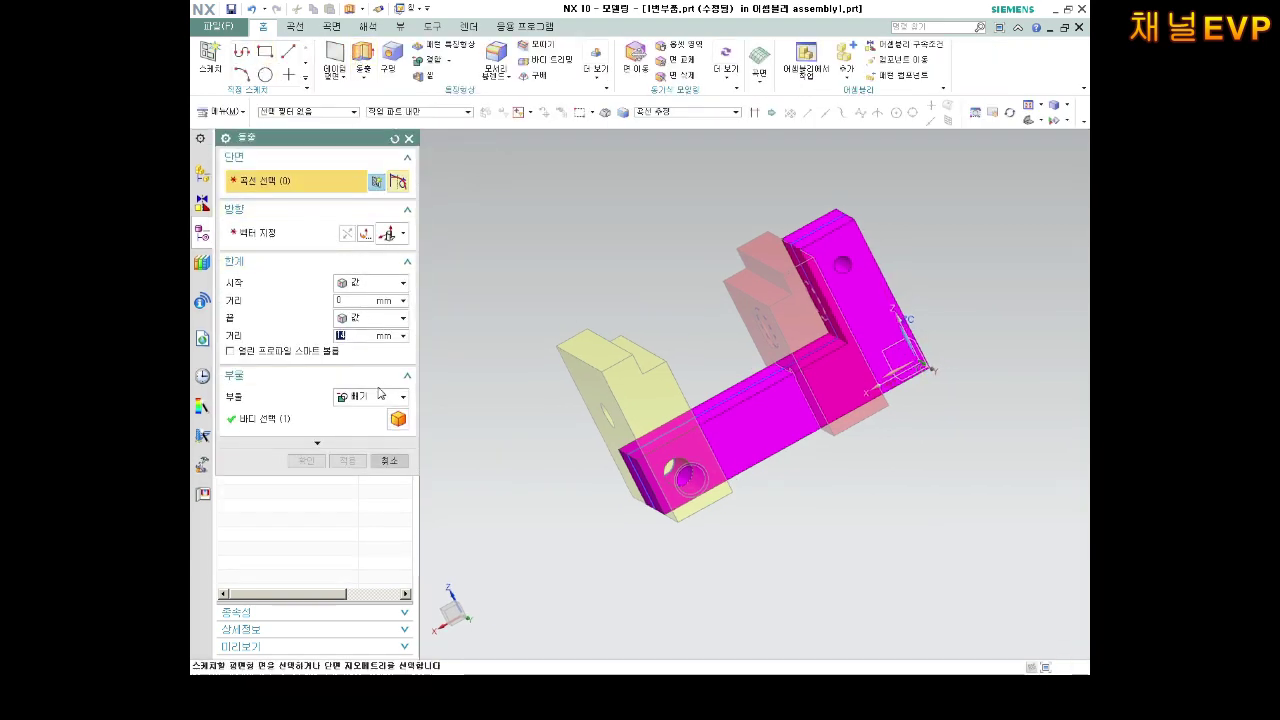
click(370, 318)
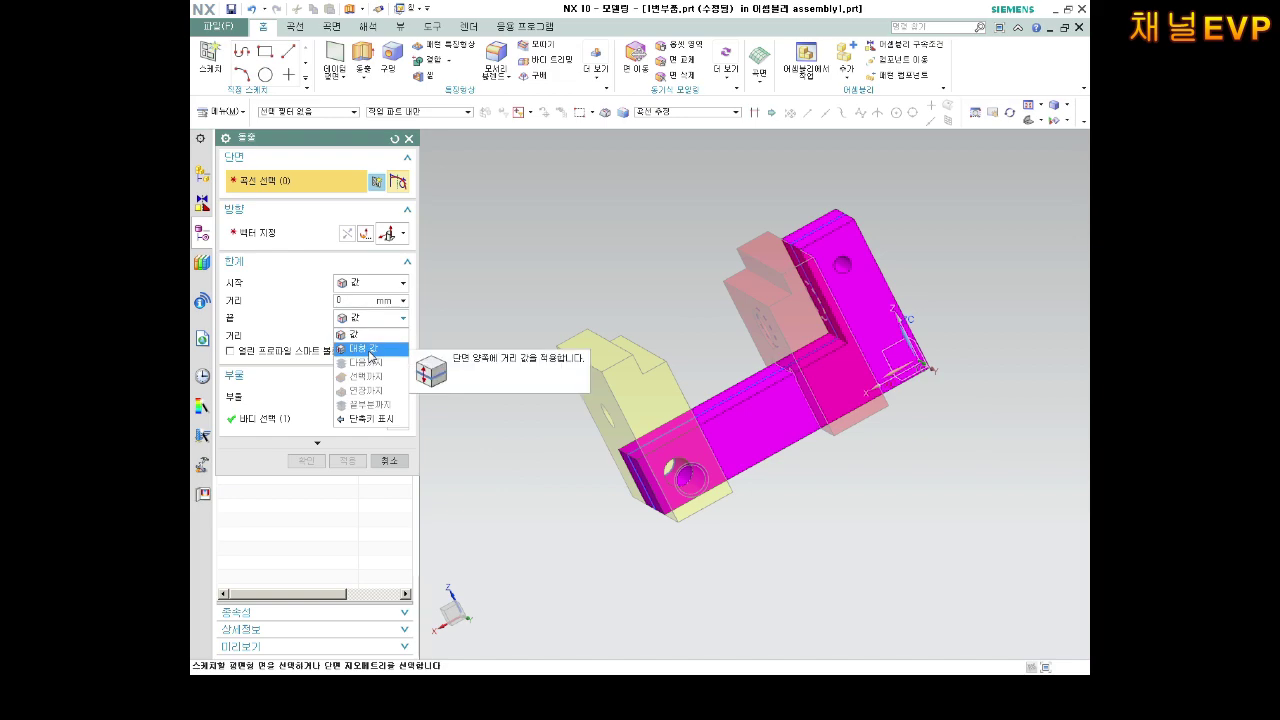
click(373, 316)
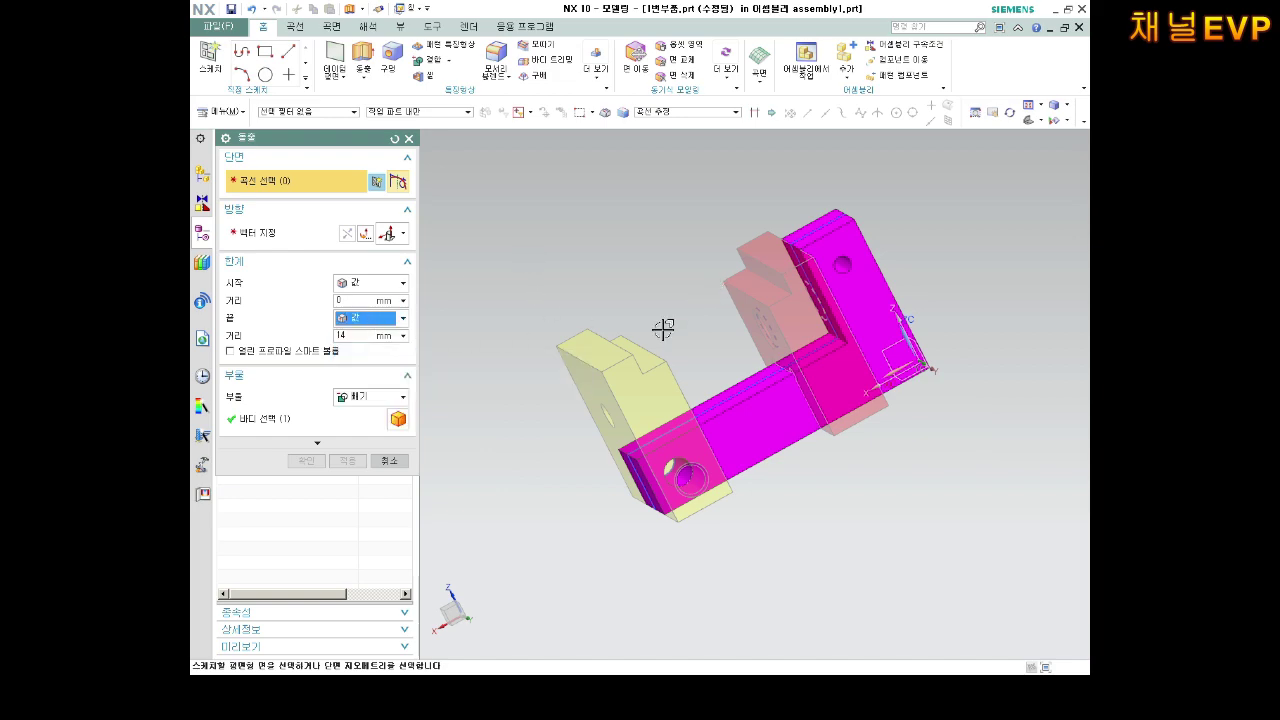
mouse_move(663, 329)
middle_down()
mouse_move(873, 357)
mouse_move(850, 385)
middle_up()
scroll(873, 357, down, 3)
click(873, 357)
click(373, 317)
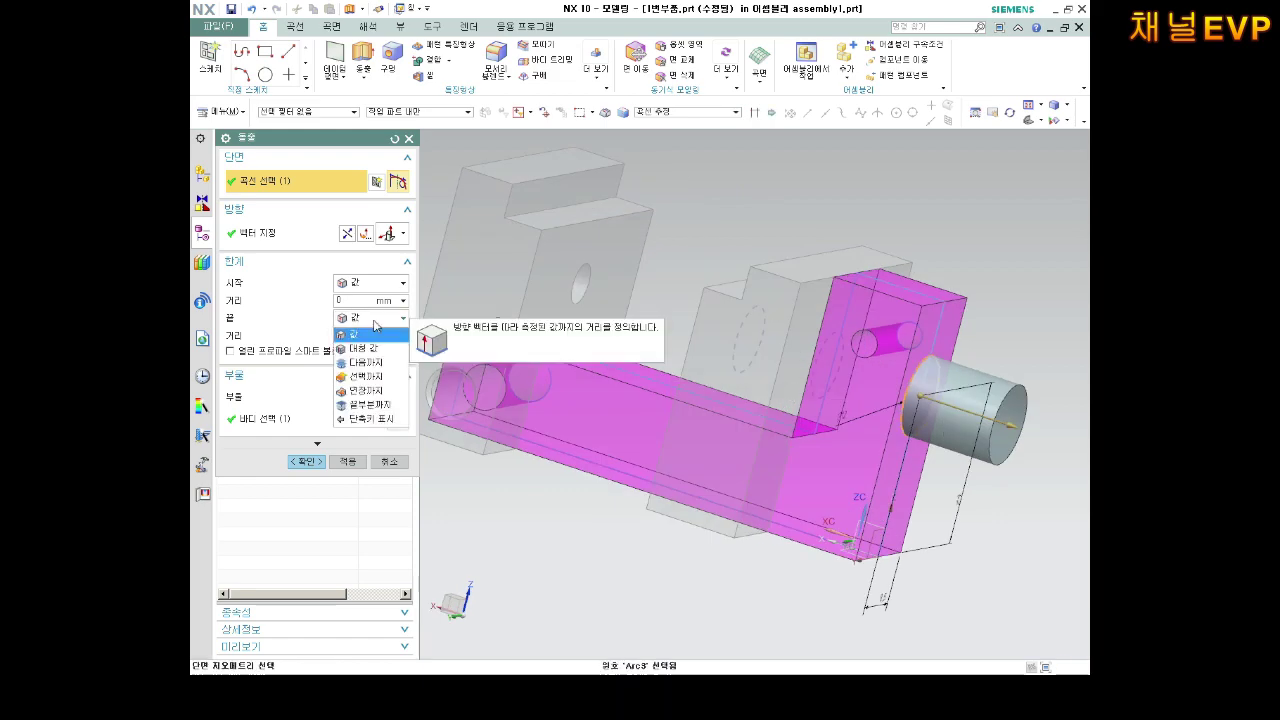
click(362, 362)
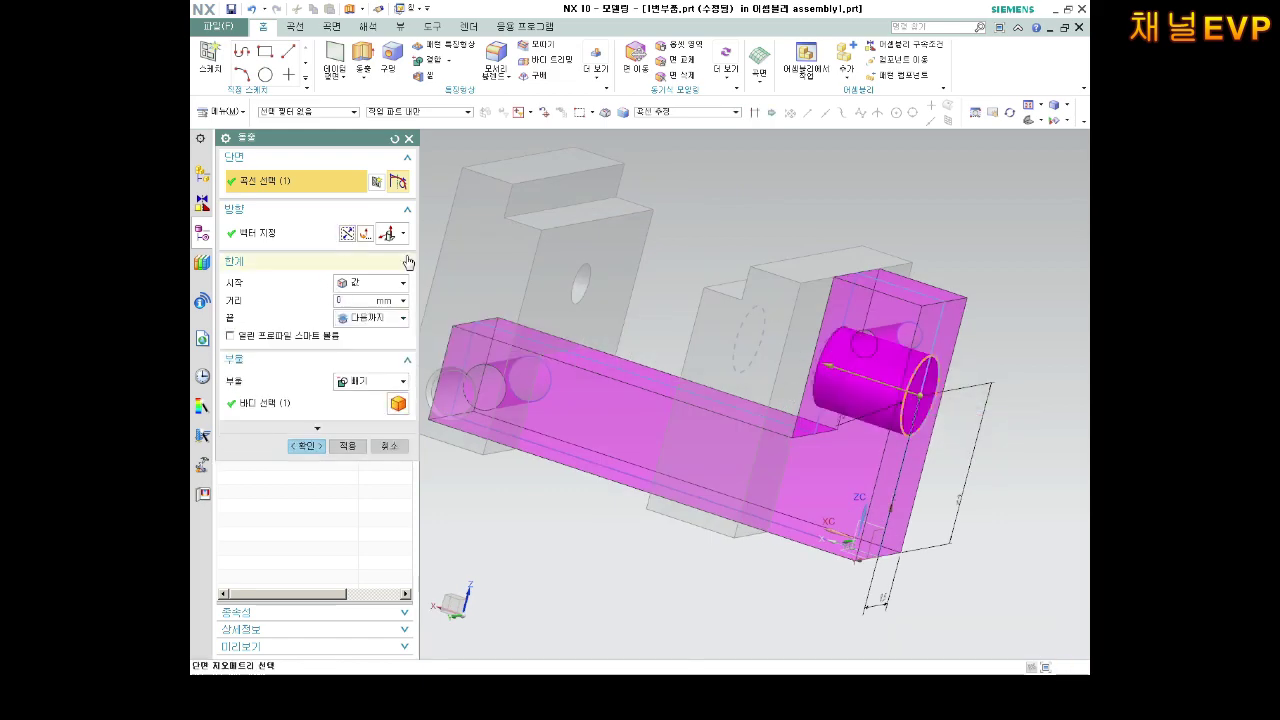
middle_drag(597, 323, 610, 300)
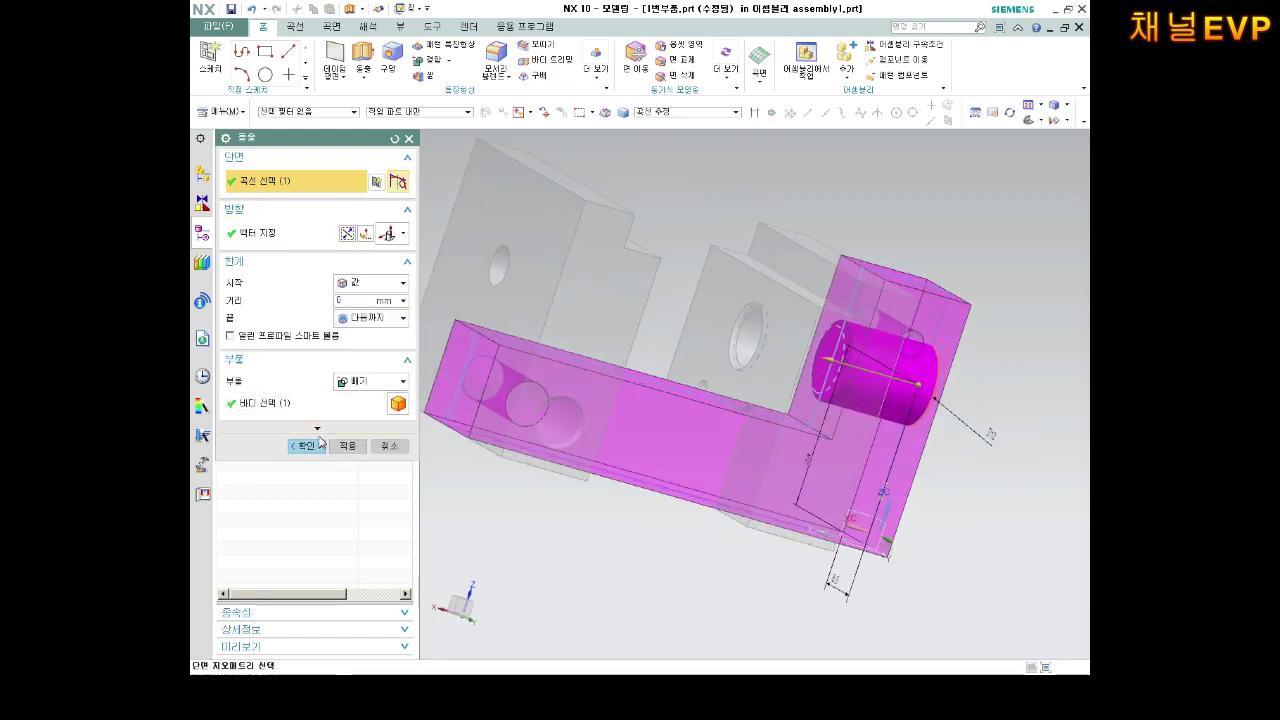
click(318, 445)
mouse_move(760, 330)
middle_down()
mouse_move(808, 357)
mouse_move(668, 303)
mouse_move(530, 290)
middle_up()
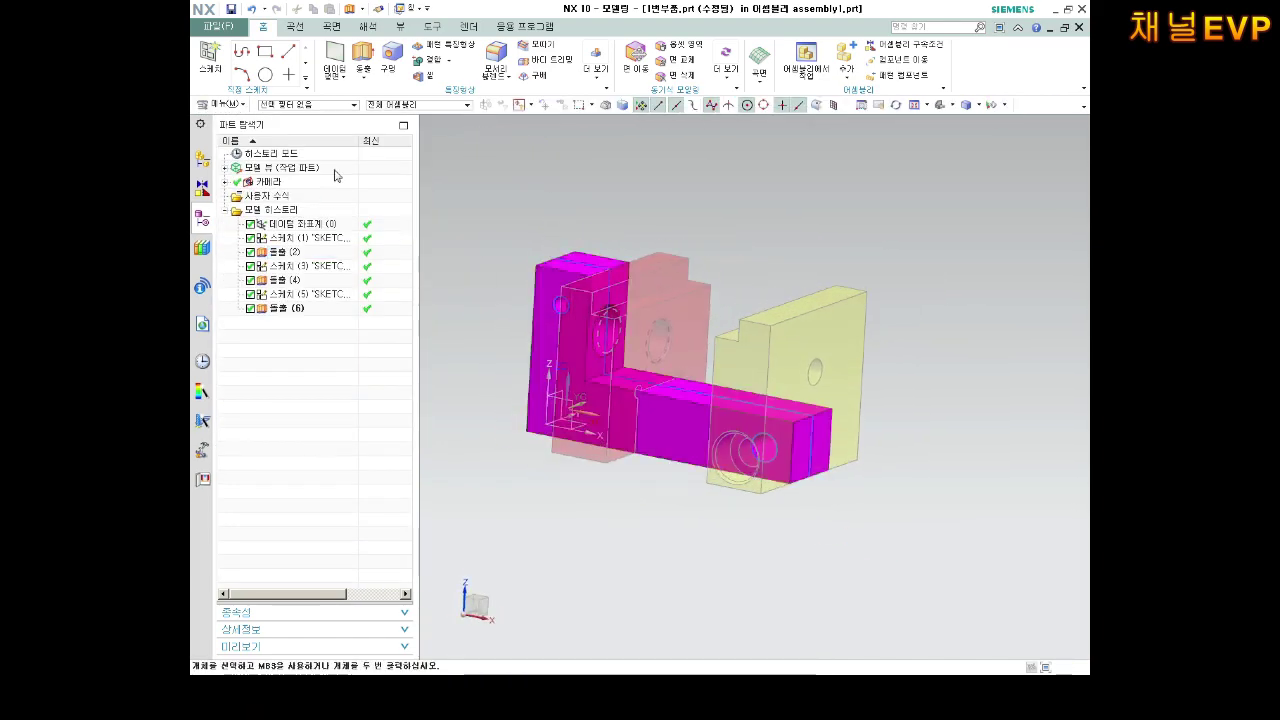
Hide Sketch (5), Sketch (3) and Sketch (1) in the Part Navigator.
right_click(314, 292)
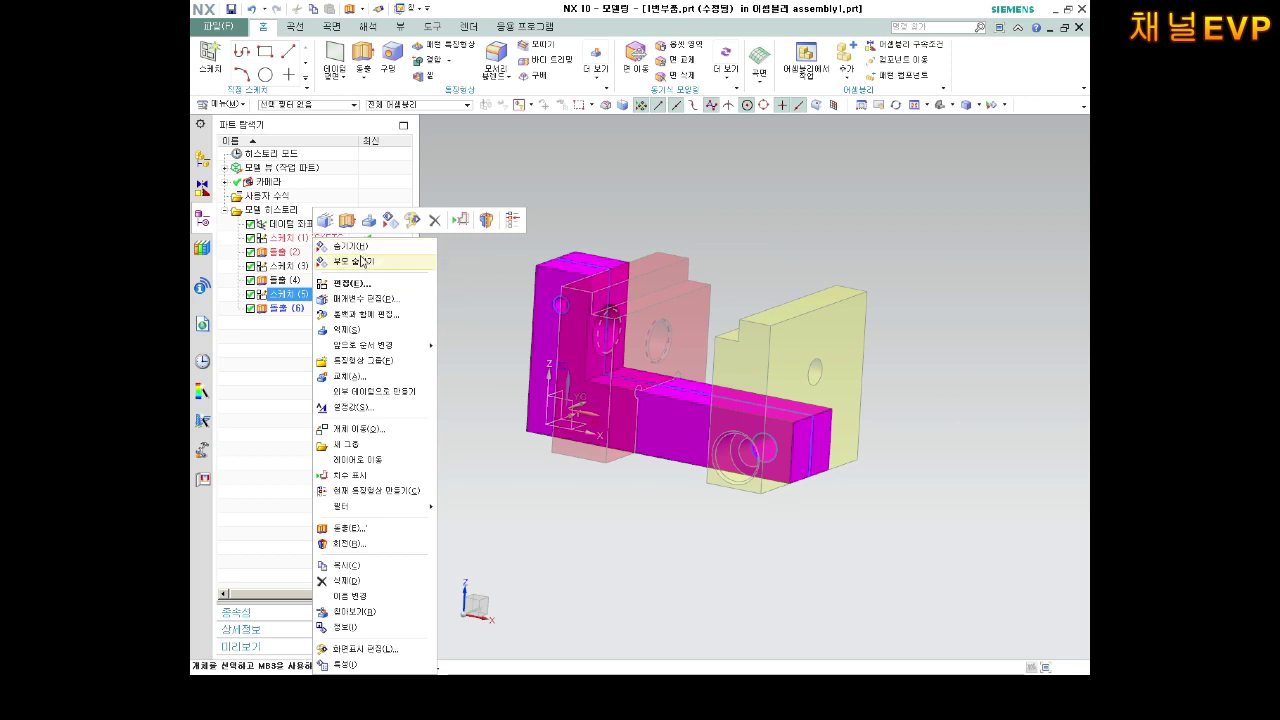
click(357, 256)
right_click(326, 268)
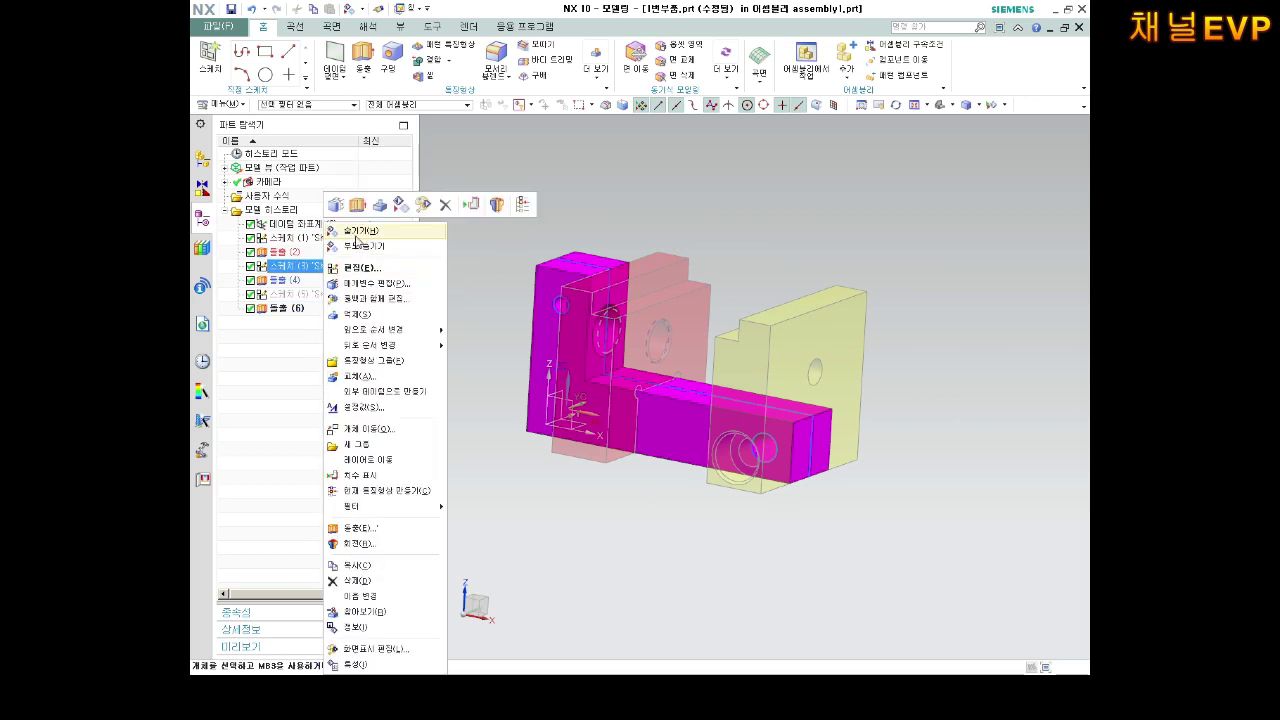
click(332, 231)
right_click(308, 240)
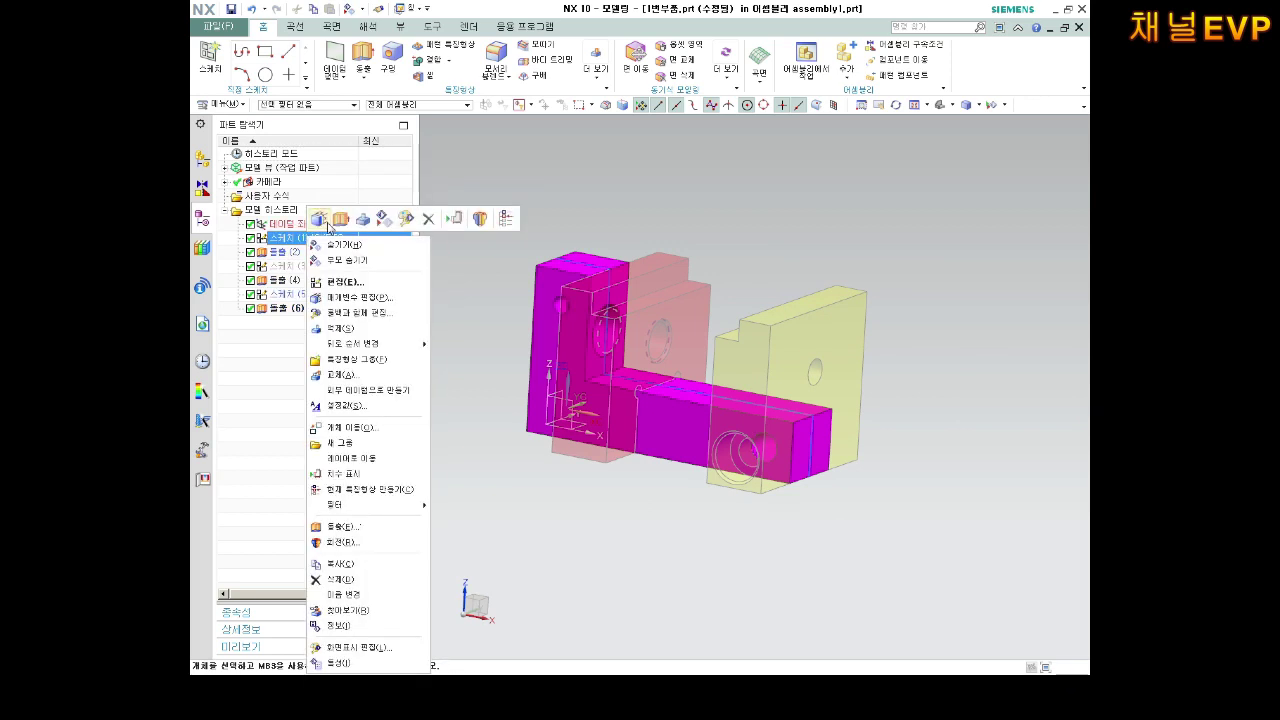
click(343, 246)
Make assembly1.prt the work part again and view the green shaft's side.
middle_drag(557, 309, 636, 287)
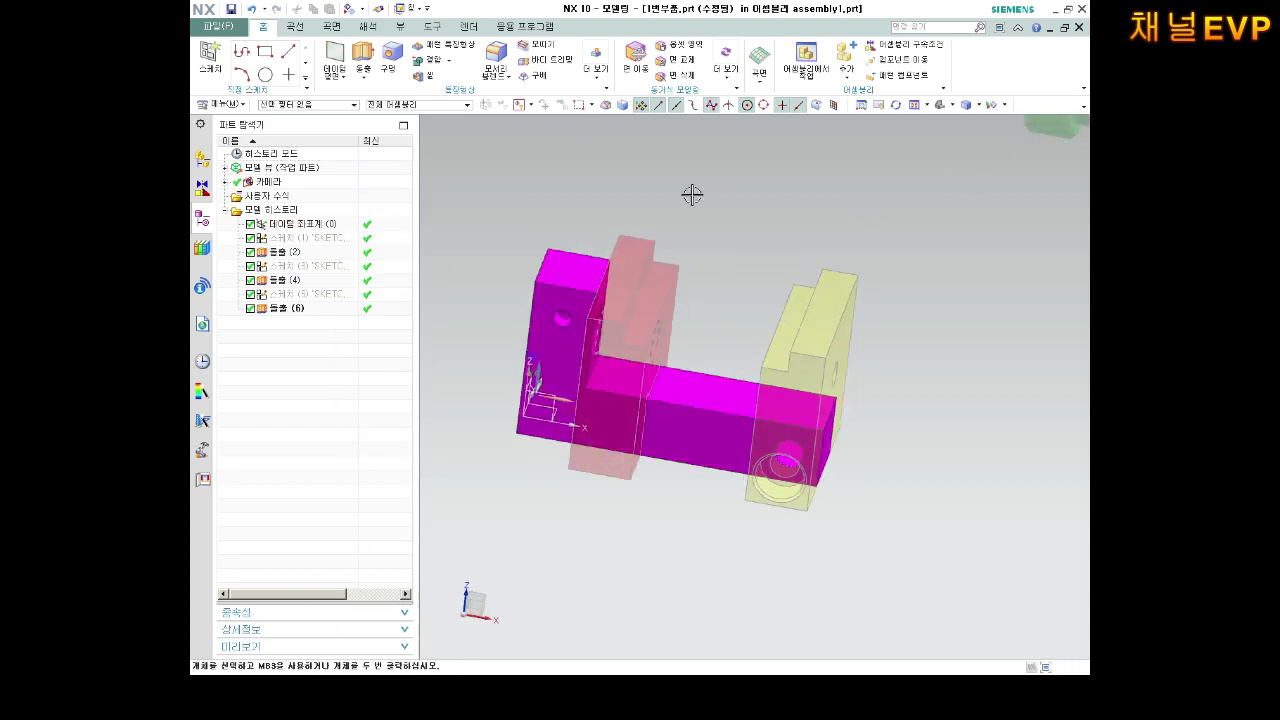
click(792, 108)
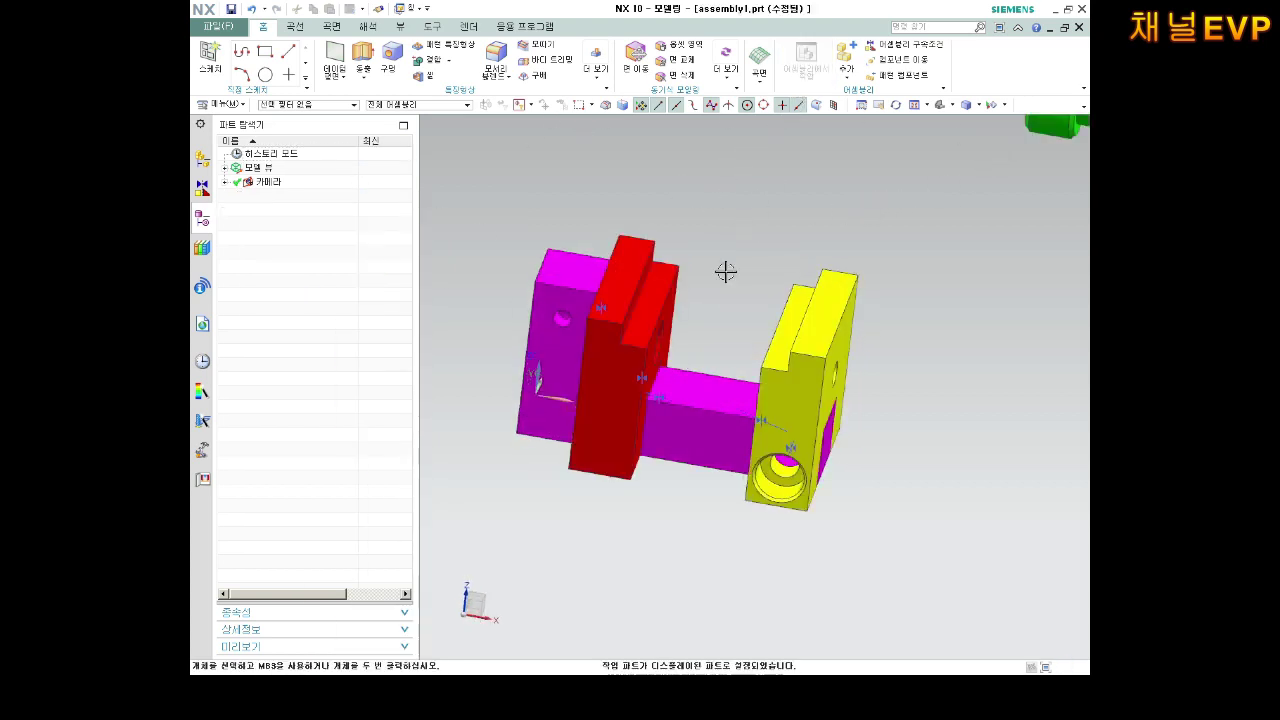
mouse_move(726, 271)
middle_down()
mouse_move(737, 209)
mouse_move(827, 231)
mouse_move(916, 286)
middle_up()
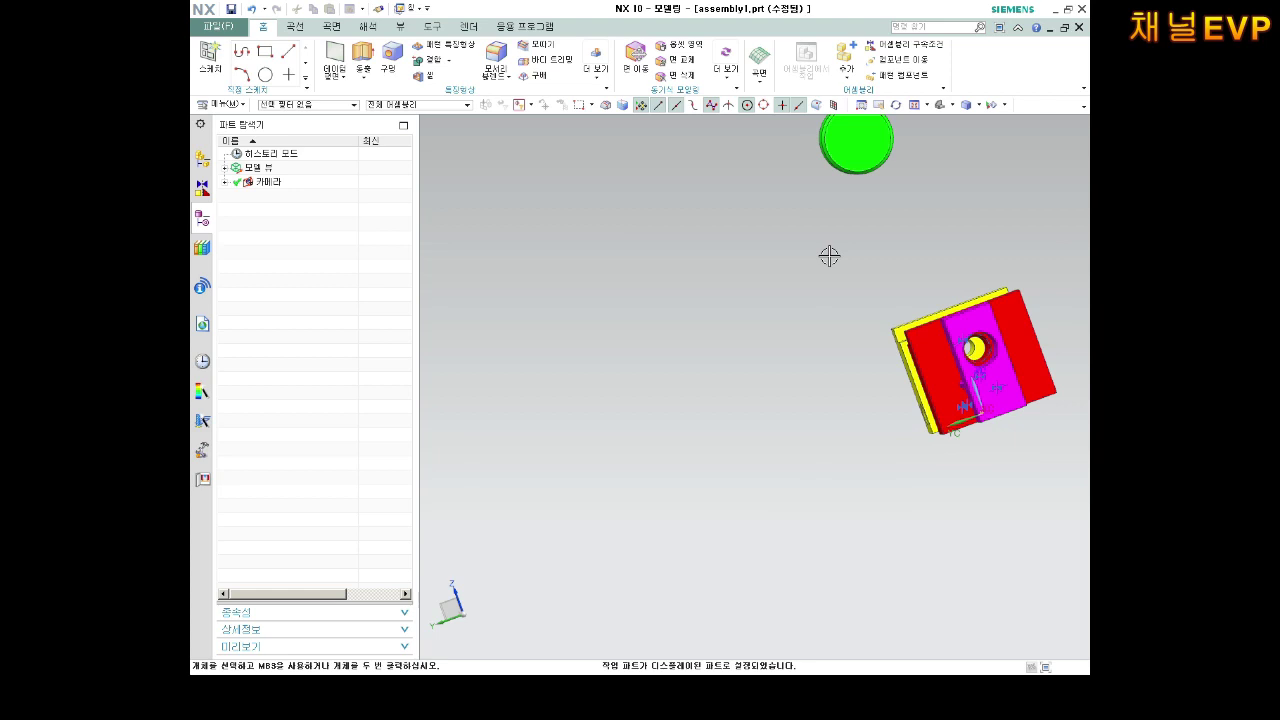
mouse_move(829, 256)
middle_down()
mouse_move(894, 231)
mouse_move(806, 160)
middle_up()
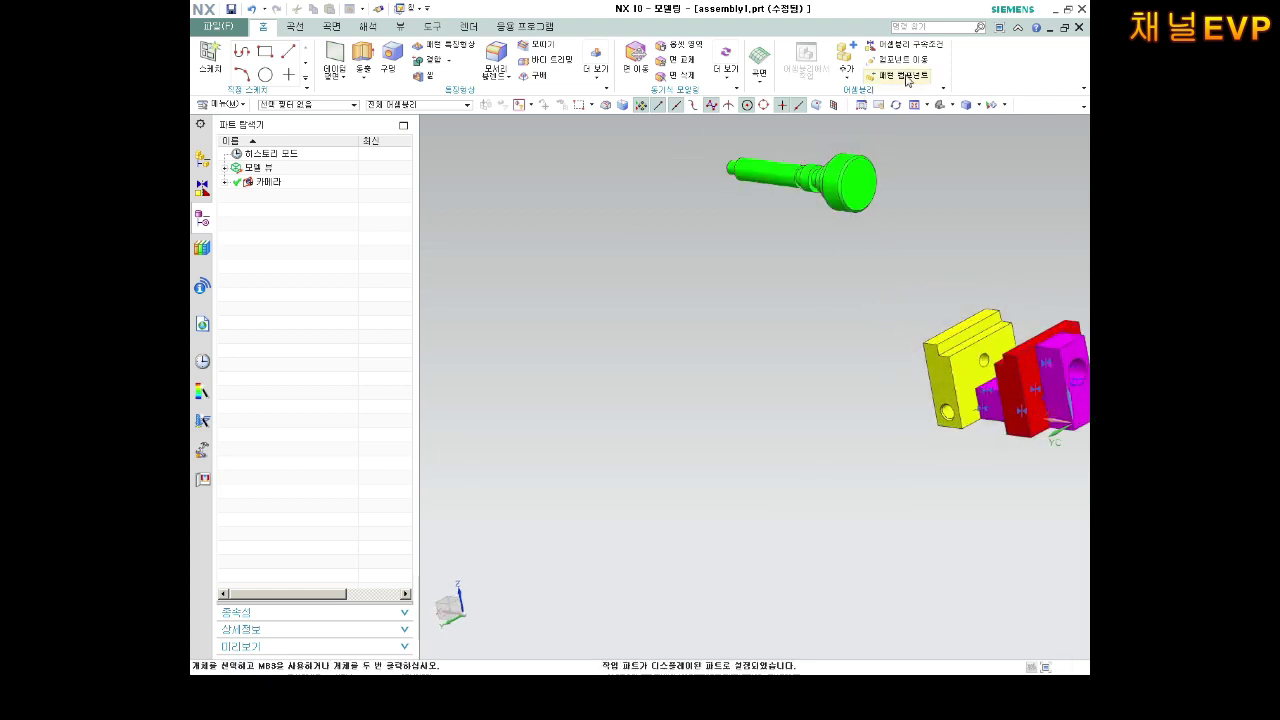
Start a Concentric constraint, picking the green pin's cylindrical face and the magenta block's hole.
click(905, 44)
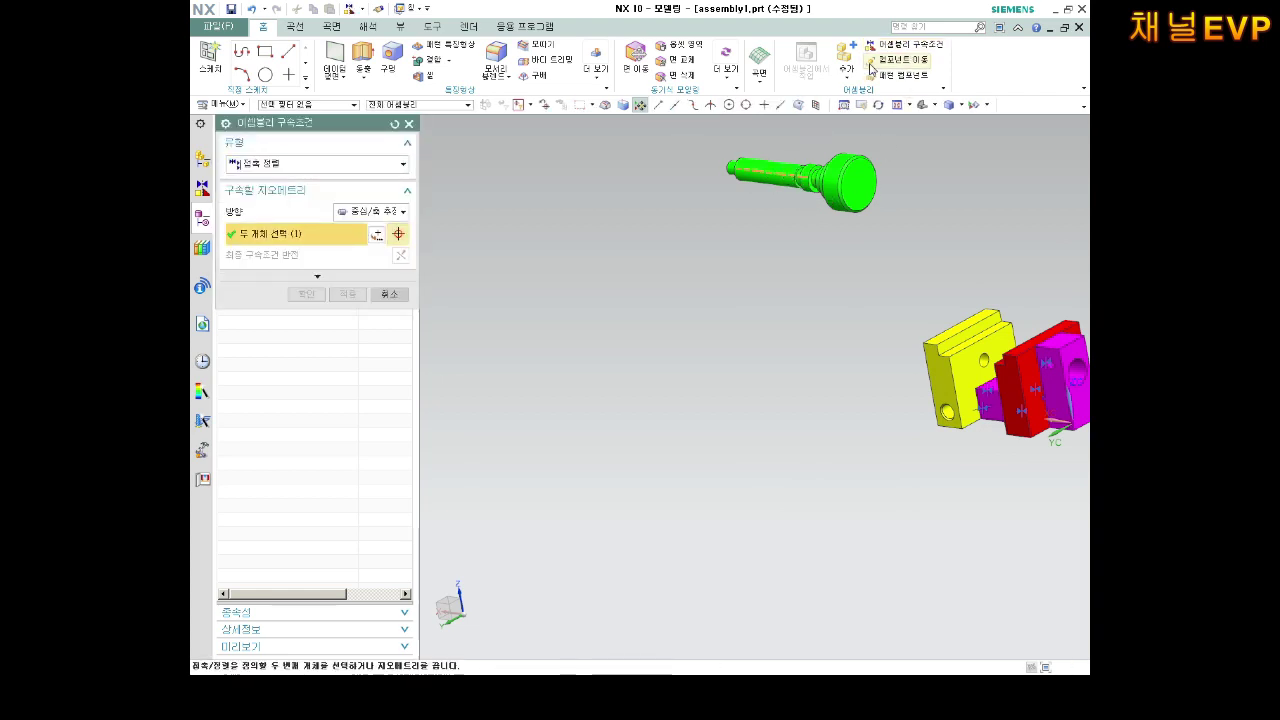
click(905, 44)
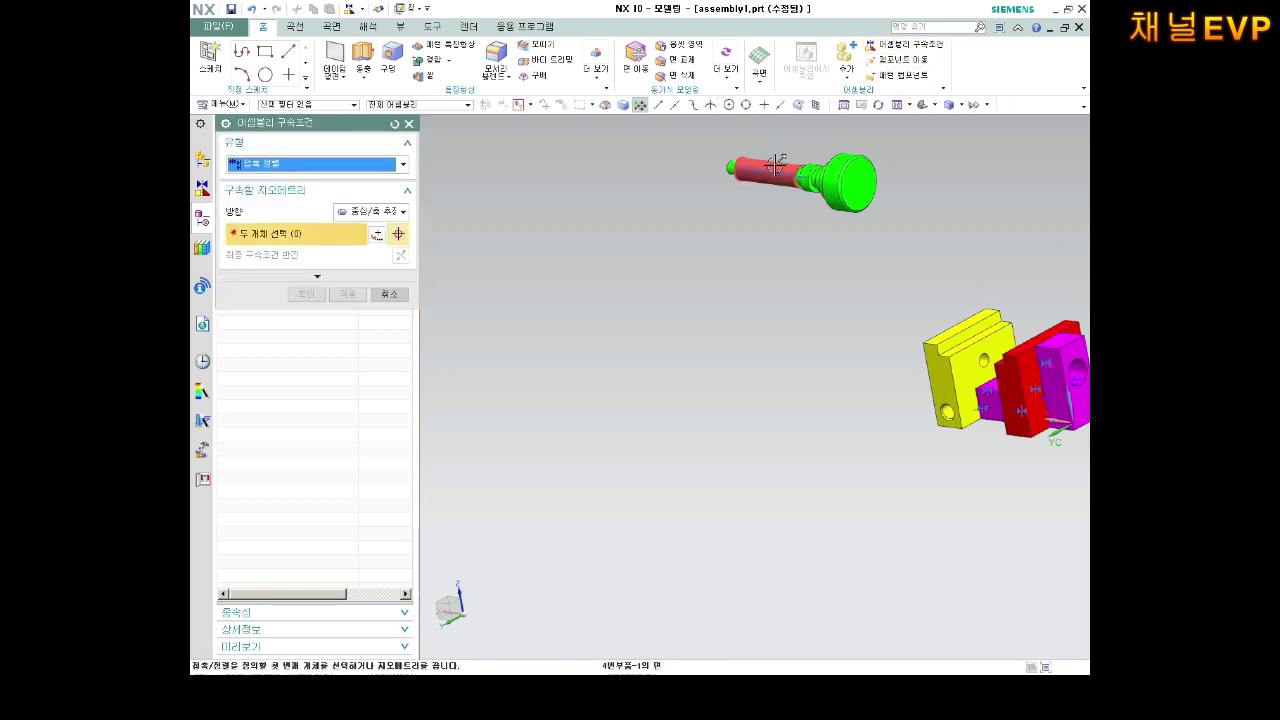
scroll(778, 157, up, 2)
scroll(811, 177, up, 2)
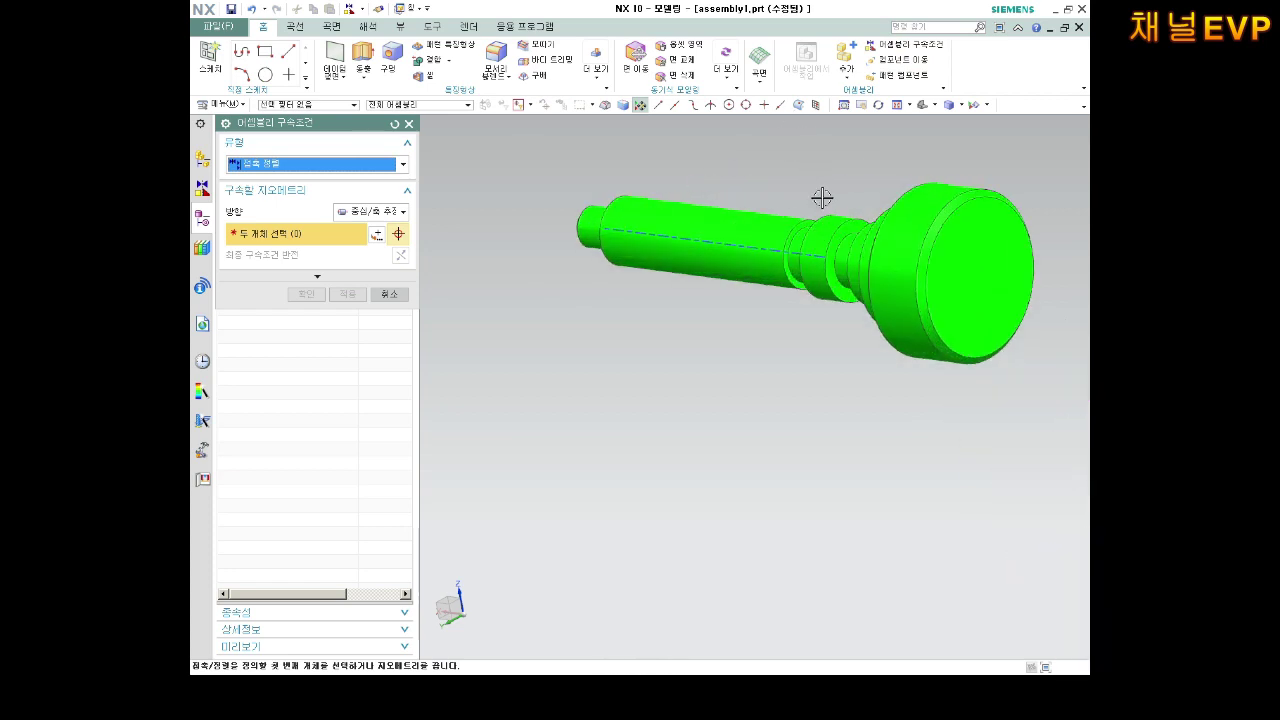
click(754, 208)
scroll(753, 212, down, 3)
scroll(905, 285, up, 1)
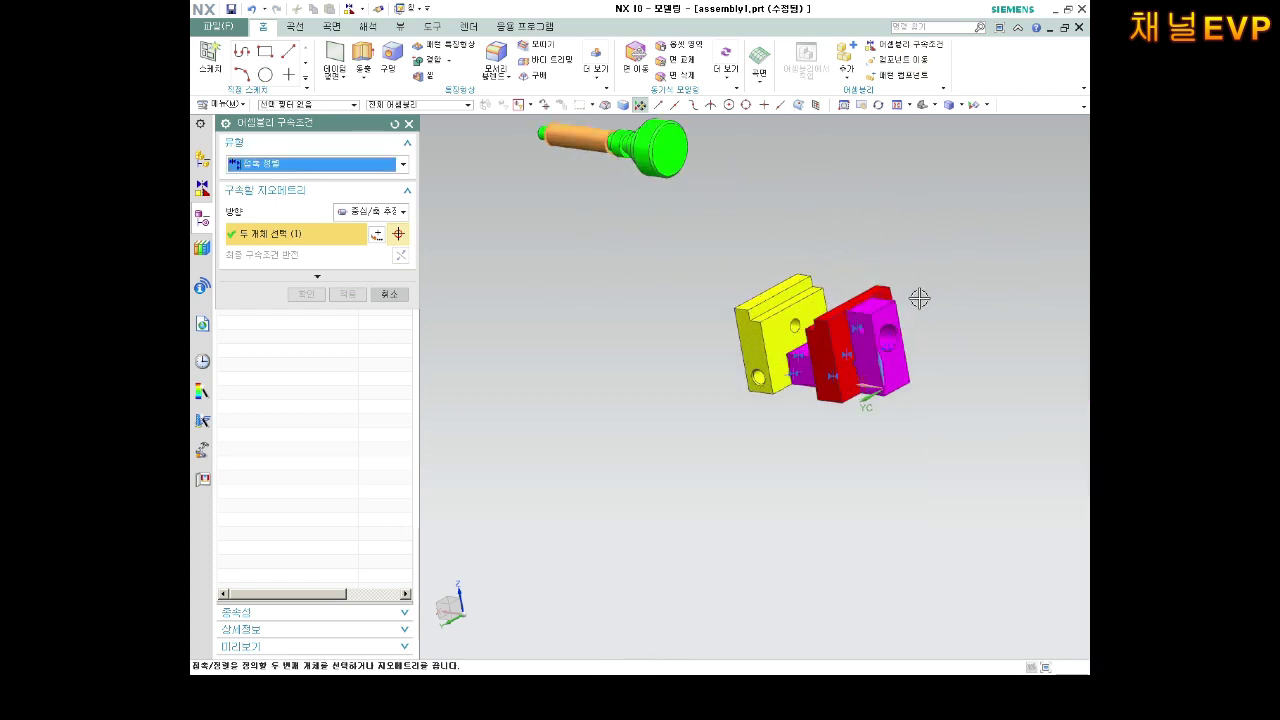
scroll(912, 305, up, 1)
scroll(909, 314, up, 2)
scroll(845, 355, up, 2)
click(836, 362)
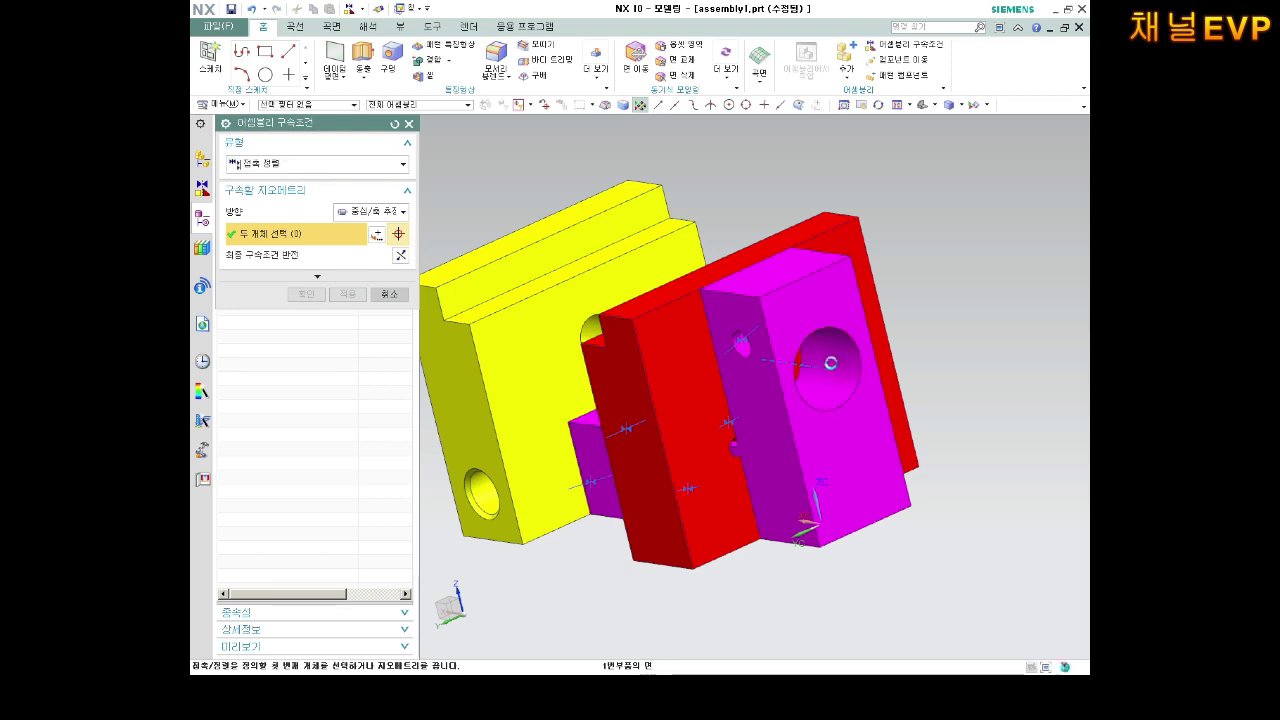
Apply the concentric constraint, check the alignment, and close the constraint dialog.
scroll(840, 362, down, 5)
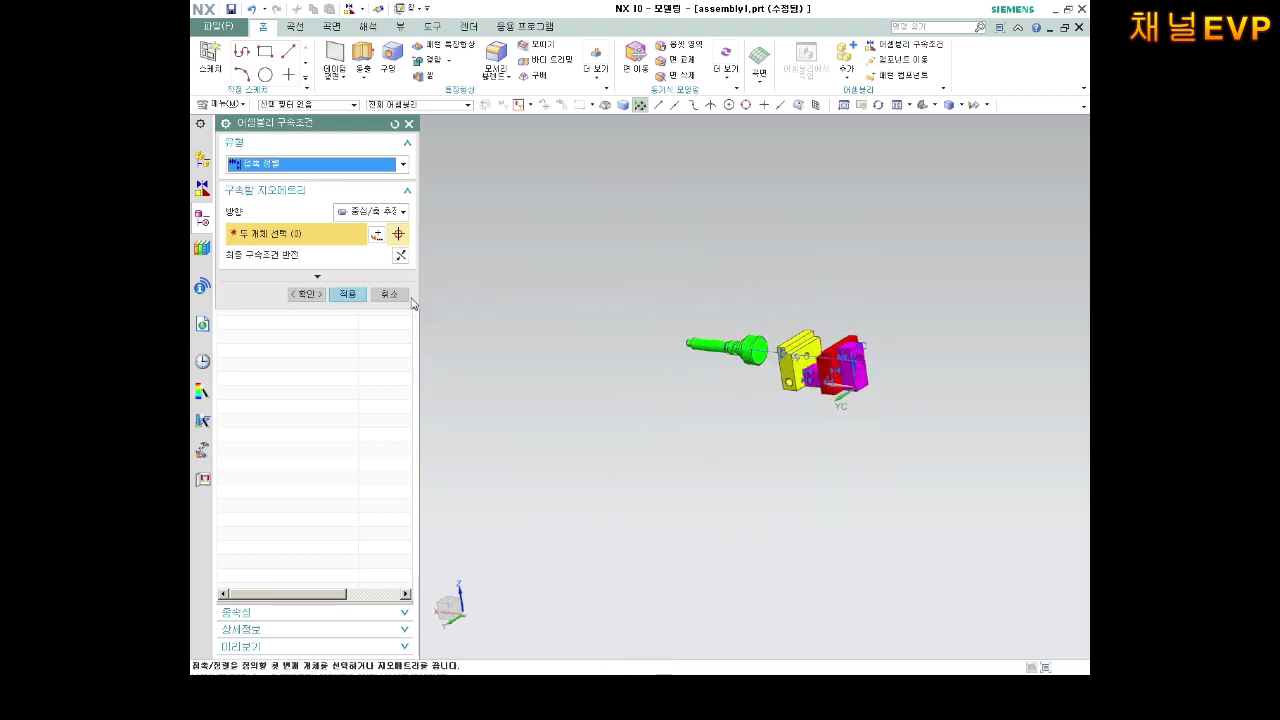
click(347, 294)
scroll(766, 300, up, 3)
mouse_move(749, 420)
middle_down()
mouse_move(922, 424)
mouse_move(880, 410)
middle_up()
scroll(760, 366, down, 3)
scroll(922, 377, up, 4)
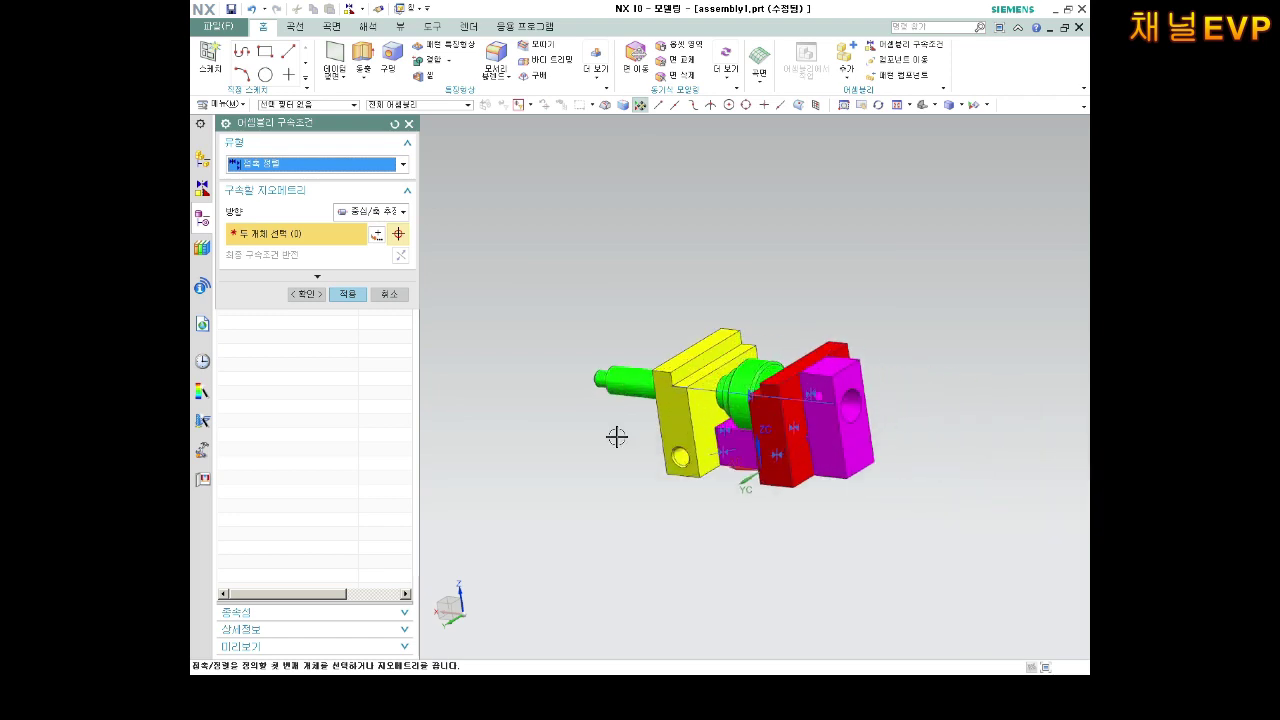
middle_drag(617, 437, 930, 474)
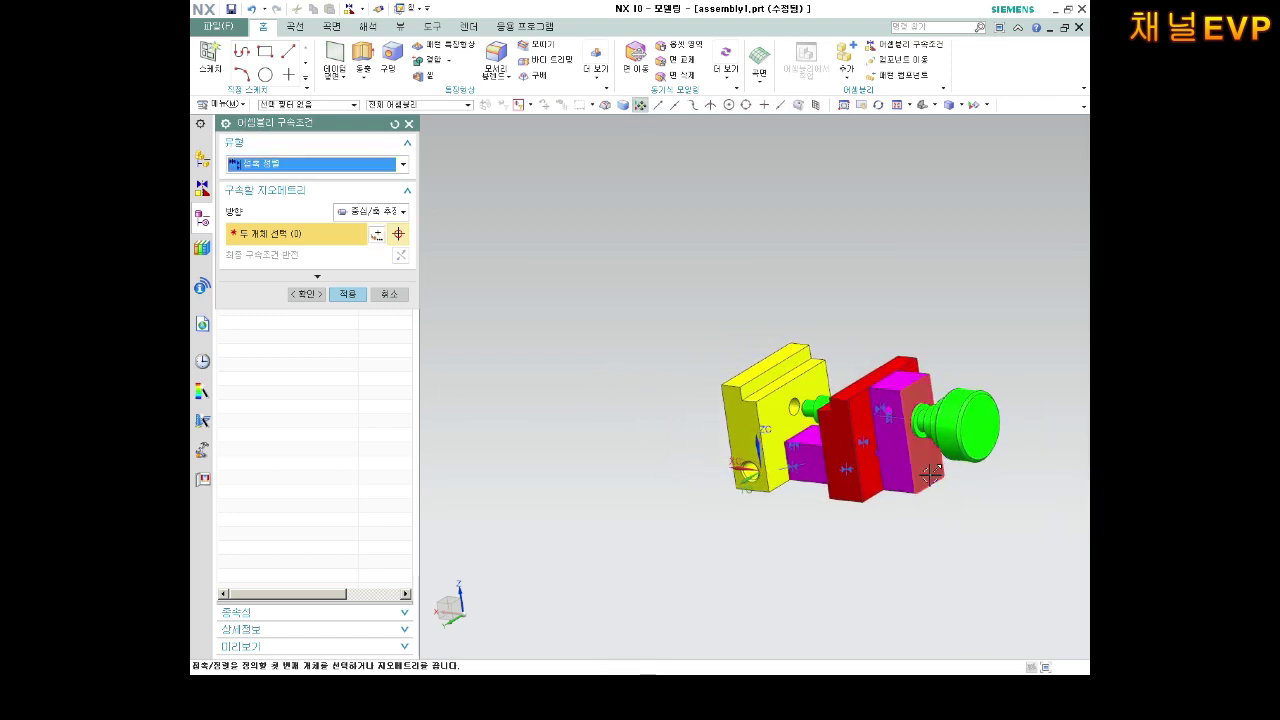
scroll(930, 474, up, 3)
middle_click(910, 450)
mouse_move(910, 450)
middle_down()
mouse_move(940, 400)
mouse_move(900, 425)
middle_up()
scroll(900, 425, up, 2)
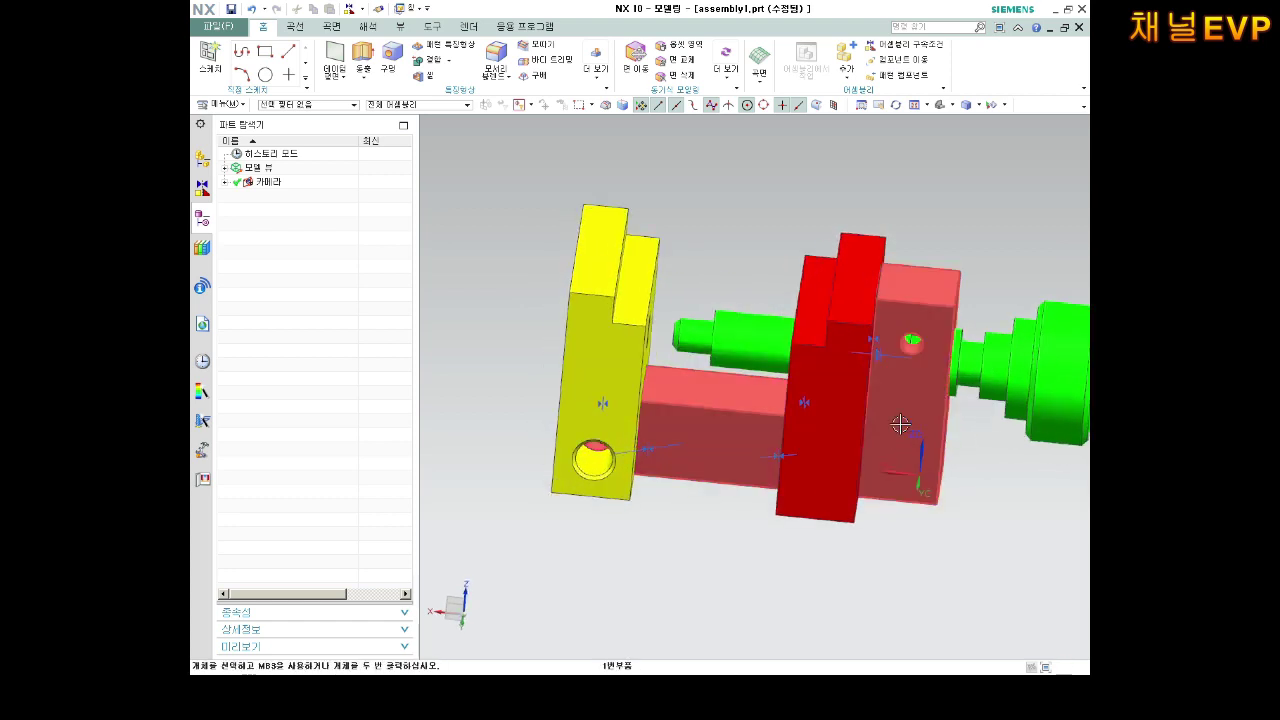
Set the magenta L-bracket to Not Suppressed.
click(900, 425)
right_click(901, 428)
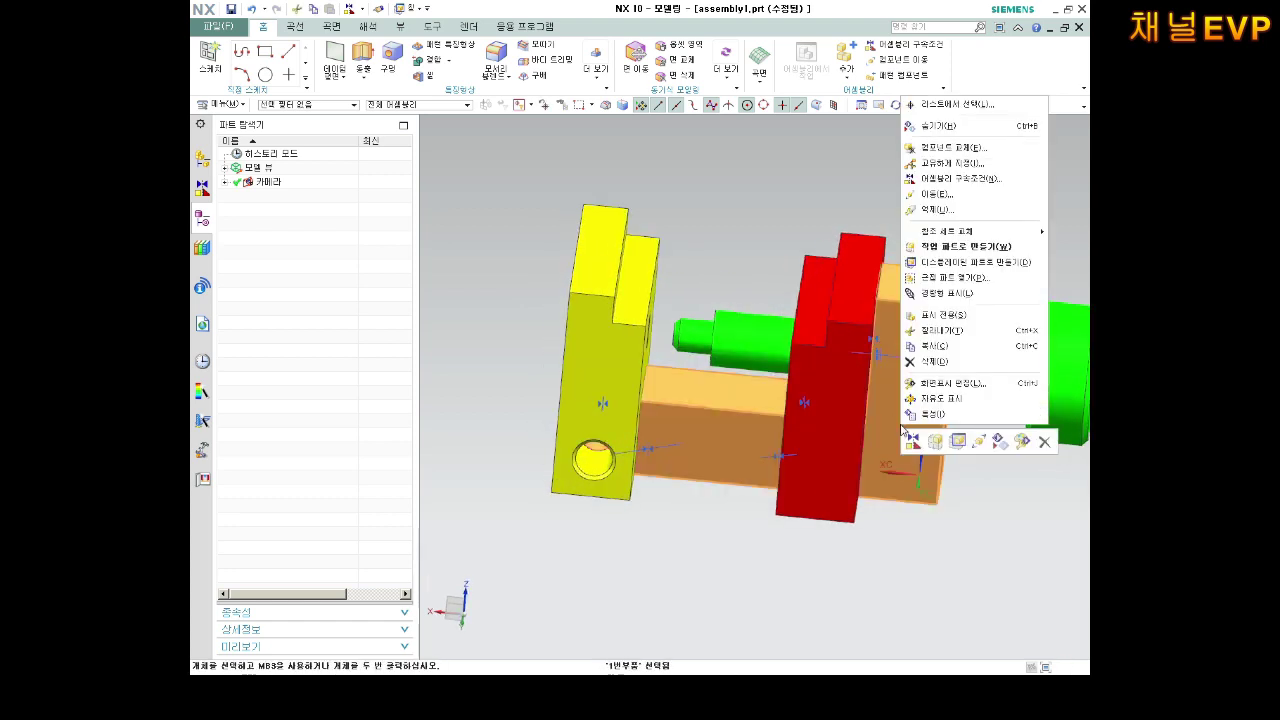
click(952, 210)
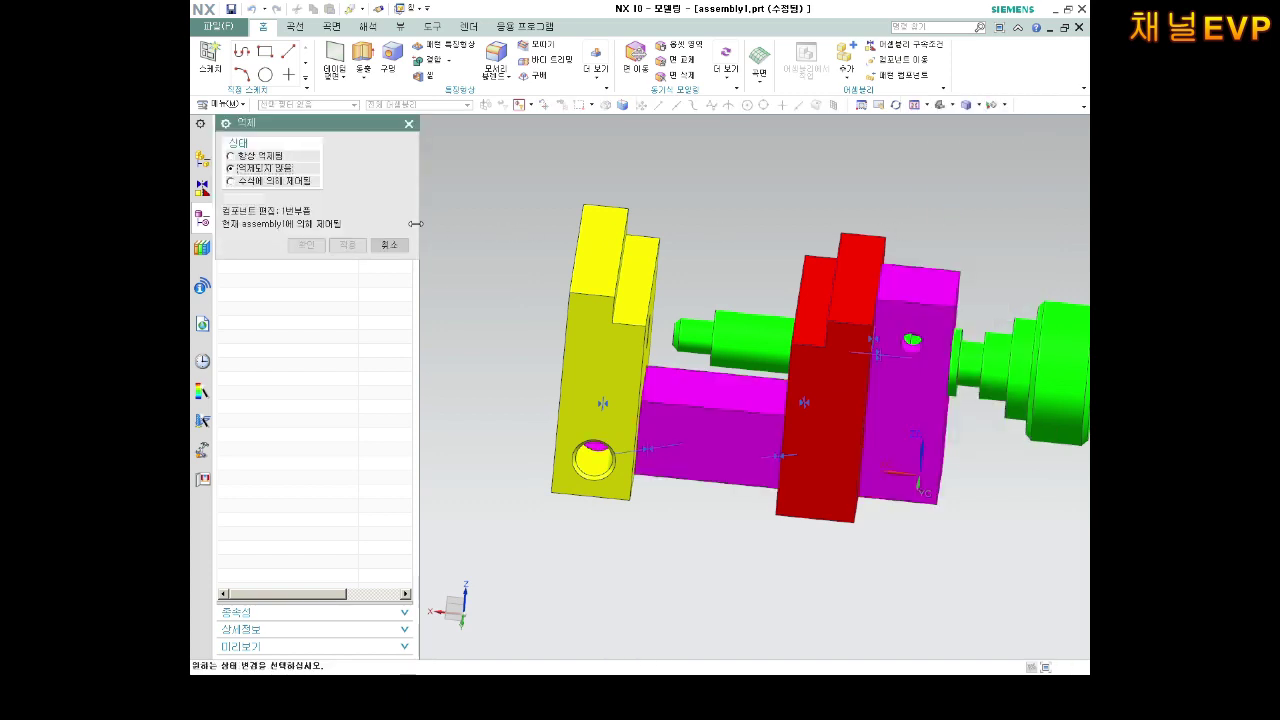
click(390, 245)
scroll(931, 366, down, 2)
scroll(931, 366, down, 1)
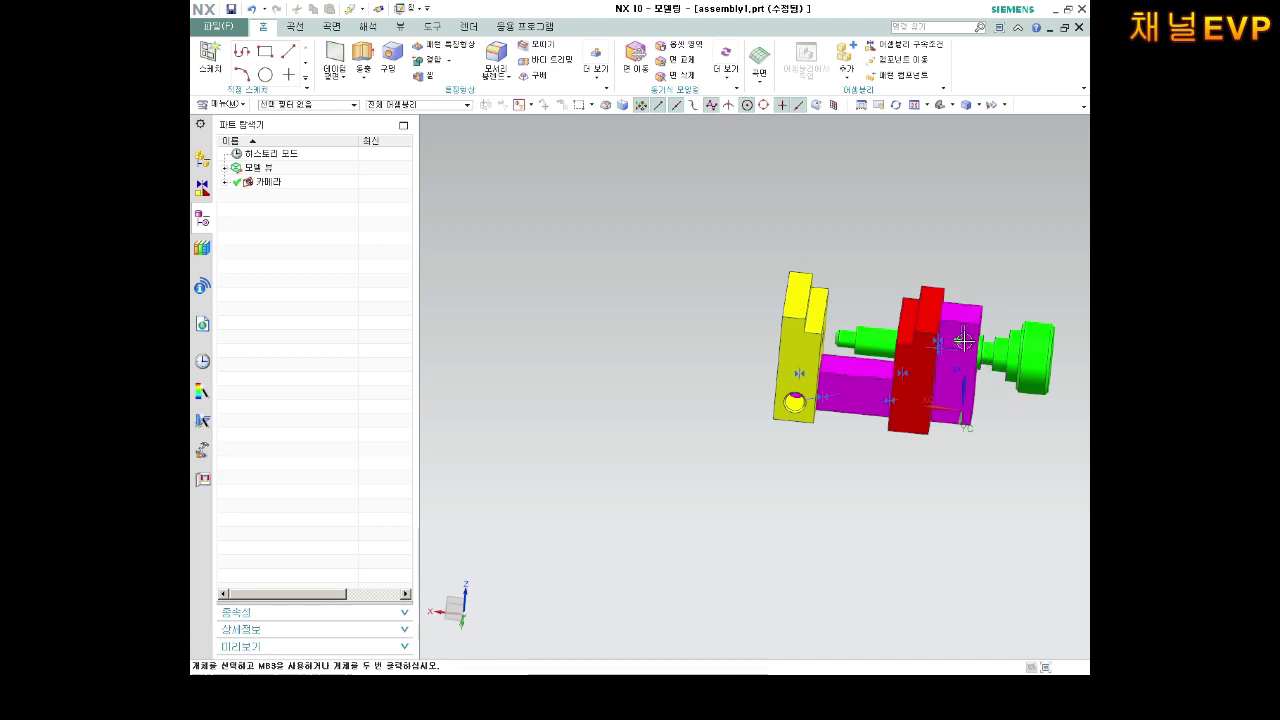
scroll(963, 341, up, 3)
scroll(963, 341, up, 2)
right_click(845, 372)
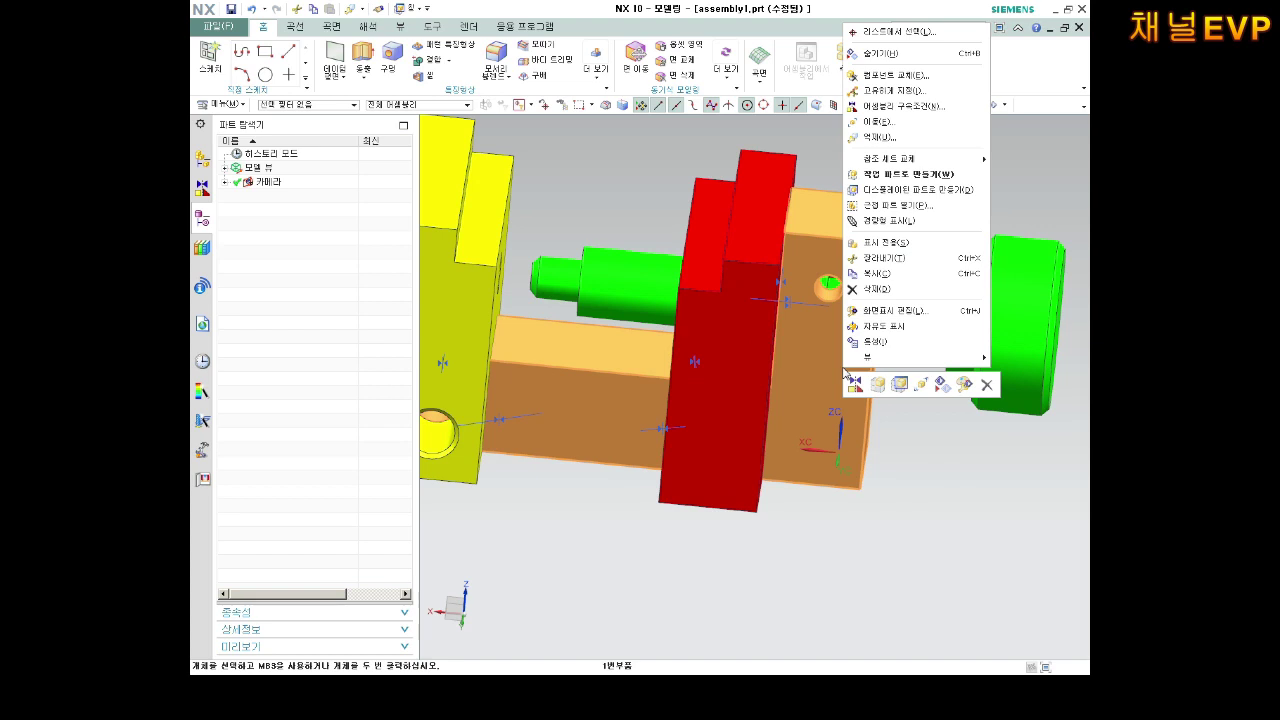
key(Escape)
scroll(891, 229, down, 2)
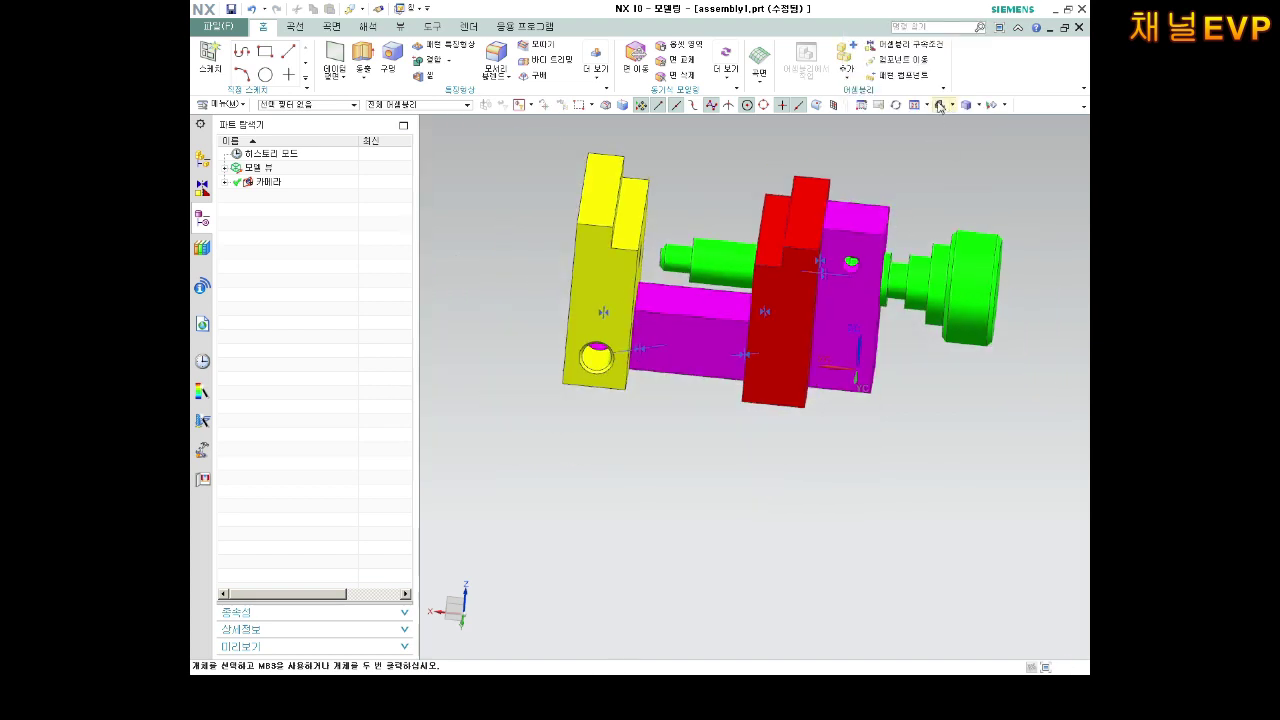
Constrain the green shaft's face concentric with the magenta block's hole, apply, and cancel.
click(905, 44)
scroll(960, 250, up, 2)
scroll(968, 262, up, 1)
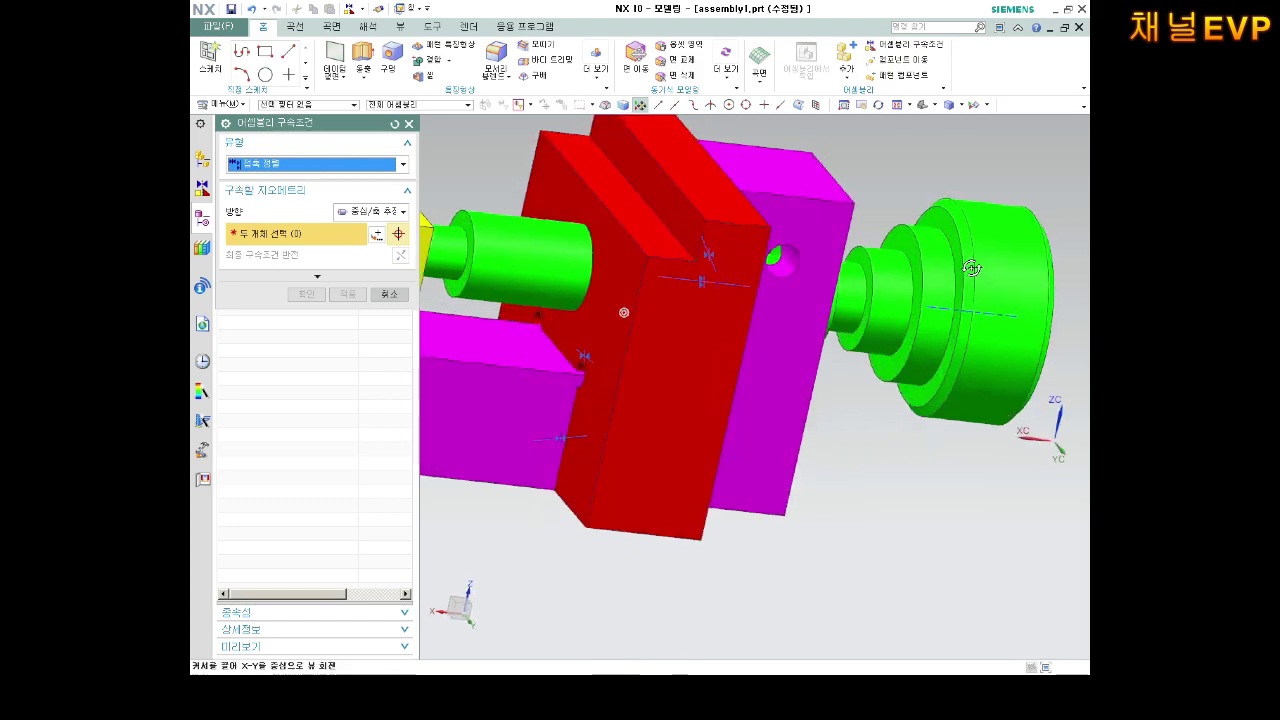
scroll(908, 249, up, 2)
click(890, 231)
scroll(890, 231, down, 2)
click(733, 247)
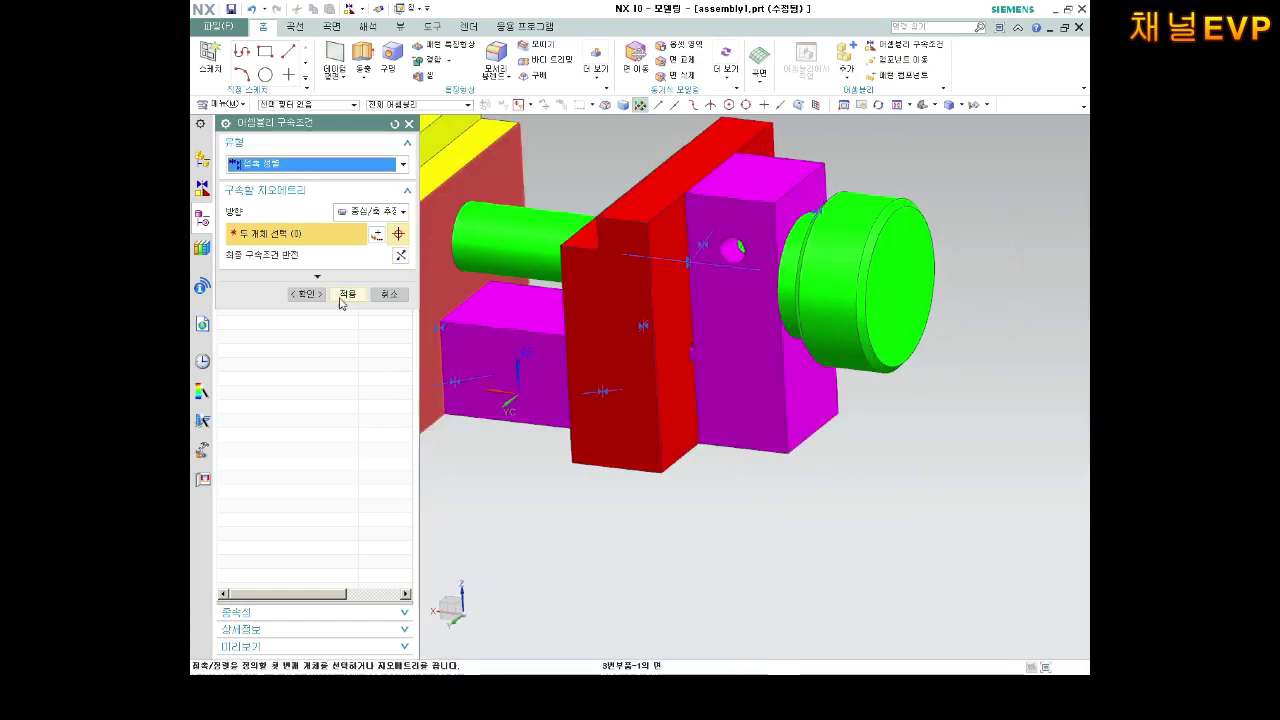
click(344, 296)
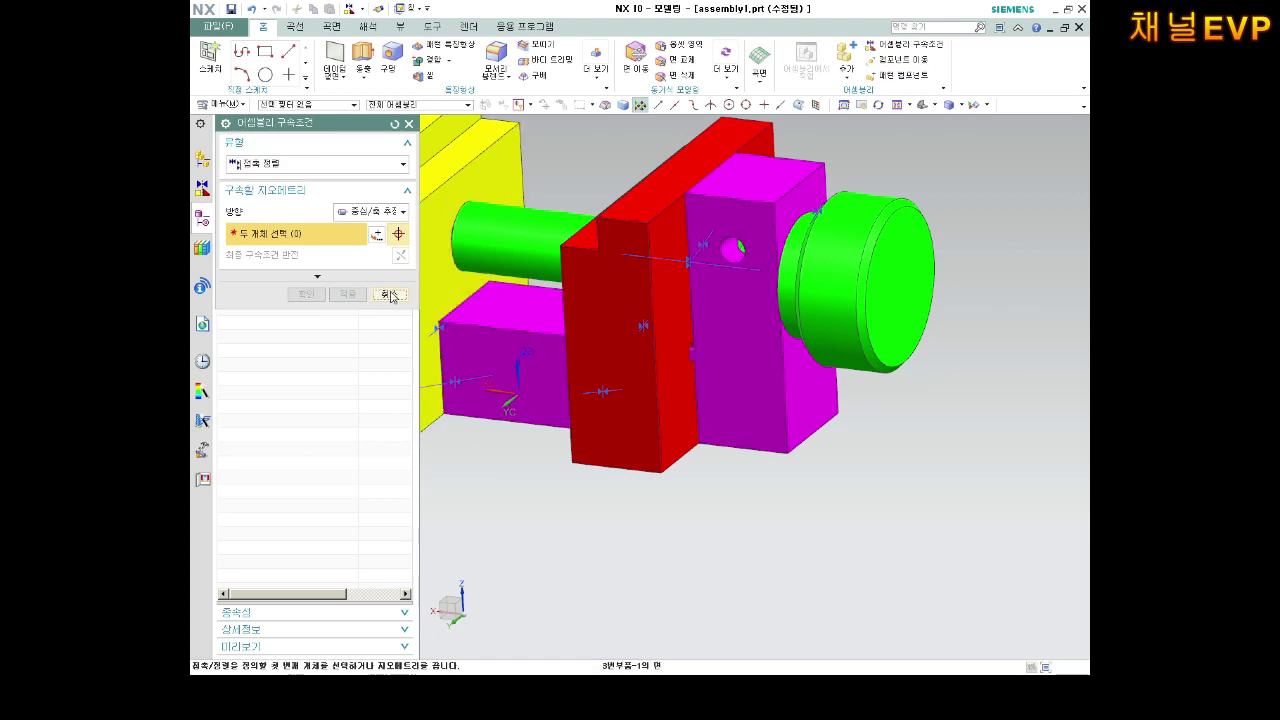
click(390, 294)
mouse_move(560, 300)
middle_down()
mouse_move(664, 265)
mouse_move(691, 305)
mouse_move(632, 309)
mouse_move(577, 273)
mouse_move(735, 268)
middle_up()
scroll(577, 273, up, 3)
drag(853, 259, 824, 317)
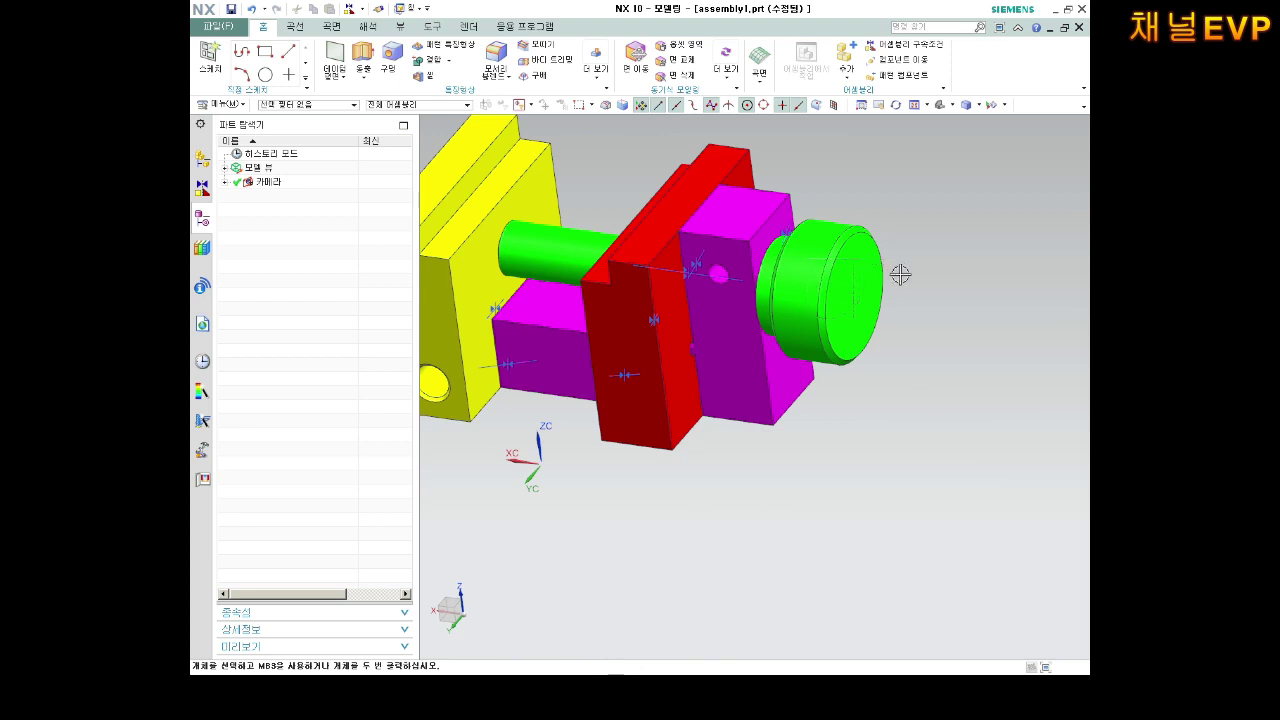
click(942, 90)
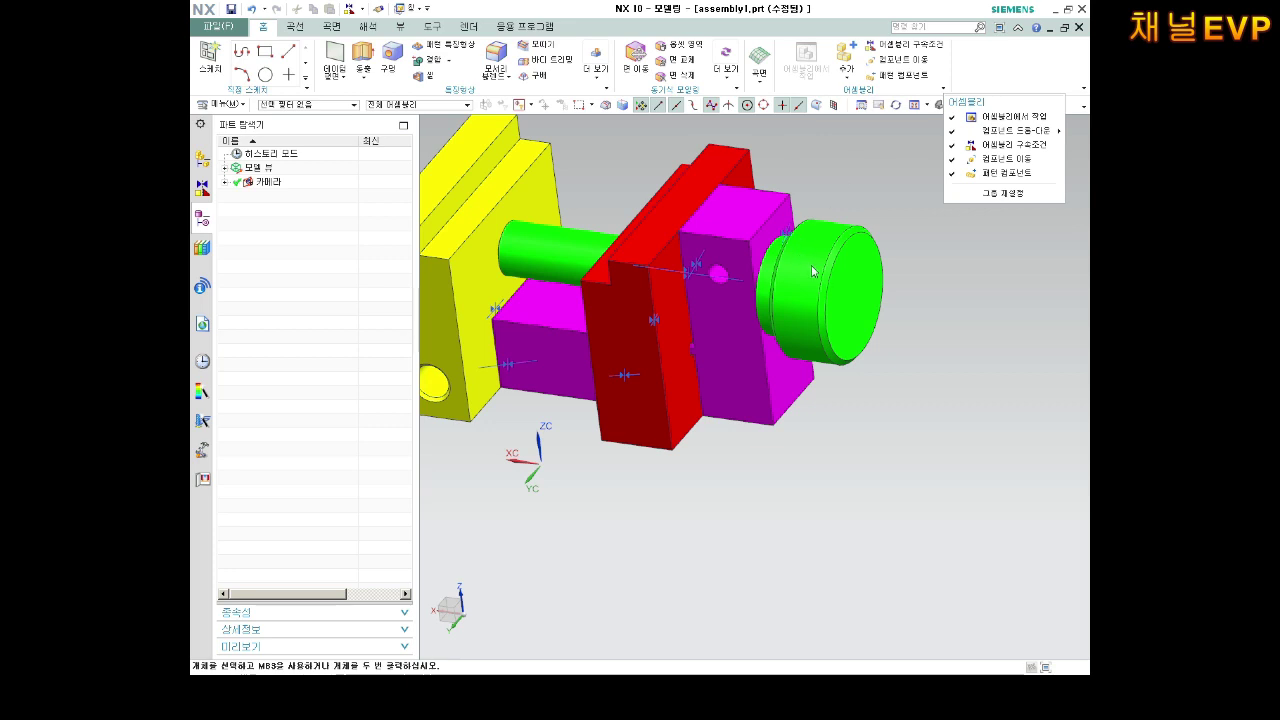
scroll(846, 200, down, 3)
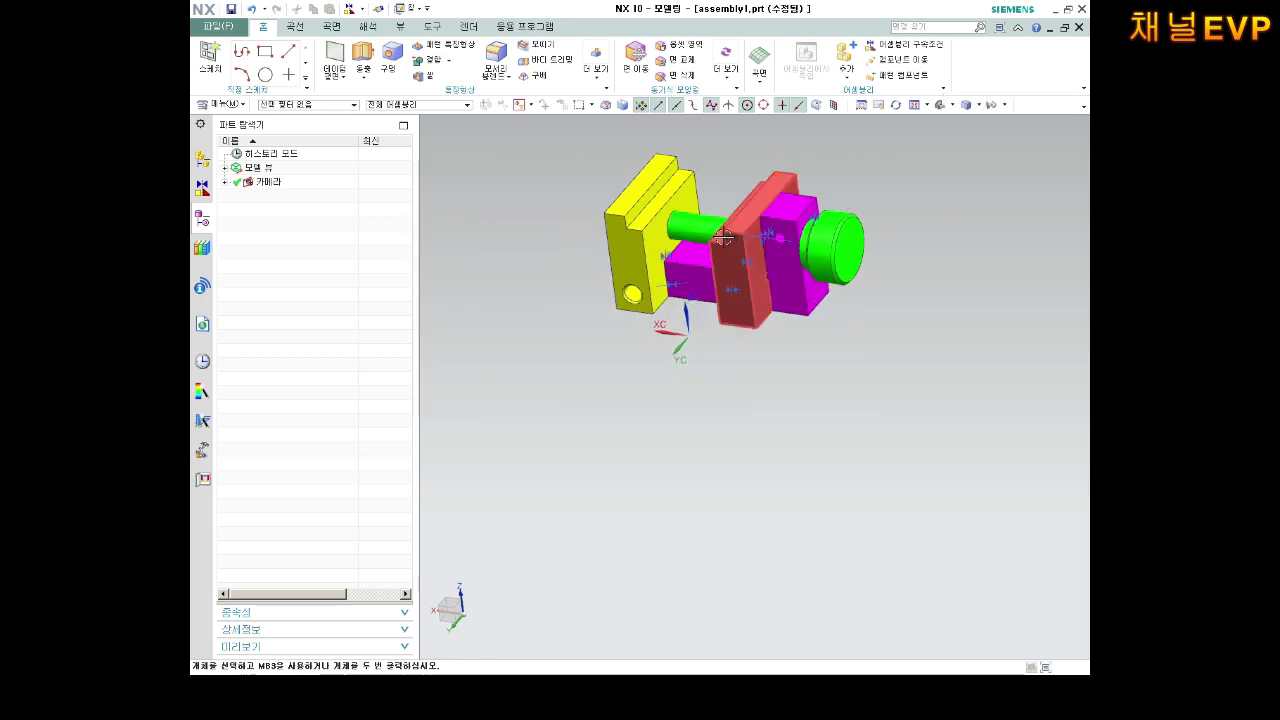
mouse_move(846, 200)
middle_down()
mouse_move(684, 128)
mouse_move(696, 218)
middle_up()
scroll(789, 186, up, 2)
scroll(809, 157, up, 2)
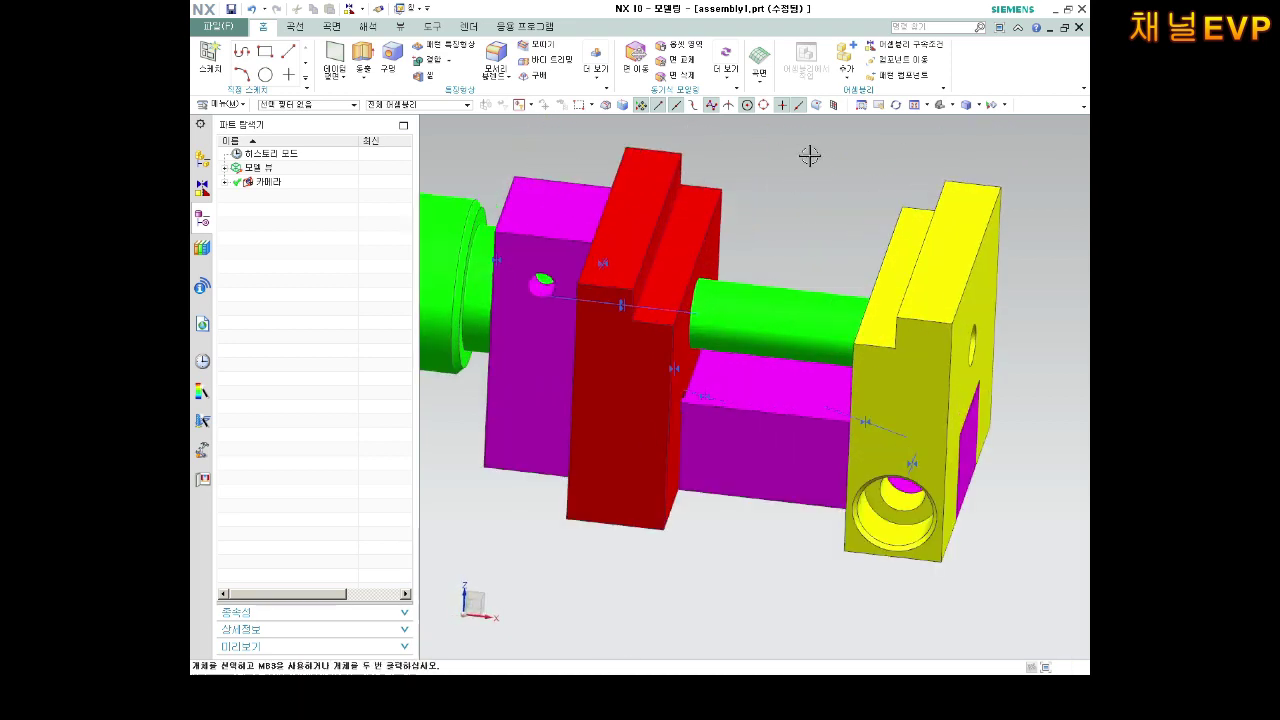
scroll(808, 155, down, 2)
scroll(808, 132, up, 1)
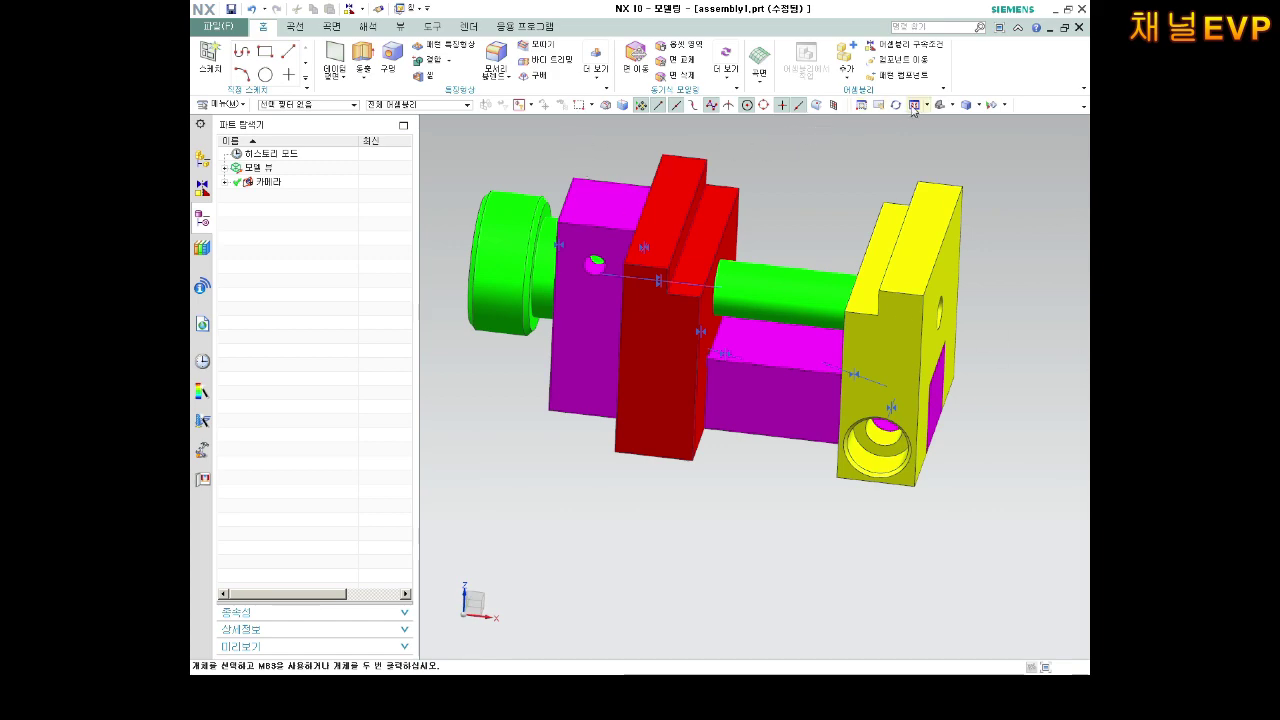
mouse_move(913, 118)
middle_down()
mouse_move(914, 217)
mouse_move(757, 333)
mouse_move(871, 303)
mouse_move(873, 357)
middle_up()
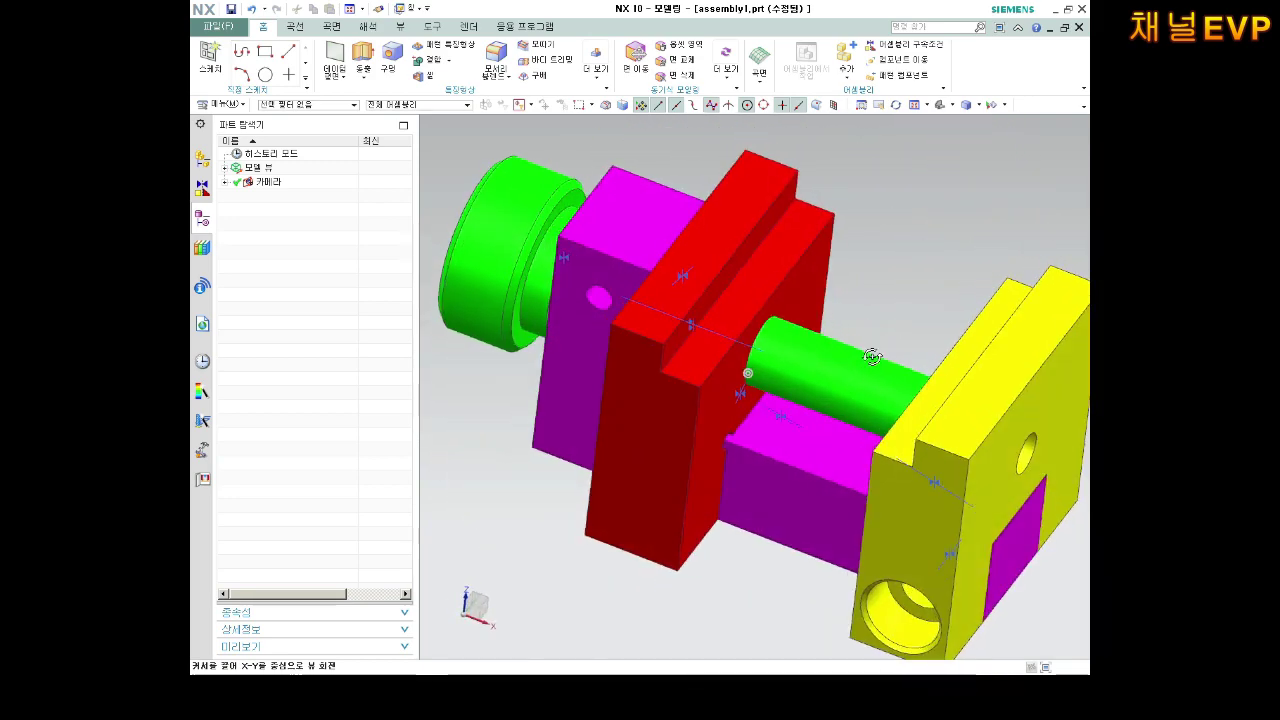
scroll(885, 350, down, 3)
scroll(1014, 317, up, 1)
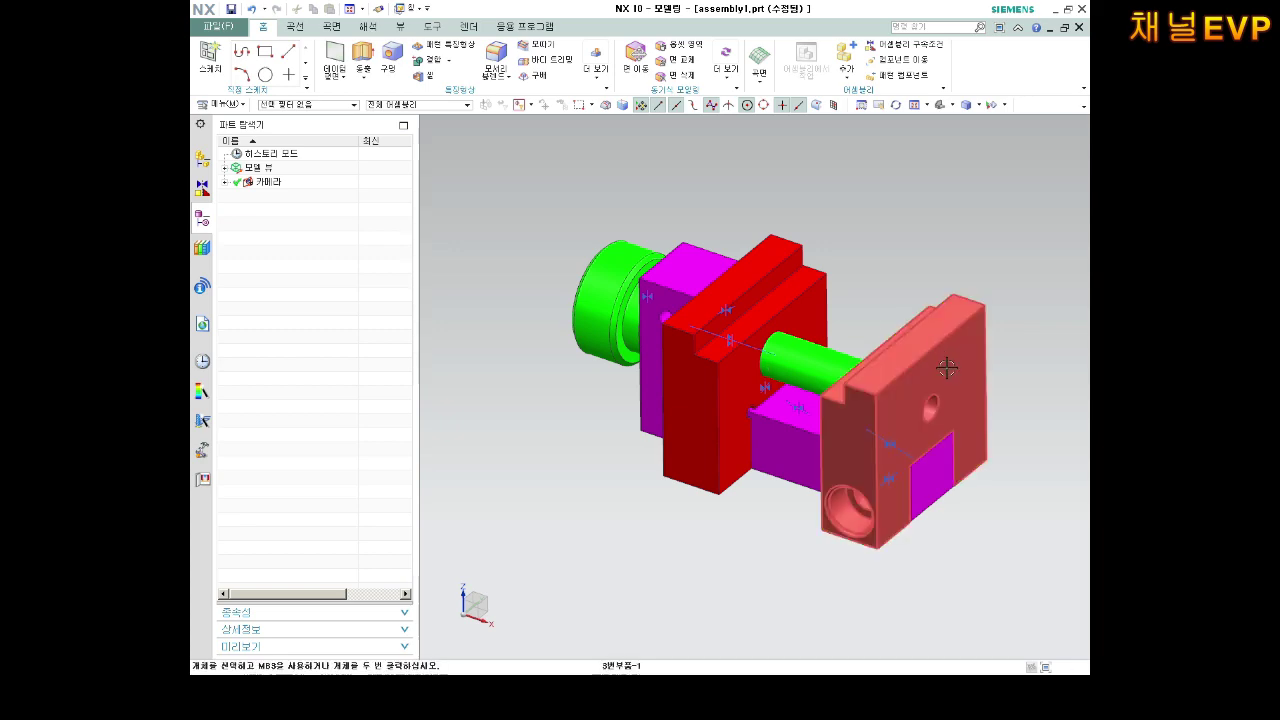